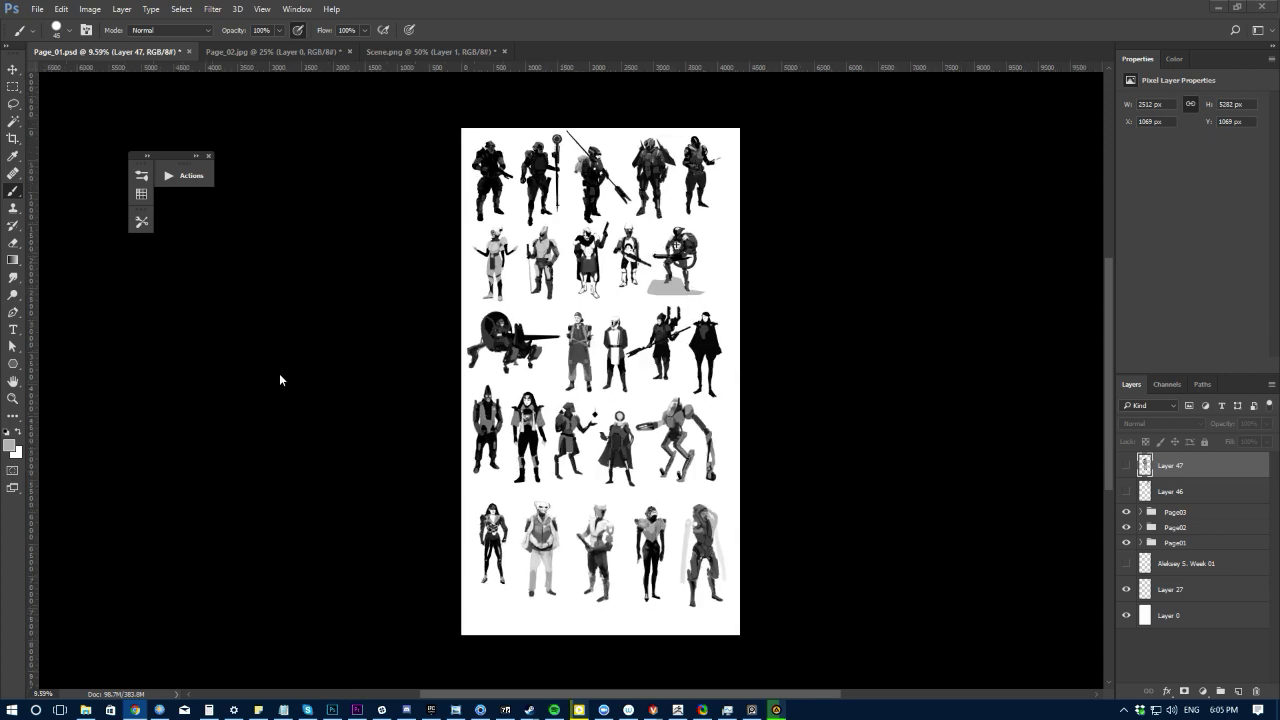
Step: Examine the grayscale character thumbnails on the Page_01 sheet, from the armoured figures down to the unfinished last row
scroll(430, 231, up, 3)
click(791, 237)
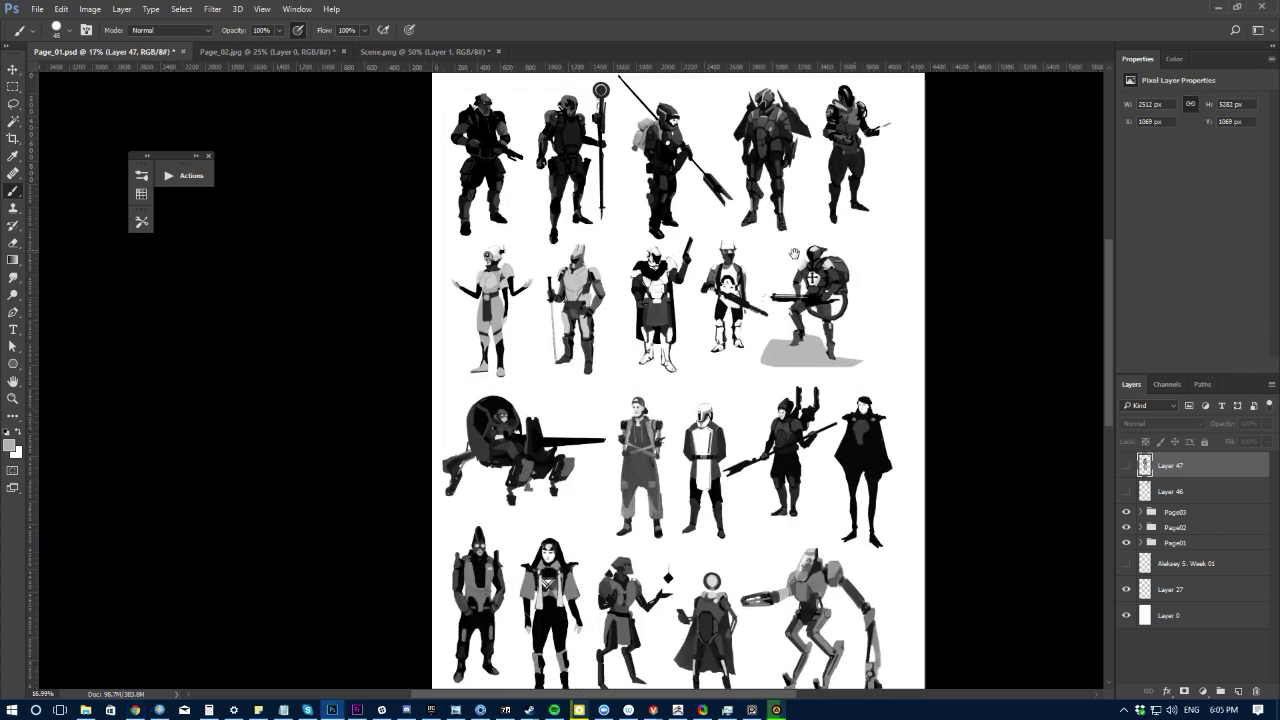
scroll(792, 274, up, 3)
scroll(786, 270, up, 2)
scroll(786, 270, up, 1)
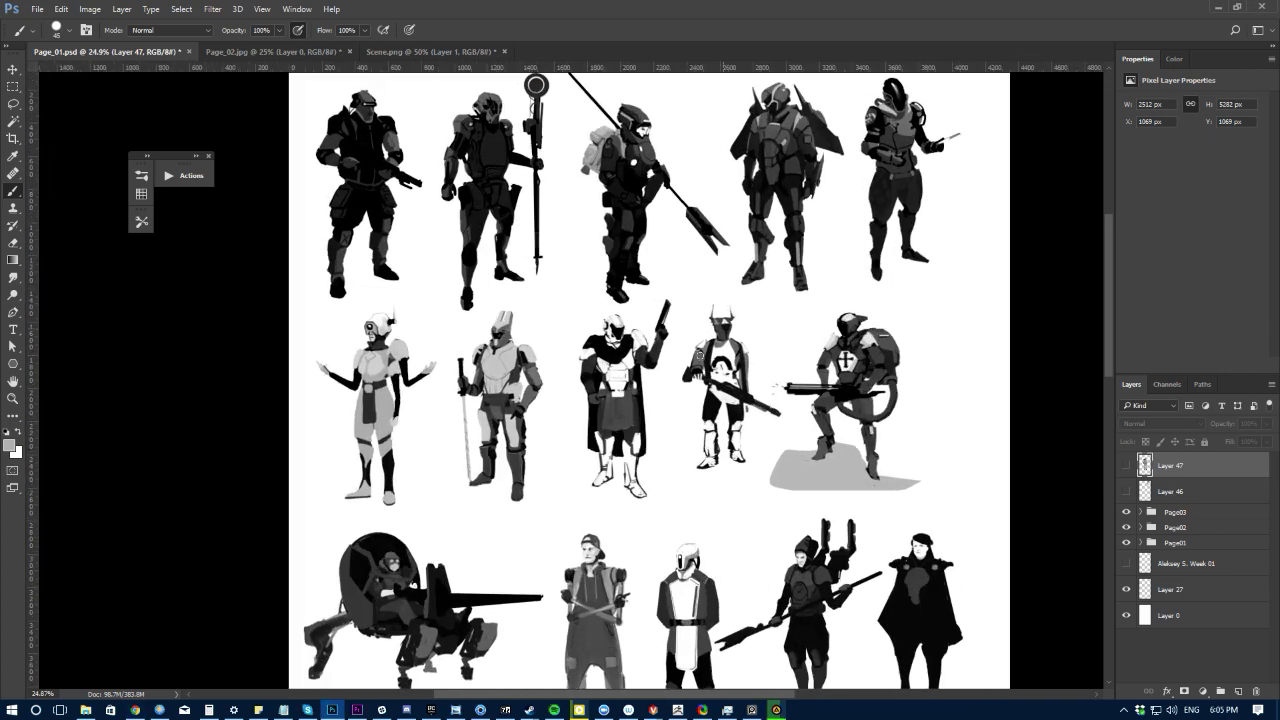
scroll(650, 500, down, 2)
scroll(638, 558, down, 5)
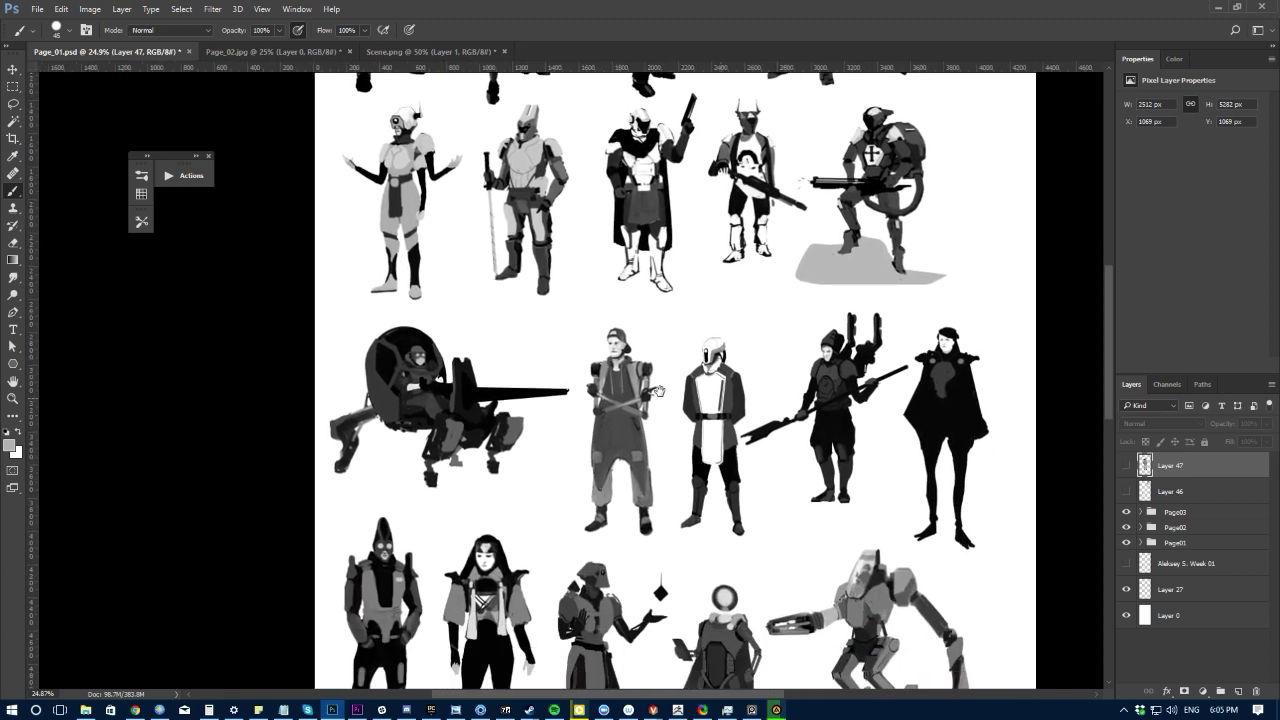
drag(719, 267, 716, 206)
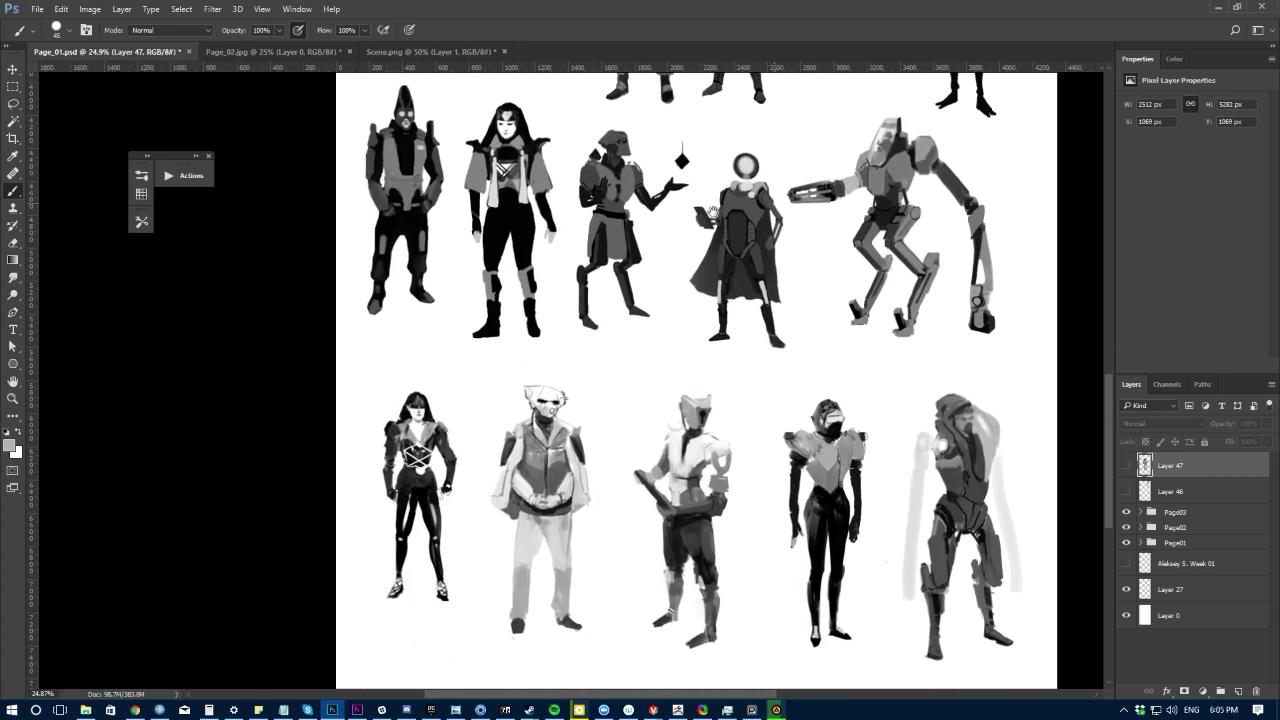
drag(716, 375, 704, 309)
drag(717, 197, 648, 485)
scroll(664, 420, up, 2)
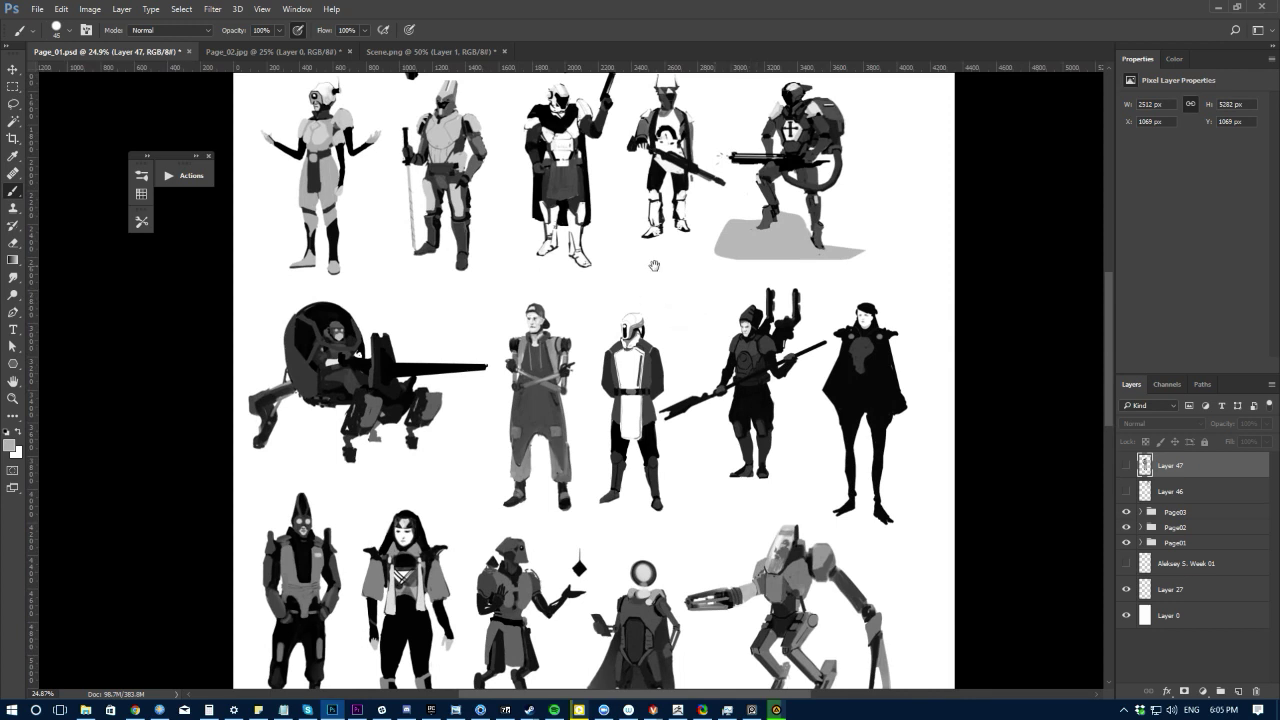
scroll(660, 290, up, 1)
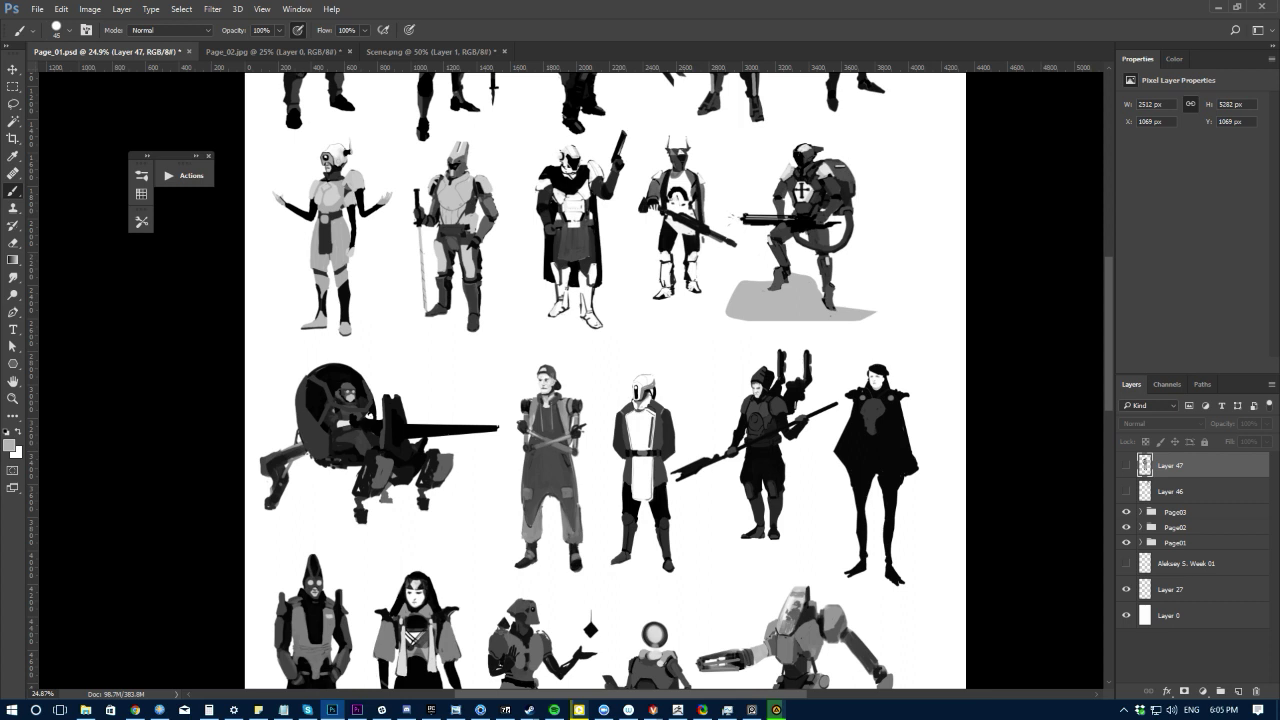
key(alt+Tab)
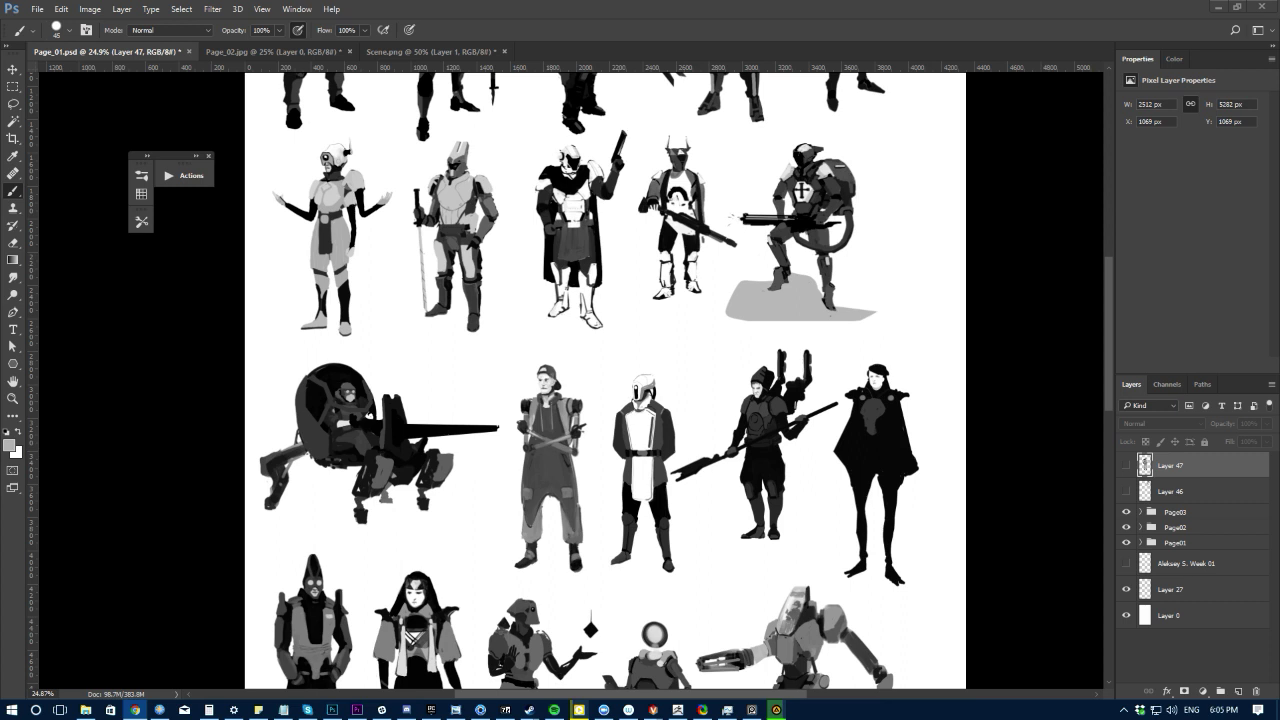
click(966, 5)
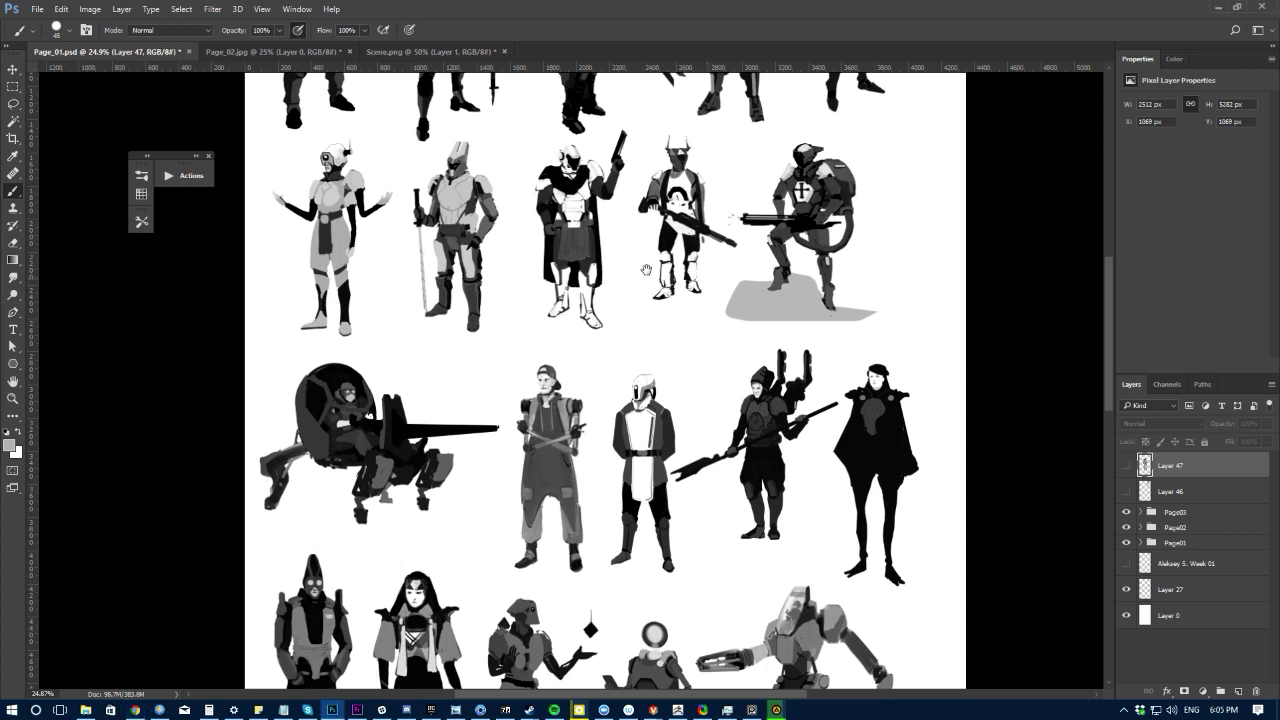
Step: Review the character designs row by row, from the first row of soldiers to the robot and caped figures
drag(646, 269, 674, 489)
drag(691, 393, 695, 409)
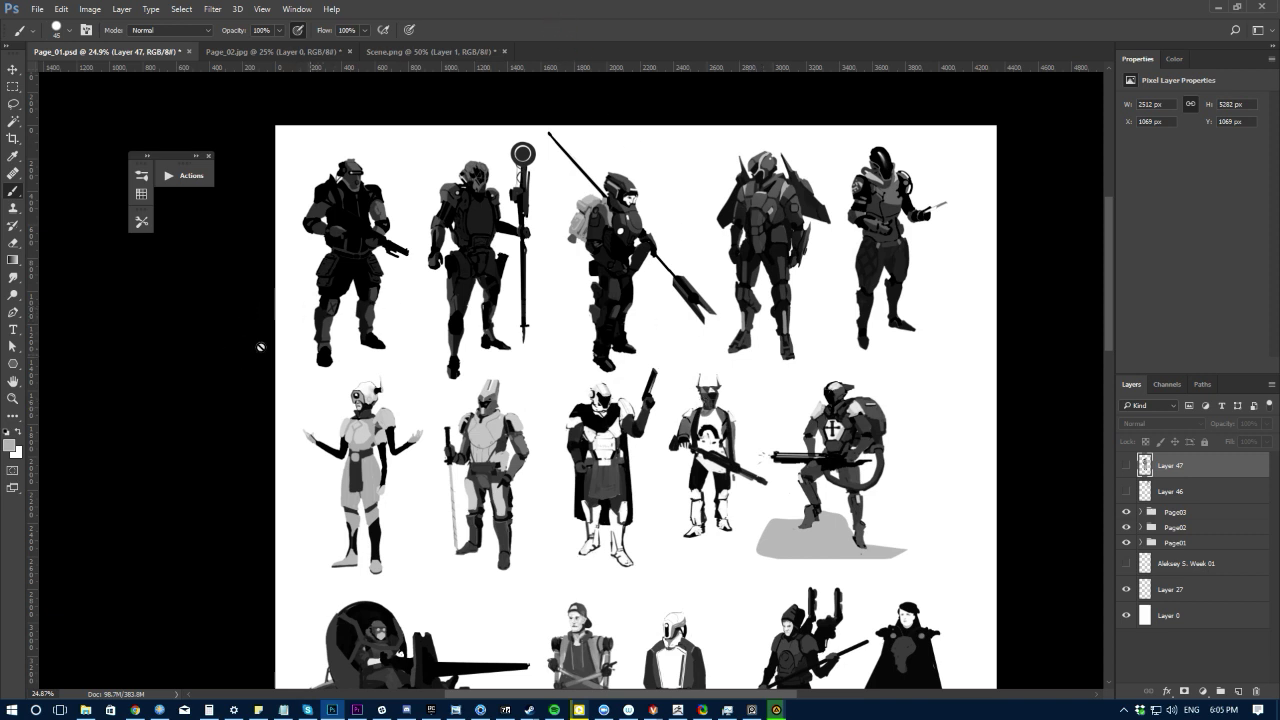
drag(383, 433, 397, 349)
drag(371, 664, 371, 489)
scroll(370, 489, down, 2)
scroll(368, 488, down, 5)
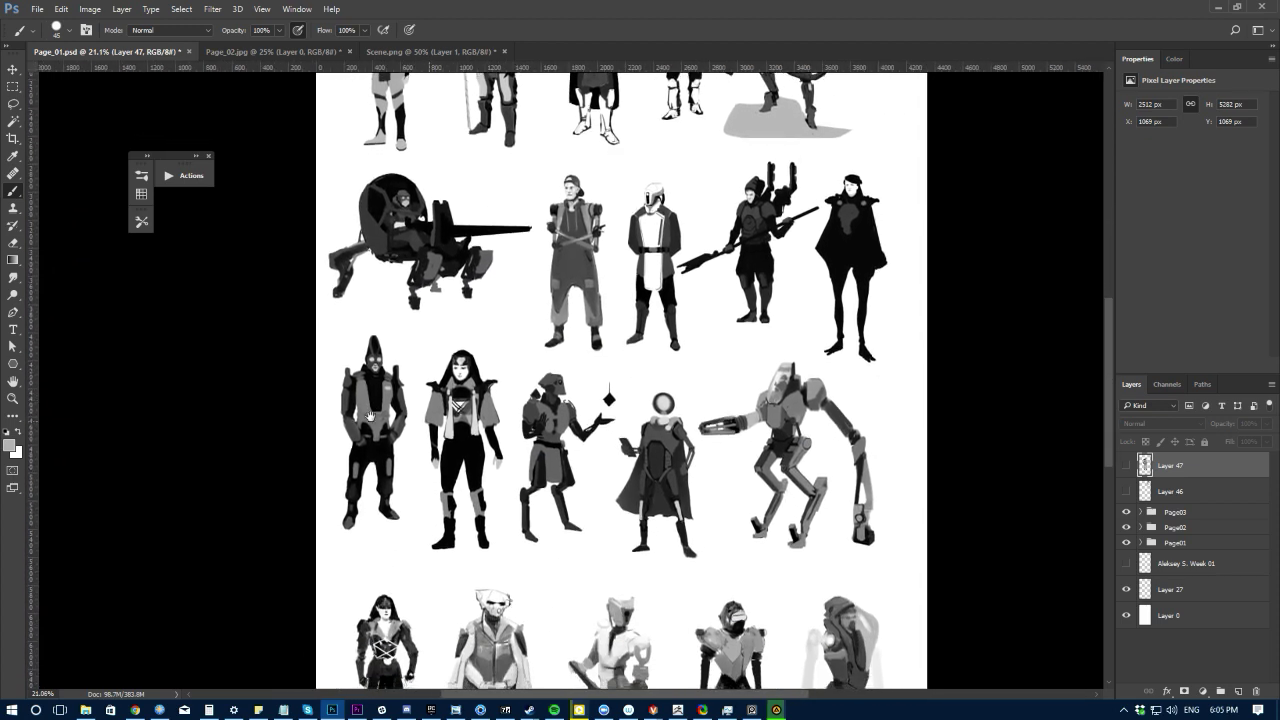
drag(371, 434, 371, 438)
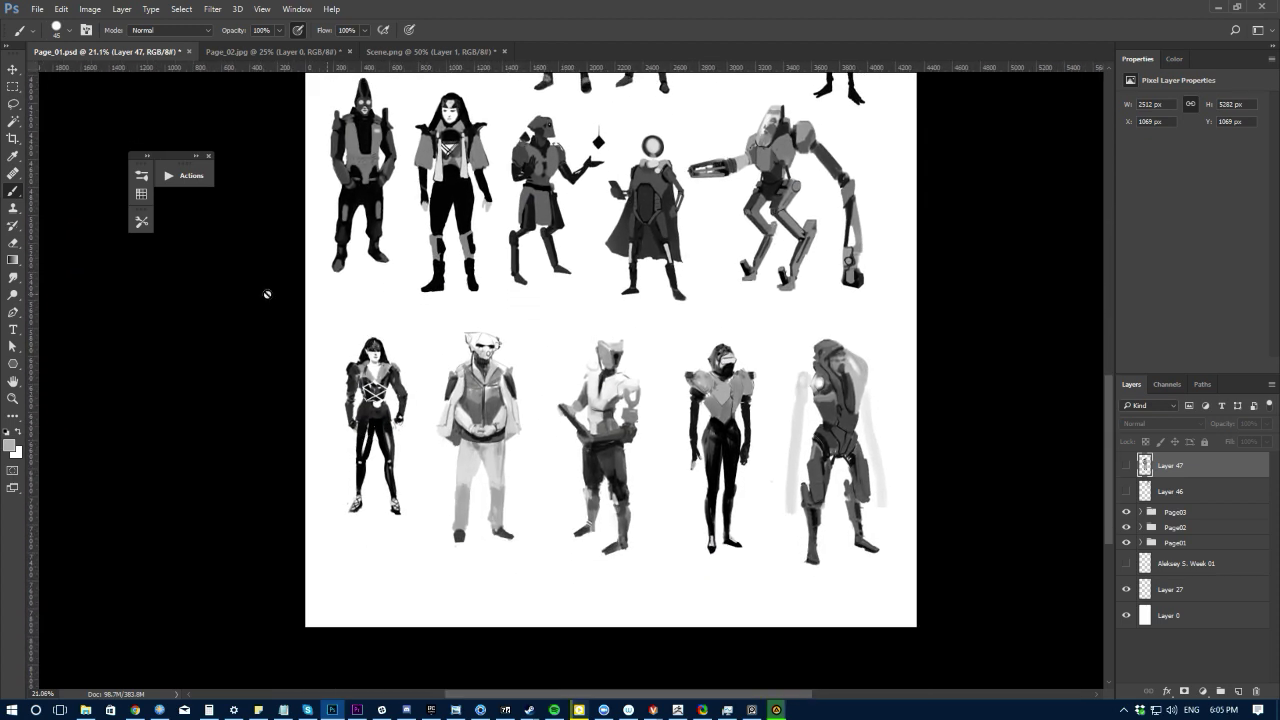
scroll(350, 288, up, 2)
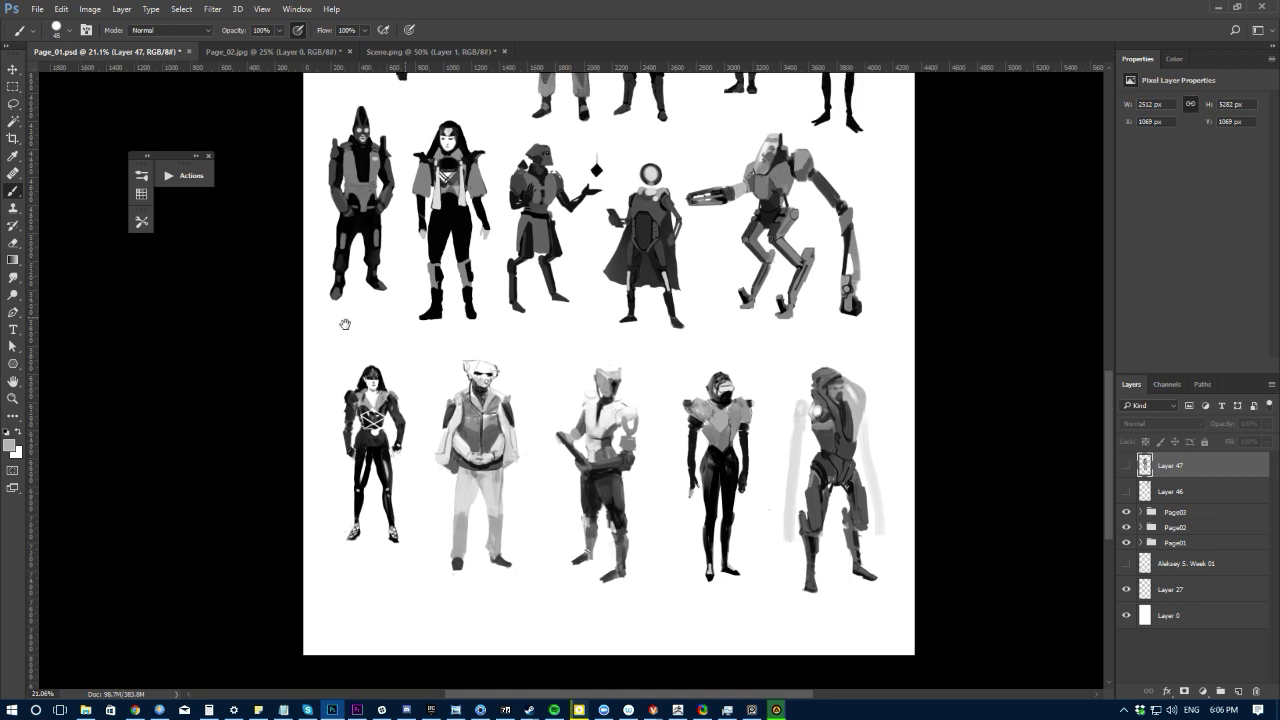
drag(368, 346, 350, 274)
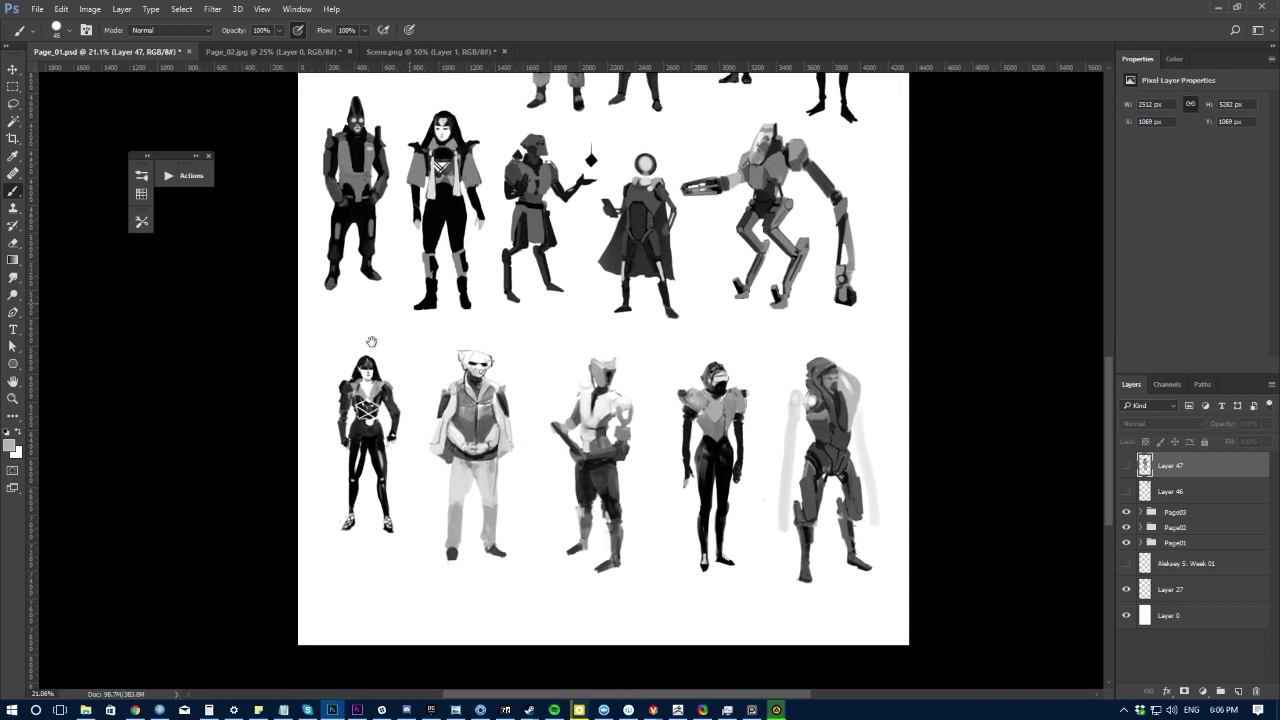
Step: Study the looser sketches in the last row up close and compare them with the finished rows above
key(v)
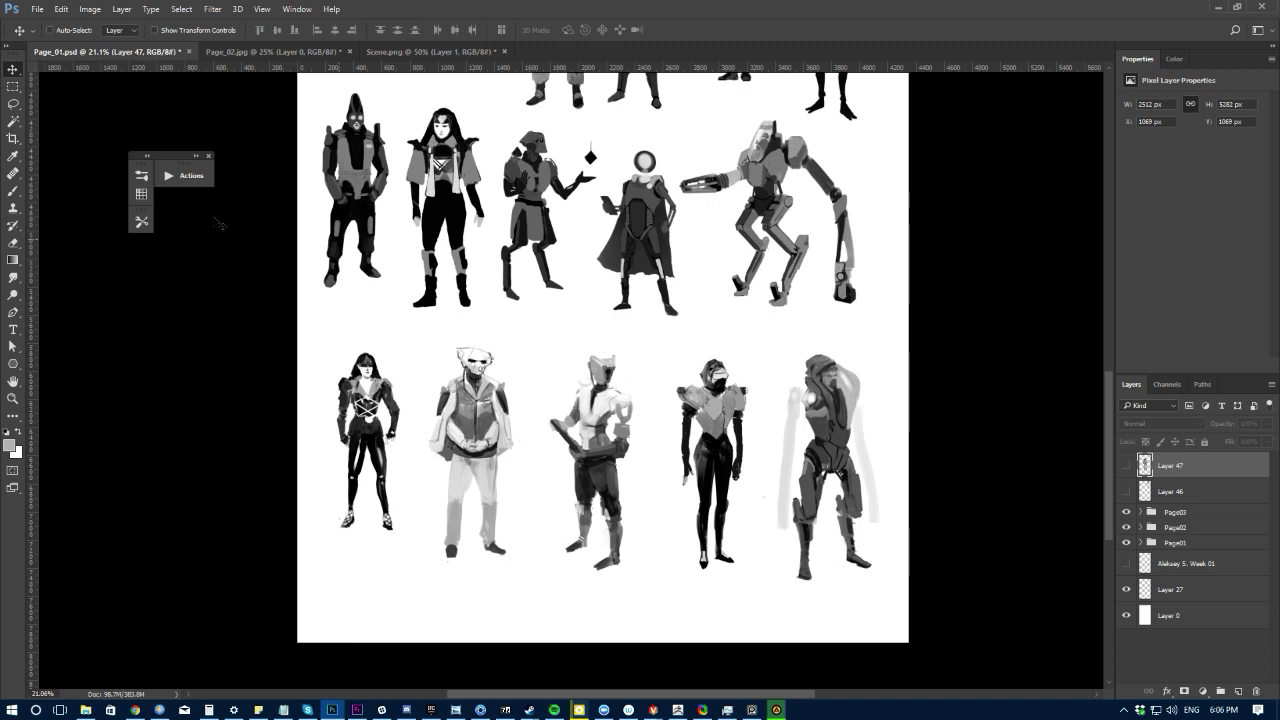
click(13, 190)
drag(495, 358, 477, 348)
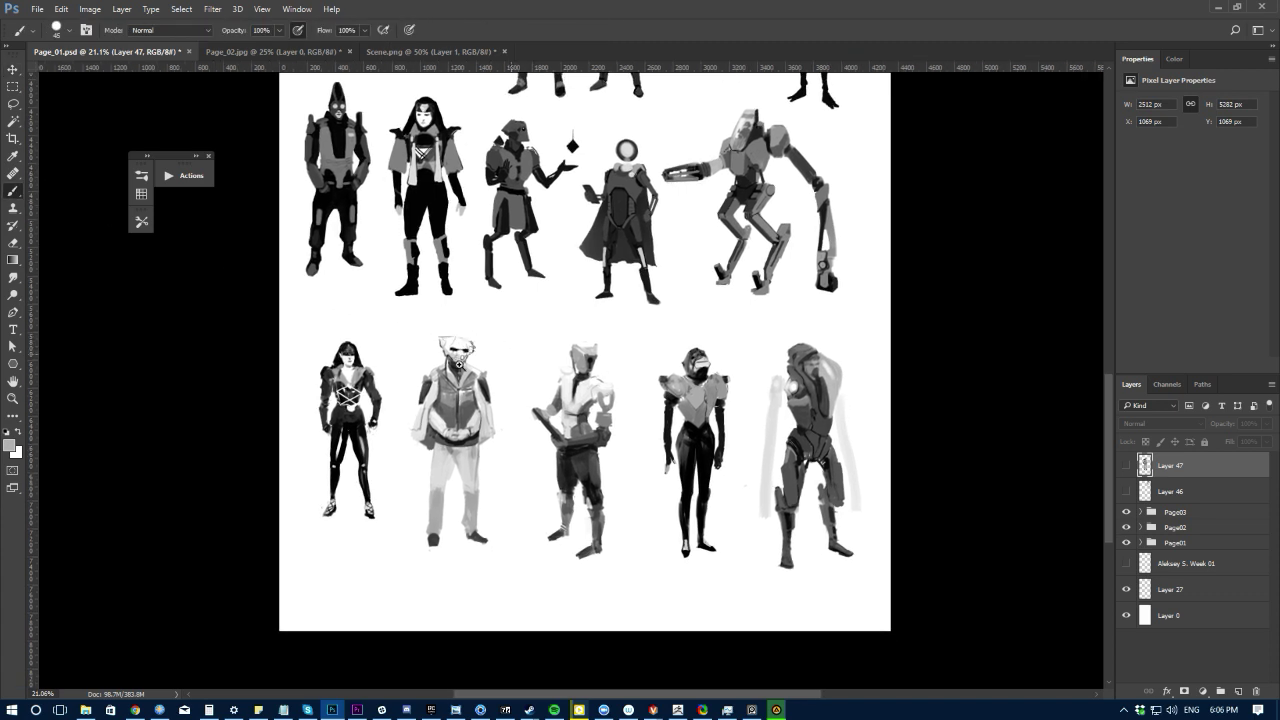
scroll(477, 348, up, 2)
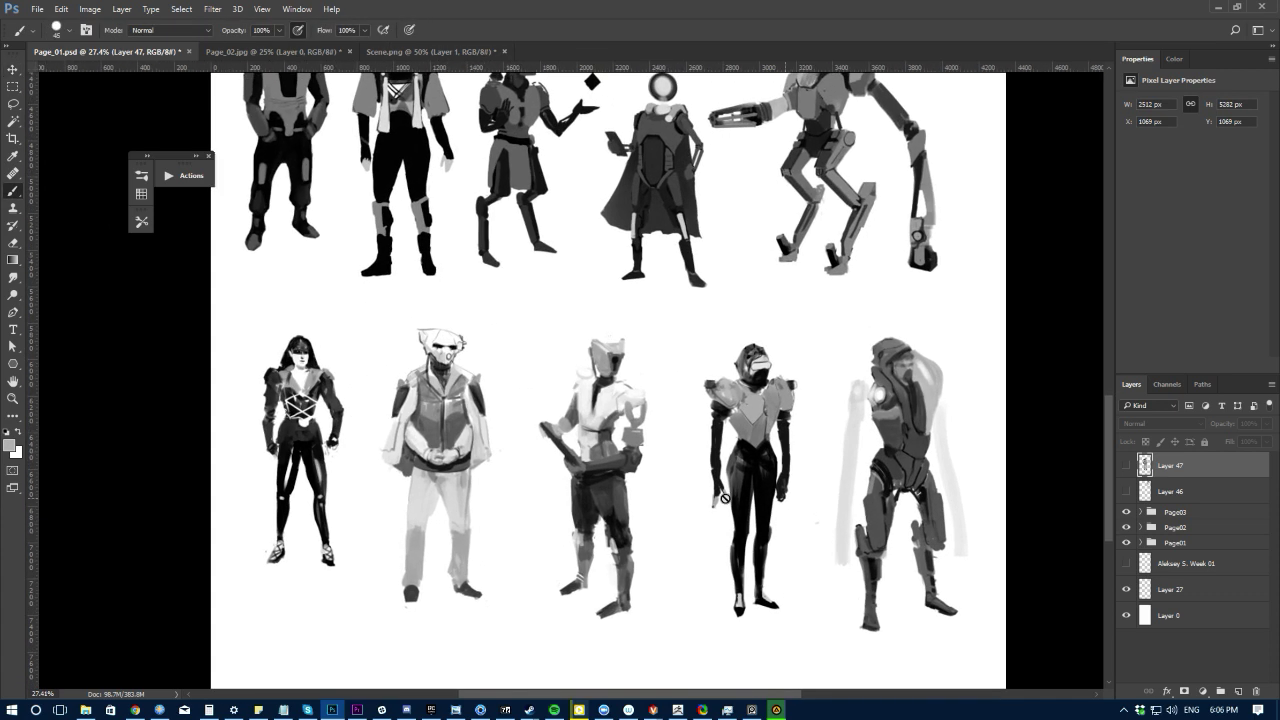
scroll(722, 495, down, 3)
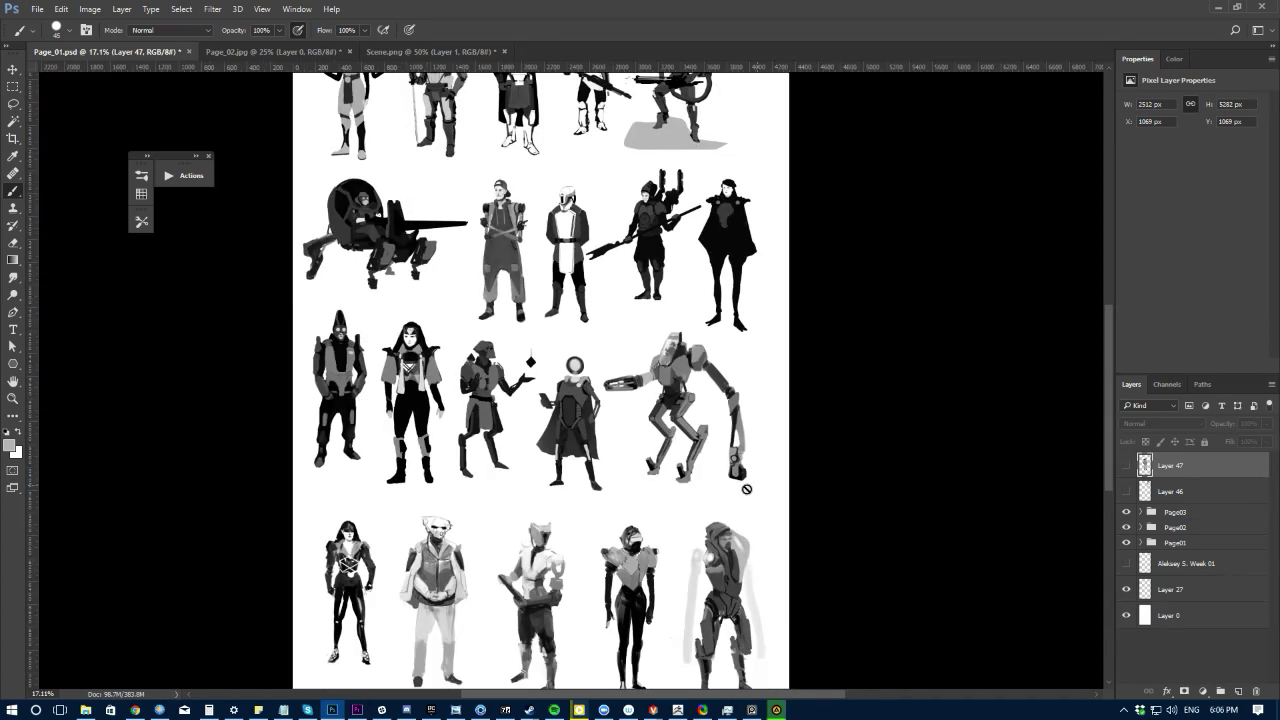
drag(239, 388, 253, 443)
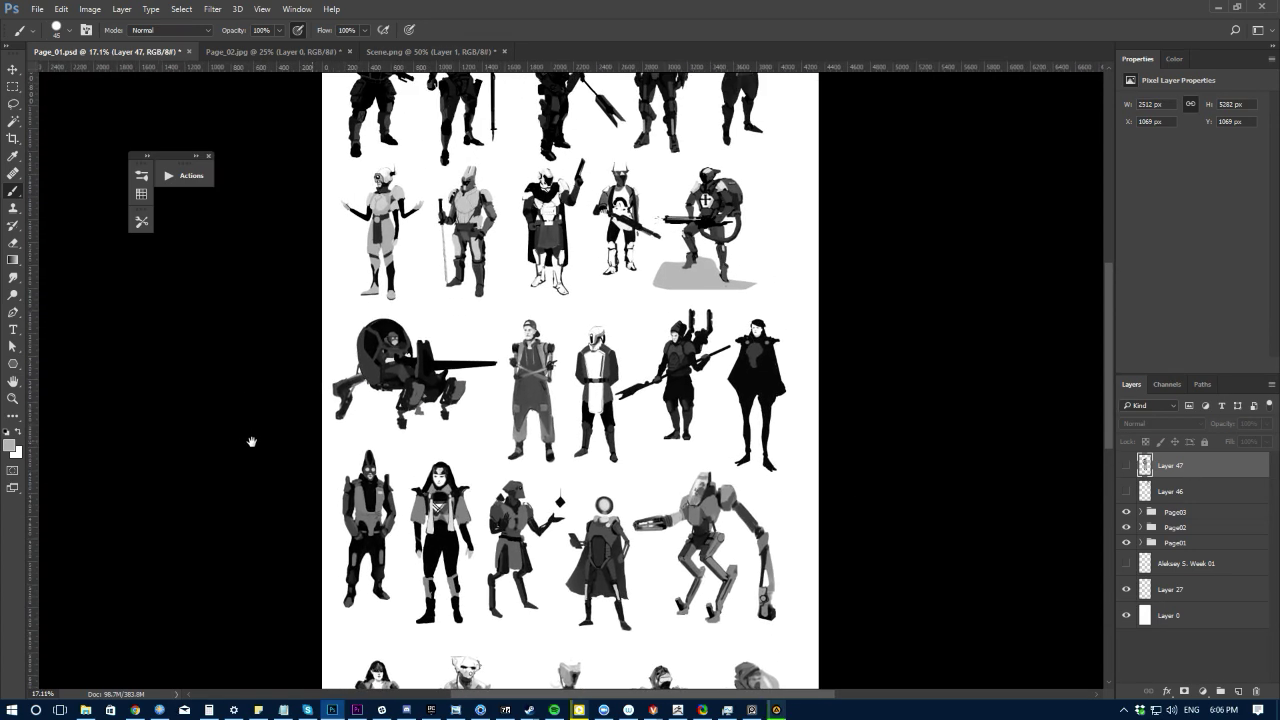
scroll(257, 471, down, 5)
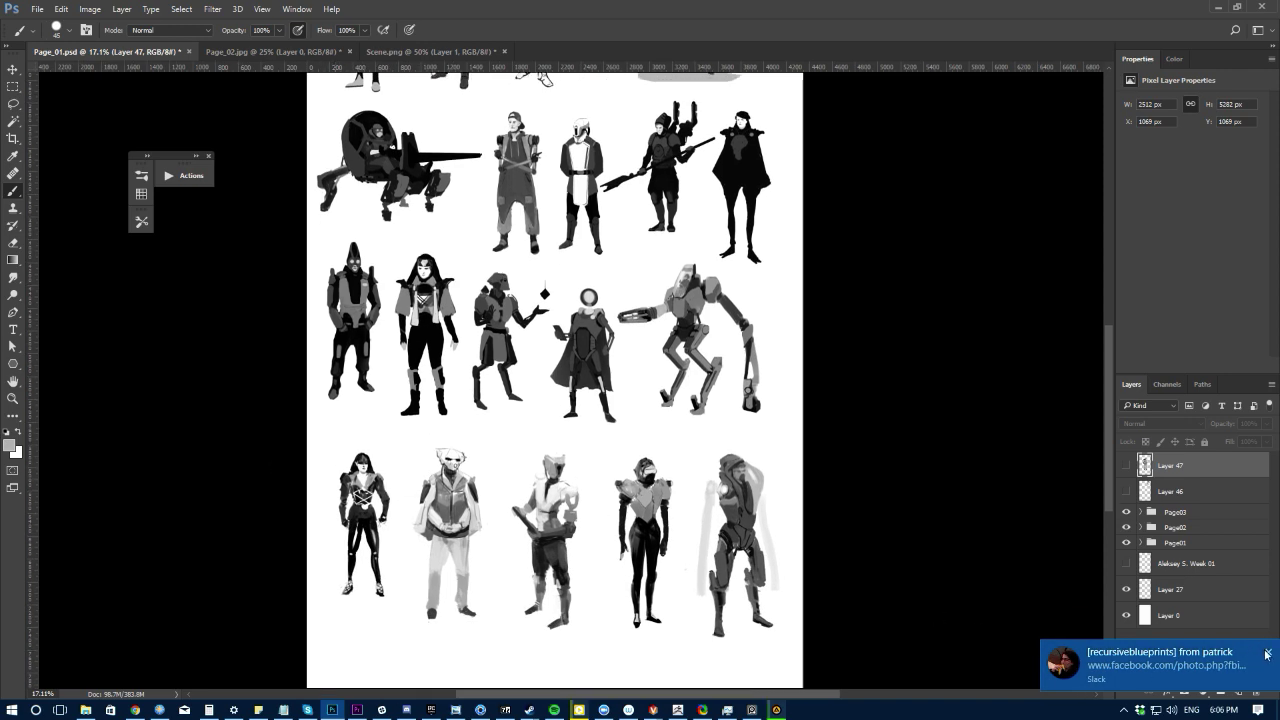
drag(324, 405, 325, 586)
drag(287, 390, 334, 460)
drag(412, 417, 350, 632)
drag(395, 436, 347, 455)
drag(365, 540, 361, 341)
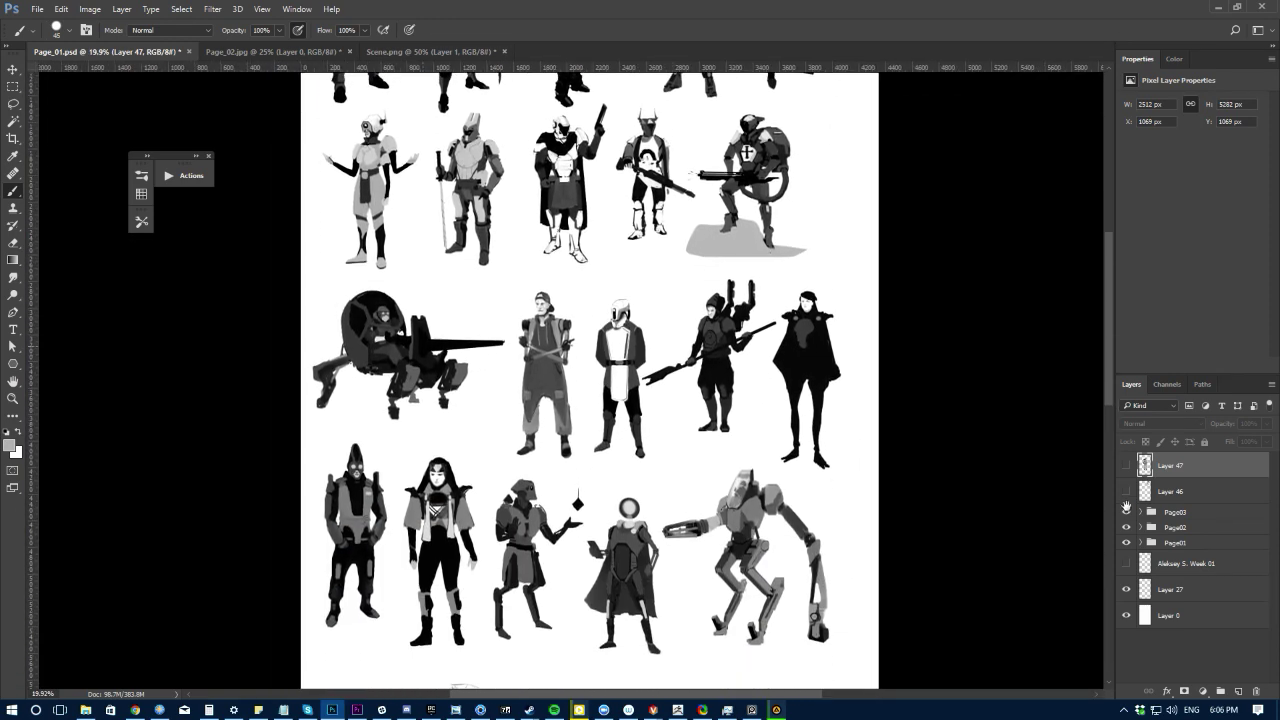
Step: Hide the Page01, Page02 and Page03 groups and show Layer 47 with the single standing figure
drag(1127, 512, 1127, 544)
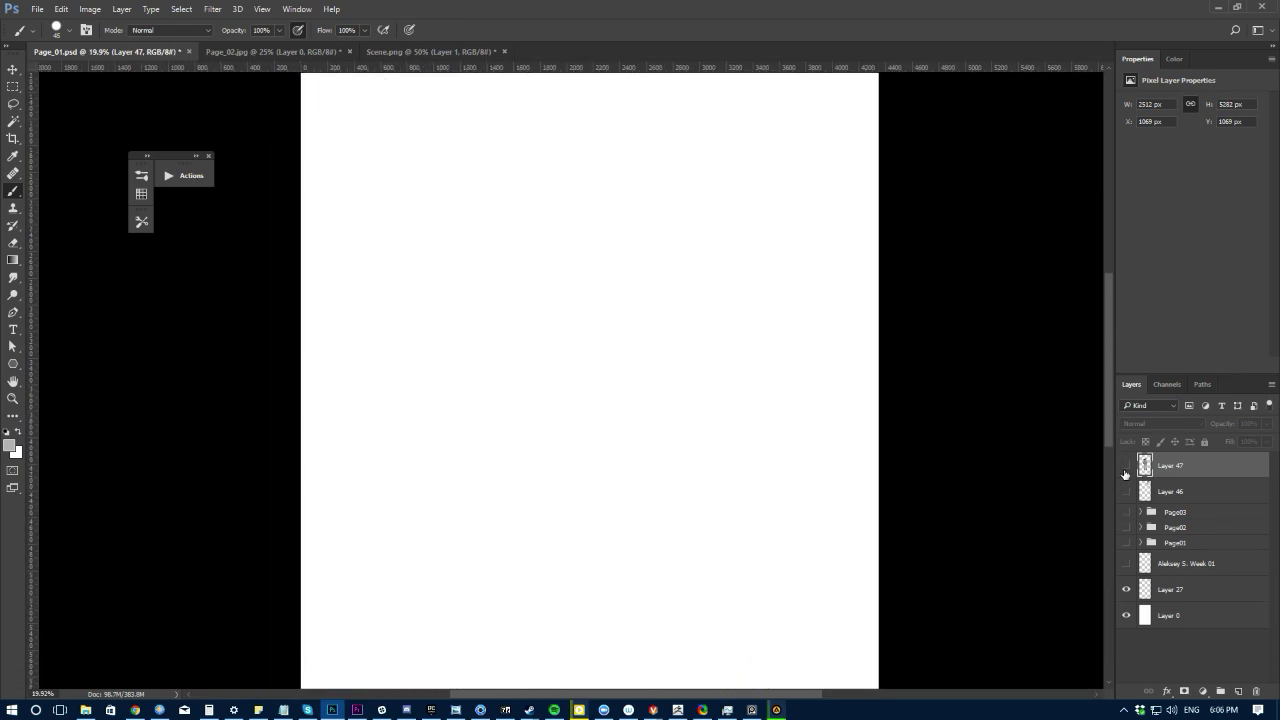
click(1126, 491)
drag(728, 218, 759, 452)
drag(756, 428, 842, 429)
click(1126, 491)
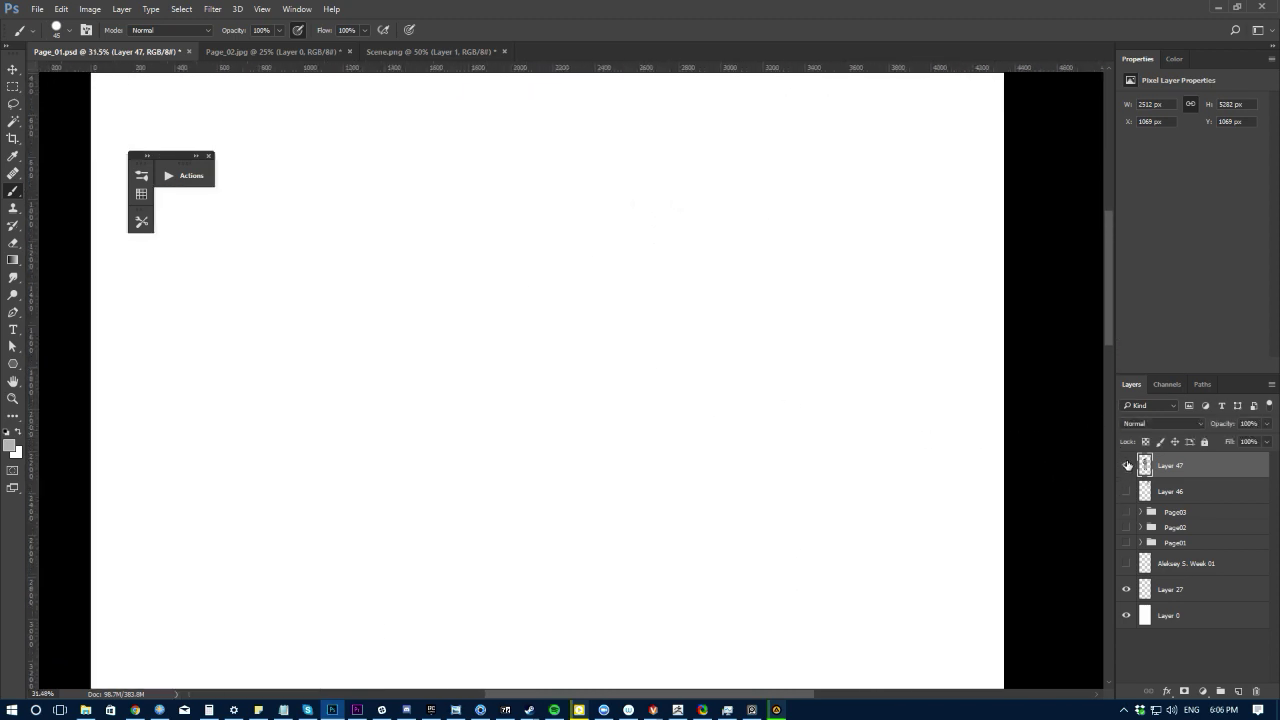
click(1126, 465)
drag(373, 474, 334, 434)
drag(313, 486, 331, 320)
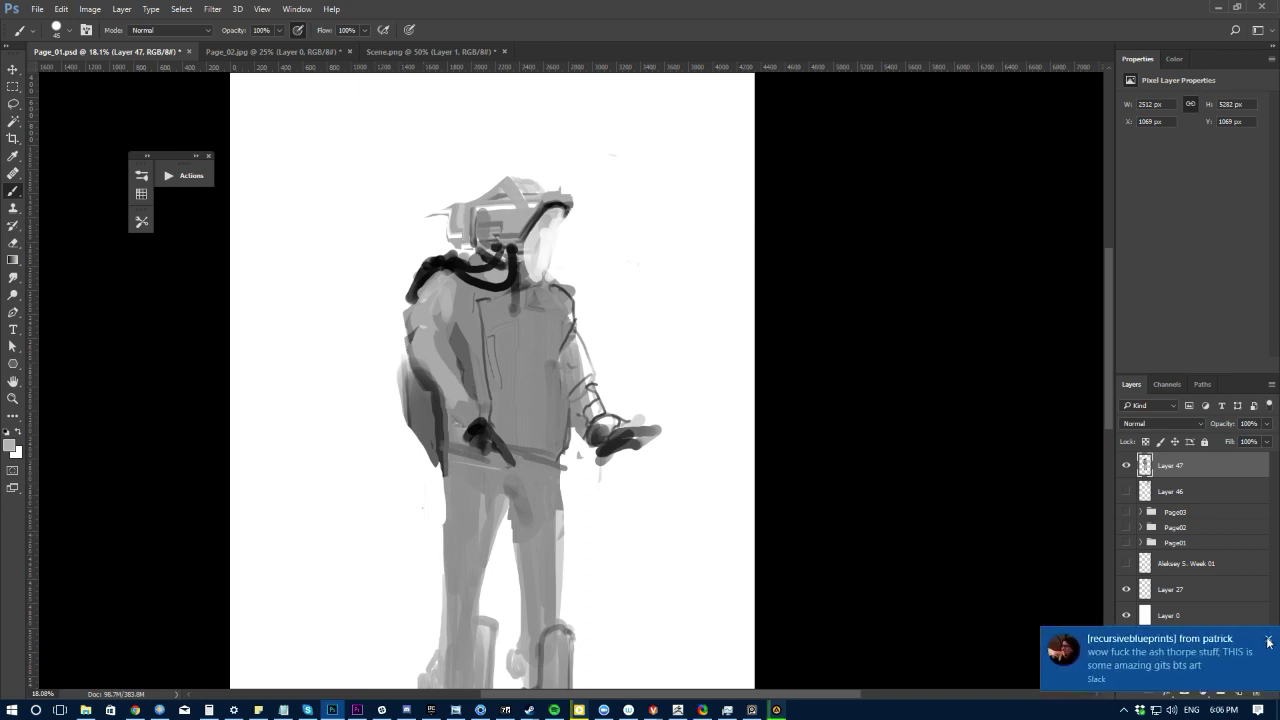
Step: Dismiss the Slack notification and quit Slack completely, including its background process
click(1268, 641)
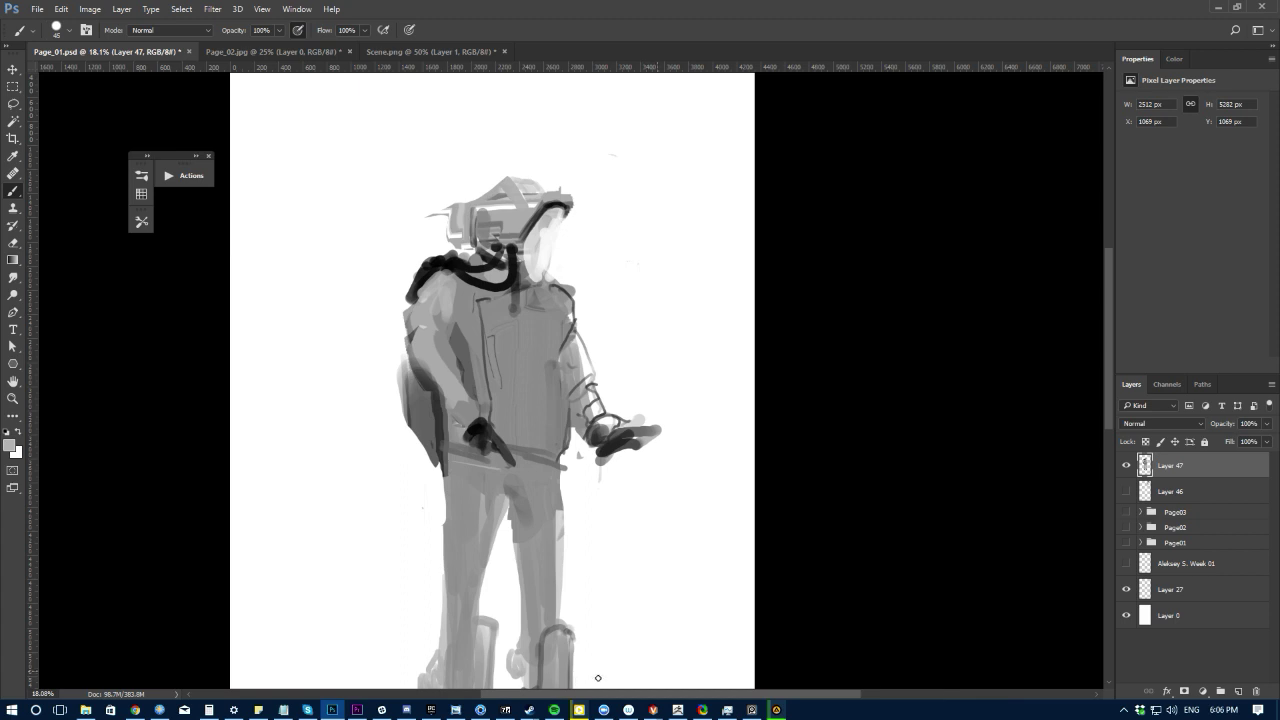
right_click(382, 710)
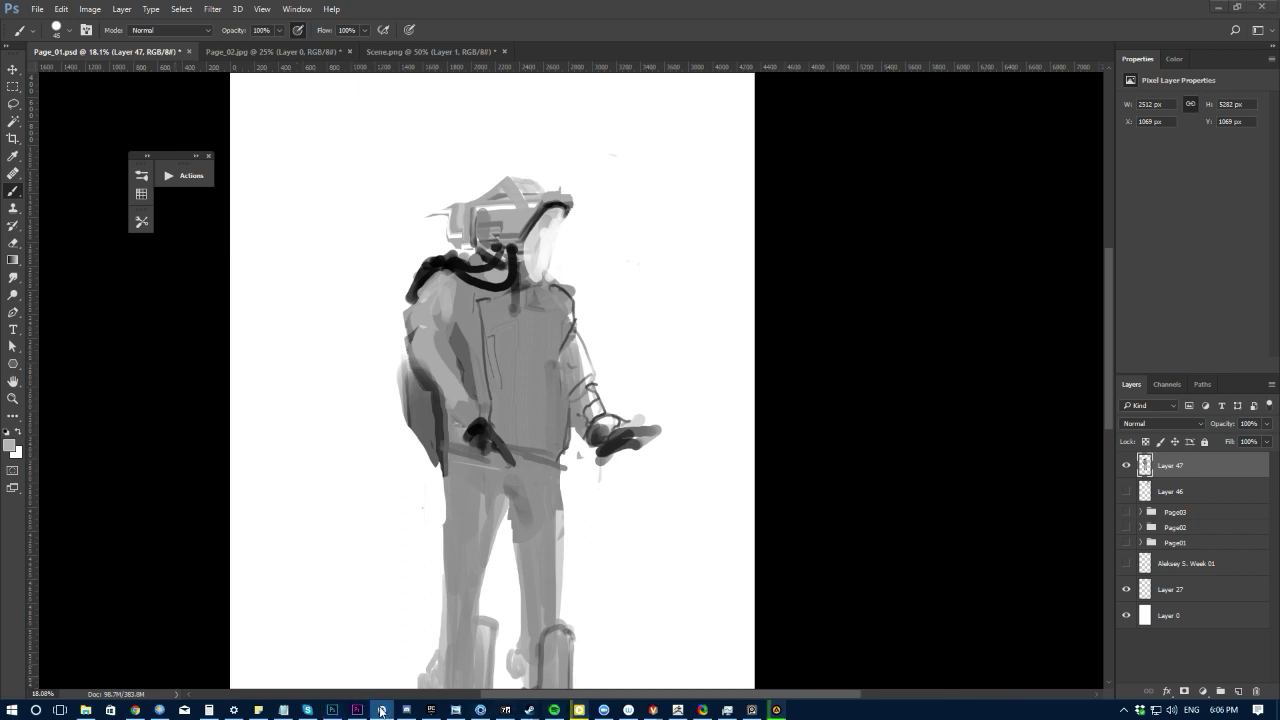
click(357, 687)
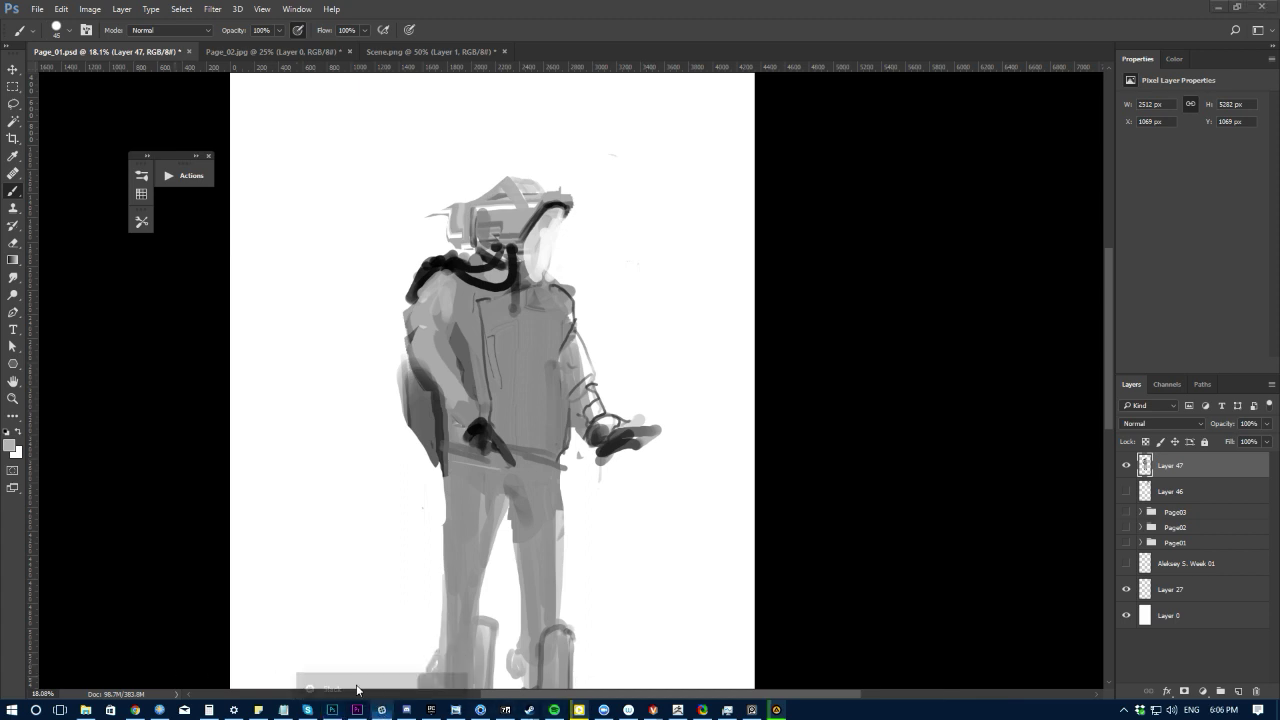
click(1124, 710)
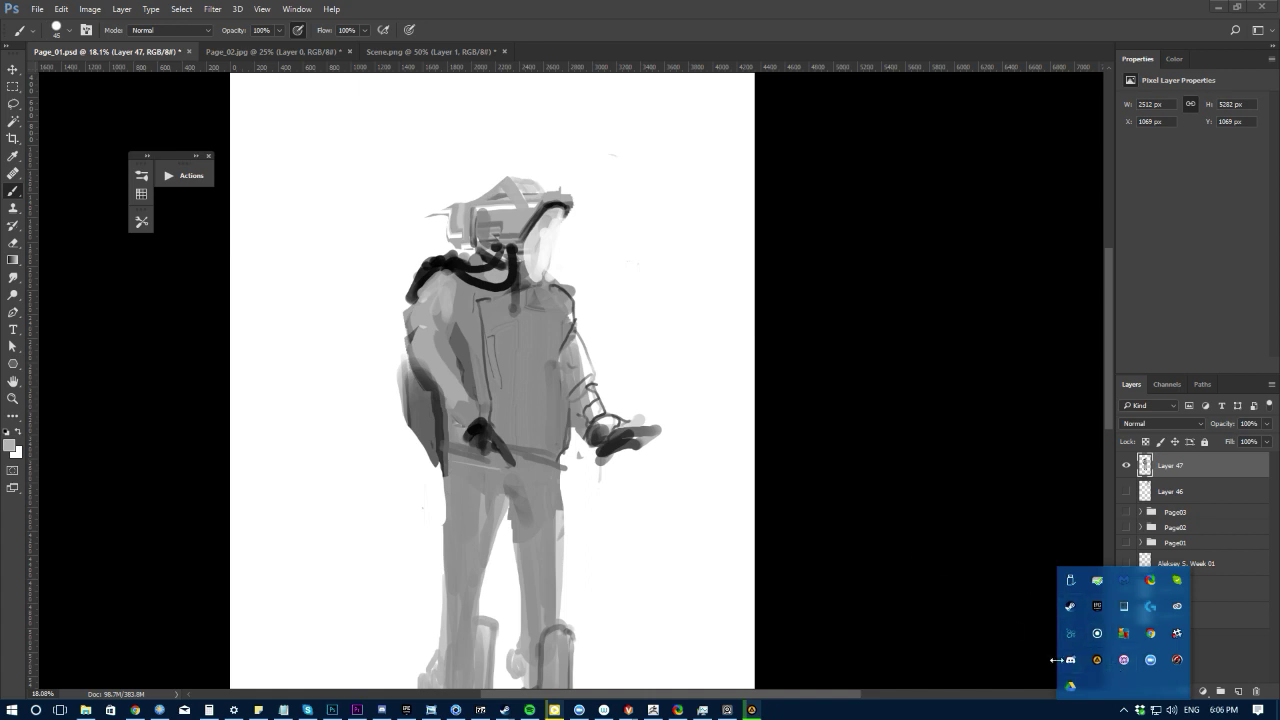
click(941, 548)
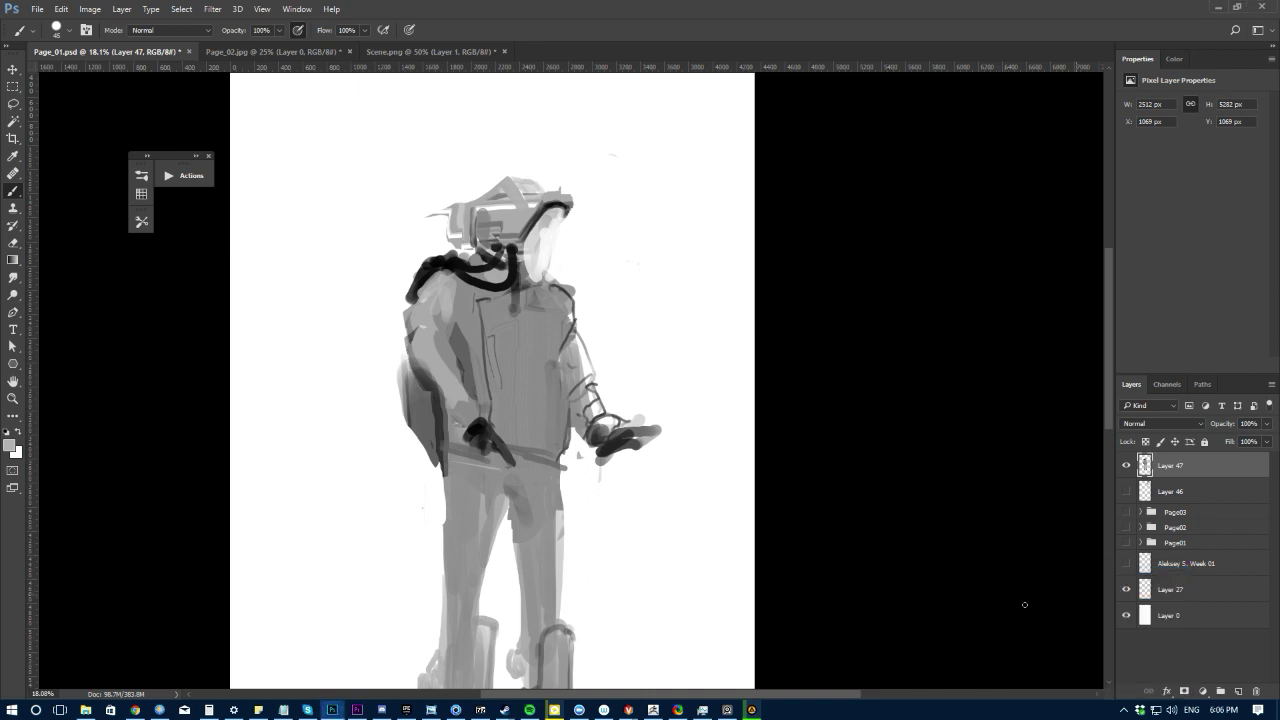
click(1124, 710)
right_click(1177, 633)
click(1170, 625)
Step: Paint the pack behind the figure's bent arm black and clean up the sleeve with a sampled light gray
scroll(326, 341, down, 2)
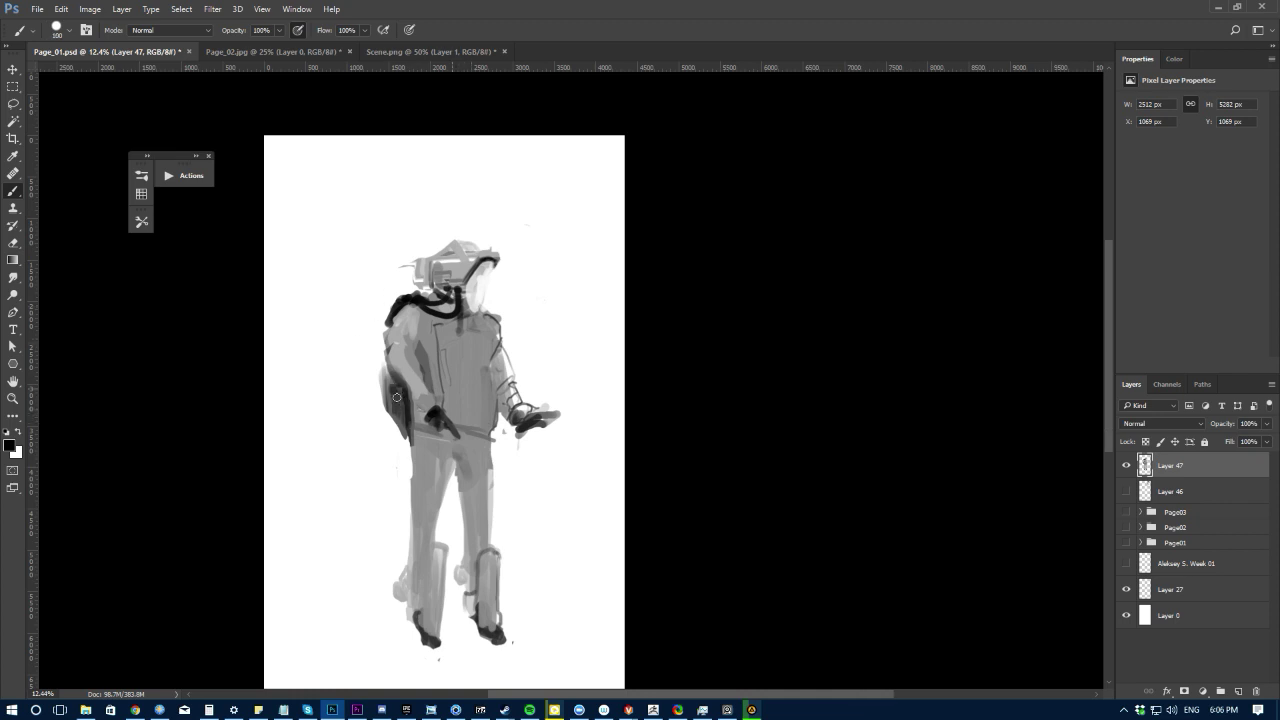
drag(396, 397, 396, 412)
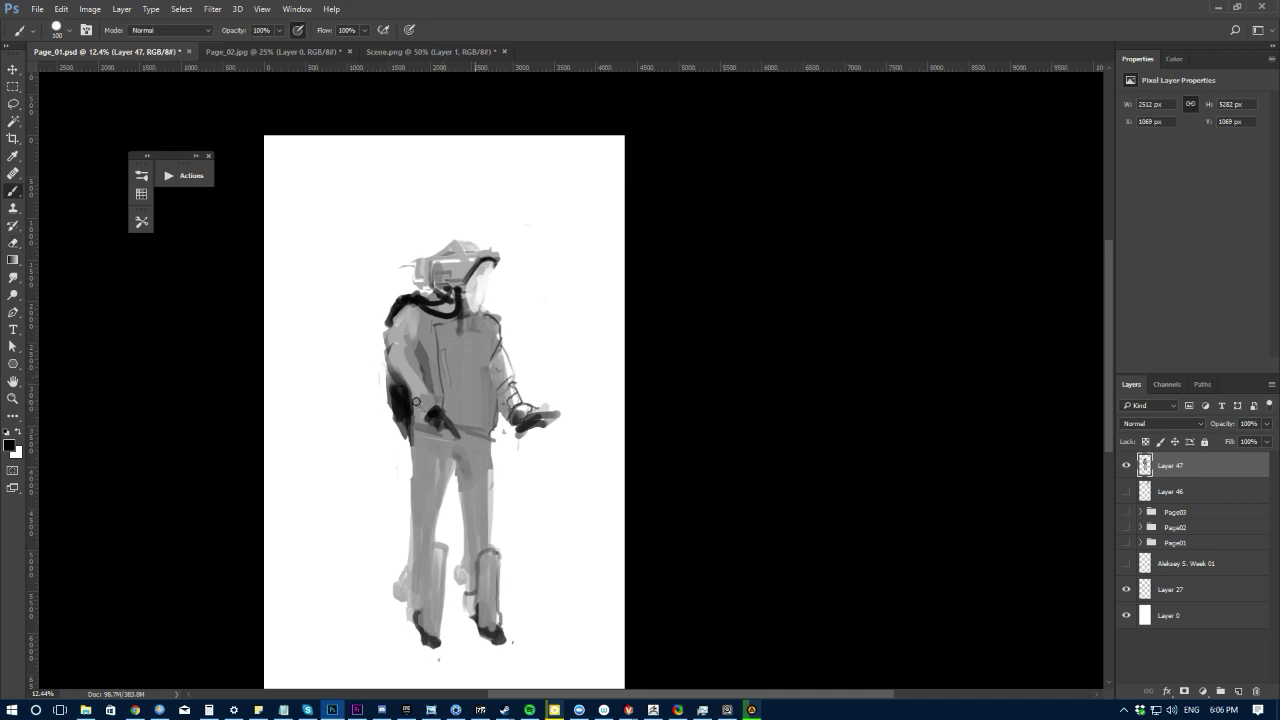
alt+click(418, 394)
alt+click(411, 364)
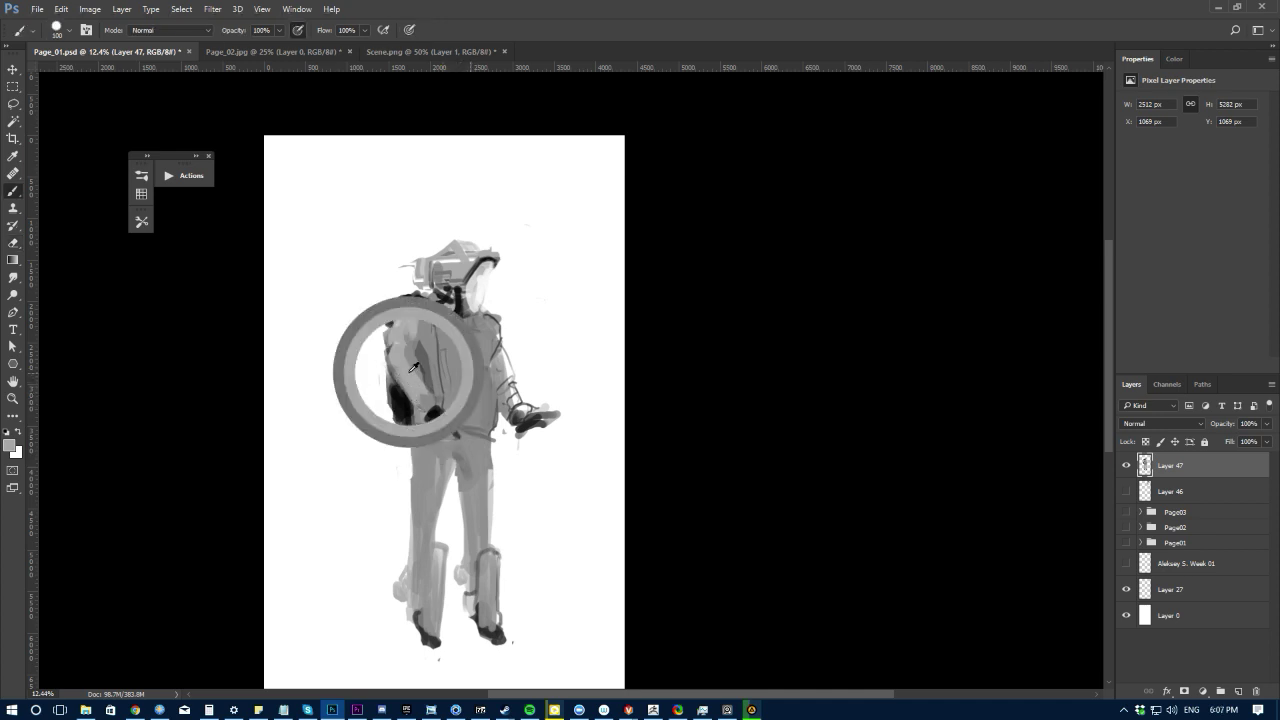
drag(410, 360, 430, 392)
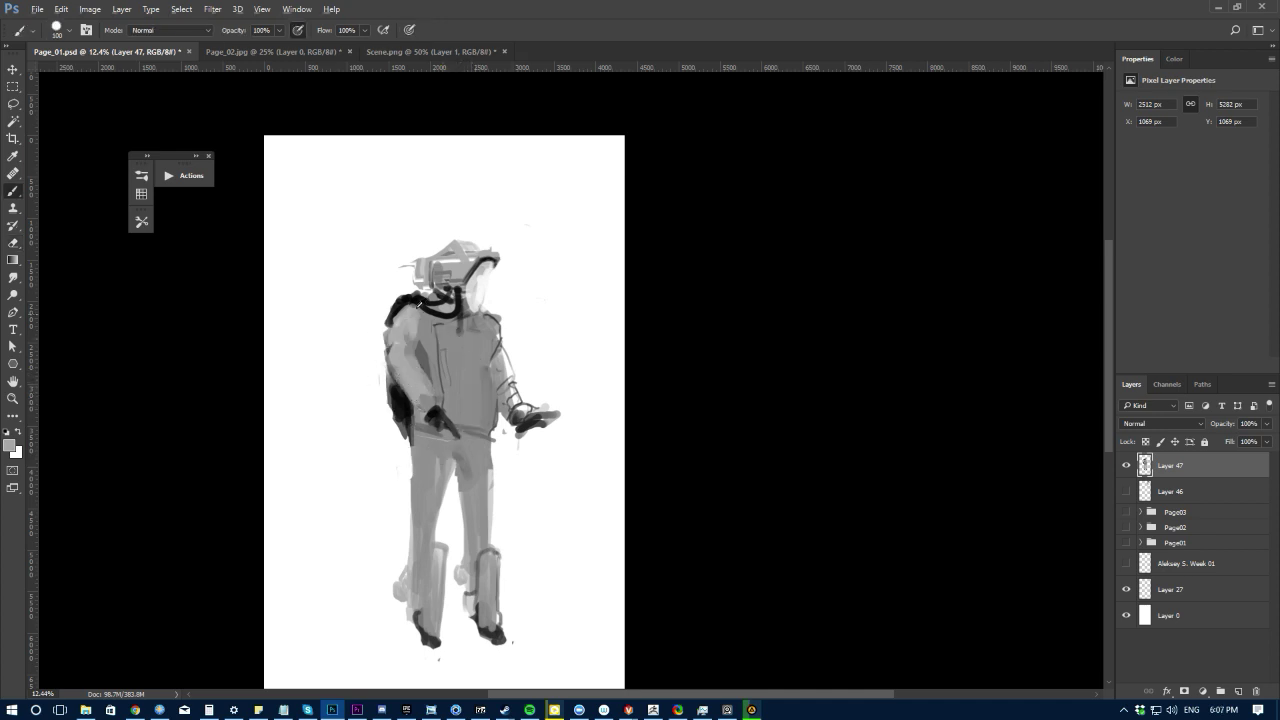
Step: Undo the test stroke on the torso and fill the figure's vest with a sampled dark gray
drag(484, 353, 489, 395)
key(ctrl+z)
alt+click(421, 351)
alt+click(519, 399)
mouse_move(422, 340)
mouse_down()
mouse_move(426, 330)
mouse_move(448, 408)
mouse_move(472, 424)
mouse_move(488, 395)
mouse_move(484, 320)
mouse_move(467, 316)
mouse_move(470, 410)
mouse_move(456, 334)
mouse_move(444, 324)
mouse_move(445, 374)
mouse_move(449, 355)
mouse_move(427, 328)
mouse_move(437, 325)
mouse_up()
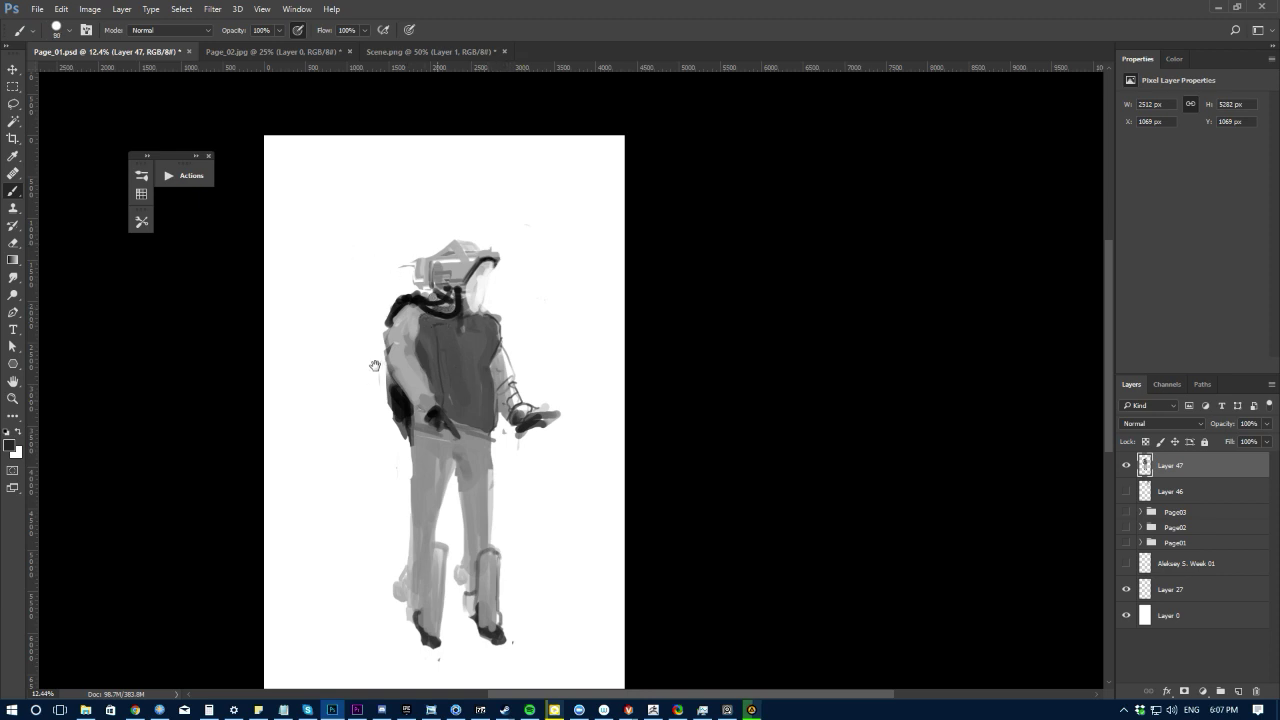
Step: Even out the figure's dark vest with sampled dark grays, covering the leftover light patches and sketch lines
drag(376, 373, 393, 367)
alt+click(448, 317)
key(bracketleft)
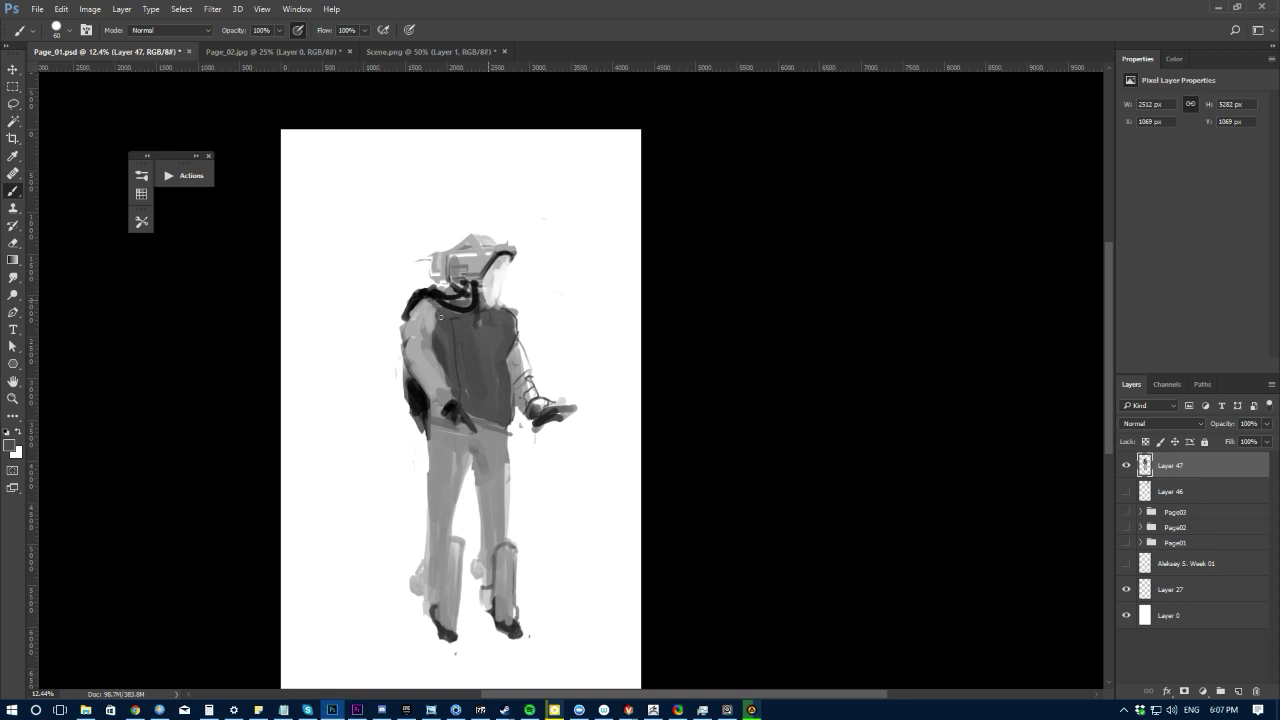
drag(355, 392, 385, 408)
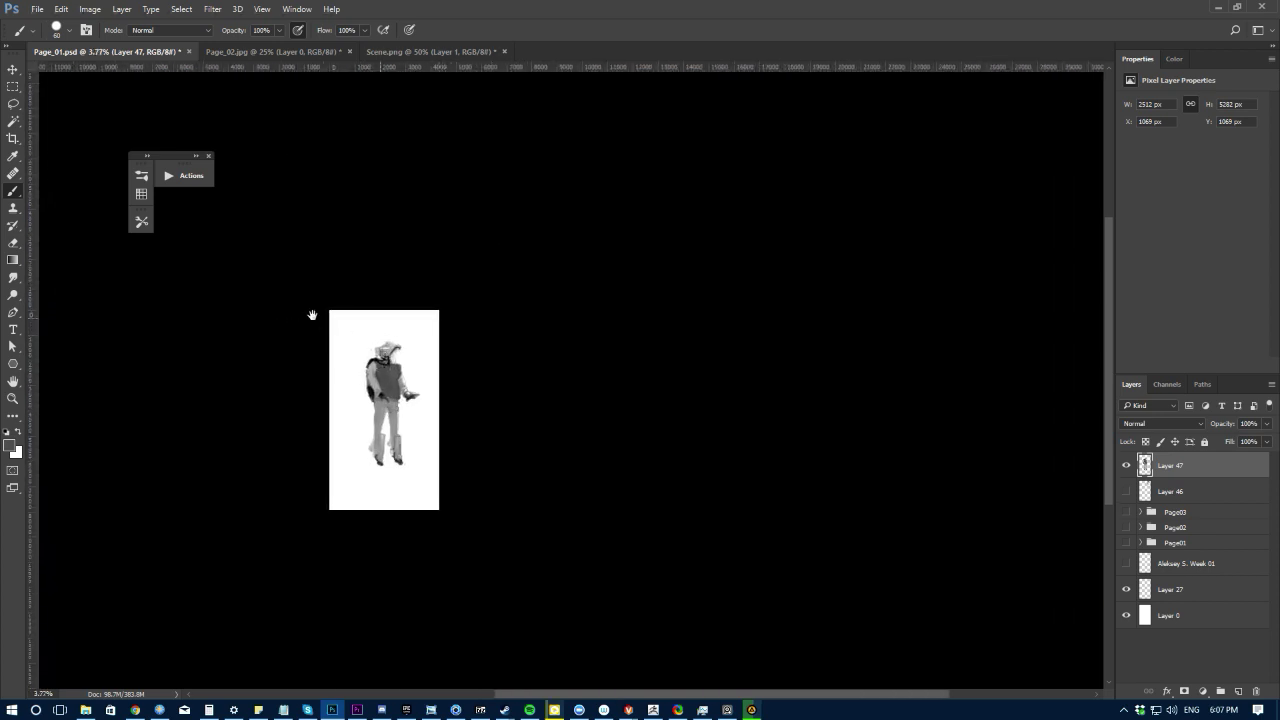
drag(312, 320, 383, 391)
drag(424, 470, 389, 365)
alt+click(521, 447)
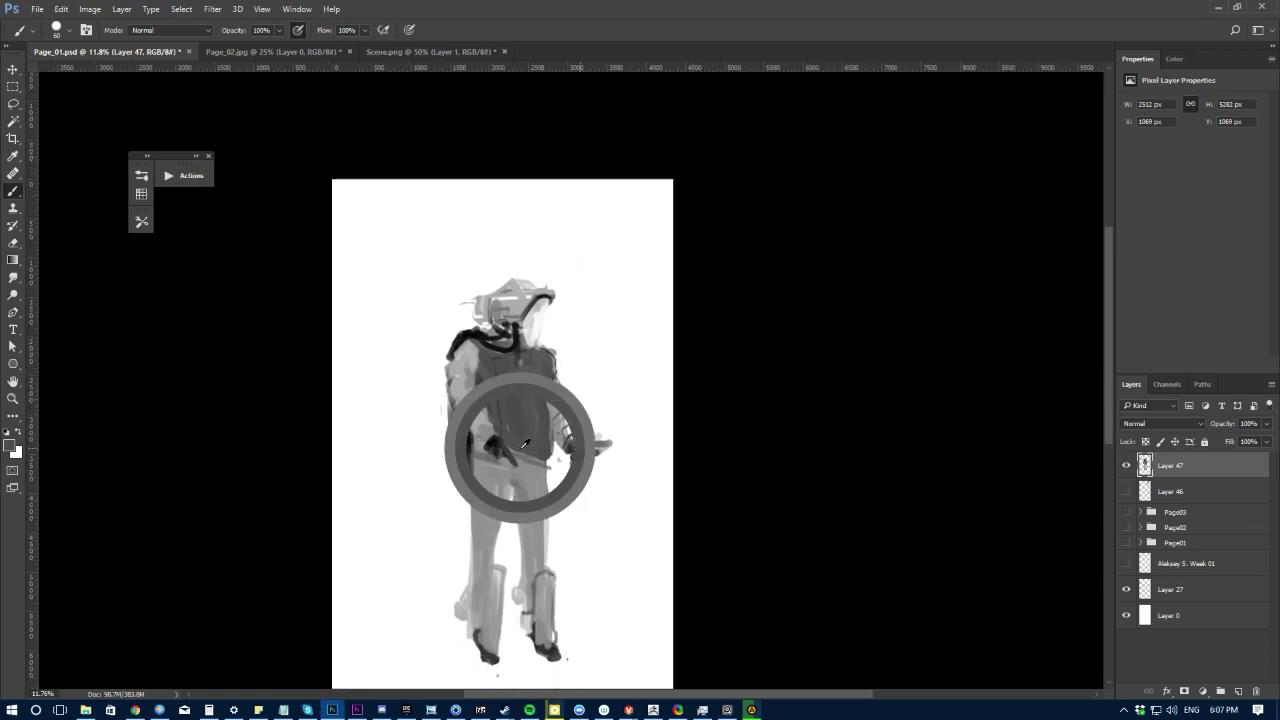
alt+click(525, 443)
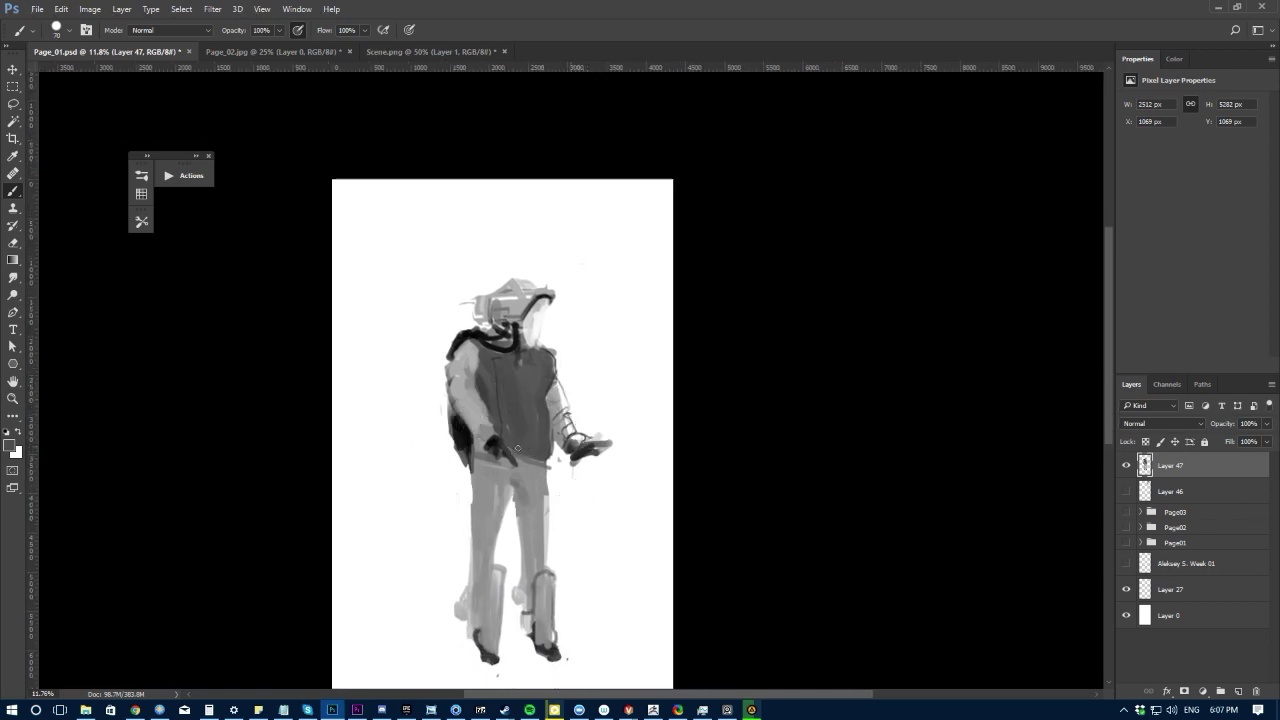
Step: Trim the bent arm's shoulder outline, add a white highlight on it, and refine the sleeve and glove cuff with sampled tones
key(e)
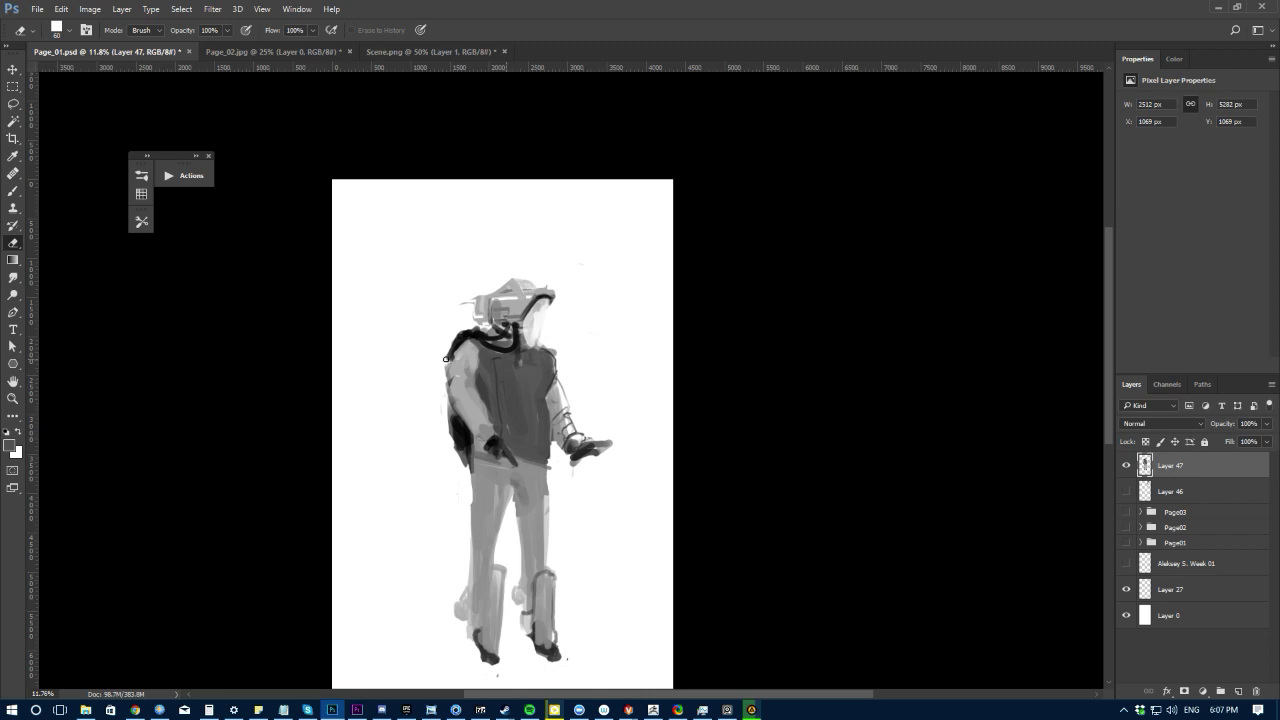
key(b)
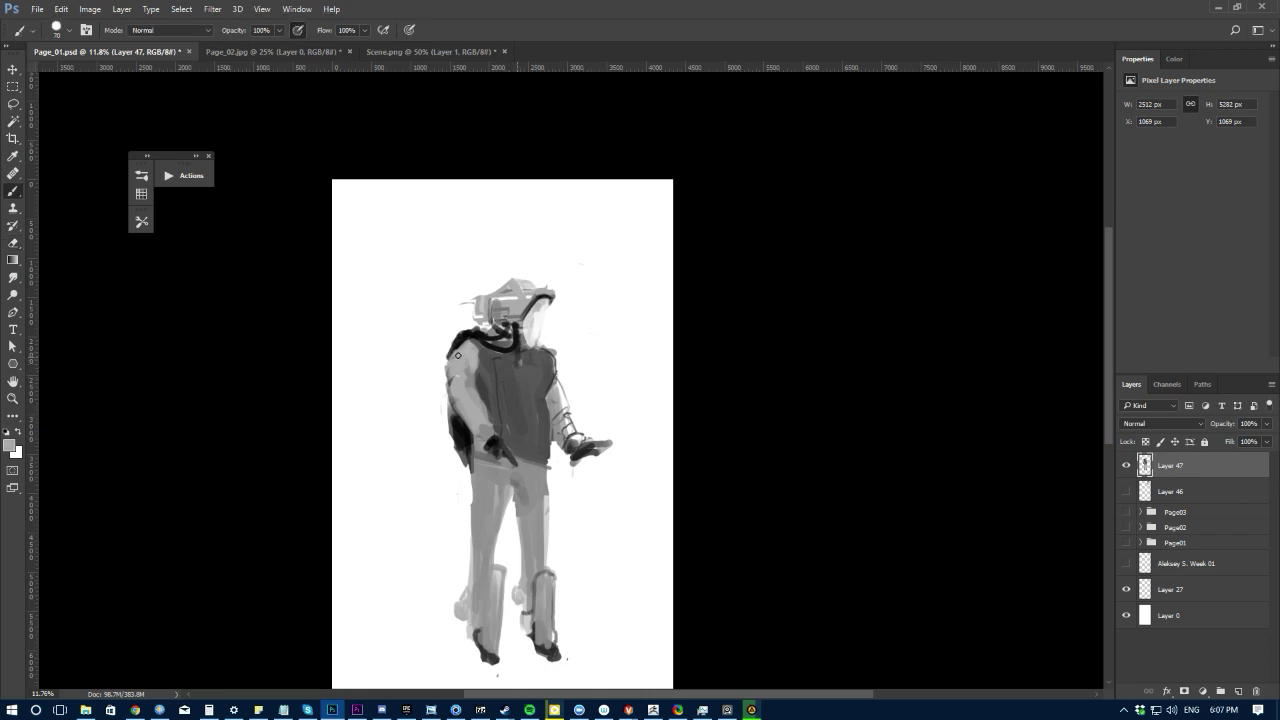
alt+click(432, 330)
key(bracketright)
alt+click(459, 388)
alt+click(490, 428)
key(bracketleft)
alt+click(466, 418)
alt+click(490, 418)
drag(411, 399, 406, 339)
Step: Fill the shin guards of both boots with a dark gray sampled from the vest
alt+click(528, 366)
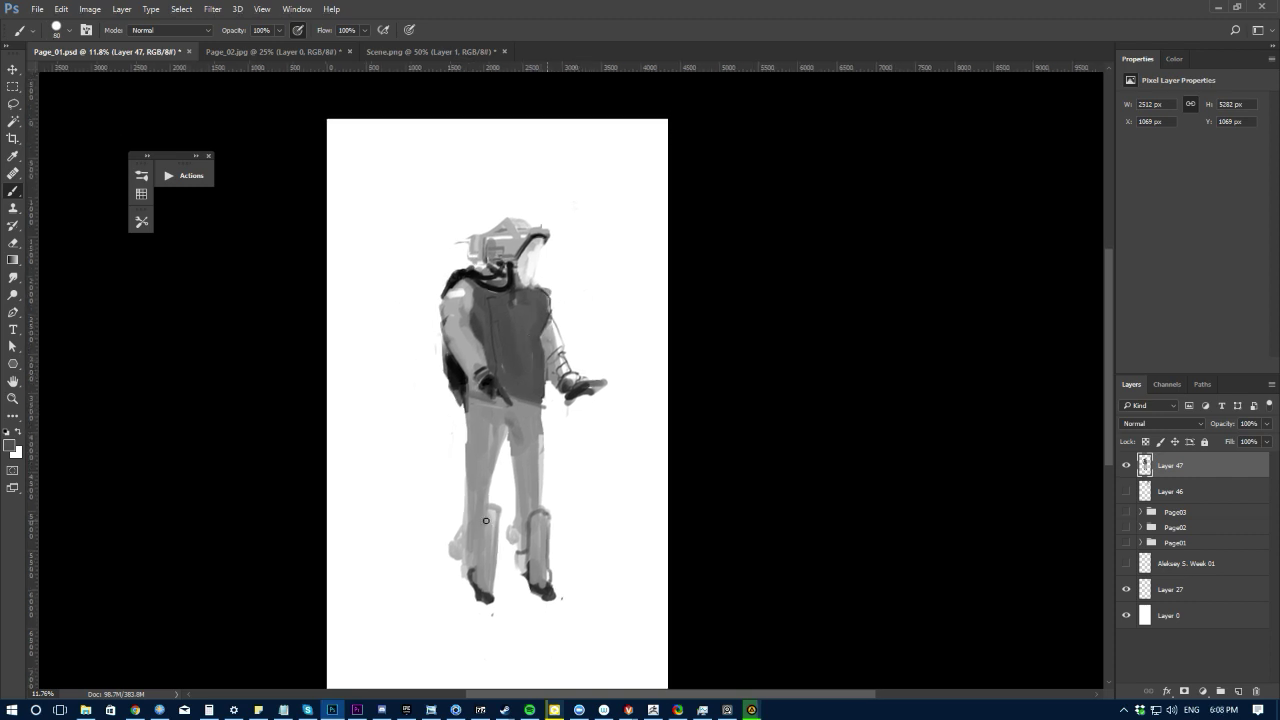
mouse_move(486, 520)
mouse_down()
mouse_move(490, 506)
mouse_move(490, 590)
mouse_move(485, 528)
mouse_up()
drag(475, 576, 485, 581)
mouse_move(534, 524)
mouse_down()
mouse_move(545, 550)
mouse_move(540, 515)
mouse_move(534, 580)
mouse_move(528, 552)
mouse_up()
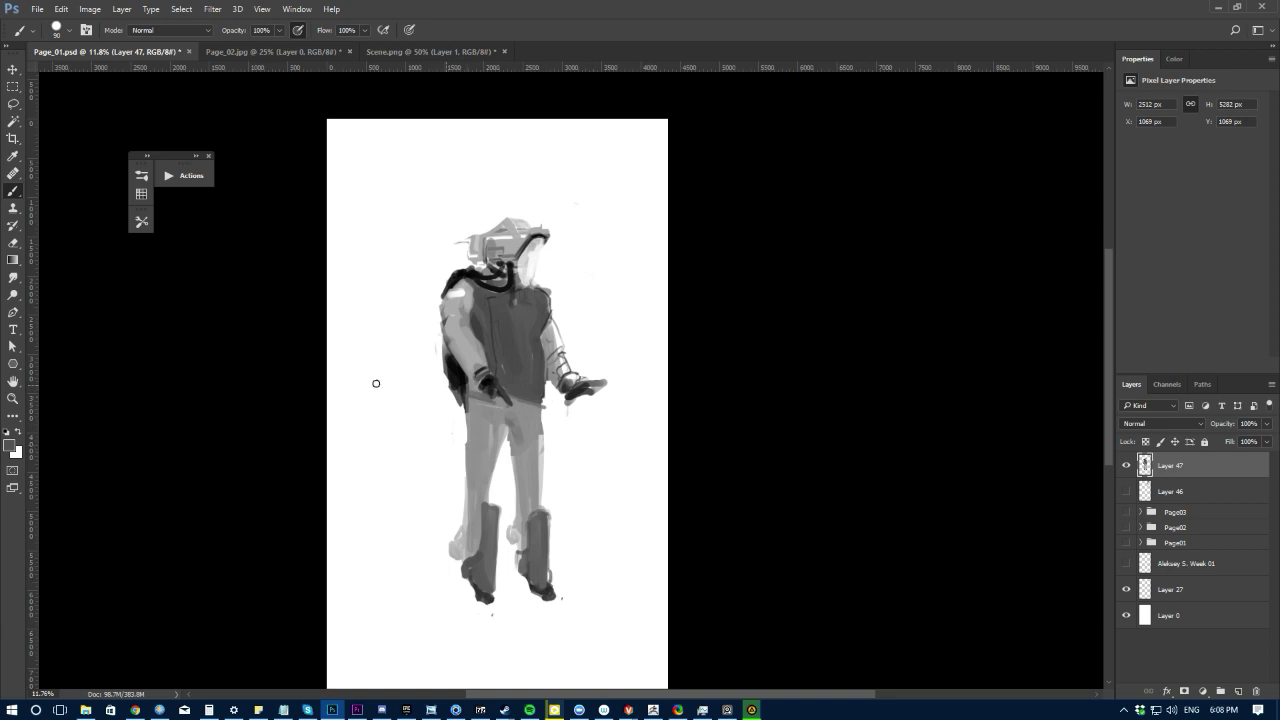
Step: Flip the canvas horizontally to check the silhouette and erase the light fringe along the boot's front edge
key(ctrl+minus)
key(ctrl+minus)
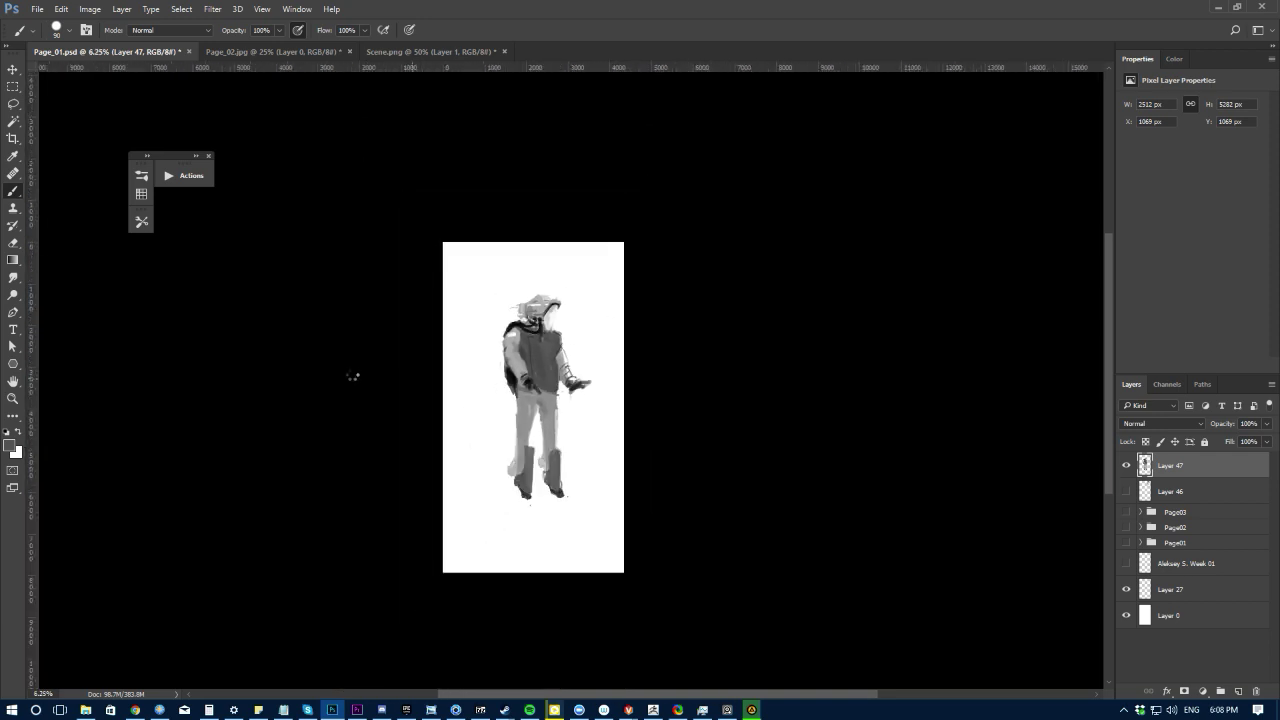
key(ctrl+shift+h)
key(ctrl+plus)
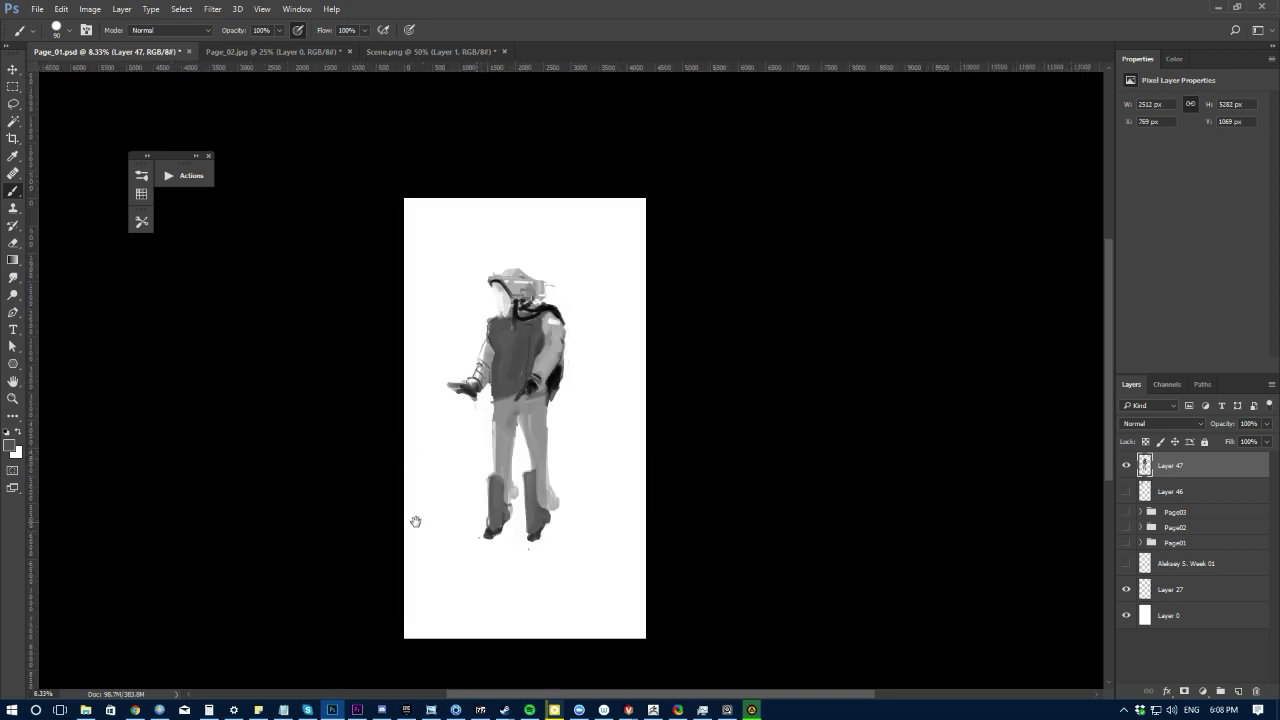
mouse_move(415, 521)
mouse_down()
mouse_move(406, 460)
mouse_move(504, 392)
mouse_up()
key(e)
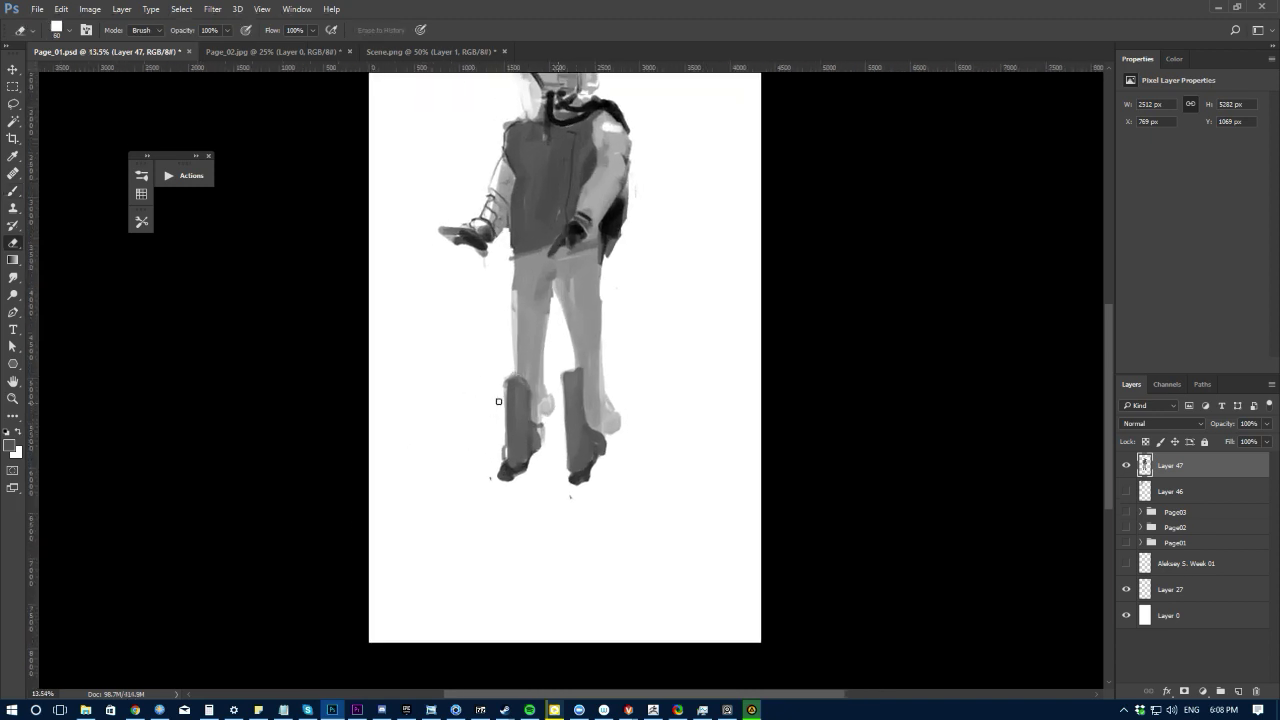
key(b)
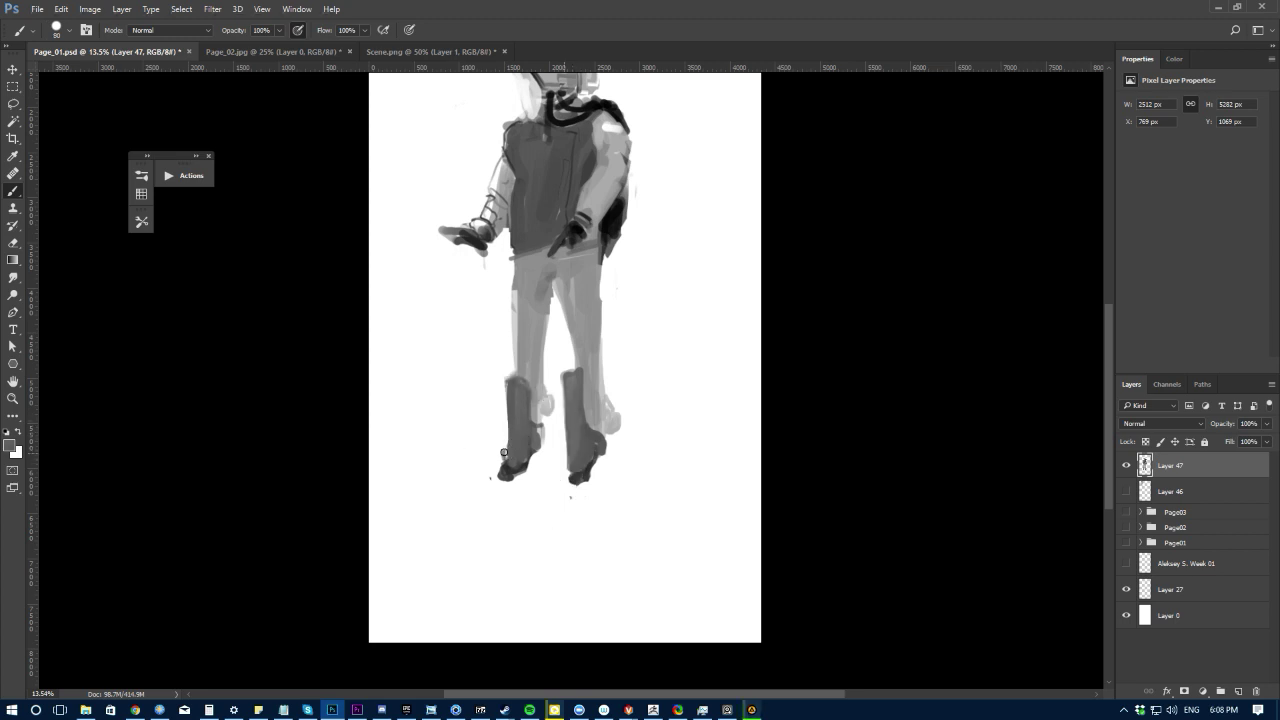
Step: Paint the tips of both shoes black with a tone sampled from the pack
alt+click(616, 220)
key([)
alt+click(577, 460)
Step: Trim the top of the shin guard and paint the calf piece behind the other boot dark gray
drag(472, 362, 478, 447)
key(e)
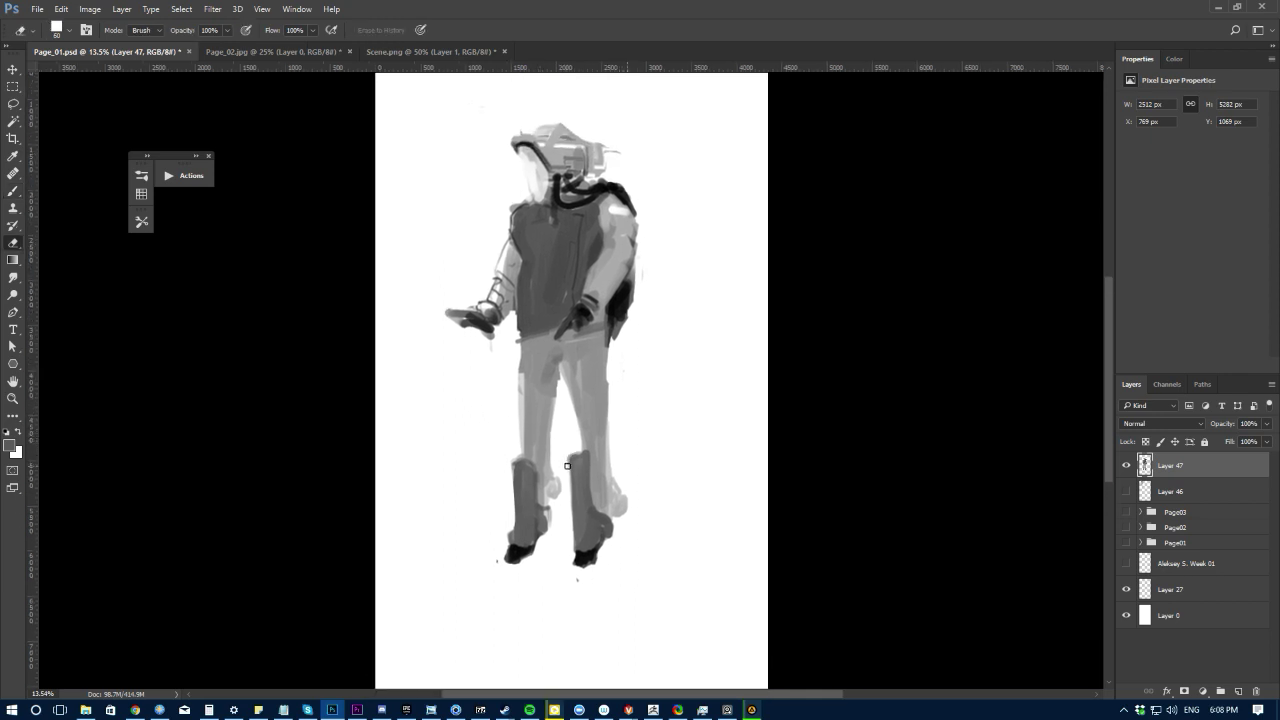
key(b)
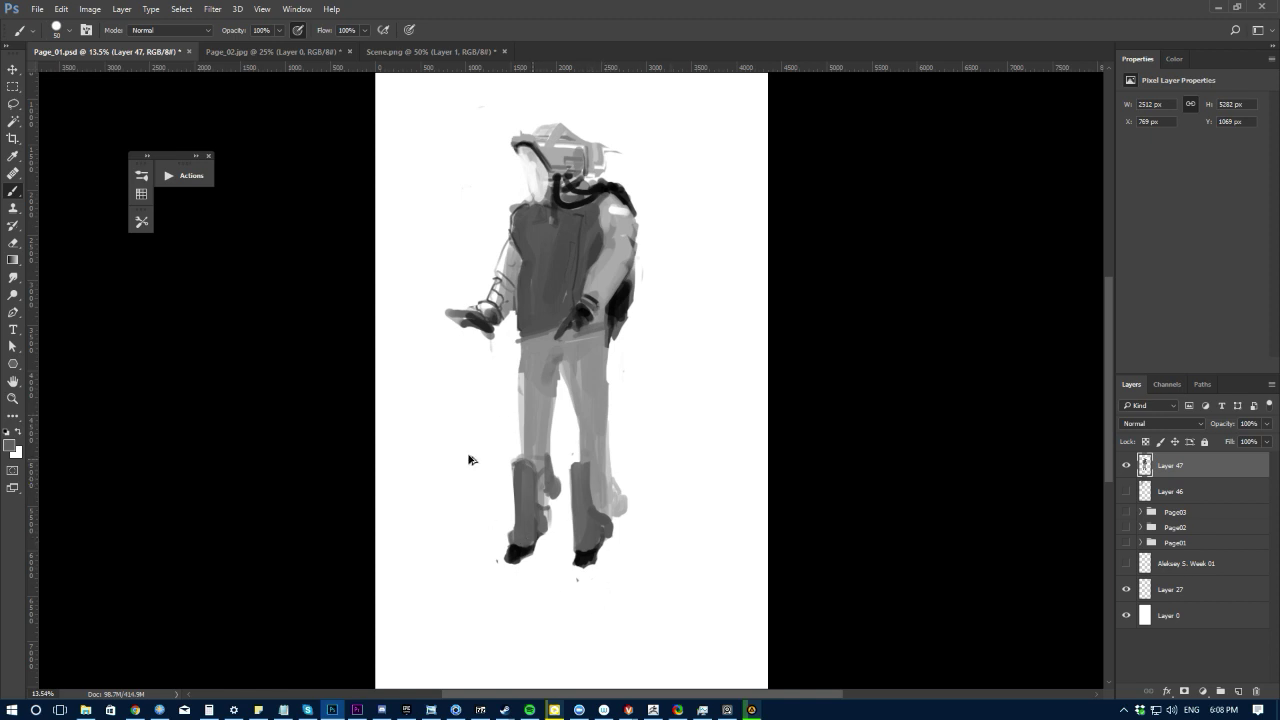
Step: Flip the canvas back, paint the remaining calf piece in the boot's dark gray, and clean up its edge with the eraser
key(ctrl+minus)
key(ctrl+minus)
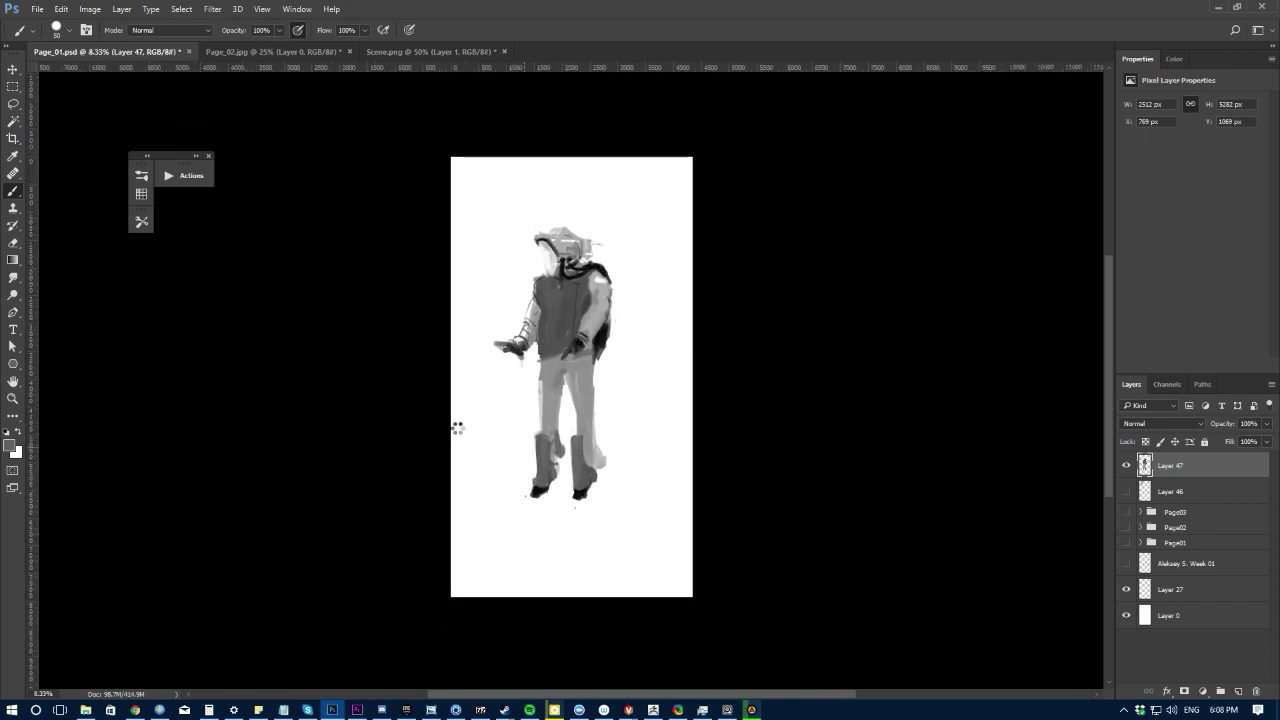
key(F2)
key(ctrl+plus)
mouse_move(470, 450)
mouse_down()
mouse_move(467, 437)
mouse_move(538, 456)
mouse_move(545, 506)
mouse_up()
alt+click(568, 535)
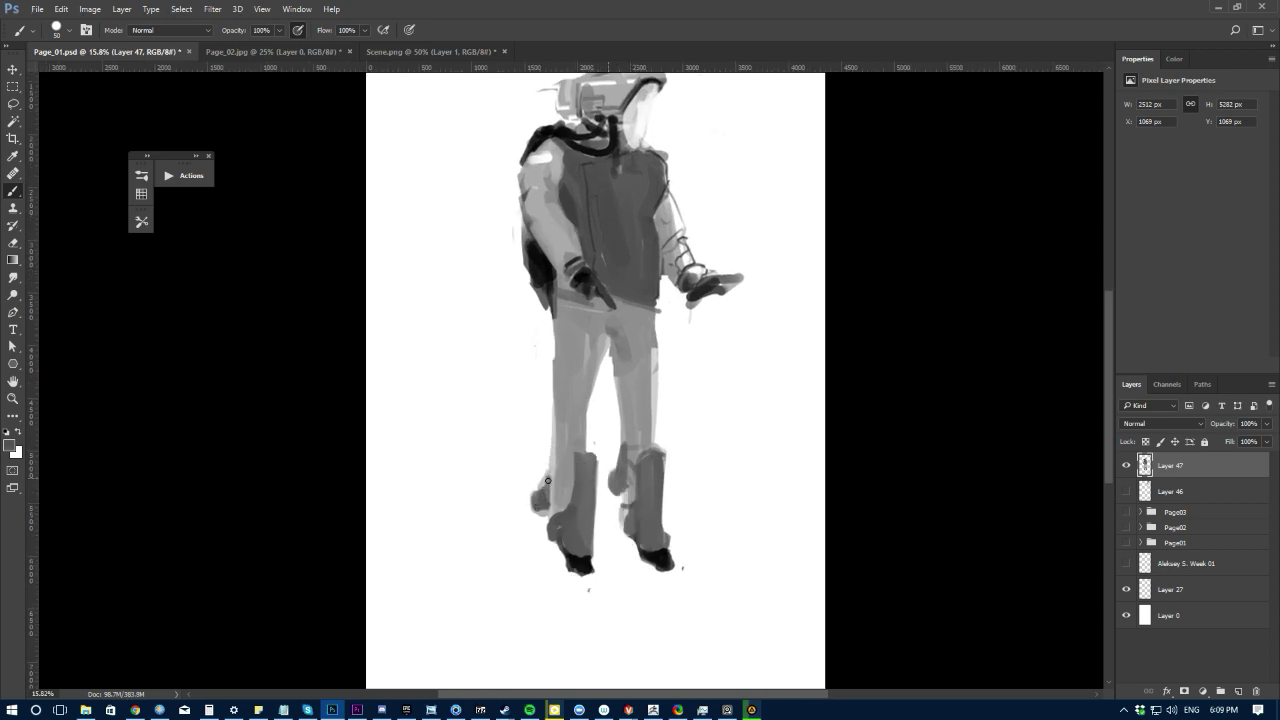
key(e)
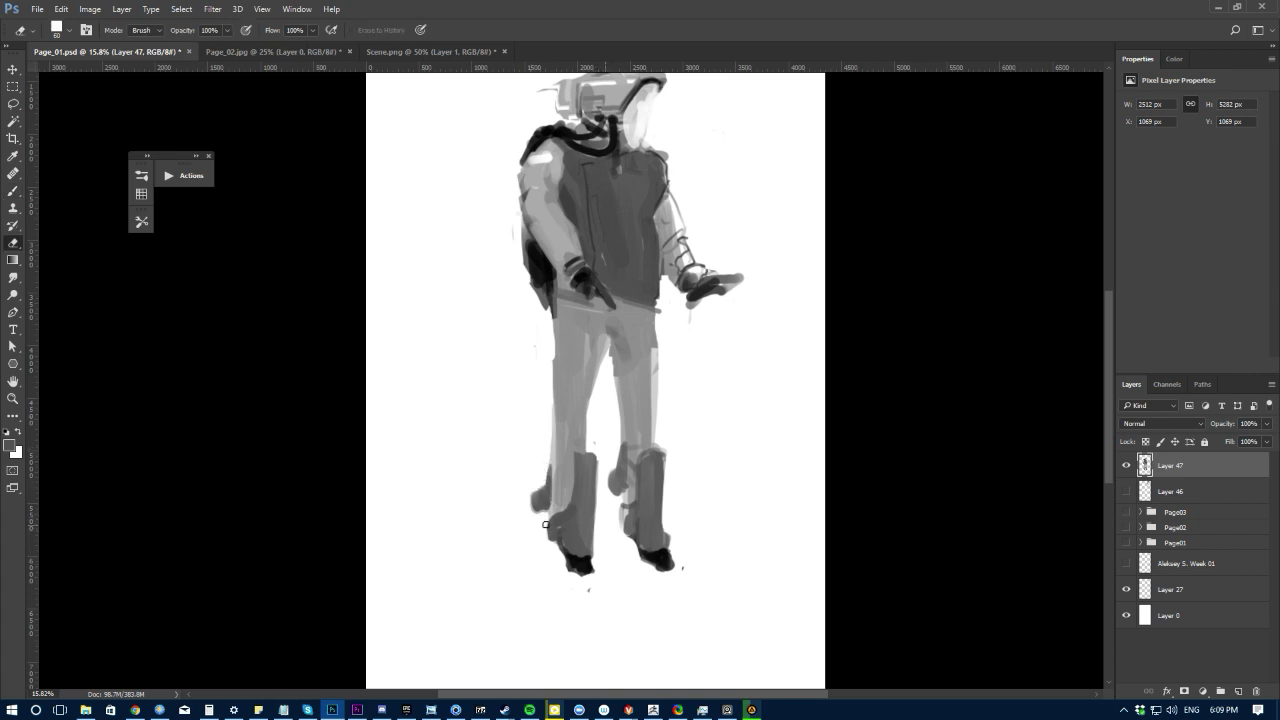
Step: Smooth the outer edges of both trouser legs down to the boots with sampled mid grays
key(b)
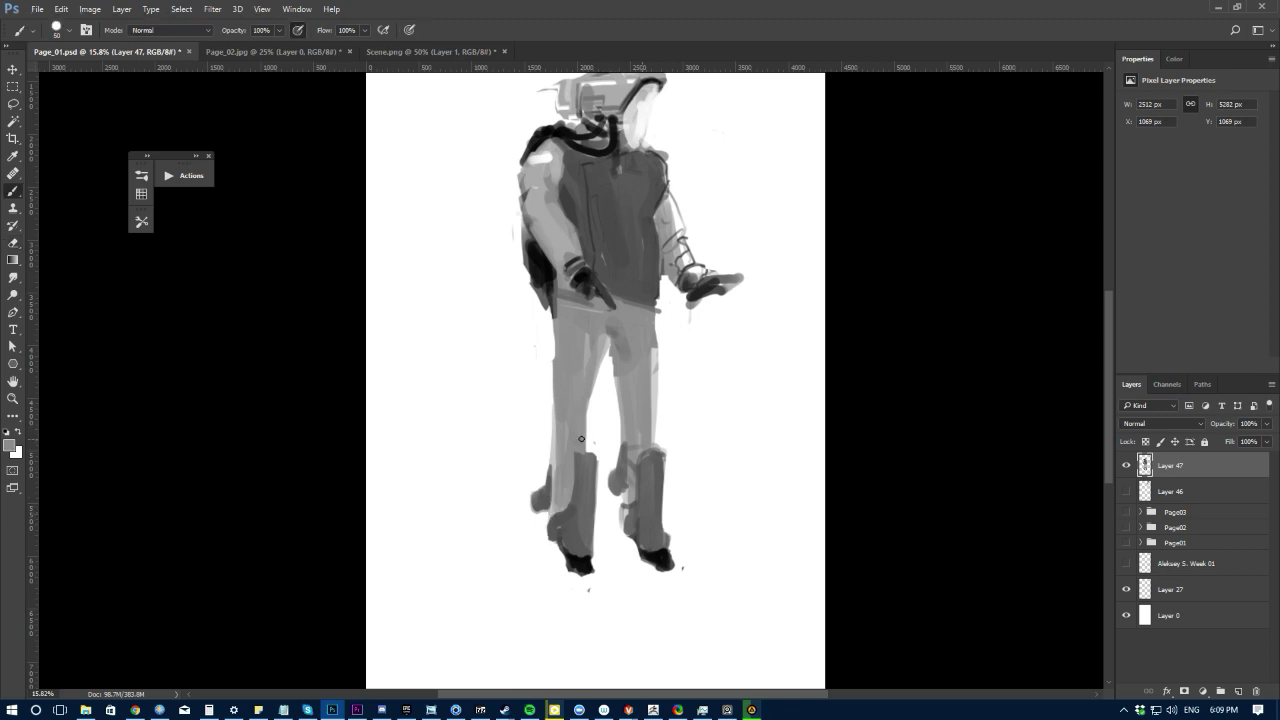
drag(555, 418, 551, 454)
alt+click(651, 376)
drag(654, 339, 652, 440)
drag(477, 369, 501, 464)
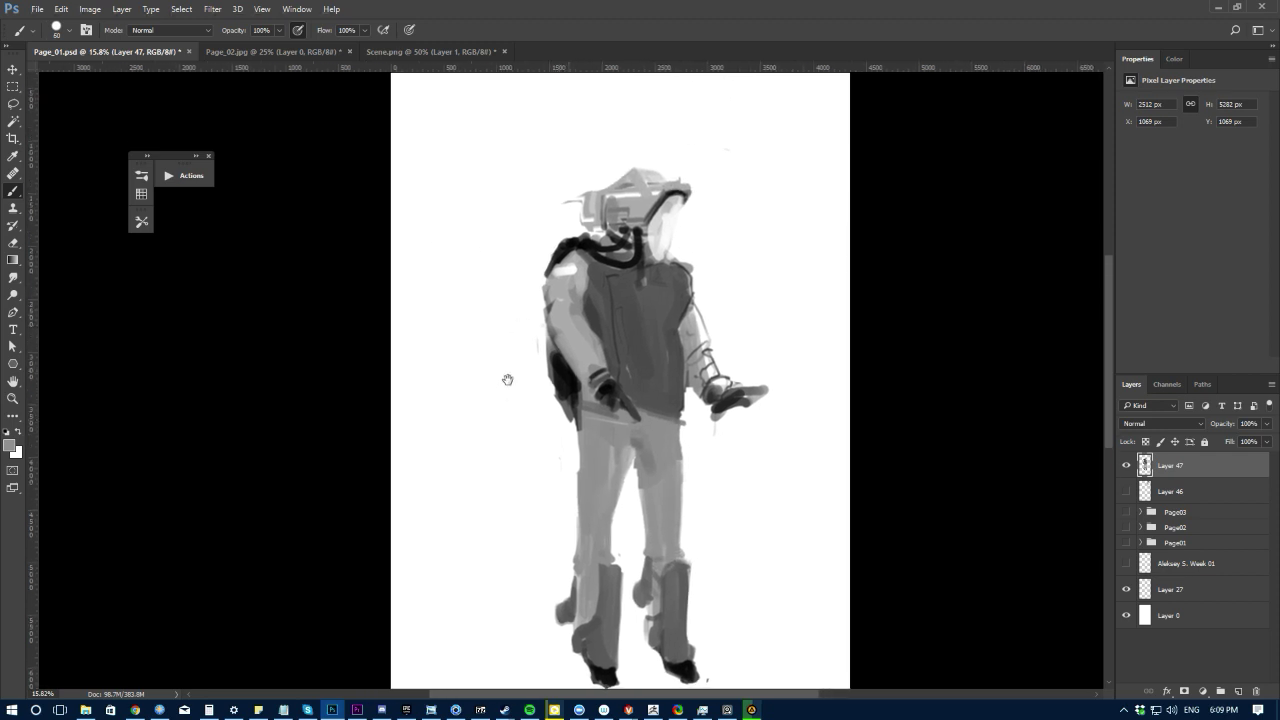
Step: Undo the stray stroke on the boot below the bent arm and erase along its front edge to straighten it
drag(507, 379, 506, 340)
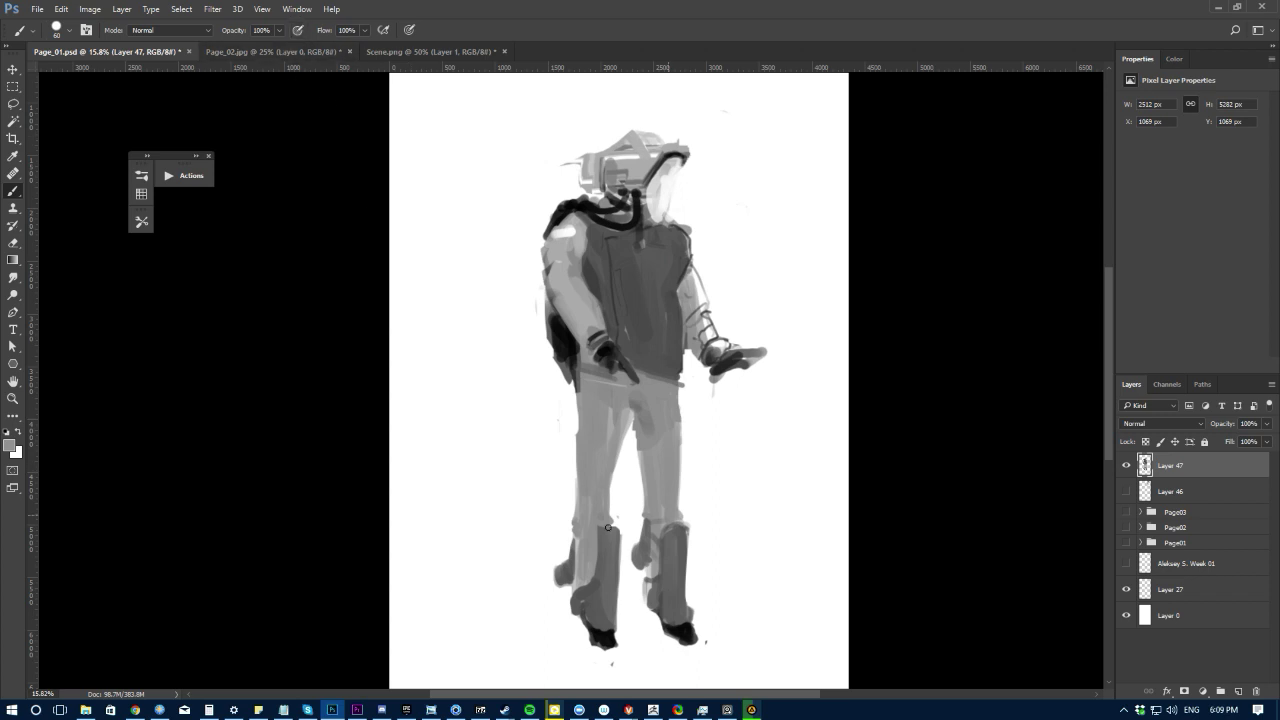
alt+click(605, 600)
mouse_move(604, 610)
mouse_down()
mouse_move(613, 552)
mouse_move(628, 638)
mouse_up()
key(e)
key(ctrl+z)
drag(621, 530, 625, 627)
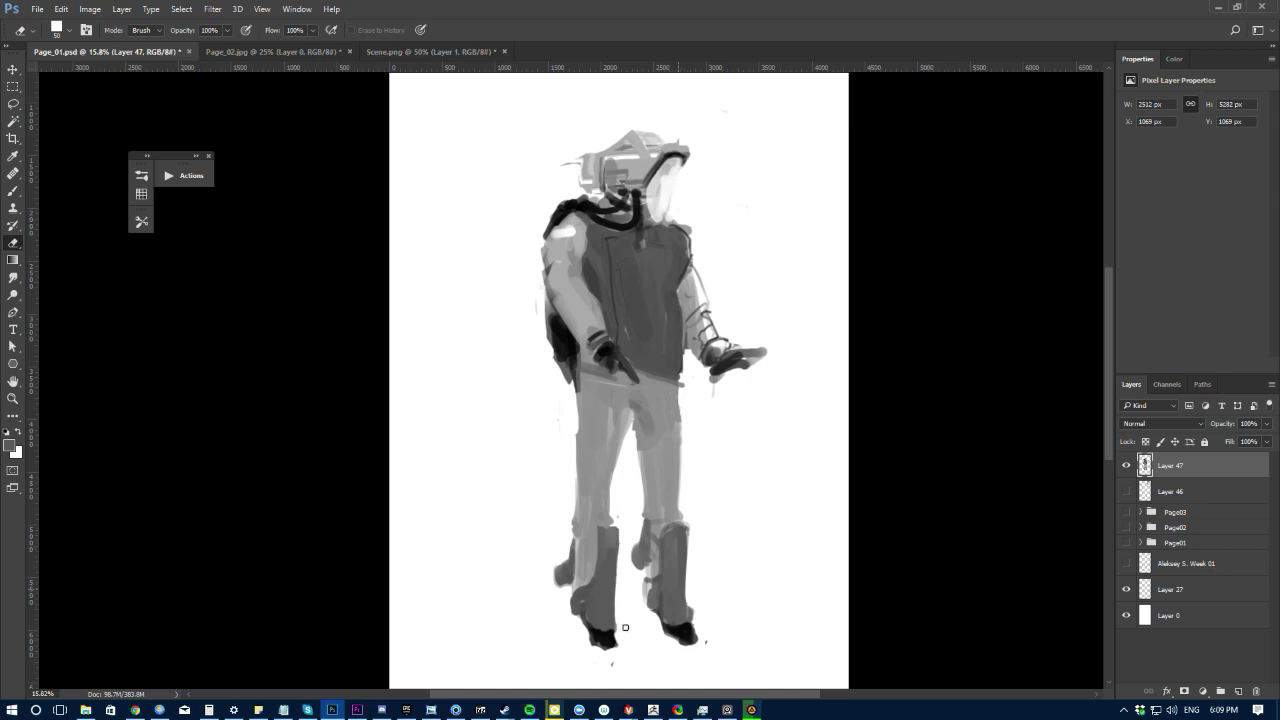
Step: Even out the shin guard on the other boot with its sampled dark gray and erase along its rear edge
key(b)
alt+click(684, 545)
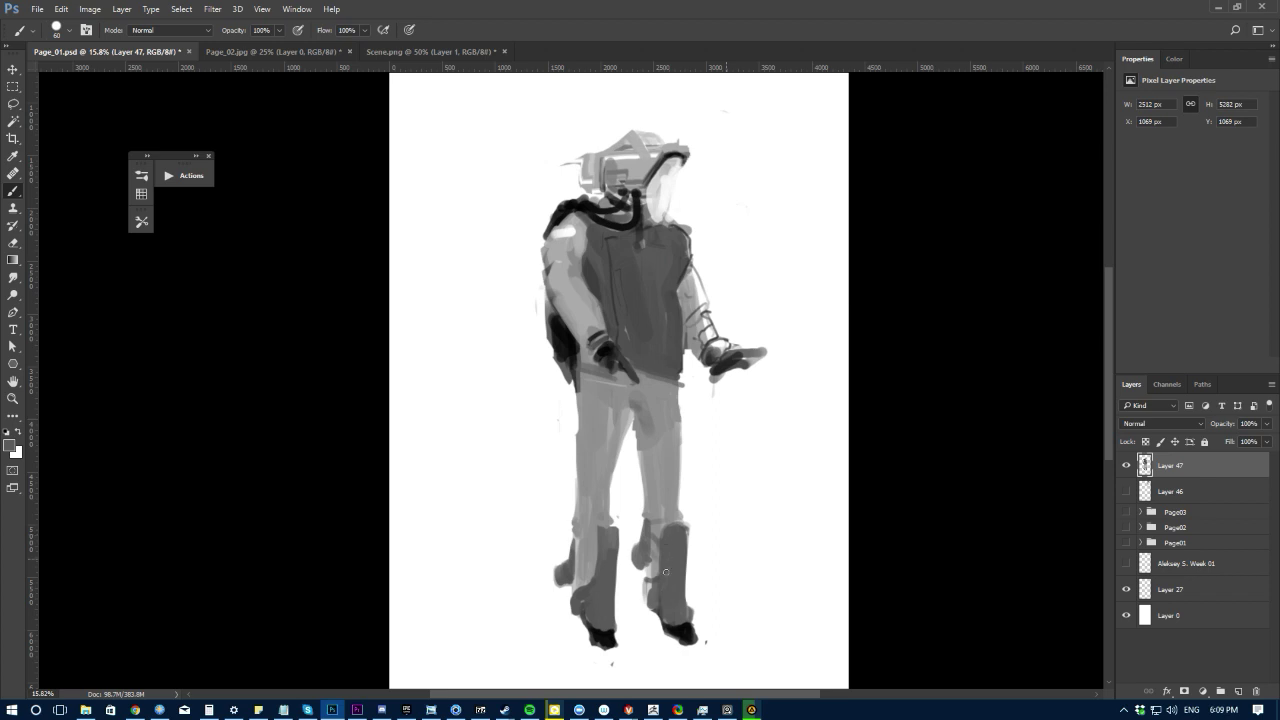
key(e)
drag(644, 573, 644, 613)
key(b)
key(e)
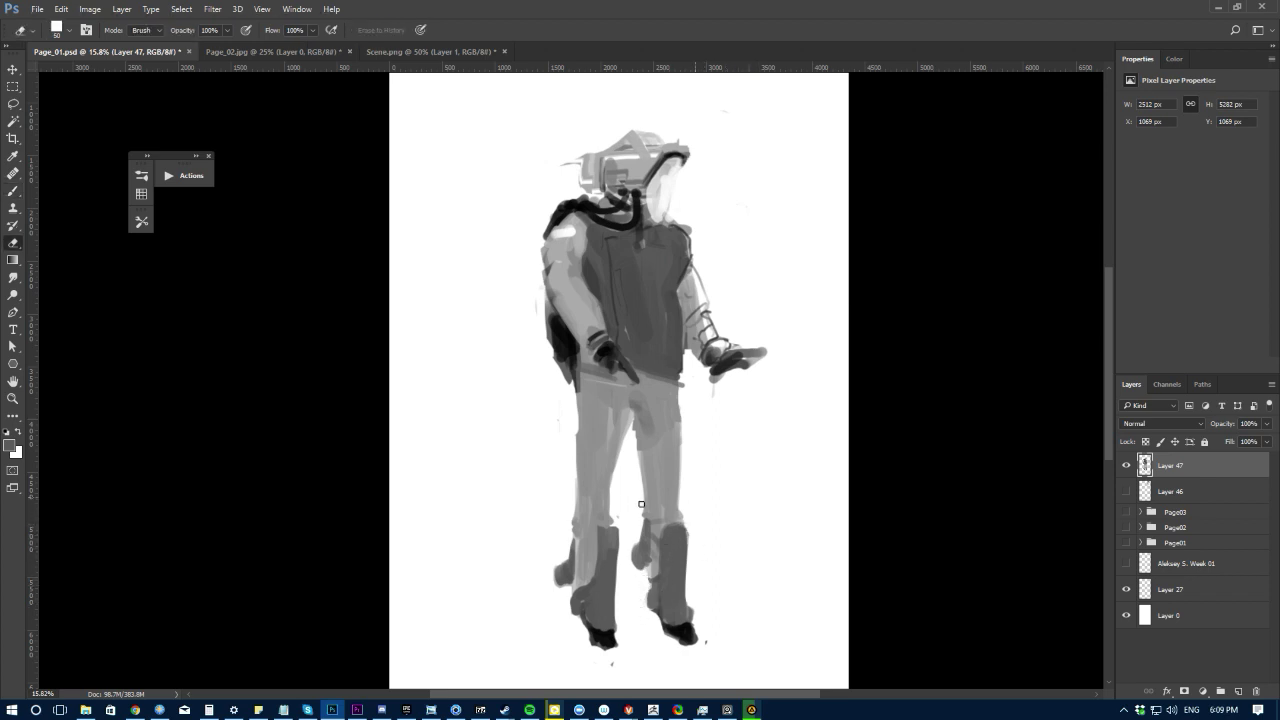
key(b)
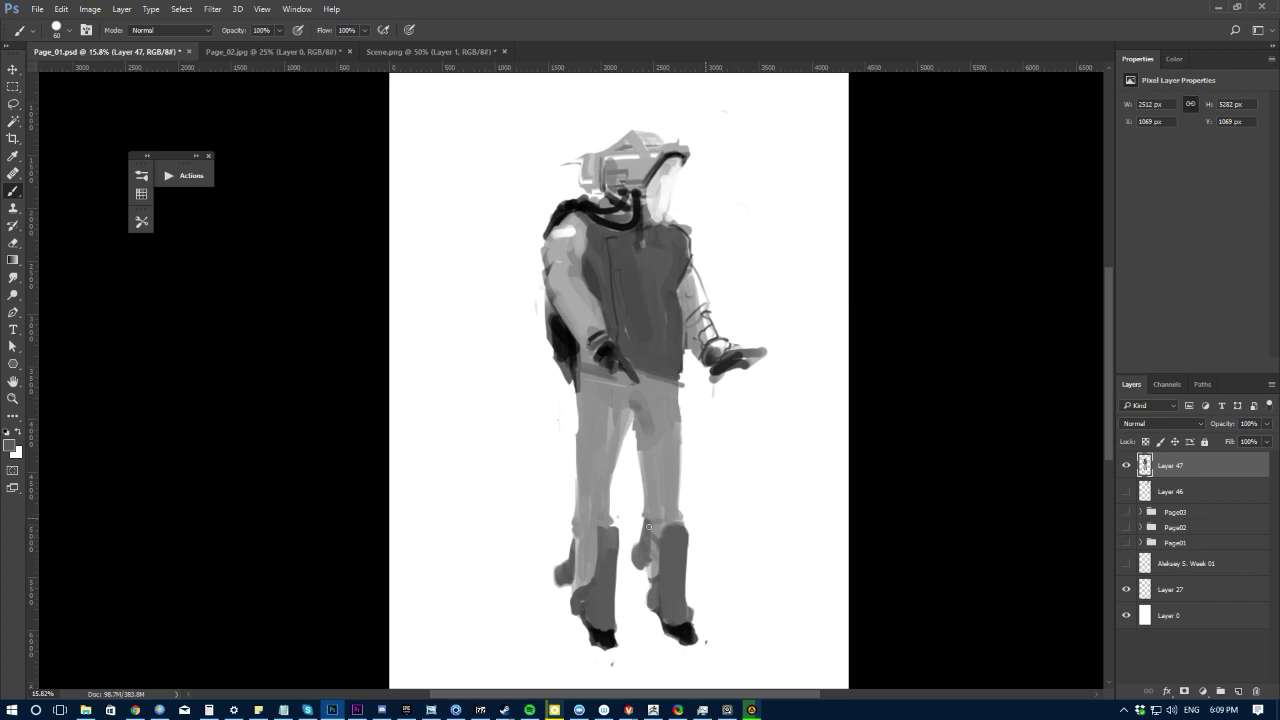
Step: Sharpen the shapes of both shoe tips in black and erase the stray specks below the feet
key(e)
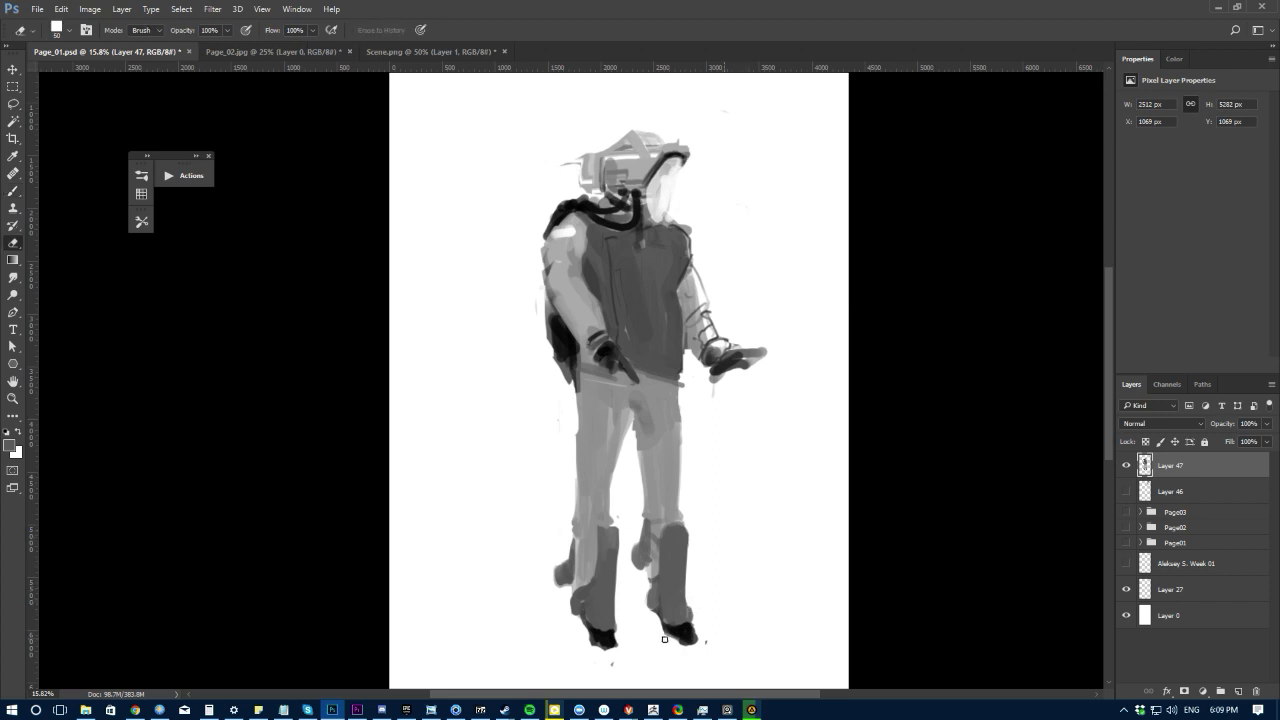
key(b)
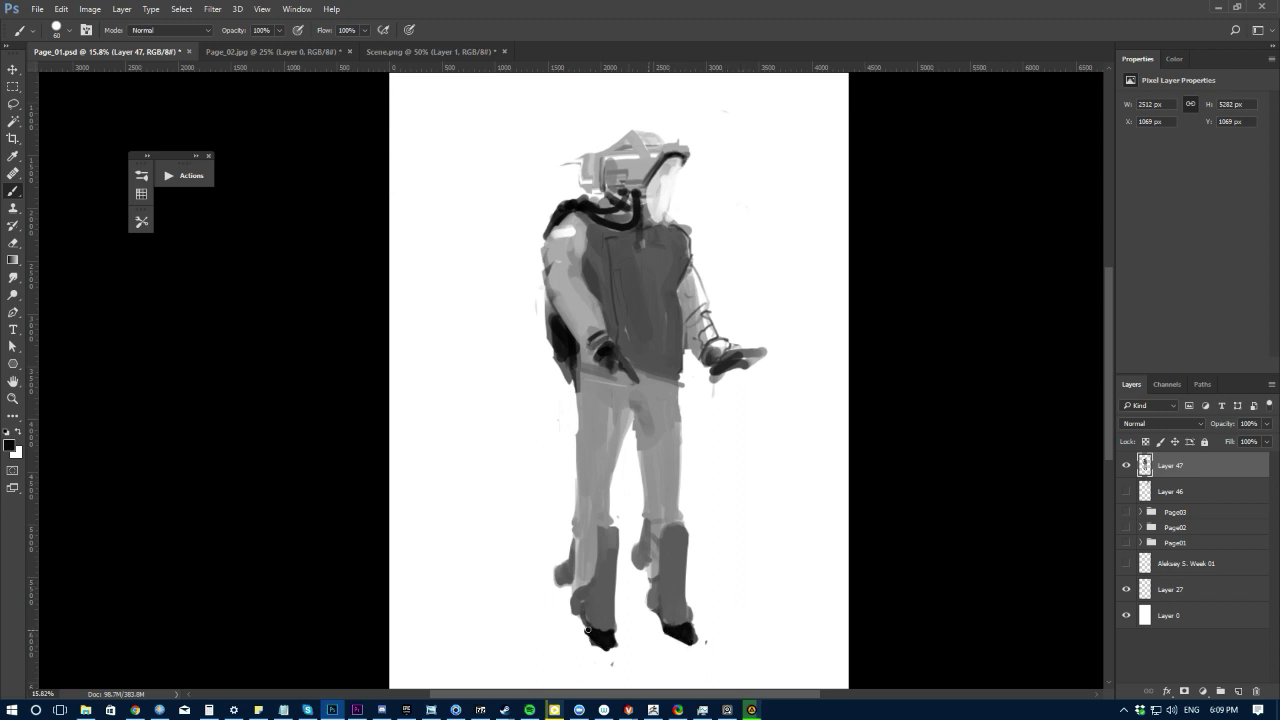
key(e)
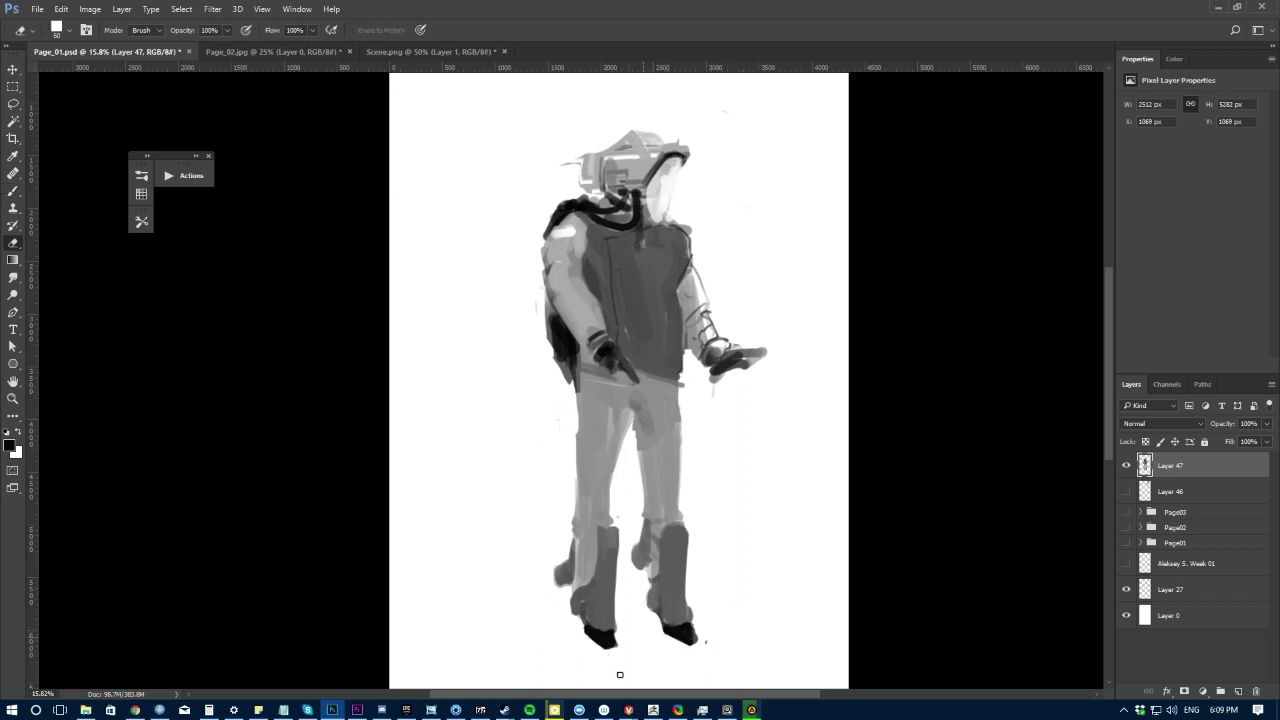
Step: Flip the canvas horizontally again and touch up the vest's lower edge with a sampled dark gray
scroll(449, 556, down, 3)
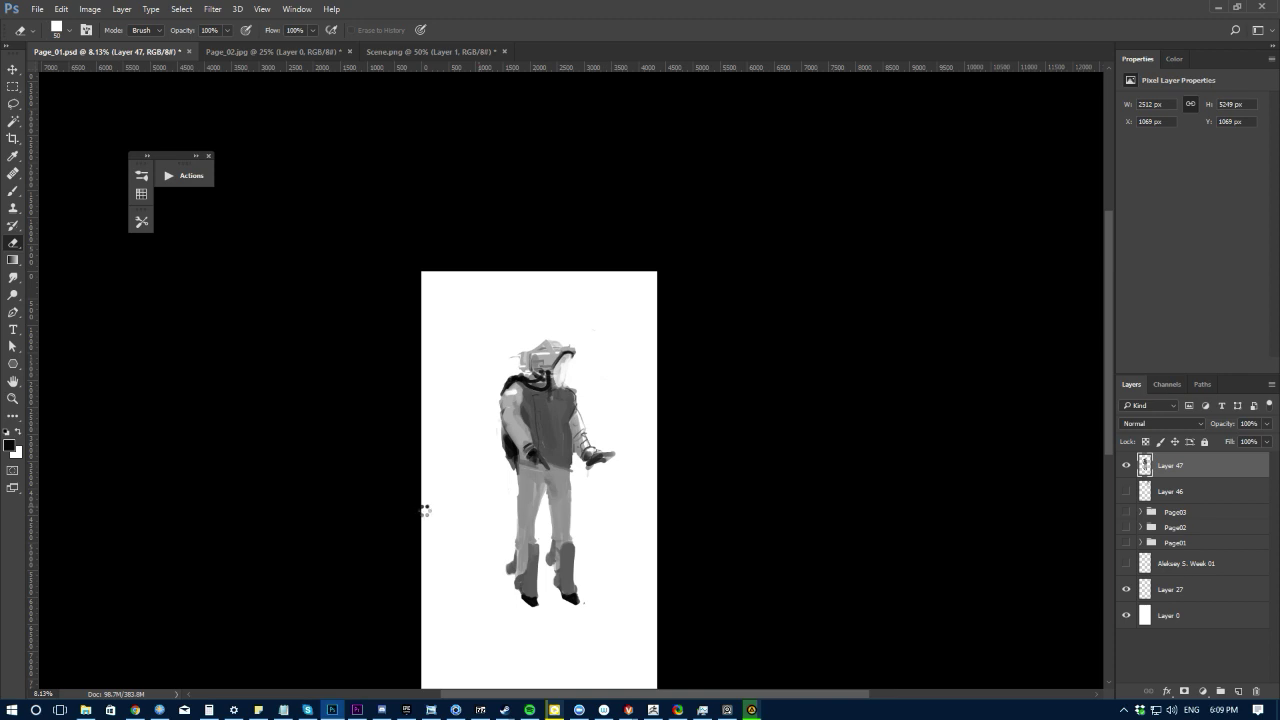
drag(480, 364, 485, 406)
scroll(486, 406, up, 2)
key(b)
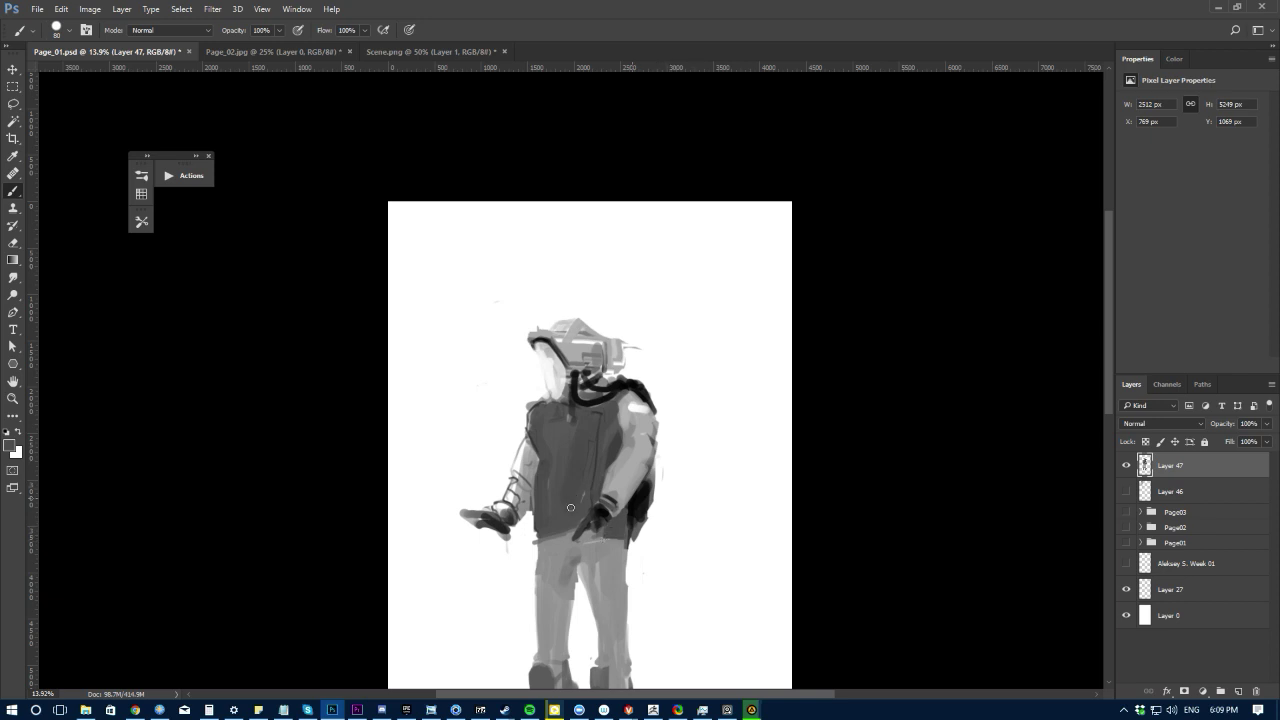
alt+click(535, 529)
scroll(517, 335, up, 3)
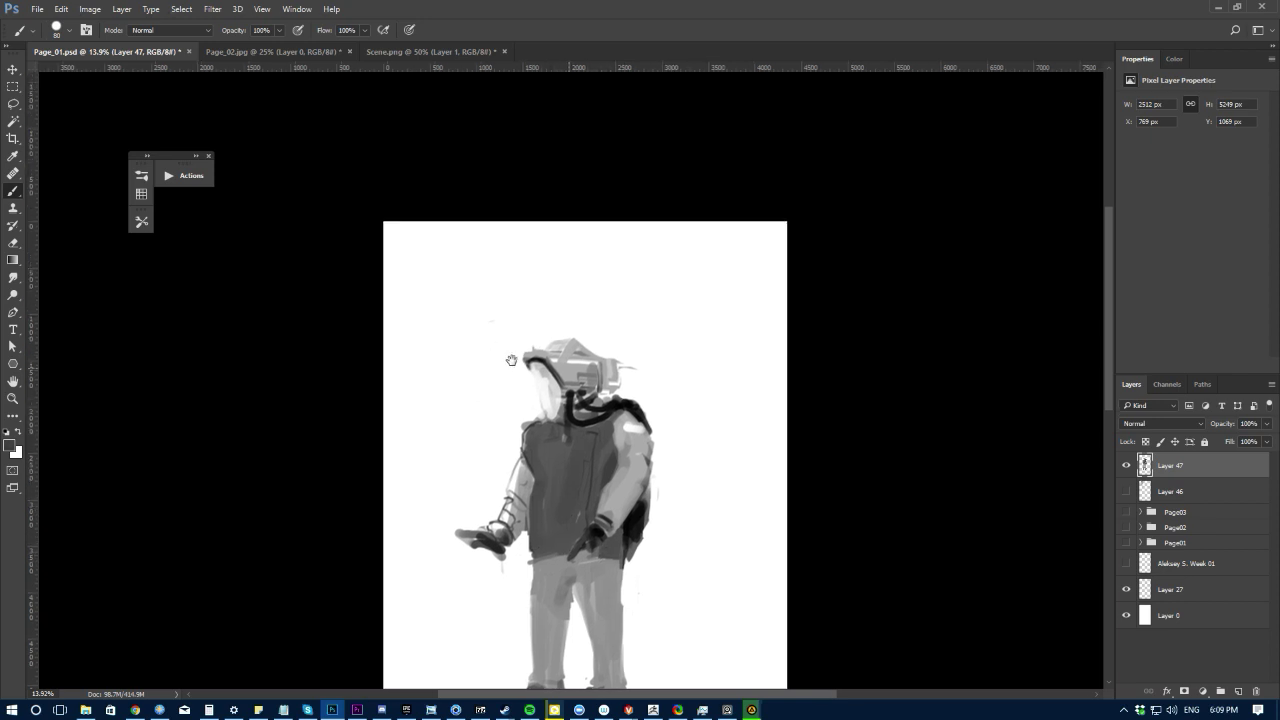
Step: Repaint the helmet's visor as a clean rounded light gray shape using tones sampled around the face
alt+click(552, 402)
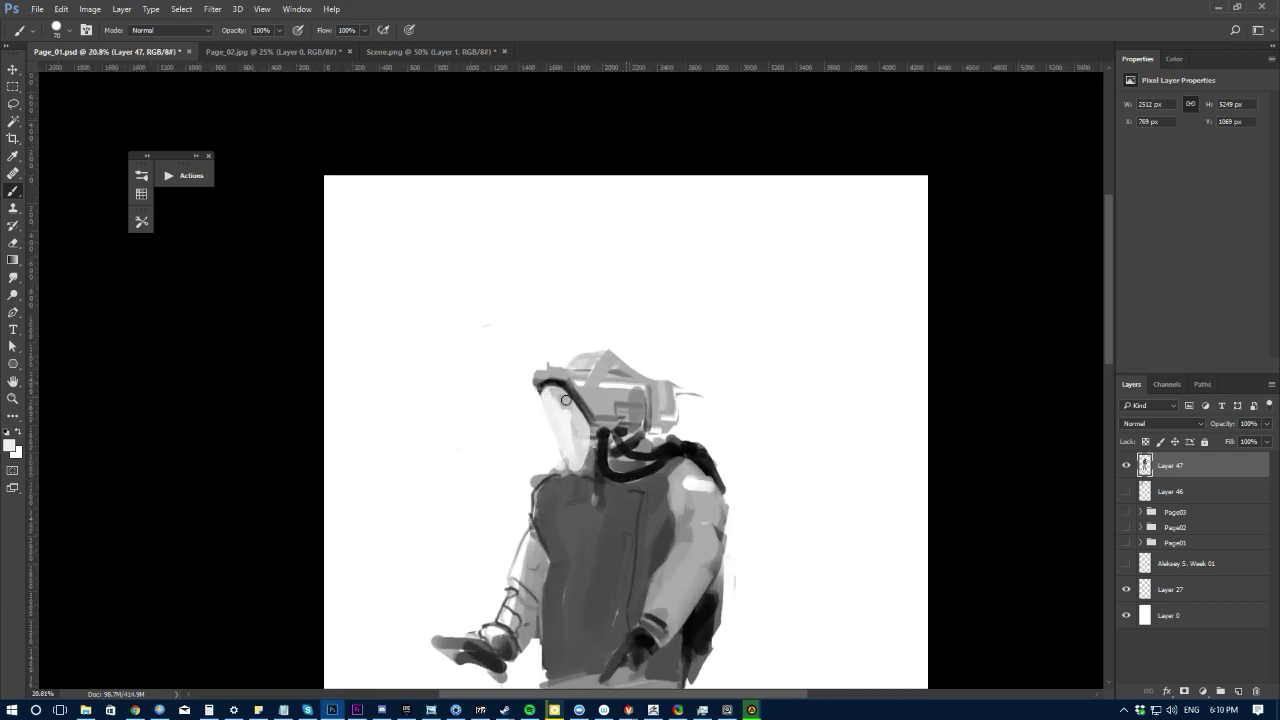
alt+click(581, 460)
mouse_move(546, 396)
mouse_down()
mouse_move(563, 431)
mouse_move(545, 410)
mouse_move(551, 426)
mouse_move(576, 470)
mouse_move(570, 423)
mouse_move(585, 465)
mouse_up()
alt+click(594, 456)
key([)
right_click(585, 464)
key(Escape)
Step: Repaint the side of the helmet with sampled mid grays and erase the thin antenna line at its back
alt+click(610, 393)
key(])
drag(645, 382, 623, 399)
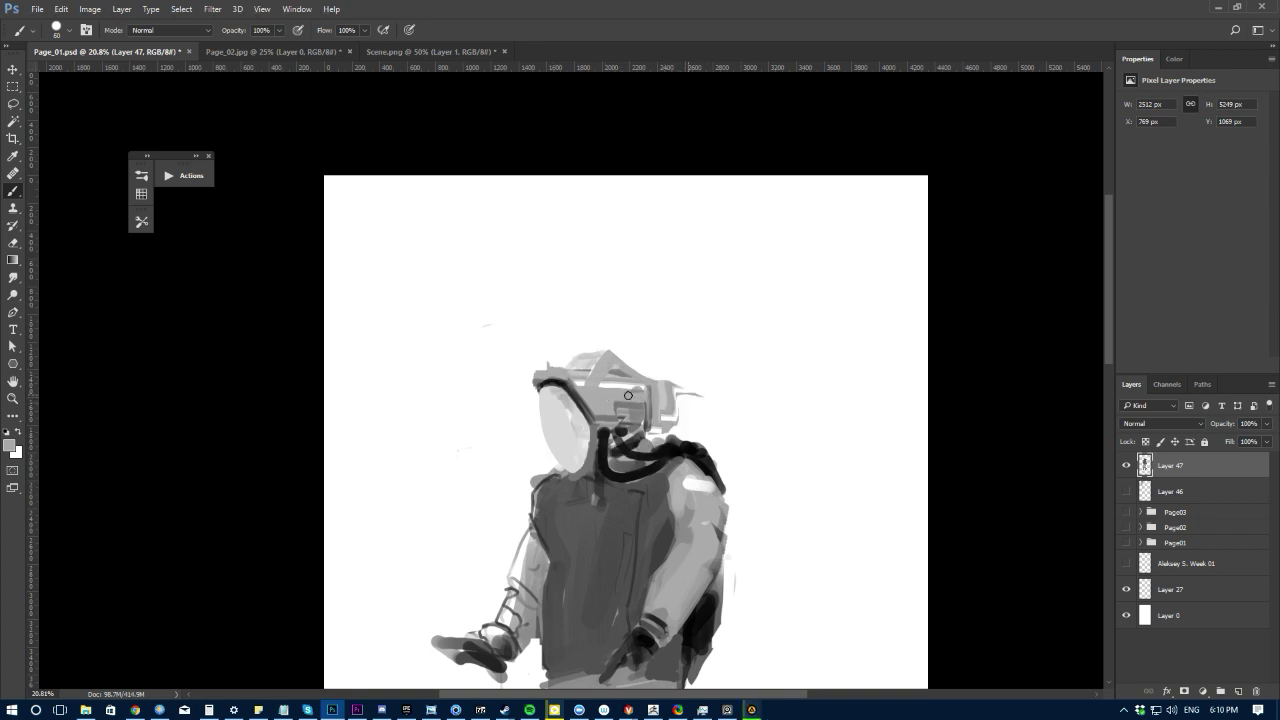
alt+click(636, 415)
key(bracketleft)
key(bracketleft)
key(bracketleft)
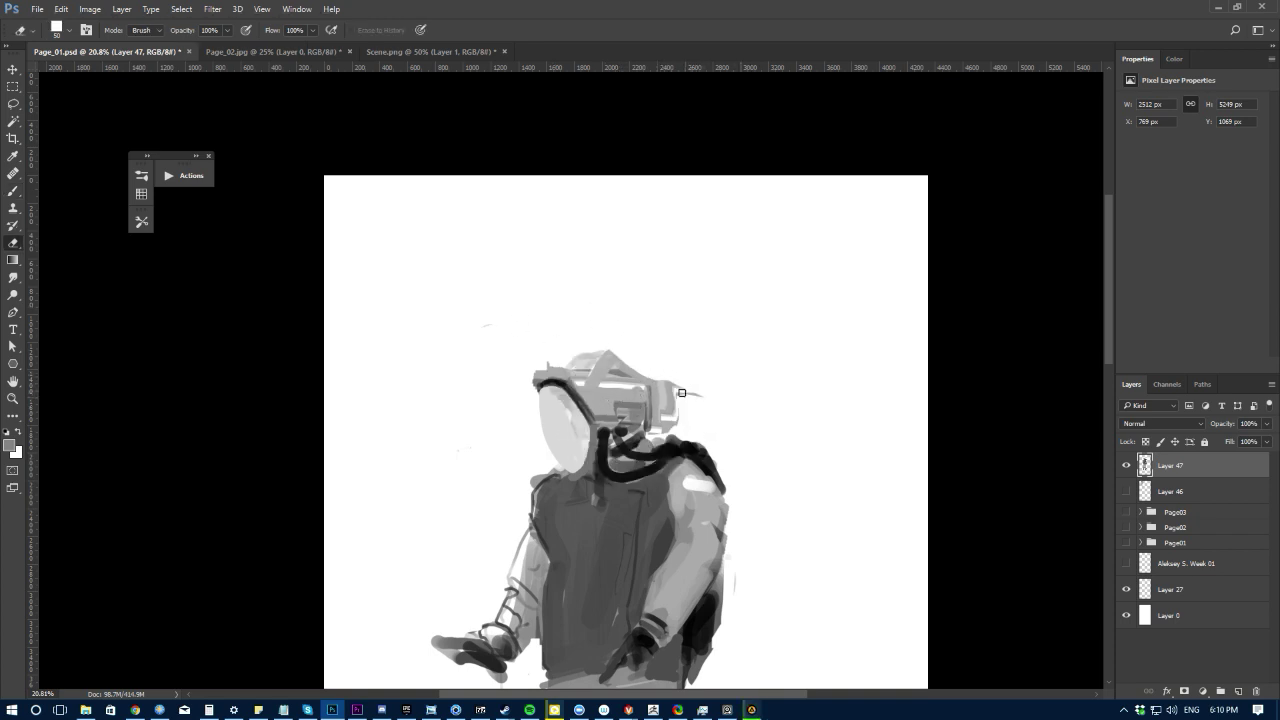
Step: Fill the helmet's rear section with a sampled gray and touch up the visor and the neck area beneath the hoses
alt+click(634, 395)
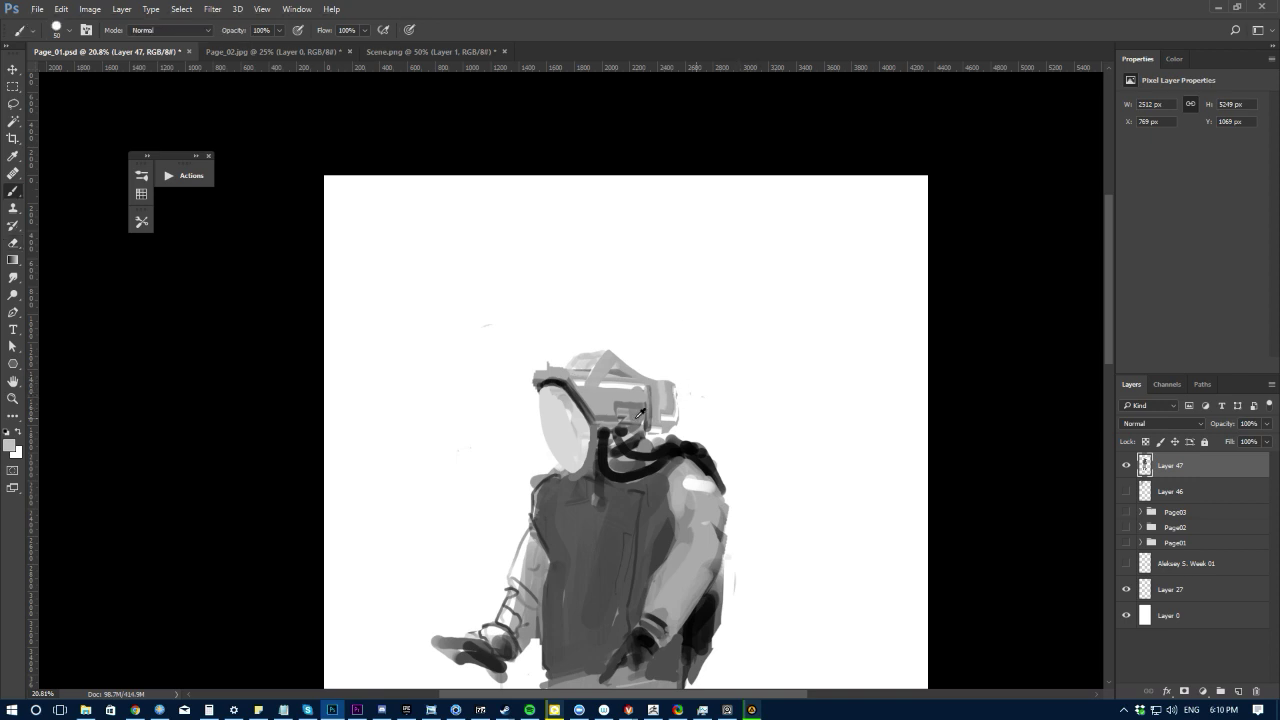
alt+click(637, 416)
alt+click(661, 403)
drag(669, 420, 674, 398)
alt+click(552, 402)
alt+click(609, 457)
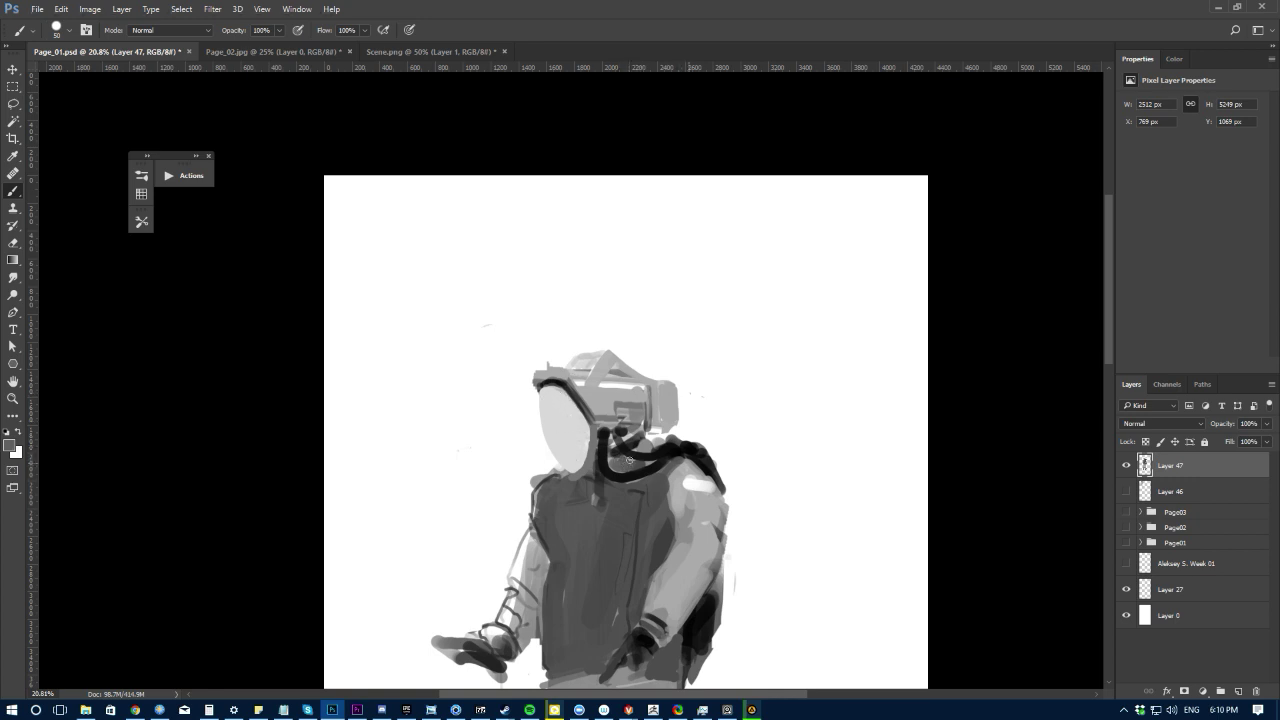
Step: Touch up the near sleeve with sampled light grays and erase rough paint along the outer edge of the arm
alt+click(683, 504)
alt+click(704, 542)
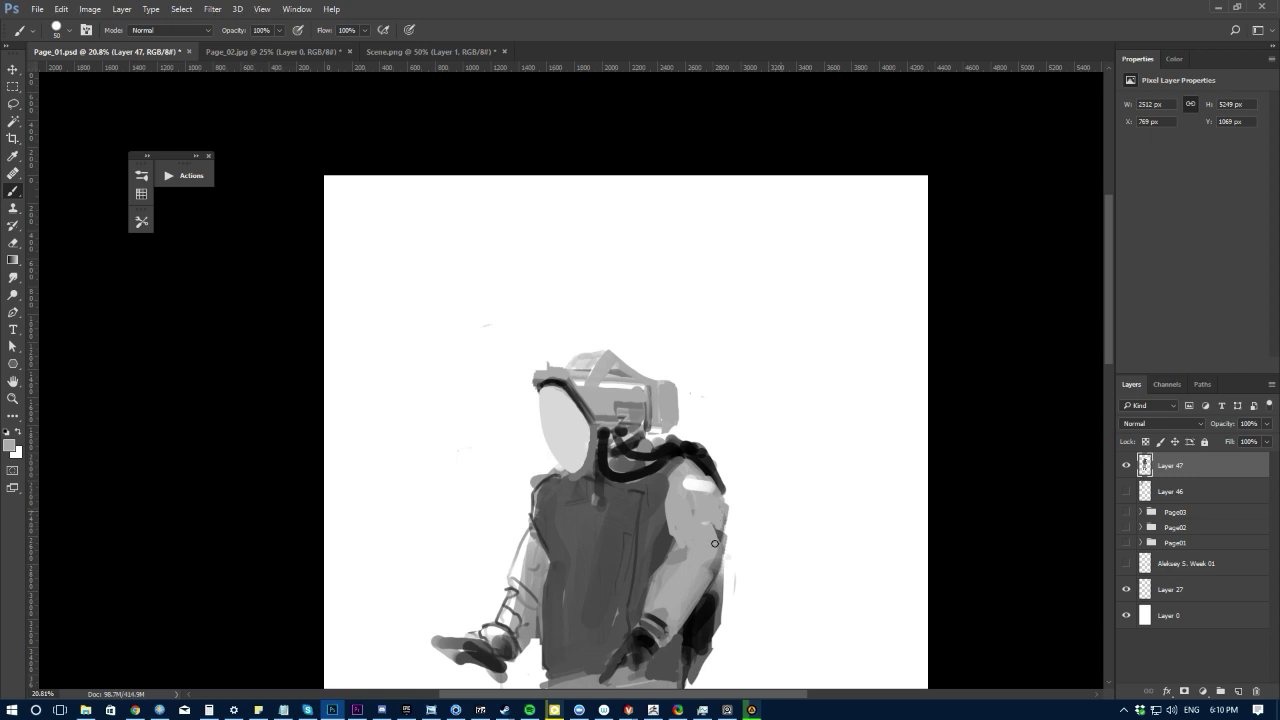
key(e)
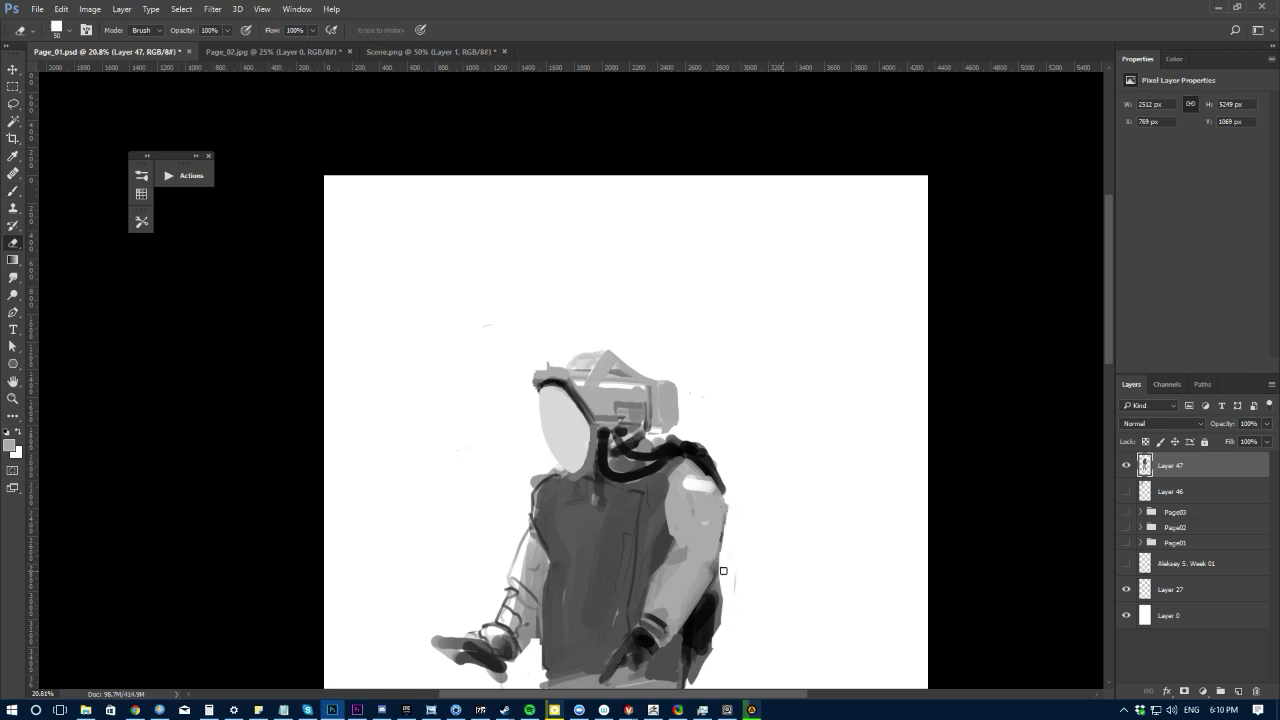
scroll(660, 489, down, 5)
key(b)
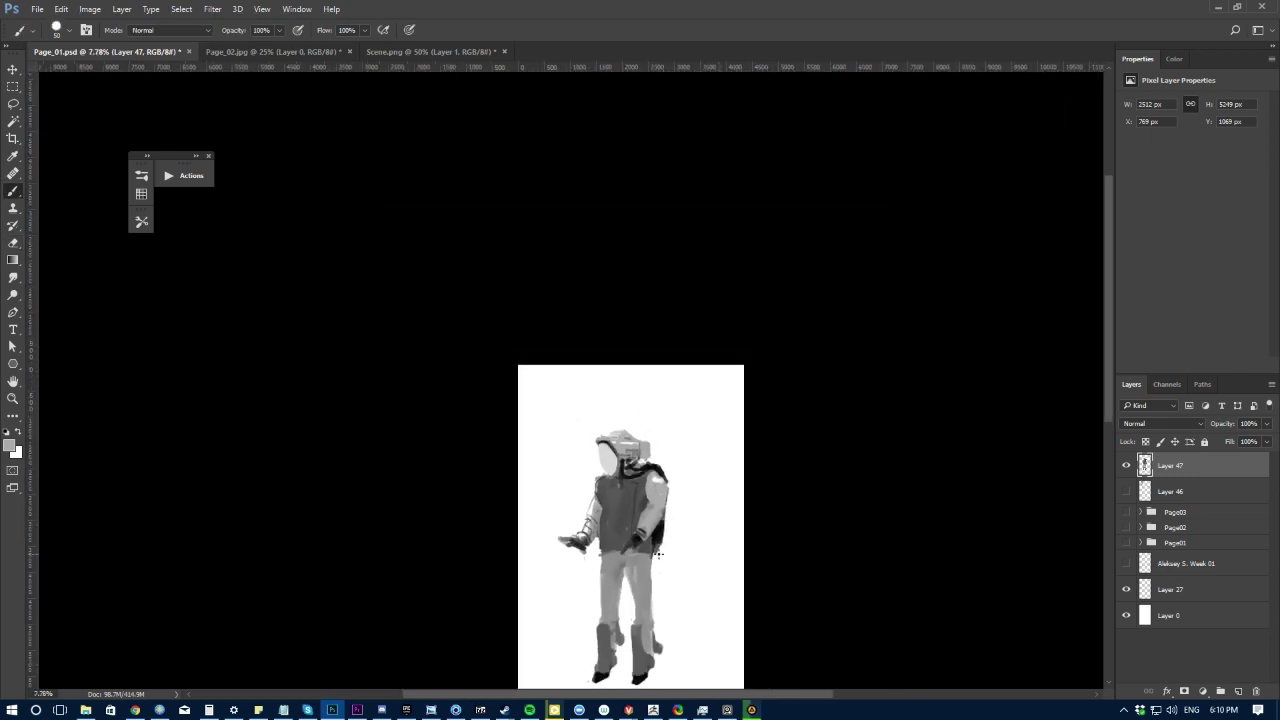
key(e)
scroll(516, 406, up, 3)
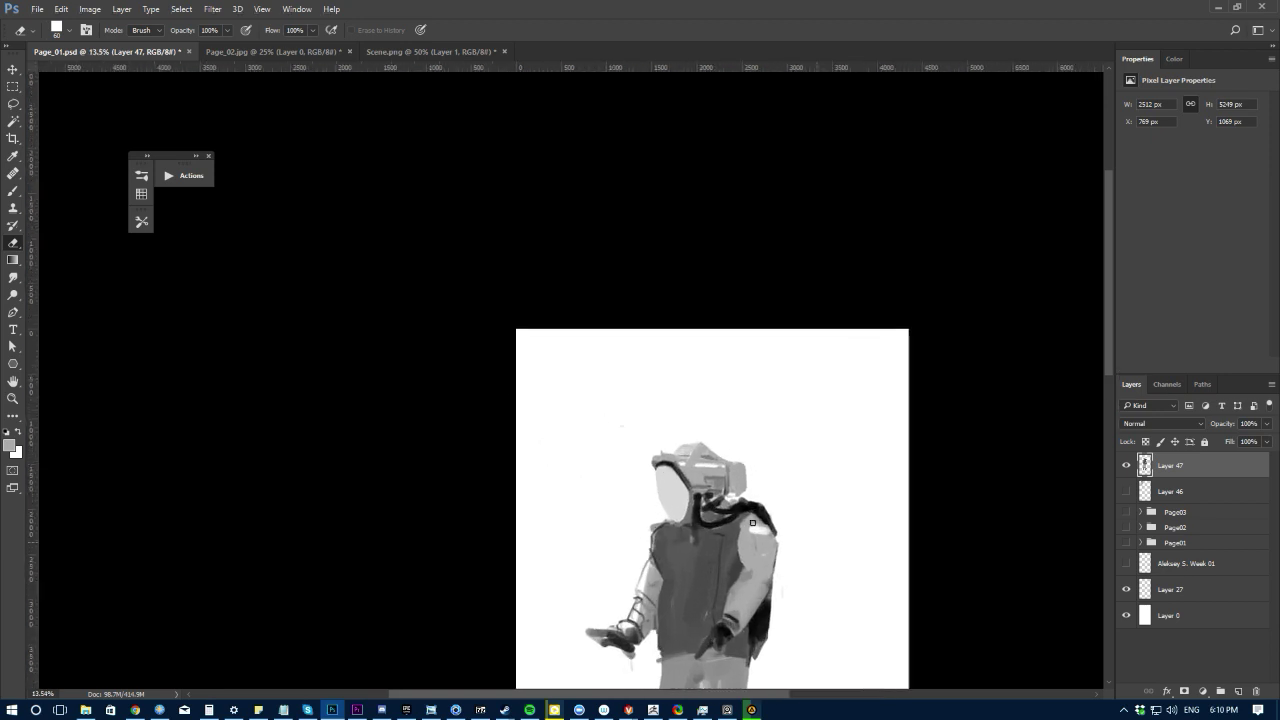
Step: Add black to the top of the shoulder strap, paint a near-black backpack behind the near arm, and switch to the Eraser
key(b)
key(d)
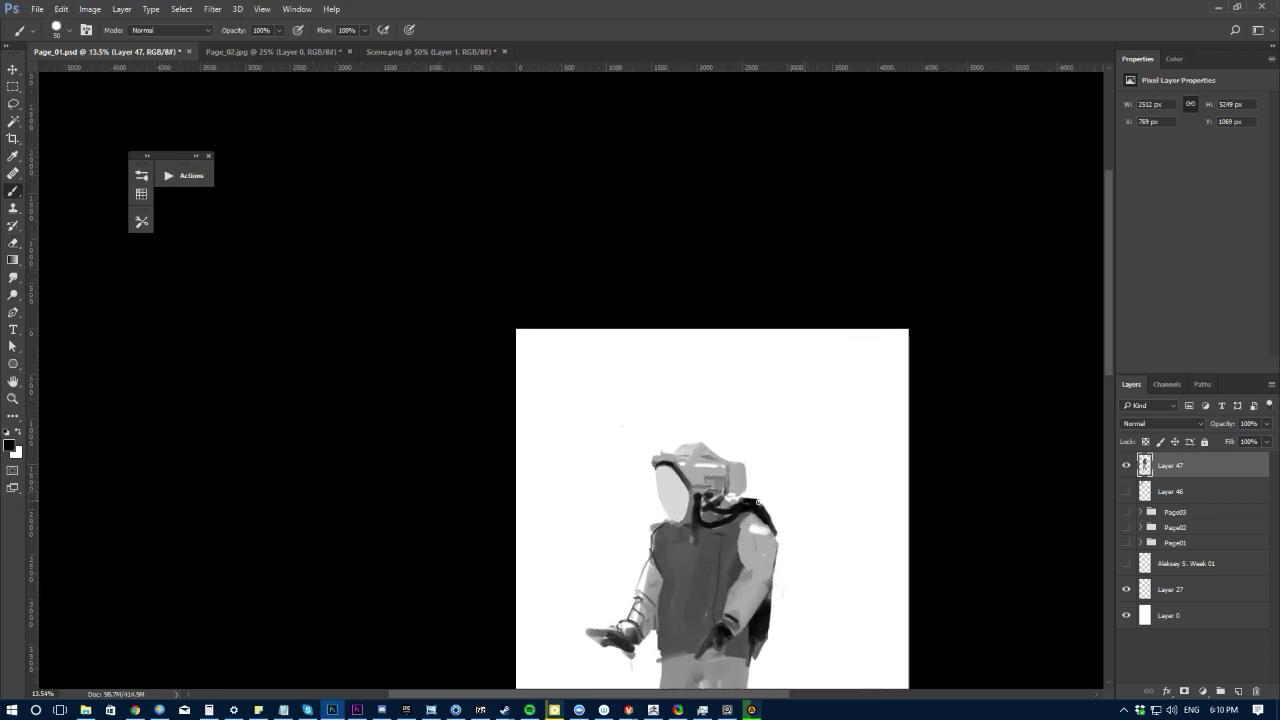
drag(623, 526, 604, 463)
alt+click(751, 550)
key(])
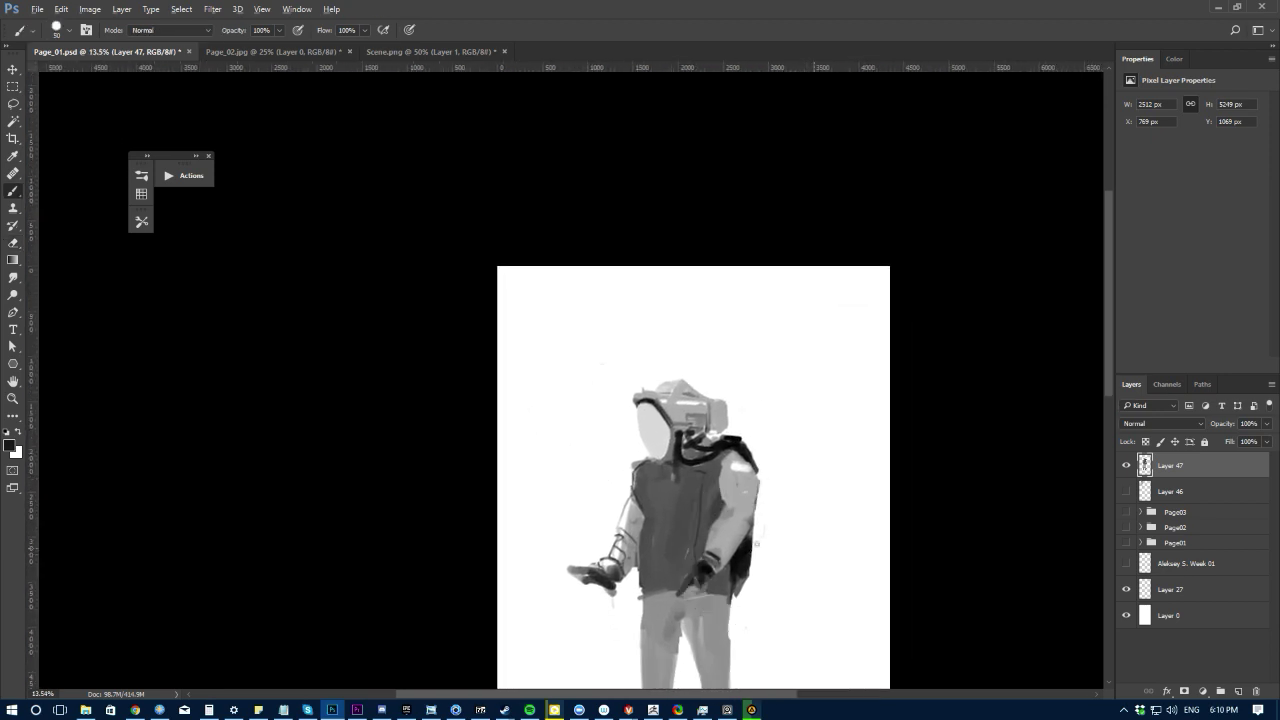
drag(768, 500, 757, 548)
key(bracketright)
click(1174, 60)
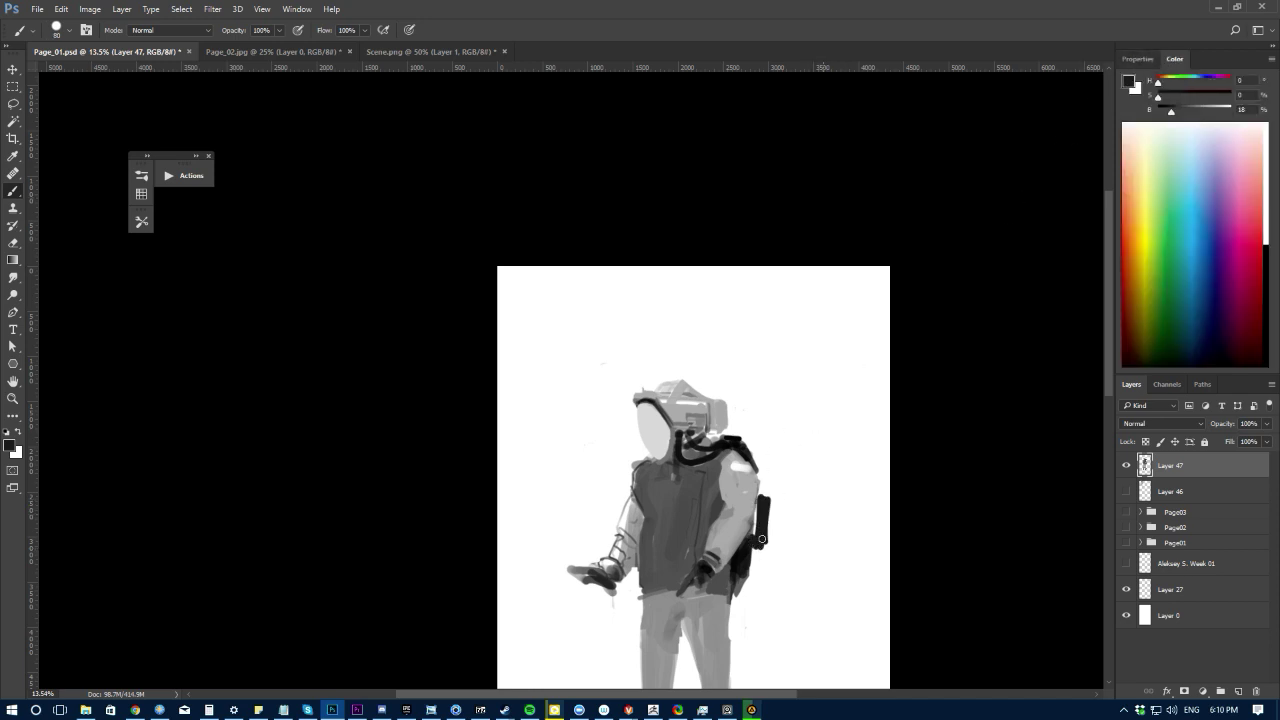
mouse_move(762, 539)
mouse_down()
mouse_move(764, 482)
mouse_move(769, 545)
mouse_up()
key(e)
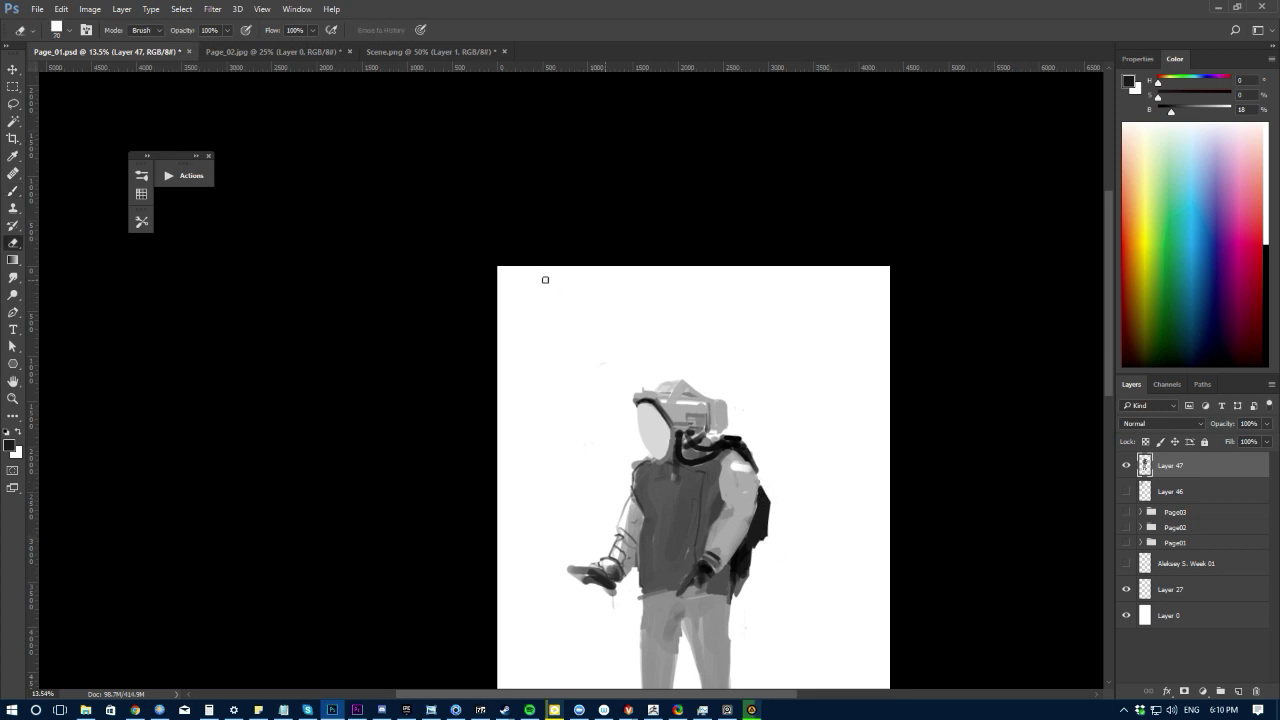
Step: Smudge the sketch lines of the far shoulder and upper arm into the sleeve with a size 200 smudge brush
scroll(545, 279, down, 4)
click(141, 221)
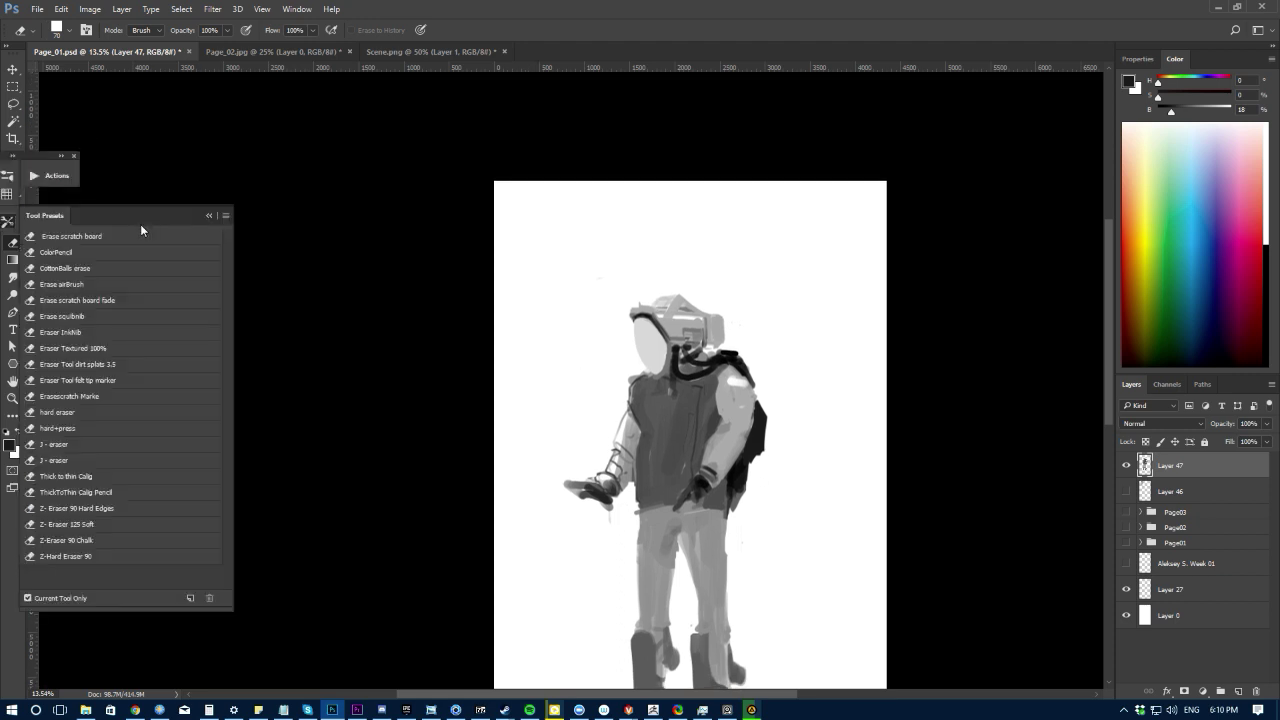
key(r)
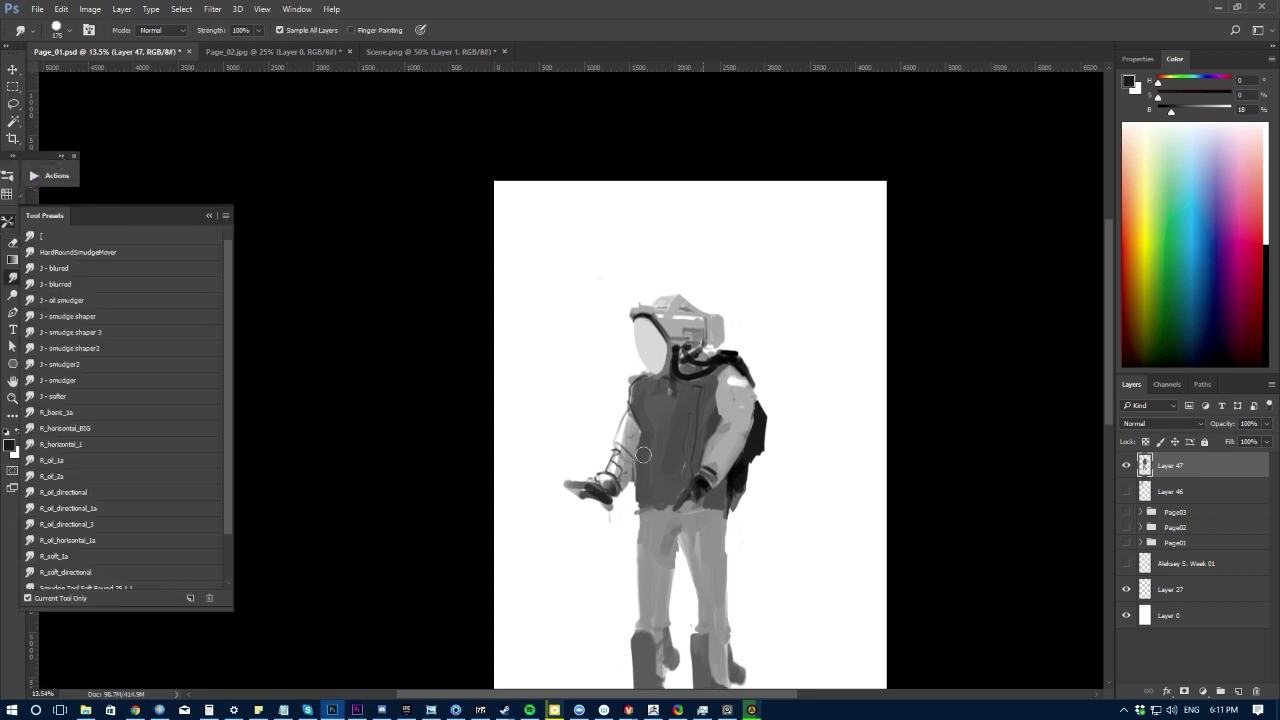
key(bracketright)
mouse_move(641, 406)
mouse_down()
mouse_move(630, 379)
mouse_move(610, 437)
mouse_up()
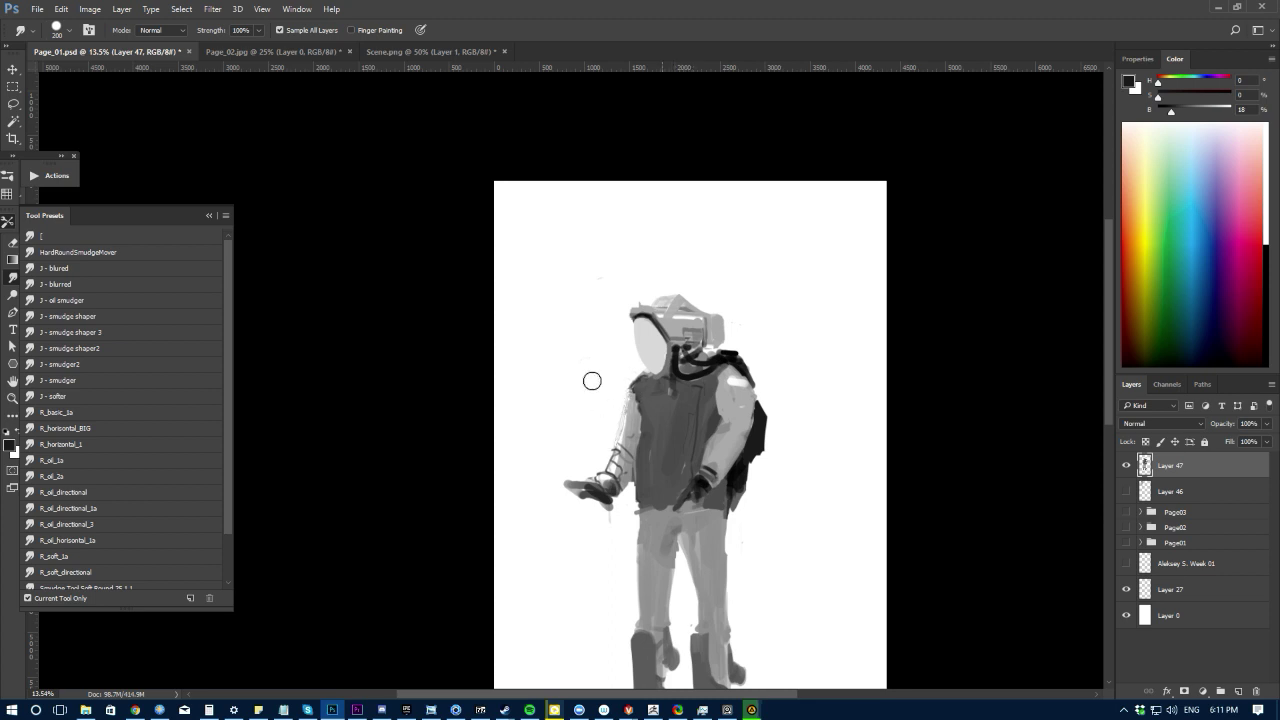
Step: Flip the canvas horizontally and smudge the outer edge of the near trouser leg into a cleaner contour
key(ctrl+plus)
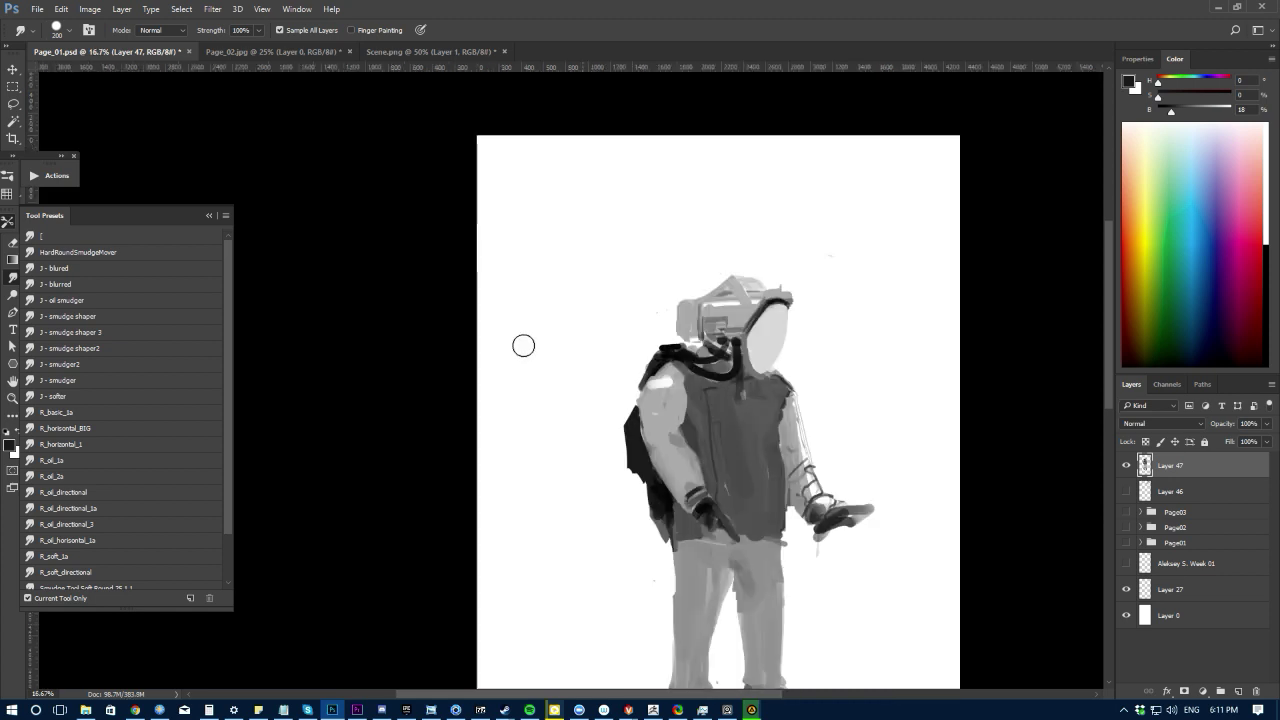
mouse_move(579, 399)
mouse_down()
mouse_move(541, 338)
mouse_move(521, 360)
mouse_up()
alt+click(553, 396)
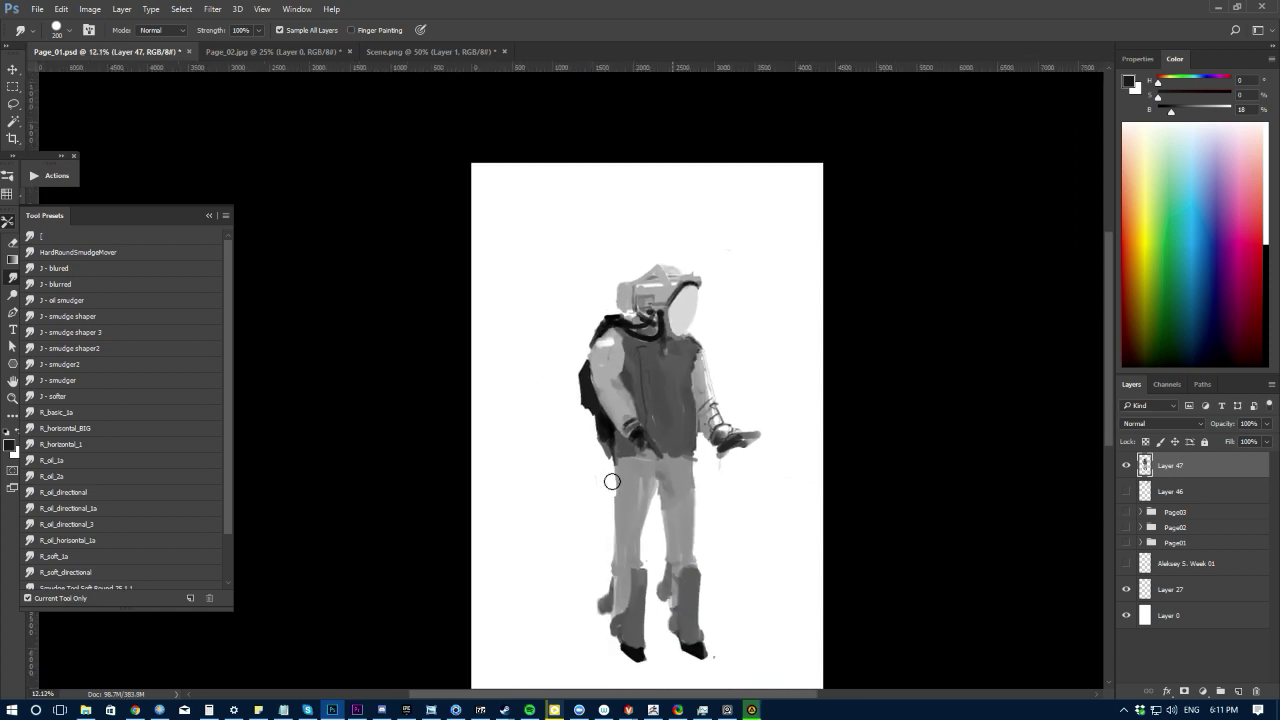
drag(609, 456, 611, 564)
drag(617, 450, 621, 507)
key(bracketleft)
key(bracketleft)
key(bracketright)
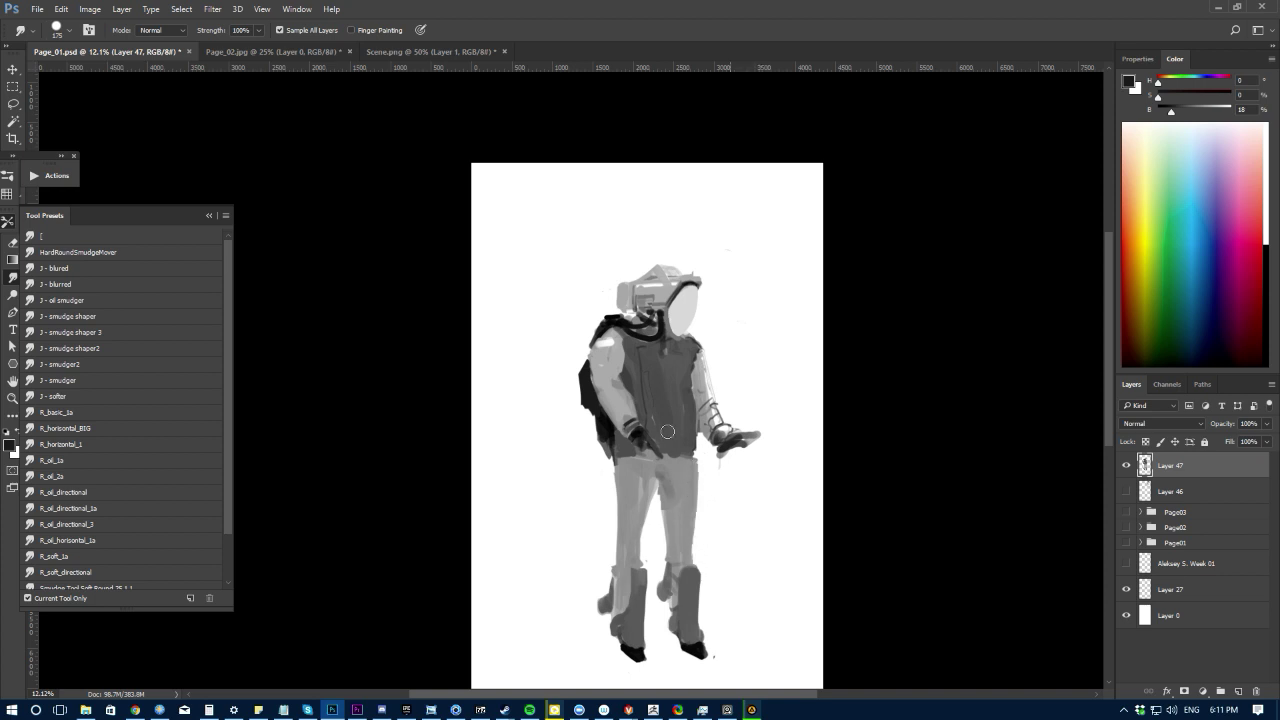
Step: Erase the uneven paint along the outer edge of the far trouser leg
key(e)
drag(700, 460, 700, 523)
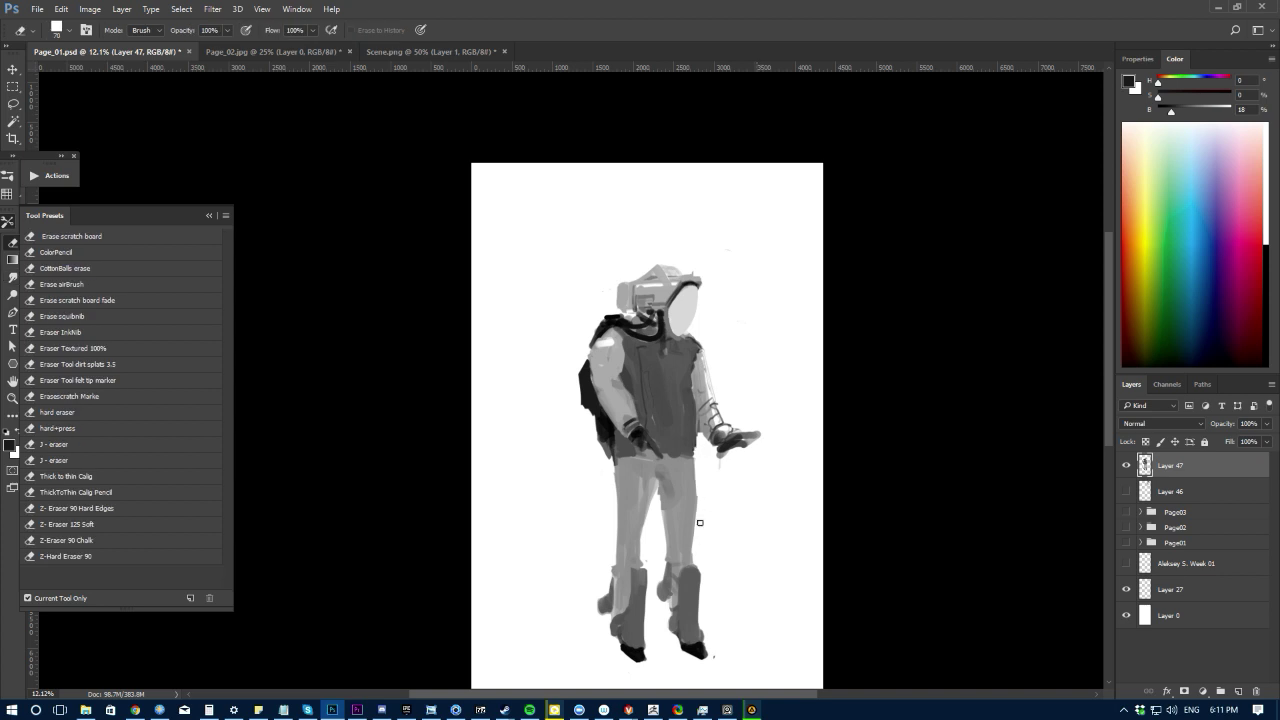
drag(508, 477, 503, 510)
Step: Try to pull the vest's lower front edge down over the thigh with an enlarged brush and Smudge tool, and undo it
key(b)
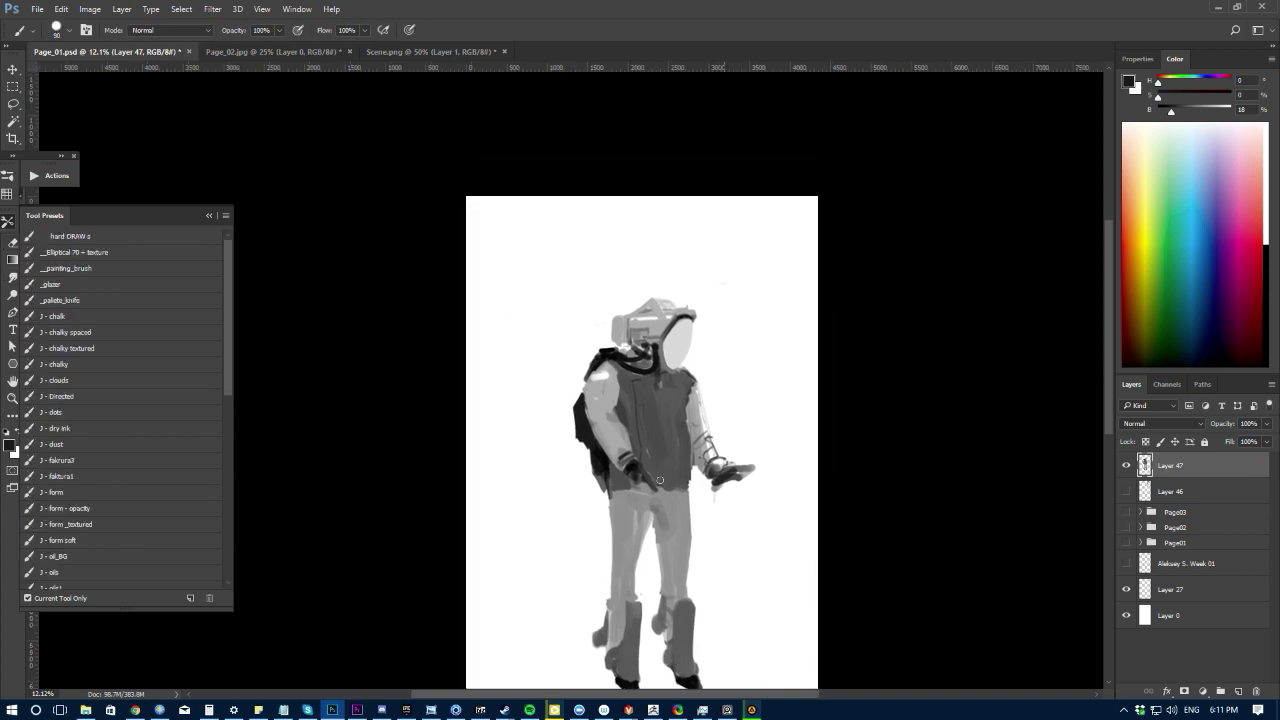
key(bracketright)
key(bracketright)
key(bracketright)
key(bracketright)
key(bracketright)
key(bracketright)
key(bracketright)
key(bracketright)
drag(671, 475, 674, 514)
key(ctrl+z)
key(r)
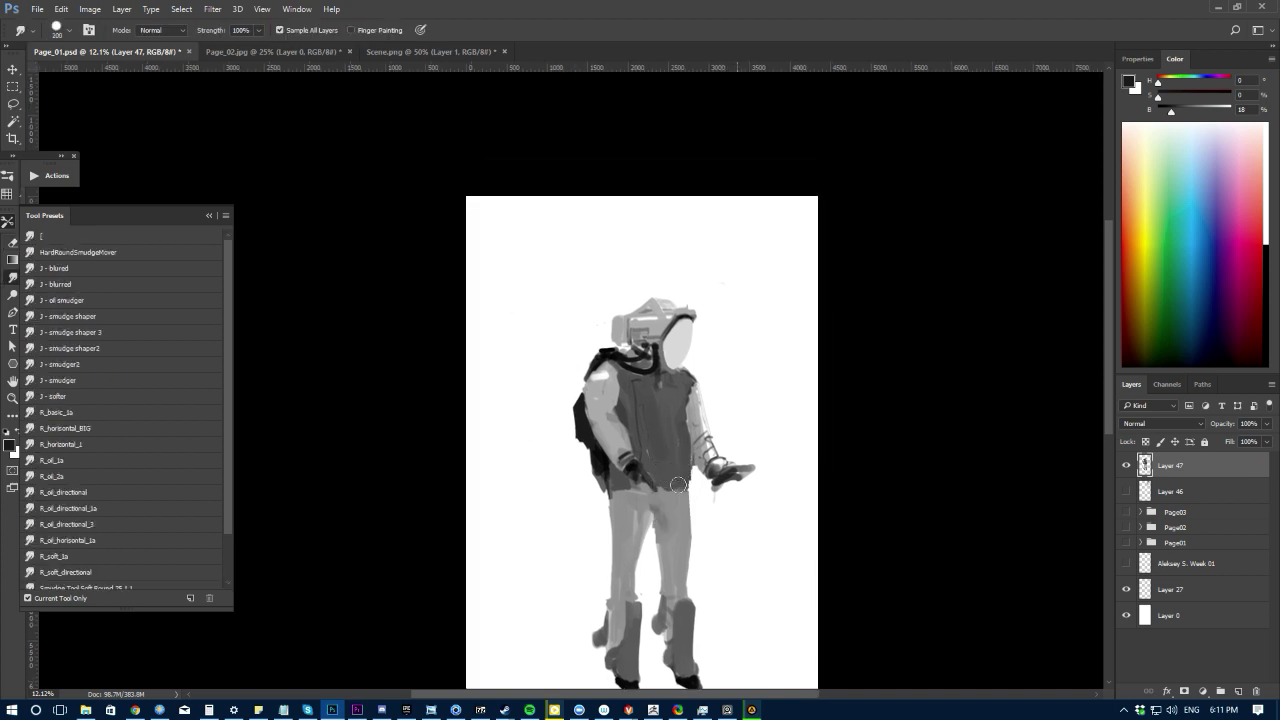
key(bracketright)
key(bracketright)
key(bracketright)
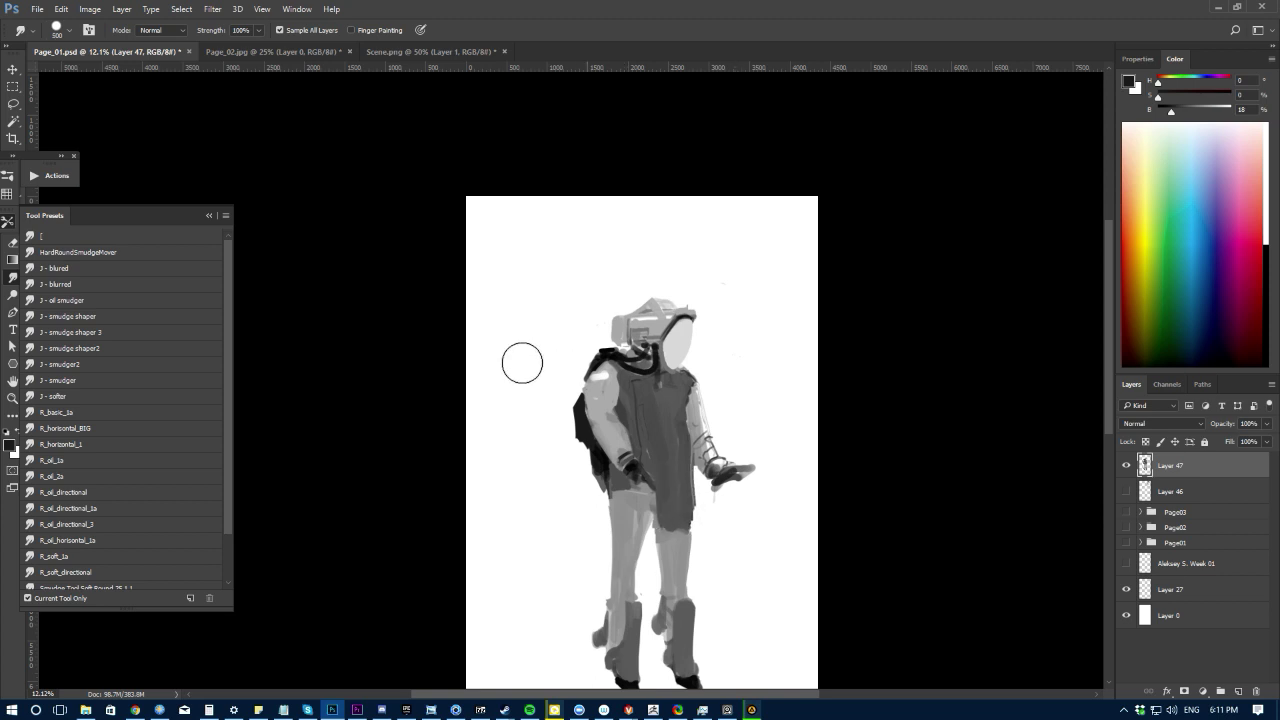
drag(546, 531, 544, 494)
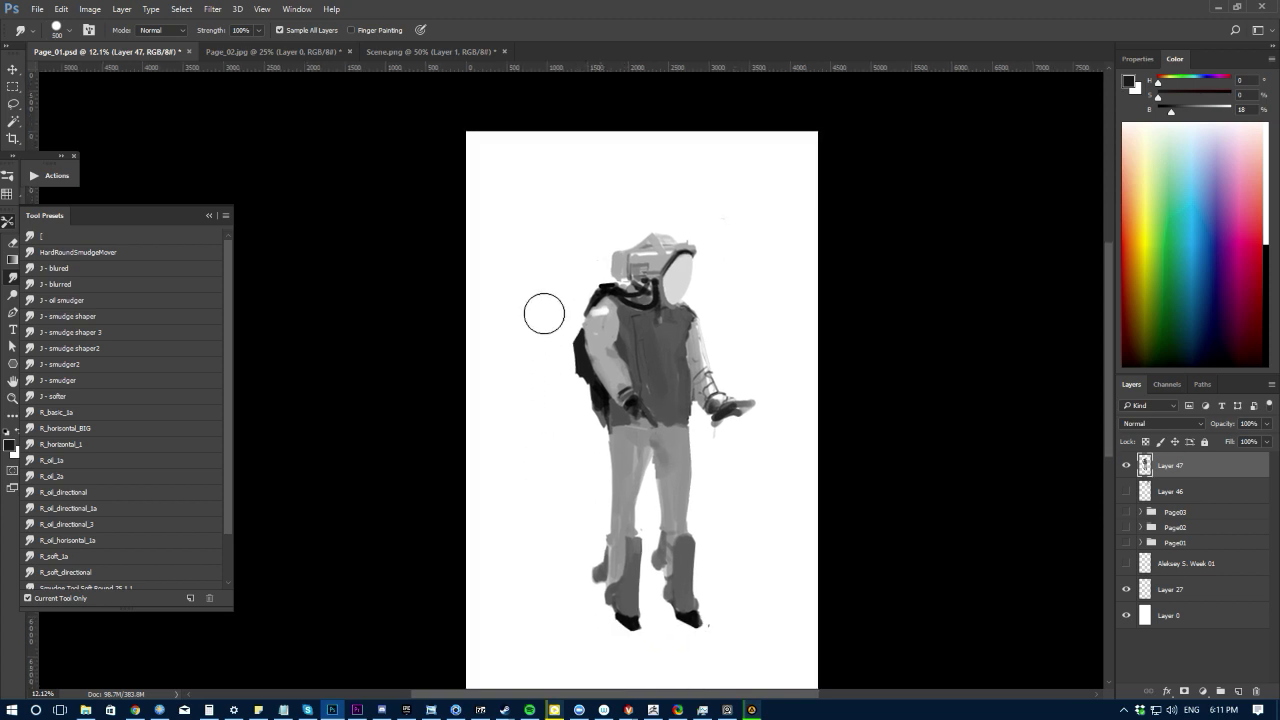
Step: Fill the gap between the helmet's rear section and the hoses with a dark gray sampled from the vest, using a small brush
key(b)
alt+click(601, 408)
key(bracketleft)
drag(546, 370, 558, 352)
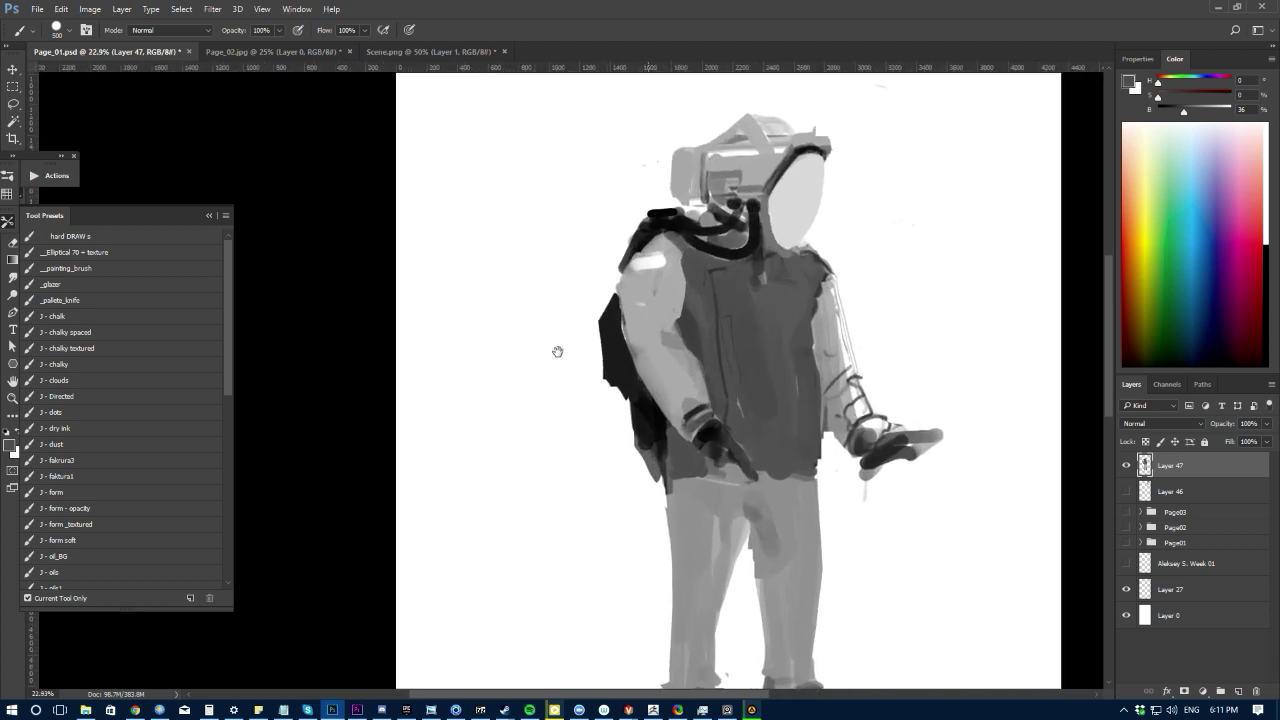
drag(594, 397, 574, 508)
alt+click(688, 322)
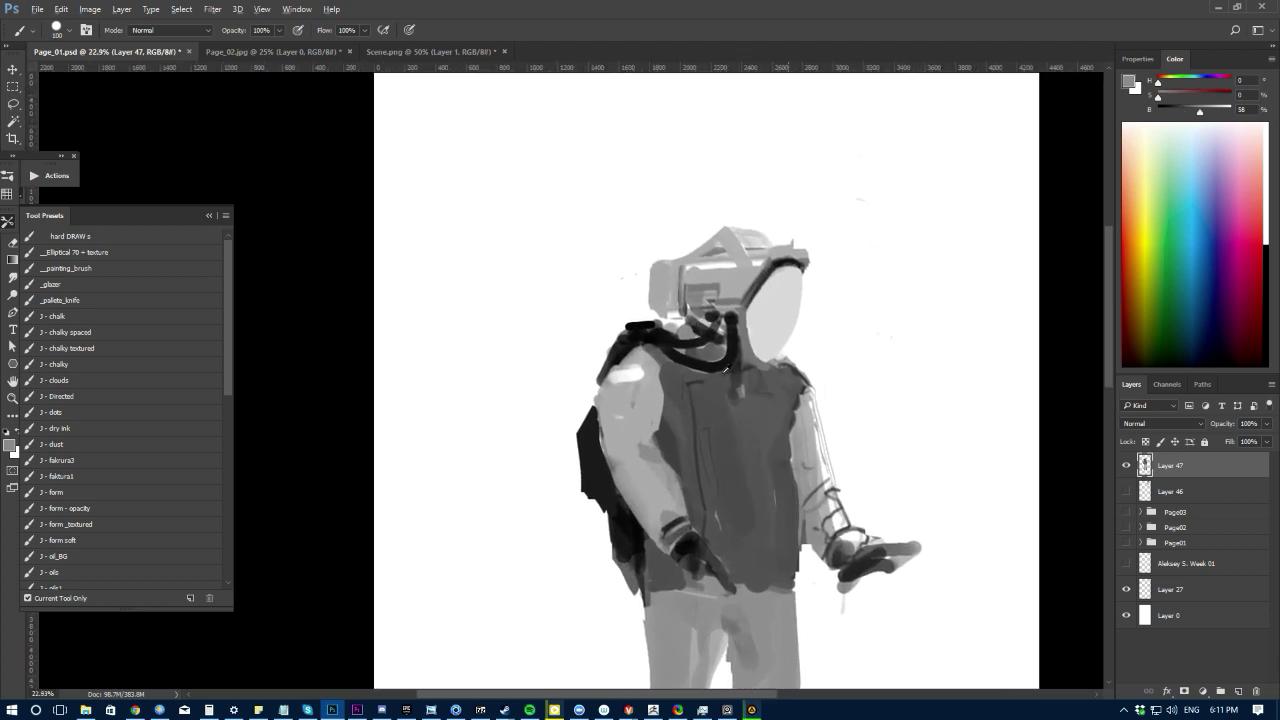
alt+click(672, 440)
key(bracketleft)
key(bracketleft)
key(bracketleft)
key(bracketleft)
key(bracketleft)
key(bracketleft)
drag(684, 318, 666, 318)
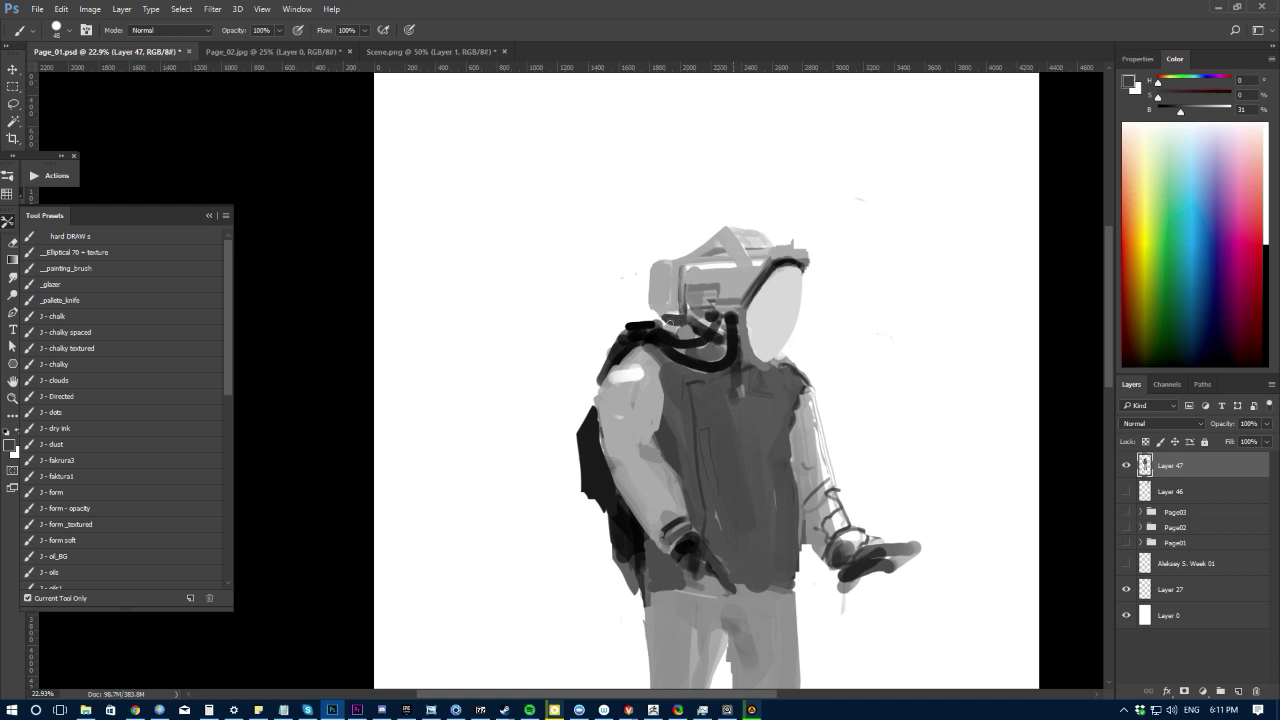
drag(603, 246, 588, 278)
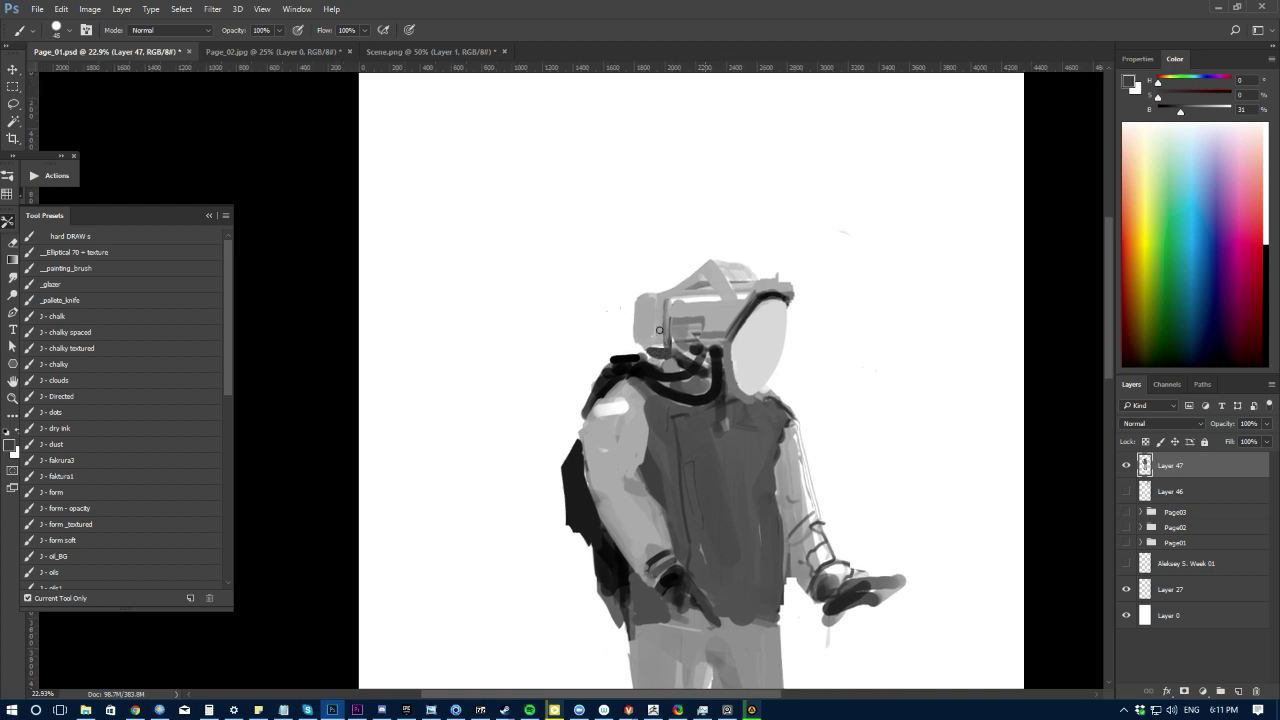
Step: Darken the collar below the visor and hoses, and cover the dark mark at the vest's upper center with a sampled gray
alt+click(724, 398)
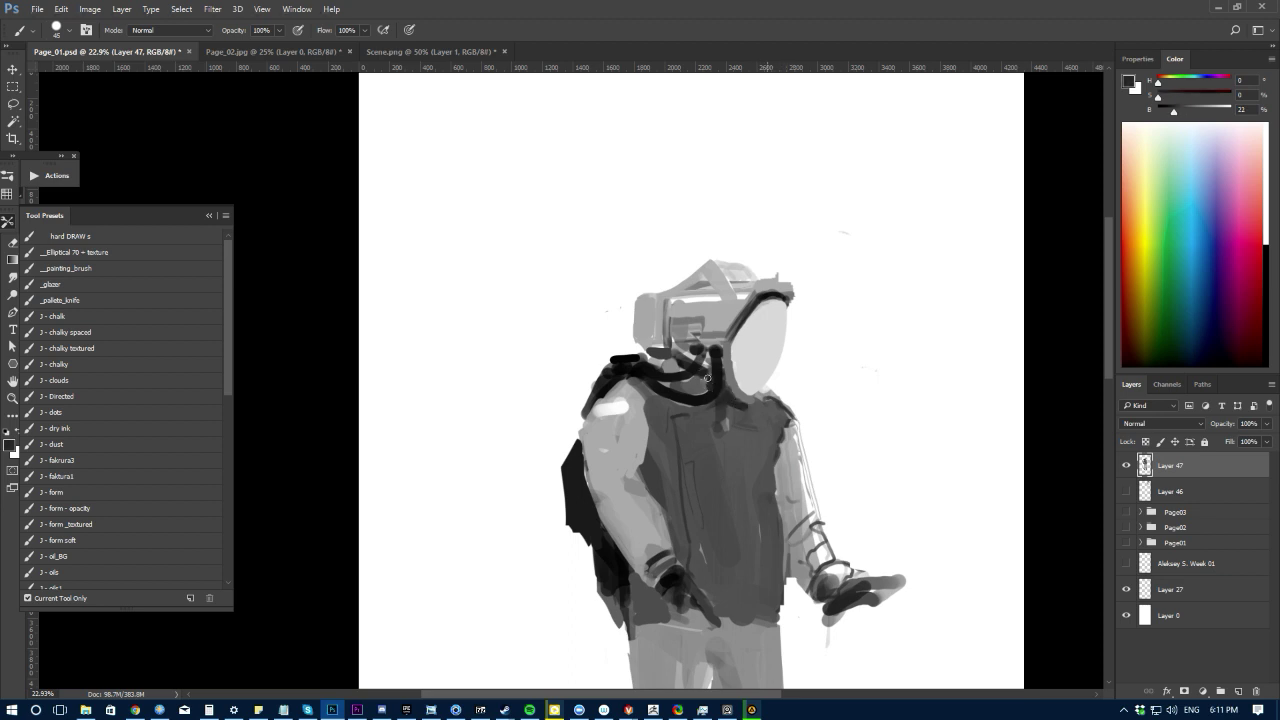
drag(708, 376, 705, 382)
key(bracketright)
alt+click(718, 414)
drag(724, 415, 718, 418)
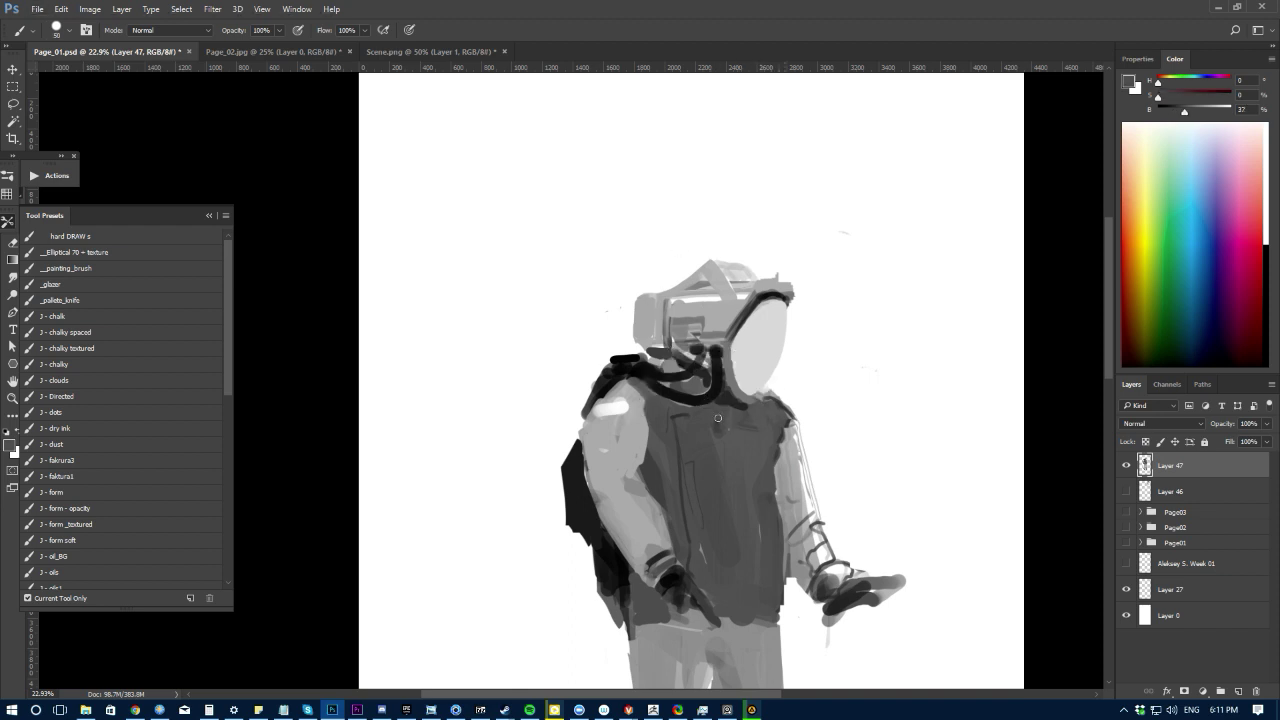
Step: Paint a smooth lighter panel down the vest's center with a sampled gray and a size 175 brush
alt+click(736, 470)
key(bracketright)
key(bracketright)
key(bracketright)
key(bracketright)
key(bracketright)
key(bracketright)
key(bracketright)
key(bracketright)
mouse_move(716, 425)
mouse_down()
mouse_move(732, 551)
mouse_move(749, 457)
mouse_up()
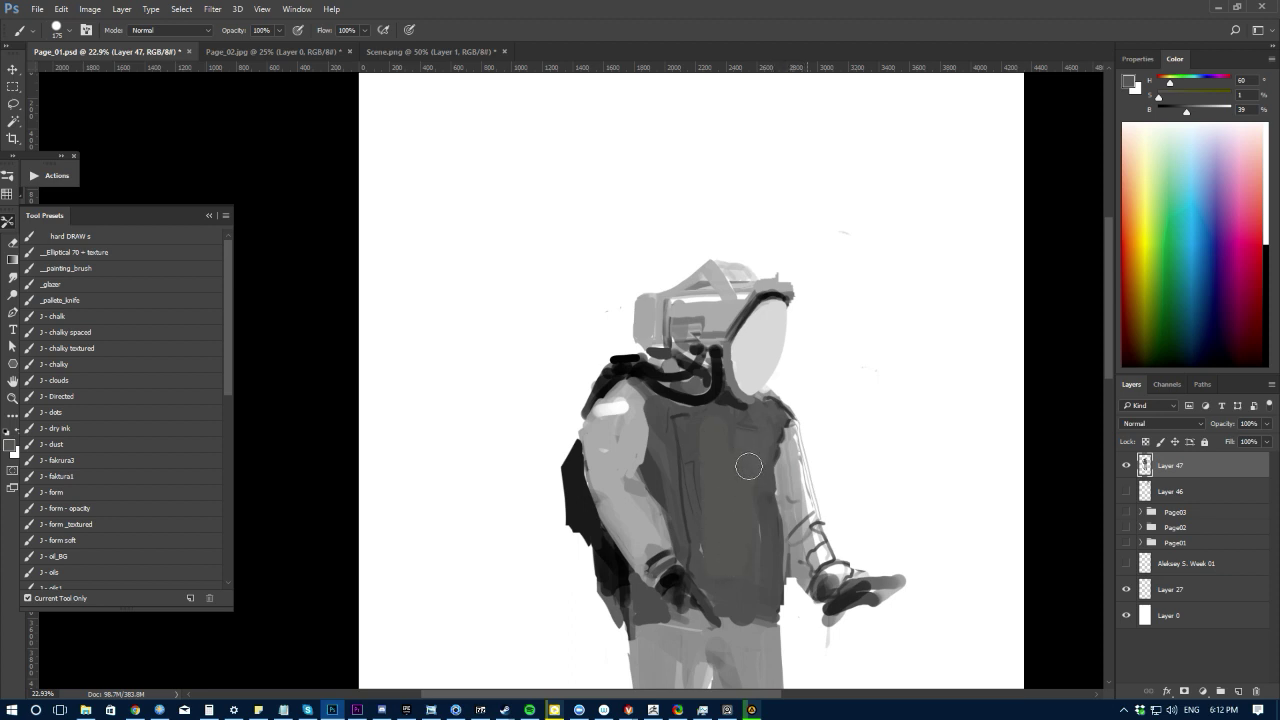
Step: Clean up the vest's far shoulder edge and cover the sketch lines on the far upper sleeve with sampled grays
alt+click(780, 462)
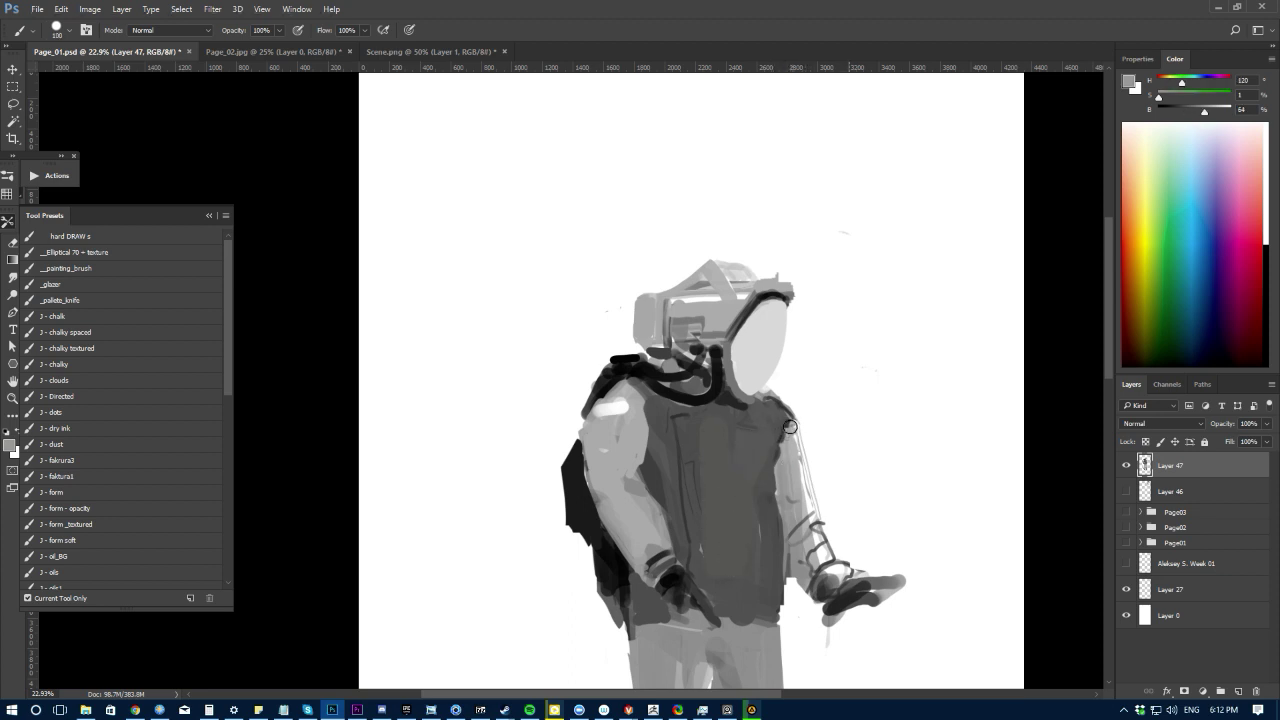
key(bracketleft)
key(bracketleft)
key(bracketleft)
alt+click(787, 415)
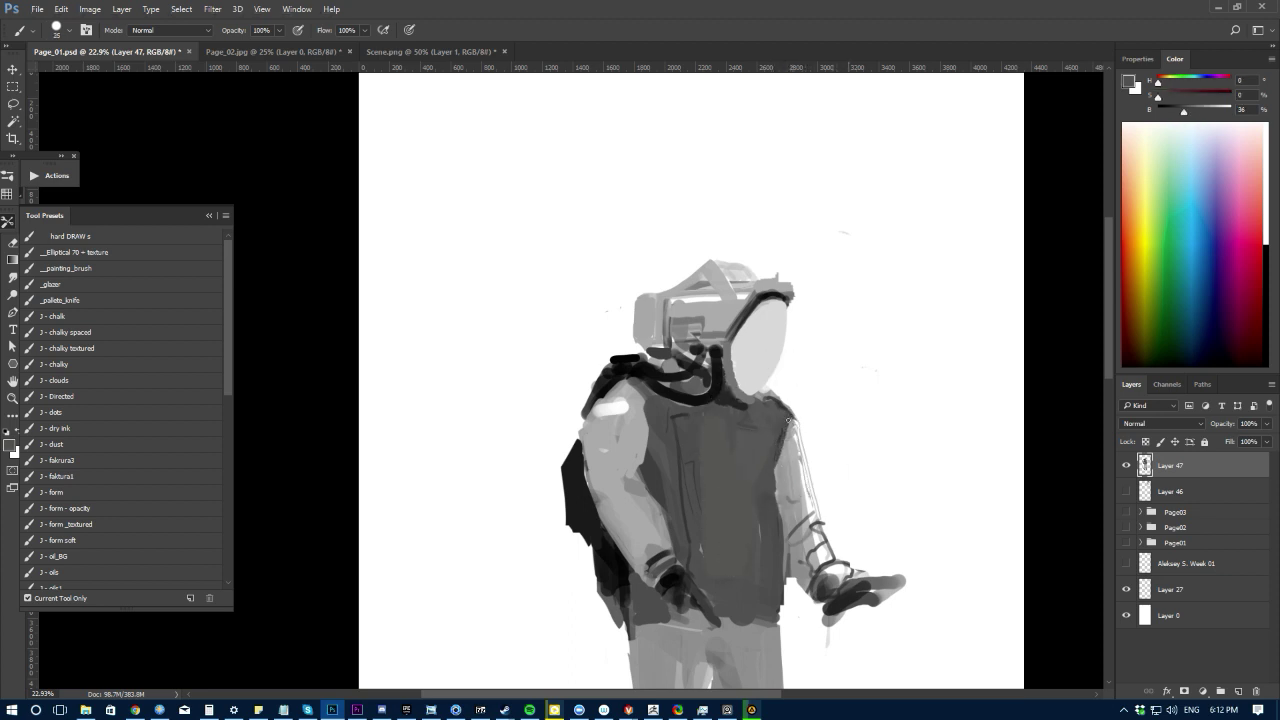
key(e)
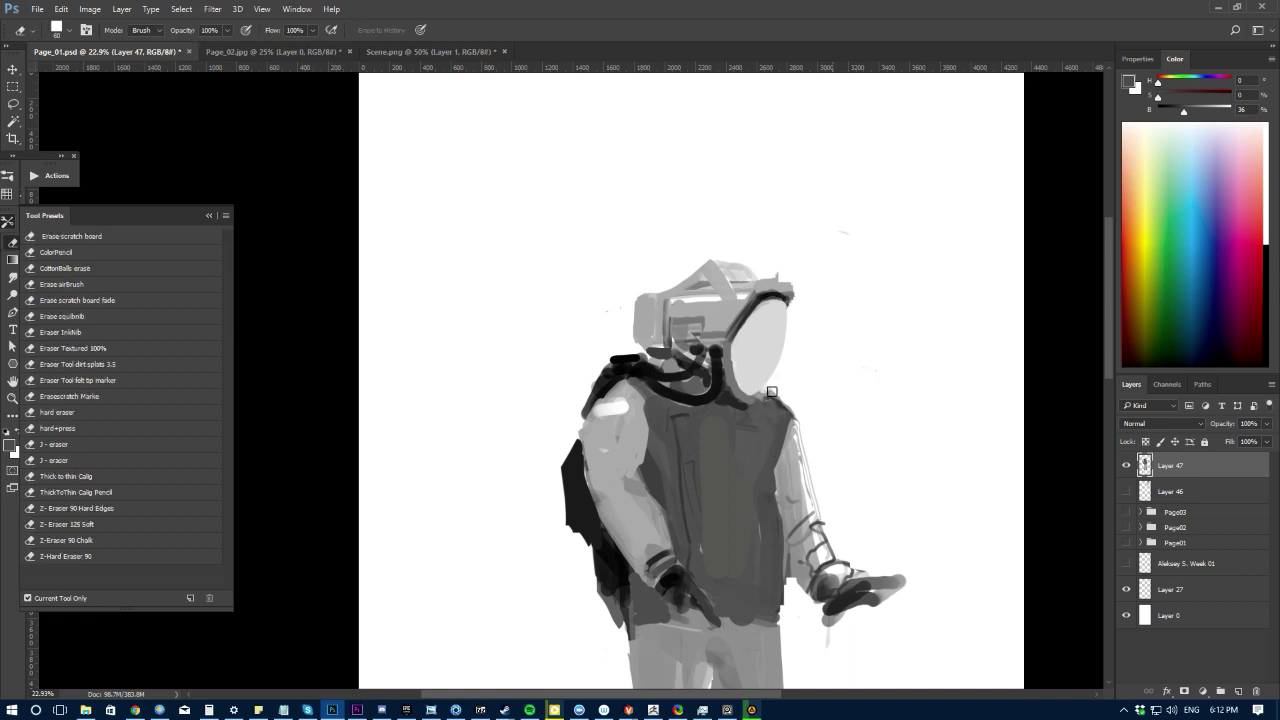
key(b)
alt+click(793, 442)
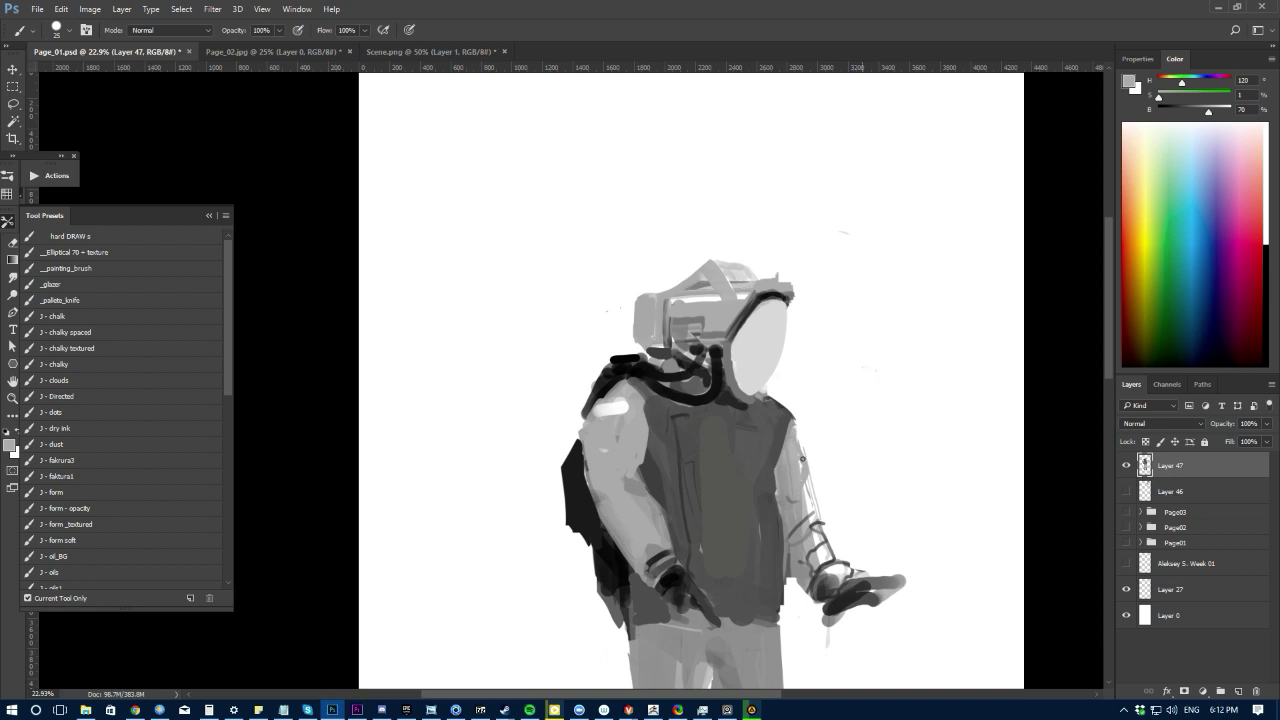
drag(761, 421, 763, 361)
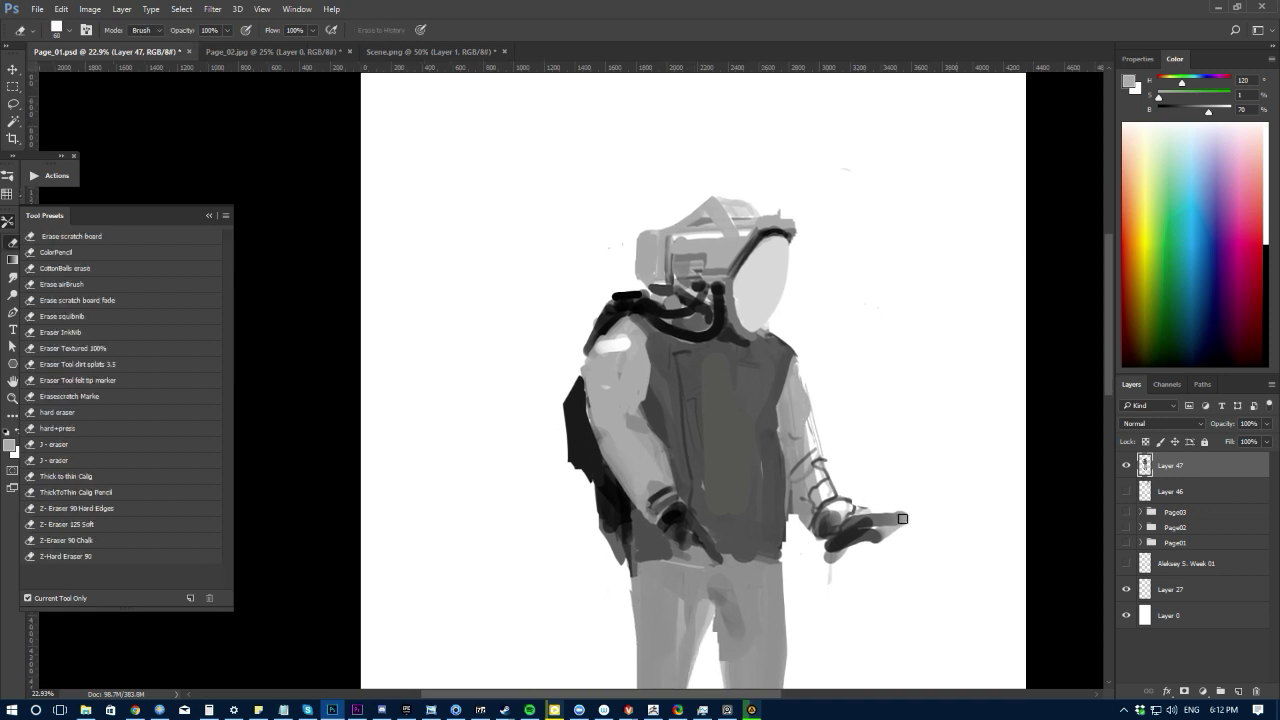
Step: Repaint the far hand's flat shape as a tilted tablet in a sampled dark gray and clean up its edges
key(e)
key(b)
alt+click(857, 532)
drag(899, 493, 865, 529)
mouse_move(893, 486)
mouse_down()
mouse_move(877, 528)
mouse_move(855, 504)
mouse_move(911, 488)
mouse_move(871, 493)
mouse_move(903, 475)
mouse_move(855, 483)
mouse_up()
key(bracketright)
key(e)
key(b)
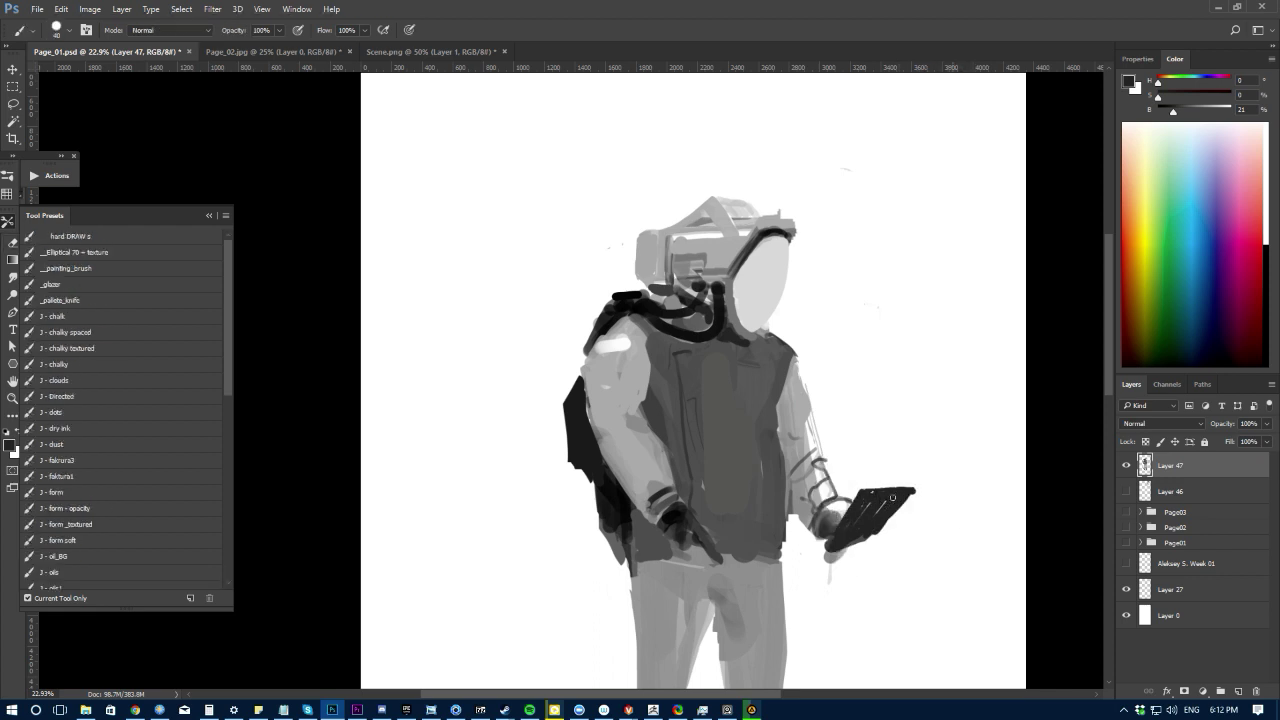
mouse_move(841, 538)
mouse_down()
mouse_move(878, 536)
mouse_move(900, 512)
mouse_move(882, 532)
mouse_up()
key(ctrl+minus)
key(ctrl+minus)
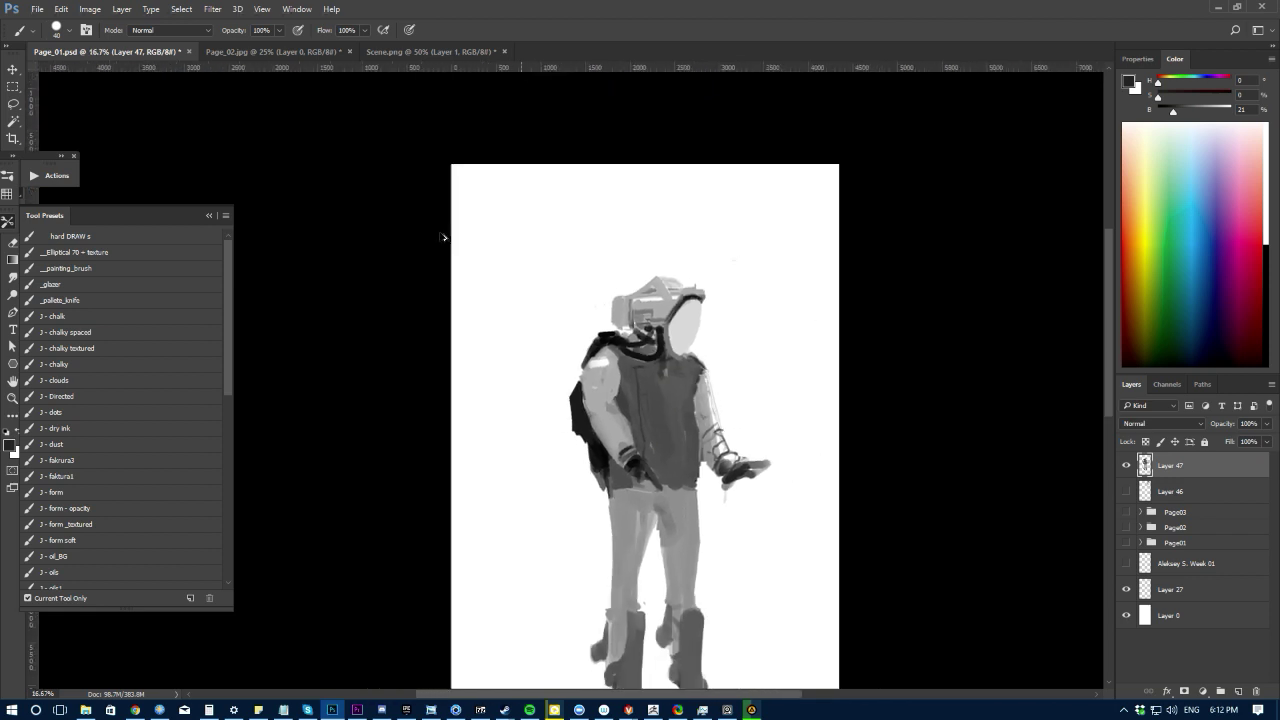
key(ctrl+plus)
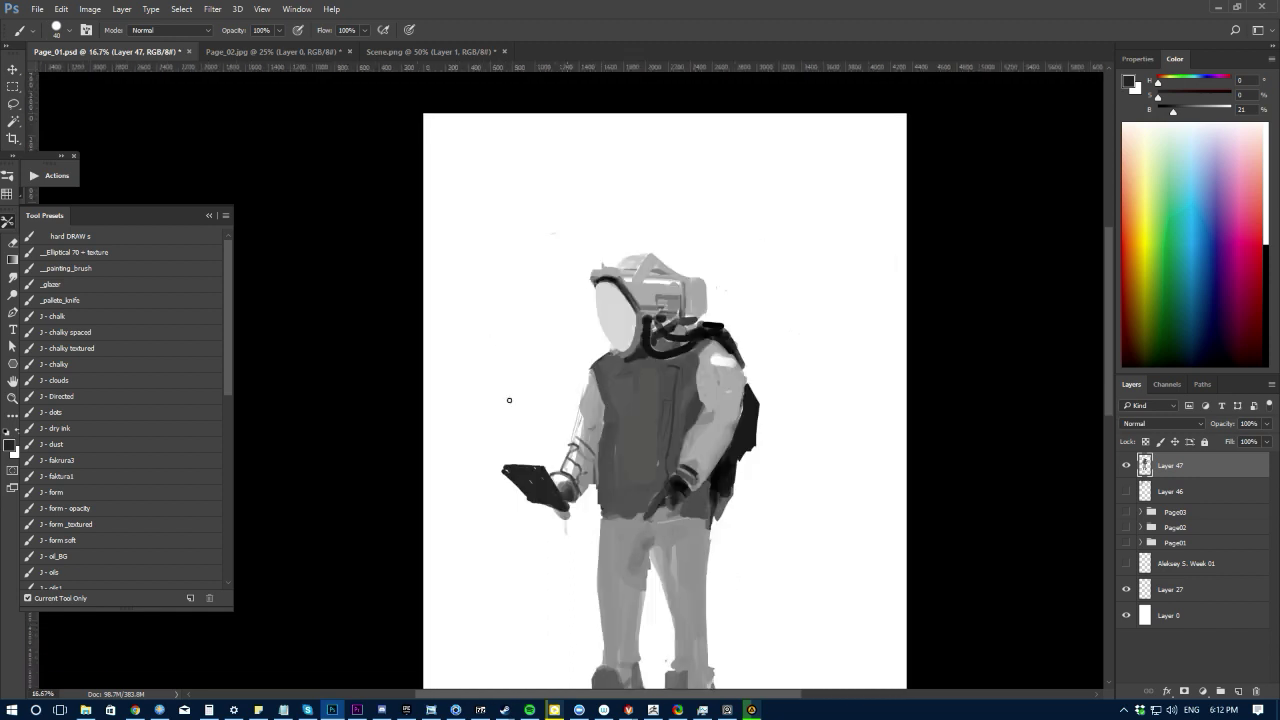
drag(477, 421, 467, 393)
key(l)
mouse_move(686, 396)
mouse_down()
mouse_move(709, 446)
mouse_move(671, 495)
mouse_move(621, 462)
mouse_up()
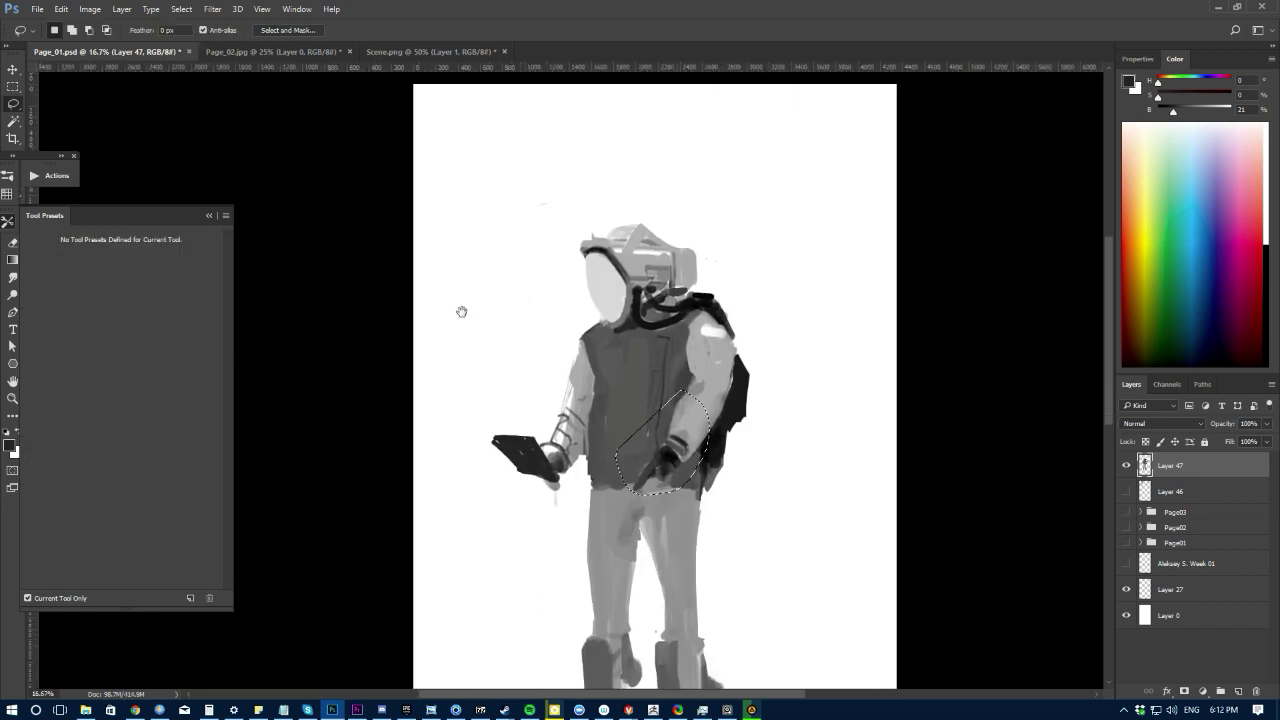
mouse_move(482, 397)
mouse_down()
mouse_move(524, 353)
mouse_move(486, 369)
mouse_up()
key(ctrl+d)
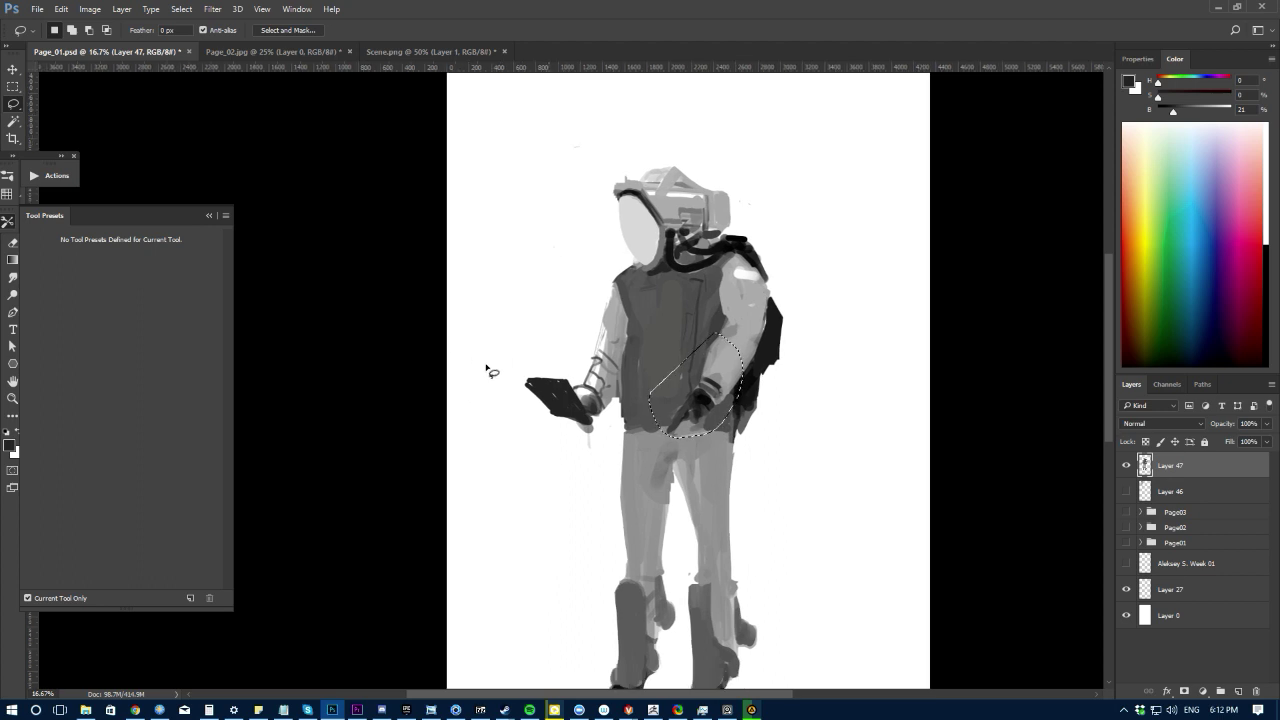
Step: Erase the stray light edge beneath the handheld tablet
key(e)
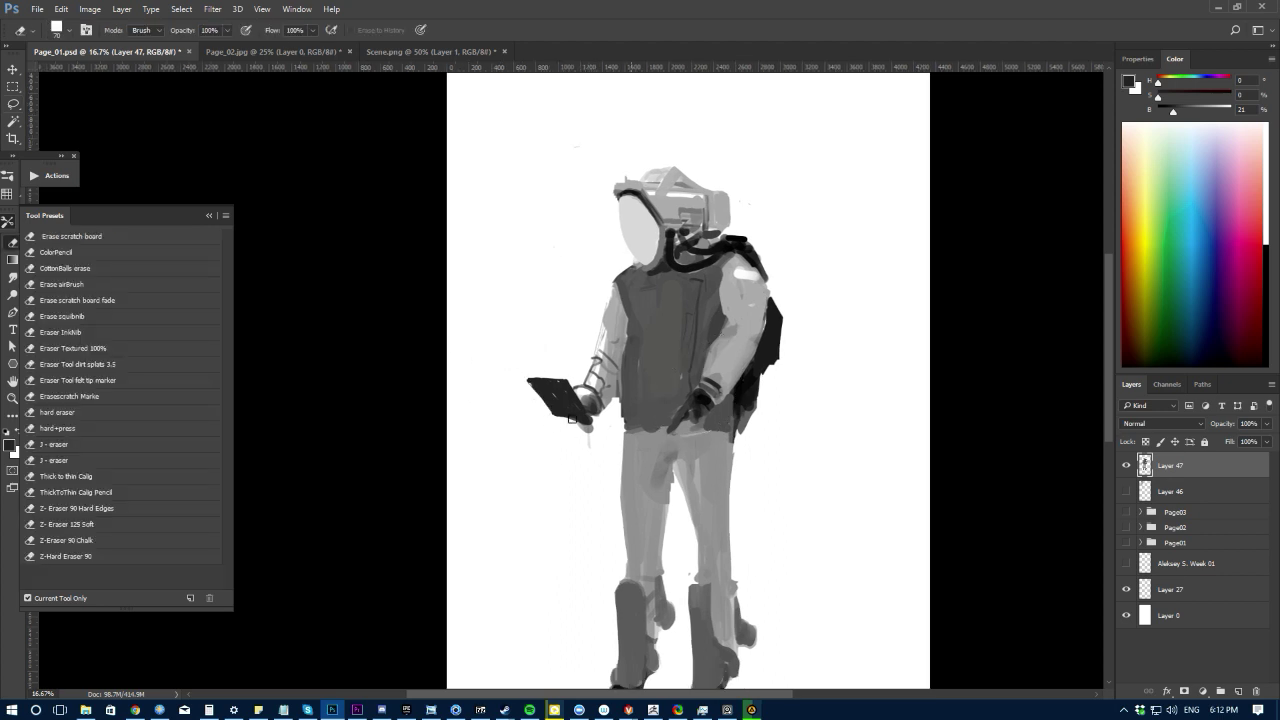
drag(573, 425, 595, 420)
Step: Lasso the near forearm and gloved hand and rotate them about 34° so the hand reaches across the vest toward the tablet
key(l)
mouse_move(705, 333)
mouse_down()
mouse_move(738, 428)
mouse_move(662, 448)
mouse_move(657, 400)
mouse_move(671, 426)
mouse_up()
key(ctrl+alt+z)
key(ctrl+alt+z)
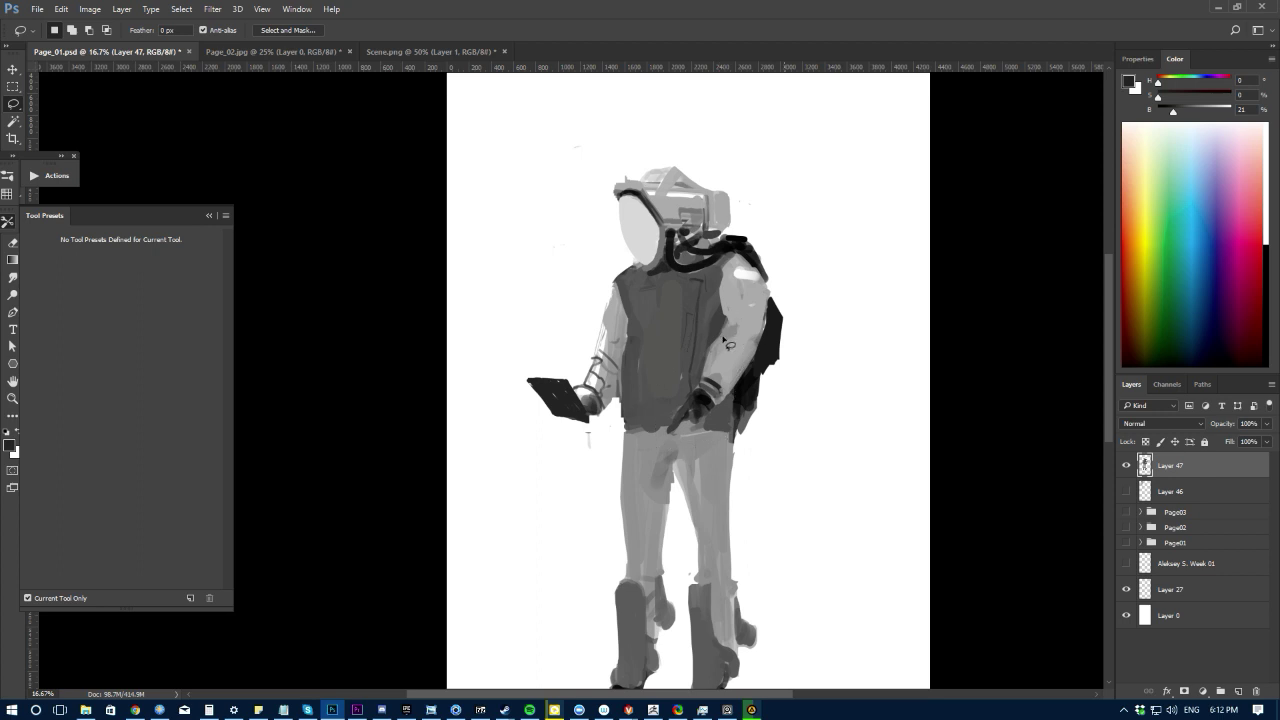
mouse_move(722, 334)
mouse_down()
mouse_move(702, 395)
mouse_move(666, 436)
mouse_move(740, 393)
mouse_move(752, 351)
mouse_move(716, 341)
mouse_move(716, 412)
mouse_move(710, 354)
mouse_up()
key(ctrl+t)
drag(628, 429, 652, 368)
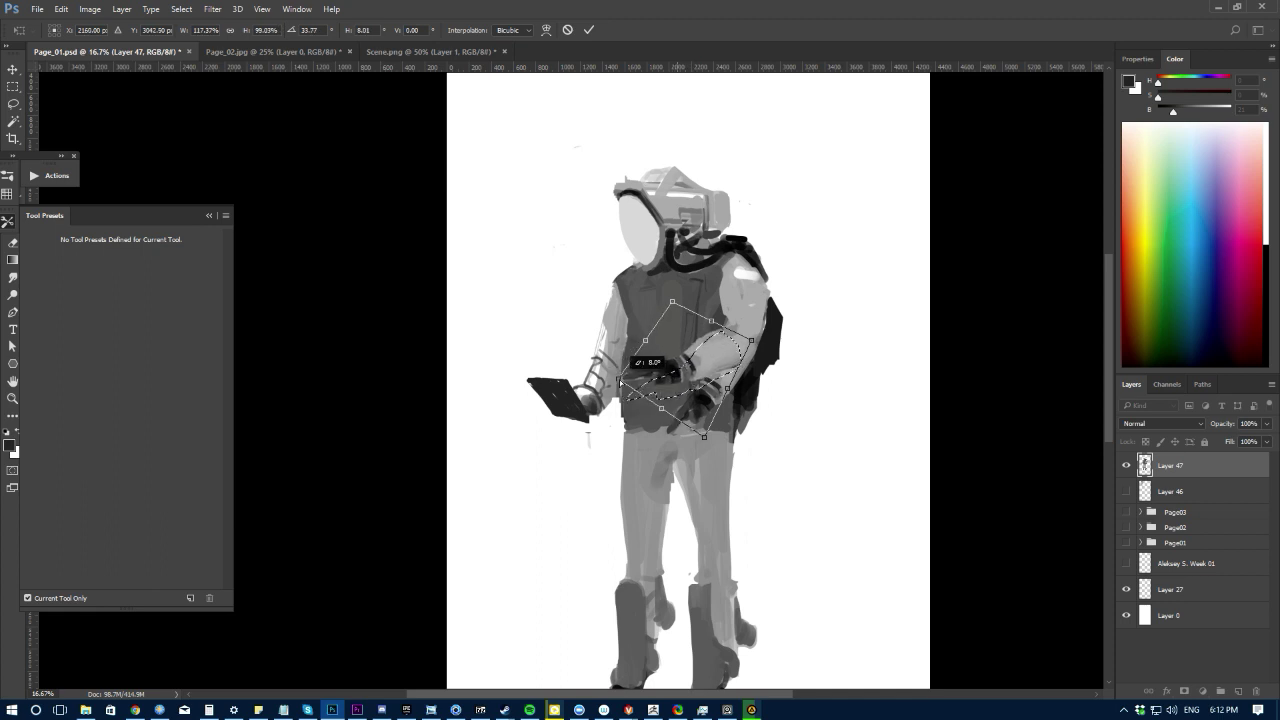
key(Return)
key(ctrl+d)
Step: Paint over the leftover forearm and hand on the vest's lower part with sampled vest grays and a size 150 brush
key(b)
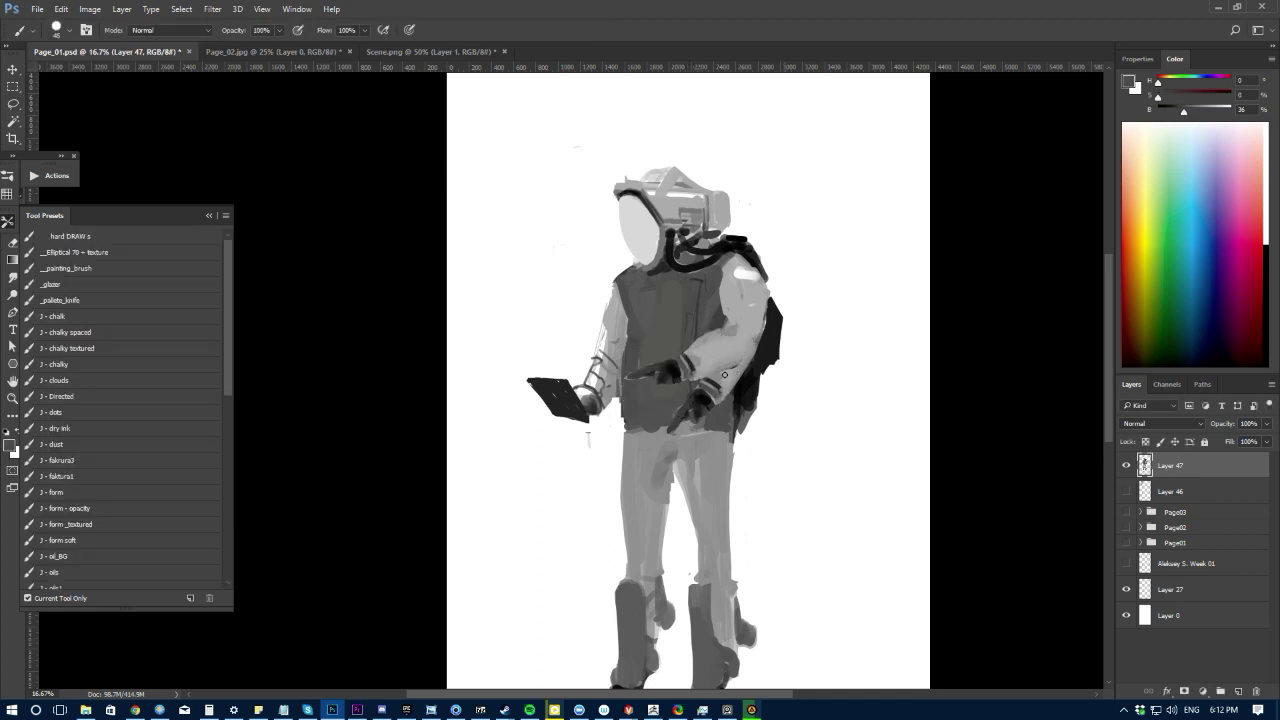
key(bracketright)
mouse_move(731, 390)
mouse_down()
mouse_move(713, 403)
mouse_move(698, 389)
mouse_up()
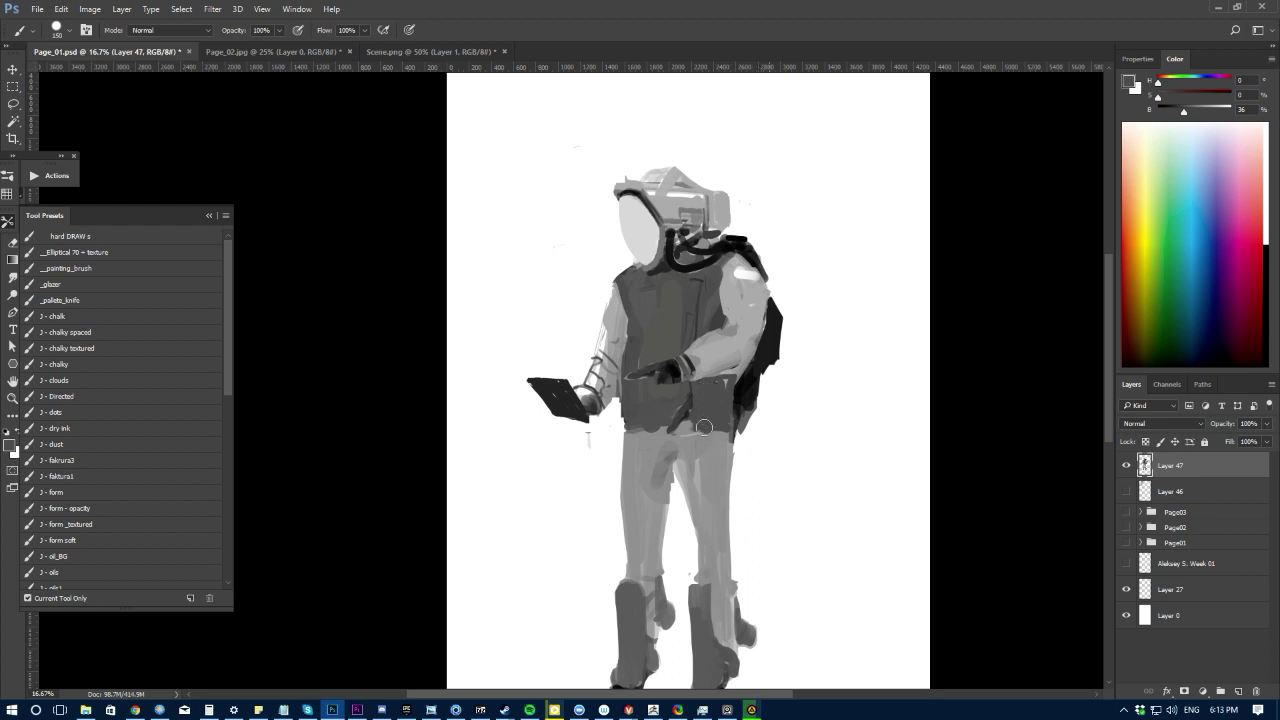
alt+click(745, 388)
alt+click(672, 409)
drag(640, 420, 732, 428)
Step: Even out the trousers along the waistline and crotch with sampled trouser grays
alt+click(680, 449)
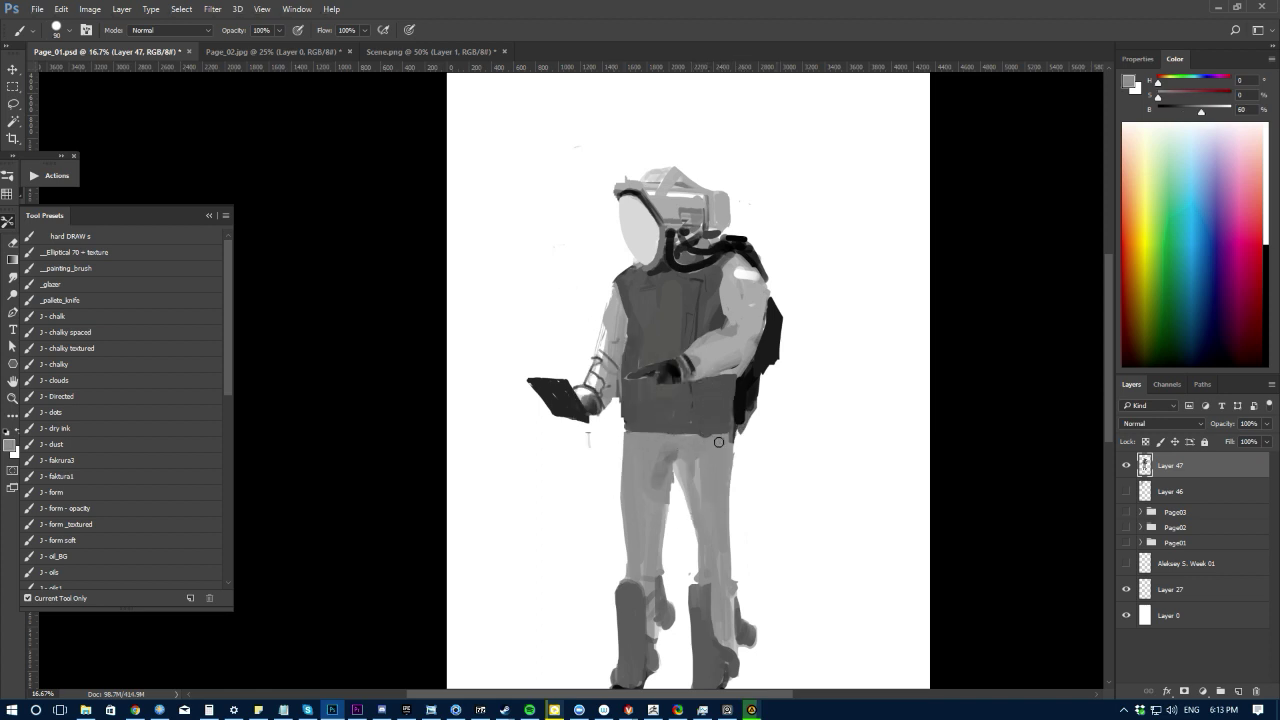
alt+click(662, 470)
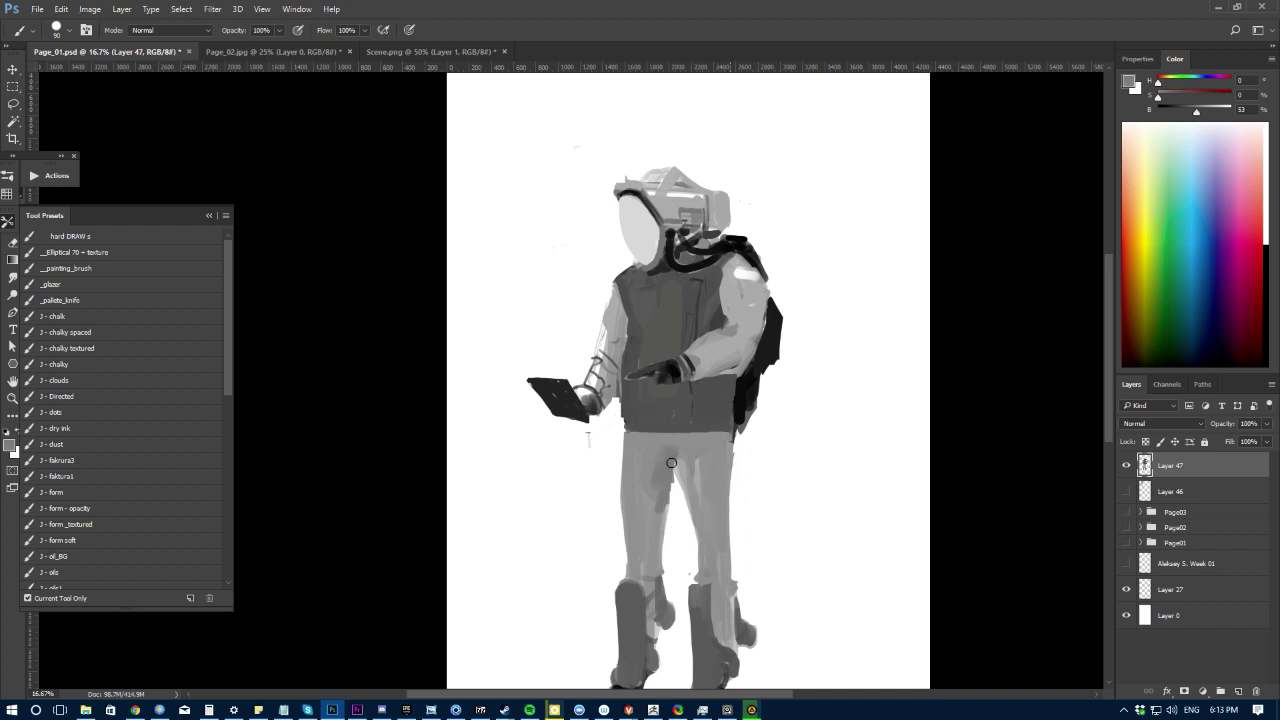
alt+click(658, 528)
mouse_move(669, 446)
mouse_down()
mouse_move(651, 520)
mouse_move(654, 507)
mouse_move(697, 517)
mouse_move(698, 504)
mouse_up()
alt+click(701, 475)
key(bracketright)
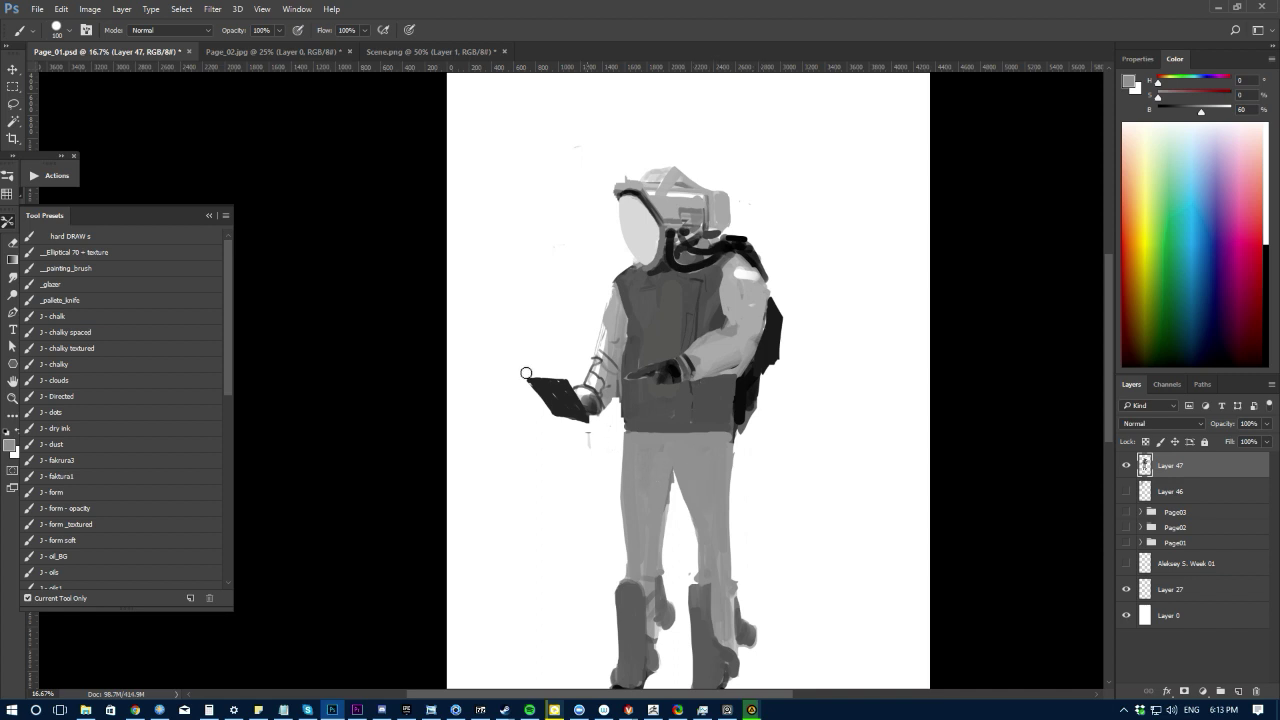
Step: Darken the near glove's upper edge and pointing finger with a sampled near-black, then trim the outline with the vest gray
key(F2)
key(ctrl+minus)
key(F2)
key(ctrl+minus)
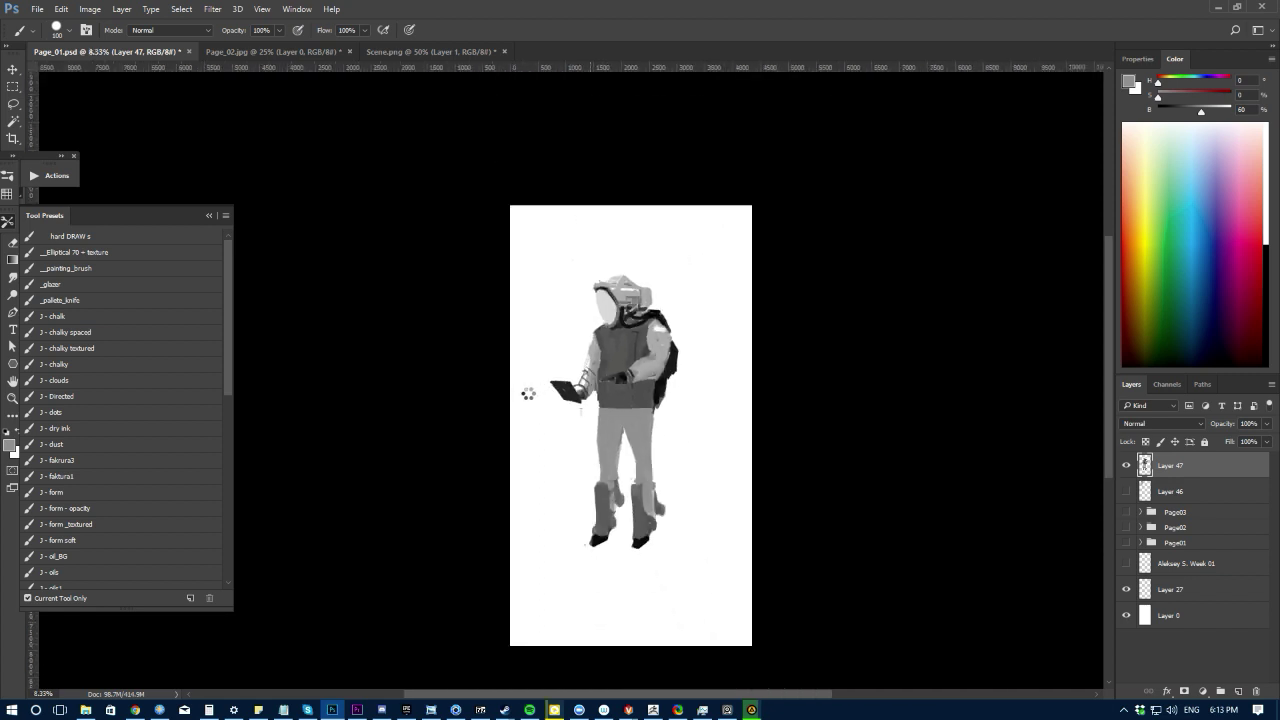
key(ctrl+plus)
key(F2)
drag(533, 428, 575, 448)
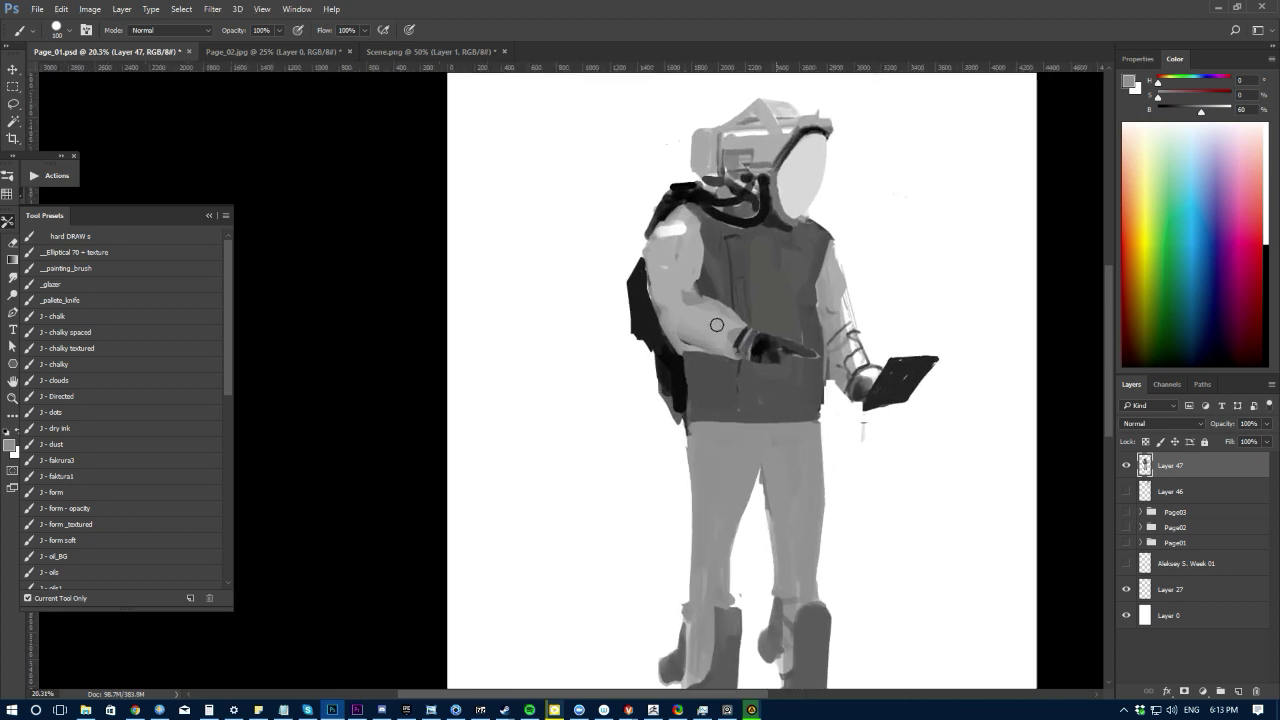
key(bracketleft)
alt+click(768, 340)
drag(759, 335, 802, 346)
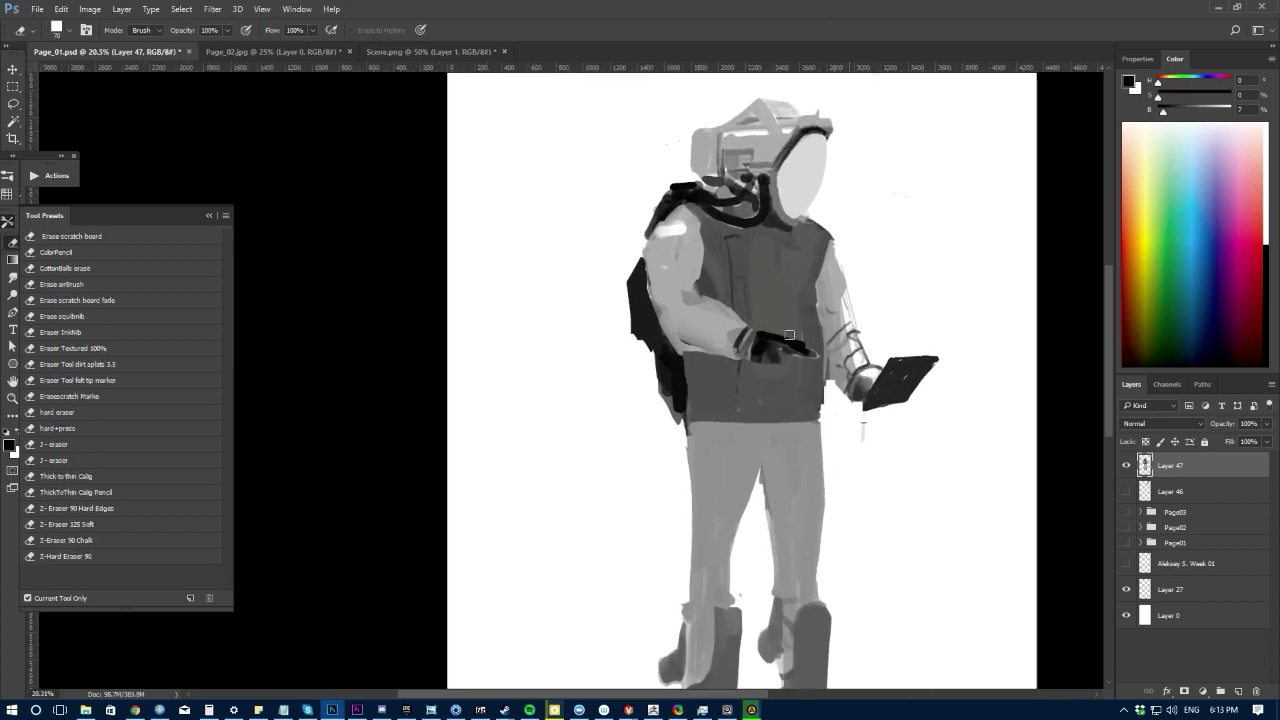
alt+click(787, 330)
alt+click(810, 357)
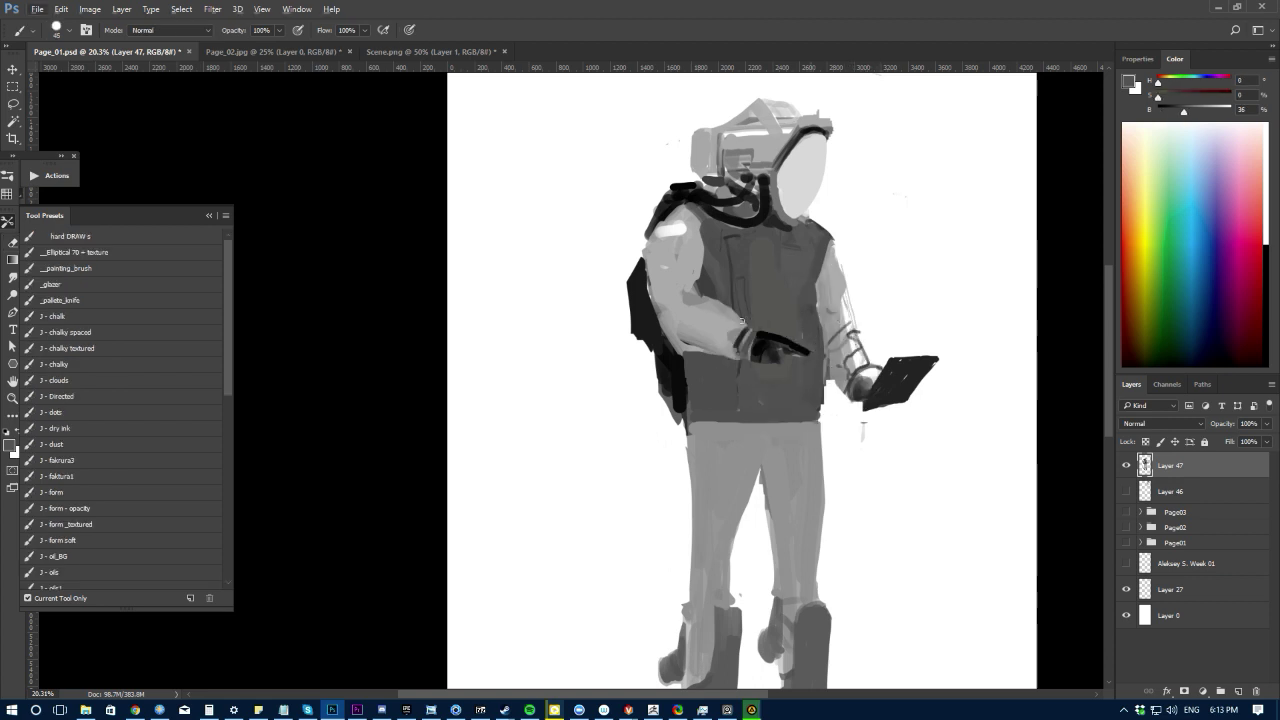
Step: Fill the near glove with solid near-black and carve its lower finger edge with a sampled vest gray
alt+click(776, 338)
drag(775, 344, 773, 340)
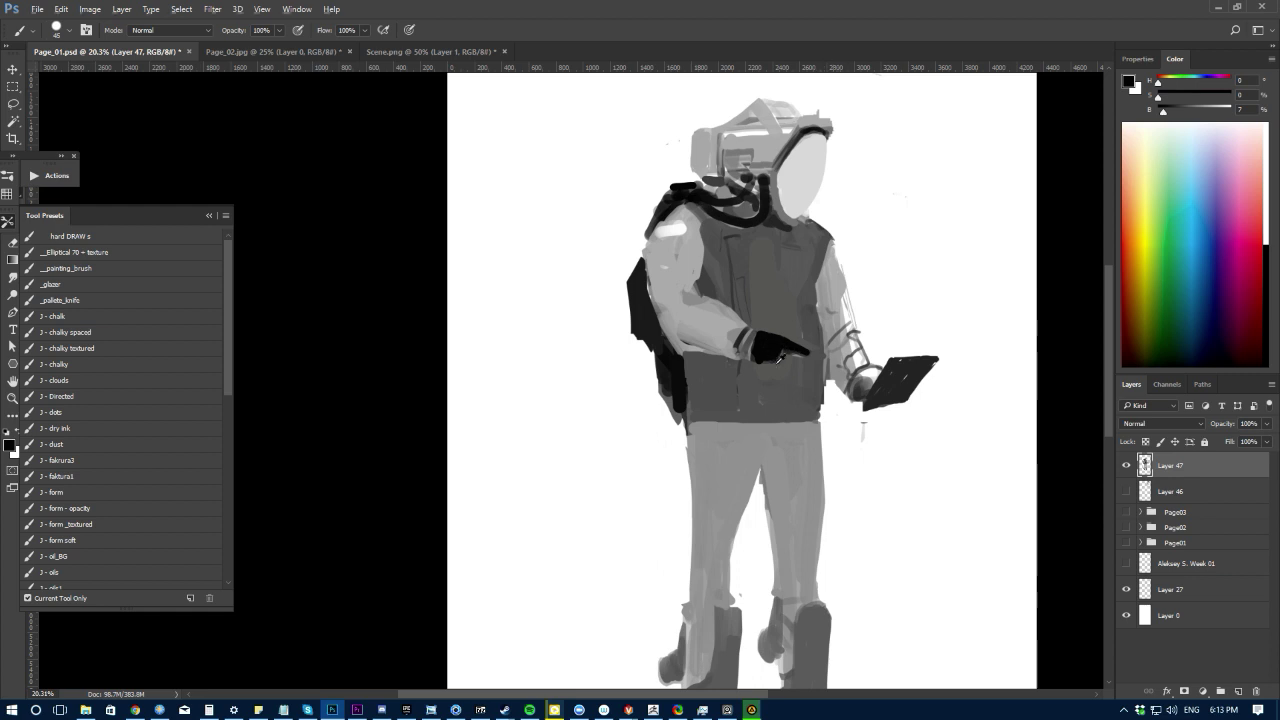
alt+click(778, 361)
alt+click(757, 348)
alt+click(790, 371)
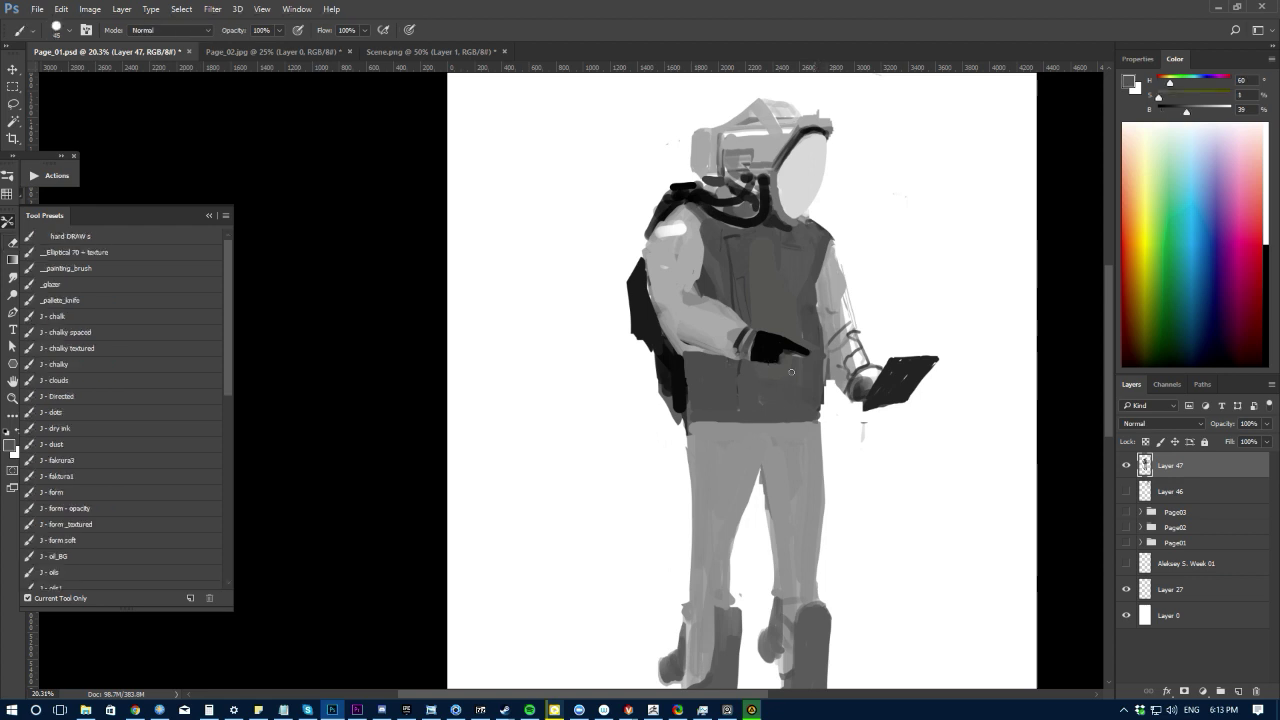
Step: Paint the far hand as a near-black glove gripping the tablet and erase the stray marks below it
alt+click(776, 344)
mouse_move(900, 388)
mouse_down()
mouse_move(881, 407)
mouse_move(901, 393)
mouse_up()
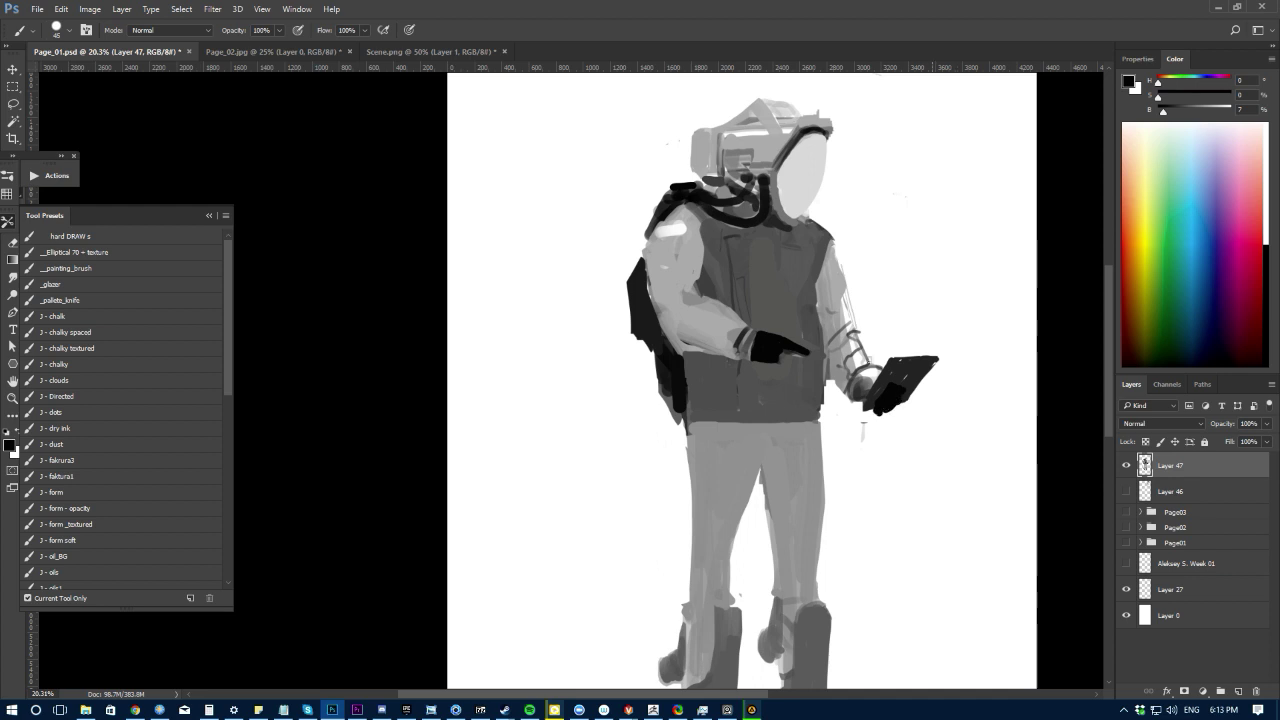
drag(876, 376, 866, 396)
key(e)
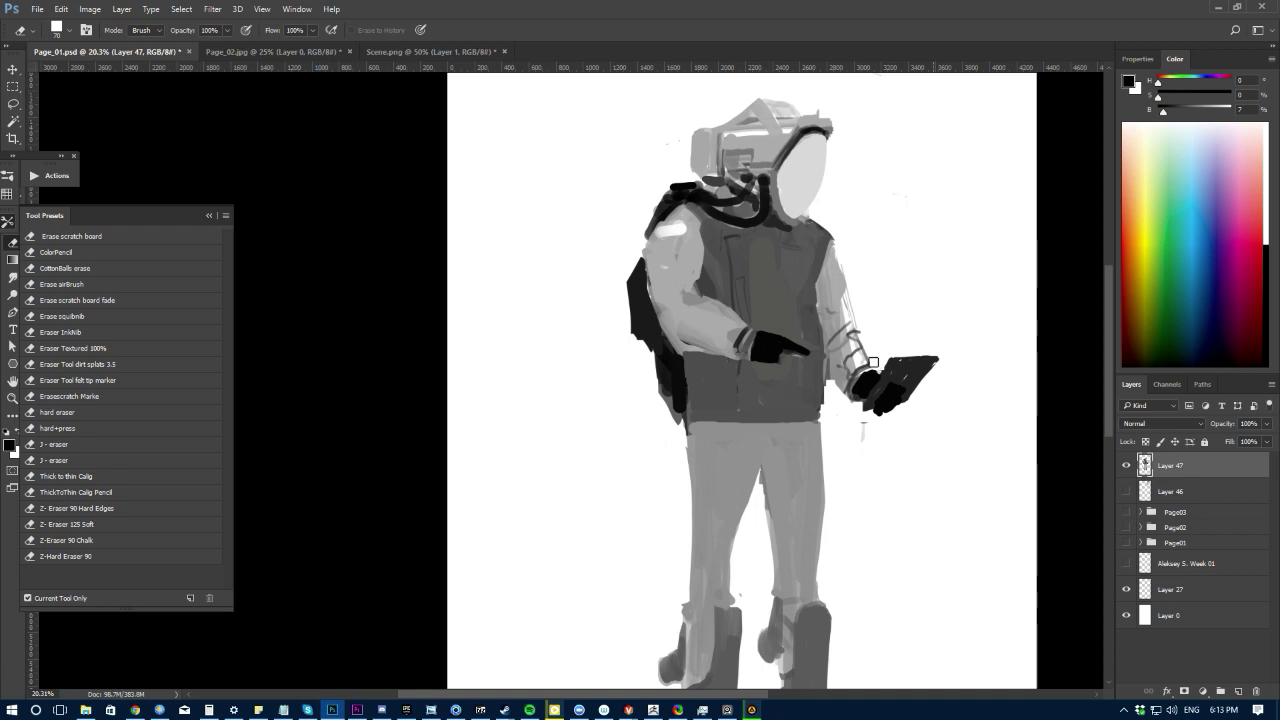
key(b)
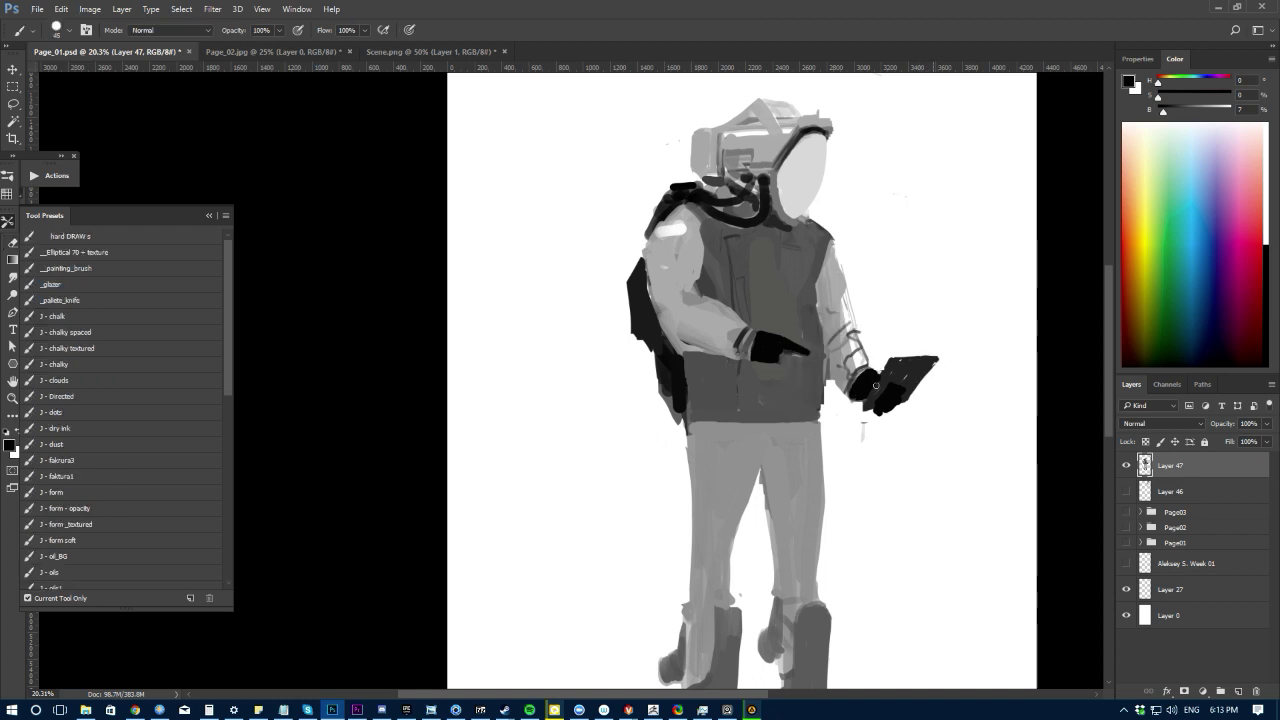
key(e)
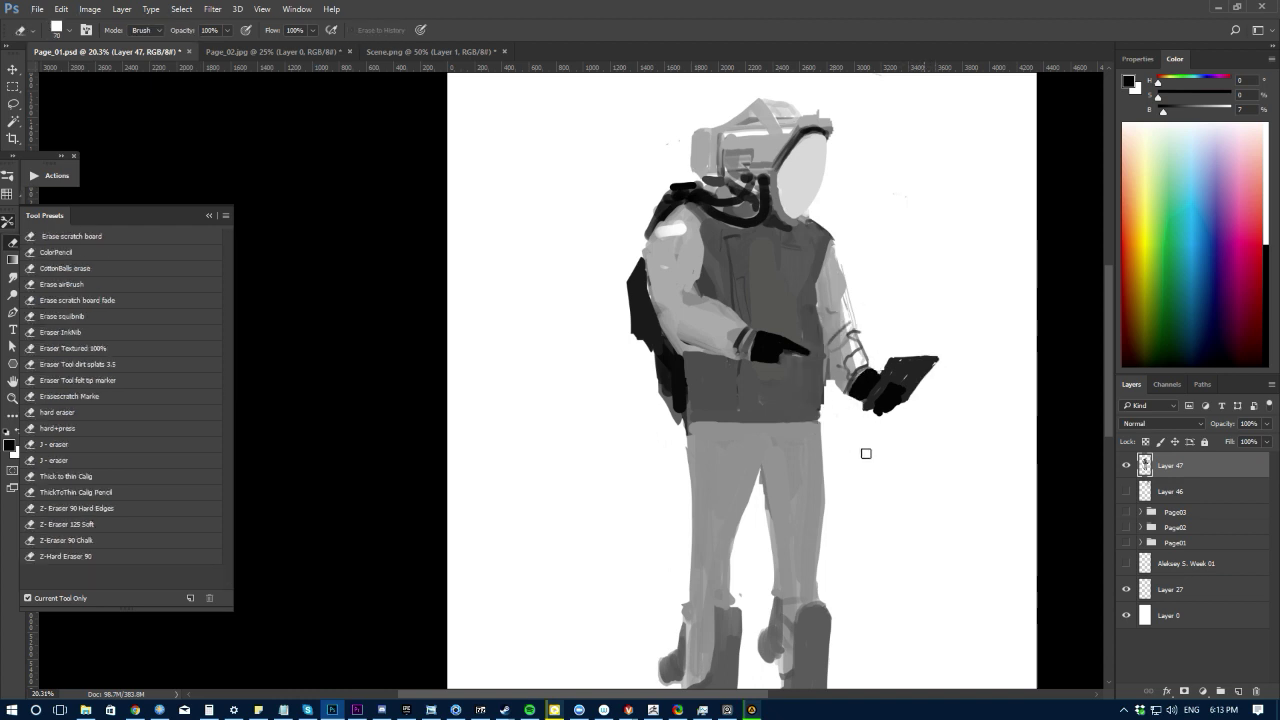
Step: Refine the near glove's fingers and lower edge using sampled vest gray and near-black
key(ctrl+minus)
key(ctrl+minus)
drag(532, 482, 586, 541)
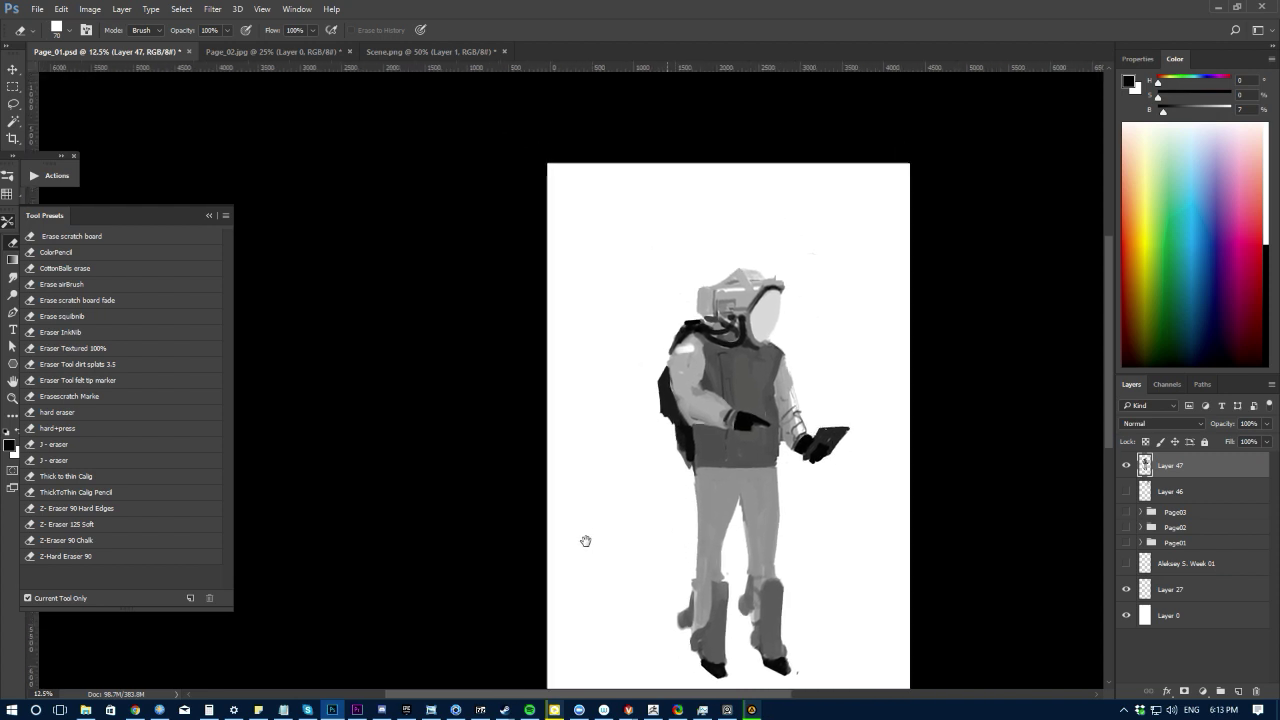
alt+scroll(585, 541, up, 1)
key(b)
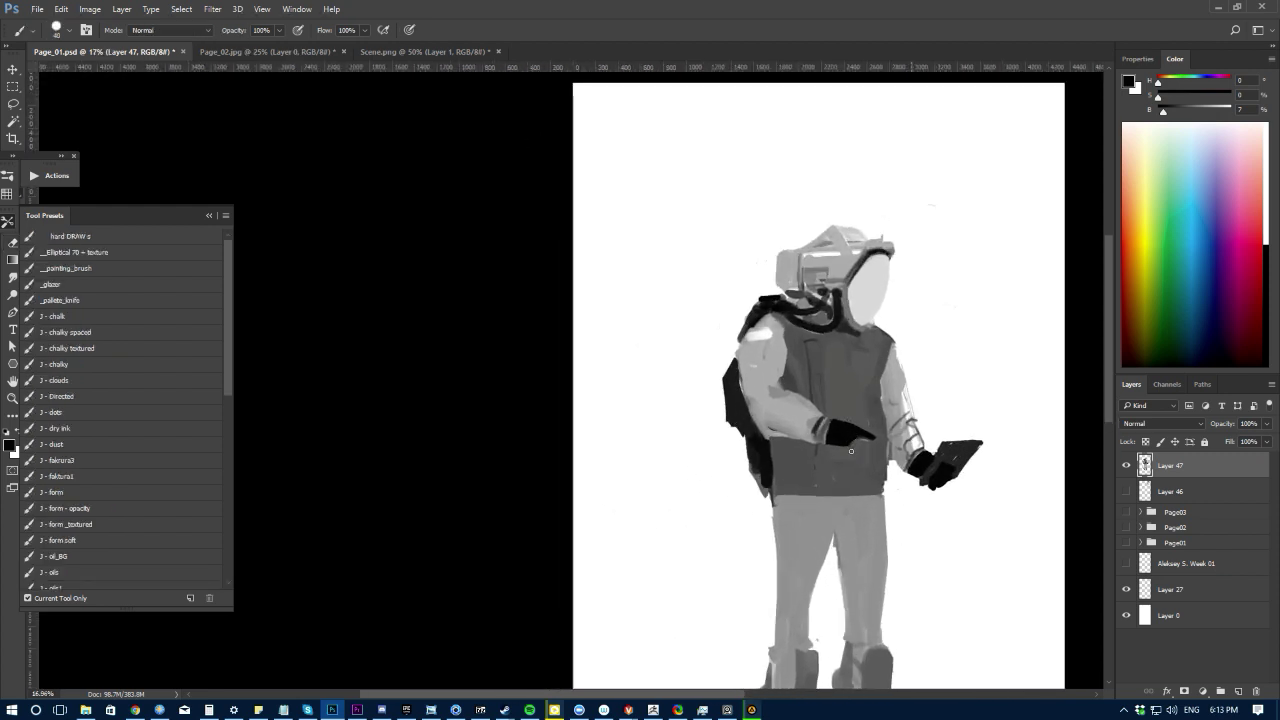
alt+click(850, 449)
alt+click(846, 438)
Step: Paint distinct dark and light bands on the near glove's cuff with sampled tones and a small brush
mouse_move(814, 422)
mouse_down()
mouse_move(821, 411)
mouse_move(823, 438)
mouse_up()
alt+click(826, 435)
alt+click(826, 421)
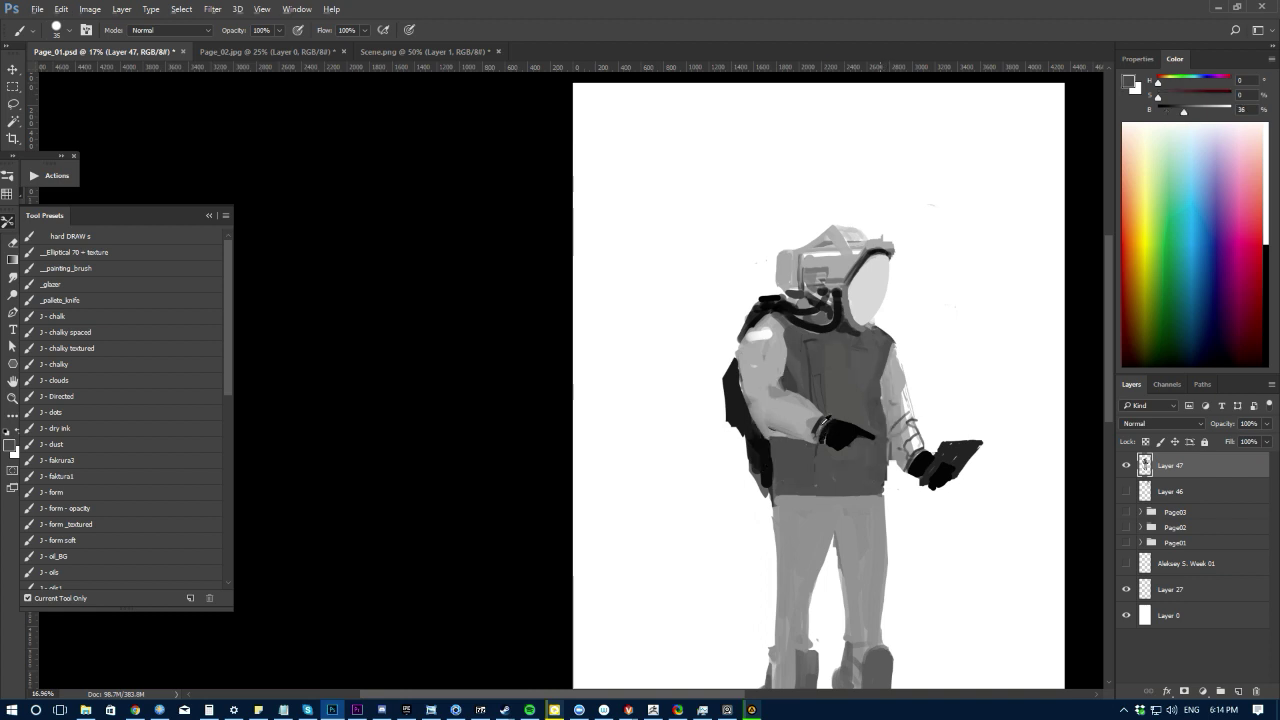
alt+click(826, 423)
alt+click(826, 429)
alt+click(832, 419)
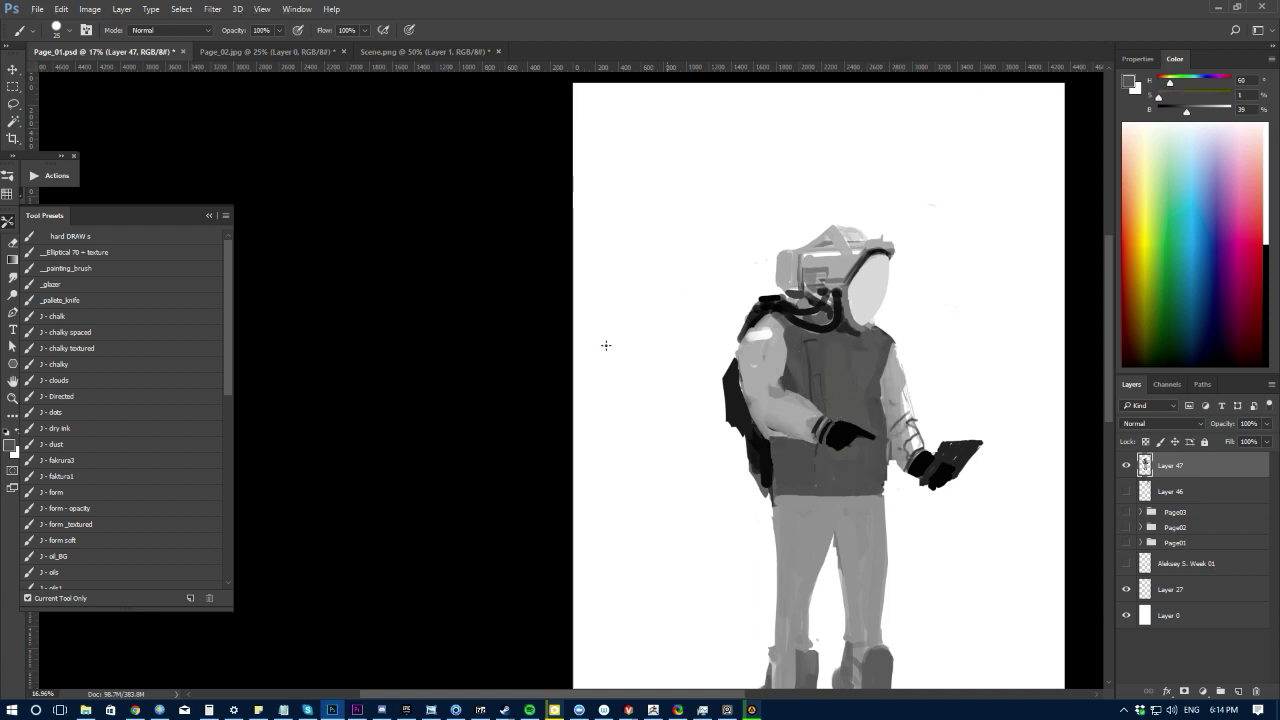
Step: Square off the backpack's lower edge with a sampled dark gray and the eraser
alt+click(751, 476)
drag(757, 478, 762, 488)
key(e)
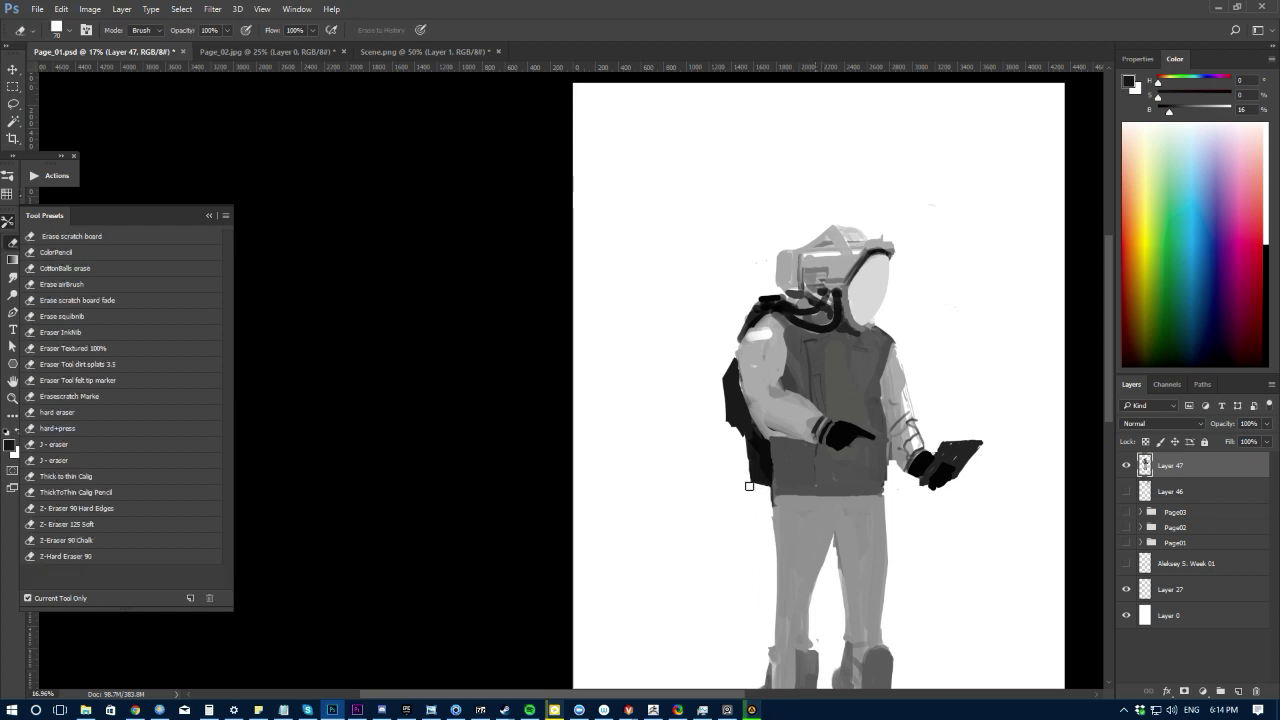
Step: Paint dark backpack straps down both sides of the vest with a tone sampled from the backpack and a size 90 brush
mouse_move(678, 437)
mouse_down()
mouse_move(627, 391)
mouse_move(700, 405)
mouse_up()
key(b)
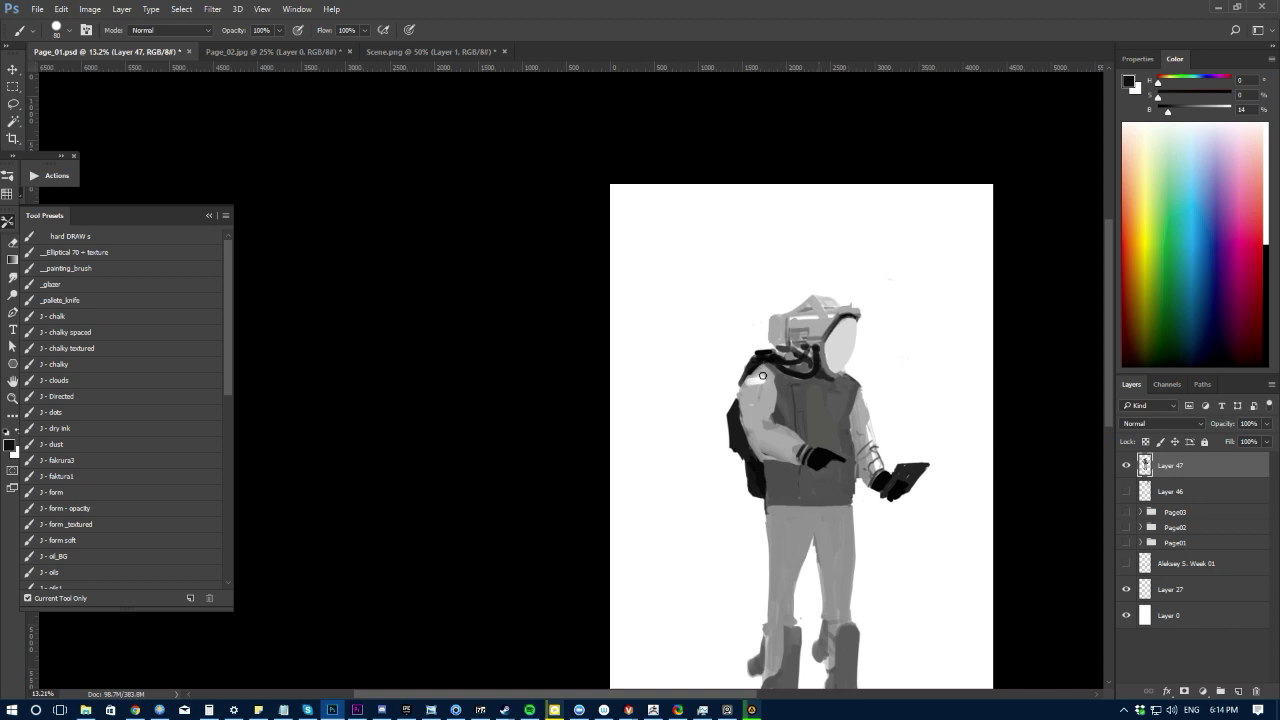
alt+click(739, 422)
mouse_move(781, 374)
mouse_down()
mouse_move(797, 420)
mouse_move(787, 374)
mouse_move(778, 419)
mouse_move(781, 372)
mouse_move(846, 433)
mouse_up()
key(ctrl+z)
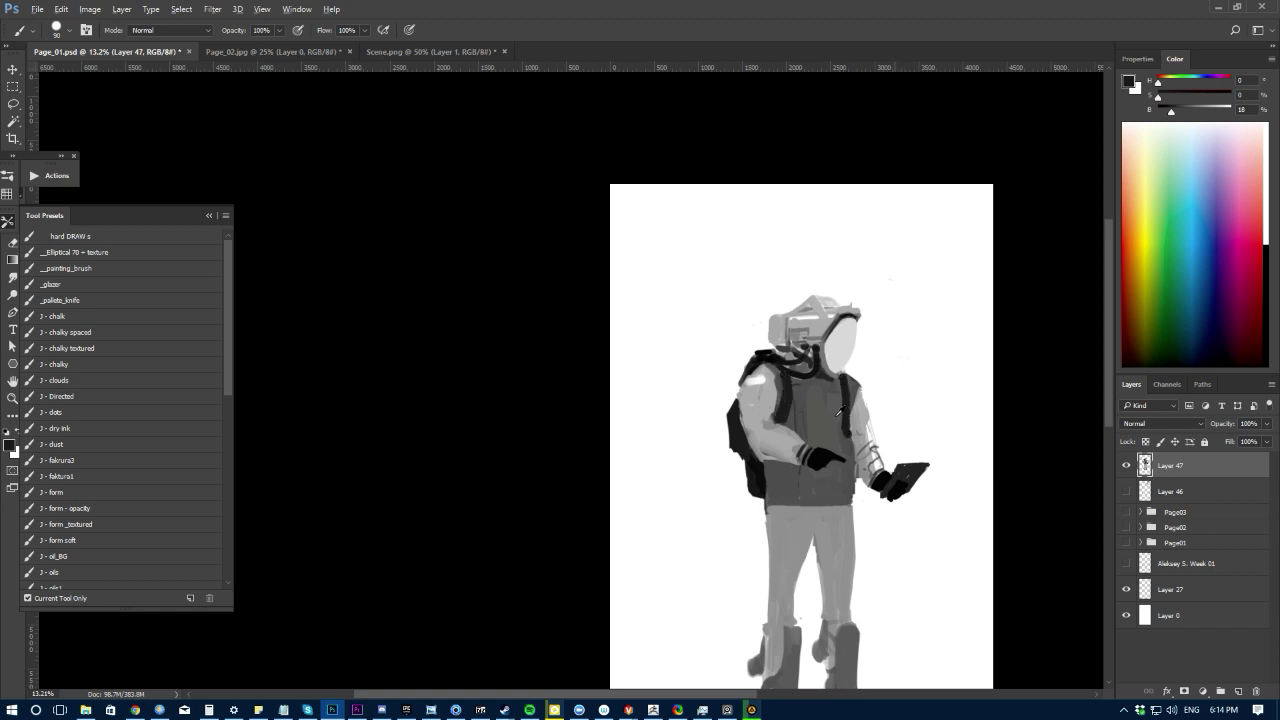
Step: Reshape the far backpack strap and clean up its edges with sampled vest and sleeve grays
alt+click(840, 411)
alt+click(849, 390)
drag(849, 382, 849, 438)
alt+click(838, 415)
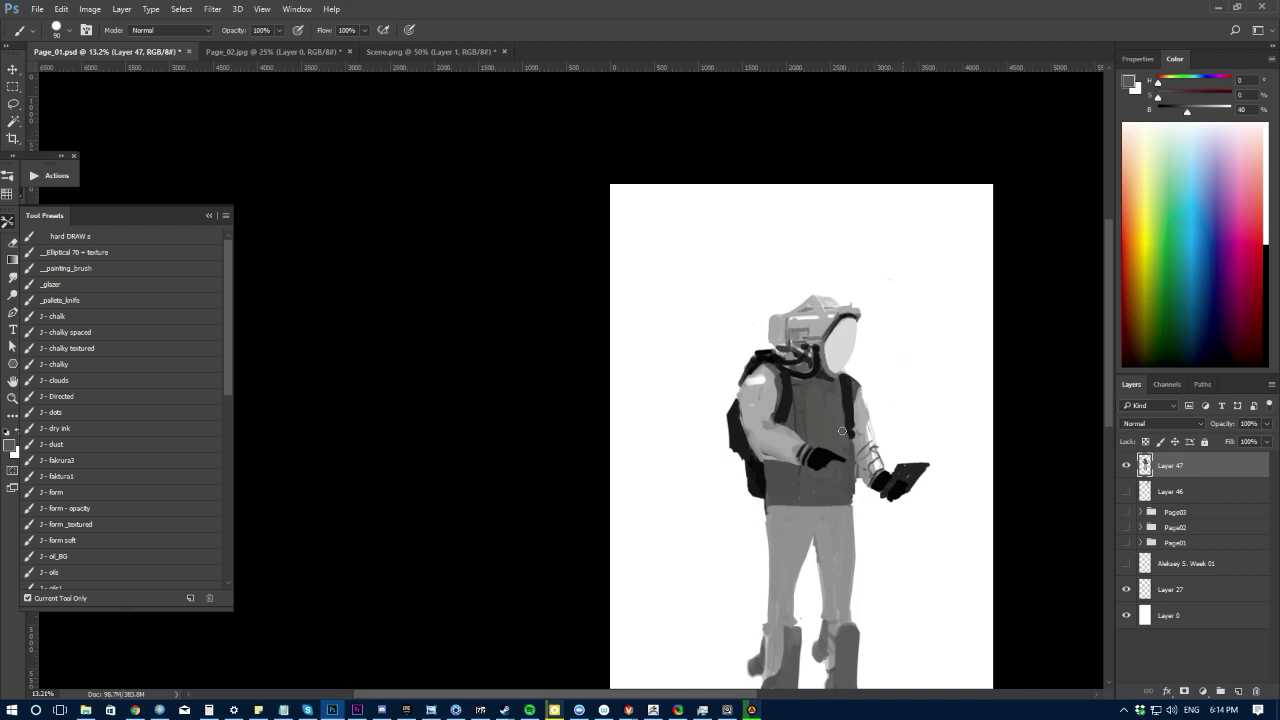
alt+click(855, 425)
alt+click(861, 427)
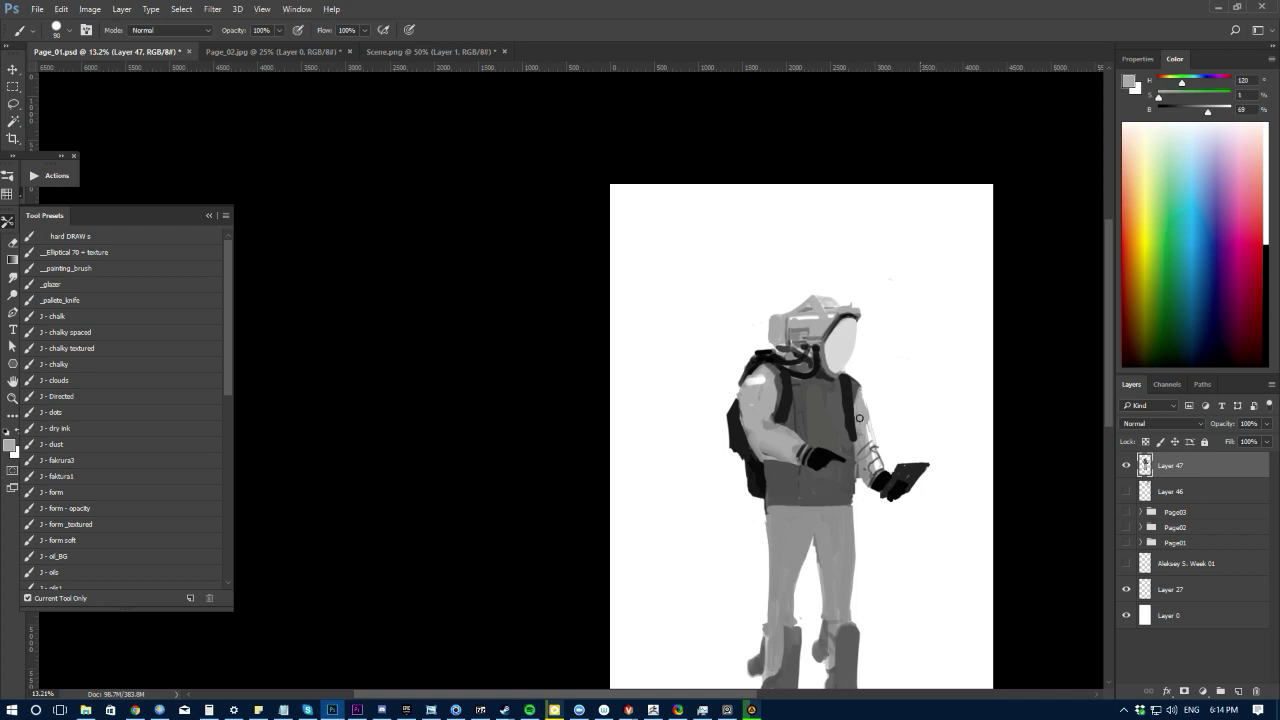
Step: Flip the canvas view horizontally and erase the stray mark beside the boot toe
scroll(552, 440, down, 3)
scroll(510, 431, up, 1)
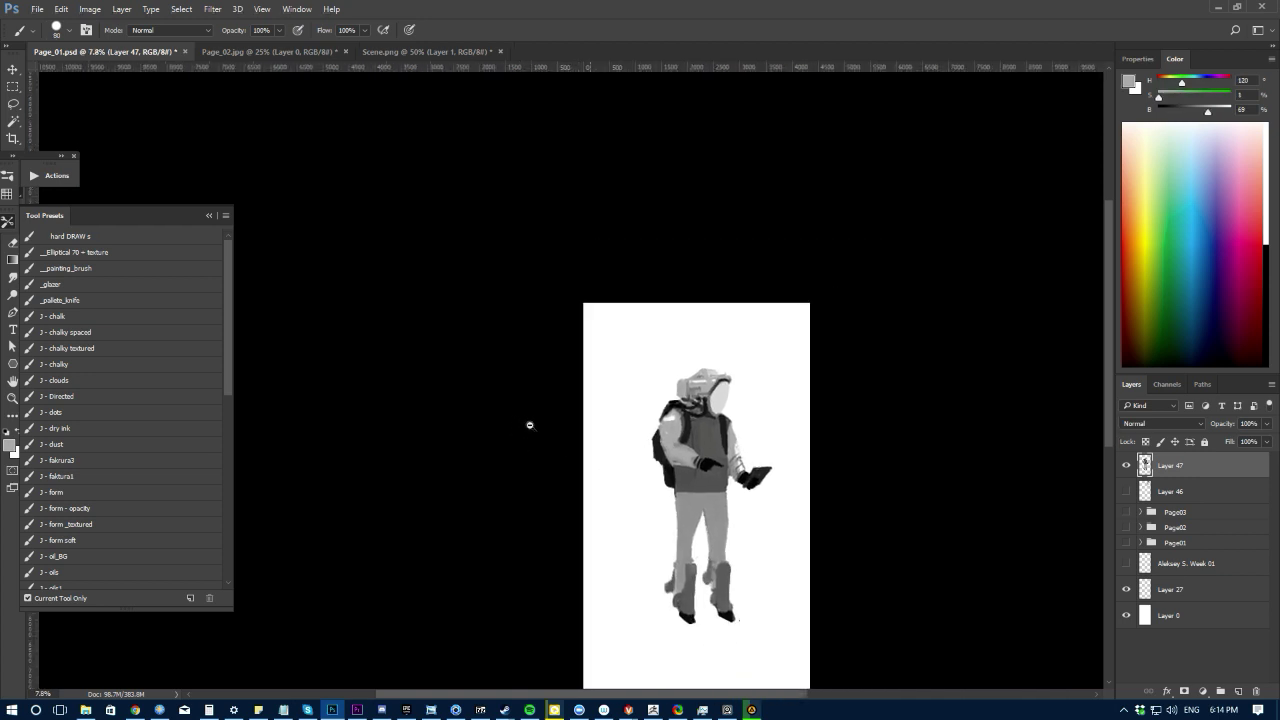
scroll(529, 436, up, 1)
key(h)
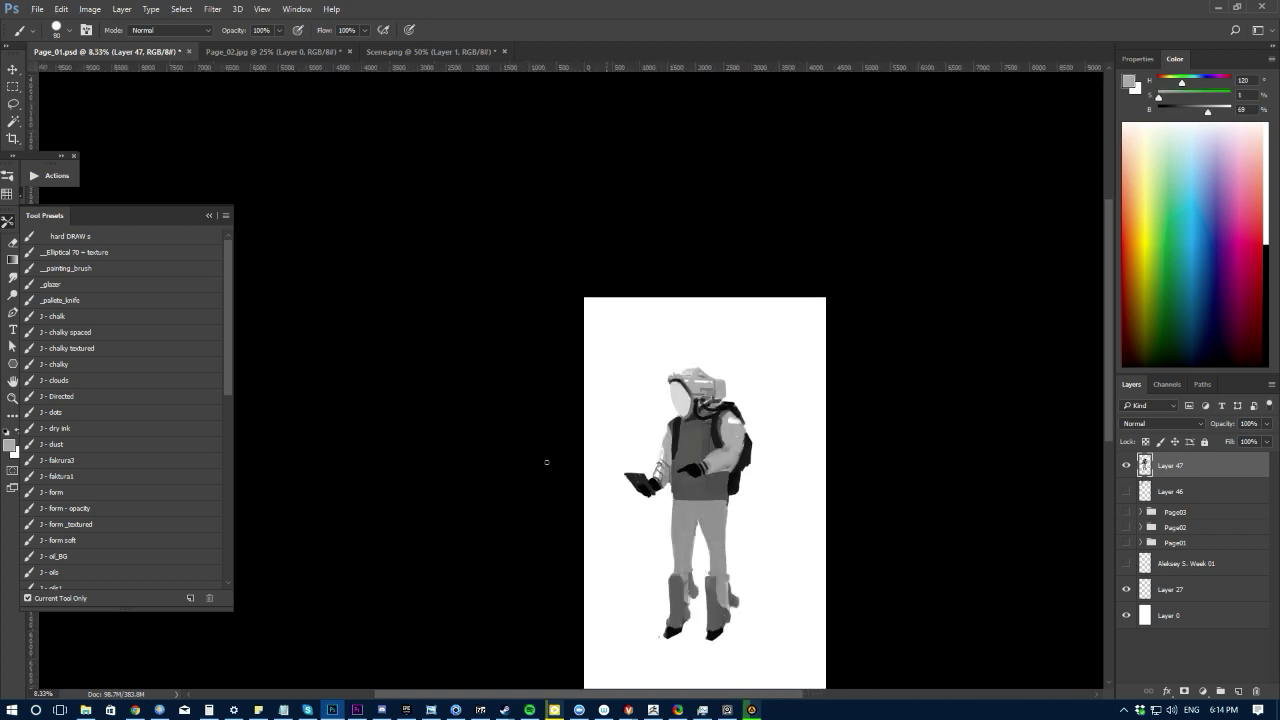
drag(597, 557, 618, 490)
key(e)
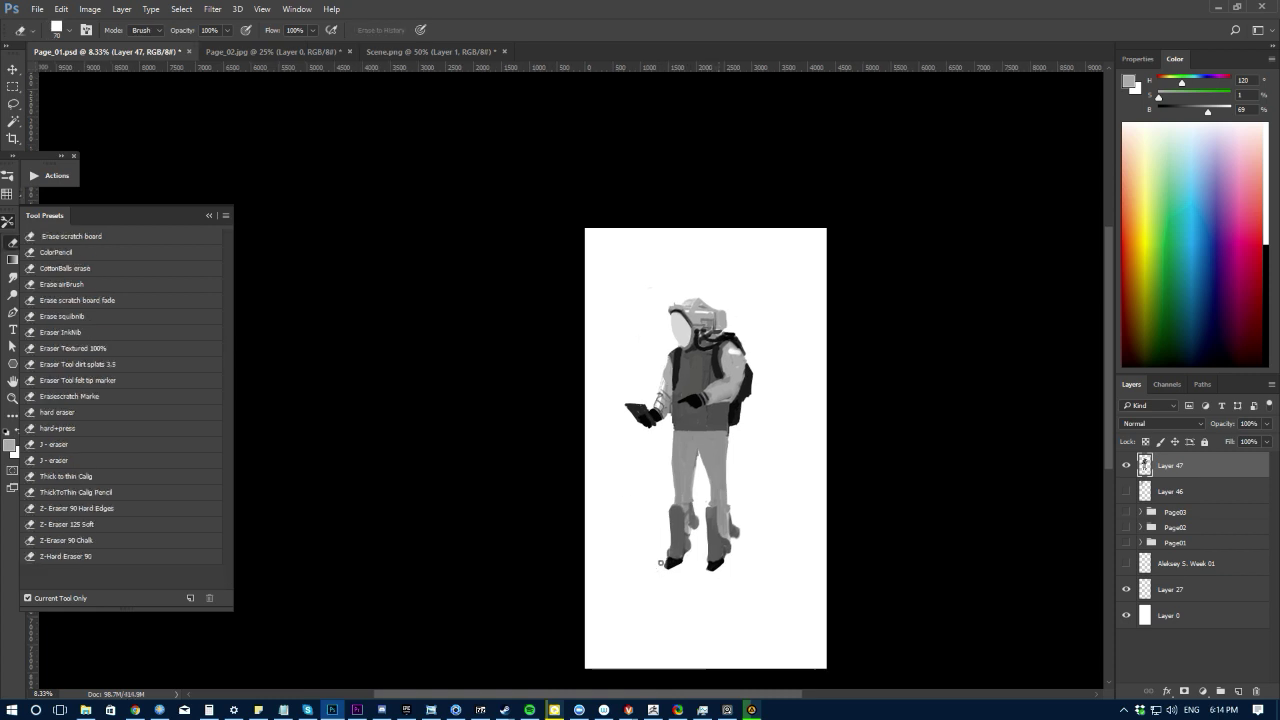
drag(643, 558, 715, 556)
Step: Outline the pods behind both calves with a near-black sampled from the boot toe and a size 20 brush
key(b)
alt+click(726, 577)
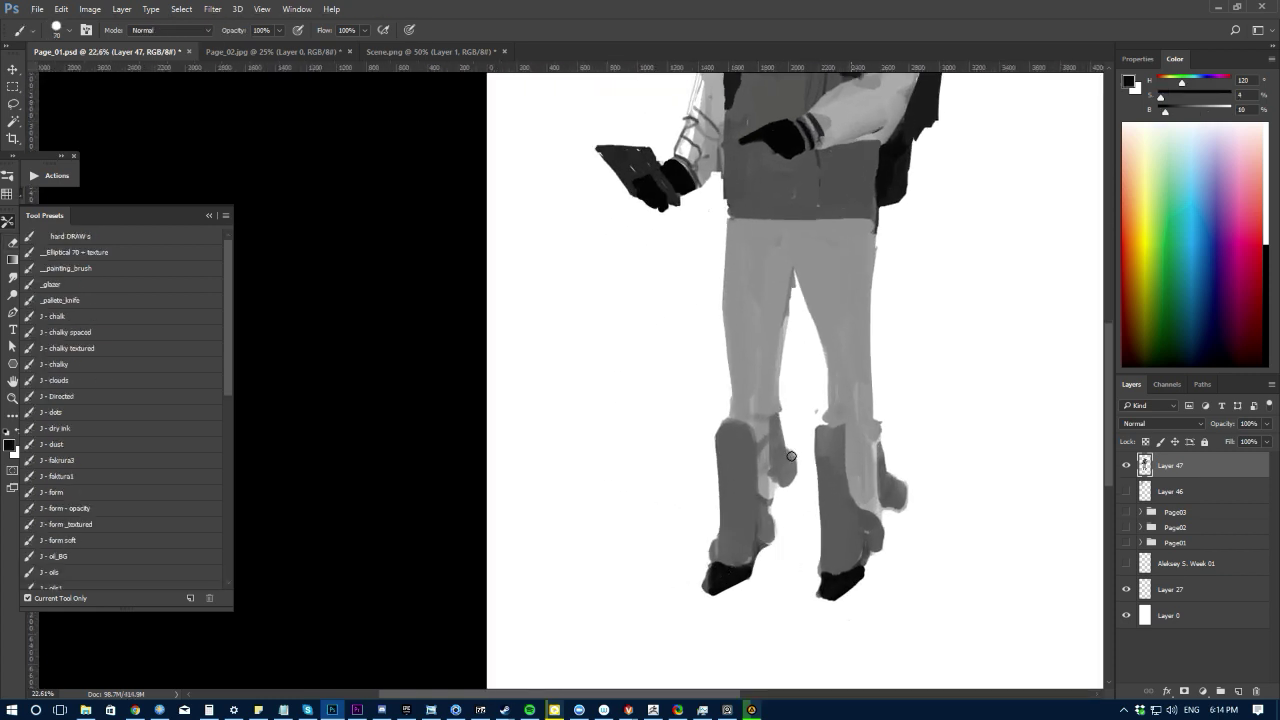
drag(785, 449, 772, 486)
key(ctrl+z)
drag(787, 457, 771, 485)
drag(886, 477, 888, 508)
drag(770, 424, 771, 478)
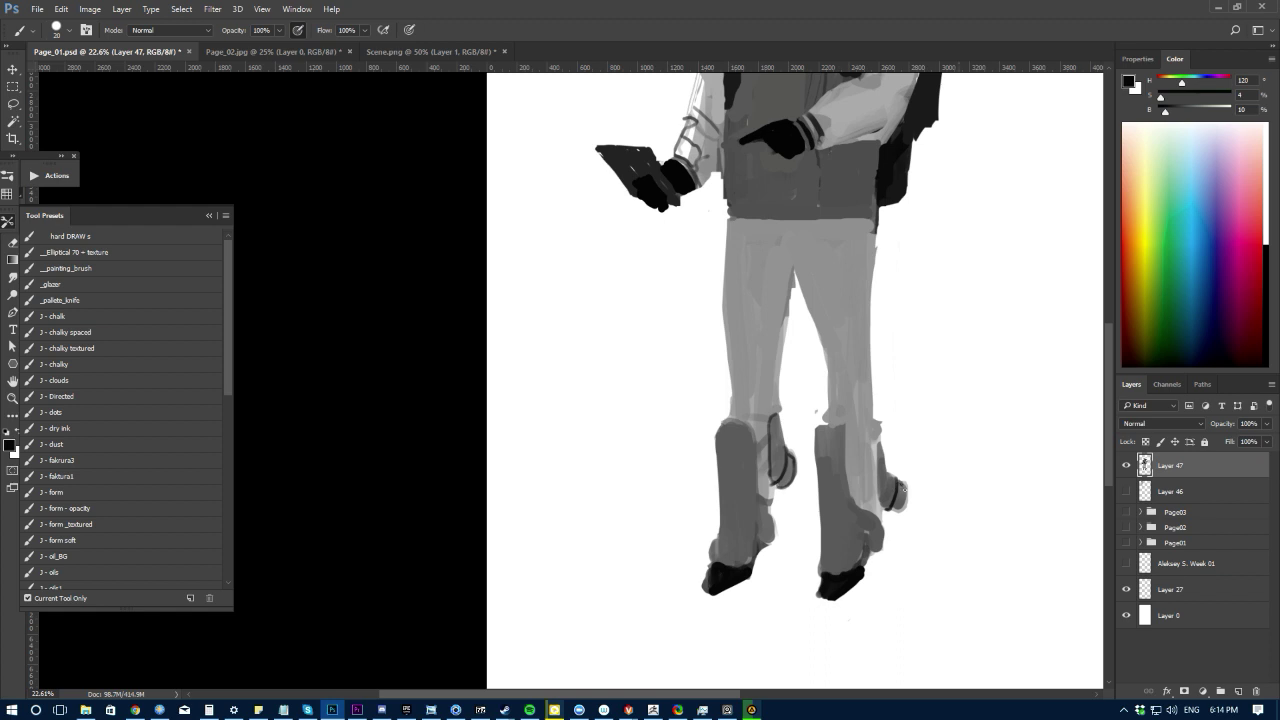
Step: Finish outlining the far leg's calf pod and touch up both pods with sampled grays
drag(903, 487, 897, 510)
drag(886, 450, 886, 484)
right_click(893, 496)
click(771, 459)
alt+click(784, 462)
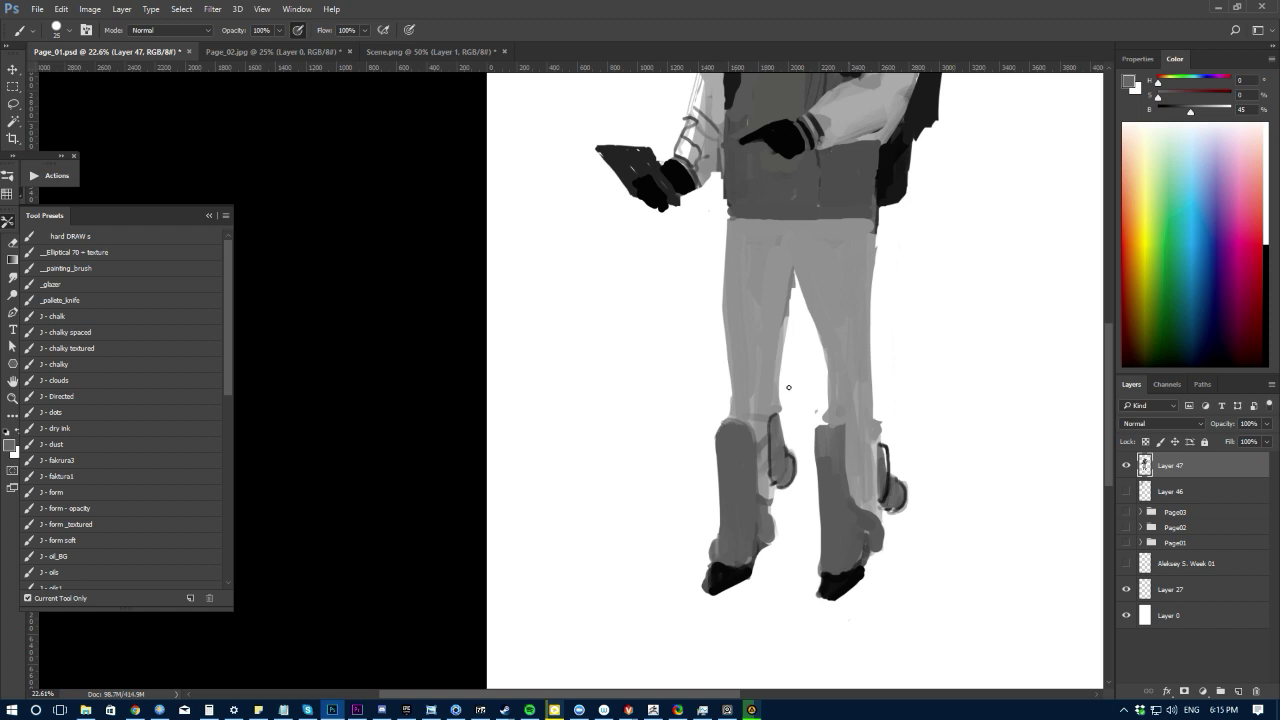
alt+click(884, 480)
alt+click(889, 463)
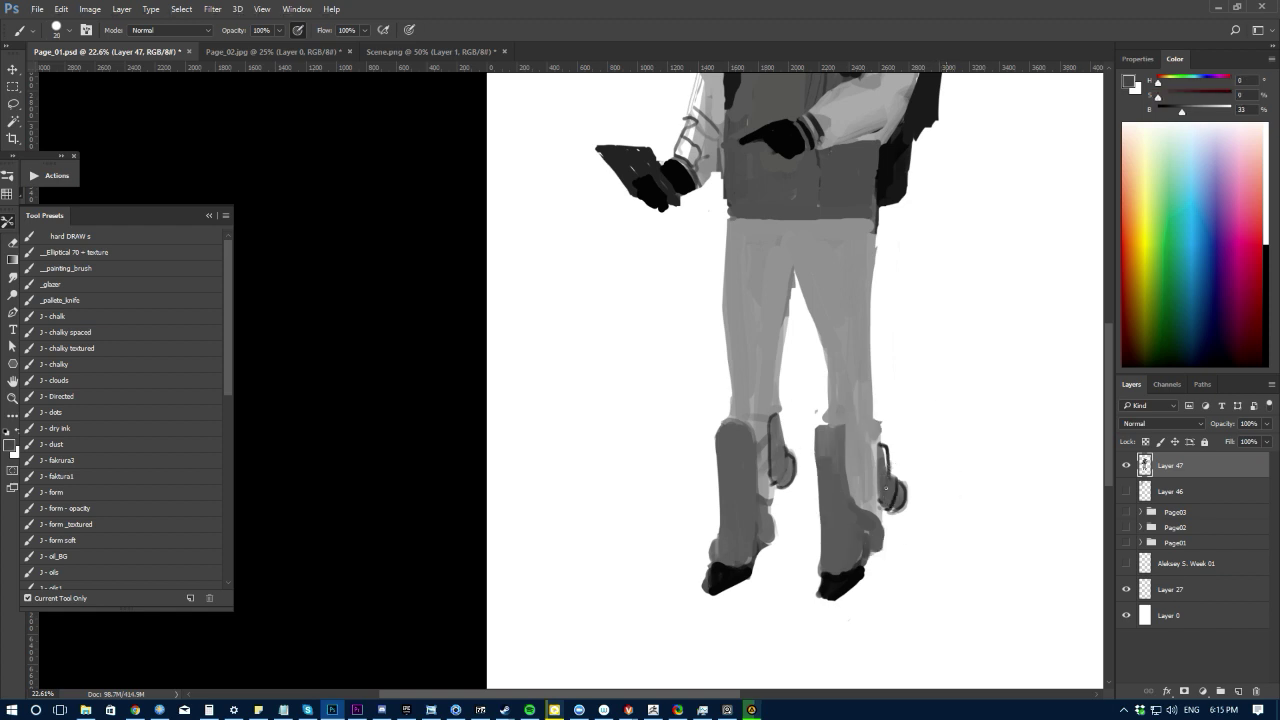
Step: Outline the shin guards and ankle joints in sampled near-black, and add seam lines and a ribbed hem to the vest
alt+click(852, 577)
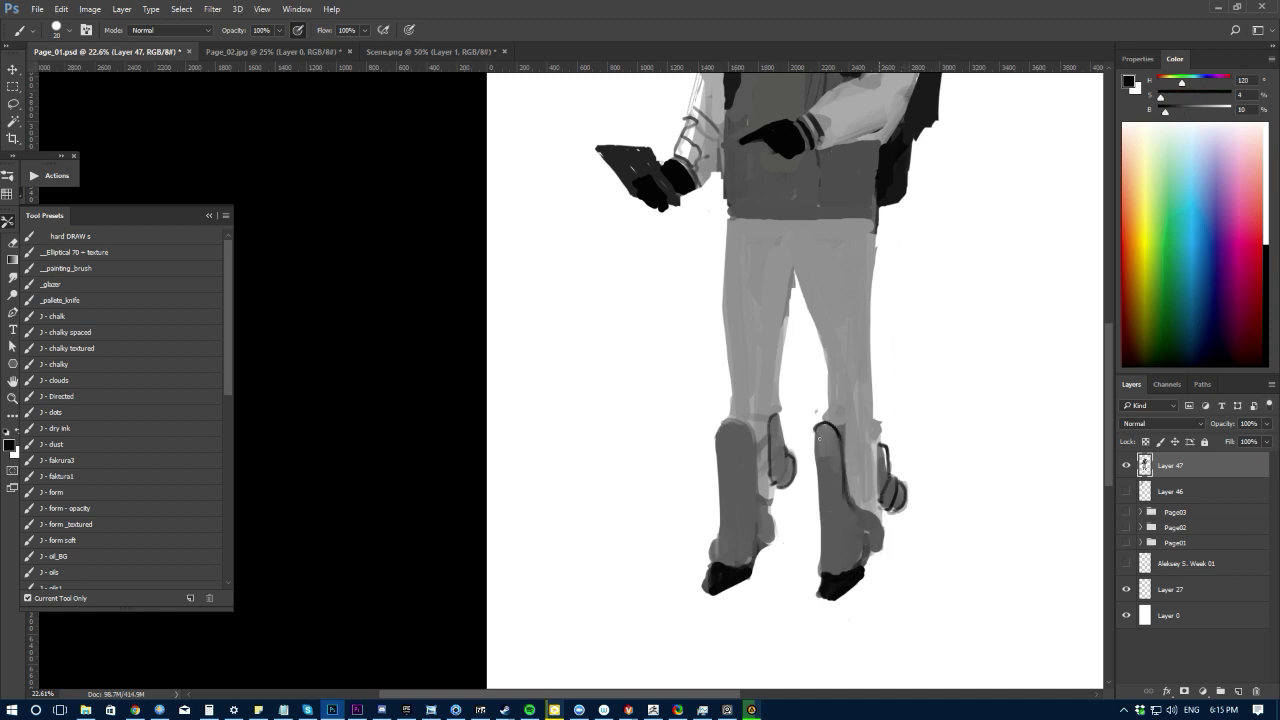
drag(819, 437, 824, 529)
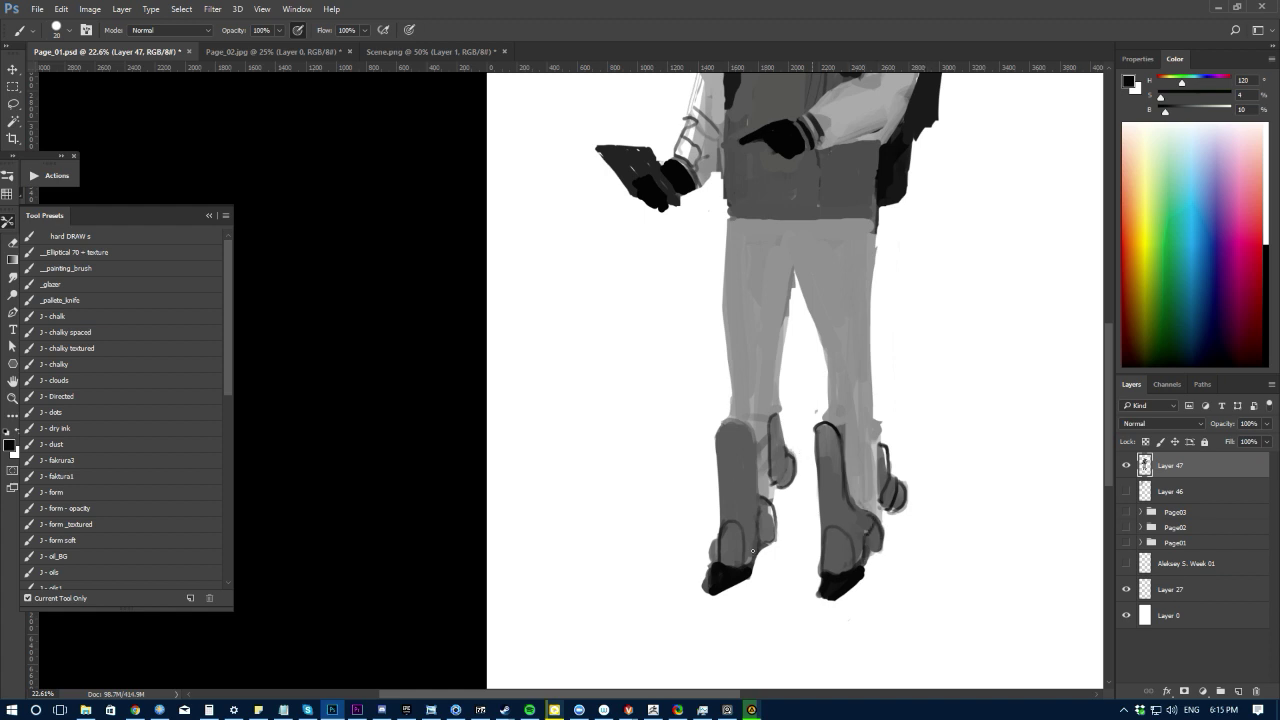
drag(629, 457, 760, 509)
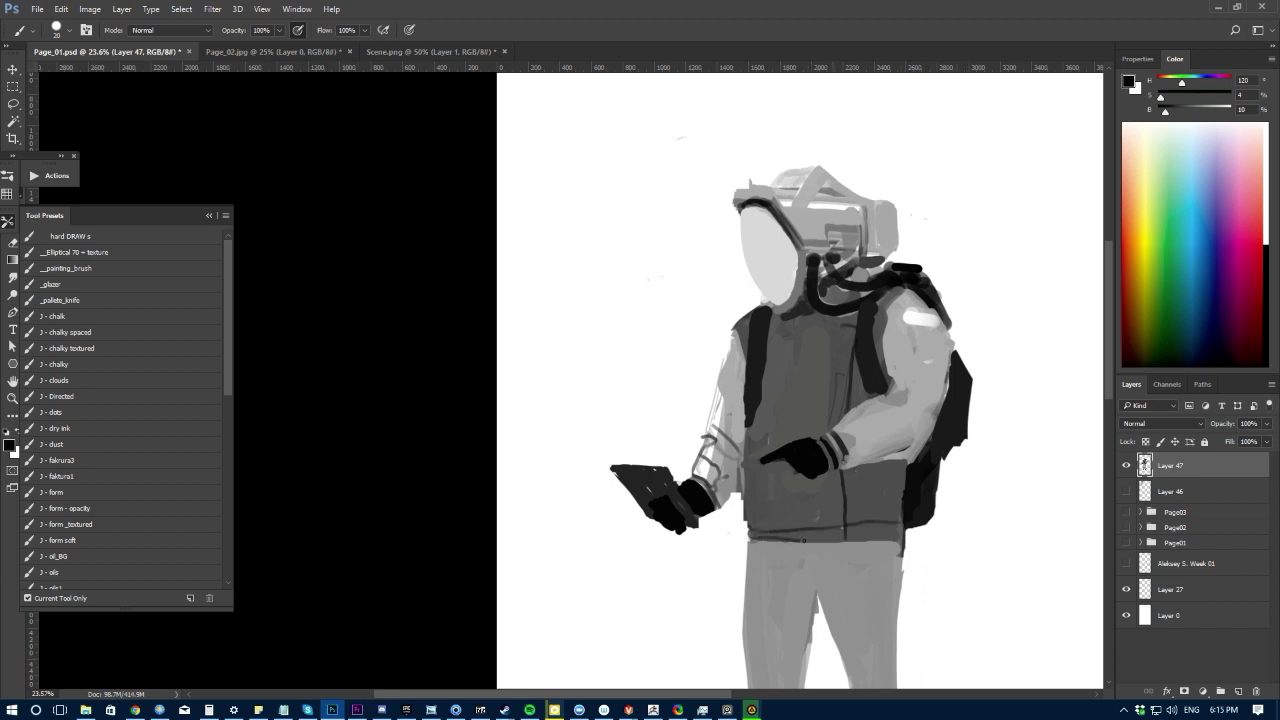
drag(860, 538, 910, 539)
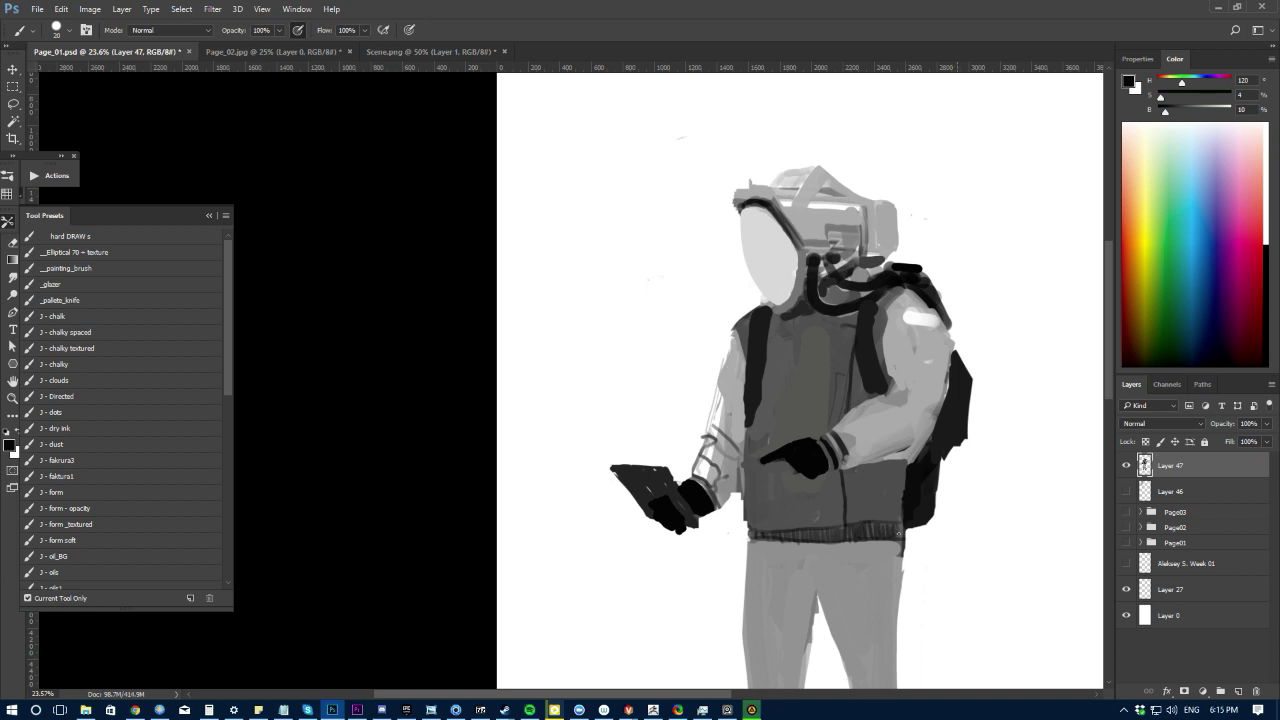
Step: Scale the whole figure down to roughly two thirds of its size and place it near the page's upper edge
drag(562, 363, 491, 360)
key(ctrl+t)
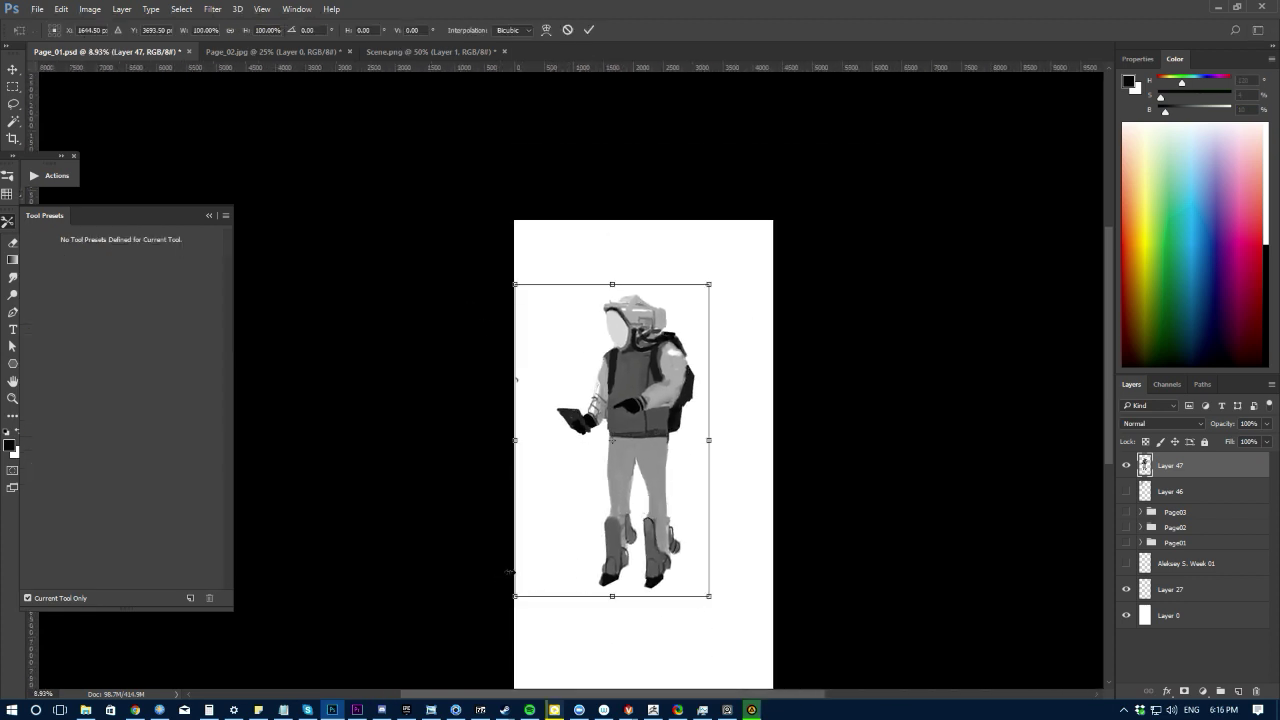
drag(509, 571, 613, 460)
drag(705, 394, 651, 376)
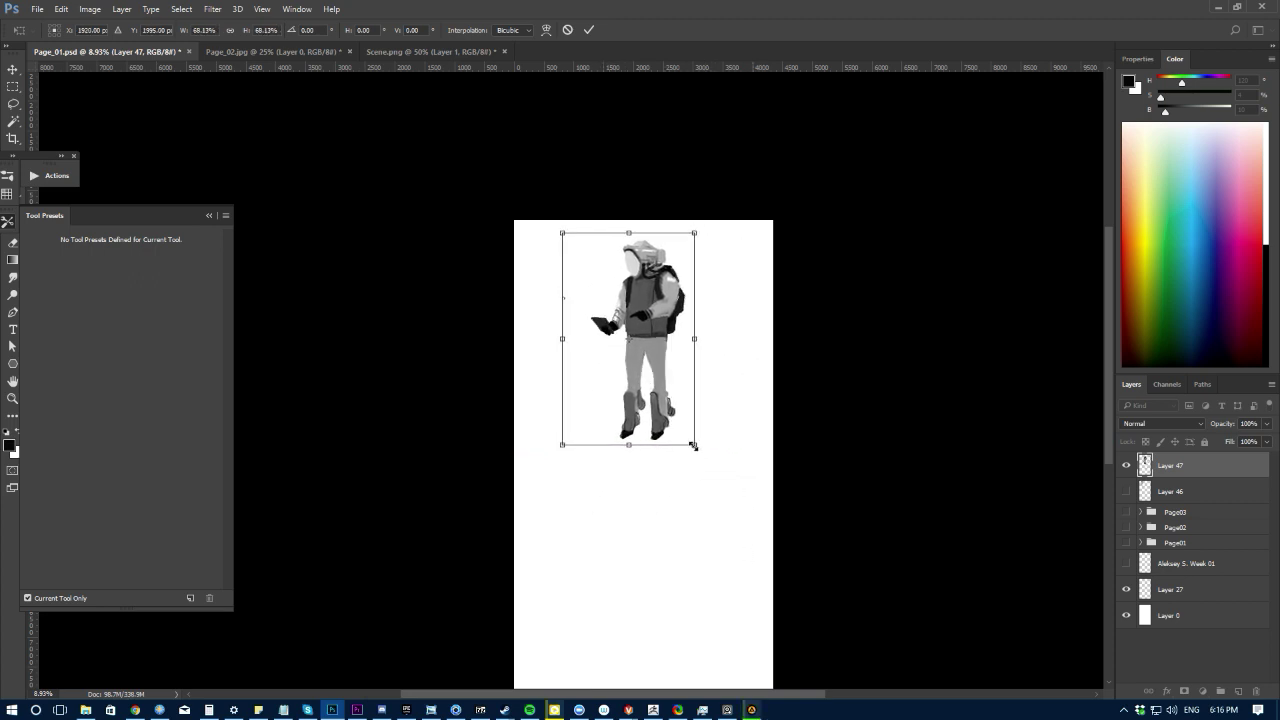
drag(695, 446, 688, 434)
drag(633, 370, 634, 363)
key(Return)
key(Return)
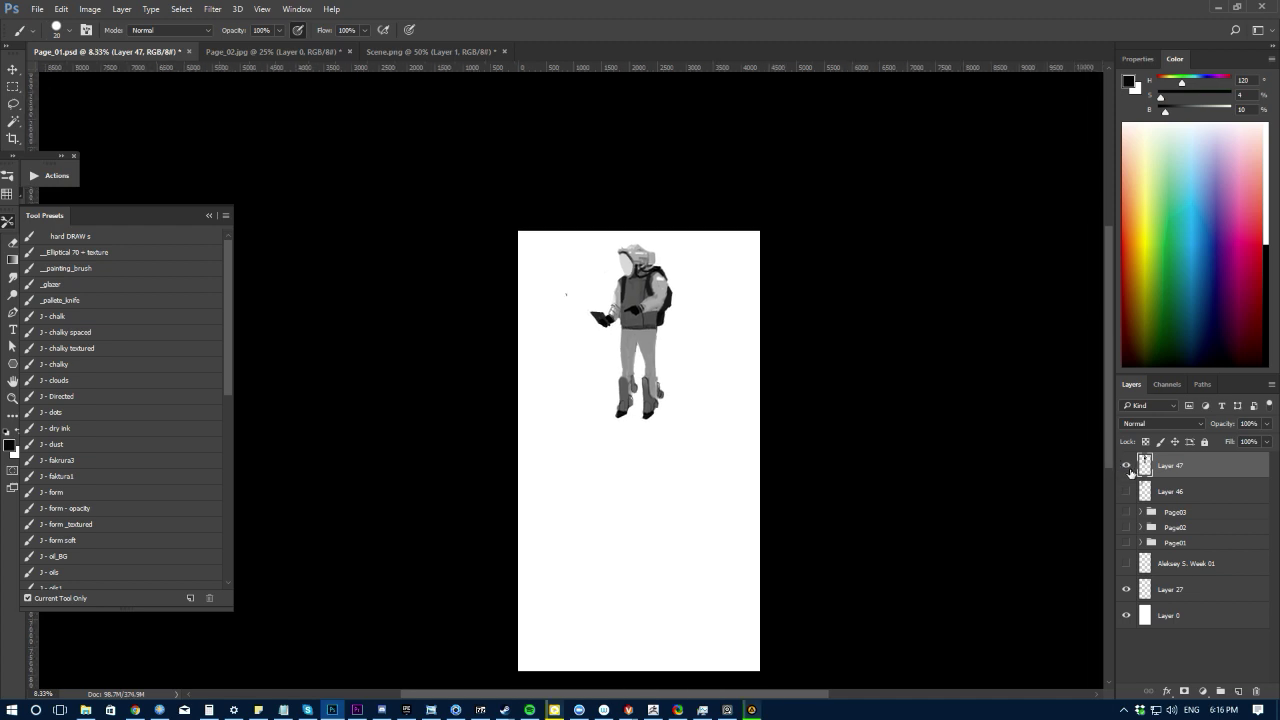
Step: Toggle the visibility of Layer 47 and Layer 46 to compare the figure with the robot
click(1127, 466)
click(1127, 466)
click(1128, 491)
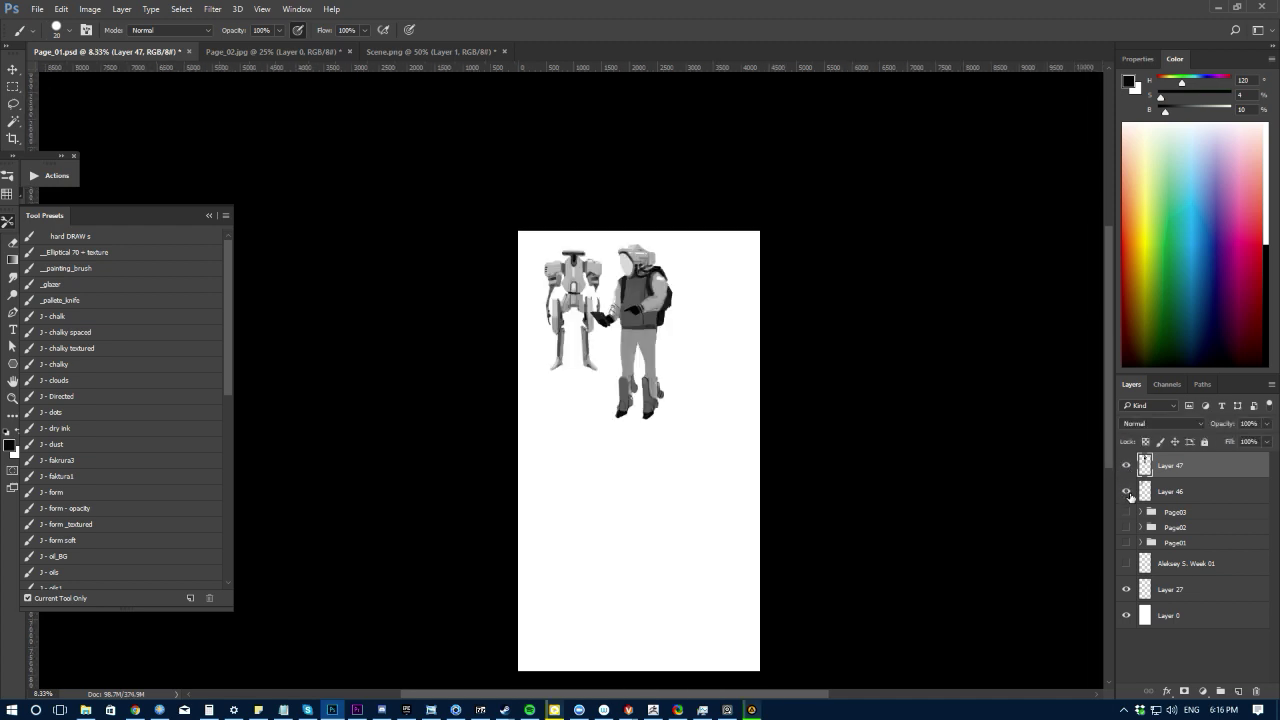
click(1128, 491)
Step: Touch up the tablet arm's sleeve with a sampled light gray and erase the stray mark beside the figure
drag(561, 351, 632, 414)
alt+click(768, 218)
key(])
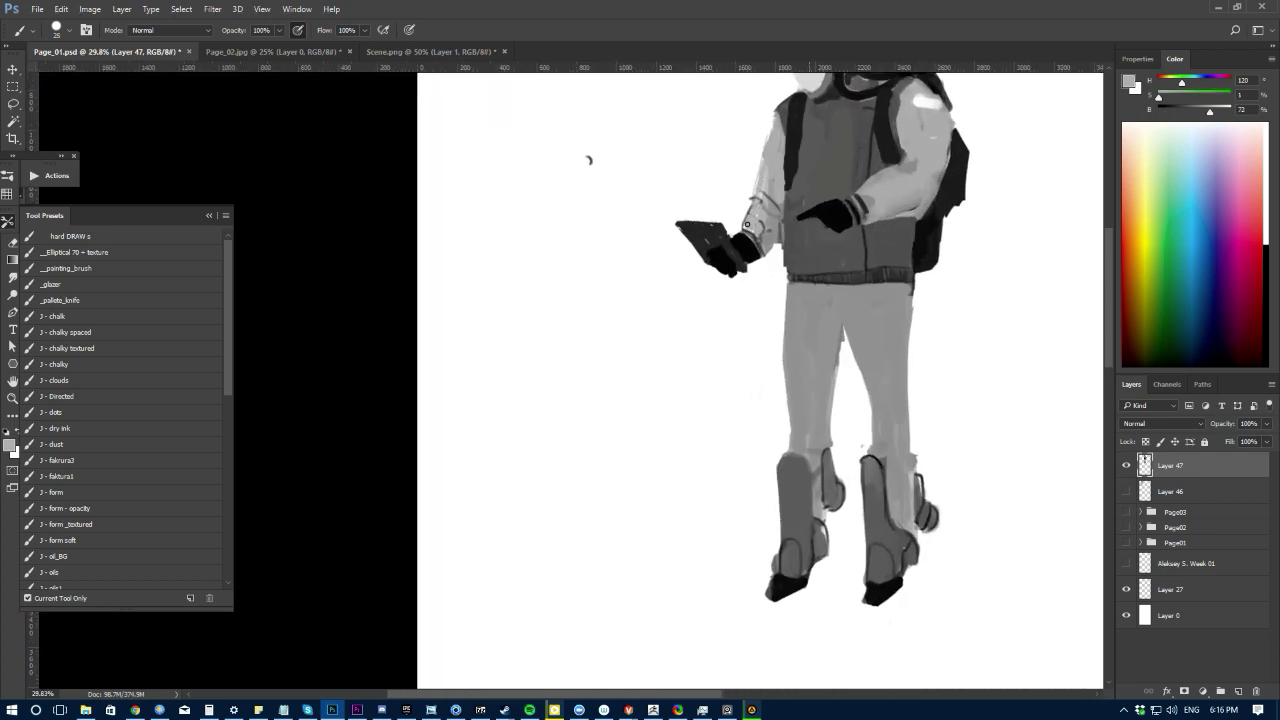
key(l)
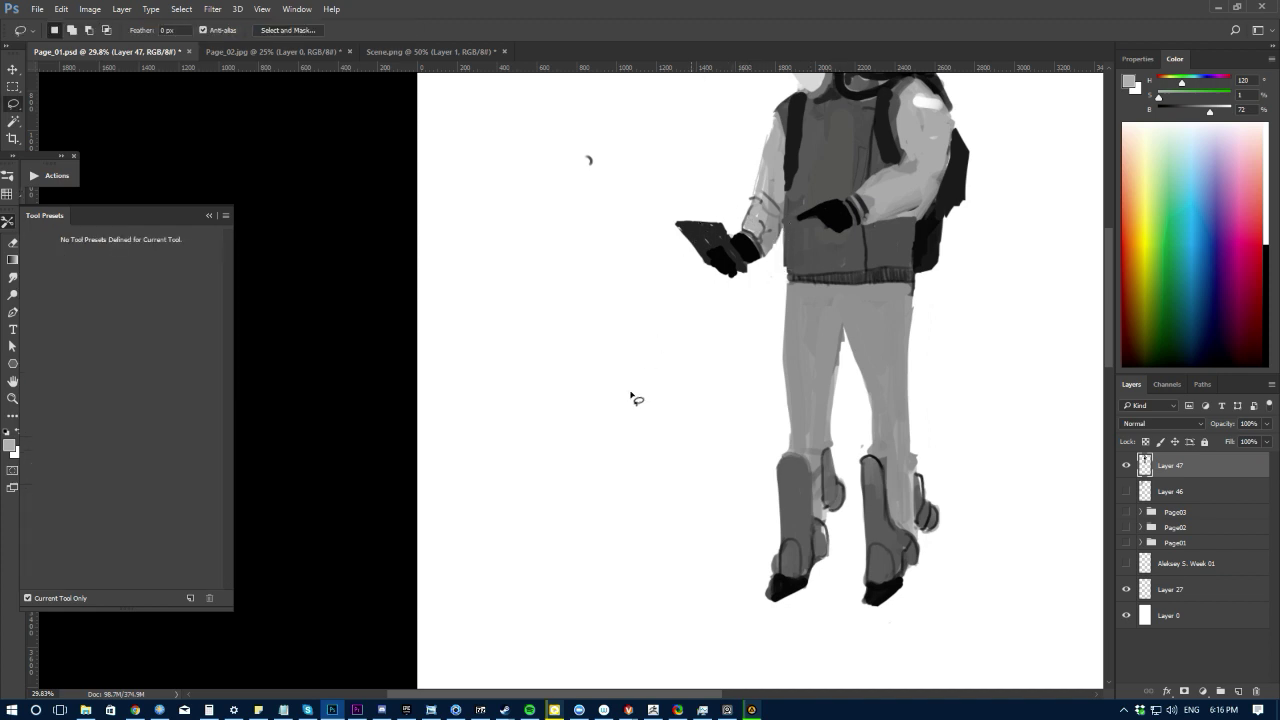
key(ctrl+minus)
key(ctrl+minus)
key(e)
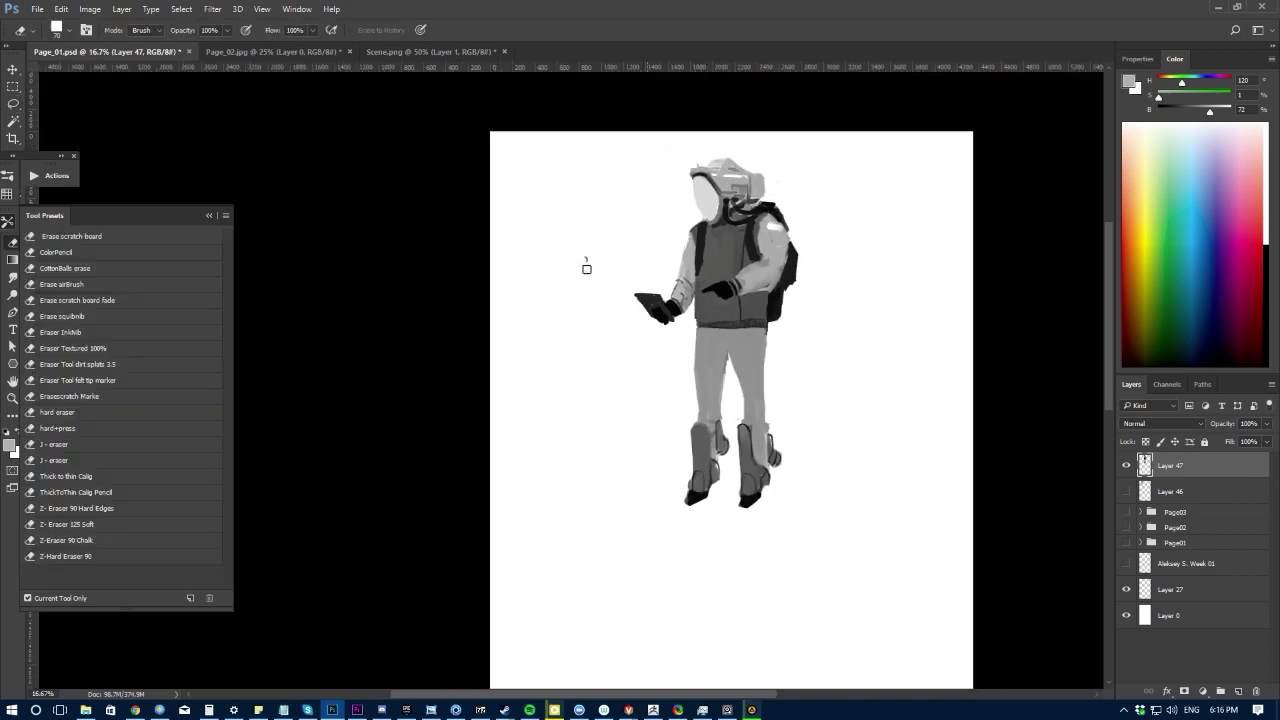
Step: Hide Layer 47, create a new layer above it and reset the brush color to default black
click(1126, 465)
click(1238, 690)
key(b)
drag(626, 475, 641, 438)
key(d)
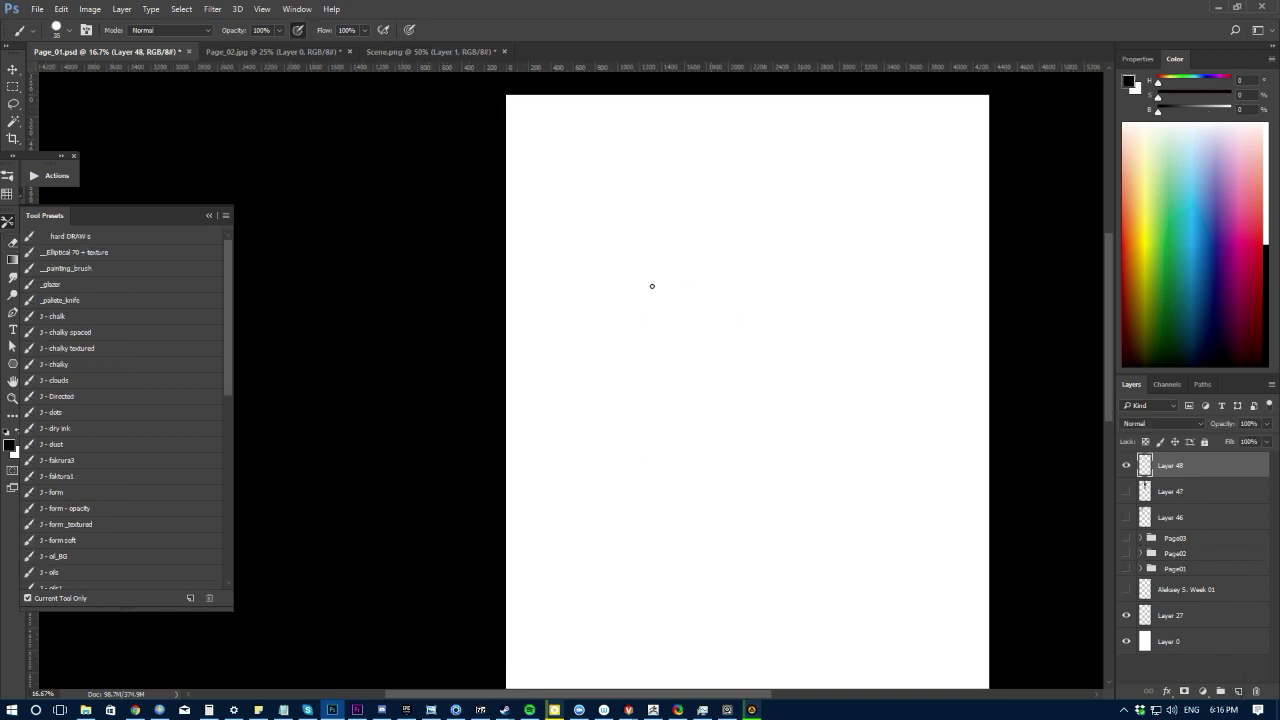
Step: Sketch a rounded robot body with an oval eye, a collar shape beneath it and long straight leg lines
drag(824, 296, 785, 299)
mouse_move(703, 301)
mouse_down()
mouse_move(774, 289)
mouse_move(709, 347)
mouse_move(770, 271)
mouse_move(714, 324)
mouse_move(739, 355)
mouse_move(781, 322)
mouse_up()
mouse_move(773, 292)
mouse_down()
mouse_move(713, 316)
mouse_move(726, 354)
mouse_move(765, 359)
mouse_move(709, 412)
mouse_move(724, 374)
mouse_move(770, 363)
mouse_move(703, 354)
mouse_move(734, 382)
mouse_move(771, 370)
mouse_move(697, 357)
mouse_move(778, 378)
mouse_up()
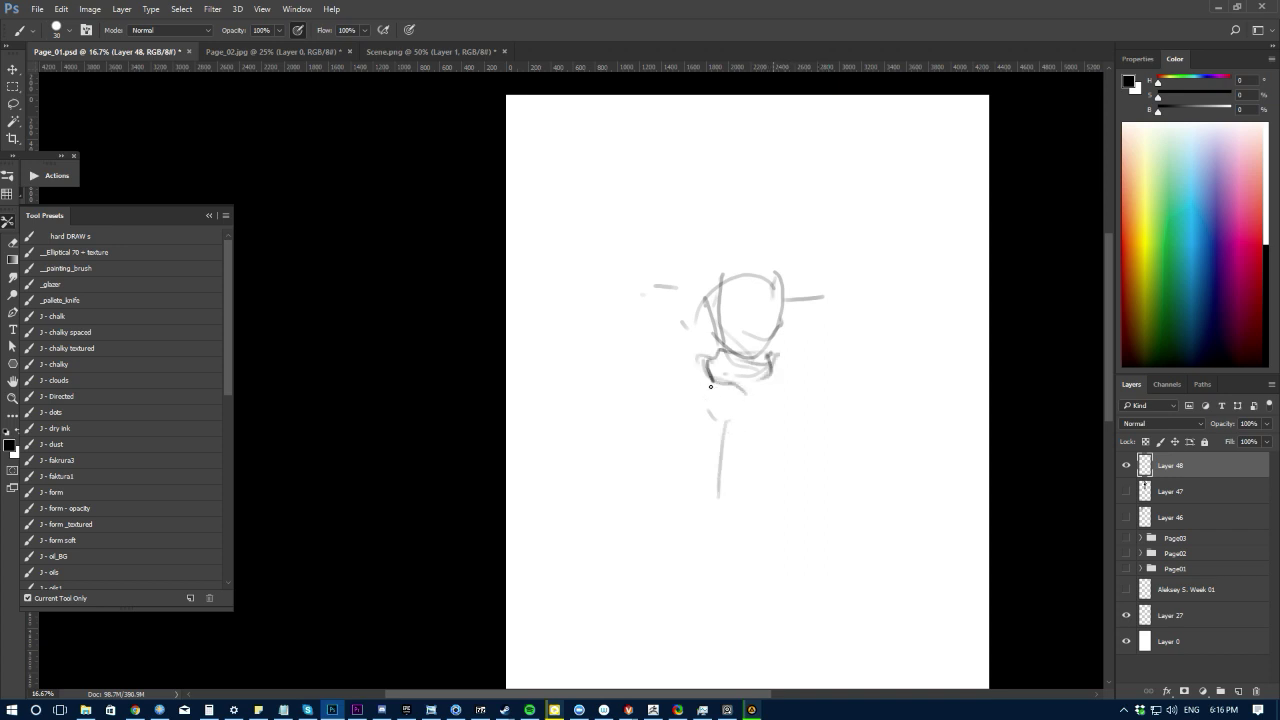
drag(736, 327, 781, 314)
drag(776, 412, 769, 525)
drag(719, 482, 700, 606)
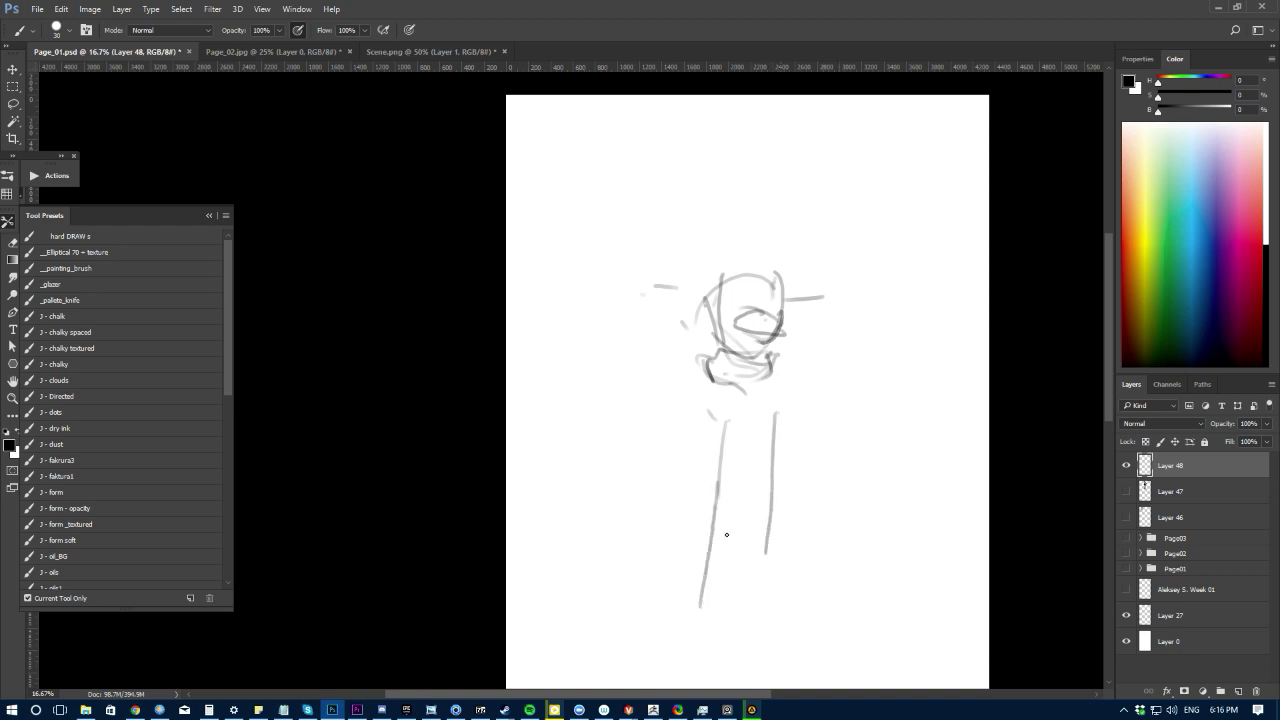
drag(756, 425, 763, 584)
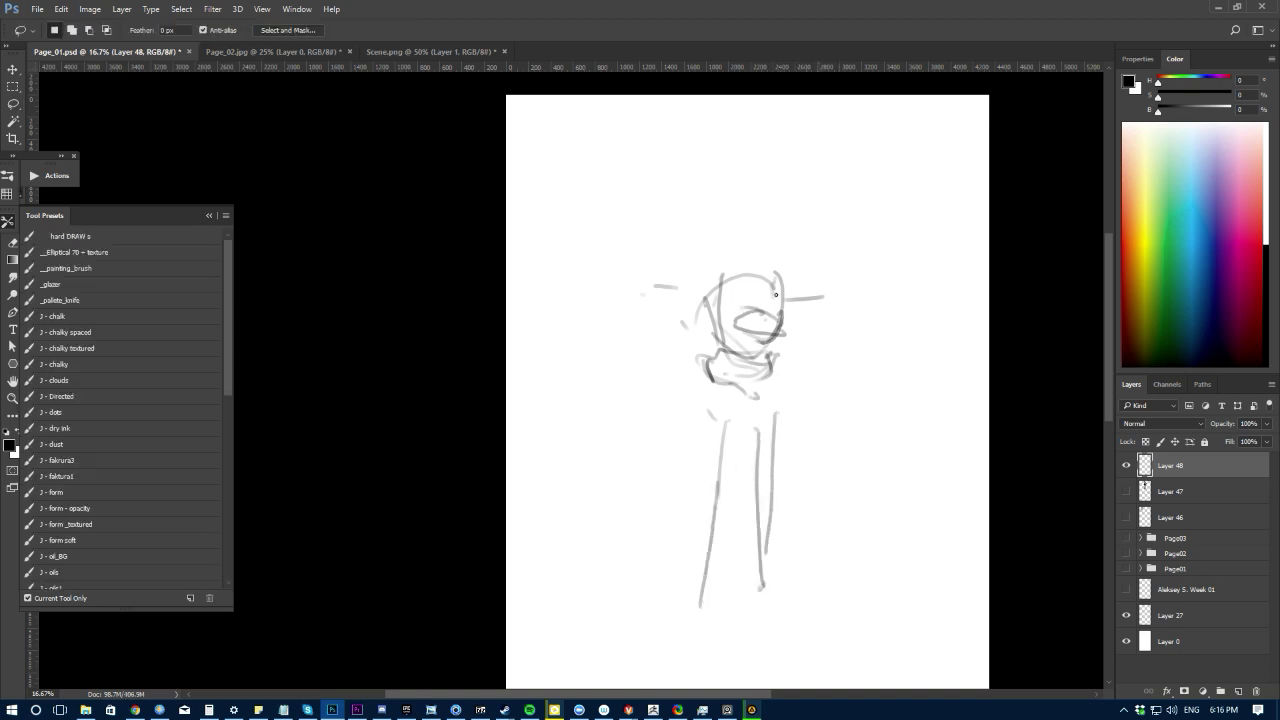
Step: Lasso the lower part of the body sketch and move it slightly down
key(l)
mouse_move(784, 308)
mouse_down()
mouse_move(728, 331)
mouse_move(729, 367)
mouse_move(731, 356)
mouse_up()
key(ctrl+d)
drag(767, 301, 734, 320)
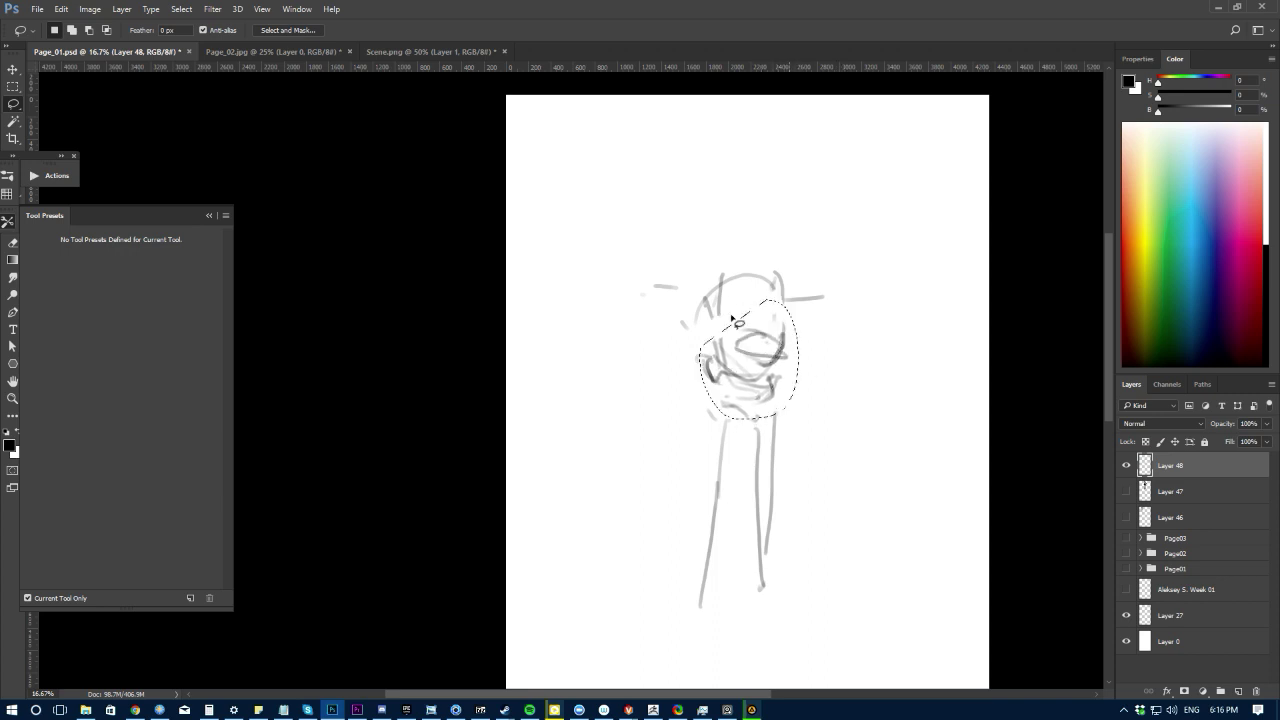
Step: Copy part of the body sketch and transform it into a side pod beside the body
drag(745, 380, 738, 337)
key(ctrl+t)
drag(687, 277, 720, 423)
drag(720, 315, 677, 309)
mouse_move(685, 248)
mouse_down()
mouse_move(757, 300)
mouse_move(651, 191)
mouse_move(626, 200)
mouse_move(754, 284)
mouse_move(615, 263)
mouse_up()
key(Return)
Step: Duplicate the side pod, flip it horizontally and position it on the body's opposite side
drag(649, 302, 746, 304)
key(ctrl+t)
right_click(803, 334)
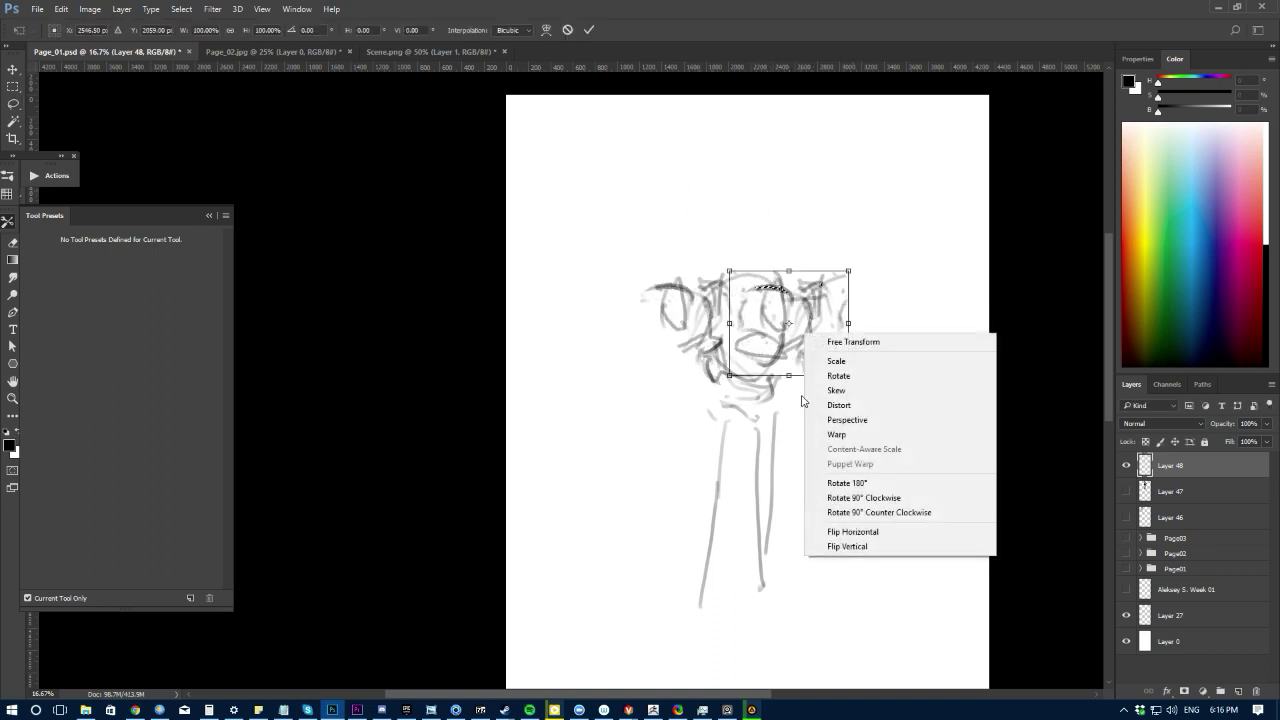
click(838, 530)
drag(778, 330, 790, 327)
key(Return)
Step: Block in the robot's body and side pods with translucent black strokes using a size 230 brush
key(b)
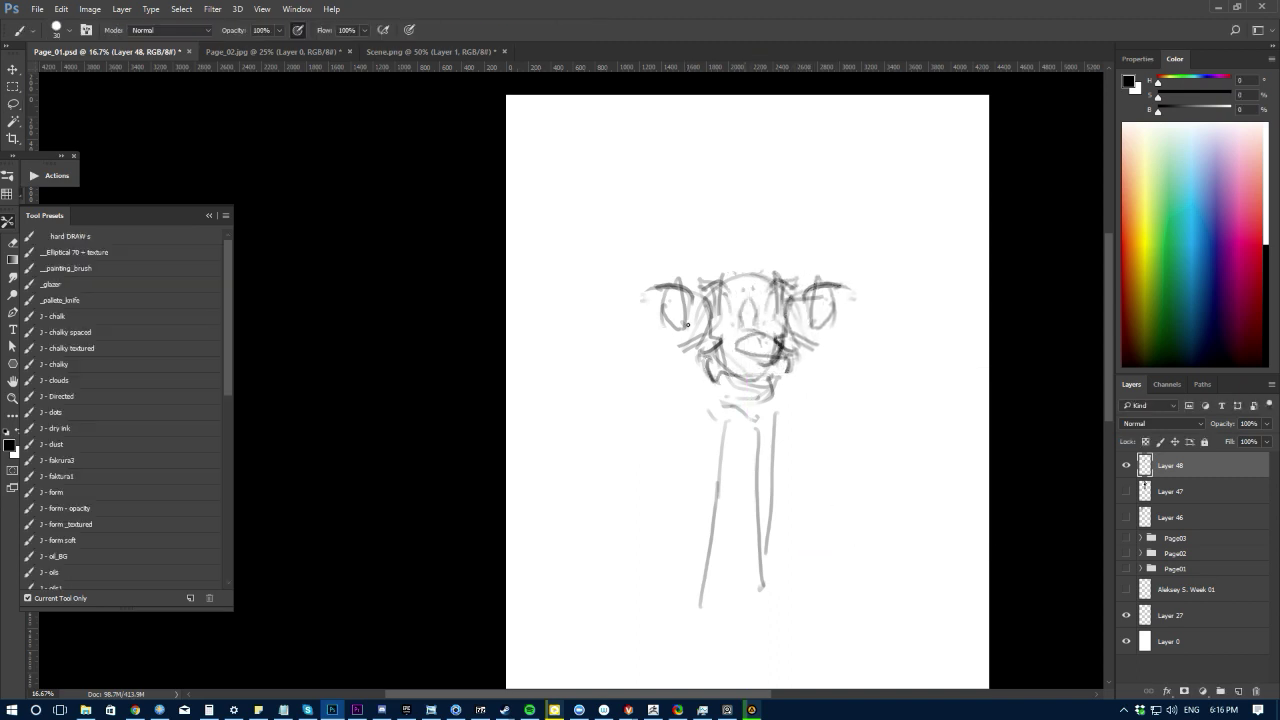
alt+click(719, 375)
alt+click(675, 328)
alt+click(737, 270)
alt+click(674, 283)
alt+click(407, 303)
key(bracketright)
key(bracketright)
key(bracketright)
key(bracketright)
key(bracketright)
key(bracketright)
key(bracketright)
key(bracketright)
key(bracketright)
key(bracketright)
key(bracketright)
key(bracketright)
mouse_move(670, 320)
mouse_down()
mouse_move(719, 314)
mouse_move(715, 345)
mouse_move(745, 372)
mouse_move(766, 341)
mouse_move(755, 312)
mouse_move(721, 336)
mouse_move(753, 342)
mouse_move(730, 294)
mouse_move(767, 332)
mouse_move(709, 323)
mouse_move(808, 328)
mouse_up()
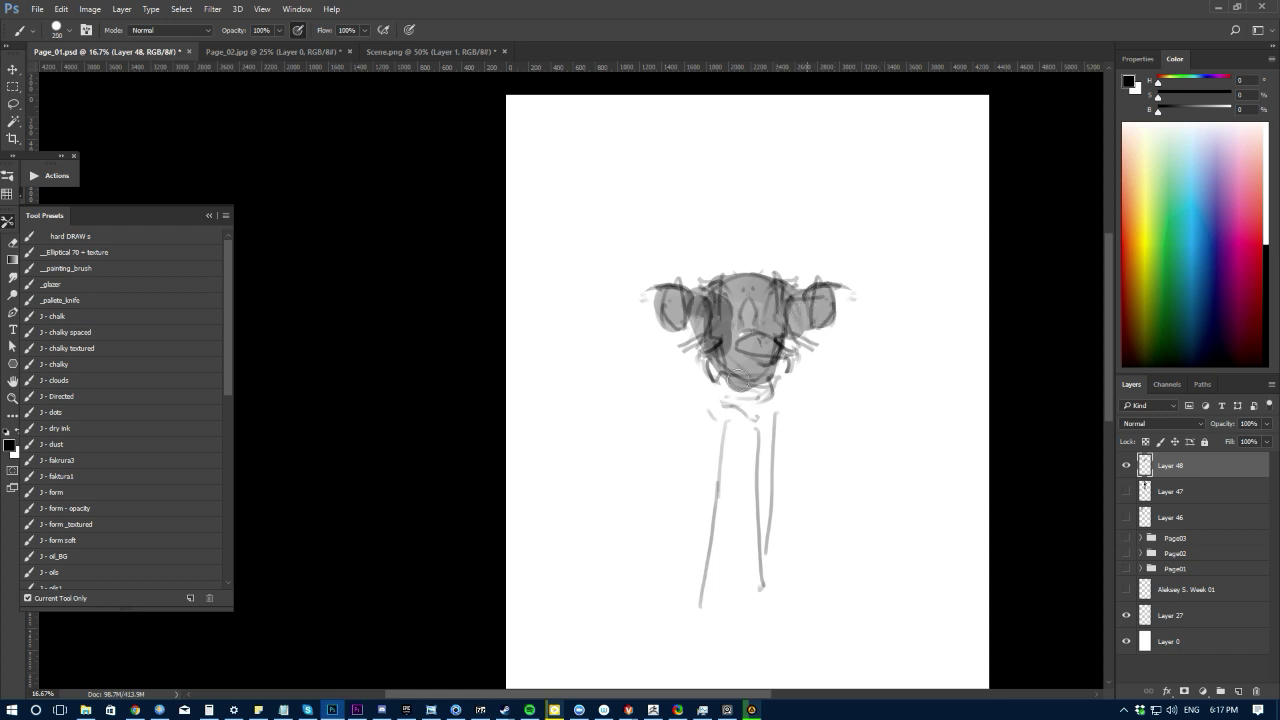
Step: Reduce the brush and paint a dark pelvis band under the body with a thick stroke along one leg
key(bracketleft)
key(bracketleft)
key(bracketleft)
key(bracketleft)
mouse_move(726, 398)
mouse_down()
mouse_move(775, 399)
mouse_move(712, 399)
mouse_move(710, 520)
mouse_up()
key(bracketleft)
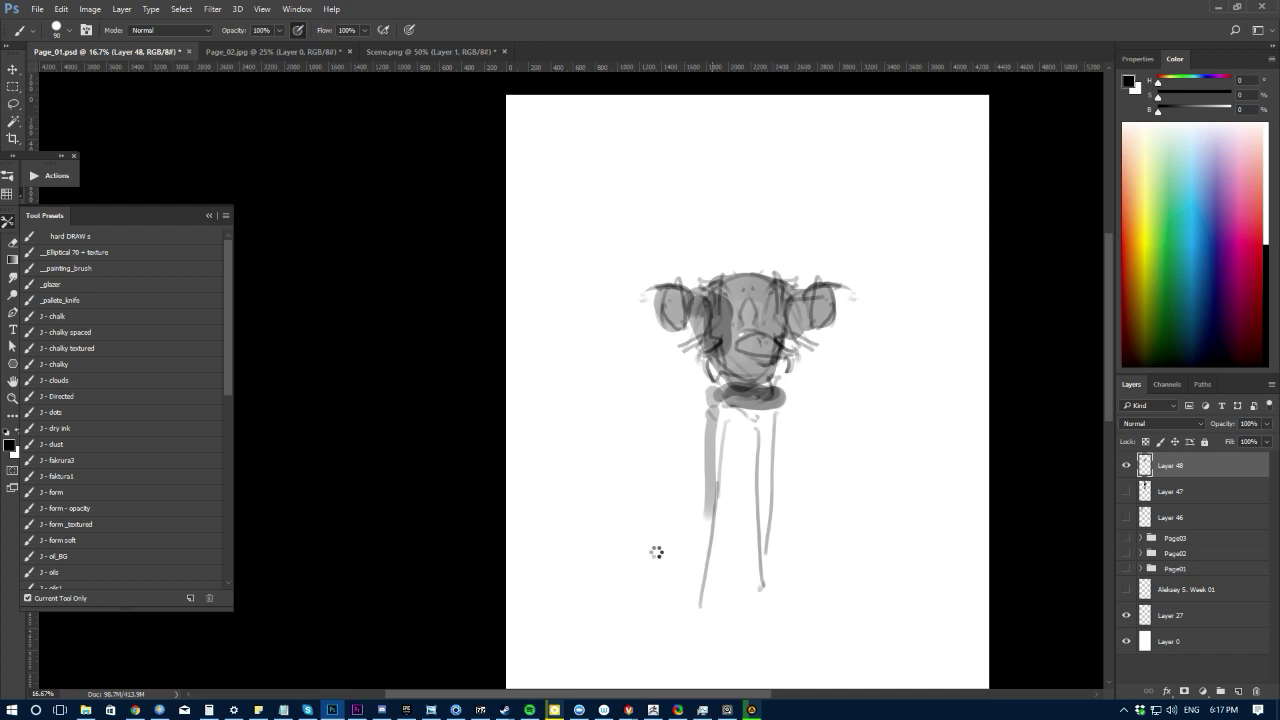
Step: Flip the canvas view horizontally and paint a light patch on the body's center, shaping it with sampled grays
key(ctrl+plus)
key(ctrl+shift+h)
drag(651, 557, 582, 522)
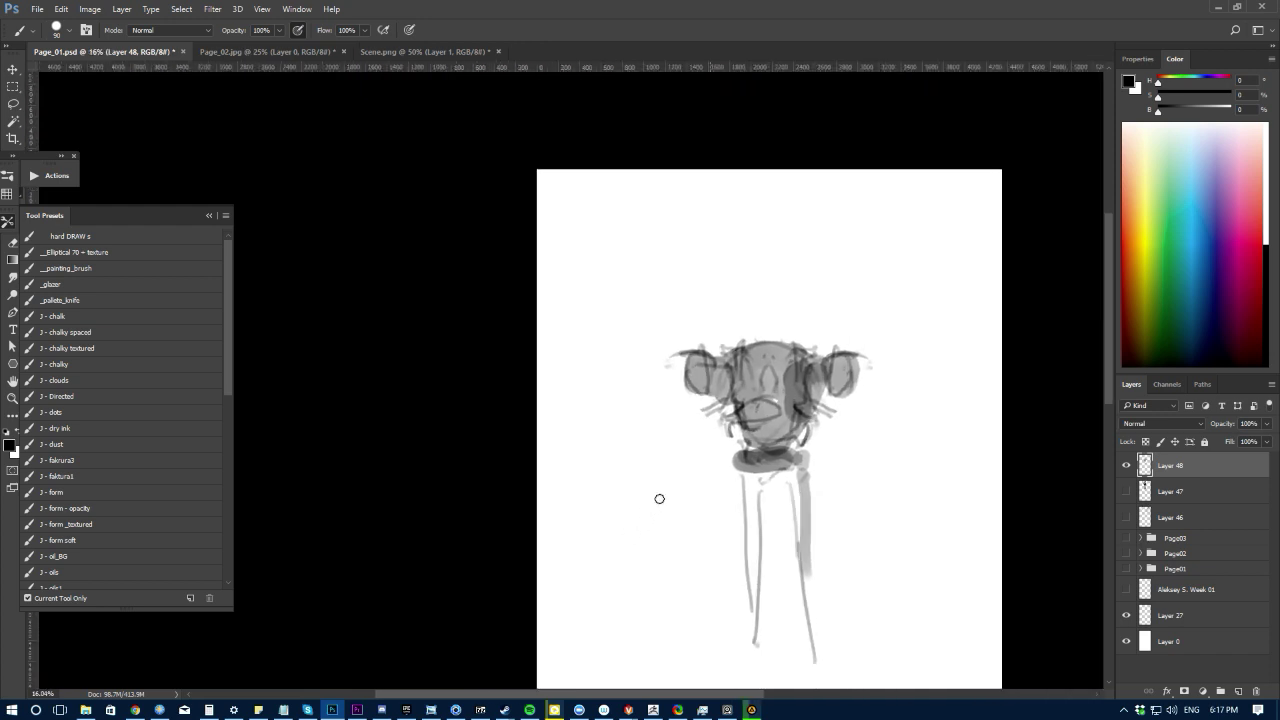
alt+click(842, 446)
key(bracketleft)
mouse_move(756, 385)
mouse_down()
mouse_move(778, 386)
mouse_move(748, 392)
mouse_move(768, 402)
mouse_move(738, 390)
mouse_move(750, 409)
mouse_move(738, 400)
mouse_move(778, 411)
mouse_up()
alt+click(745, 413)
alt+click(741, 415)
key(bracketright)
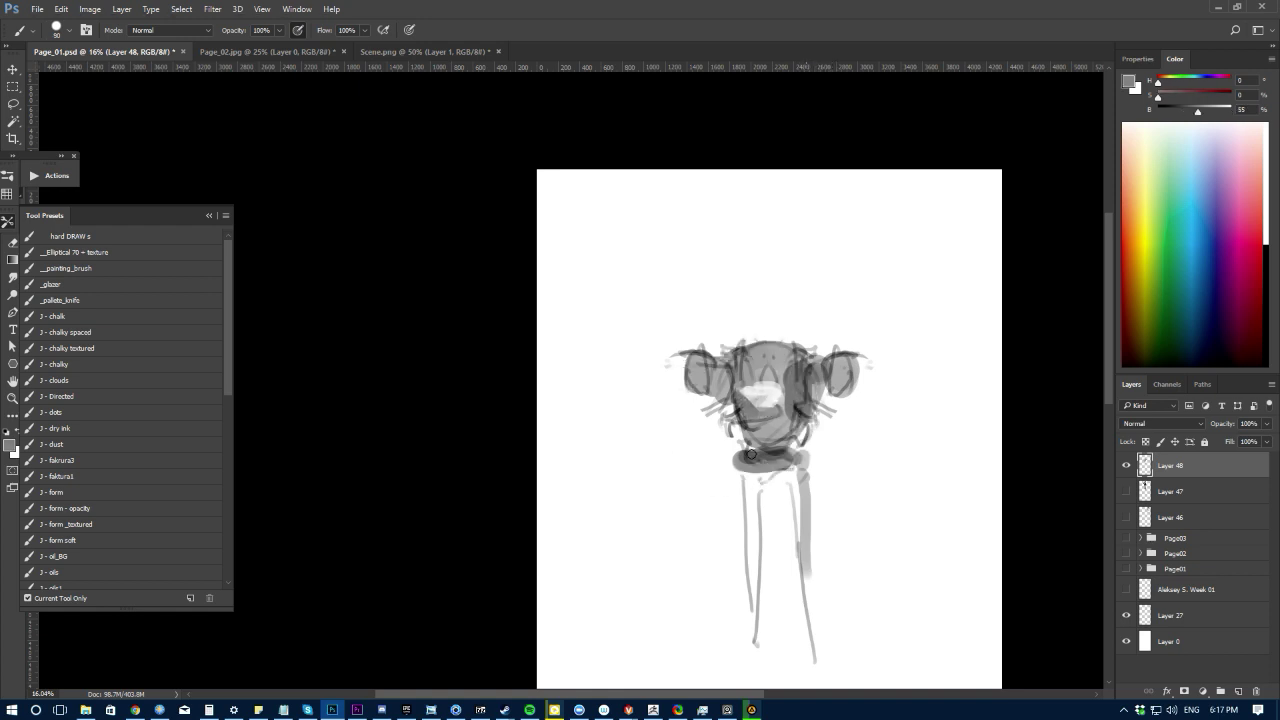
Step: Rough in a jointed leg with gray strokes and erase most of the leg sketching below the pelvis
mouse_move(753, 473)
mouse_down()
mouse_move(750, 535)
mouse_move(758, 505)
mouse_move(730, 553)
mouse_up()
drag(717, 503, 717, 595)
drag(718, 615, 718, 648)
drag(718, 512, 718, 606)
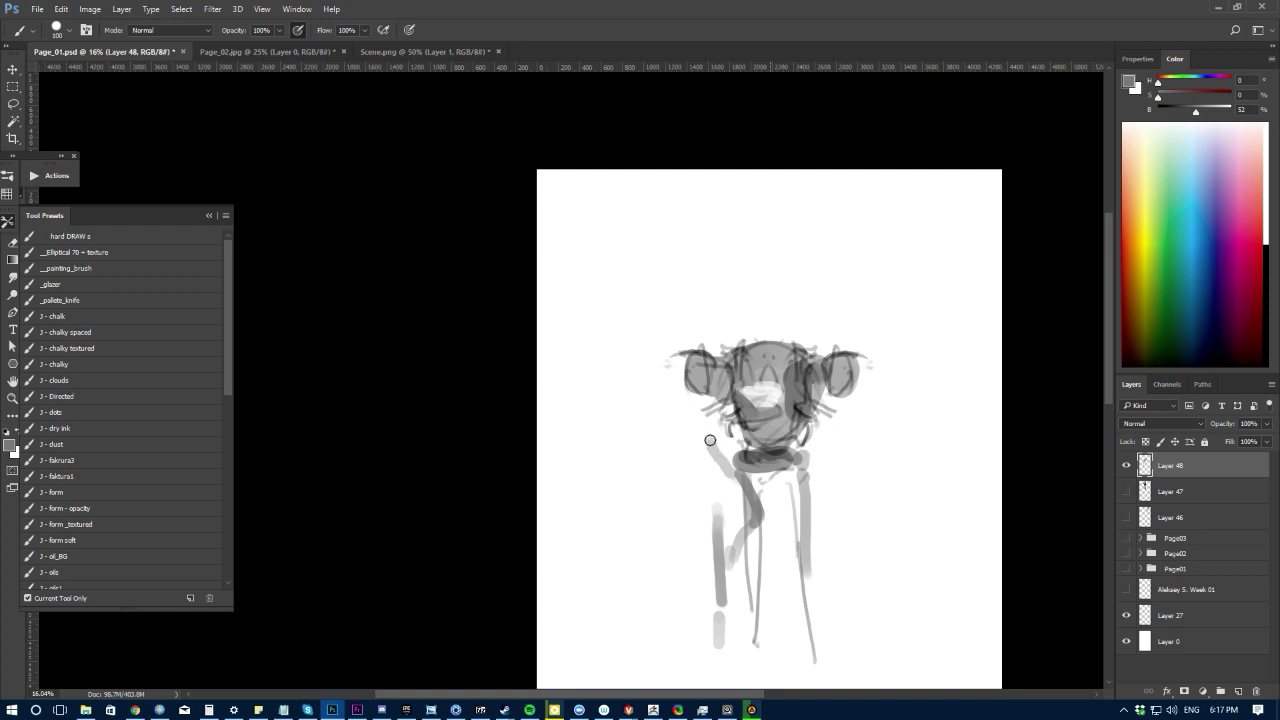
key(e)
mouse_move(736, 487)
mouse_down()
mouse_move(731, 527)
mouse_move(715, 485)
mouse_move(721, 669)
mouse_move(775, 497)
mouse_move(821, 517)
mouse_move(760, 610)
mouse_up()
Step: Try a zigzag leg stroke running down from the pelvis
key(b)
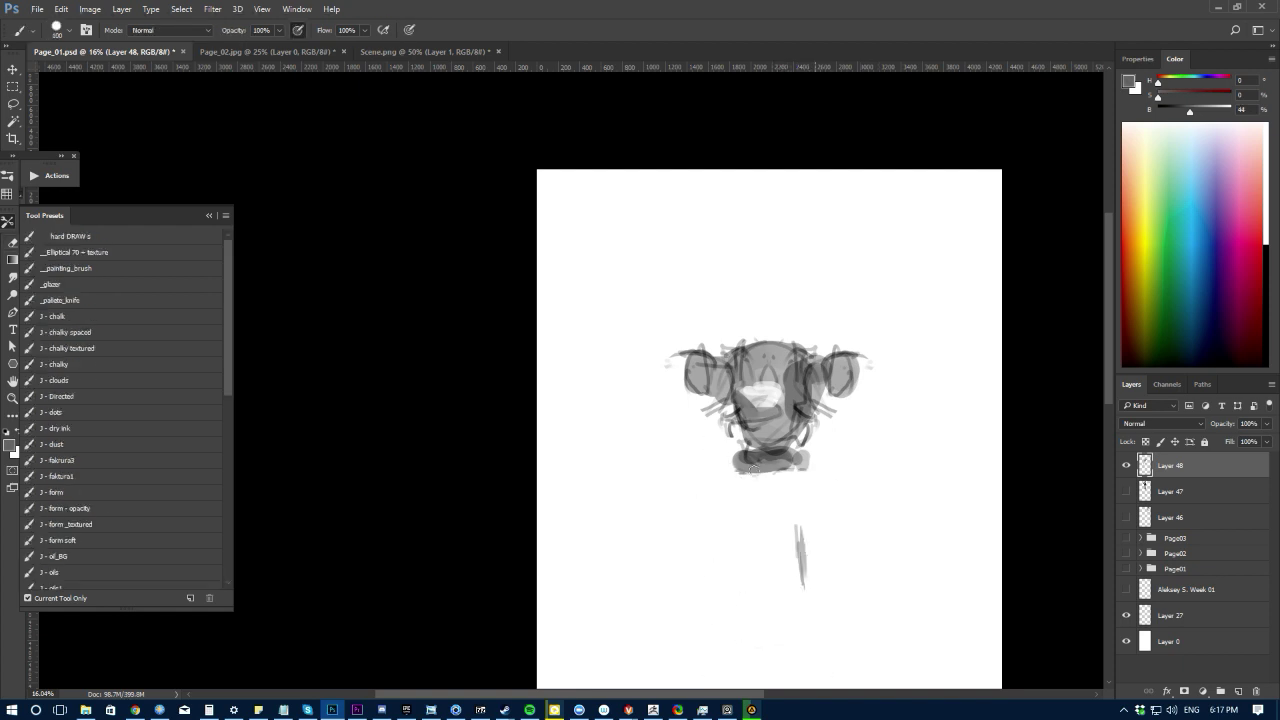
mouse_move(732, 468)
mouse_down()
mouse_move(757, 510)
mouse_move(707, 555)
mouse_move(740, 666)
mouse_up()
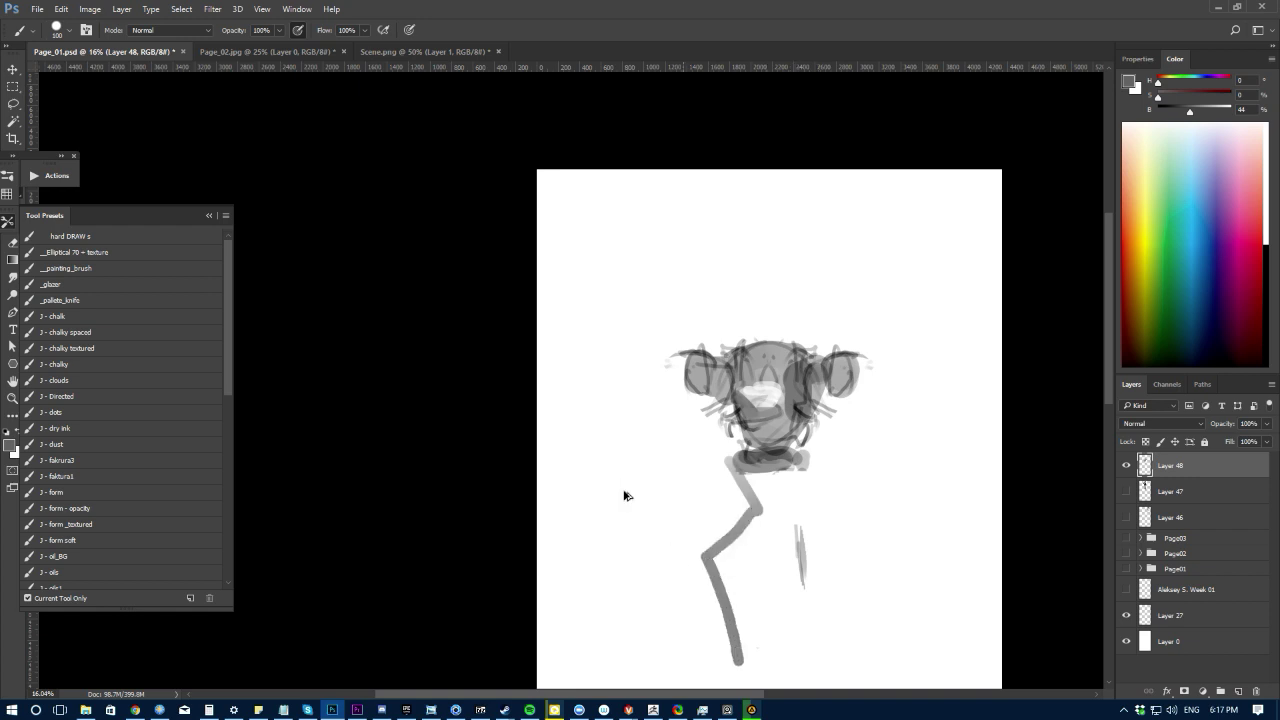
key(ctrl+z)
Step: Paint a diagonal thigh stroke, a round hip joint on each side of the pelvis and a straight leg below one
drag(700, 565, 692, 515)
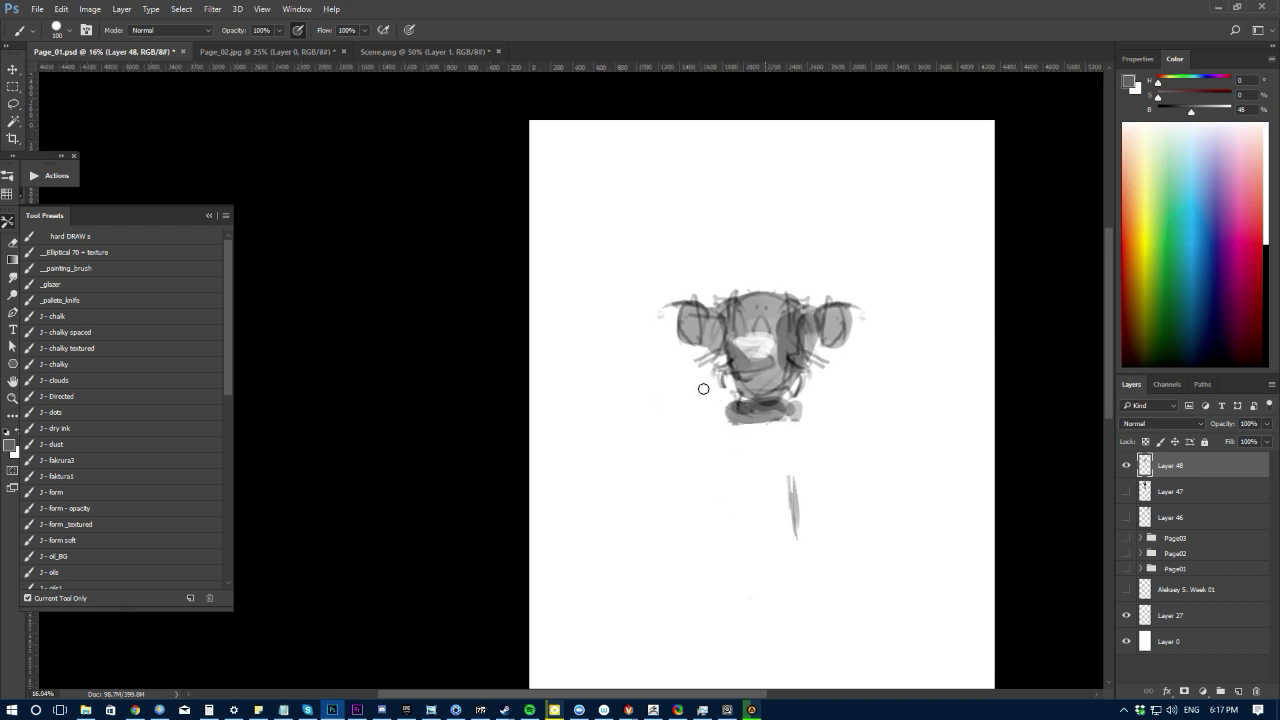
drag(701, 386, 756, 467)
mouse_move(733, 420)
mouse_down()
mouse_move(697, 440)
mouse_move(705, 452)
mouse_move(725, 416)
mouse_move(705, 437)
mouse_up()
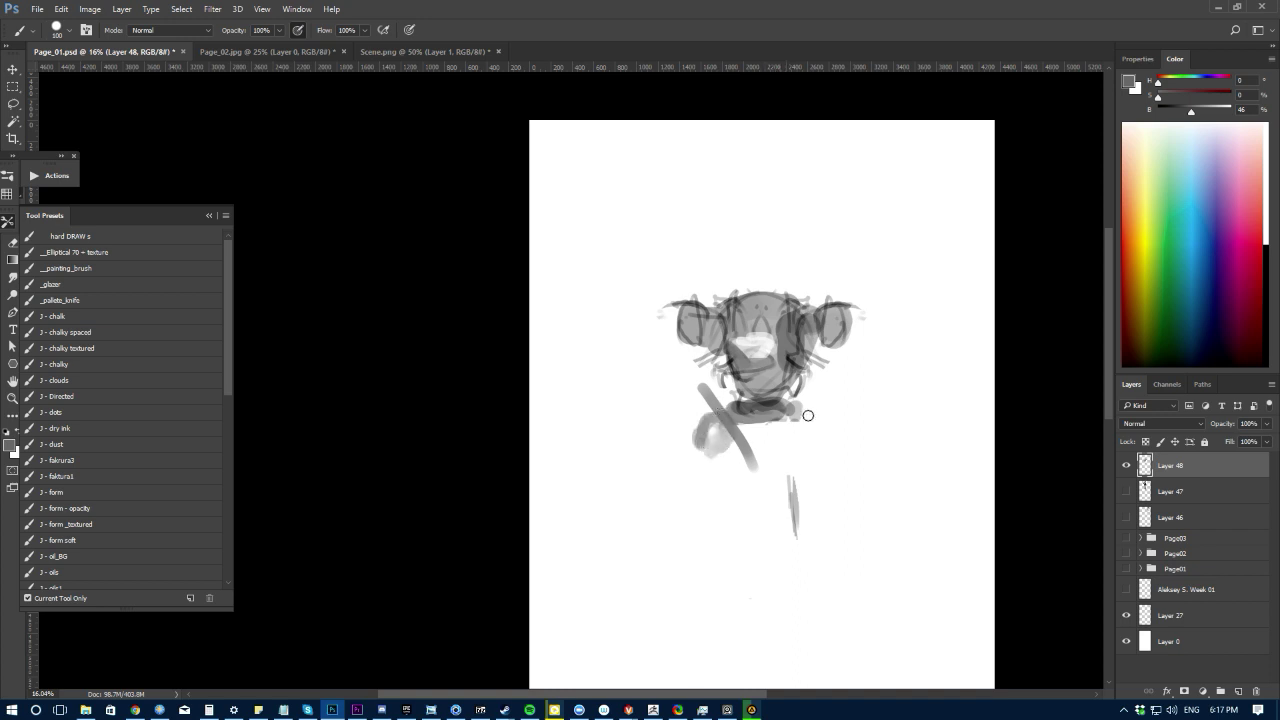
mouse_move(808, 415)
mouse_down()
mouse_move(790, 432)
mouse_move(765, 412)
mouse_up()
drag(712, 454, 717, 573)
Step: Lasso the hip joint with its straight leg and shift it outward from the pelvis
key(l)
mouse_move(706, 390)
mouse_down()
mouse_move(749, 494)
mouse_move(679, 530)
mouse_move(687, 516)
mouse_up()
key(ctrl+d)
drag(724, 410, 720, 514)
mouse_move(708, 455)
mouse_down()
mouse_move(711, 516)
mouse_move(699, 422)
mouse_up()
key(alt+BackSpace)
key(ctrl+z)
key(ctrl+d)
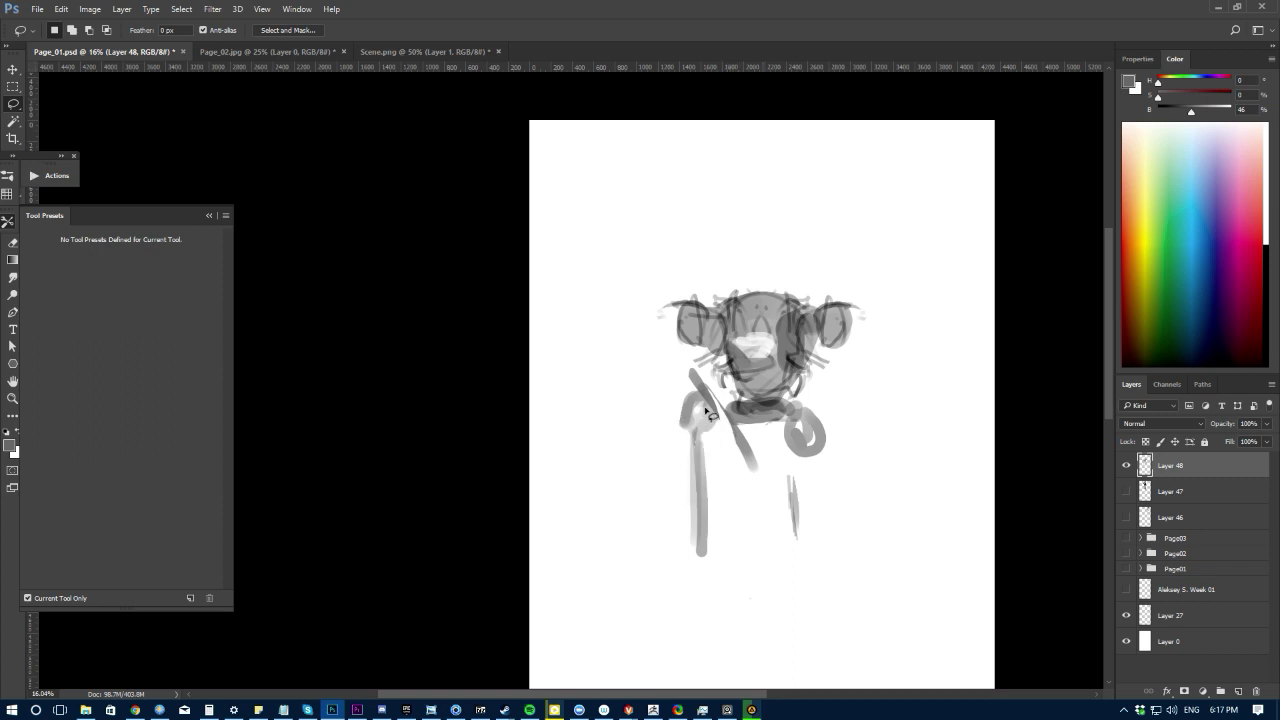
Step: Paint long straight legs on both sides below the pelvis with a sampled light gray
key(b)
alt+click(711, 409)
mouse_move(707, 430)
mouse_down()
mouse_move(721, 469)
mouse_move(712, 518)
mouse_move(716, 474)
mouse_move(732, 460)
mouse_move(726, 511)
mouse_up()
drag(721, 470, 719, 567)
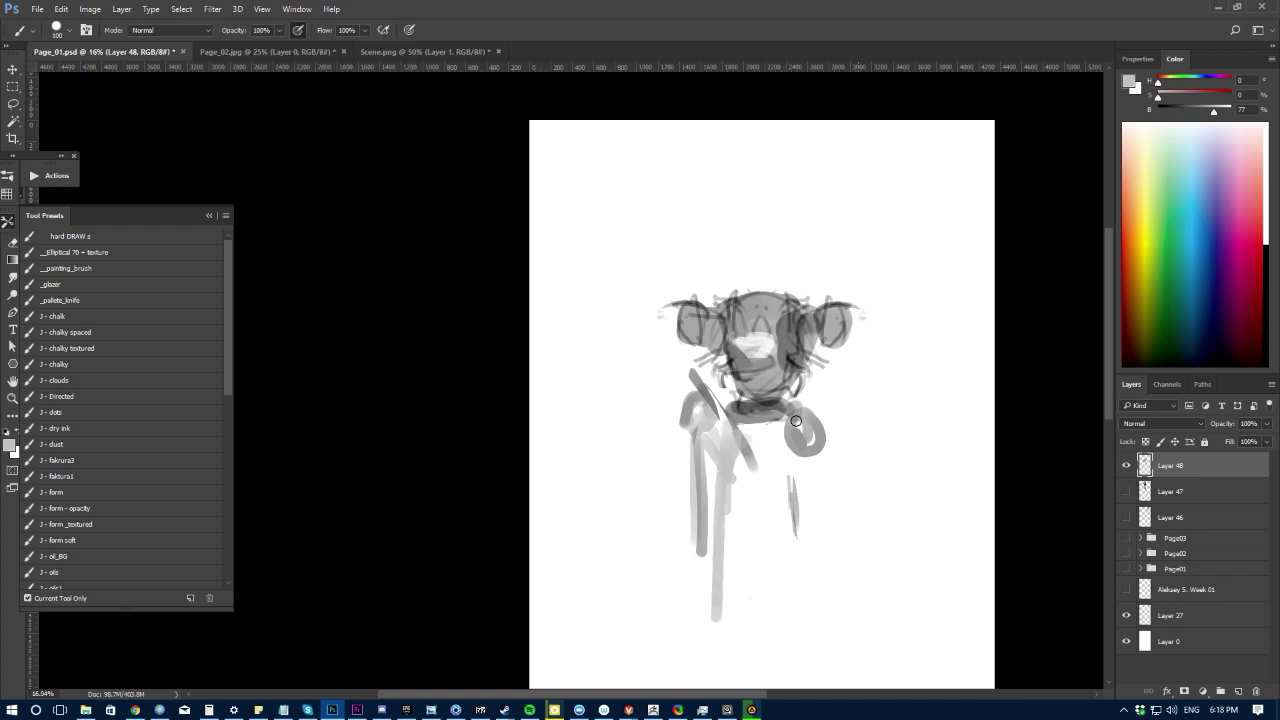
drag(800, 436, 809, 598)
Step: Erase the outer leg and hip joint strokes beside the light gray leg, and sample the pelvis gray for the brush
key(e)
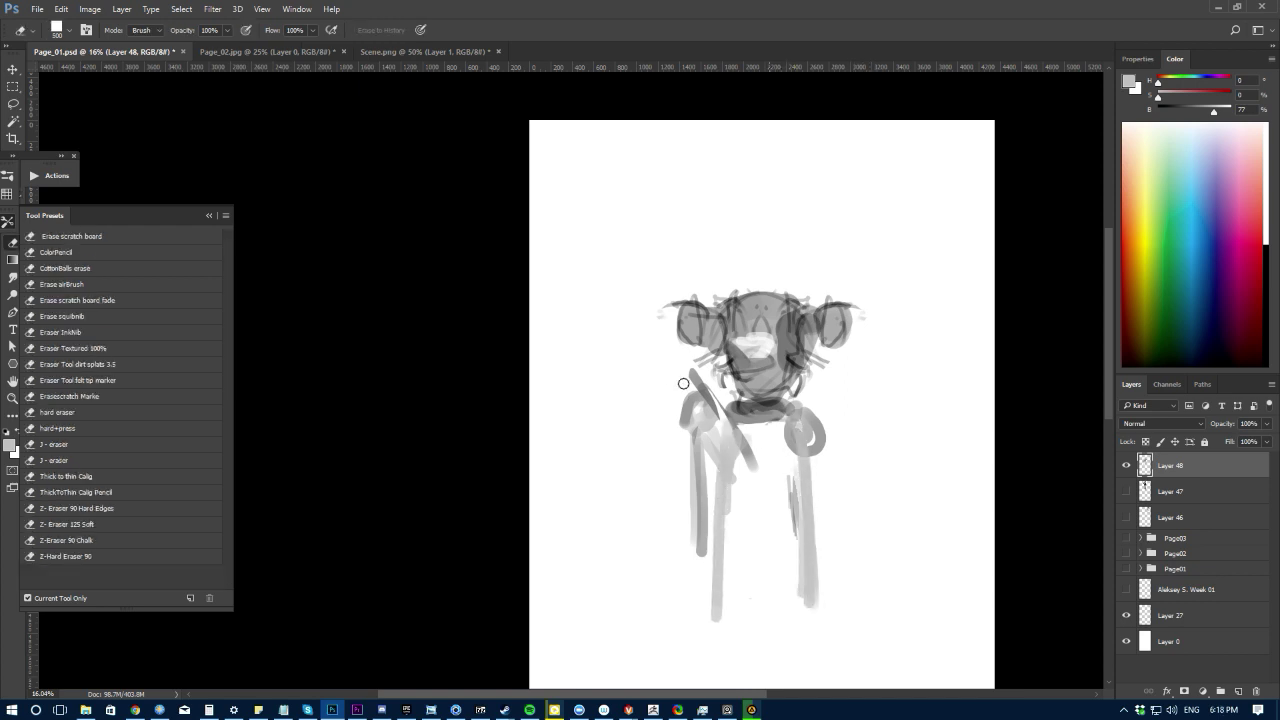
drag(680, 378, 664, 548)
key(b)
alt+click(751, 412)
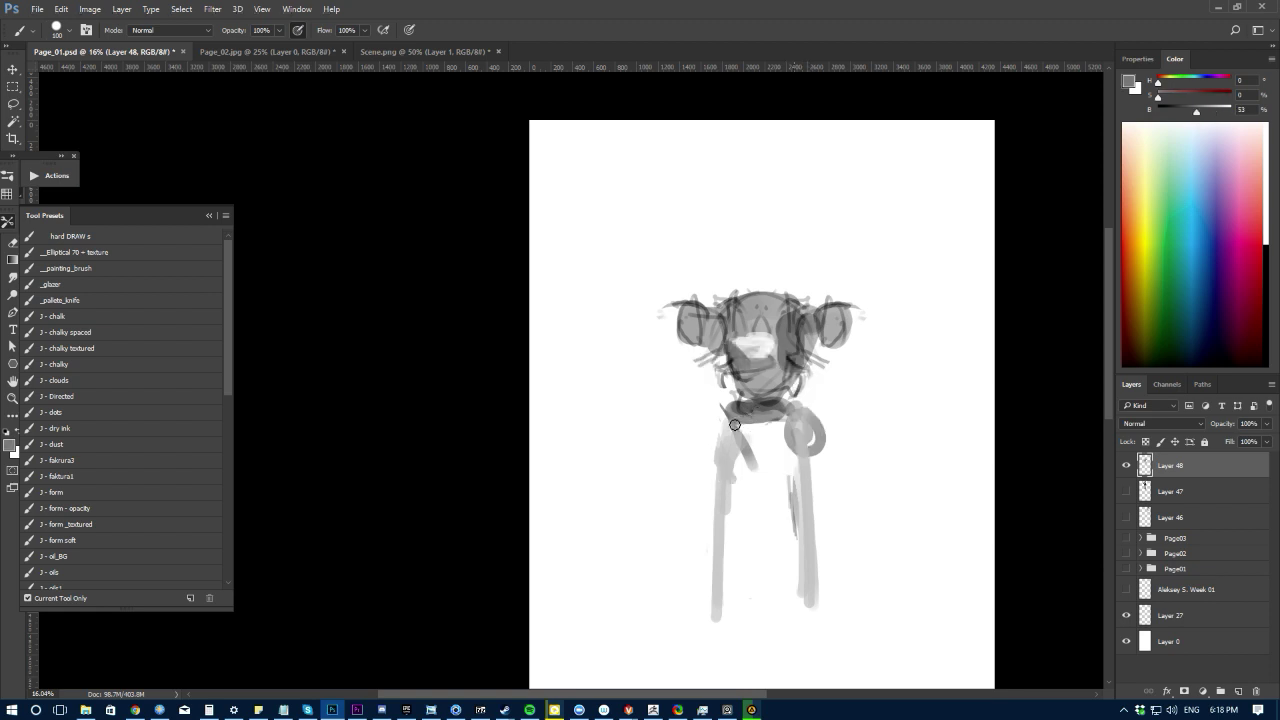
Step: Paint thick gray thighs below the pelvis, a short knee stroke outside each one and a straight shin under one knee
mouse_move(737, 428)
mouse_down()
mouse_move(734, 526)
mouse_move(724, 522)
mouse_move(747, 446)
mouse_move(710, 472)
mouse_move(720, 412)
mouse_move(772, 461)
mouse_move(792, 526)
mouse_up()
mouse_move(786, 414)
mouse_down()
mouse_move(798, 518)
mouse_move(812, 450)
mouse_move(779, 514)
mouse_move(691, 487)
mouse_move(694, 473)
mouse_move(698, 525)
mouse_up()
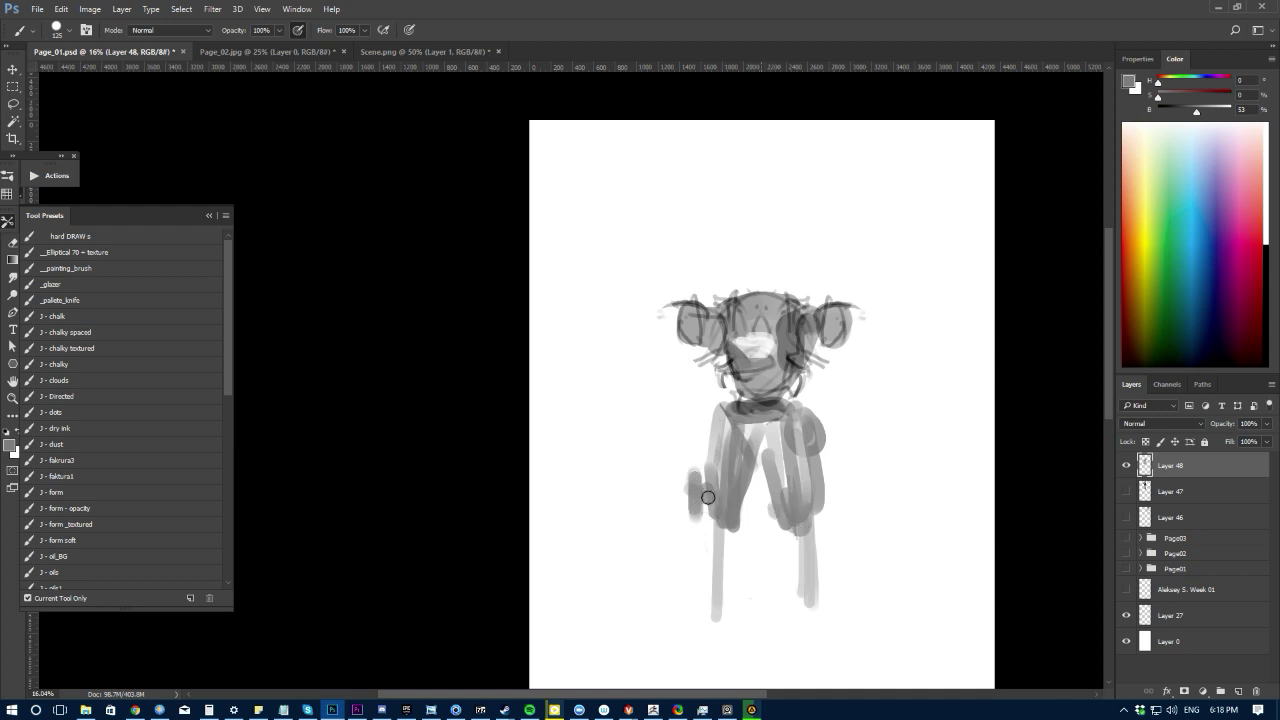
drag(838, 476, 837, 528)
drag(695, 528, 697, 624)
drag(696, 530, 700, 626)
Step: Erase the strokes between the thighs and the old lower leg on one side, leaving a clean rectangular gap
key(e)
key(bracketleft)
mouse_move(747, 445)
mouse_down()
mouse_move(763, 449)
mouse_move(743, 482)
mouse_move(763, 449)
mouse_move(777, 509)
mouse_move(766, 509)
mouse_move(814, 603)
mouse_up()
key(b)
key(e)
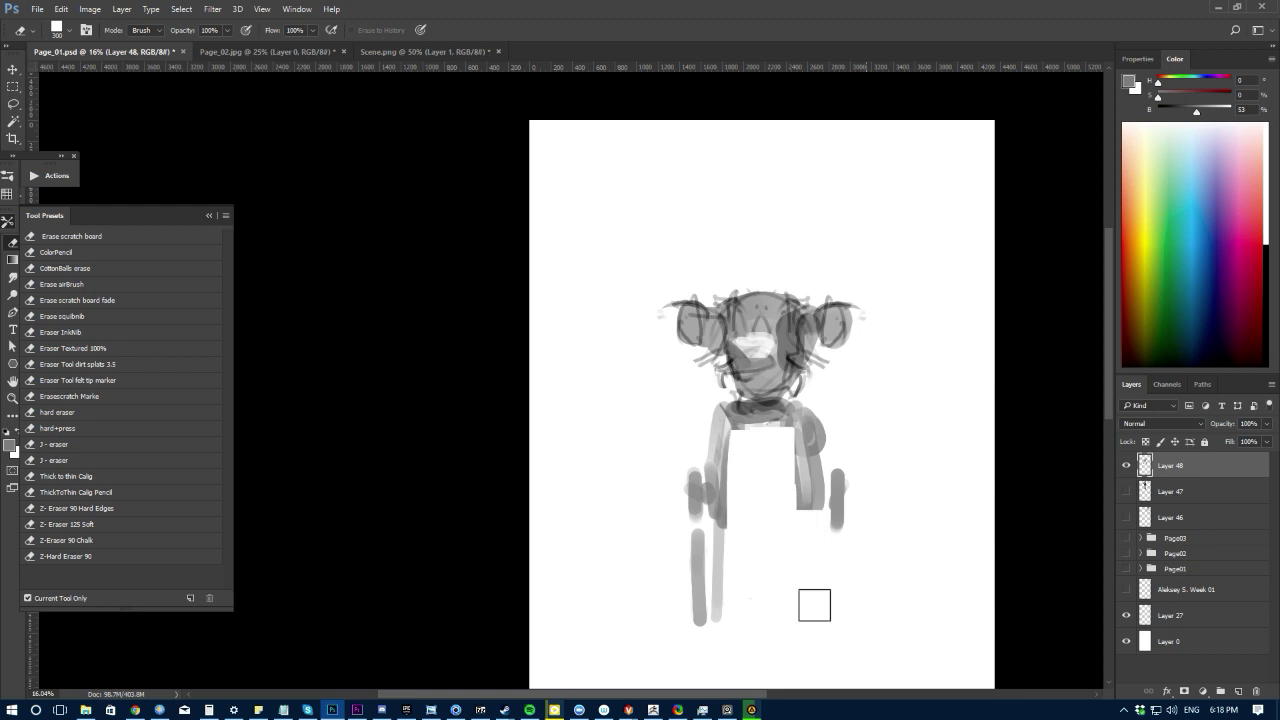
Step: Paint a matching straight shin under the other knee and erase the remaining light gray inner leg
key(b)
drag(838, 520, 838, 628)
key(e)
drag(708, 549, 726, 606)
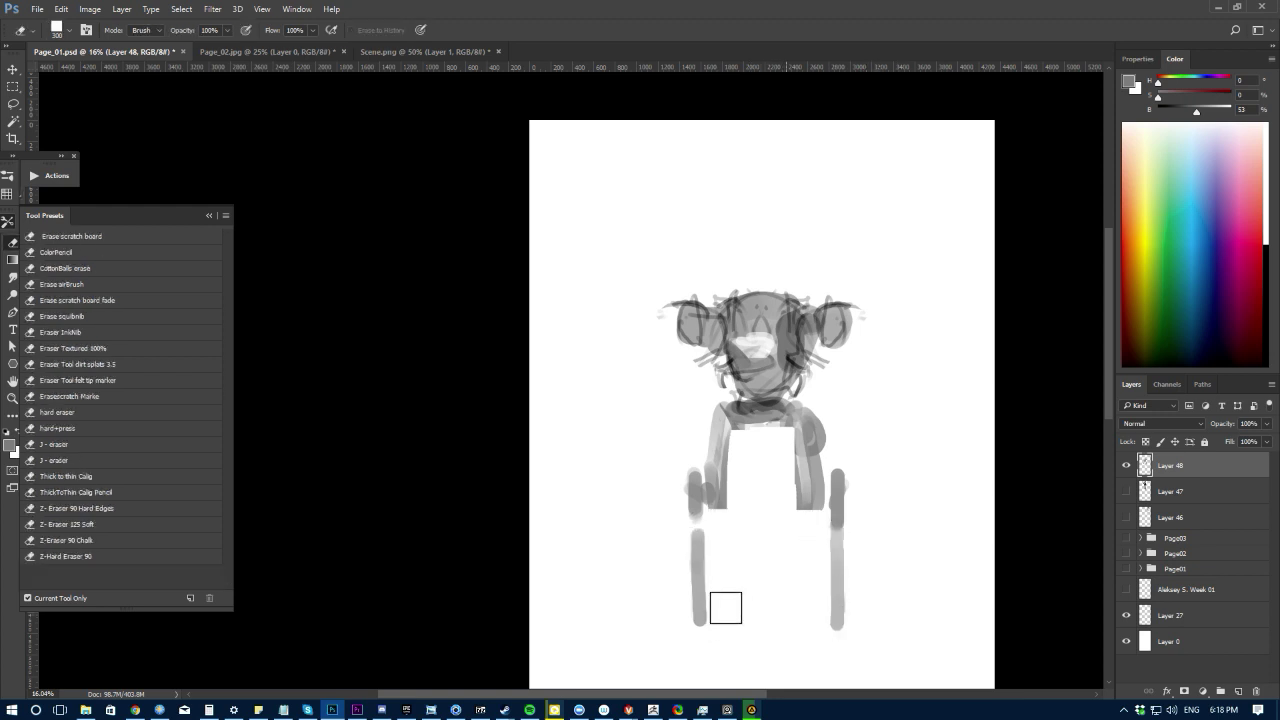
Step: Flip the canvas horizontally, paint two long shins under one thigh and erase the detached outer leg beside them
key(ctrl+shift+h)
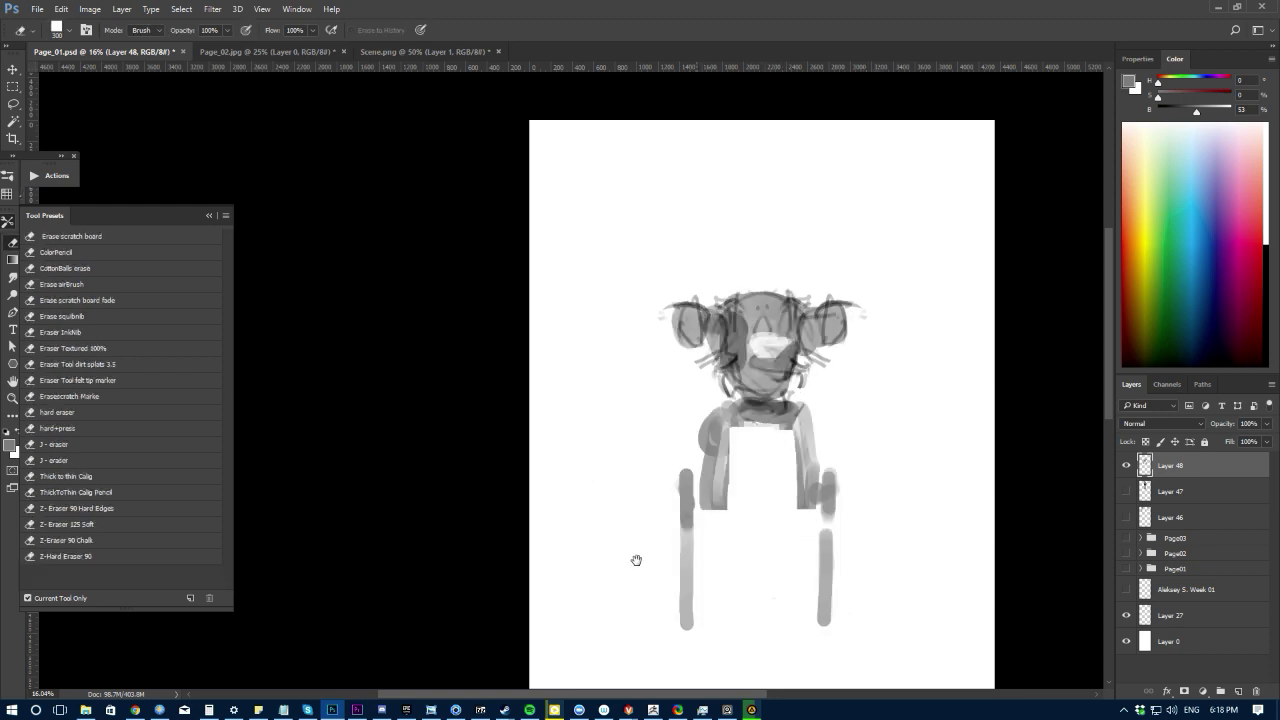
drag(635, 559, 627, 542)
key(b)
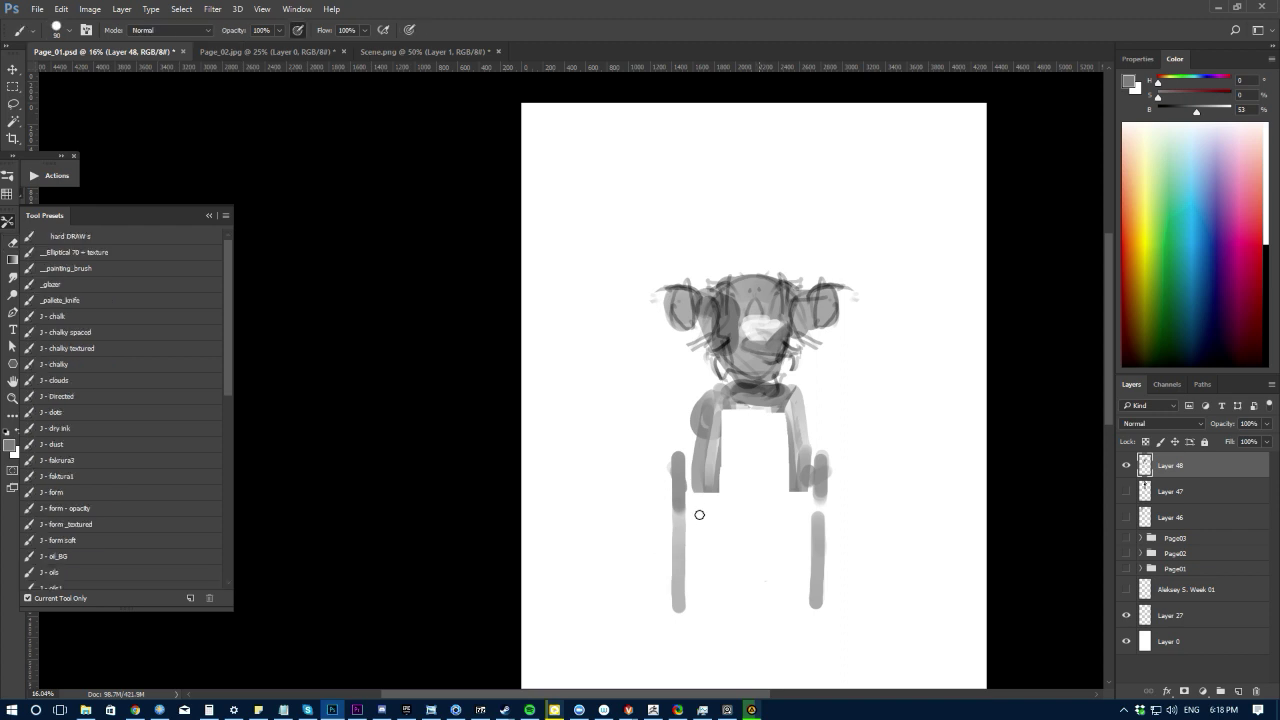
drag(697, 503, 708, 541)
key(ctrl+z)
mouse_move(715, 485)
mouse_down()
mouse_move(731, 515)
mouse_move(730, 606)
mouse_move(723, 626)
mouse_move(686, 623)
mouse_move(724, 618)
mouse_up()
key(e)
key(b)
drag(704, 490, 683, 632)
key(e)
drag(675, 460, 672, 590)
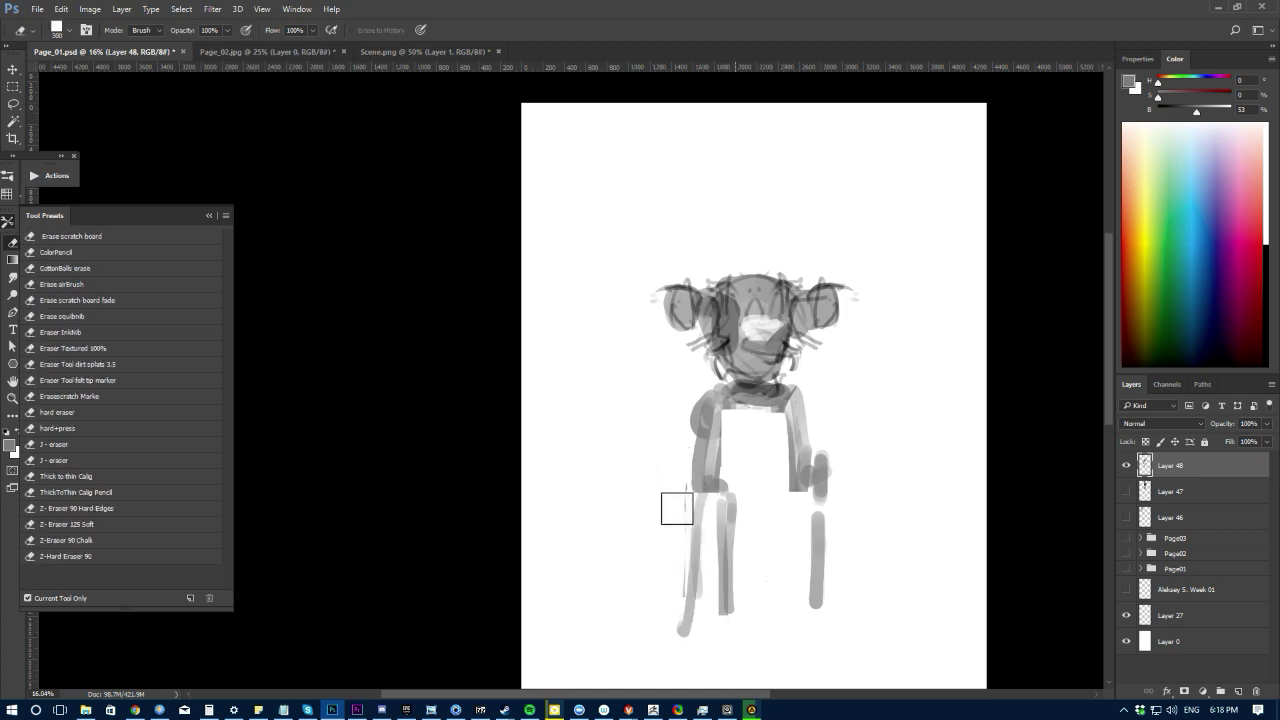
Step: Paint splayed lower legs under both thighs, with curved cross strokes and small foot marks near their ends
key(b)
drag(729, 490, 752, 605)
mouse_move(680, 612)
mouse_down()
mouse_move(694, 504)
mouse_move(681, 613)
mouse_move(666, 581)
mouse_move(672, 598)
mouse_move(712, 594)
mouse_up()
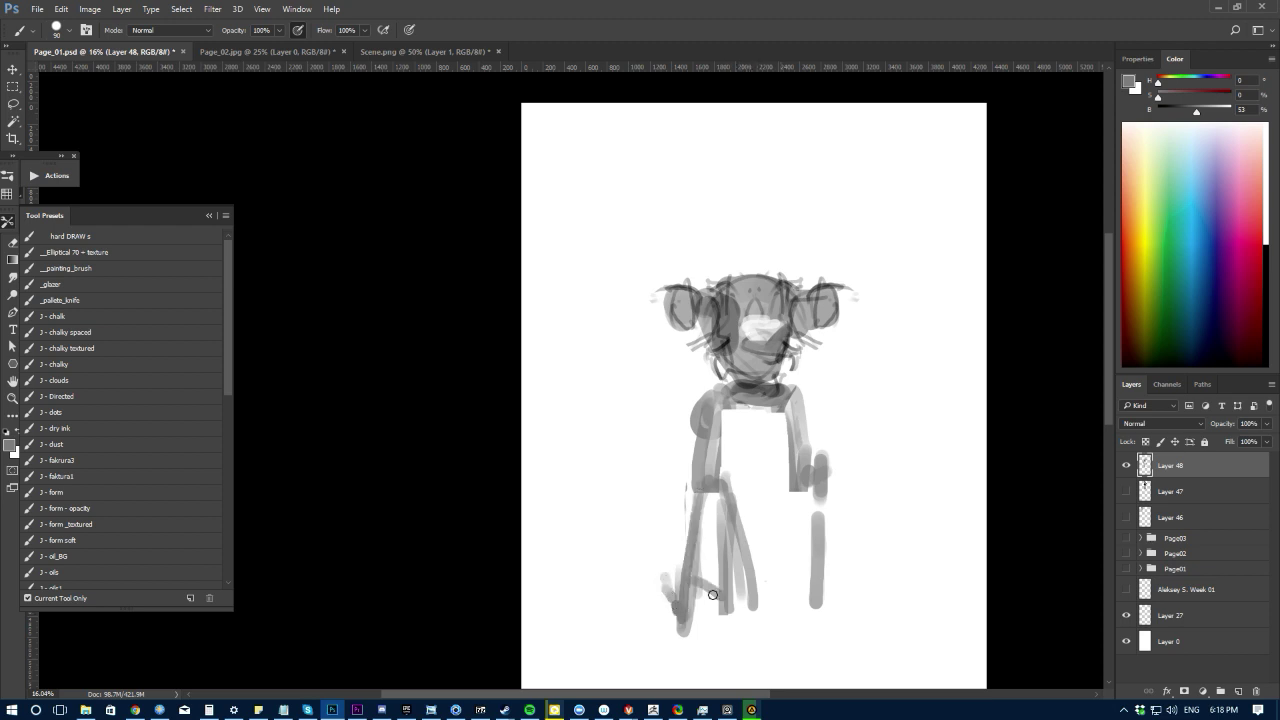
mouse_move(805, 612)
mouse_down()
mouse_move(780, 591)
mouse_move(794, 569)
mouse_up()
drag(789, 474, 766, 607)
mouse_move(780, 552)
mouse_down()
mouse_move(785, 608)
mouse_move(814, 600)
mouse_up()
key(e)
key(b)
drag(814, 478, 824, 612)
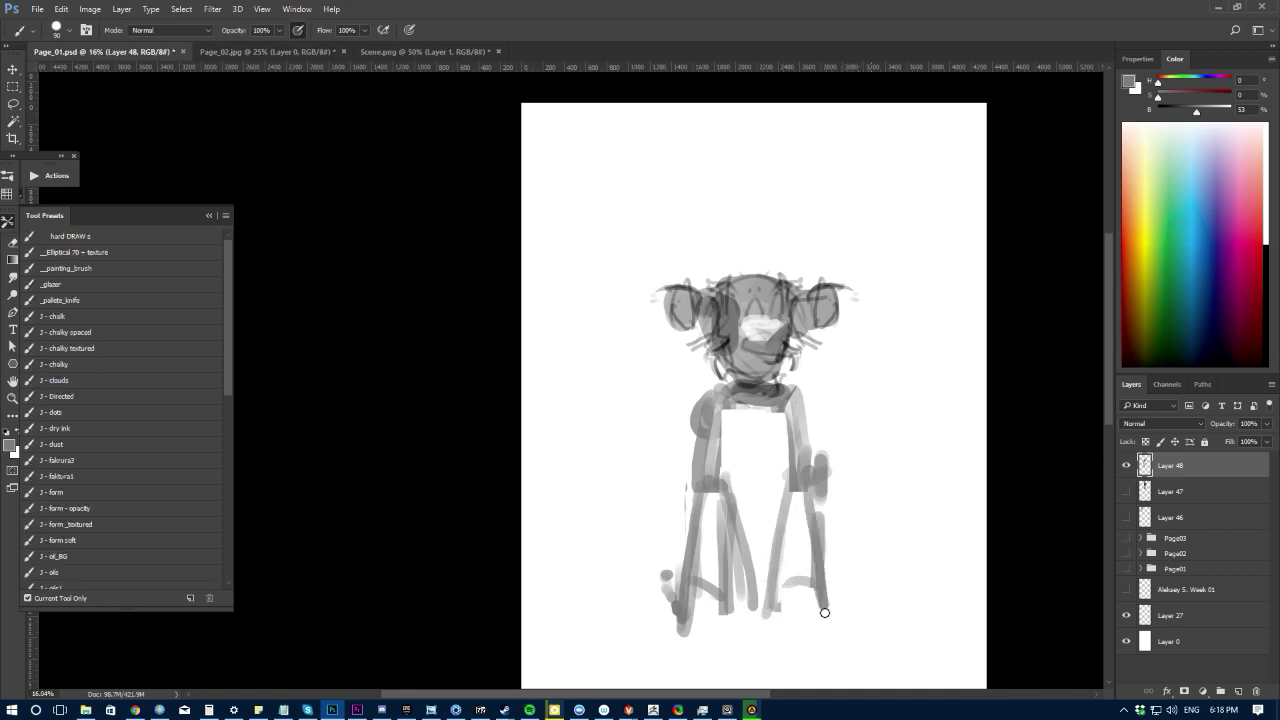
Step: Fill the gap between the thighs with a broad gray panel, edged by a horizontal bar below and a side stroke
key(bracketright)
key(bracketright)
key(bracketright)
key(bracketright)
mouse_move(790, 412)
mouse_down()
mouse_move(759, 421)
mouse_move(750, 455)
mouse_move(714, 454)
mouse_move(725, 384)
mouse_move(708, 483)
mouse_up()
key(bracketleft)
key(bracketleft)
key(bracketleft)
key(bracketleft)
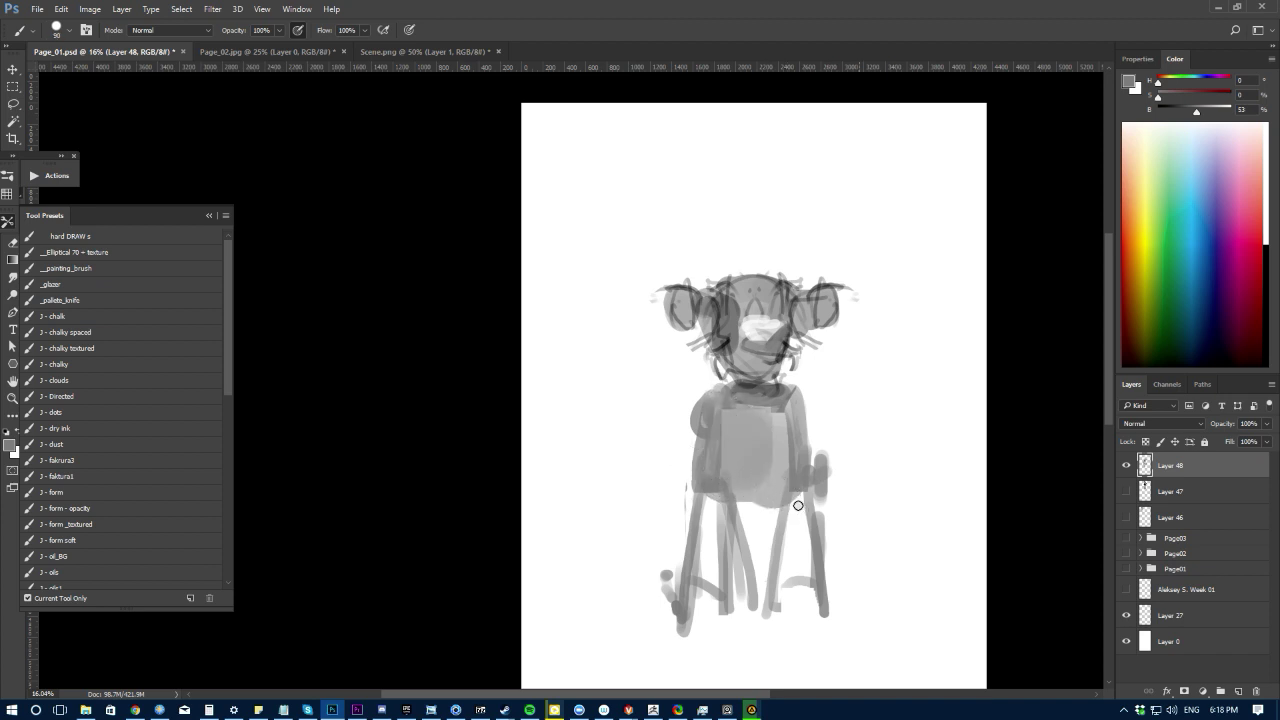
drag(800, 506, 682, 507)
drag(706, 396, 694, 517)
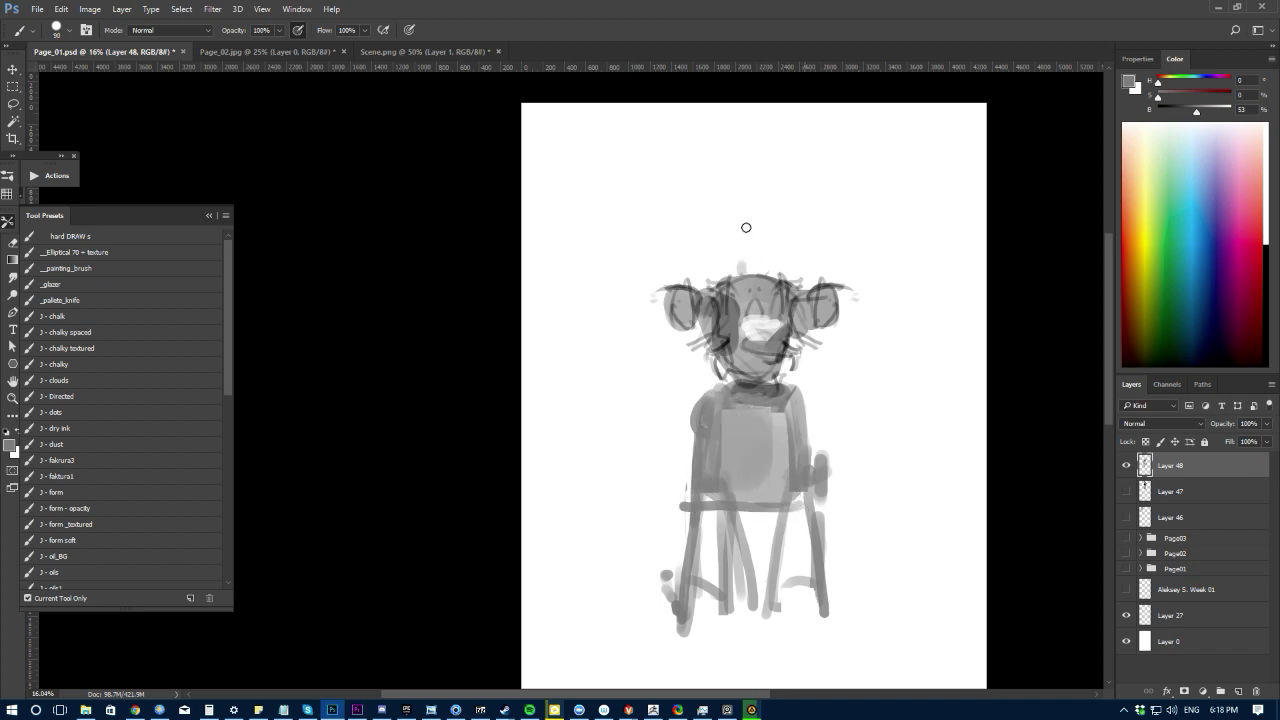
Step: Paint a tall pointed spike above the body as a head, and try a long arm line under one side pod
drag(746, 227, 766, 280)
mouse_move(748, 204)
mouse_down()
mouse_move(745, 276)
mouse_move(760, 256)
mouse_move(751, 242)
mouse_move(752, 268)
mouse_up()
drag(684, 330, 685, 502)
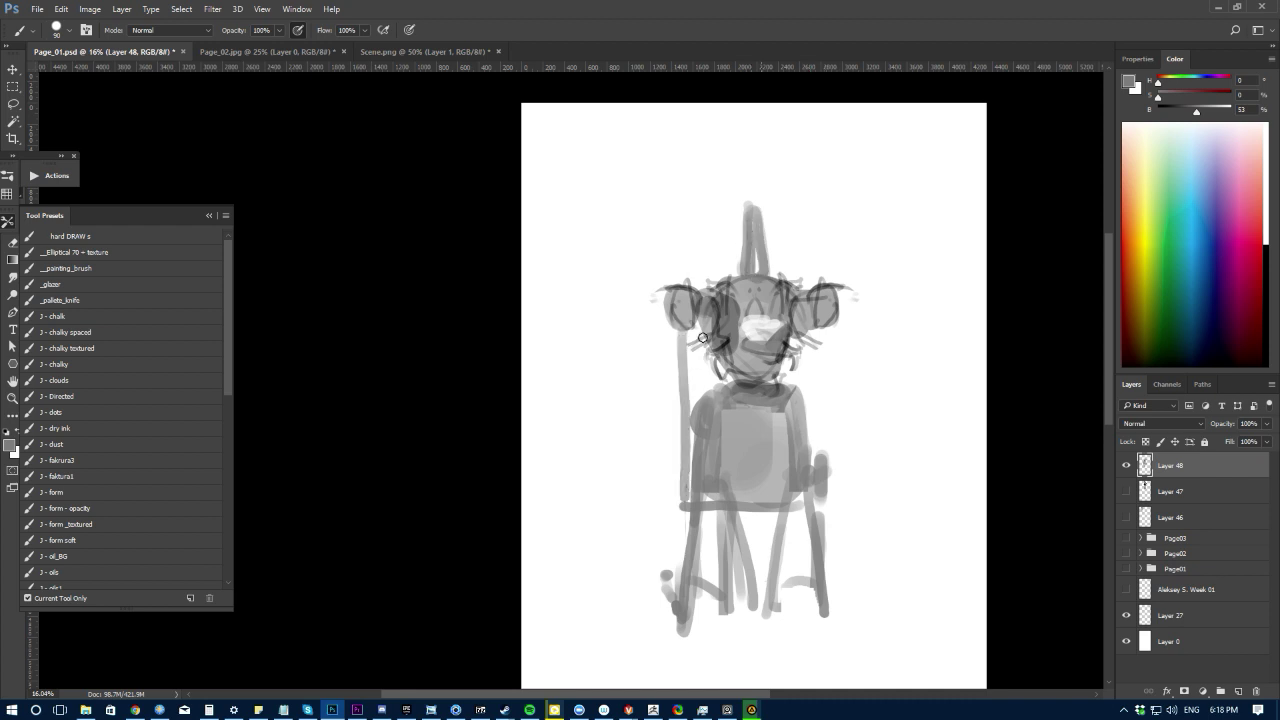
key(ctrl+z)
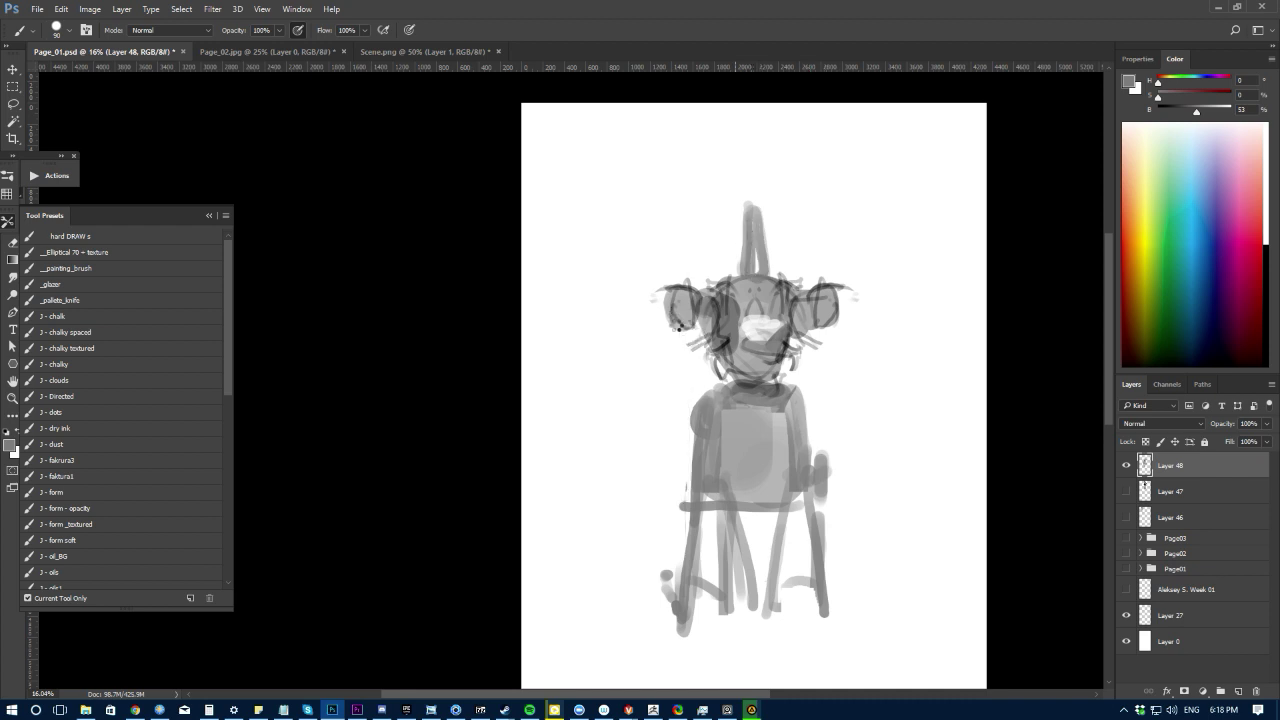
Step: Flip the canvas horizontally, lasso the lower body and legs, transform them narrower and center them under the torso
key(ctrl+shift+h)
key(l)
mouse_move(722, 380)
mouse_down()
mouse_move(723, 663)
mouse_move(655, 515)
mouse_move(677, 539)
mouse_move(705, 536)
mouse_move(717, 564)
mouse_move(703, 575)
mouse_move(695, 540)
mouse_up()
key(ctrl+t)
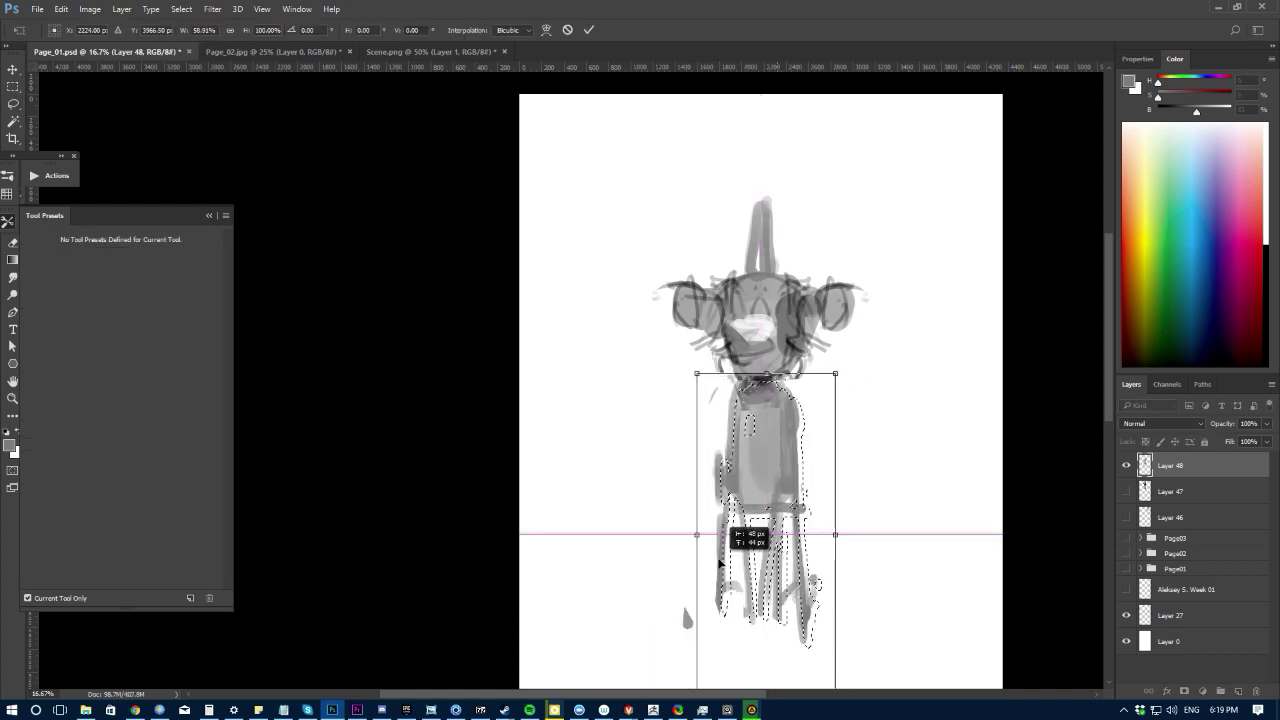
key(Return)
key(ctrl+d)
Step: Paint a narrow near-black opening inside the spike-shaped head with a smaller brush
key(b)
key(d)
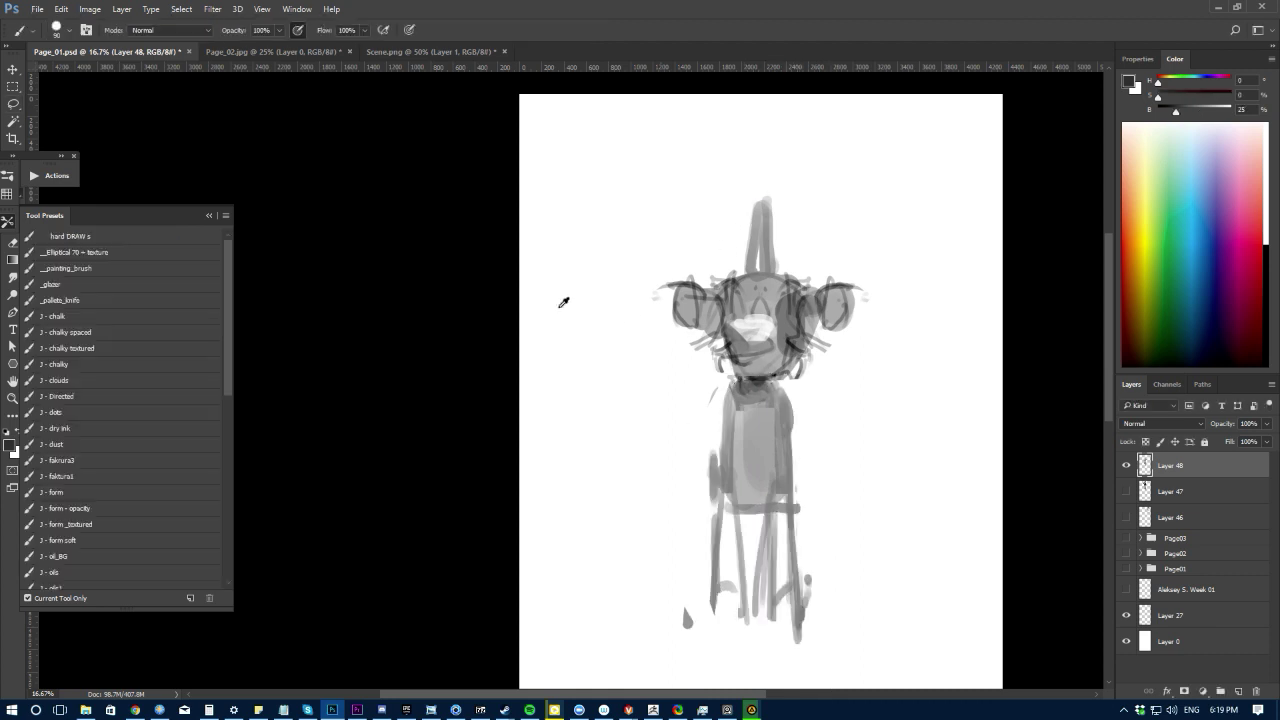
drag(760, 221, 762, 283)
alt+click(773, 273)
key([)
drag(768, 219, 760, 292)
alt+click(764, 274)
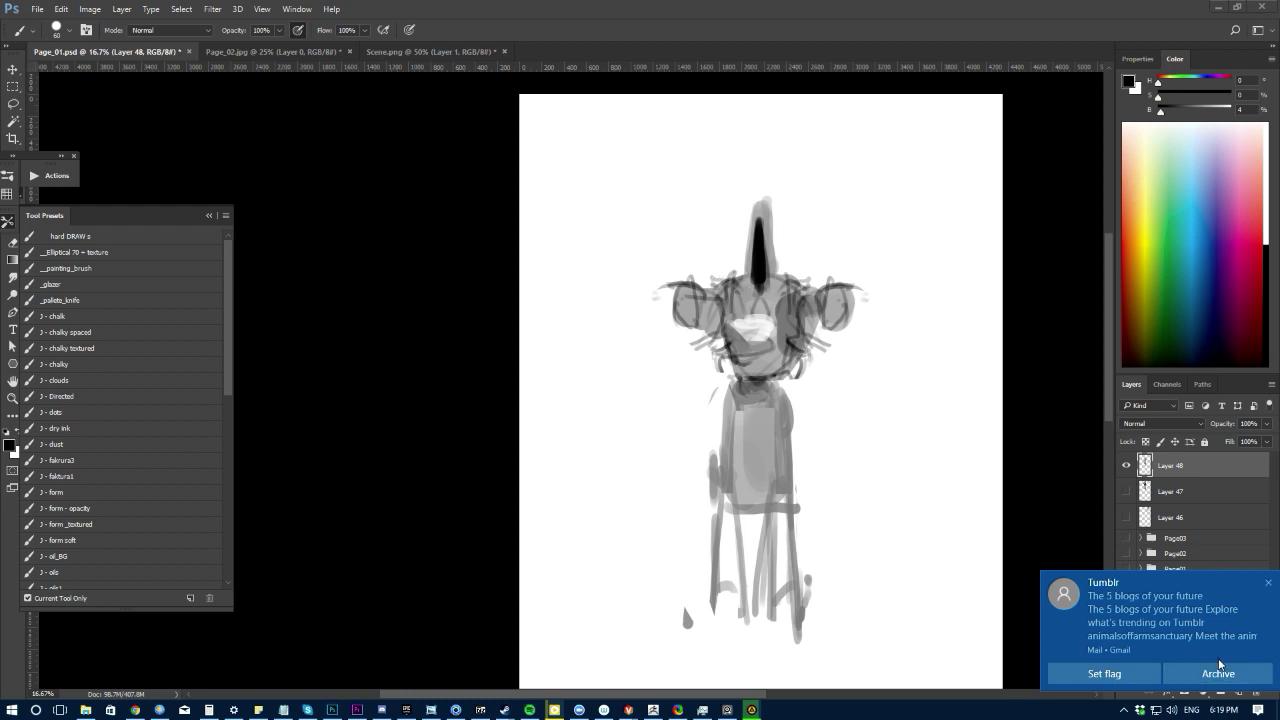
Step: Dismiss the mail notifications, paint a two-segment arm under one shoulder pod and a short arm stub under the other
click(1261, 582)
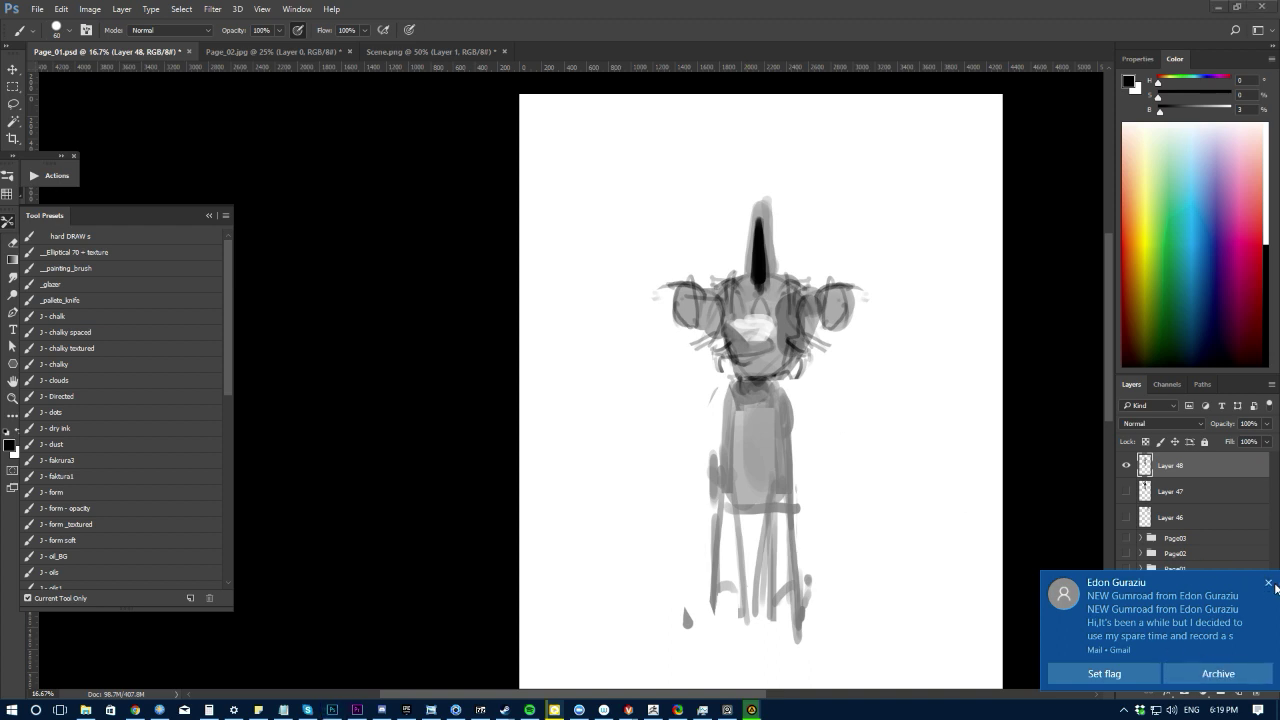
click(1269, 583)
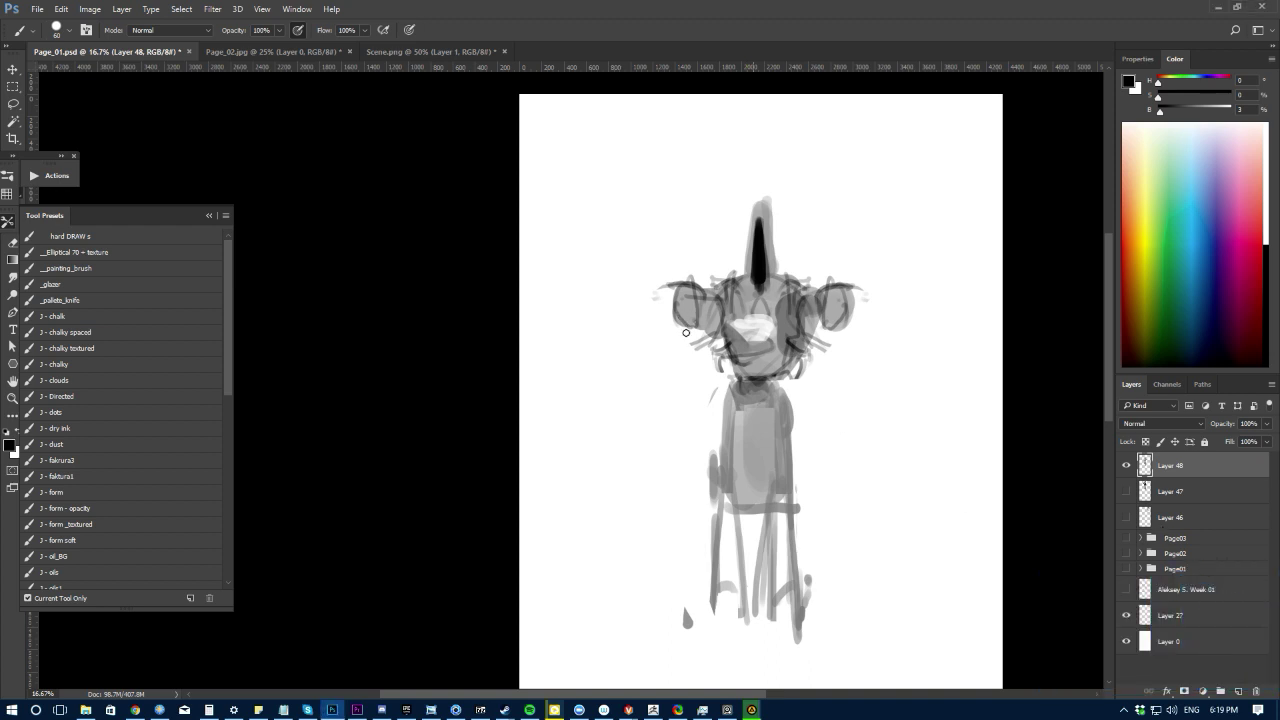
drag(686, 332, 688, 455)
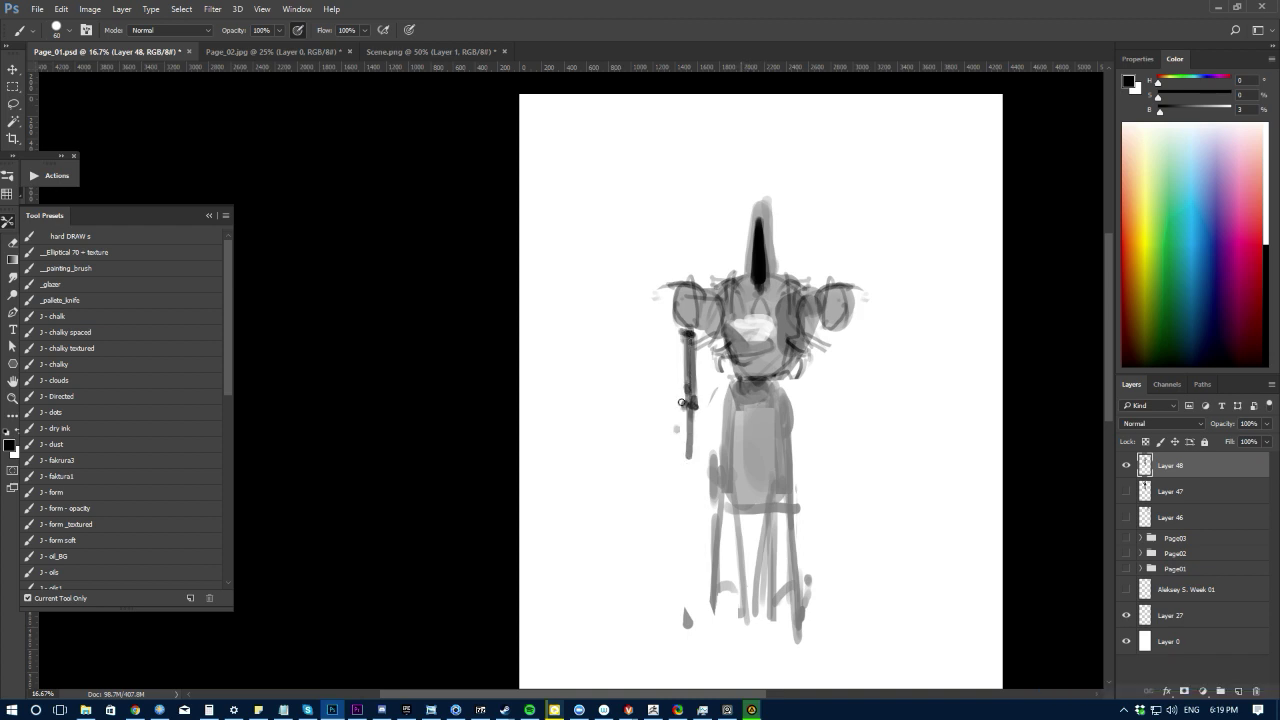
mouse_move(681, 402)
mouse_down()
mouse_move(684, 465)
mouse_move(698, 416)
mouse_move(691, 478)
mouse_up()
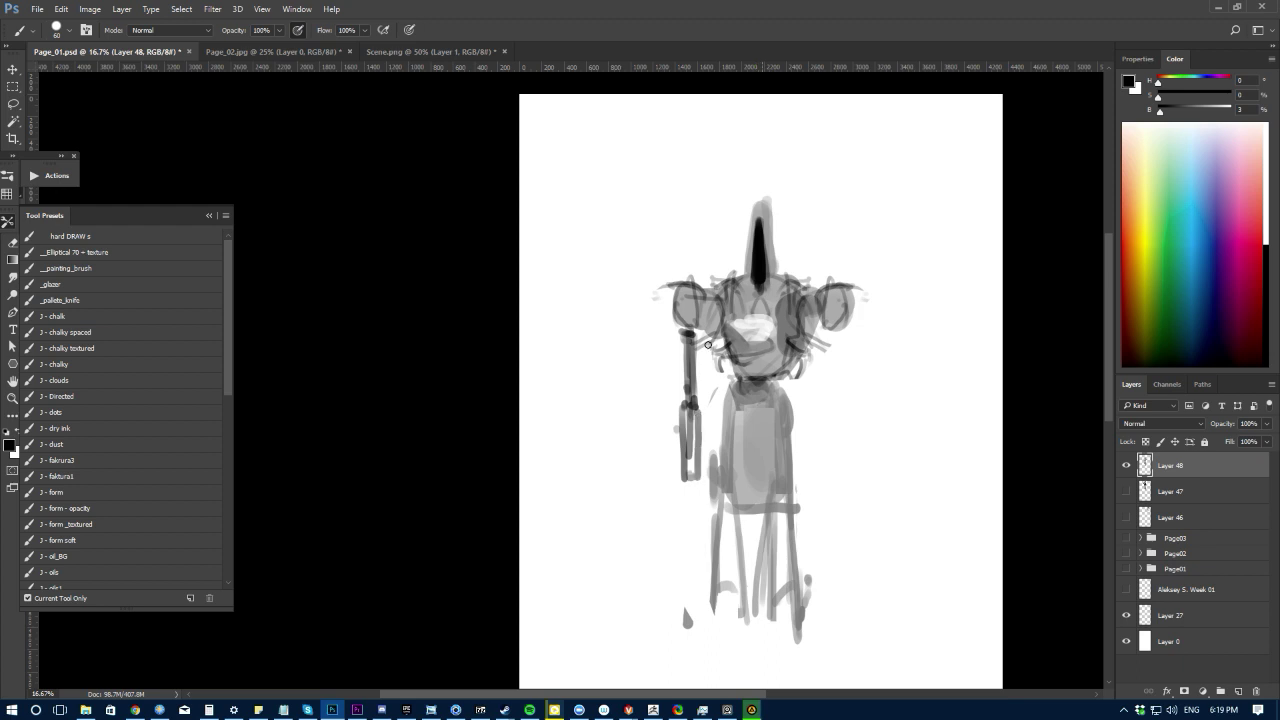
drag(833, 330, 832, 378)
Step: Lasso the lower body and legs, nudge them slightly sideways under the torso and deselect them
key(alt+l)
click(820, 418)
key(b)
mouse_move(735, 378)
mouse_down()
mouse_move(843, 457)
mouse_move(696, 665)
mouse_move(677, 567)
mouse_up()
key(ctrl+z)
key(l)
mouse_move(726, 380)
mouse_down()
mouse_move(835, 560)
mouse_move(690, 475)
mouse_move(724, 382)
mouse_up()
drag(720, 533, 729, 532)
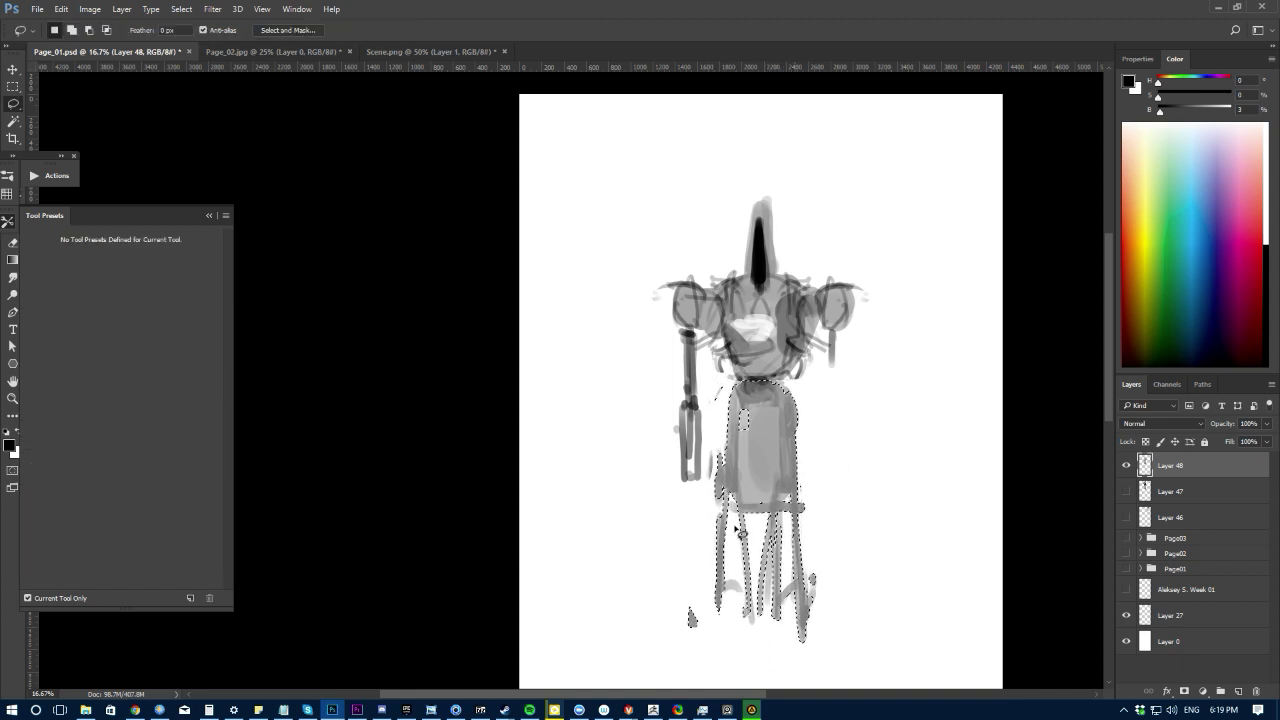
key(ctrl+d)
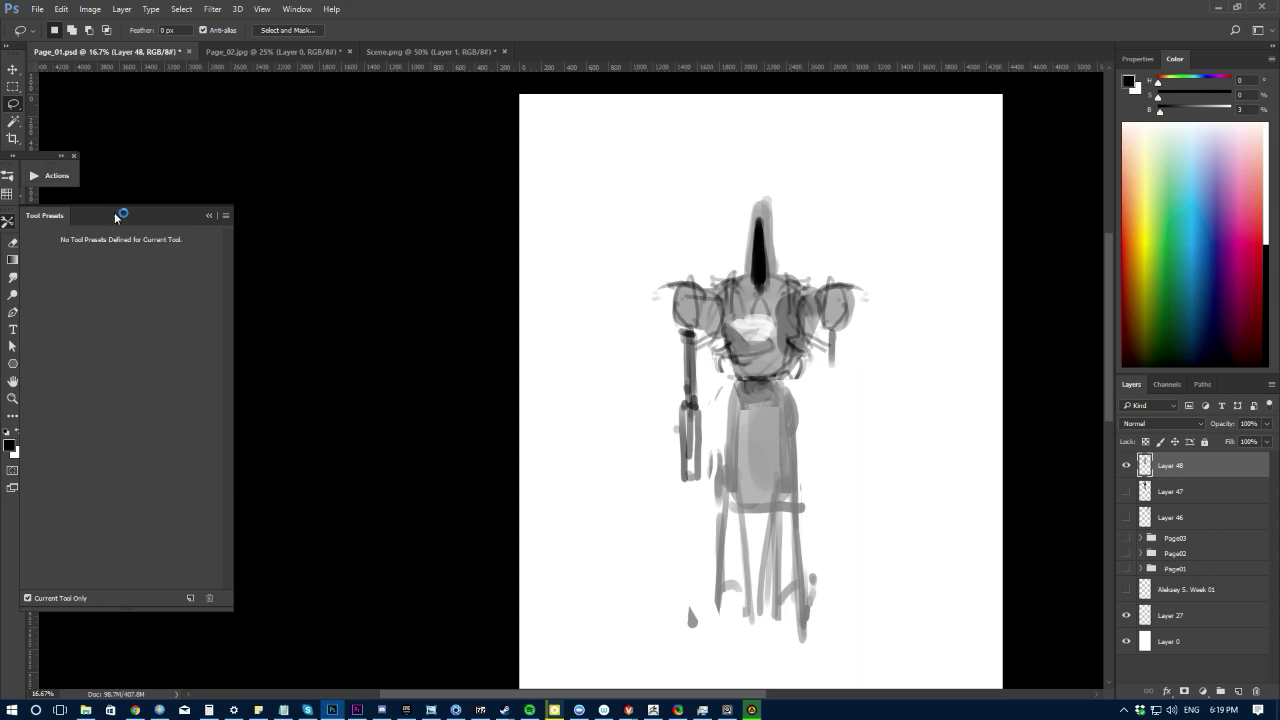
Step: Move the presets aside and use a hard round Smudge preset to fill the forearm and pull its shoulder pod into a point
drag(117, 212, 215, 147)
click(17, 277)
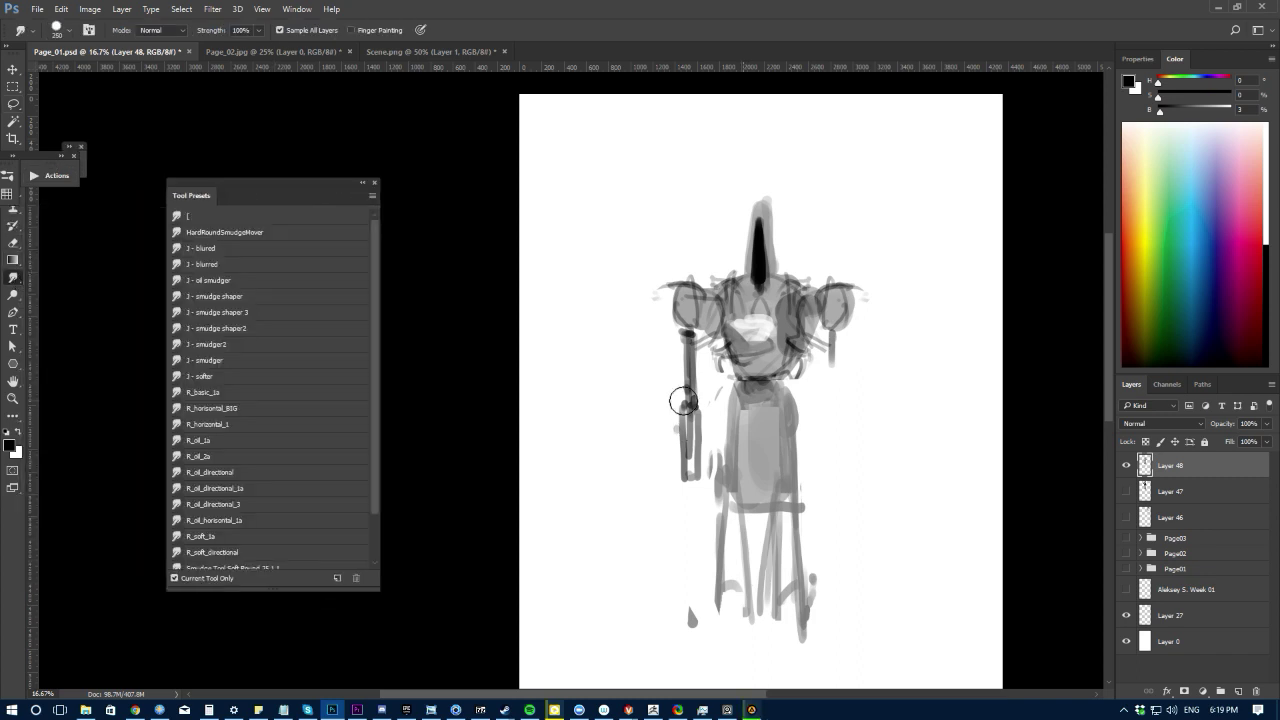
click(192, 232)
key(bracketleft)
mouse_move(691, 420)
mouse_down()
mouse_move(689, 472)
mouse_move(690, 415)
mouse_up()
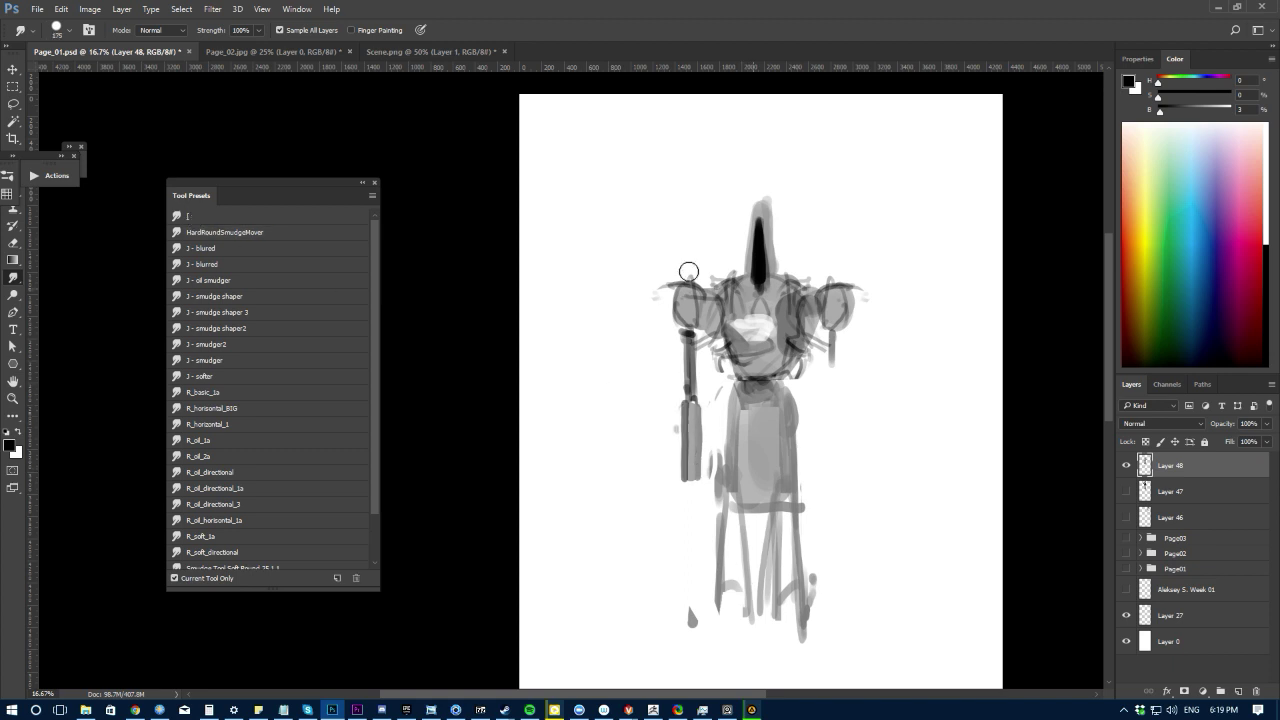
mouse_move(674, 318)
mouse_down()
mouse_move(717, 310)
mouse_move(700, 323)
mouse_move(711, 332)
mouse_move(706, 303)
mouse_move(673, 281)
mouse_move(662, 345)
mouse_up()
Step: Sharpen the spike head's edges with the Smudge tool and smear the chest highlight into a light triangular plate
key([)
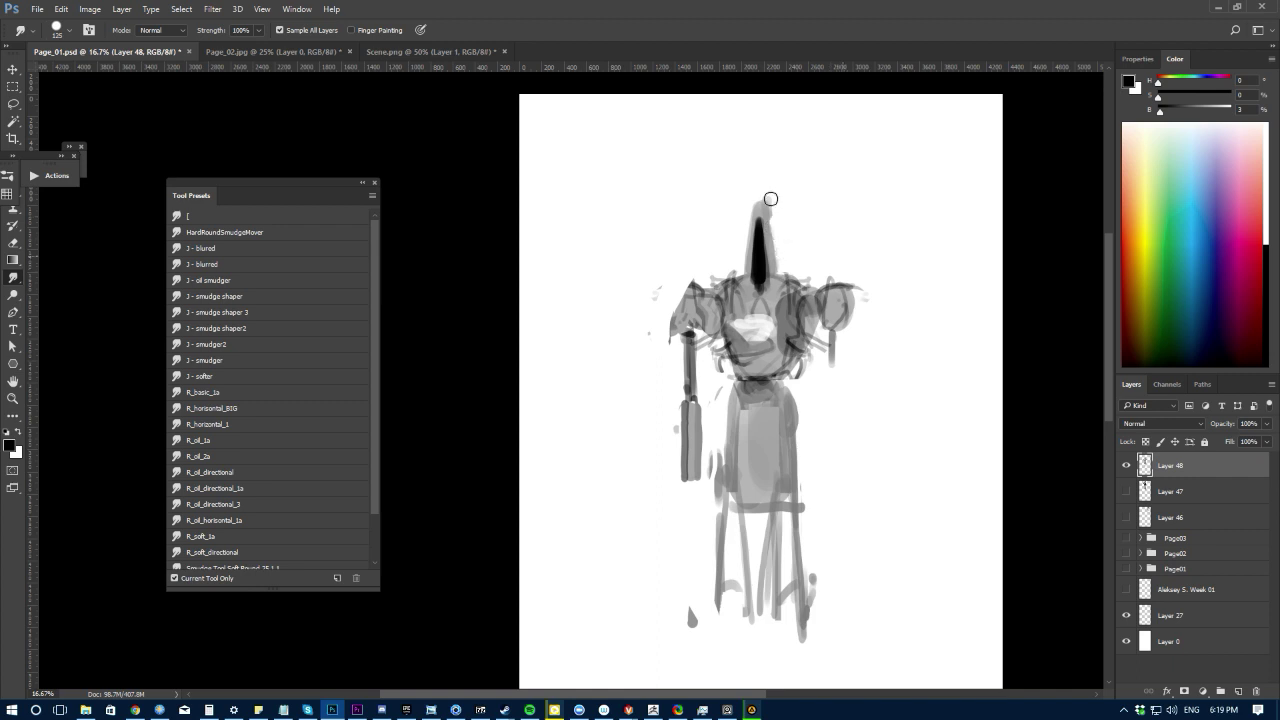
mouse_move(771, 199)
mouse_down()
mouse_move(782, 243)
mouse_move(759, 260)
mouse_move(760, 231)
mouse_move(756, 316)
mouse_move(718, 322)
mouse_move(795, 324)
mouse_move(720, 322)
mouse_move(765, 324)
mouse_move(756, 304)
mouse_move(757, 395)
mouse_move(756, 330)
mouse_move(734, 334)
mouse_move(764, 337)
mouse_move(757, 372)
mouse_move(738, 330)
mouse_move(760, 345)
mouse_move(742, 399)
mouse_up()
key(])
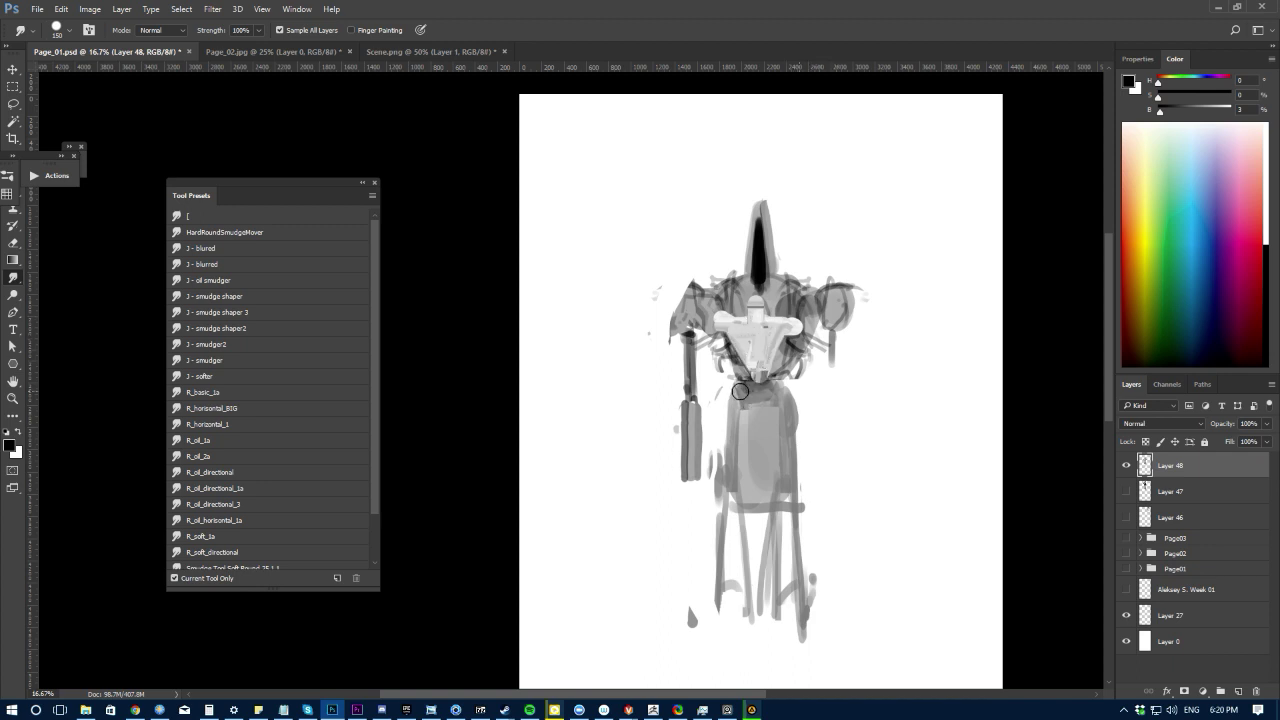
drag(728, 492, 720, 604)
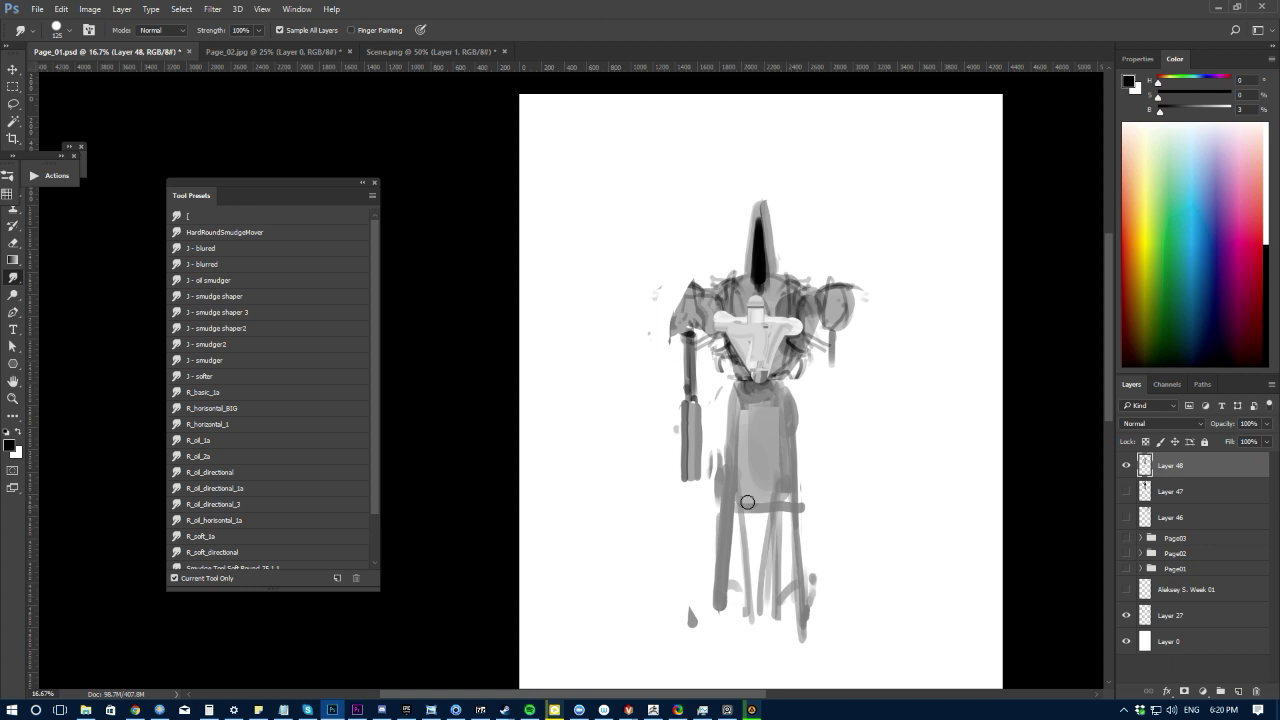
key(ctrl+z)
drag(758, 516, 757, 437)
key(ctrl+z)
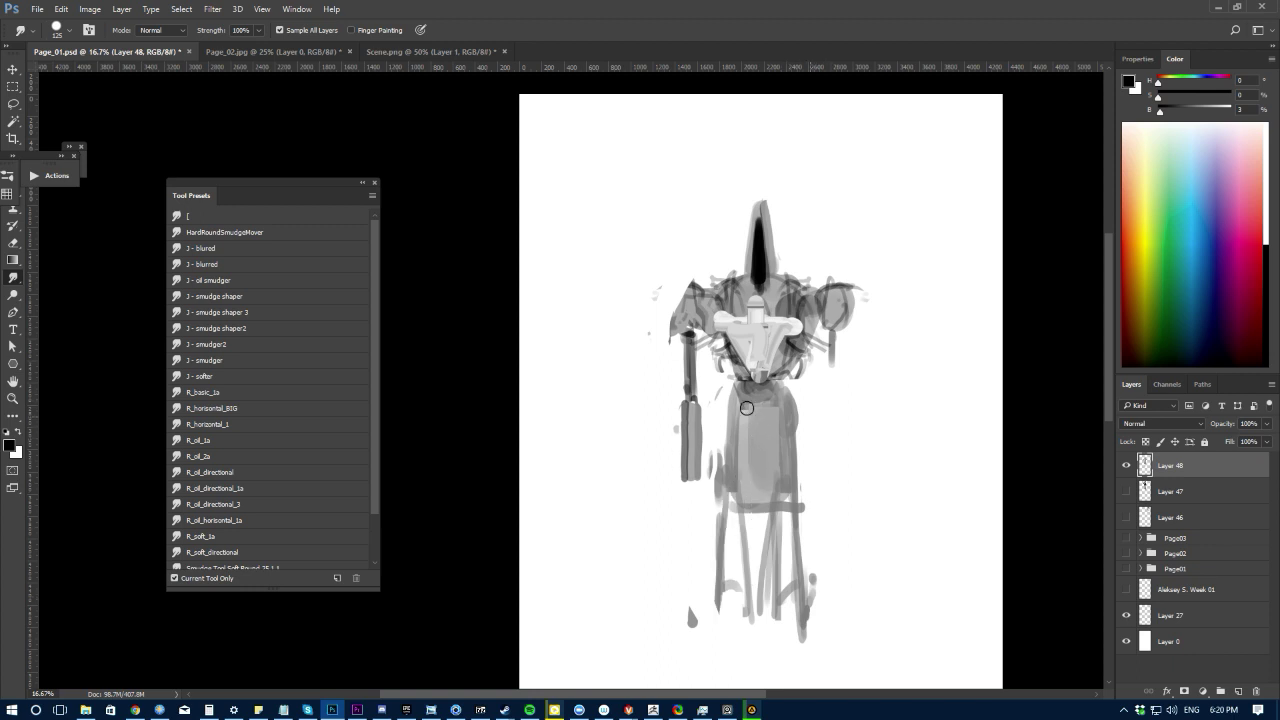
Step: Smudge the other shoulder pod's lower edge and flare the head into a wide-topped shape, and flip the canvas horizontally
drag(839, 332, 846, 324)
mouse_move(738, 245)
mouse_down()
mouse_move(776, 218)
mouse_move(727, 221)
mouse_move(779, 222)
mouse_move(768, 240)
mouse_move(780, 222)
mouse_move(730, 223)
mouse_move(744, 261)
mouse_up()
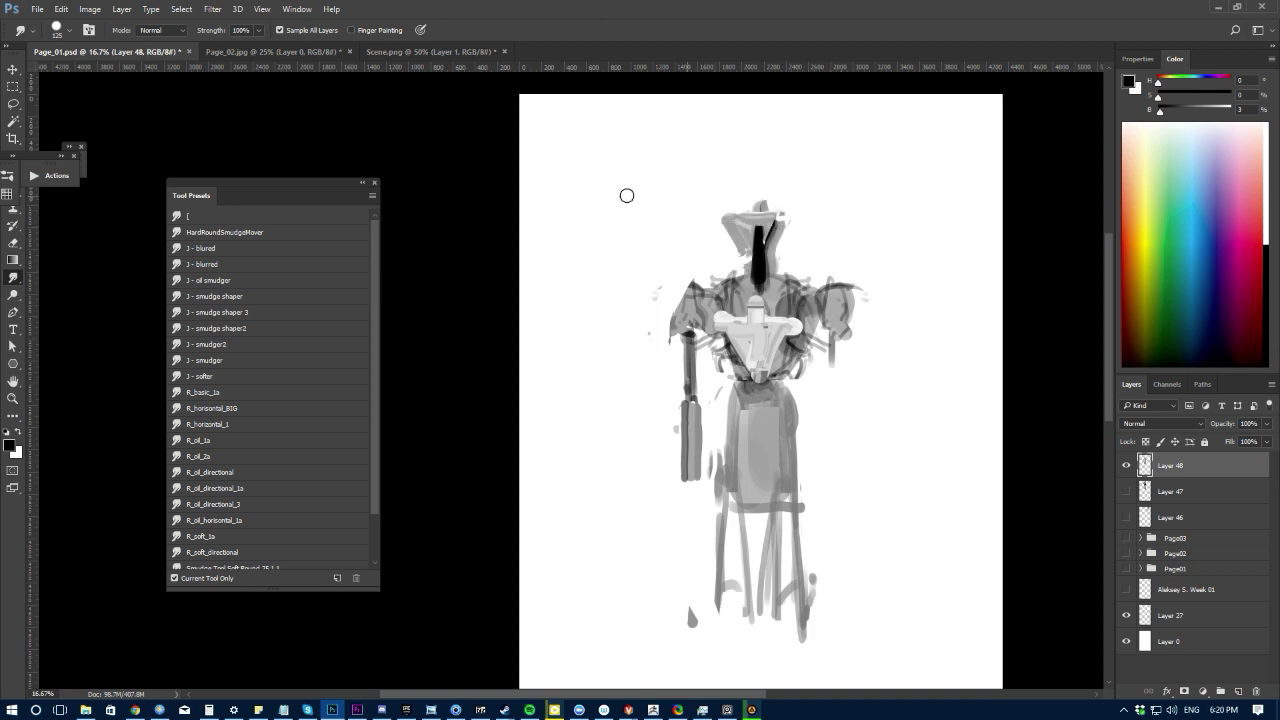
key(ctrl+shift+h)
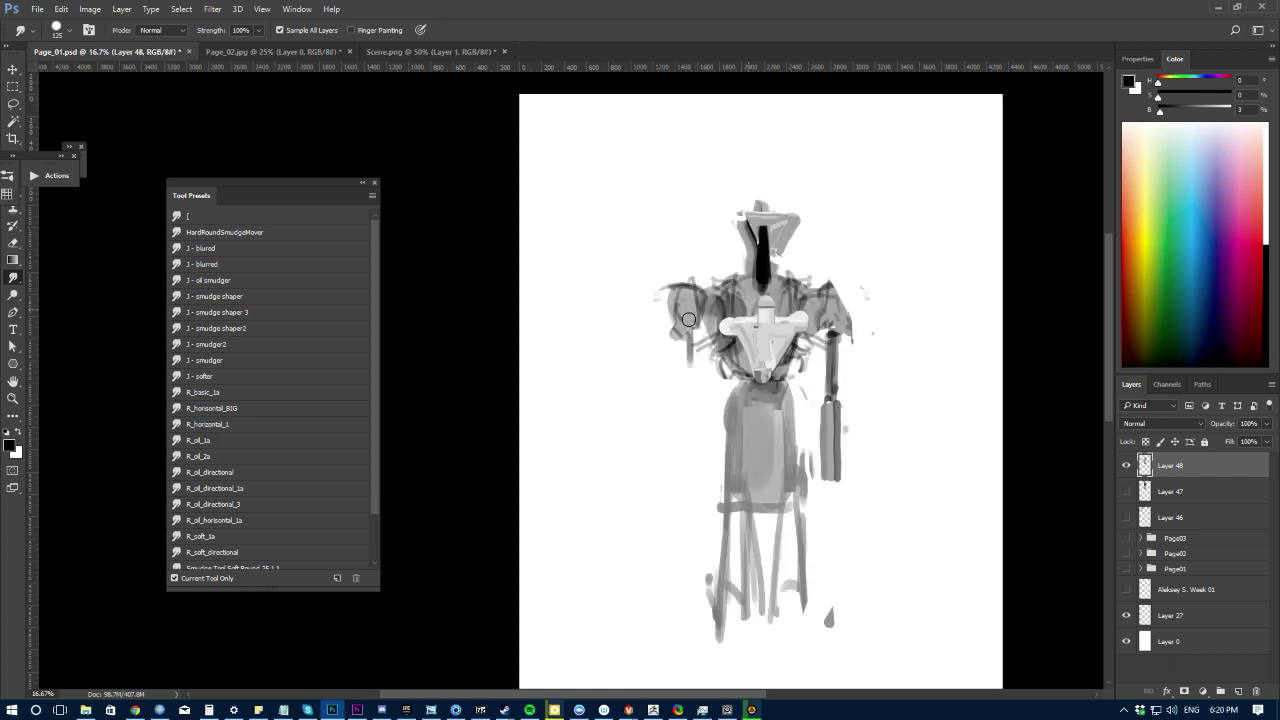
Step: Smudge the stubby arm down from its shoulder pod into a long, bent arm
mouse_move(688, 319)
mouse_down()
mouse_move(690, 402)
mouse_move(695, 354)
mouse_move(713, 407)
mouse_move(701, 376)
mouse_move(703, 446)
mouse_up()
key(ctrl+z)
mouse_move(695, 351)
mouse_down()
mouse_move(679, 441)
mouse_move(698, 373)
mouse_move(701, 386)
mouse_move(695, 430)
mouse_move(684, 396)
mouse_move(694, 347)
mouse_move(686, 398)
mouse_move(681, 357)
mouse_move(697, 432)
mouse_move(711, 370)
mouse_move(677, 431)
mouse_move(682, 418)
mouse_move(693, 440)
mouse_move(698, 417)
mouse_move(704, 510)
mouse_move(739, 482)
mouse_move(735, 604)
mouse_up()
key(ctrl+z)
Step: Smudge the leg strokes downward with a larger tip into a long, straight robe and clean away its stray edges
key(b)
key(r)
key(bracketright)
mouse_move(786, 494)
mouse_down()
mouse_move(787, 607)
mouse_move(786, 586)
mouse_up()
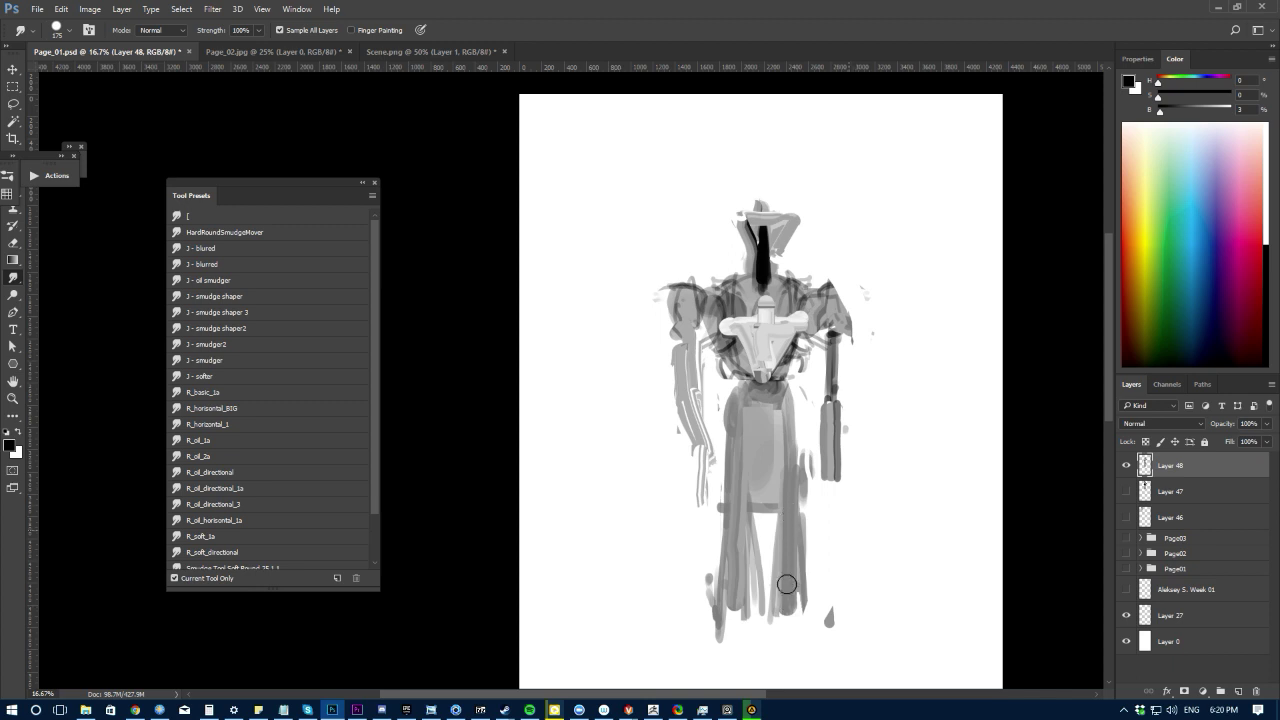
mouse_move(713, 443)
mouse_down()
mouse_move(727, 445)
mouse_move(727, 547)
mouse_up()
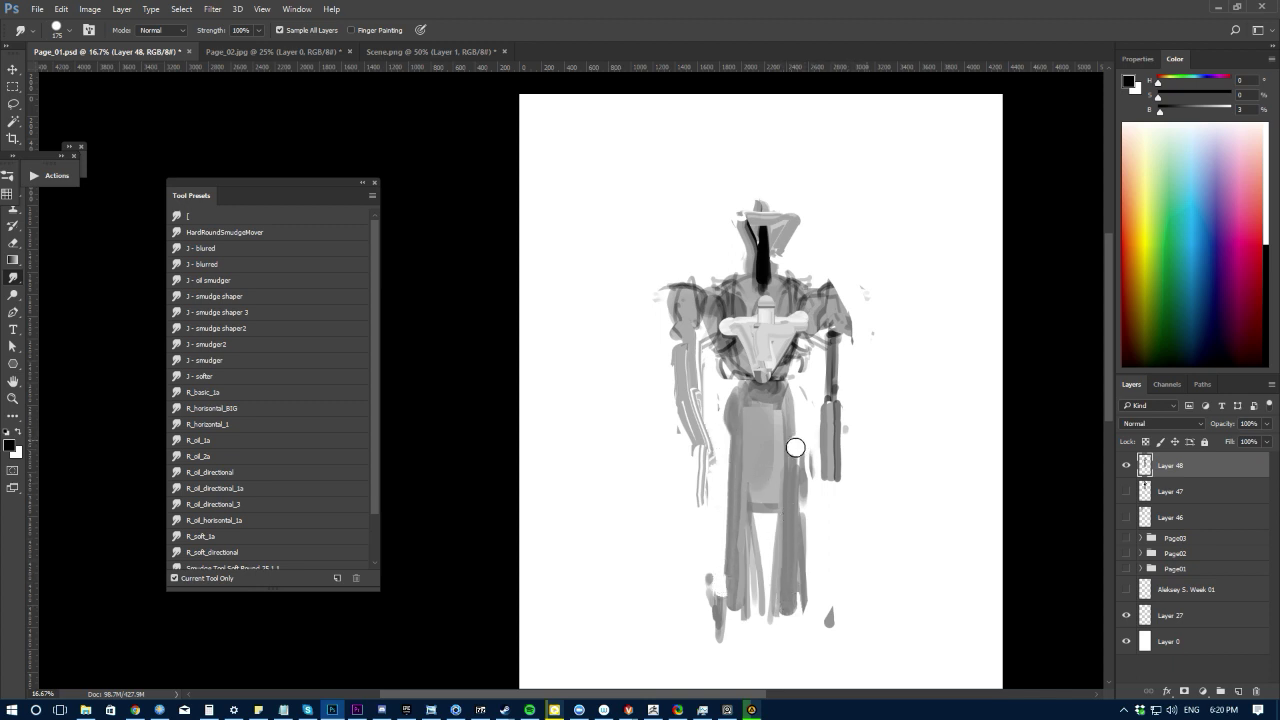
mouse_move(797, 447)
mouse_down()
mouse_move(795, 598)
mouse_move(795, 575)
mouse_up()
mouse_move(762, 493)
mouse_down()
mouse_move(769, 509)
mouse_move(749, 509)
mouse_move(751, 491)
mouse_move(749, 575)
mouse_up()
Step: Smudge the sides of the chest inward around the light triangular plate to taper the torso into a narrow waist
mouse_move(714, 313)
mouse_down()
mouse_move(713, 352)
mouse_move(702, 333)
mouse_move(728, 381)
mouse_move(711, 352)
mouse_up()
mouse_move(787, 328)
mouse_down()
mouse_move(809, 338)
mouse_move(788, 377)
mouse_move(805, 347)
mouse_up()
mouse_move(713, 350)
mouse_down()
mouse_move(735, 379)
mouse_move(737, 356)
mouse_move(786, 380)
mouse_up()
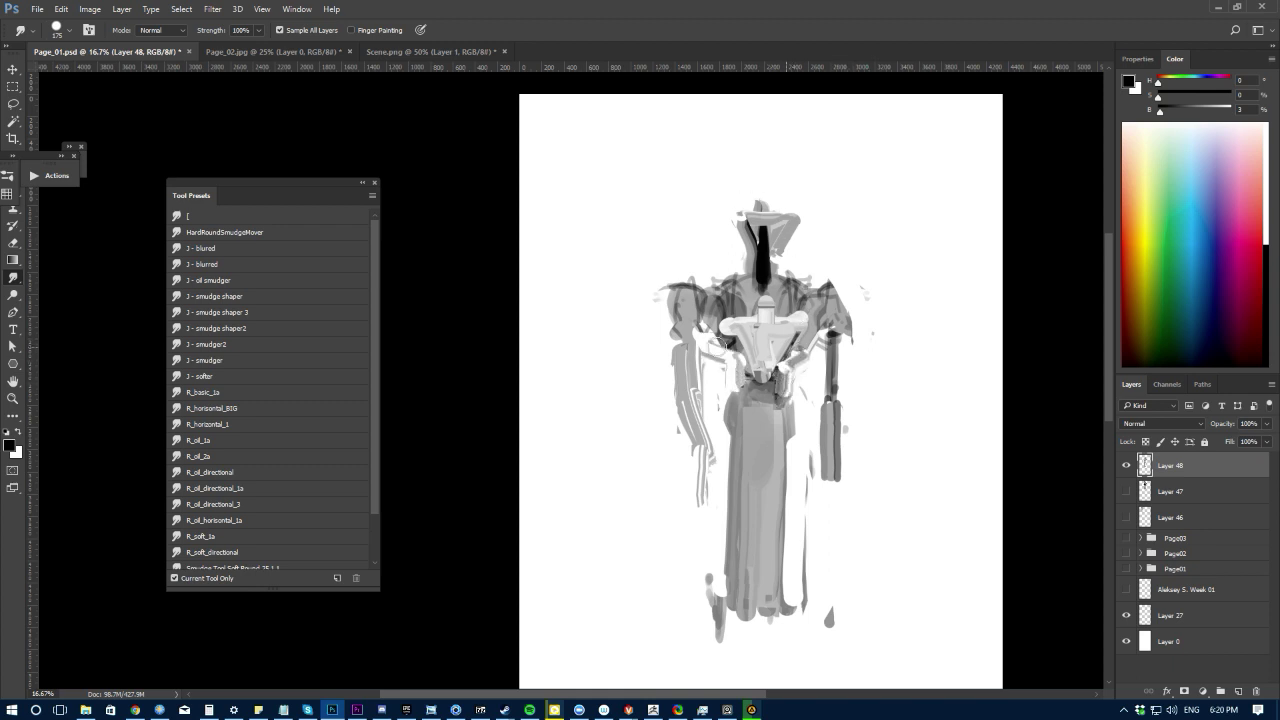
Step: Paint over the shoulder above the bent arm with its sampled gray, and outline the chest with black sampled from the head
key(b)
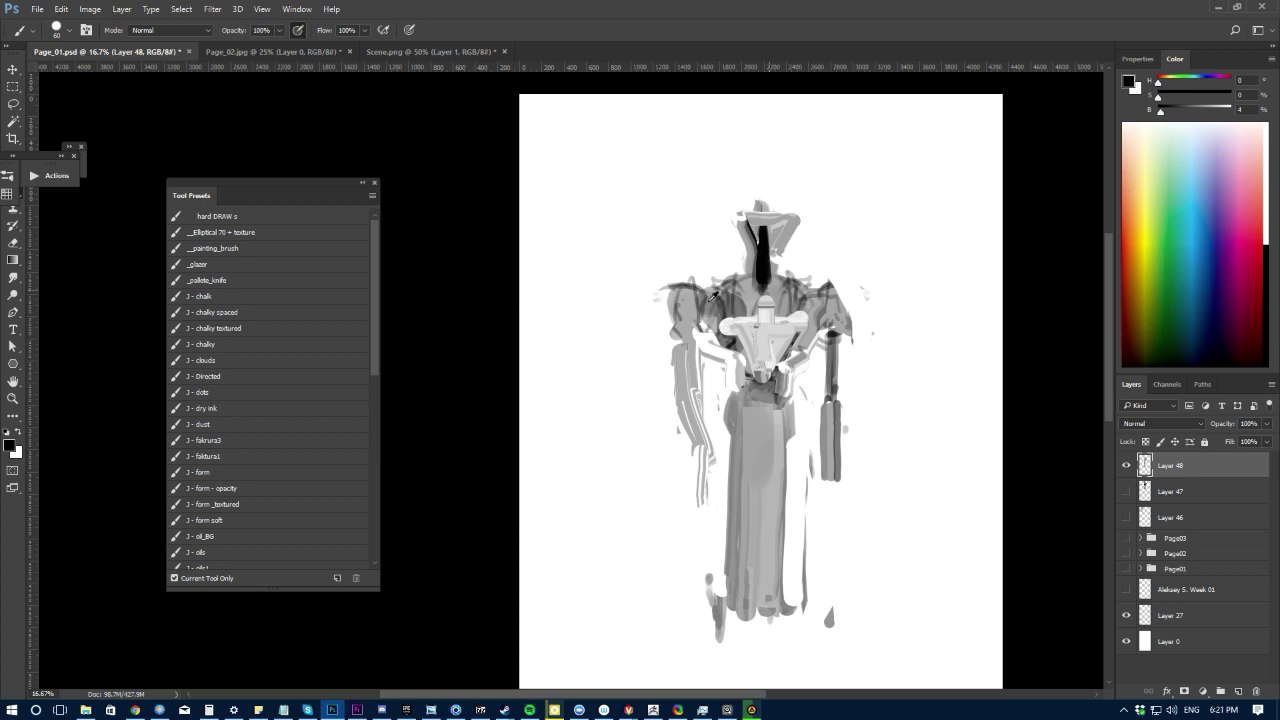
key(bracketright)
alt+click(683, 317)
key(bracketright)
key(bracketright)
key(bracketright)
key(bracketright)
key(bracketright)
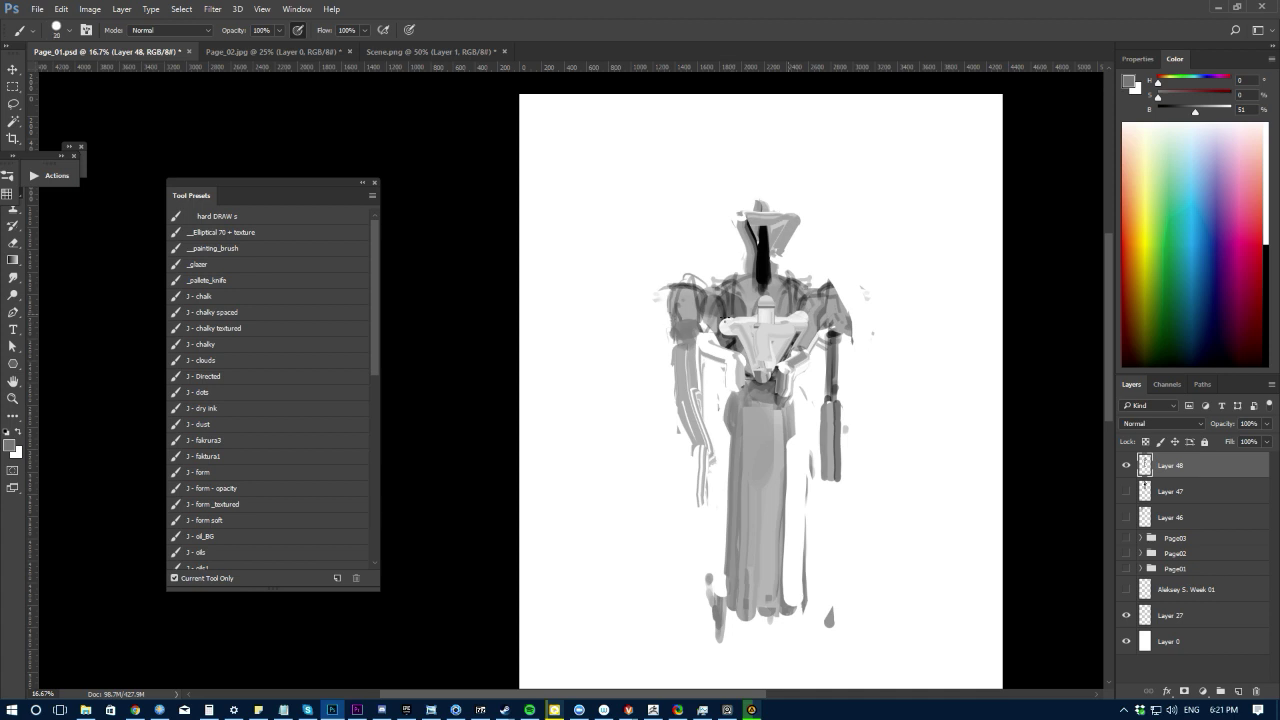
alt+click(760, 273)
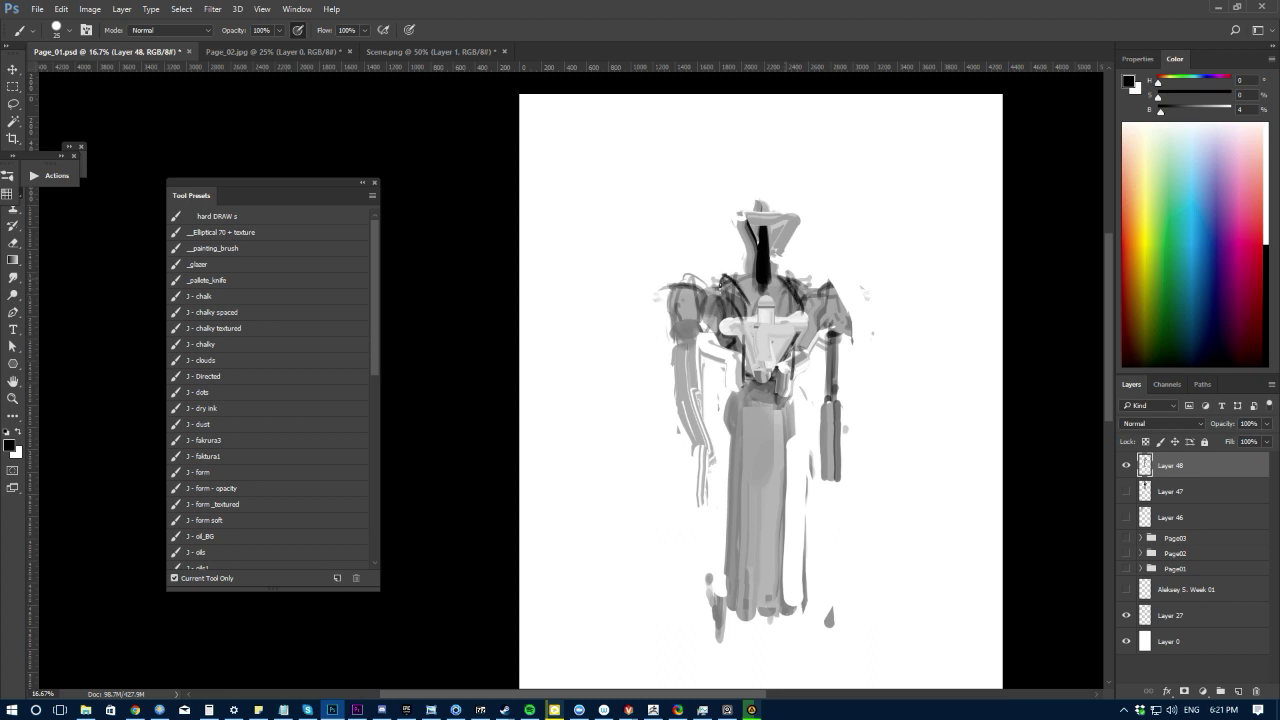
Step: Fill the side of the chest beside the light plate with sampled mid and dark grays
alt+click(742, 307)
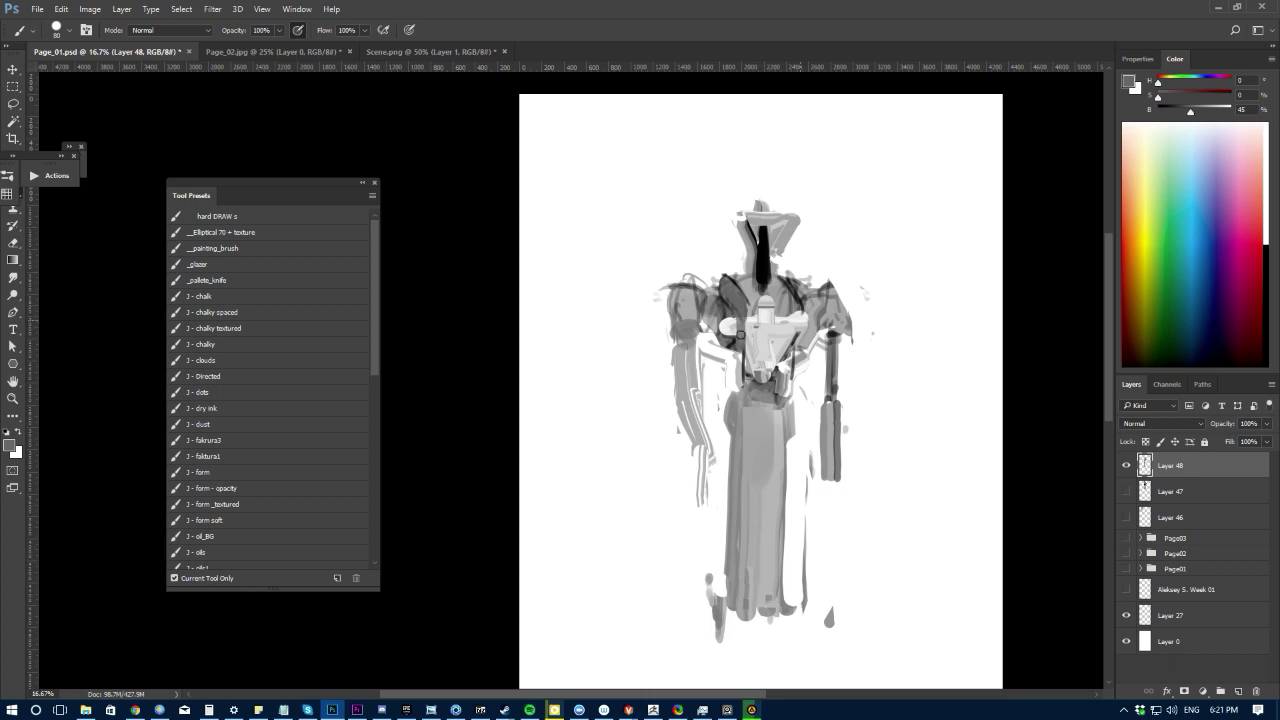
drag(741, 319, 743, 377)
alt+click(727, 311)
mouse_move(733, 315)
mouse_down()
mouse_move(730, 334)
mouse_move(718, 322)
mouse_up()
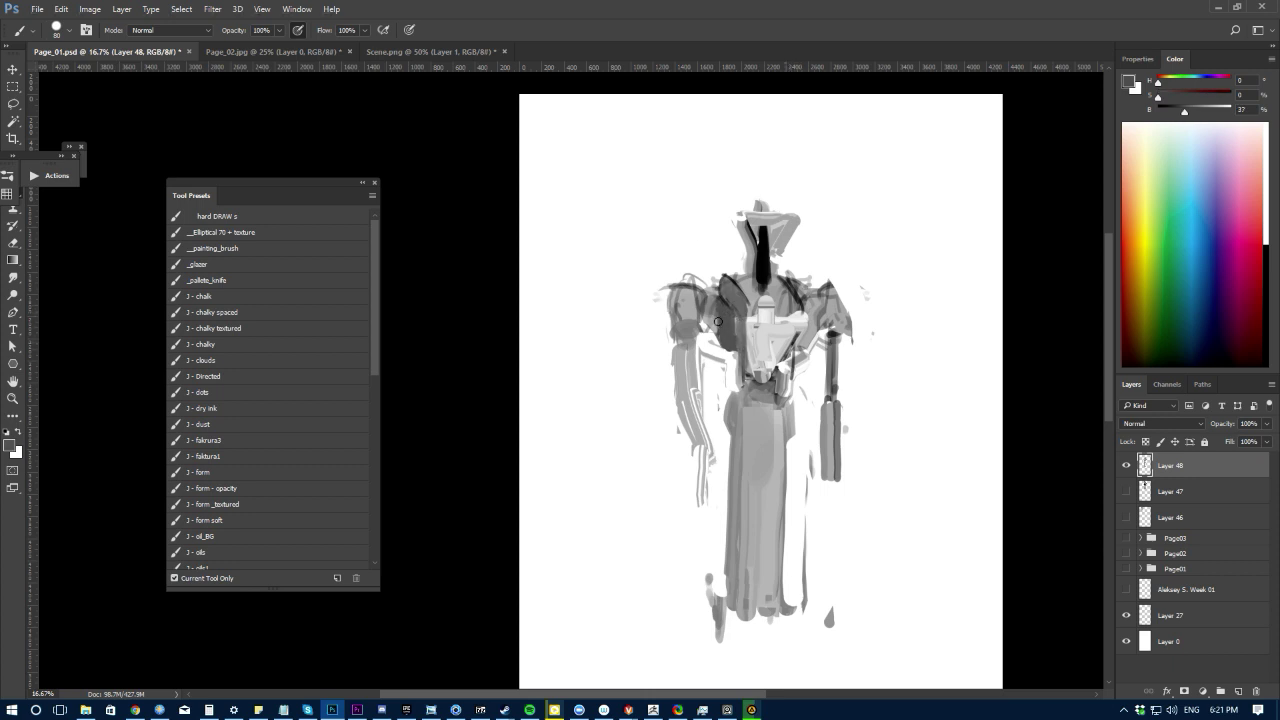
Step: Paint dark gray legs along both edges of the robe with a pointed black foot, and trim the robe's hem
drag(733, 383, 725, 568)
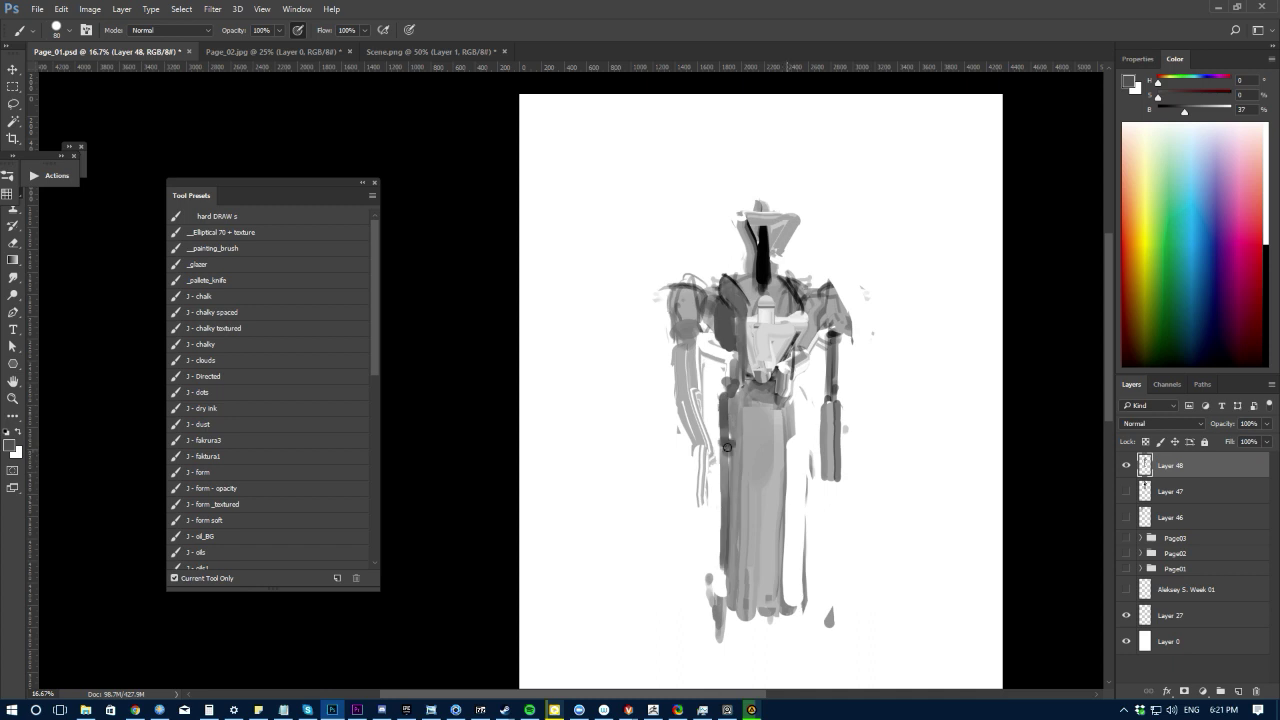
drag(714, 465, 720, 607)
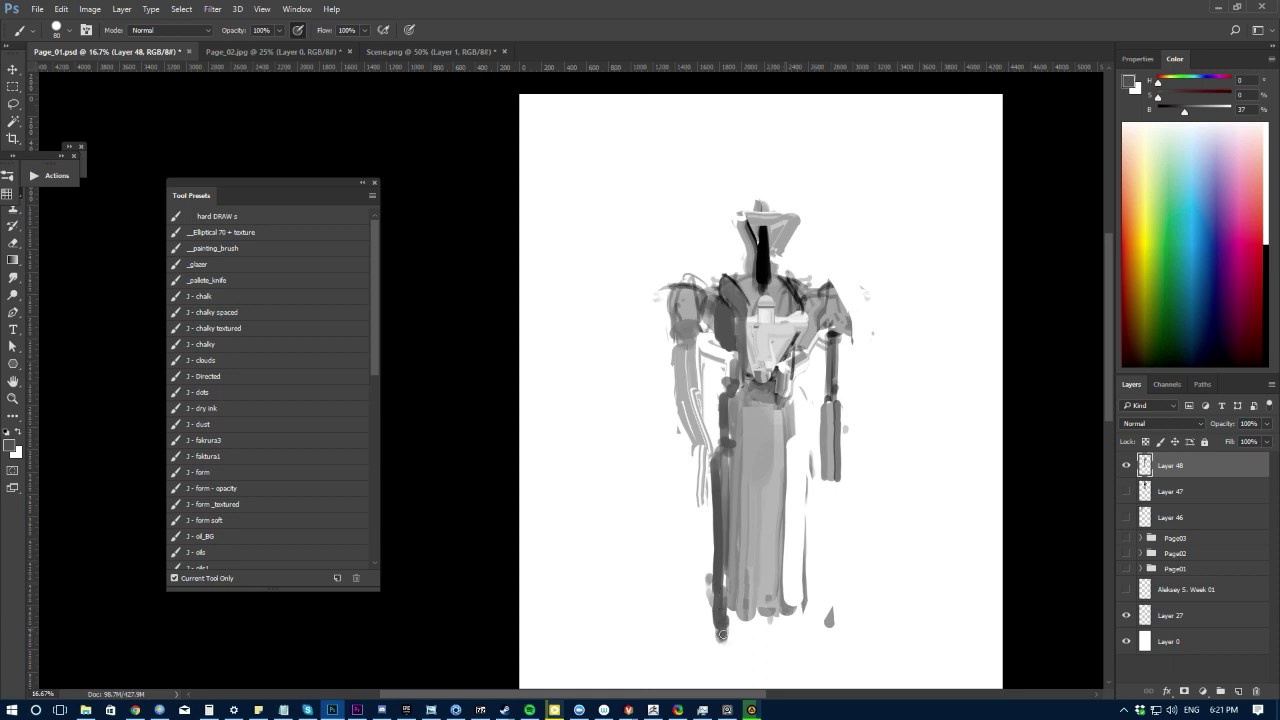
drag(789, 622, 793, 637)
alt+click(781, 268)
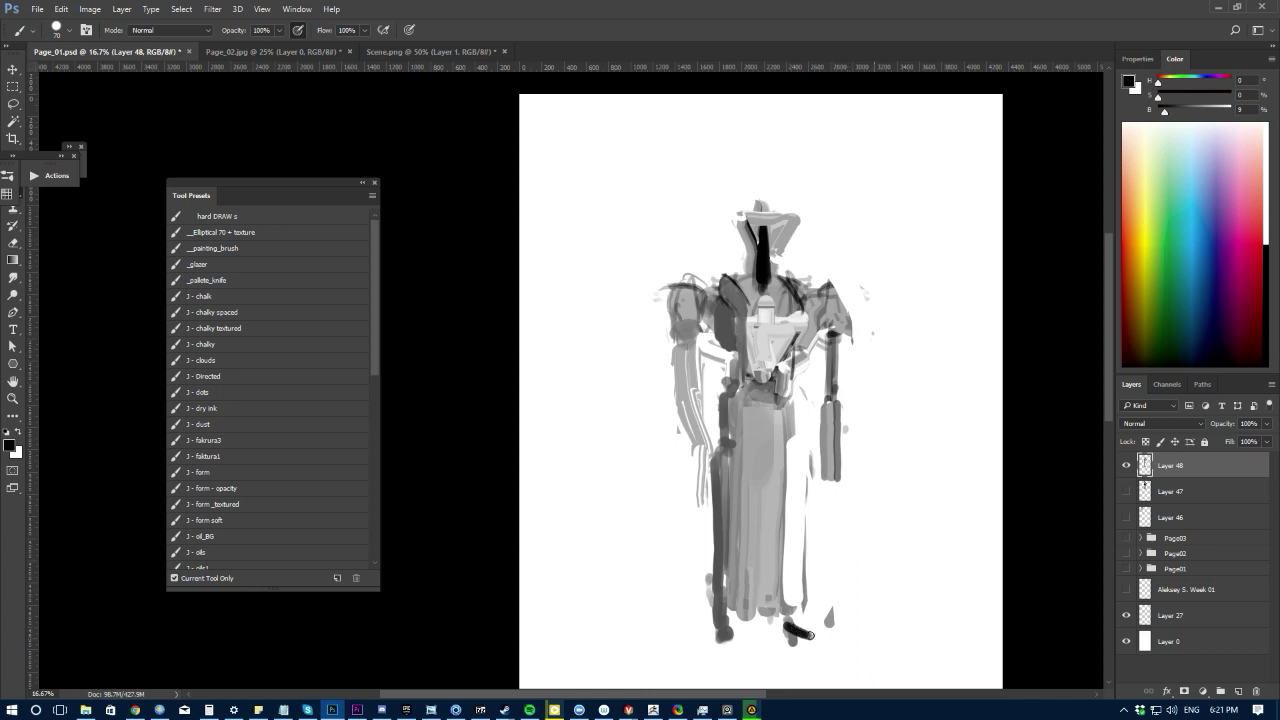
mouse_move(795, 617)
mouse_down()
mouse_move(816, 634)
mouse_move(794, 537)
mouse_up()
alt+click(724, 465)
mouse_move(795, 447)
mouse_down()
mouse_move(795, 609)
mouse_move(742, 614)
mouse_move(768, 605)
mouse_up()
key(e)
key(b)
alt+click(745, 591)
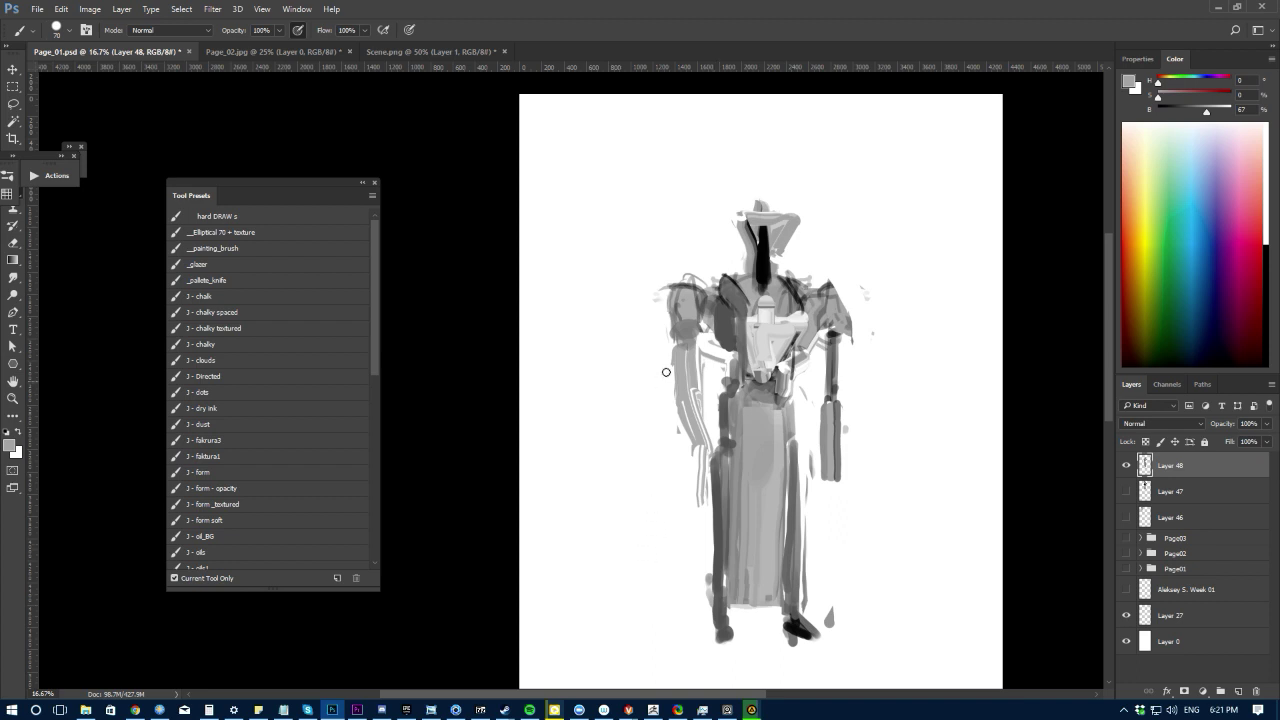
Step: Mirror the sketch horizontally and shift the straight forearm up to shorten that arm
key(h)
key(l)
mouse_move(688, 334)
mouse_down()
mouse_move(710, 366)
mouse_move(674, 430)
mouse_move(686, 438)
mouse_up()
key(ctrl+d)
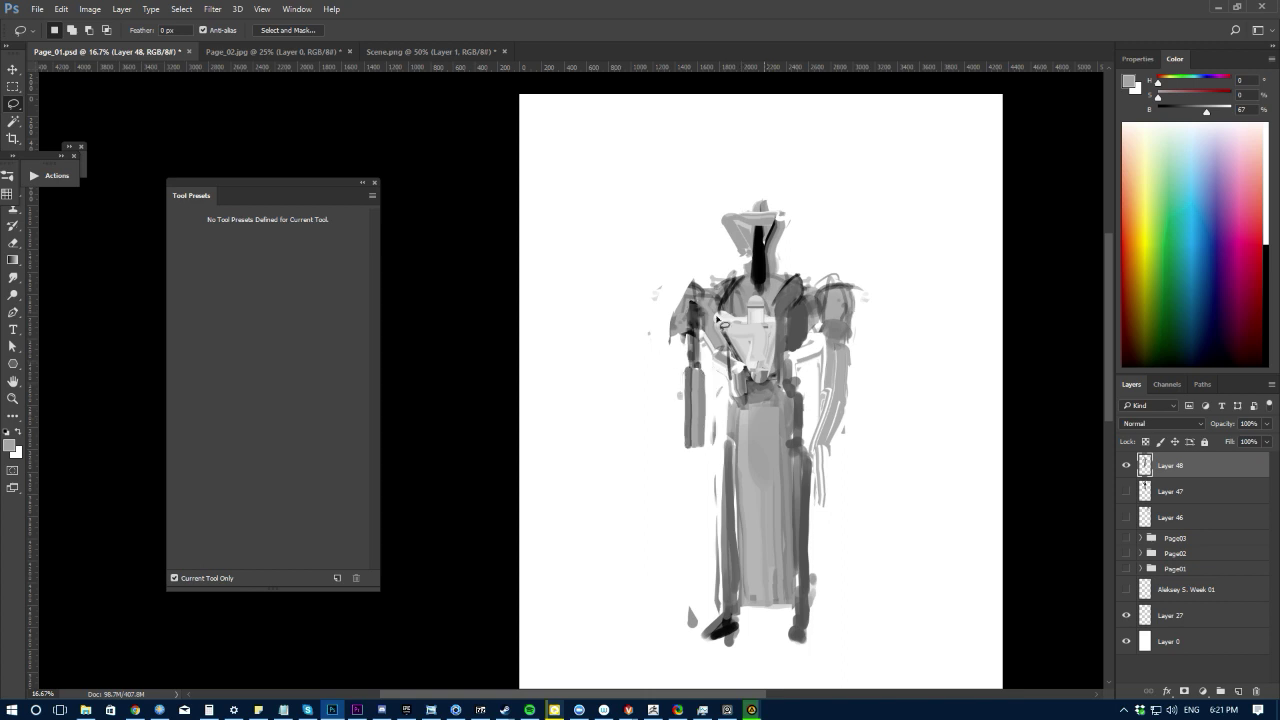
Step: Repaint the triangular chest plate in light gray and cover the rounded shape above it with sampled chest gray
key(b)
alt+click(776, 296)
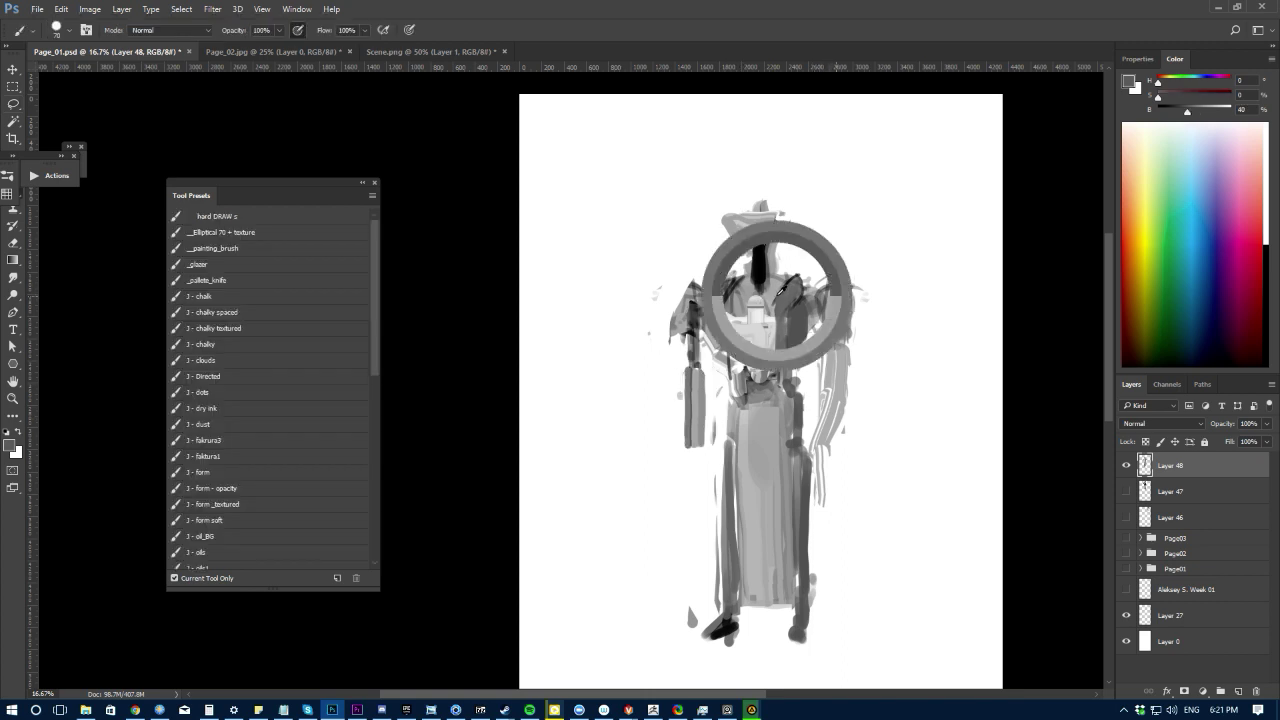
alt+click(762, 364)
mouse_move(757, 357)
mouse_down()
mouse_move(748, 343)
mouse_move(749, 374)
mouse_up()
key([)
alt+click(771, 328)
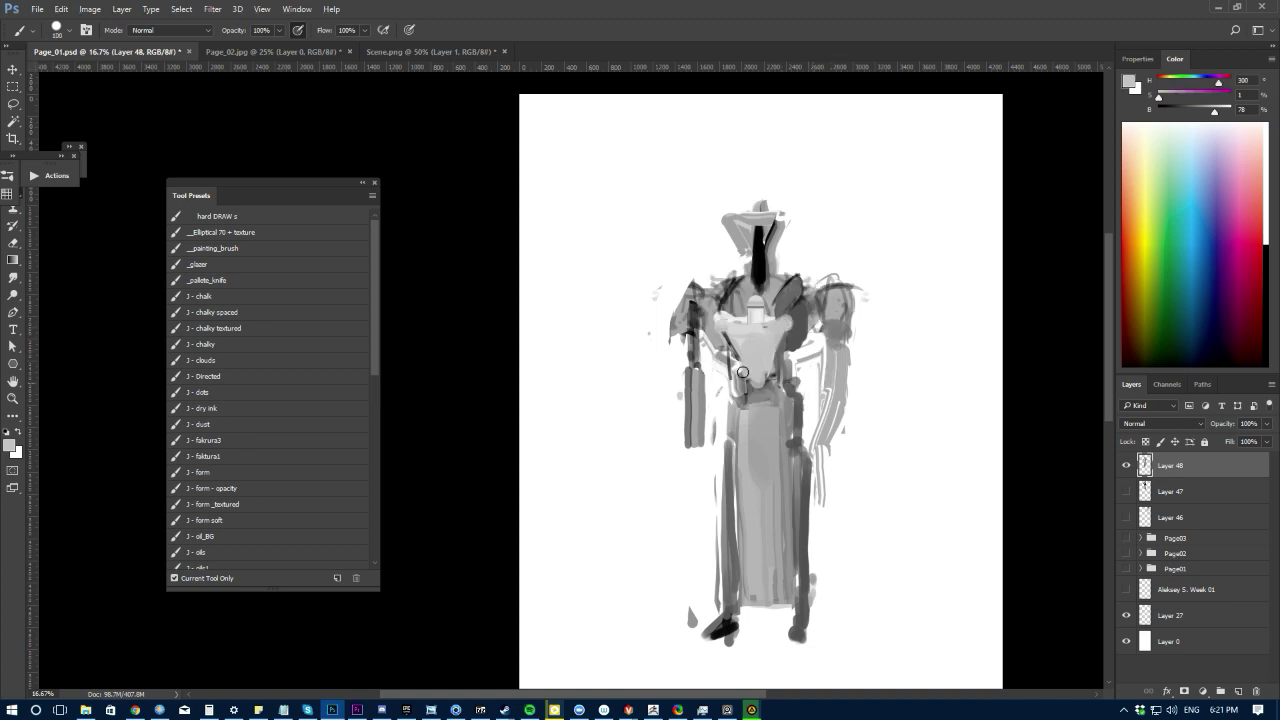
alt+click(734, 314)
alt+click(771, 300)
mouse_move(764, 295)
mouse_down()
mouse_move(758, 308)
mouse_move(748, 298)
mouse_up()
alt+click(745, 308)
Step: Cover the black stripe on the face with sampled grays, darken the collar around the neck and fill out the head's side
alt+click(777, 220)
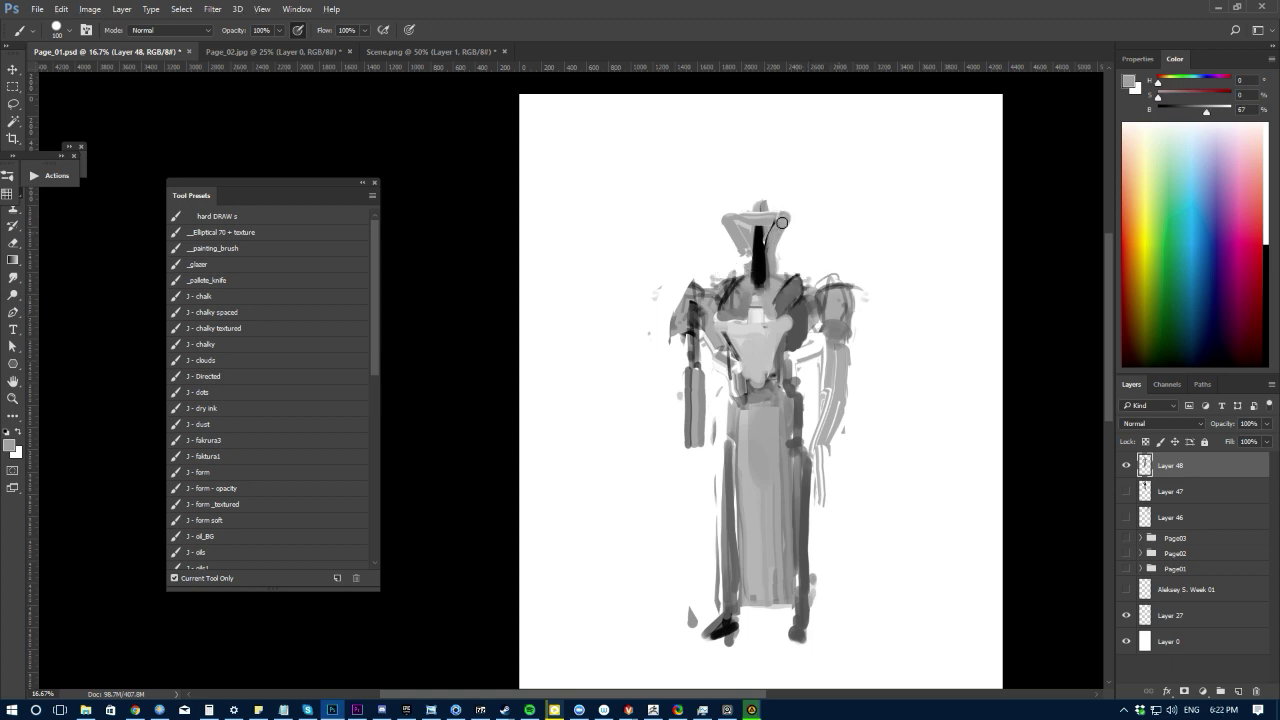
alt+click(770, 250)
mouse_move(746, 255)
mouse_down()
mouse_move(766, 235)
mouse_move(755, 231)
mouse_up()
alt+click(763, 267)
mouse_move(756, 275)
mouse_down()
mouse_move(765, 289)
mouse_move(746, 291)
mouse_move(765, 285)
mouse_up()
alt+click(754, 291)
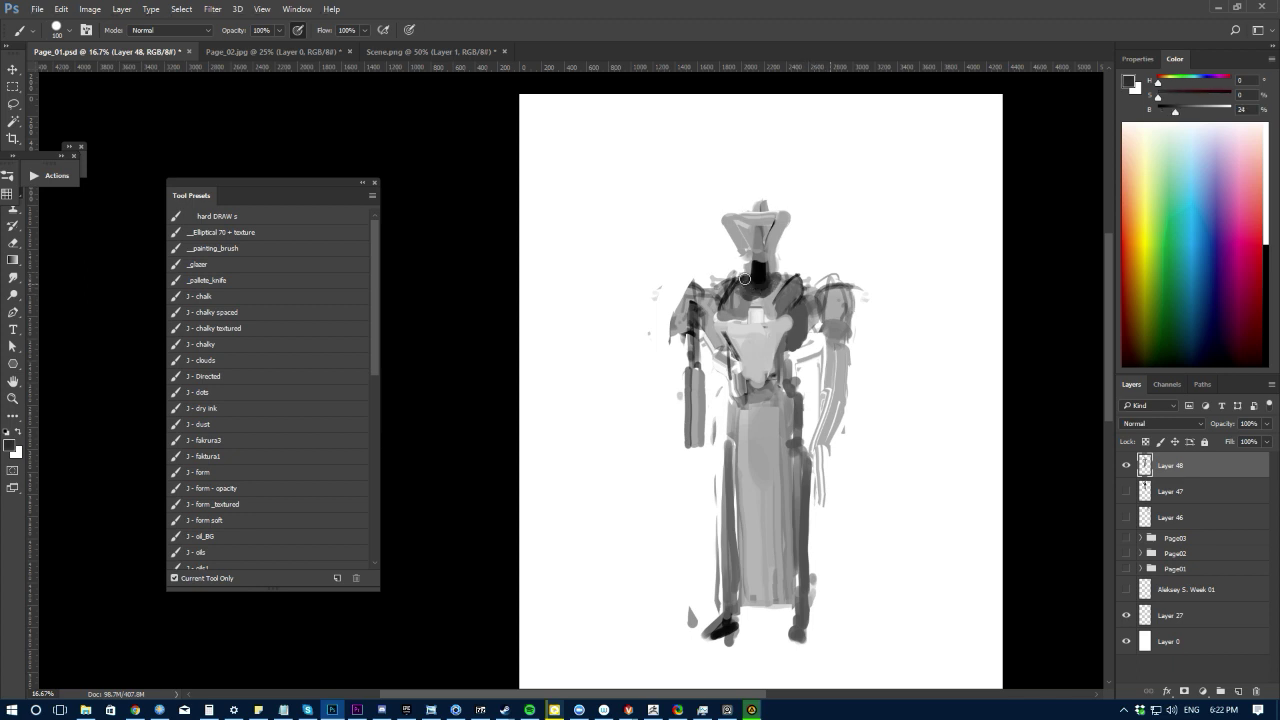
key(e)
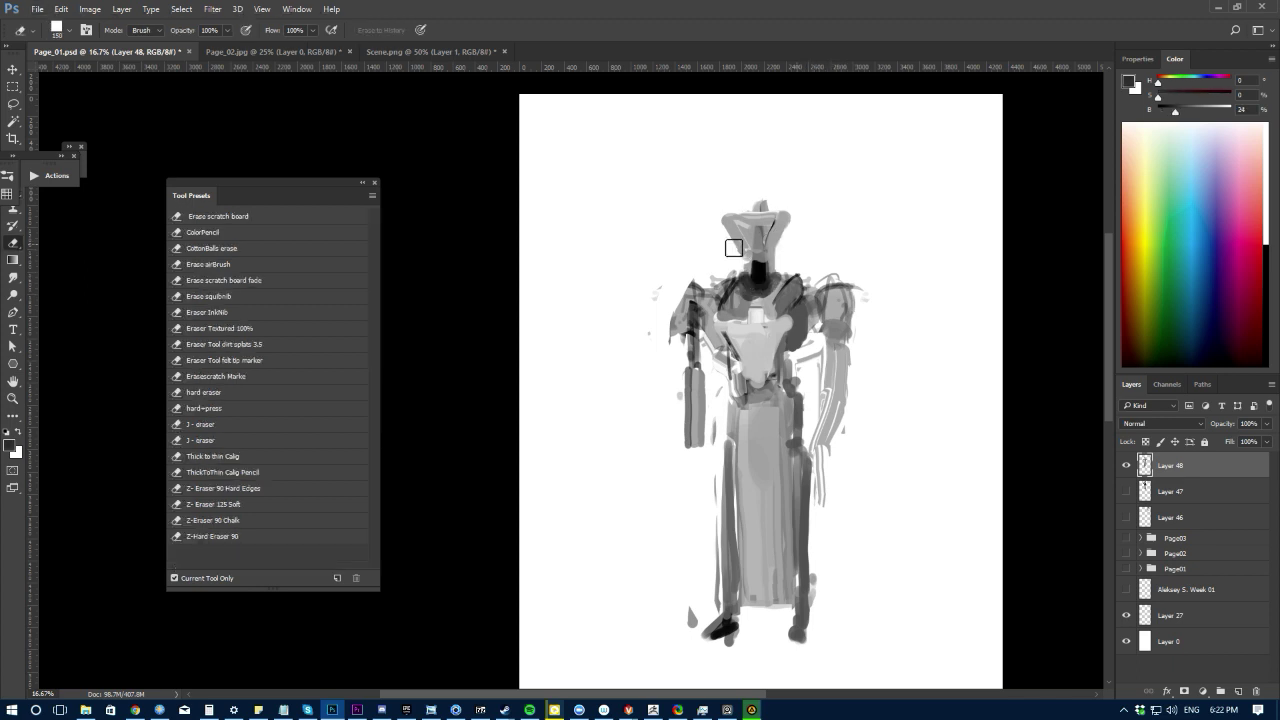
key(b)
alt+click(779, 253)
mouse_move(779, 253)
mouse_down()
mouse_move(792, 232)
mouse_move(780, 253)
mouse_up()
Step: Lasso the side of the robe with the bare dark leg and skew it outward to open a curved slit
key(l)
mouse_move(788, 405)
mouse_down()
mouse_move(800, 680)
mouse_move(788, 408)
mouse_up()
drag(649, 554, 637, 486)
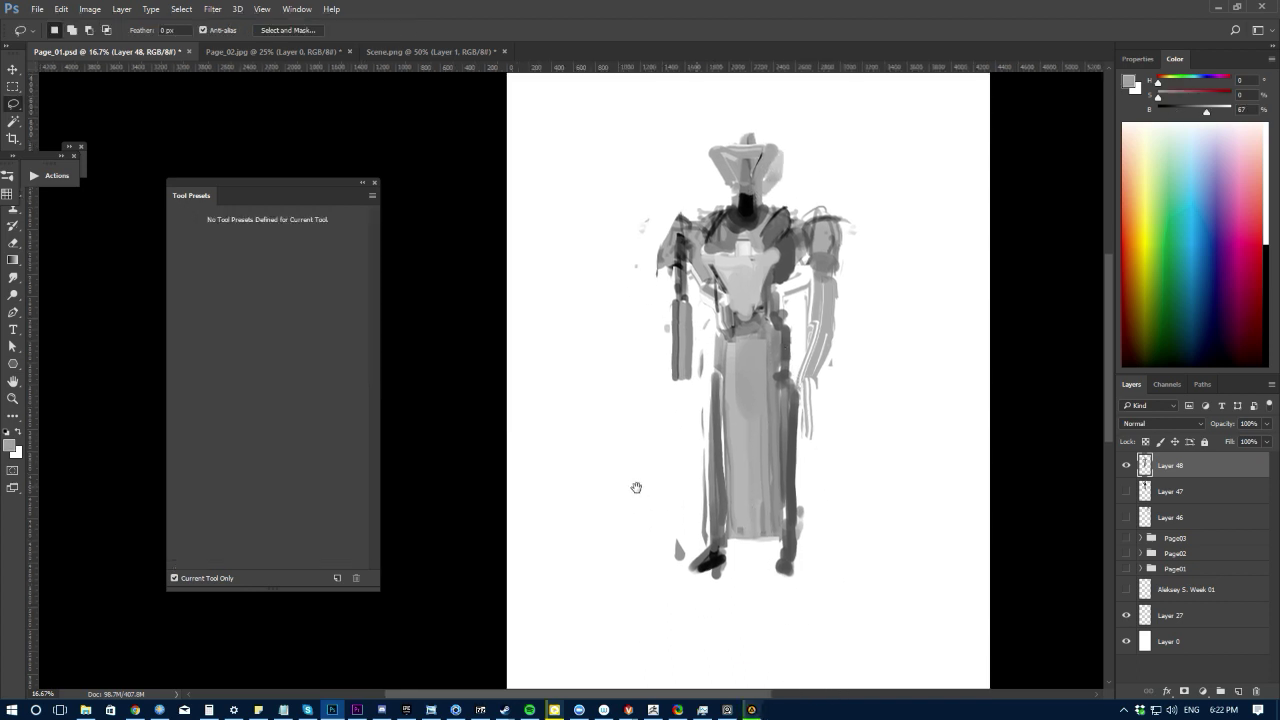
key(ctrl+t)
drag(802, 632, 822, 639)
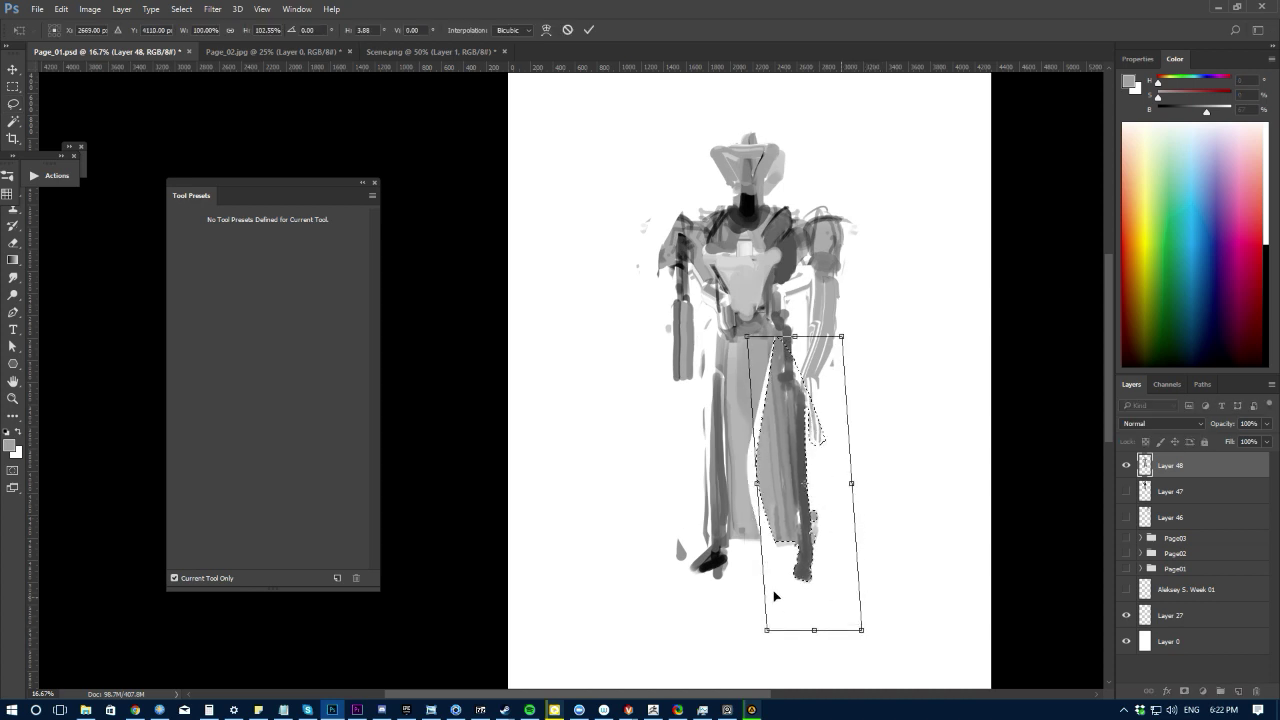
key(Return)
key(ctrl+d)
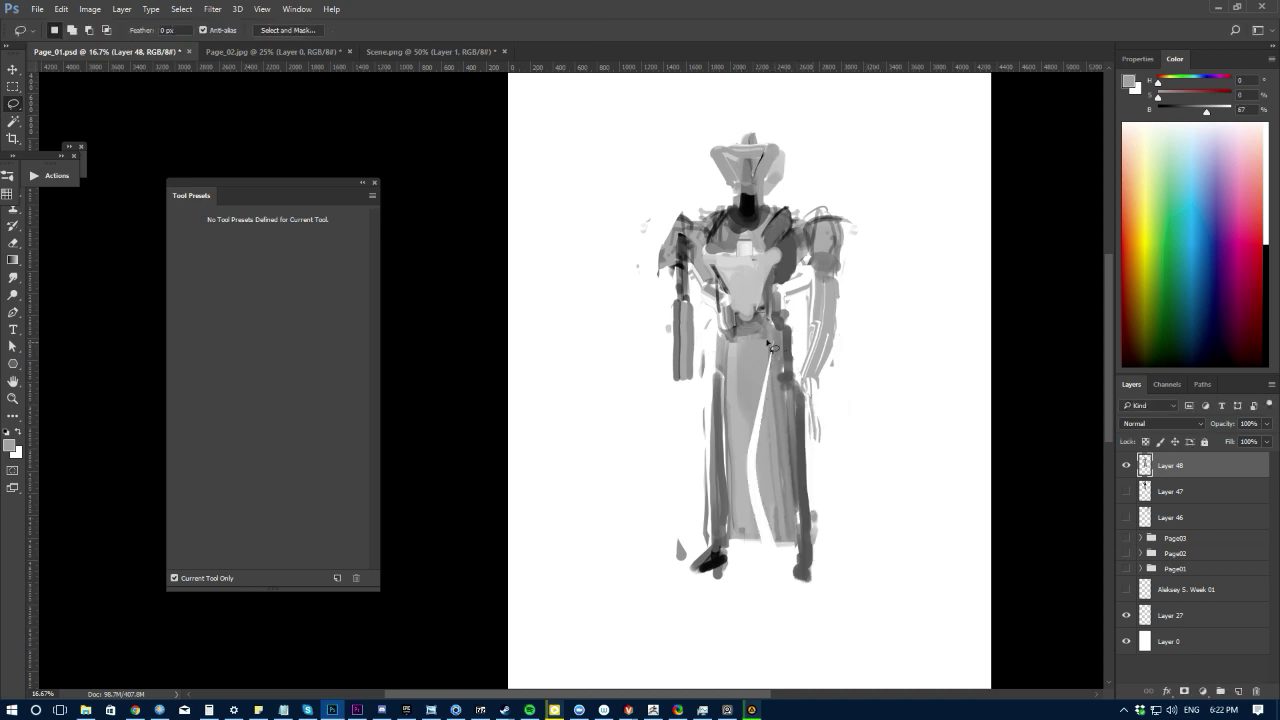
Step: Erase around both forearms to slim and shorten them, and cut a notch under the rounded shoulder pod with a smaller eraser
key(e)
mouse_move(810, 301)
mouse_down()
mouse_move(803, 362)
mouse_move(827, 370)
mouse_move(812, 380)
mouse_move(819, 396)
mouse_up()
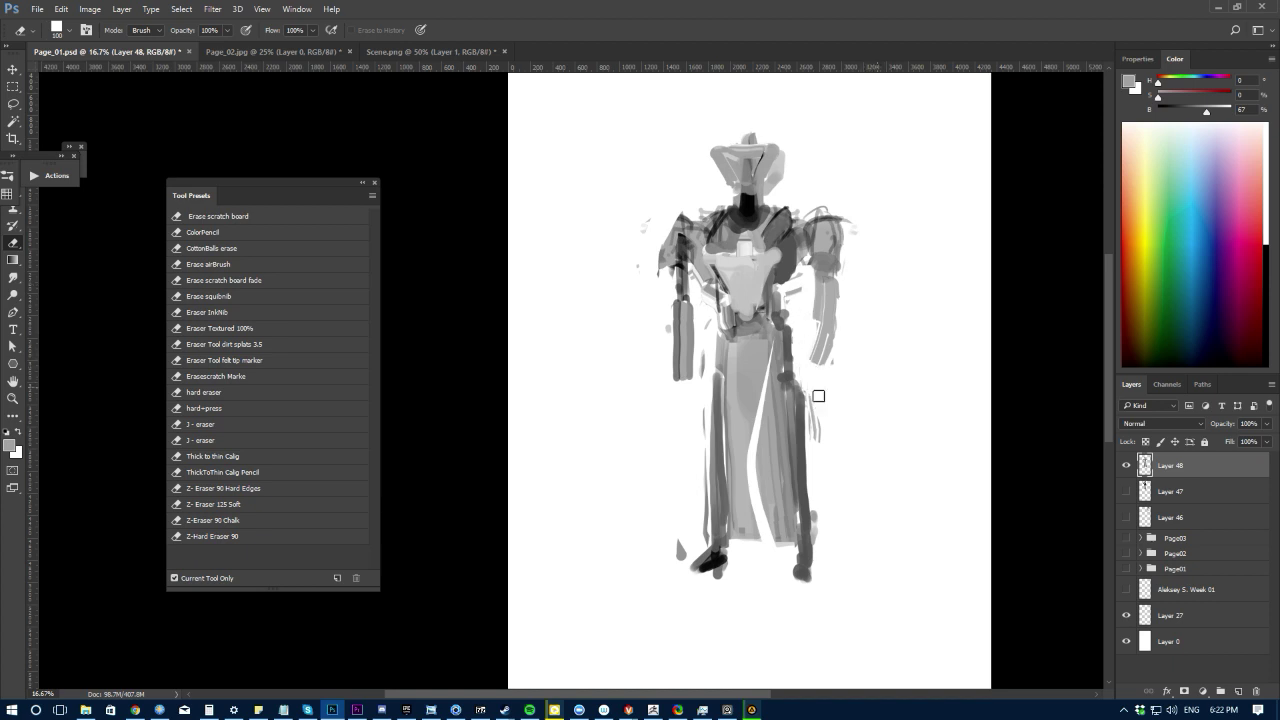
mouse_move(673, 353)
mouse_down()
mouse_move(693, 281)
mouse_move(691, 375)
mouse_move(694, 299)
mouse_move(675, 282)
mouse_move(672, 329)
mouse_move(678, 268)
mouse_move(673, 360)
mouse_up()
key(b)
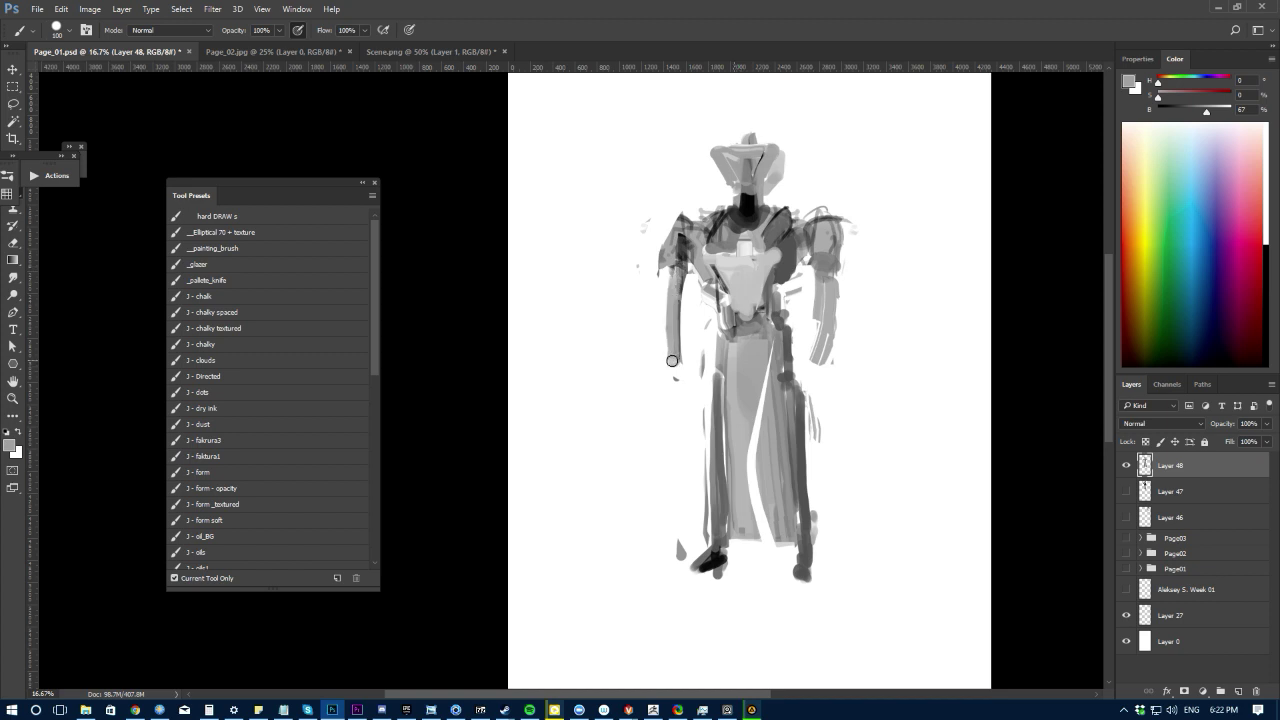
key(e)
key([)
click(837, 257)
right_click(837, 257)
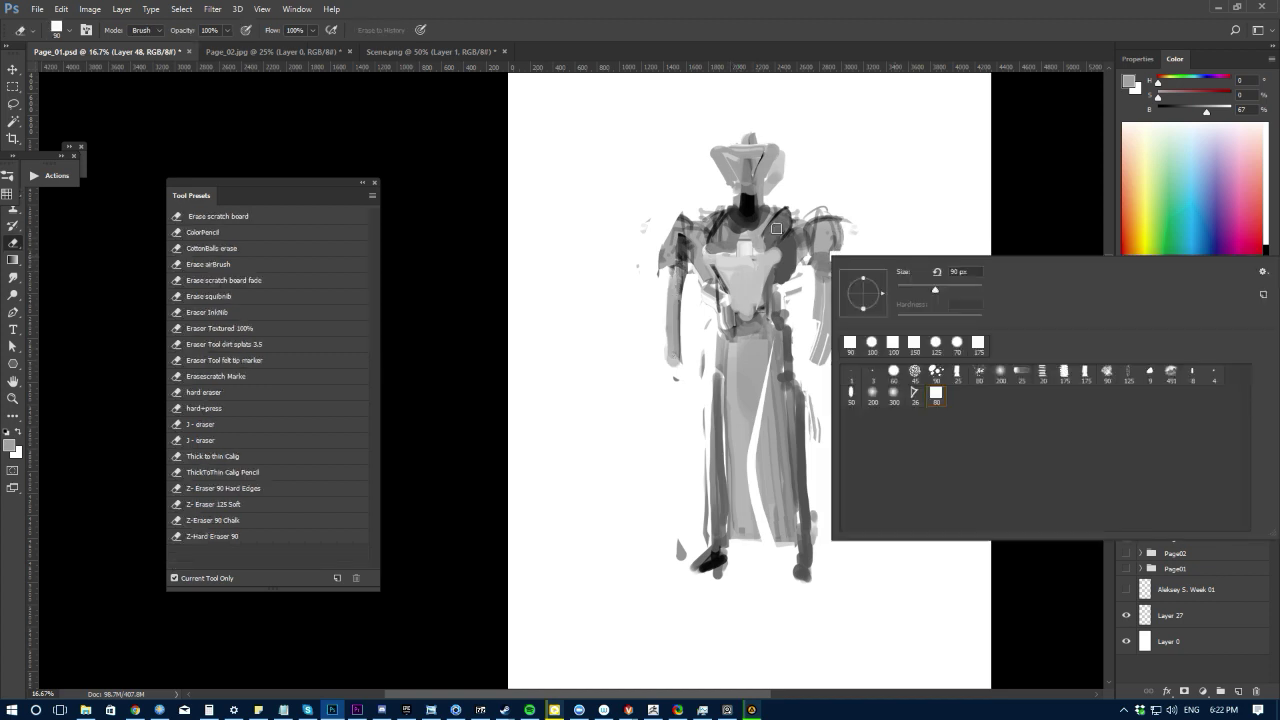
click(671, 221)
key(l)
drag(784, 212, 790, 212)
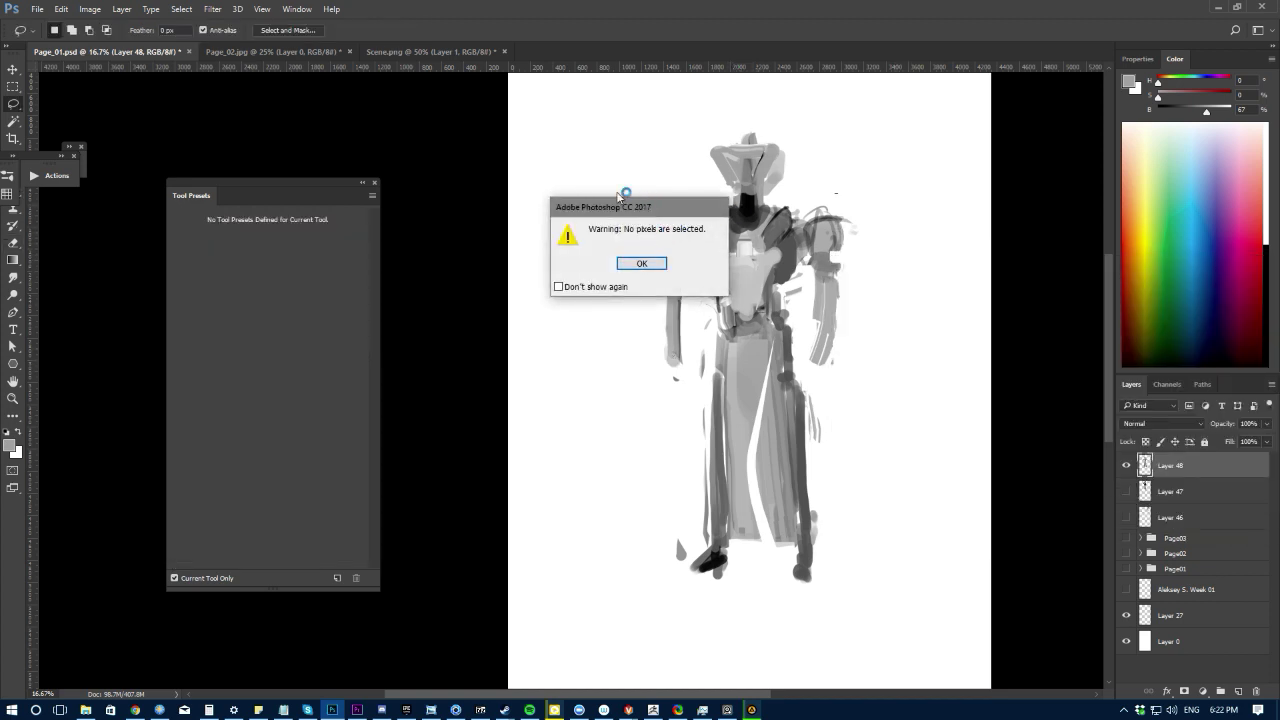
key(Return)
Step: Mirror the sketch back horizontally, and paint sampled near-black edges along the chest plate and short bars across the waist
key(ctrl+minus)
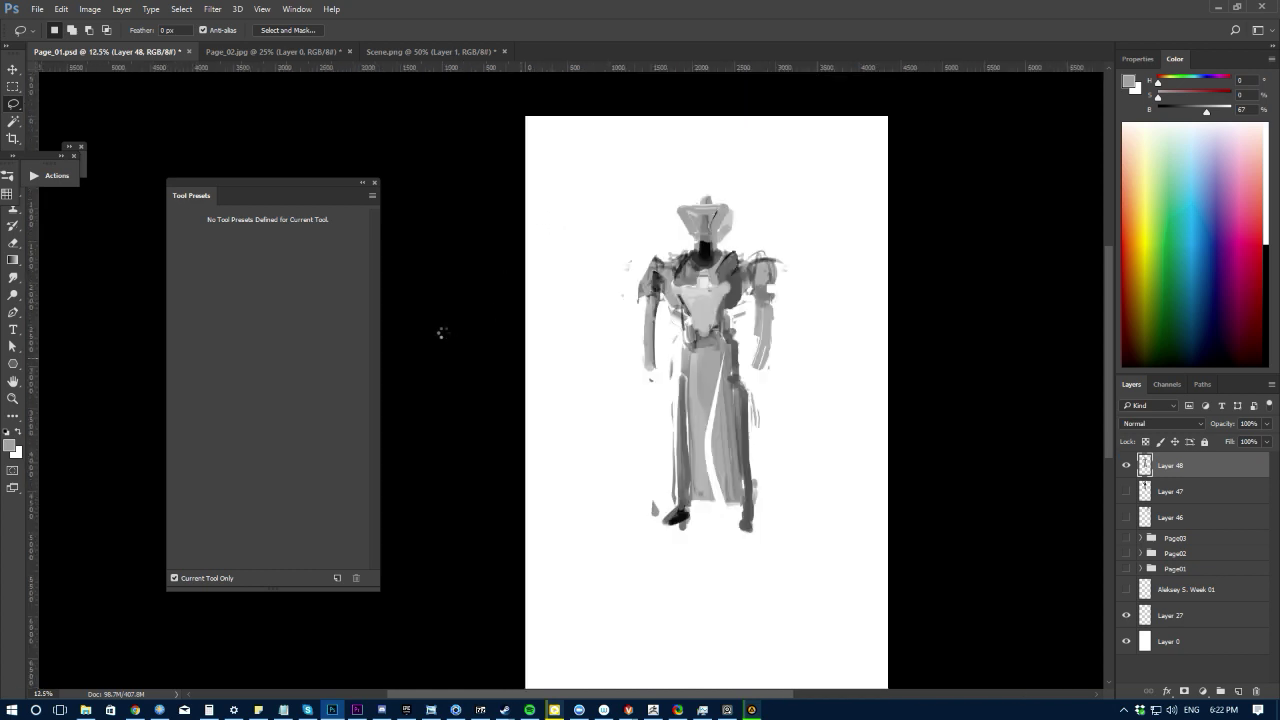
scroll(531, 289, up, 1)
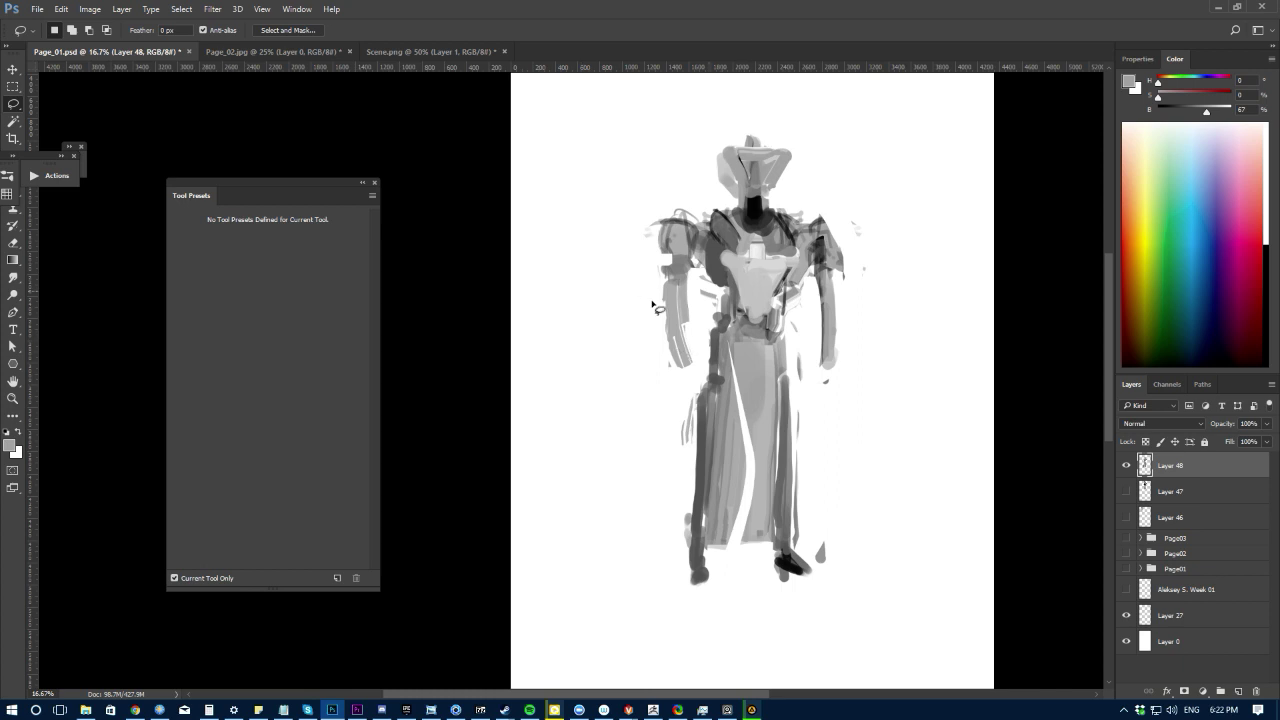
key(b)
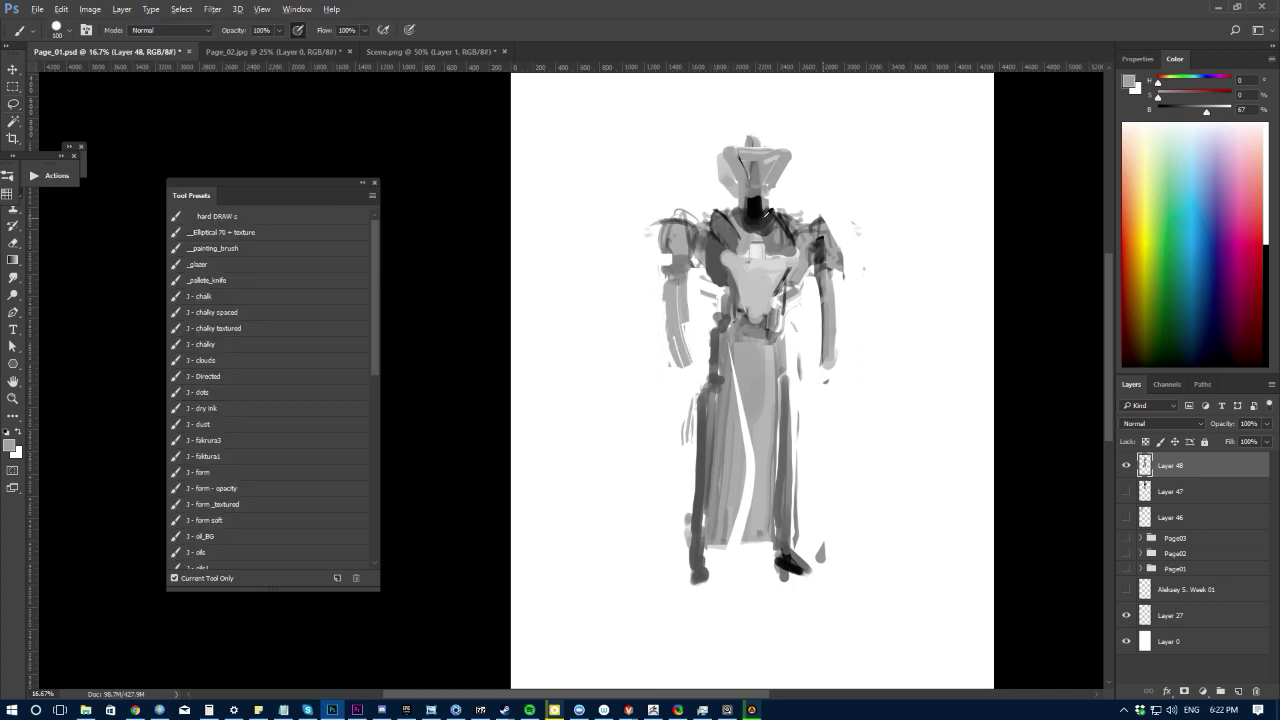
alt+click(765, 212)
key(bracketleft)
mouse_move(721, 270)
mouse_down()
mouse_move(741, 320)
mouse_move(765, 330)
mouse_move(740, 328)
mouse_move(740, 358)
mouse_up()
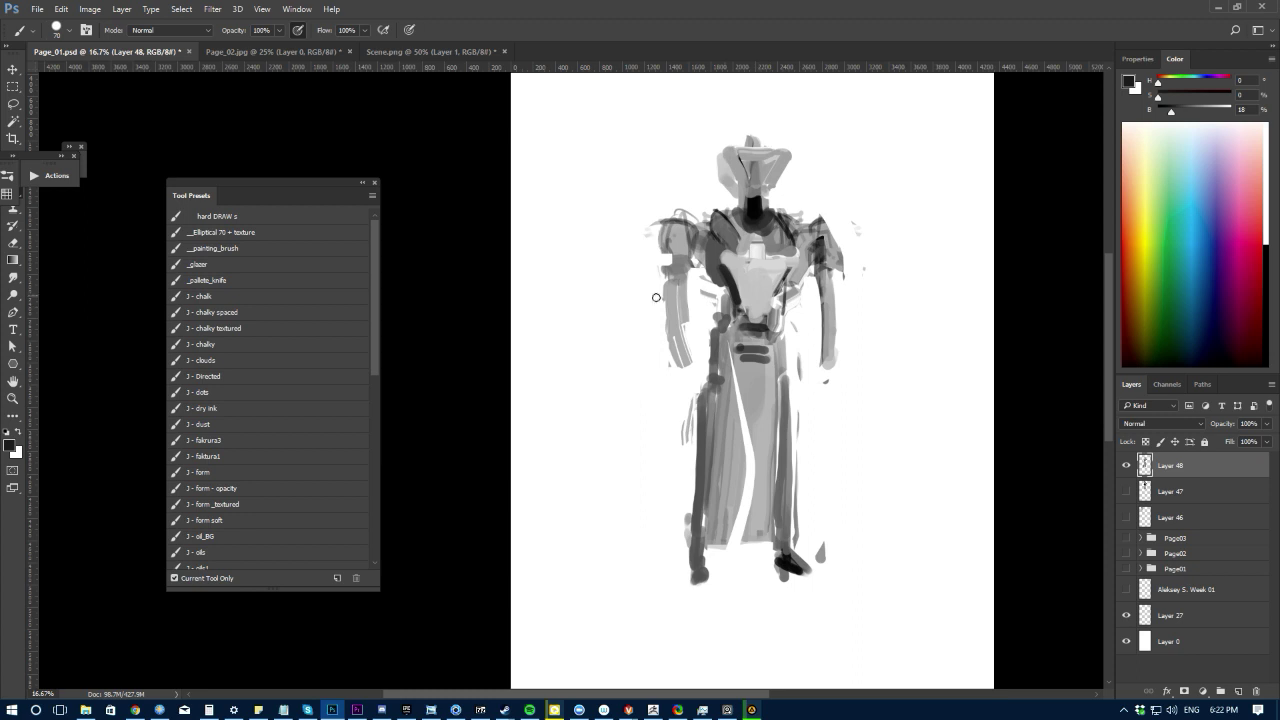
Step: Scale the whole figure down to about 76% and move it lower on the page
key(ctrl+minus)
key(ctrl+t)
drag(624, 193, 640, 222)
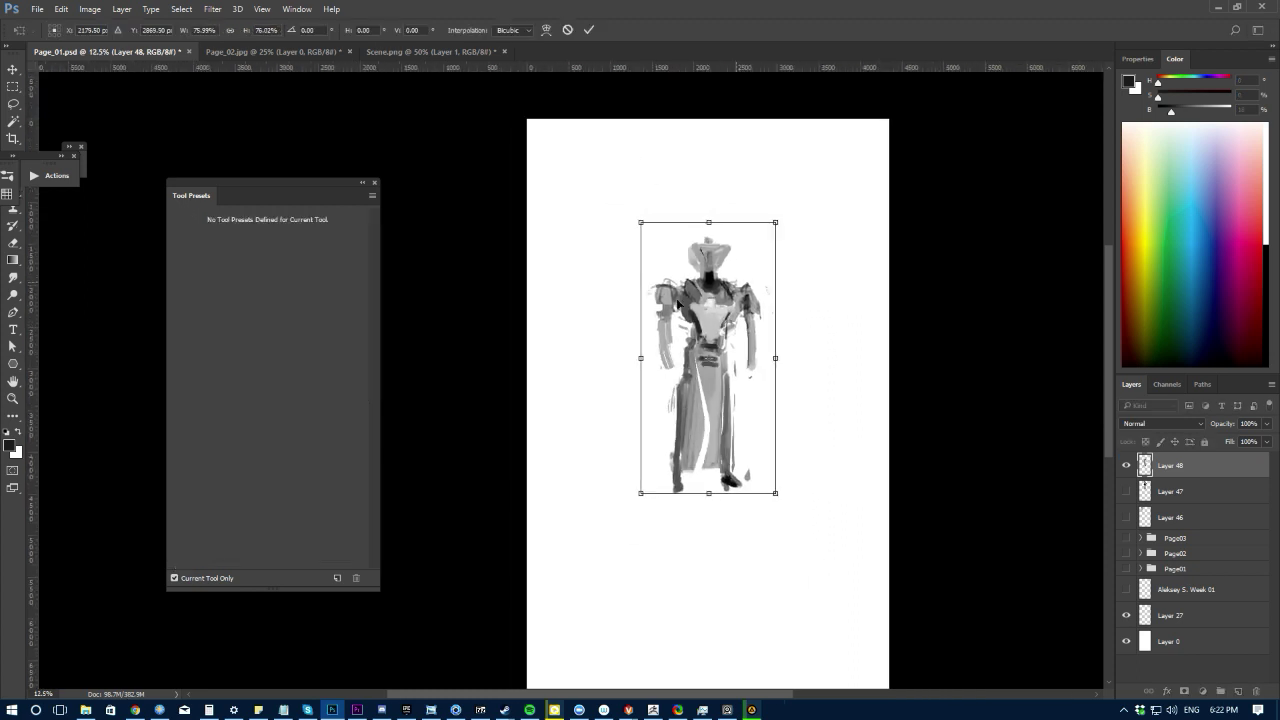
drag(676, 300, 676, 341)
key(Return)
Step: Darken the front of the robe with a much larger brush using black sampled from the neck
key(b)
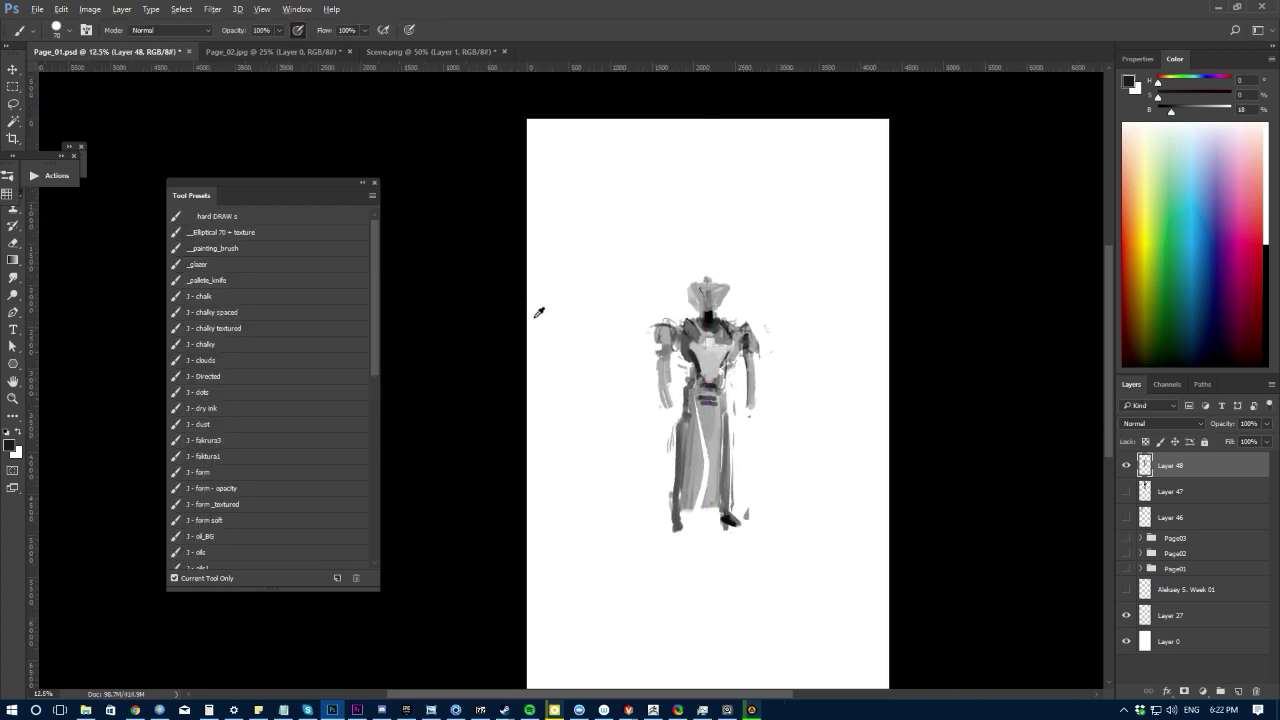
alt+click(709, 319)
key(bracketright)
key(bracketright)
key(bracketright)
key(bracketright)
key(bracketright)
key(bracketright)
key(bracketright)
key(bracketright)
key(bracketright)
key(bracketright)
mouse_move(705, 410)
mouse_down()
mouse_move(705, 487)
mouse_move(706, 403)
mouse_move(704, 490)
mouse_up()
Step: Shade the sides of the chest black with a smaller brush and touch up the chest with sampled grays
key(bracketleft)
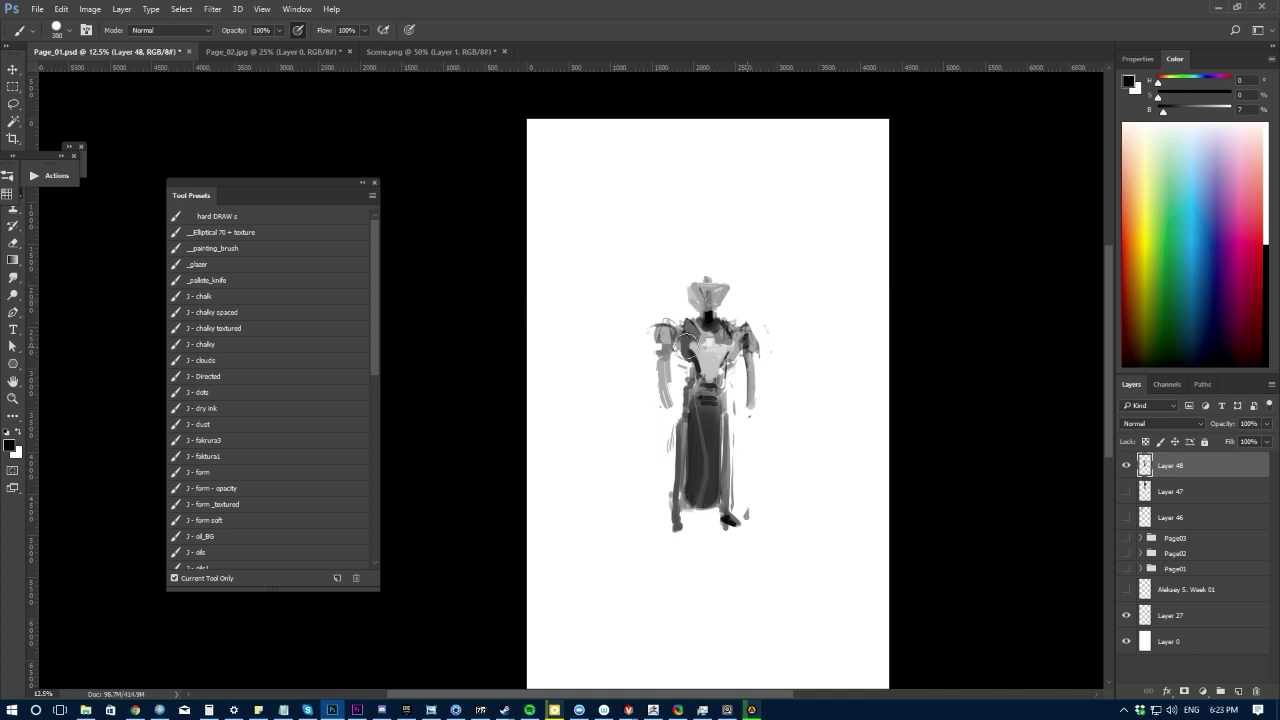
key(bracketleft)
key(bracketleft)
key(bracketleft)
key(bracketleft)
drag(736, 343, 734, 358)
alt+click(696, 336)
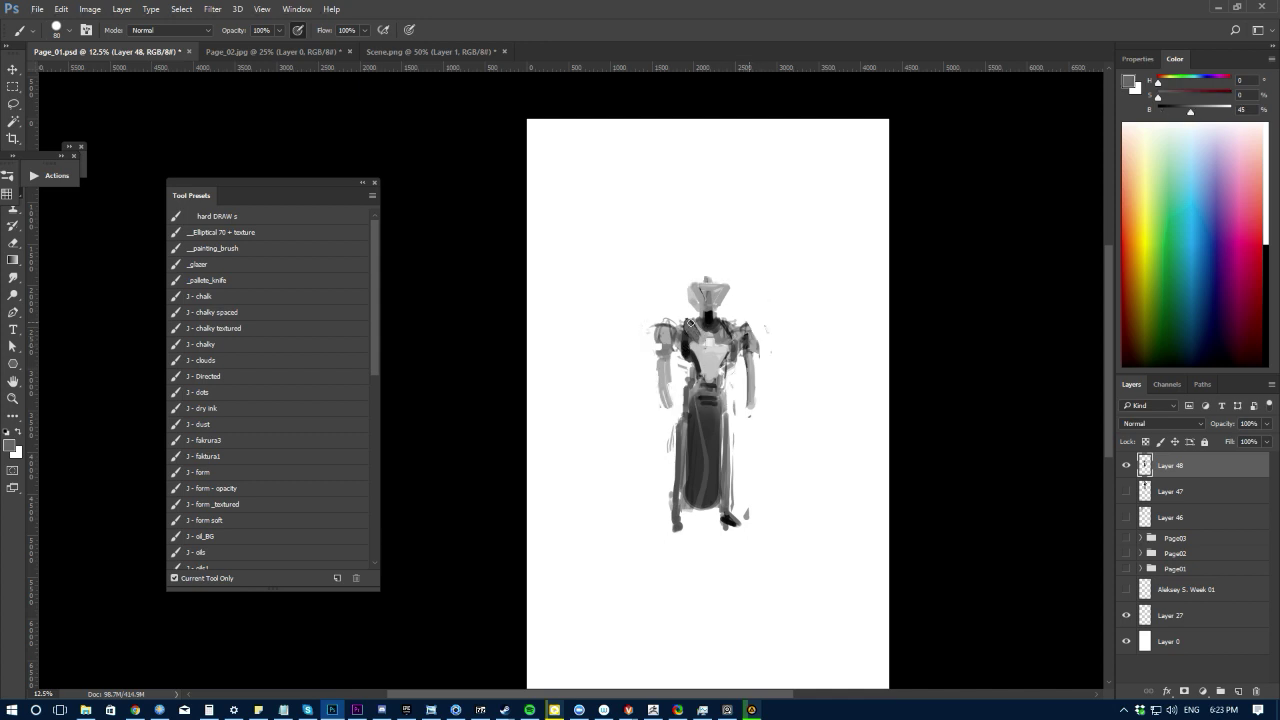
alt+click(727, 340)
Step: Lighten the head with near-white paint and block in a black triangular face at its center
alt+click(704, 280)
alt+click(708, 304)
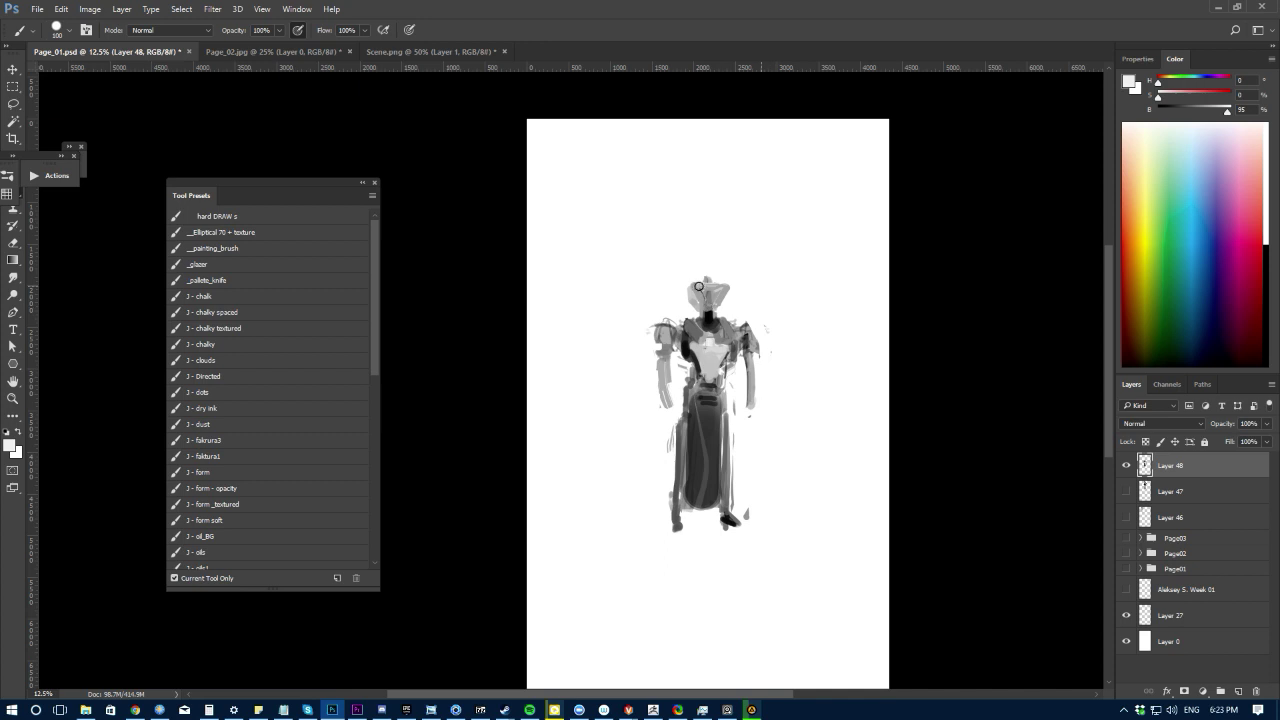
drag(698, 286, 703, 292)
alt+click(708, 298)
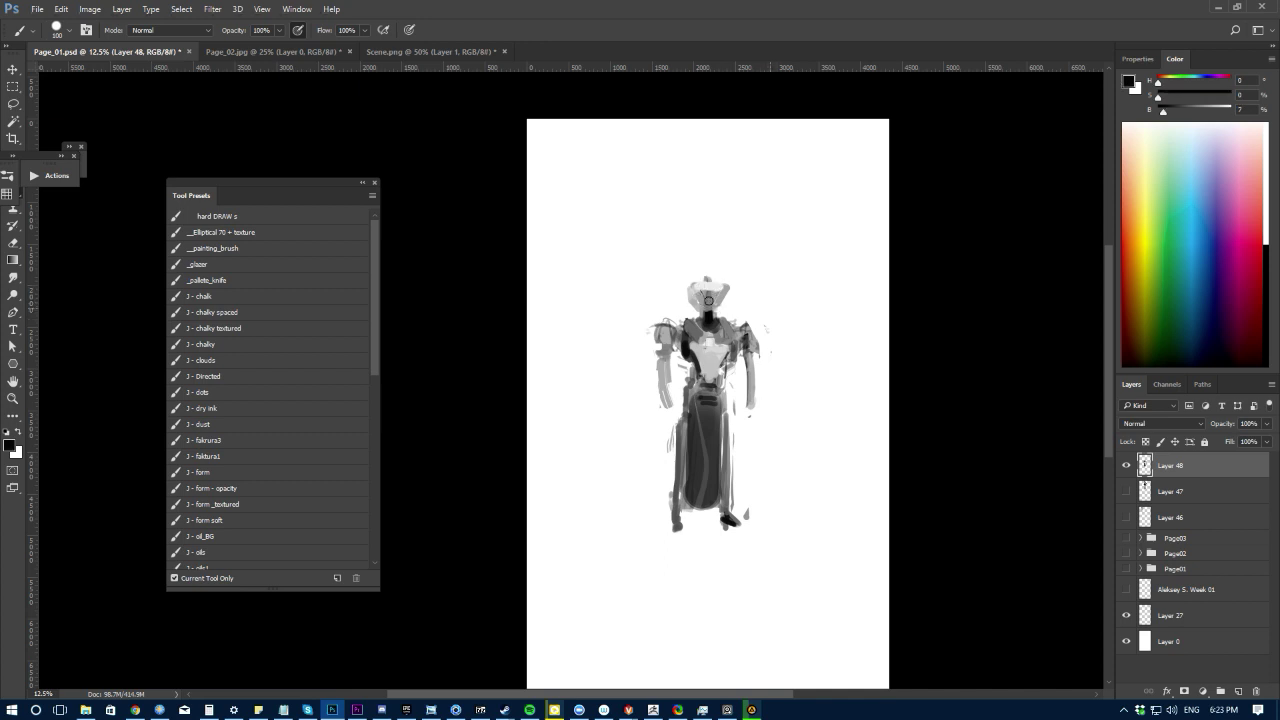
drag(700, 291, 705, 295)
alt+click(694, 296)
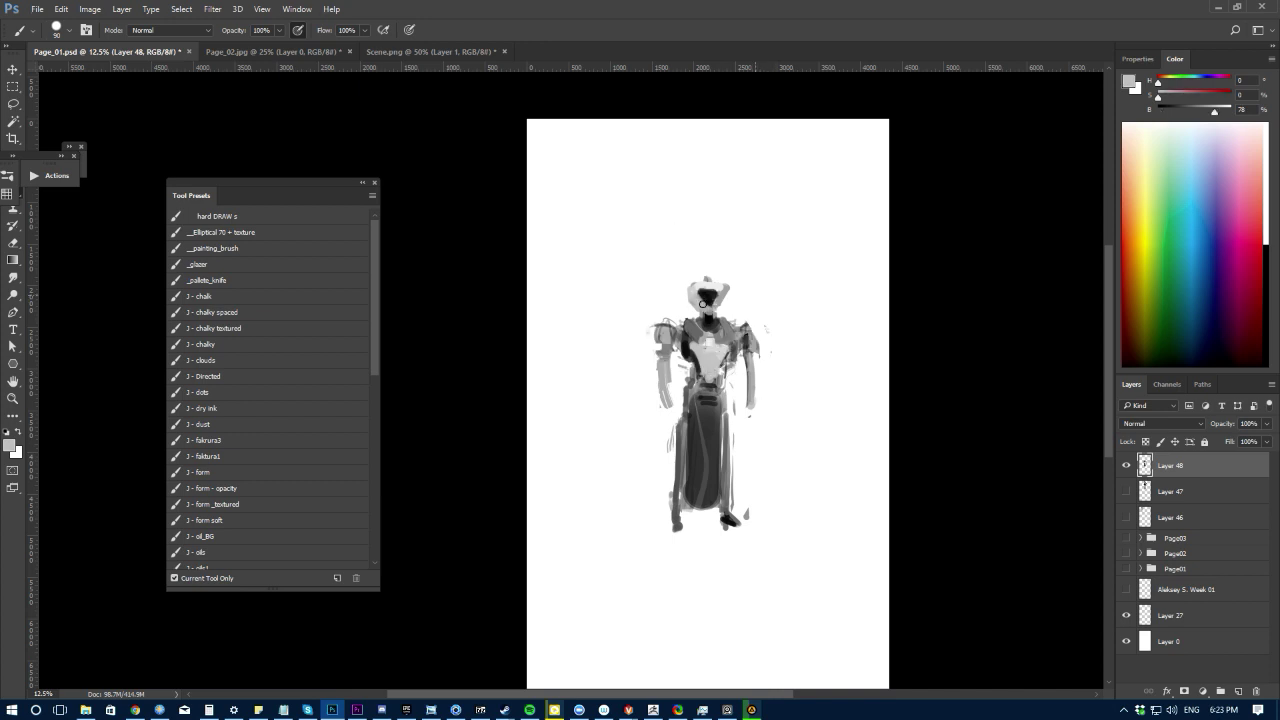
Step: Erase the flared sides of the head to slim it into a narrow shape
key(e)
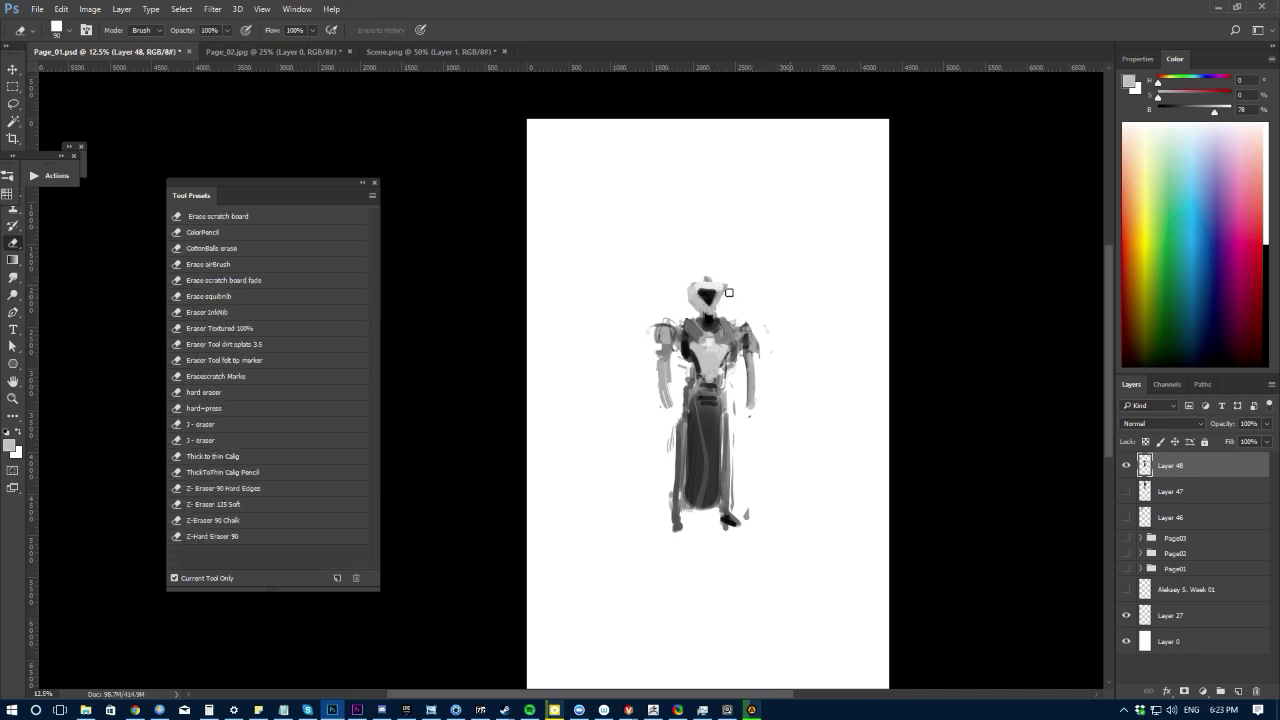
key(b)
alt+click(699, 289)
key(e)
drag(692, 284, 694, 318)
Step: Extend the black face down to the neck and paint a tall, pointed hood around it in sampled light grays
key(b)
alt+click(709, 293)
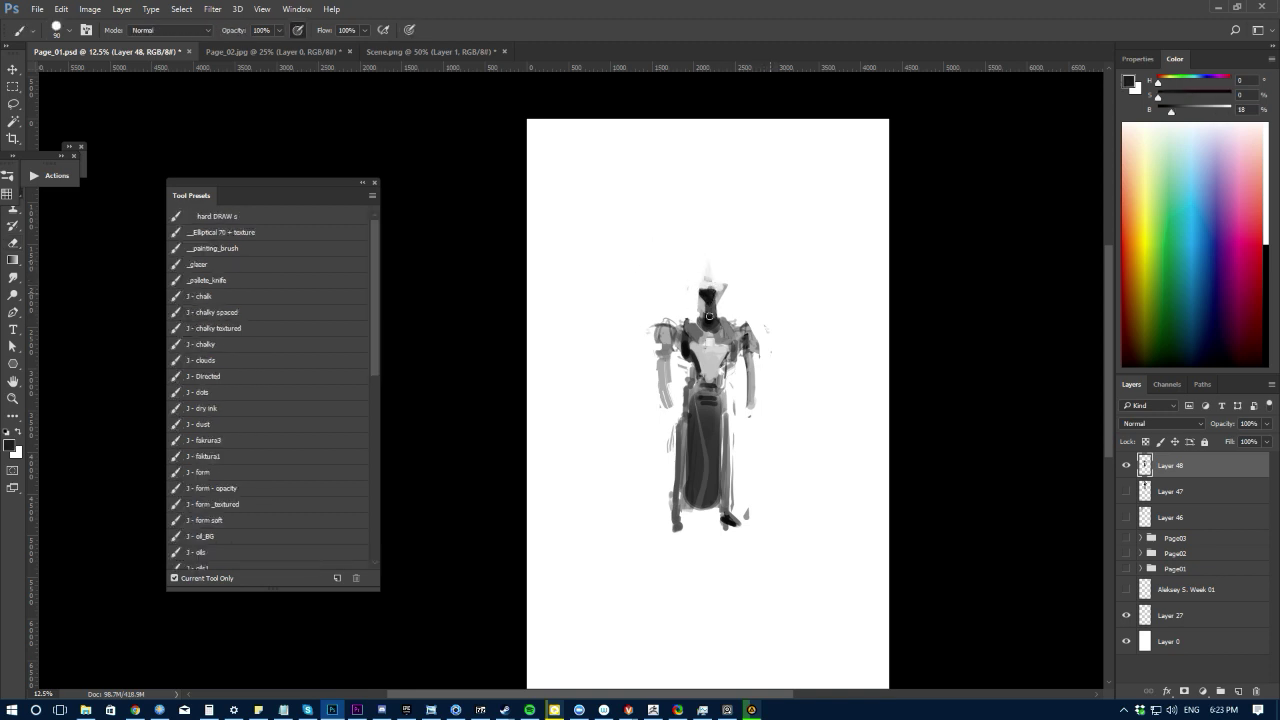
alt+click(702, 311)
drag(705, 282, 701, 305)
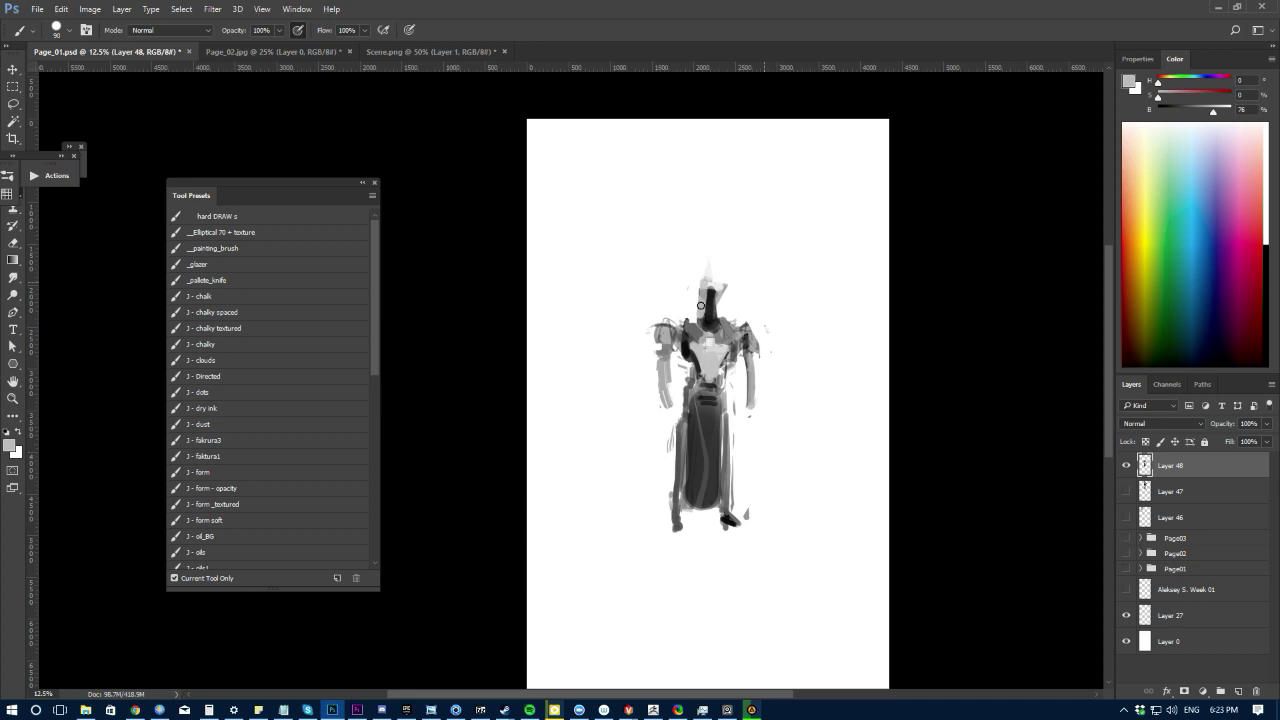
key(e)
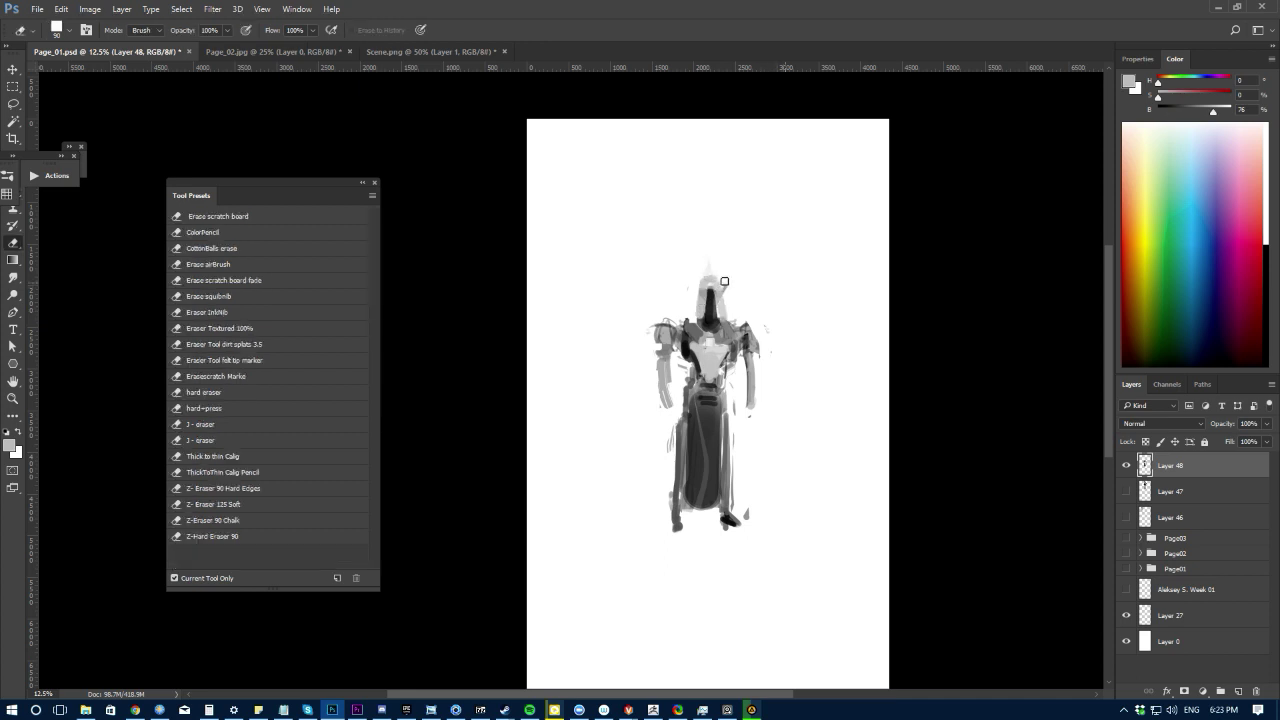
key(b)
alt+click(708, 284)
drag(708, 288, 712, 314)
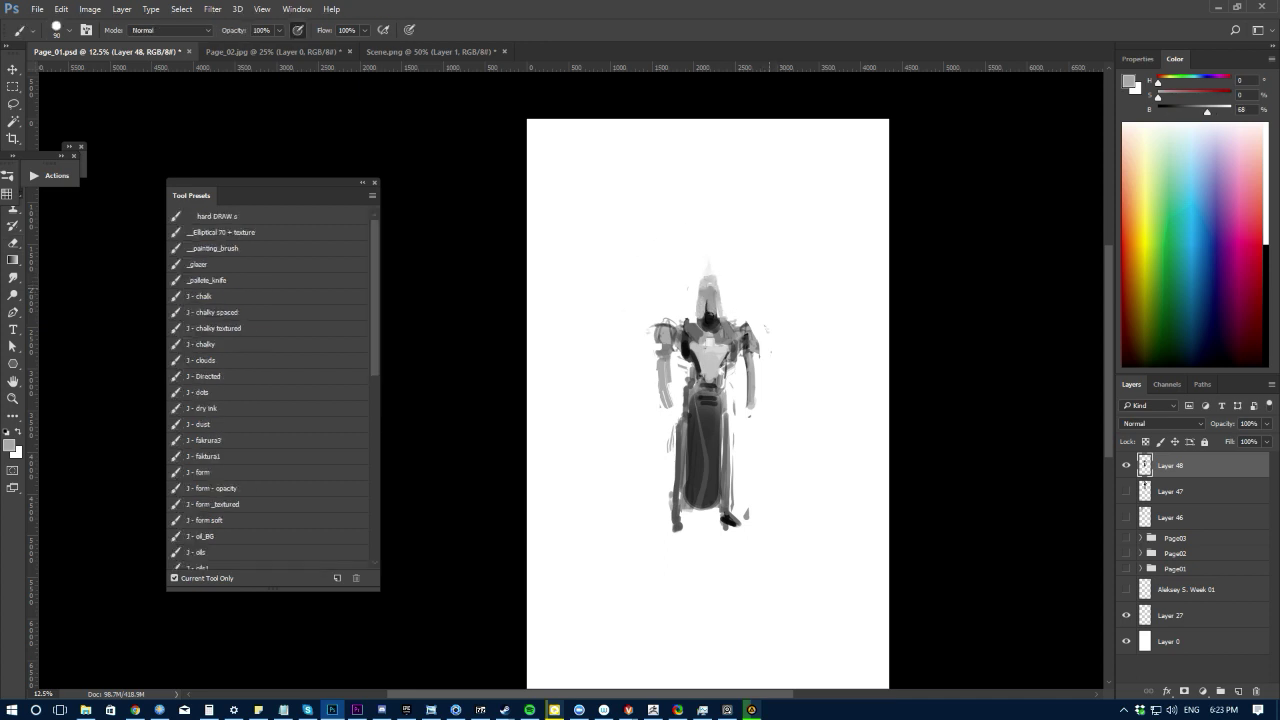
Step: Cover the black face with a gray mask bearing a round dark eye, and erase the hood's pointed tip
alt+click(695, 319)
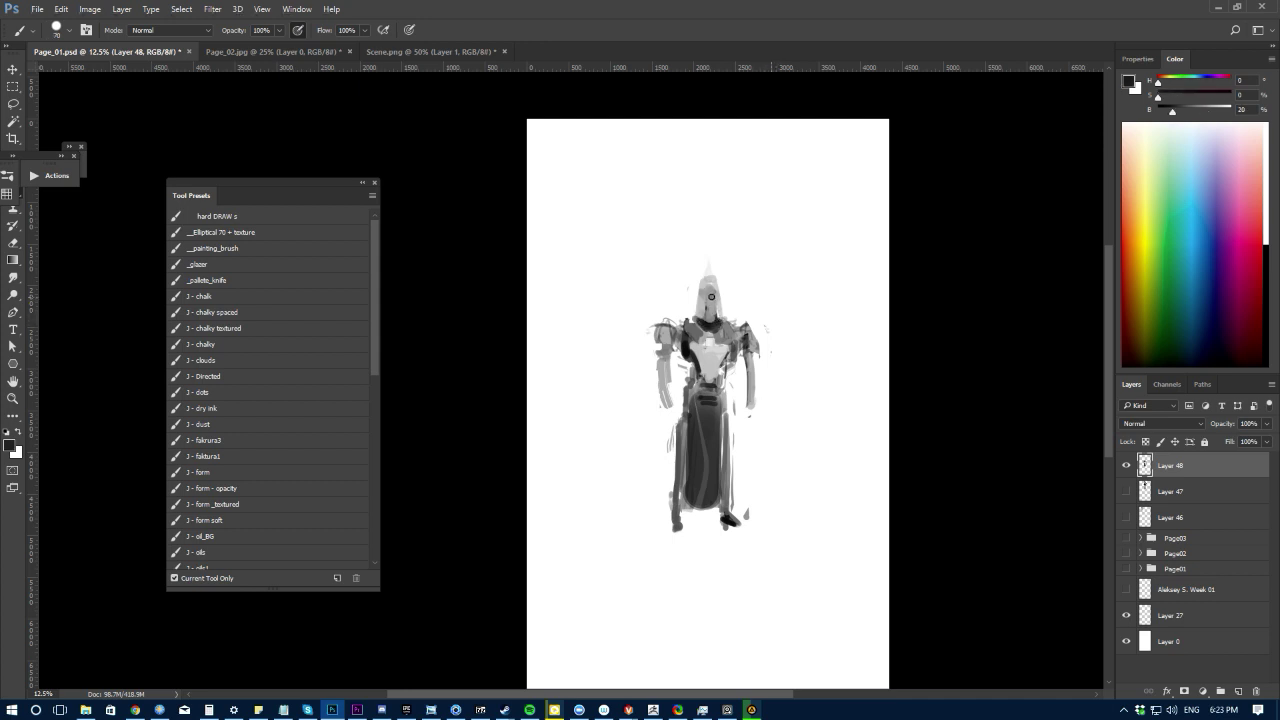
key(e)
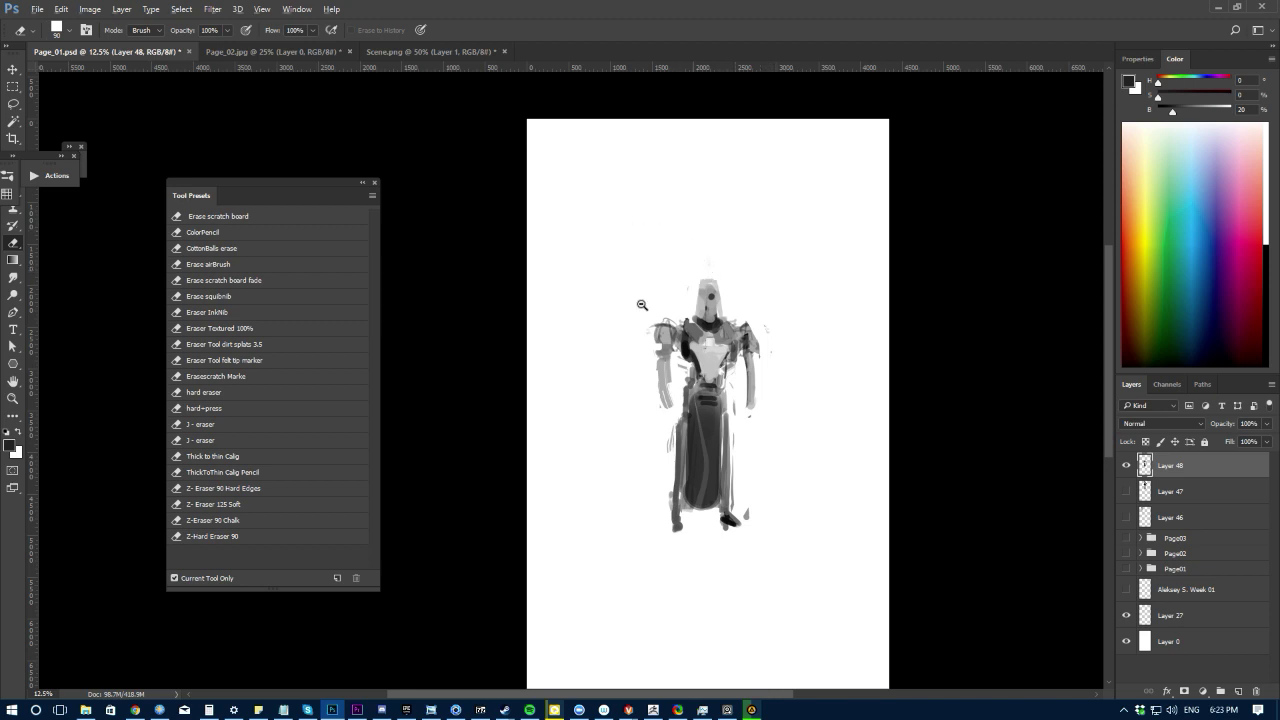
scroll(643, 305, up, 2)
Step: Outline the eye and the face below it with thin dark strokes, blending with a sampled mid gray
key(b)
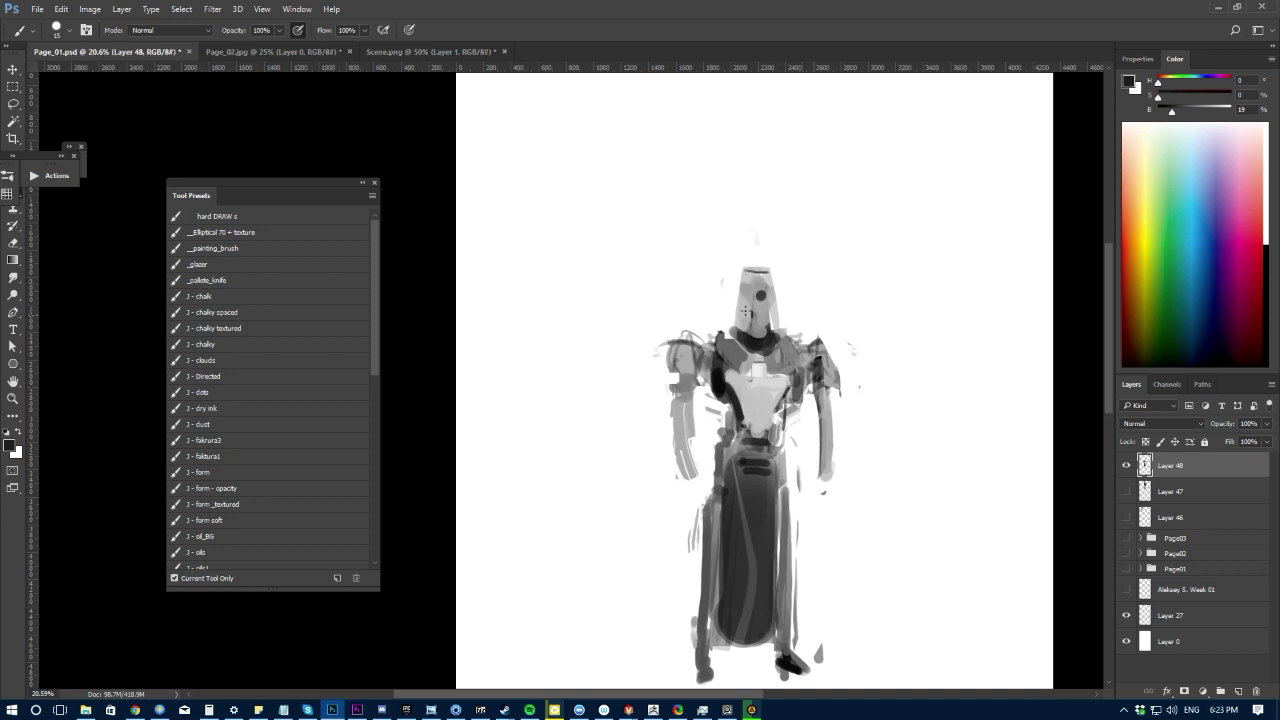
drag(752, 278, 754, 334)
key(ctrl+z)
alt+click(762, 328)
key(bracketright)
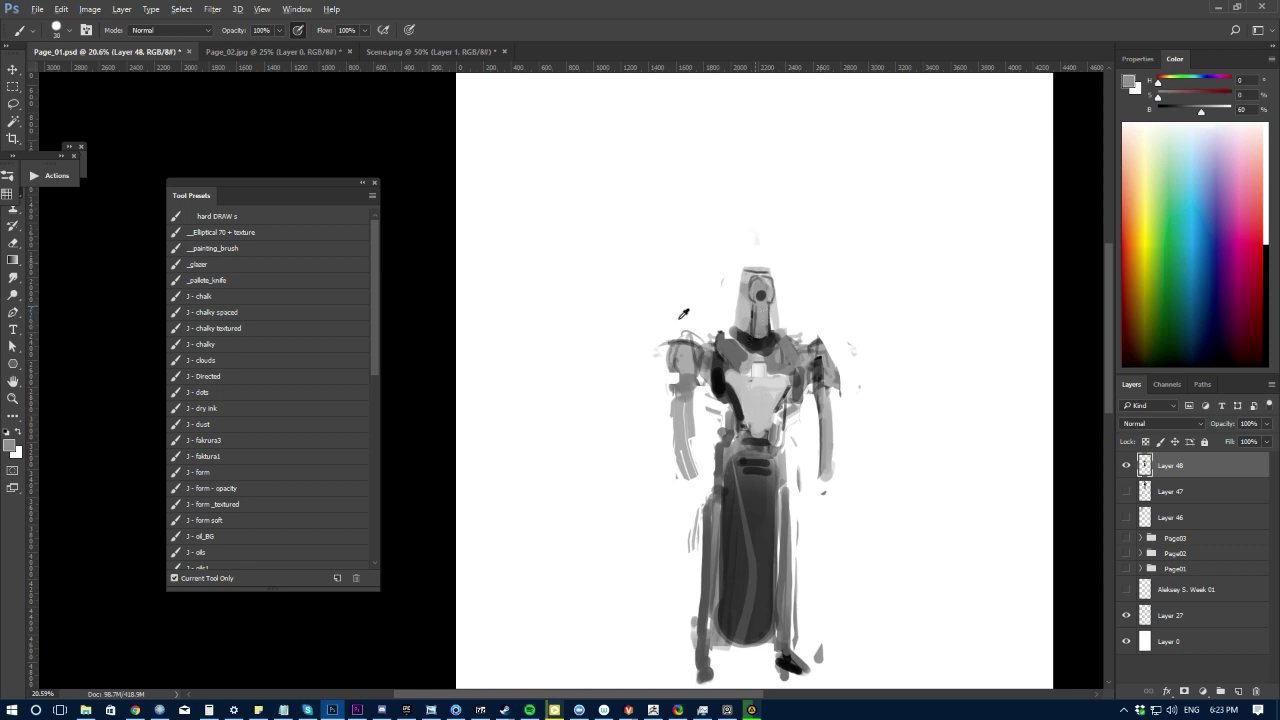
Step: Paint near-white highlights on both shoulder pods using light tones sampled from the chest plate
alt+click(759, 390)
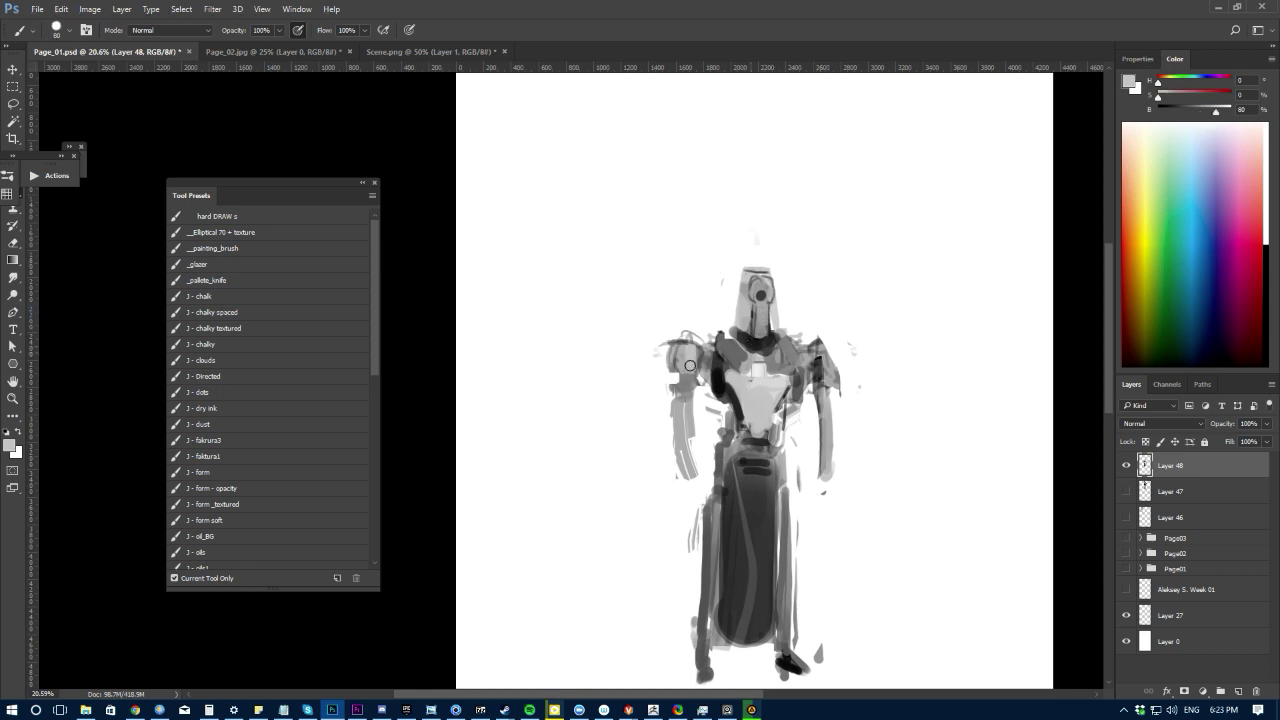
alt+click(760, 368)
drag(692, 353, 691, 368)
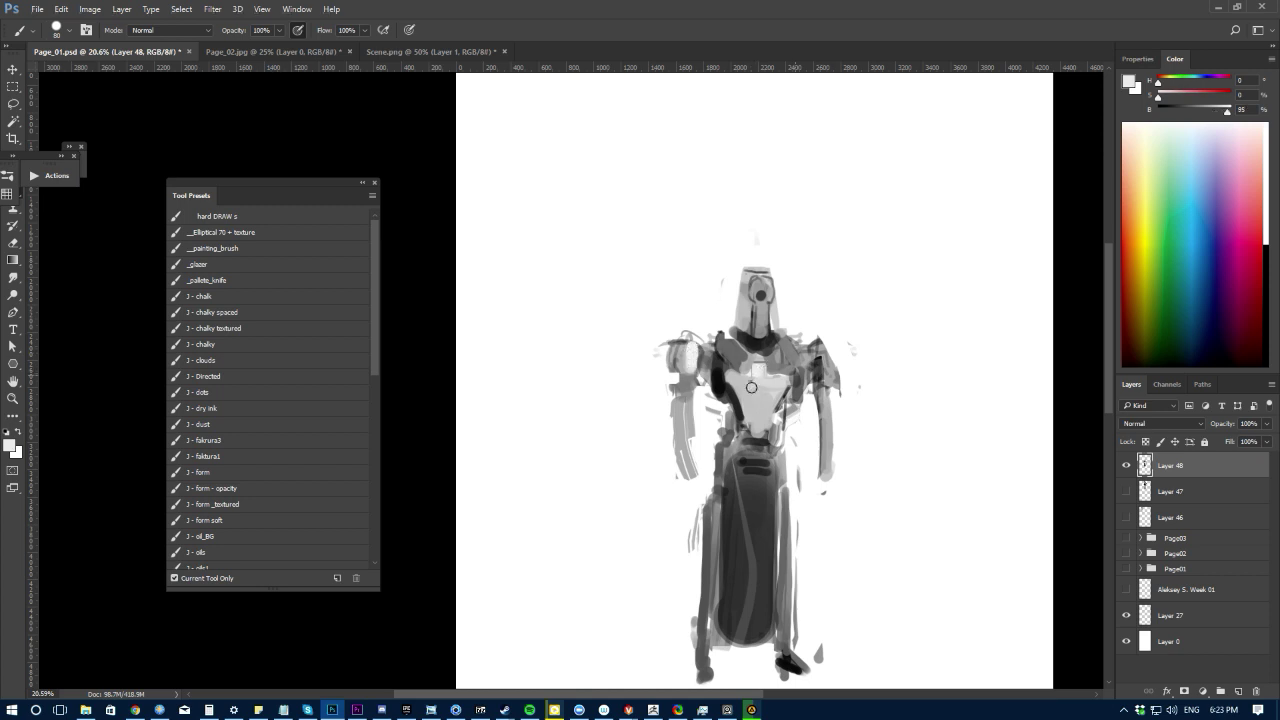
drag(826, 350, 826, 381)
Step: Block in a dark gray hip shape beside the waist and paint near-white strips along the hips
alt+click(727, 394)
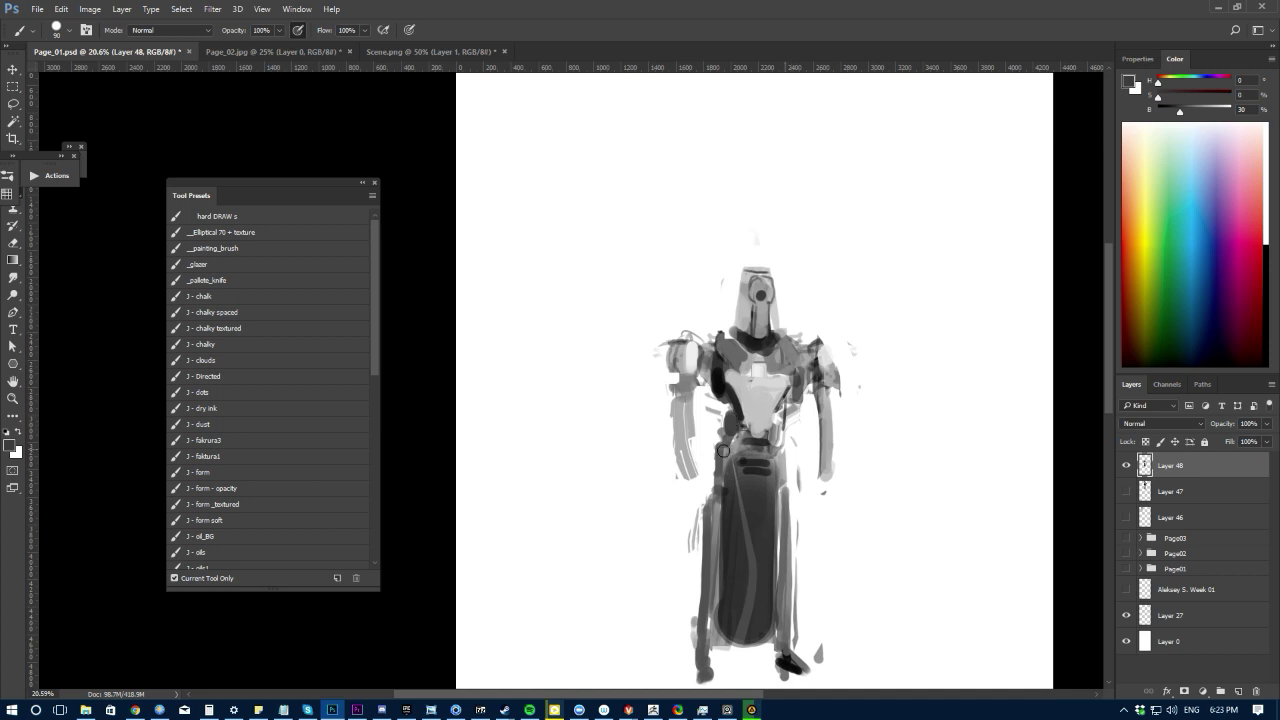
scroll(703, 493, down, 1)
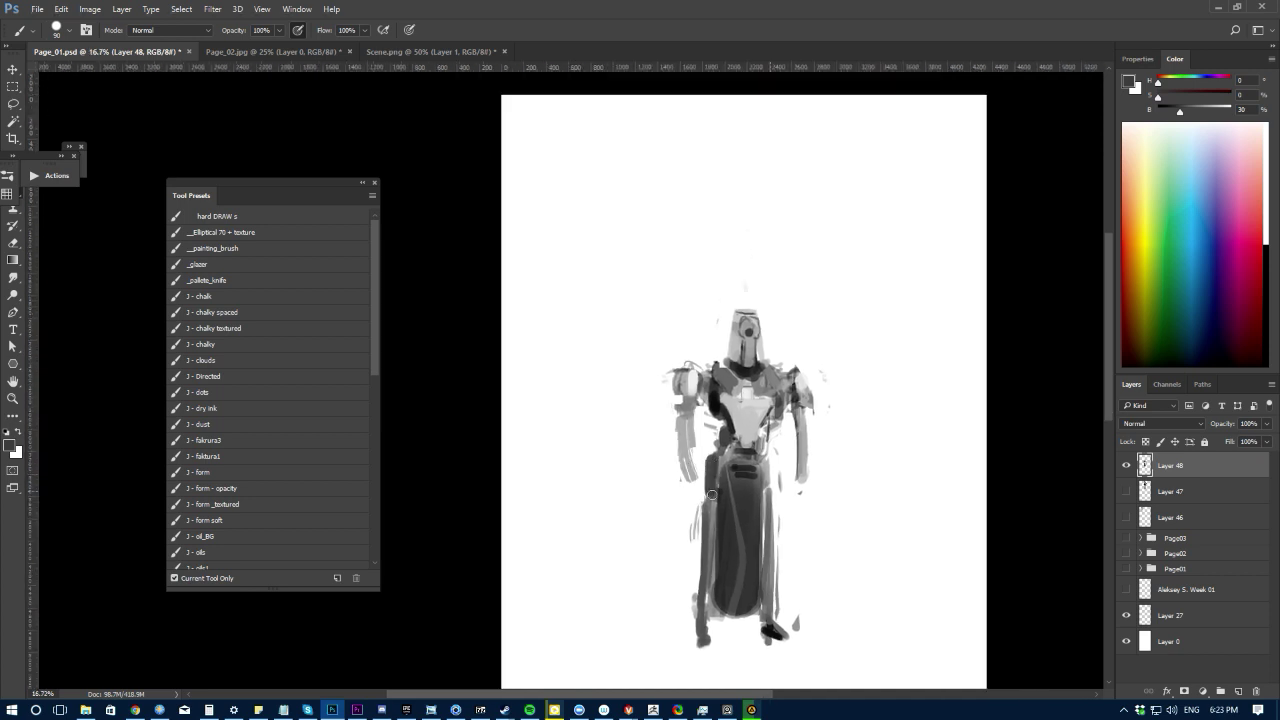
alt+click(748, 393)
mouse_move(723, 458)
mouse_down()
mouse_move(723, 493)
mouse_move(766, 496)
mouse_up()
alt+click(724, 509)
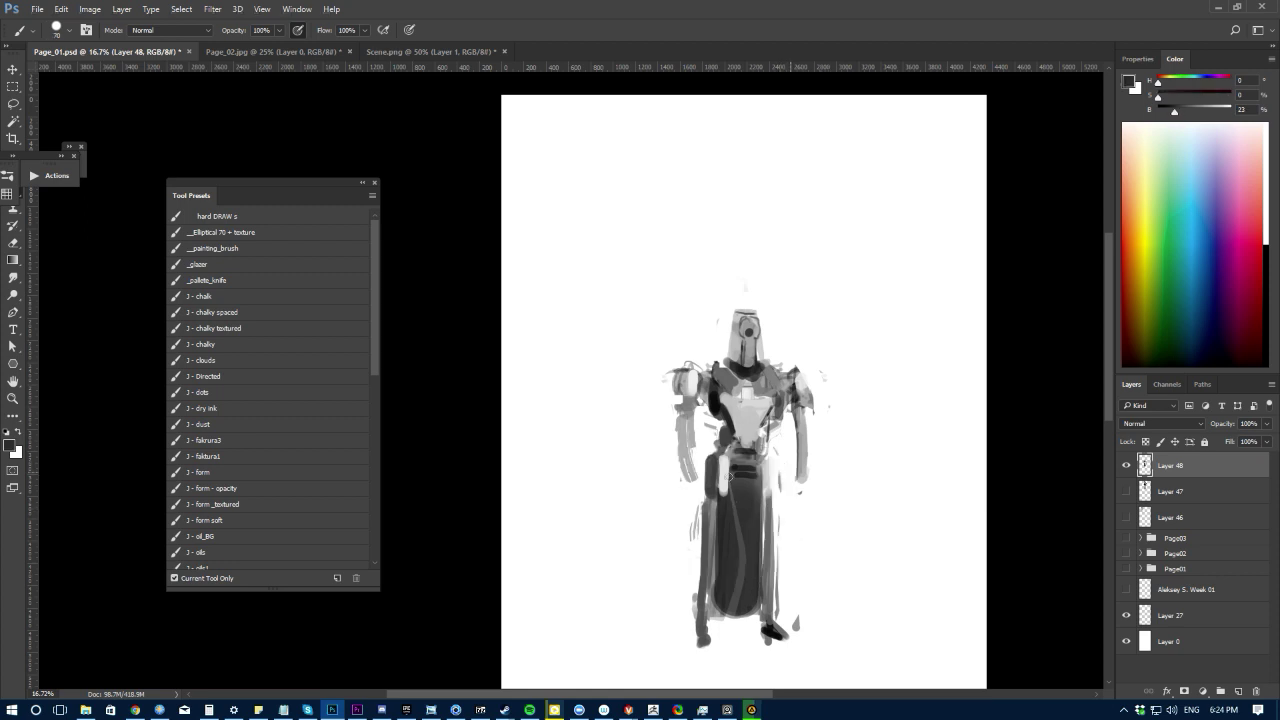
Step: Rework the face with a dark vertical form and a white oval at its base, undoing the long white stripe
mouse_move(751, 337)
mouse_down()
mouse_move(750, 366)
mouse_move(747, 318)
mouse_move(750, 366)
mouse_up()
key(ctrl+z)
key(bracketright)
alt+click(781, 340)
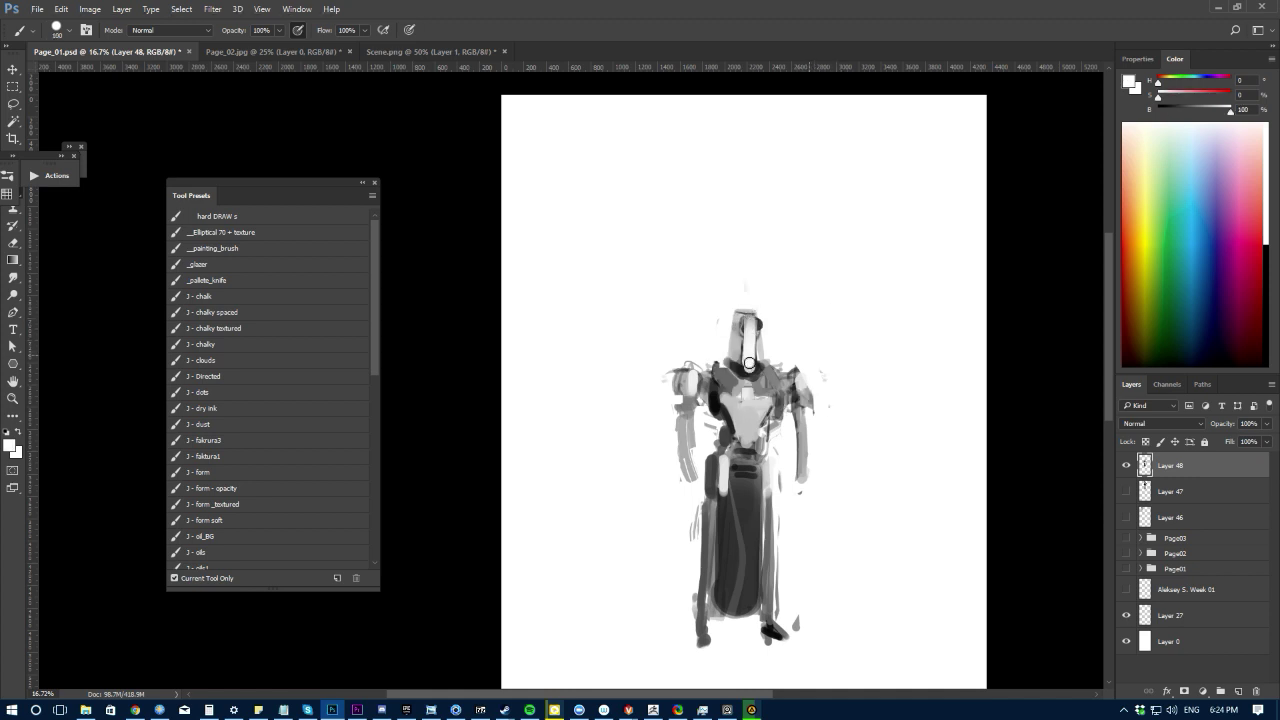
key(ctrl+alt+z)
key(ctrl+alt+z)
key(bracketleft)
drag(752, 322, 750, 358)
key(ctrl+alt+z)
key(ctrl+alt+z)
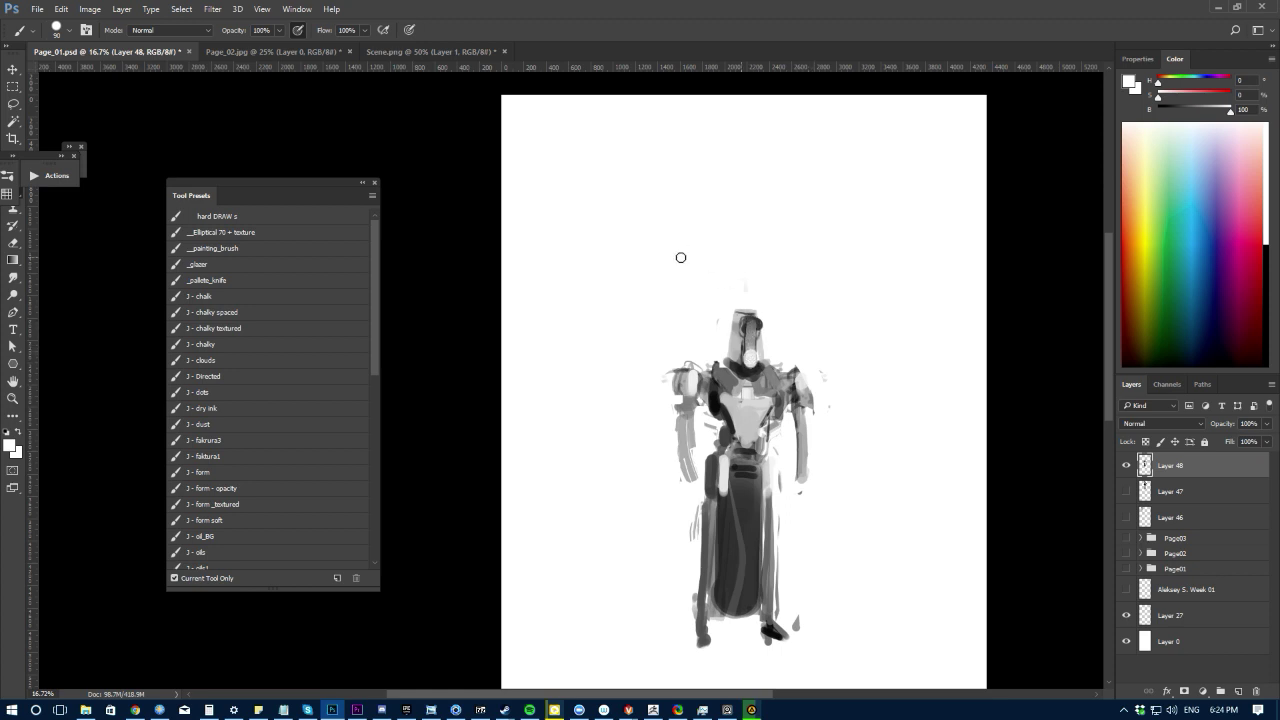
Step: Flip the canvas horizontally and darken the edges of the face with a small brush in sampled dark gray
key(ctrl+plus)
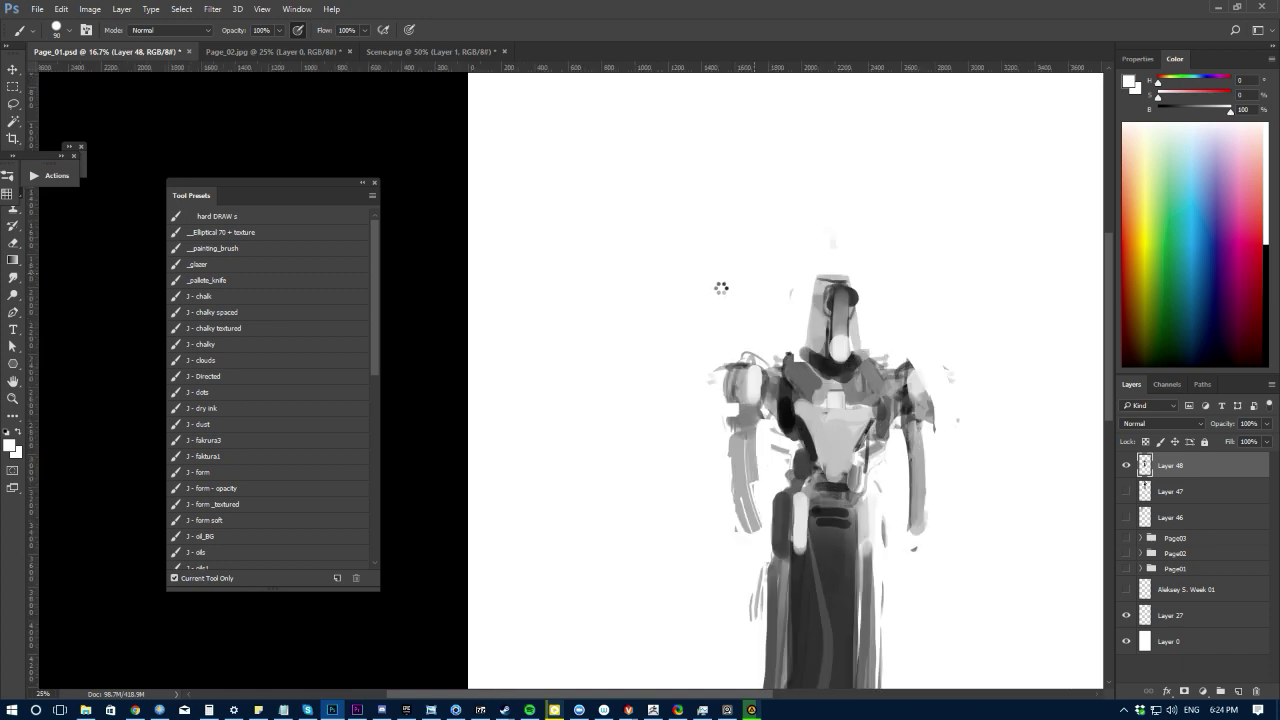
key(F2)
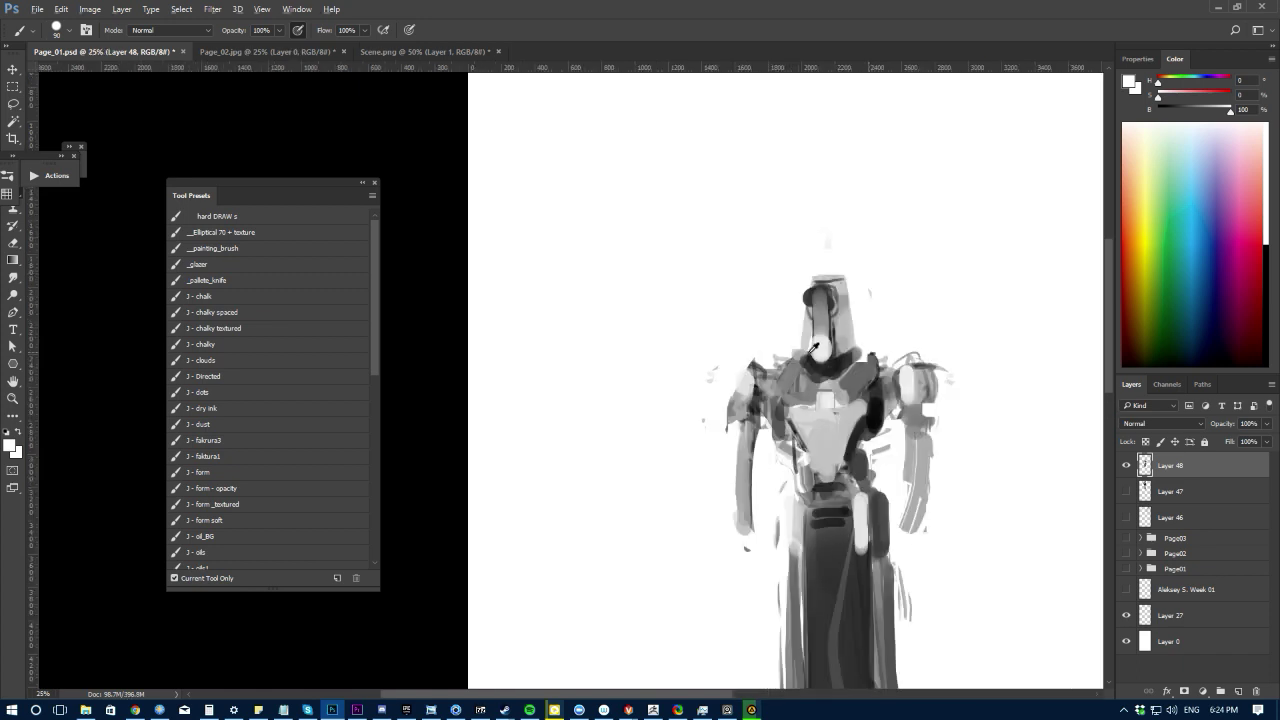
alt+click(815, 330)
mouse_move(809, 311)
mouse_down()
mouse_move(812, 296)
mouse_move(834, 348)
mouse_up()
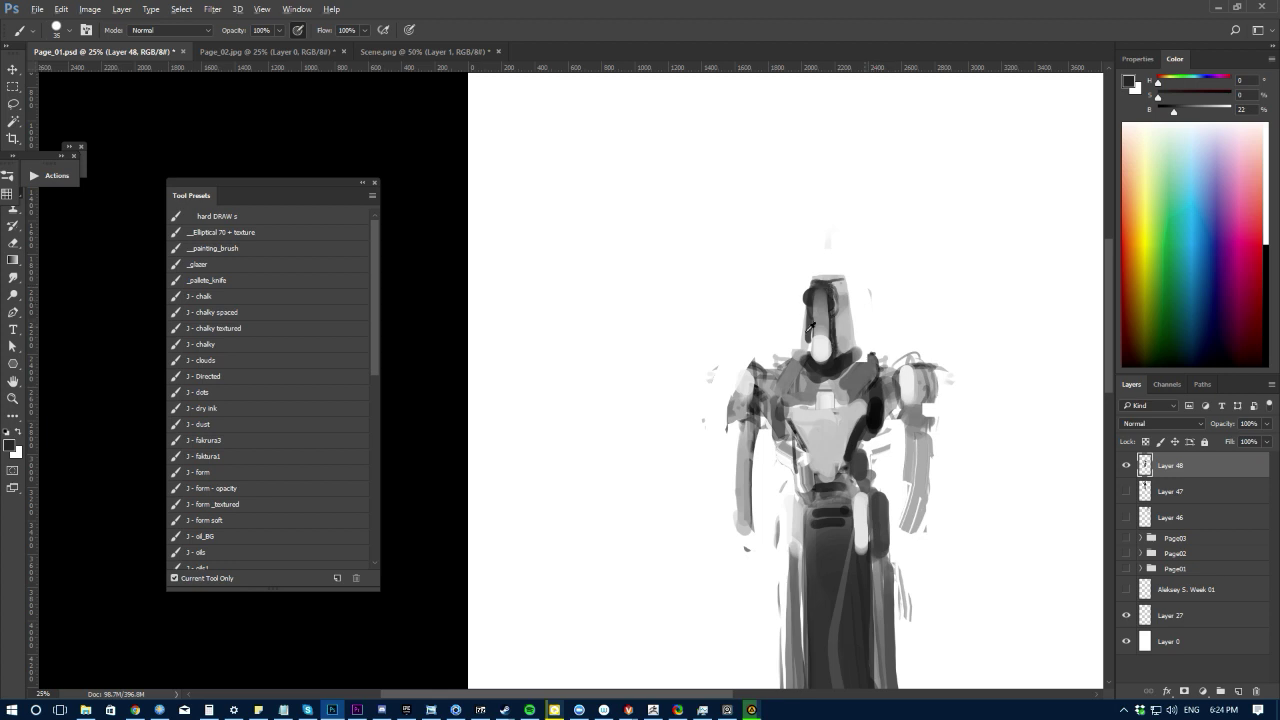
alt+click(806, 344)
drag(810, 286, 806, 344)
Step: Erase the rounded bulge on the outer side of the face to give the head a straight edge
key(e)
mouse_move(804, 285)
mouse_down()
mouse_move(799, 339)
mouse_move(803, 291)
mouse_move(795, 331)
mouse_move(749, 309)
mouse_move(738, 254)
mouse_up()
key(ctrl+z)
key(bracketleft)
Step: Refine the collar and upper chest panels with small strokes in sampled mid and light grays
key(b)
alt+click(803, 242)
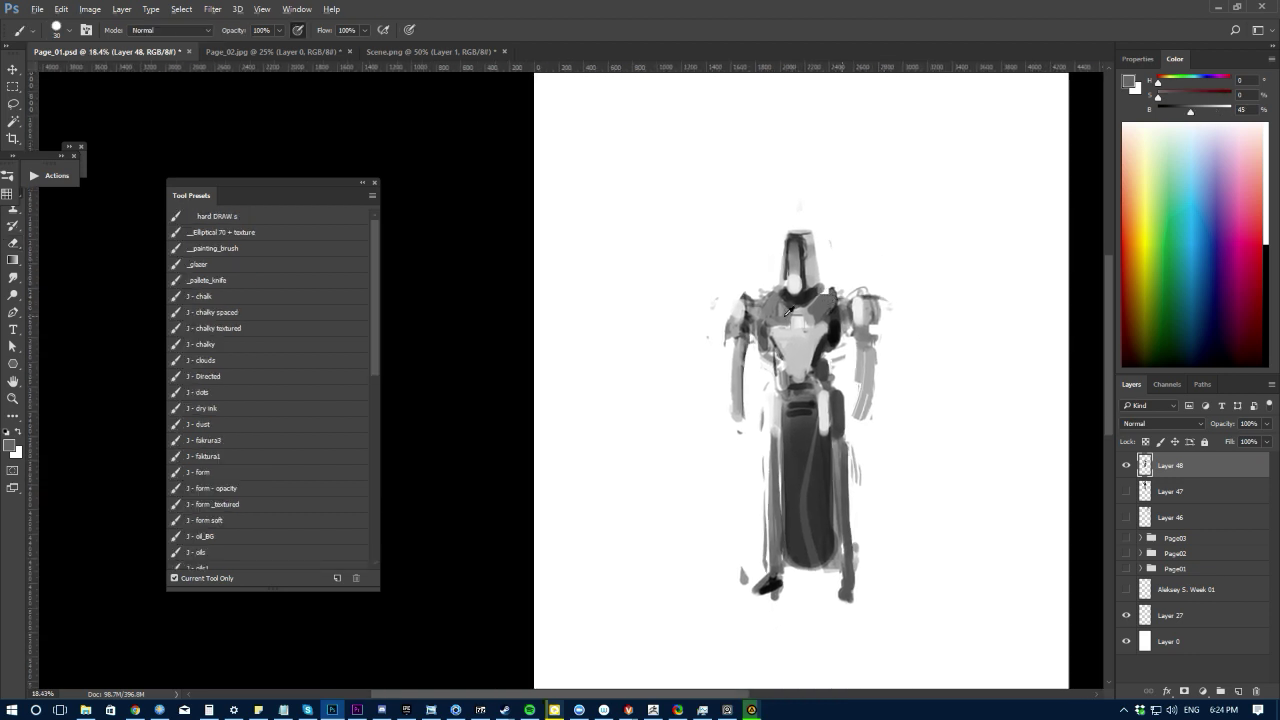
alt+click(818, 312)
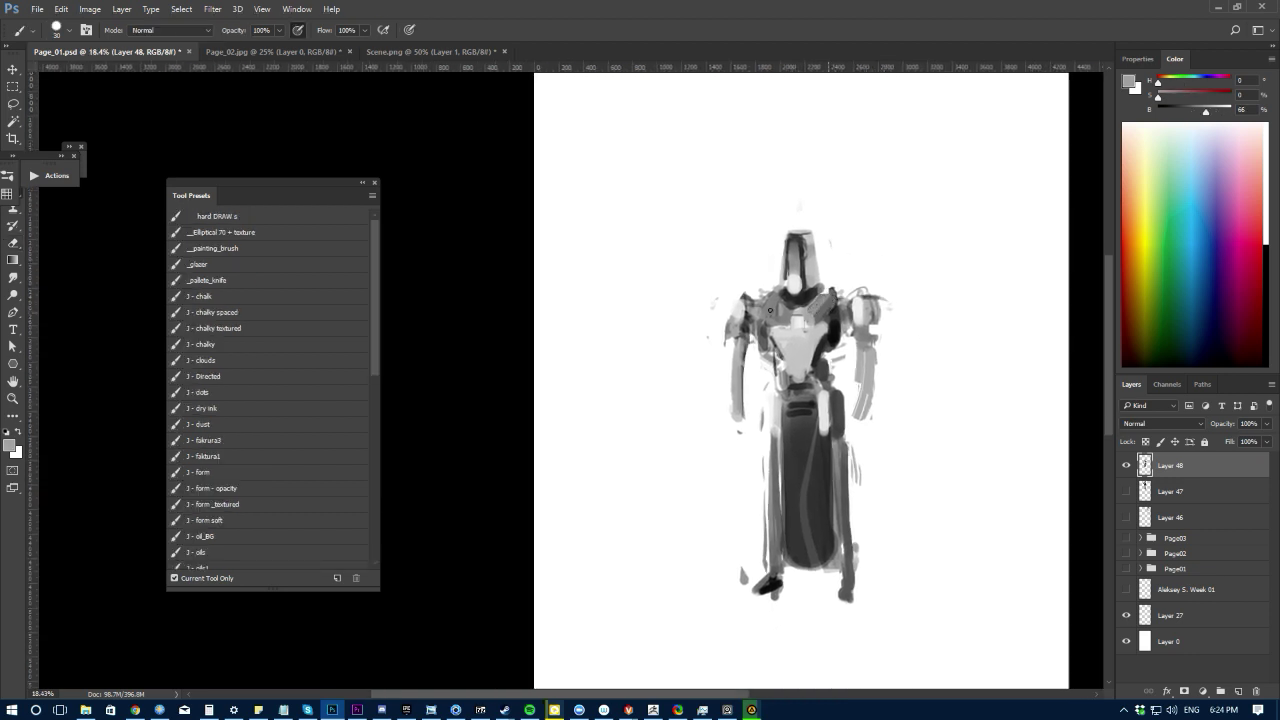
alt+click(793, 315)
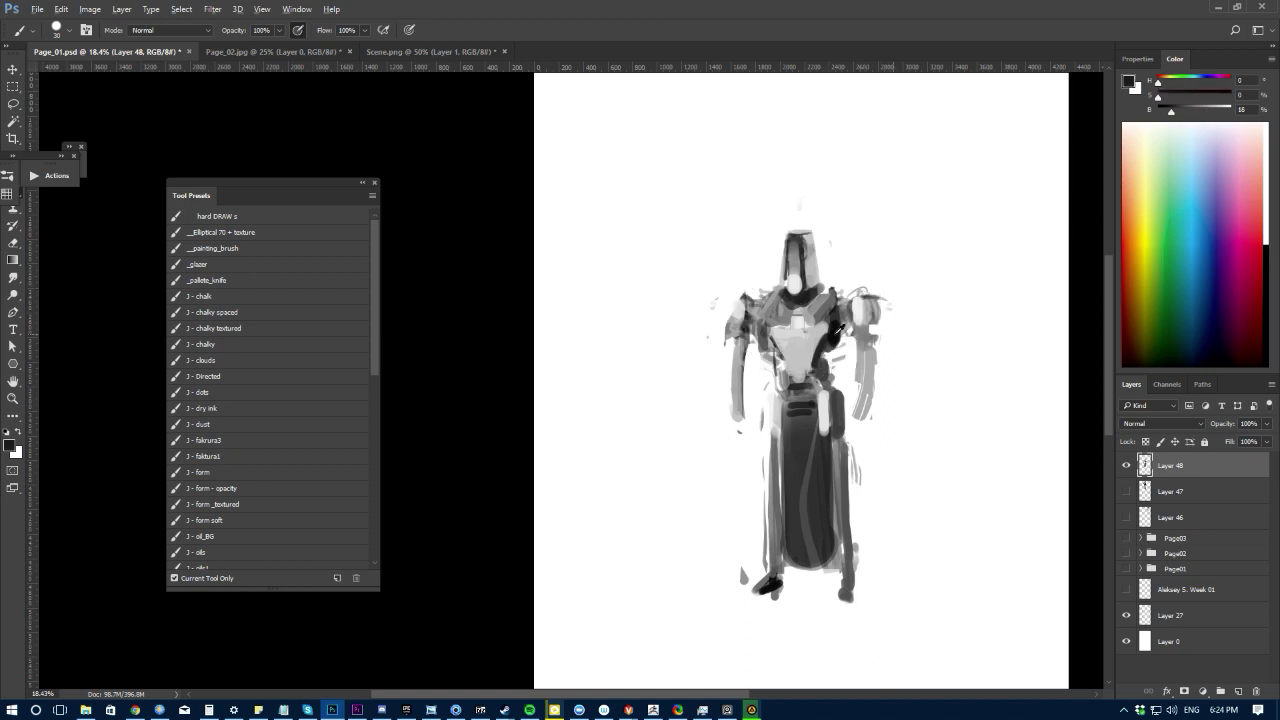
Step: Paint near-black joints between the chest and both shoulder pods, and add a near-white highlight to the narrower pod
alt+click(792, 300)
drag(846, 304, 851, 322)
mouse_move(747, 318)
mouse_down()
mouse_move(758, 330)
mouse_move(758, 305)
mouse_move(756, 330)
mouse_up()
alt+click(860, 310)
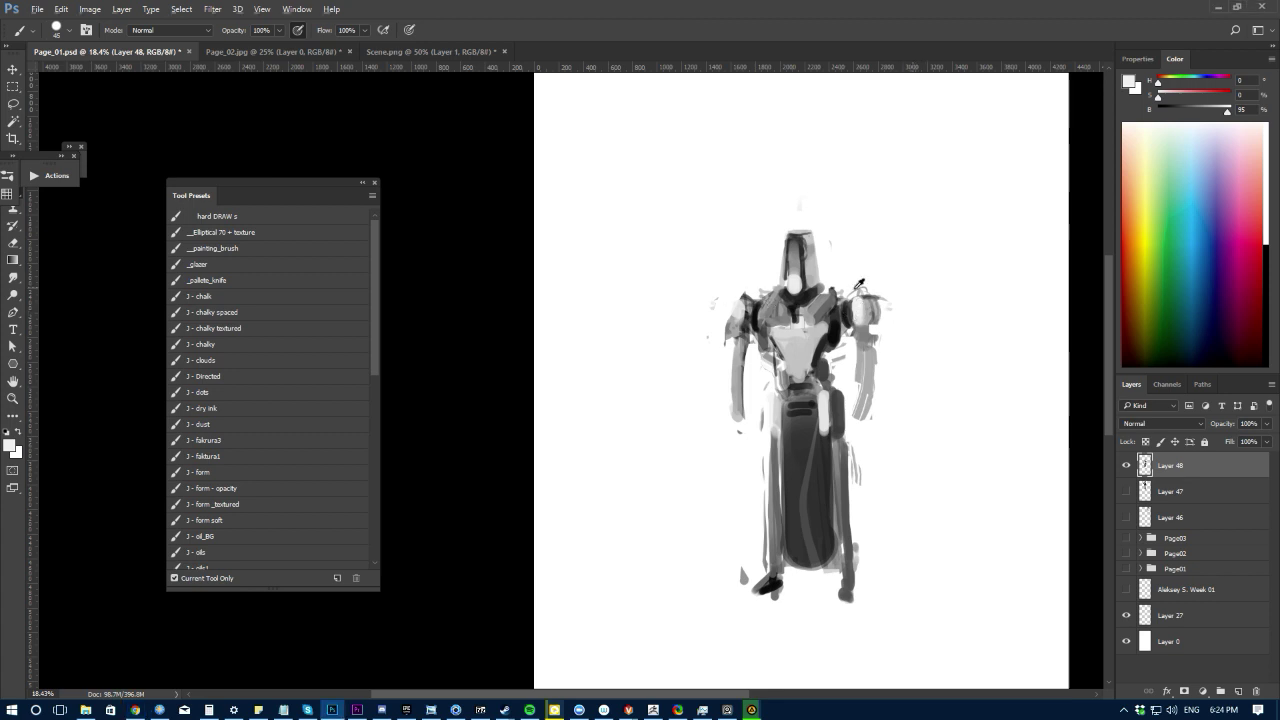
drag(741, 308, 743, 326)
Step: Paint near-black bands beneath both shoulder pods and clean up the narrower pod with light gray and the eraser
alt+click(759, 326)
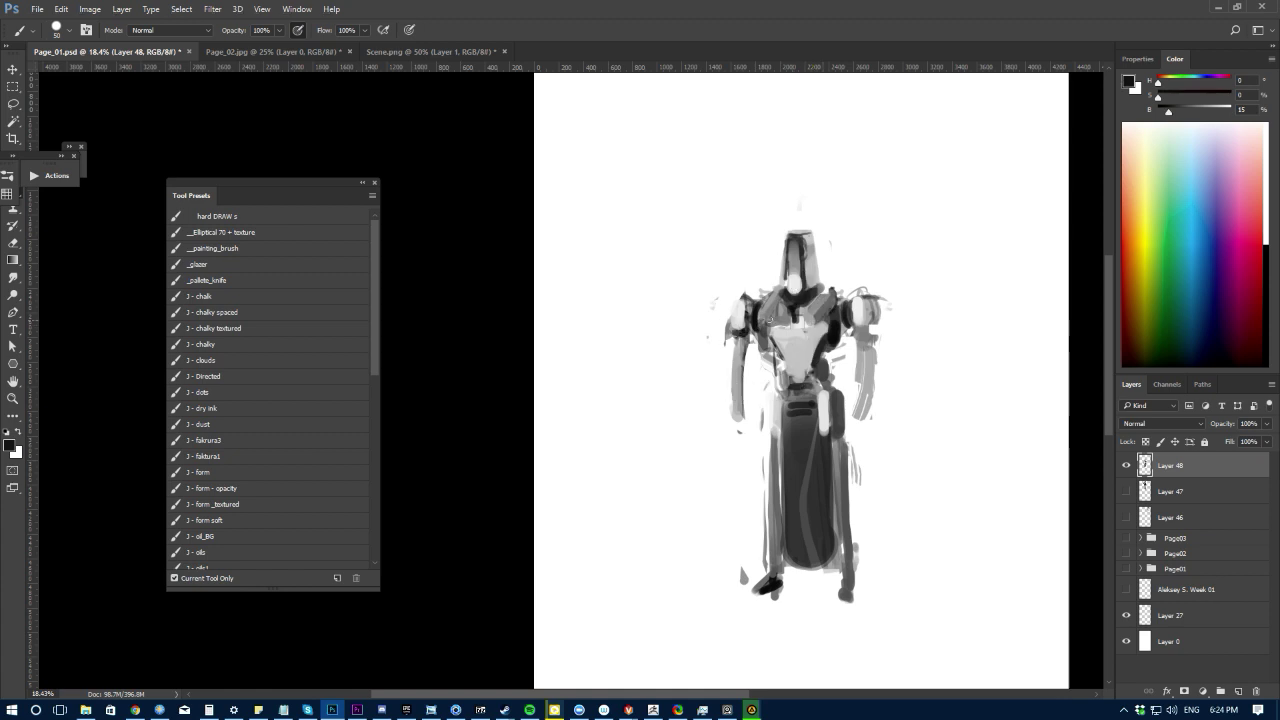
alt+click(845, 318)
drag(741, 314, 745, 326)
alt+click(736, 320)
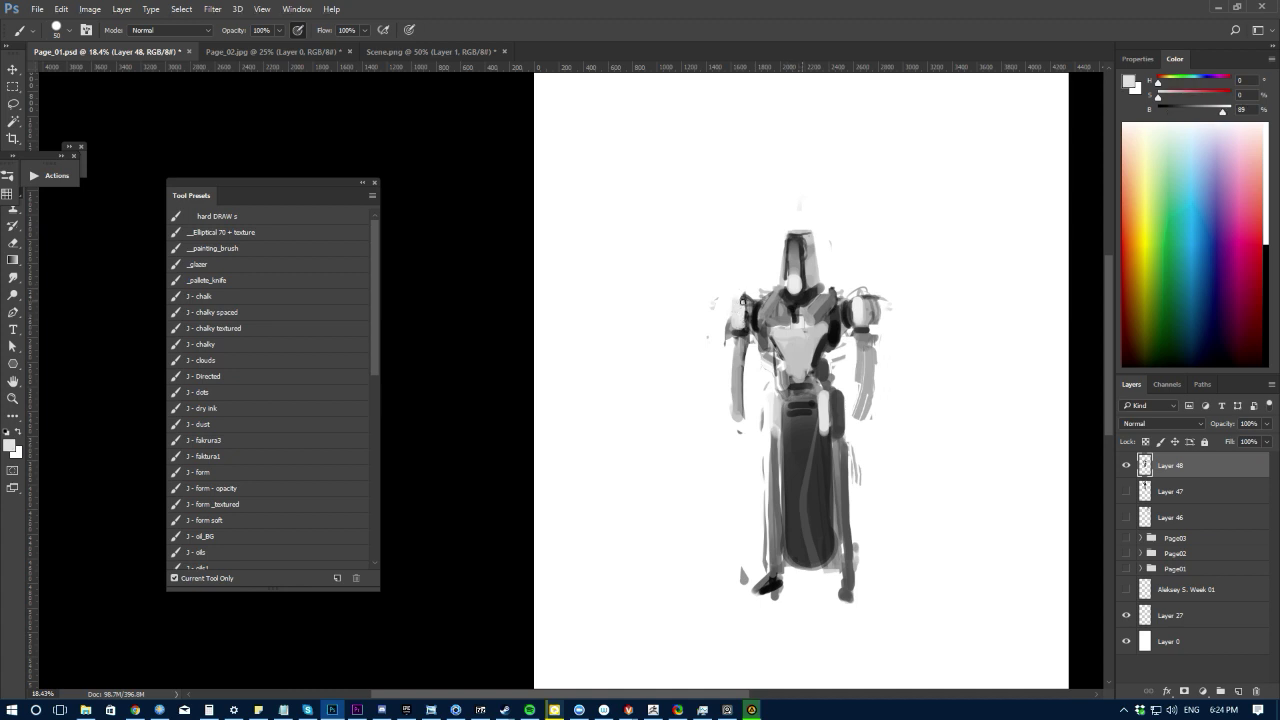
key(e)
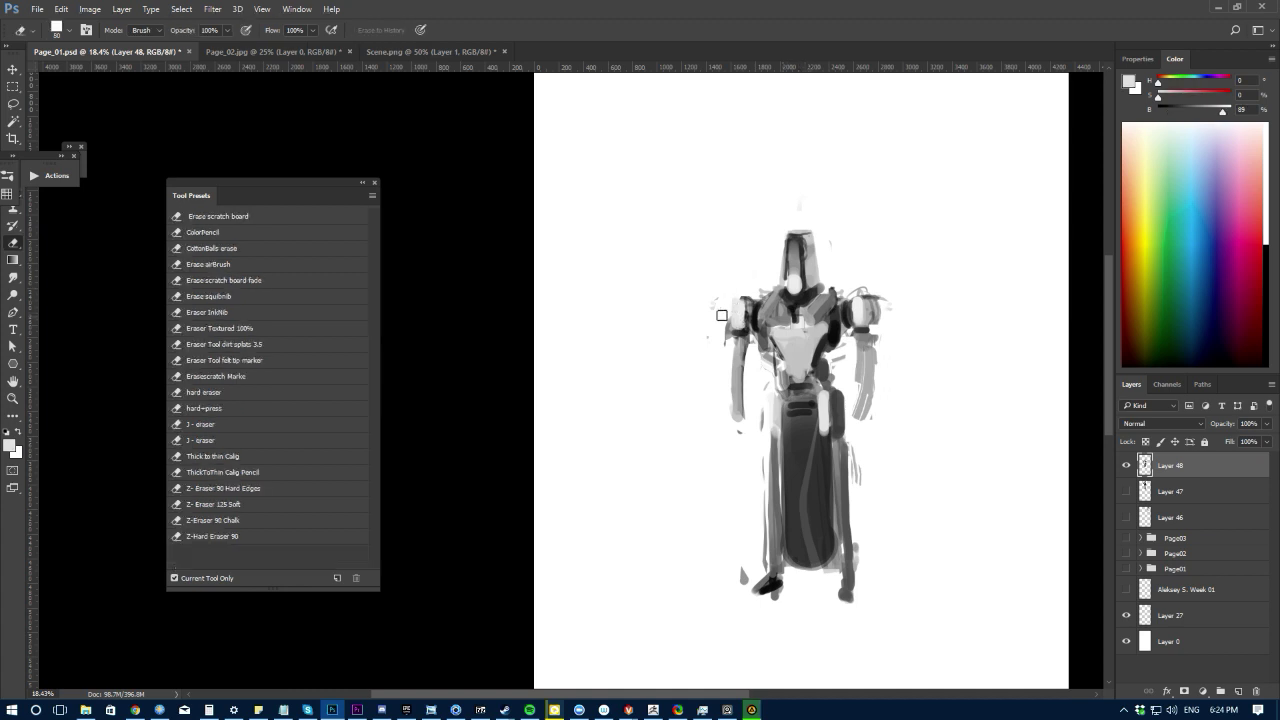
Step: Highlight the wider arm's forearm with near-white strokes and add a dark gray cuff above the hand
key(b)
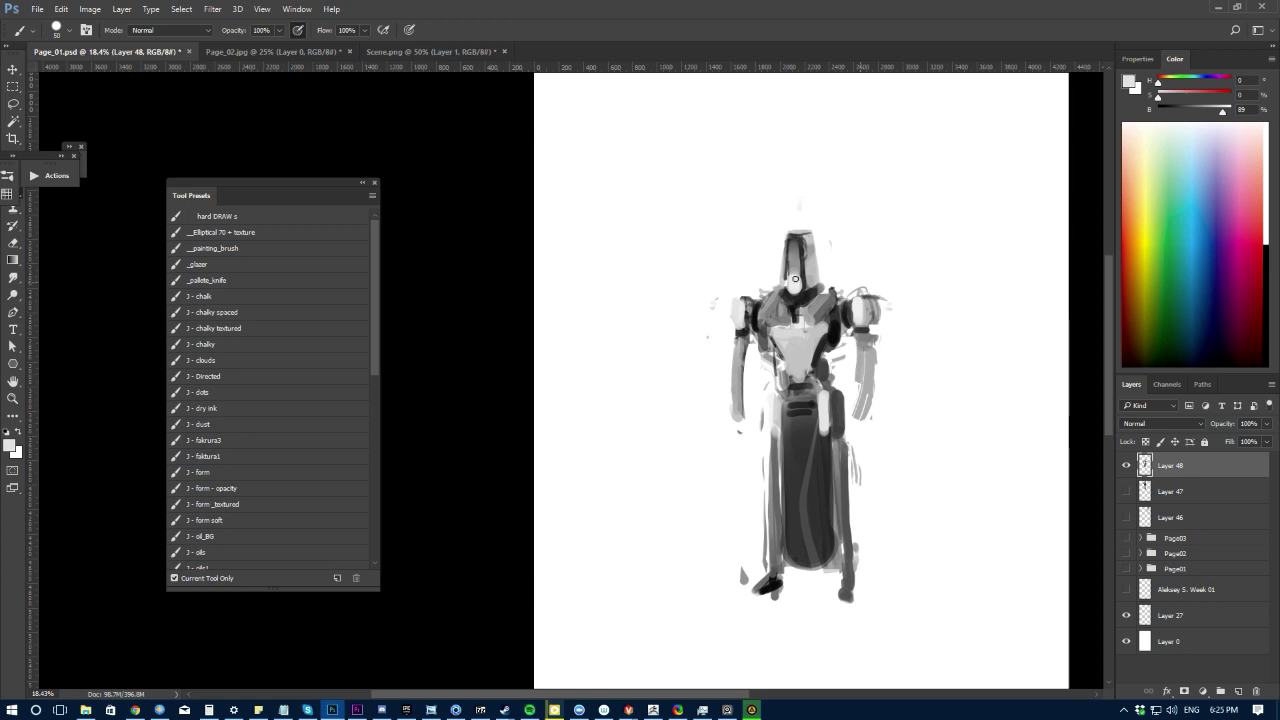
alt+click(864, 377)
drag(857, 343, 858, 410)
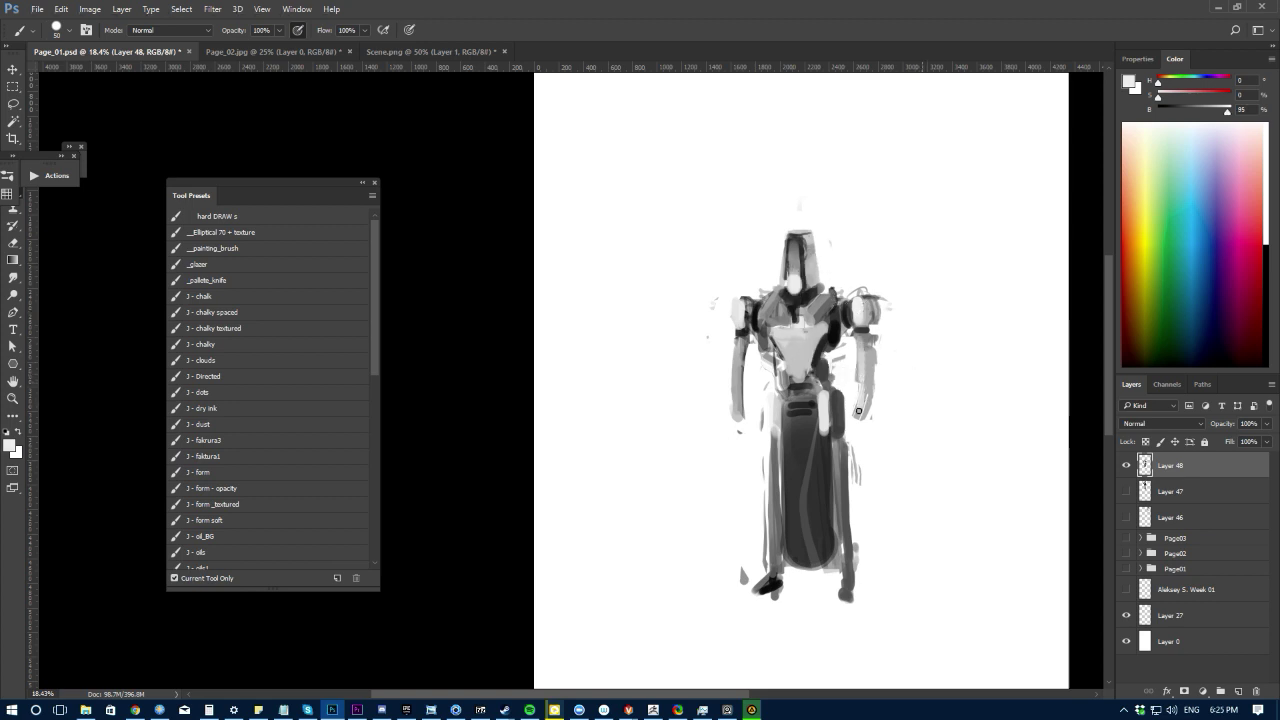
alt+click(868, 316)
key(bracketleft)
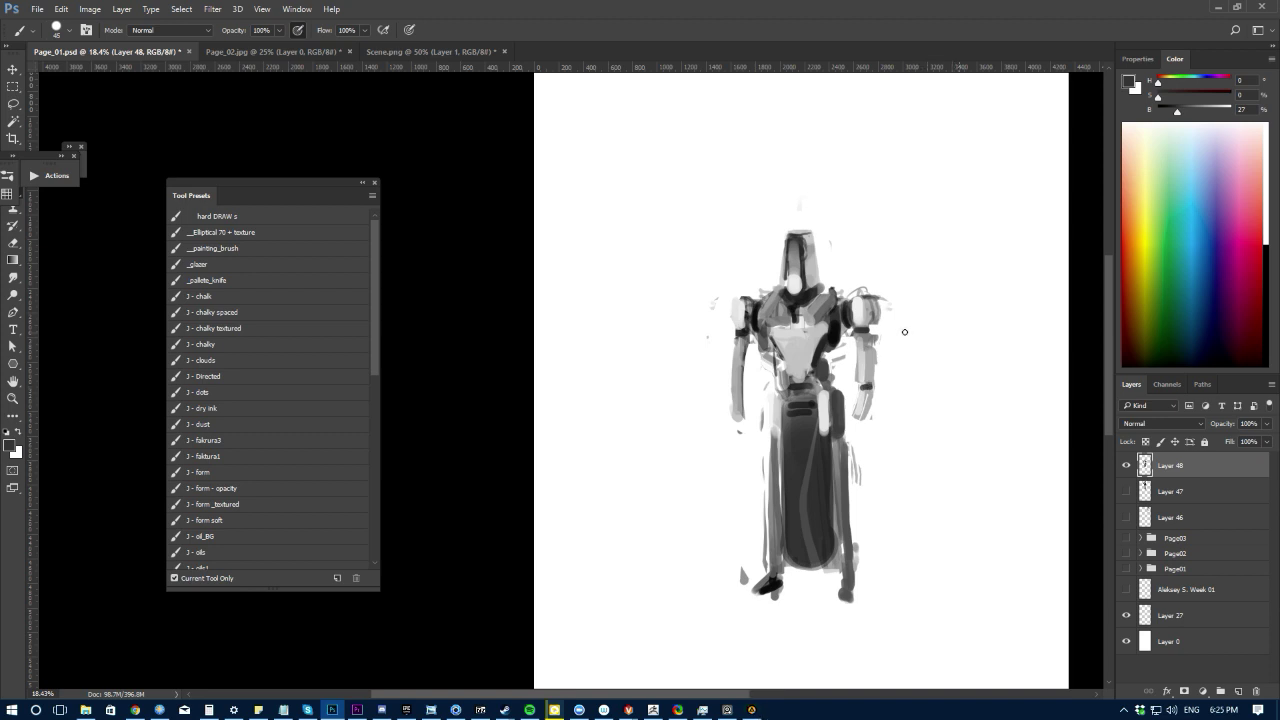
Step: Trim the forearm's outer edge with the eraser and extend the hand below the cuff in sampled light gray
key(e)
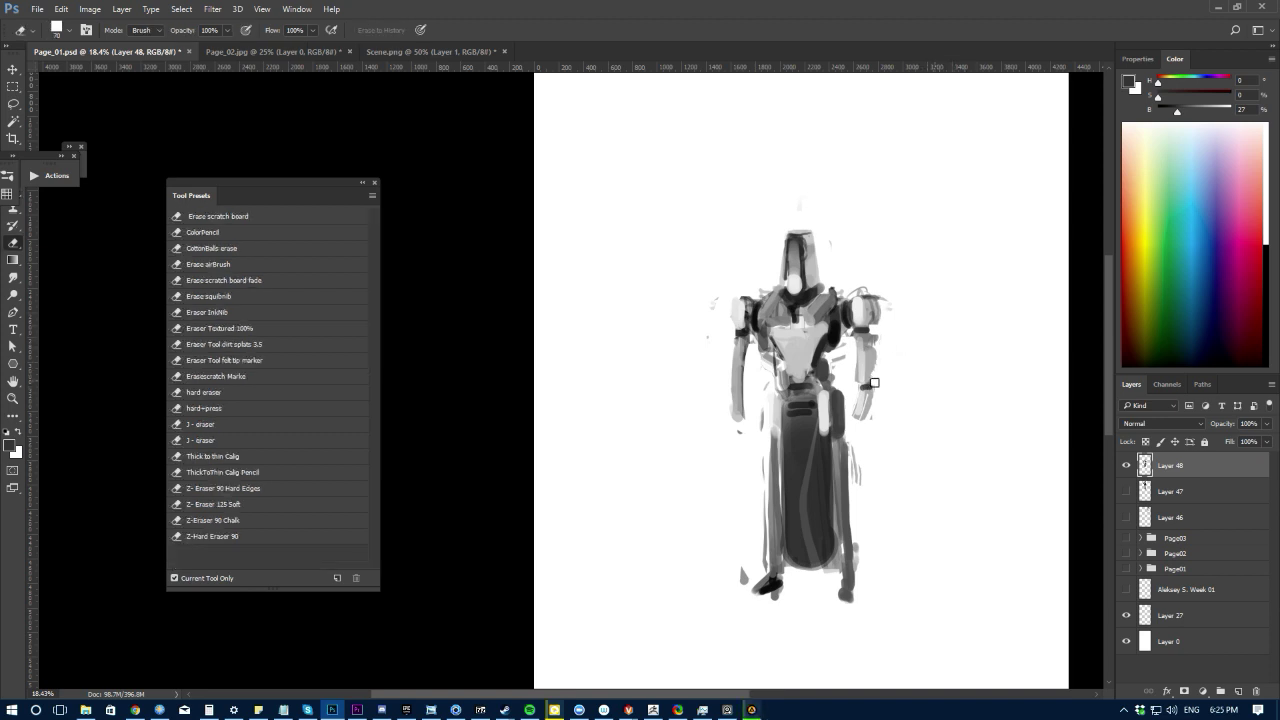
key(b)
alt+click(867, 390)
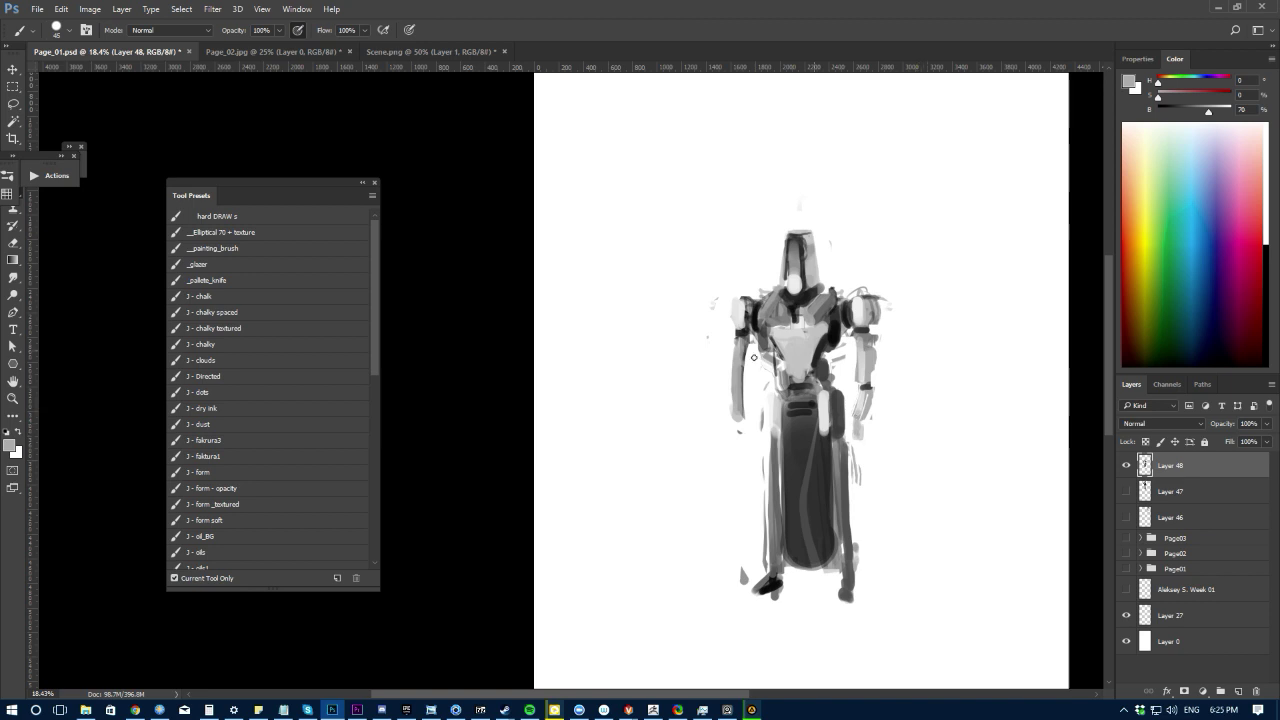
Step: Widen and round the chest plate down to the waist in sampled light gray with a larger brush
alt+click(798, 343)
drag(771, 334, 783, 376)
key(])
key(])
key(])
key(])
key(])
key(])
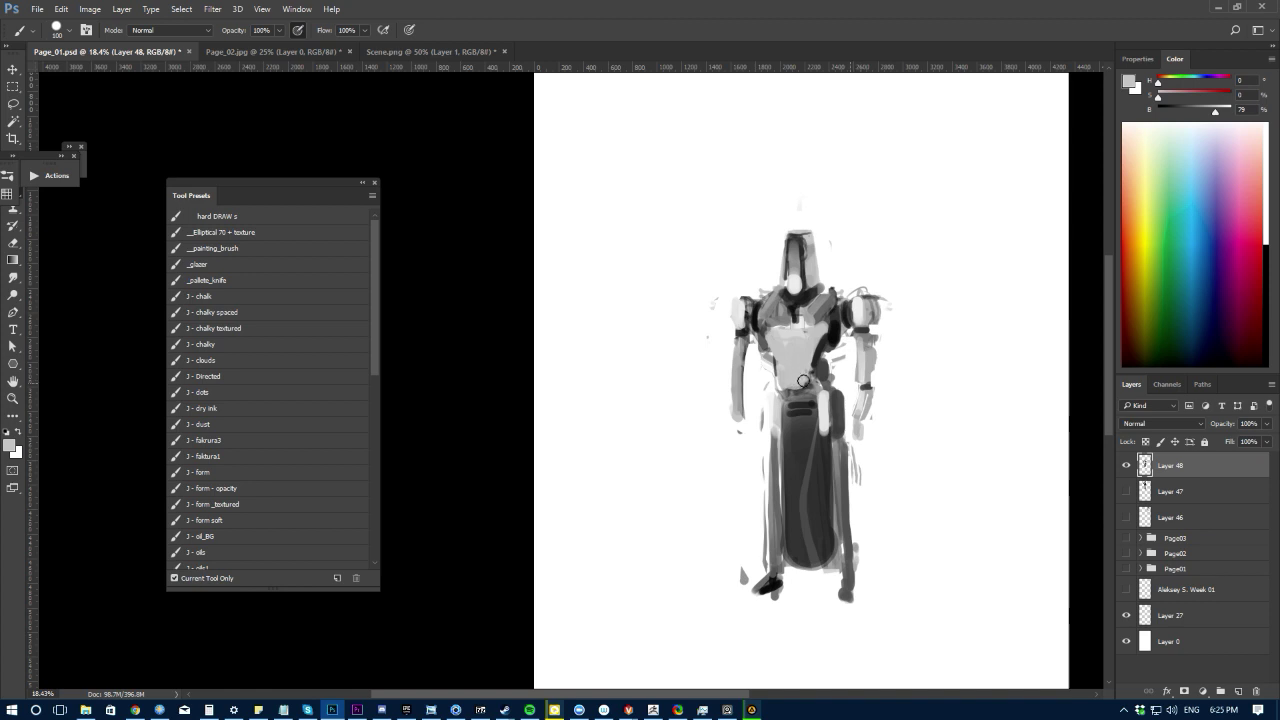
alt+click(789, 339)
Step: Define the collar straps and shoulder pods with thin near-black strokes and sampled mid gray
alt+click(762, 317)
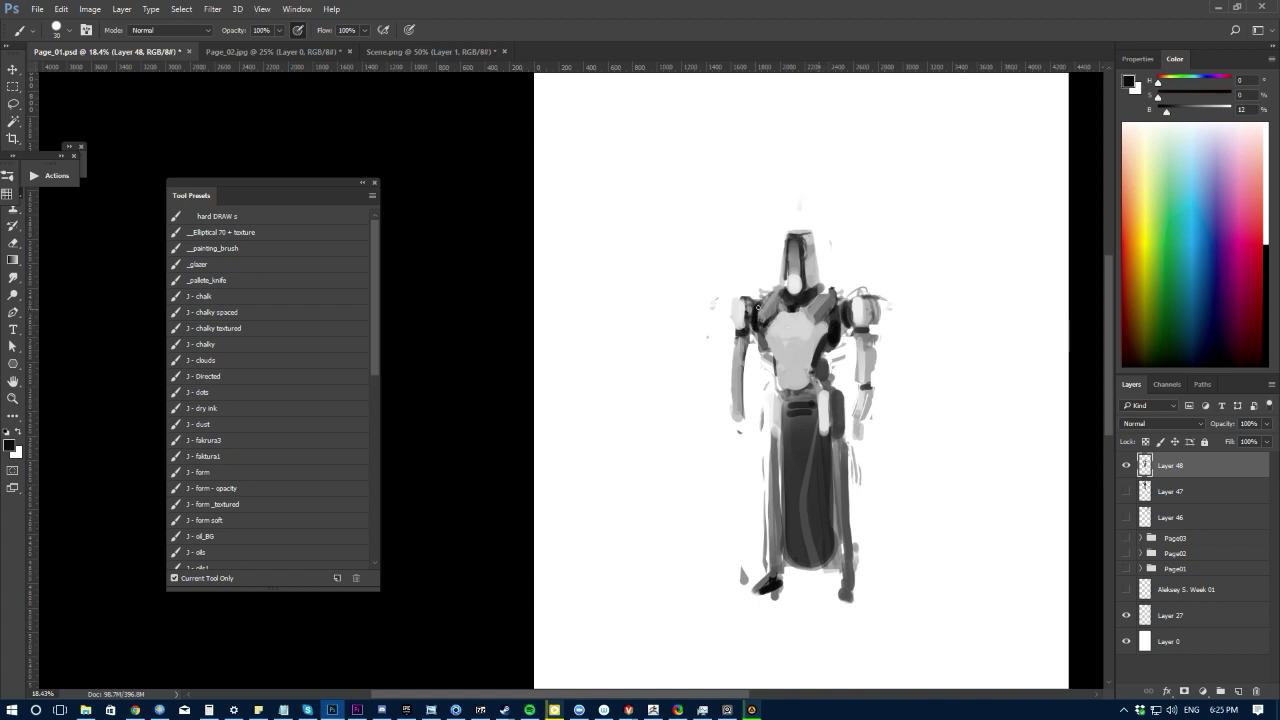
drag(758, 307, 776, 298)
alt+click(767, 309)
Step: Erase the stray marks around the shoulder pods and flip the canvas back horizontally
key(e)
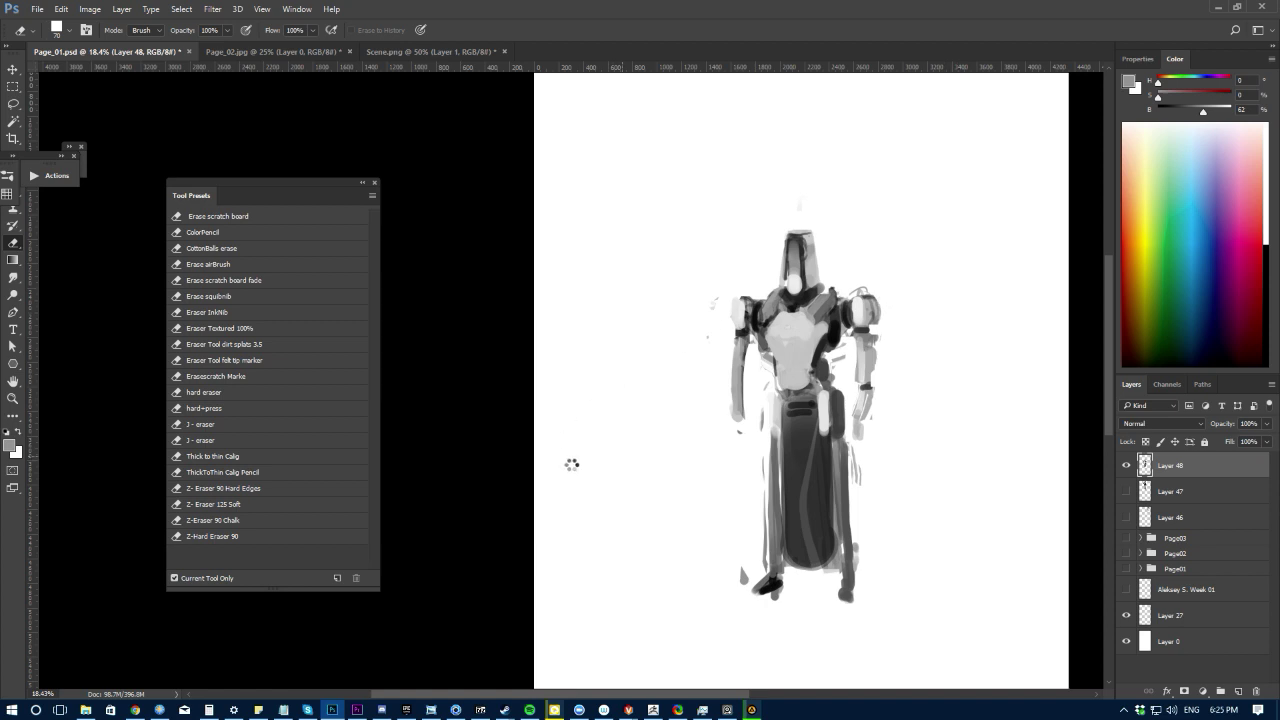
scroll(568, 380, up, 1)
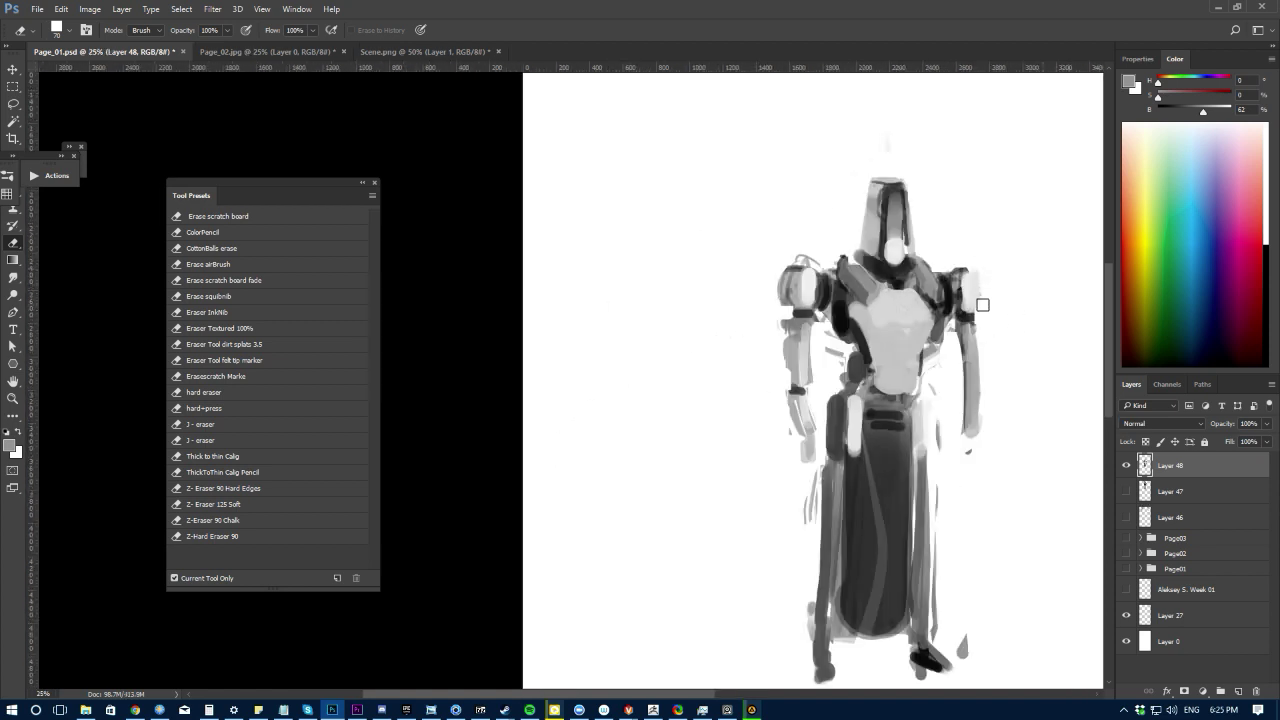
key(b)
alt+click(897, 245)
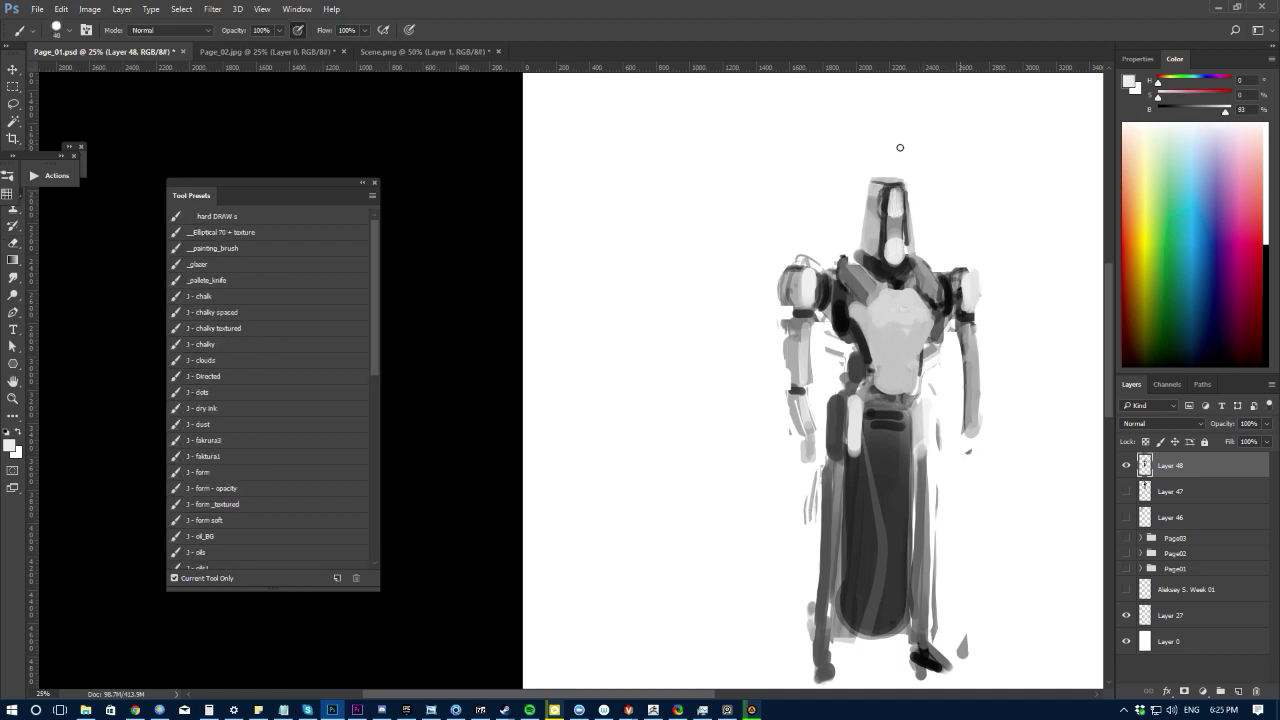
key(ctrl+alt+z)
key(ctrl+alt+z)
key(ctrl+alt+z)
key(ctrl+alt+z)
Step: Lighten the side of the hood with sampled light gray and erase the stray marks beside the neck
alt+click(876, 193)
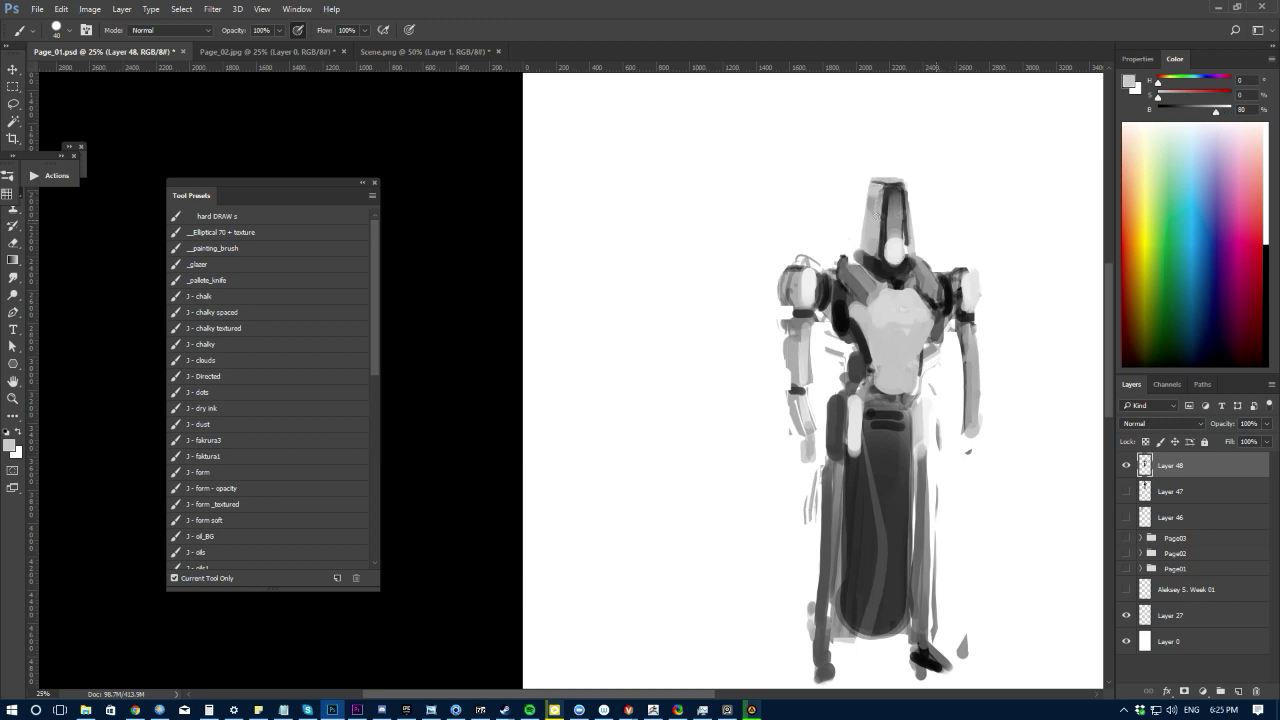
drag(880, 187, 871, 227)
key(x)
key(e)
key(bracketleft)
key(bracketleft)
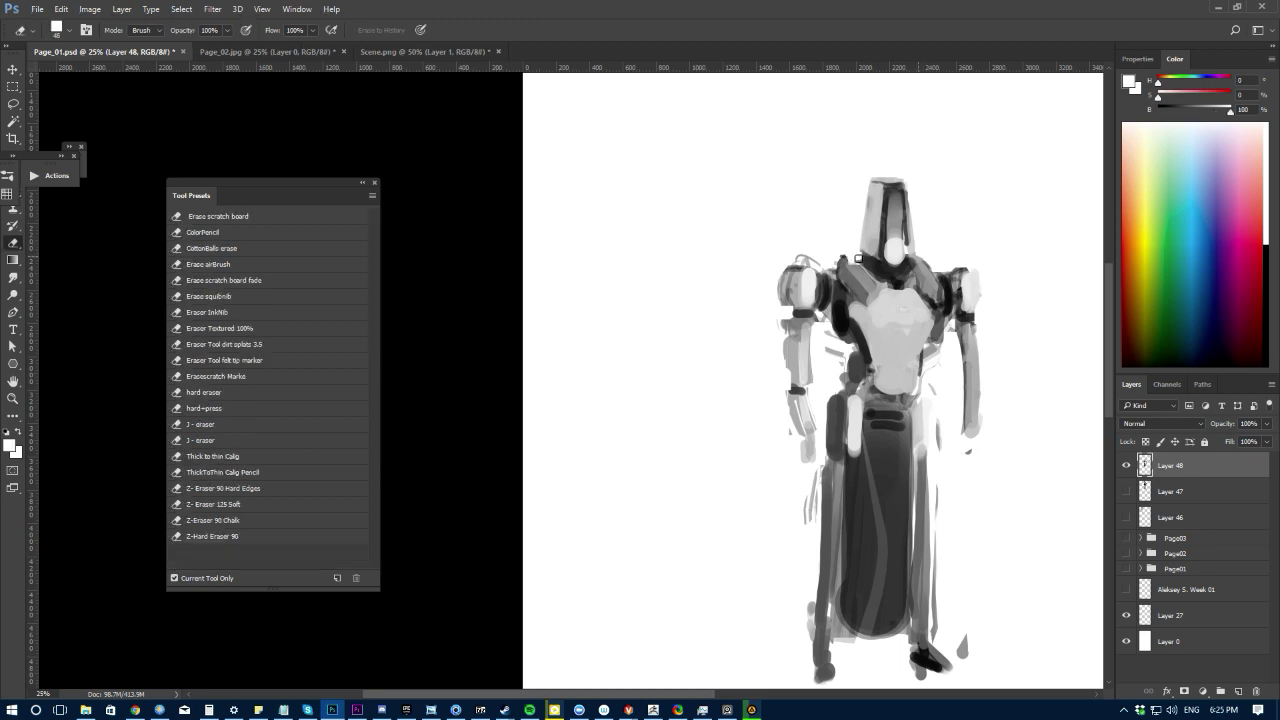
Step: Touch up the neck beneath the face's white oval with a small near-black brush
key(b)
key(x)
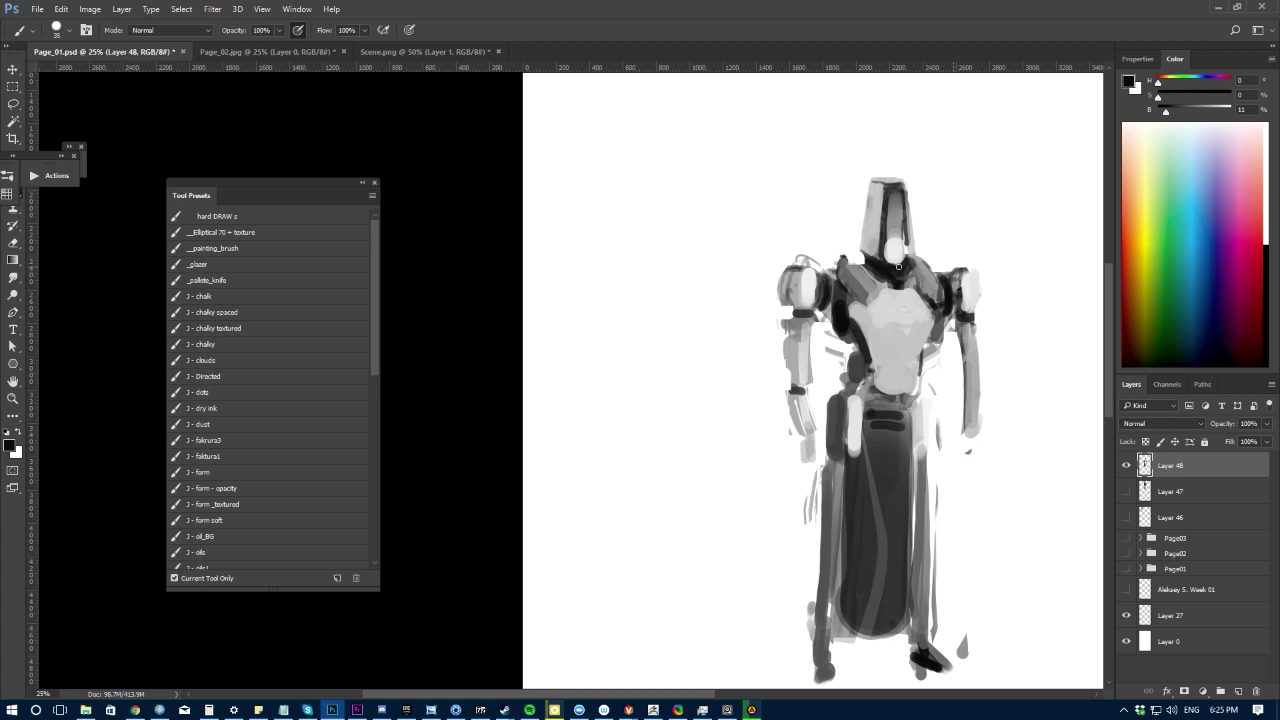
Step: Paint a small mid-grey neck block below the helmet with a sampled grey
alt+click(893, 275)
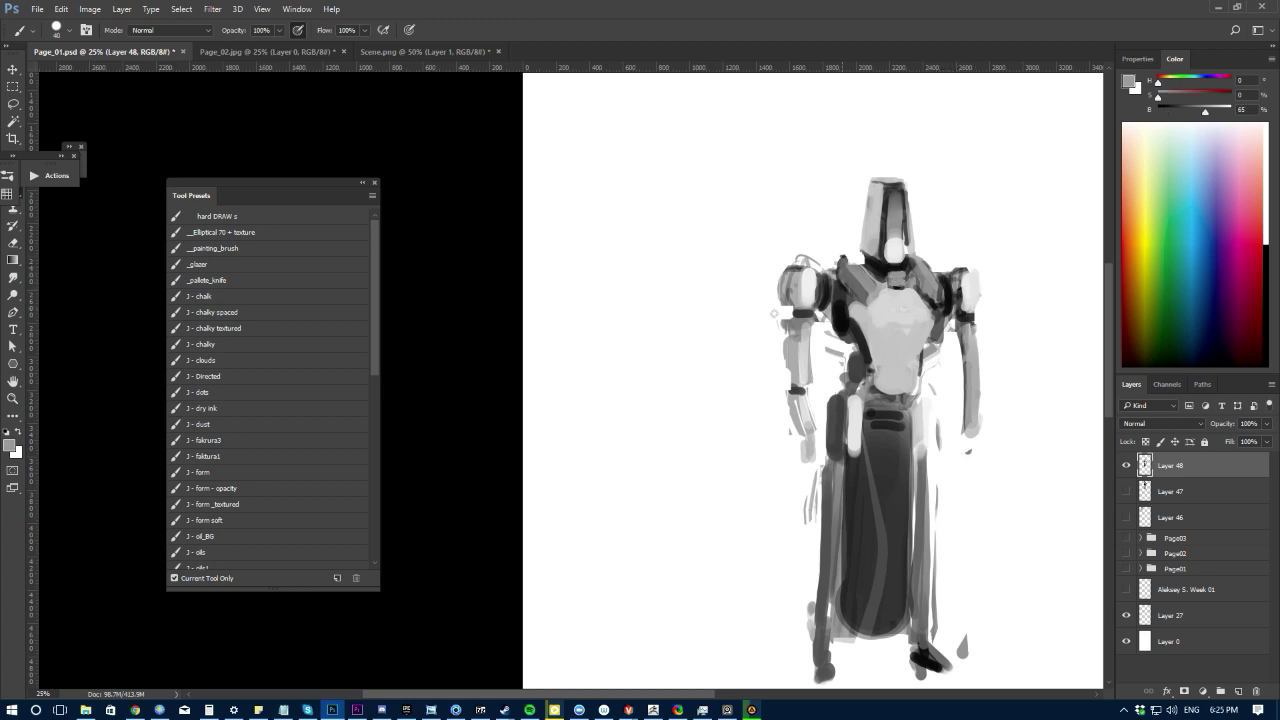
scroll(725, 376, down, 2)
key(e)
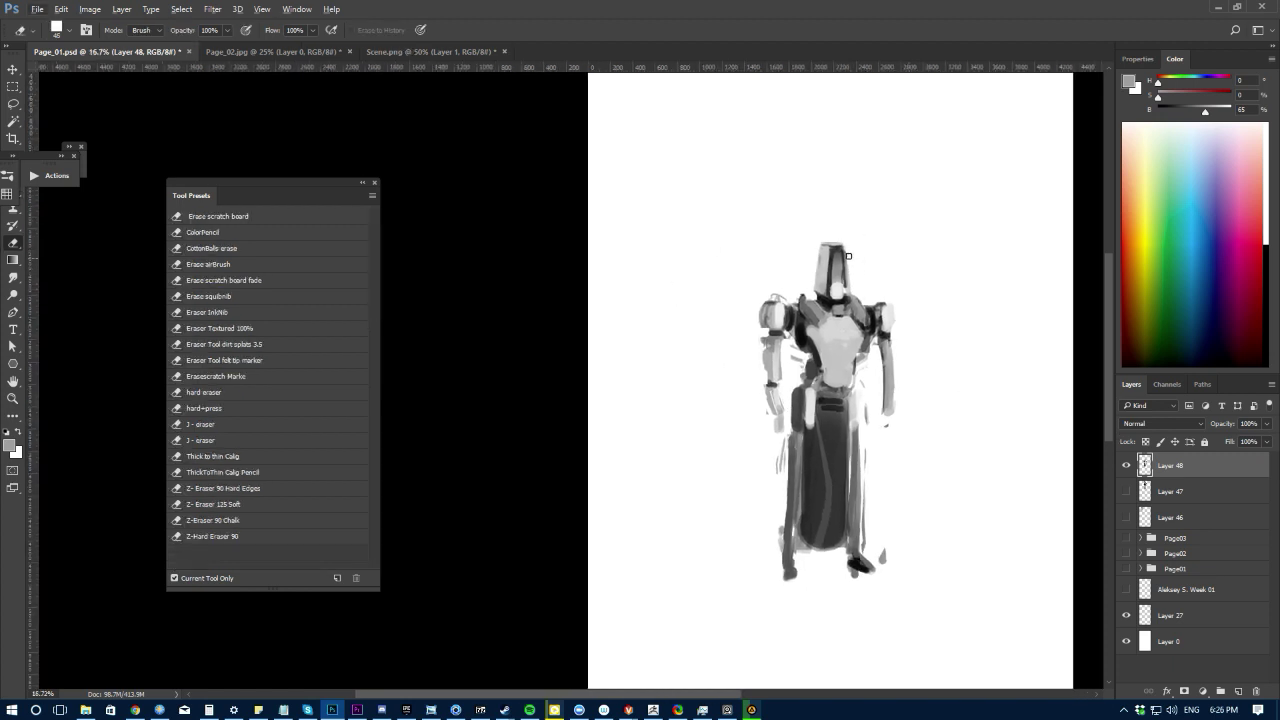
Step: Paint a dark eye detail into the upper part of the helmet's central strip using a sampled dark grey
key(b)
alt+click(843, 289)
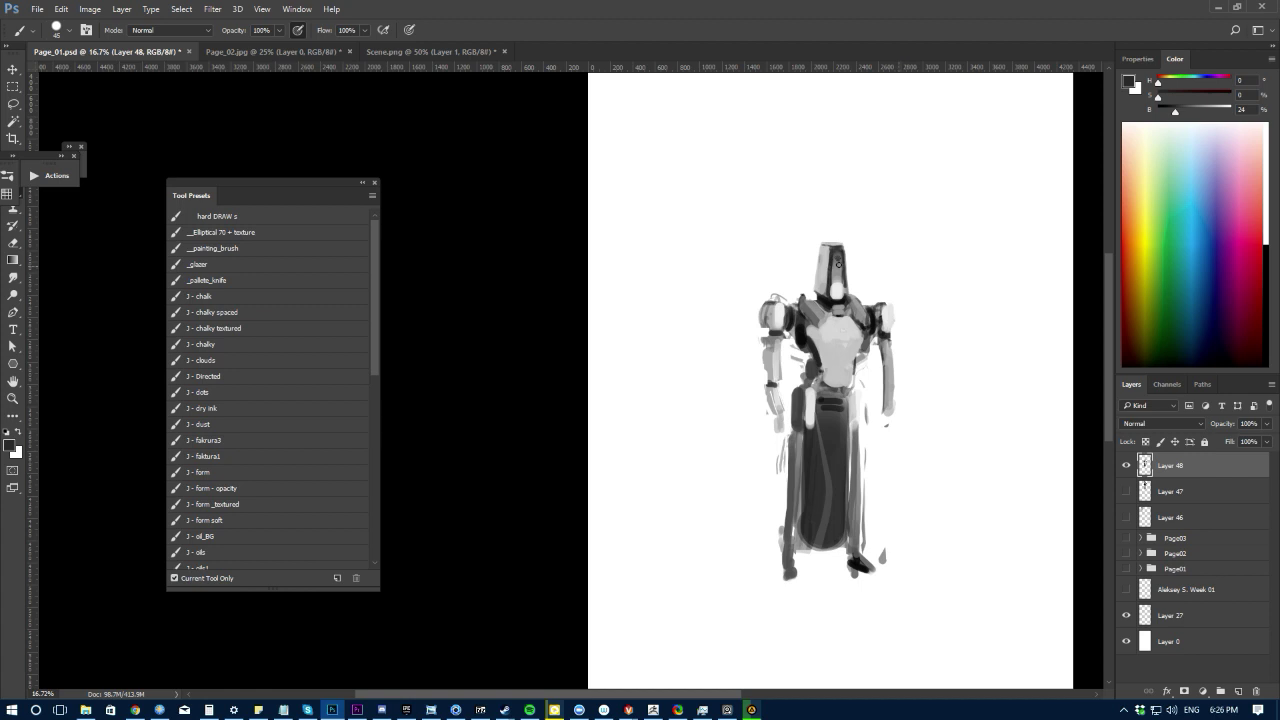
key(ctrl+z)
key(bracketleft)
drag(686, 353, 723, 349)
Step: Draw thin dark panel lines across the light chest plate and touch them up with the sampled light grey
alt+click(848, 302)
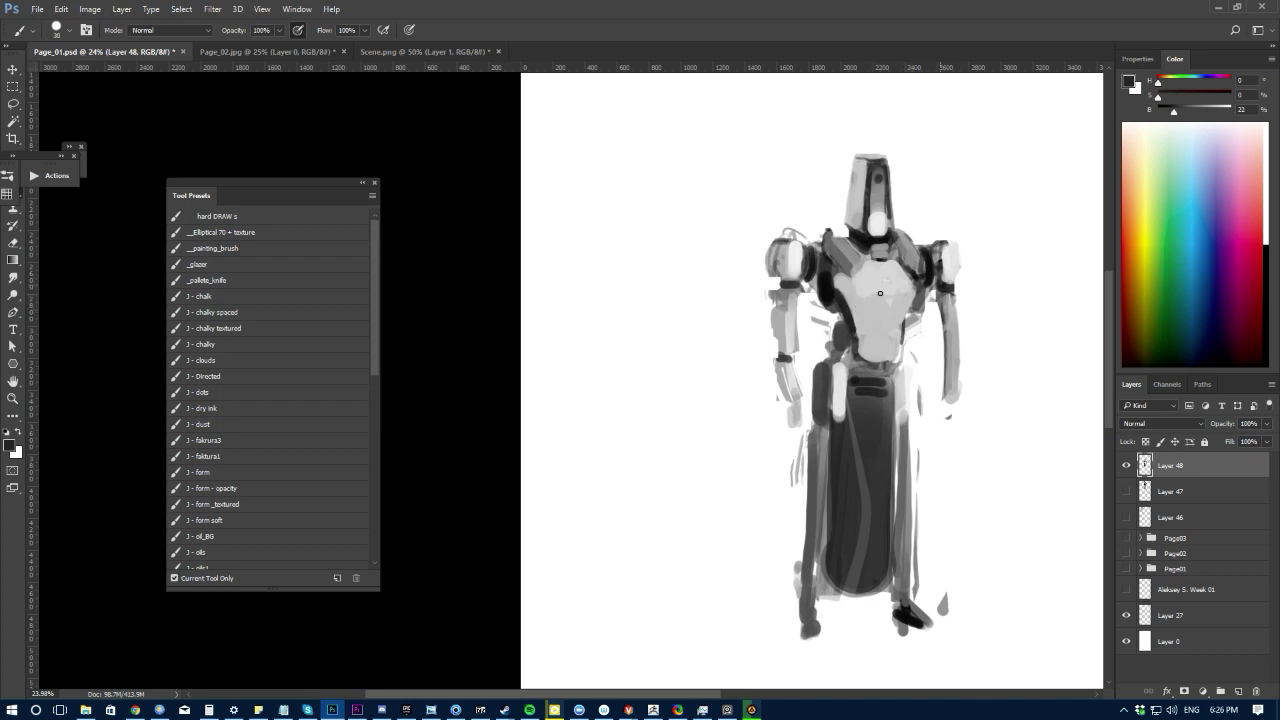
key(bracketleft)
key(bracketleft)
key(bracketleft)
key(bracketleft)
key(bracketleft)
key(bracketleft)
alt+click(907, 311)
key(bracketright)
key(bracketright)
key(bracketright)
key(bracketright)
key(bracketright)
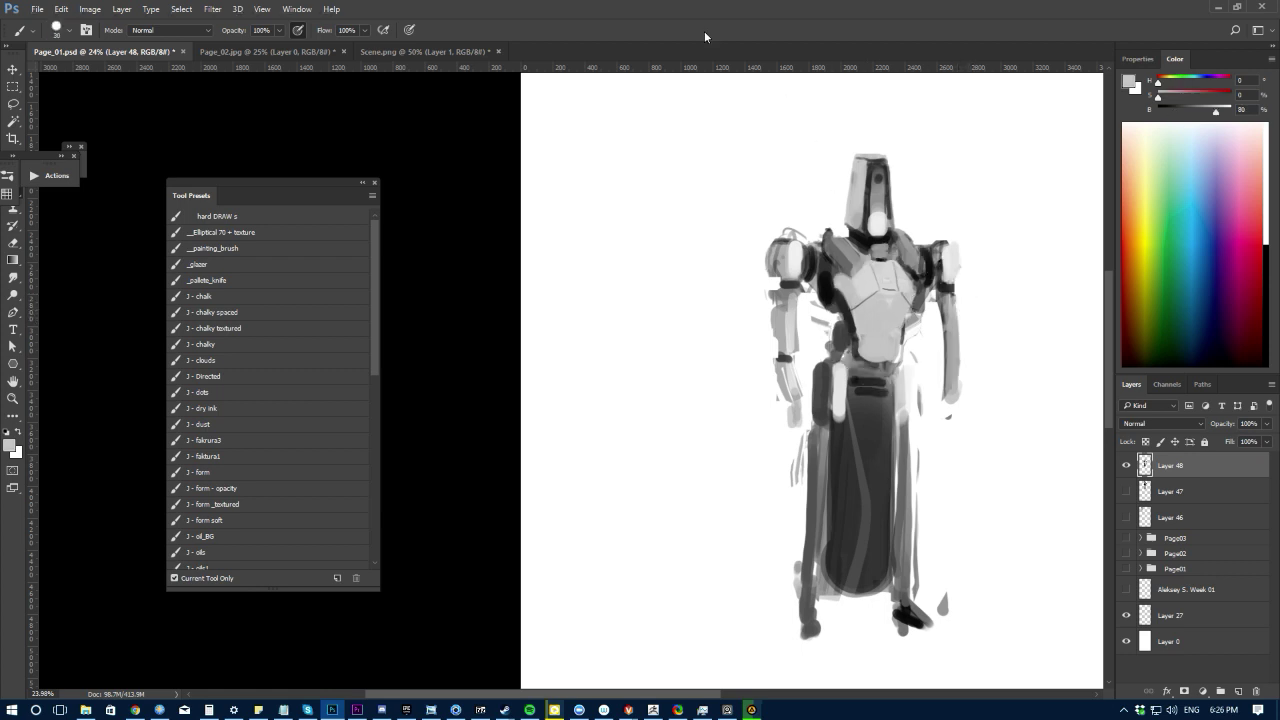
key(alt+Tab)
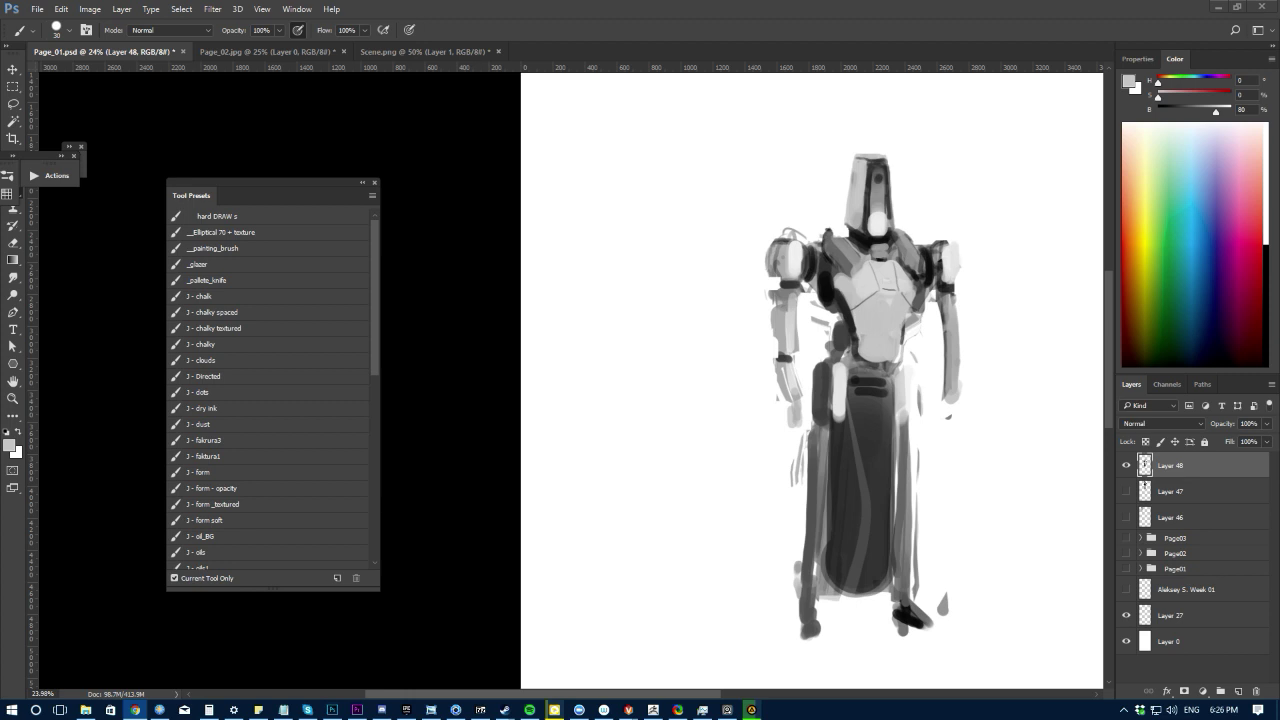
key(shift+Escape)
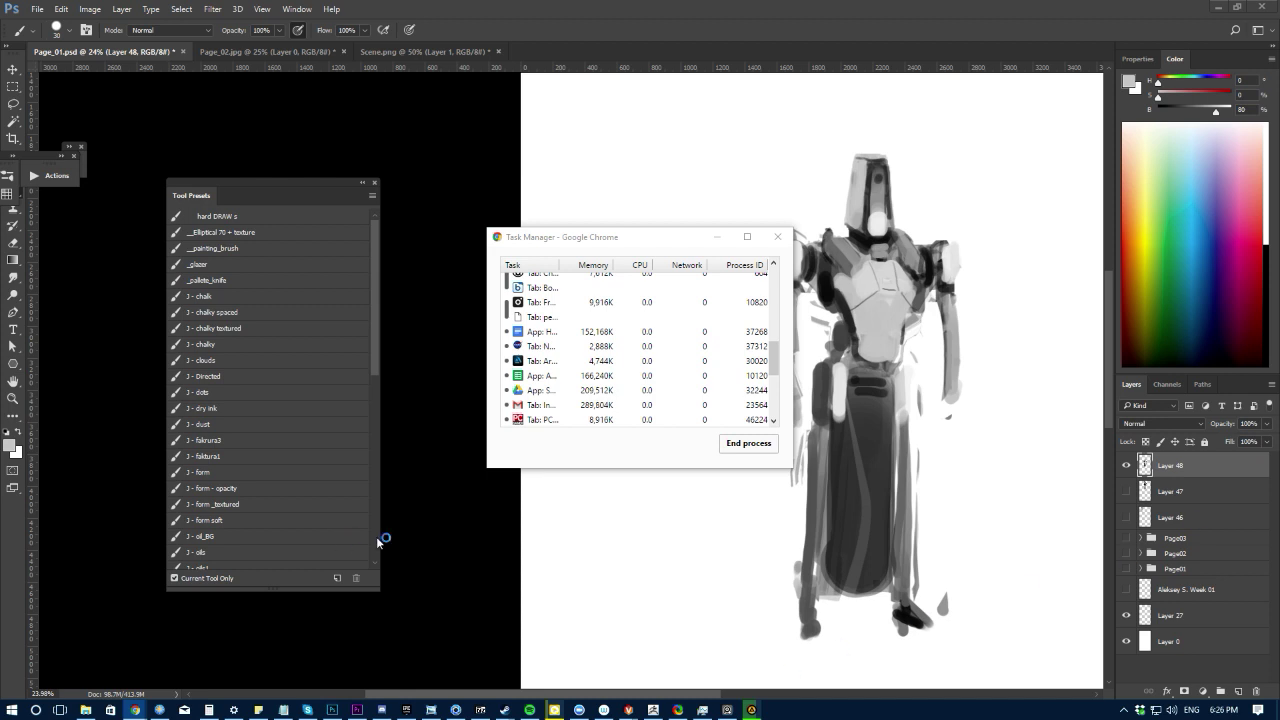
click(778, 237)
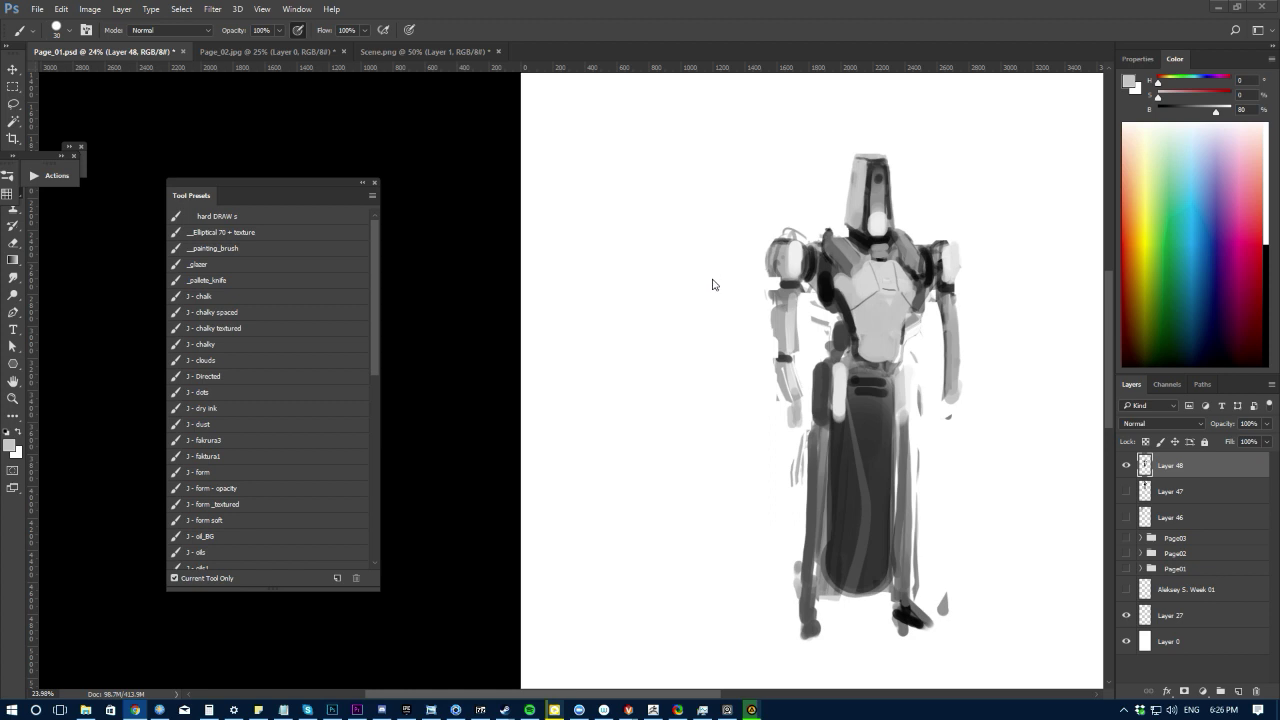
click(733, 328)
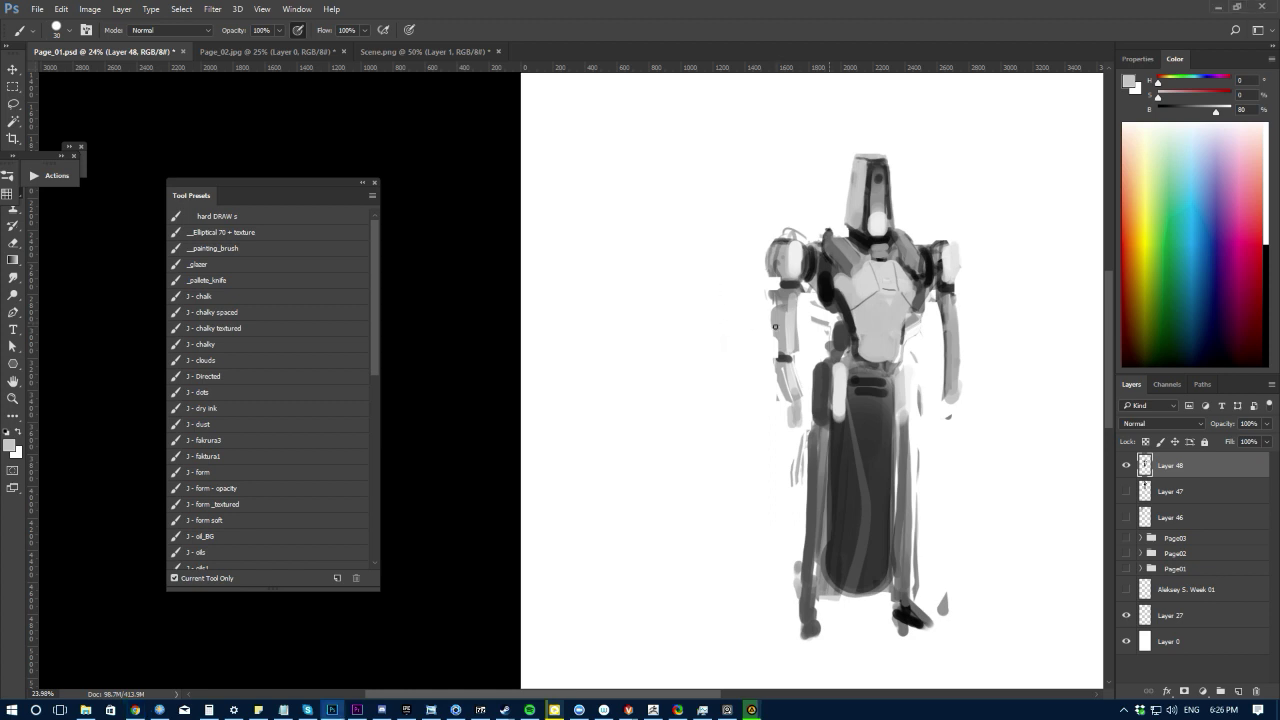
Step: Paint the left-hand forearm and hand in dark grey sampled from the skirt, using a larger brush
alt+click(867, 380)
key(bracketright)
key(bracketright)
key(bracketright)
key(bracketright)
key(bracketright)
key(bracketright)
mouse_move(793, 367)
mouse_down()
mouse_move(790, 411)
mouse_move(782, 367)
mouse_move(796, 440)
mouse_move(801, 431)
mouse_up()
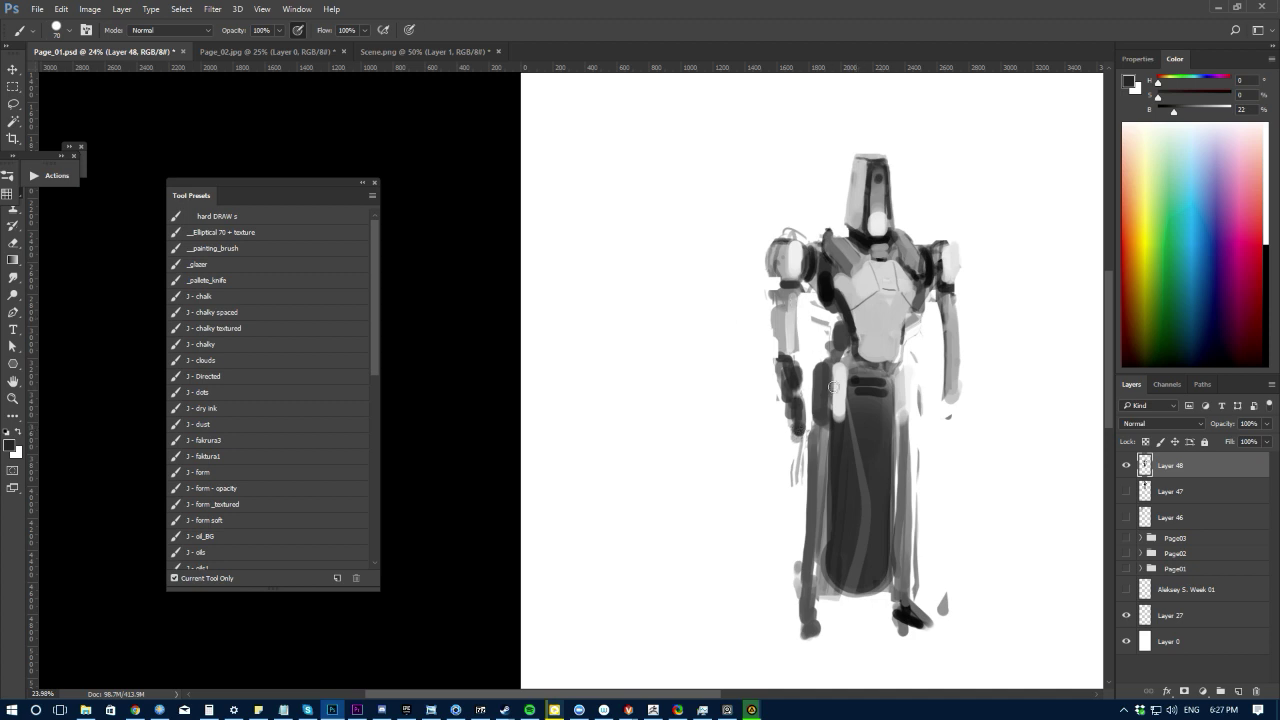
Step: Cut a tapered gap out of the lower middle of the dark skirt to separate the legs, and erase along its left edge
key(l)
mouse_move(881, 460)
mouse_down()
mouse_move(879, 622)
mouse_move(841, 593)
mouse_move(868, 457)
mouse_up()
key(Delete)
key(ctrl+d)
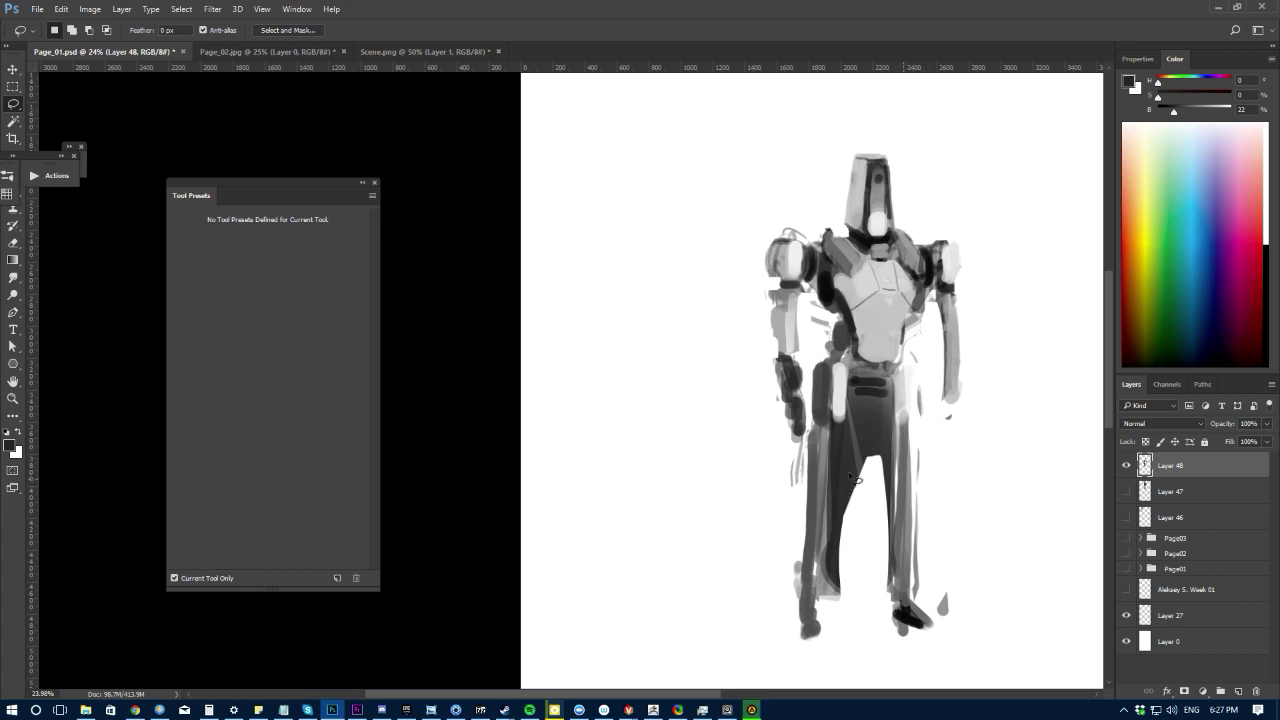
key(e)
mouse_move(853, 488)
mouse_down()
mouse_move(840, 595)
mouse_move(843, 585)
mouse_up()
Step: Lasso the figure's left-hand leg and shift it slightly inward
key(l)
mouse_move(832, 345)
mouse_down()
mouse_move(922, 373)
mouse_move(947, 597)
mouse_move(834, 668)
mouse_move(760, 563)
mouse_move(814, 431)
mouse_move(818, 348)
mouse_up()
drag(828, 476, 833, 472)
key(ctrl+d)
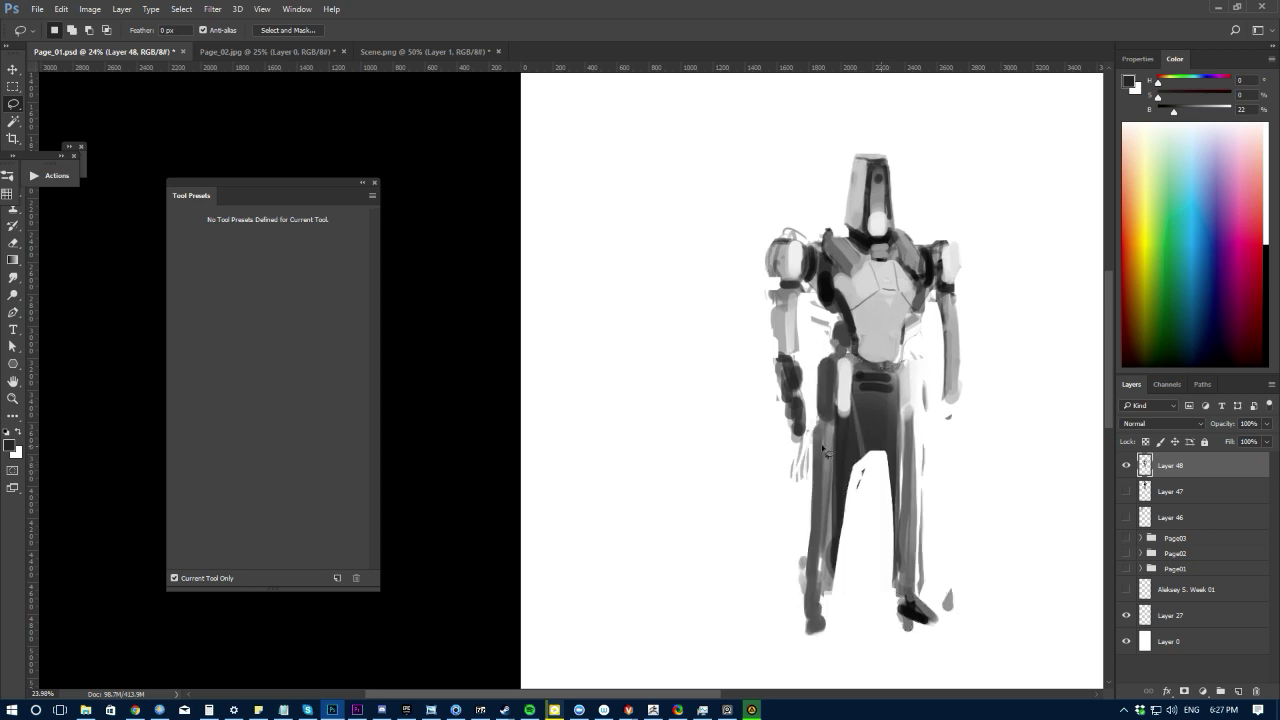
Step: Paint light grey thigh plates down both legs and add near-white knee caps below them
key(b)
alt+click(887, 336)
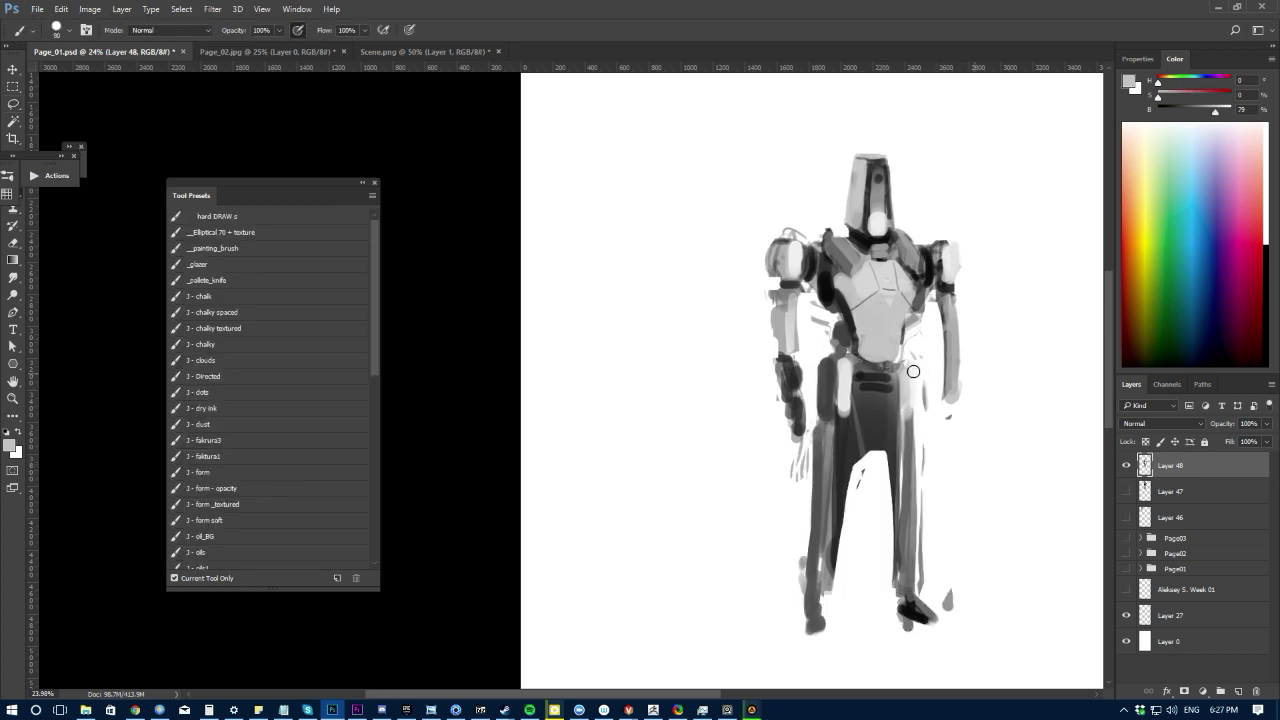
drag(911, 371, 909, 465)
drag(835, 365, 835, 474)
drag(837, 368, 836, 472)
drag(907, 430, 907, 474)
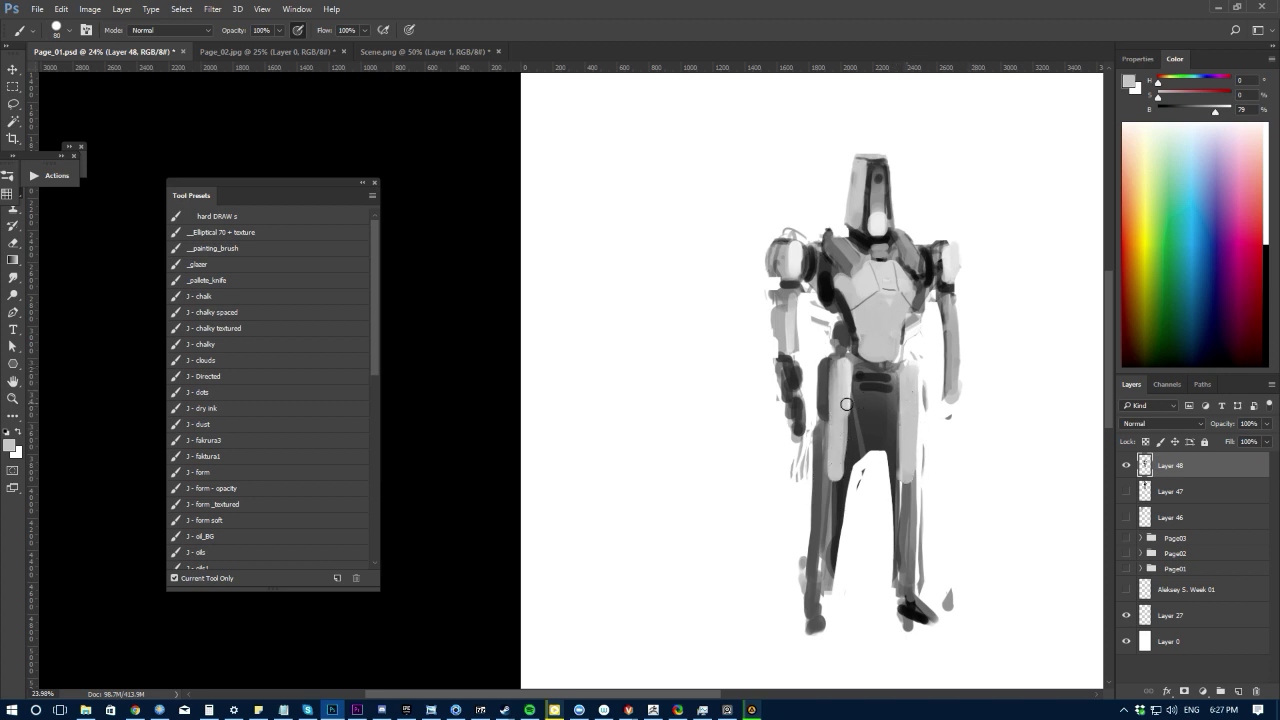
mouse_move(848, 398)
mouse_down()
mouse_move(845, 470)
mouse_move(830, 462)
mouse_up()
mouse_move(834, 368)
mouse_down()
mouse_move(839, 469)
mouse_move(816, 491)
mouse_move(819, 511)
mouse_move(842, 473)
mouse_move(846, 514)
mouse_up()
alt+click(882, 224)
drag(906, 478, 910, 512)
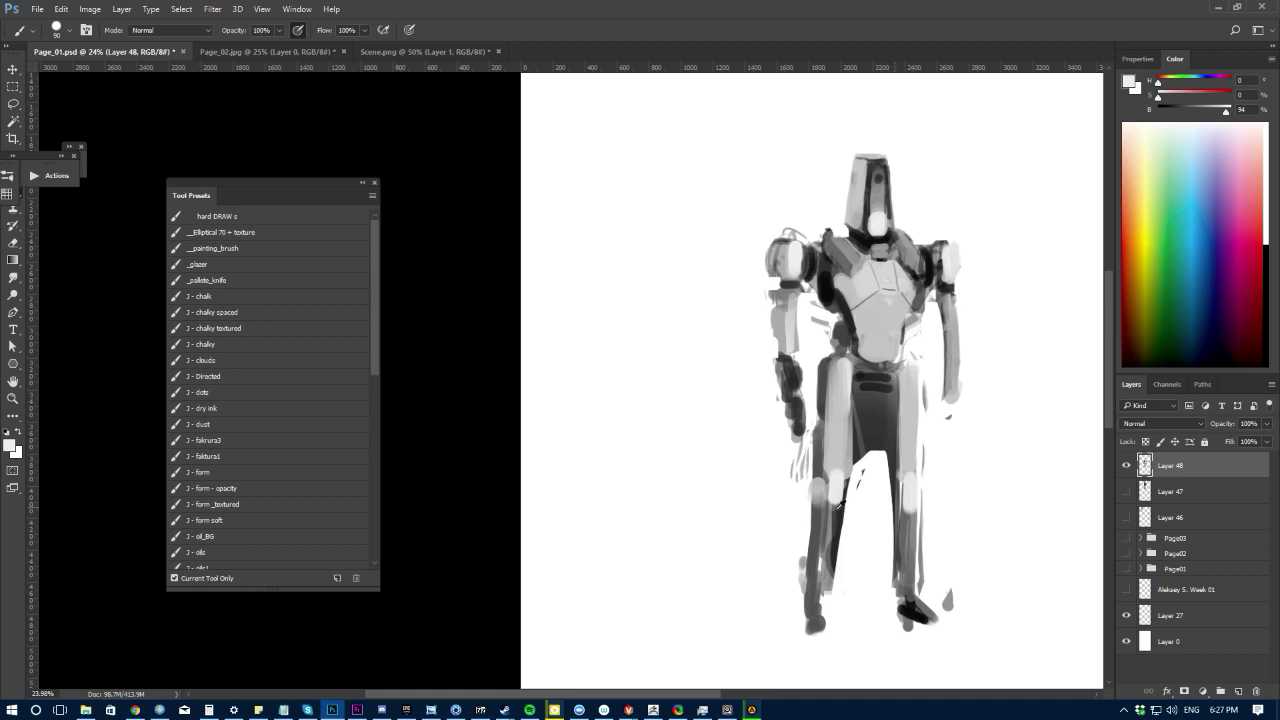
Step: Erase the stray strokes between the left-hand hand and the outer edge of the thigh
alt+click(837, 414)
key(e)
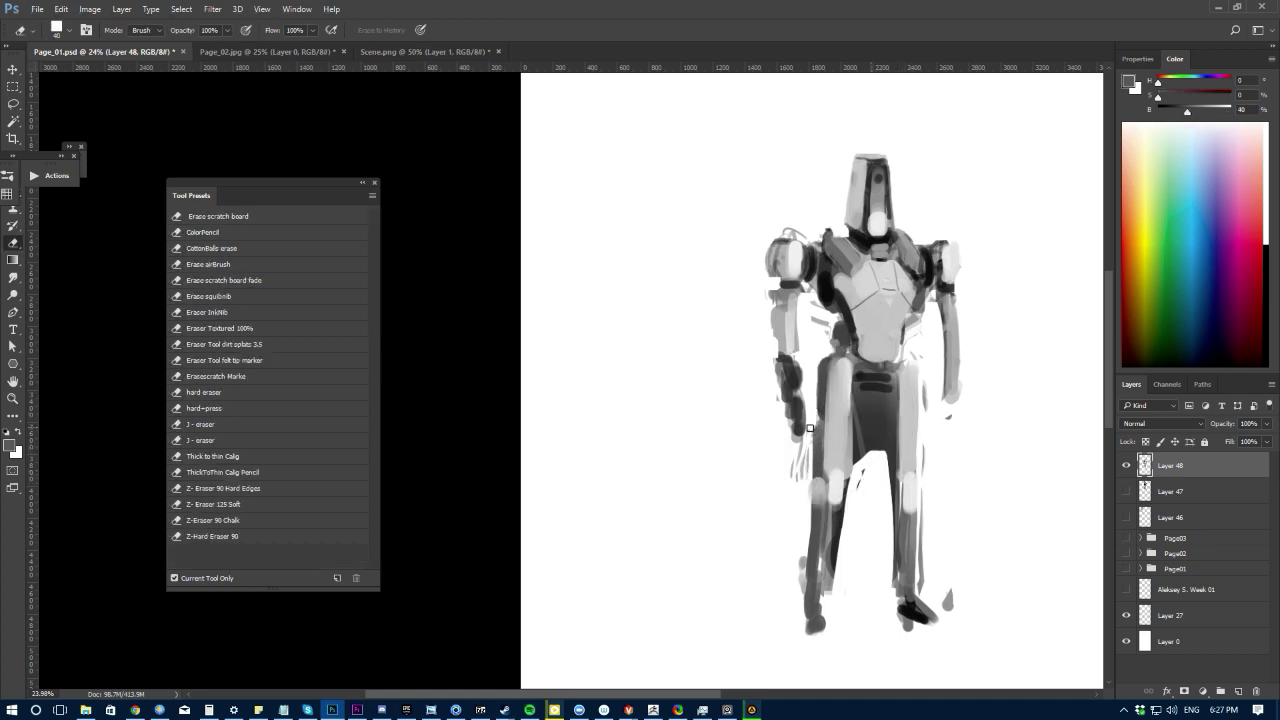
mouse_move(813, 426)
mouse_down()
mouse_move(793, 455)
mouse_move(813, 407)
mouse_move(812, 491)
mouse_up()
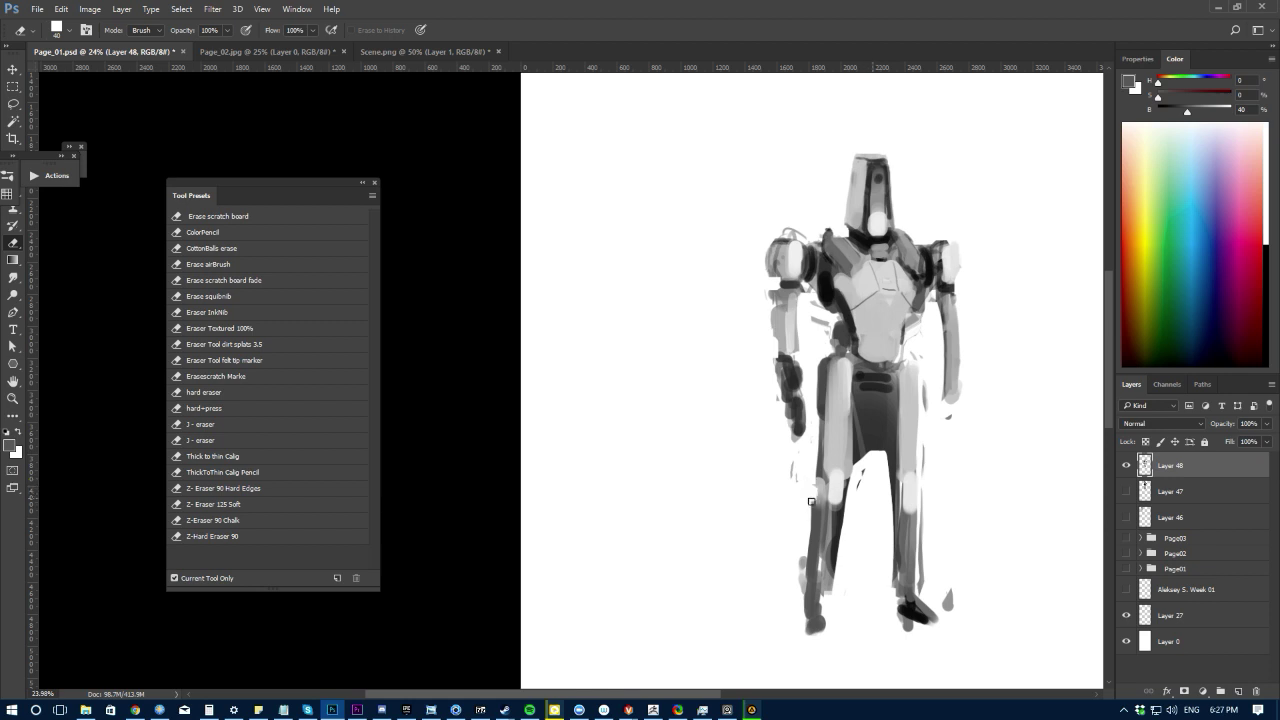
Step: Paint dark grey shin plates on both lower legs with a colour sampled from the left-hand leg
key(b)
alt+click(813, 515)
drag(812, 508, 811, 588)
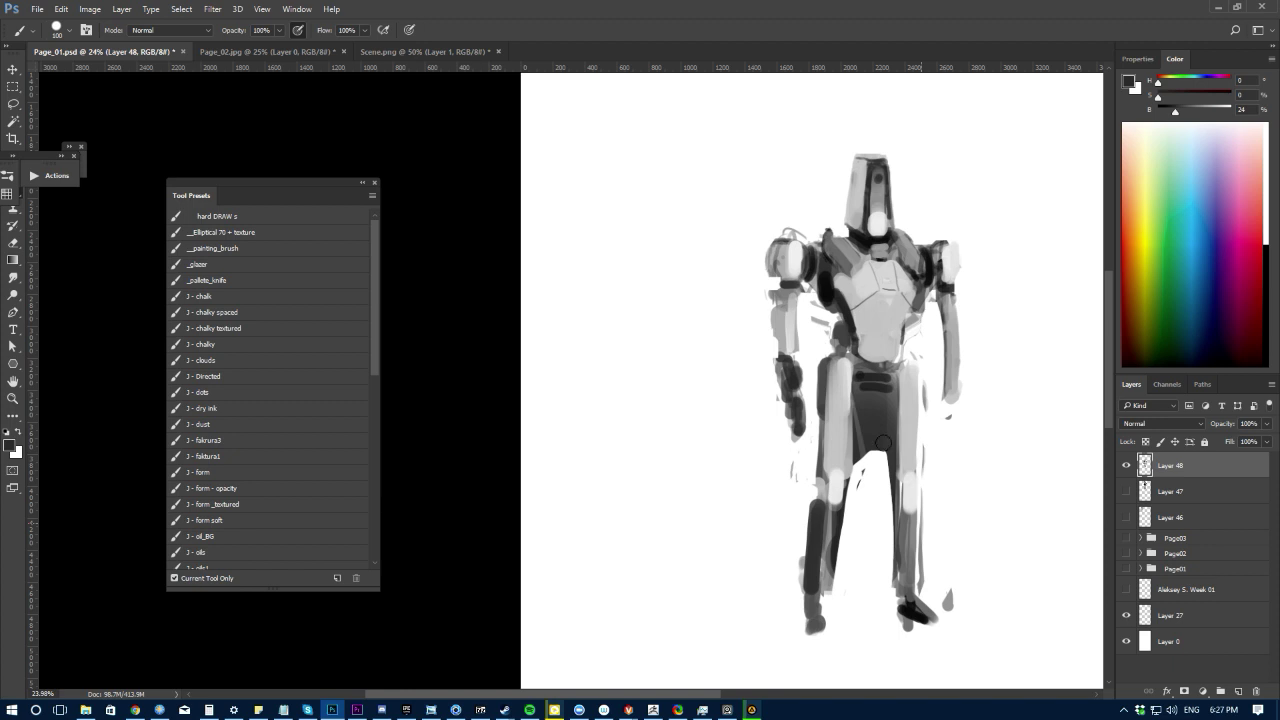
drag(895, 505, 895, 573)
Step: Paint dark feet under both legs with a smaller brush and erase the stray blob beside the right-hand foot
key(bracketleft)
key(bracketleft)
key(bracketleft)
key(bracketleft)
right_click(895, 570)
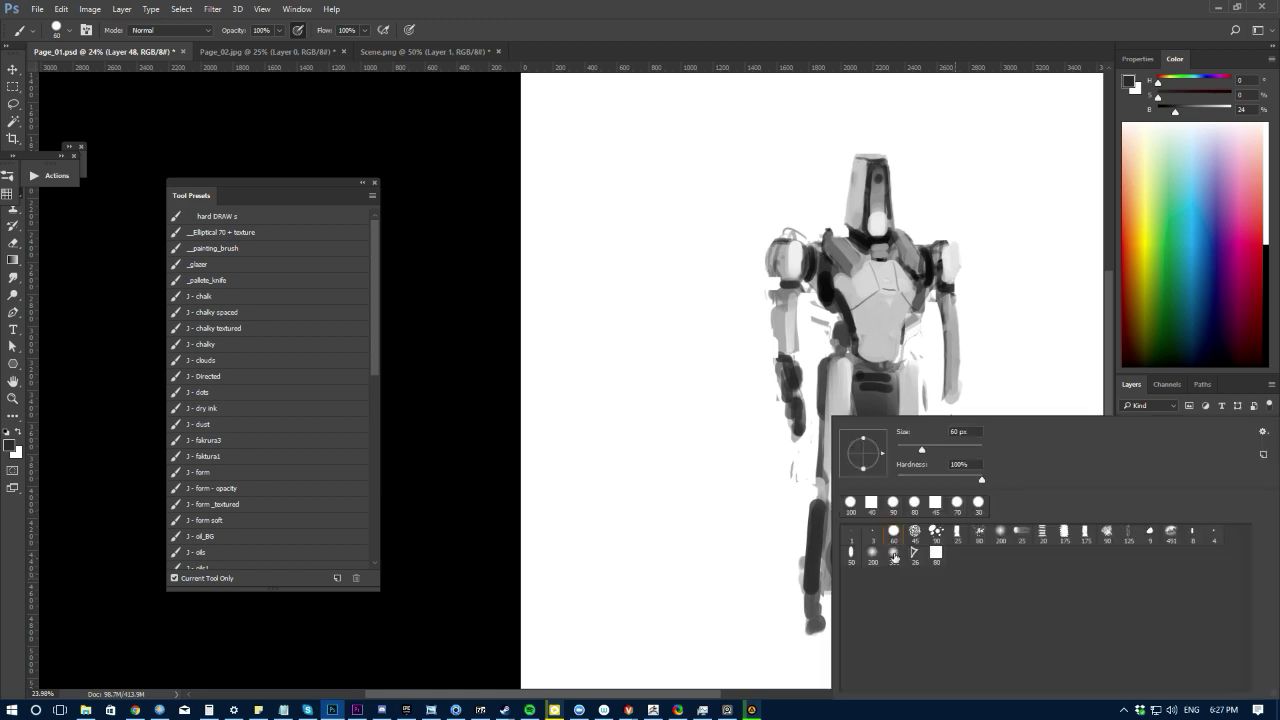
click(738, 506)
key(bracketleft)
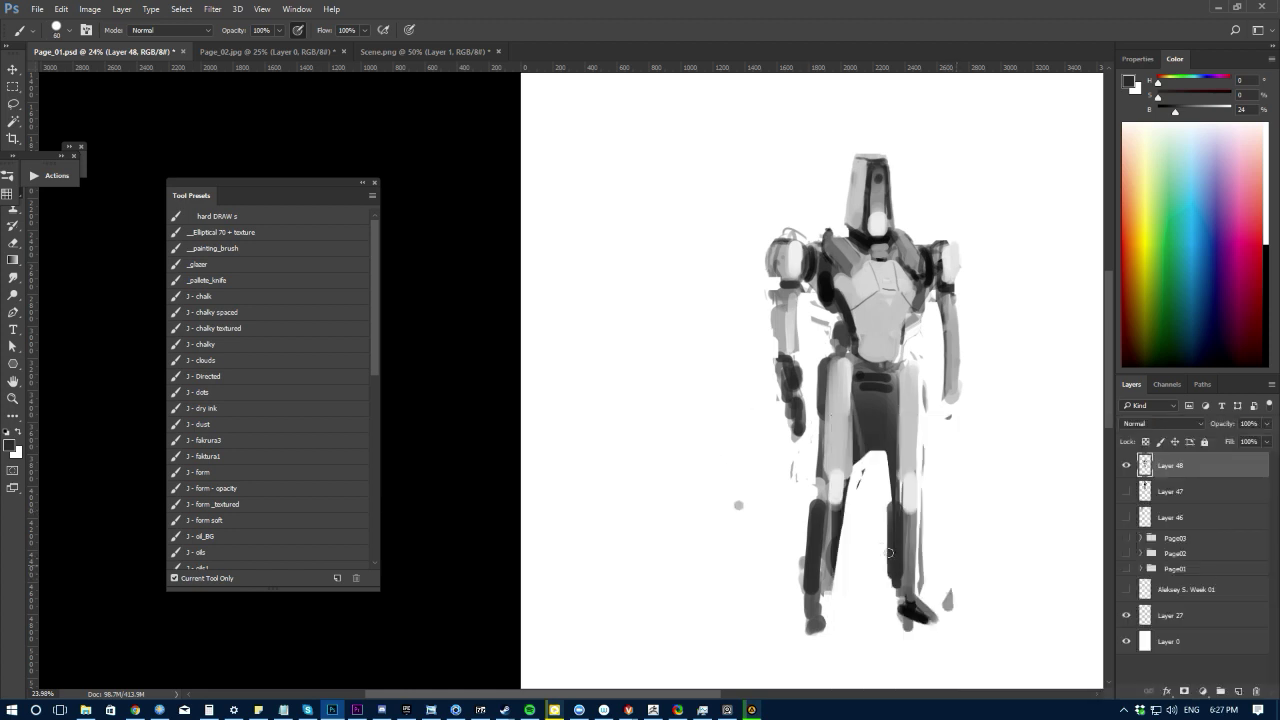
drag(821, 604, 815, 623)
mouse_move(916, 602)
mouse_down()
mouse_move(947, 628)
mouse_move(837, 584)
mouse_move(927, 572)
mouse_move(952, 608)
mouse_up()
alt+click(917, 609)
key(e)
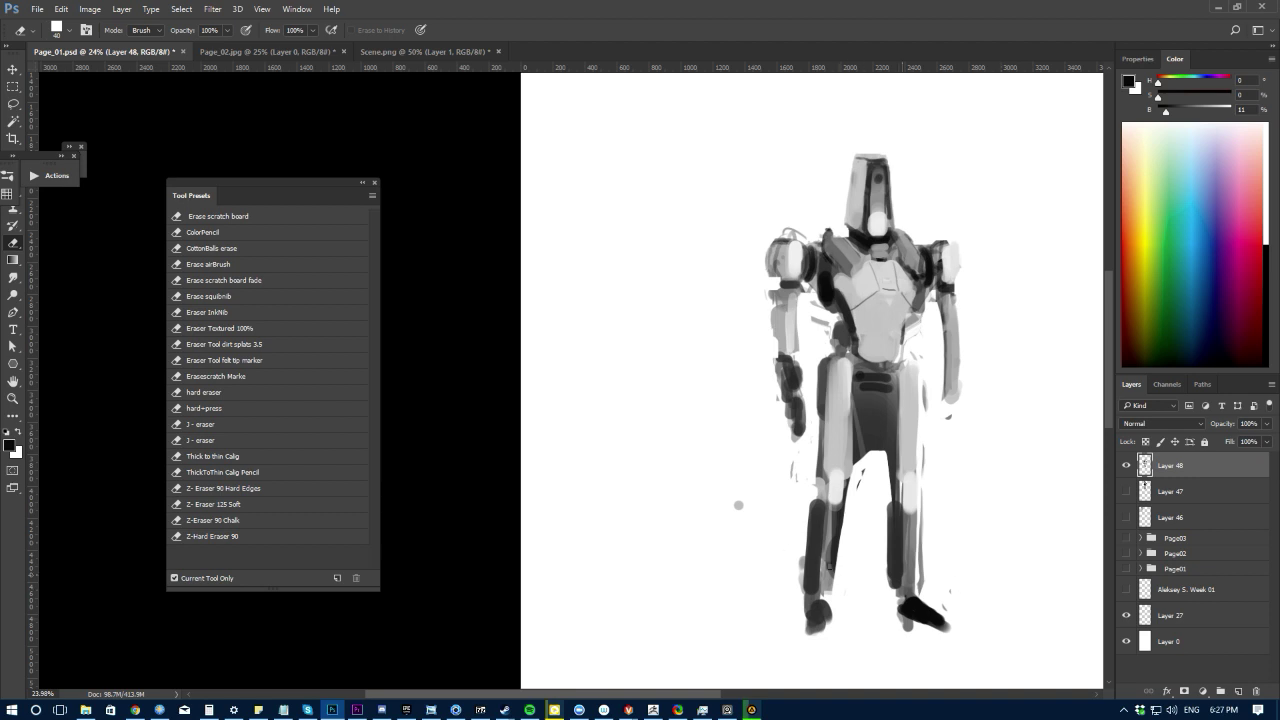
Step: Reshape both feet in near-black, trimming the left-hand sole and filling in the right-hand heel
key(b)
mouse_move(806, 606)
mouse_down()
mouse_move(828, 622)
mouse_move(774, 591)
mouse_move(737, 540)
mouse_move(740, 565)
mouse_move(770, 569)
mouse_up()
key(bracketright)
key(ctrl+z)
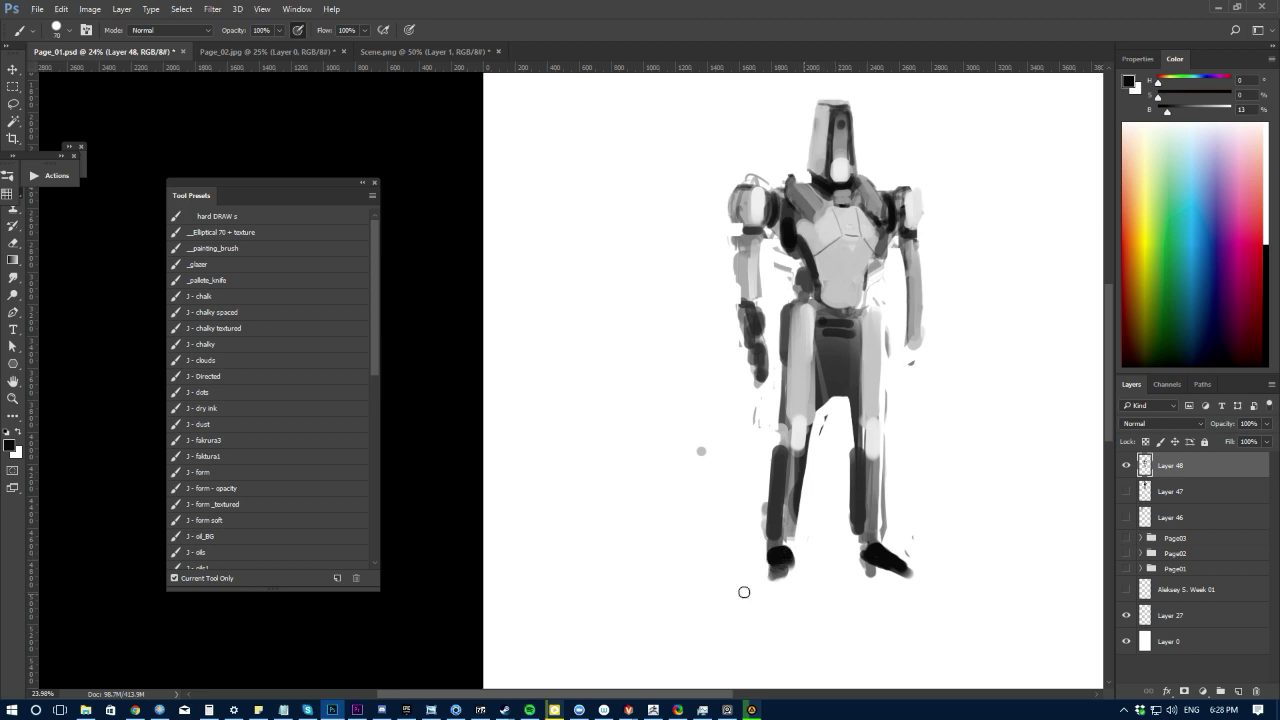
key(e)
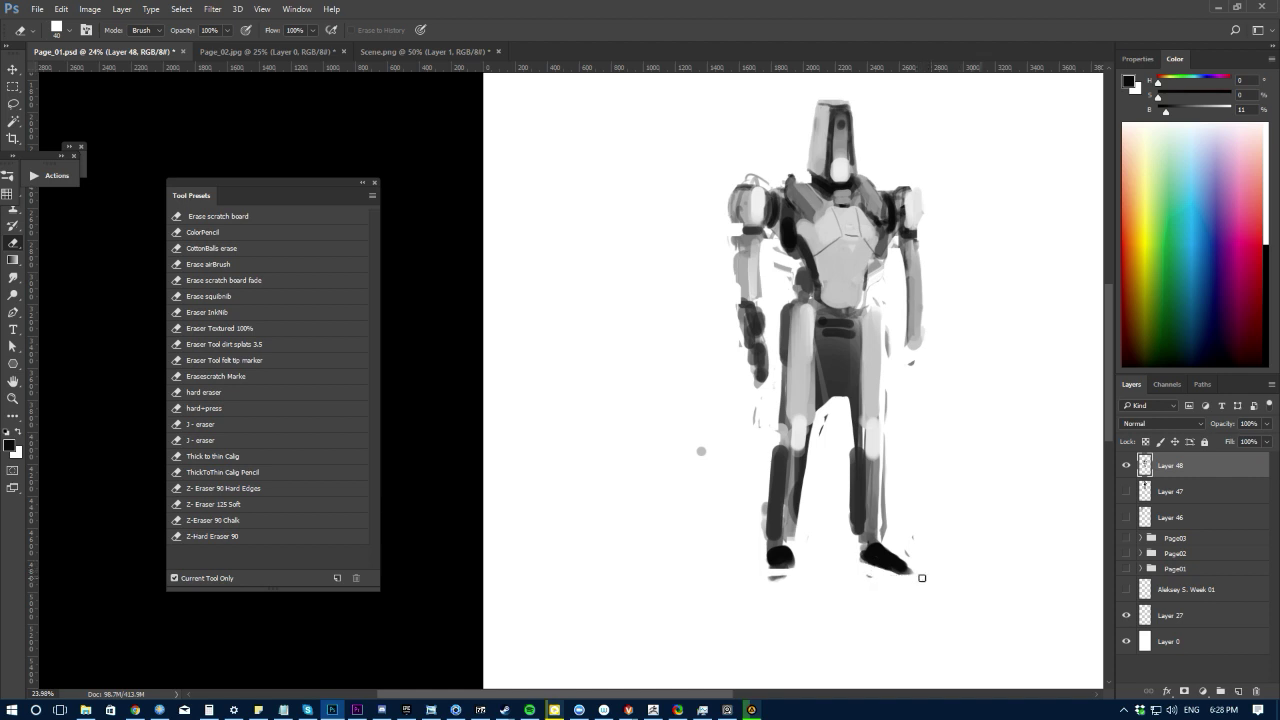
key(b)
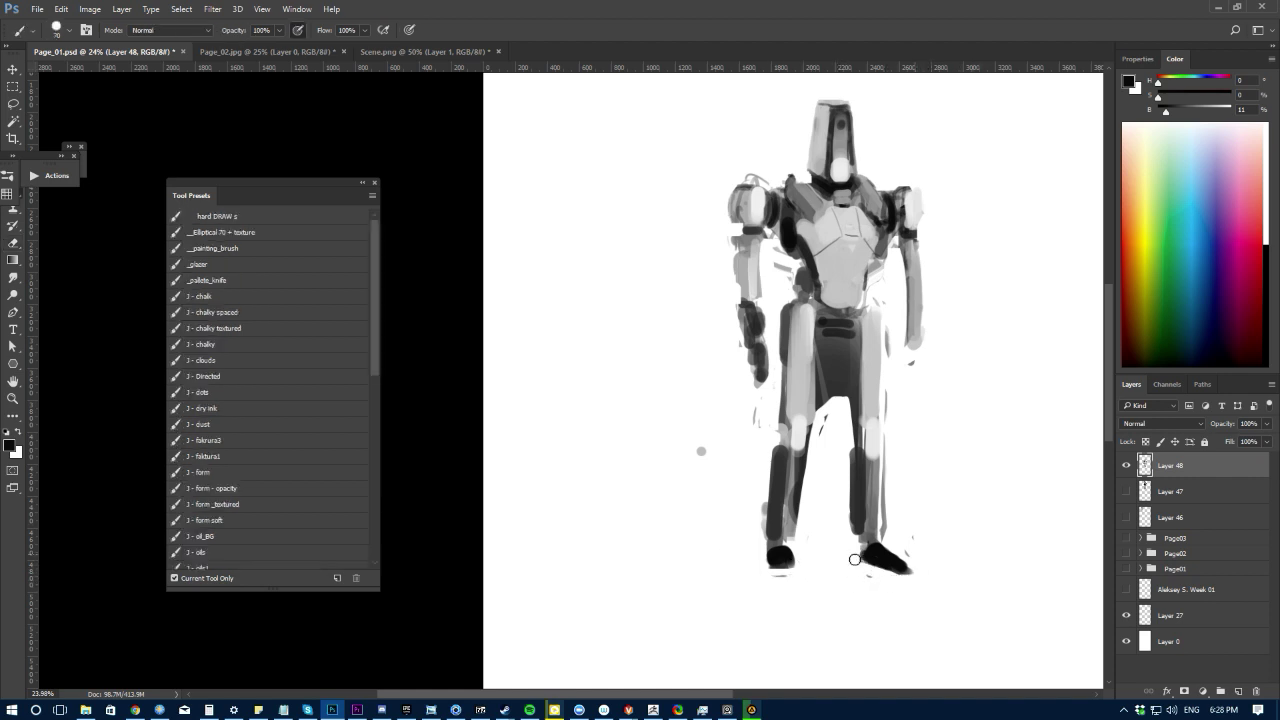
click(864, 553)
Step: Erase the leftover marks under the left-hand foot and beside the left-hand leg
key(e)
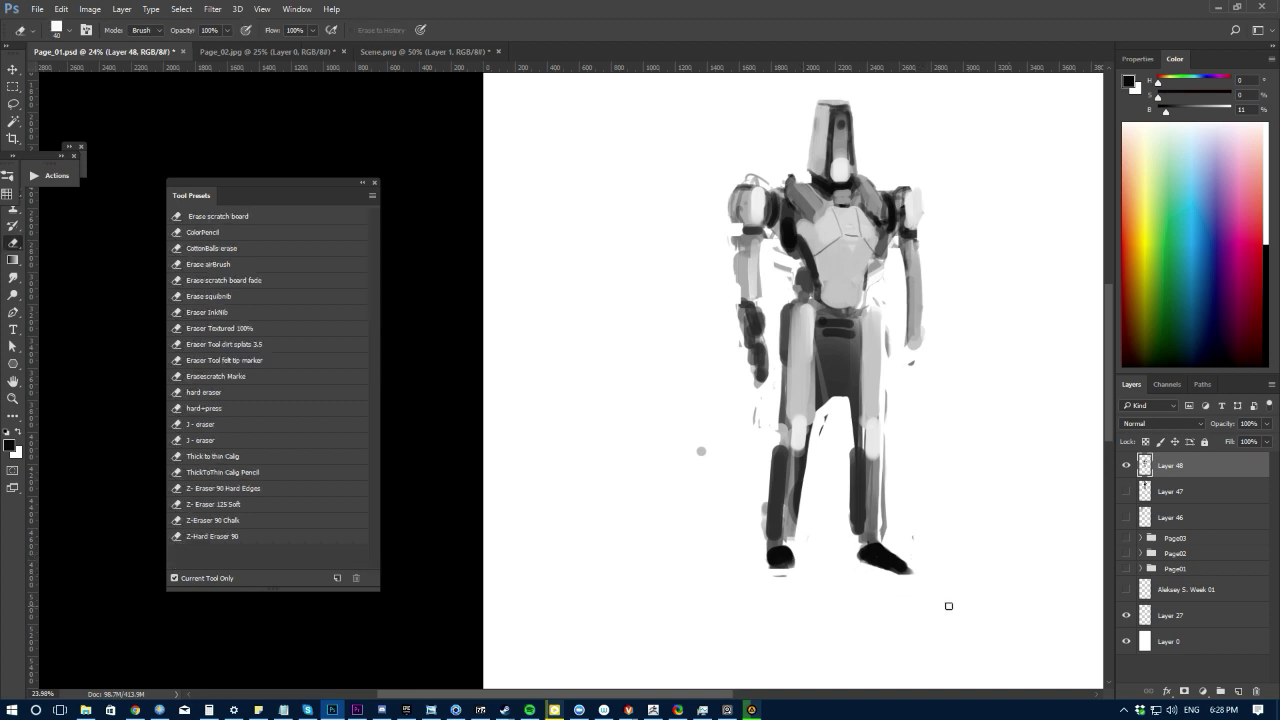
key(b)
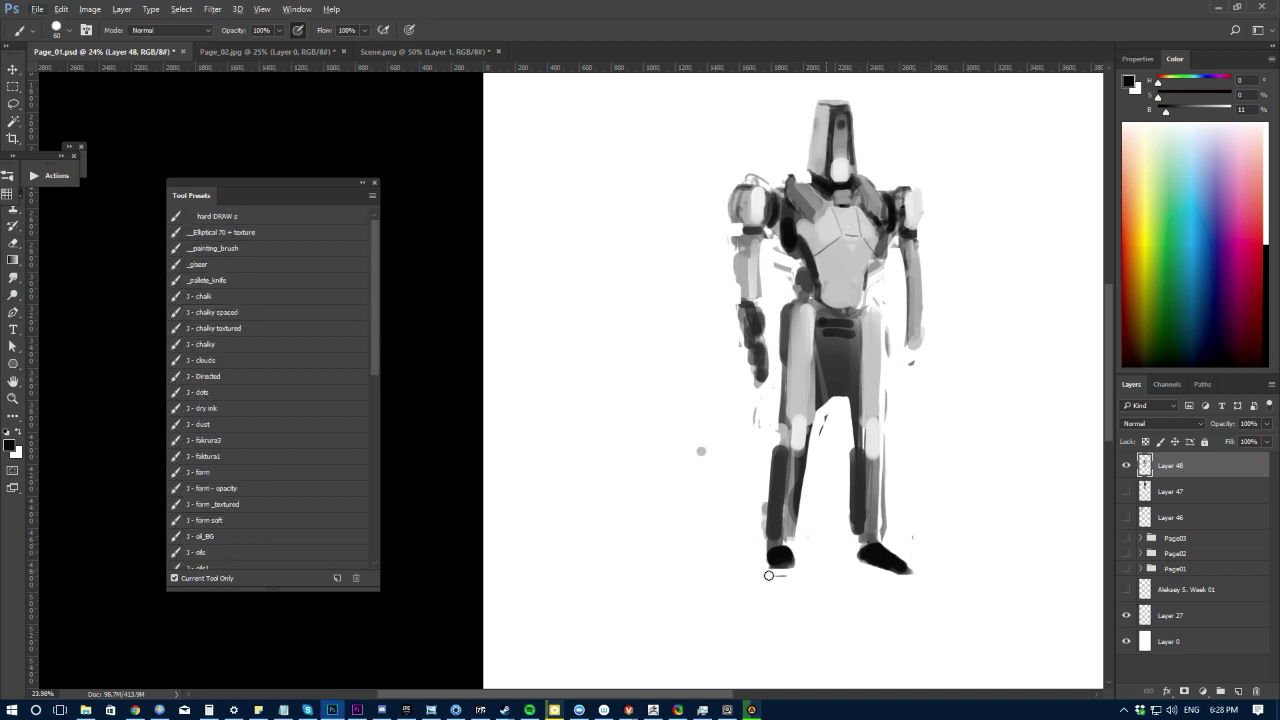
key(e)
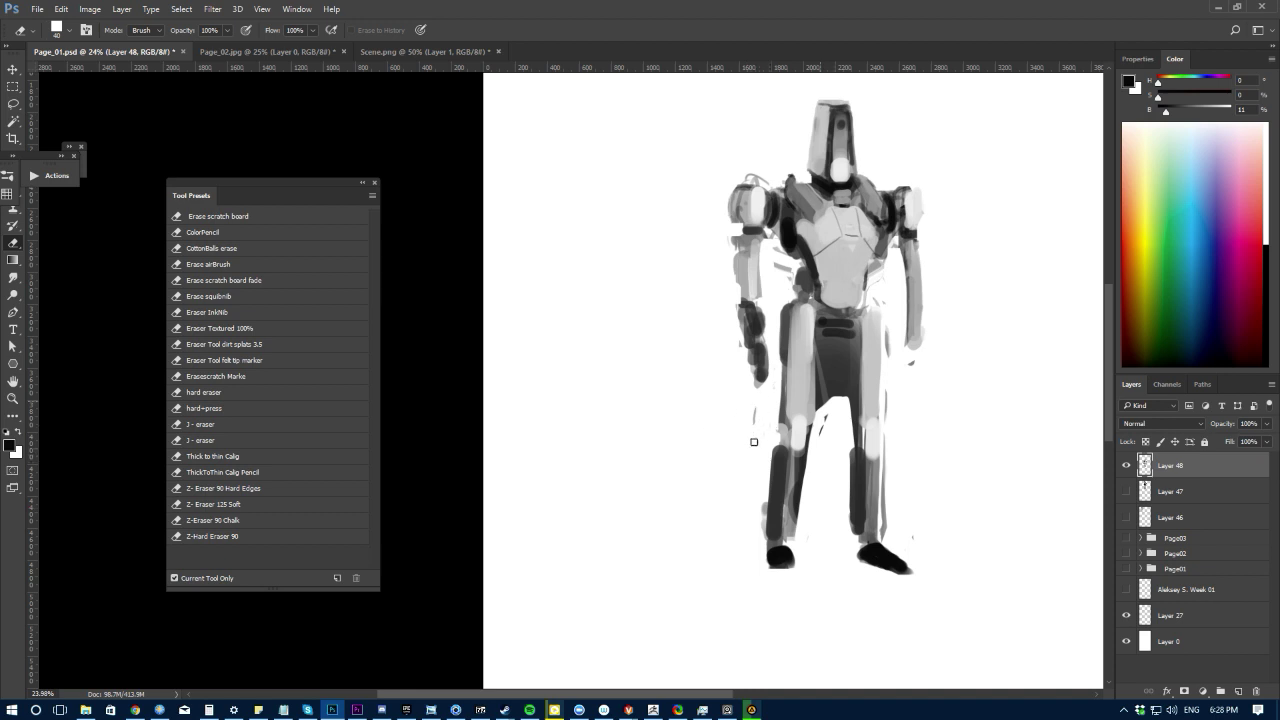
Step: Extend the left-hand foot downward in near-black against a temporary horizontal guide line between the feet, and erase the line
key(b)
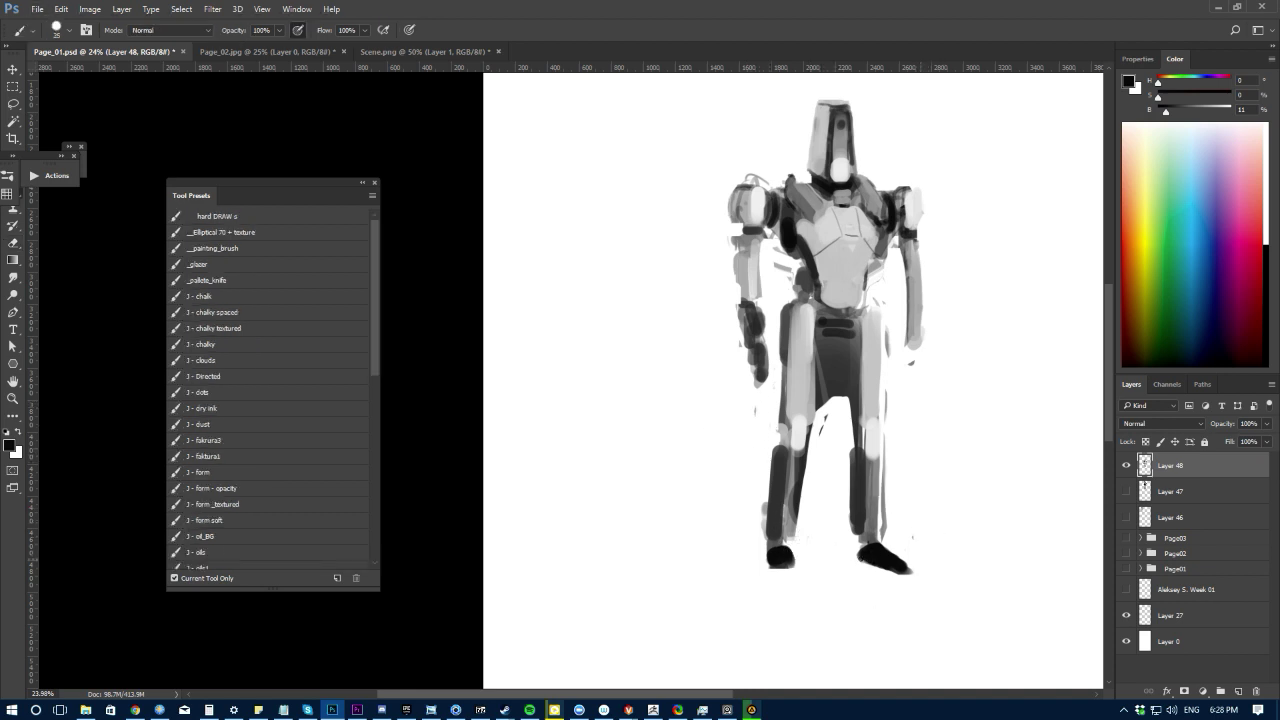
drag(866, 558, 792, 558)
drag(785, 560, 775, 567)
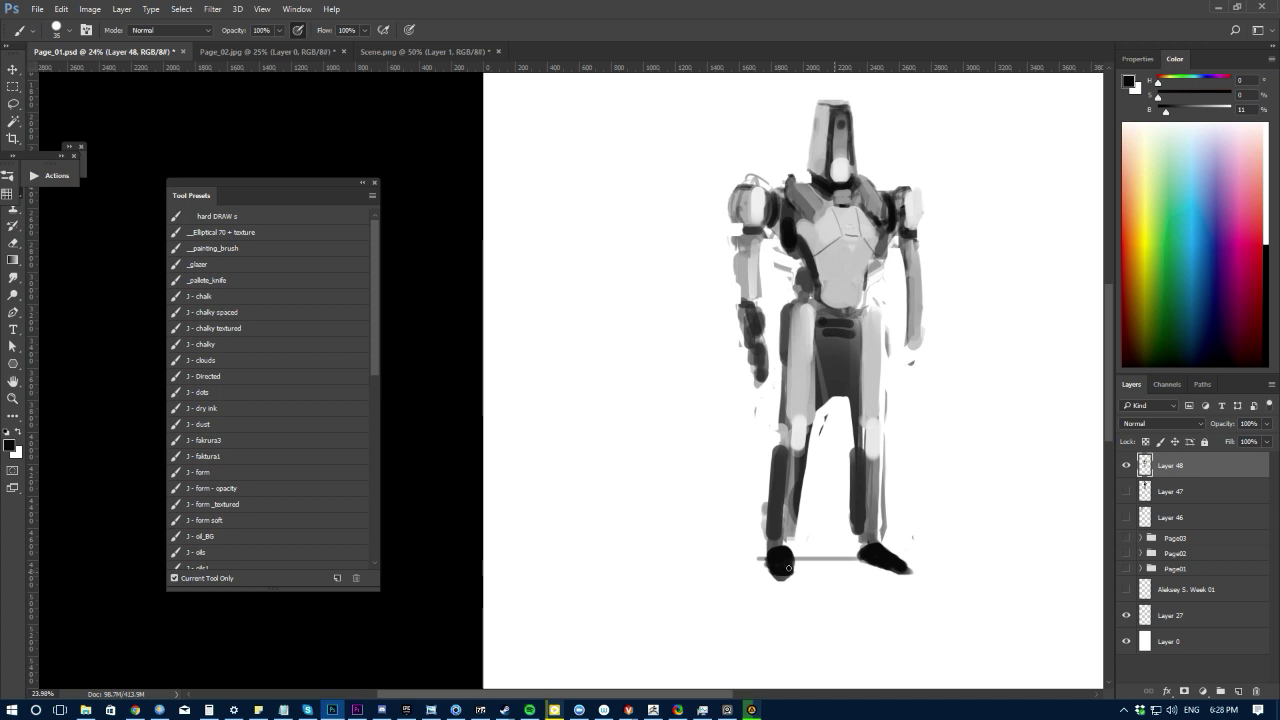
key(e)
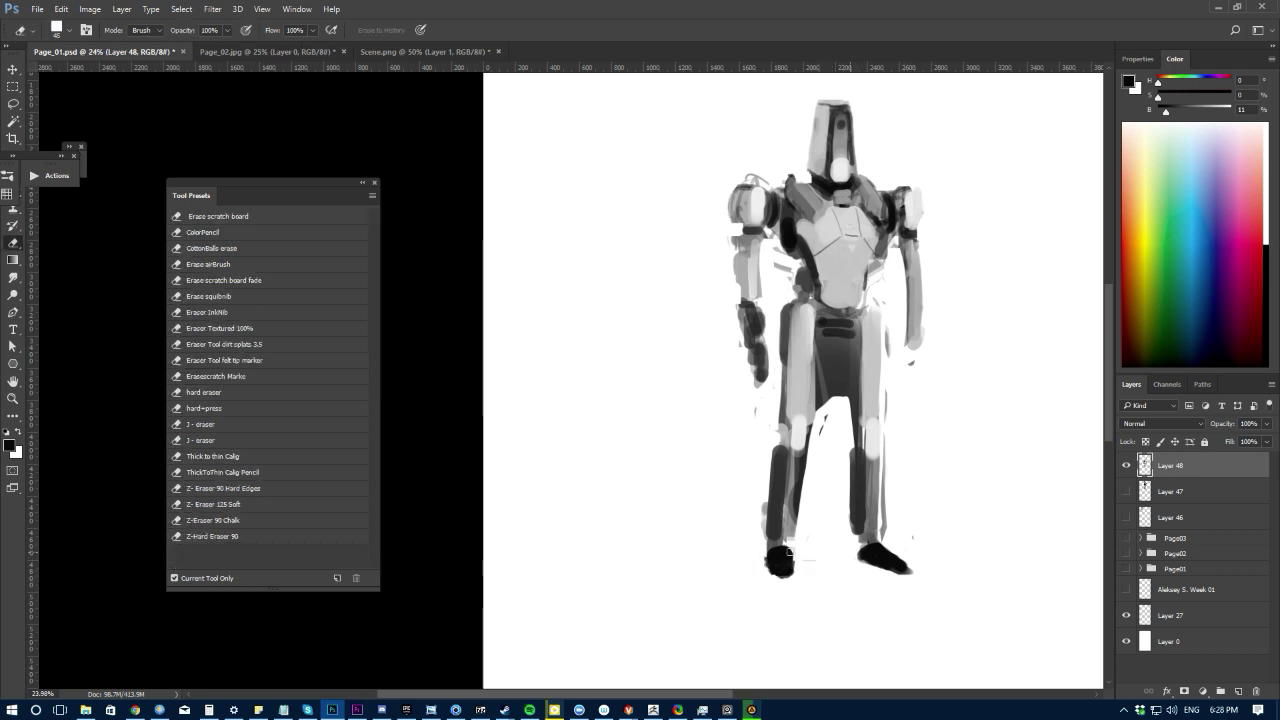
Step: Paint the instep of the left-hand foot with mid-grey sampled from the right-hand shin
key(b)
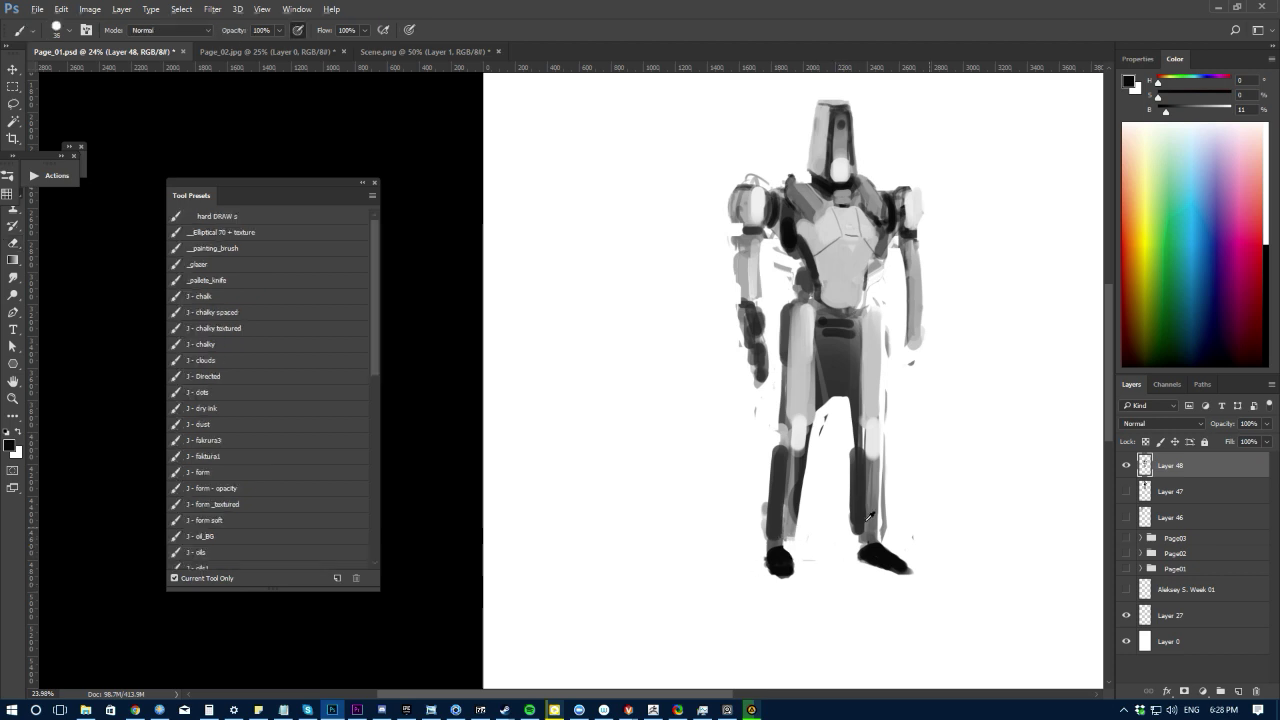
alt+click(874, 519)
mouse_move(781, 555)
mouse_down()
mouse_move(787, 567)
mouse_move(784, 553)
mouse_up()
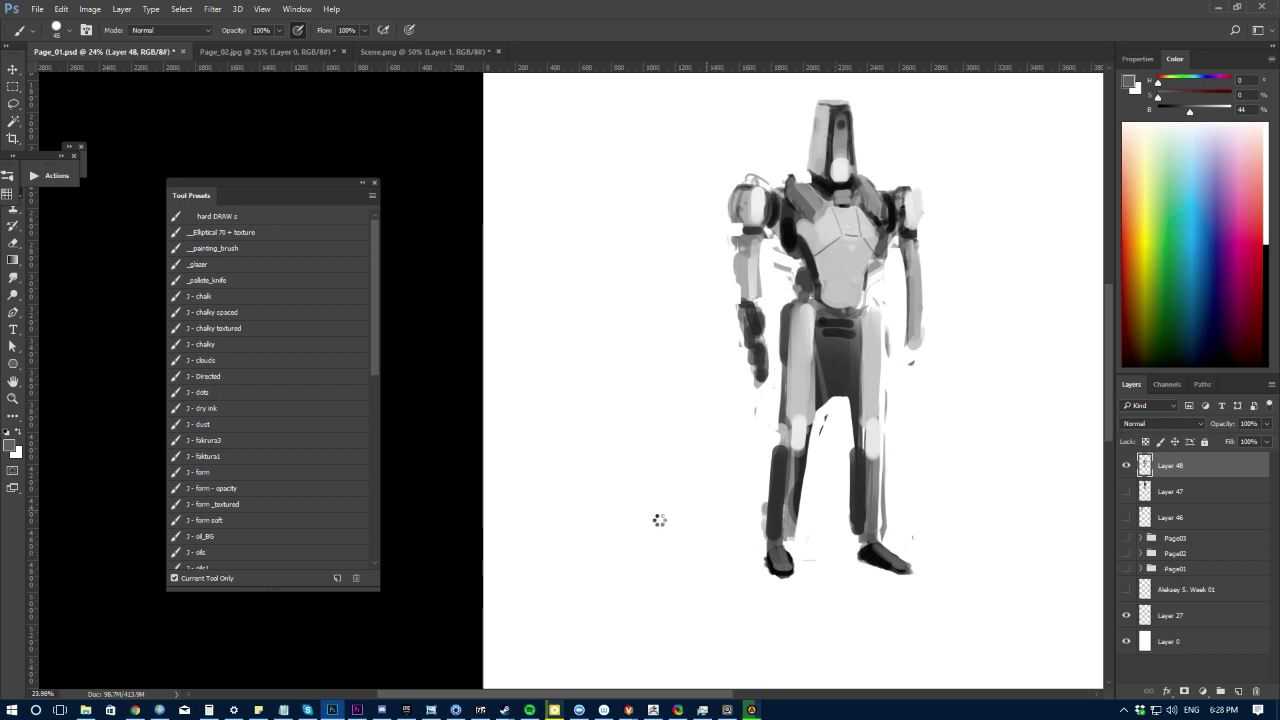
Step: Flip the whole canvas horizontally to check the figure mirrored
key(ctrl+plus)
drag(682, 549, 664, 541)
scroll(680, 543, down, 2)
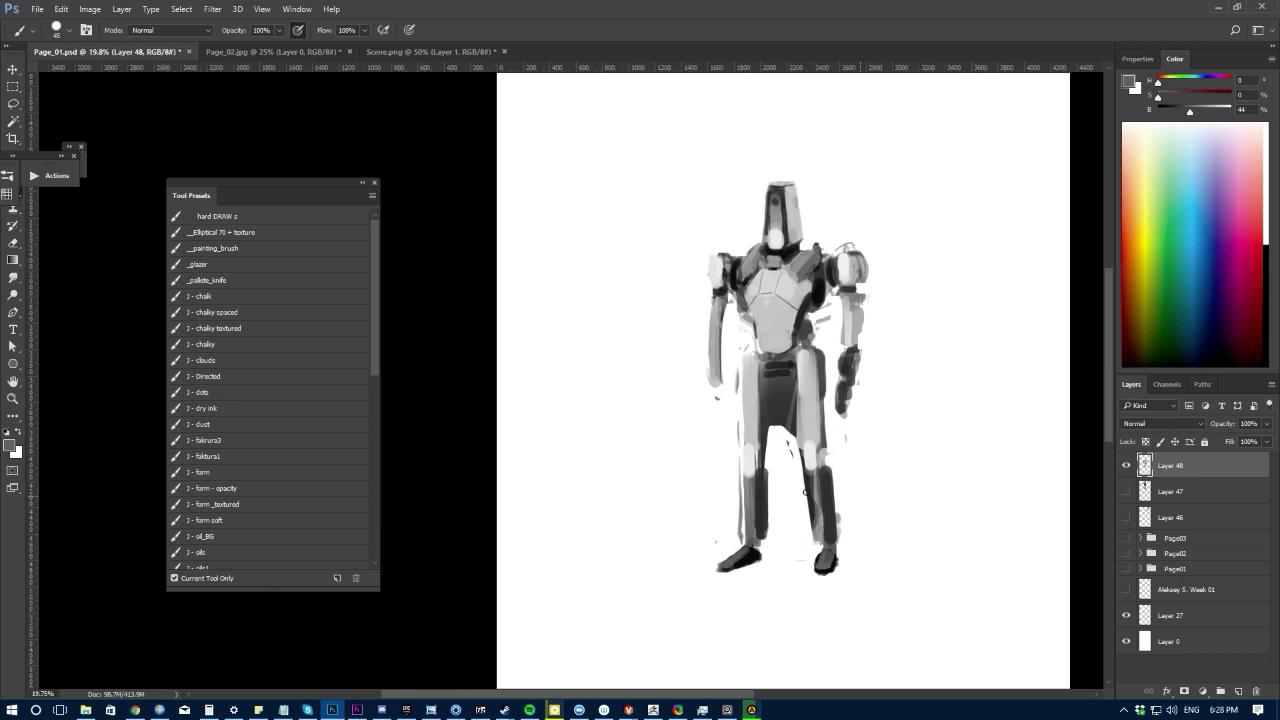
Step: Lasso the right-hand lower leg and foot, transform them to sit slightly lower, and erase the stray paint beside the shin
key(l)
drag(800, 465, 803, 577)
key(ctrl+t)
drag(826, 622, 823, 634)
key(Return)
key(ctrl+d)
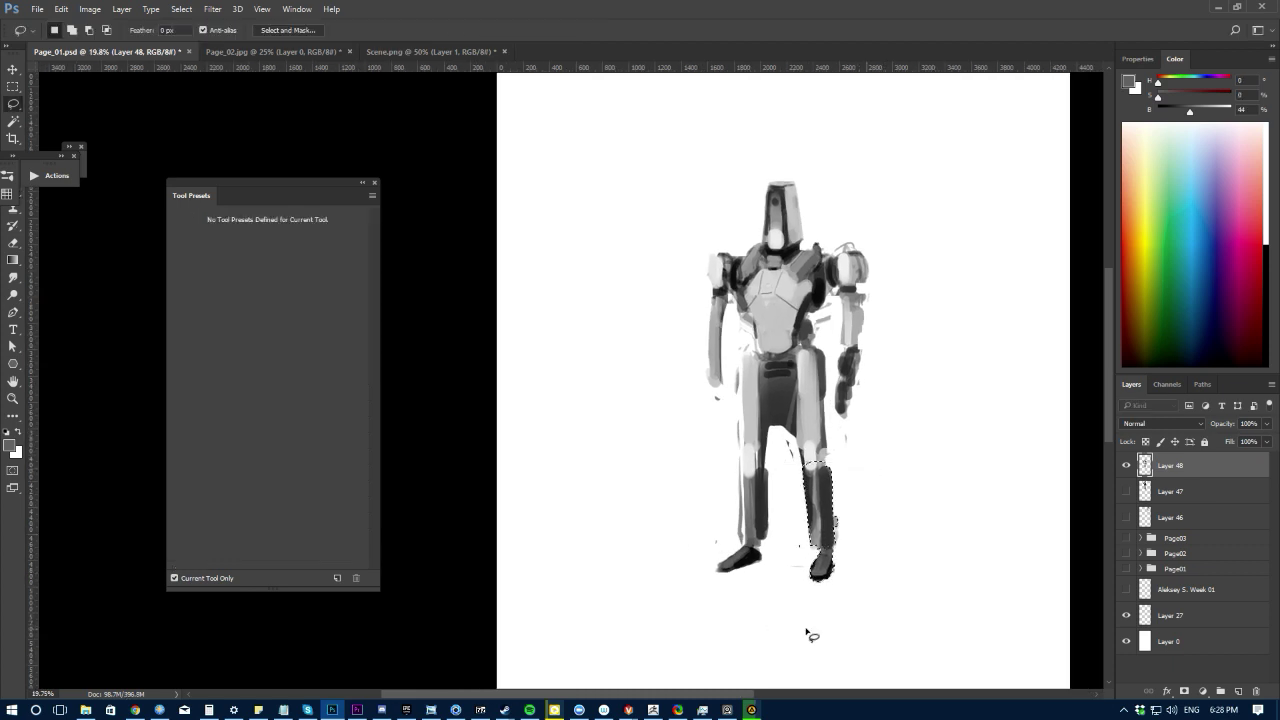
key(e)
drag(838, 515, 835, 518)
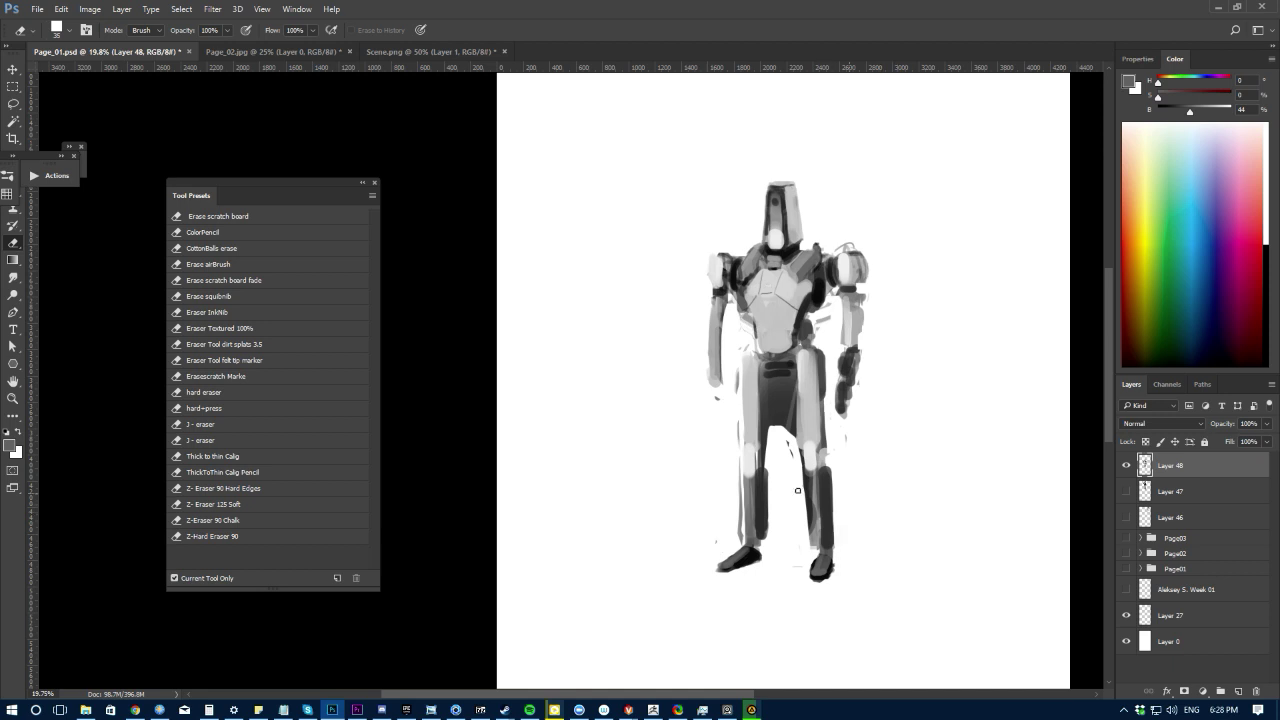
Step: Paint the lower outer edge of the right-hand shin dark grey and the left-hand shin mid-grey, sampling both tones from the legs
key(b)
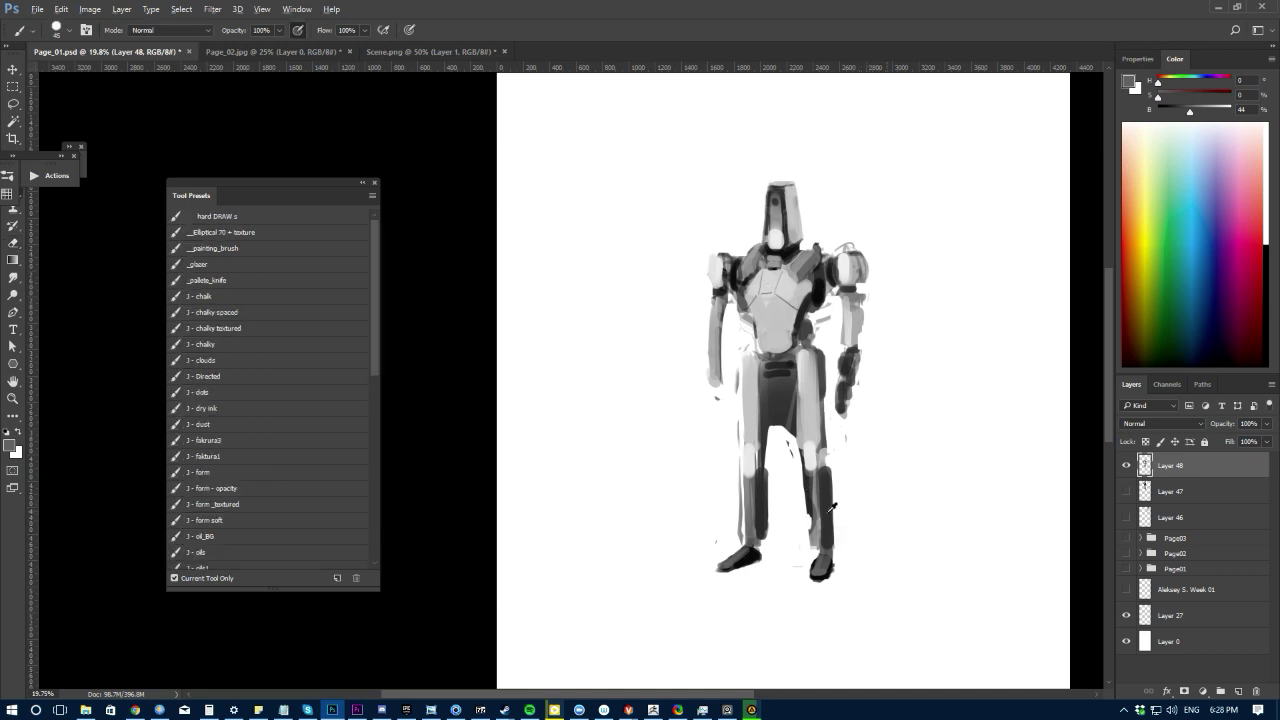
alt+click(832, 512)
drag(834, 533, 834, 550)
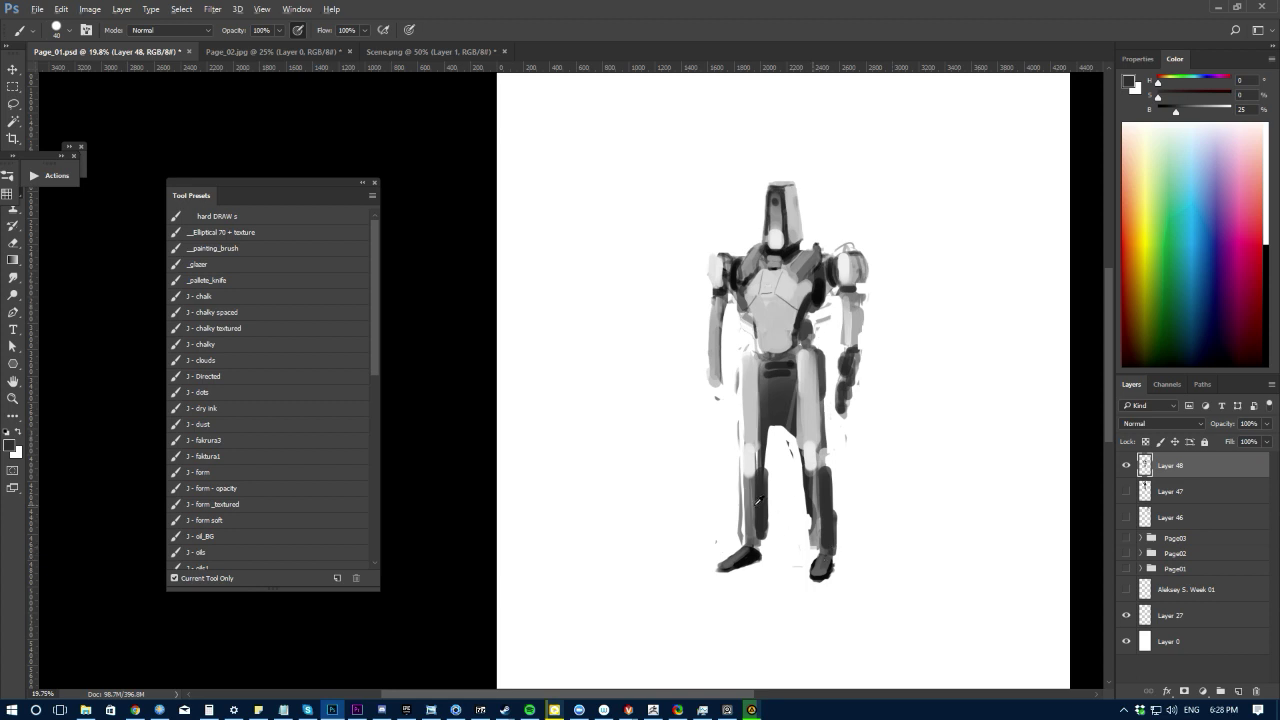
alt+click(752, 500)
mouse_move(749, 503)
mouse_down()
mouse_move(748, 528)
mouse_move(746, 488)
mouse_move(745, 540)
mouse_up()
key(e)
key(b)
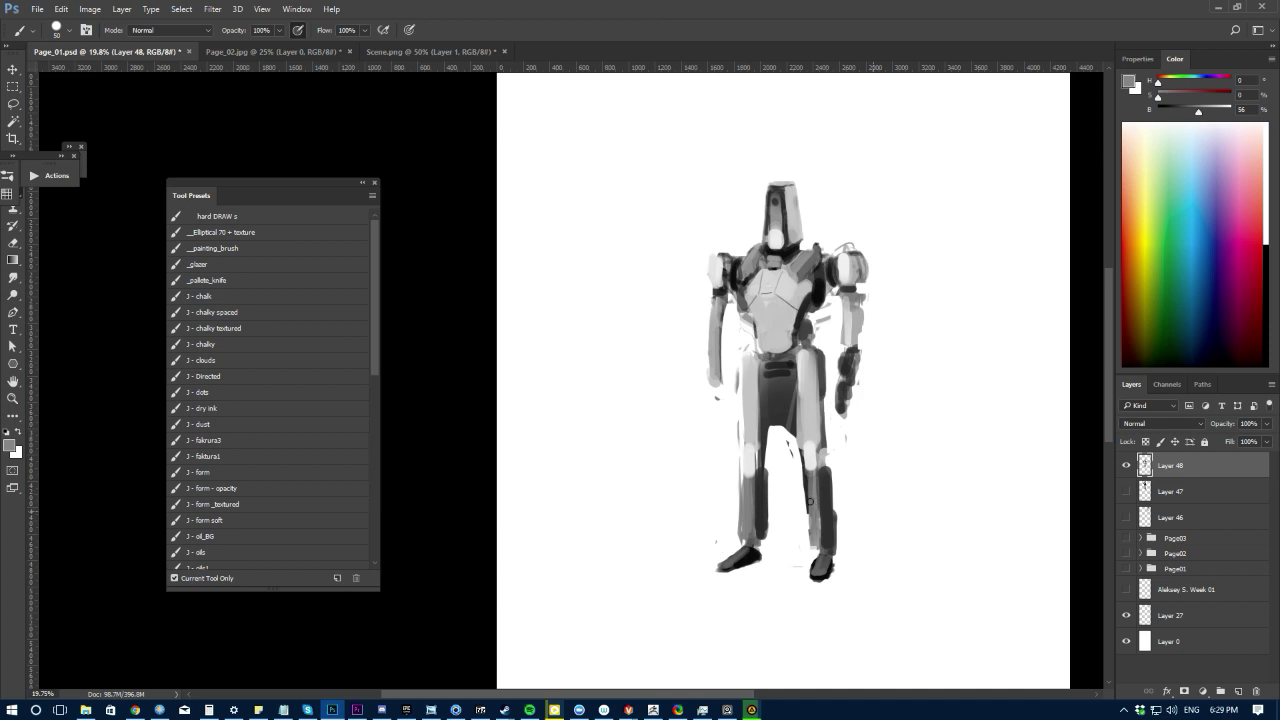
Step: Outline the right-hand knee in near-black sampled from the torso and erase the stray paint along that leg's outer edge
key(e)
key(b)
alt+click(802, 298)
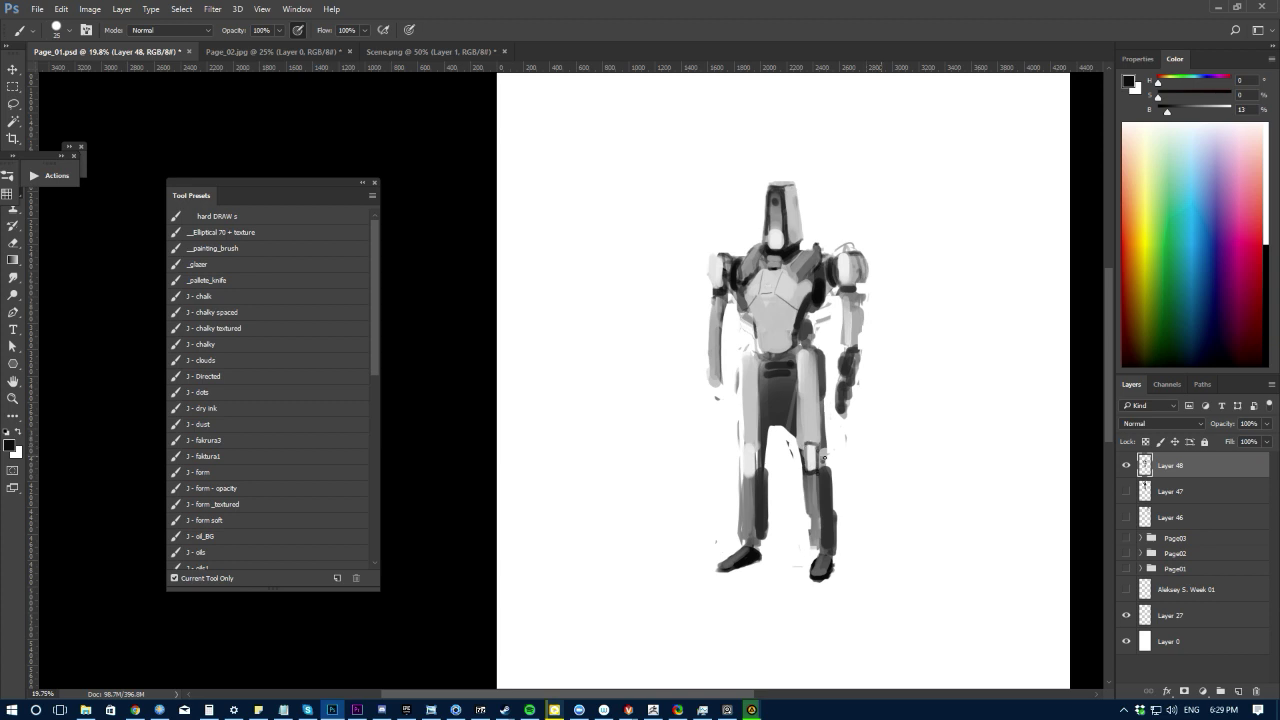
alt+click(827, 447)
key(e)
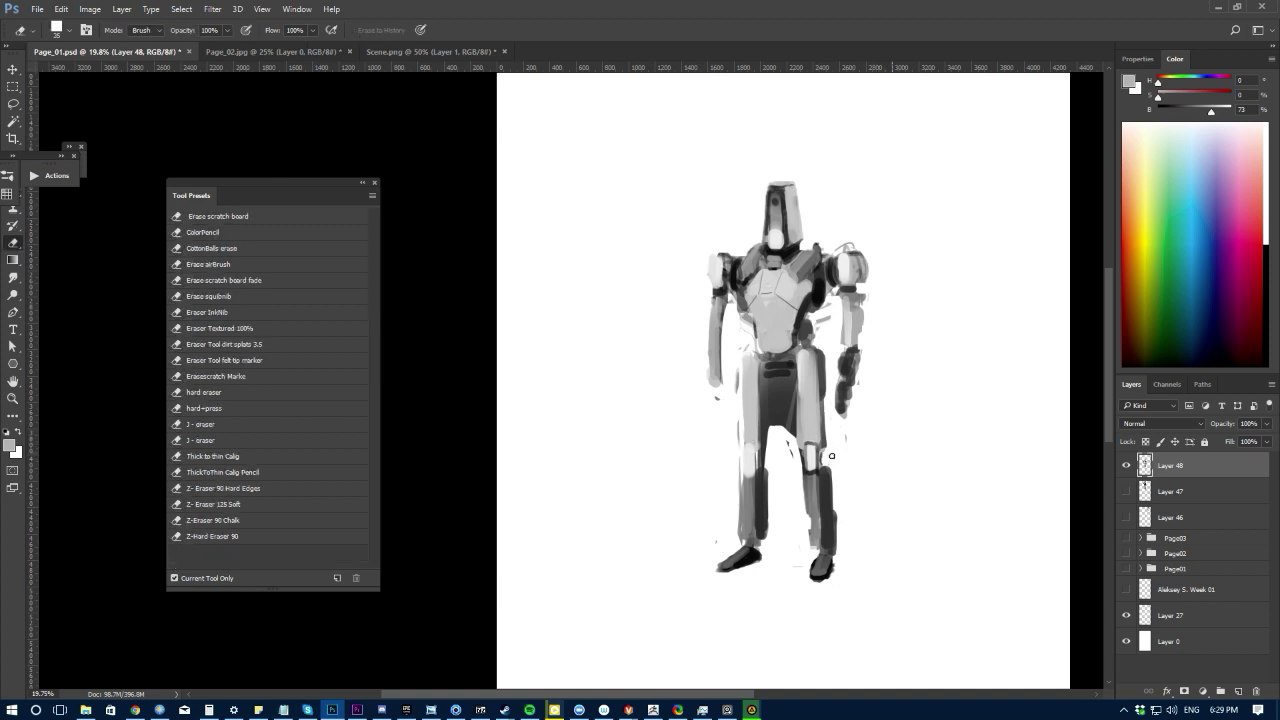
key(b)
key(e)
drag(832, 500, 836, 540)
Step: Flip the canvas horizontally and lay light grey sampled from the left-hand arm over its lower forearm with an enlarged brush
key(ctrl+shift+h)
scroll(676, 451, up, 1)
key(b)
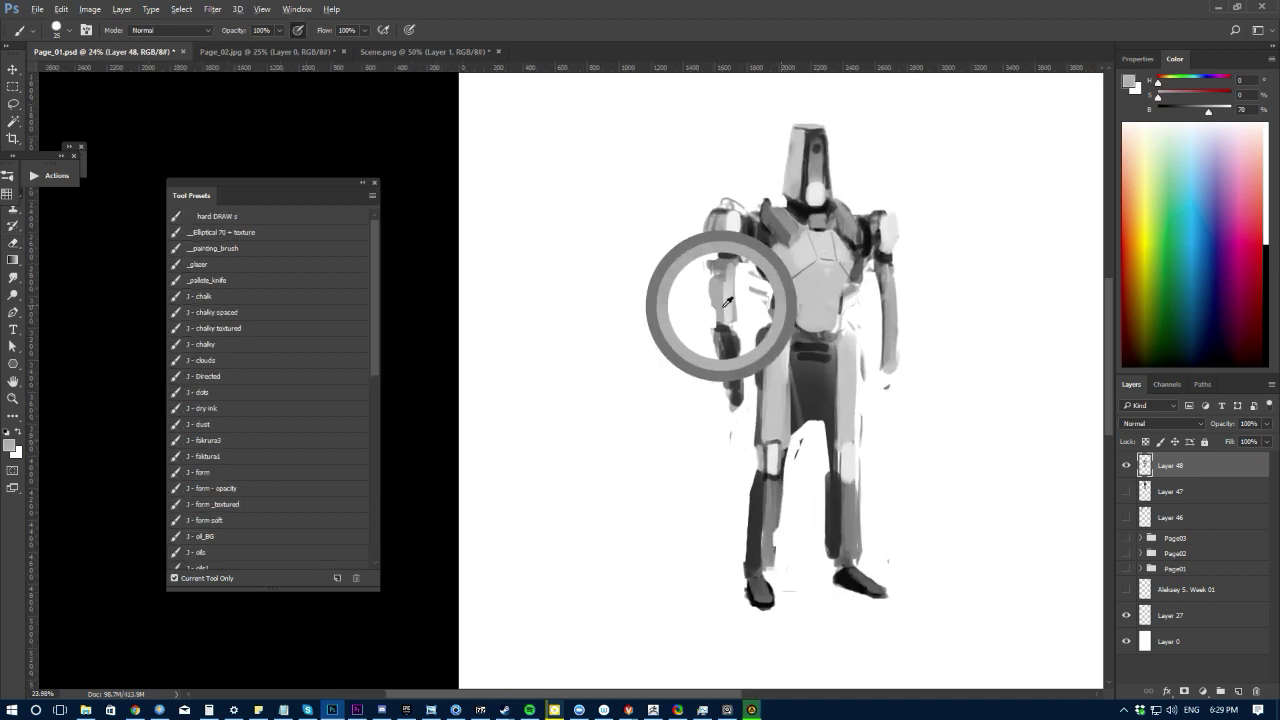
key(bracketright)
key(bracketright)
key(bracketright)
key(bracketright)
key(bracketright)
key(bracketright)
drag(726, 338, 738, 398)
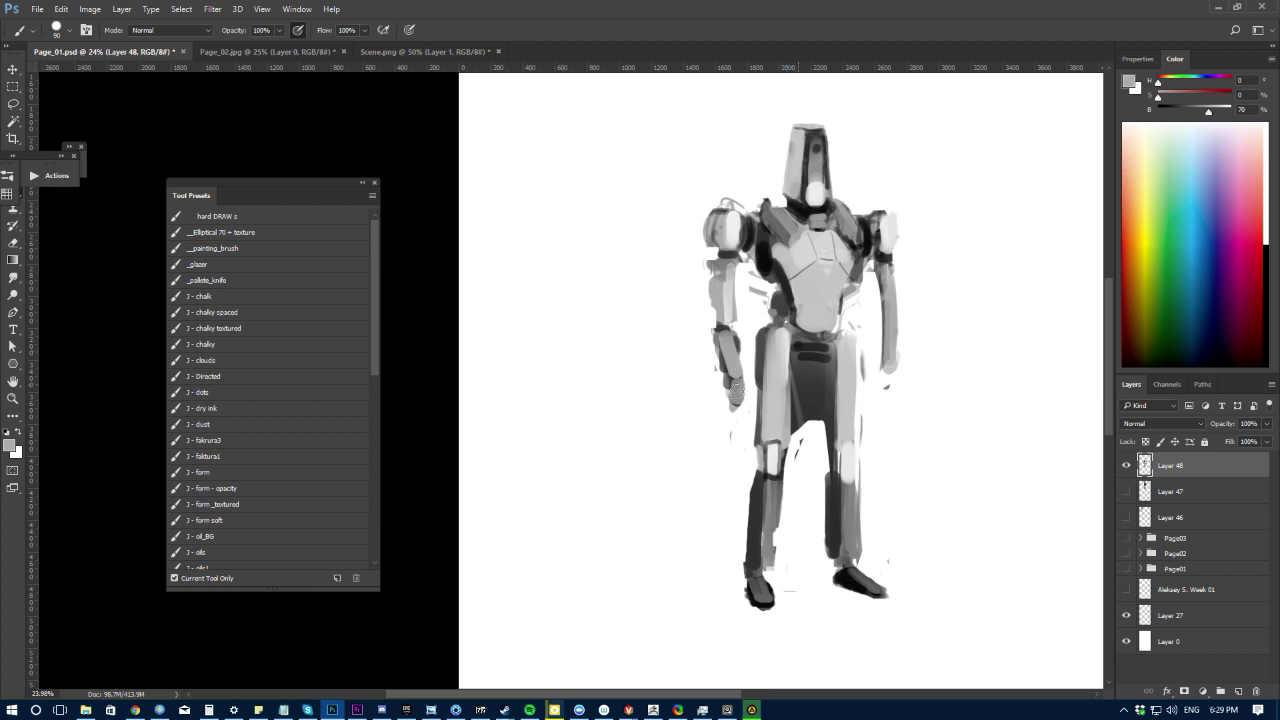
key(ctrl+z)
Step: Trim the edges of the left-hand lower forearm with the eraser and retouch it in sampled light grey
key(e)
mouse_move(712, 346)
mouse_down()
mouse_move(721, 375)
mouse_move(738, 364)
mouse_up()
key(b)
alt+click(733, 347)
key(ctrl+z)
key(bracketleft)
Step: Erase the bottom edge of the dark pelvis piece between the thighs to a flat line
key(e)
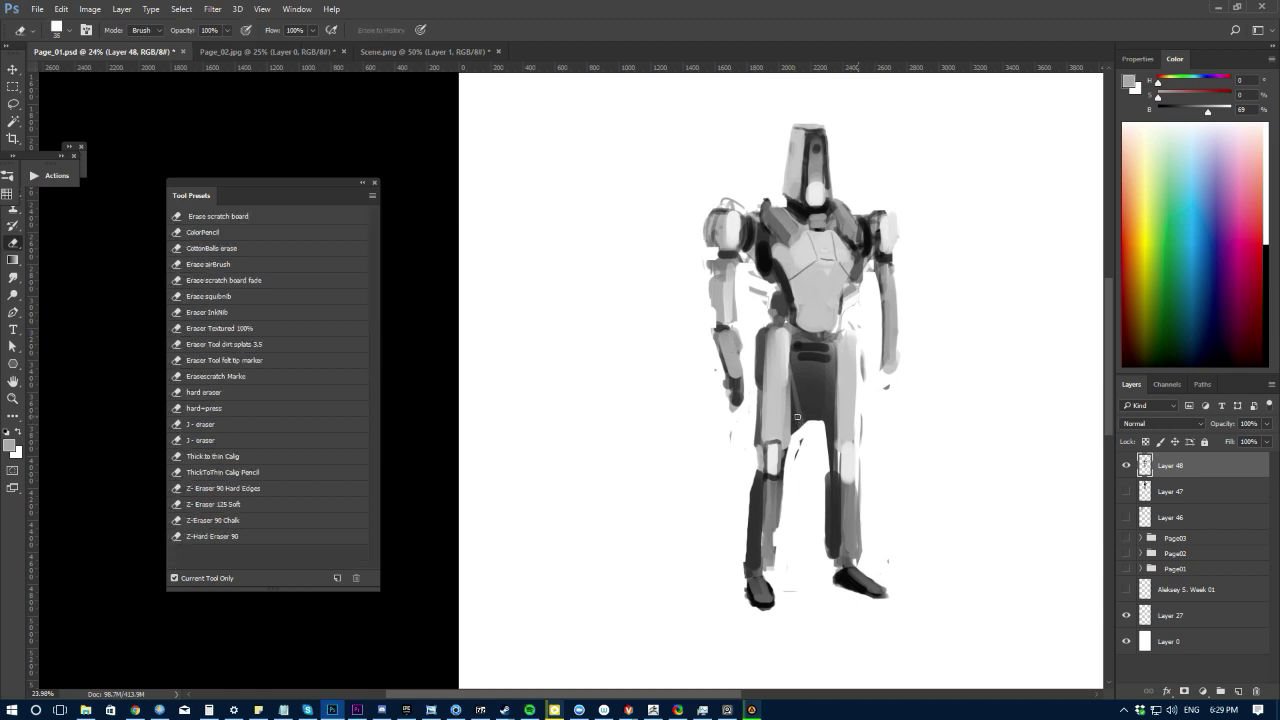
mouse_move(797, 416)
mouse_down()
mouse_move(796, 440)
mouse_move(823, 418)
mouse_up()
key(l)
mouse_move(797, 367)
mouse_down()
mouse_move(801, 420)
mouse_move(797, 367)
mouse_move(832, 370)
mouse_move(819, 449)
mouse_move(793, 383)
mouse_up()
key(Delete)
key(ctrl+d)
key(Delete)
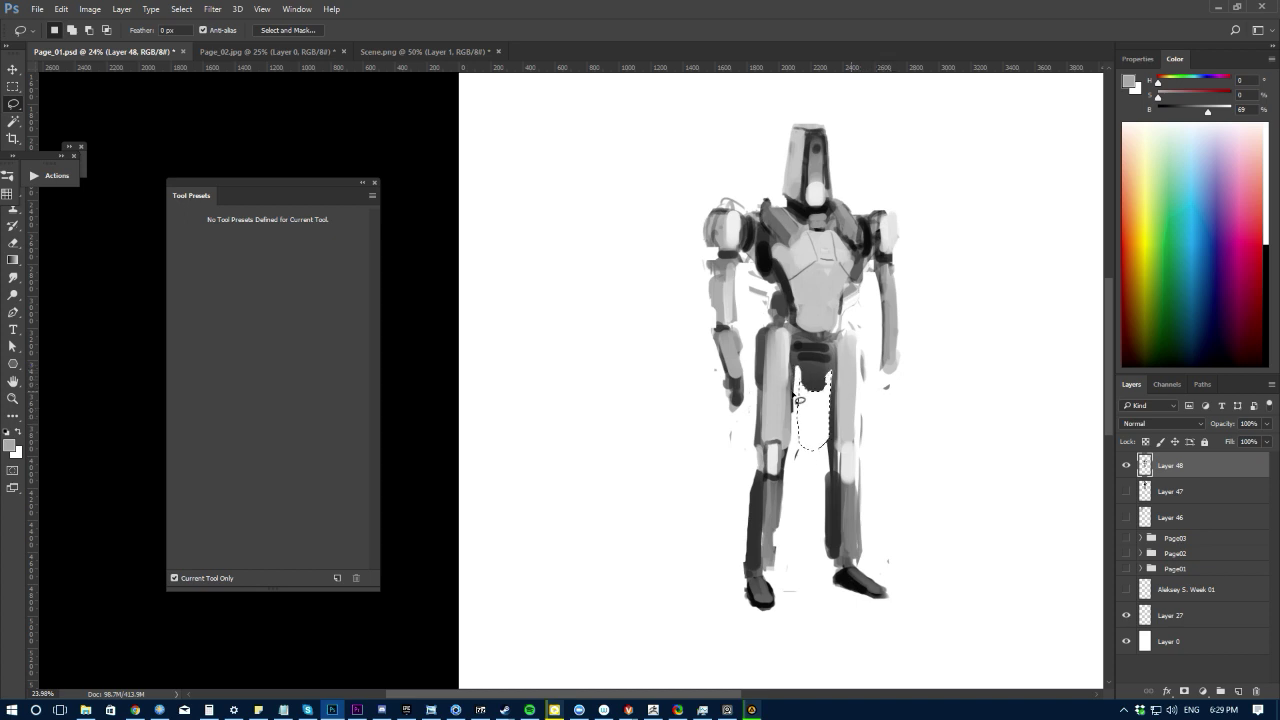
key(ctrl+d)
key(ctrl+z)
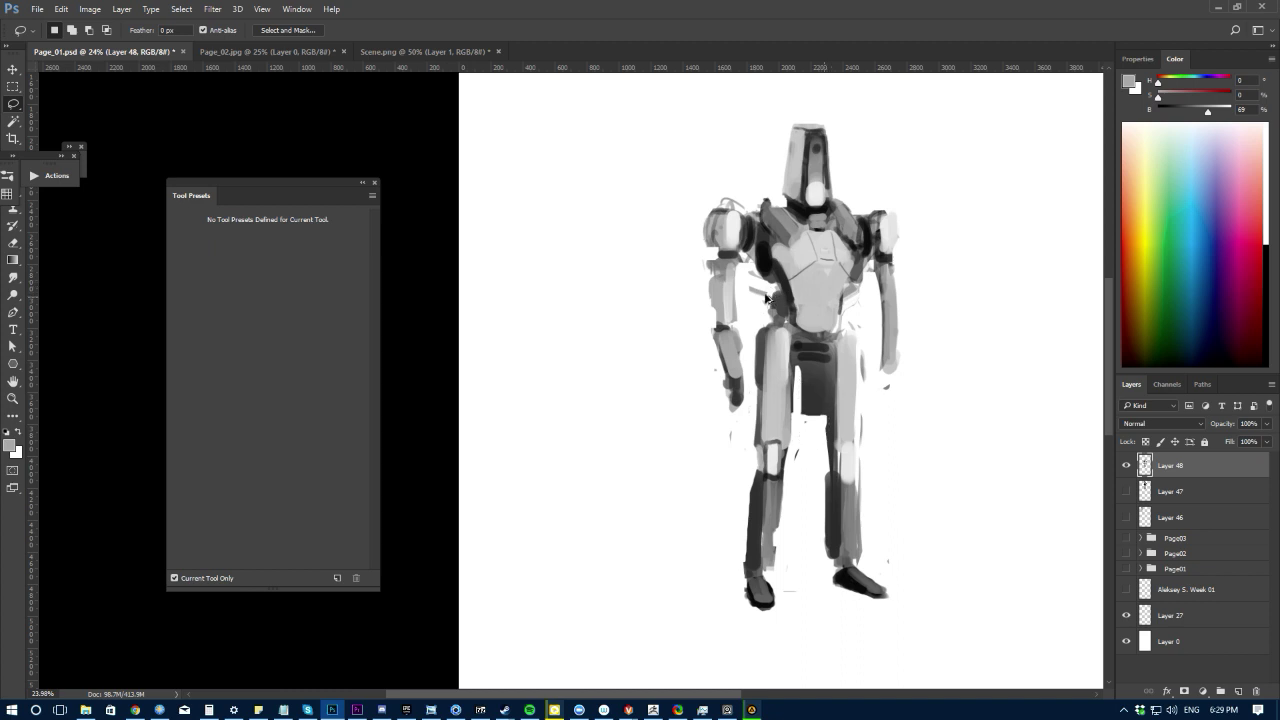
key(ctrl+alt+z)
Step: Paint a rounded light grey plate over the upper pelvis using tones sampled from the thighs
key(b)
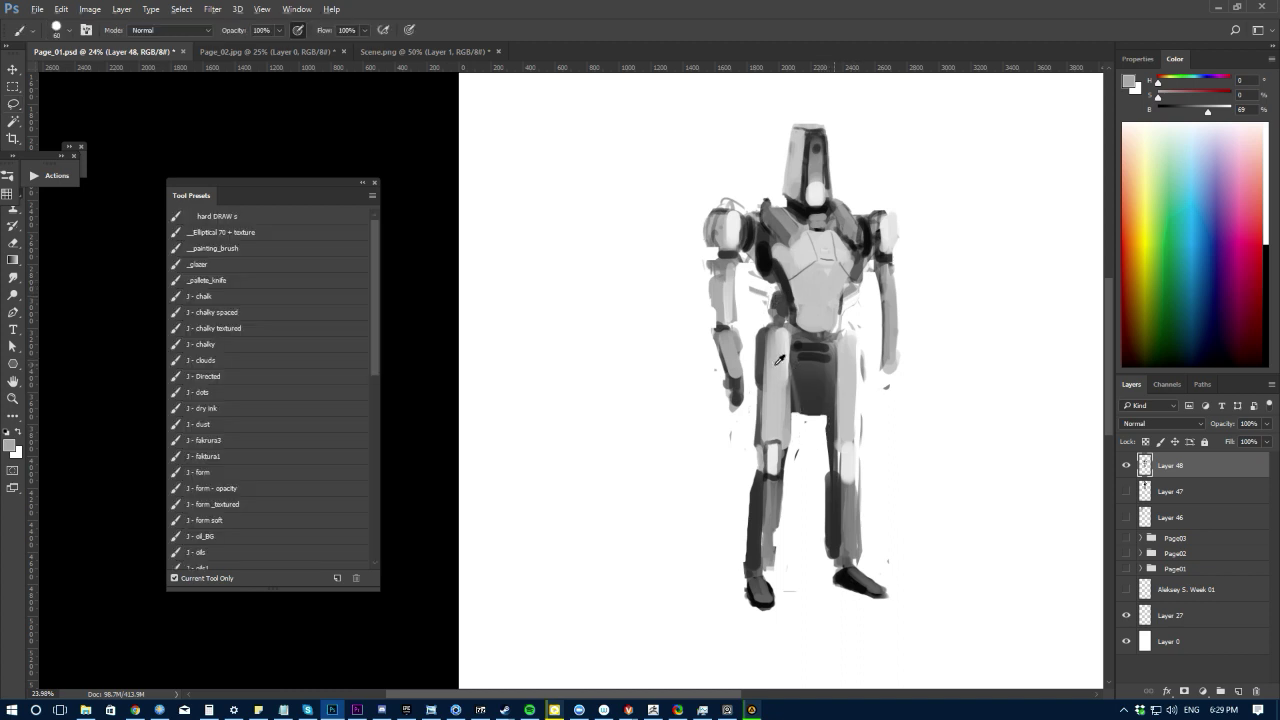
alt+click(775, 363)
key(bracketright)
alt+click(850, 376)
mouse_move(836, 391)
mouse_down()
mouse_move(817, 385)
mouse_move(824, 366)
mouse_move(807, 347)
mouse_move(802, 366)
mouse_move(823, 369)
mouse_move(800, 344)
mouse_move(803, 360)
mouse_move(822, 360)
mouse_up()
key(ctrl+alt+z)
key(bracketleft)
alt+click(828, 392)
alt+click(843, 370)
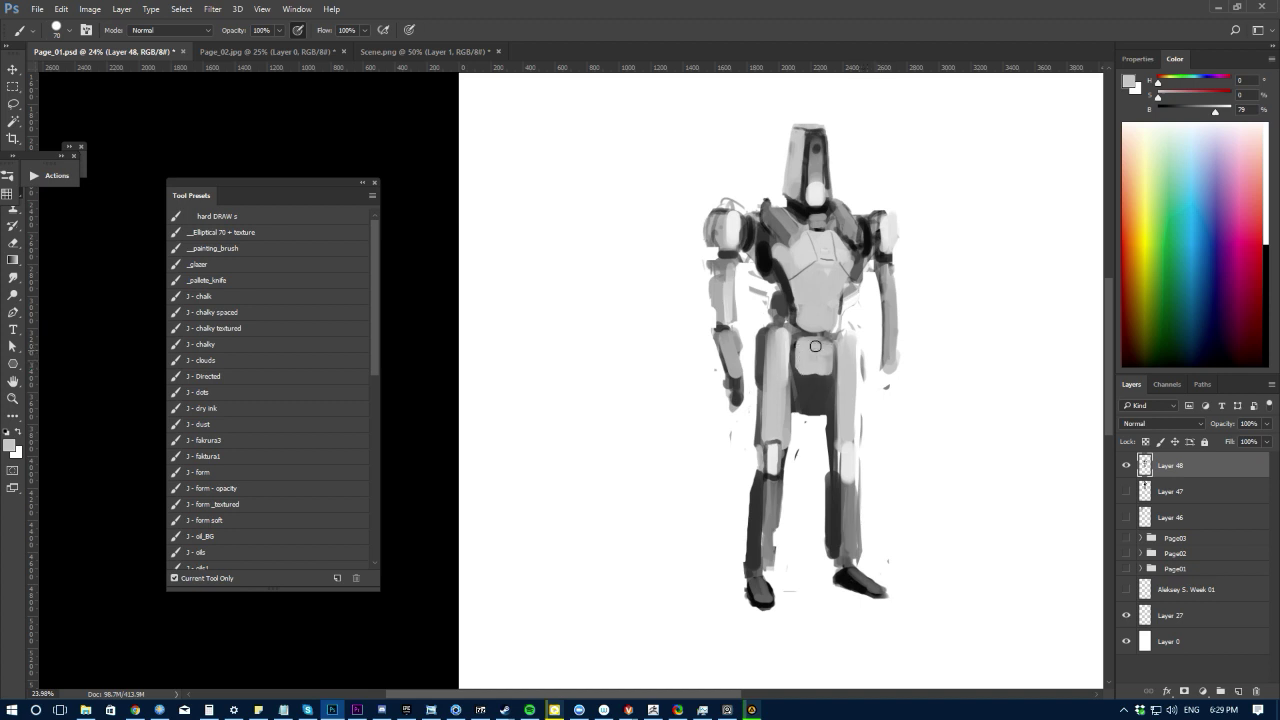
Step: Darken the lower pelvis with near-black sampled from the torso and cut its sides into a taper with the Lasso
alt+click(774, 265)
drag(792, 367, 791, 405)
key(l)
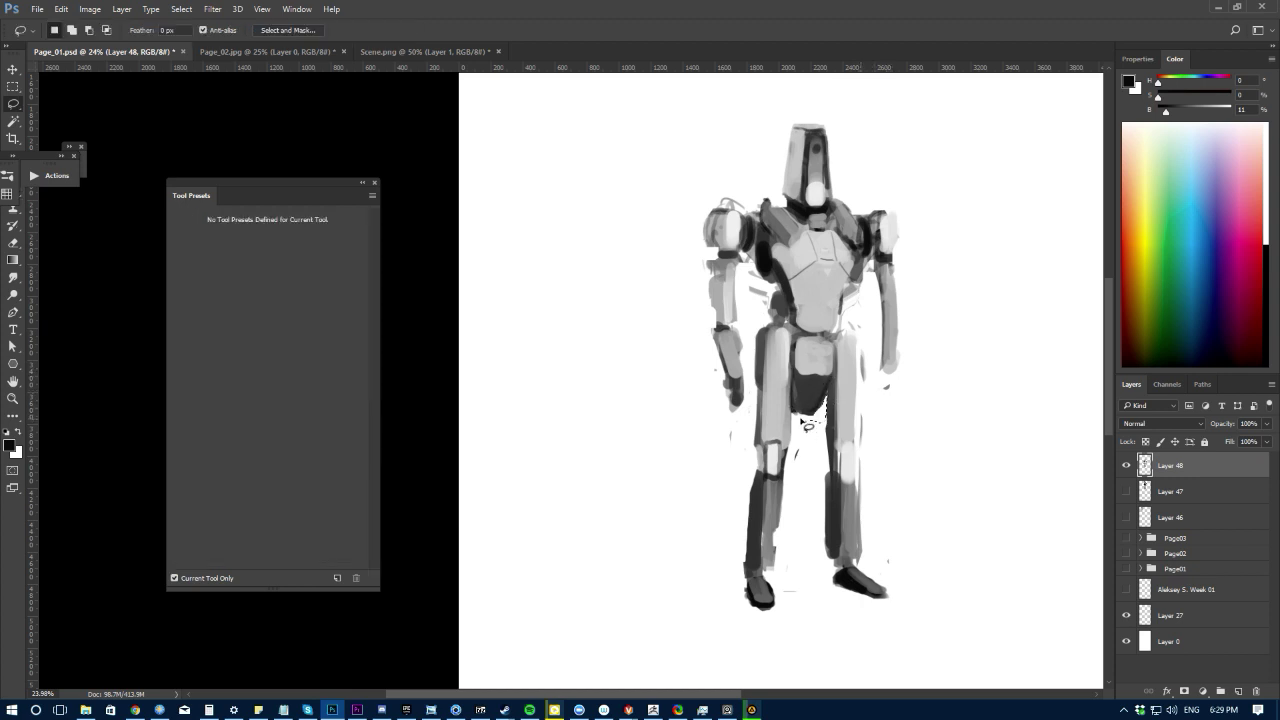
Step: Flip the canvas horizontally and erase the tip of the tapered lower pelvis
key(ctrl+minus)
key(ctrl+minus)
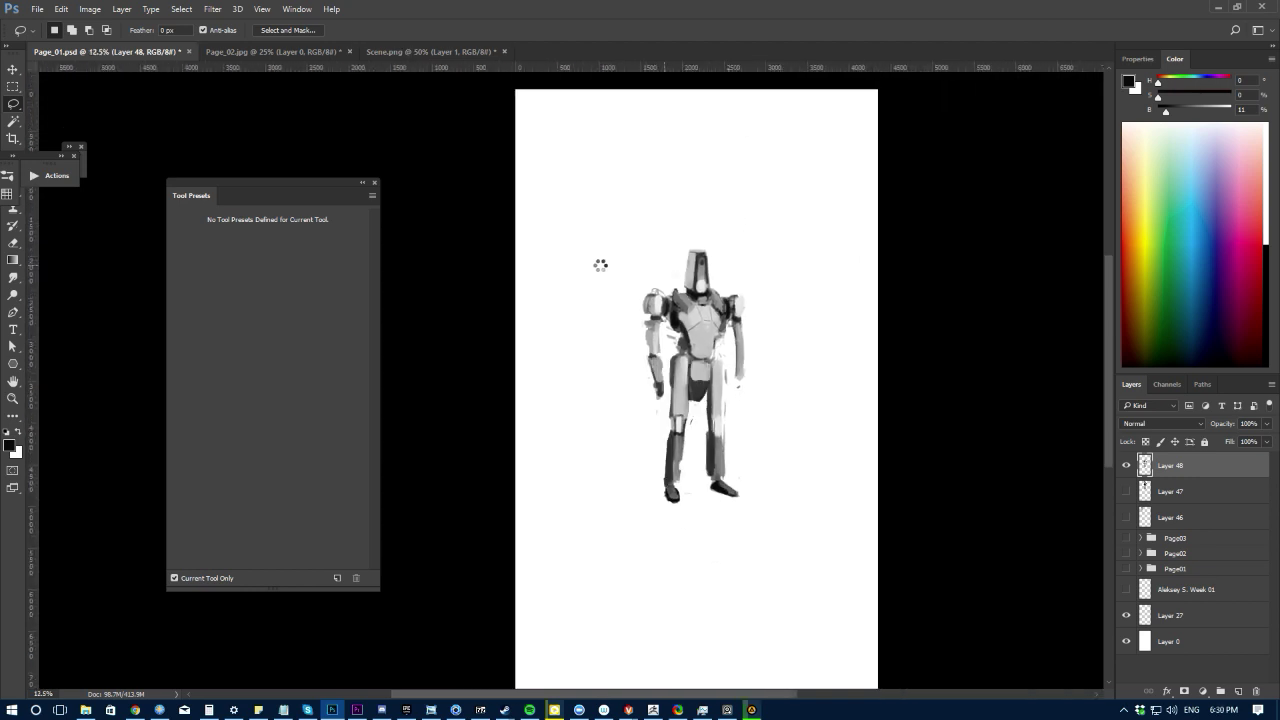
scroll(640, 300, up, 3)
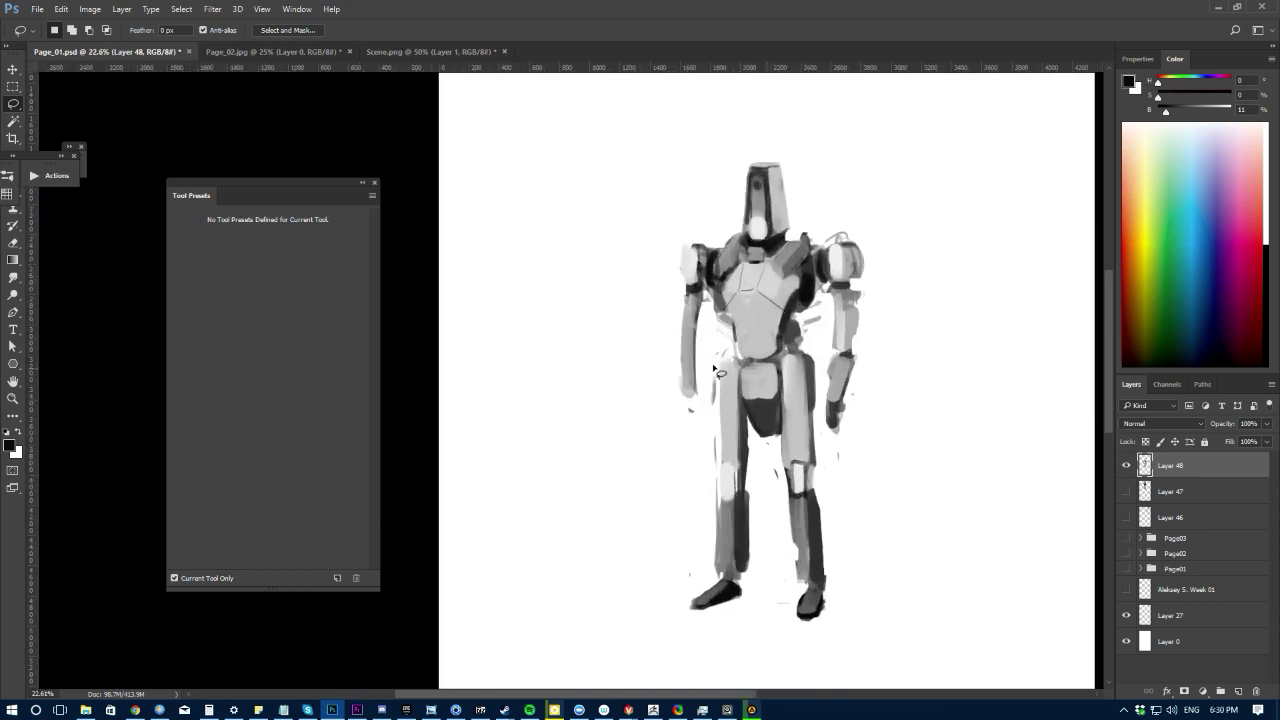
key(b)
key(e)
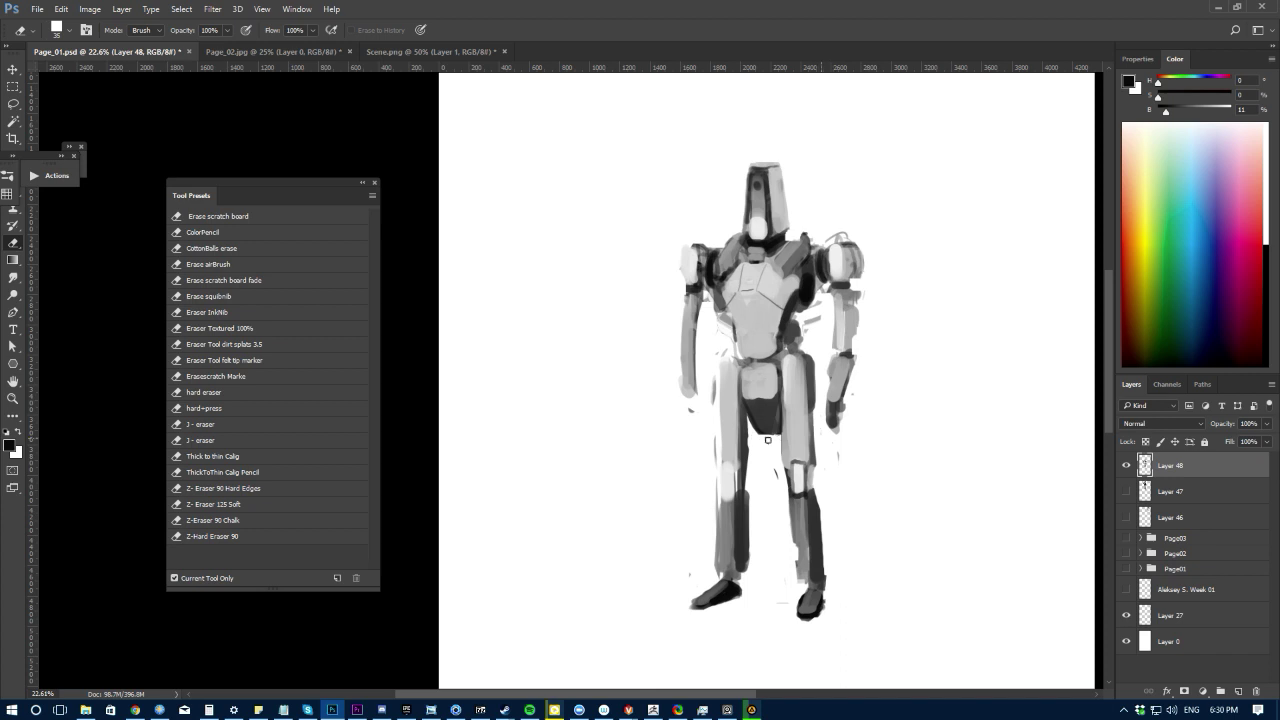
Step: Paint a light grey strip from the pelvis plate down the dark lower pelvis and shape it with the Smudge tool
key(b)
alt+click(756, 387)
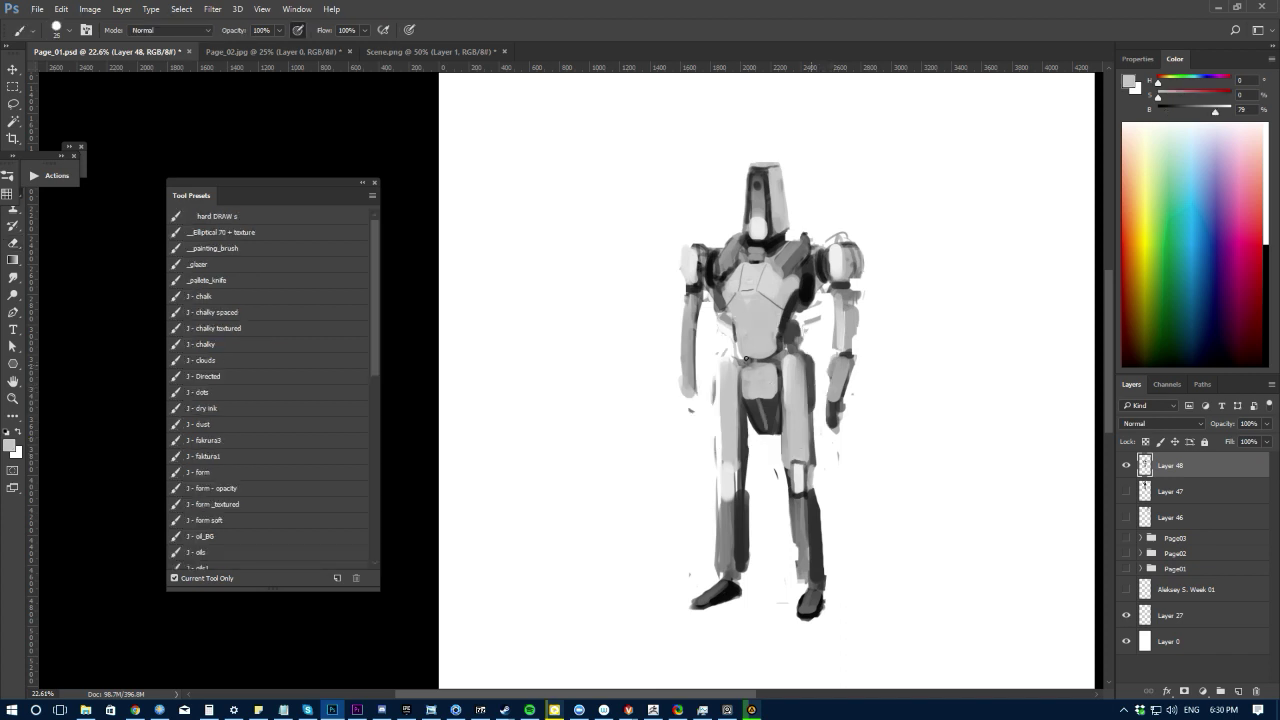
key(r)
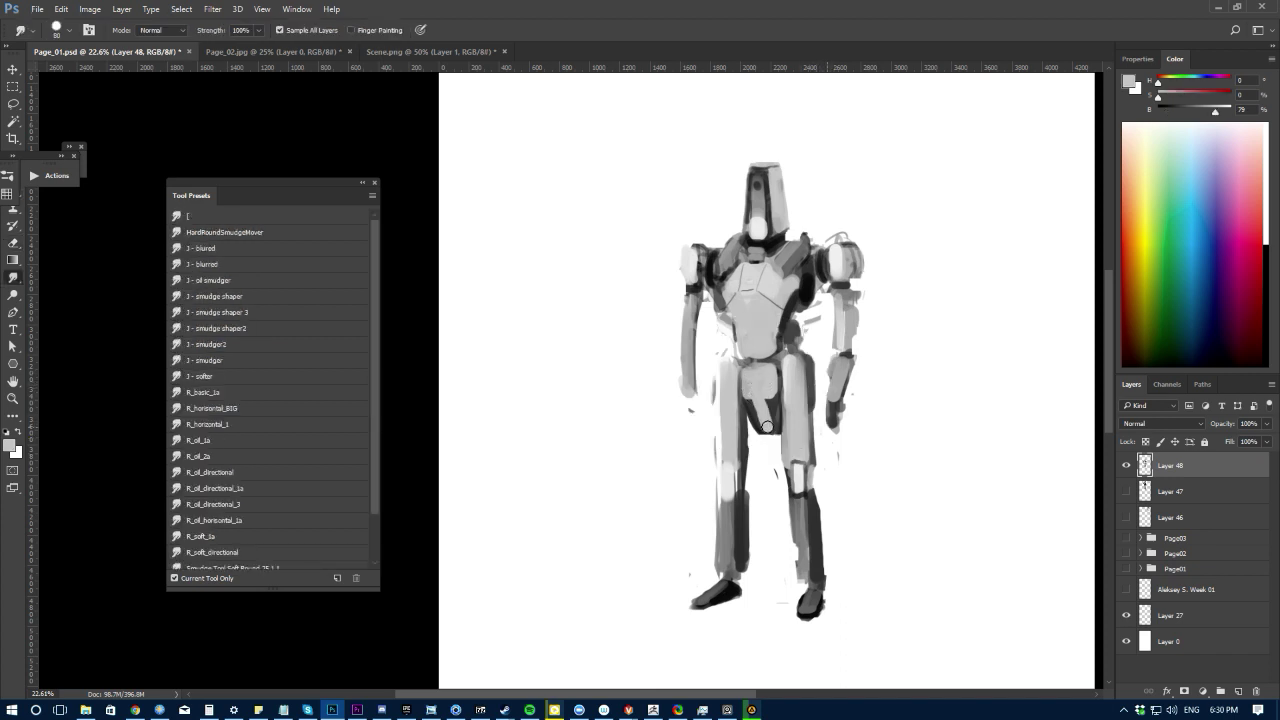
key(ctrl+z)
key(bracketleft)
key(bracketleft)
drag(757, 394, 767, 425)
drag(750, 372, 780, 386)
Step: Smudge the thighs and knee plates into cleaner shapes and erase the outer edge of the left-hand lower leg
mouse_move(786, 438)
mouse_down()
mouse_move(795, 361)
mouse_move(806, 410)
mouse_up()
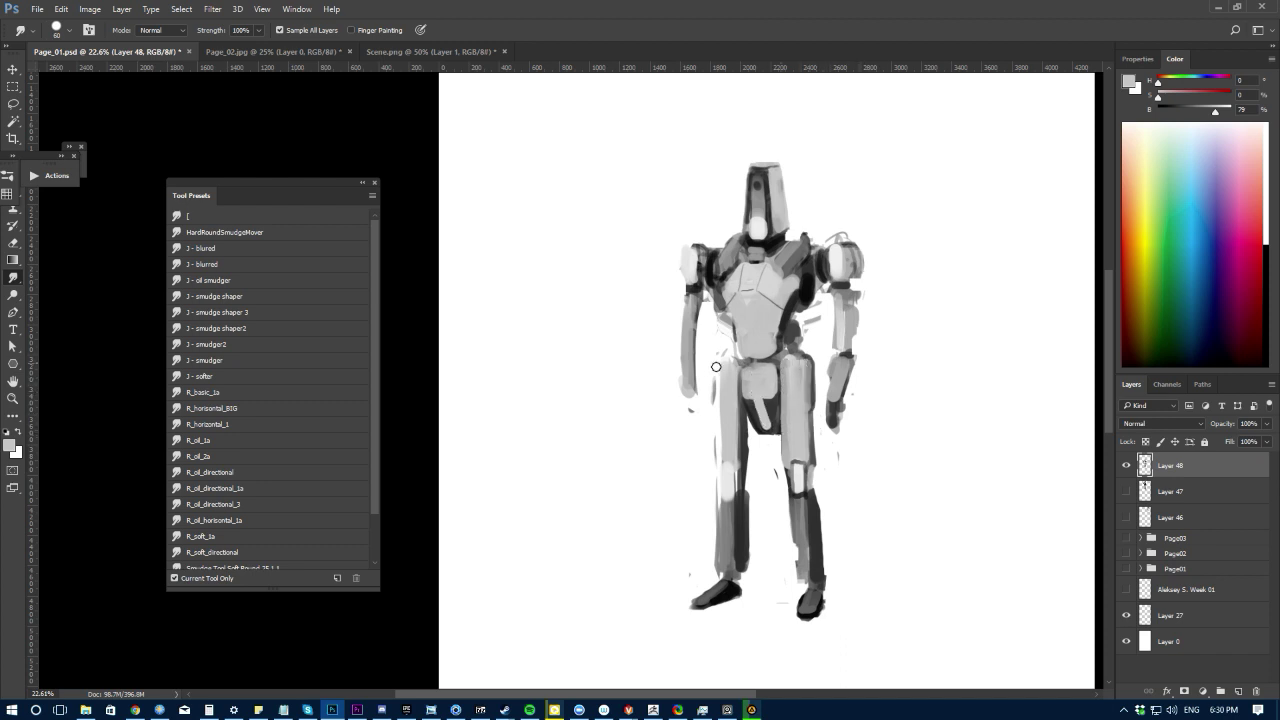
mouse_move(718, 406)
mouse_down()
mouse_move(728, 359)
mouse_move(710, 371)
mouse_move(726, 487)
mouse_move(718, 461)
mouse_up()
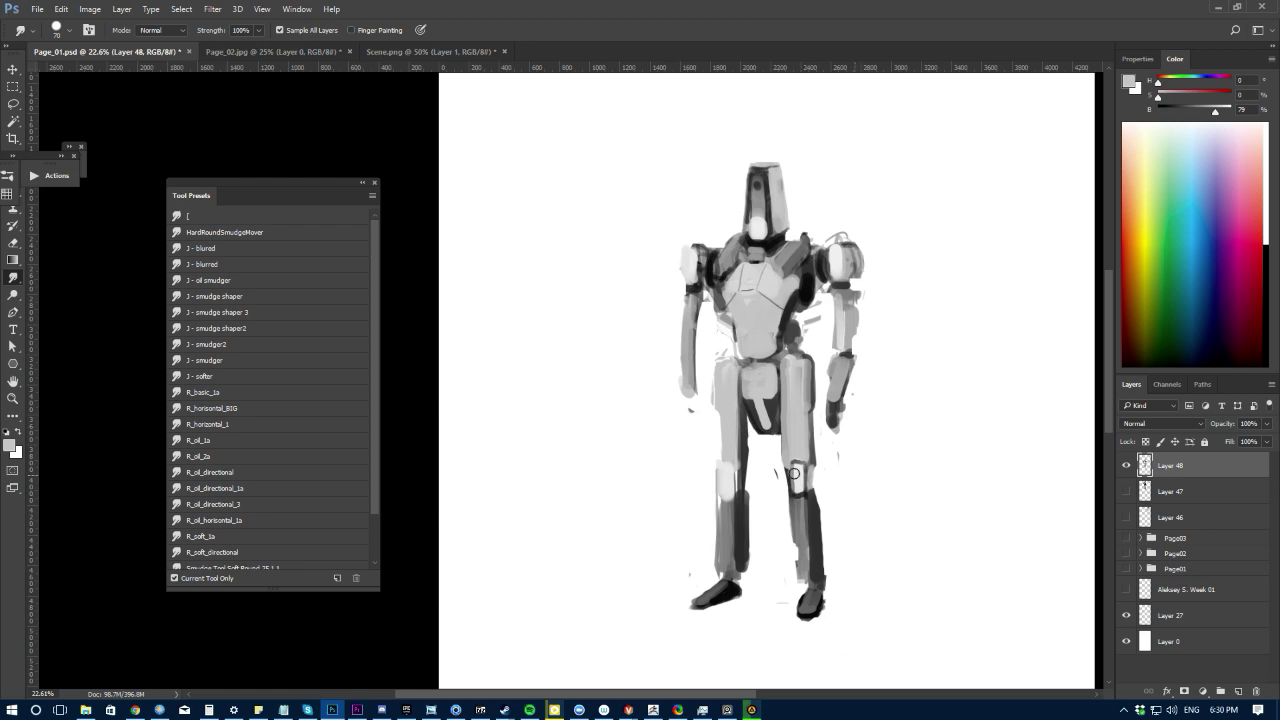
drag(795, 475, 789, 491)
key(e)
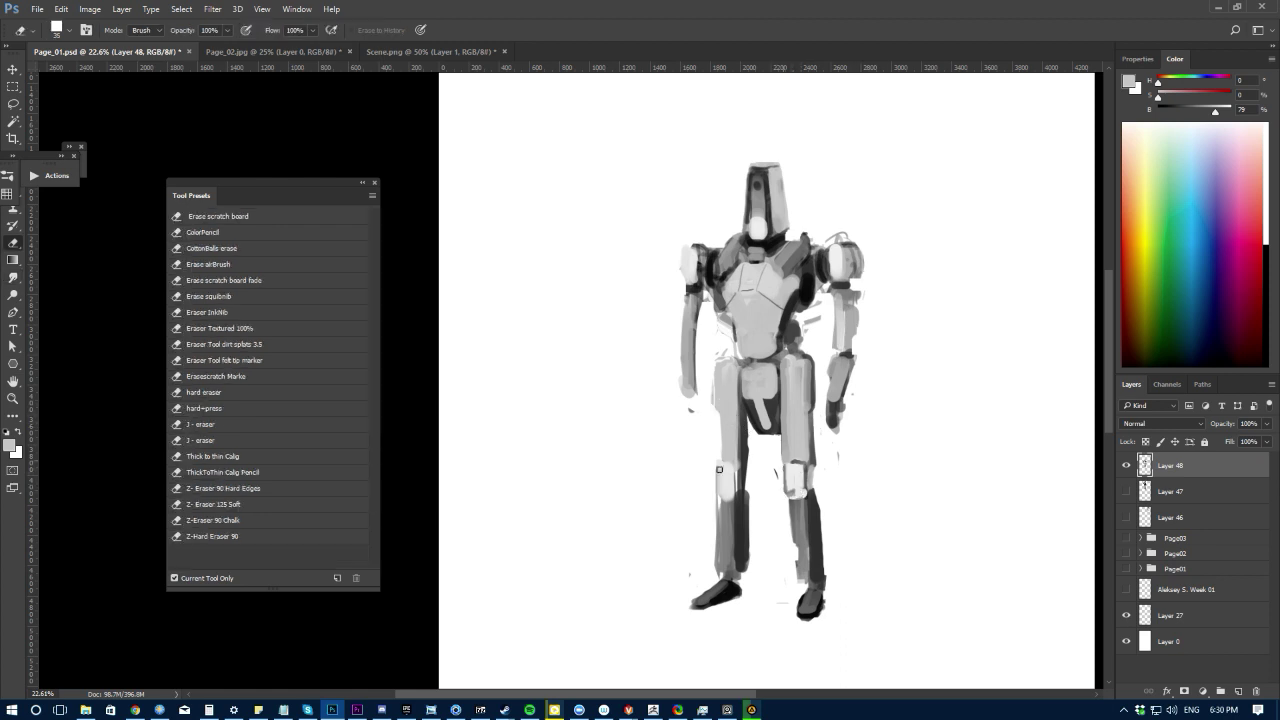
drag(714, 478, 715, 566)
Step: Outline both light knee plates with dark grey sampled from the shins and touch up the adjoining left-hand thigh
key(b)
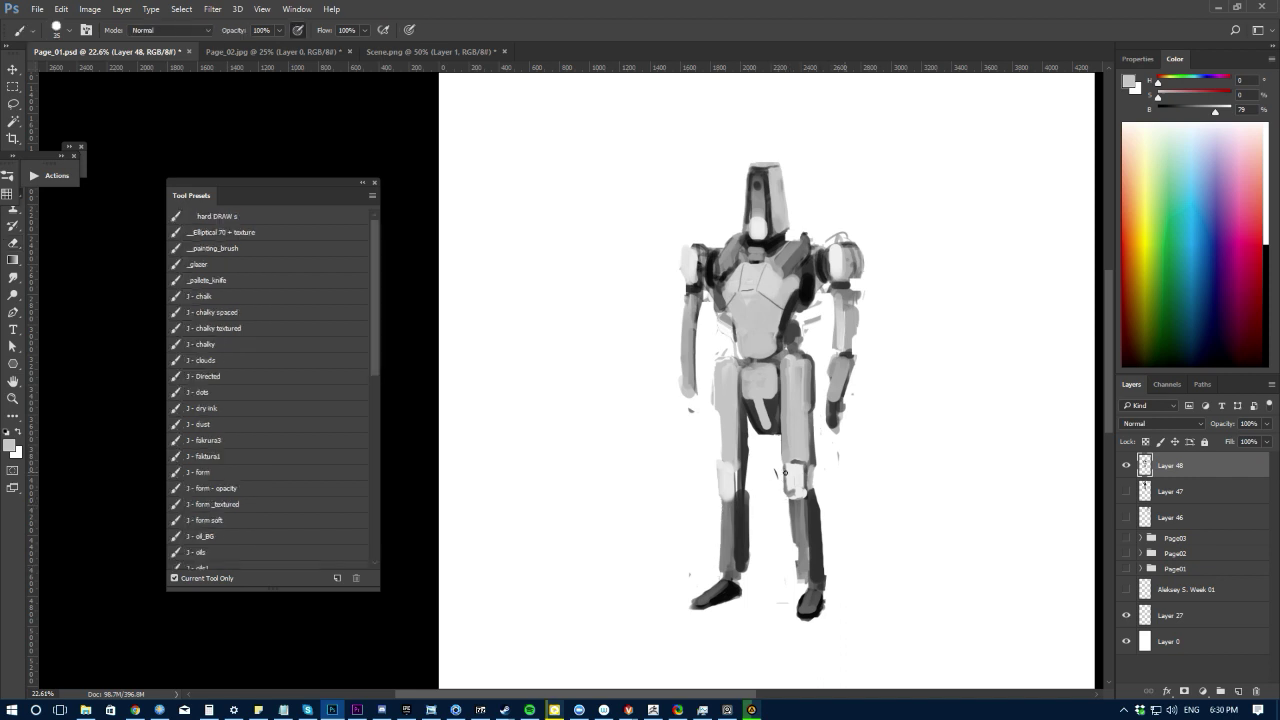
alt+click(789, 476)
alt+click(820, 505)
drag(717, 470, 718, 499)
alt+click(725, 437)
mouse_move(735, 472)
mouse_down()
mouse_move(746, 513)
mouse_move(737, 432)
mouse_up()
alt+click(746, 512)
key(bracketright)
Step: Flip the whole canvas horizontally to review the mirrored figure
scroll(600, 330, down, 3)
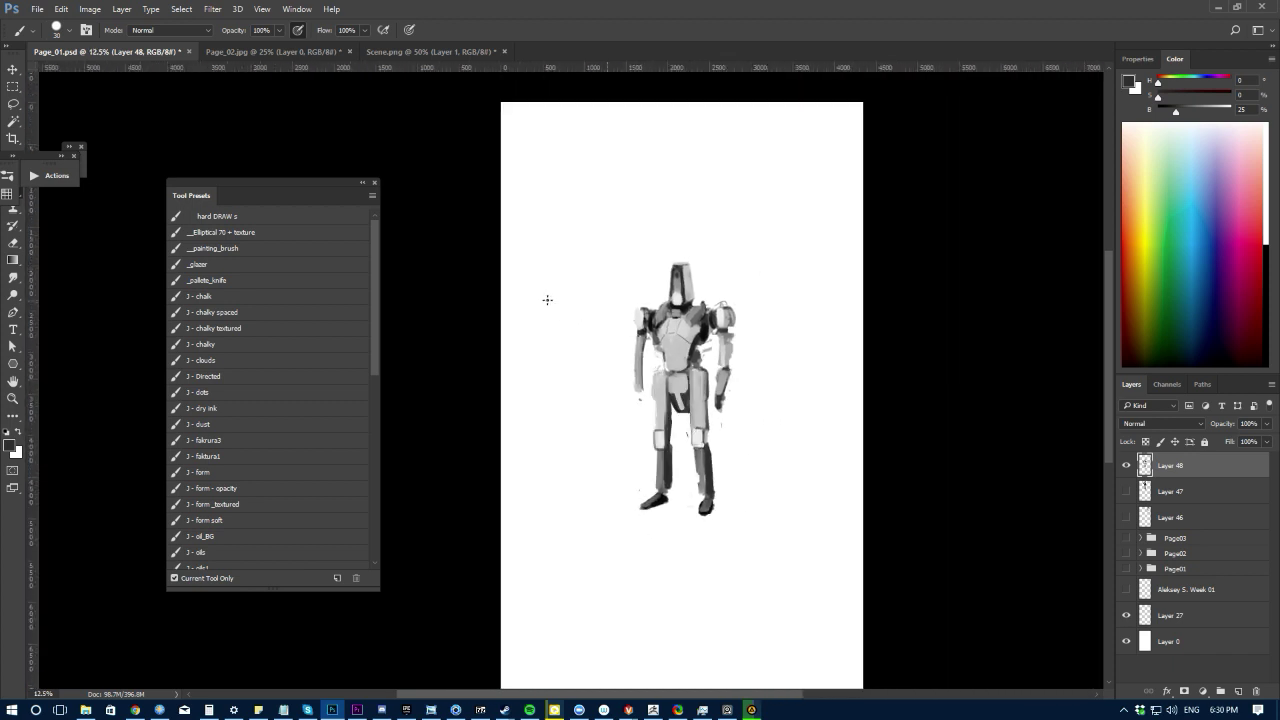
scroll(583, 319, up, 1)
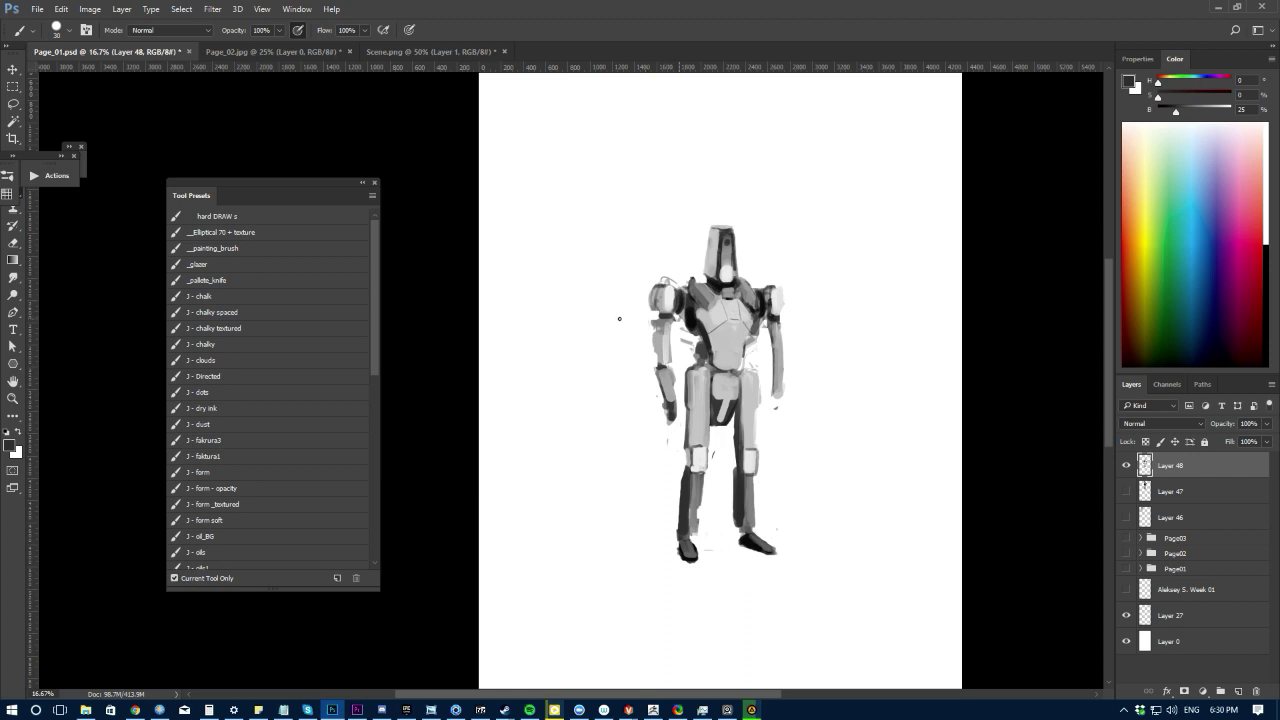
scroll(619, 318, up, 3)
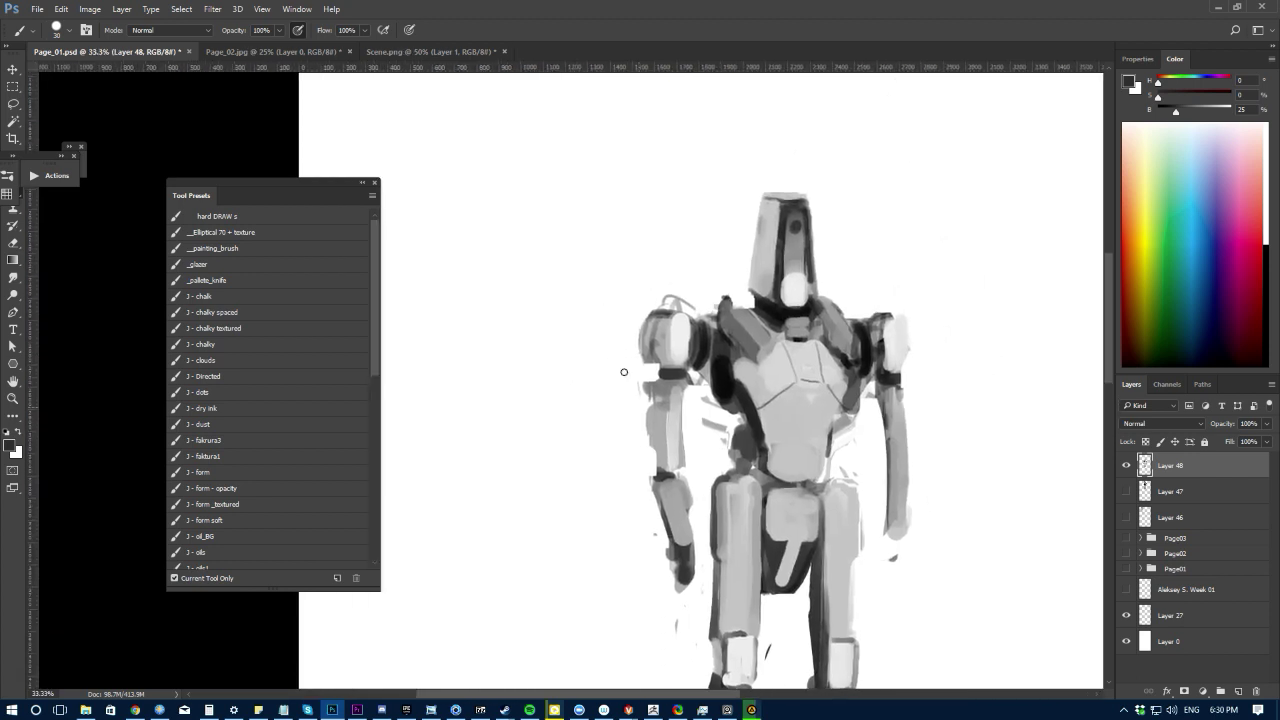
Step: Refine the right-hand shoulder by defining its dark inner edge against the light outer plate with sampled tones
alt+click(822, 352)
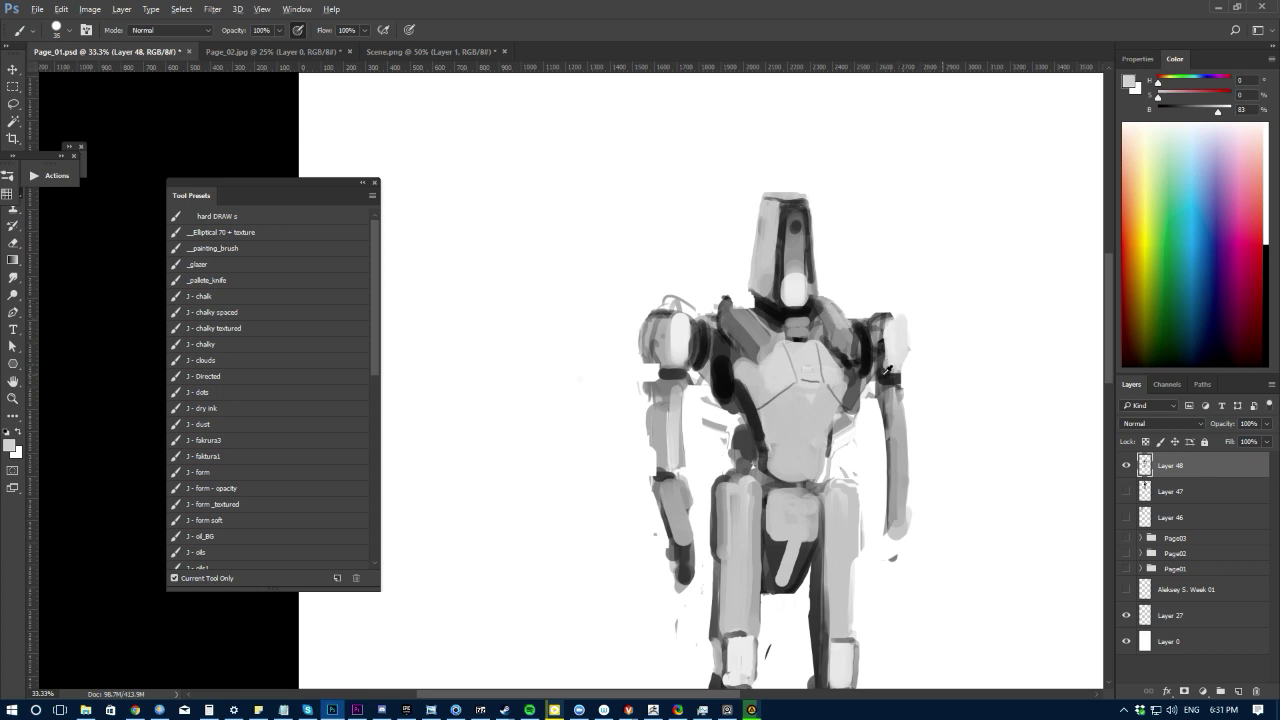
alt+click(884, 374)
mouse_move(879, 324)
mouse_down()
mouse_move(876, 373)
mouse_move(887, 345)
mouse_up()
alt+click(866, 345)
key(bracketright)
alt+click(895, 347)
Step: Brighten the light plate on the left-hand shoulder and paint its outer side dark grey, with pressure-controlled opacity turned off
alt+click(680, 331)
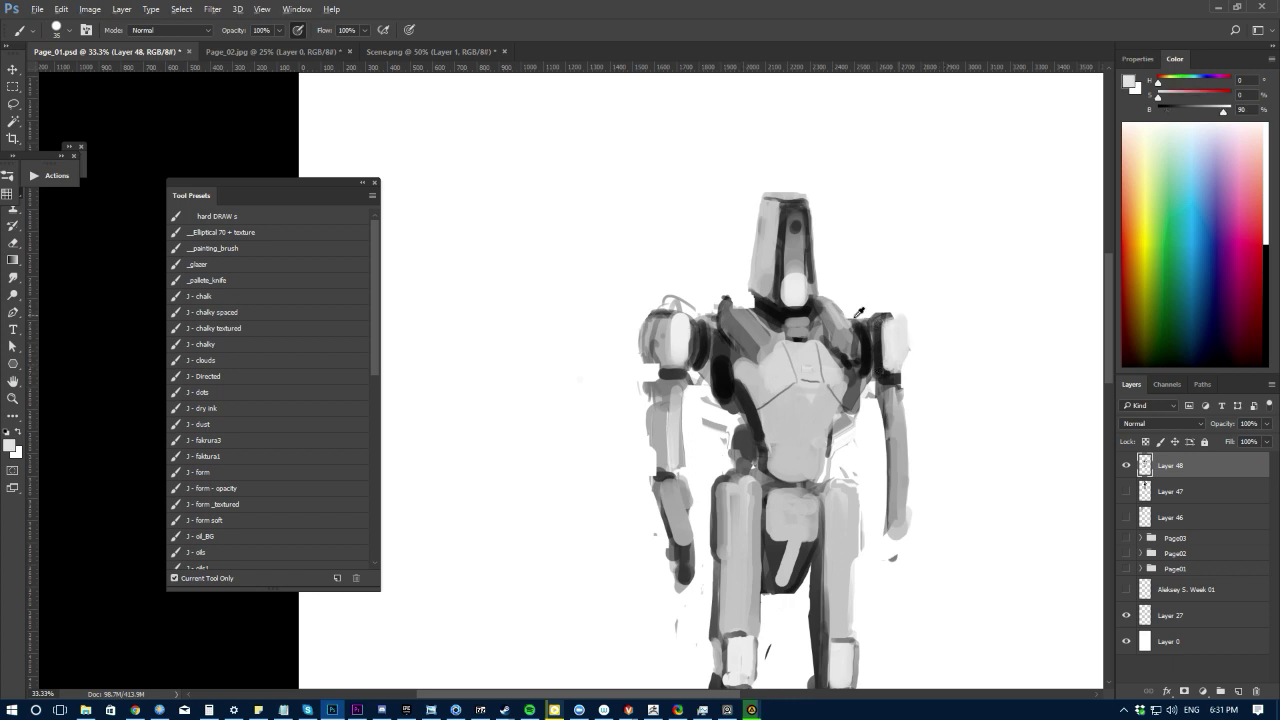
drag(683, 322, 687, 349)
alt+click(663, 332)
mouse_move(663, 332)
mouse_down()
mouse_move(657, 360)
mouse_move(649, 328)
mouse_move(648, 358)
mouse_move(655, 316)
mouse_up()
click(299, 31)
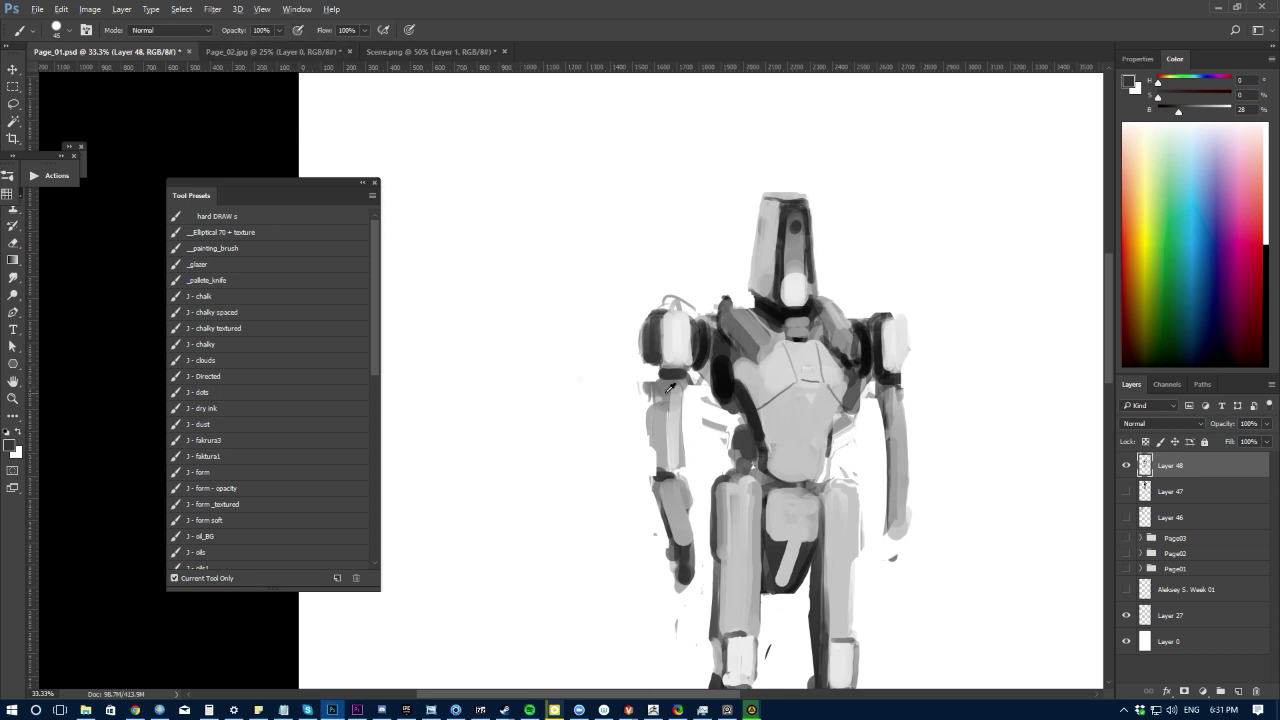
alt+click(661, 370)
key(bracketright)
drag(661, 403, 662, 455)
key(ctrl+z)
Step: Turn pressure-controlled opacity back on and sample dark grey from the left-hand shoulder for a larger brush
alt+click(651, 346)
click(298, 30)
alt+click(657, 333)
mouse_move(658, 382)
mouse_down()
mouse_move(662, 461)
mouse_move(565, 450)
mouse_up()
key(])
Step: Smooth the abdomen with sampled light grey and paint a mid-grey strip down its centre onto the pelvis plate
key(e)
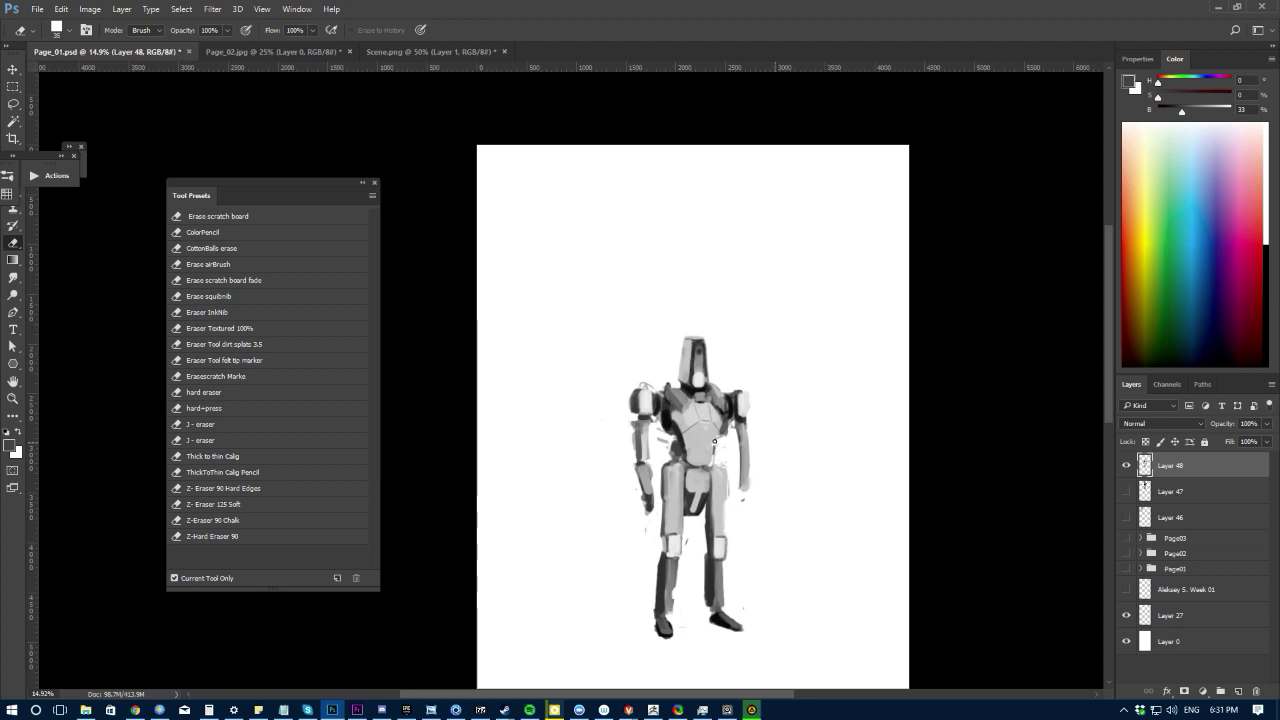
key(b)
alt+click(710, 442)
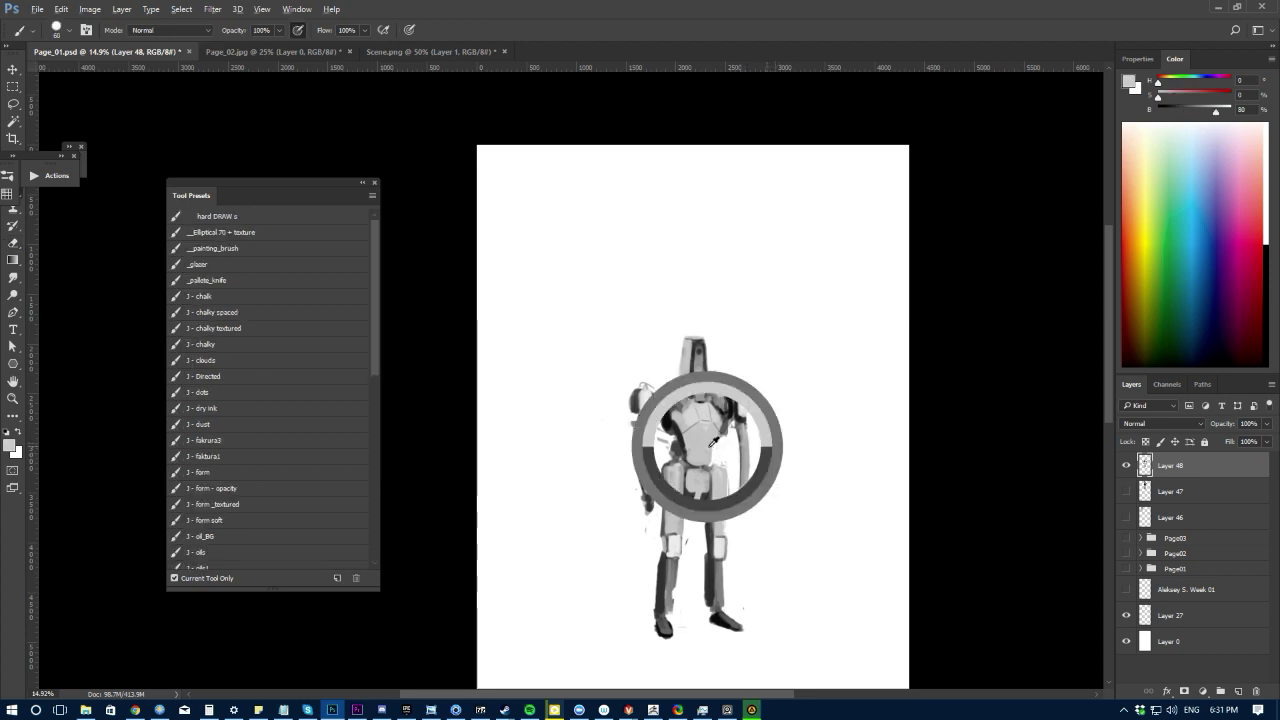
alt+click(678, 398)
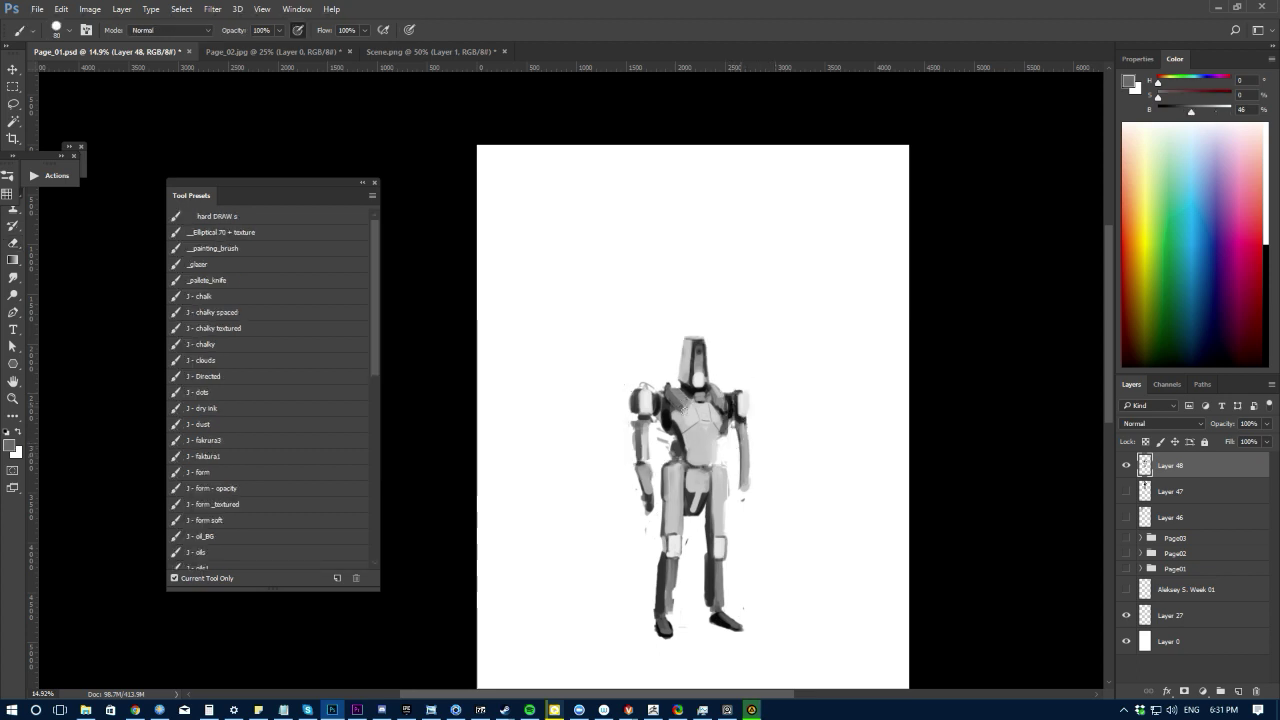
drag(703, 437, 702, 484)
key(ctrl+z)
Step: Cover the light strip on the lower pelvis with sampled dark grey and trim the bottom of the piece with the Lasso
alt+click(697, 490)
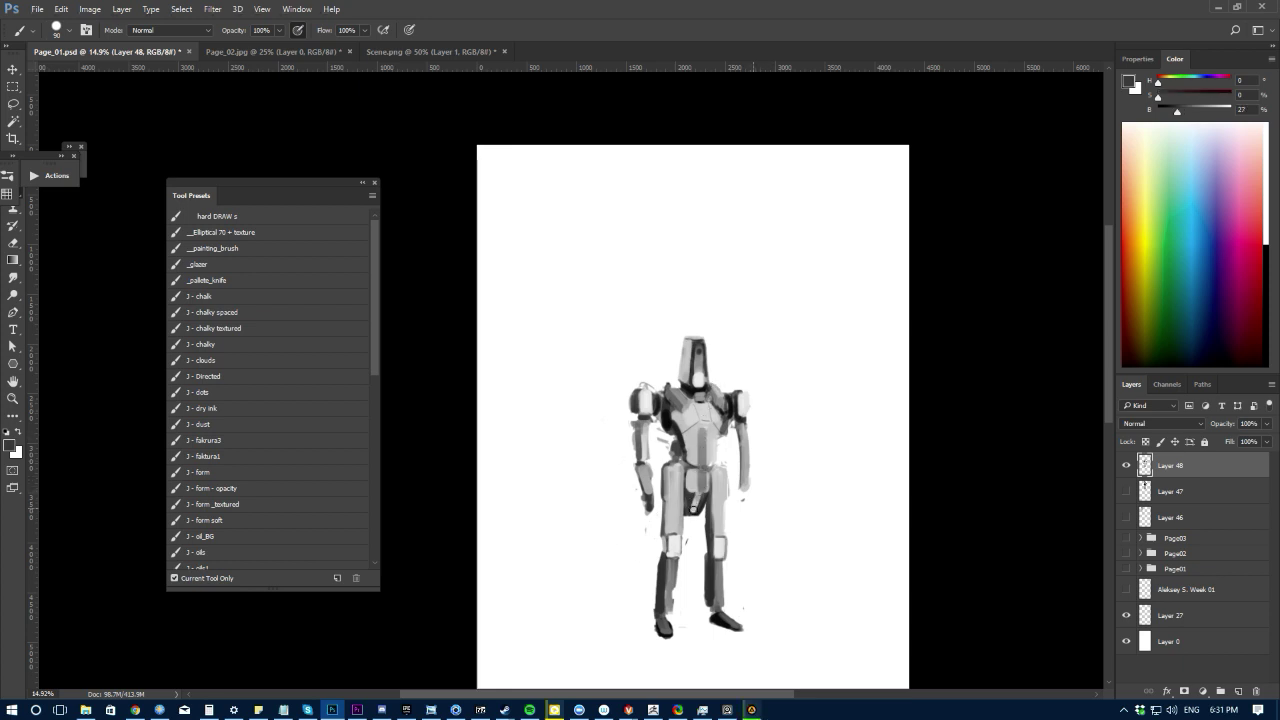
alt+click(694, 500)
alt+click(694, 475)
alt+click(684, 479)
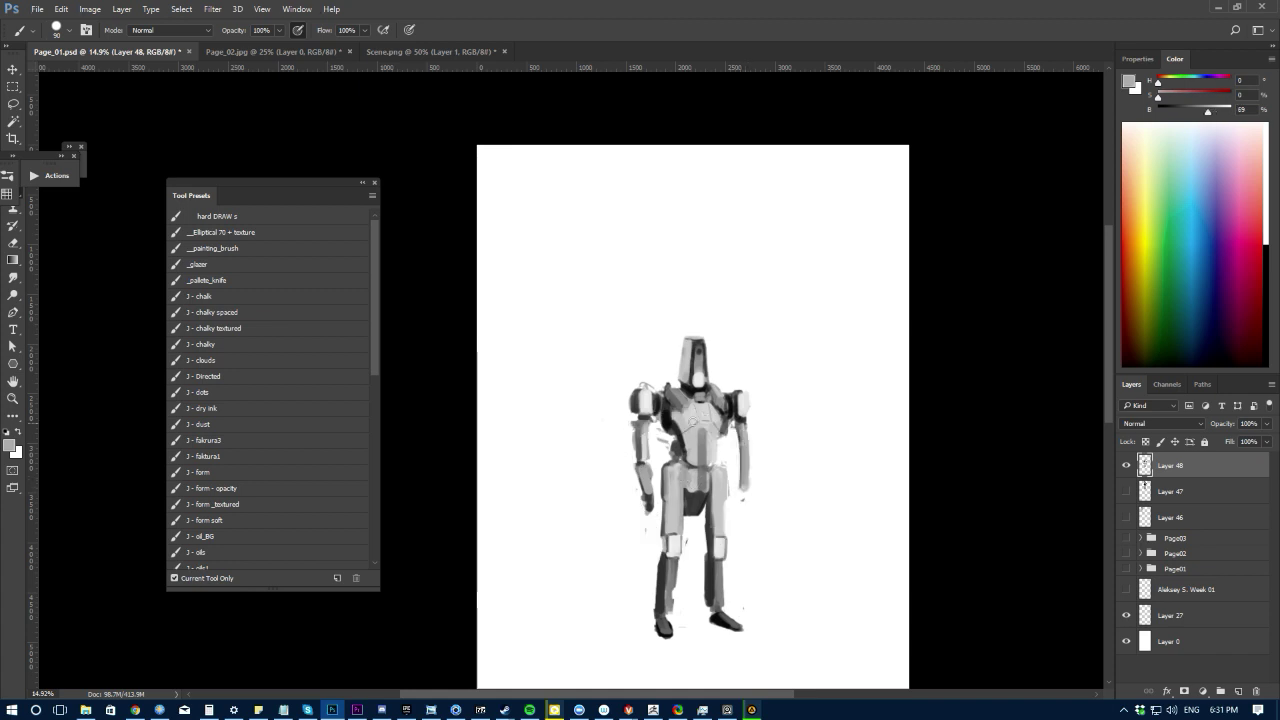
key(l)
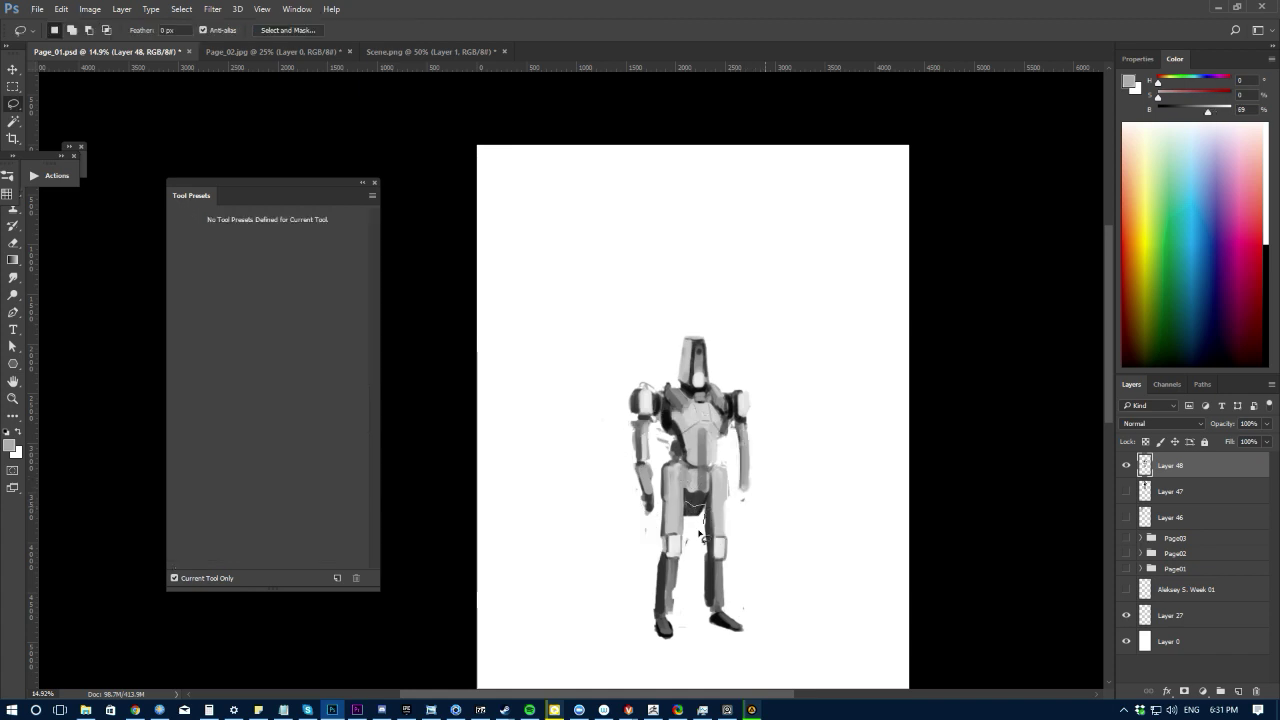
key(b)
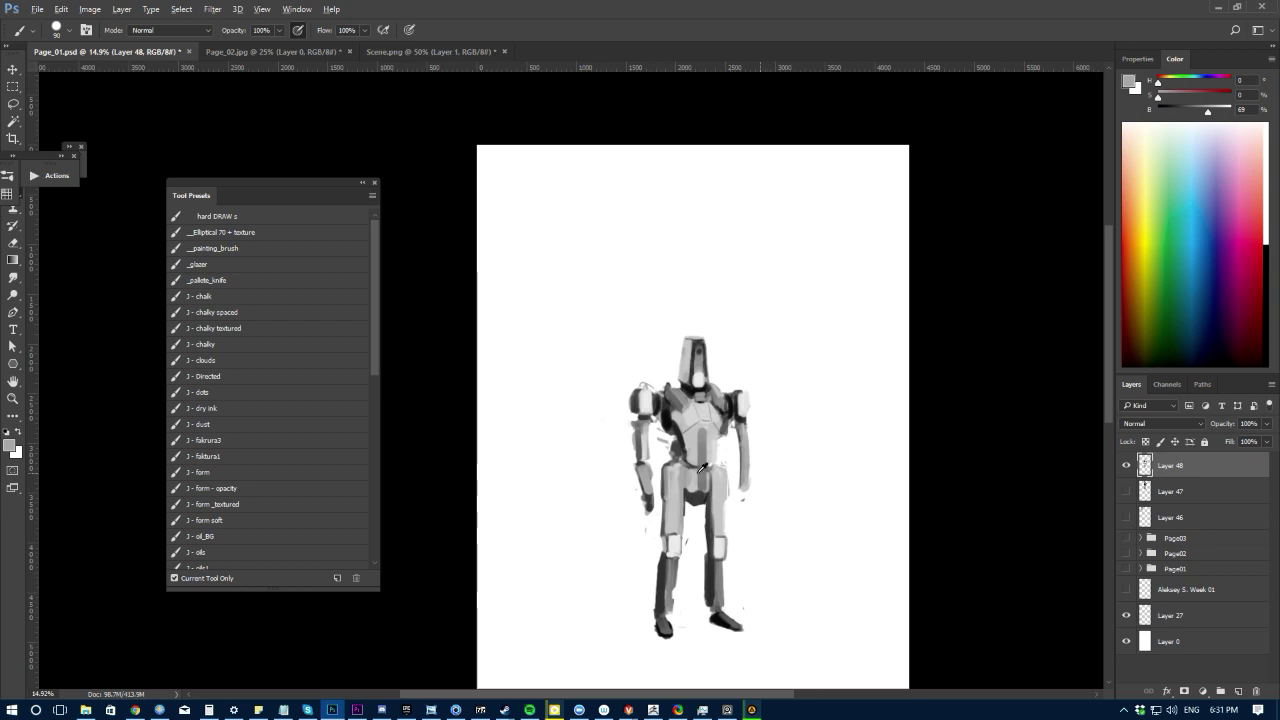
key(l)
key(alt+l)
key(b)
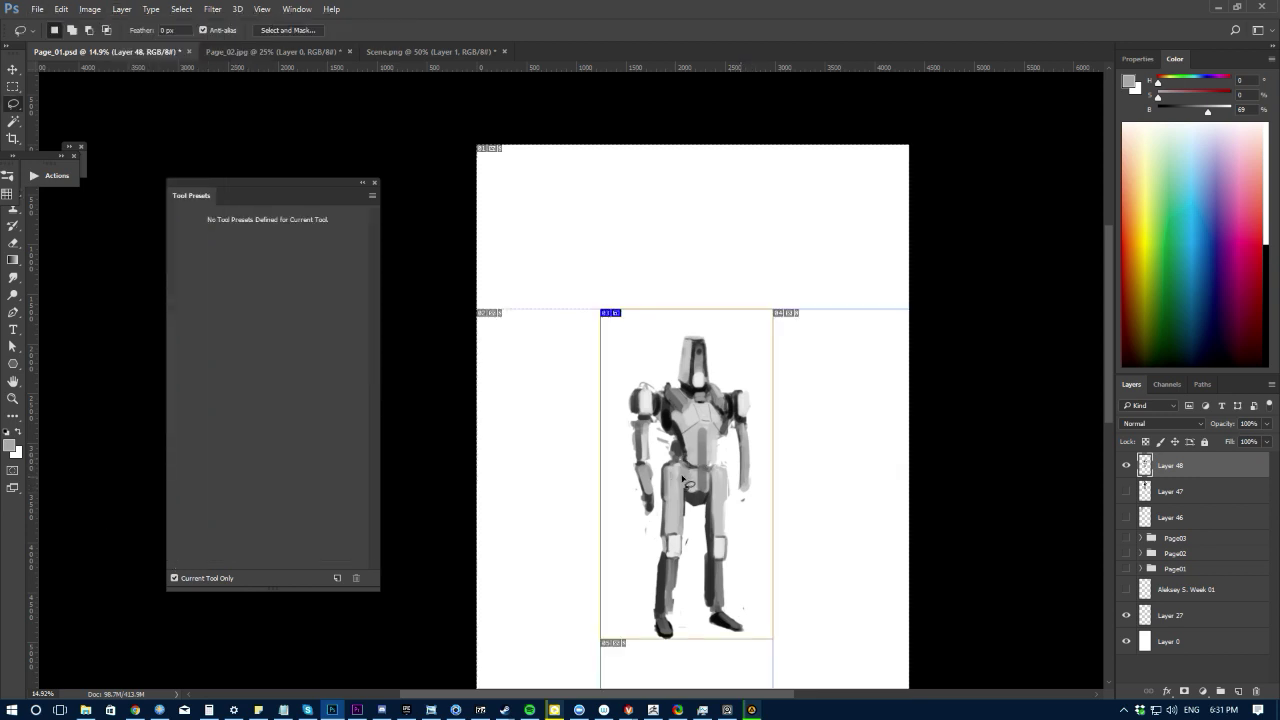
key(ctrl+z)
key(b)
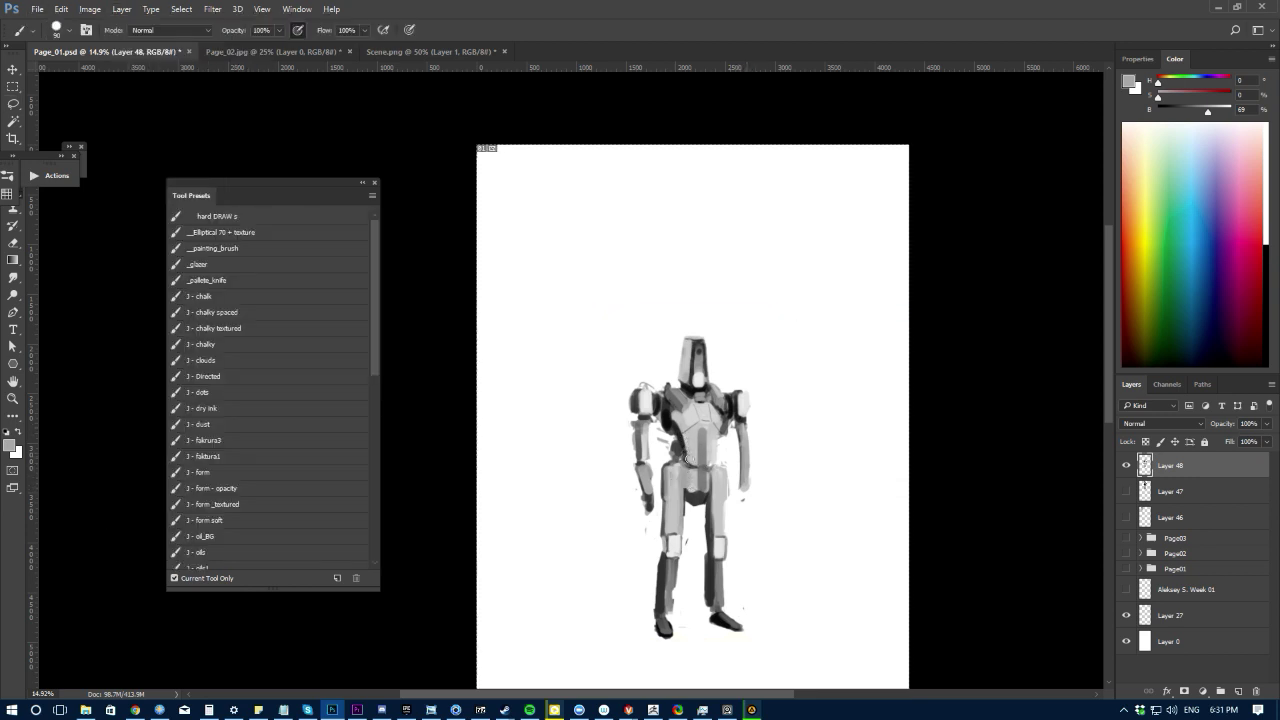
Step: Pull the lower abdomen and pelvis down to knee height with a 500-pixel Smudge brush to form a long front panel
key(r)
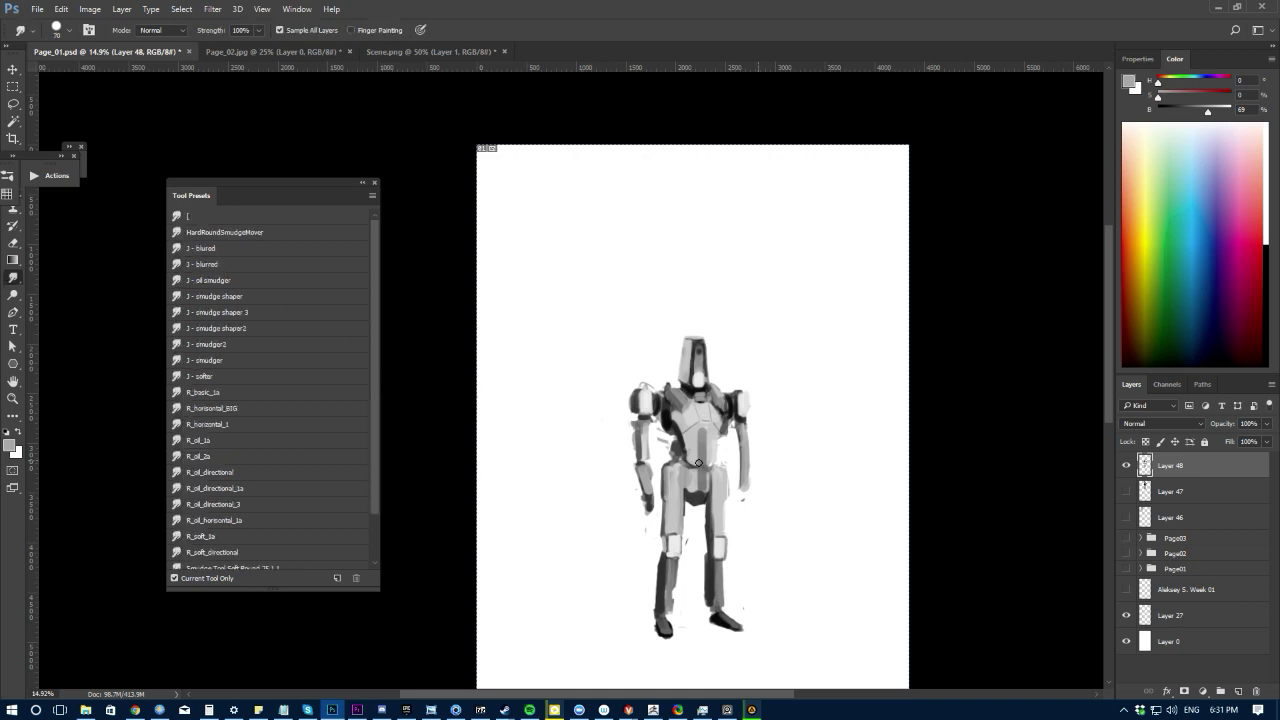
key(bracketright)
key(bracketright)
key(bracketright)
key(bracketright)
key(bracketright)
key(bracketright)
key(bracketright)
key(bracketright)
key(bracketright)
key(bracketright)
drag(690, 481, 689, 557)
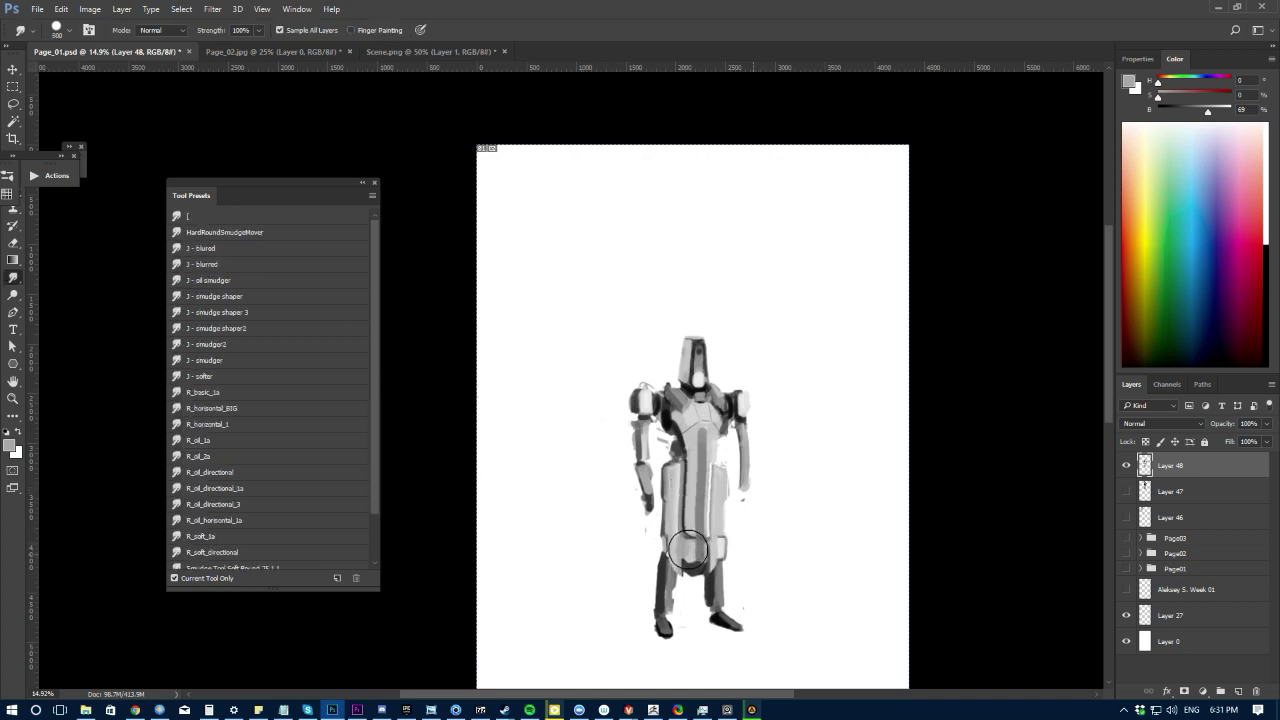
Step: Fill out the long front panel between the legs by smearing its light greys with a 200-pixel Smudge brush
key(b)
key(r)
mouse_move(698, 535)
mouse_down()
mouse_move(703, 465)
mouse_move(688, 530)
mouse_move(684, 515)
mouse_move(699, 451)
mouse_up()
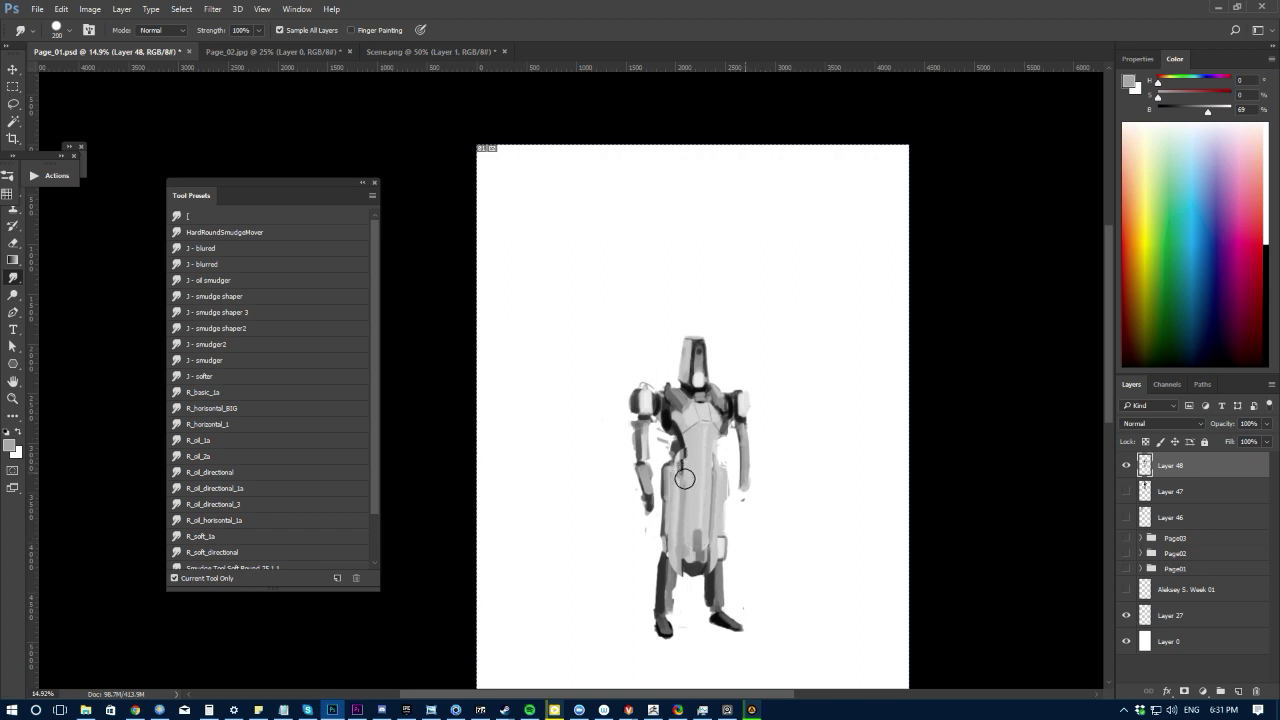
mouse_move(709, 486)
mouse_down()
mouse_move(694, 563)
mouse_move(701, 522)
mouse_up()
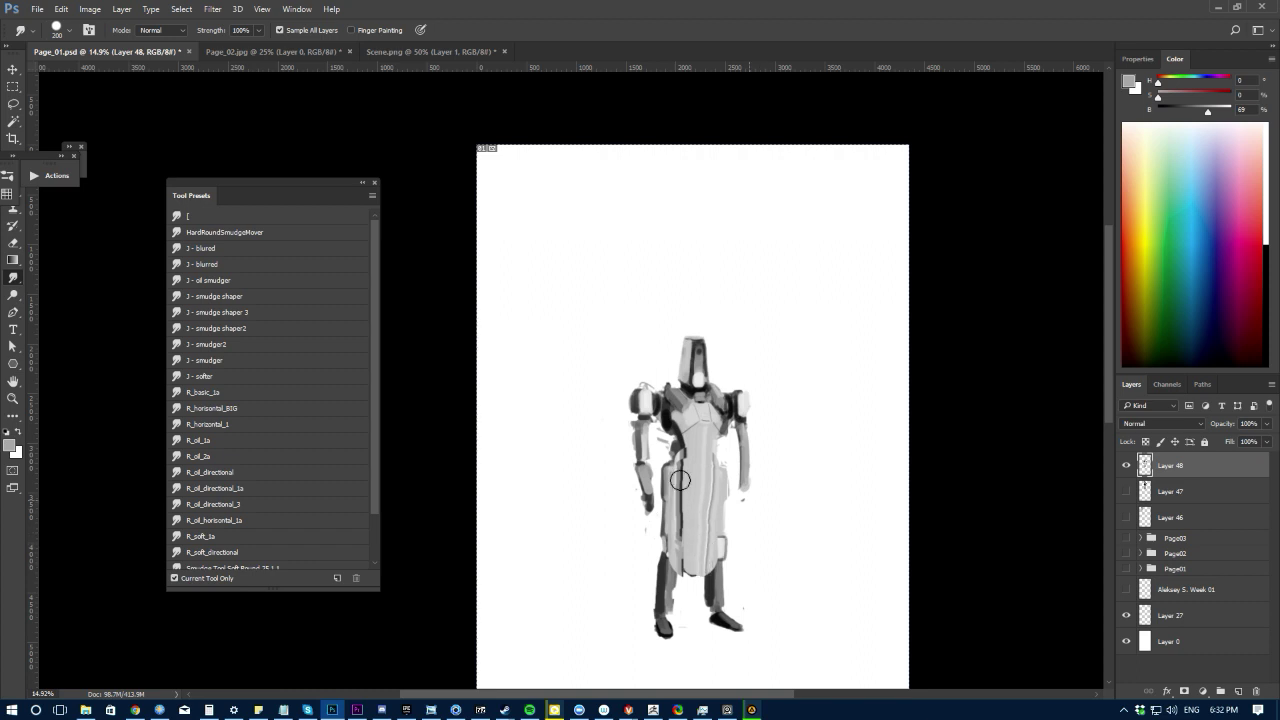
Step: Flip the canvas view horizontally and paint the outer side of the right-hand thigh with dark grey sampled from the leg
scroll(629, 429, up, 1)
scroll(629, 429, up, 1)
key(F2)
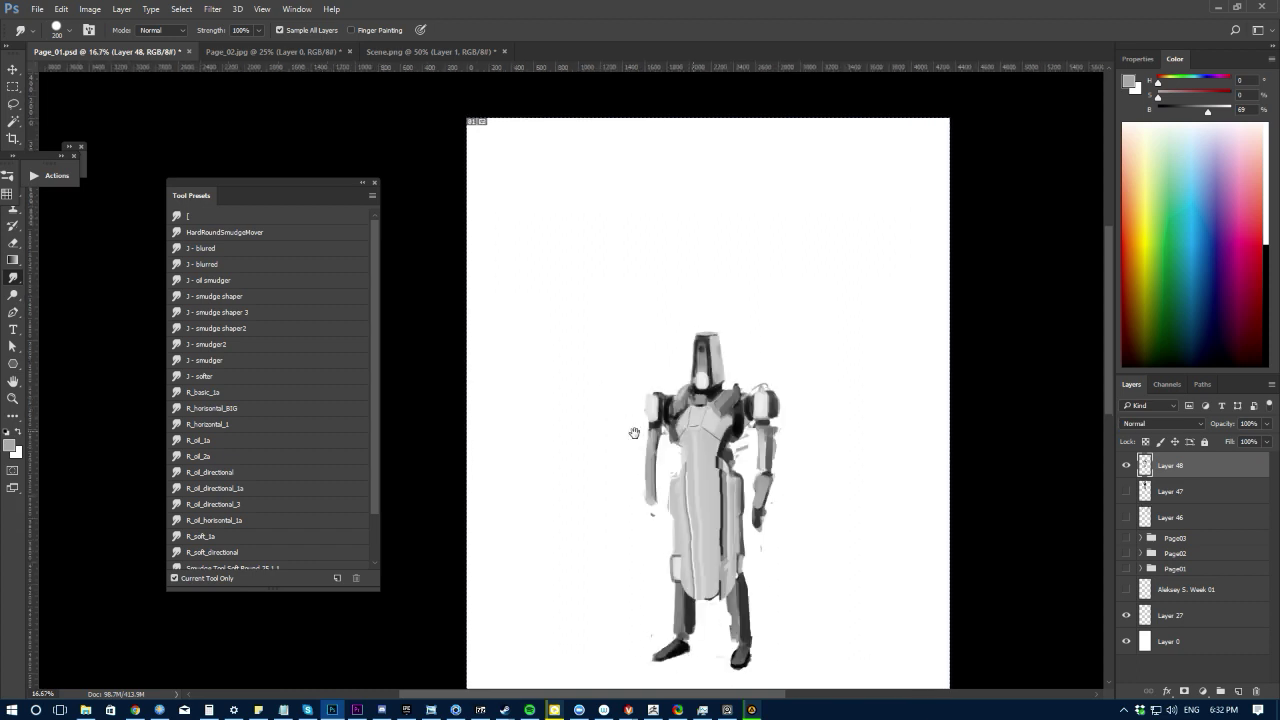
drag(630, 454, 612, 406)
scroll(620, 425, up, 3)
key(b)
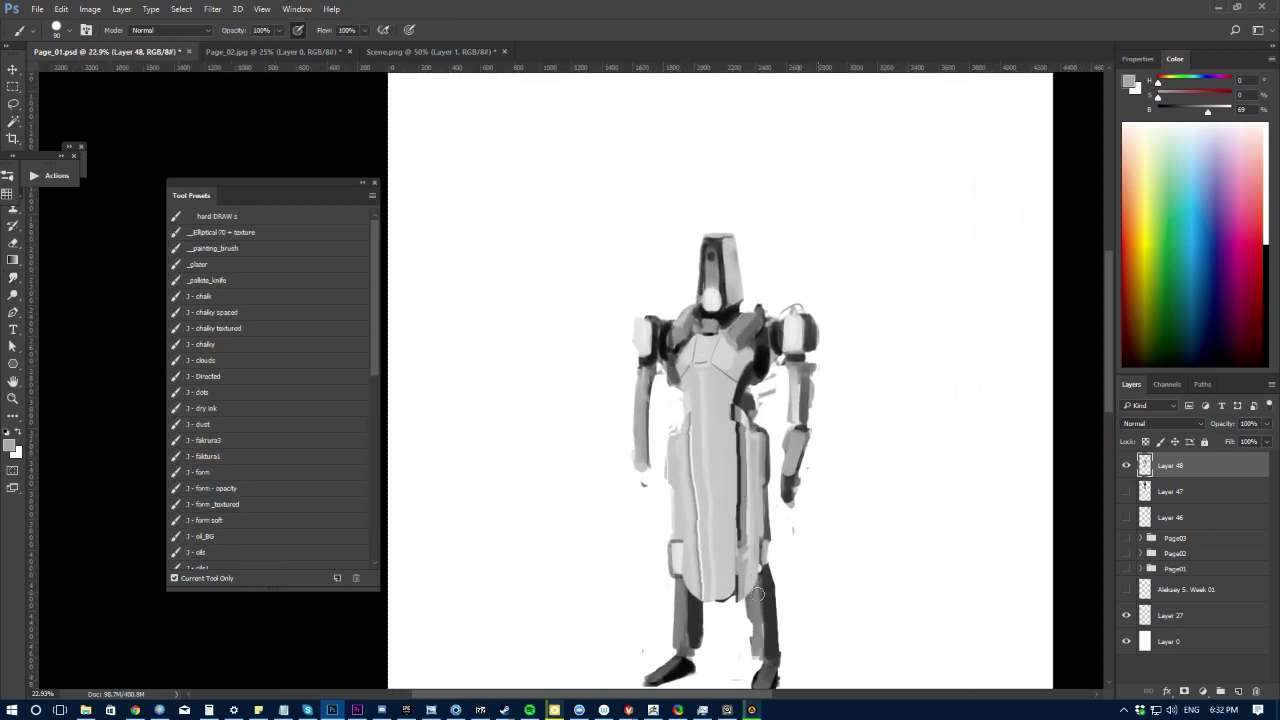
alt+click(768, 591)
key(bracketleft)
drag(762, 453, 759, 560)
key(ctrl+z)
mouse_move(756, 440)
mouse_down()
mouse_move(759, 532)
mouse_move(761, 435)
mouse_move(762, 556)
mouse_up()
Step: Paint over the dark line and streaks on the front panel with sampled light greys and a 125-pixel brush
alt+click(743, 425)
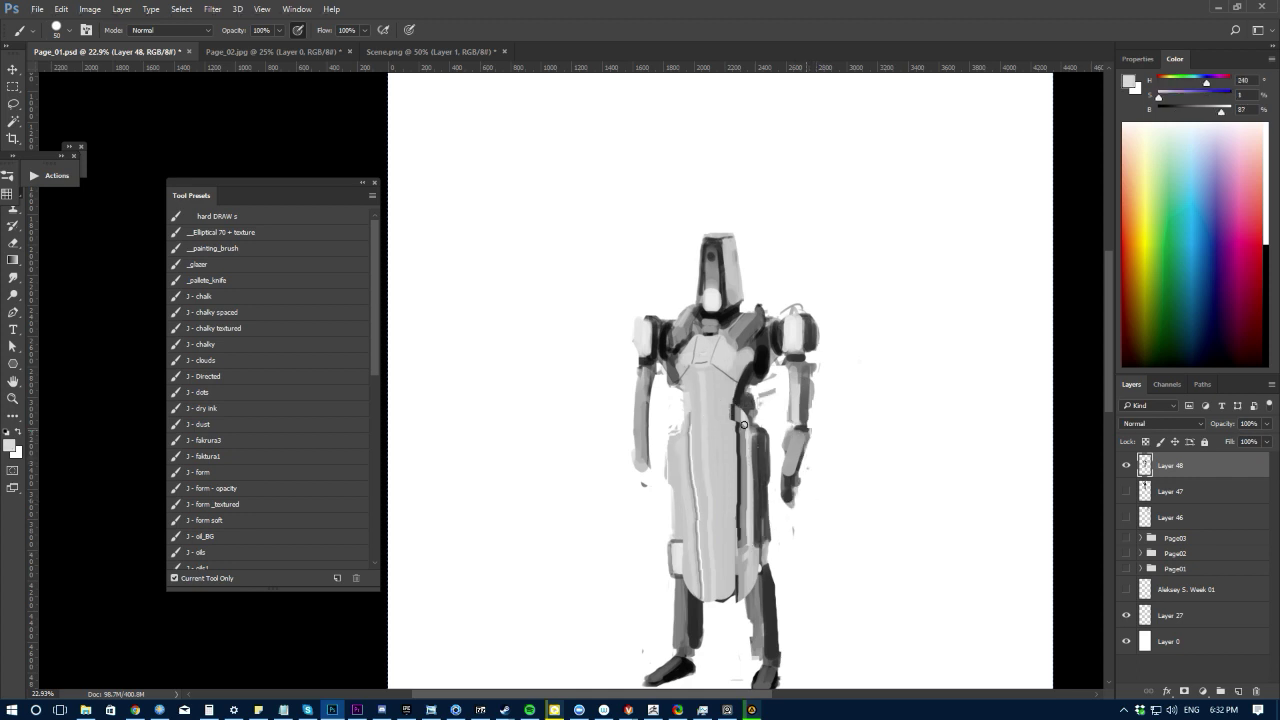
key(bracketright)
key(bracketright)
key(bracketright)
drag(728, 402, 733, 583)
alt+click(706, 451)
drag(694, 431, 699, 579)
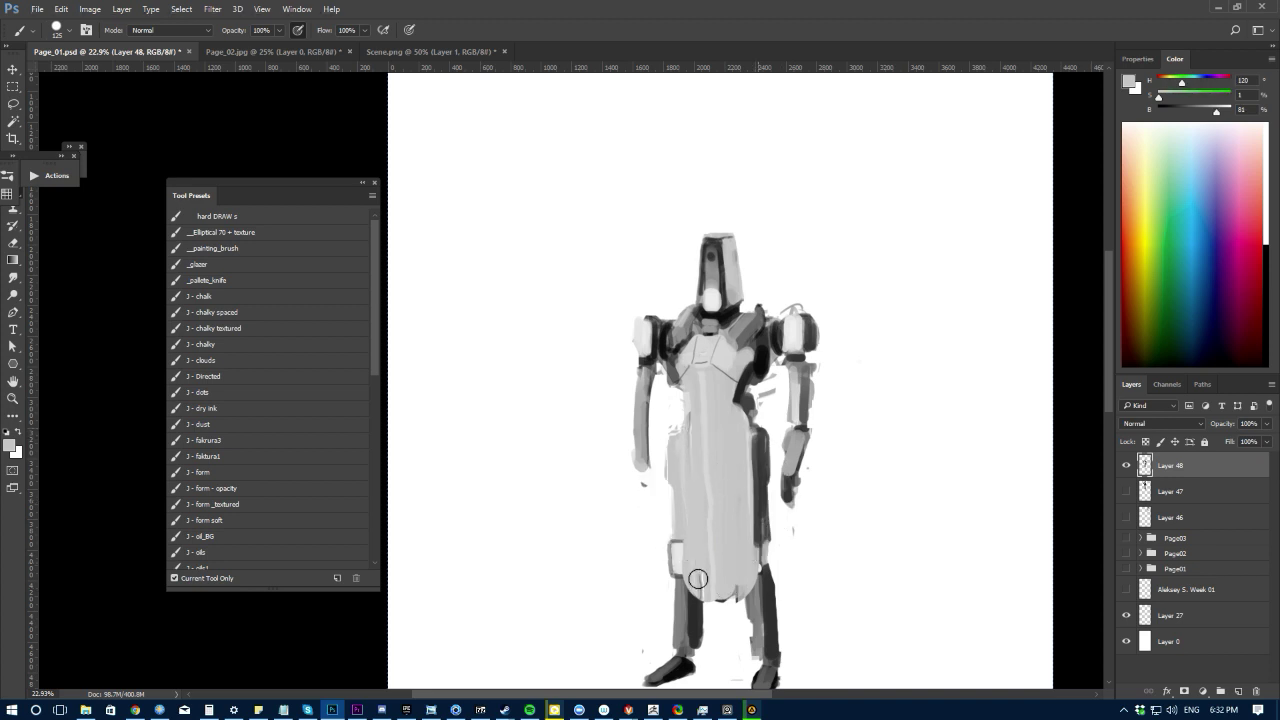
drag(691, 470, 685, 568)
Step: Shade the right-hand side of the waist under the chest with sampled dark grey and near-black, using a small brush
alt+click(748, 397)
key(bracketleft)
key(bracketleft)
key(bracketleft)
key(bracketleft)
key(bracketleft)
key(bracketleft)
key(bracketleft)
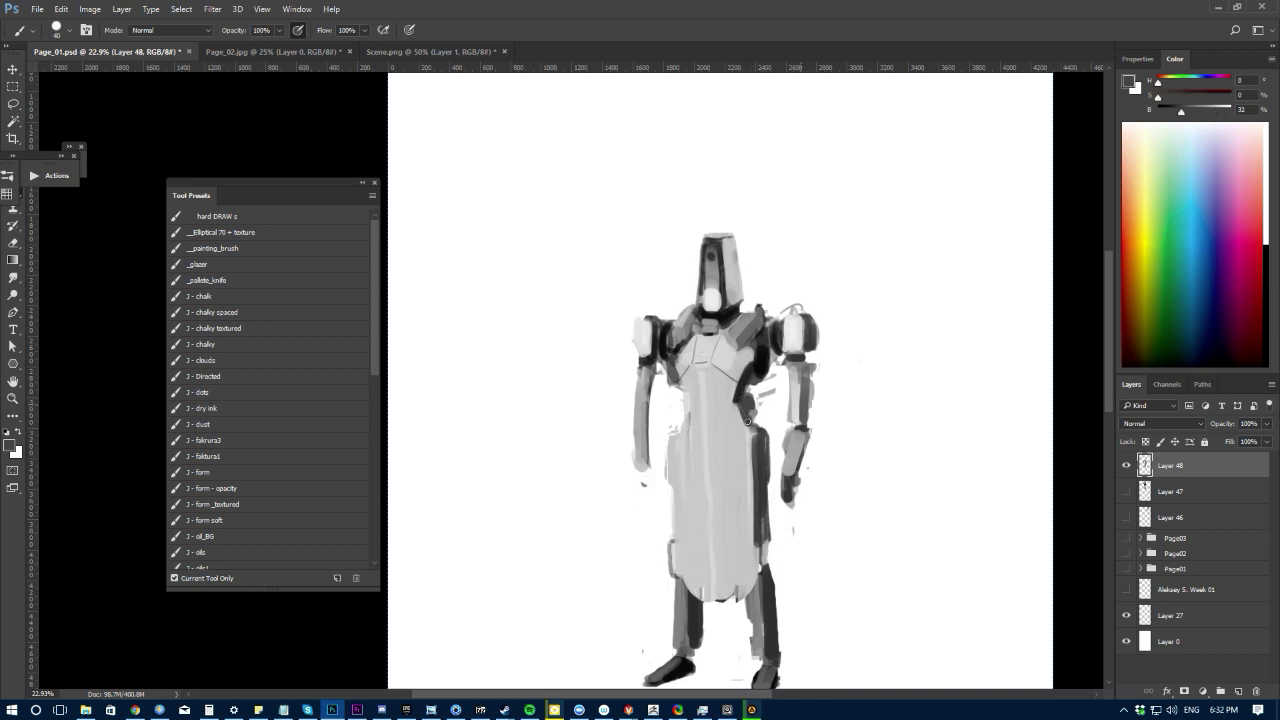
key(e)
key(b)
alt+click(743, 388)
key(bracketright)
mouse_move(750, 396)
mouse_down()
mouse_move(752, 415)
mouse_move(778, 364)
mouse_up()
Step: Clean up the left-hand edge of the front panel from hip to knee with the eraser and sampled light greys
key(e)
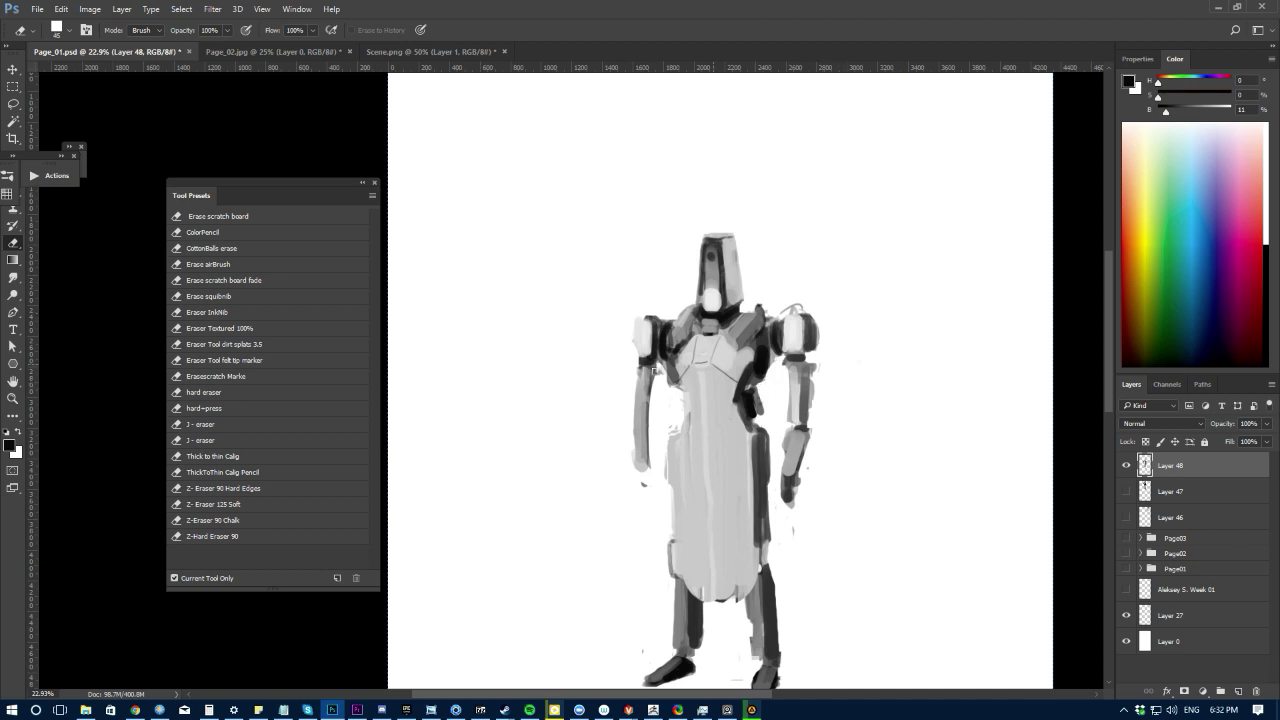
key(b)
alt+click(665, 433)
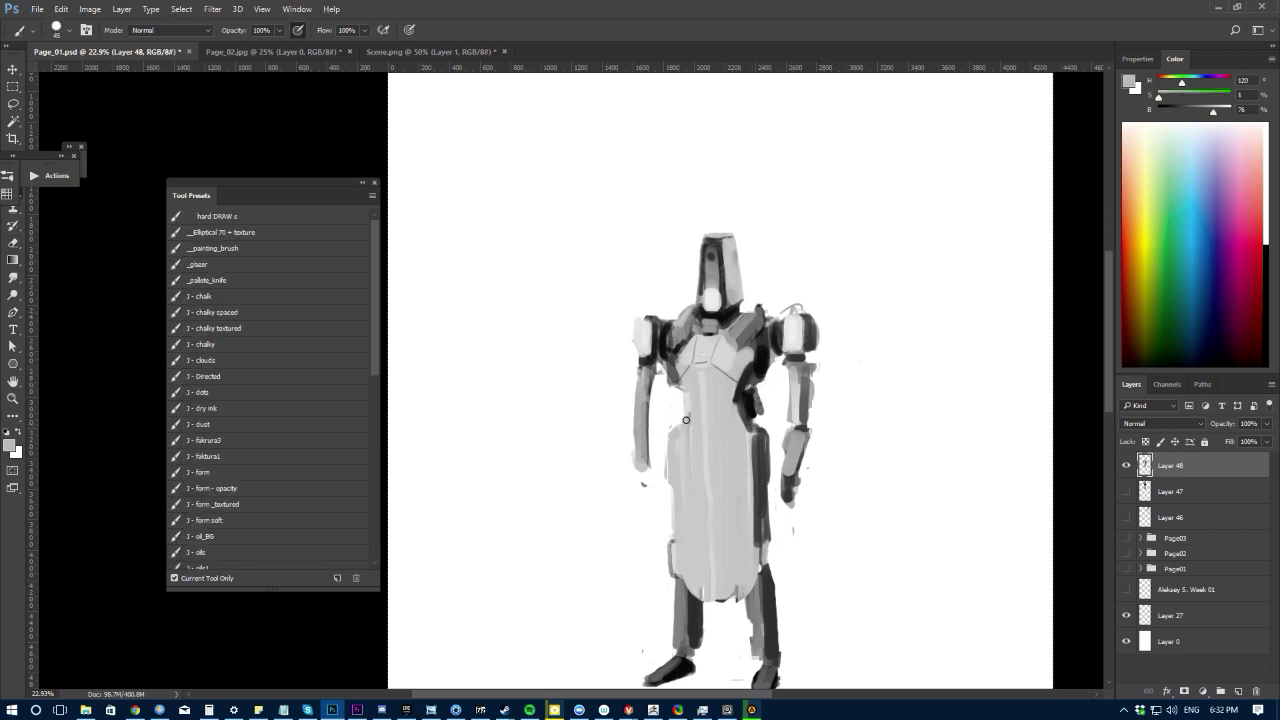
key(e)
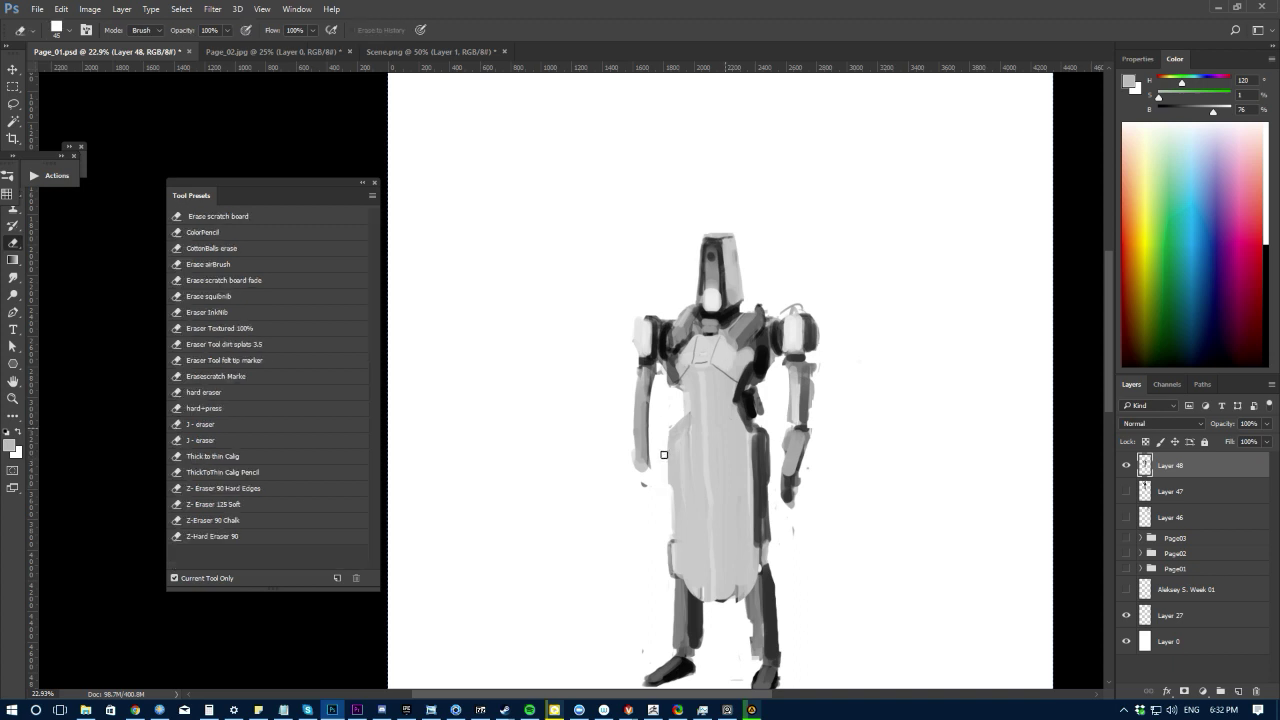
key(b)
alt+click(685, 481)
drag(674, 470, 675, 547)
drag(672, 492, 666, 521)
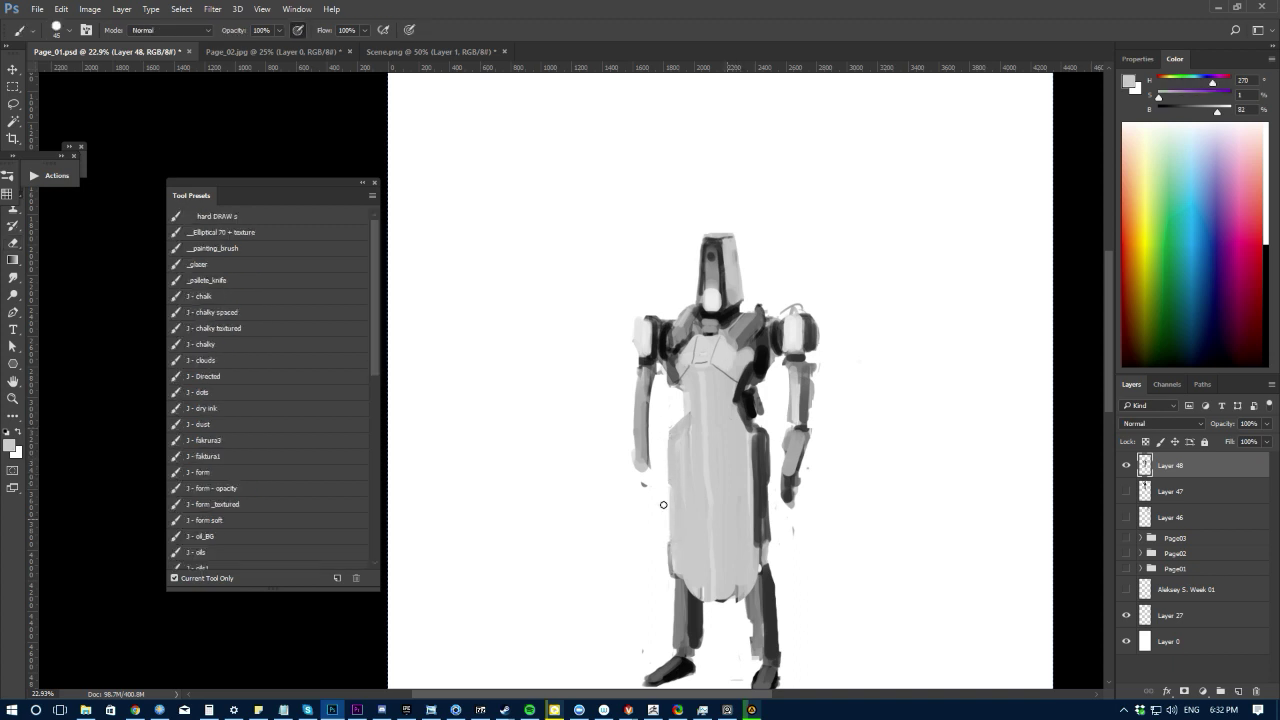
key(e)
Step: Paint a dark grey hand on the left-hand arm and shade the arm's inner side with sampled mid-grey
key(b)
alt+click(787, 489)
drag(648, 463, 650, 488)
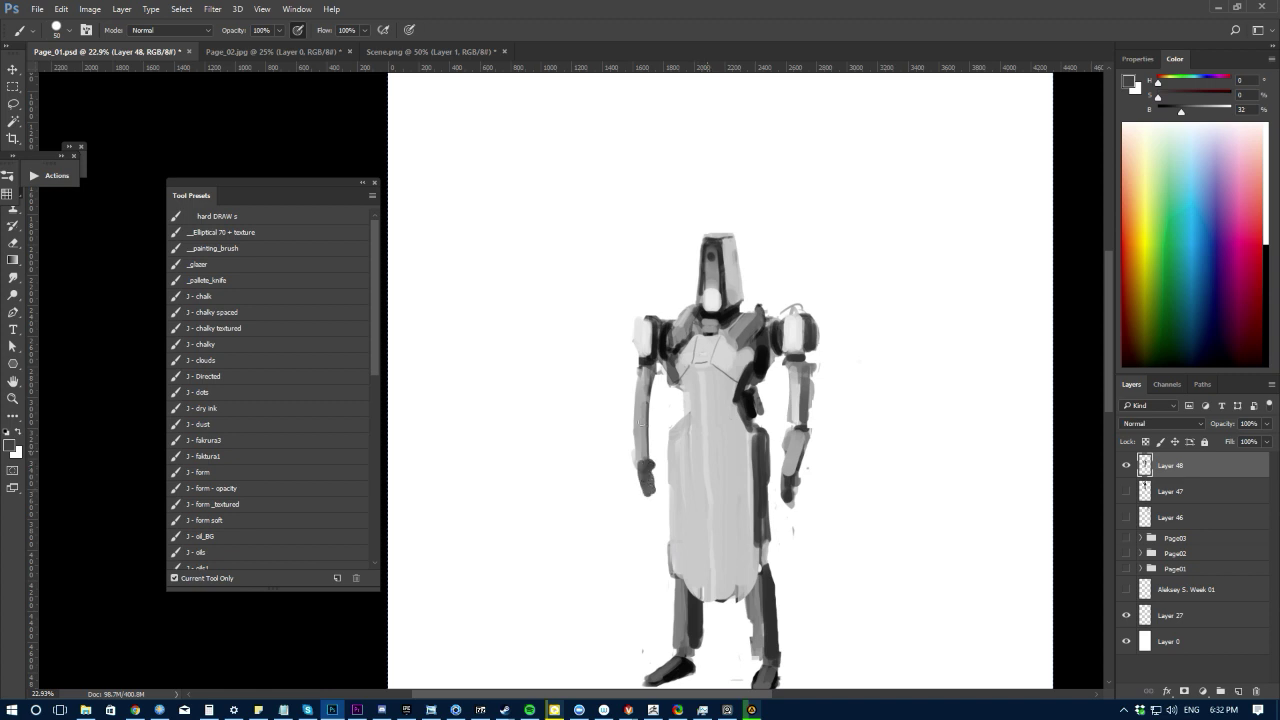
alt+click(638, 363)
alt+click(811, 408)
drag(656, 368, 651, 414)
drag(658, 368, 648, 464)
alt+click(793, 446)
Step: Flip the canvas view back and broaden both lower legs into blocky shapes with sampled dark greys
scroll(620, 551, down, 3)
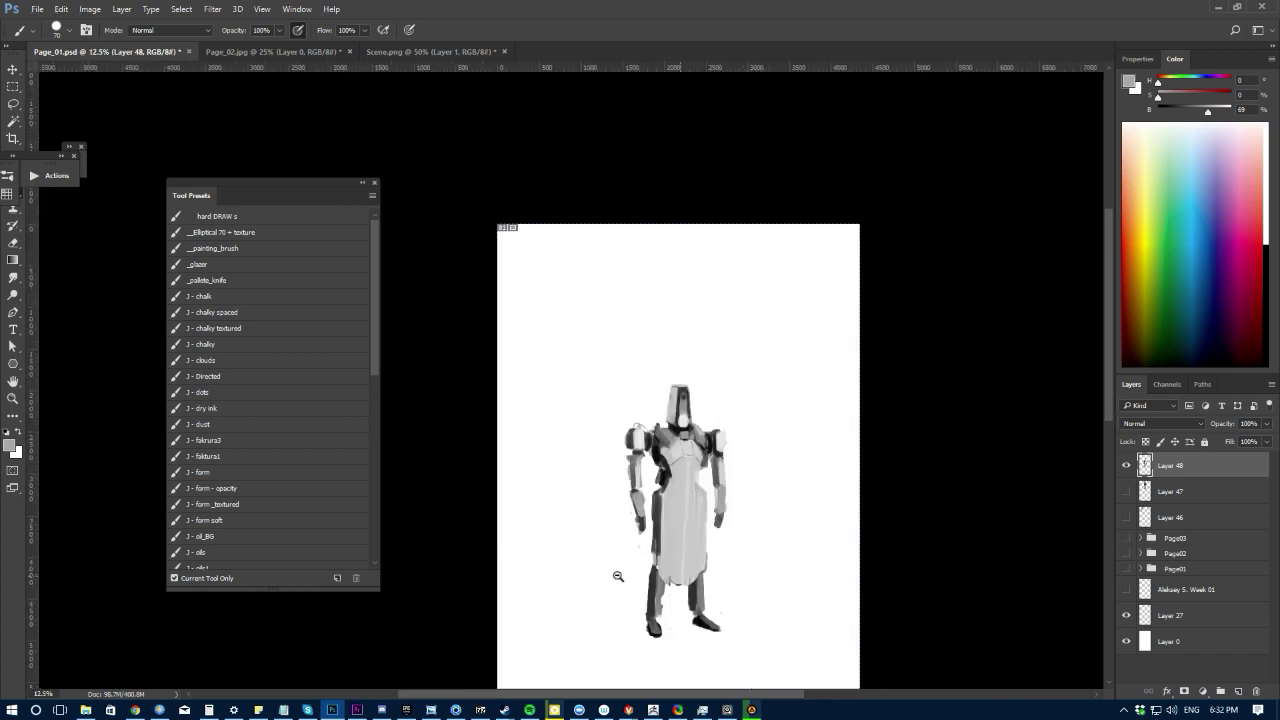
drag(616, 578, 667, 641)
alt+click(673, 618)
key(bracketright)
alt+click(664, 616)
drag(668, 596, 663, 646)
alt+click(716, 595)
mouse_move(720, 586)
mouse_down()
mouse_move(722, 630)
mouse_move(665, 585)
mouse_move(738, 594)
mouse_move(739, 613)
mouse_move(732, 570)
mouse_move(735, 600)
mouse_up()
alt+click(733, 584)
drag(631, 587, 624, 545)
Step: Round off the front panel's bottom edge with the eraser and sampled light grey, and touch up its sides
key(e)
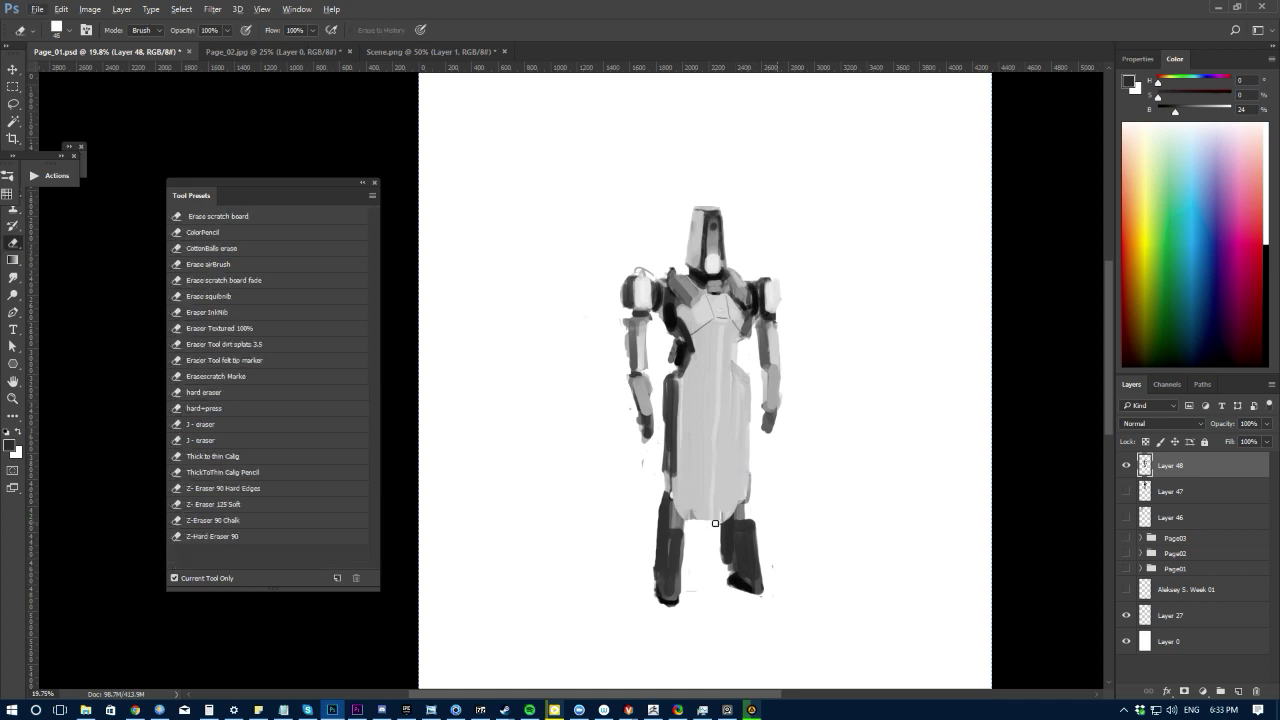
key(b)
alt+click(690, 516)
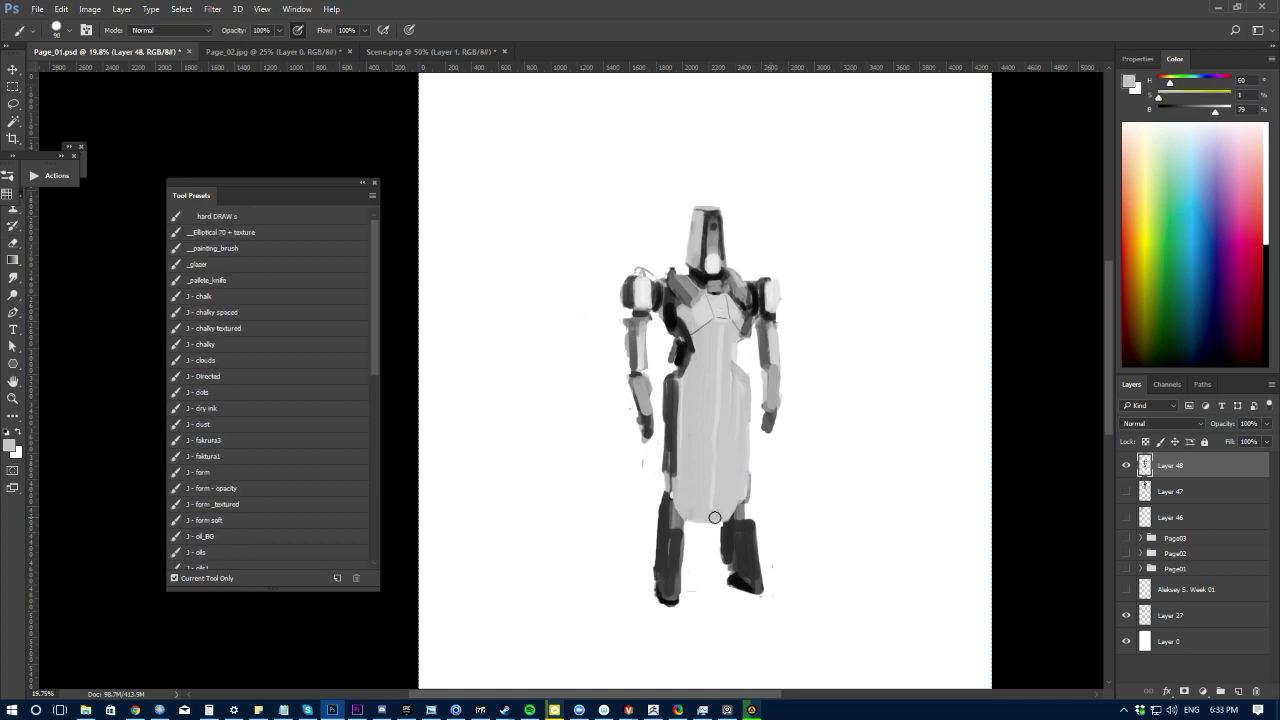
drag(735, 512, 736, 509)
alt+click(665, 398)
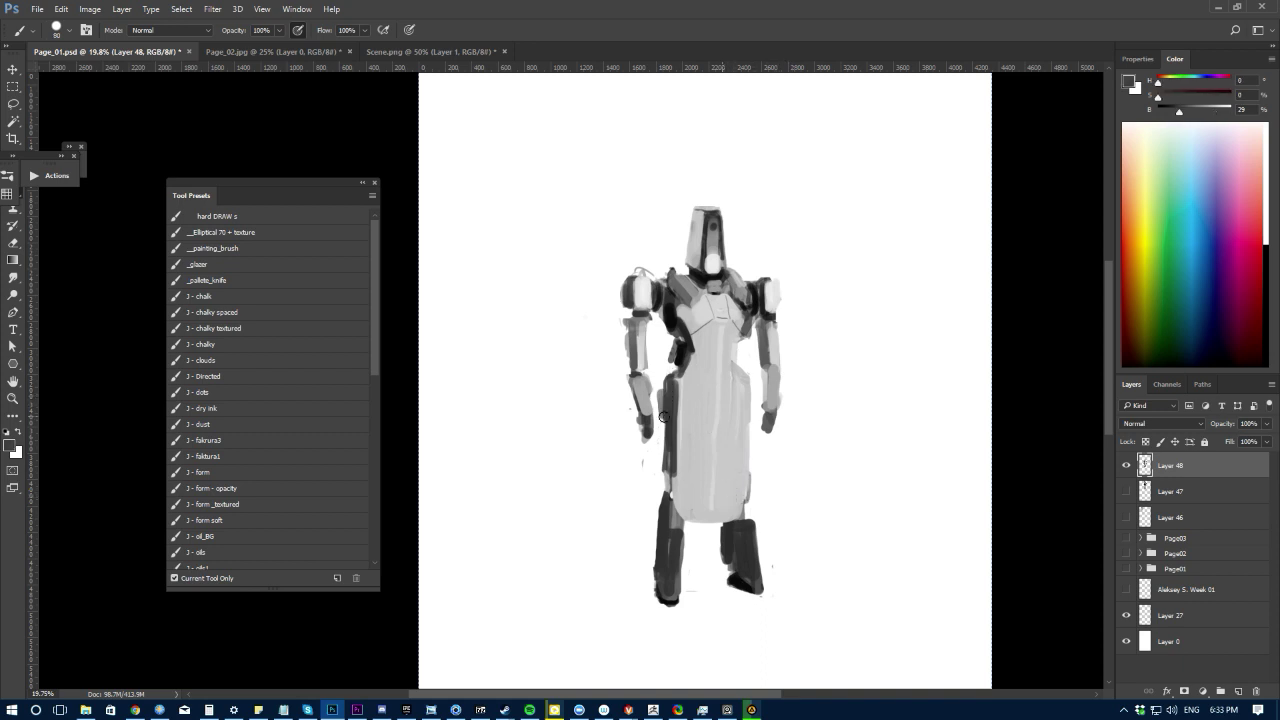
key(e)
key(b)
alt+click(728, 358)
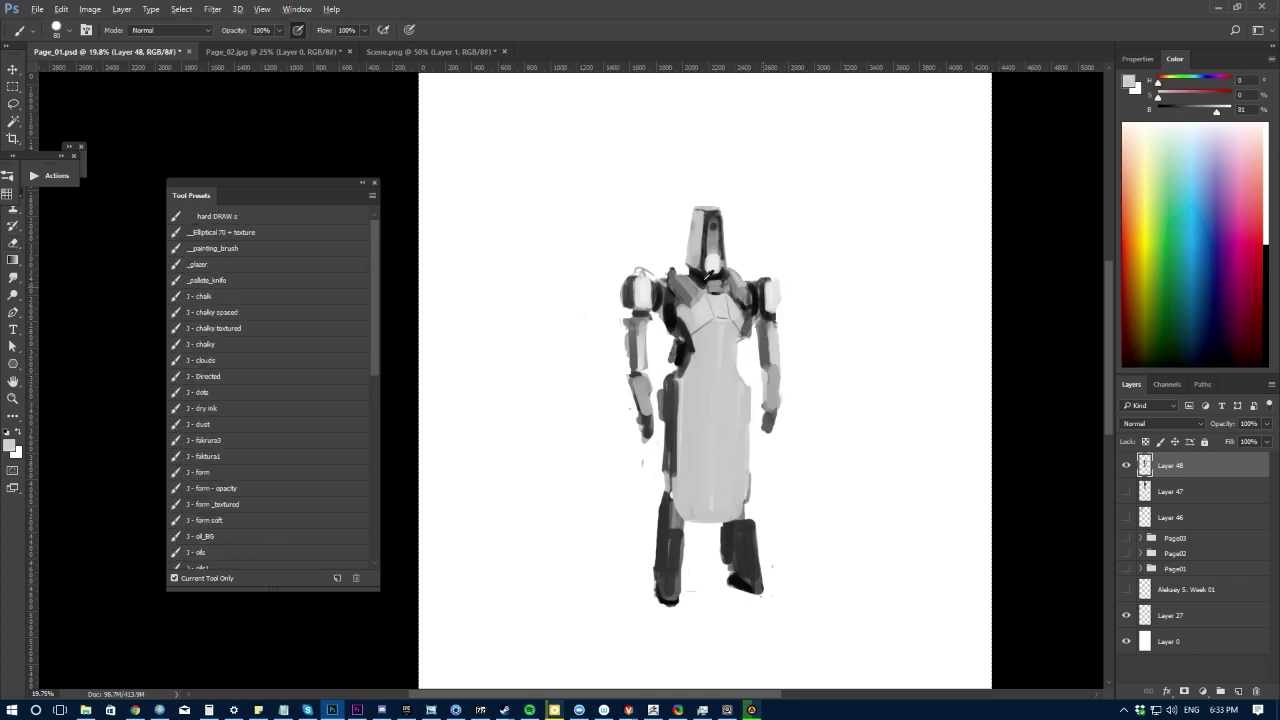
Step: Paint a near-white disc just below the chest plates with a 150-pixel brush, undoing the stray strokes
alt+click(721, 379)
key(bracketright)
key(bracketright)
key(bracketright)
key(bracketright)
mouse_move(722, 349)
mouse_down()
mouse_move(711, 328)
mouse_move(711, 346)
mouse_up()
key(ctrl+z)
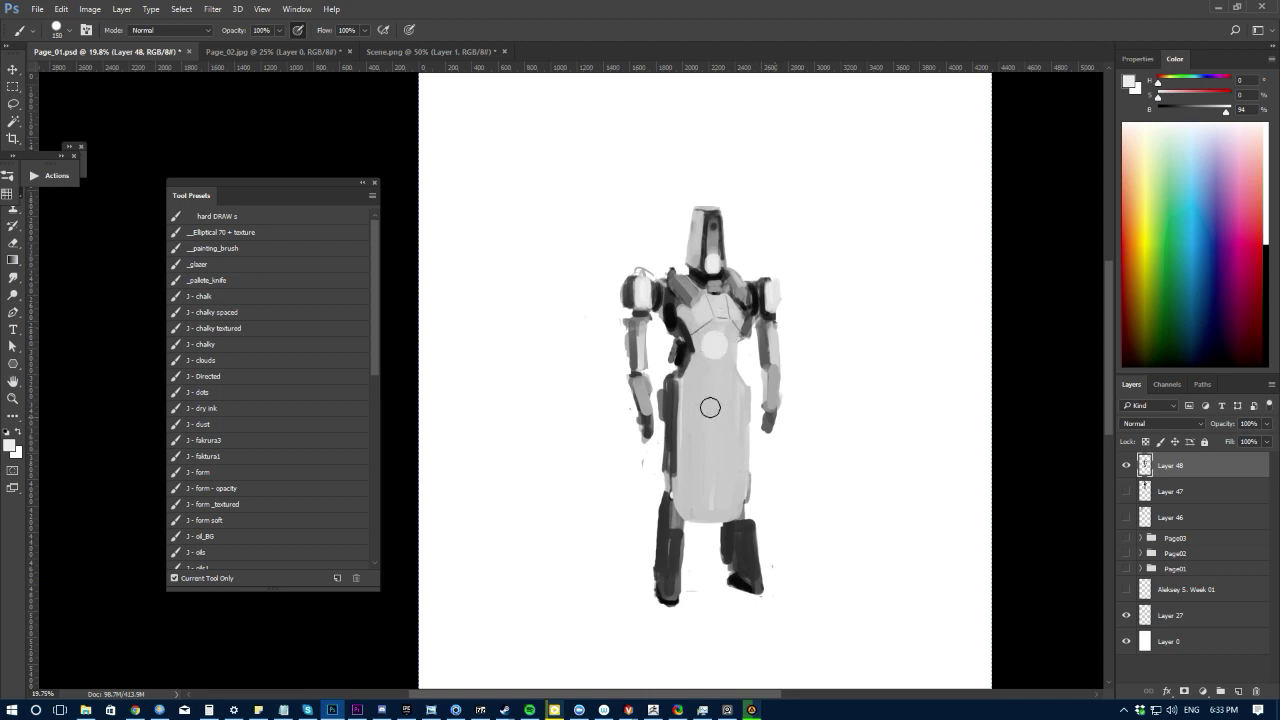
drag(696, 408, 695, 499)
key(ctrl+z)
Step: Widen the near-white face plate at the base of the head with sampled near-white and a 50-pixel brush
alt+click(673, 316)
key(bracketleft)
key(bracketleft)
key(bracketleft)
key(bracketleft)
key(bracketleft)
key(bracketleft)
key(bracketleft)
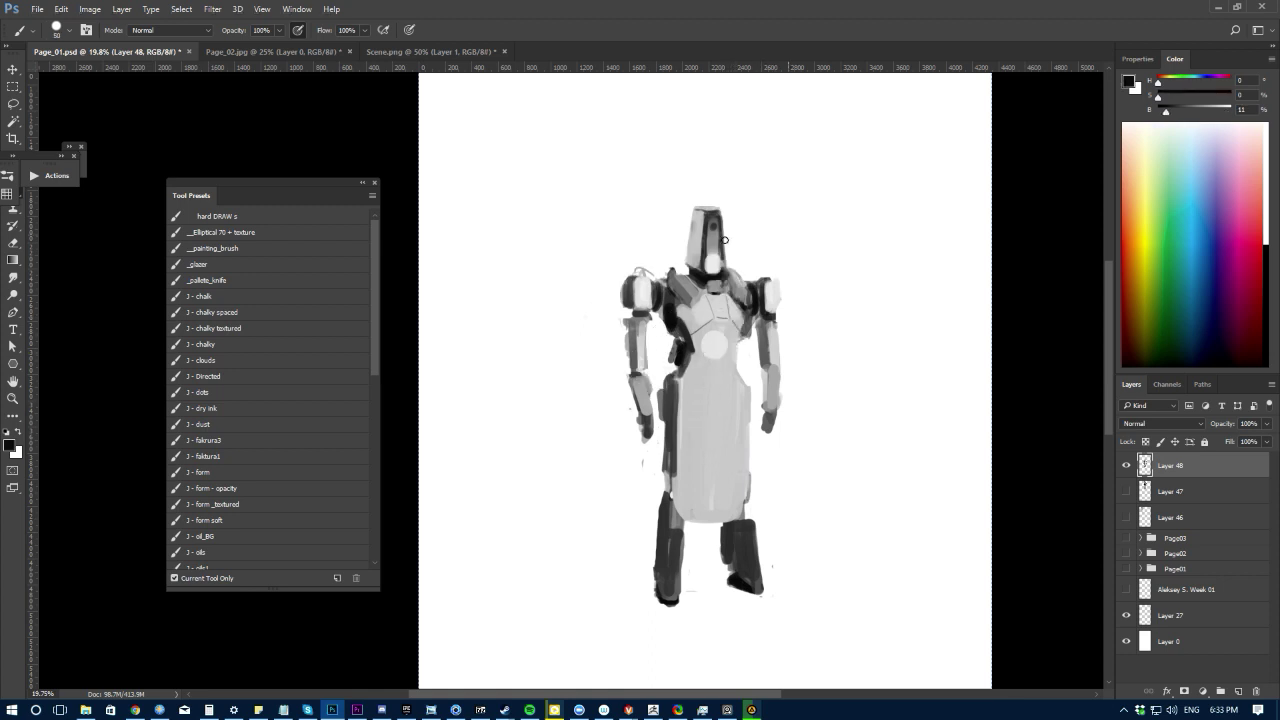
alt+click(713, 249)
alt+click(710, 264)
key(bracketright)
drag(701, 263, 699, 265)
Step: Outline the face plate's angular shape with a thin brush in dark grey sampled from the head
scroll(661, 187, up, 5)
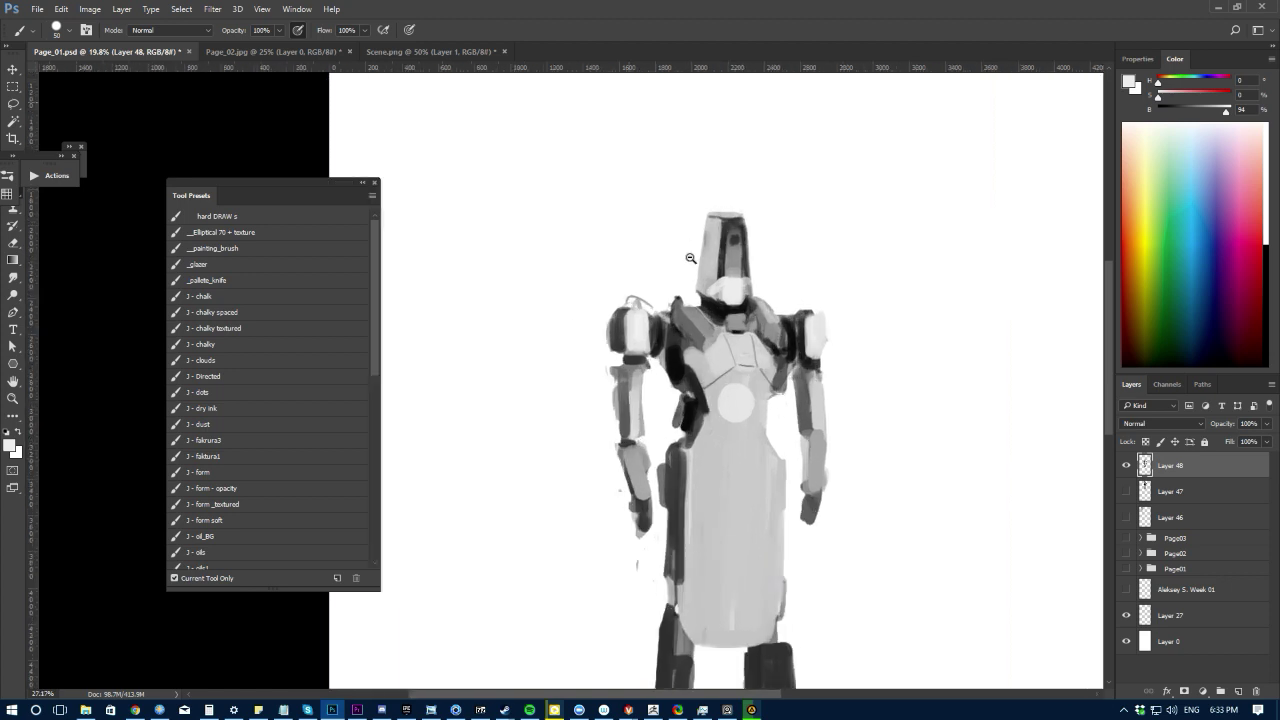
mouse_move(795, 337)
mouse_down()
mouse_move(809, 362)
mouse_move(807, 349)
mouse_move(755, 370)
mouse_move(768, 368)
mouse_up()
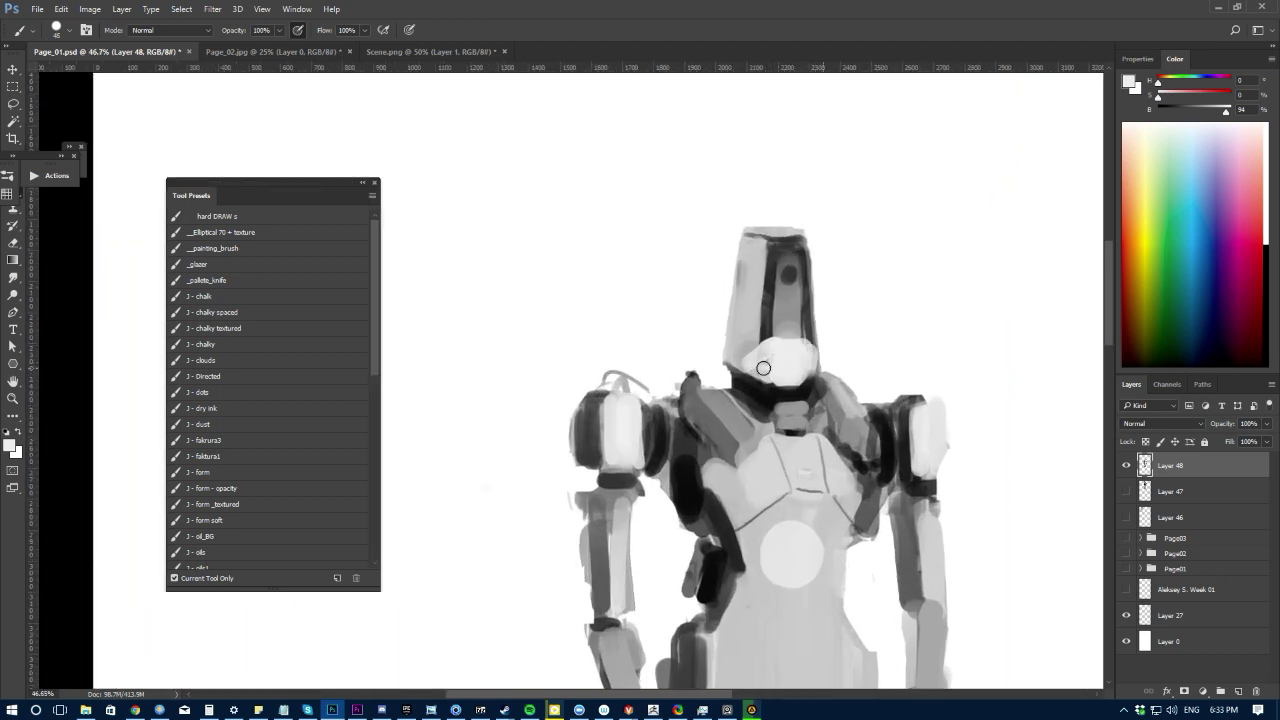
alt+click(779, 309)
key(bracketleft)
key(bracketleft)
key(bracketleft)
key(bracketleft)
key(bracketleft)
key(bracketleft)
key(bracketleft)
drag(736, 358, 768, 334)
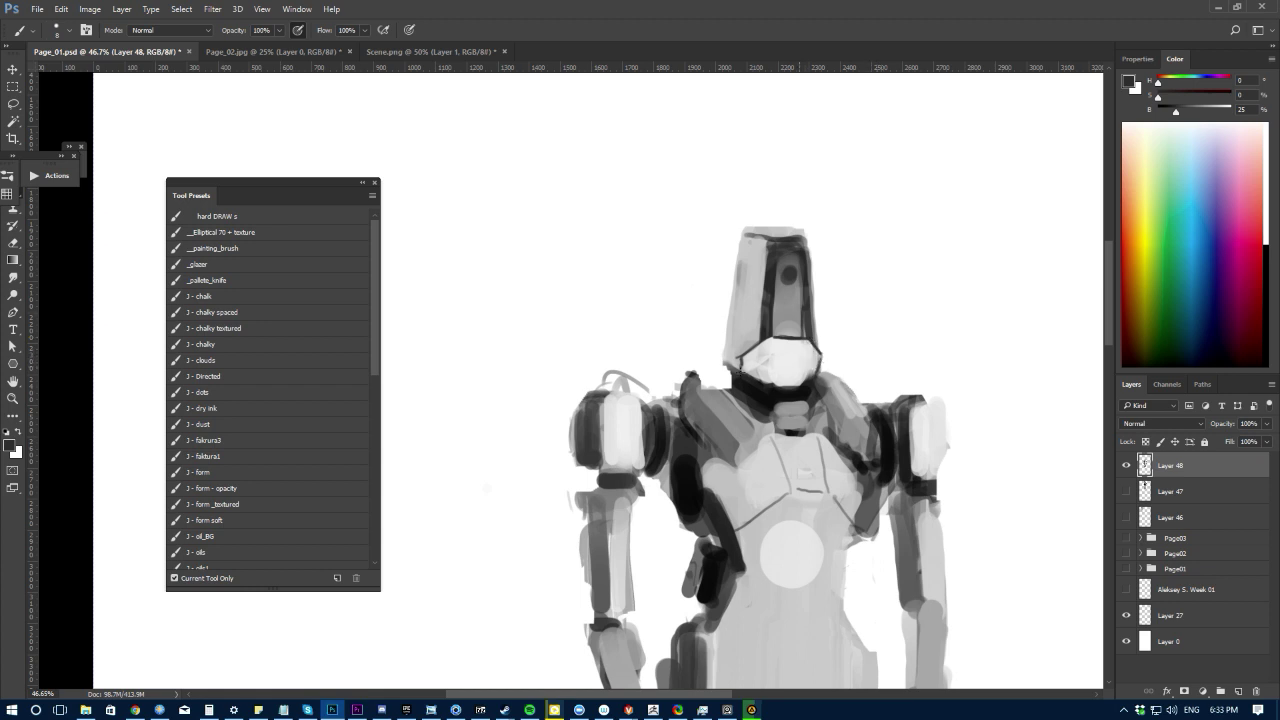
Step: Shade the left-hand facet of the face plate grey and touch up the plate with sampled near-white and near-black
alt+click(787, 382)
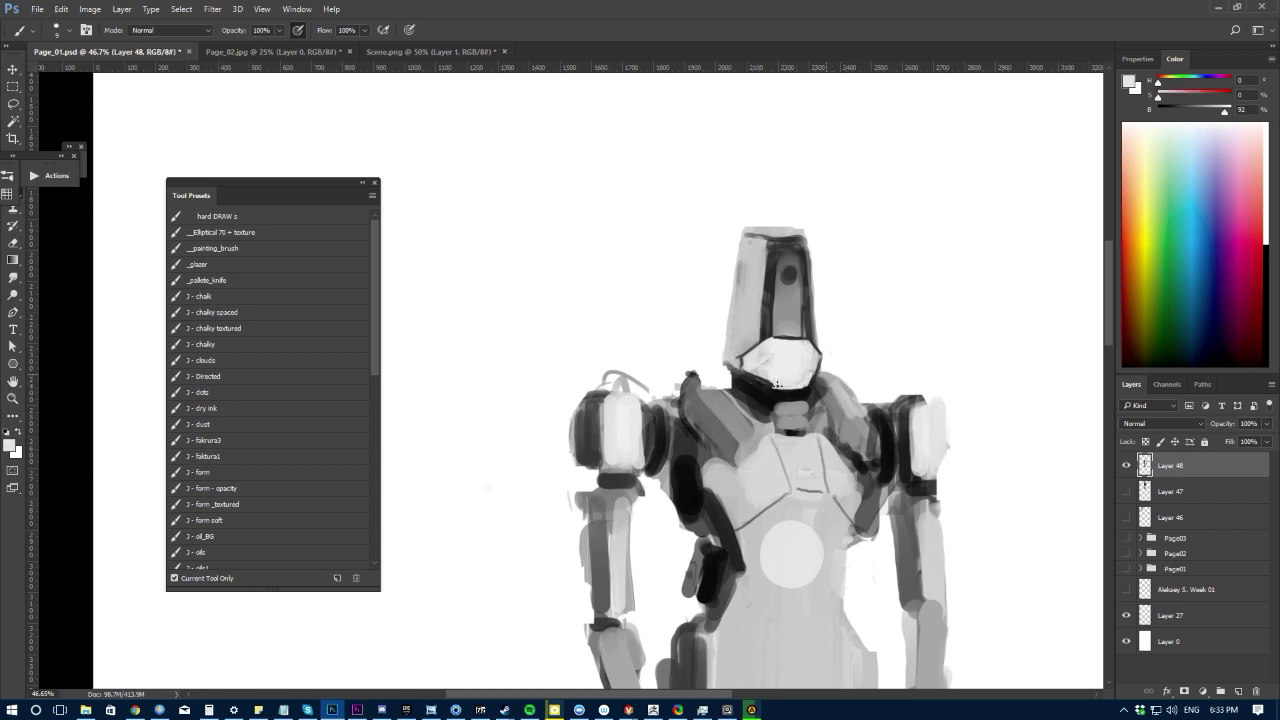
key(bracketright)
alt+click(770, 384)
key(bracketright)
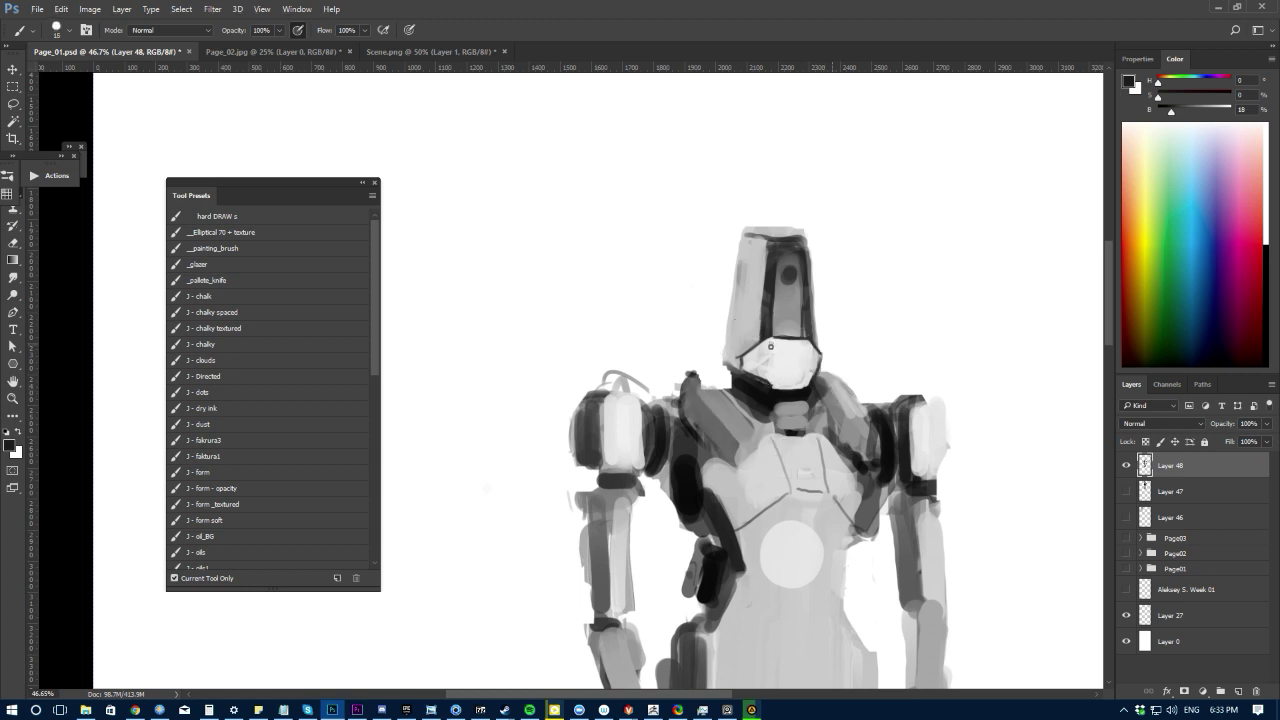
drag(765, 352, 740, 360)
key(ctrl+z)
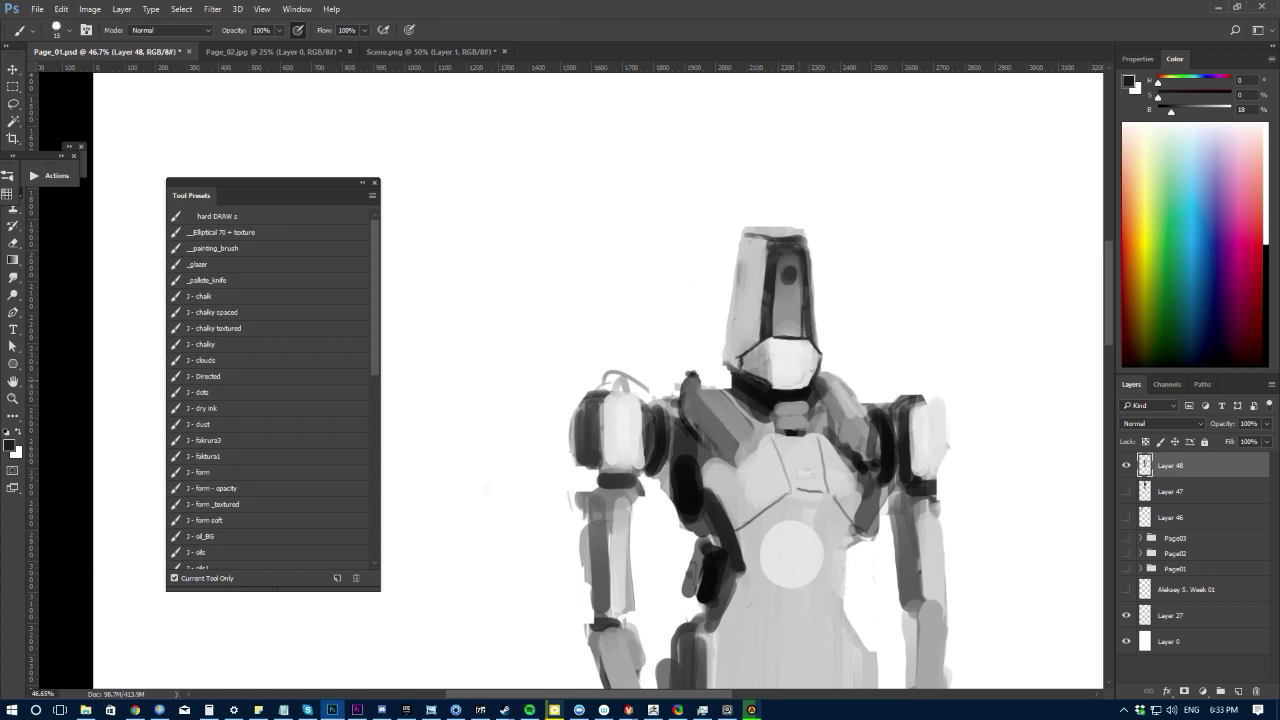
ctrl+alt+click(669, 340)
alt+click(728, 358)
key(])
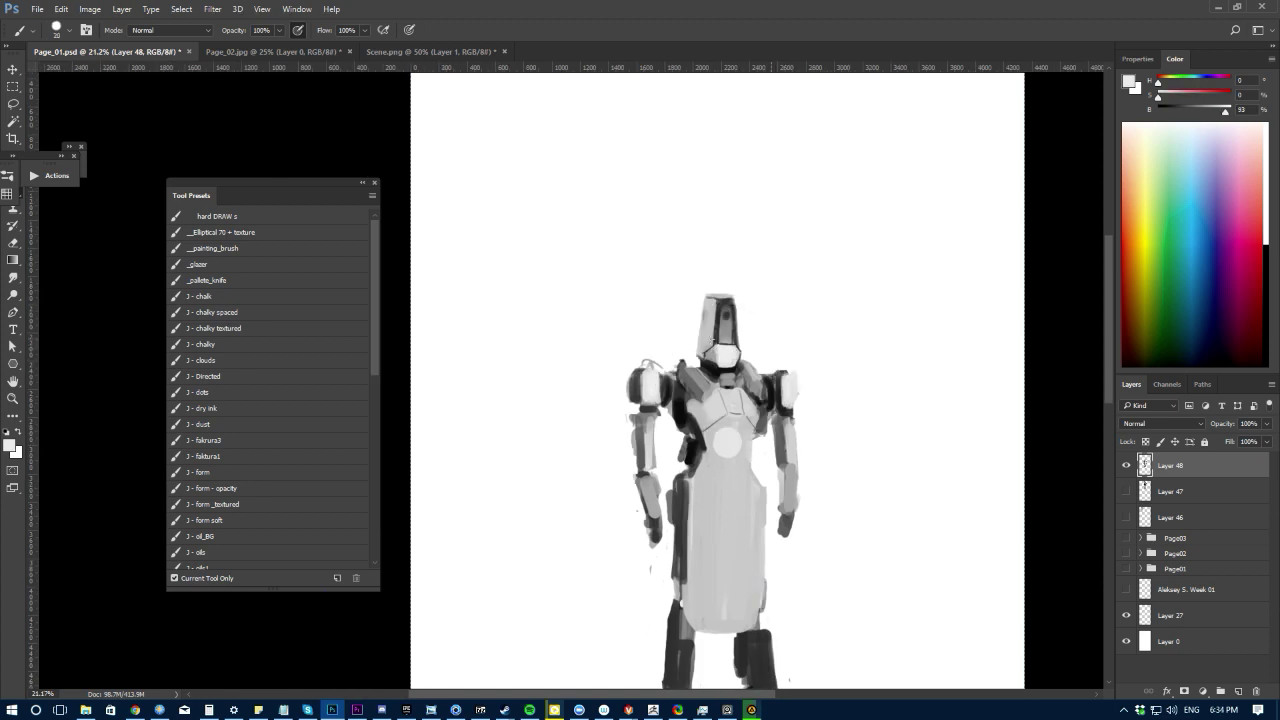
Step: Paint a V-shaped grey belt line across the waist above the front panel and clean it up with sampled light grey
alt+click(712, 350)
alt+click(710, 448)
key(bracketright)
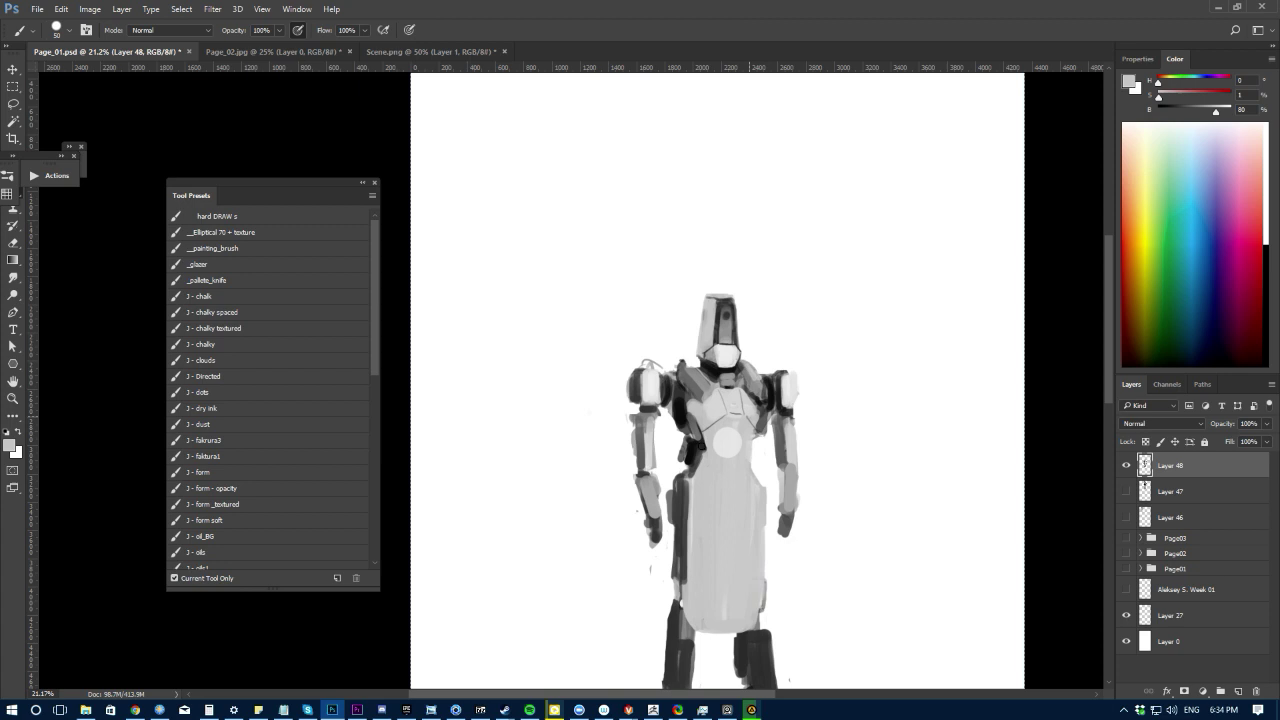
alt+click(697, 460)
alt+click(694, 462)
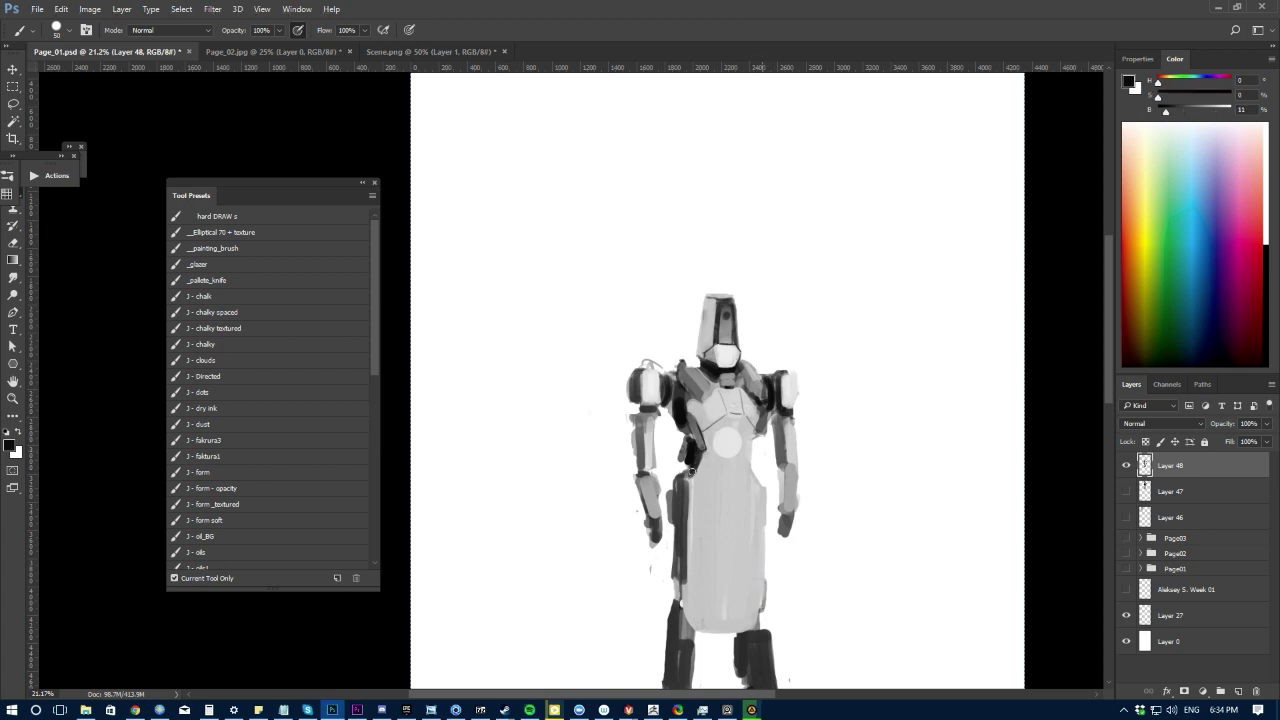
alt+click(701, 436)
mouse_move(698, 454)
mouse_down()
mouse_move(694, 472)
mouse_move(692, 411)
mouse_move(714, 443)
mouse_move(739, 445)
mouse_up()
alt+click(699, 420)
key(bracketleft)
alt+click(731, 440)
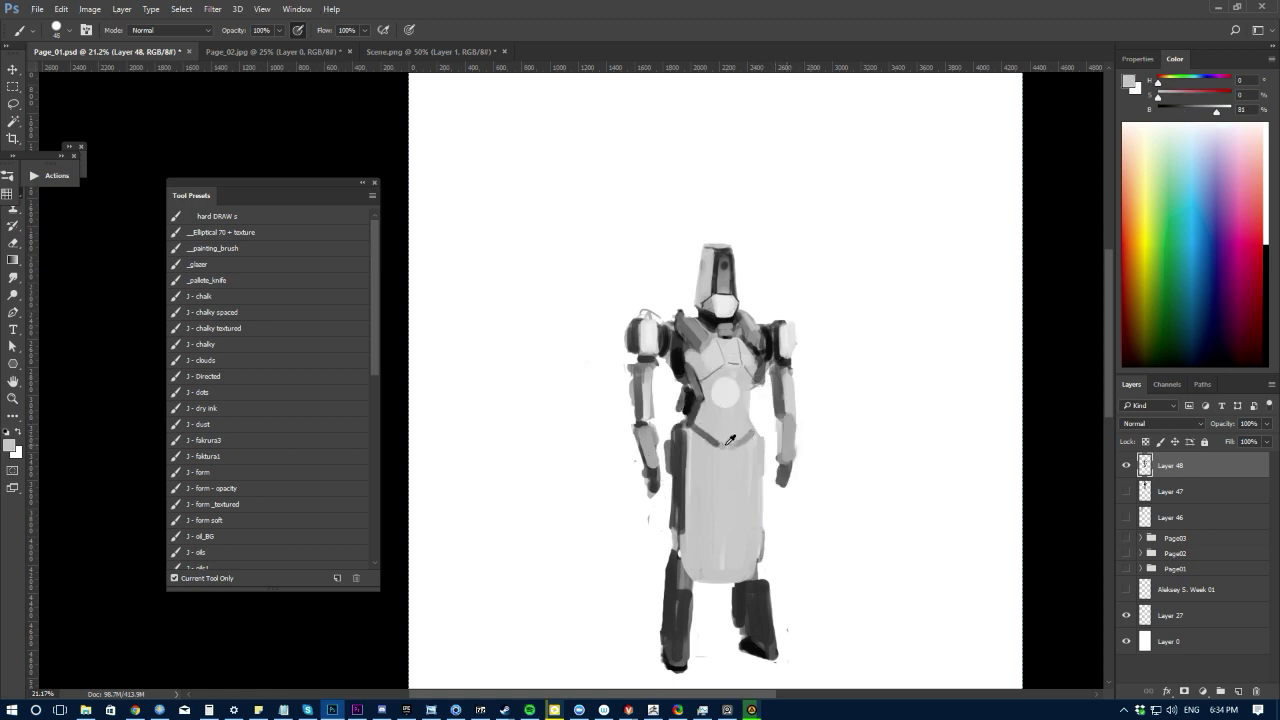
alt+click(705, 553)
alt+click(714, 432)
Step: Darken the elbow of the arm with the rounded shoulder and paint a dark plate on its outer forearm using sampled greys
drag(589, 519, 579, 504)
alt+click(676, 350)
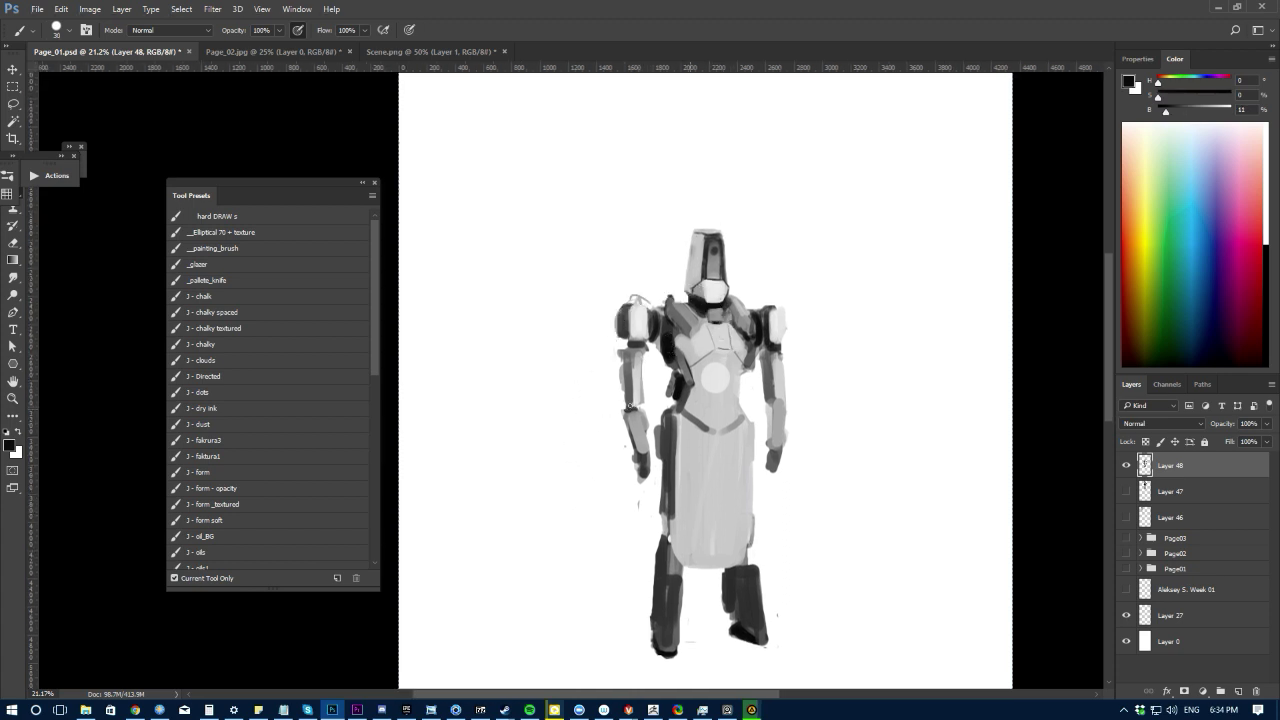
alt+click(640, 415)
alt+click(626, 386)
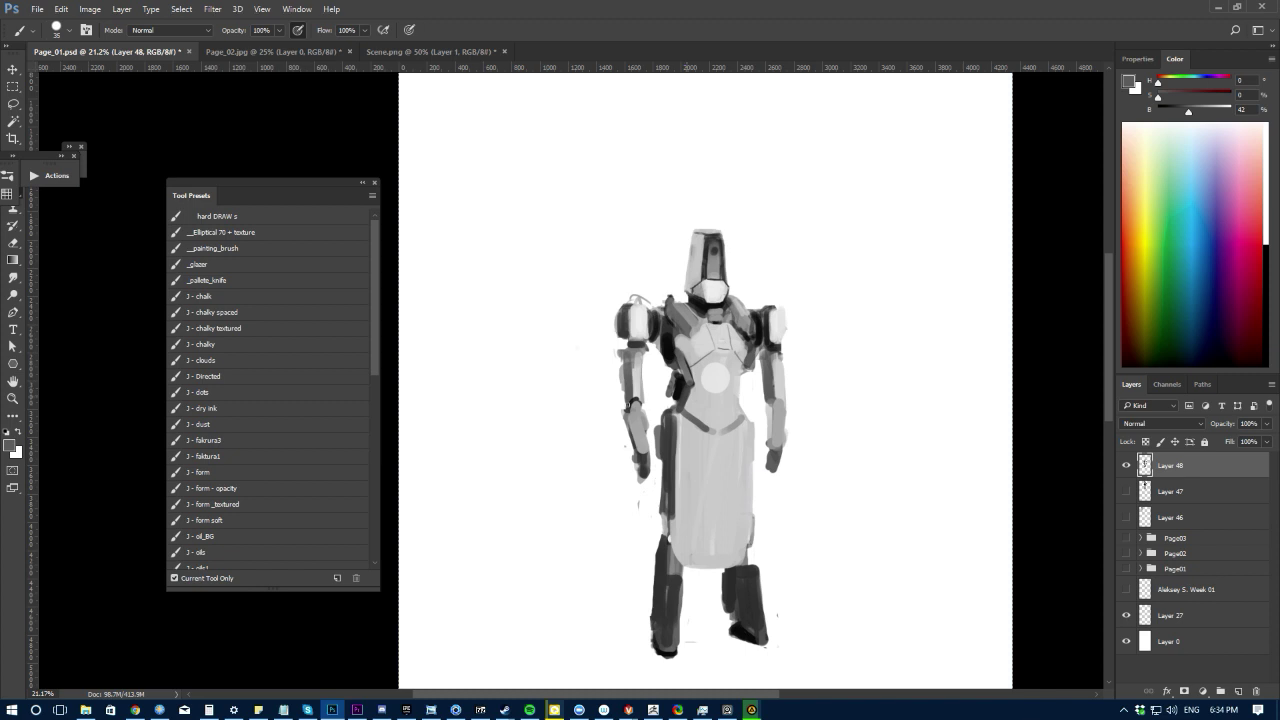
alt+click(634, 343)
key(bracketright)
mouse_move(622, 358)
mouse_down()
mouse_move(622, 387)
mouse_move(620, 358)
mouse_up()
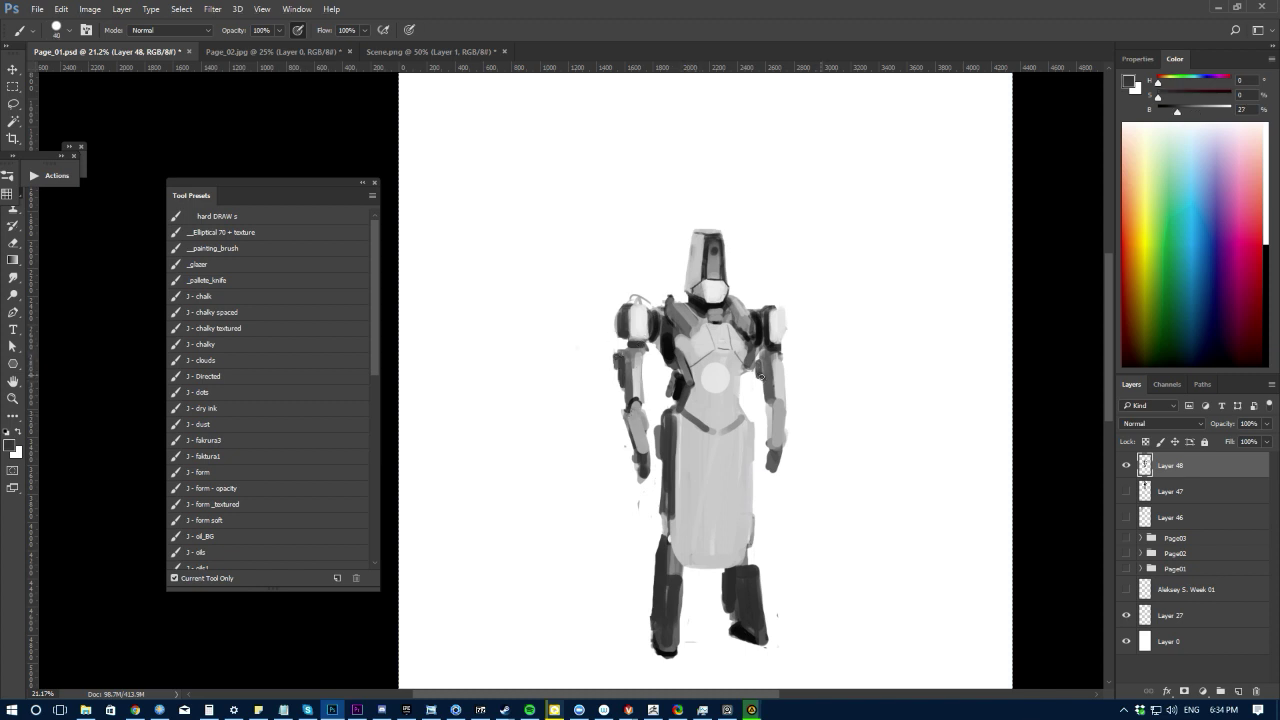
Step: Touch up the opposite forearm with sampled mid-grey and darken its hand with sampled dark grey
key(e)
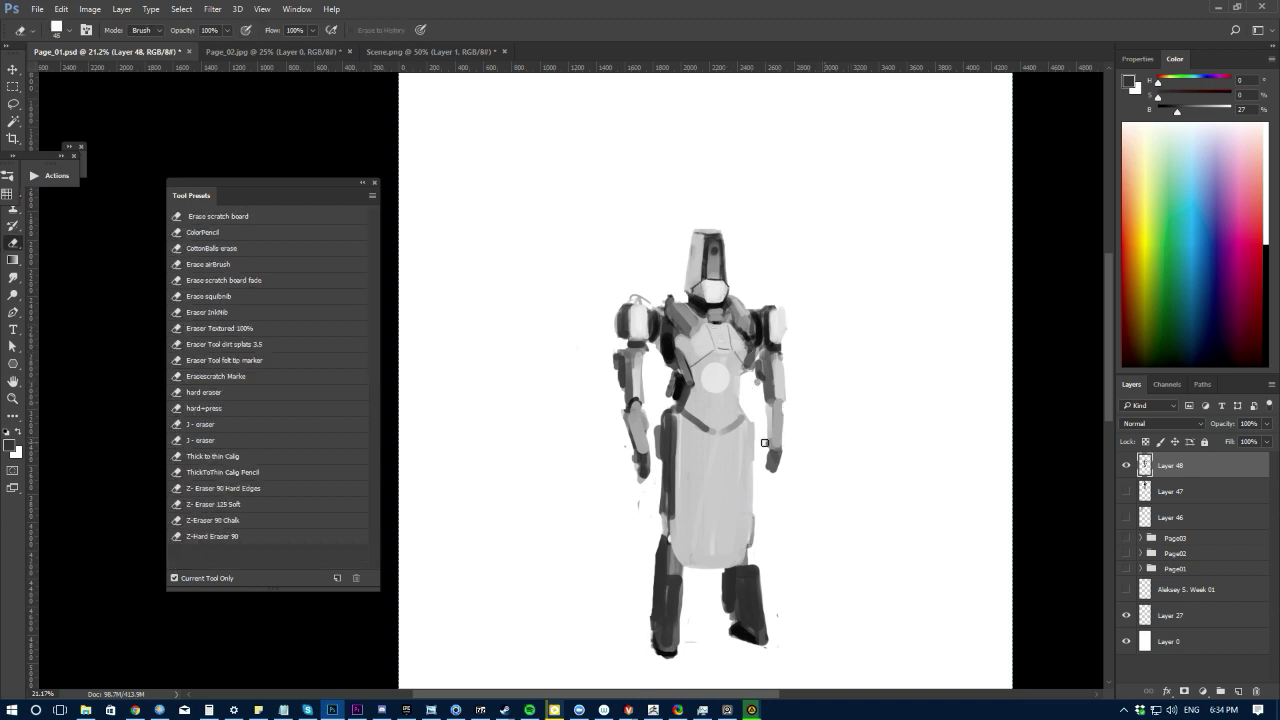
key(b)
alt+click(773, 373)
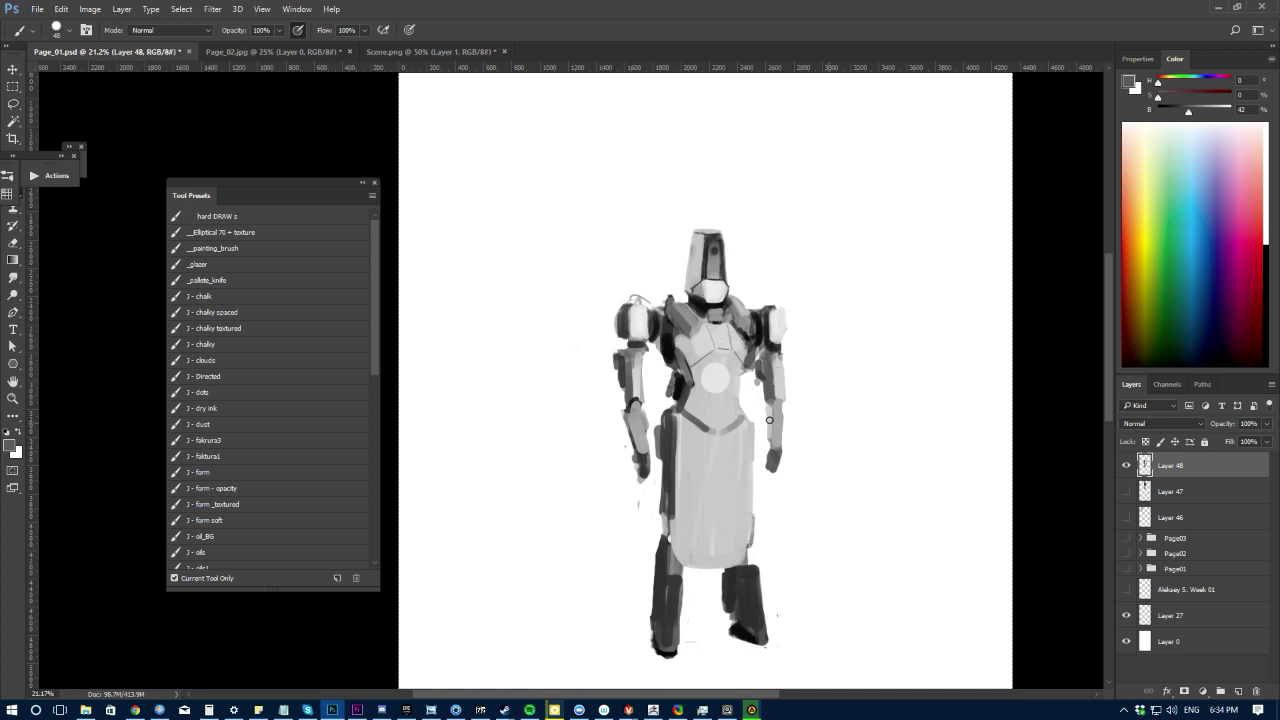
drag(768, 406, 772, 461)
alt+click(782, 342)
key(e)
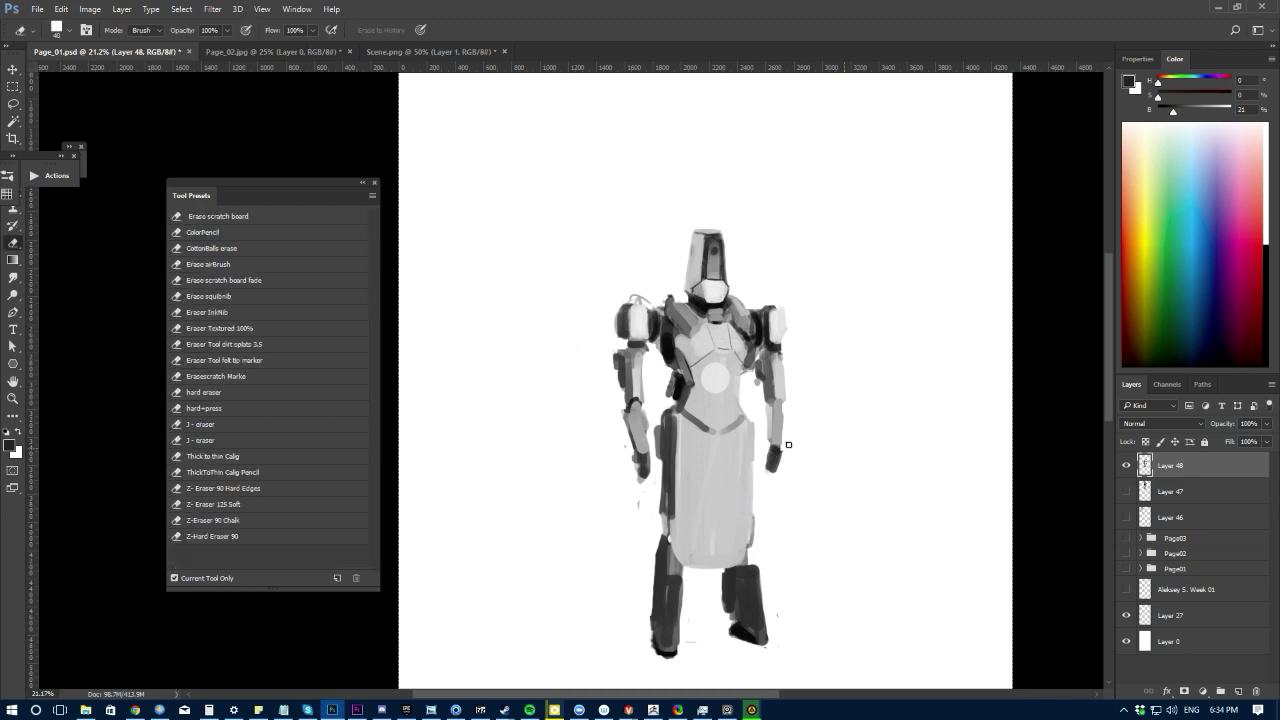
Step: Paint a light grey stripe down the shin of each leg with a 70-pixel brush and sampled panel grey
key(ctrl+minus)
key(ctrl+minus)
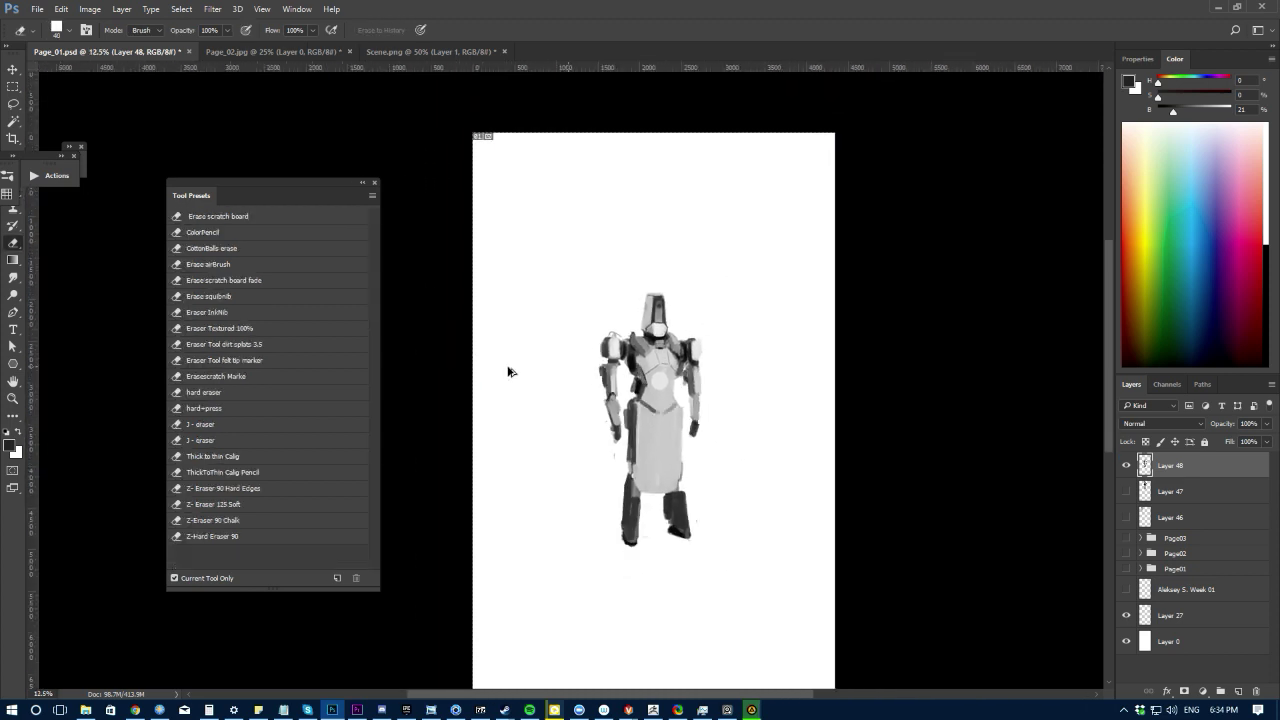
key(ctrl+plus)
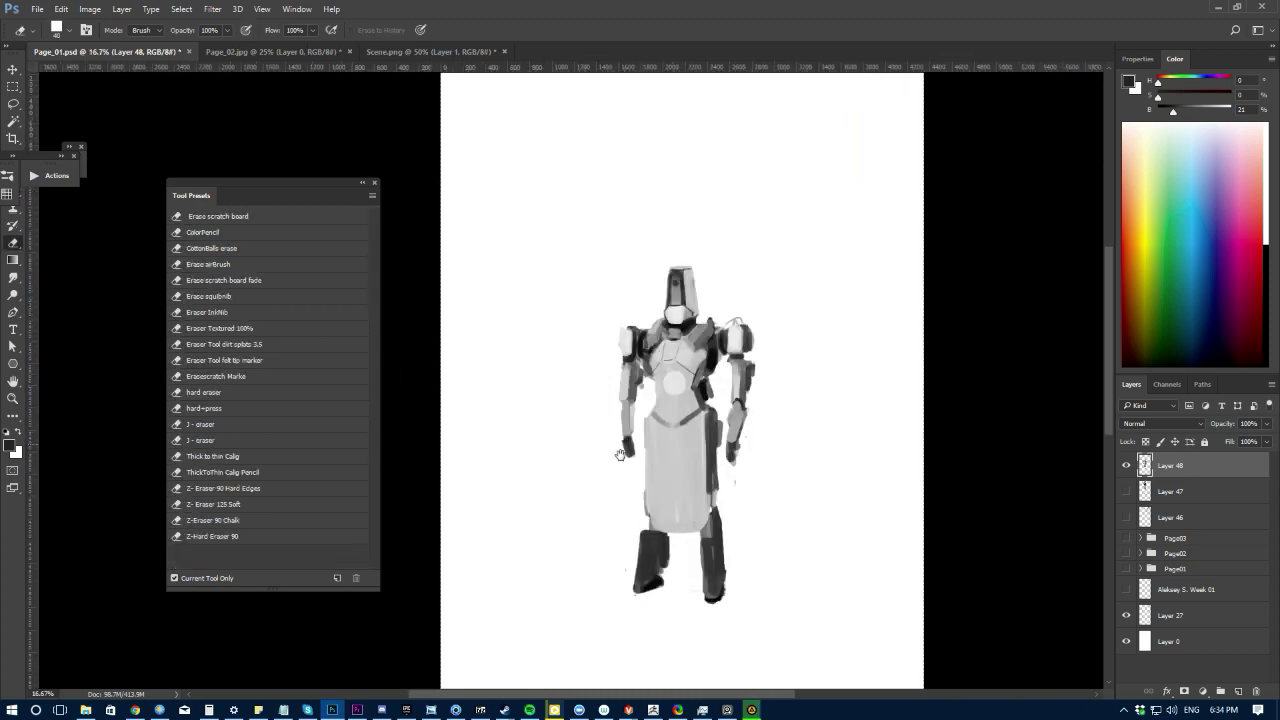
drag(615, 497, 620, 577)
key(b)
alt+click(636, 560)
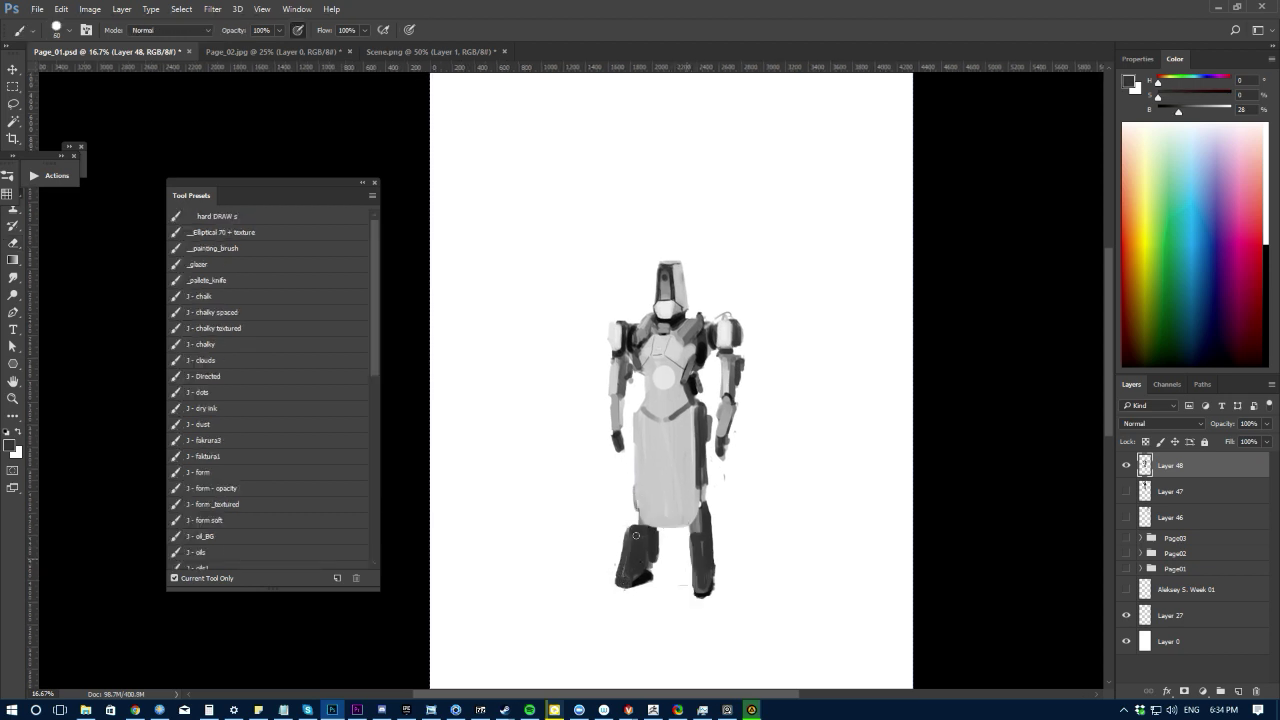
alt+click(645, 496)
drag(633, 533, 621, 577)
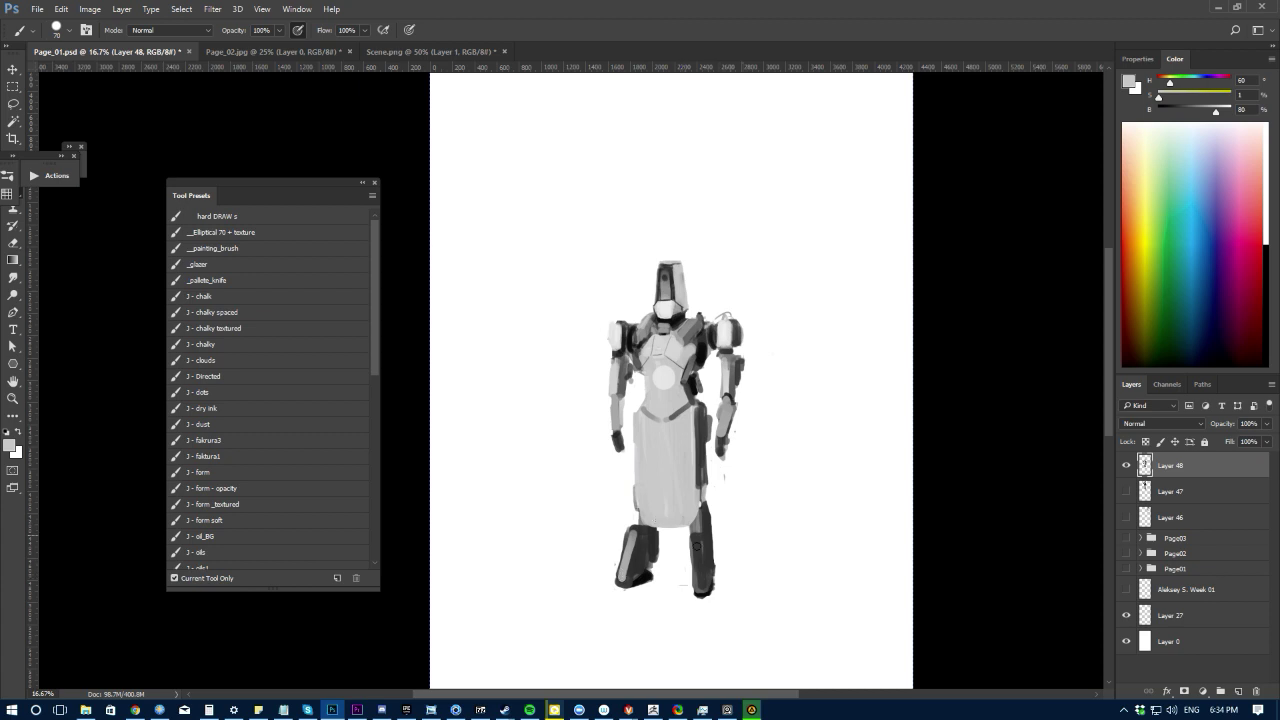
drag(698, 543, 701, 575)
Step: Paint a rounded near-black heel behind the flared lower leg, sampling dark tones from the feet
alt+click(650, 553)
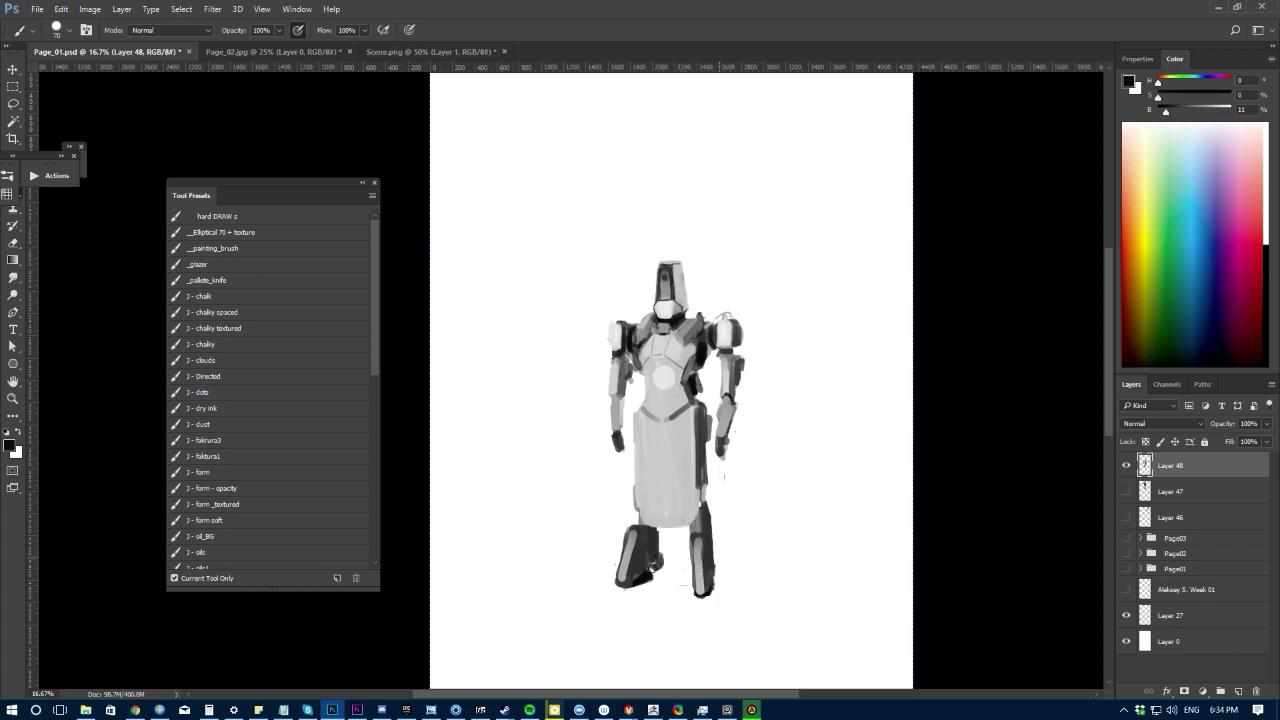
drag(656, 558, 649, 566)
alt+click(650, 556)
alt+click(714, 587)
key(bracketleft)
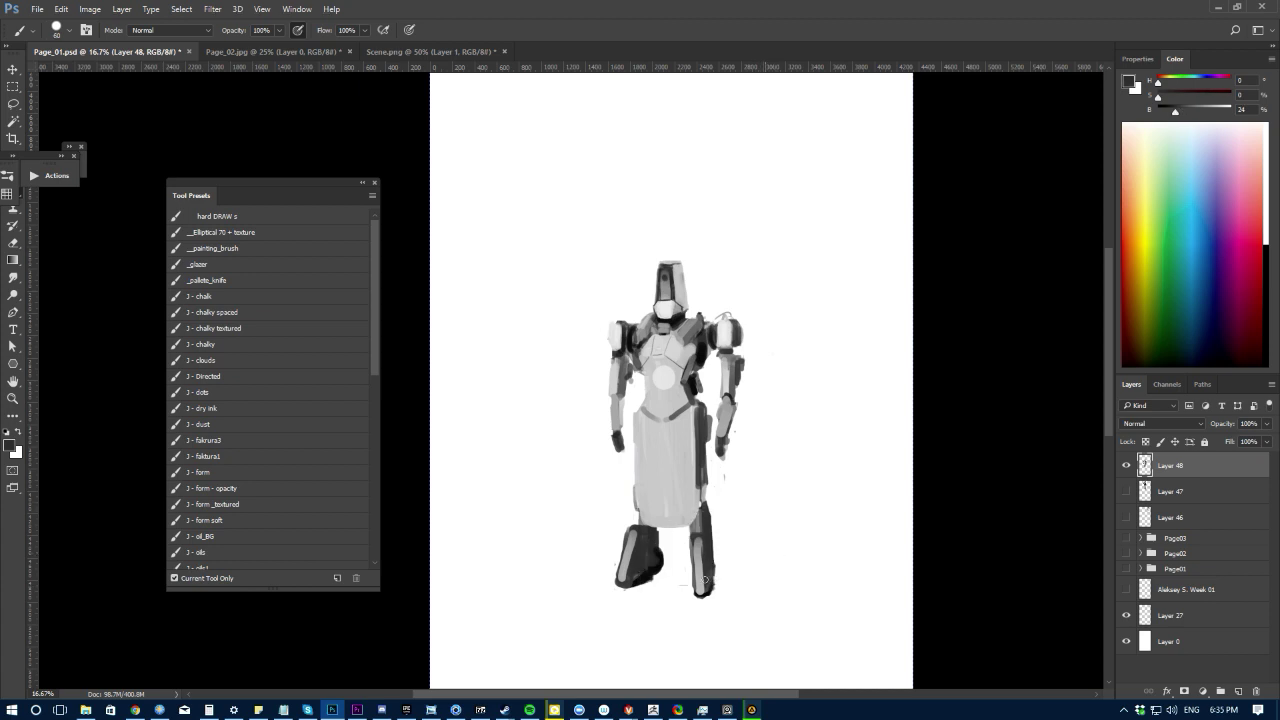
alt+click(655, 570)
alt+click(660, 567)
Step: Refine the round heel's outline with a smaller black brush and the eraser, and shade its dark grey hub
drag(562, 501, 568, 474)
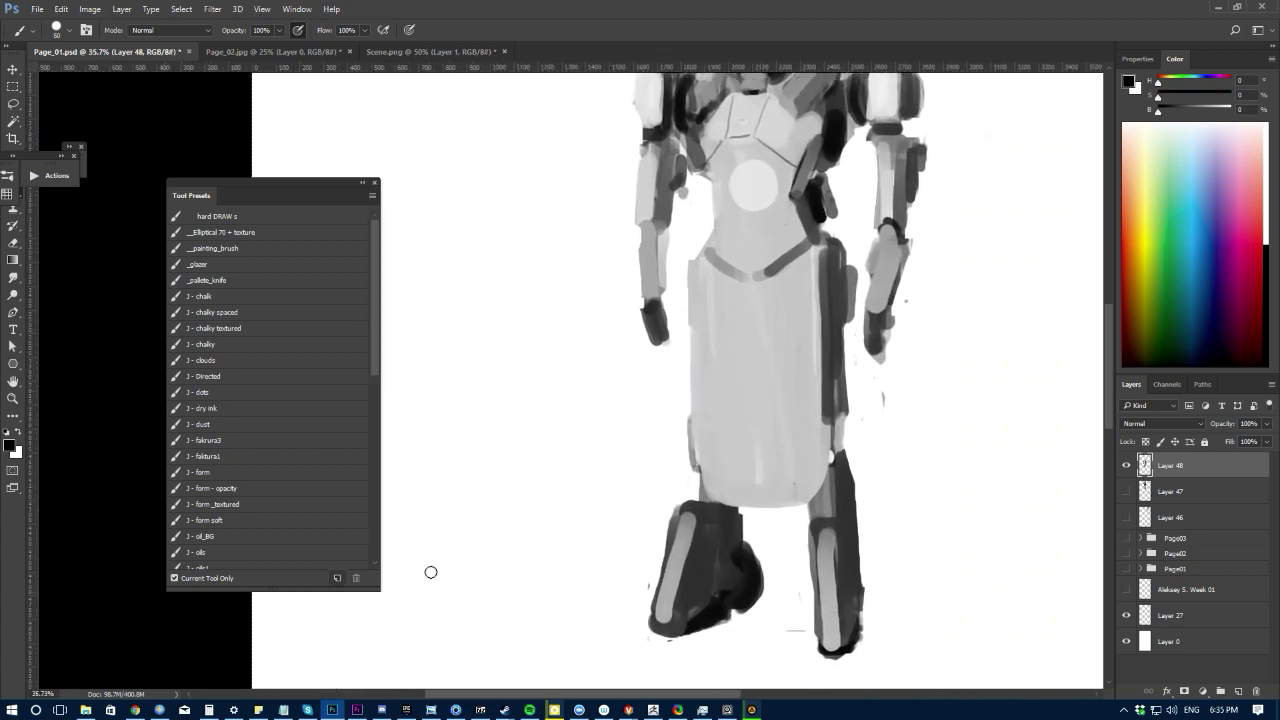
key(bracketleft)
key(bracketleft)
mouse_move(743, 563)
mouse_down()
mouse_move(738, 609)
mouse_move(733, 596)
mouse_up()
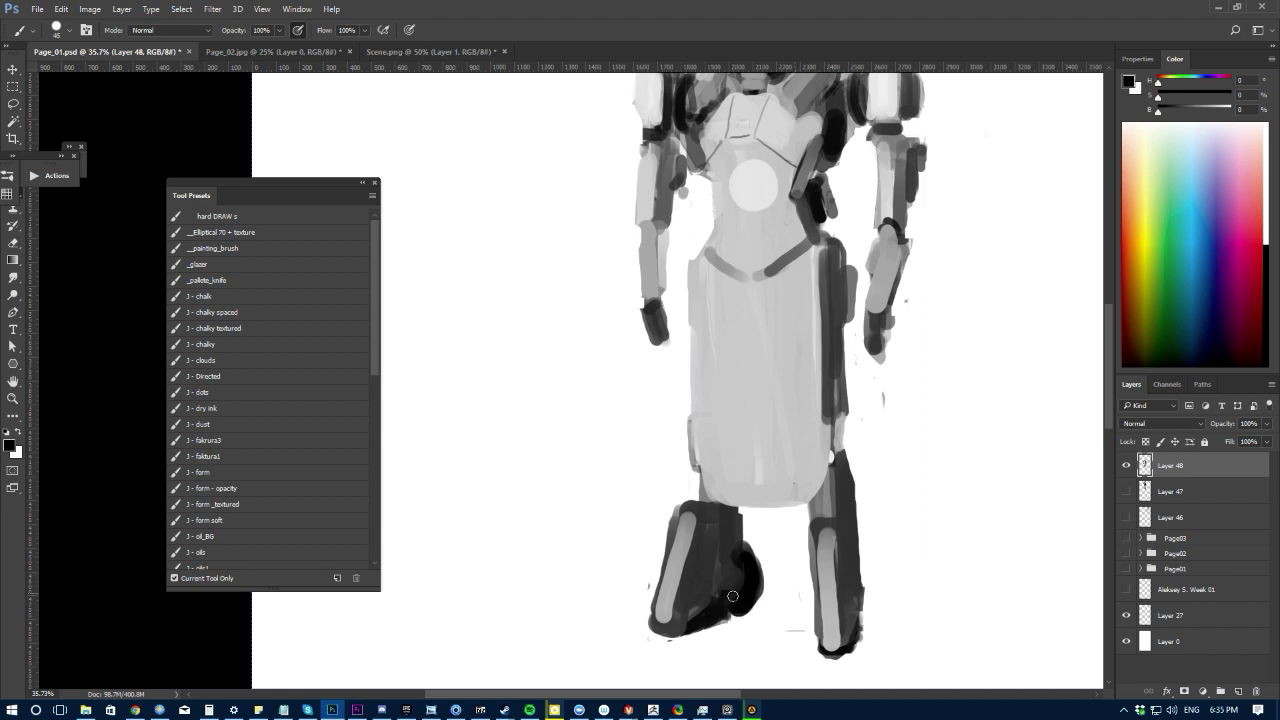
key(e)
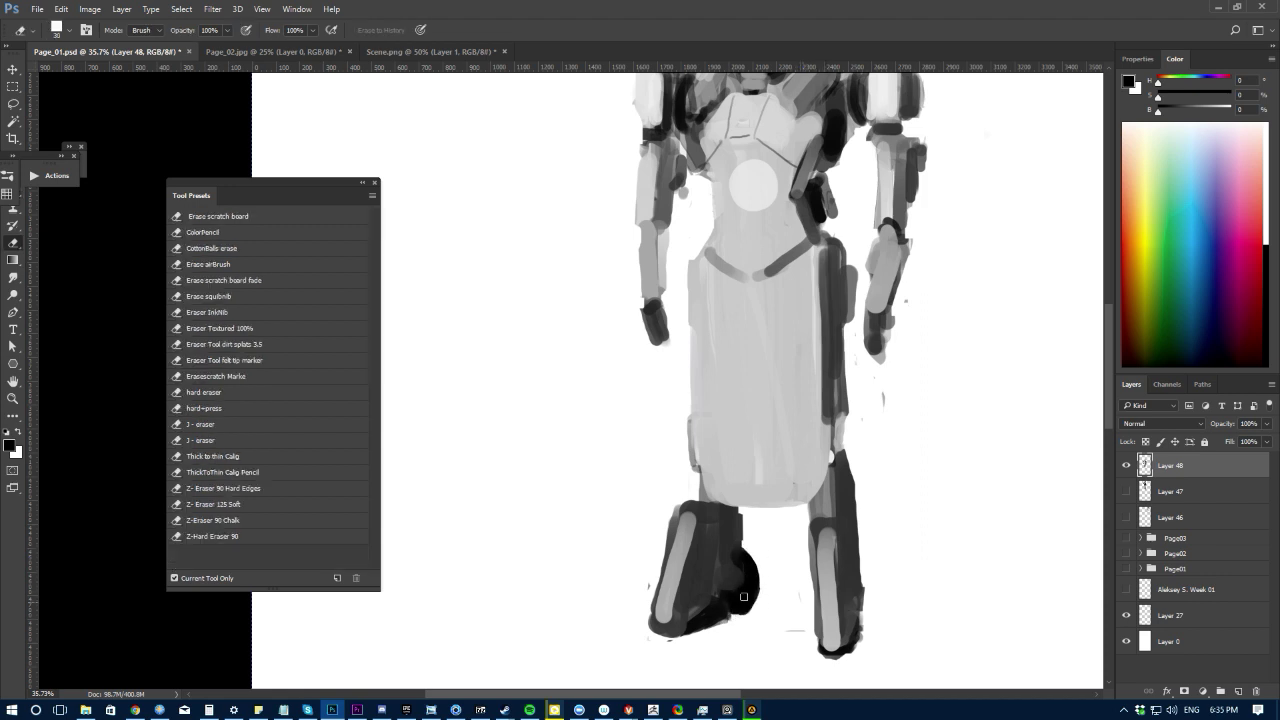
key(b)
alt+click(723, 575)
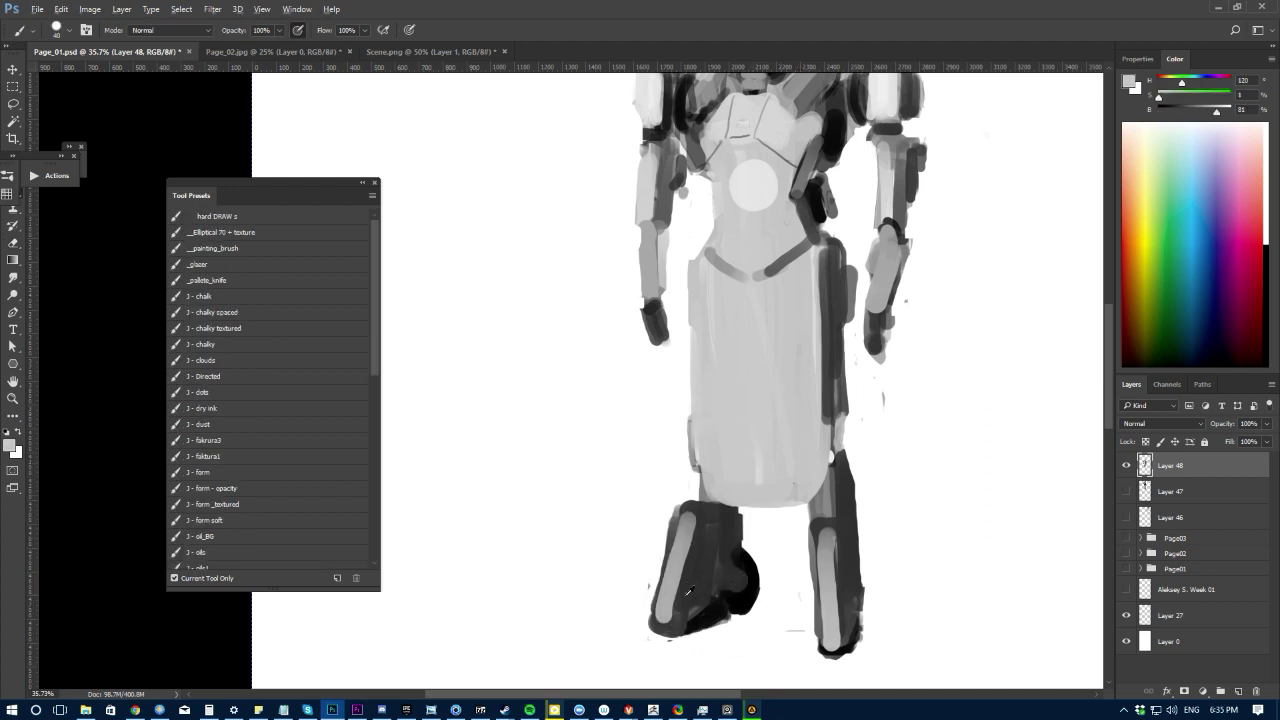
alt+click(743, 588)
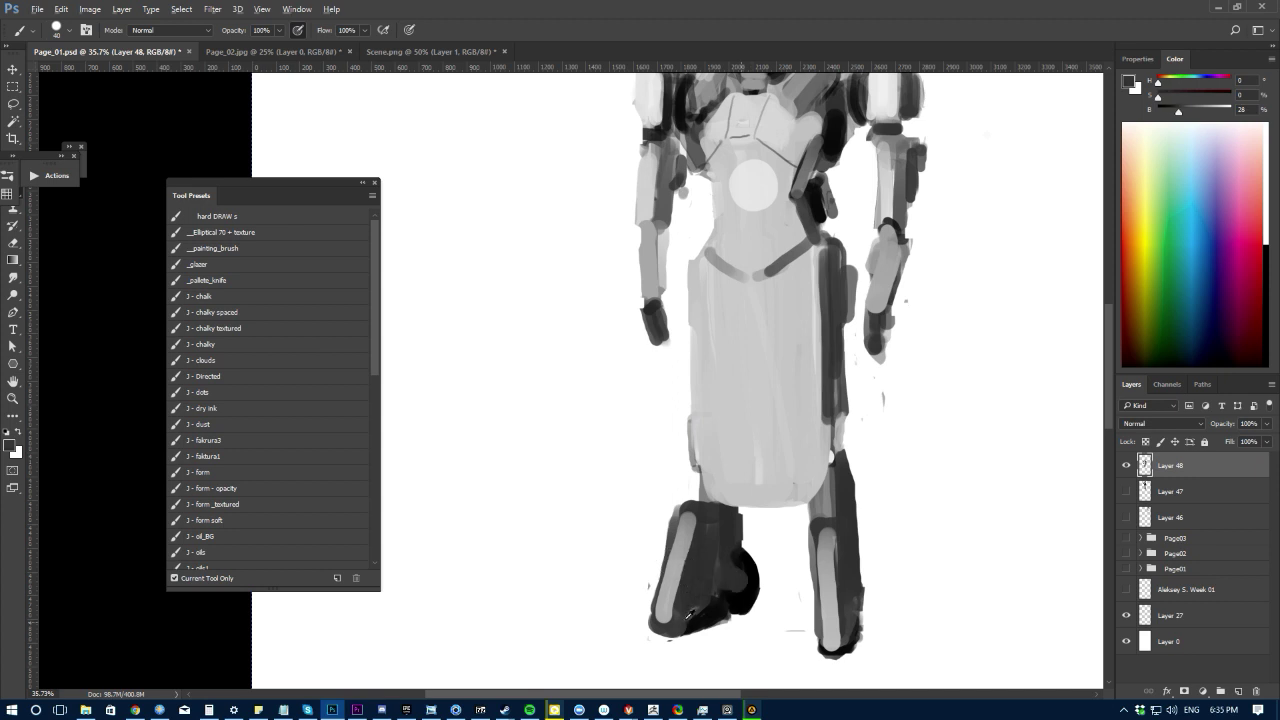
alt+click(680, 612)
Step: Trim the upper corner of the flared lower leg using a lasso selection and paint mid-grey over the knee above it
mouse_move(630, 530)
mouse_down()
mouse_move(572, 477)
mouse_move(615, 540)
mouse_move(640, 522)
mouse_up()
key(l)
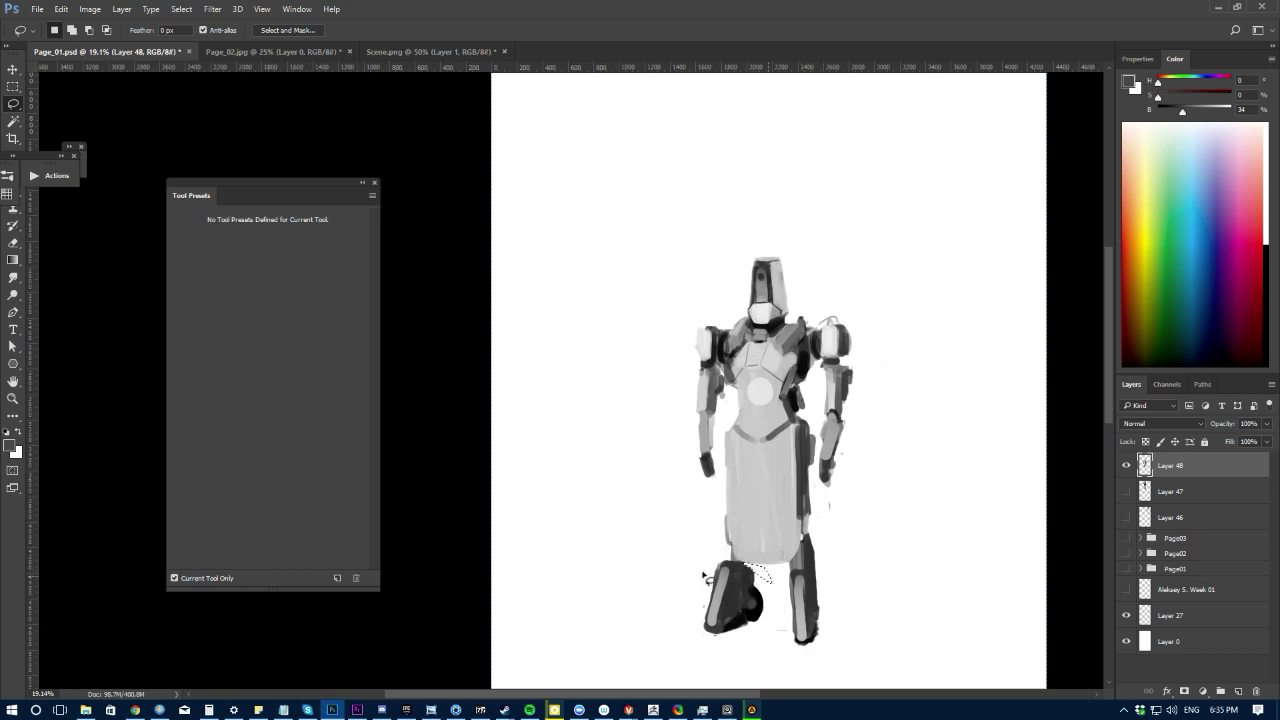
key(b)
alt+click(730, 533)
mouse_move(724, 526)
mouse_down()
mouse_move(726, 562)
mouse_move(730, 545)
mouse_up()
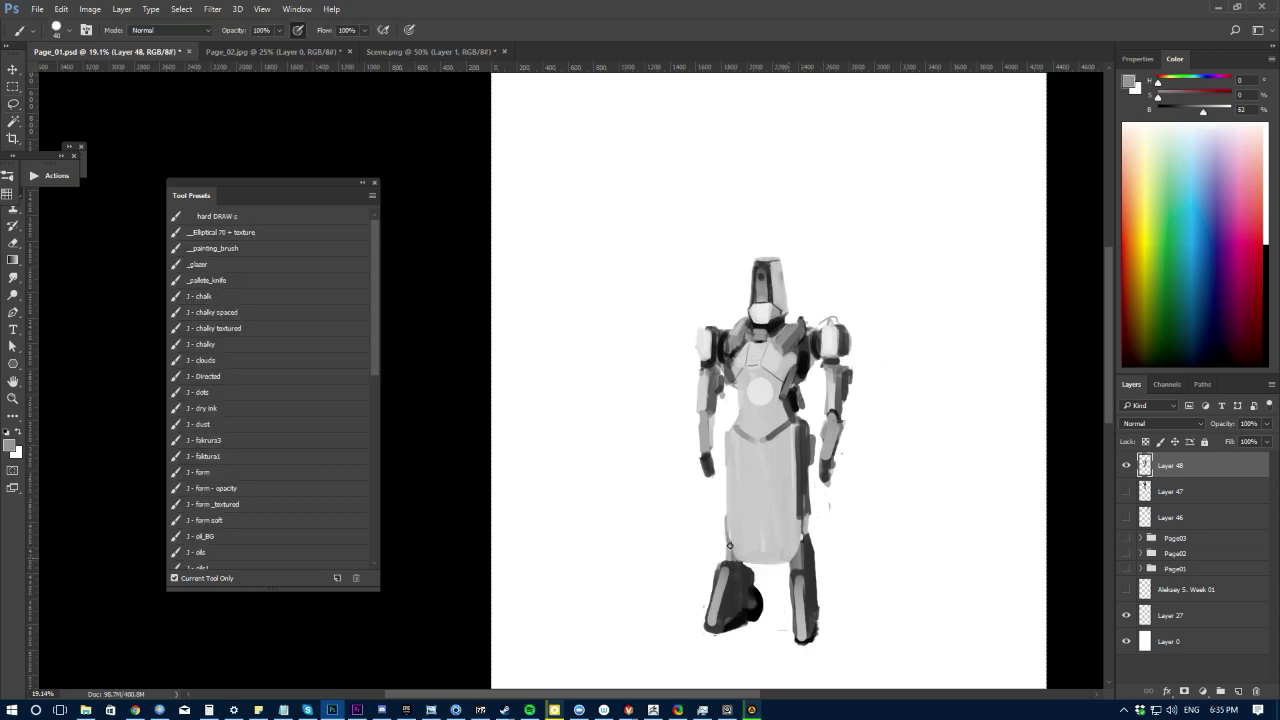
scroll(591, 433, down, 1)
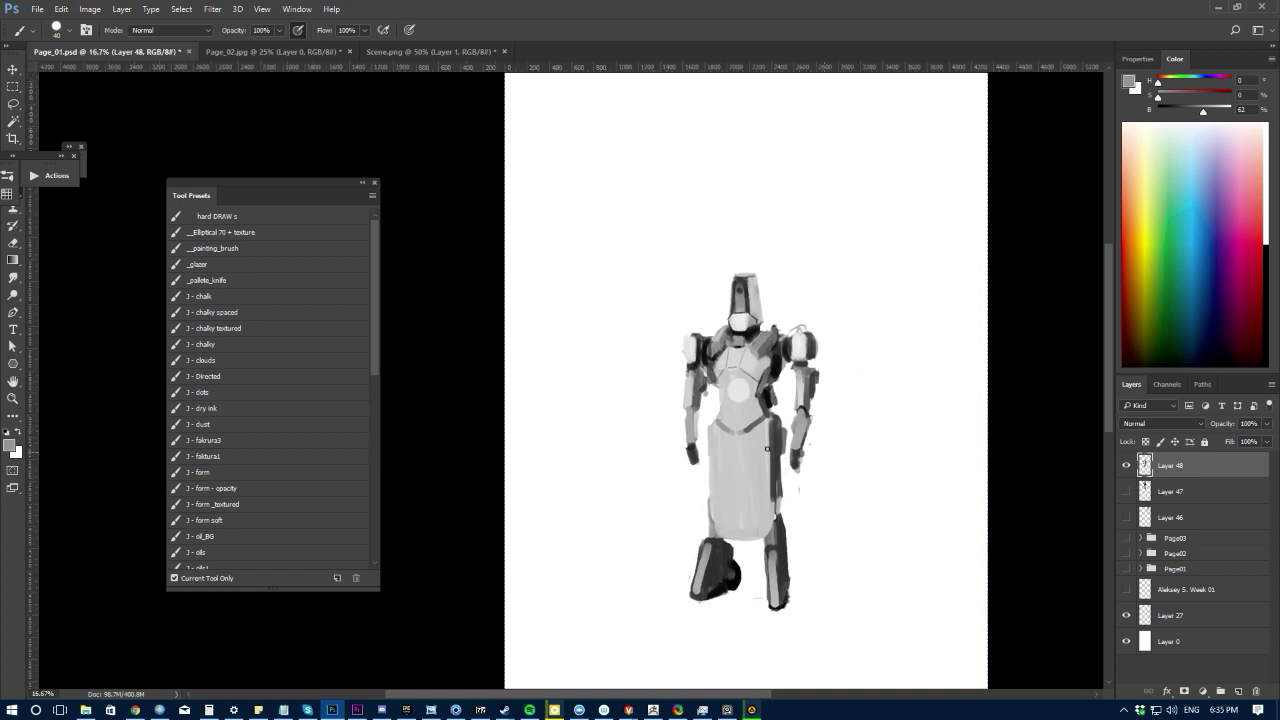
Step: Paint dark grey vertical bands along both sides of the front panel and clean their lower ends with sampled light grey
alt+click(776, 466)
drag(768, 425, 768, 497)
mouse_move(716, 431)
mouse_down()
mouse_move(716, 500)
mouse_move(713, 488)
mouse_up()
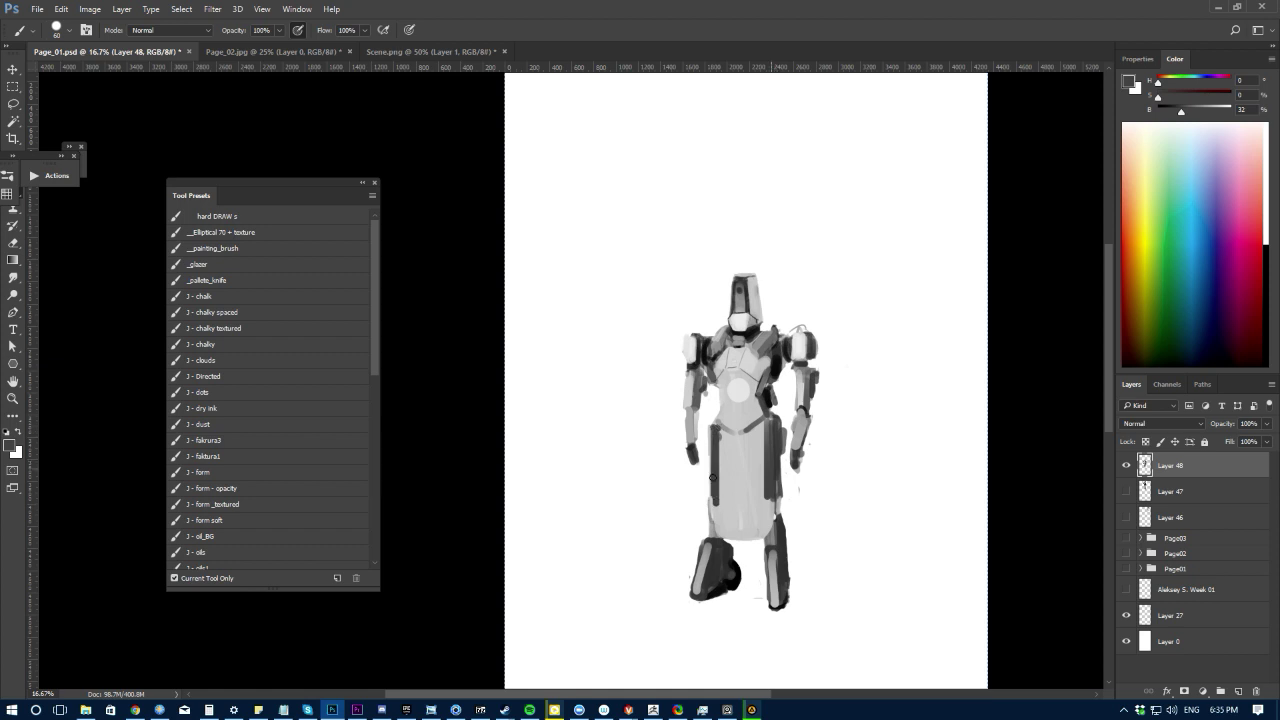
alt+click(716, 503)
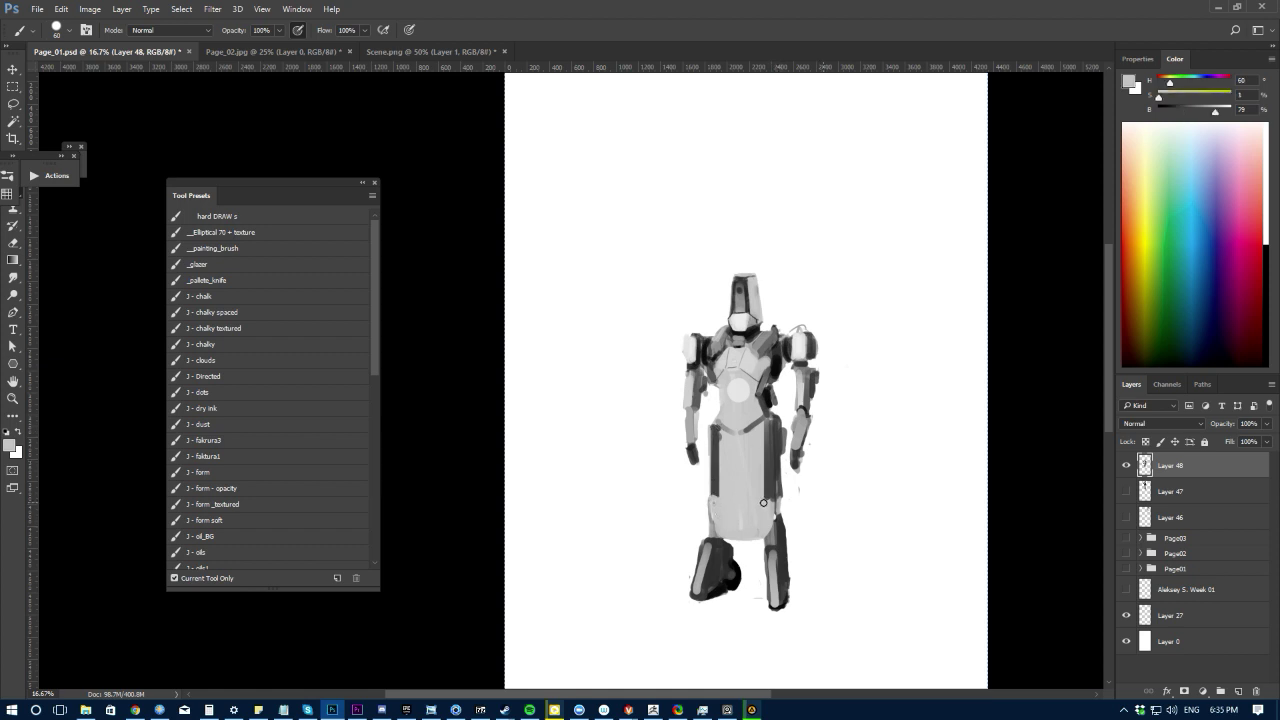
Step: Lasso the rounded lower end of the front panel between the legs, delete it and deselect
key(ctrl+minus)
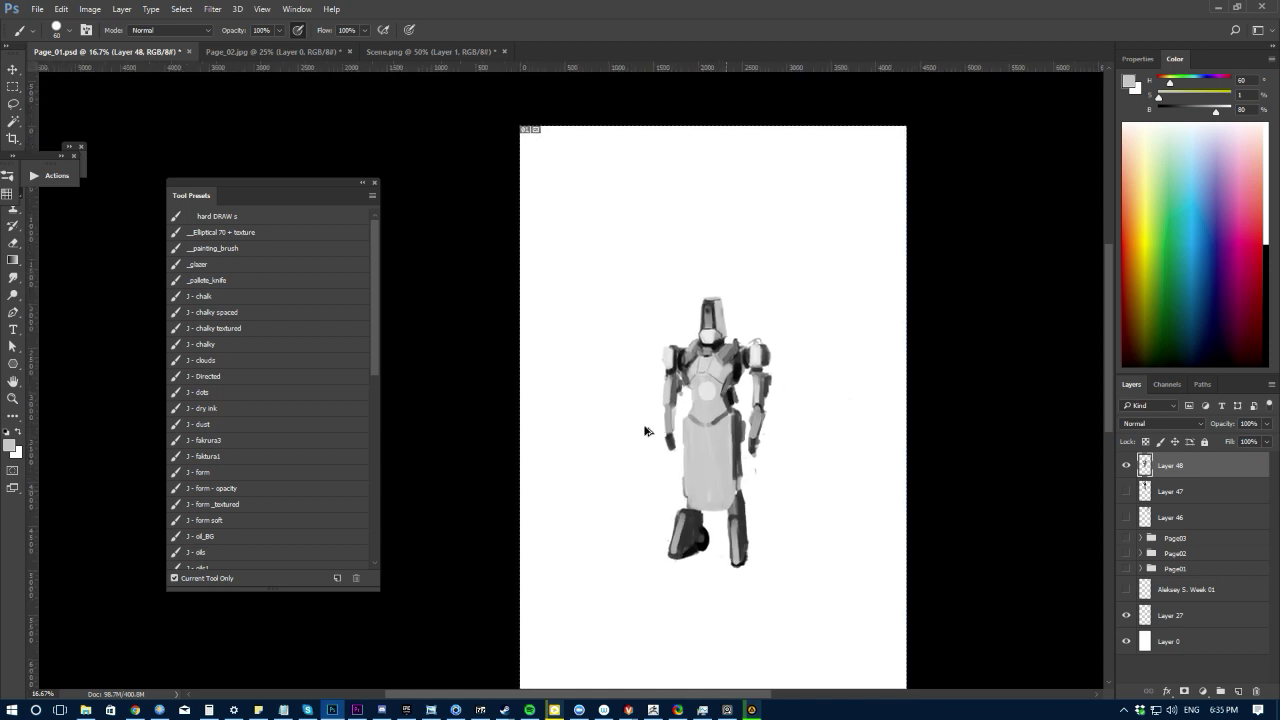
key(ctrl+plus)
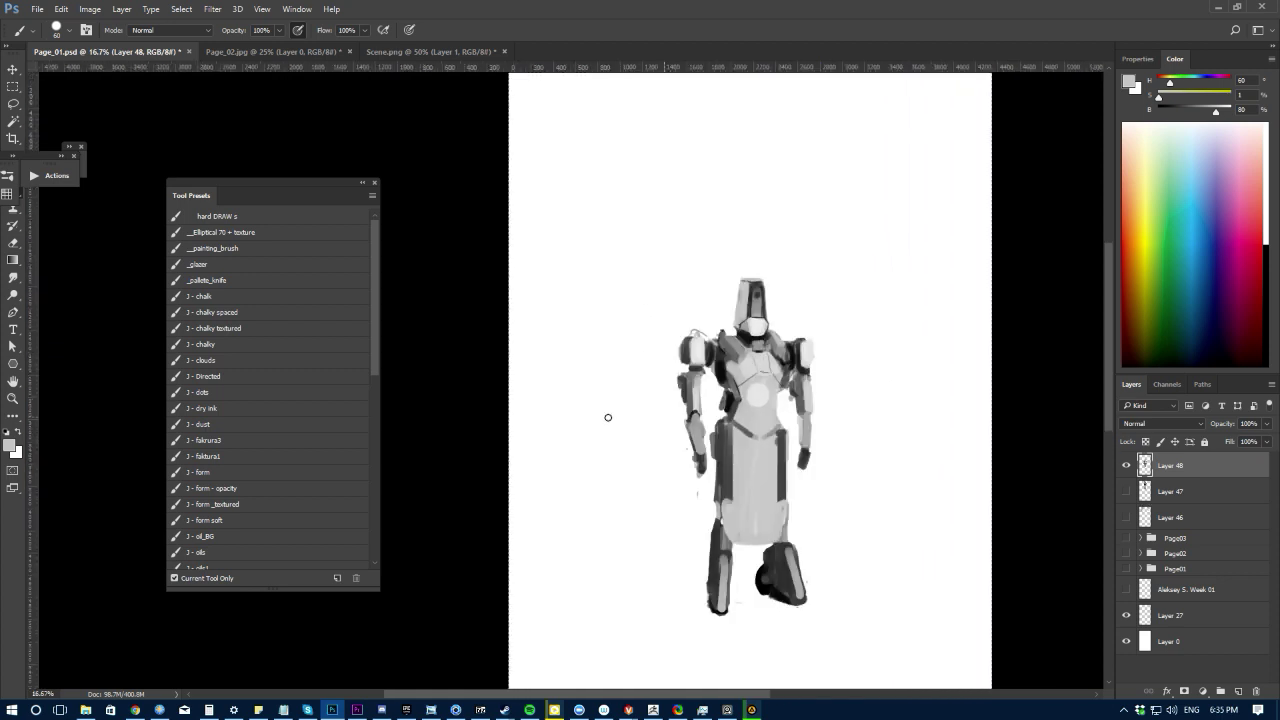
mouse_move(622, 444)
mouse_down()
mouse_move(634, 477)
mouse_move(672, 486)
mouse_up()
key(l)
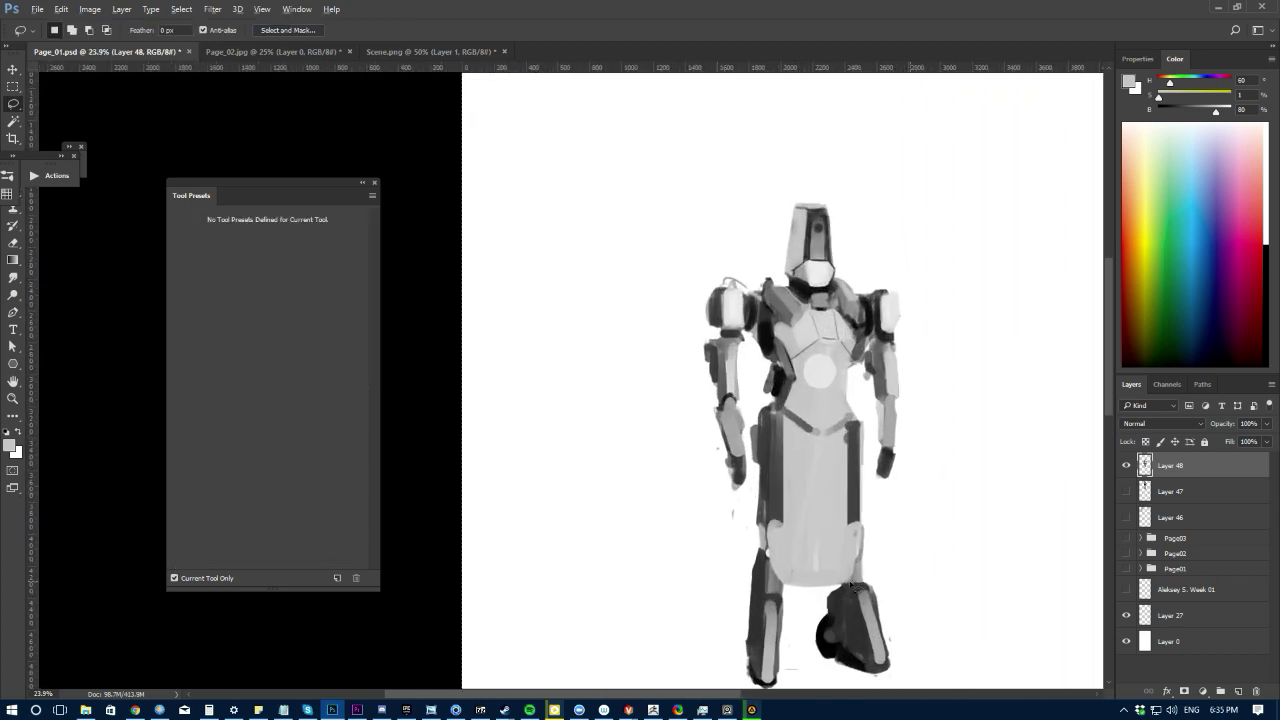
mouse_move(848, 584)
mouse_down()
mouse_move(838, 544)
mouse_move(793, 540)
mouse_move(785, 590)
mouse_move(828, 588)
mouse_up()
key(Delete)
key(ctrl+d)
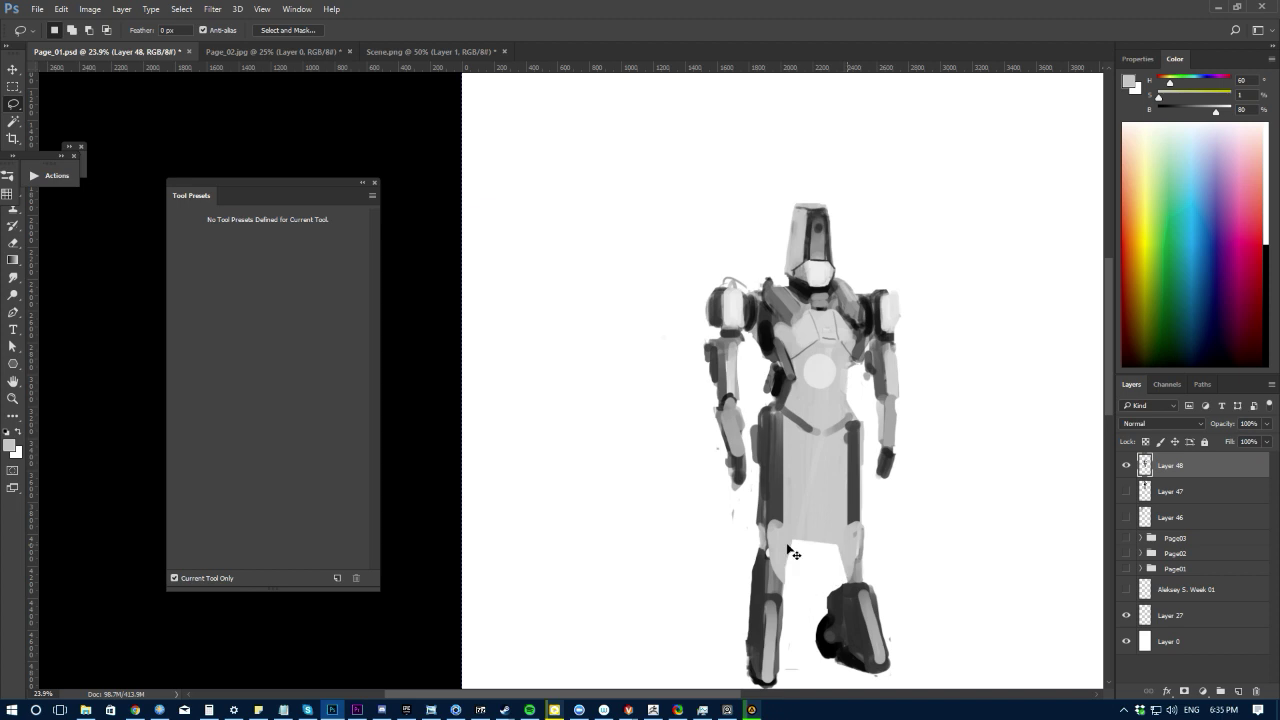
Step: Shade both knees beside the trimmed front panel with sampled mid-grey and a 60-pixel brush
key(b)
alt+click(849, 548)
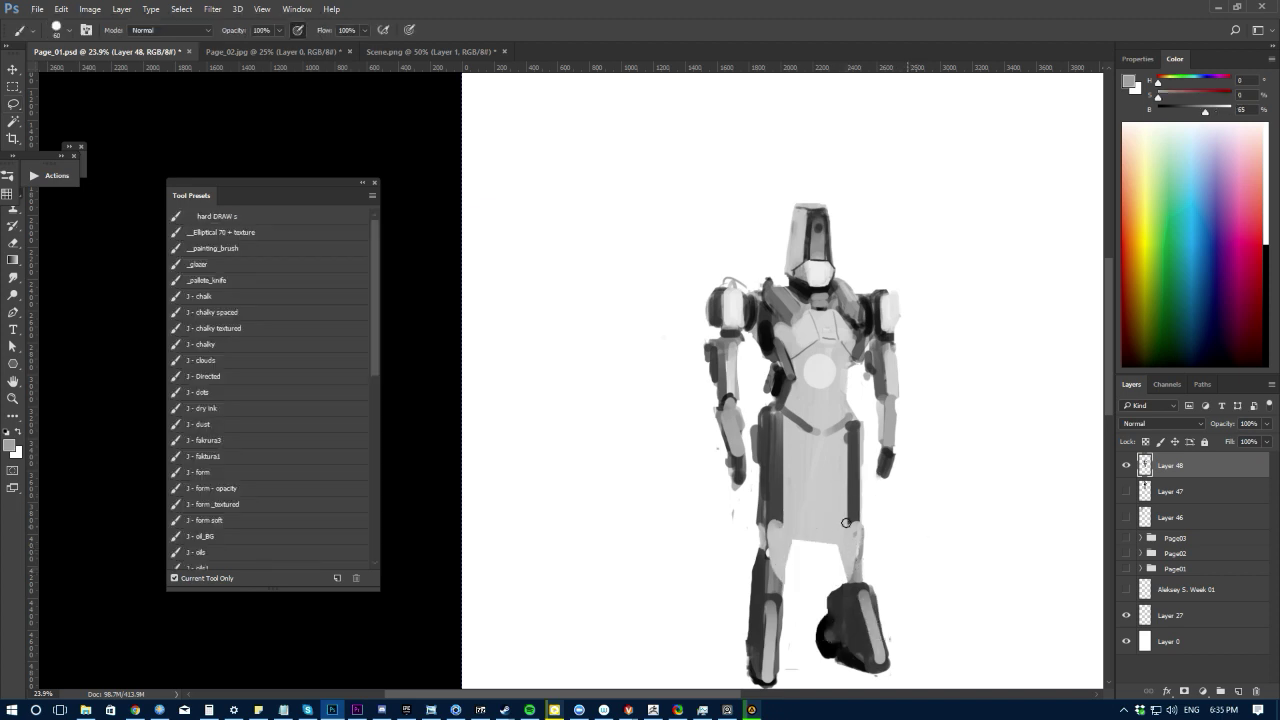
drag(846, 523, 850, 578)
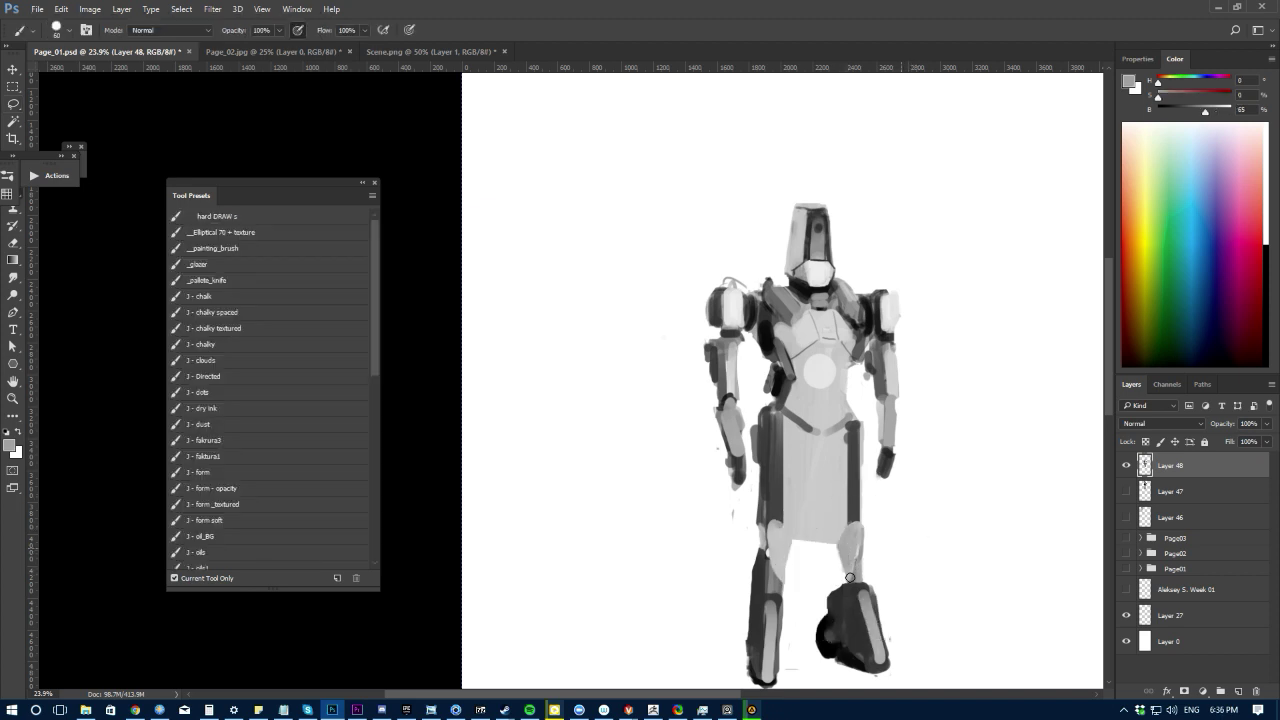
drag(780, 531, 773, 564)
Step: Refine the straight leg's knee with sampled greys and paint a light grey segment below it using a 50-pixel brush
alt+click(772, 516)
alt+click(781, 577)
alt+click(783, 580)
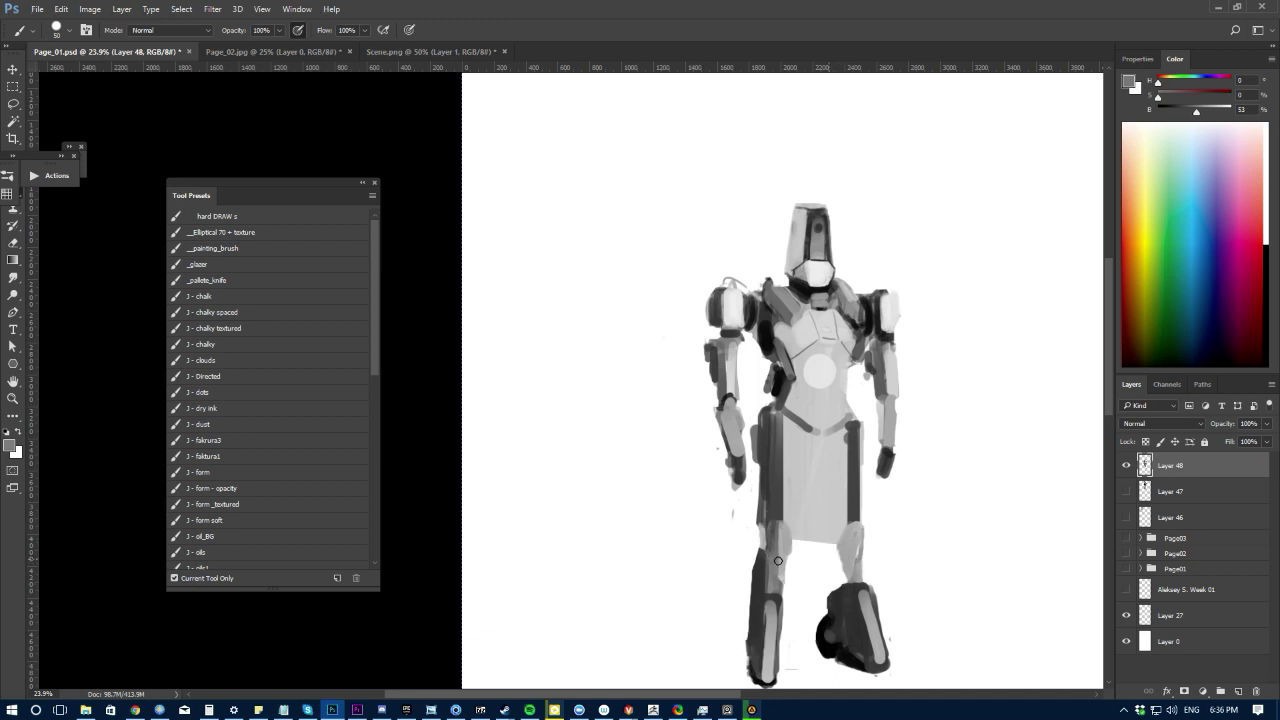
alt+click(781, 580)
drag(778, 563, 771, 587)
Step: Paint a dark grey edge down the inner side of the straight leg's shin with tones sampled from the leg
key(ctrl+minus)
key(ctrl+minus)
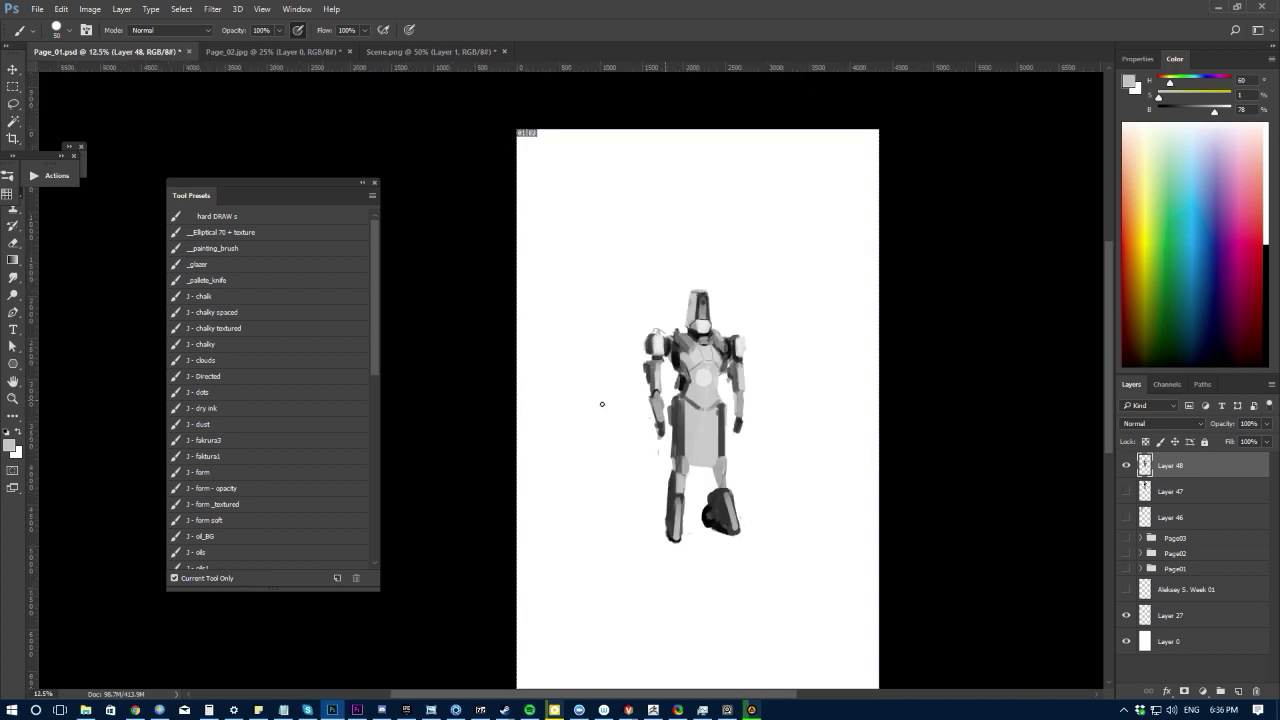
drag(615, 472, 699, 521)
alt+click(751, 546)
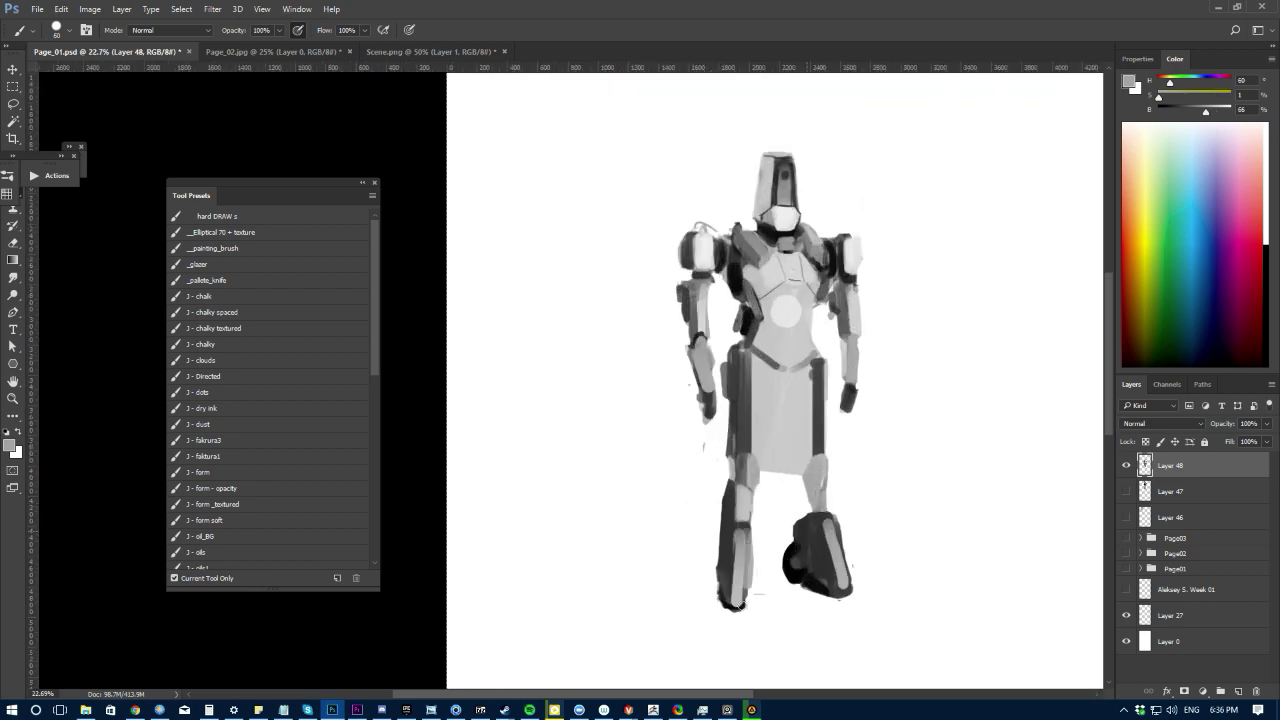
alt+click(734, 535)
alt+click(725, 545)
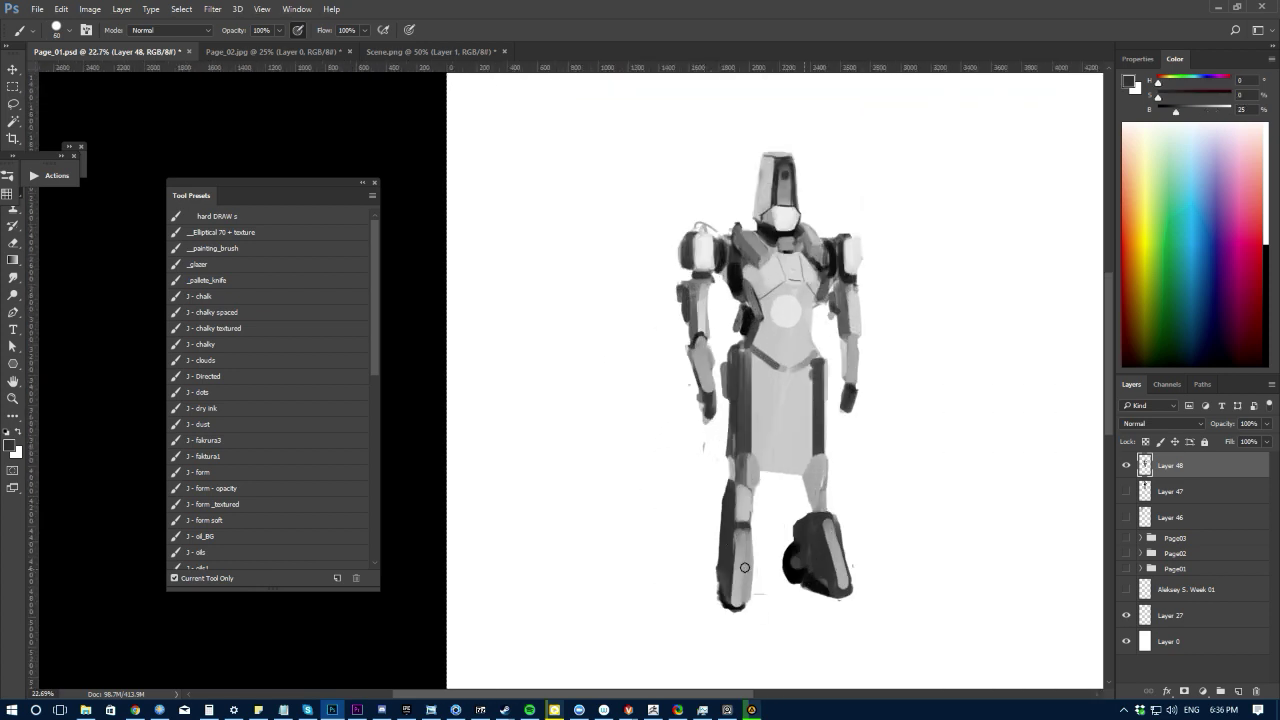
drag(745, 543, 744, 593)
key(ctrl+z)
drag(750, 536, 741, 607)
alt+click(736, 593)
alt+click(731, 545)
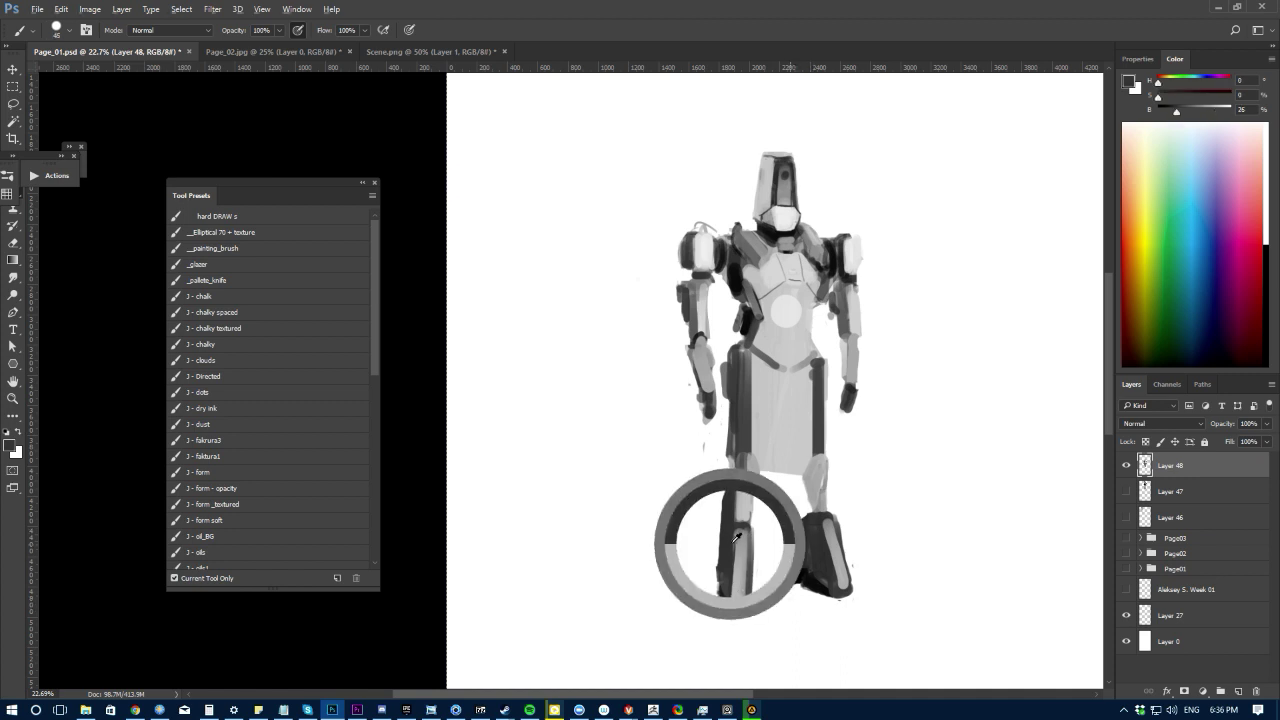
Step: Darken the straight leg's shin with a larger brush and repaint its narrow stripe in light grey sampled from the other shin
key(bracketright)
drag(738, 533, 738, 605)
mouse_move(741, 602)
mouse_down()
mouse_move(737, 540)
mouse_move(739, 594)
mouse_up()
alt+click(835, 551)
key(ctrl+z)
drag(742, 537, 739, 595)
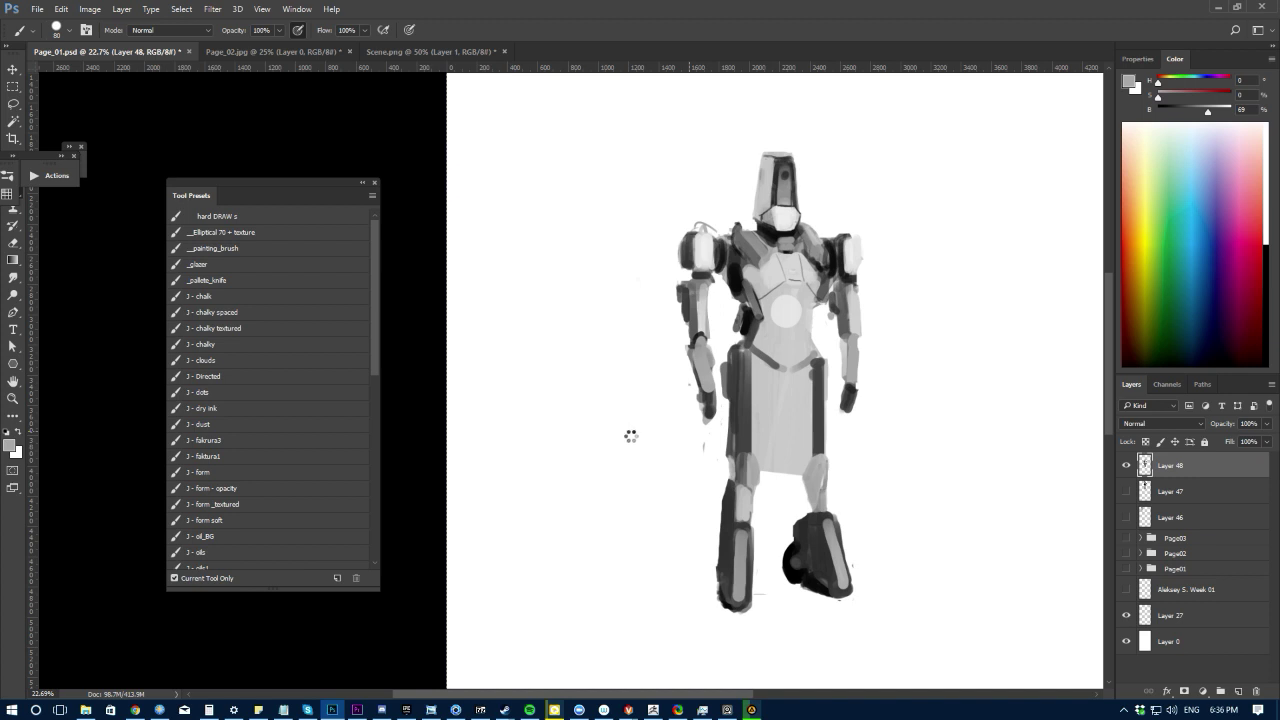
Step: Mirror the view, then select and delete the dark strip protruding at the outer side of the straight leg's upper shin
key(ctrl+plus)
key(ctrl+shift+h)
drag(688, 470, 663, 451)
key(l)
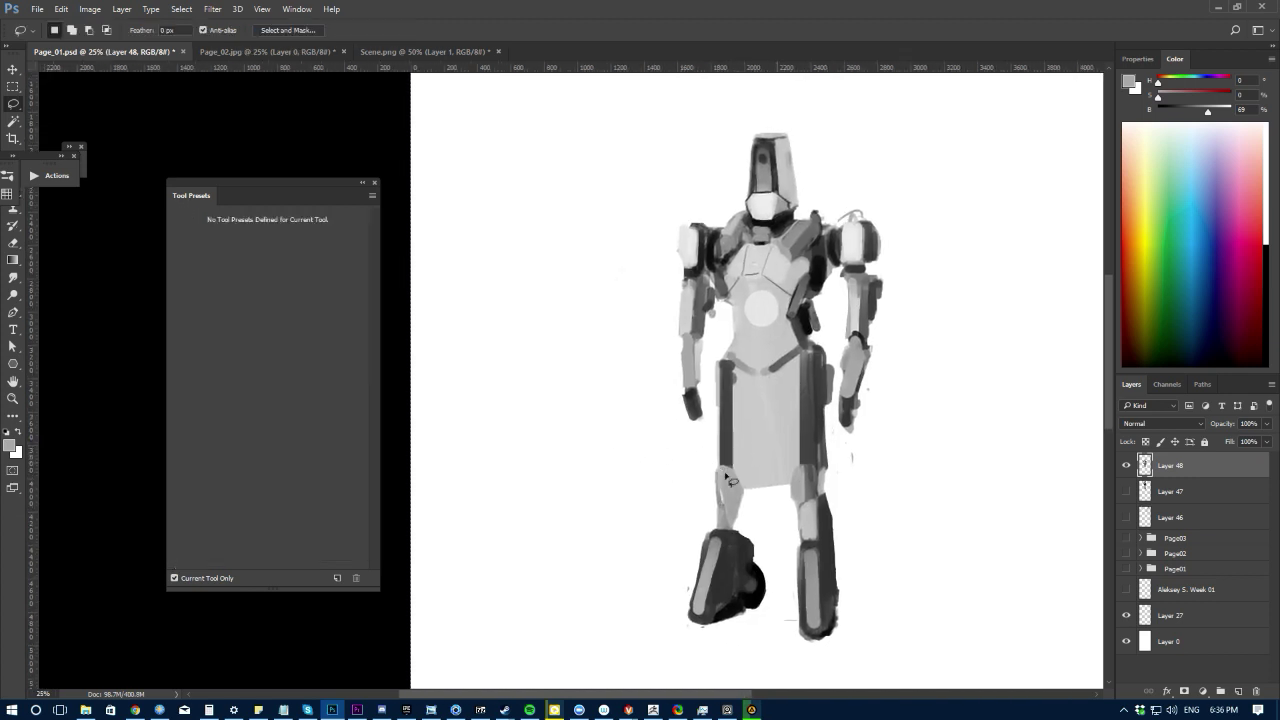
mouse_move(827, 543)
mouse_down()
mouse_move(830, 503)
mouse_move(828, 544)
mouse_up()
key(Delete)
key(ctrl+d)
Step: Rework the straight leg's segment below the knee in light grey and erase the dark remnant along its outer side
key(b)
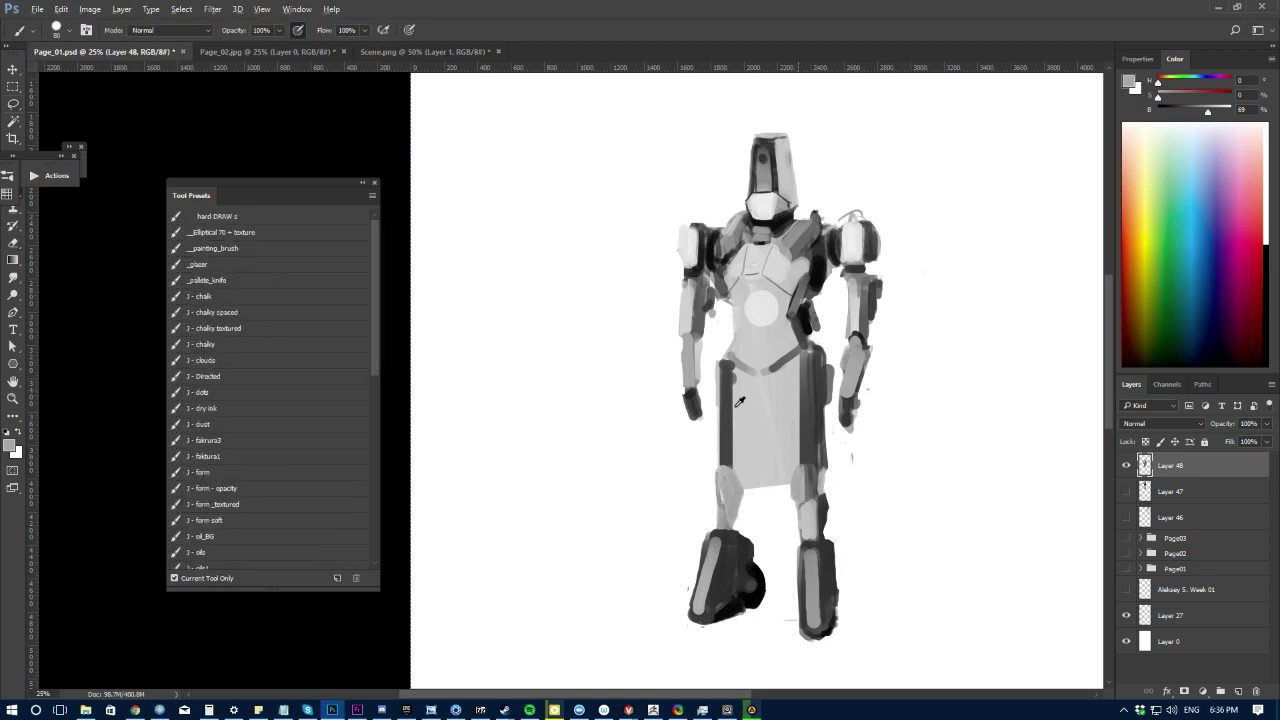
drag(823, 491, 821, 528)
key(ctrl+z)
key(bracketleft)
key(bracketleft)
key(bracketleft)
key(bracketleft)
key(bracketleft)
key(e)
Step: Paint a narrow grey strip down the front panel beside its dark edge band with a sampled tone
key(b)
alt+click(776, 428)
drag(737, 375, 735, 472)
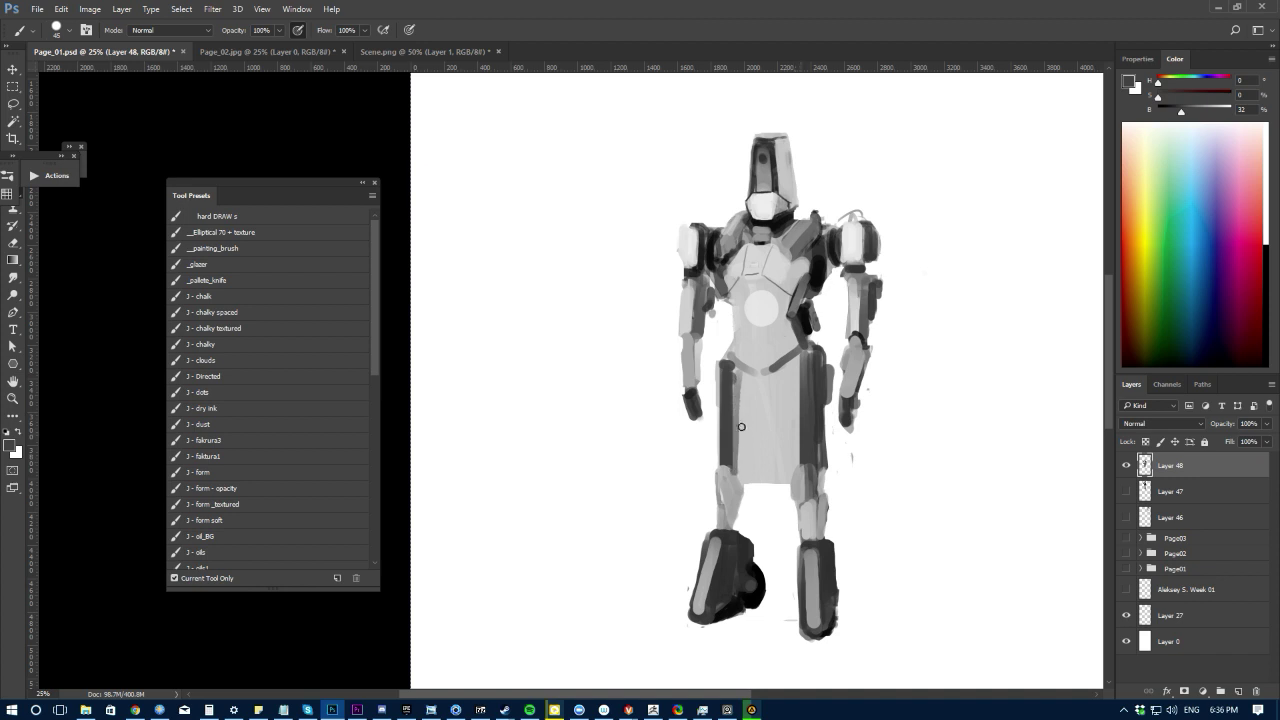
key(ctrl+z)
key(bracketright)
key(bracketright)
drag(737, 375, 739, 473)
Step: Clean up the contours of both shins and feet with a 30-pixel eraser
mouse_move(638, 500)
mouse_down()
mouse_move(595, 463)
mouse_move(591, 490)
mouse_move(636, 550)
mouse_move(694, 529)
mouse_up()
key(e)
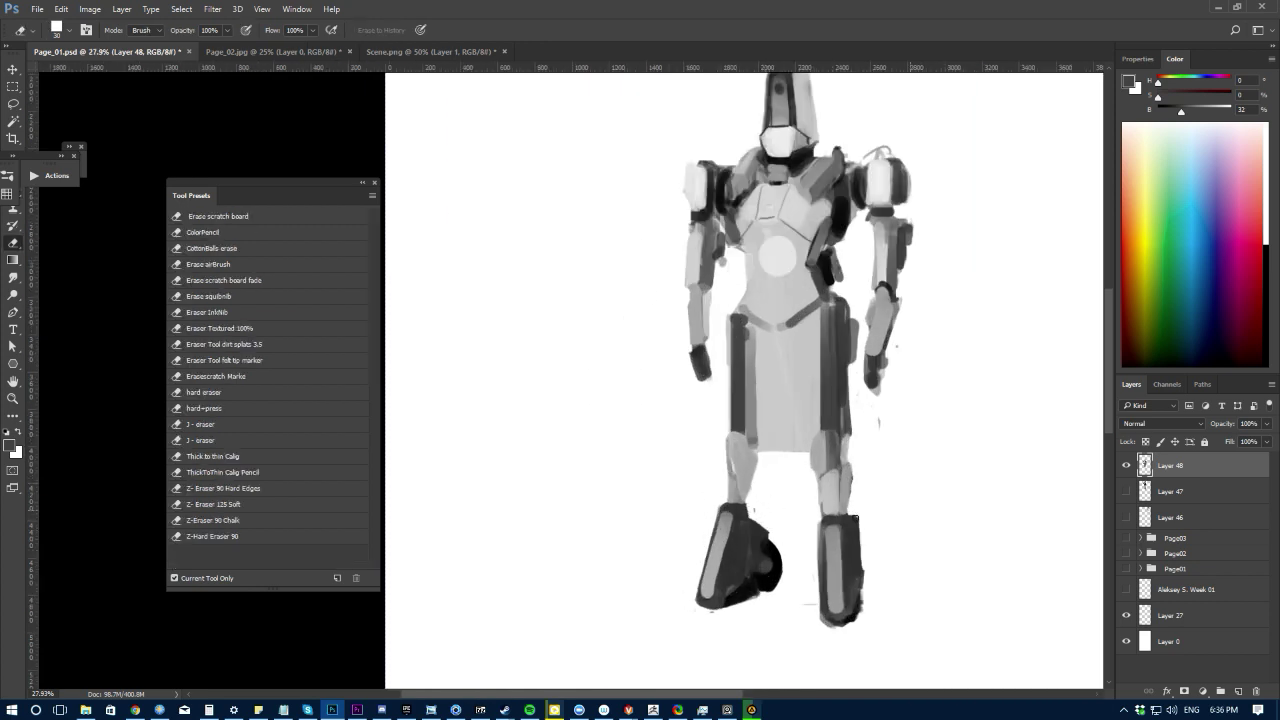
drag(577, 491, 573, 484)
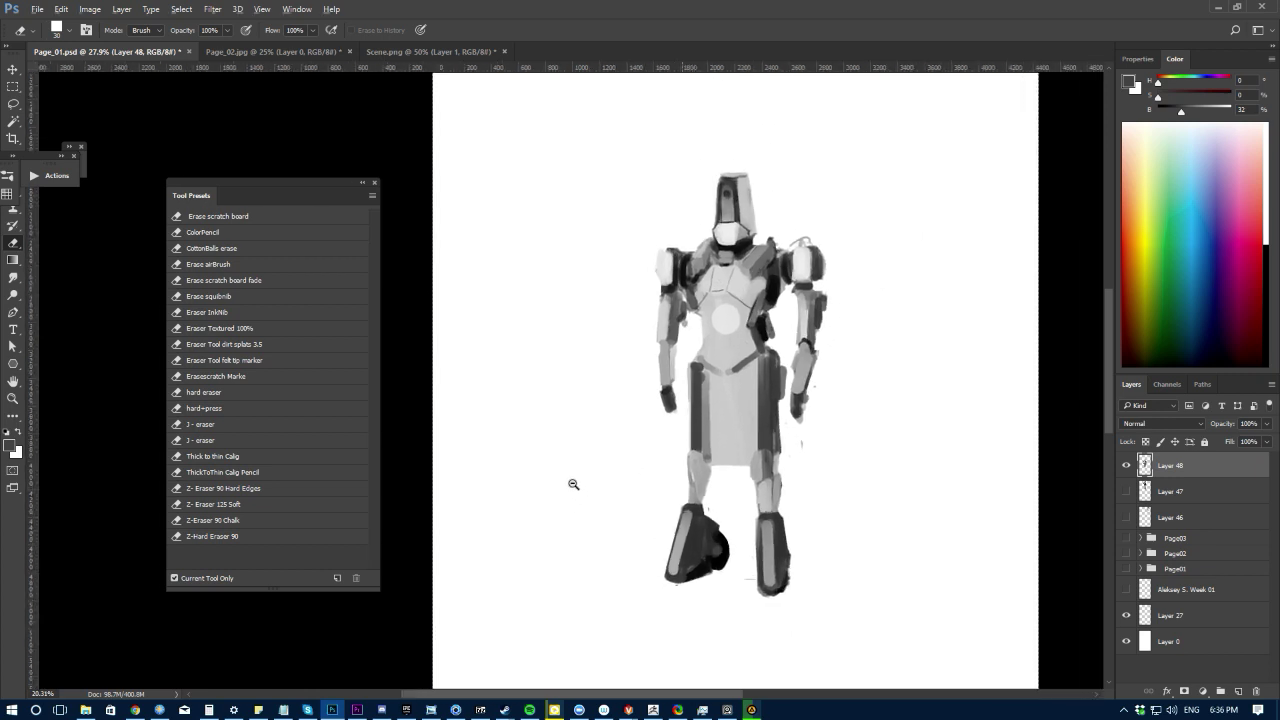
mouse_move(754, 567)
mouse_down()
mouse_move(755, 589)
mouse_move(776, 604)
mouse_up()
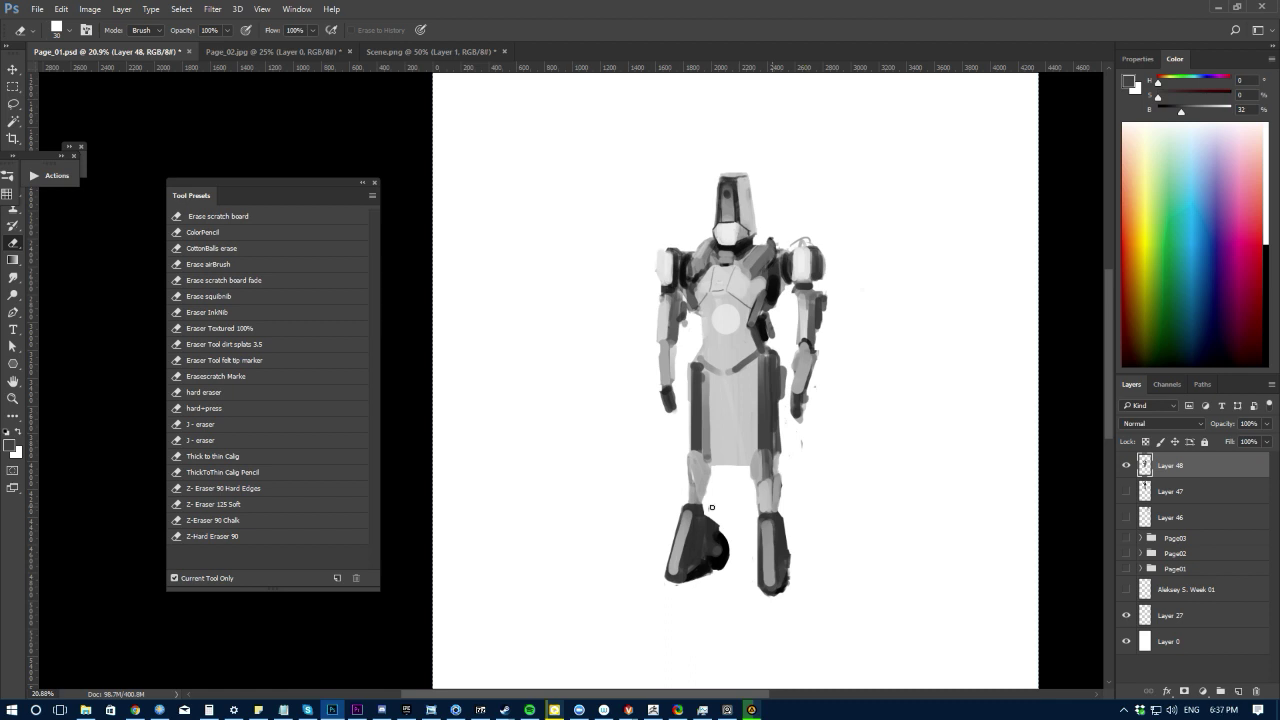
drag(650, 388, 646, 434)
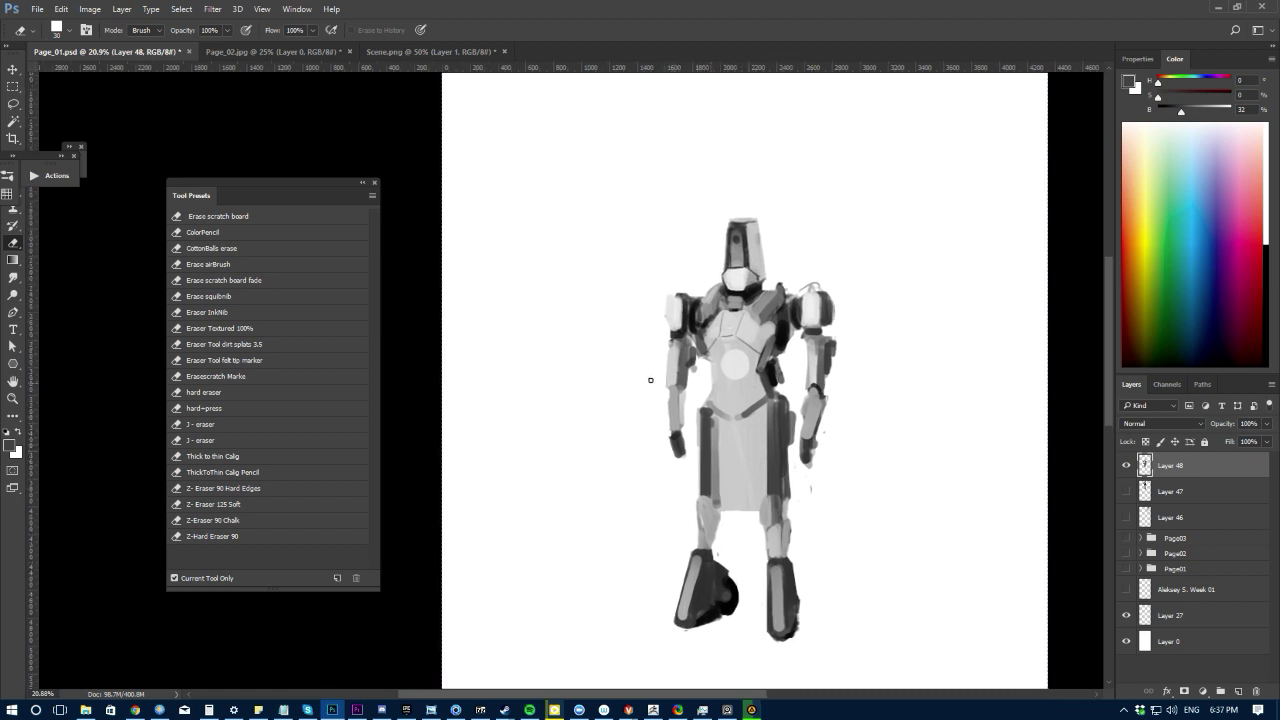
Step: Paint dark fingers on both hands with a sampled near-black tone and a smaller brush
scroll(620, 402, up, 5)
key(b)
alt+click(750, 282)
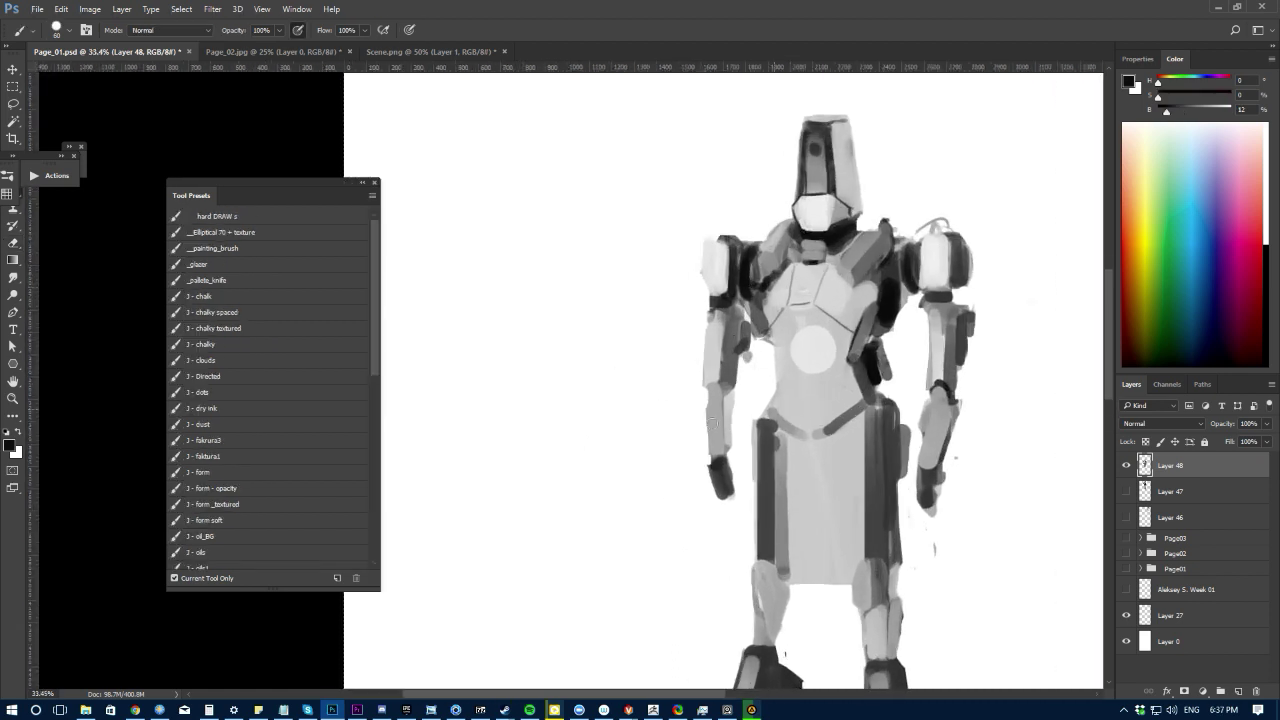
drag(712, 453, 727, 455)
key(ctrl+z)
key([)
mouse_move(920, 469)
mouse_down()
mouse_move(934, 466)
mouse_move(927, 474)
mouse_up()
mouse_move(721, 464)
mouse_down()
mouse_move(717, 490)
mouse_move(735, 490)
mouse_up()
Step: Erase the stray marks around the hands and add a dark thumb with a sampled tone and a 15-pixel brush
key(e)
mouse_move(938, 509)
mouse_down()
mouse_move(923, 514)
mouse_move(940, 506)
mouse_up()
drag(957, 459, 956, 467)
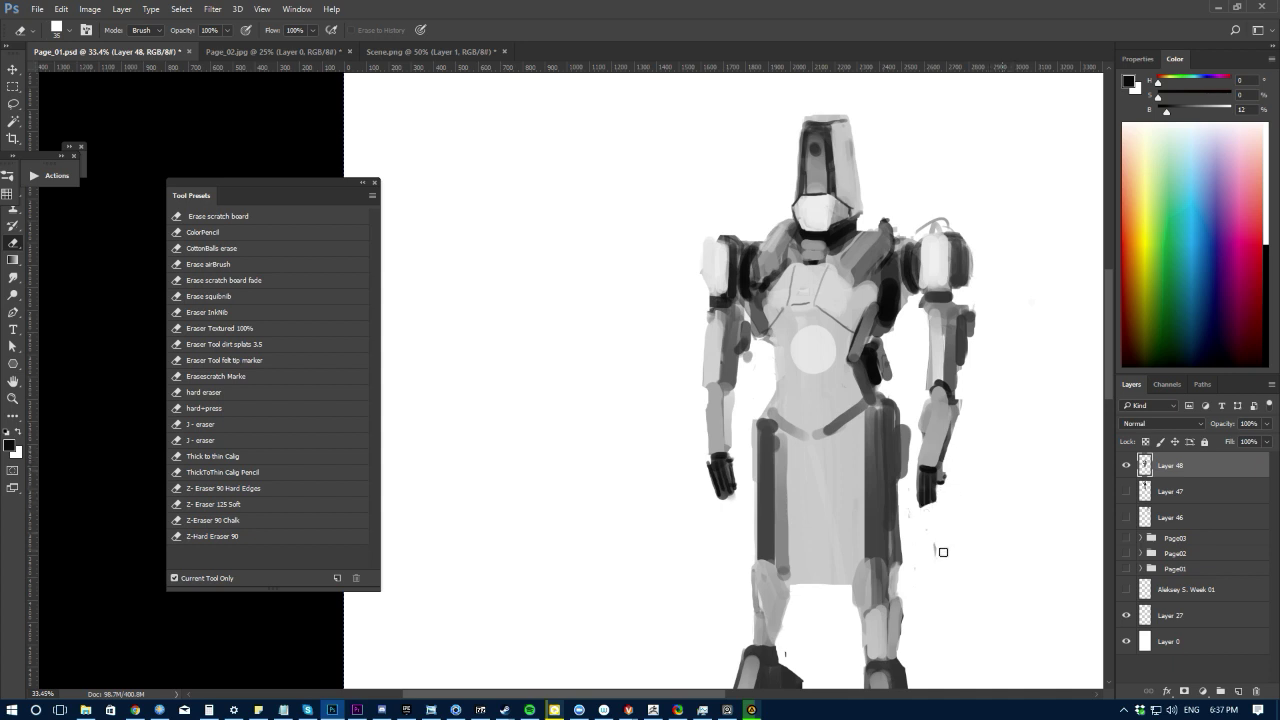
key(b)
alt+click(721, 459)
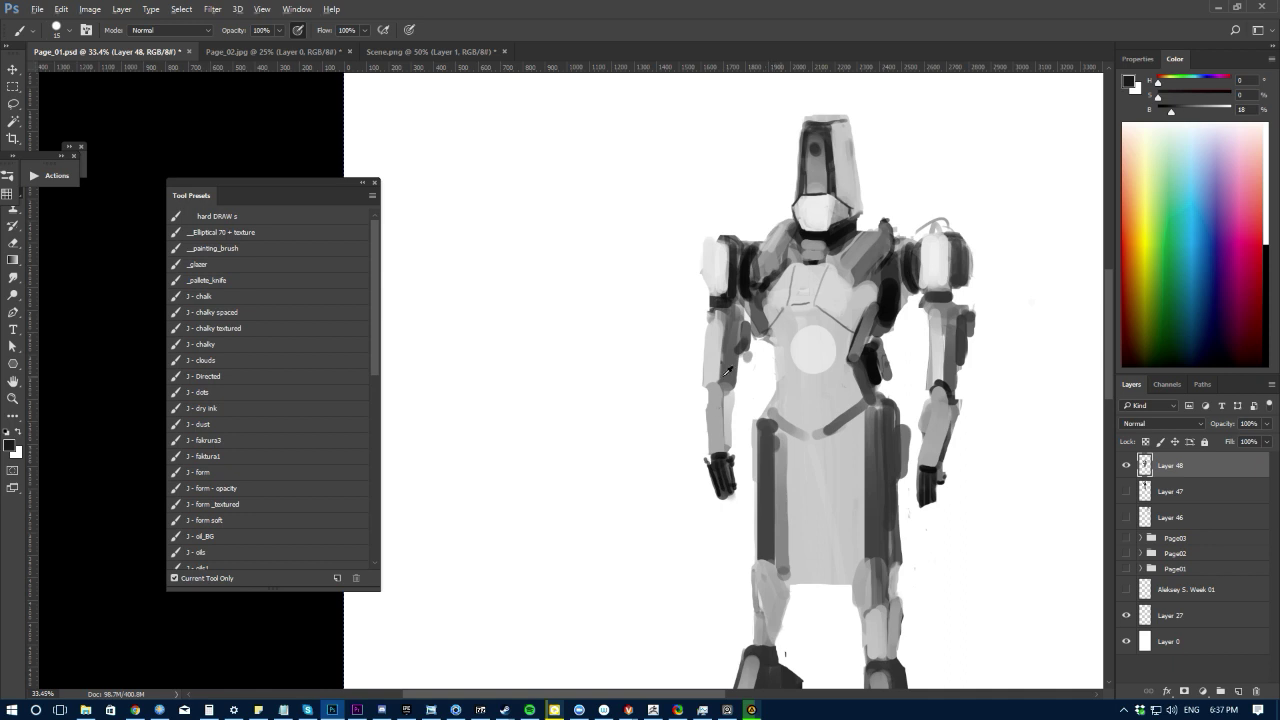
Step: Outline the elbow joint in dark grey and refine the forearm with light greys sampled from both arms
alt+click(824, 340)
key(bracketright)
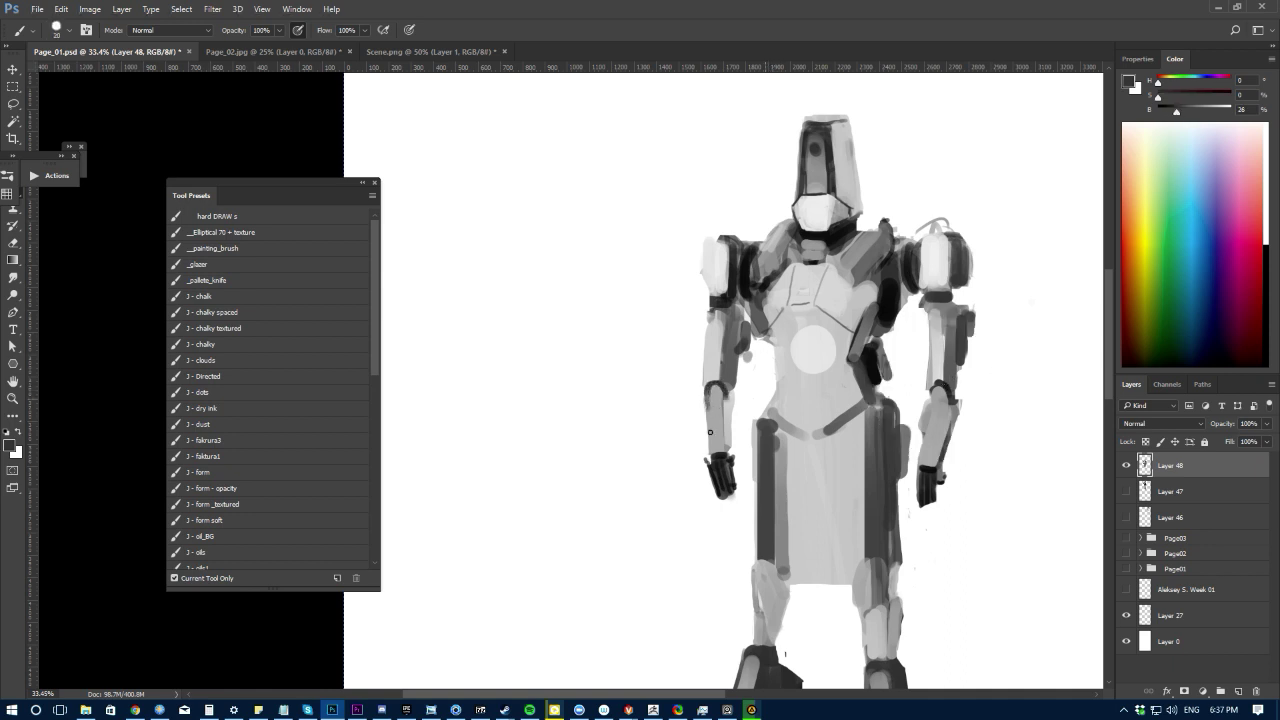
alt+click(710, 400)
alt+click(930, 411)
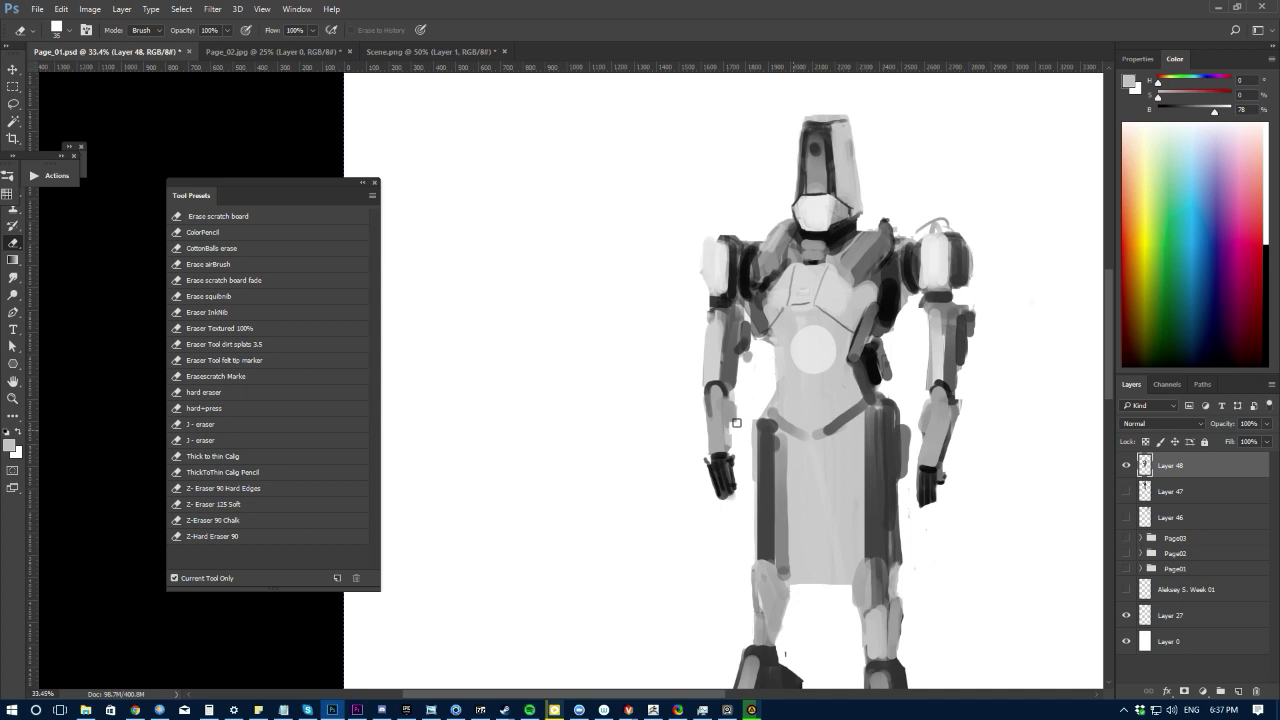
alt+click(727, 425)
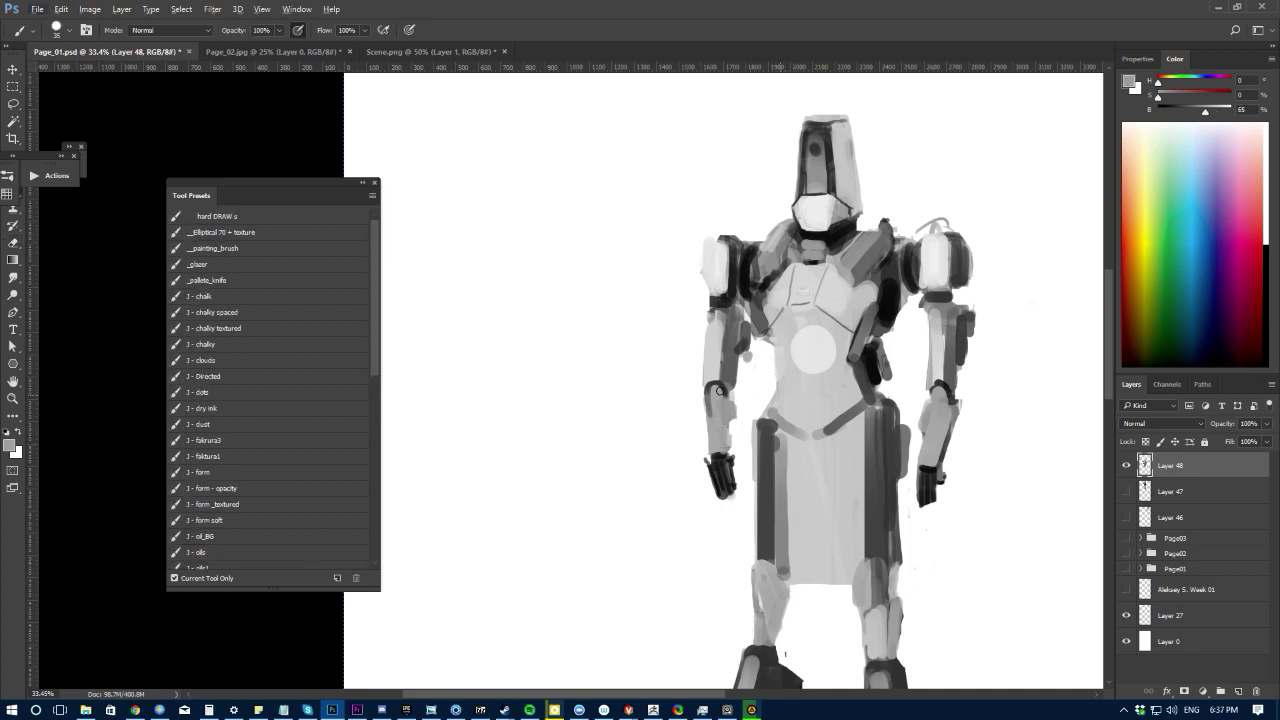
alt+click(707, 405)
Step: Select both lower legs with the Lasso and move them down, opening a gap below the knees
drag(630, 394, 535, 436)
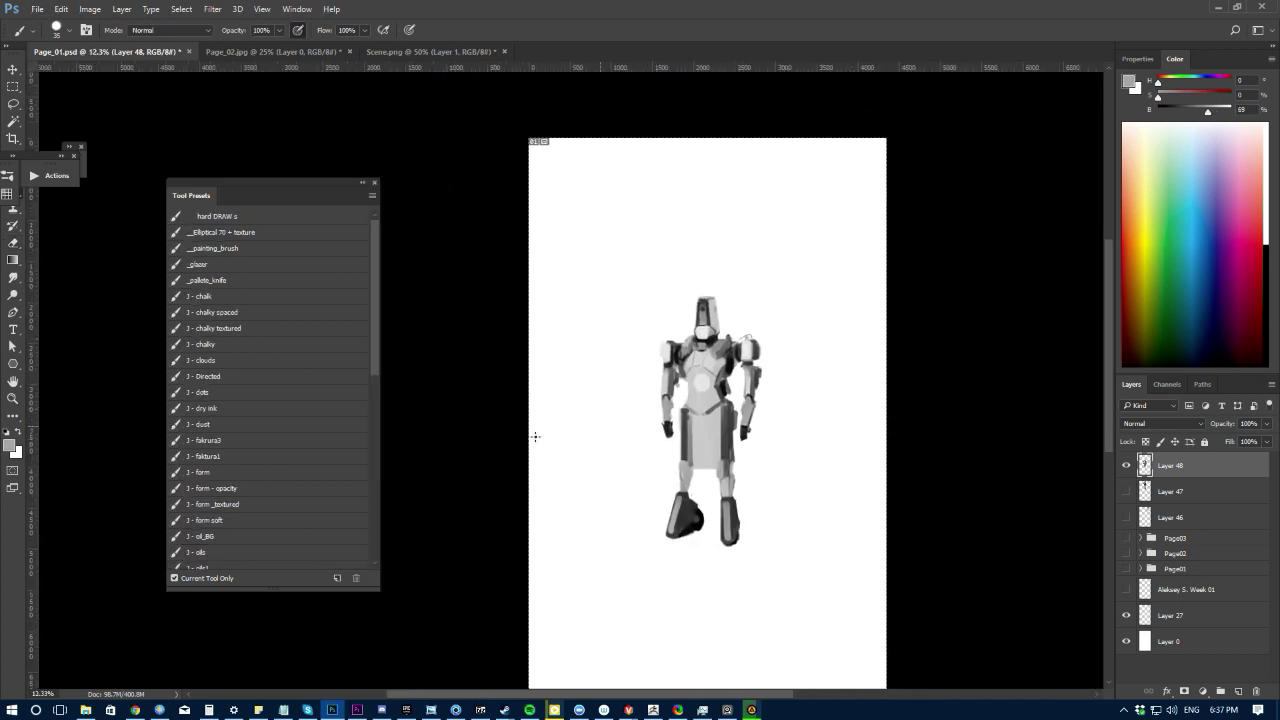
mouse_move(623, 466)
mouse_down()
mouse_move(666, 486)
mouse_move(849, 514)
mouse_move(634, 517)
mouse_move(738, 500)
mouse_move(735, 535)
mouse_move(690, 550)
mouse_up()
key(l)
key(ctrl+t)
key(Return)
key(ctrl+d)
key(b)
Step: Select the leg segments below the knees and stretch them vertically to bridge the gap to the feet
key(l)
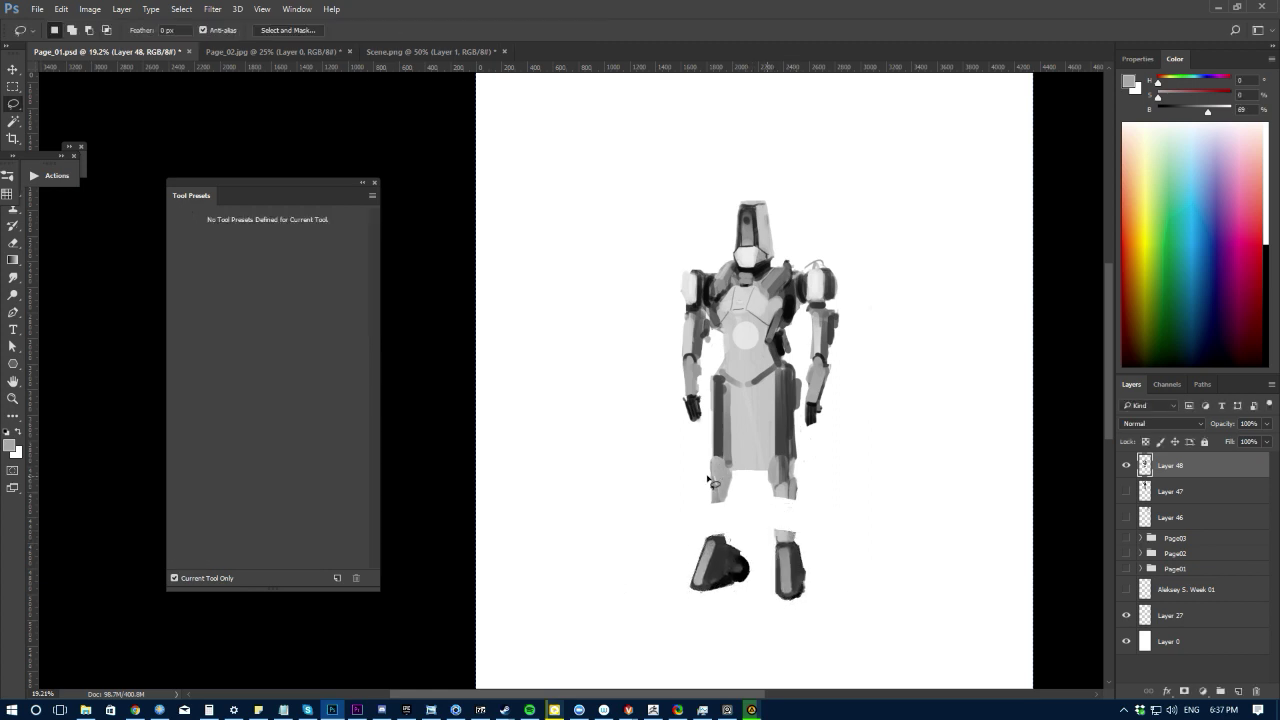
mouse_move(705, 481)
mouse_down()
mouse_move(820, 518)
mouse_move(705, 530)
mouse_move(706, 480)
mouse_up()
key(ctrl+t)
drag(762, 526, 761, 608)
drag(761, 474, 761, 465)
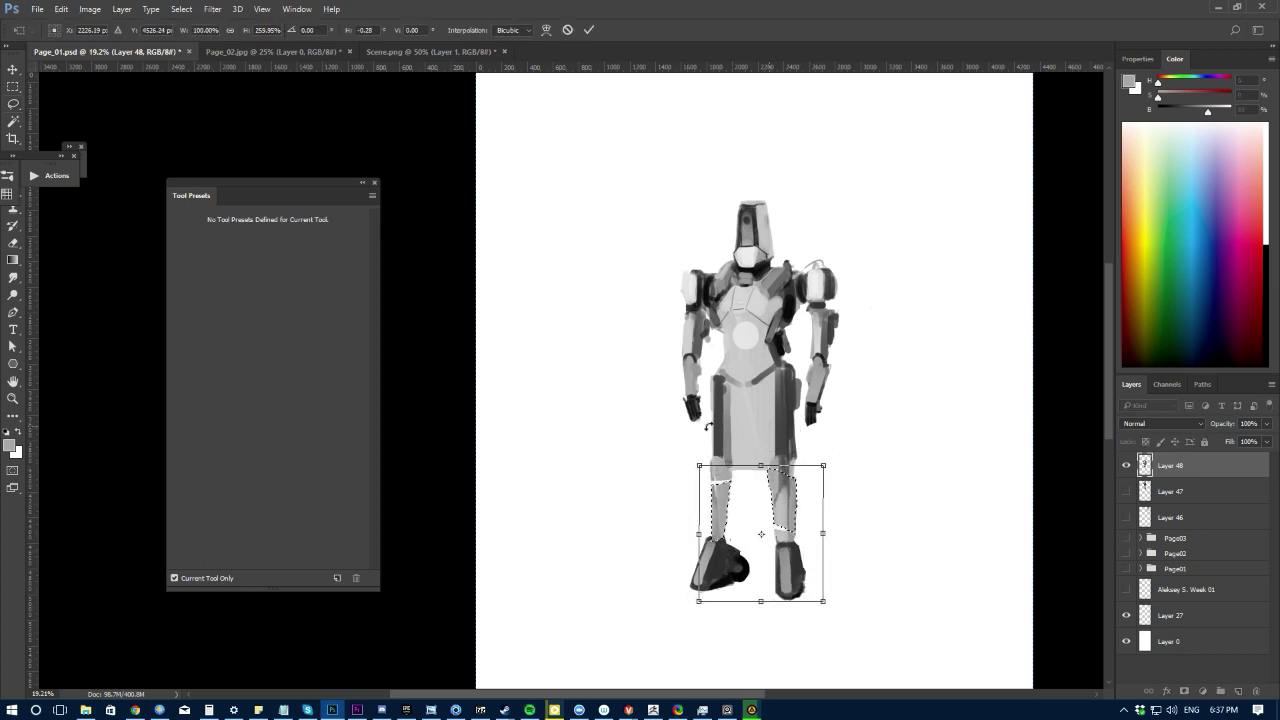
key(Return)
Step: Paint over the white seams in the lengthened legs with sampled greys and tidy the leg contours with the eraser
key(b)
alt+click(716, 541)
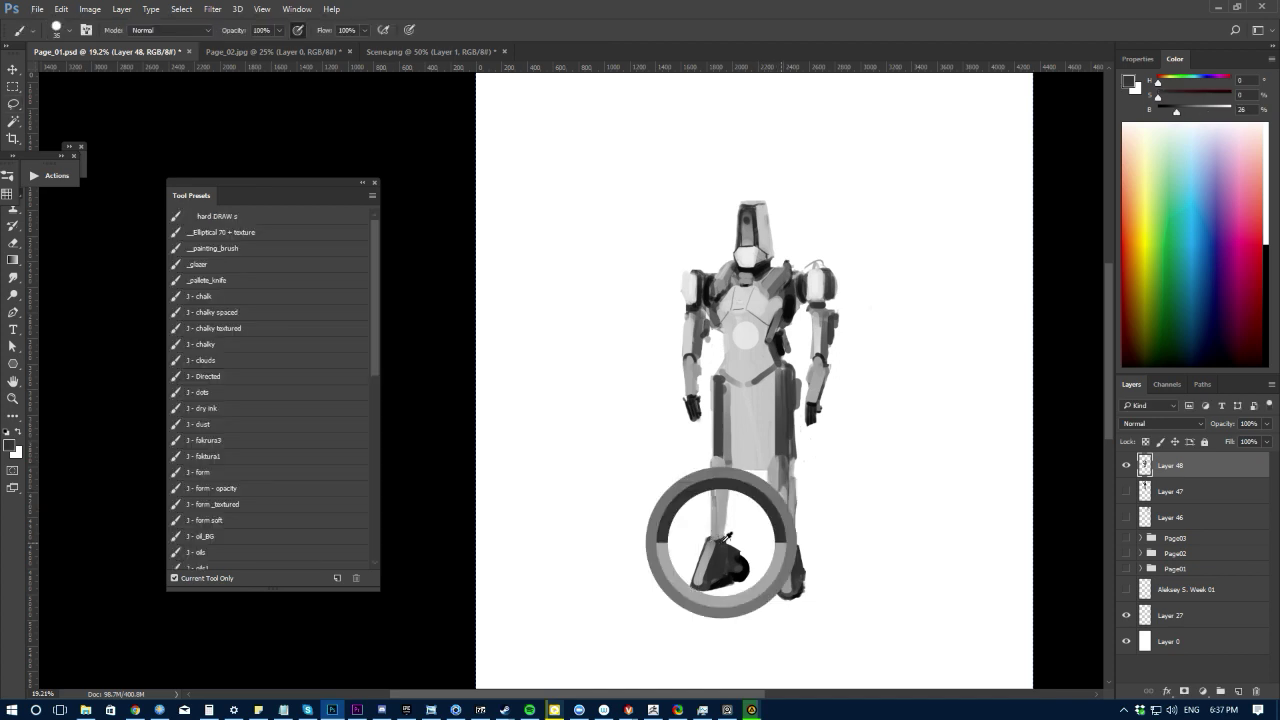
alt+click(726, 512)
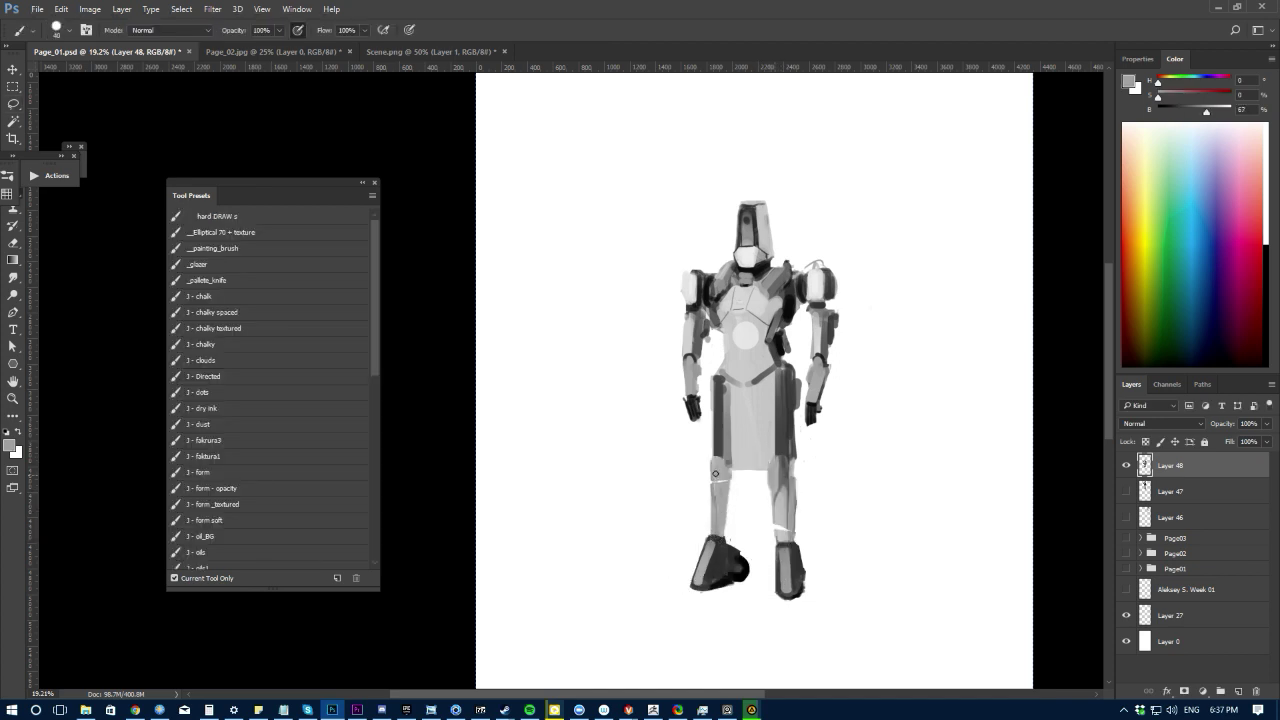
key(e)
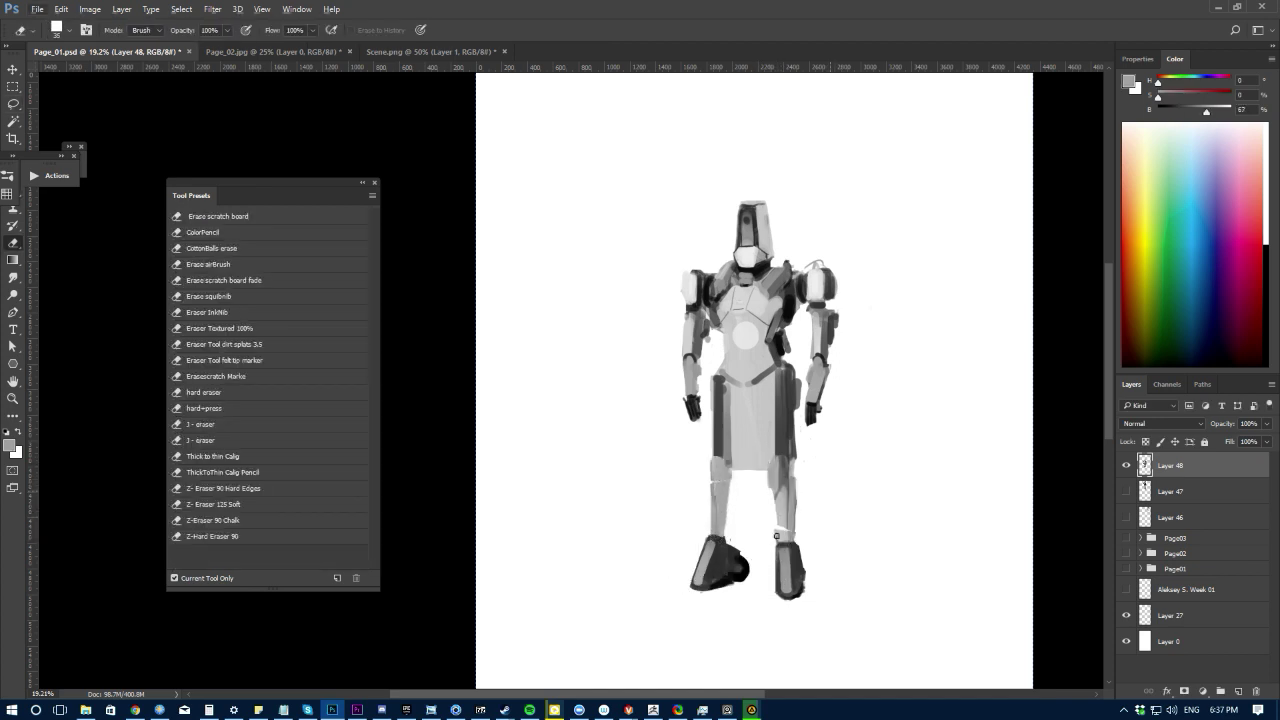
key(b)
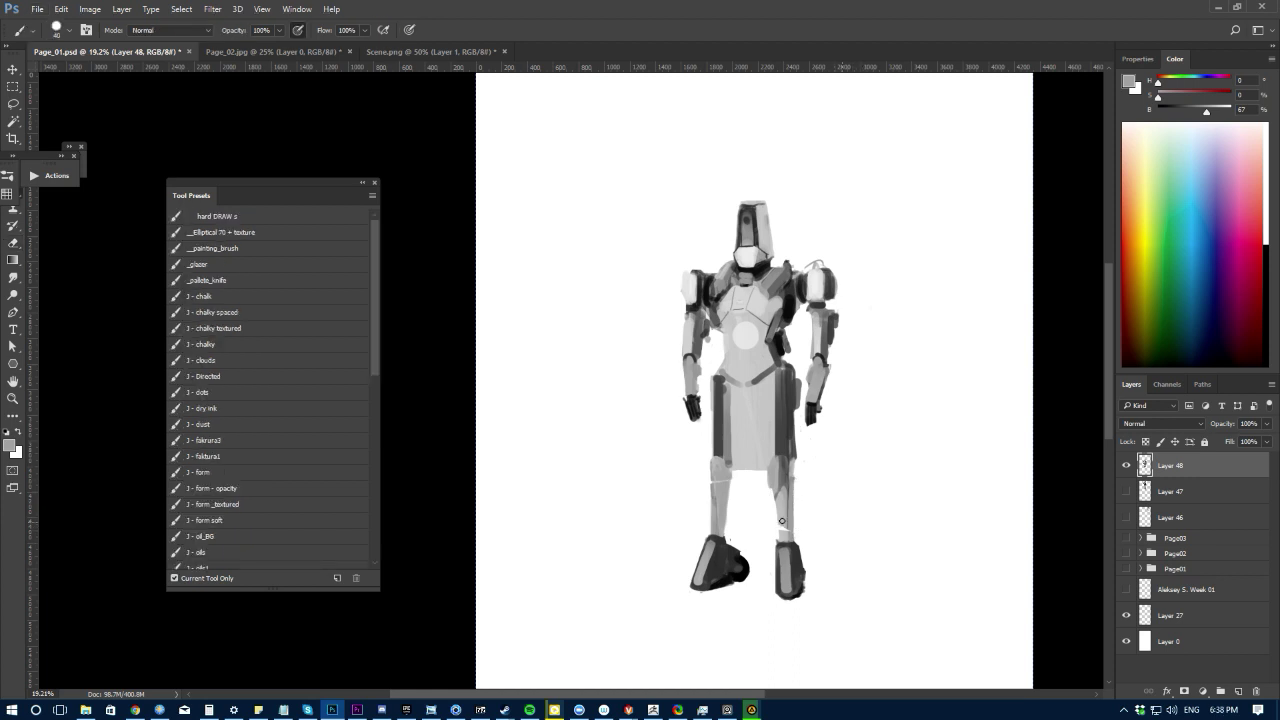
alt+click(785, 534)
mouse_move(785, 535)
mouse_down()
mouse_move(783, 490)
mouse_move(782, 523)
mouse_move(777, 501)
mouse_move(642, 385)
mouse_move(646, 437)
mouse_move(718, 491)
mouse_move(724, 482)
mouse_move(712, 472)
mouse_move(733, 543)
mouse_up()
alt+click(722, 488)
key(e)
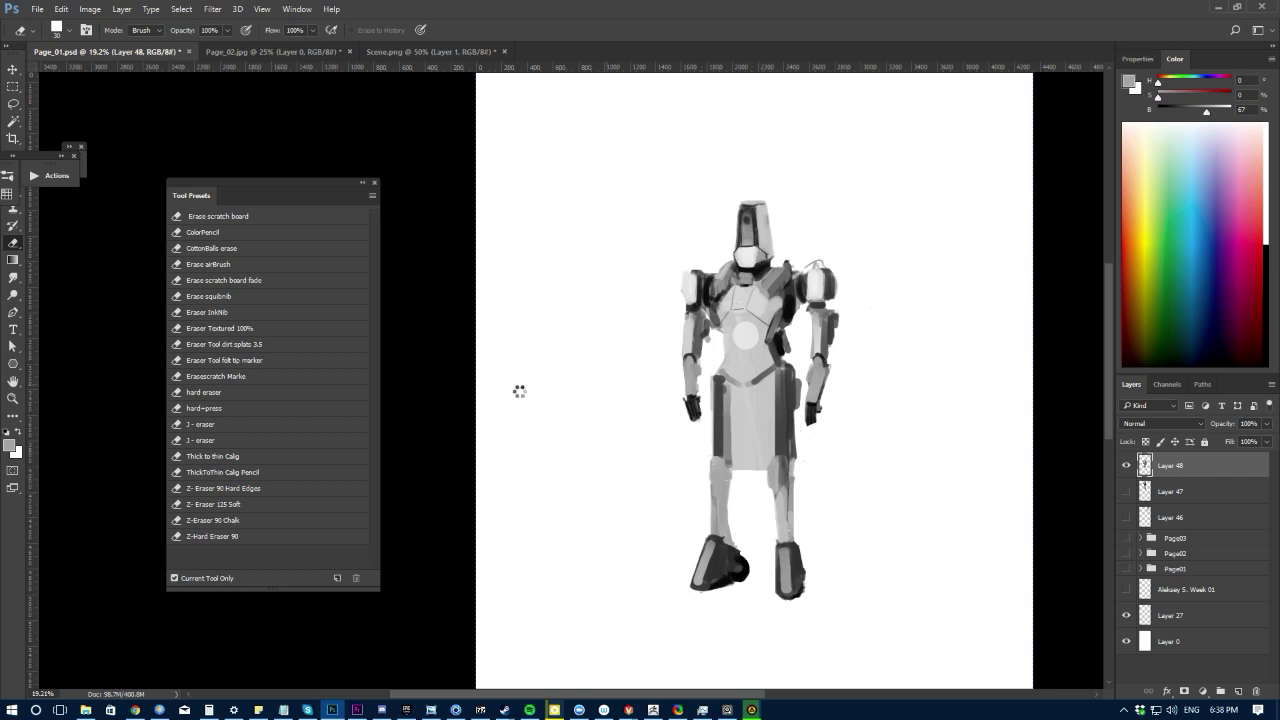
Step: Mirror the view and draw thin black contour lines down both sides of the front panel and along the waist edge
key(ctrl+plus)
drag(579, 445, 552, 408)
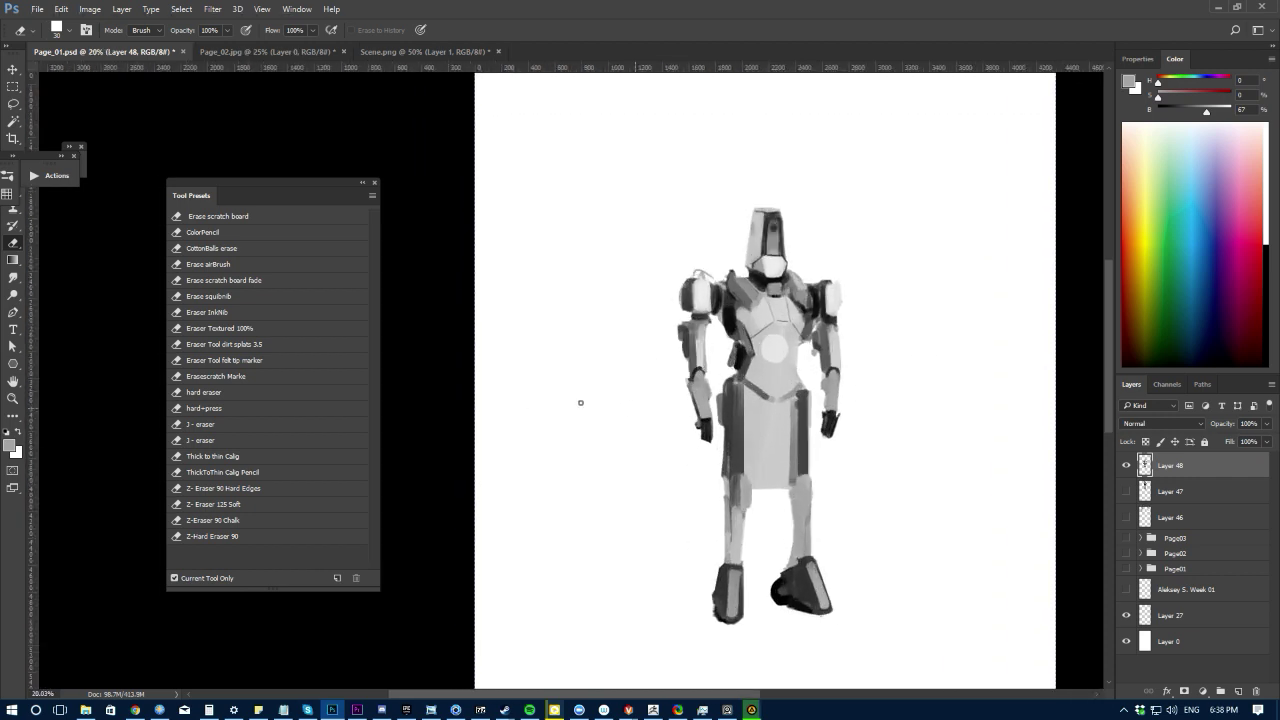
key(b)
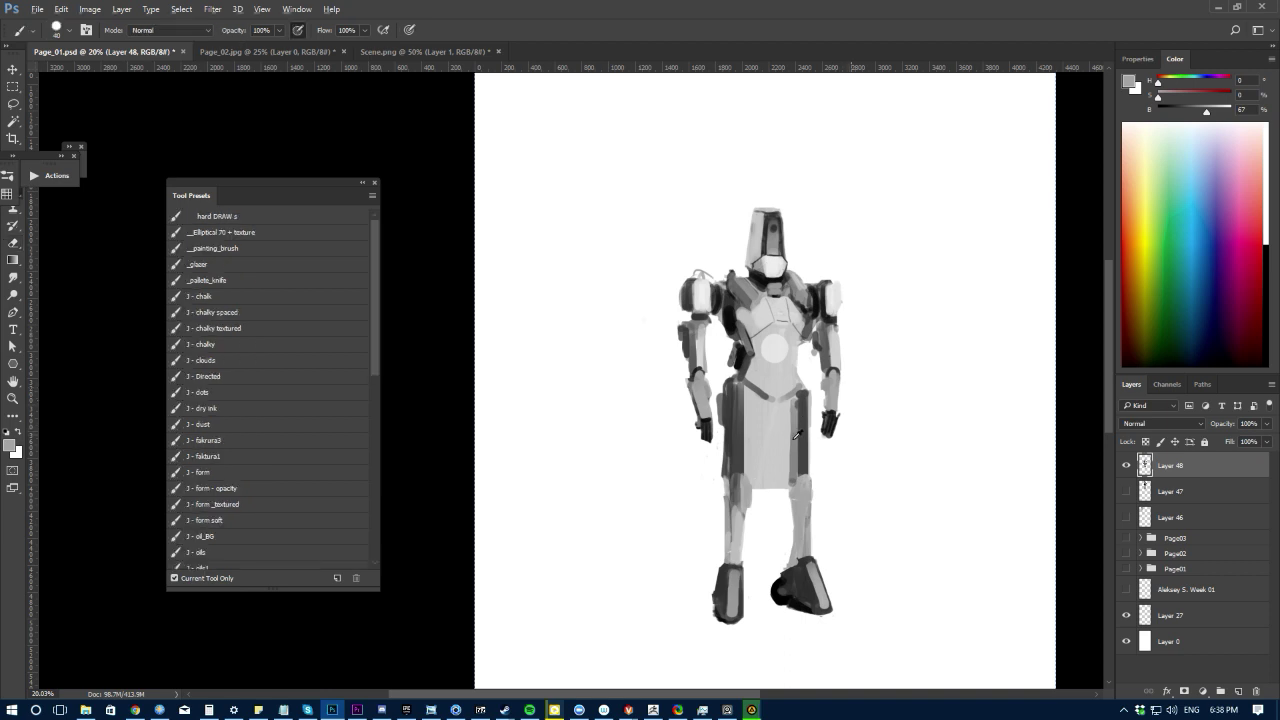
alt+click(820, 297)
scroll(789, 430, up, 1)
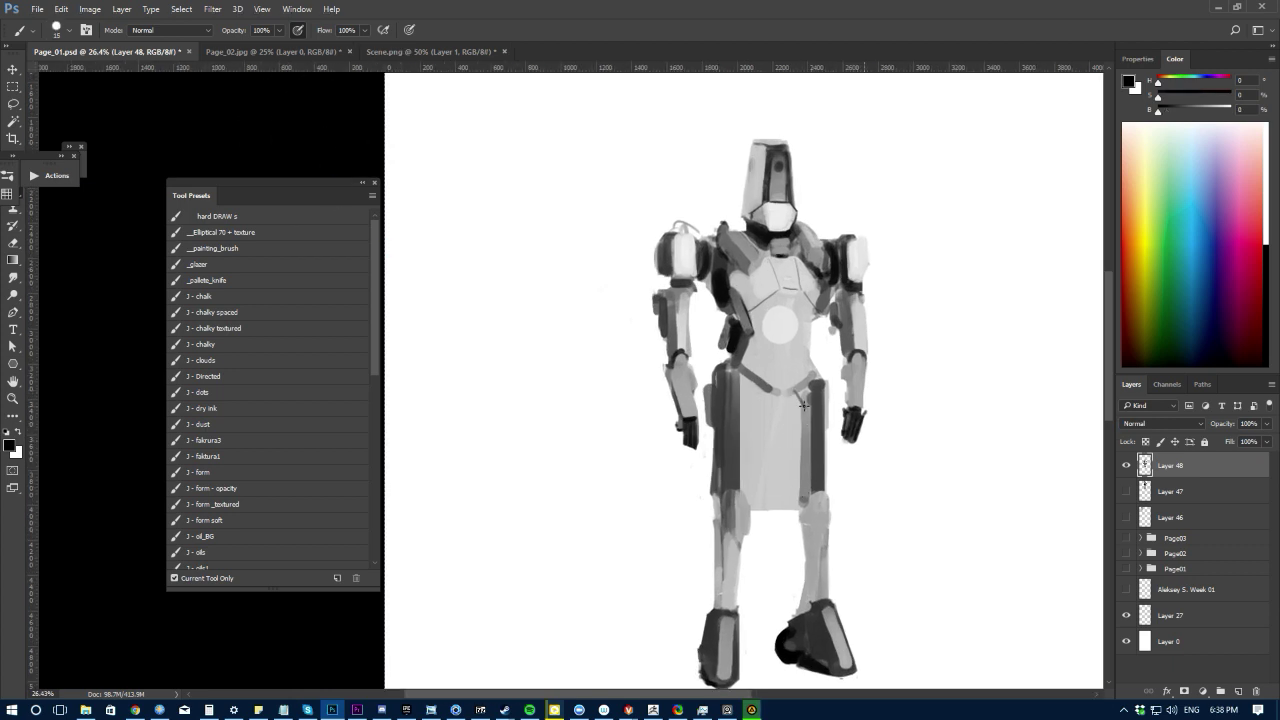
drag(803, 405, 805, 510)
drag(750, 423, 745, 503)
drag(733, 356, 765, 387)
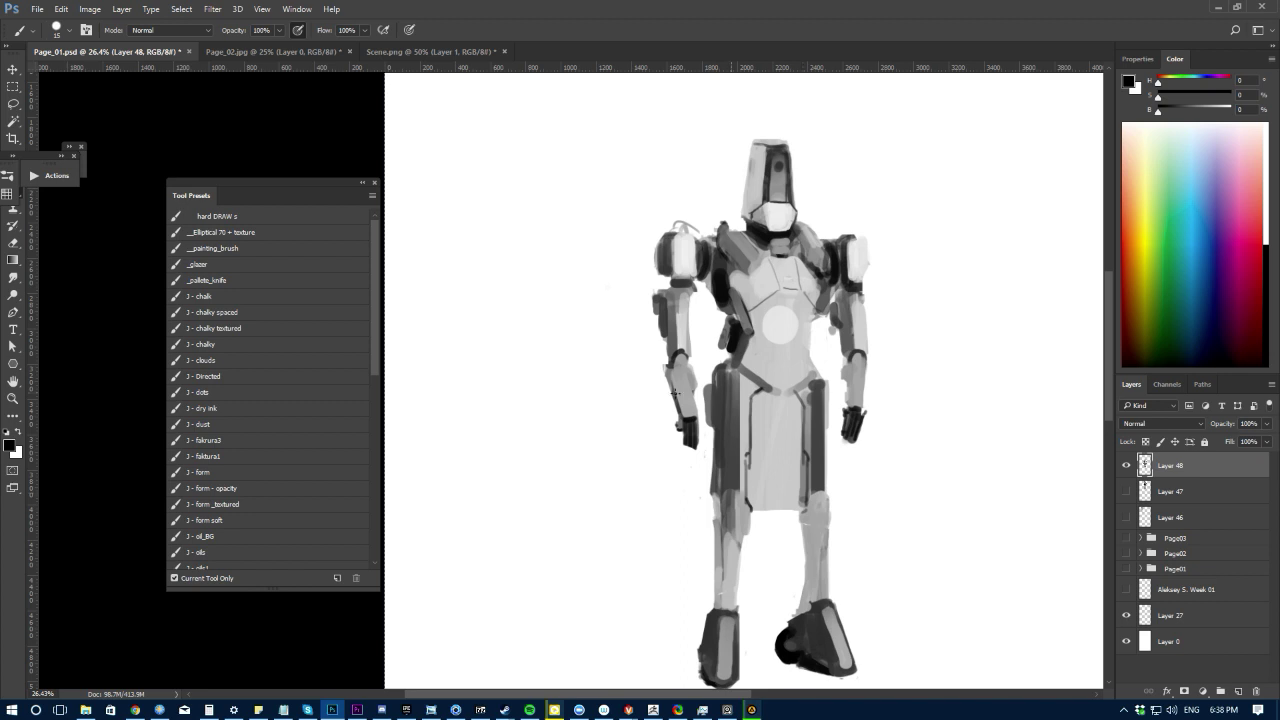
Step: Paint light grey plates over the upper parts of the dark bands on both sides of the front panel
alt+click(750, 392)
key(bracketright)
mouse_move(738, 385)
mouse_down()
mouse_move(738, 448)
mouse_move(738, 428)
mouse_up()
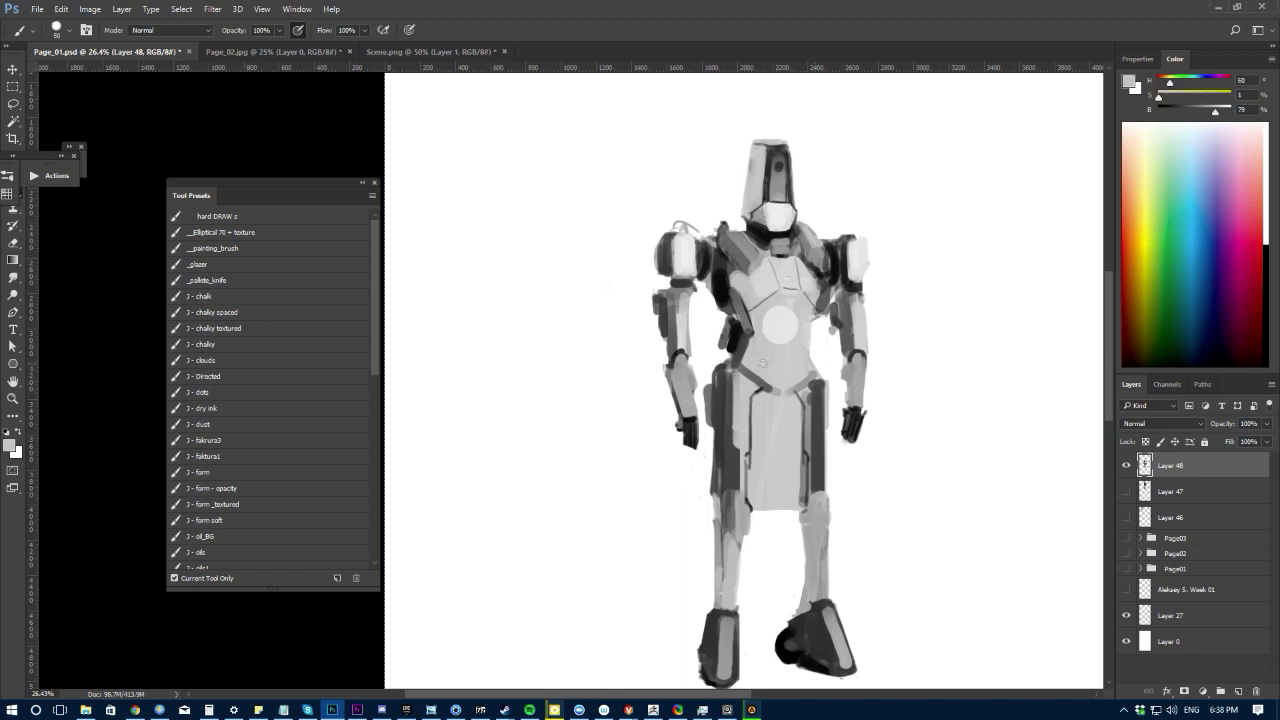
mouse_move(815, 396)
mouse_down()
mouse_move(816, 446)
mouse_move(815, 398)
mouse_move(815, 432)
mouse_move(783, 390)
mouse_move(822, 447)
mouse_up()
alt+click(822, 468)
mouse_move(682, 437)
mouse_down()
mouse_move(637, 357)
mouse_move(665, 397)
mouse_move(733, 423)
mouse_up()
Step: Refine the side plates and paint a light grey block on the outer hip with tones sampled from the body
alt+click(813, 487)
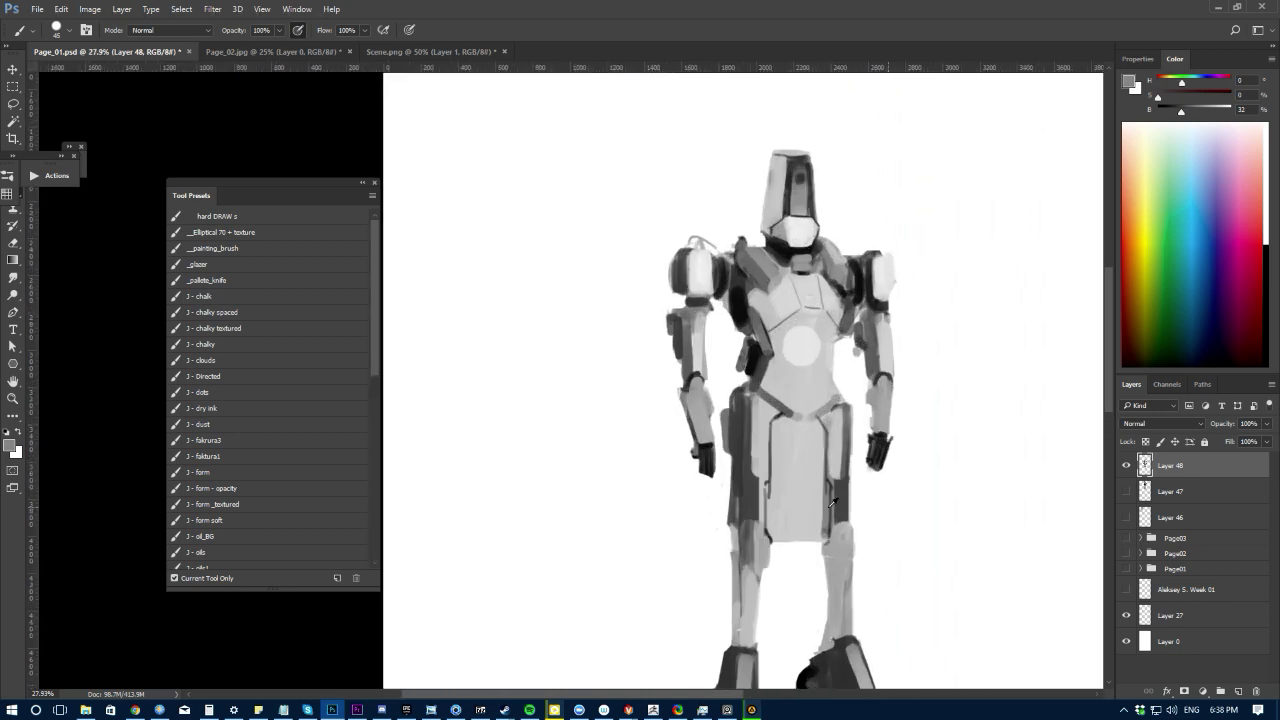
key(bracketleft)
key(bracketleft)
key(bracketleft)
key(bracketleft)
key(bracketleft)
mouse_move(664, 492)
mouse_down()
mouse_move(614, 463)
mouse_move(639, 517)
mouse_move(690, 527)
mouse_move(779, 417)
mouse_move(756, 402)
mouse_move(749, 418)
mouse_up()
alt+click(776, 400)
key(ctrl+z)
alt+click(778, 399)
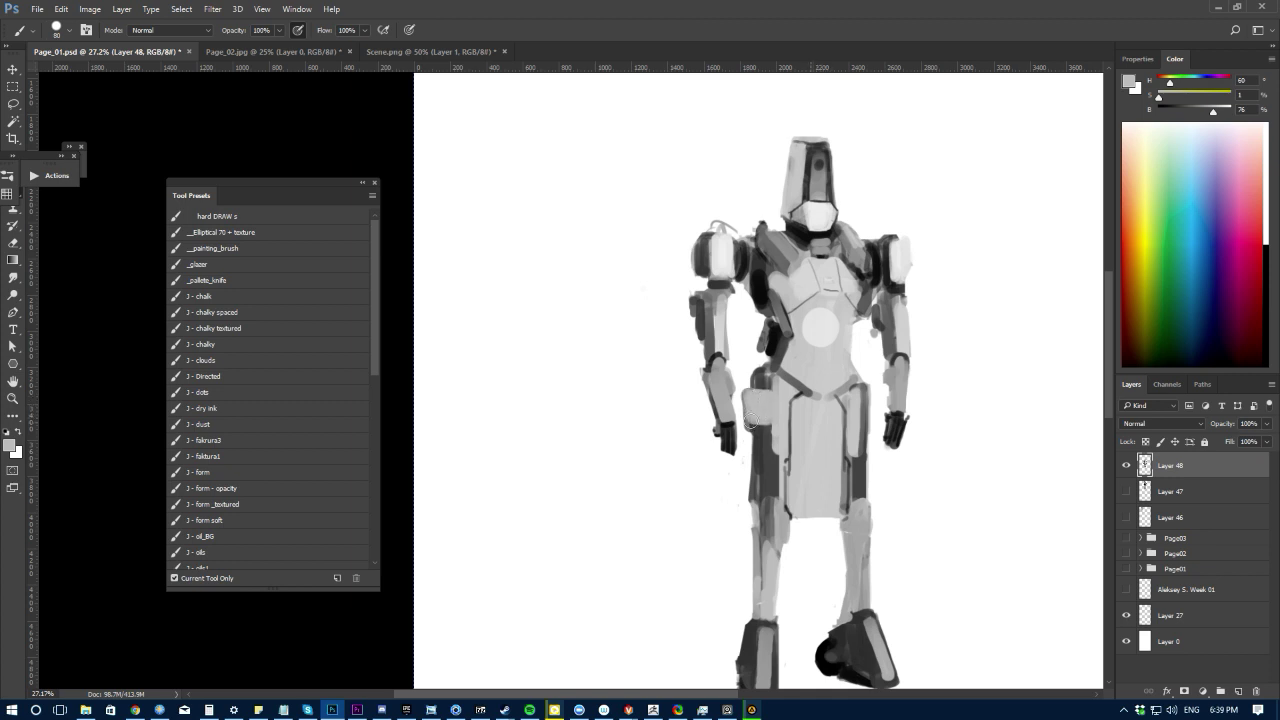
mouse_move(859, 417)
mouse_down()
mouse_move(863, 437)
mouse_move(843, 397)
mouse_move(868, 423)
mouse_move(859, 402)
mouse_up()
Step: Select the hips and front panel with the Lasso and transform them slightly upward towards the torso
mouse_move(604, 461)
mouse_down()
mouse_move(534, 415)
mouse_move(617, 517)
mouse_up()
key(l)
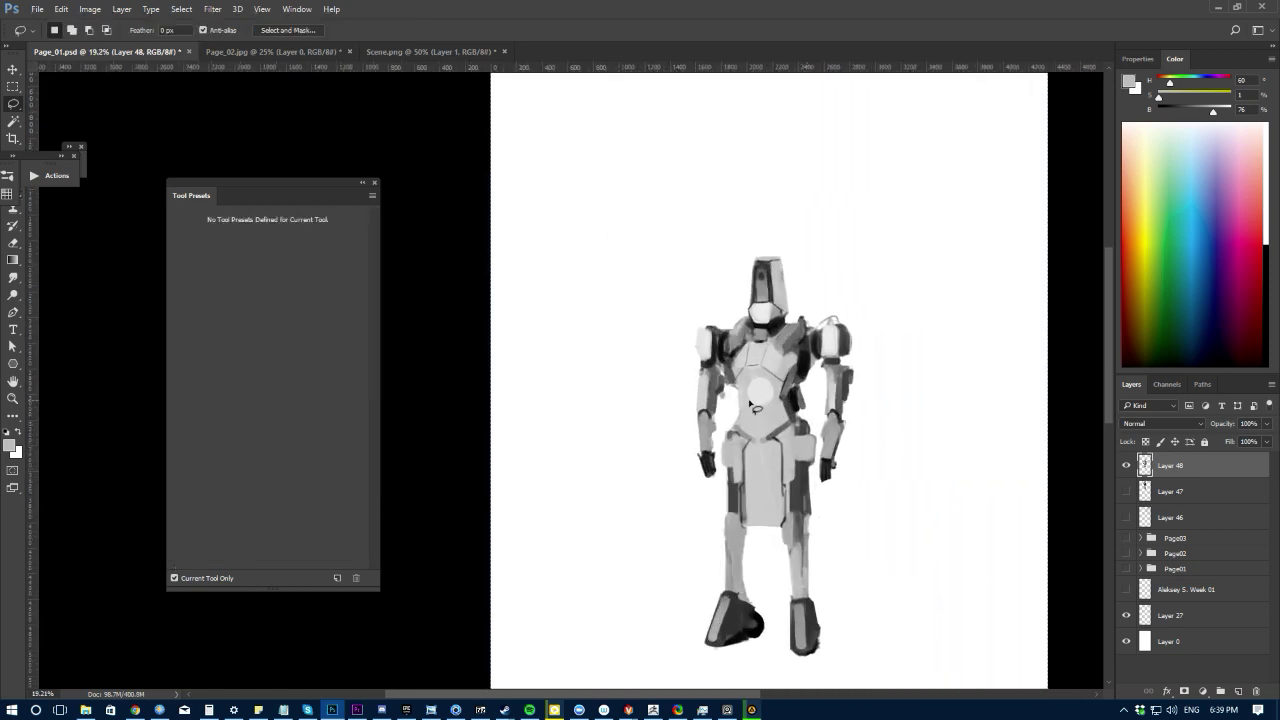
mouse_move(798, 414)
mouse_down()
mouse_move(818, 446)
mouse_move(817, 511)
mouse_move(735, 517)
mouse_move(720, 498)
mouse_move(721, 442)
mouse_move(729, 424)
mouse_move(761, 392)
mouse_up()
key(ctrl+t)
key(Return)
key(ctrl+d)
Step: Shade the inner side of the bent leg below the knee in darker grey and trim its edge
key(b)
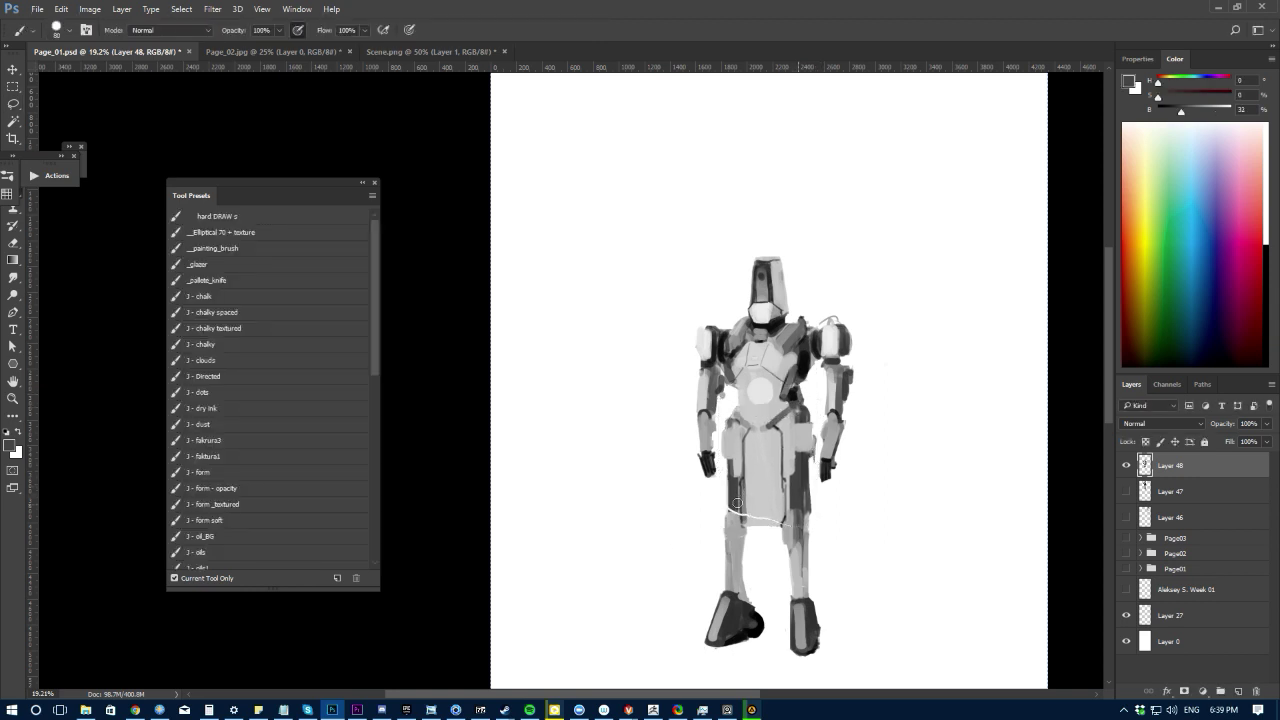
drag(748, 536, 740, 557)
key(ctrl+alt+z)
key(ctrl+alt+z)
alt+click(738, 532)
key(e)
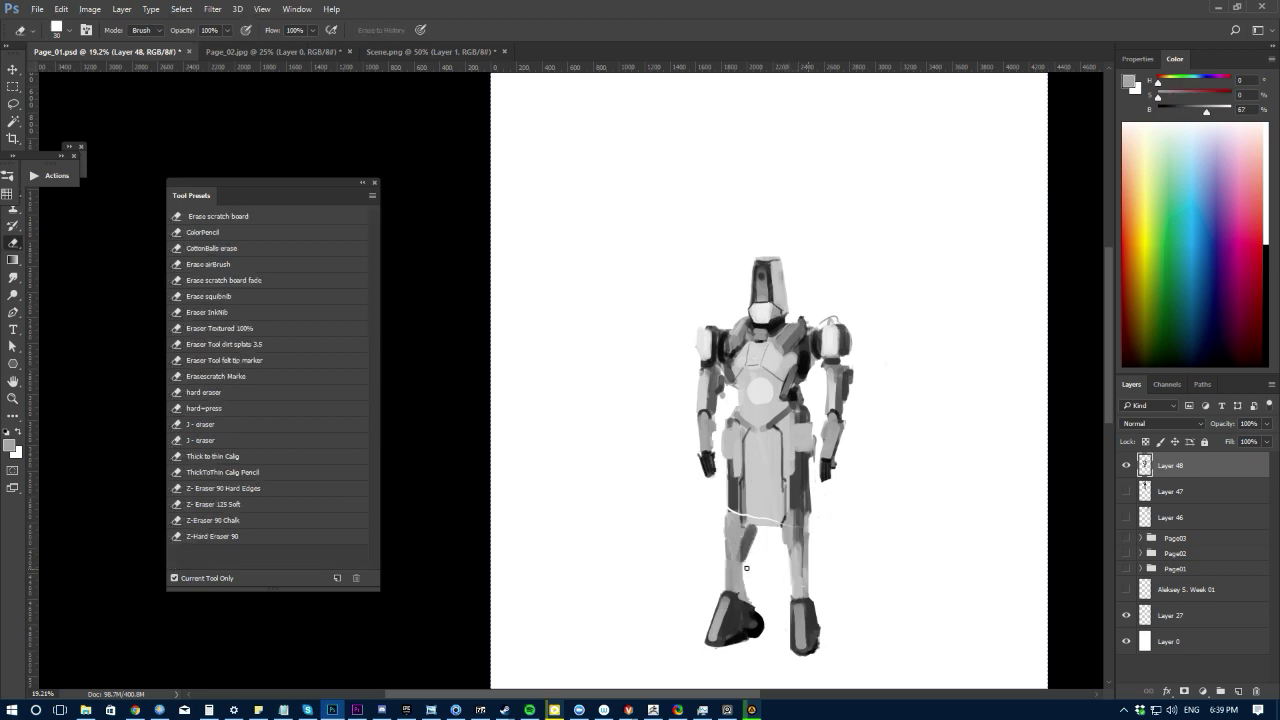
Step: Select the angled foot with the Lasso and transform it to be slightly narrower
key(l)
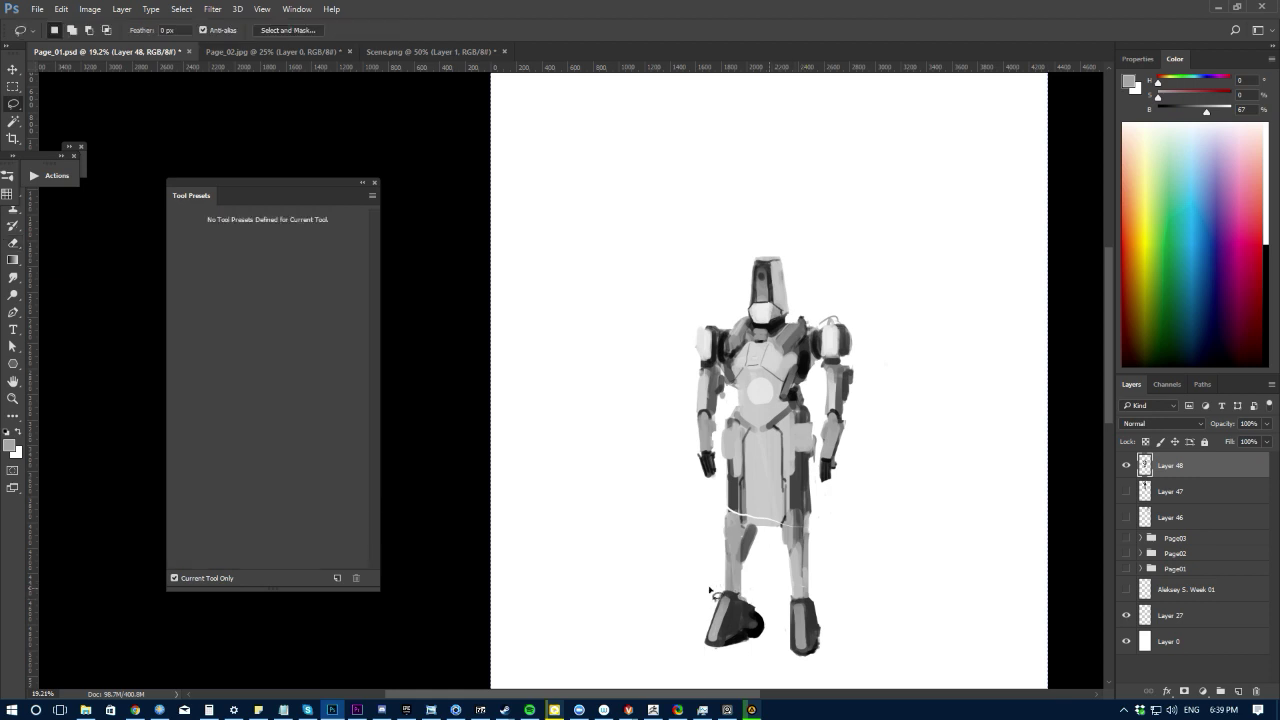
mouse_move(746, 597)
mouse_down()
mouse_move(709, 674)
mouse_move(735, 588)
mouse_up()
key(ctrl+t)
drag(678, 628, 692, 623)
key(Return)
key(ctrl+d)
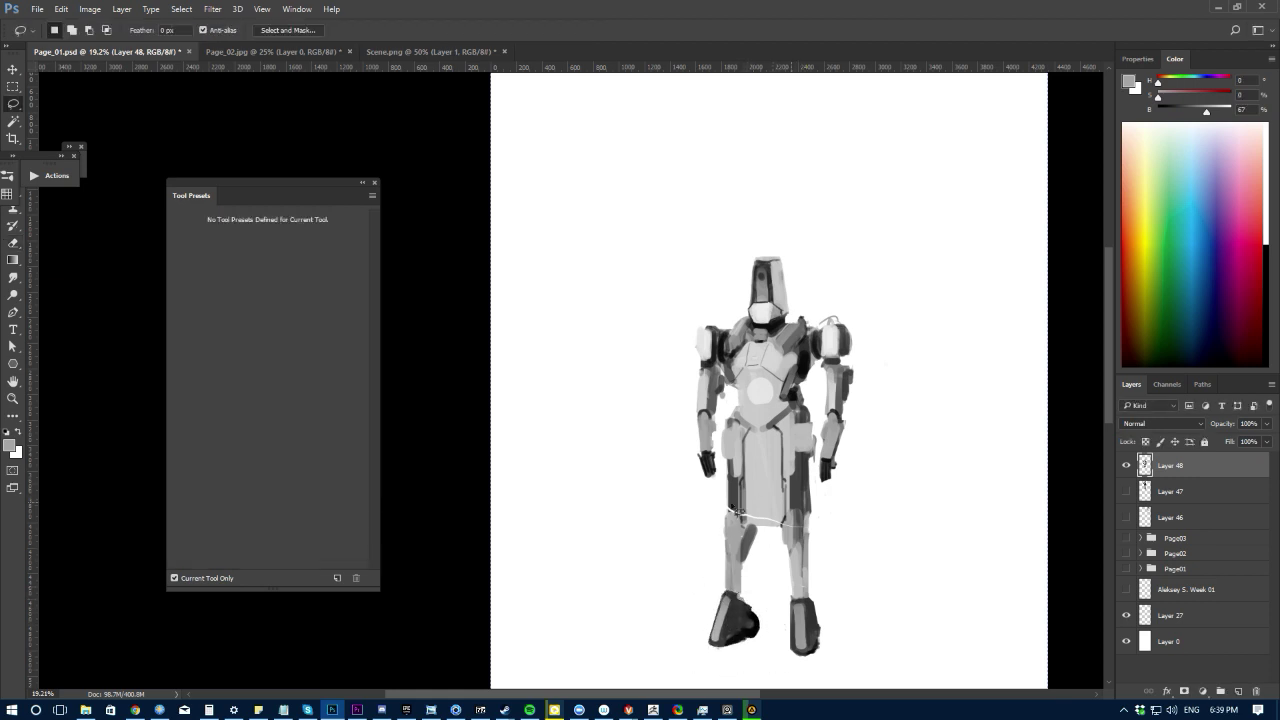
Step: Smudge the surrounding greys across the white gap at the front panel's lower end with a reduced Smudge tool
key(b)
key(r)
key(bracketleft)
key(bracketleft)
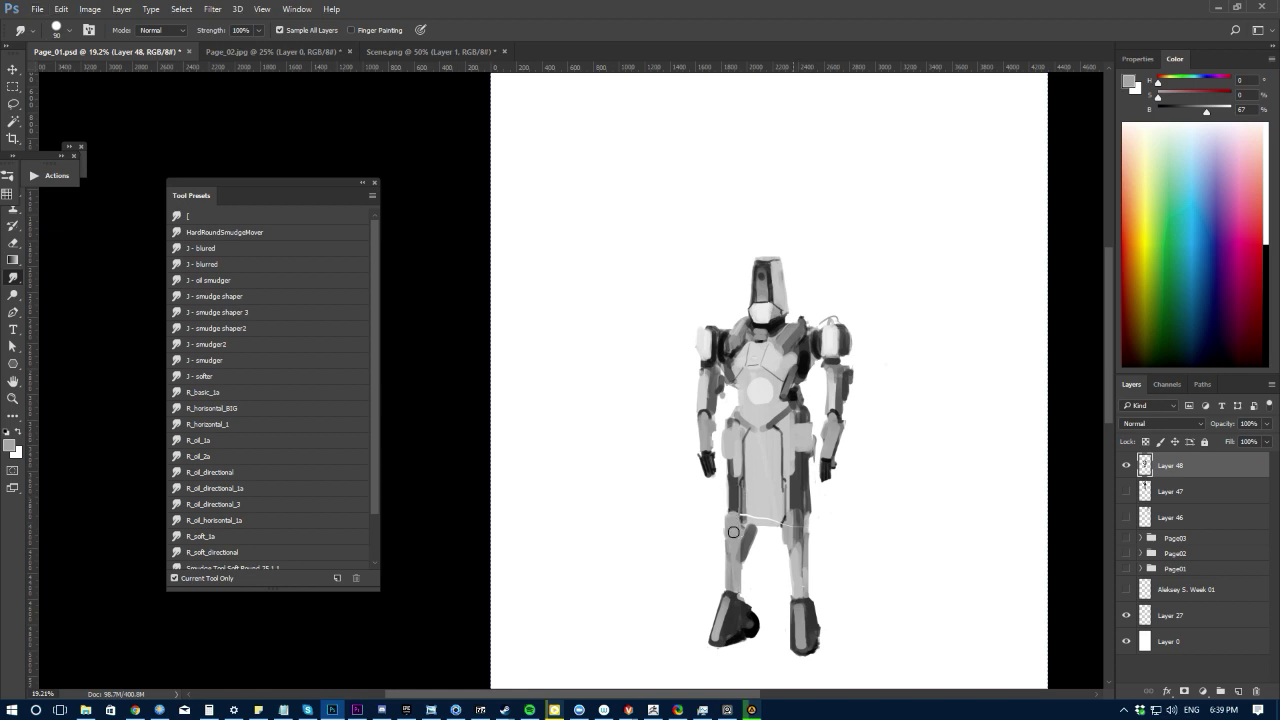
drag(748, 520, 779, 519)
key(e)
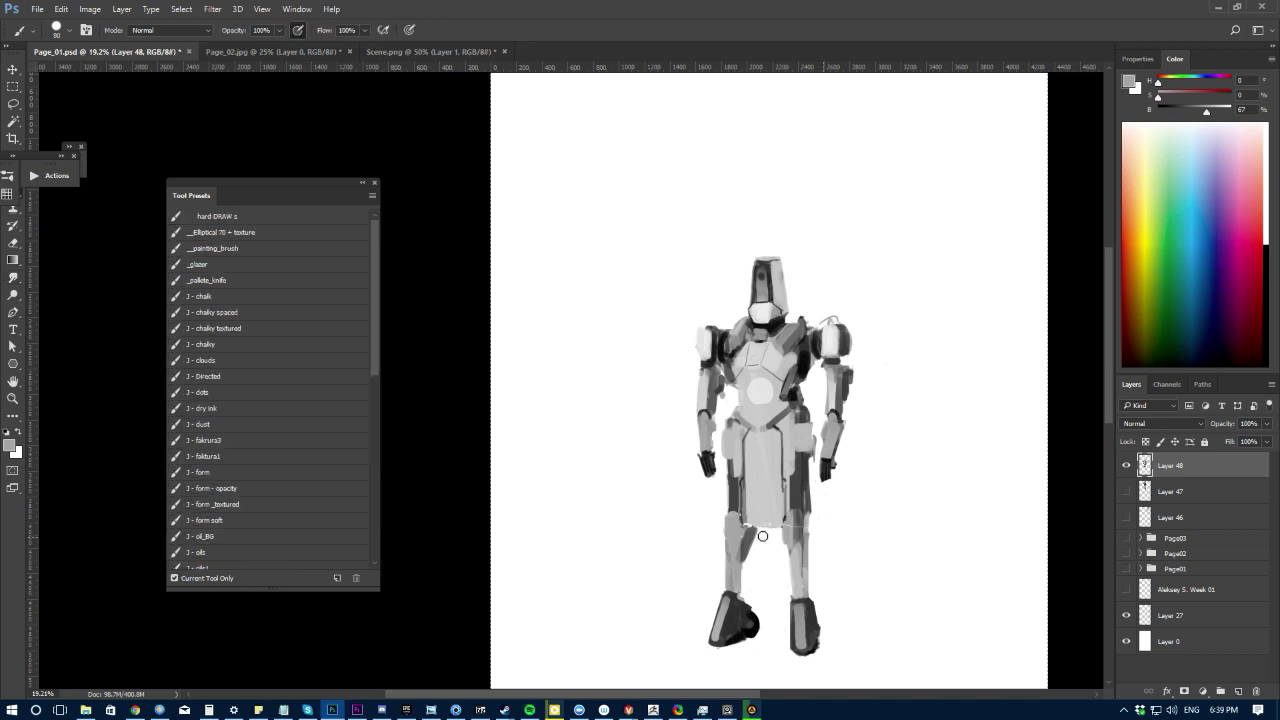
Step: Paint a light grey knee plate on the straight leg beside the front panel's lower end, using the torso's grey
key(b)
alt+click(768, 395)
mouse_move(786, 521)
mouse_down()
mouse_move(733, 531)
mouse_move(783, 499)
mouse_move(802, 527)
mouse_move(791, 513)
mouse_move(810, 497)
mouse_move(806, 540)
mouse_up()
alt+click(811, 494)
key(e)
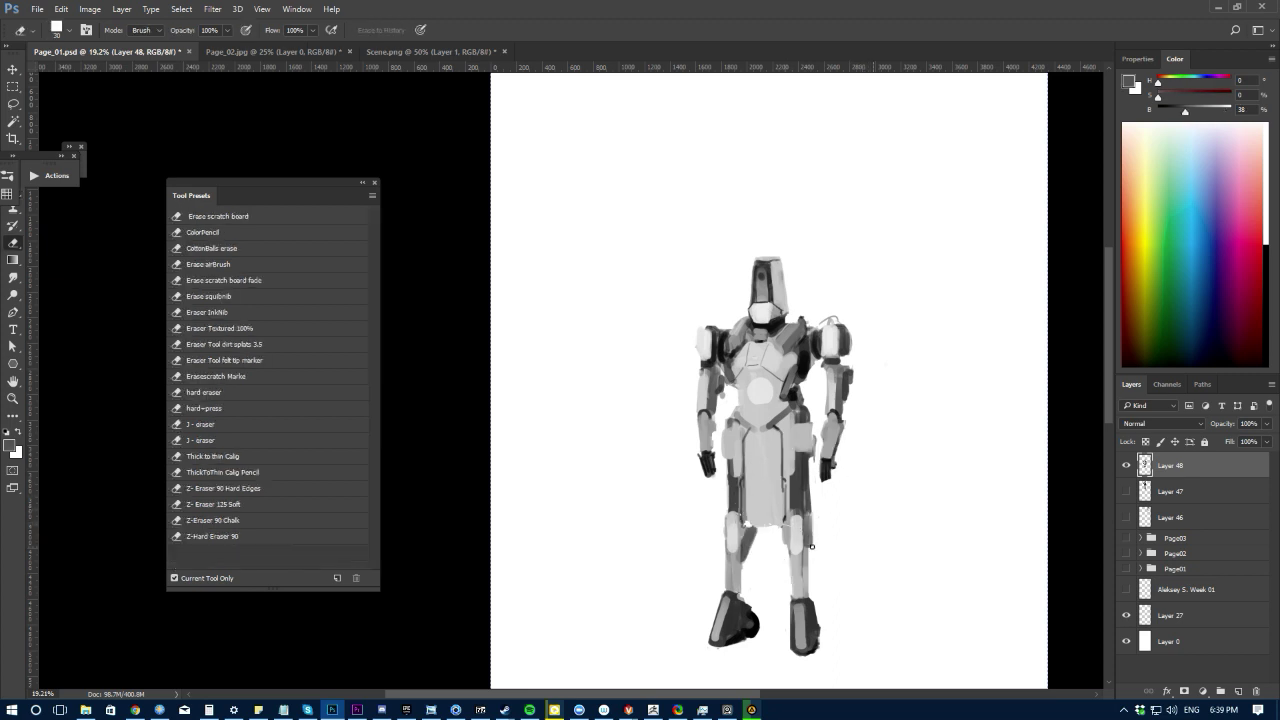
Step: Refine the straight leg's darker edges around the knee and trim its lower leg with the Eraser
key(b)
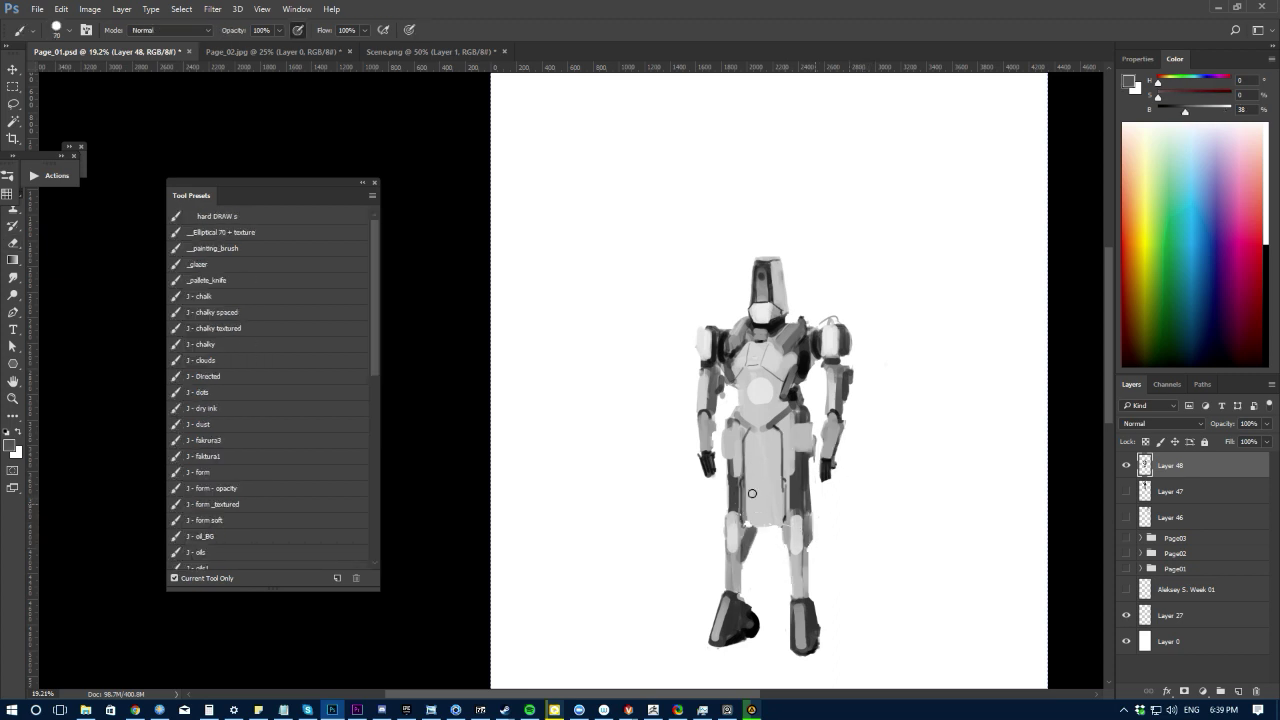
right_click(787, 559)
key(Escape)
key(e)
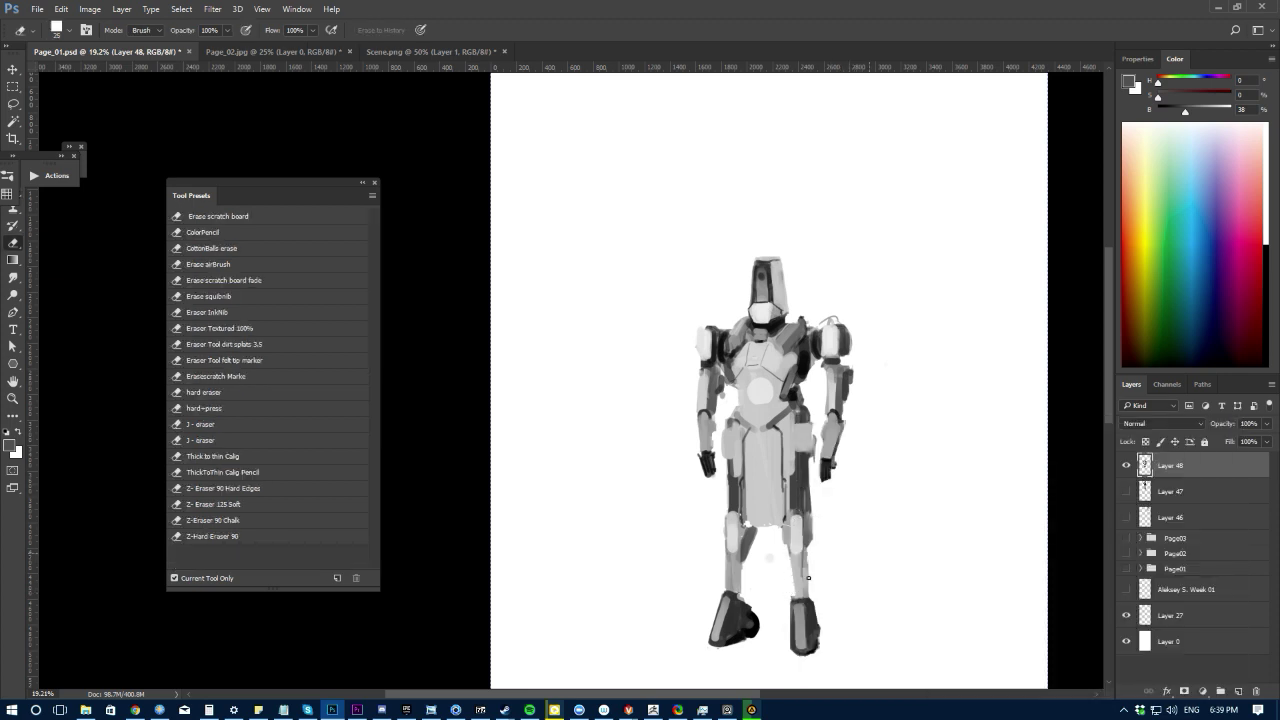
key(b)
alt+click(810, 571)
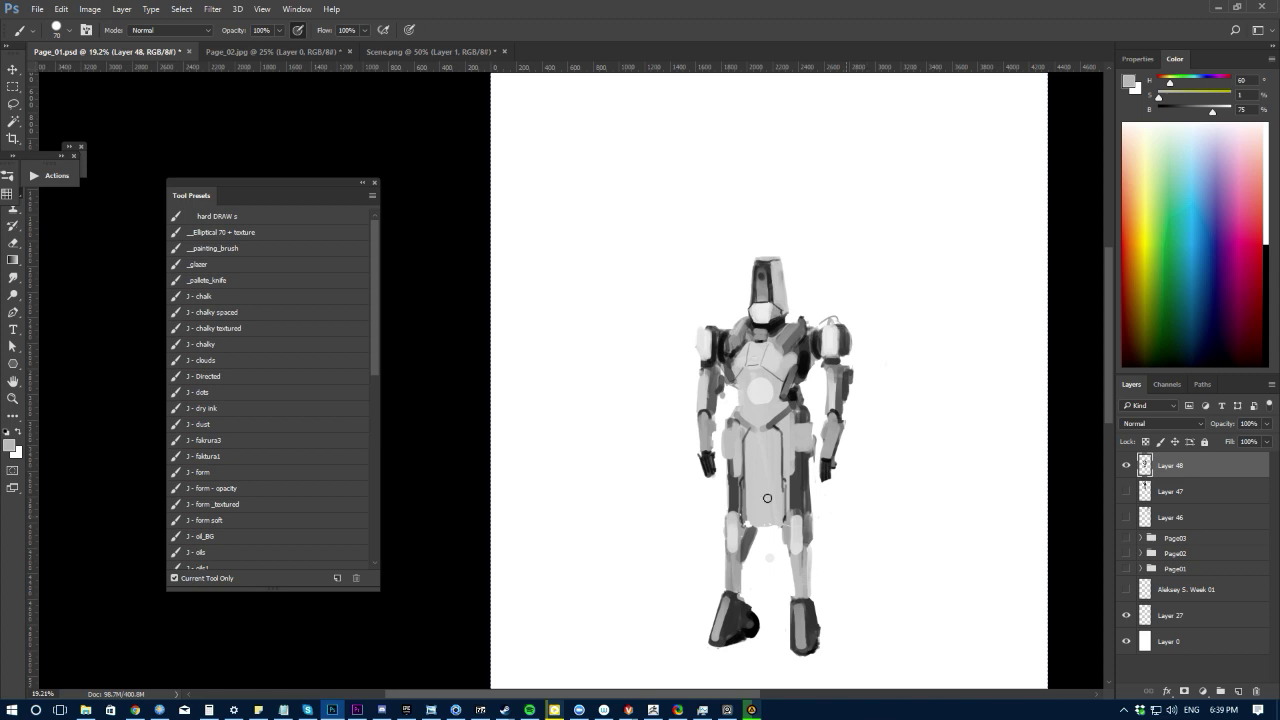
scroll(580, 506, down, 2)
key(e)
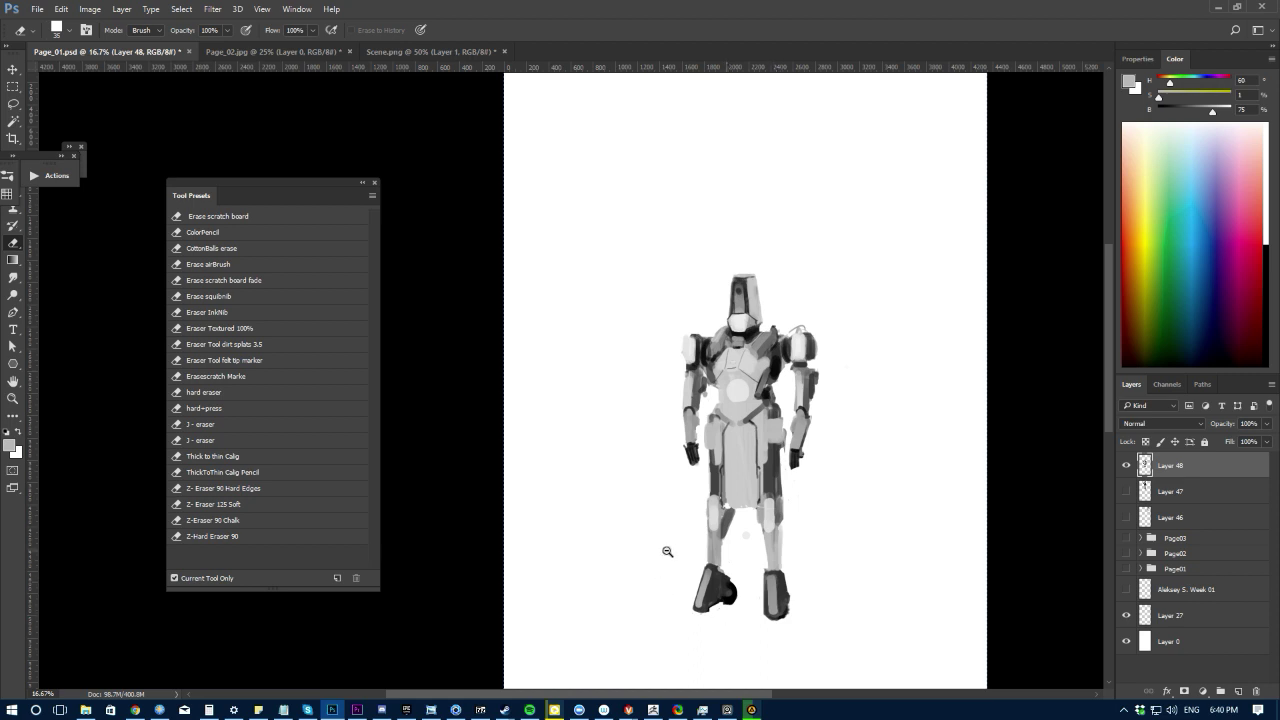
scroll(667, 551, down, 1)
key(ctrl+t)
drag(616, 425, 614, 457)
key(Escape)
Step: Flip the robot on Layer 48 horizontally and move it to the page's upper-left corner
key(ctrl+t)
right_click(684, 470)
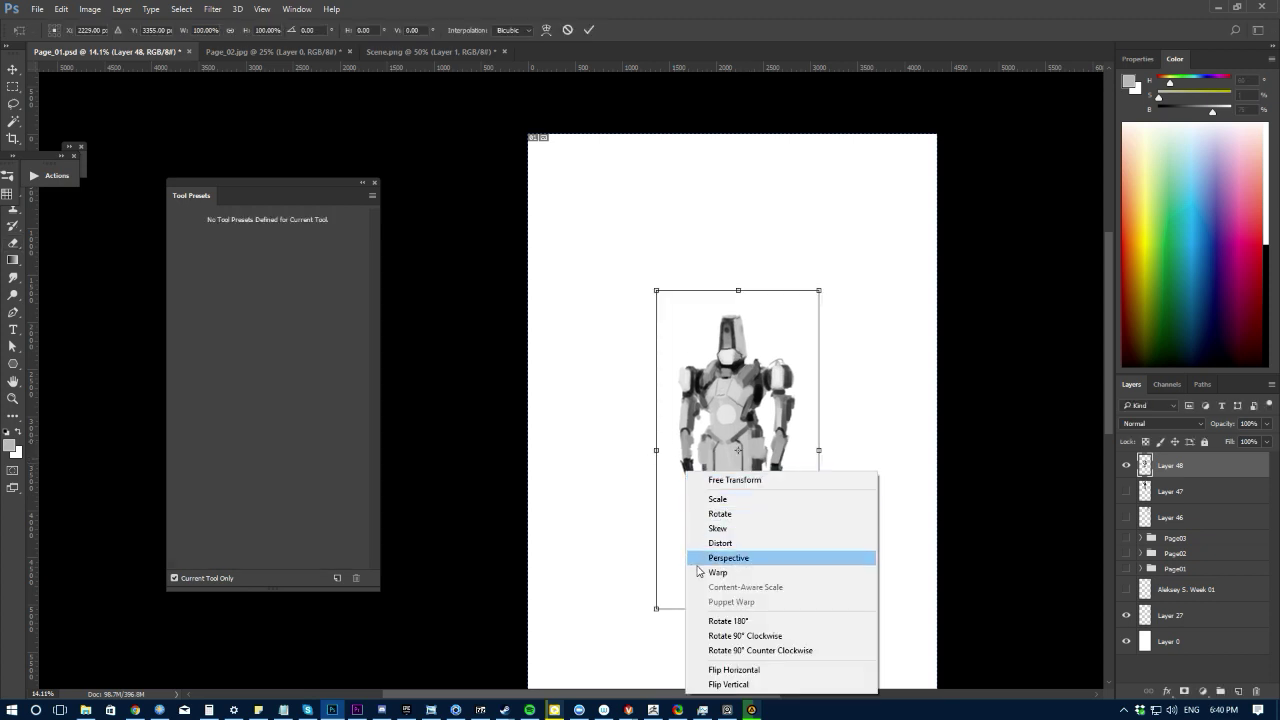
click(716, 669)
drag(709, 512, 581, 375)
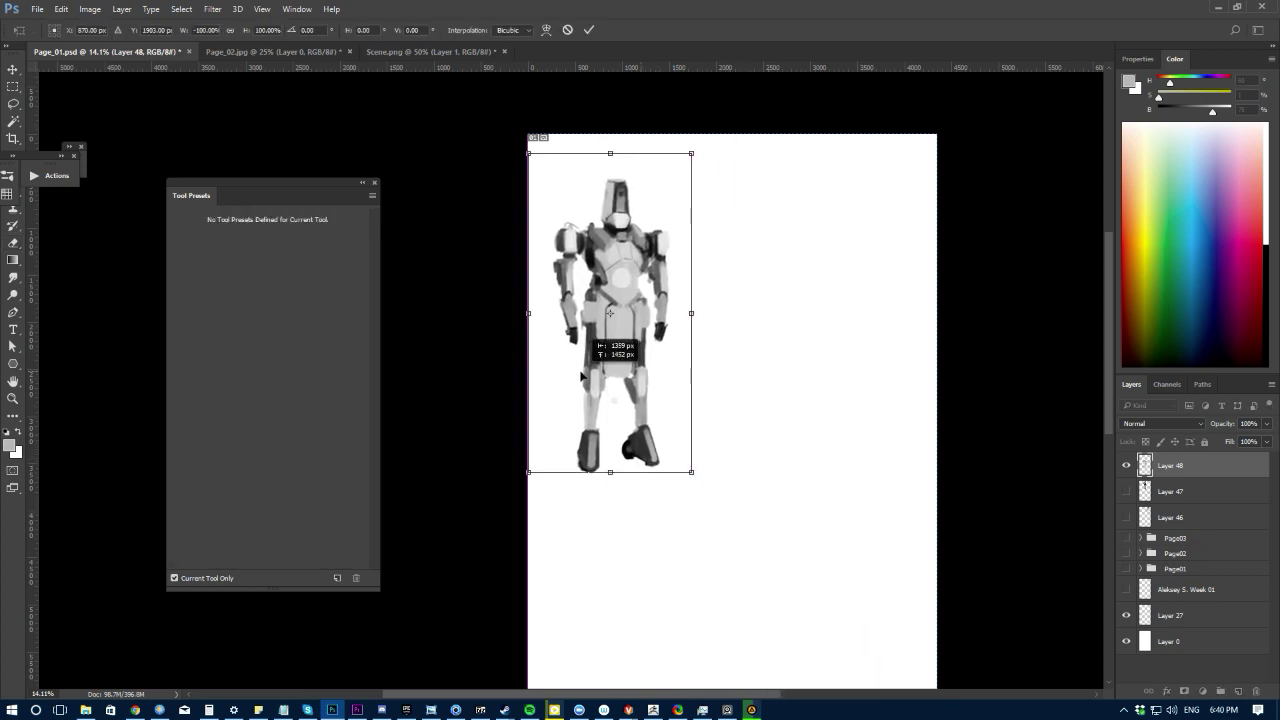
key(Return)
Step: Hide Layer 48 and add a new empty layer above it
key(e)
click(1125, 466)
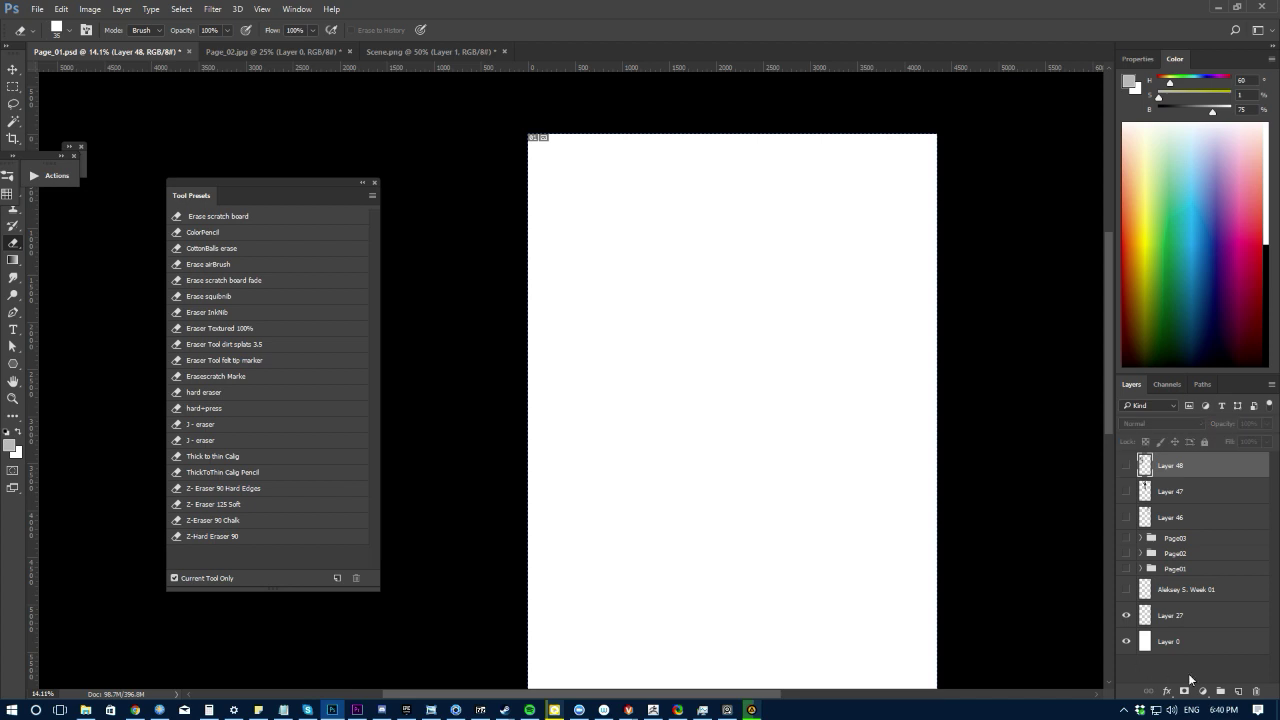
click(1239, 691)
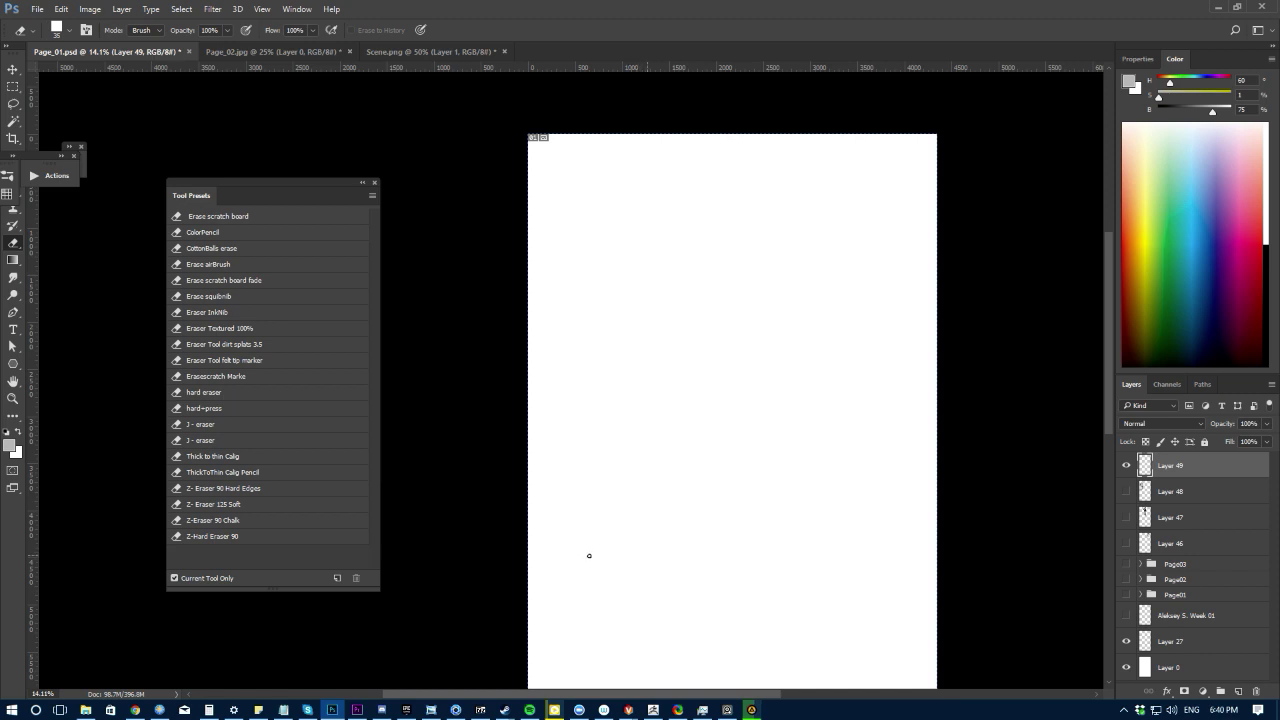
Step: Block in the new figure's head with soft light grey strokes, using a large and then a smaller brush
key(b)
key(bracketright)
key(bracketright)
key(bracketright)
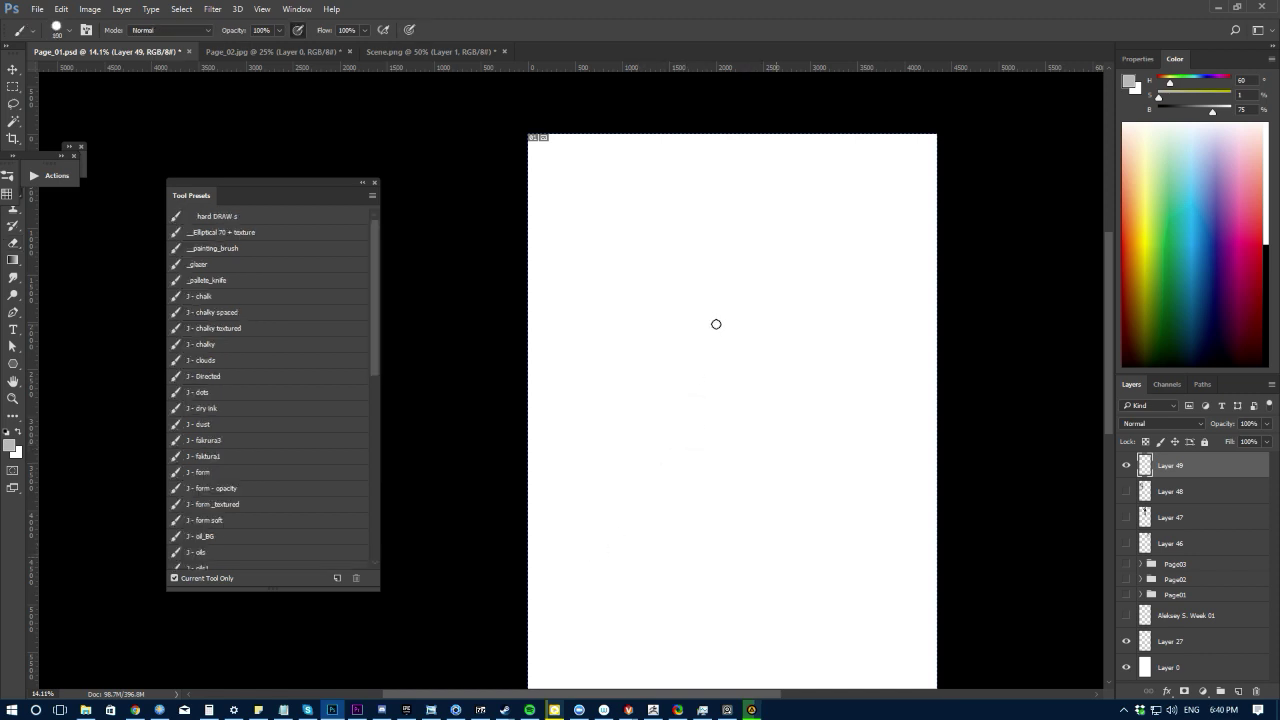
mouse_move(711, 323)
mouse_down()
mouse_move(713, 342)
mouse_move(726, 337)
mouse_move(699, 358)
mouse_up()
key(bracketleft)
key(bracketleft)
key(bracketleft)
key(bracketleft)
key(bracketleft)
key(bracketleft)
key(bracketleft)
drag(743, 321, 742, 340)
drag(735, 332, 736, 347)
Step: Outline the head with its visor and the tapered torso in thin black brush lines
key(bracketleft)
key(bracketleft)
key(bracketleft)
key(d)
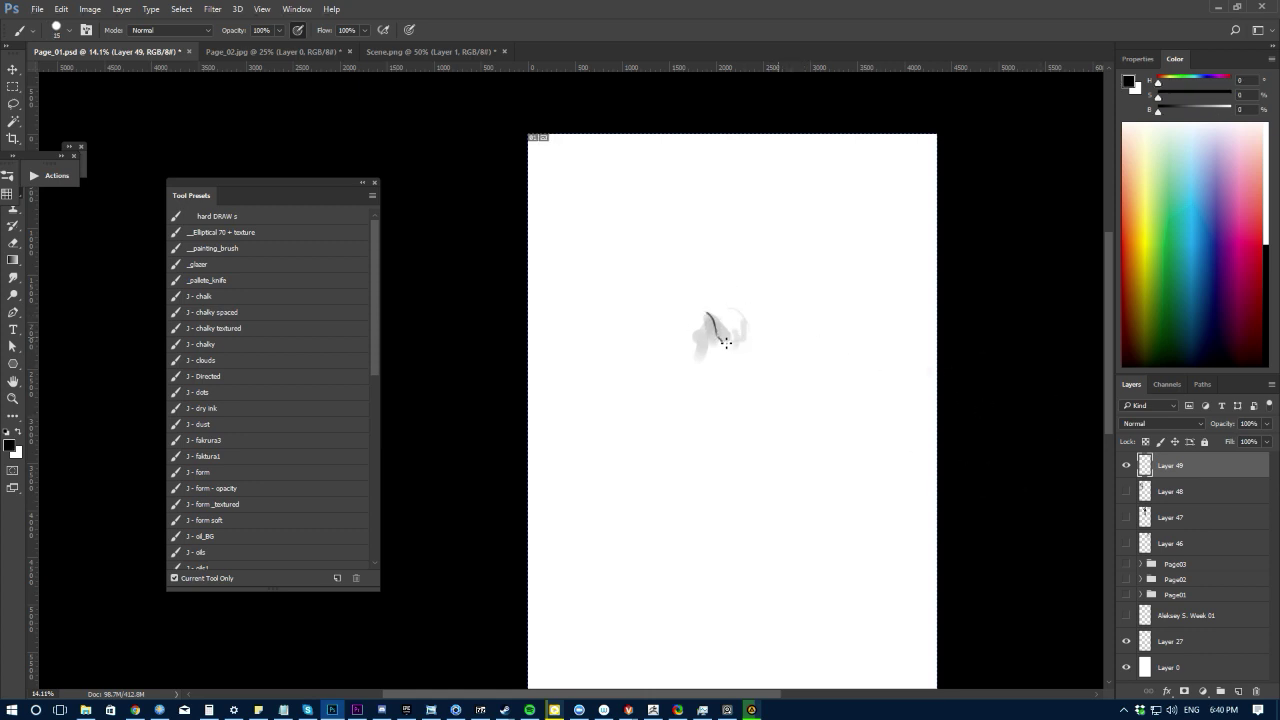
drag(713, 311, 735, 343)
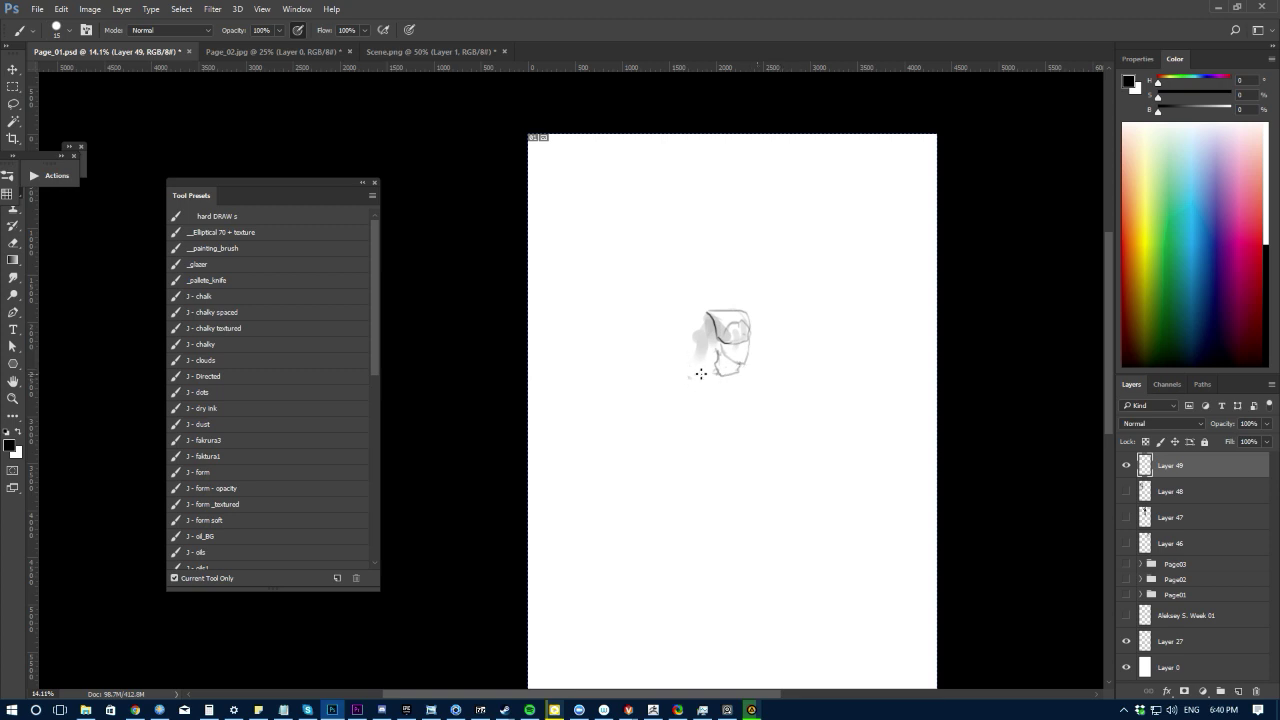
mouse_move(690, 380)
mouse_down()
mouse_move(769, 389)
mouse_move(761, 428)
mouse_move(711, 459)
mouse_up()
mouse_move(753, 380)
mouse_down()
mouse_move(744, 460)
mouse_move(715, 463)
mouse_move(710, 450)
mouse_move(738, 457)
mouse_move(712, 477)
mouse_move(748, 476)
mouse_up()
Step: Sketch the figure's hips, both spread legs with feet, and the oval shoulders in thin black lines
mouse_move(744, 466)
mouse_down()
mouse_move(700, 548)
mouse_move(698, 606)
mouse_move(754, 540)
mouse_up()
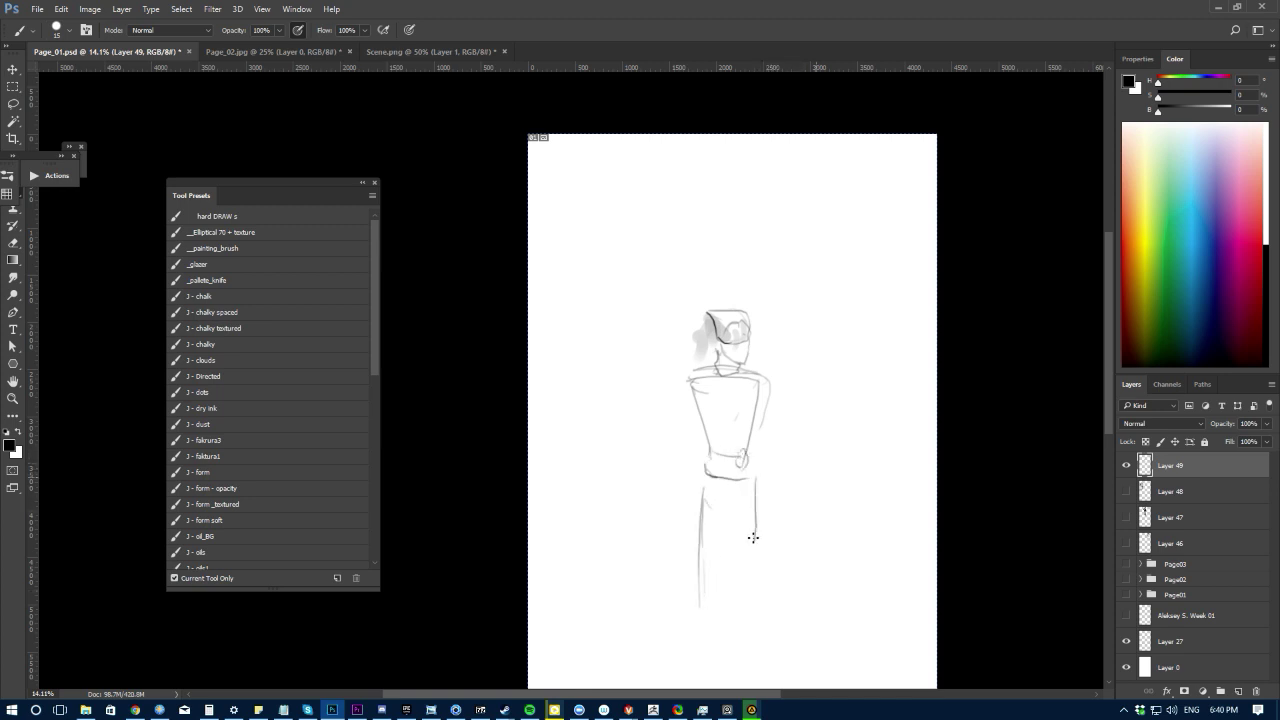
mouse_move(733, 482)
mouse_down()
mouse_move(760, 584)
mouse_move(751, 497)
mouse_move(765, 604)
mouse_up()
mouse_move(752, 482)
mouse_down()
mouse_move(766, 602)
mouse_move(699, 656)
mouse_up()
drag(716, 510, 698, 658)
mouse_move(706, 552)
mouse_down()
mouse_move(707, 588)
mouse_move(764, 577)
mouse_move(723, 555)
mouse_move(767, 543)
mouse_move(770, 600)
mouse_up()
drag(774, 535, 778, 582)
drag(773, 480, 777, 584)
mouse_move(771, 508)
mouse_down()
mouse_move(779, 572)
mouse_move(709, 577)
mouse_move(787, 599)
mouse_move(774, 577)
mouse_move(796, 600)
mouse_up()
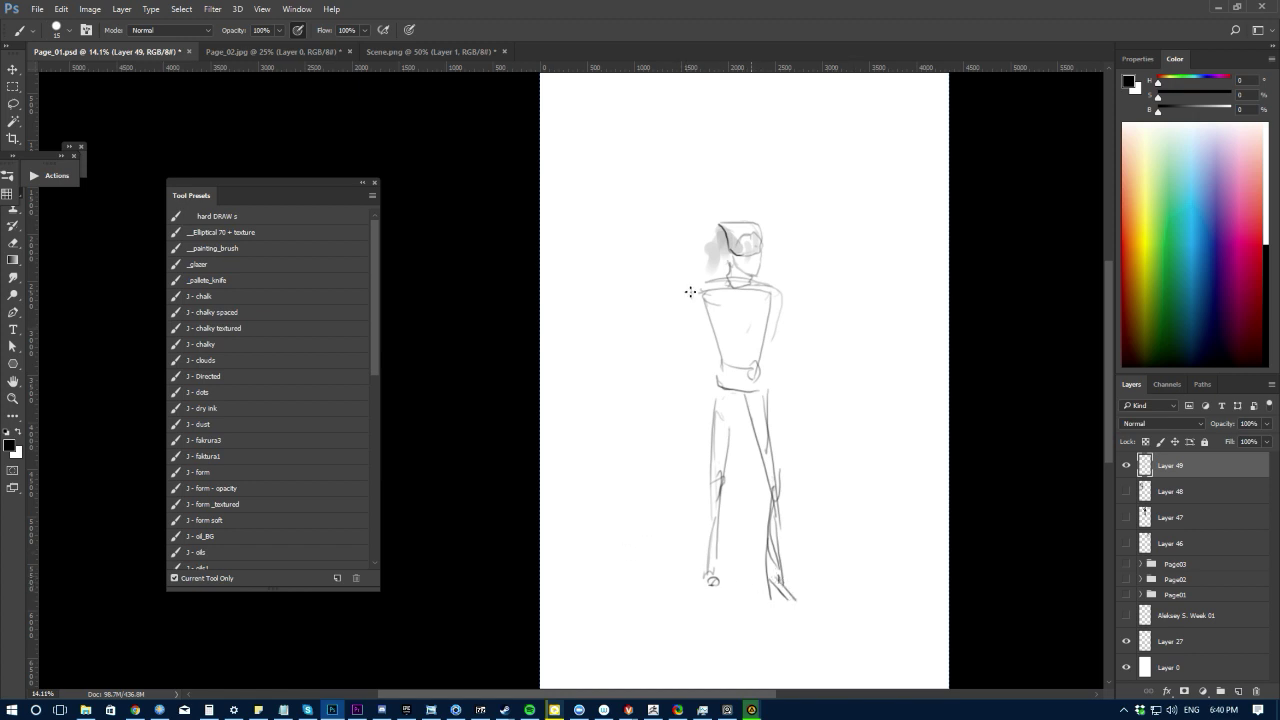
mouse_move(689, 291)
mouse_down()
mouse_move(698, 330)
mouse_move(696, 292)
mouse_move(682, 324)
mouse_move(702, 314)
mouse_move(691, 284)
mouse_up()
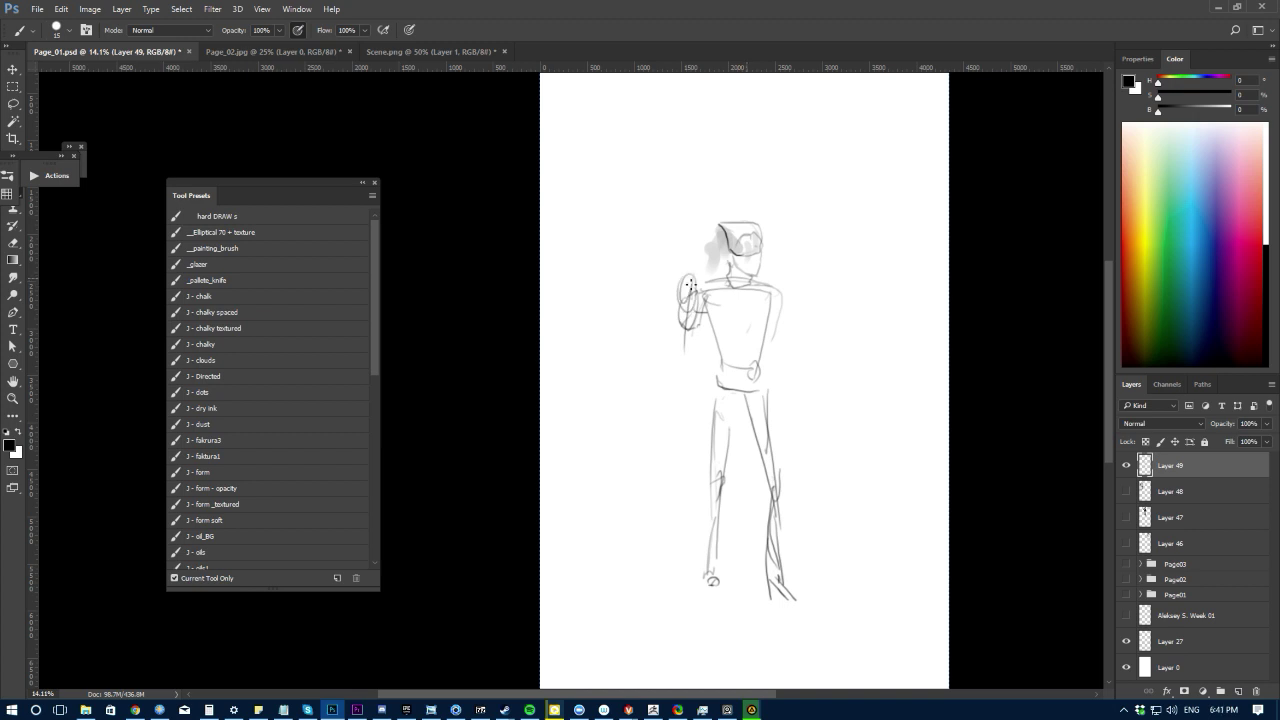
drag(782, 278, 788, 304)
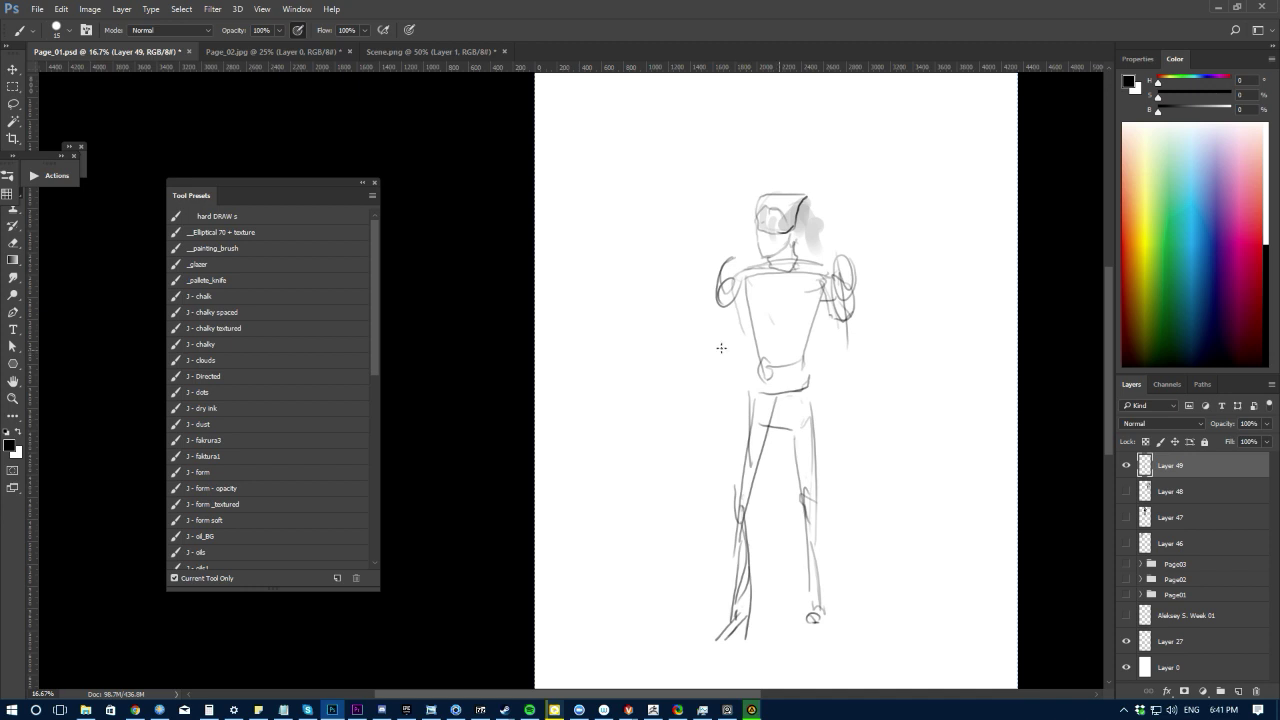
Step: Transform the line sketch to move it up the page and make it slightly shorter
key(ctrl+t)
drag(795, 529, 793, 495)
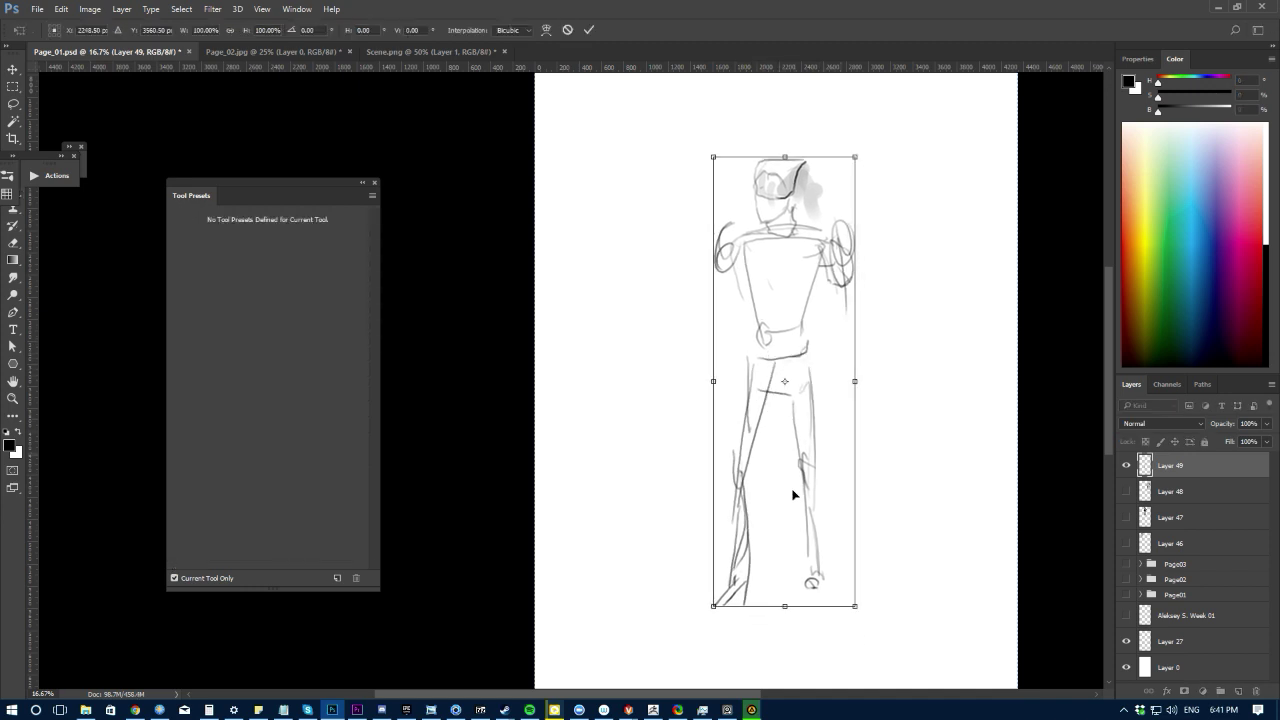
drag(786, 605, 786, 574)
drag(724, 370, 709, 374)
key(Return)
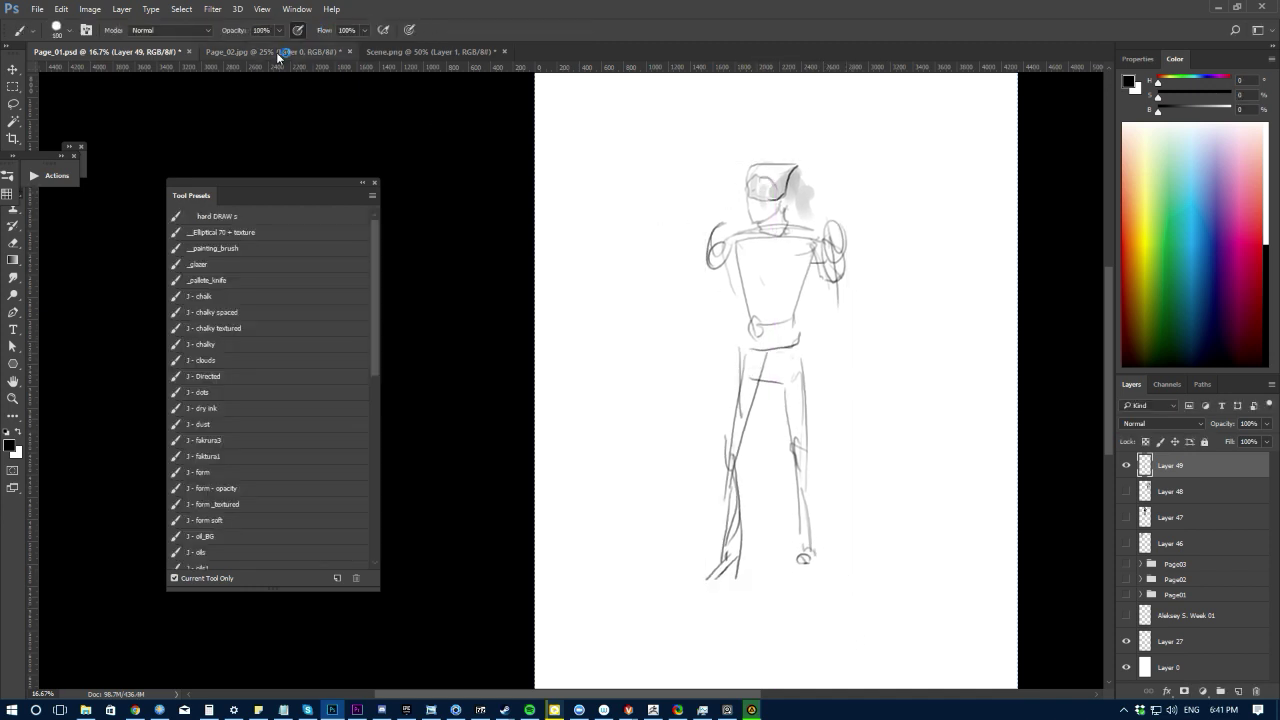
Step: Fill the head with translucent grey and paint a V-shaped mark across the chest
key(bracketright)
mouse_move(767, 190)
mouse_down()
mouse_move(755, 214)
mouse_move(775, 207)
mouse_move(780, 179)
mouse_up()
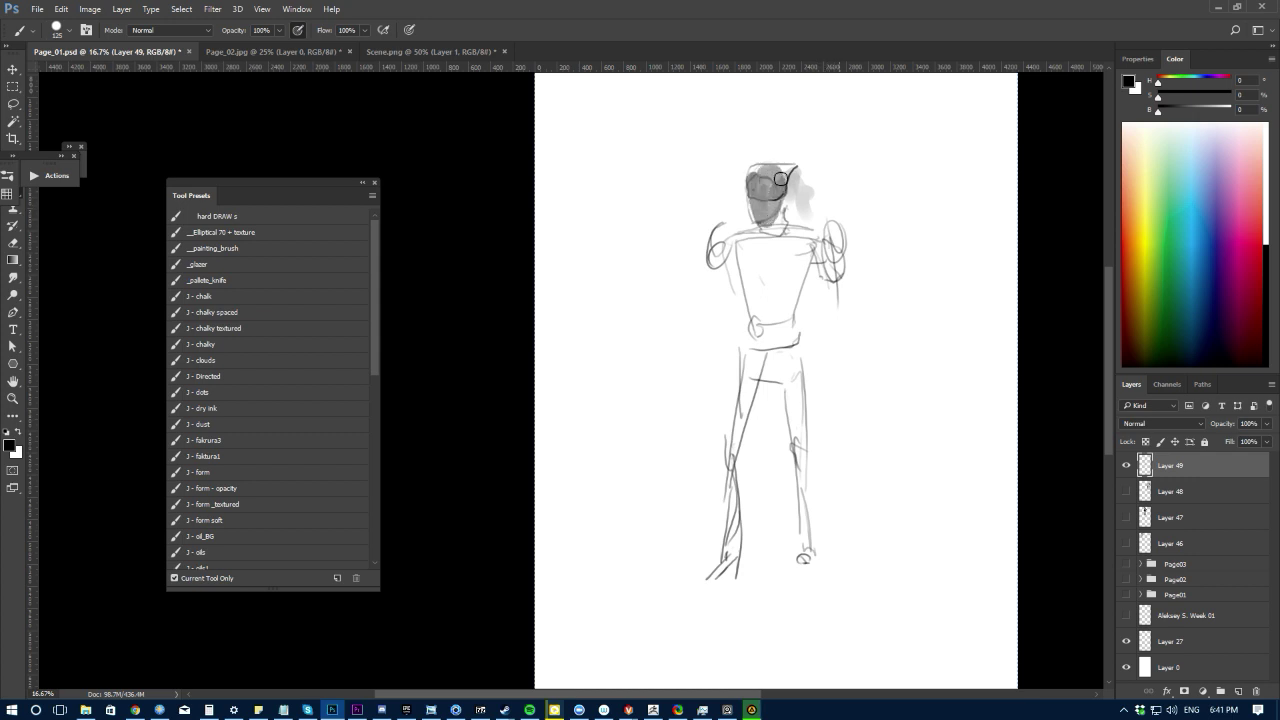
key(bracketleft)
key(bracketleft)
mouse_move(770, 245)
mouse_down()
mouse_move(791, 246)
mouse_move(772, 292)
mouse_move(790, 242)
mouse_up()
Step: Fill the torso and the waist band with translucent grey using an enlarged brush
key(bracketright)
key(bracketright)
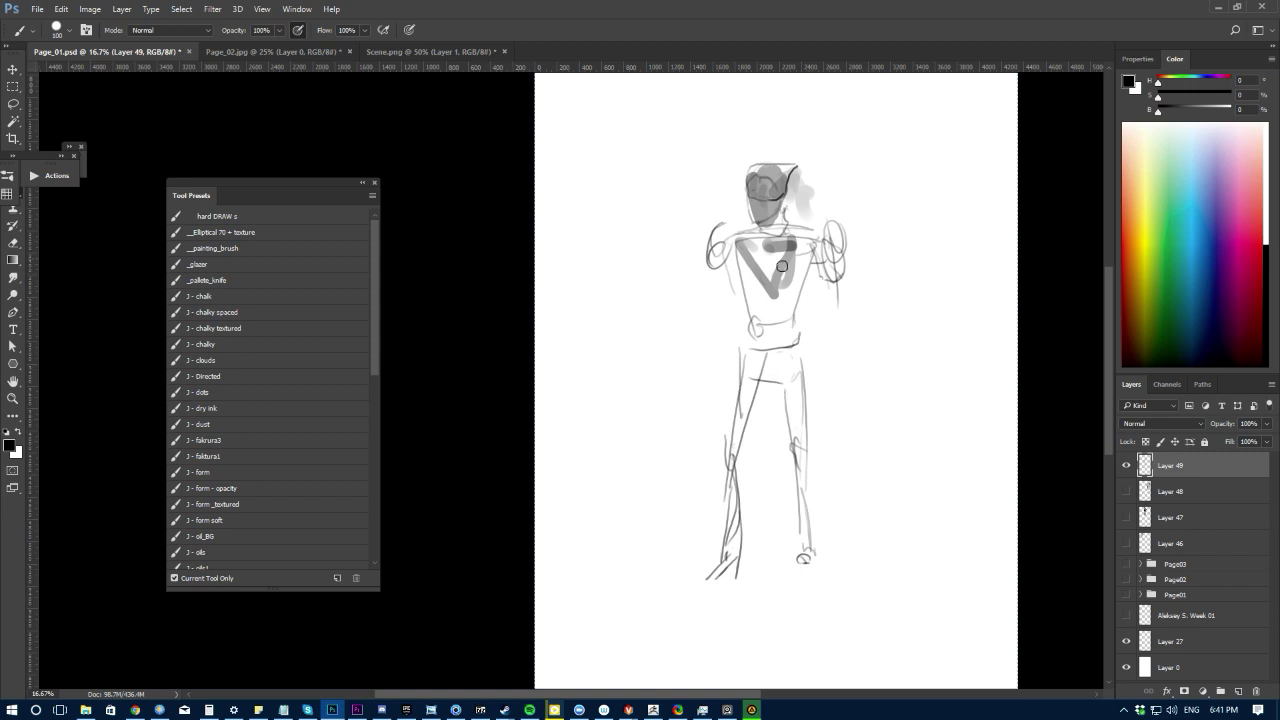
key(bracketright)
key(bracketright)
mouse_move(780, 248)
mouse_down()
mouse_move(746, 262)
mouse_move(800, 272)
mouse_move(772, 310)
mouse_move(790, 312)
mouse_move(763, 316)
mouse_move(800, 325)
mouse_move(740, 332)
mouse_move(777, 339)
mouse_move(762, 331)
mouse_up()
Step: Fill both shoulder ovals and the hips with translucent grey using a reduced brush
key(bracketleft)
key(bracketleft)
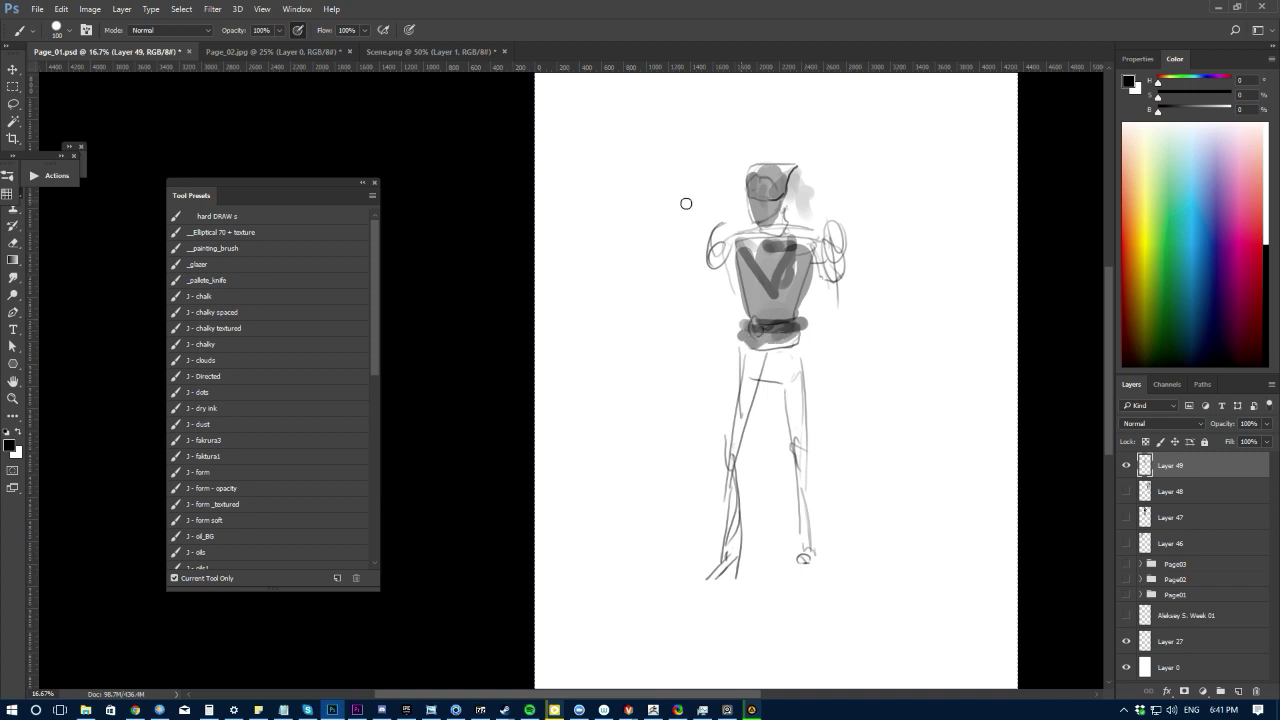
mouse_move(717, 238)
mouse_down()
mouse_move(713, 259)
mouse_move(716, 237)
mouse_up()
mouse_move(821, 242)
mouse_down()
mouse_move(839, 266)
mouse_move(835, 290)
mouse_up()
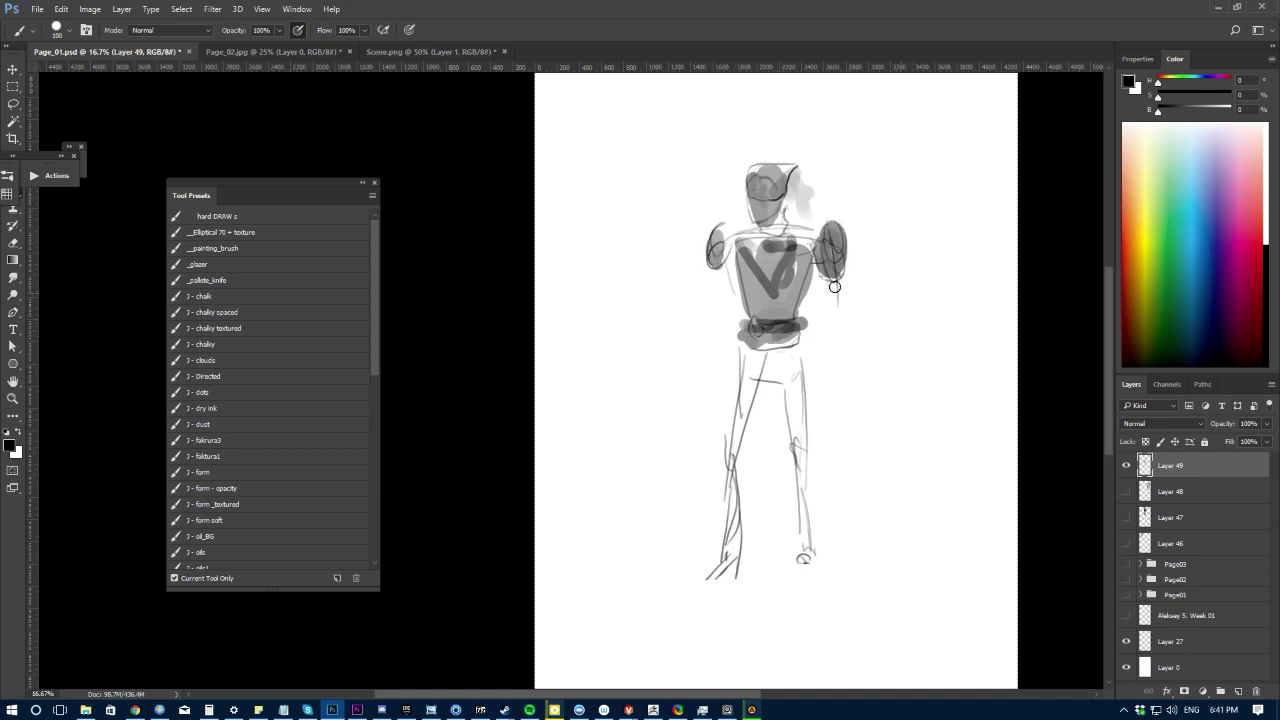
mouse_move(797, 344)
mouse_down()
mouse_move(749, 381)
mouse_move(777, 352)
mouse_move(752, 356)
mouse_up()
Step: Lighten the upper chest with a large translucent brush in white sampled from the canvas
alt+click(800, 258)
alt+click(791, 301)
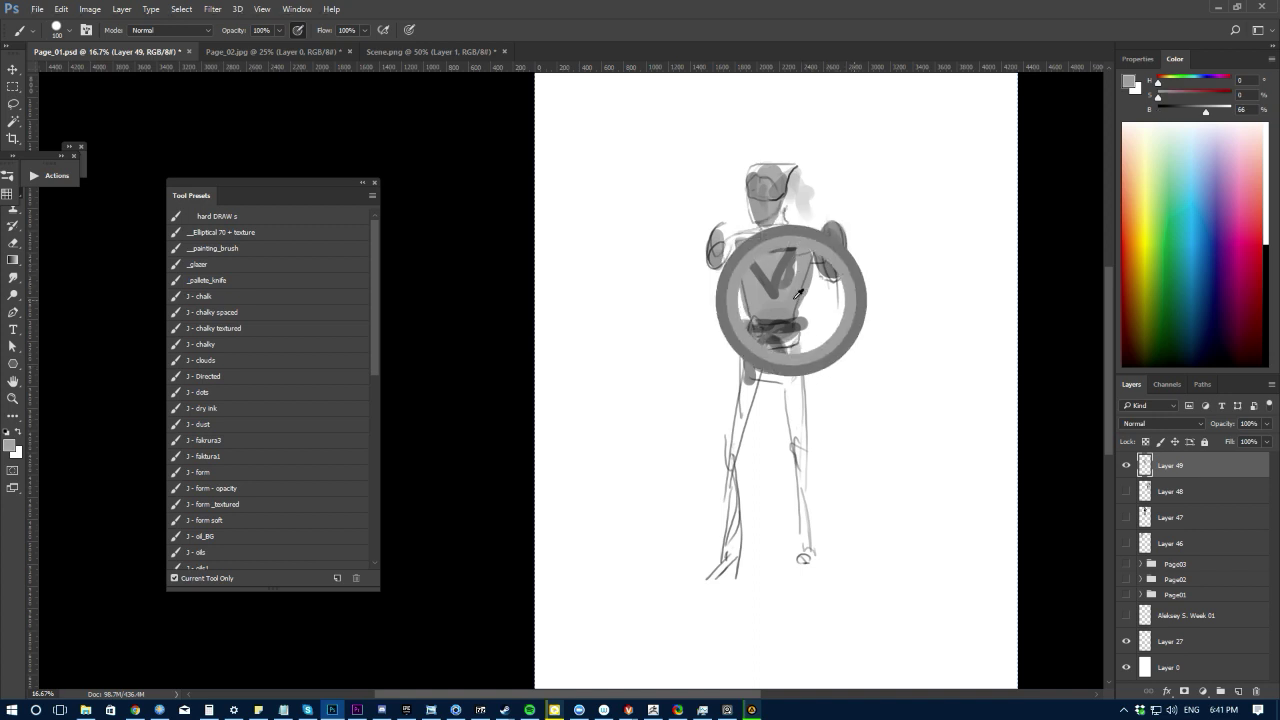
alt+click(850, 310)
key(bracketright)
key(ctrl+z)
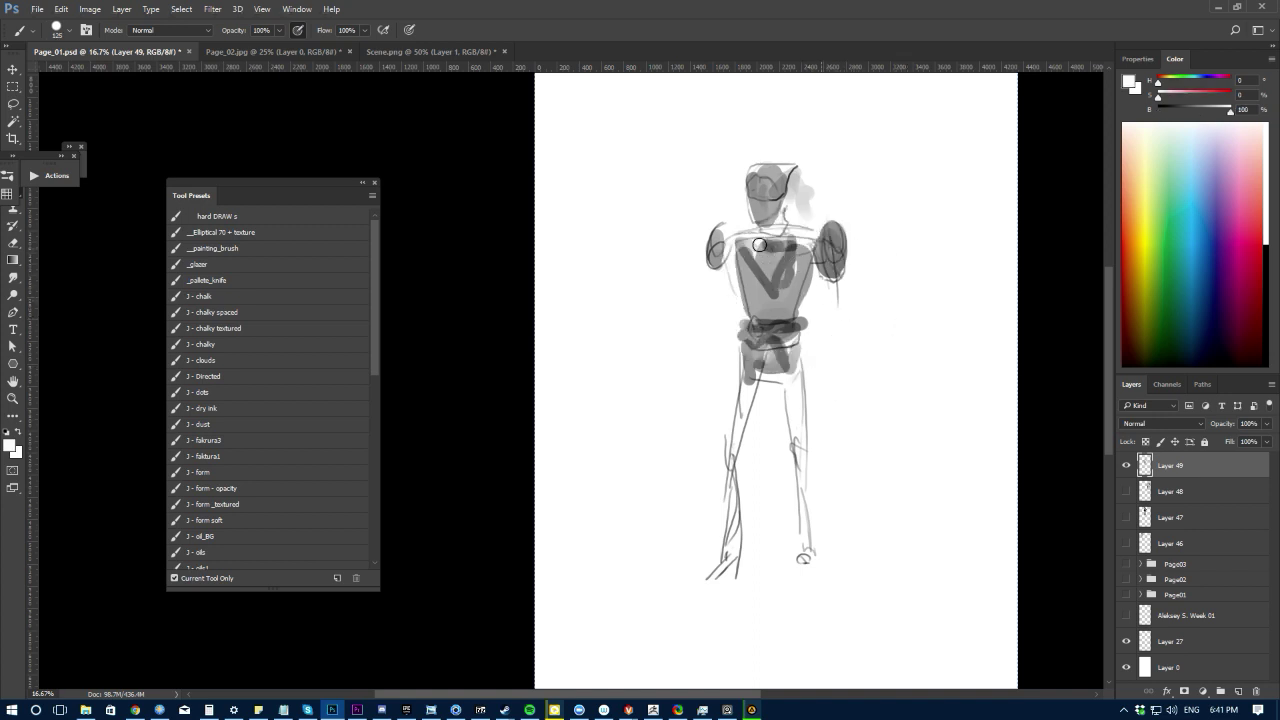
drag(760, 245, 753, 304)
key(ctrl+z)
key(bracketright)
key(bracketright)
key(bracketright)
key(bracketright)
key(bracketright)
drag(757, 252, 786, 249)
Step: Shade the thigh of the straighter leg in grey with a large brush in sampled black
alt+click(791, 273)
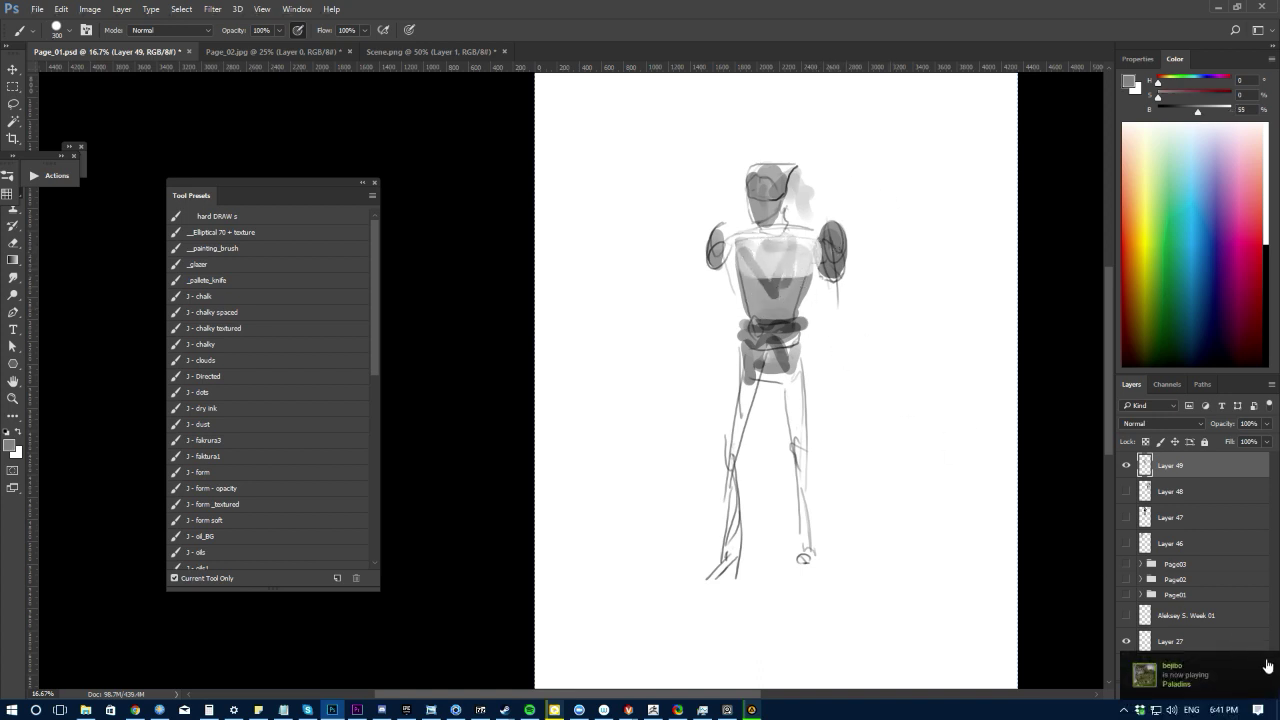
alt+click(1038, 455)
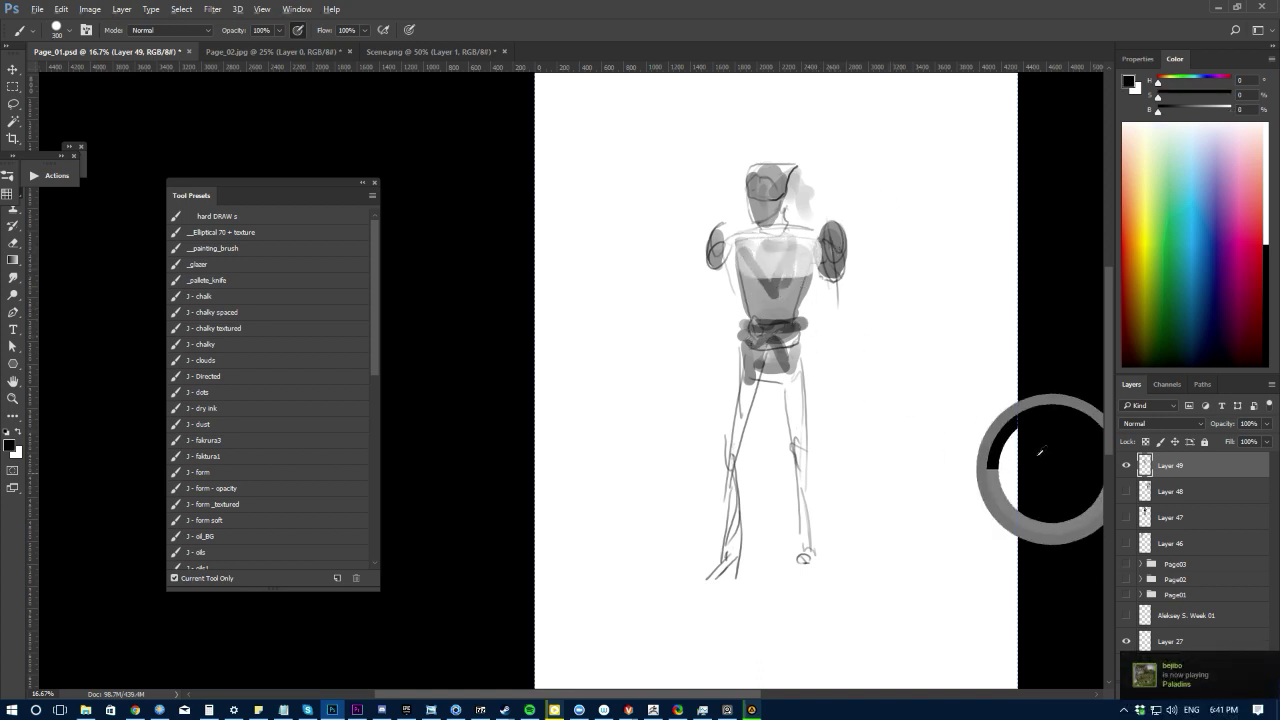
drag(768, 366, 791, 426)
Step: Paint the straighter leg's inner thigh, knee, shin and foot in black with a much smaller brush
key(bracketleft)
key(bracketleft)
key(bracketleft)
key(bracketleft)
key(bracketleft)
key(bracketleft)
key(bracketleft)
key(bracketleft)
key(bracketleft)
key(bracketleft)
key(bracketleft)
key(bracketleft)
mouse_move(775, 377)
mouse_down()
mouse_move(799, 464)
mouse_move(802, 452)
mouse_move(801, 550)
mouse_up()
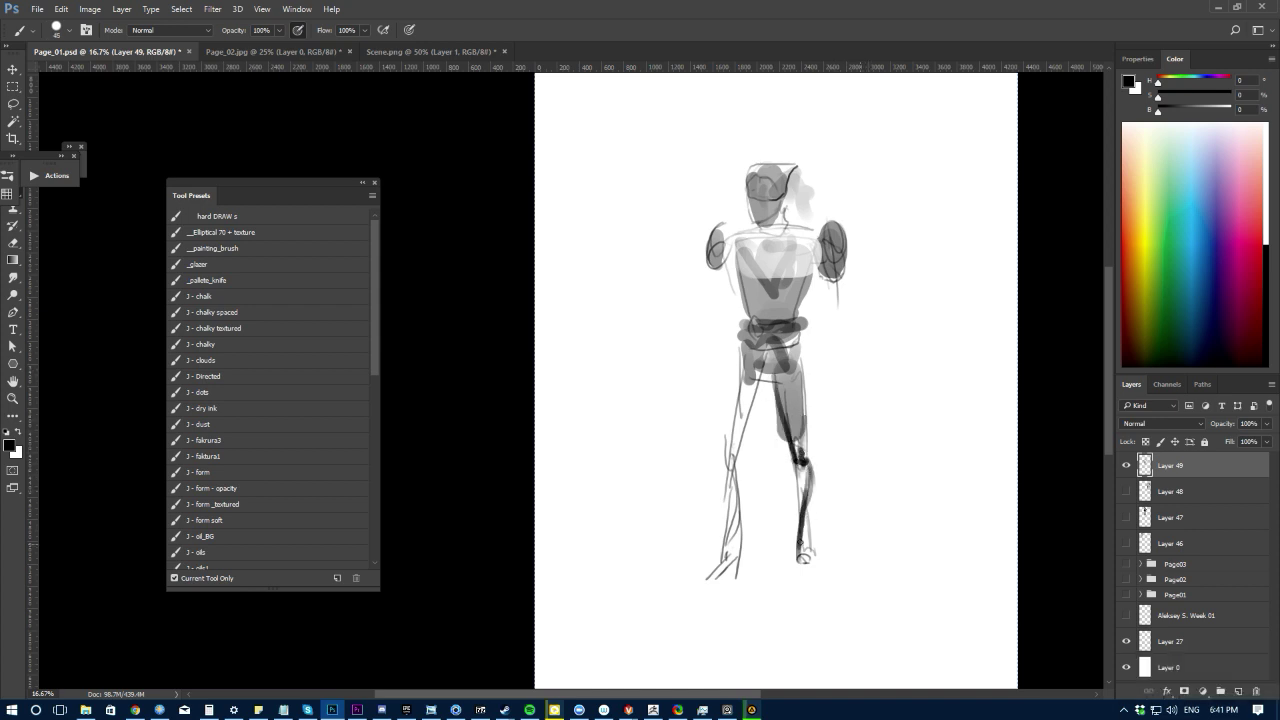
drag(799, 464, 808, 566)
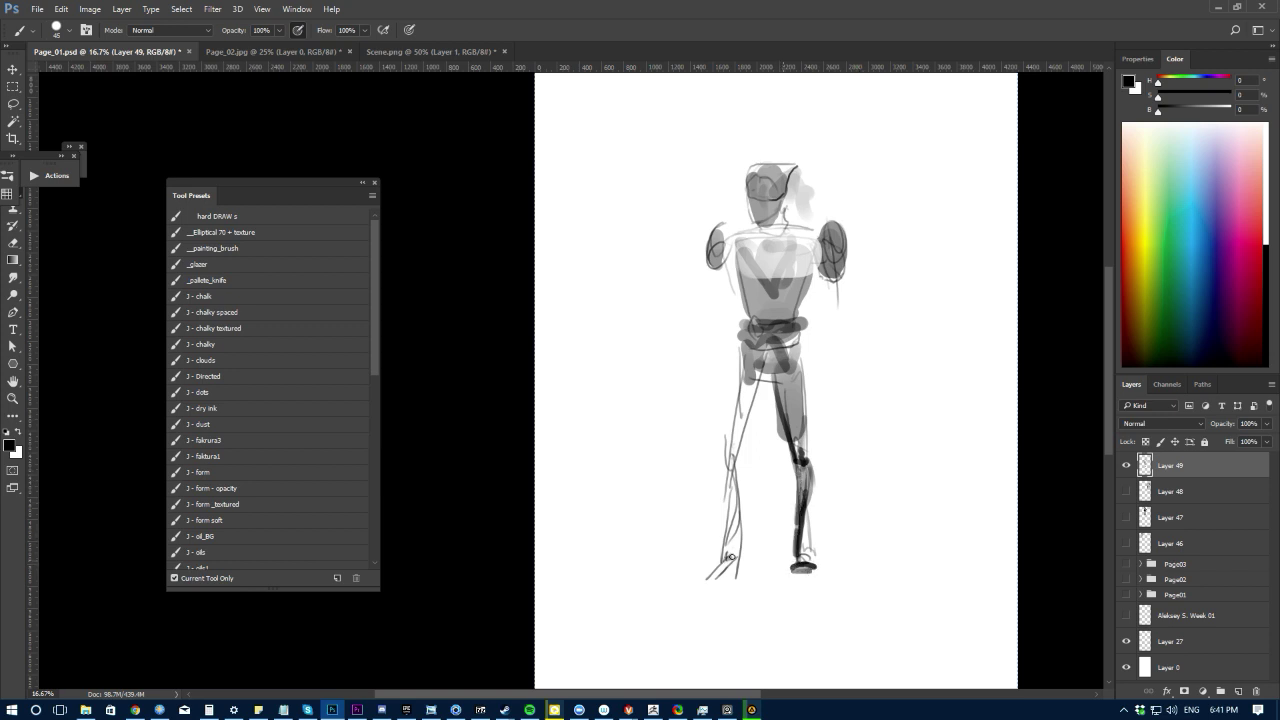
Step: Shade the shin and thigh of the outstretched leg with dark strokes
mouse_move(730, 557)
mouse_down()
mouse_move(700, 574)
mouse_move(732, 525)
mouse_up()
drag(744, 374, 728, 475)
mouse_move(739, 371)
mouse_down()
mouse_move(733, 420)
mouse_move(760, 380)
mouse_move(738, 434)
mouse_up()
mouse_move(752, 382)
mouse_down()
mouse_move(727, 458)
mouse_move(734, 444)
mouse_up()
mouse_move(748, 378)
mouse_down()
mouse_move(736, 446)
mouse_move(737, 420)
mouse_up()
Step: Darken the outstretched leg's knee, shin and foot, and add angled black marks across the visor
alt+click(753, 406)
drag(731, 410, 736, 539)
alt+click(432, 336)
key(bracketleft)
drag(732, 465, 728, 548)
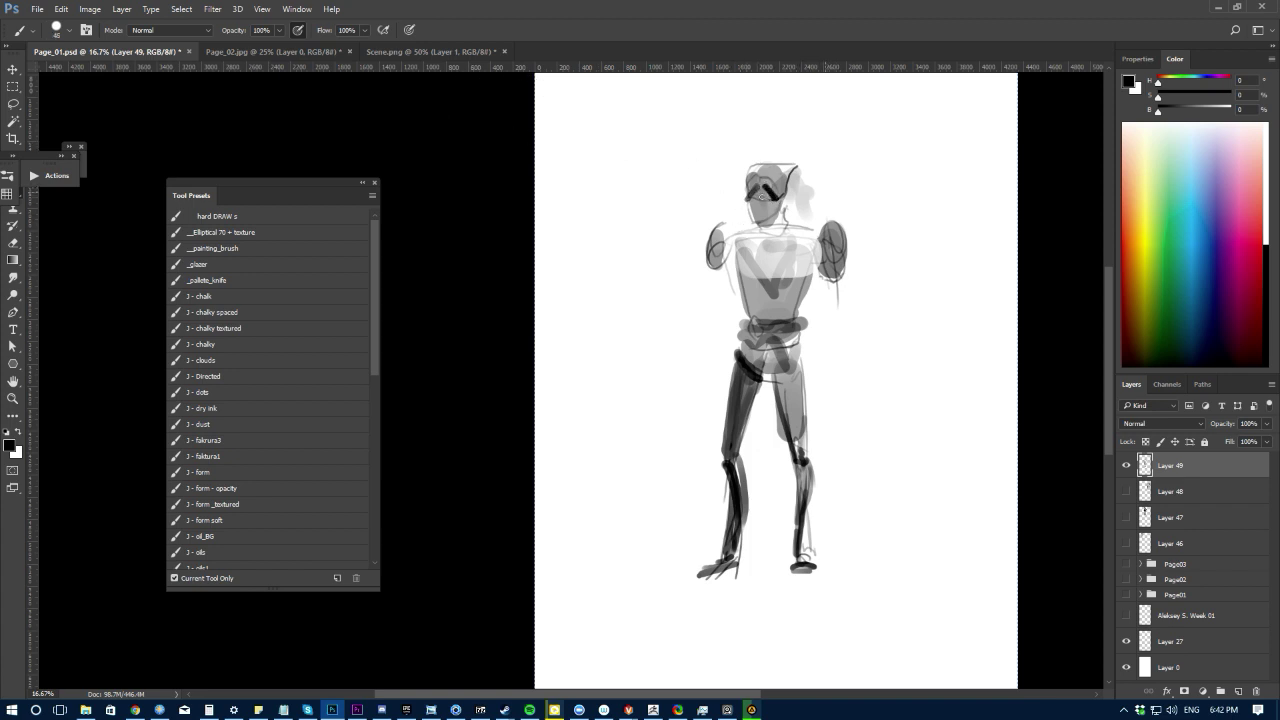
Step: Erase the soft grey smudge behind the head and flip the canvas horizontally
alt+click(809, 211)
key(e)
mouse_move(797, 172)
mouse_down()
mouse_move(799, 206)
mouse_move(810, 193)
mouse_up()
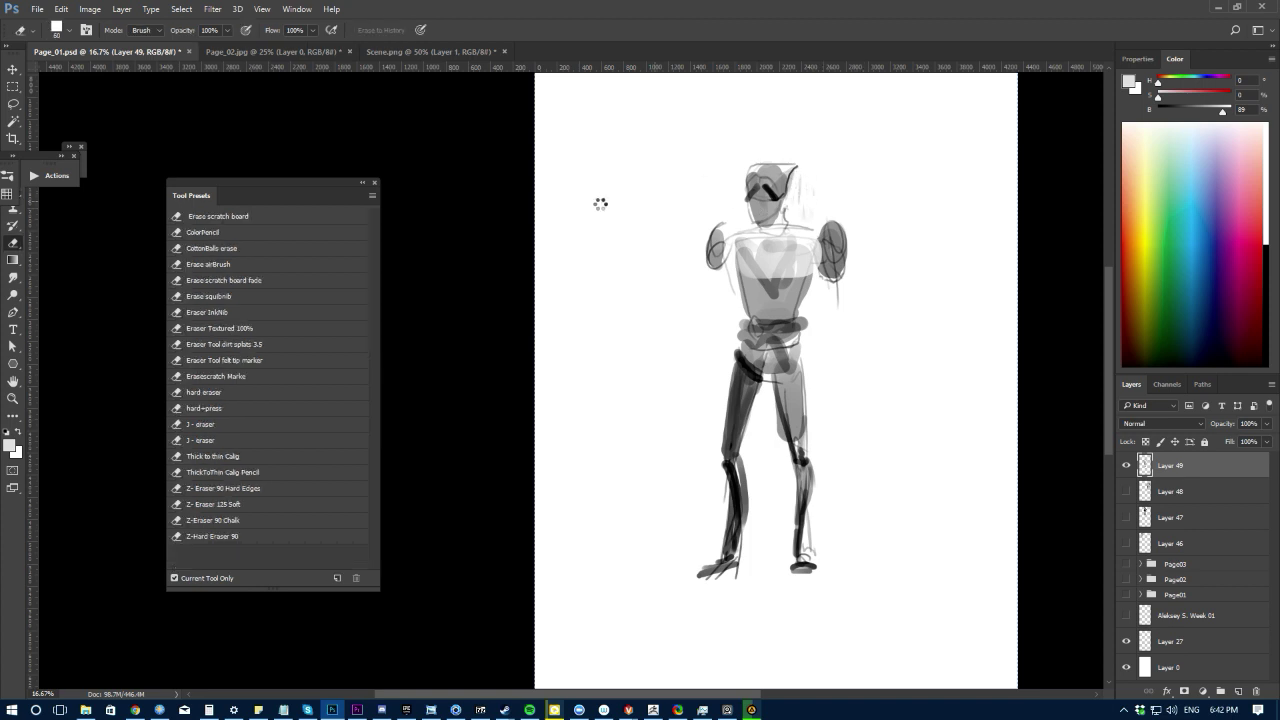
key(b)
key(ctrl+alt+h)
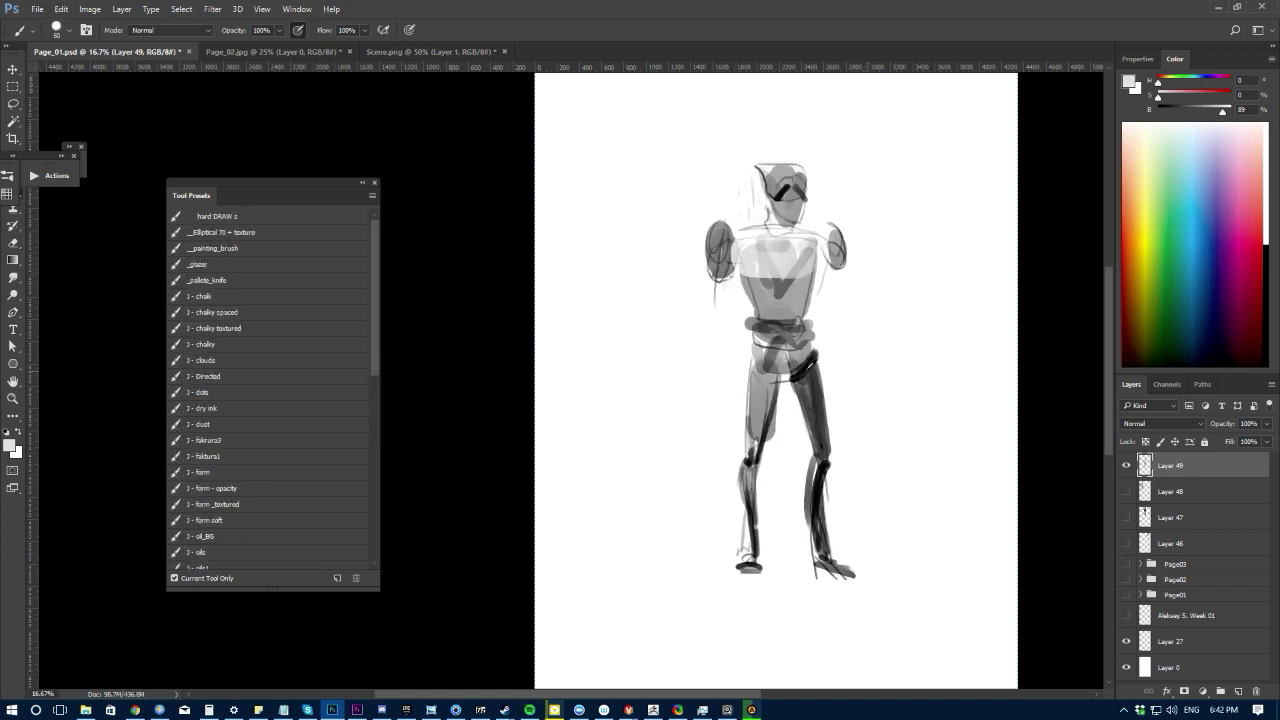
Step: Widen both thighs with broad dark grey strokes using a 200-size brush
alt+click(805, 367)
mouse_move(750, 366)
mouse_down()
mouse_move(784, 378)
mouse_move(757, 443)
mouse_up()
key(])
key(])
key(])
key(])
key(])
key(])
key(])
key(ctrl+z)
mouse_move(763, 382)
mouse_down()
mouse_move(750, 448)
mouse_move(752, 381)
mouse_move(738, 449)
mouse_up()
drag(826, 372, 830, 452)
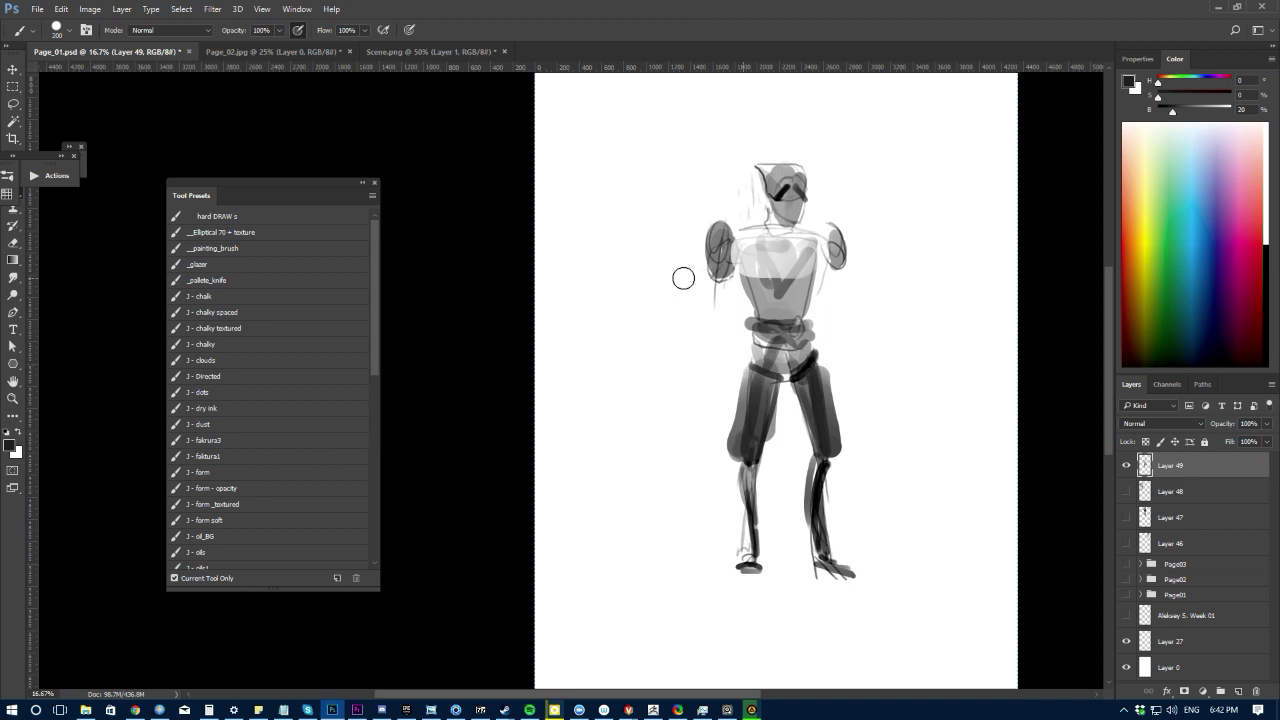
Step: Paint a dark curved joint between the larger shoulder and the chest with a reduced near-black brush
alt+click(795, 368)
key(bracketleft)
key(bracketleft)
key(bracketleft)
key(bracketleft)
key(bracketleft)
key(bracketleft)
key(bracketleft)
key(bracketleft)
key(bracketleft)
key(bracketleft)
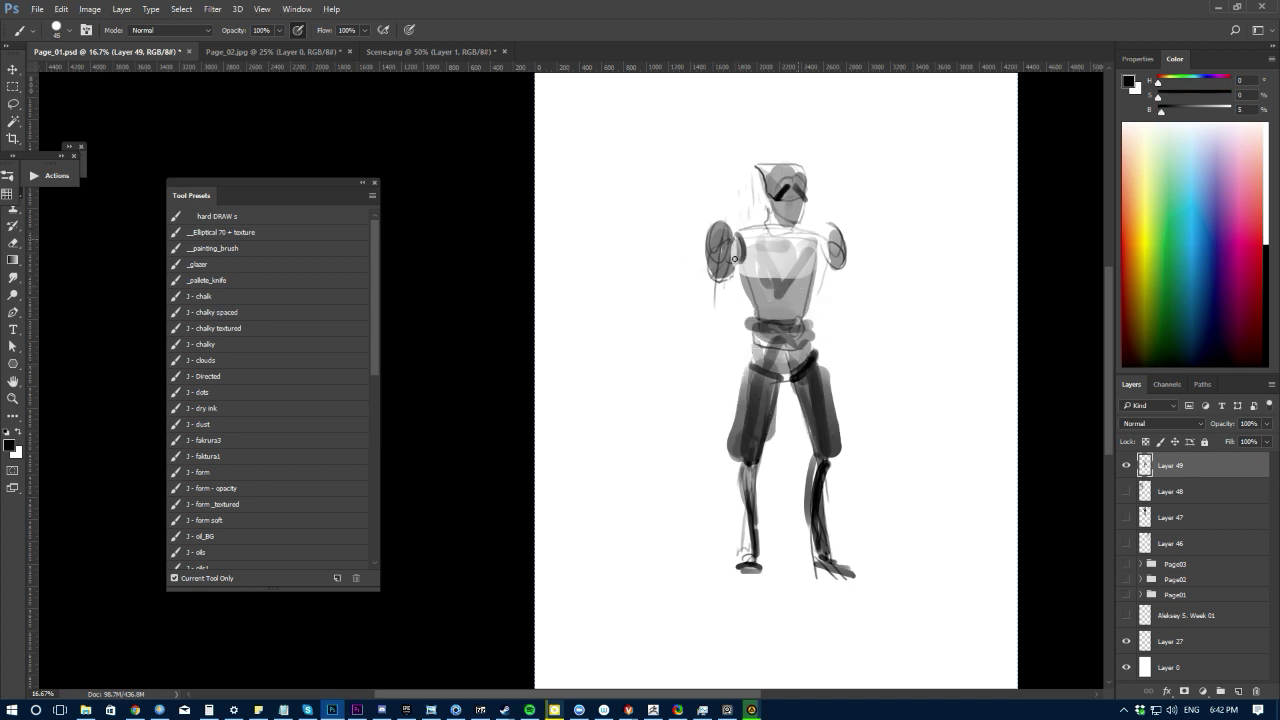
Step: Paint the lower face and jaw in light grey
alt+click(778, 222)
key(bracketright)
drag(790, 225, 799, 196)
Step: Darken the visor area around the eyes with a smaller brush in dark grey sampled from the hip
alt+click(814, 359)
key(bracketleft)
key(bracketleft)
alt+click(792, 210)
alt+click(810, 357)
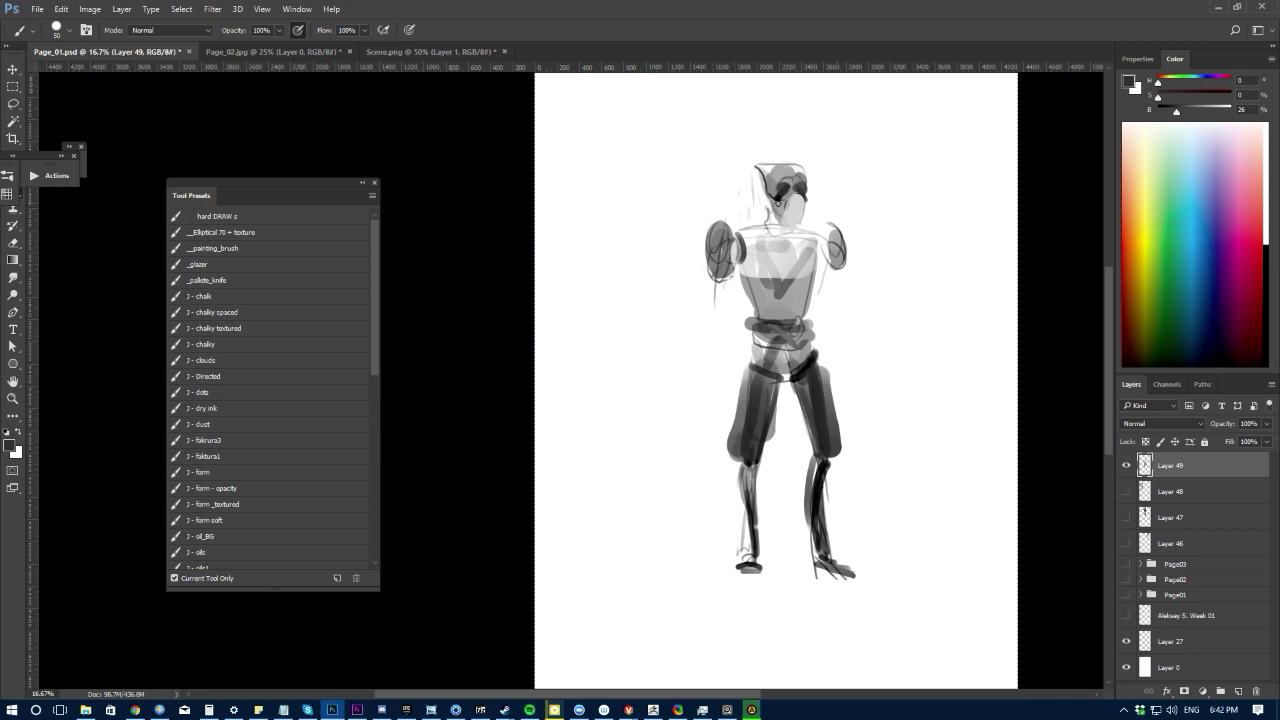
Step: Paint the top of the head with a flat stroke in light grey using a size 70 brush
alt+click(768, 200)
alt+click(739, 138)
key(bracketright)
mouse_move(802, 179)
mouse_down()
mouse_move(768, 168)
mouse_move(791, 169)
mouse_move(743, 157)
mouse_up()
alt+click(780, 172)
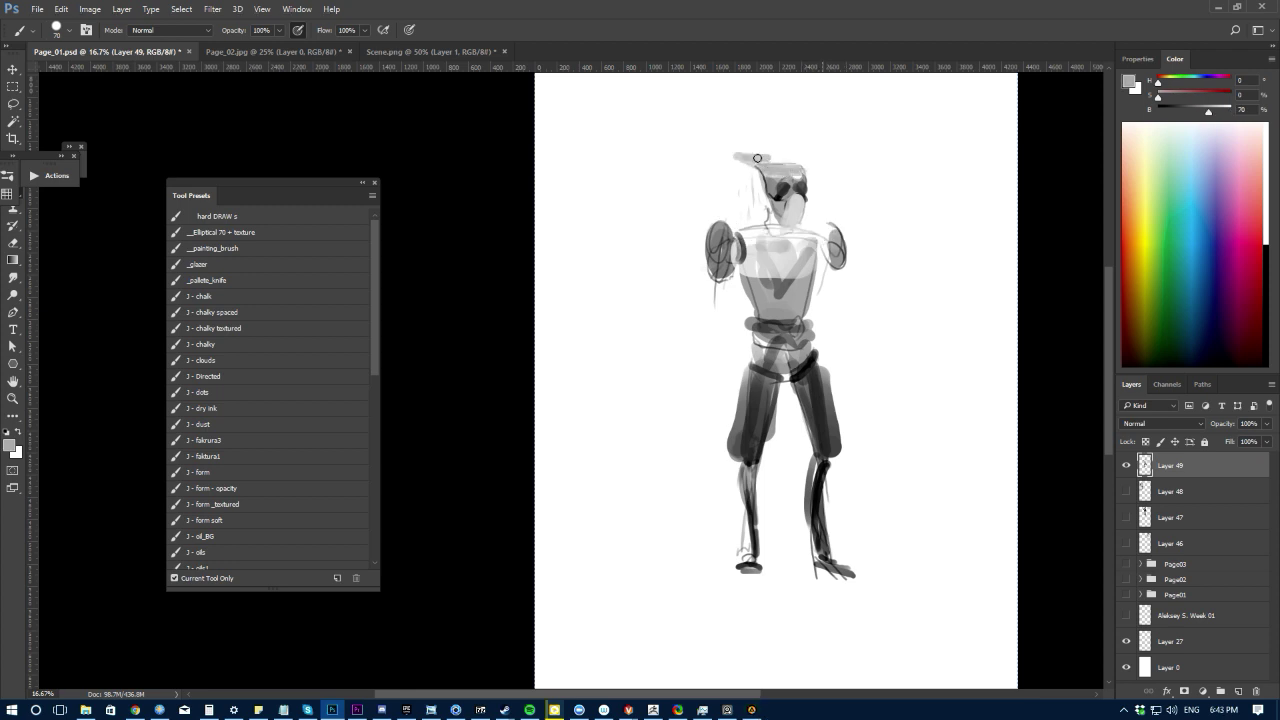
Step: Erase the stroke sticking out from the head, and paint a boxy light grey headpiece above it and dark round ear pieces
key(e)
key(b)
alt+click(771, 178)
mouse_move(769, 149)
mouse_down()
mouse_move(764, 147)
mouse_move(805, 149)
mouse_move(797, 170)
mouse_move(806, 152)
mouse_move(809, 169)
mouse_move(753, 167)
mouse_move(749, 182)
mouse_move(782, 188)
mouse_move(754, 180)
mouse_move(760, 203)
mouse_move(753, 179)
mouse_move(763, 208)
mouse_move(811, 196)
mouse_up()
alt+click(776, 192)
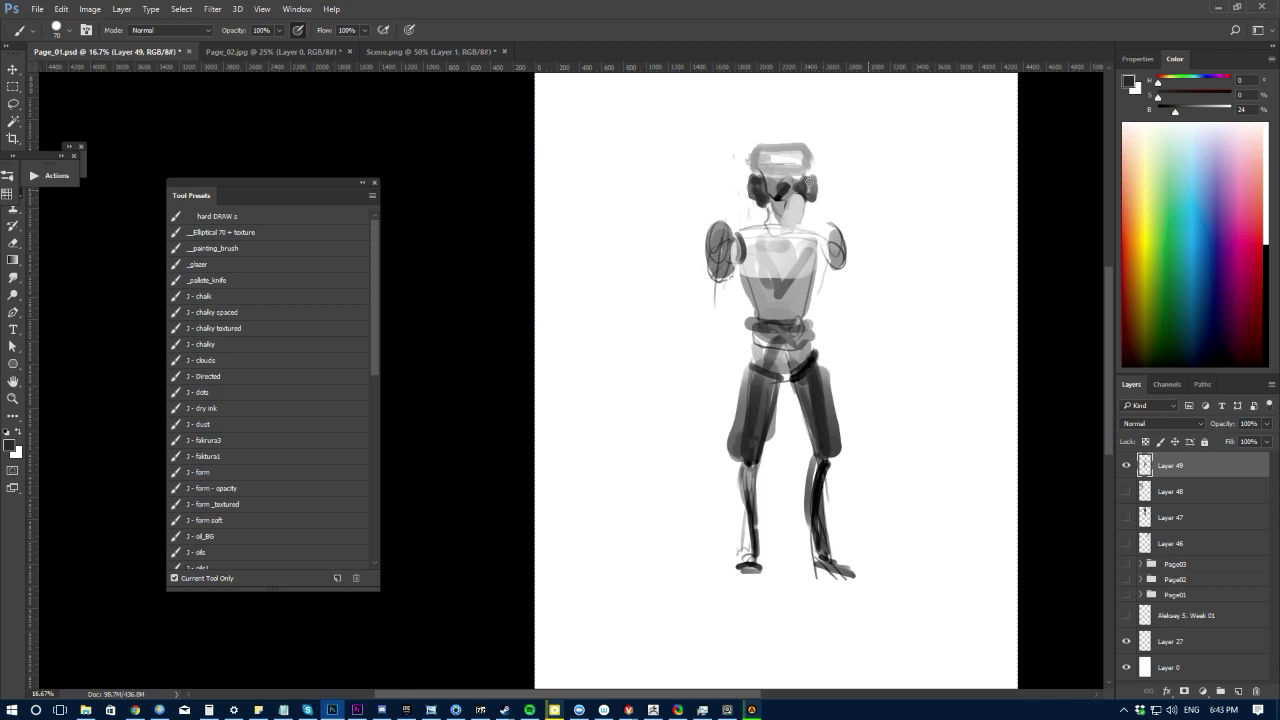
Step: Erase the inside of the headpiece to leave an open frame, and outline that frame in near-black
key(e)
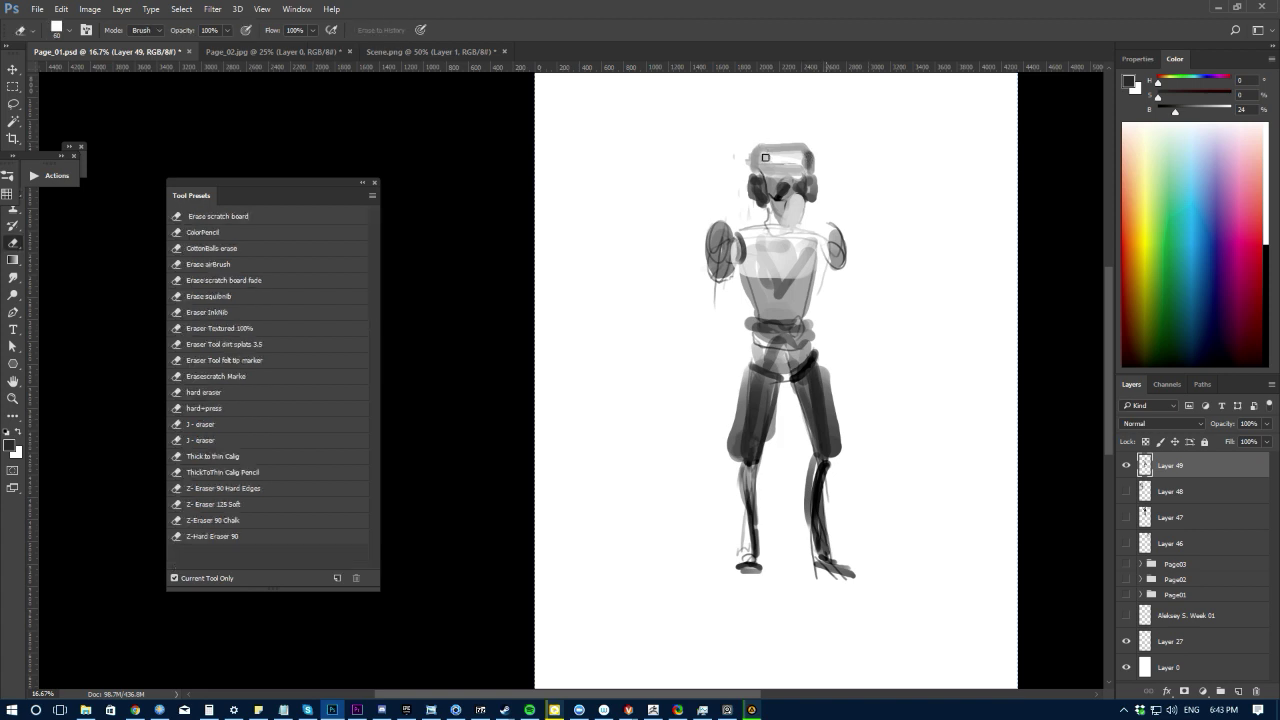
key(b)
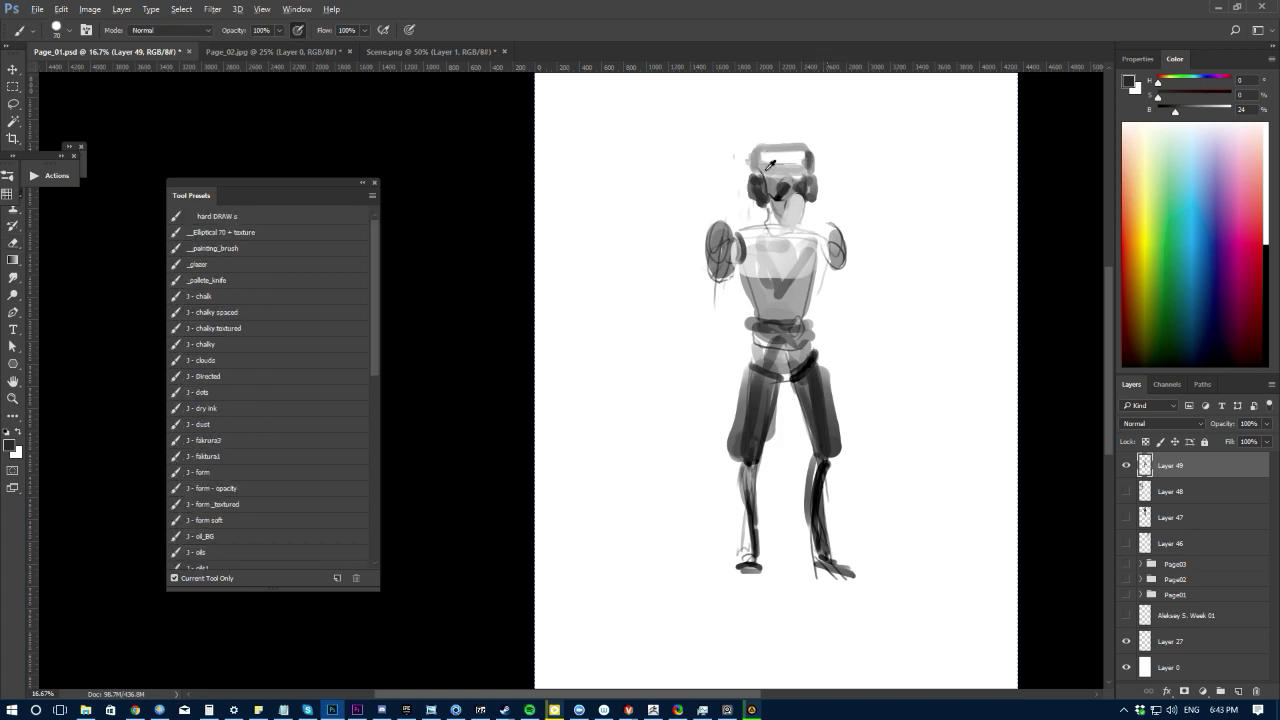
alt+click(765, 171)
alt+click(784, 226)
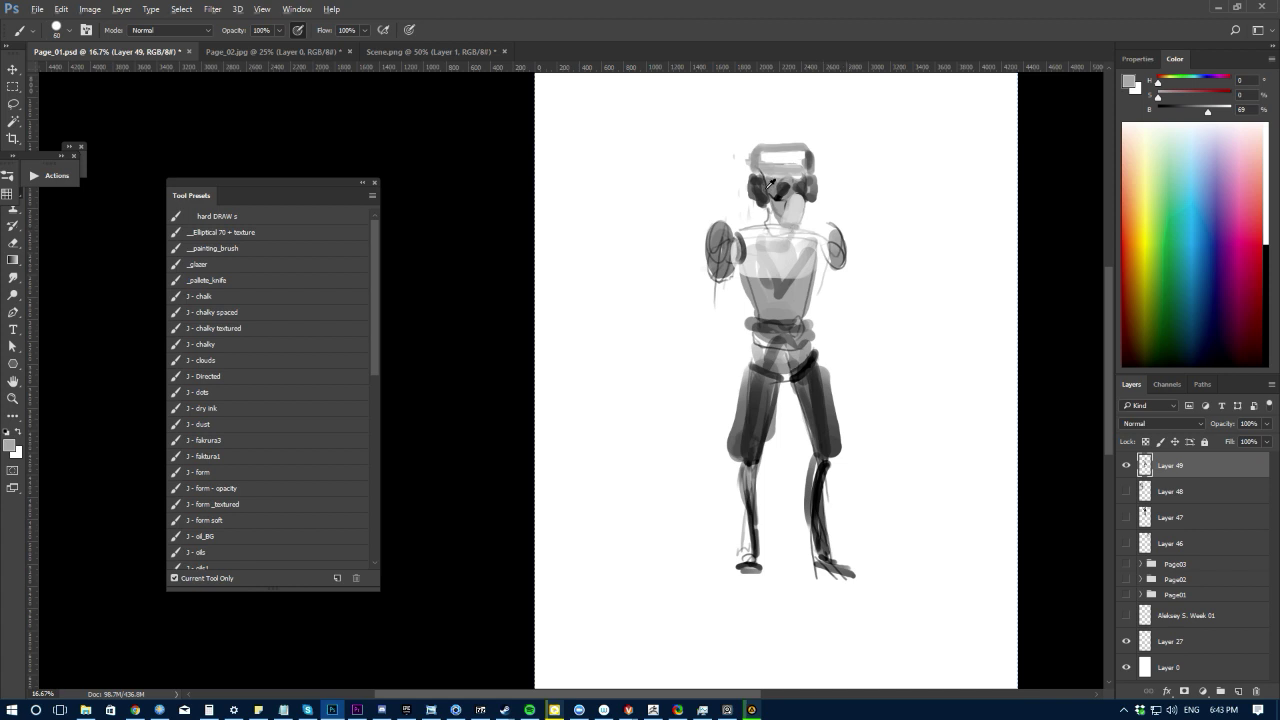
alt+click(798, 368)
drag(767, 149, 802, 149)
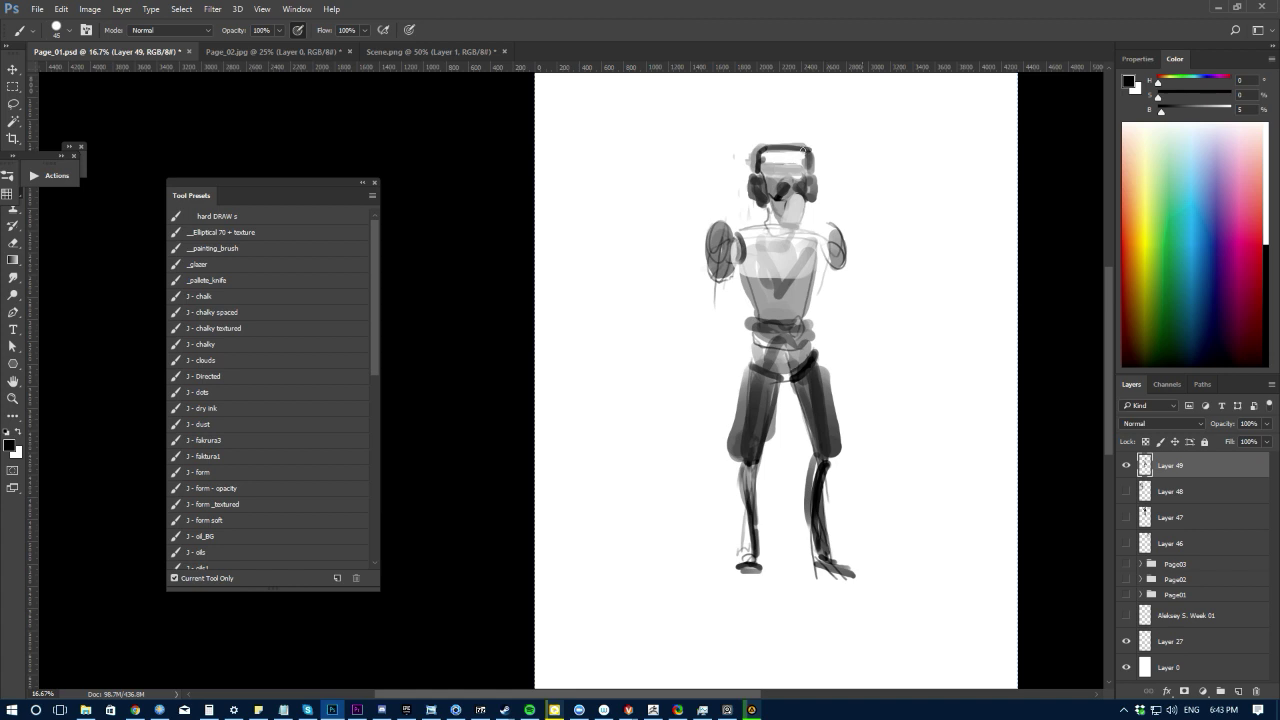
Step: Shade the breathing mask on the lower face in dark grey, and paint dark strokes down the side of the waist and hip
alt+click(777, 179)
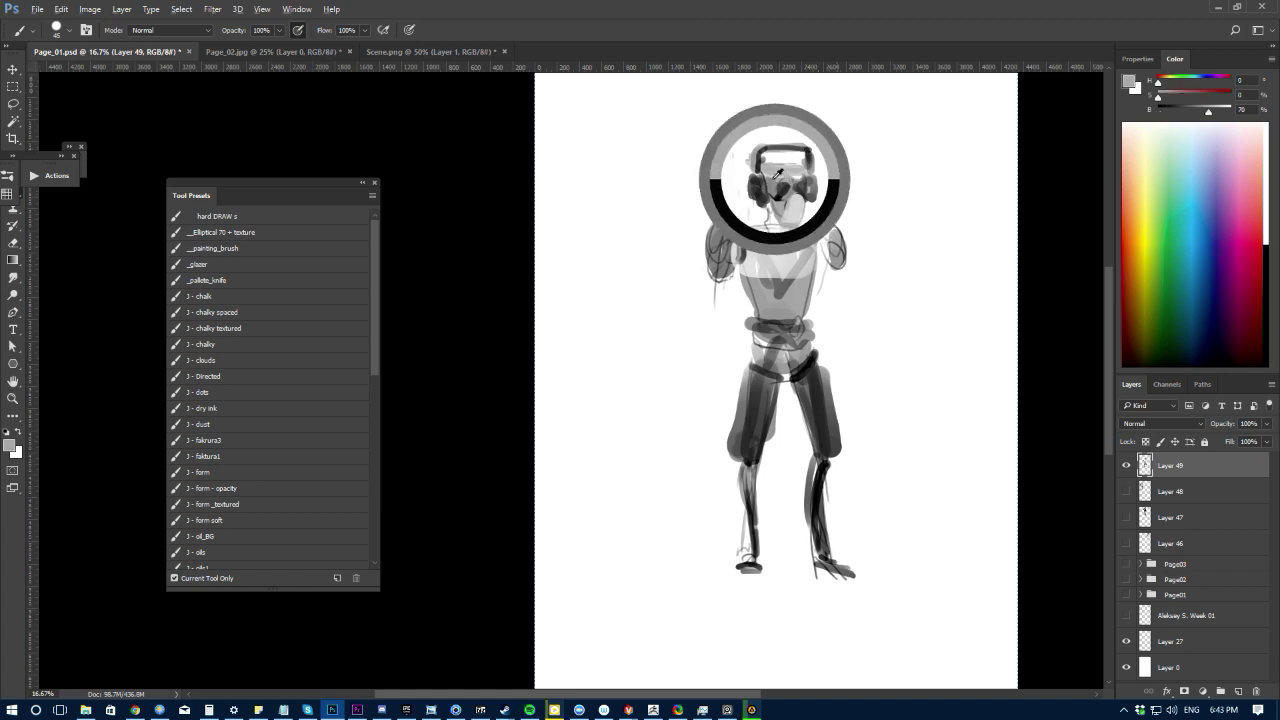
alt+click(777, 171)
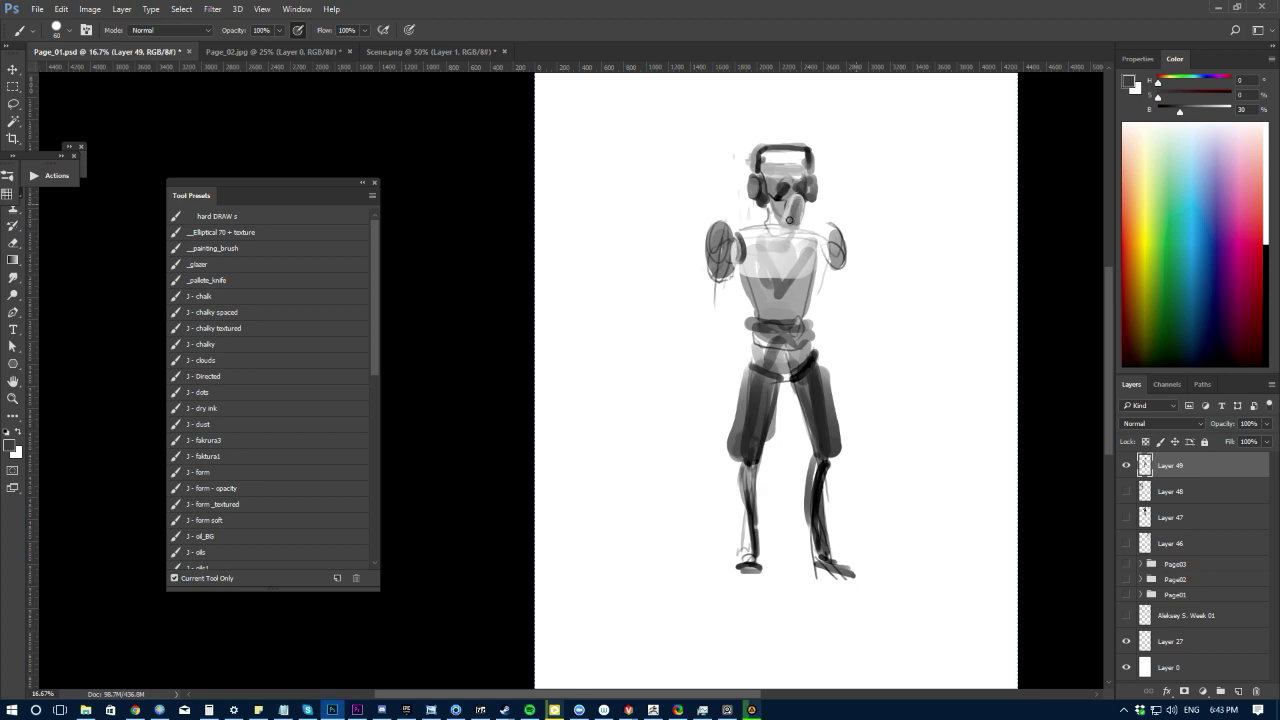
alt+click(767, 283)
alt+click(786, 360)
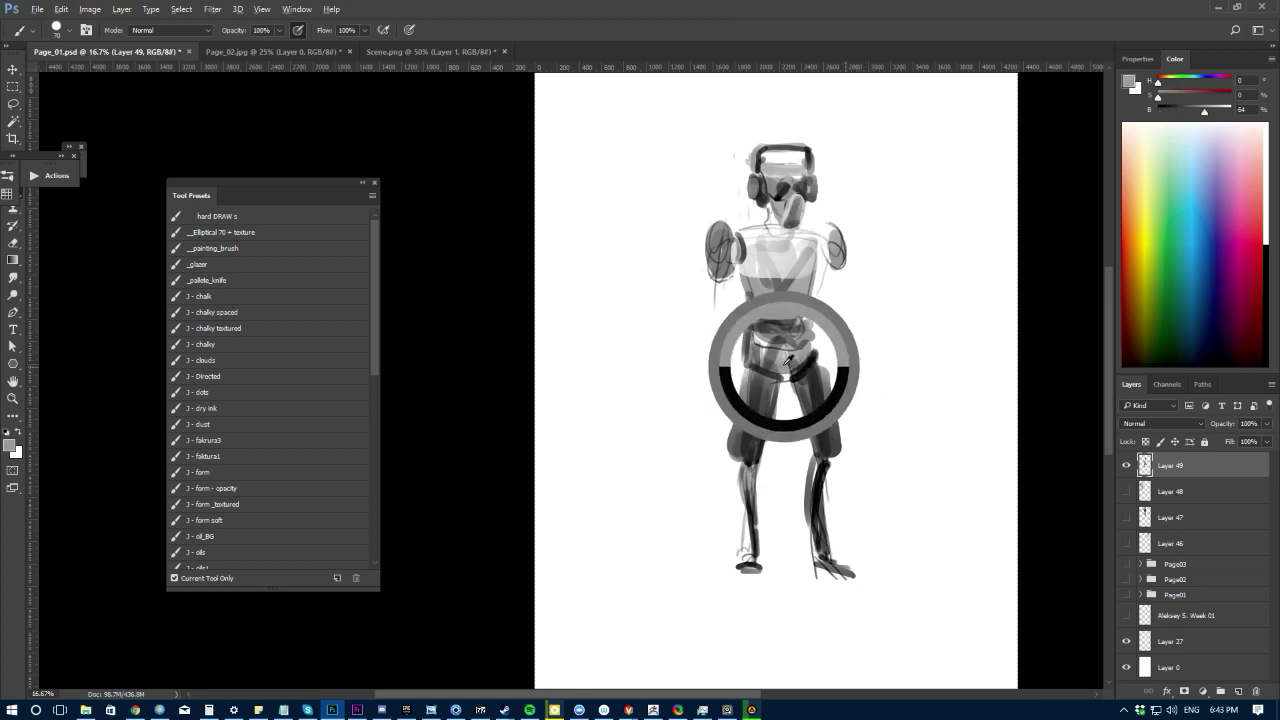
alt+click(768, 386)
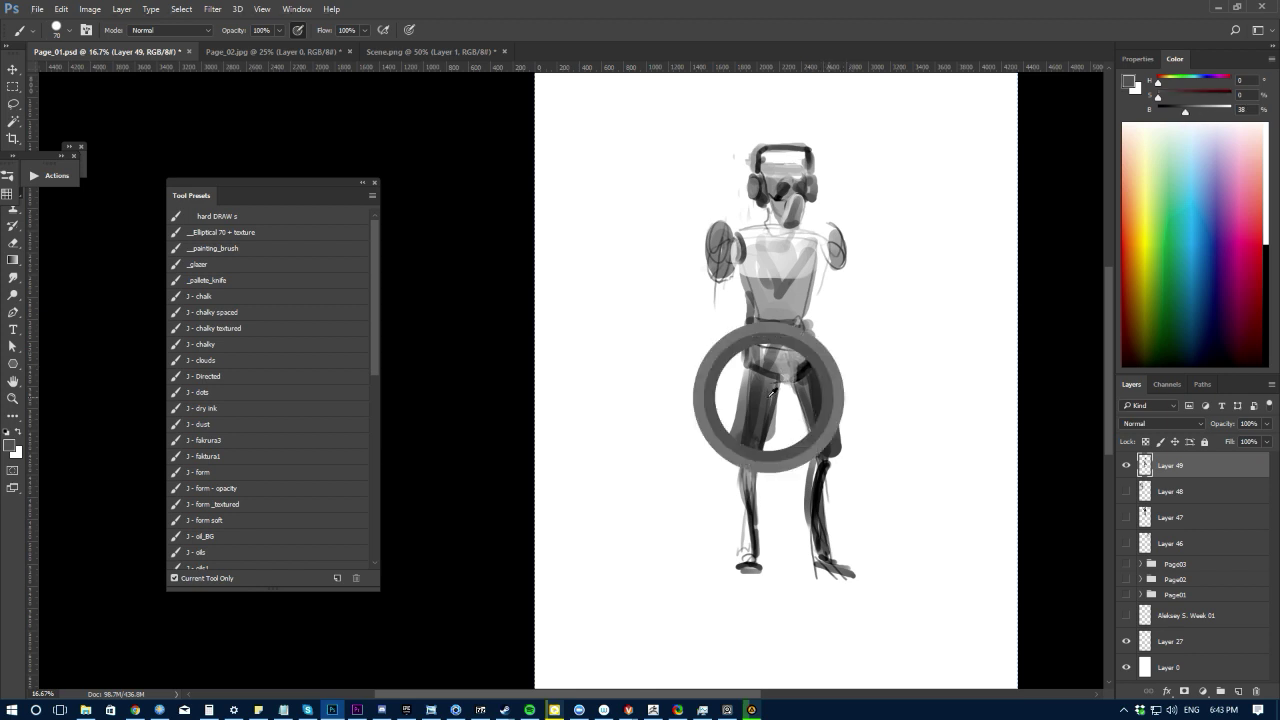
Step: Paint two round eye lenses on the visor with a size 60 brush, and make white the paint colour
alt+click(783, 193)
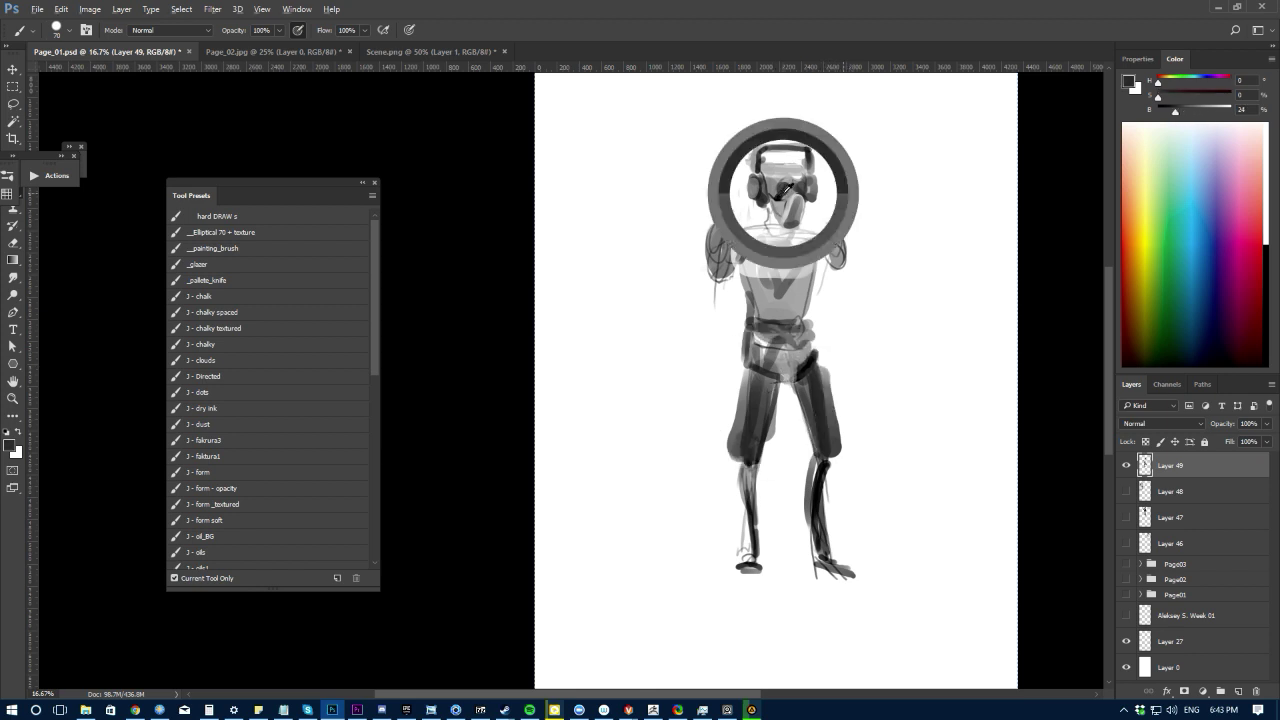
key(bracketleft)
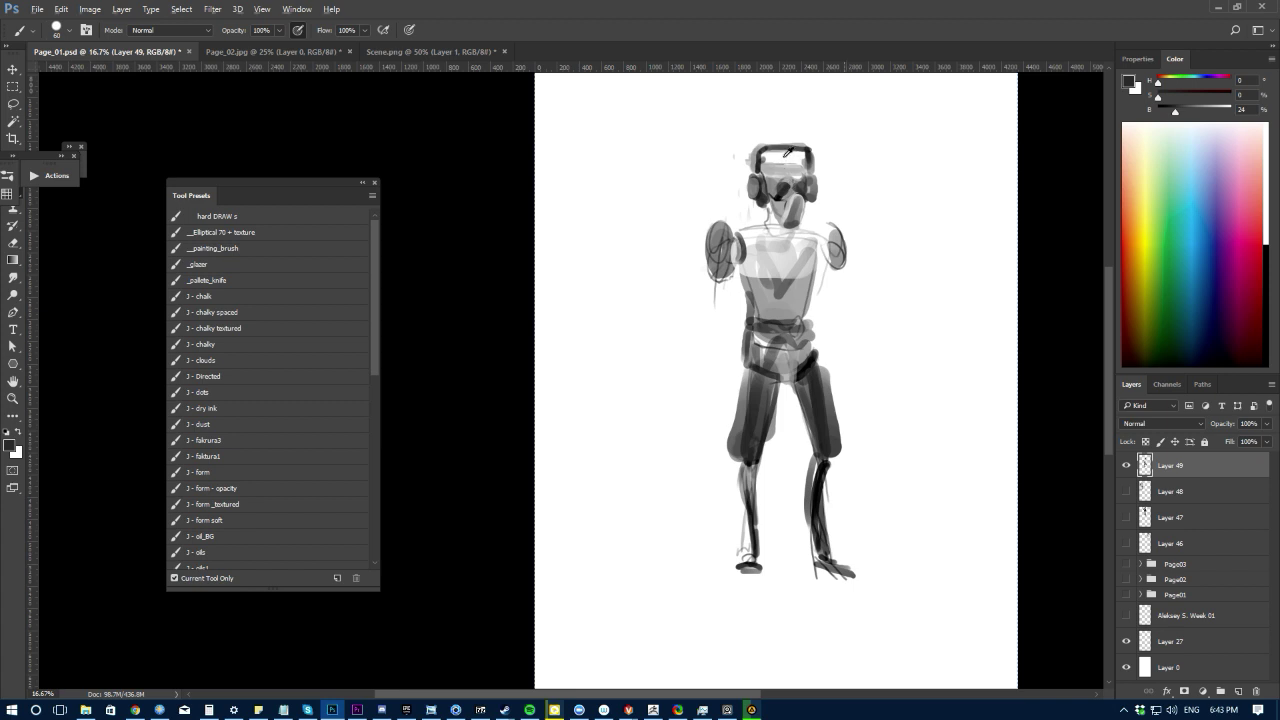
key(x)
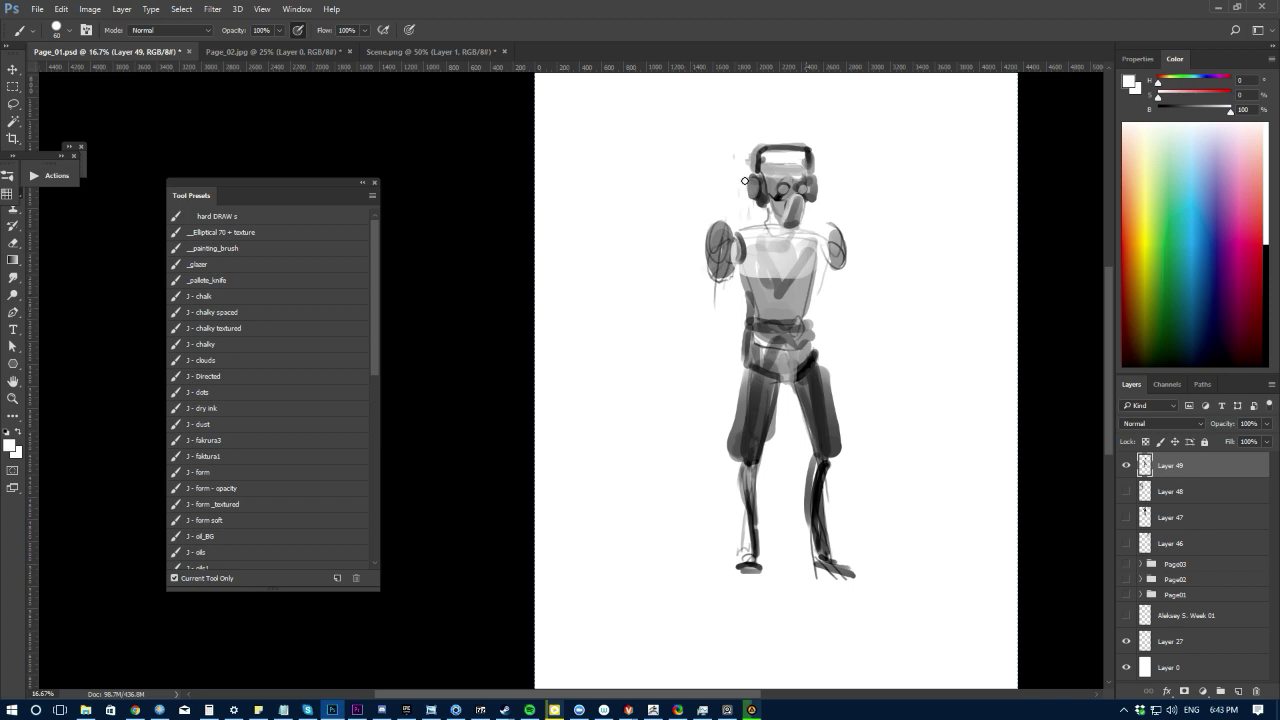
Step: Paint a hanging arm in greys sampled from the larger shoulder, running down past the hip
alt+click(728, 242)
mouse_move(728, 244)
mouse_down()
mouse_move(717, 300)
mouse_move(727, 245)
mouse_move(725, 359)
mouse_move(734, 300)
mouse_move(734, 328)
mouse_move(717, 328)
mouse_move(733, 328)
mouse_move(725, 348)
mouse_move(725, 310)
mouse_move(733, 391)
mouse_up()
key(e)
key(b)
alt+click(730, 311)
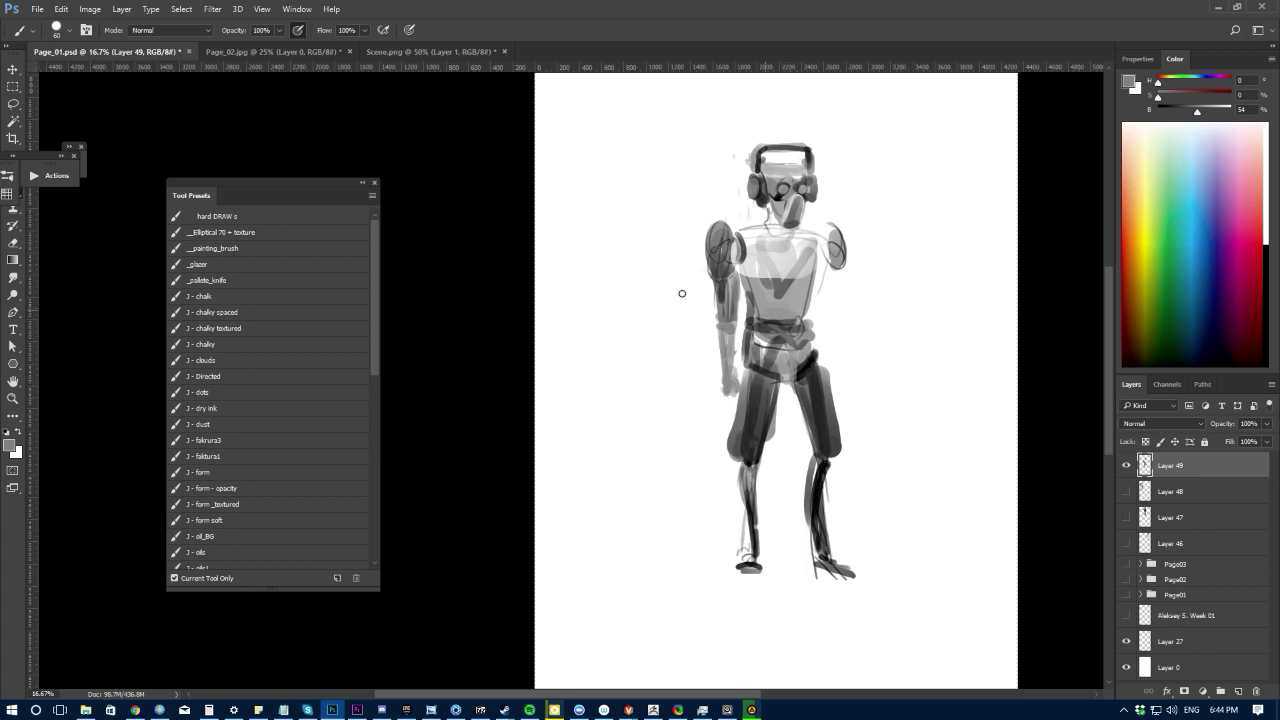
Step: Flip the view horizontally, and scale the figure down so it stands lower on the page
key(ctrl+shift+h)
key(ctrl+plus)
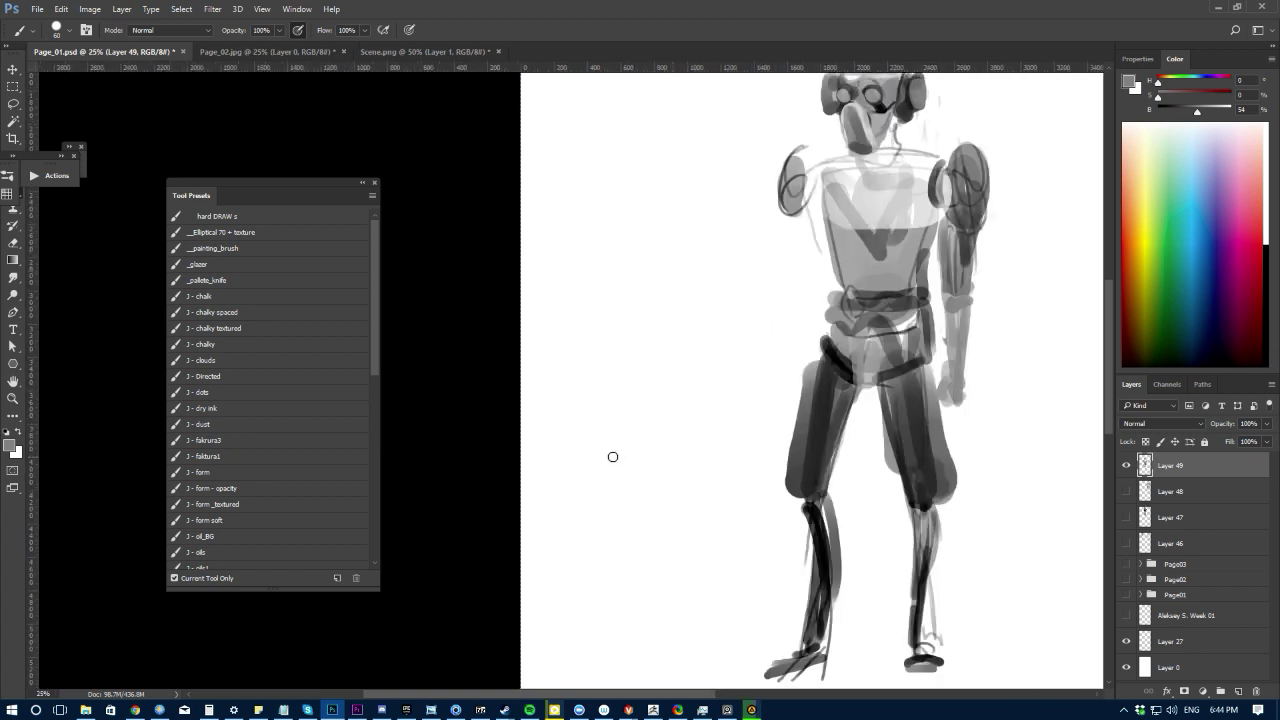
scroll(600, 406, down, 2)
key(ctrl+t)
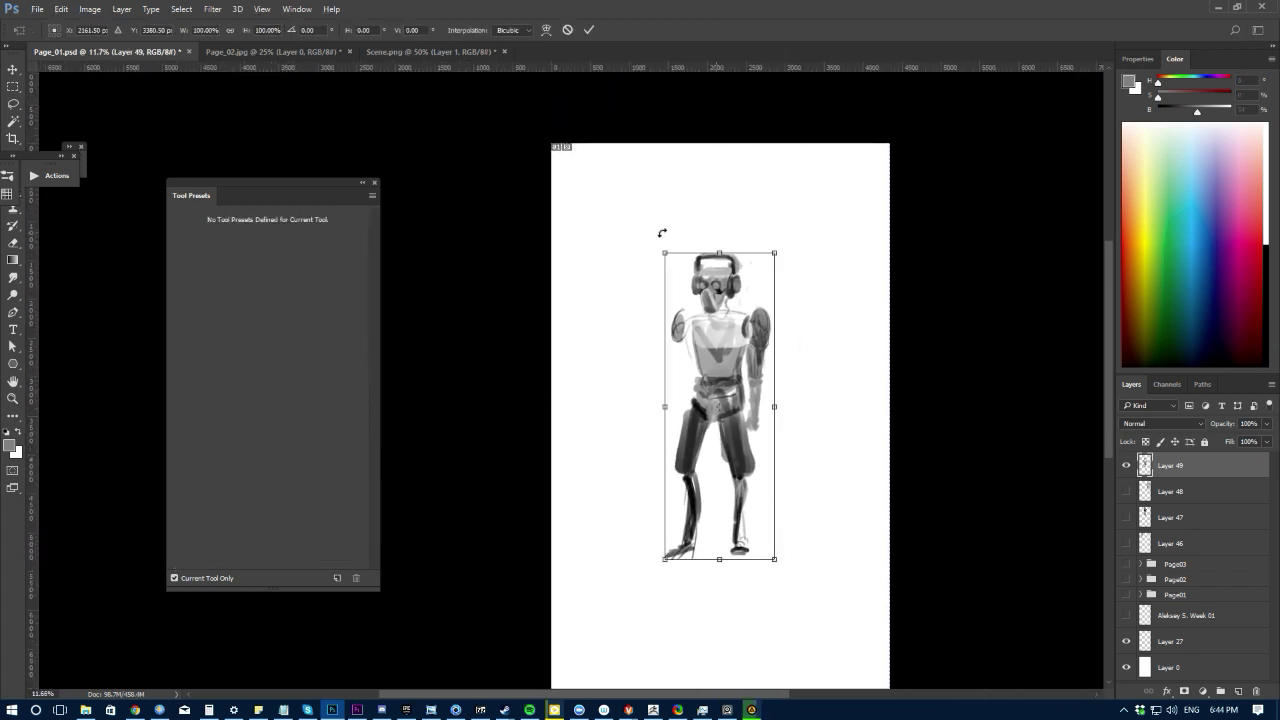
drag(666, 253, 681, 294)
drag(704, 345, 705, 365)
key(Return)
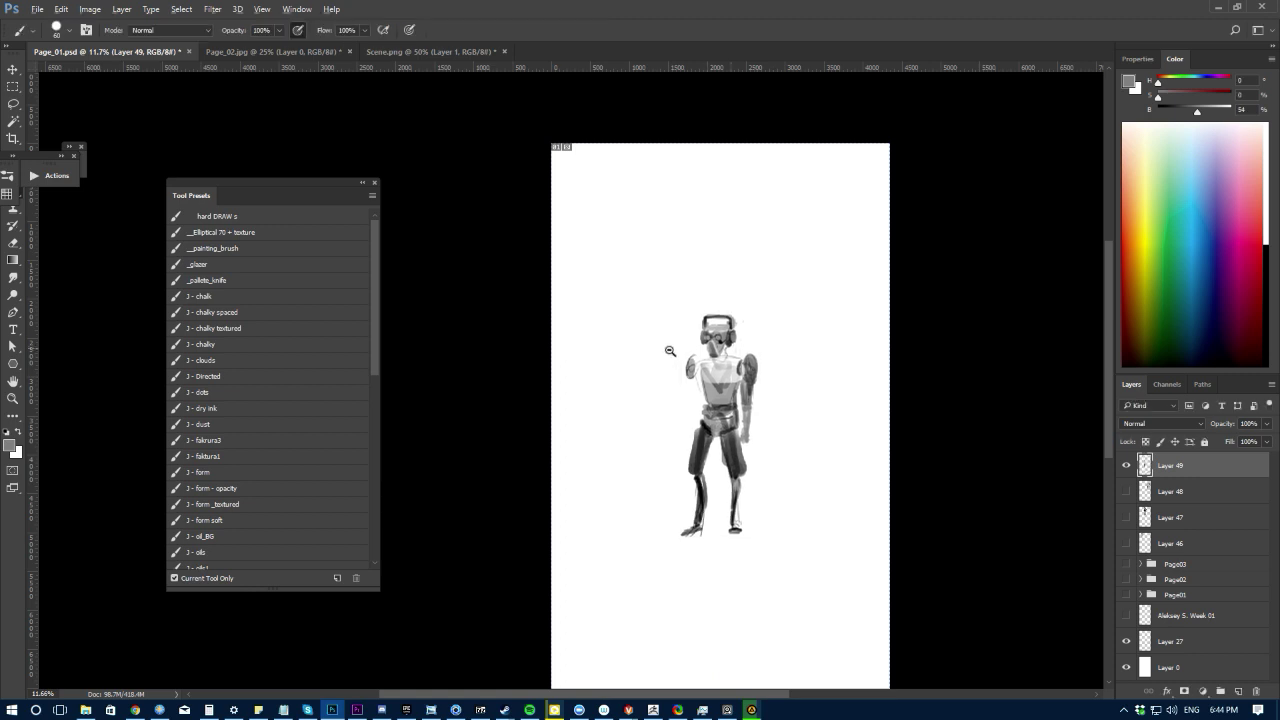
Step: Select the hanging arm with the Lasso tool and rotate it slightly outward from the body
scroll(670, 351, up, 1)
key(l)
mouse_move(772, 392)
mouse_down()
mouse_move(789, 480)
mouse_move(768, 473)
mouse_move(763, 410)
mouse_up()
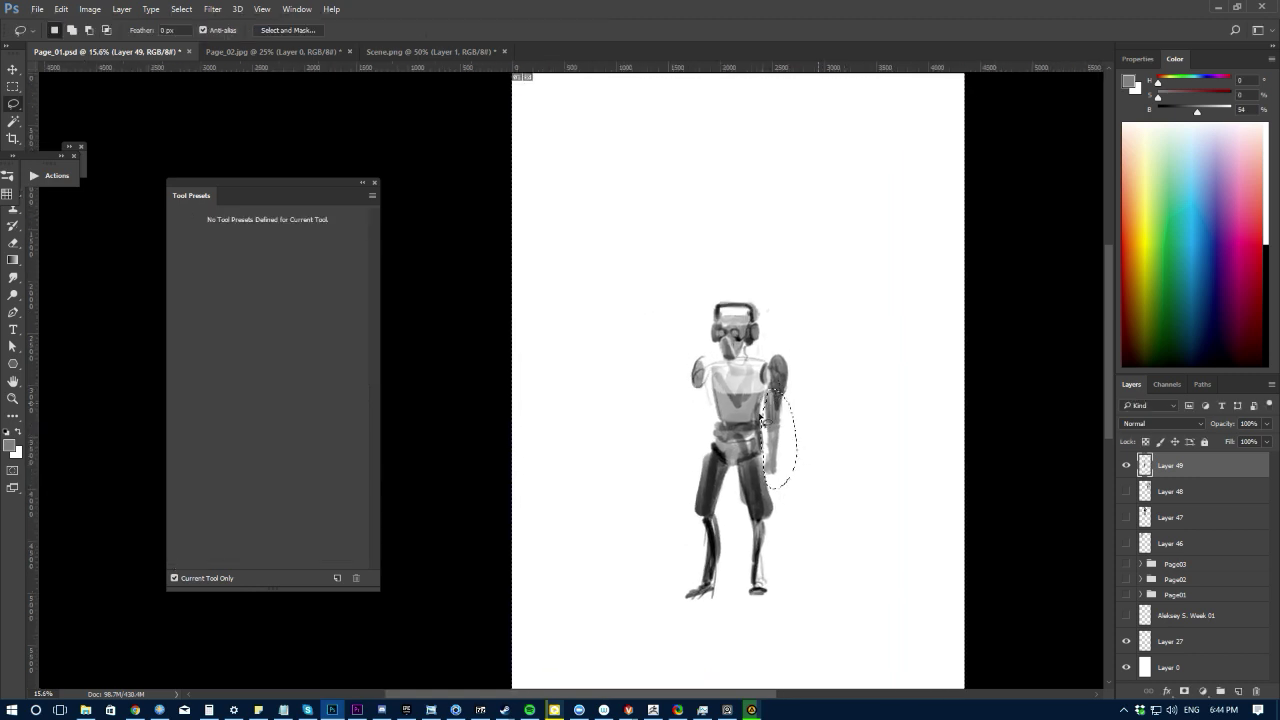
key(ctrl+t)
drag(779, 489, 789, 486)
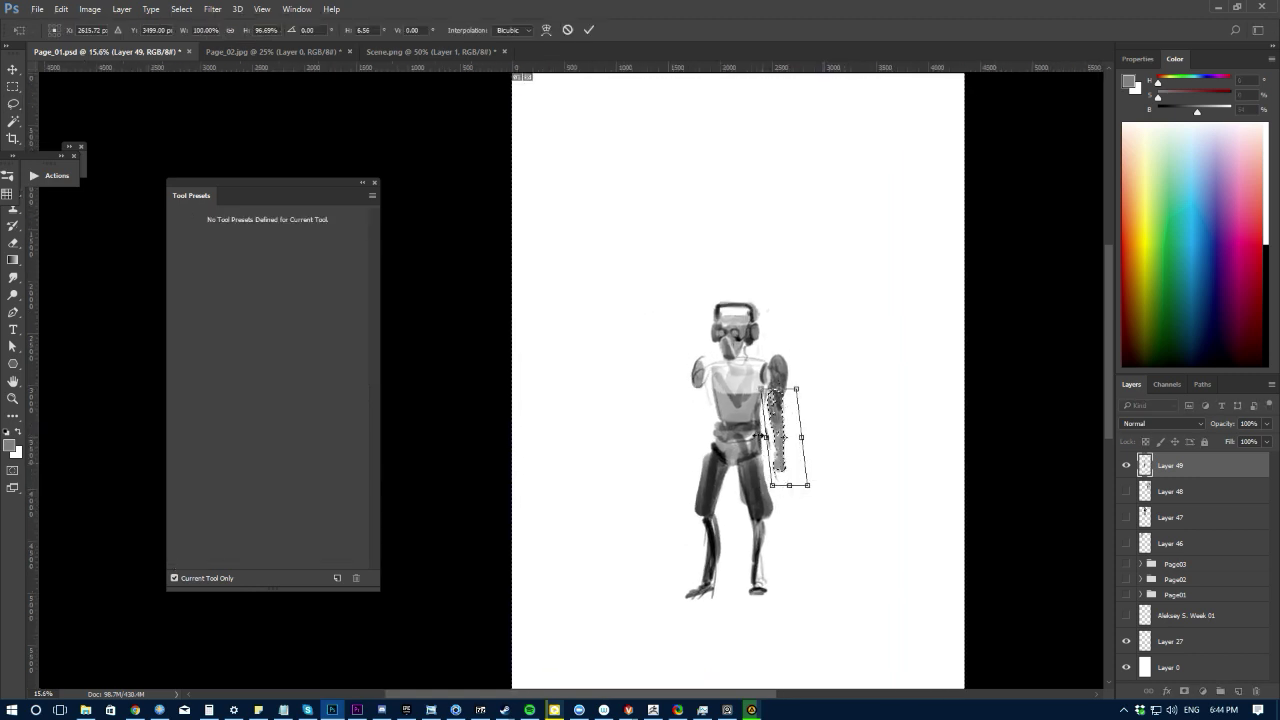
key(Return)
key(ctrl+d)
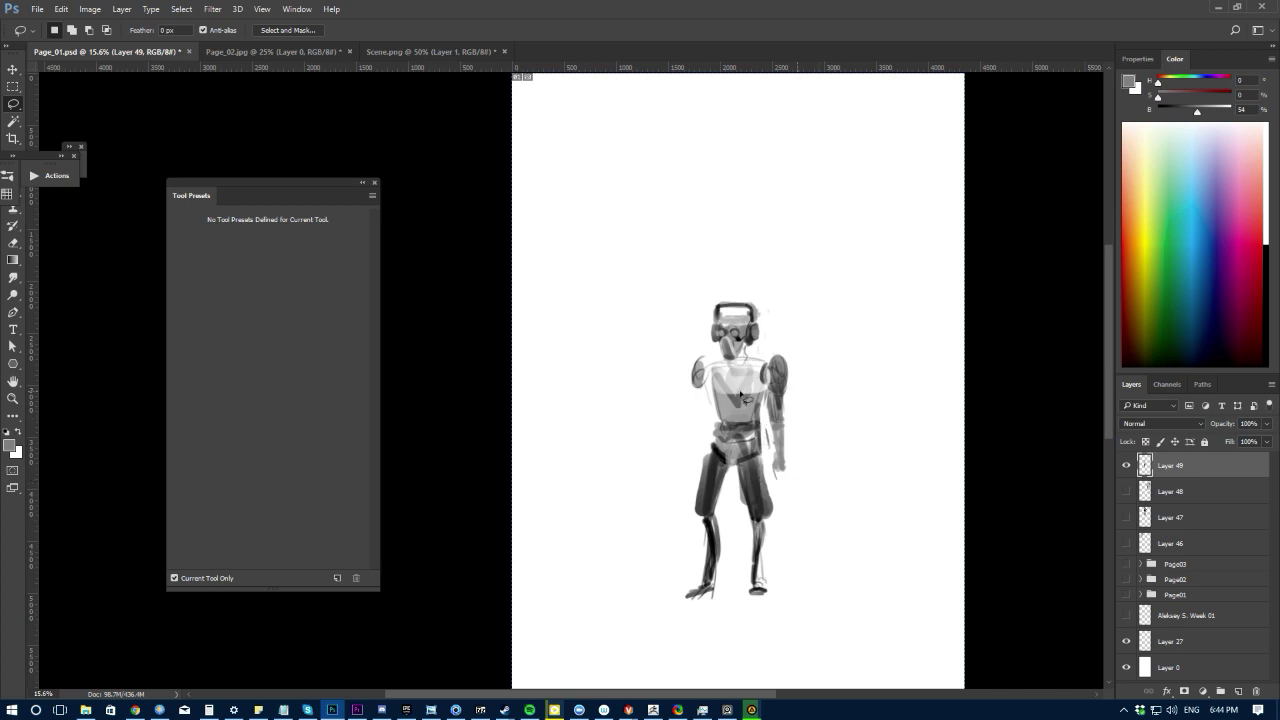
Step: Select the forearm with the Lasso tool and transform it so it bends across the waist
mouse_move(766, 420)
mouse_down()
mouse_move(780, 475)
mouse_move(762, 446)
mouse_move(717, 468)
mouse_move(747, 471)
mouse_up()
key(ctrl+t)
mouse_move(745, 445)
mouse_down()
mouse_move(742, 429)
mouse_move(753, 467)
mouse_move(682, 388)
mouse_move(733, 431)
mouse_up()
key(Return)
key(b)
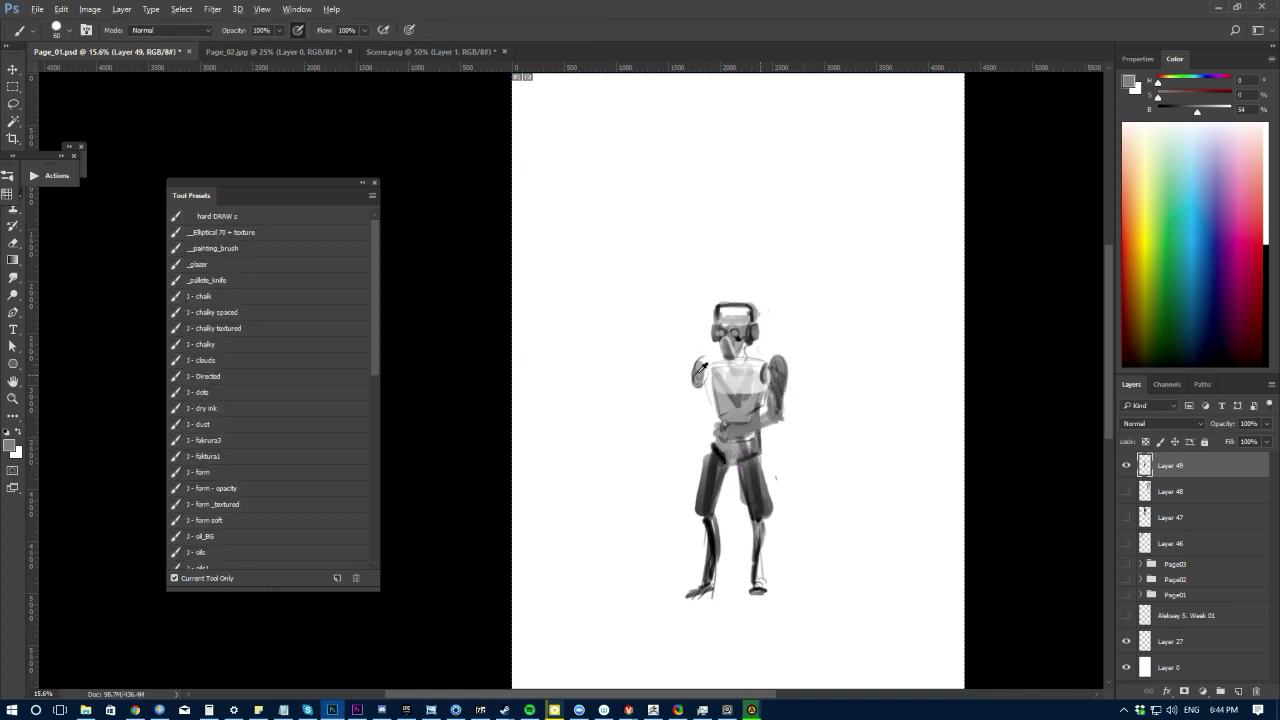
Step: Paint a thin diagonal rod rising from the smaller shoulder and a tall grey staff standing beside the figure with a size 50 brush
alt+click(739, 422)
drag(655, 306, 722, 418)
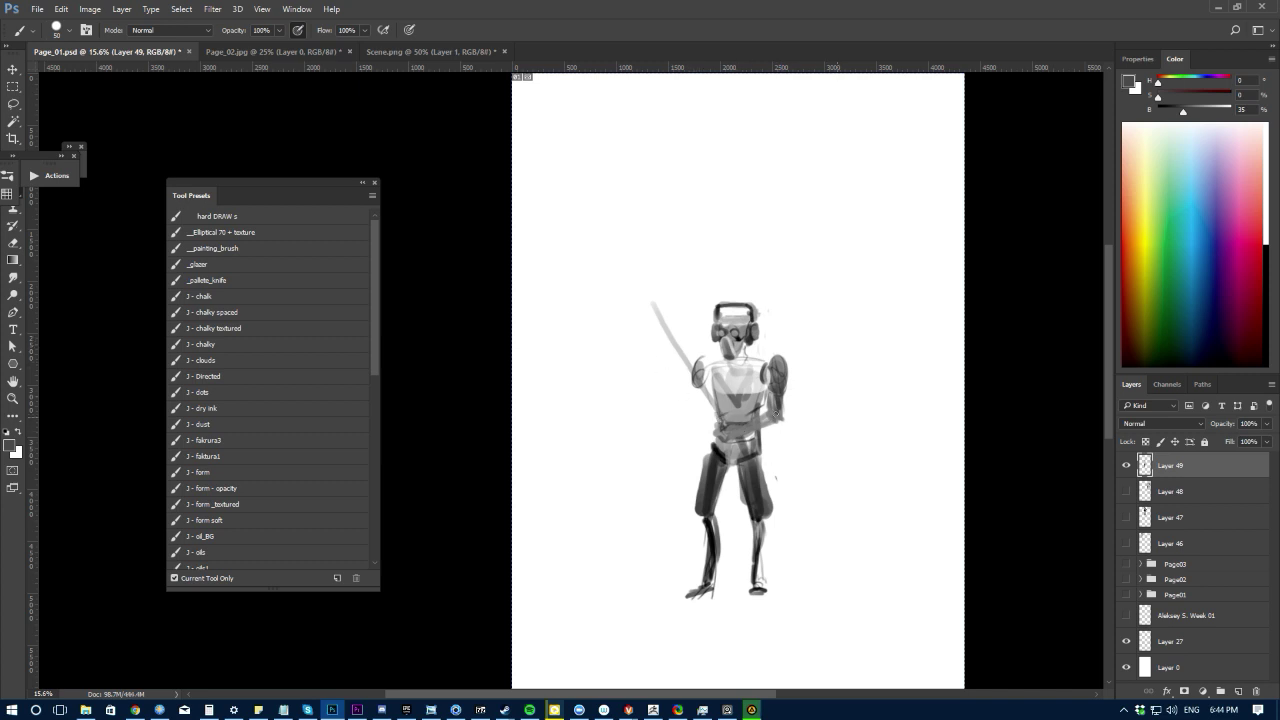
mouse_move(803, 396)
mouse_down()
mouse_move(796, 441)
mouse_move(803, 368)
mouse_up()
mouse_move(798, 418)
mouse_down()
mouse_move(777, 591)
mouse_move(809, 290)
mouse_up()
key(e)
key(b)
alt+click(745, 420)
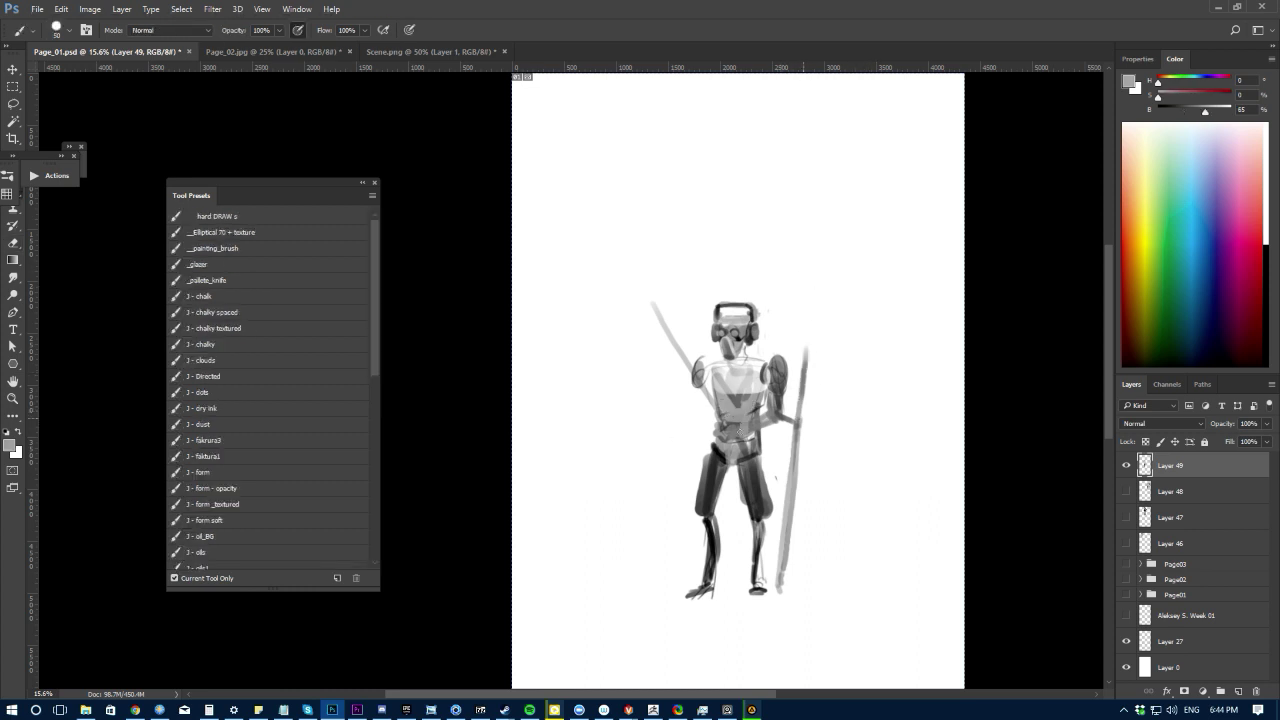
Step: Clear the forearm from the waist, and repaint it with a size 100 brush in dark grey, bending out to a hand gripping the staff
key(e)
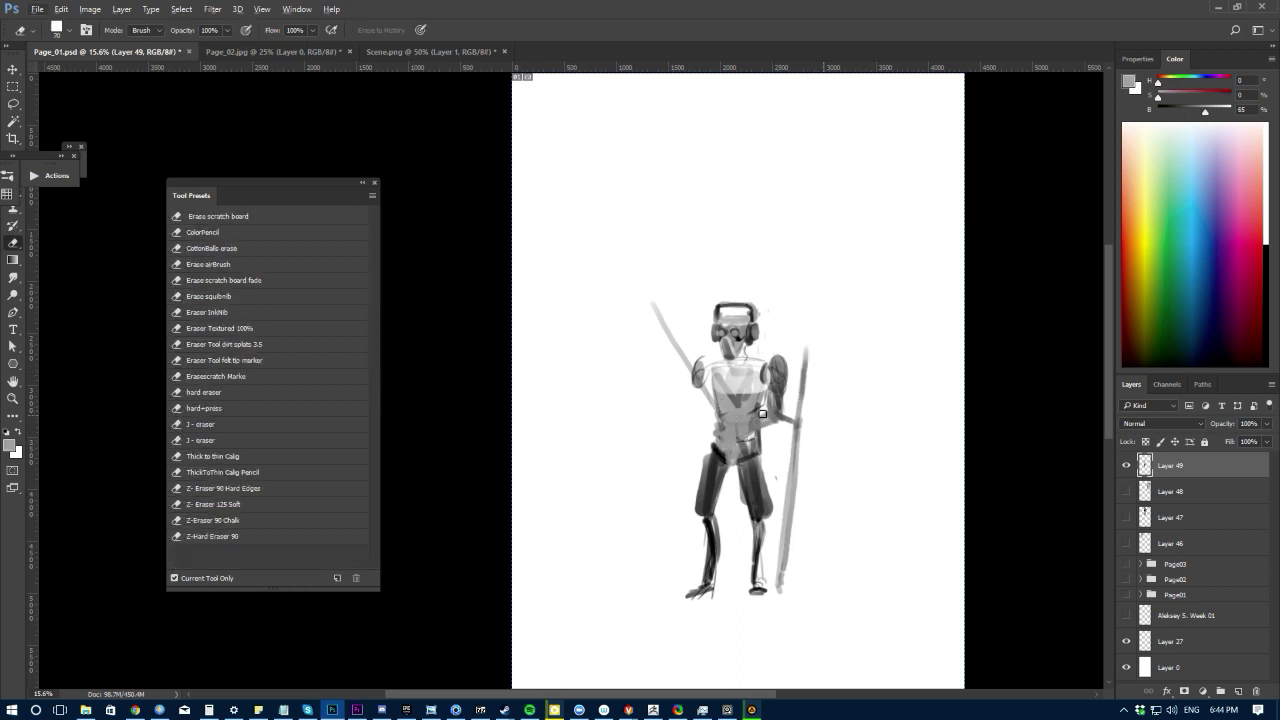
key(b)
alt+click(773, 440)
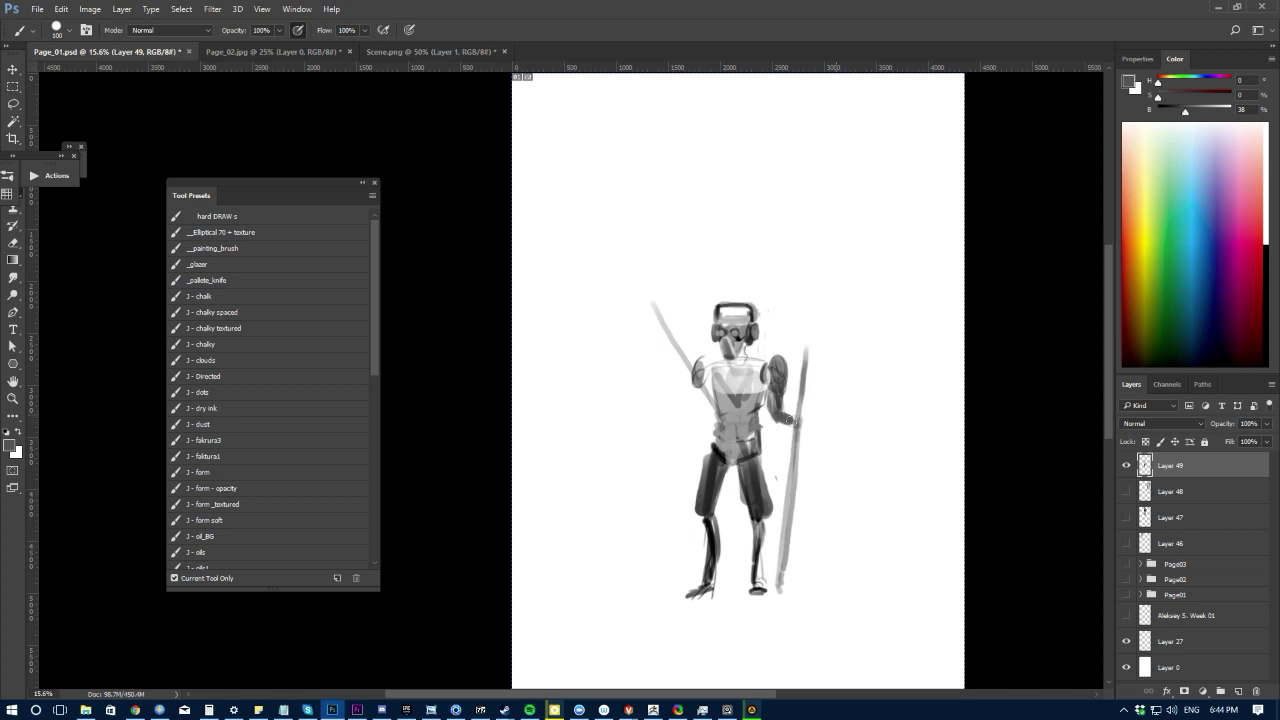
alt+click(720, 417)
key(e)
key(b)
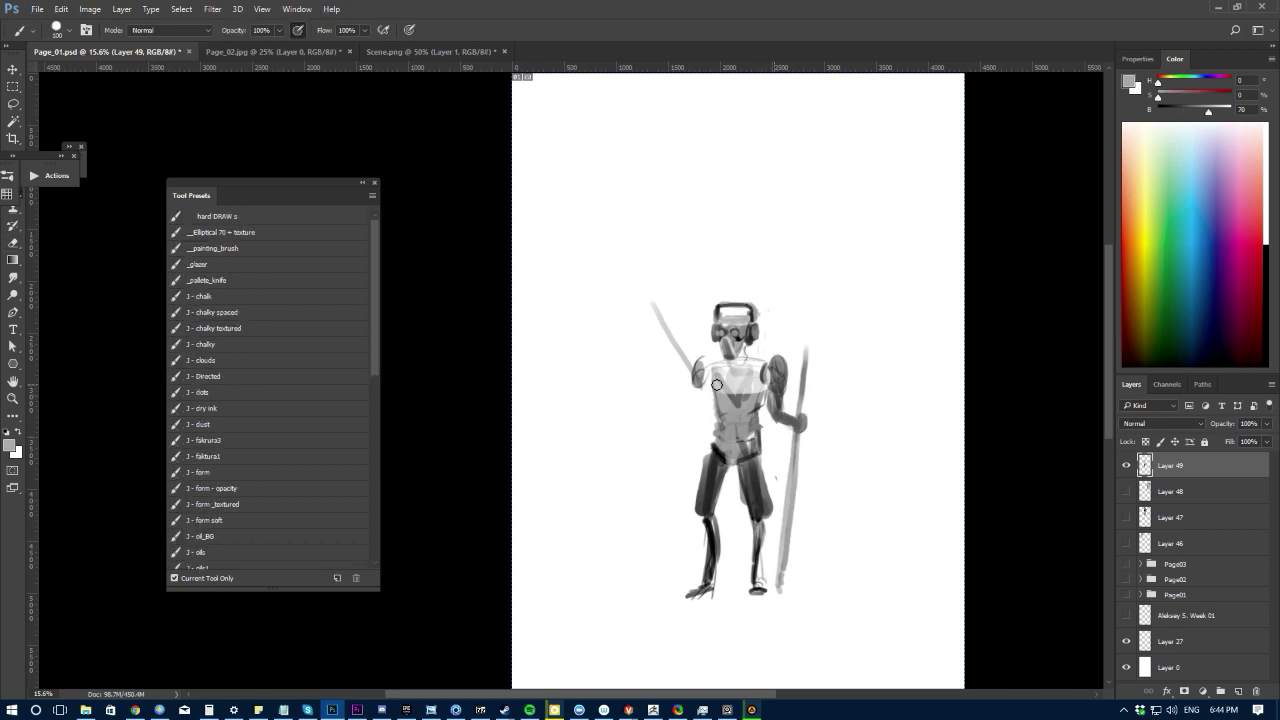
Step: Rework the smaller shoulder in grey, and paint a dark grey U-shaped scarf around the neck and upper chest with a smaller brush
alt+click(701, 365)
drag(702, 364, 702, 392)
key(l)
key(b)
alt+click(739, 368)
key(bracketleft)
mouse_move(752, 350)
mouse_down()
mouse_move(722, 374)
mouse_move(713, 345)
mouse_move(761, 356)
mouse_move(748, 383)
mouse_move(719, 384)
mouse_move(710, 378)
mouse_up()
key(bracketleft)
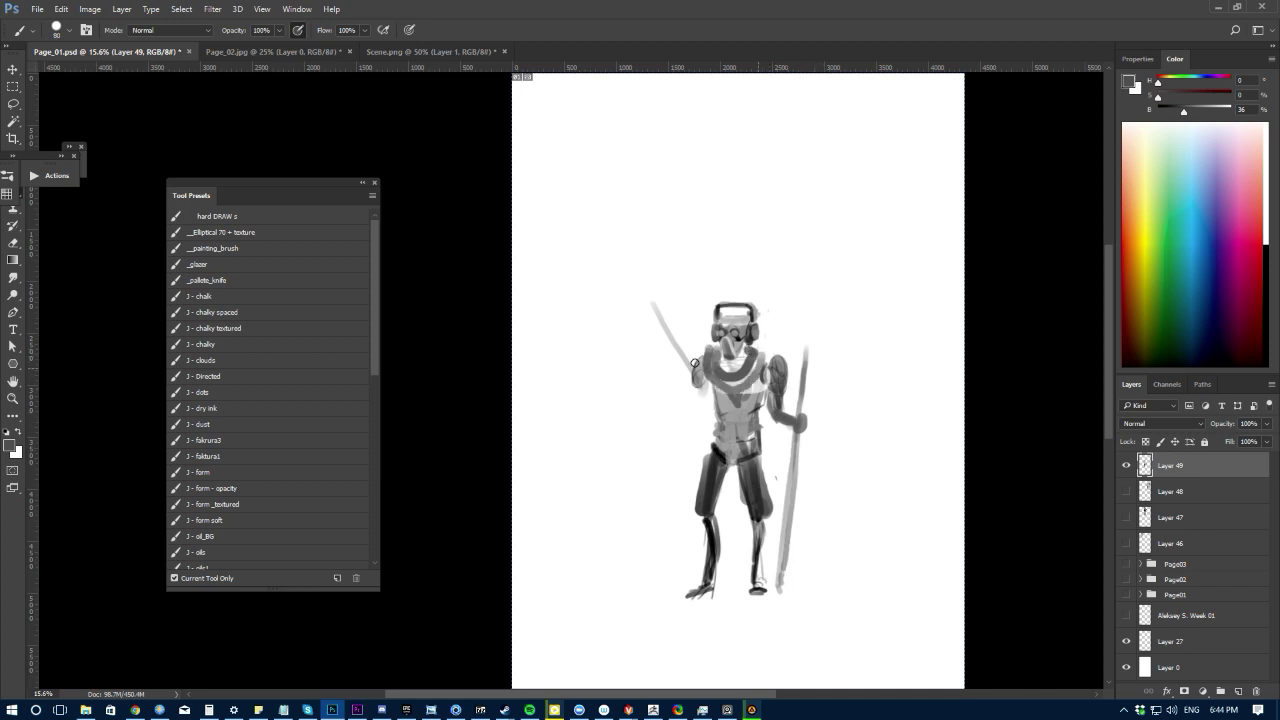
Step: Paint a dark grey belt across the waist, and extend the trouser leg on the smaller shoulder's side down towards the ankle
mouse_move(759, 424)
mouse_down()
mouse_move(714, 427)
mouse_move(745, 421)
mouse_move(730, 398)
mouse_move(712, 420)
mouse_move(707, 463)
mouse_move(751, 459)
mouse_move(706, 471)
mouse_move(704, 459)
mouse_move(710, 489)
mouse_move(708, 450)
mouse_move(713, 598)
mouse_move(702, 564)
mouse_up()
alt+click(710, 488)
key(e)
key(b)
alt+click(711, 564)
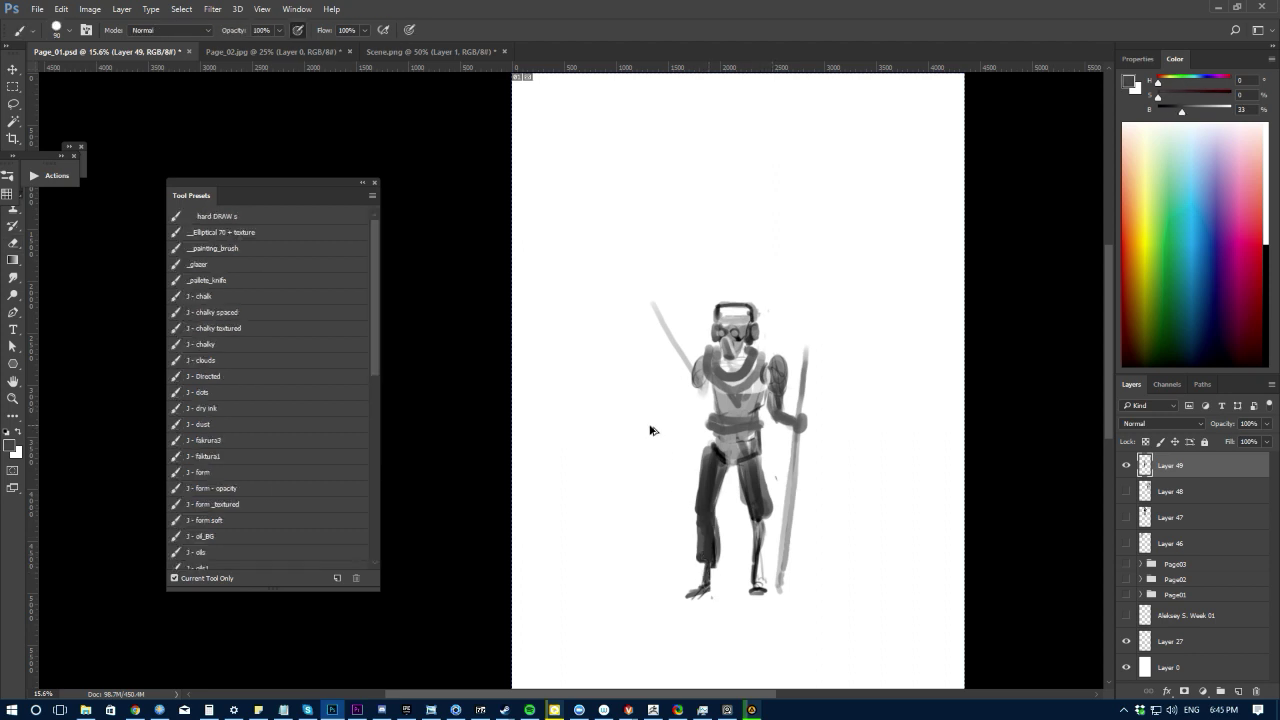
Step: Erase along the outer edge of the extended trouser leg, and fill its inner thigh with darker grey
key(e)
drag(704, 442, 695, 530)
key(b)
alt+click(715, 485)
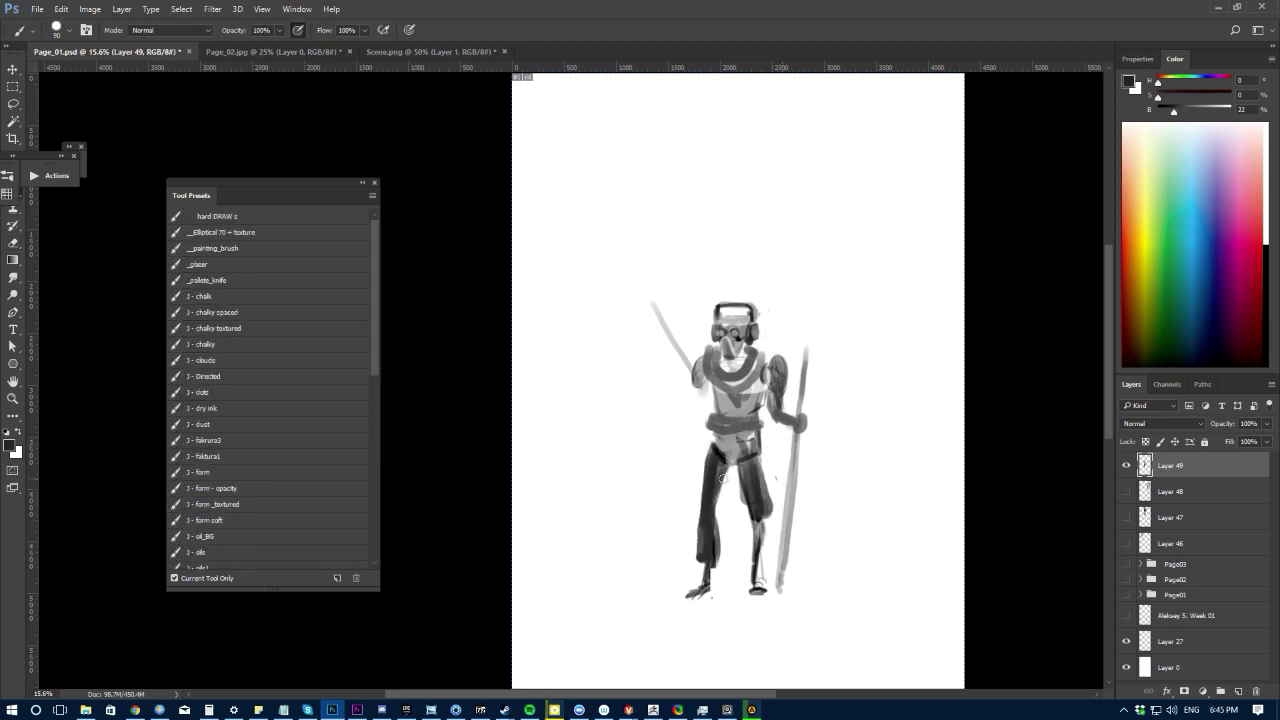
drag(732, 464, 717, 520)
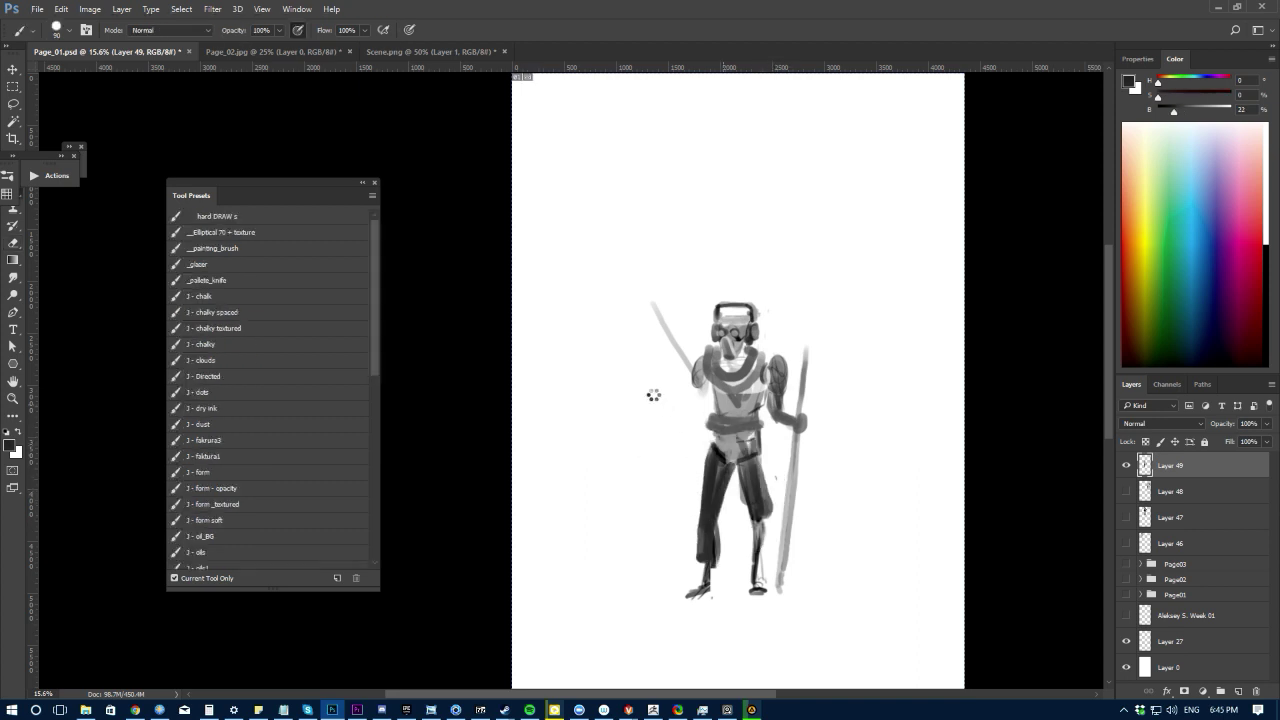
Step: Paint the other trouser leg down to the ankle in dark grey, and flip the view horizontally
alt+click(724, 503)
drag(718, 525, 725, 584)
mouse_move(730, 540)
mouse_down()
mouse_move(733, 582)
mouse_move(743, 497)
mouse_move(717, 556)
mouse_up()
key(e)
key(b)
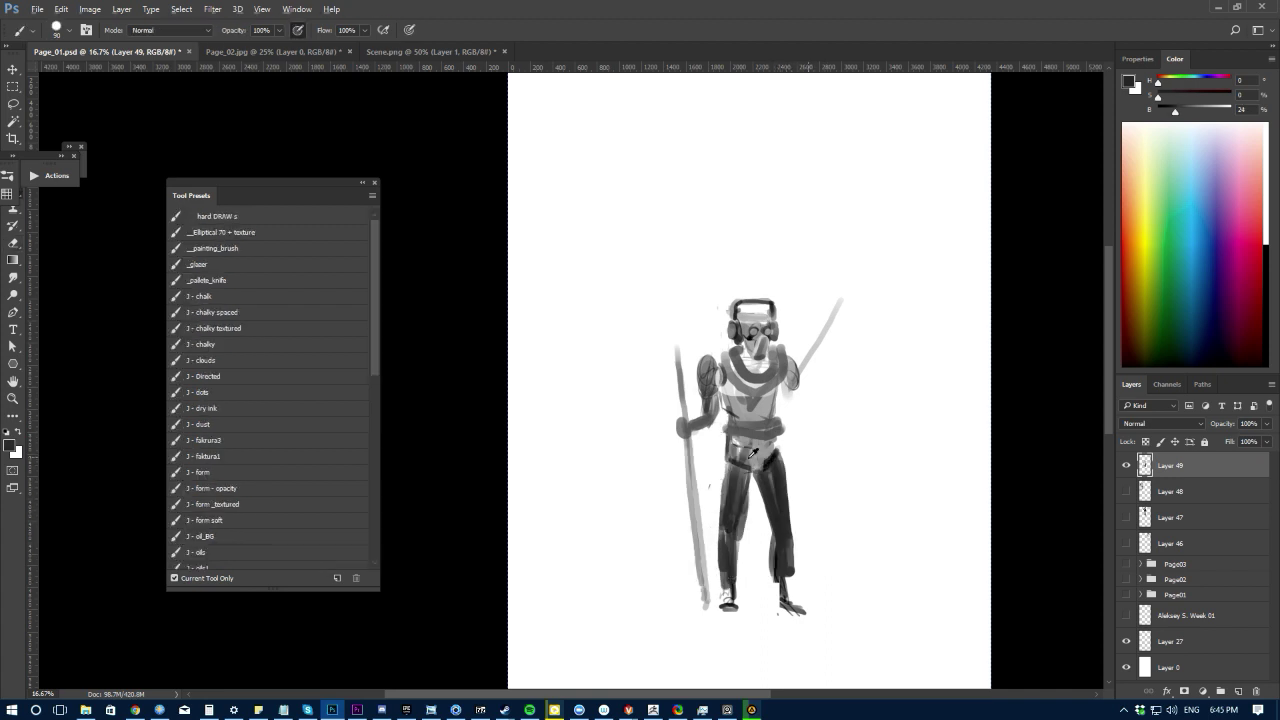
Step: Paint a pale hanging cloth over the belt and pelvis in white using a size 125 brush
alt+click(759, 463)
mouse_move(776, 434)
mouse_down()
mouse_move(763, 467)
mouse_move(767, 433)
mouse_up()
alt+click(647, 320)
key(bracketright)
key(bracketright)
drag(760, 460, 751, 459)
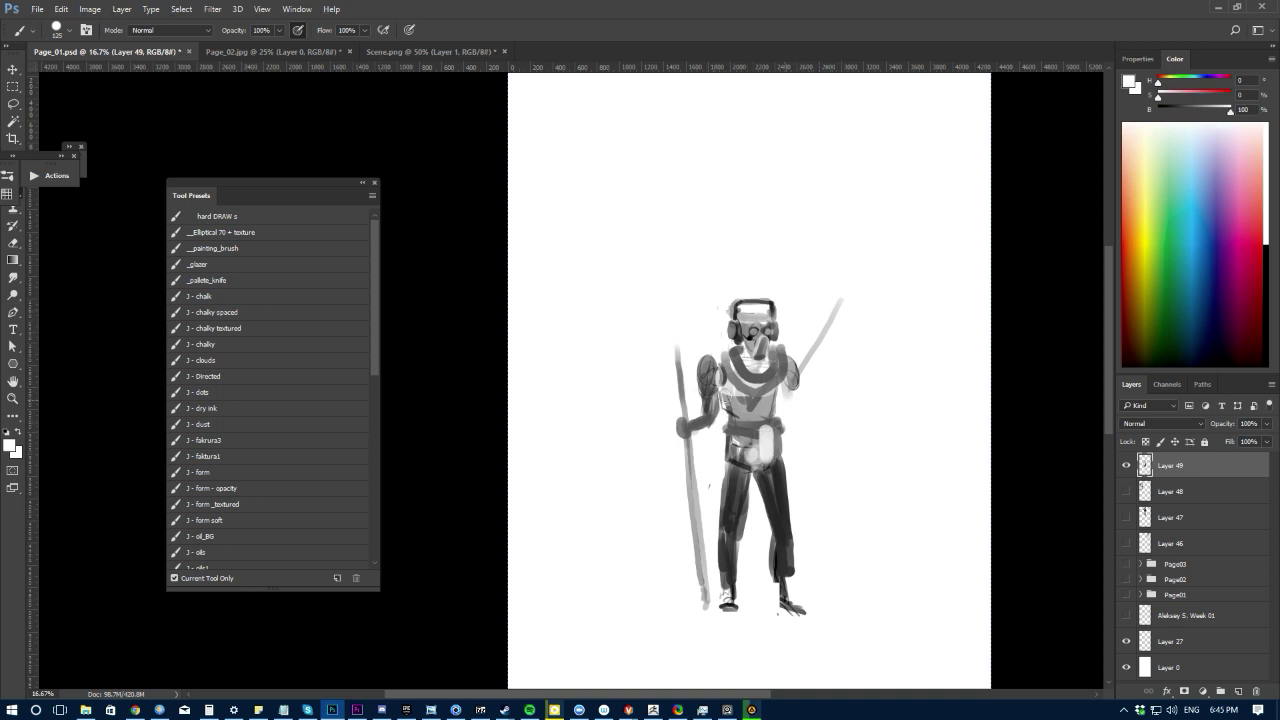
Step: Paint the shoulder on the staff side black with a size 30 brush
alt+click(736, 460)
alt+click(483, 248)
key(bracketleft)
key(bracketleft)
click(705, 360)
drag(705, 361, 705, 394)
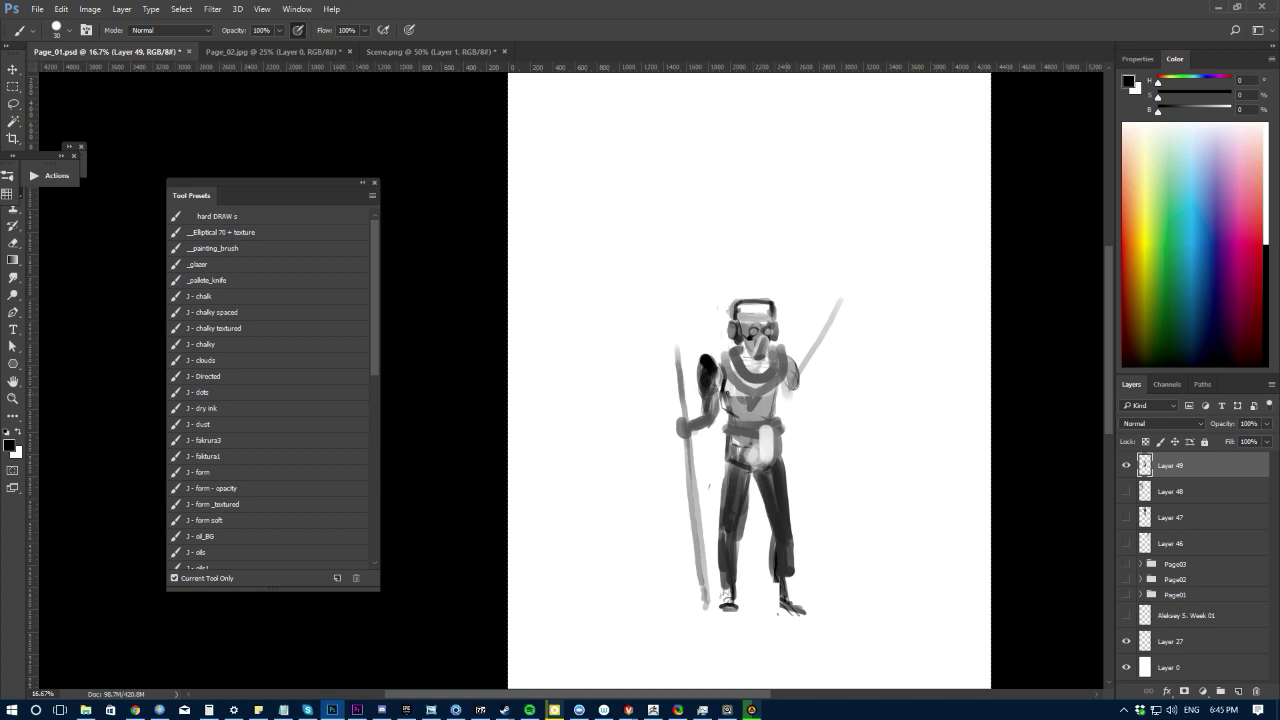
Step: Lighten the inside of the blackened shoulder with sampled grey, and add a dark diagonal stroke above the belt
alt+click(731, 389)
alt+click(712, 362)
drag(726, 411, 744, 422)
alt+click(747, 402)
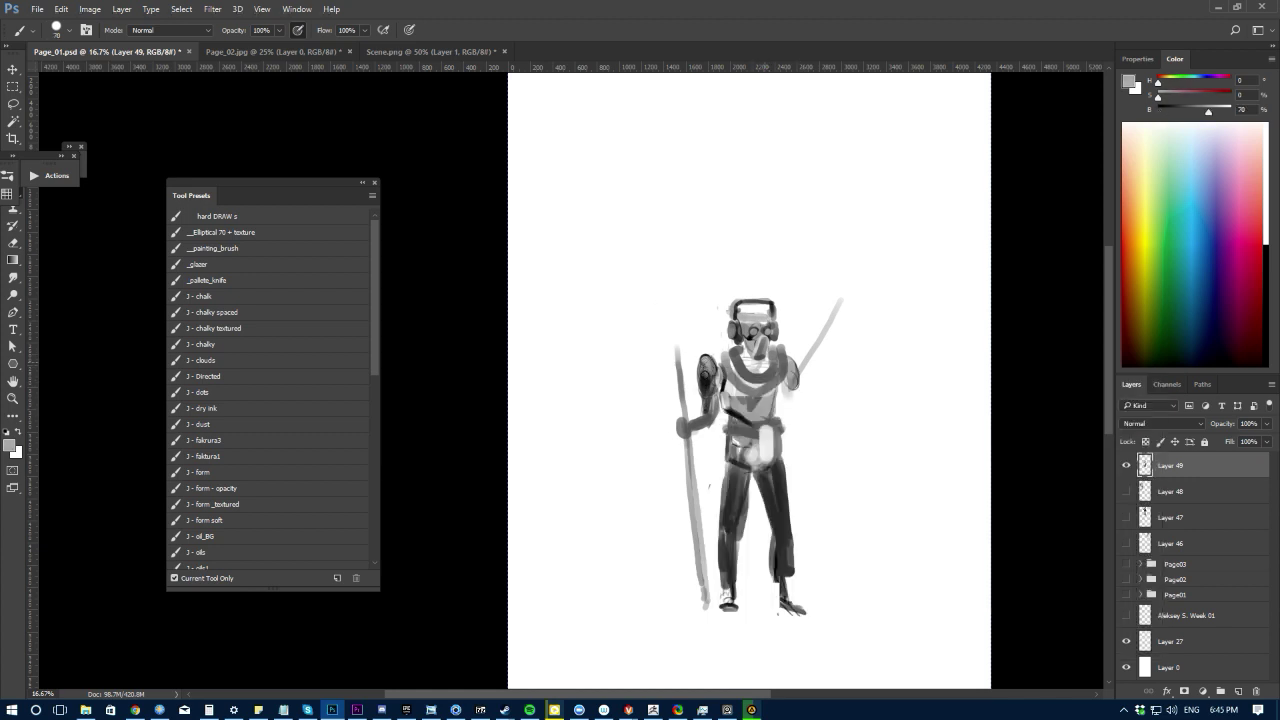
key(l)
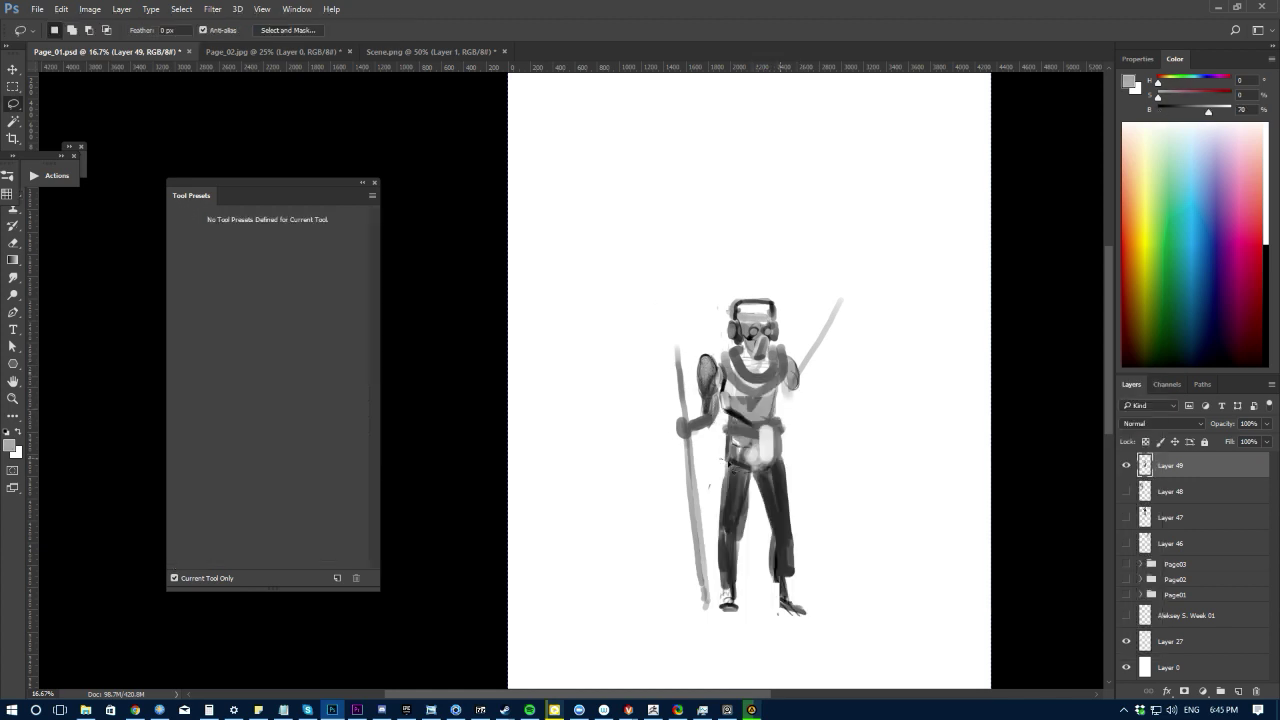
Step: Extend the lower leg opposite the staff to the ankle in sampled dark grey, and paint a black shoe with a white highlight
key(b)
alt+click(790, 570)
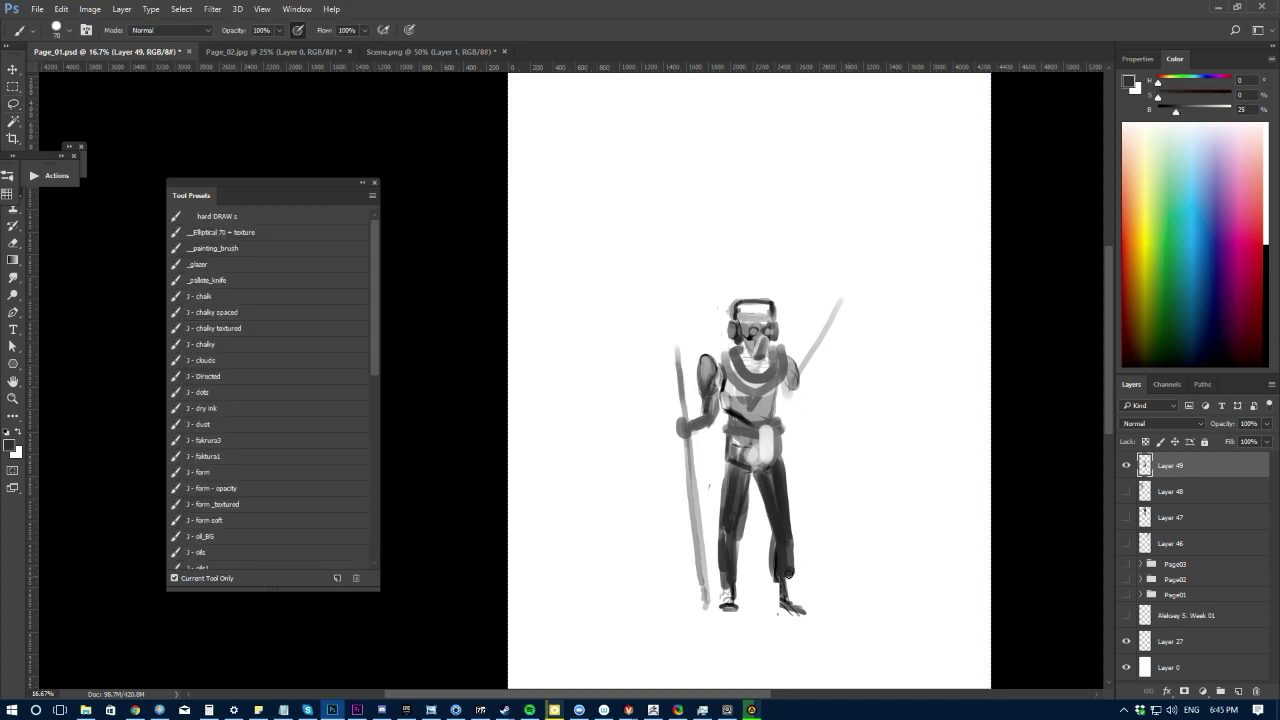
drag(788, 572, 783, 602)
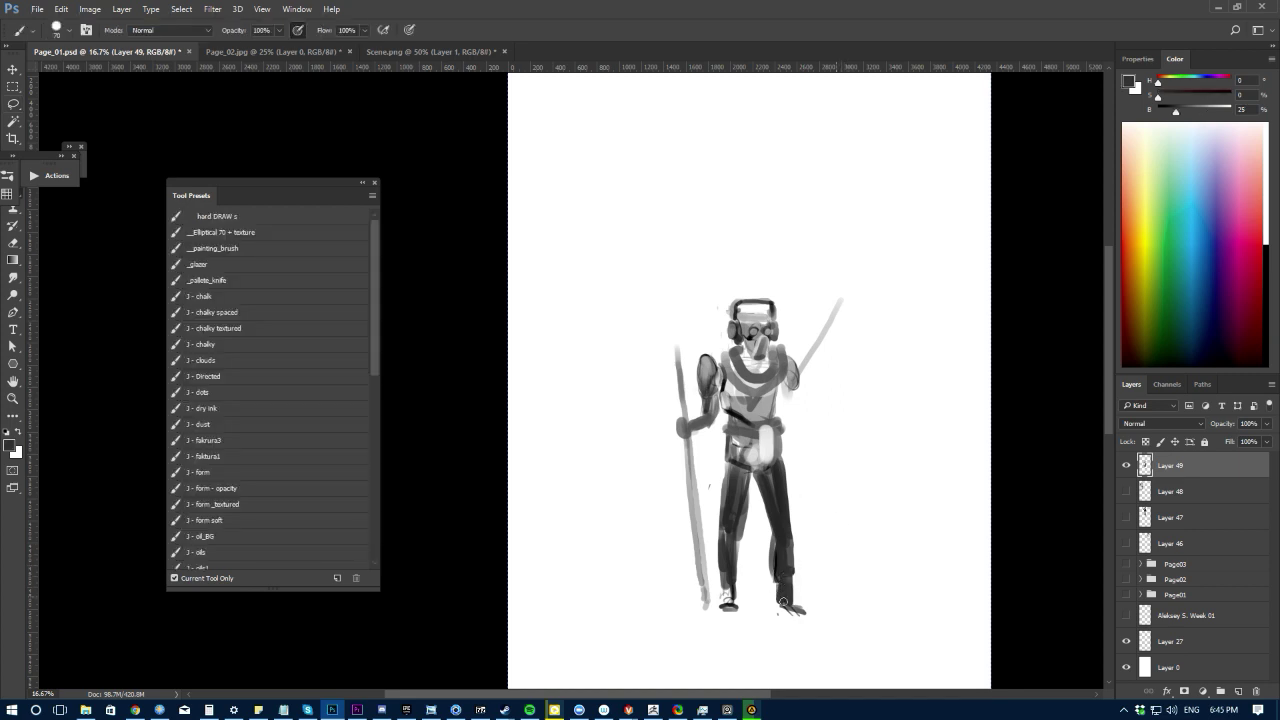
alt+click(470, 543)
mouse_move(795, 607)
mouse_down()
mouse_move(806, 606)
mouse_move(778, 600)
mouse_up()
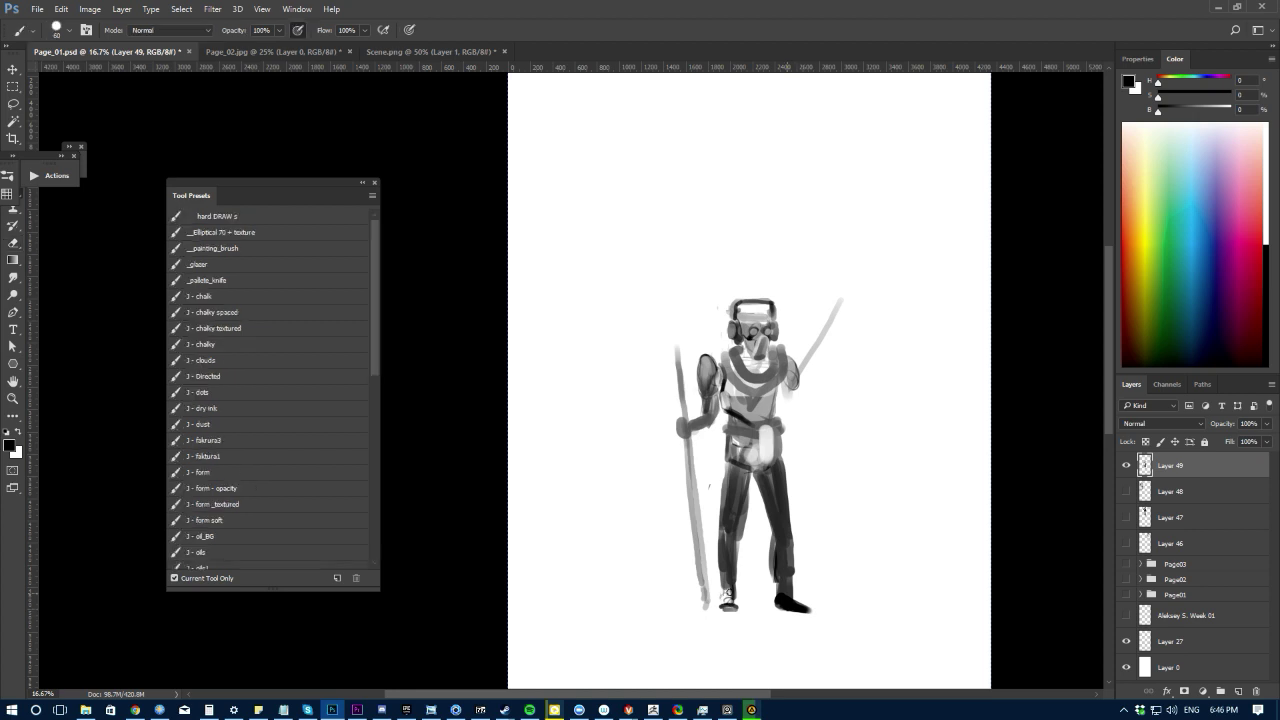
key(x)
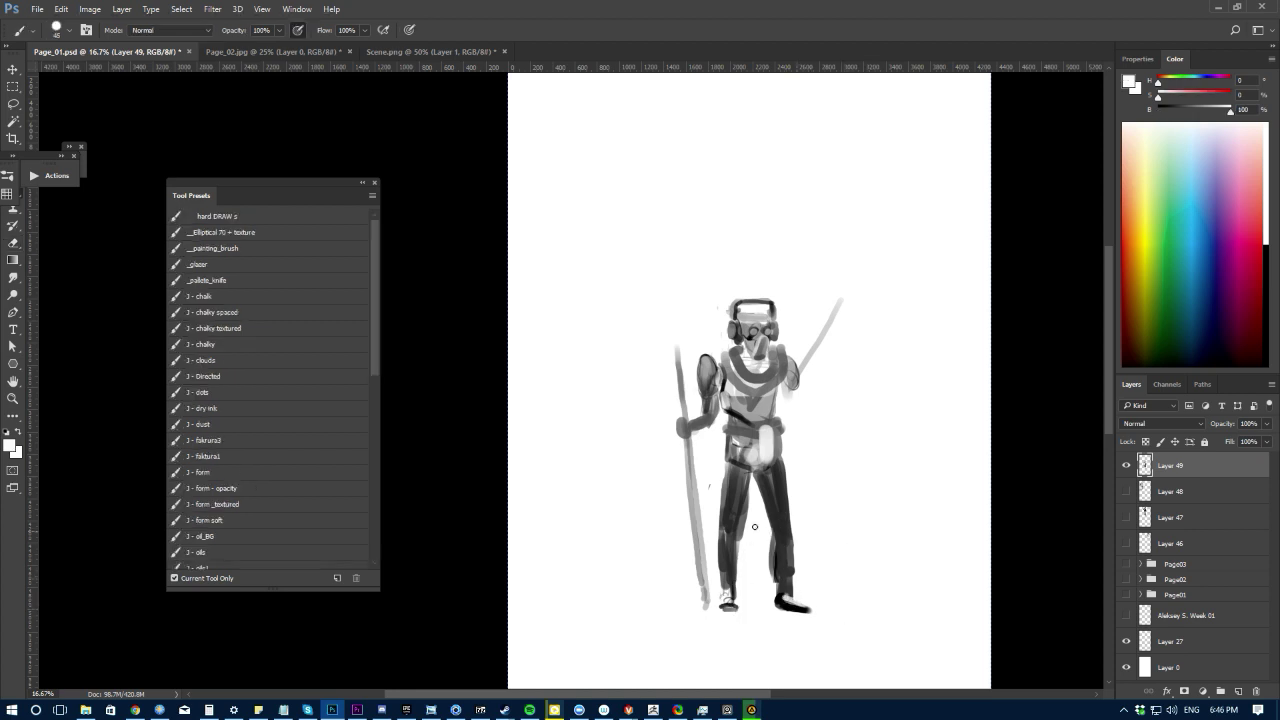
key(e)
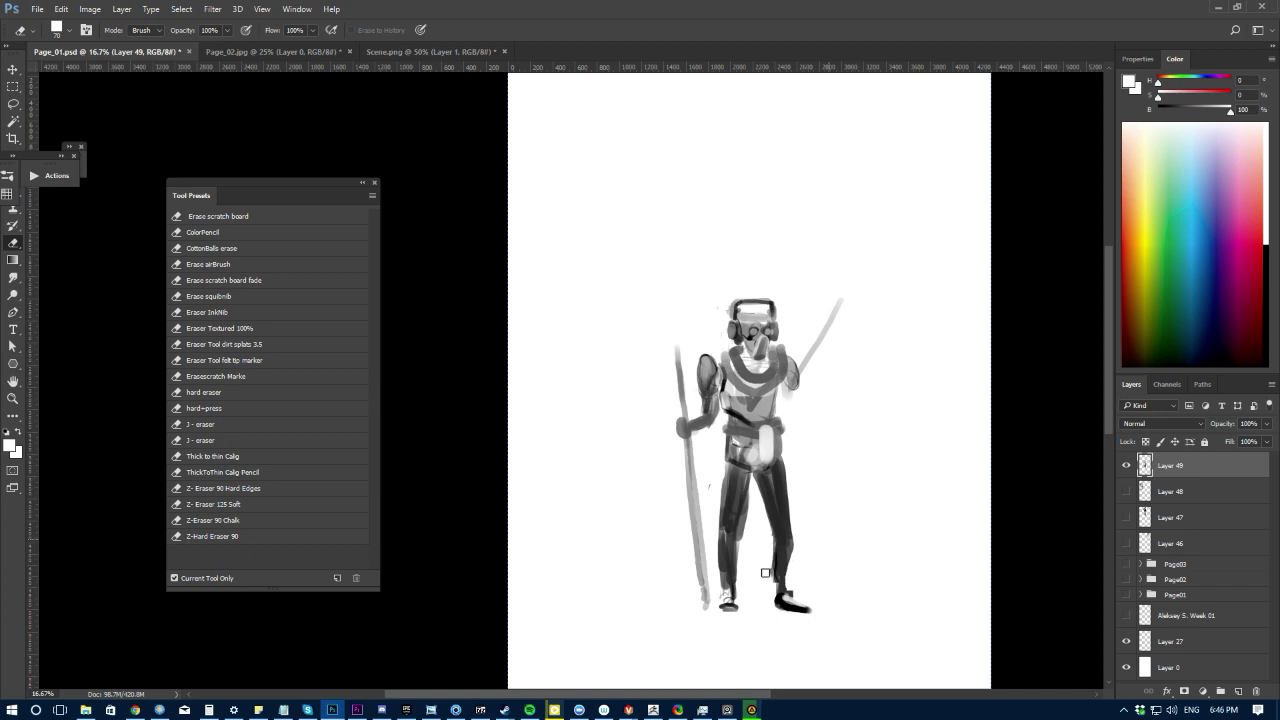
Step: Lasso both legs from the thighs to below the knees and shift the selection upward with Free Transform
key(l)
mouse_move(711, 509)
mouse_down()
mouse_move(735, 570)
mouse_move(711, 505)
mouse_move(755, 471)
mouse_up()
key(ctrl+t)
drag(758, 555, 759, 534)
drag(755, 449, 764, 475)
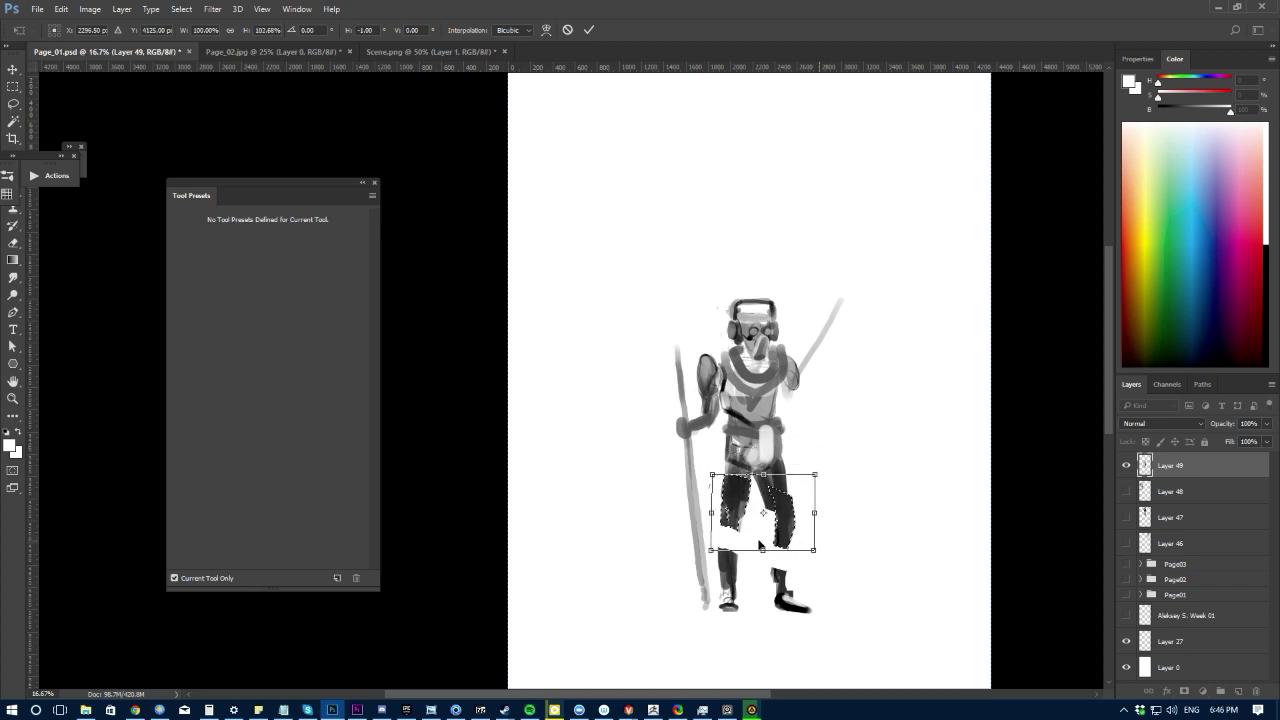
key(Return)
Step: Fill the gaps in both legs with sampled dark grey and blend them with the J - smudger2 smudge preset
key(b)
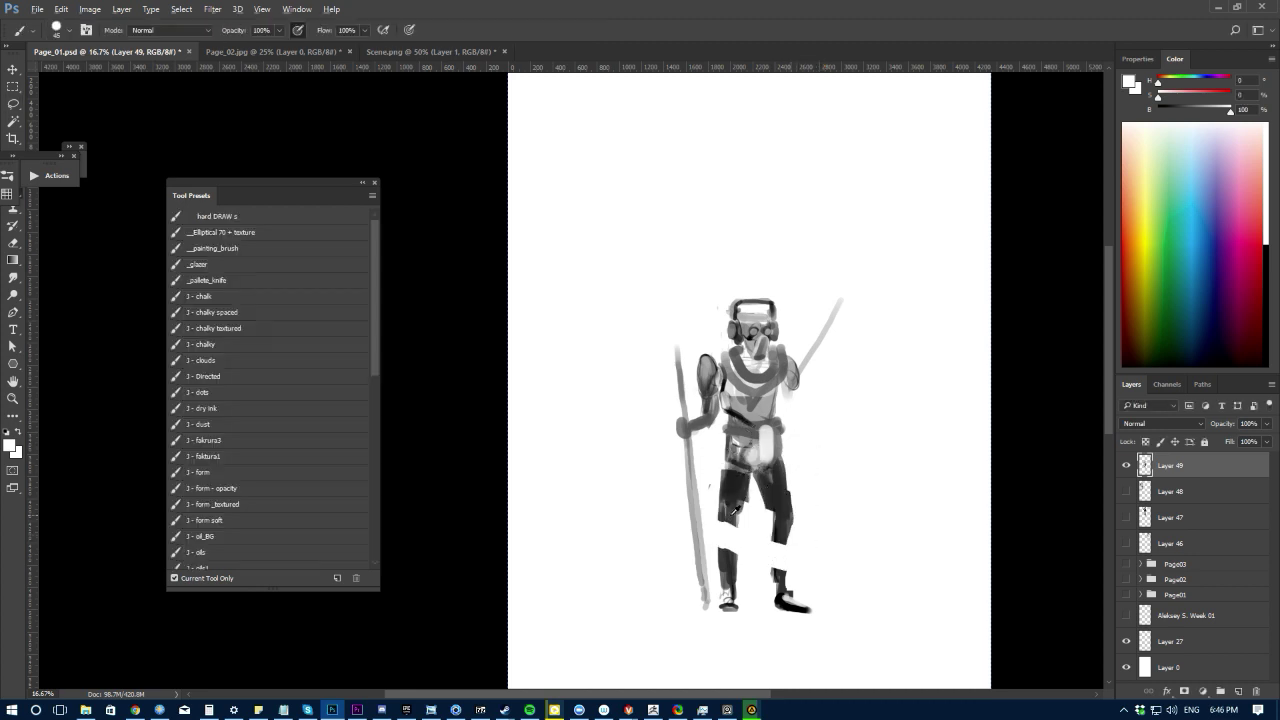
alt+click(732, 515)
key(r)
mouse_move(733, 524)
mouse_down()
mouse_move(695, 490)
mouse_move(734, 526)
mouse_move(727, 549)
mouse_move(734, 515)
mouse_move(793, 547)
mouse_move(781, 575)
mouse_up()
click(203, 341)
mouse_move(777, 582)
mouse_down()
mouse_move(790, 533)
mouse_move(778, 563)
mouse_move(765, 512)
mouse_move(727, 517)
mouse_move(766, 541)
mouse_move(770, 581)
mouse_move(794, 525)
mouse_move(772, 479)
mouse_move(772, 430)
mouse_move(720, 489)
mouse_move(736, 506)
mouse_move(728, 473)
mouse_move(767, 469)
mouse_move(770, 452)
mouse_move(754, 470)
mouse_move(751, 444)
mouse_move(763, 468)
mouse_move(765, 441)
mouse_move(725, 465)
mouse_move(717, 456)
mouse_move(725, 495)
mouse_move(721, 452)
mouse_move(770, 438)
mouse_move(768, 466)
mouse_move(756, 438)
mouse_move(768, 464)
mouse_move(777, 388)
mouse_move(804, 426)
mouse_up()
Step: Smudge the grey at the shoulder opposite the staff into a bent free arm reaching past the hip, using size 150, and trim its edges
key([)
key(bracketright)
key([)
key(])
key(])
key(])
key(ctrl+z)
drag(786, 368, 826, 484)
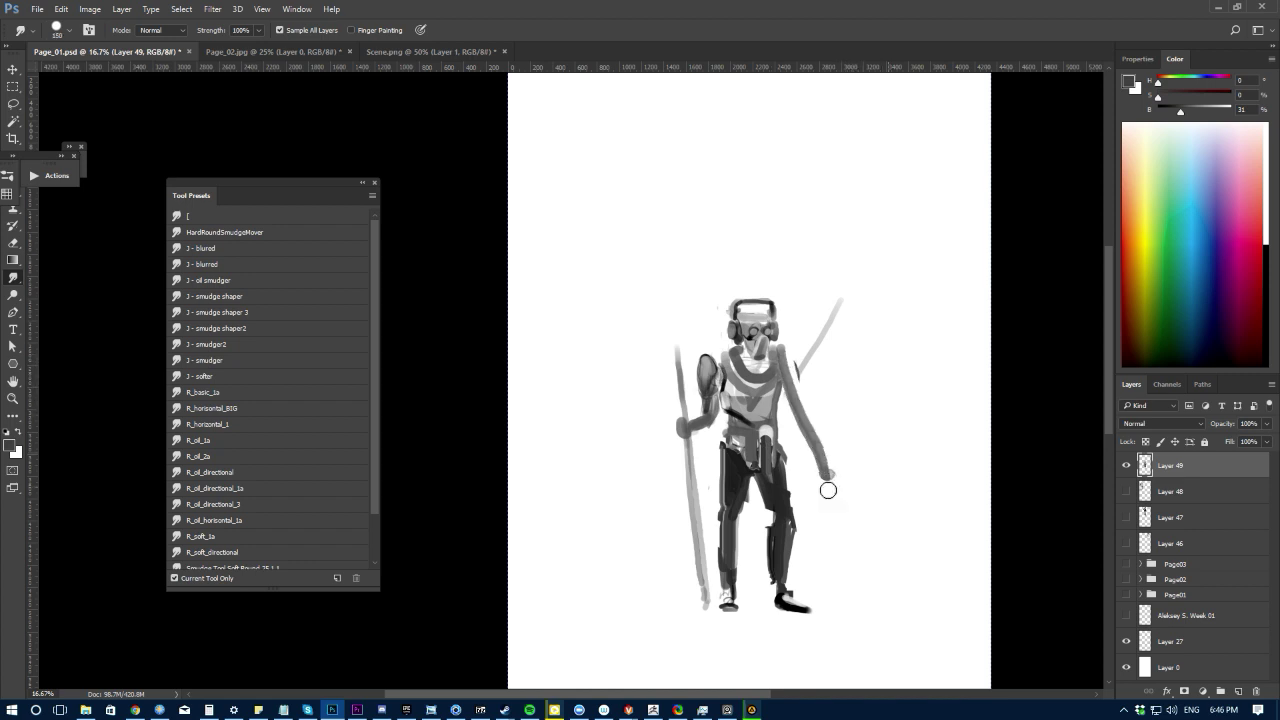
key(ctrl+z)
mouse_move(788, 364)
mouse_down()
mouse_move(803, 463)
mouse_move(799, 355)
mouse_move(780, 414)
mouse_move(801, 404)
mouse_move(798, 430)
mouse_move(796, 382)
mouse_move(815, 474)
mouse_up()
key(e)
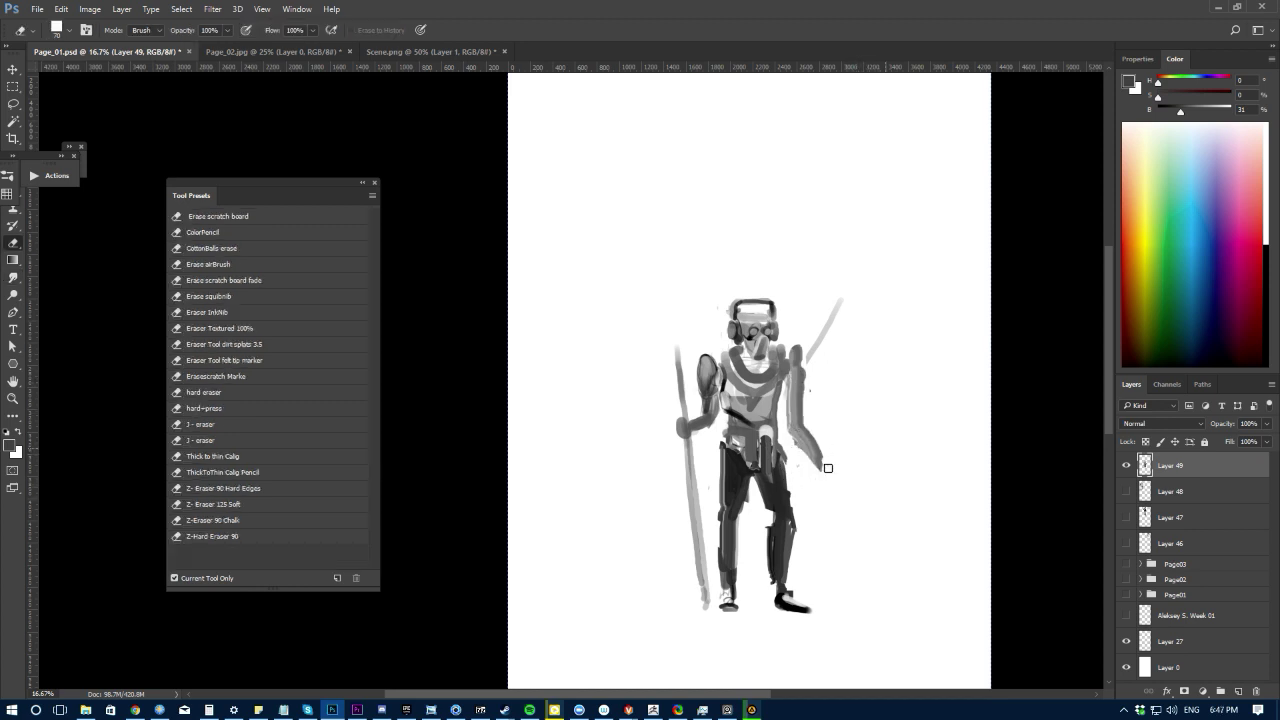
Step: Lasso the free arm, rotate it slightly and raise it, and erase its forearm below the elbow
key(l)
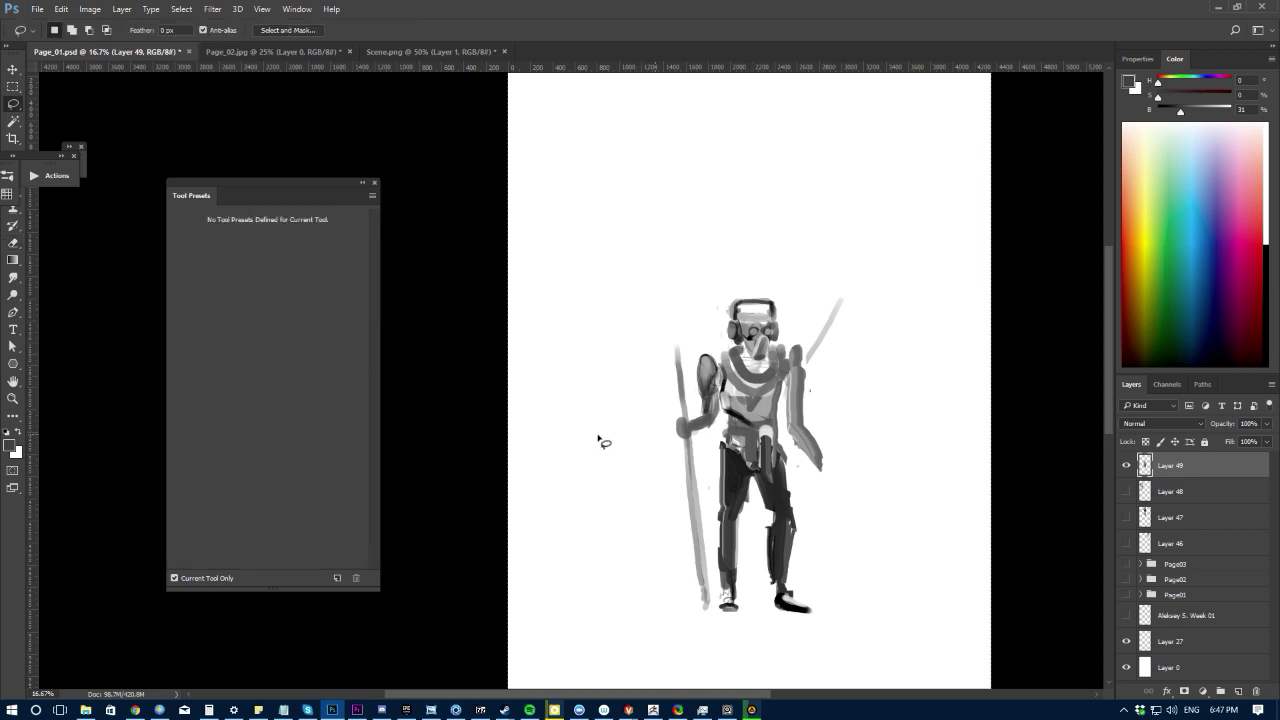
mouse_move(796, 344)
mouse_down()
mouse_move(810, 487)
mouse_move(780, 430)
mouse_move(790, 328)
mouse_up()
key(ctrl+t)
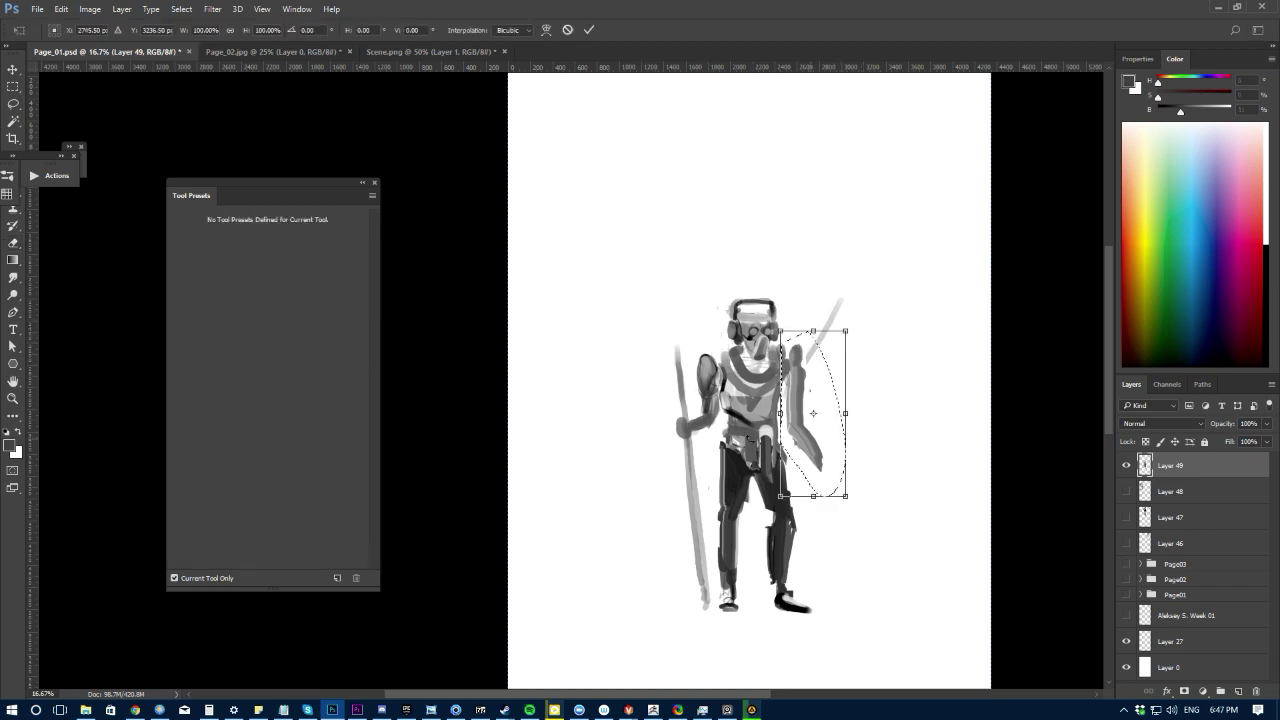
drag(856, 418, 854, 409)
mouse_move(797, 439)
mouse_down()
mouse_move(800, 405)
mouse_move(818, 434)
mouse_move(840, 435)
mouse_move(810, 420)
mouse_up()
key(Return)
key(ctrl+d)
key(e)
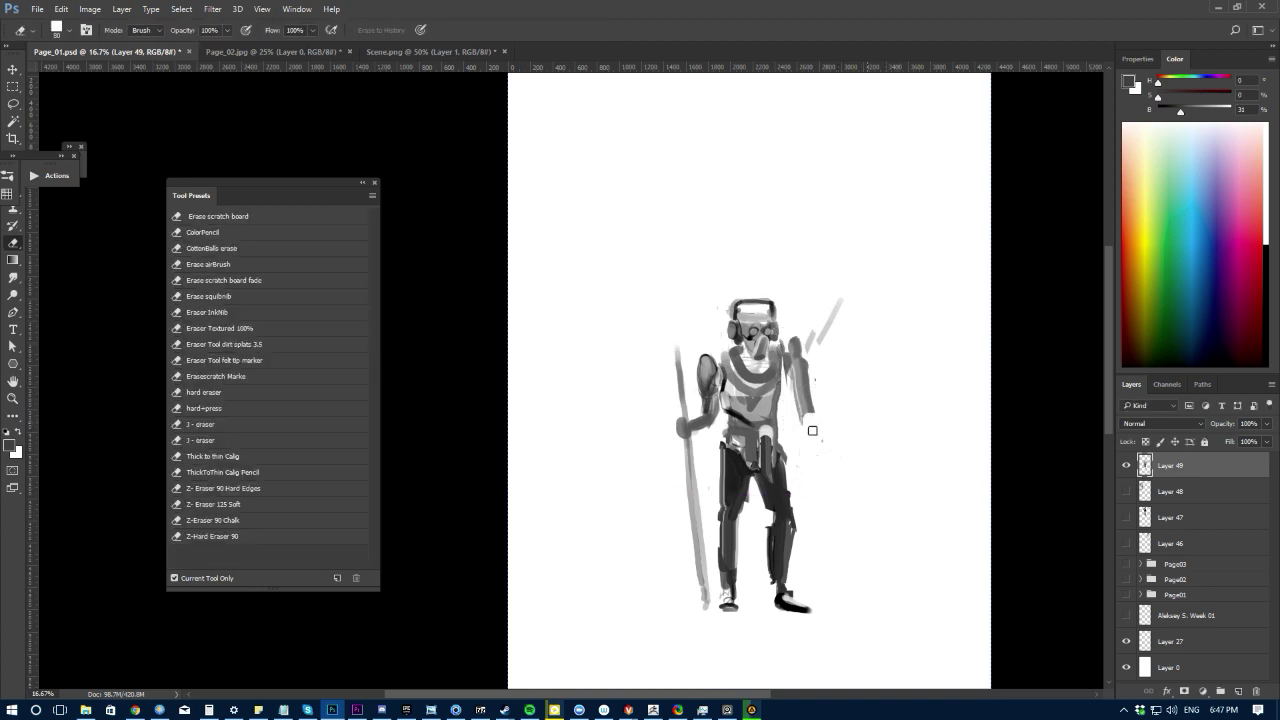
Step: Paint the side of the chest beside the free arm in sampled light grey and smudge it toward the shoulder
key(b)
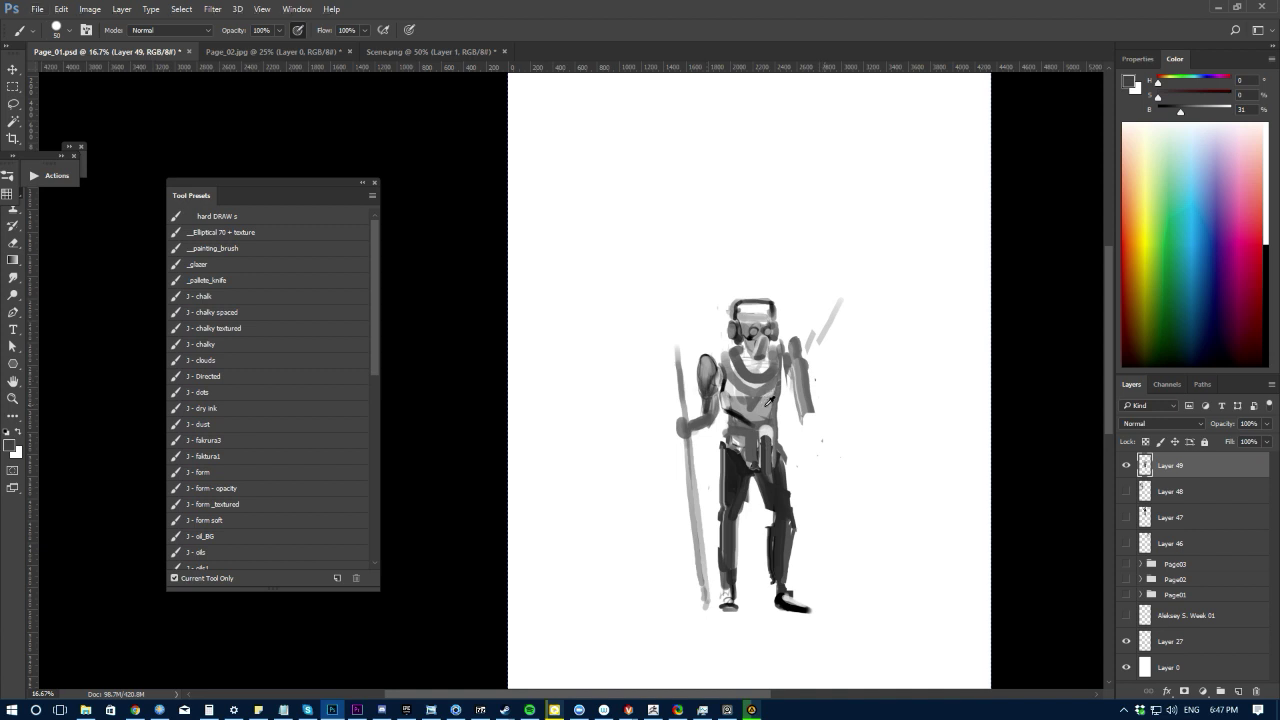
alt+click(766, 406)
drag(786, 374, 781, 403)
key(r)
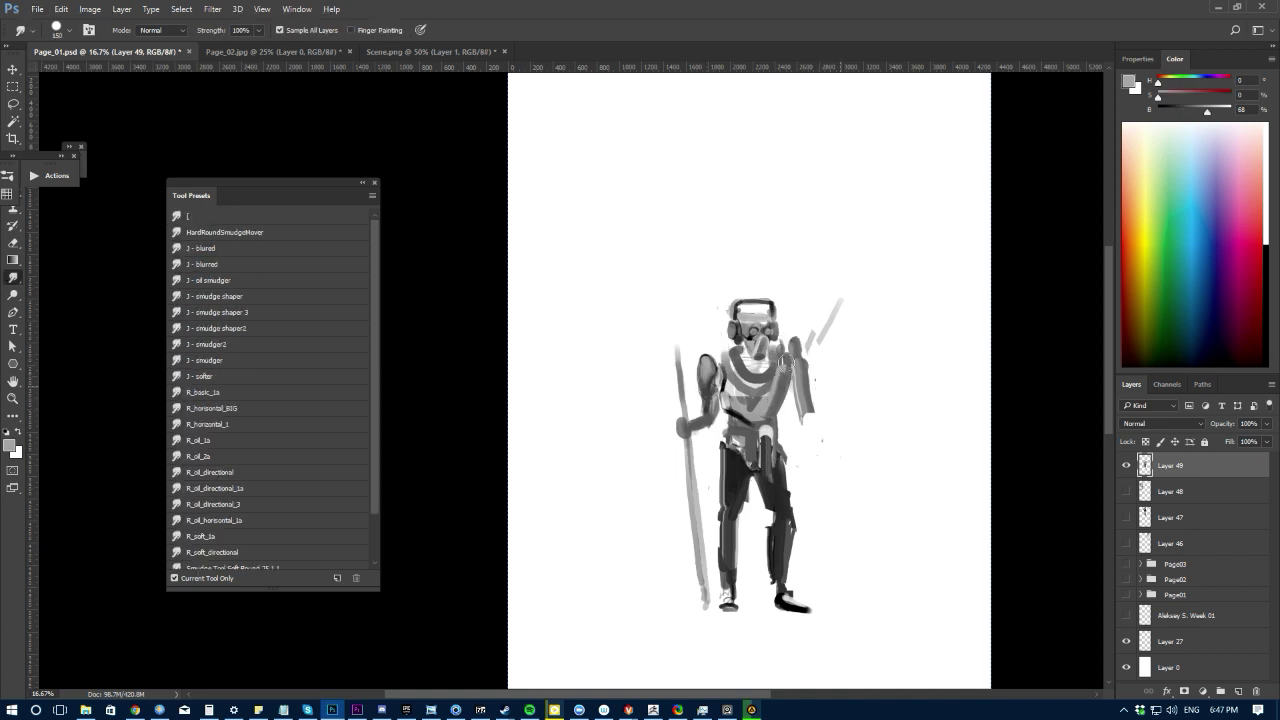
key(b)
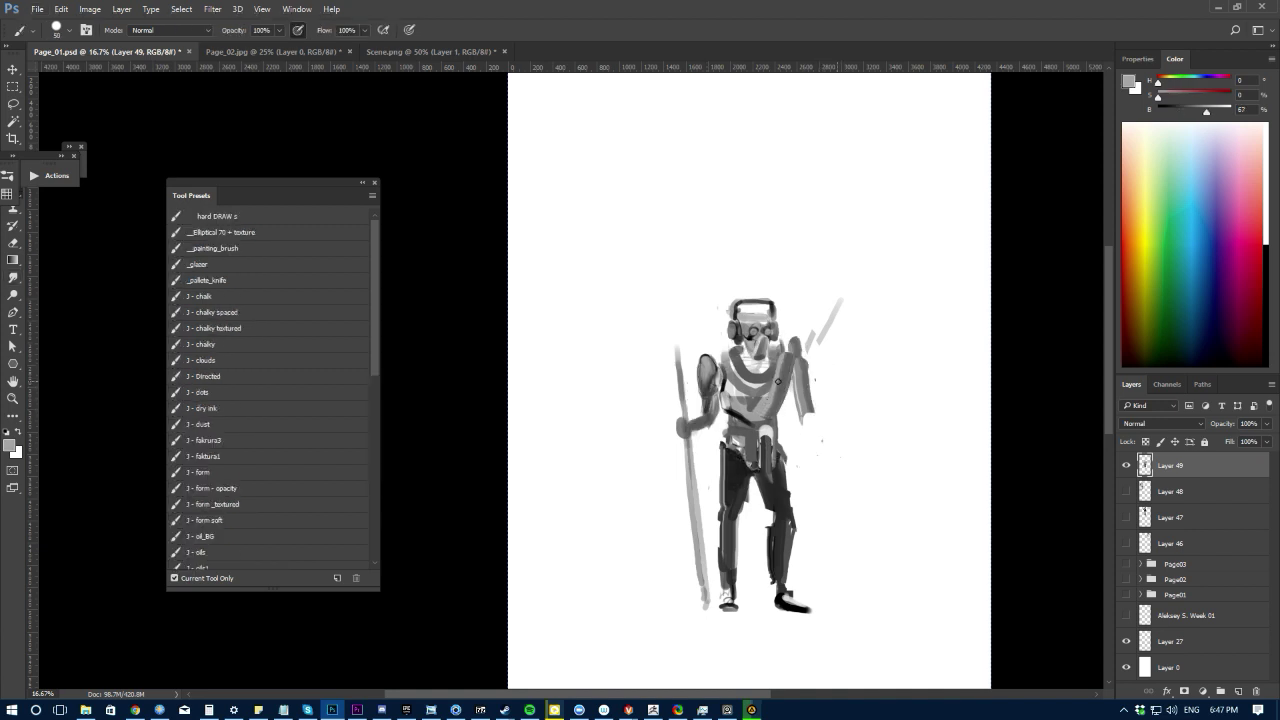
drag(778, 381, 764, 412)
Step: Cover the belt and abdomen with sampled light grey, and paint a black rounded shape on the hanging cloth
alt+click(746, 418)
alt+click(738, 458)
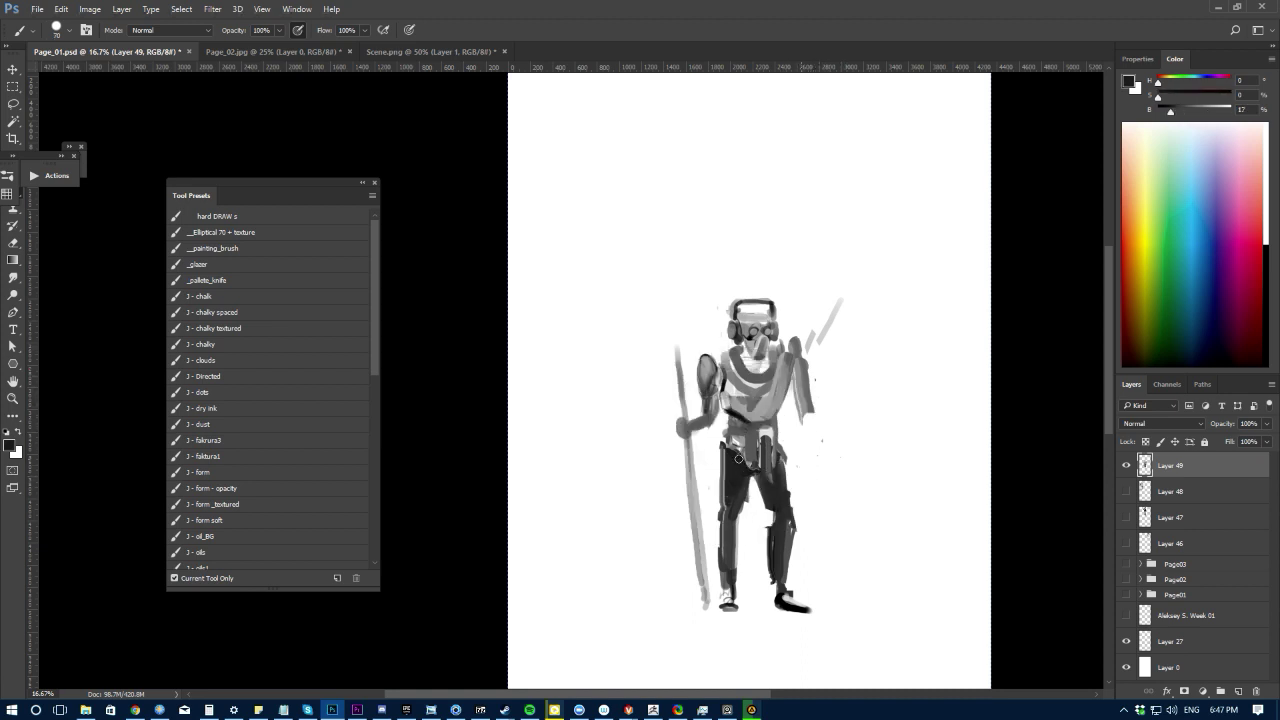
key(bracketright)
alt+click(746, 458)
alt+click(746, 430)
scroll(587, 297, up, 2)
mouse_move(808, 508)
mouse_down()
mouse_move(791, 468)
mouse_move(841, 478)
mouse_move(820, 486)
mouse_move(791, 468)
mouse_move(834, 492)
mouse_move(779, 466)
mouse_move(789, 433)
mouse_move(839, 530)
mouse_up()
key(bracketleft)
key(bracketleft)
alt+click(828, 448)
key(bracketright)
alt+click(782, 413)
Step: Paint a near-black opening on the mask's snout and add dark touches around the eyes
click(831, 365)
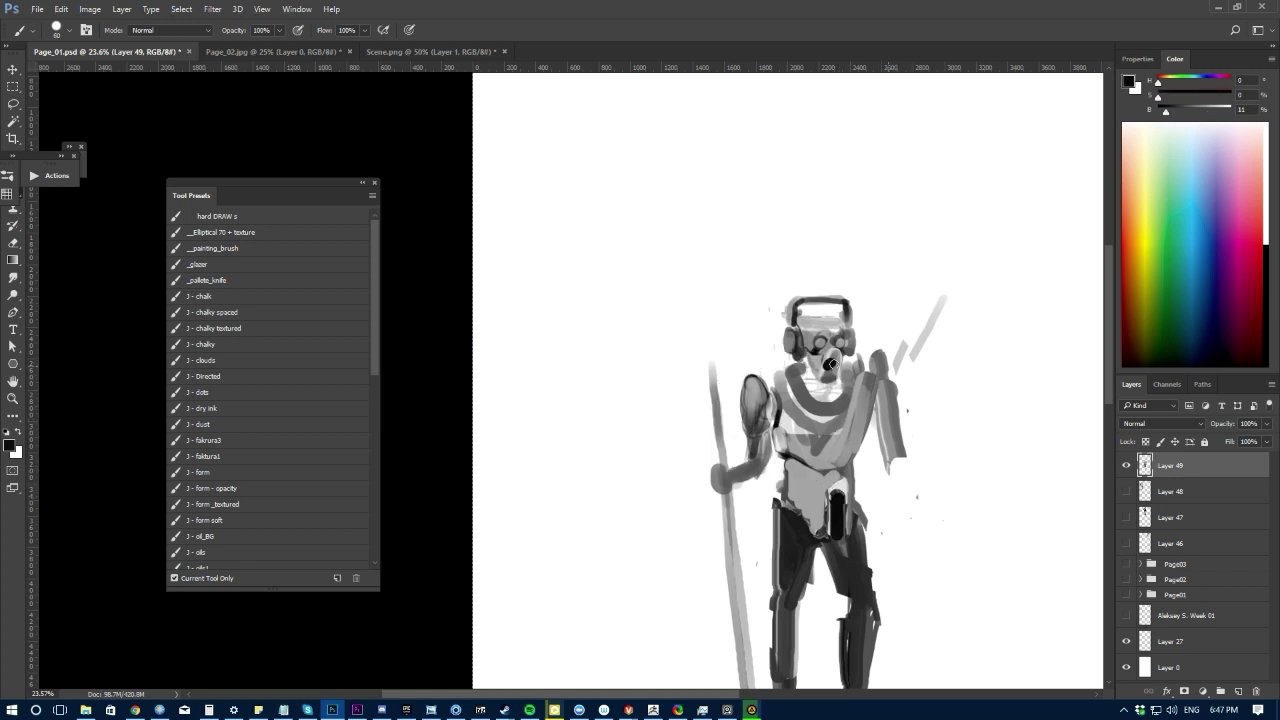
key(ctrl+z)
alt+click(800, 537)
drag(830, 365, 833, 372)
alt+click(830, 352)
alt+click(818, 347)
Step: Add white highlights to the mask beside the snout with a smaller brush and smudge them
scroll(785, 290, up, 2)
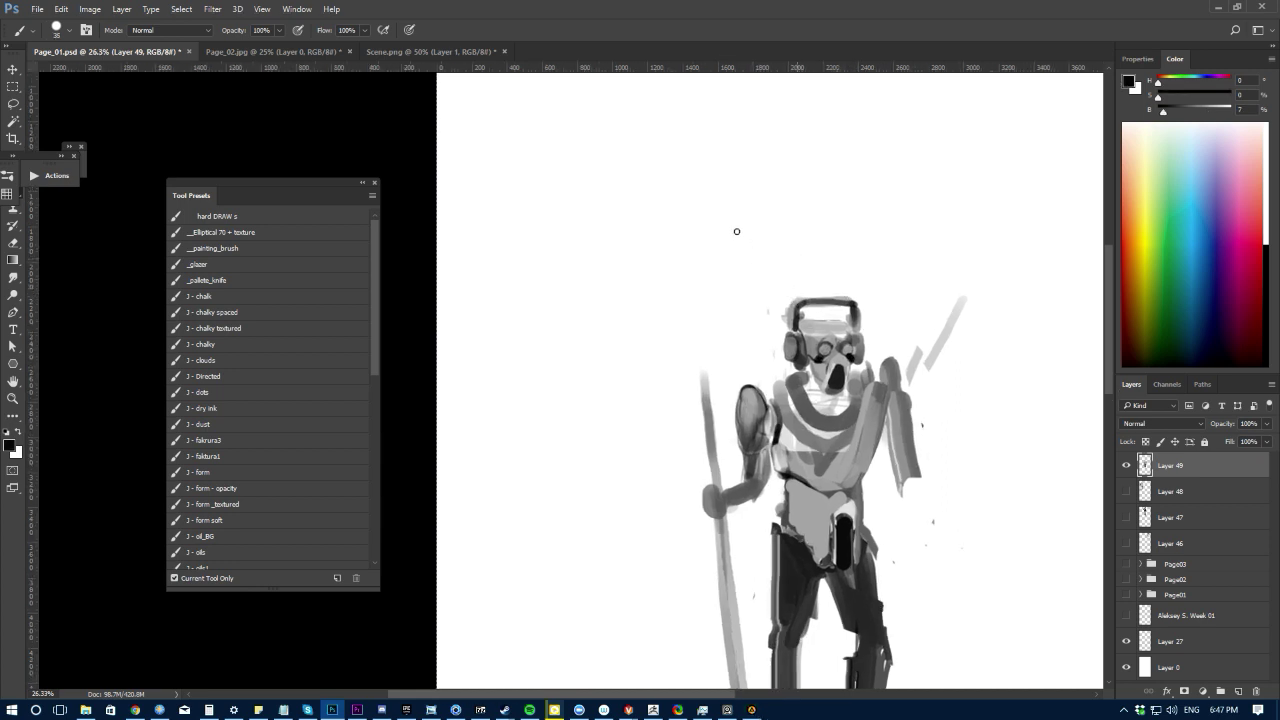
alt+click(843, 400)
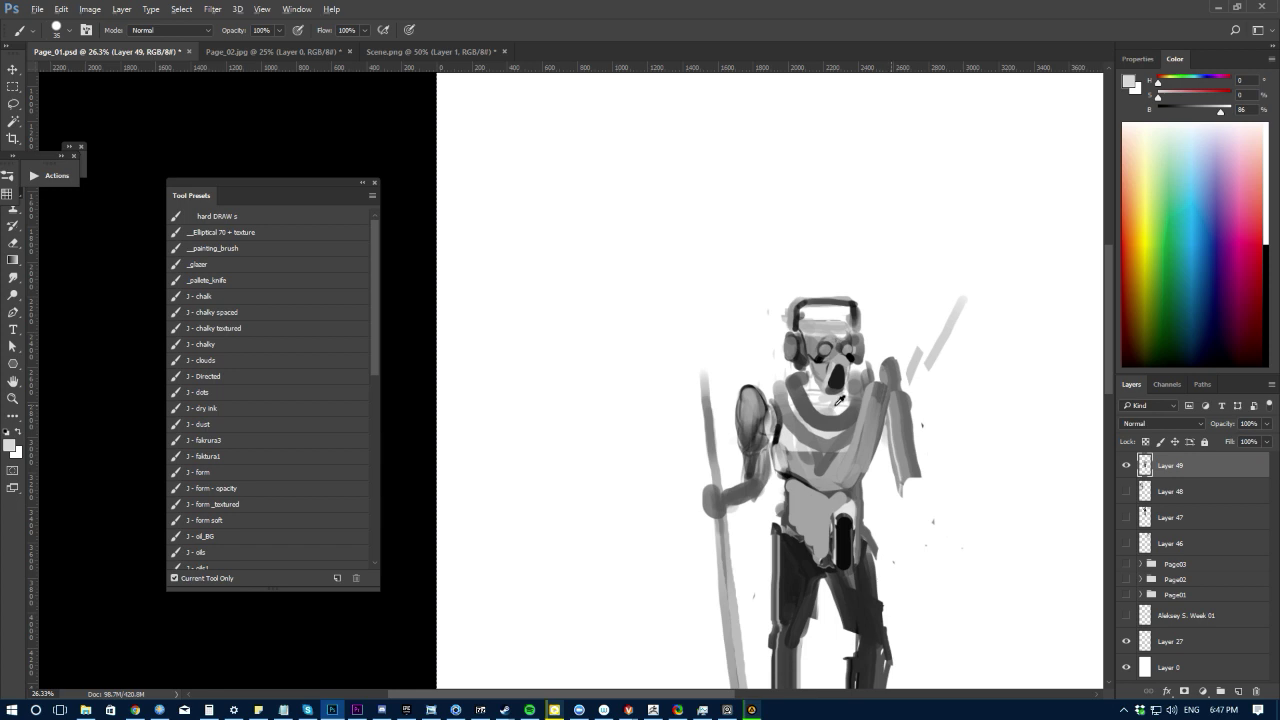
alt+click(837, 404)
key(bracketleft)
key(r)
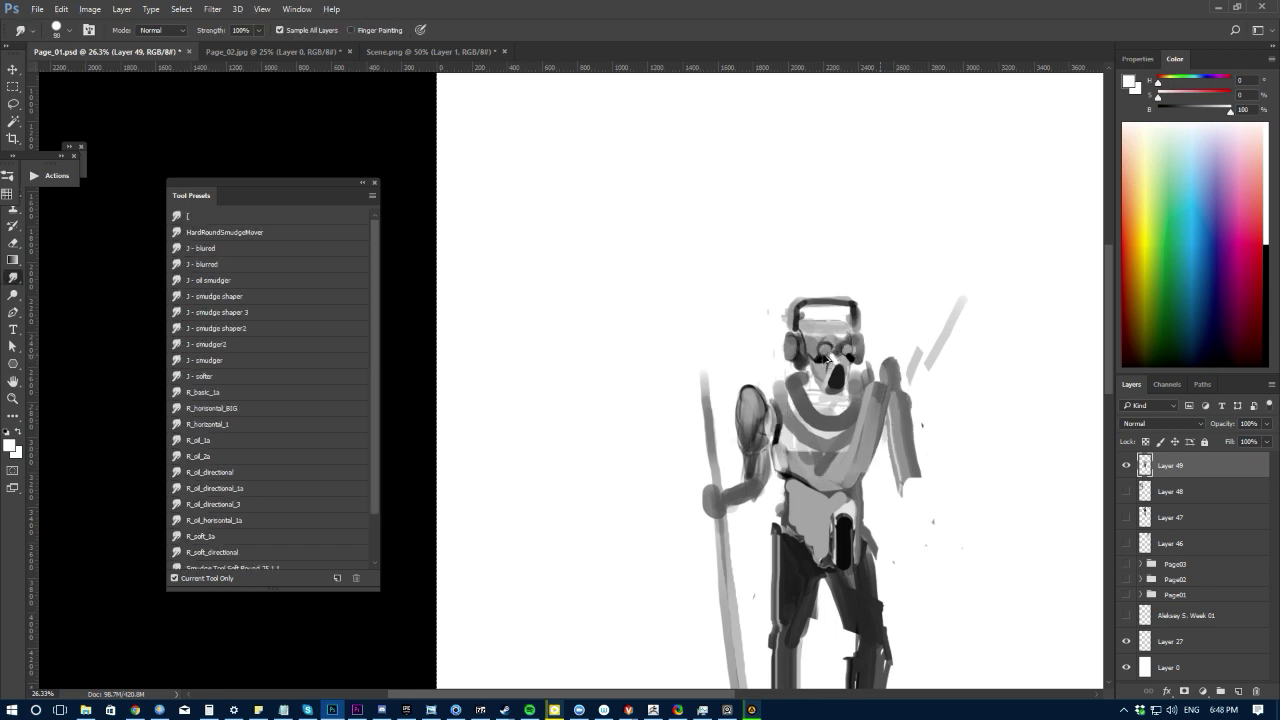
Step: Enlarge the staff-side ear cup with sampled grey and clean up the head's outline with the eraser
key(b)
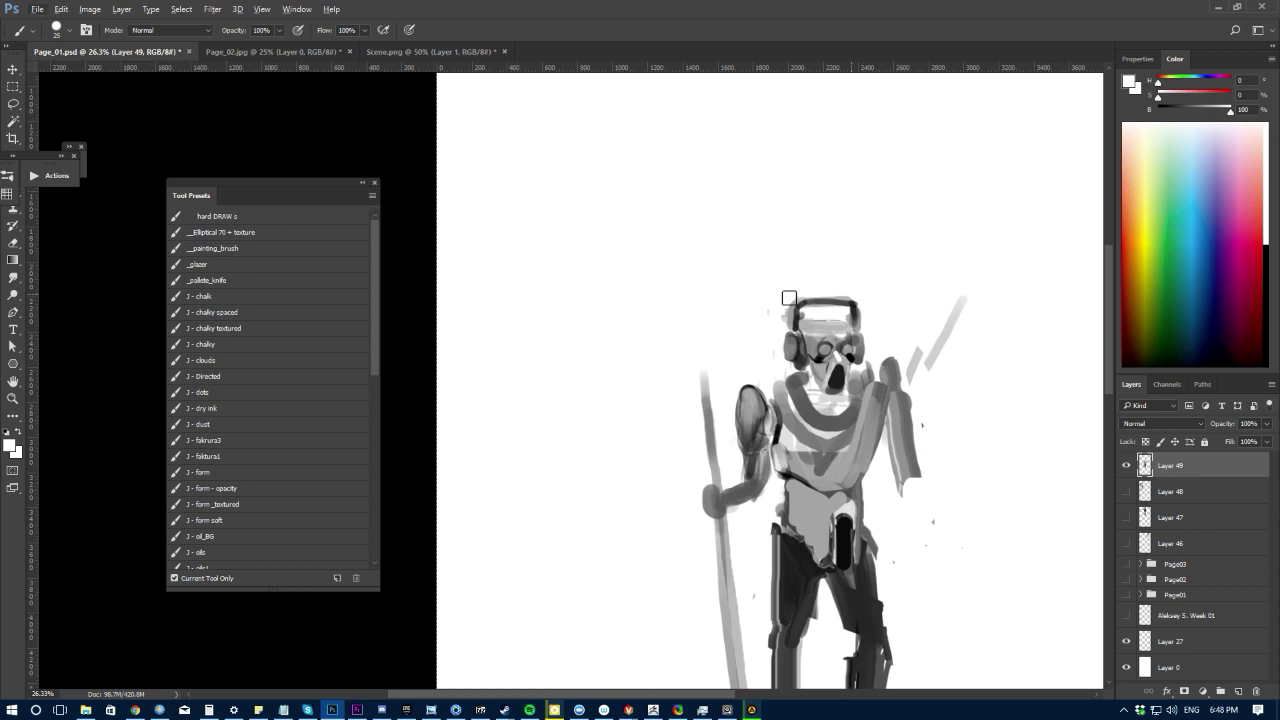
key(r)
key(b)
alt+click(787, 322)
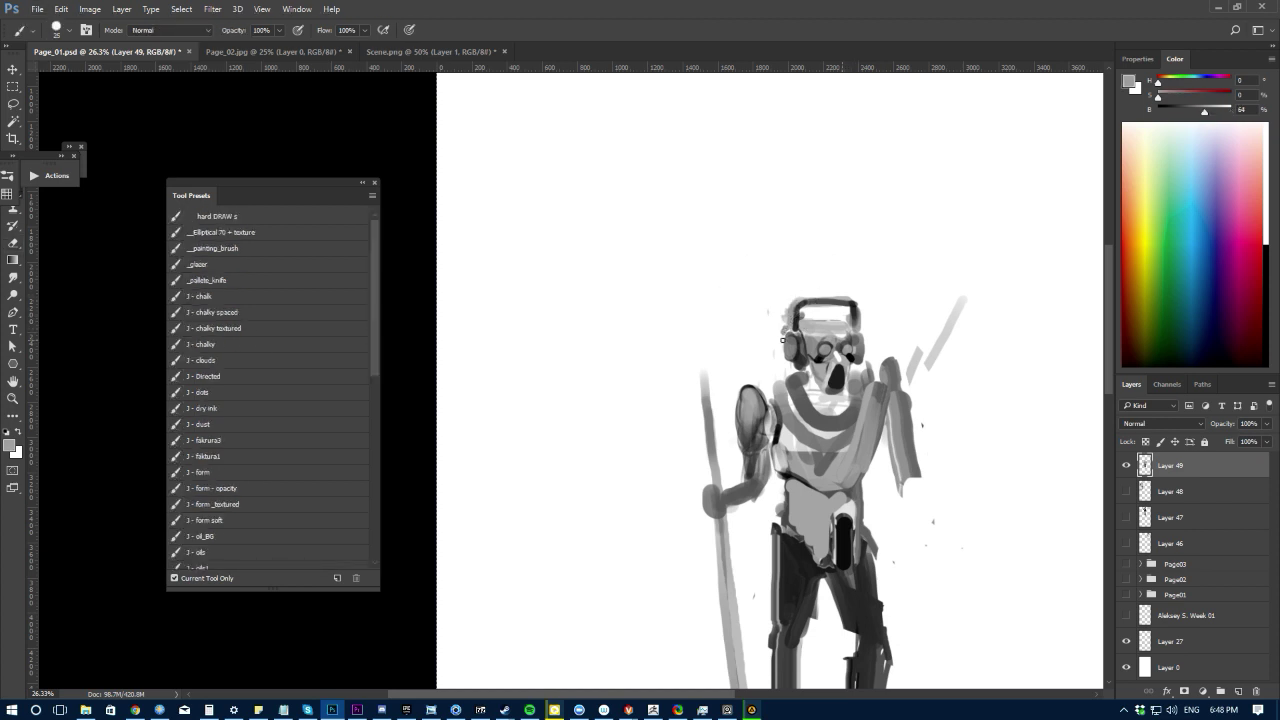
alt+click(792, 345)
key(e)
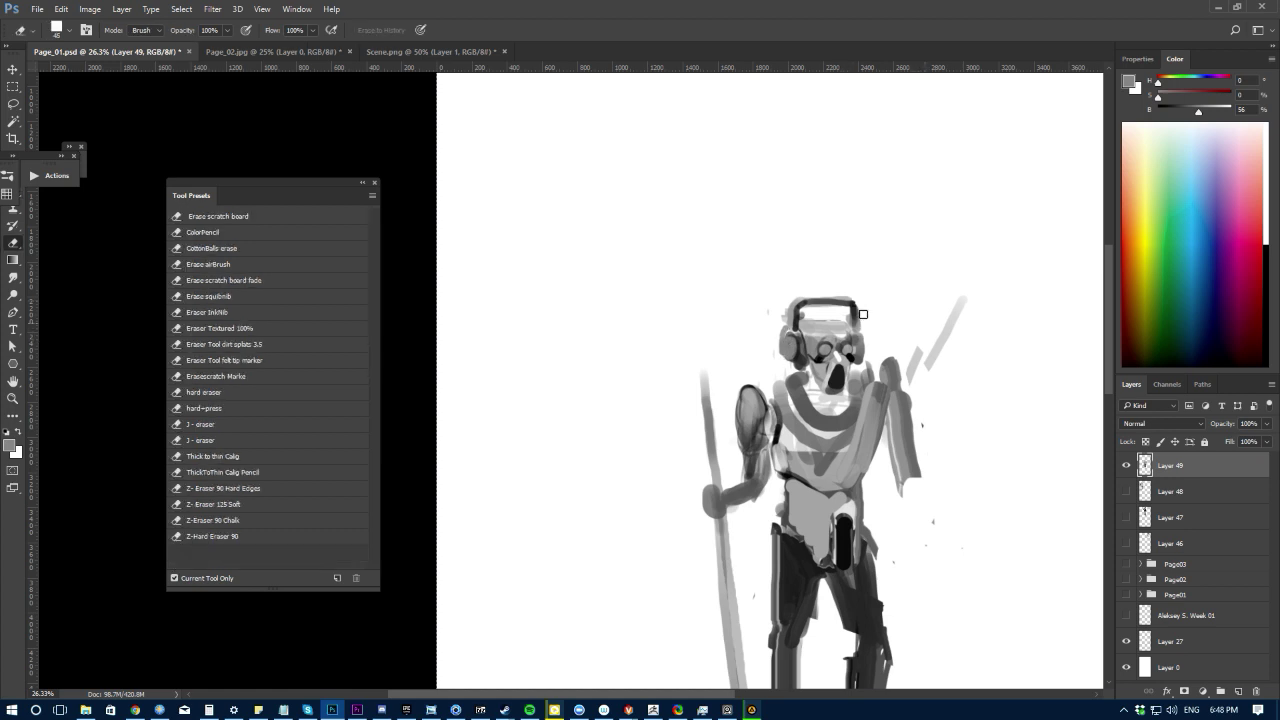
Step: Redraw the headband's corners in sampled dark grey and erase around them to round them off
key(b)
alt+click(851, 303)
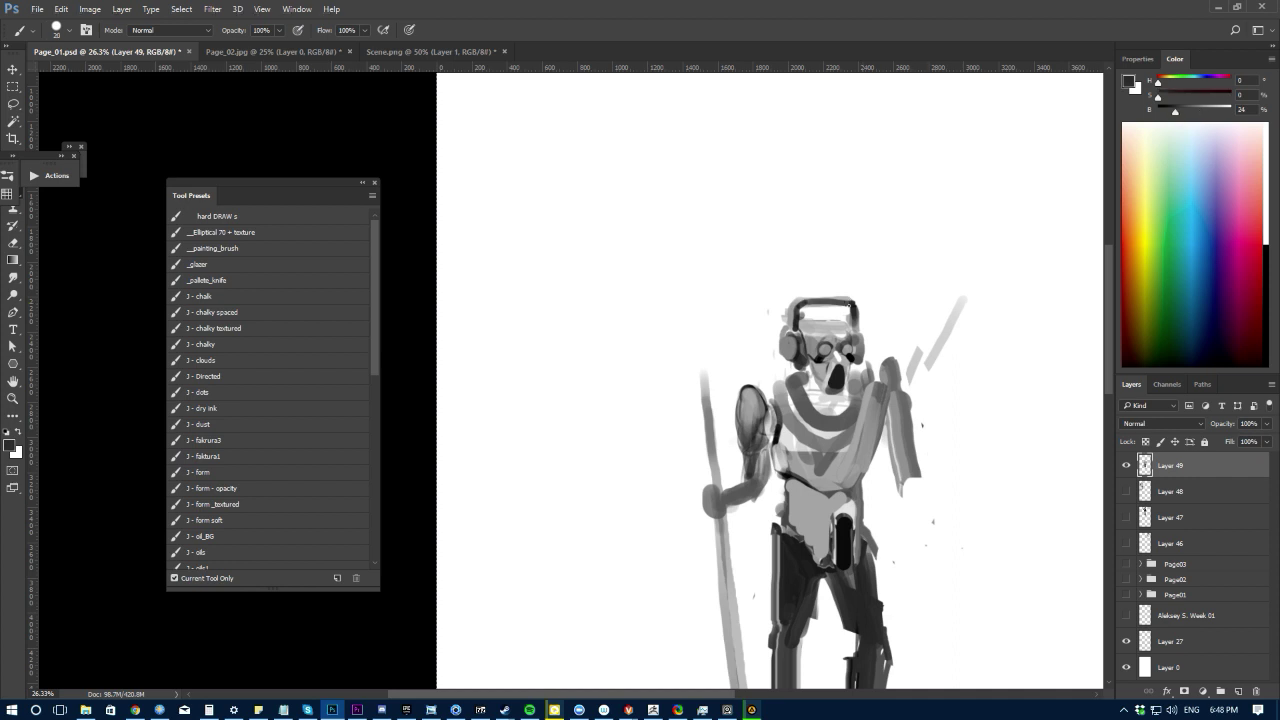
key(e)
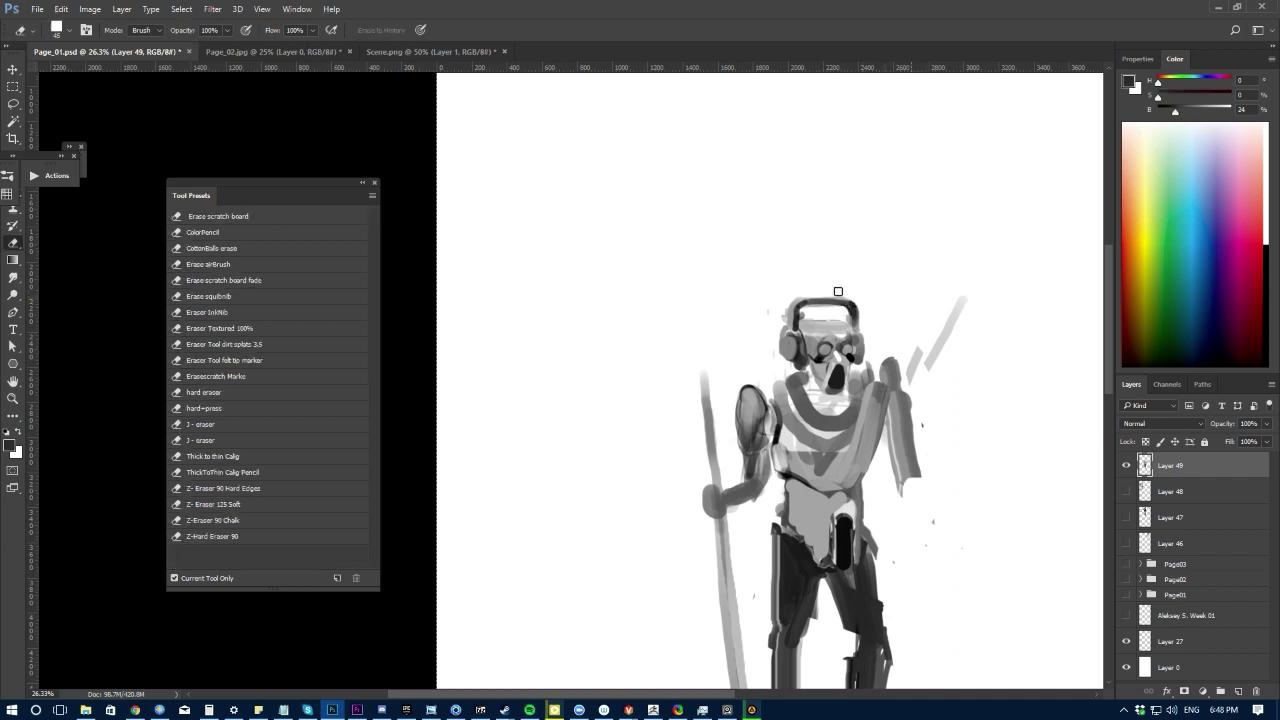
key(b)
Step: Paint a dark filter shape on the staff side of the mask using a size 40 brush, and sample a light grey beside it
drag(763, 452, 755, 441)
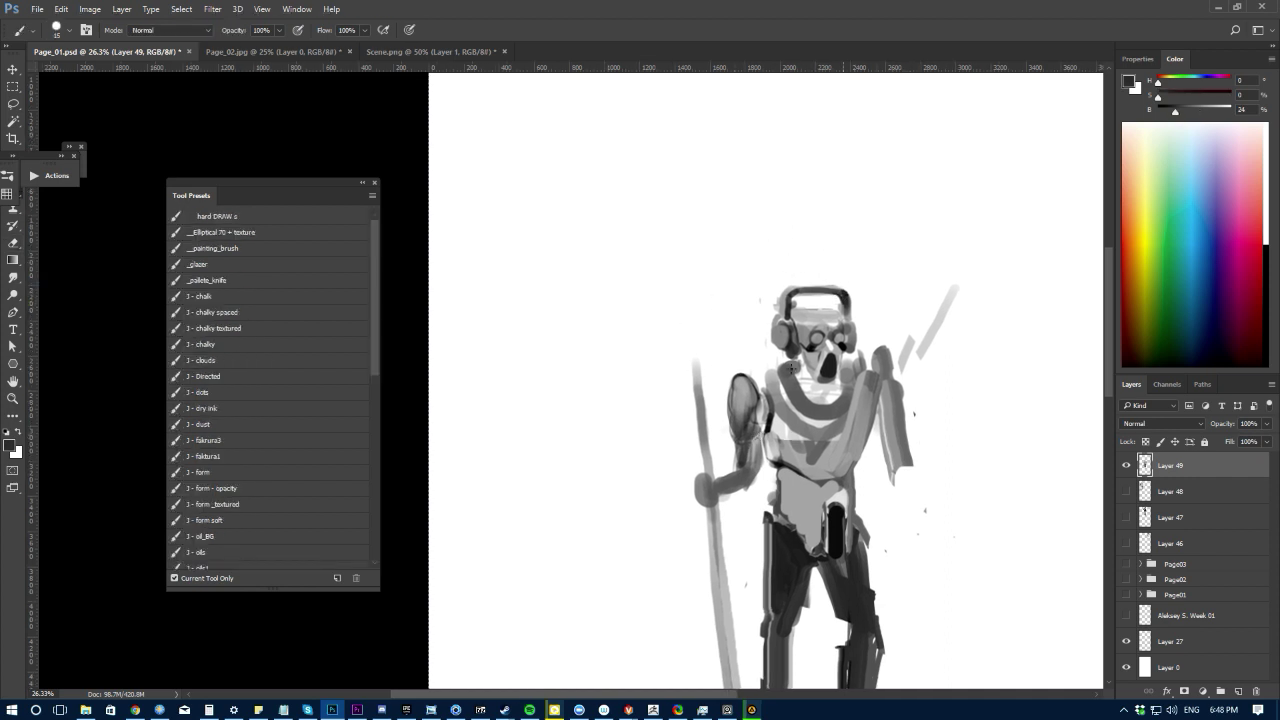
alt+click(811, 366)
alt+click(826, 367)
key(bracketright)
click(802, 369)
alt+click(806, 366)
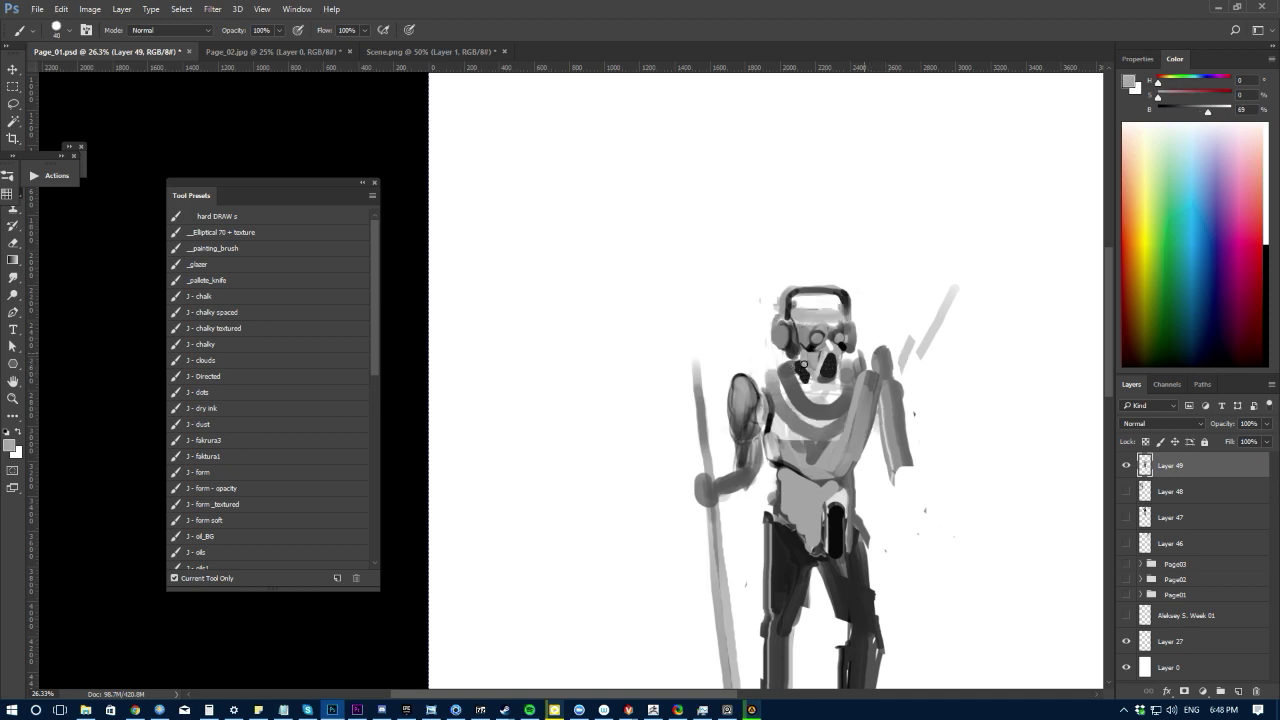
Step: Paint the scarf around the neck solid near-black from shoulder to shoulder, using the colour sampled from the shape on the hanging cloth
scroll(778, 416, down, 2)
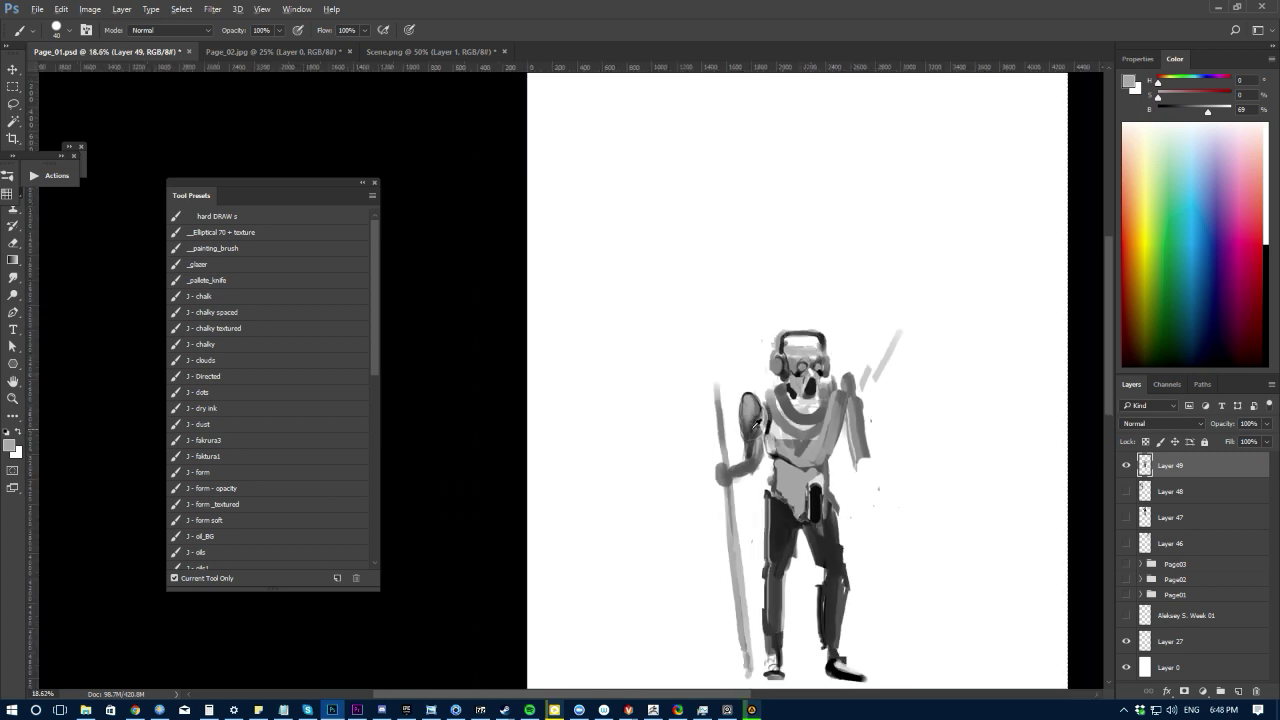
key(l)
click(741, 451)
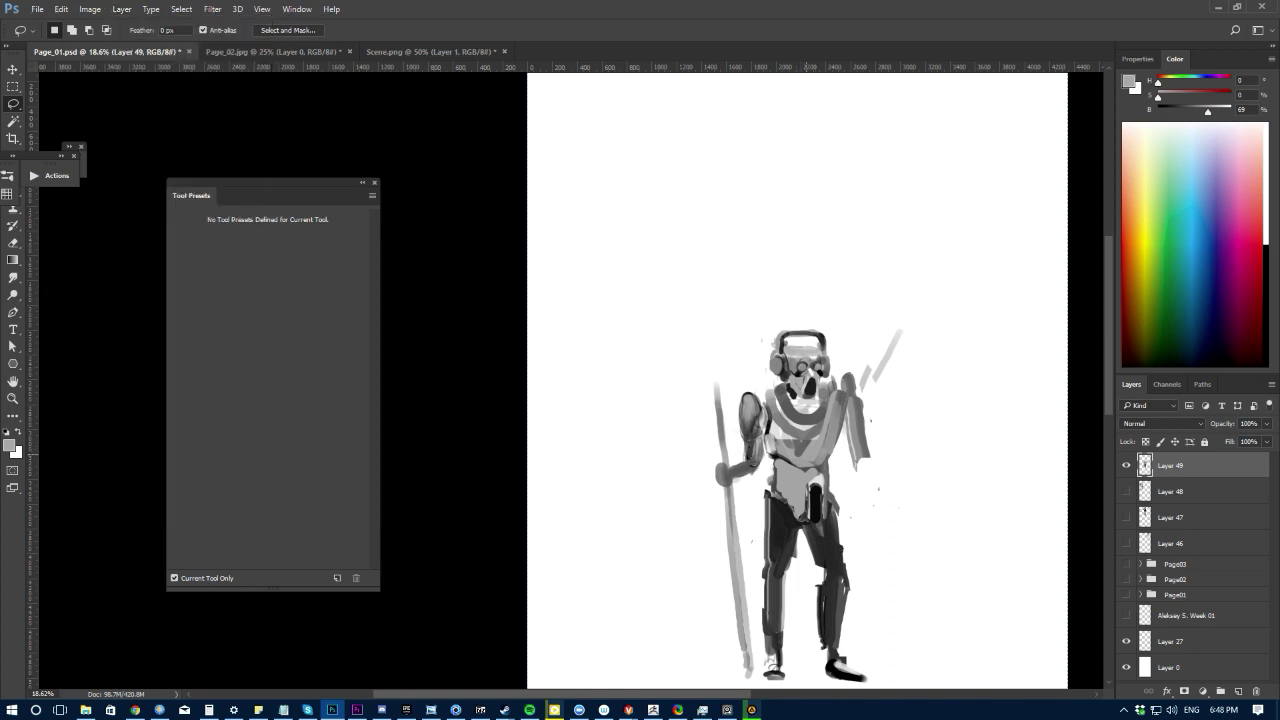
key(b)
alt+click(818, 503)
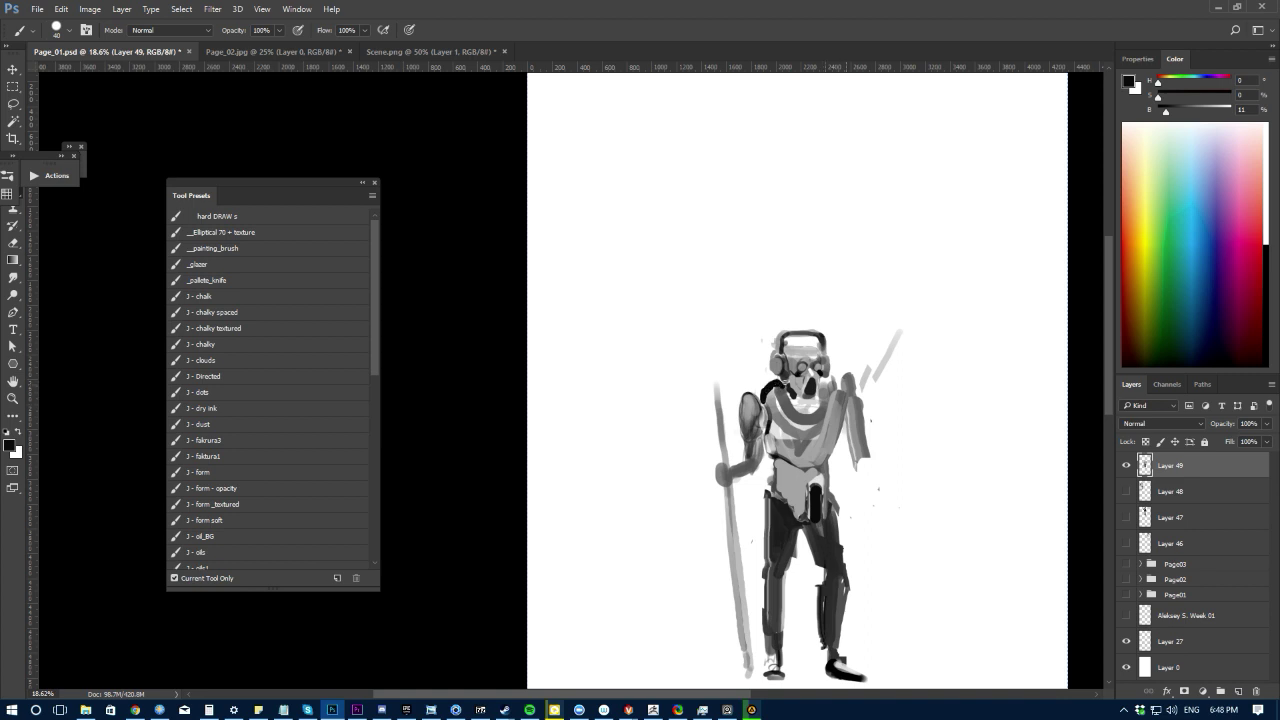
drag(780, 384, 801, 420)
mouse_move(778, 388)
mouse_down()
mouse_move(815, 435)
mouse_move(824, 414)
mouse_move(808, 418)
mouse_move(834, 382)
mouse_move(812, 410)
mouse_move(828, 407)
mouse_up()
key(bracketleft)
key(bracketleft)
key(bracketleft)
key(bracketleft)
key(bracketleft)
key(bracketleft)
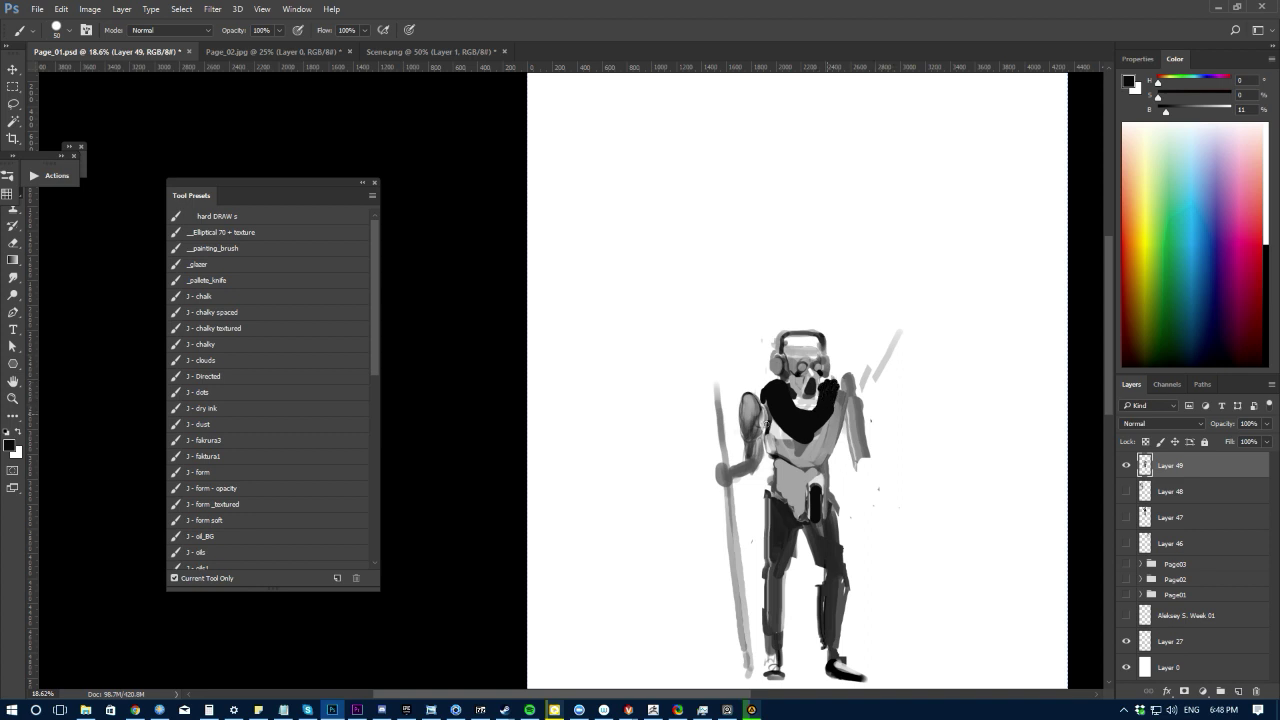
Step: Paint a near-black cape hanging behind the figure, along both hips and in the gap between the legs
key([)
drag(765, 462, 759, 500)
alt+click(769, 481)
alt+click(760, 484)
alt+click(789, 405)
drag(764, 462, 757, 560)
mouse_move(765, 498)
mouse_down()
mouse_move(757, 574)
mouse_move(764, 550)
mouse_move(818, 594)
mouse_move(800, 532)
mouse_move(818, 588)
mouse_move(794, 574)
mouse_up()
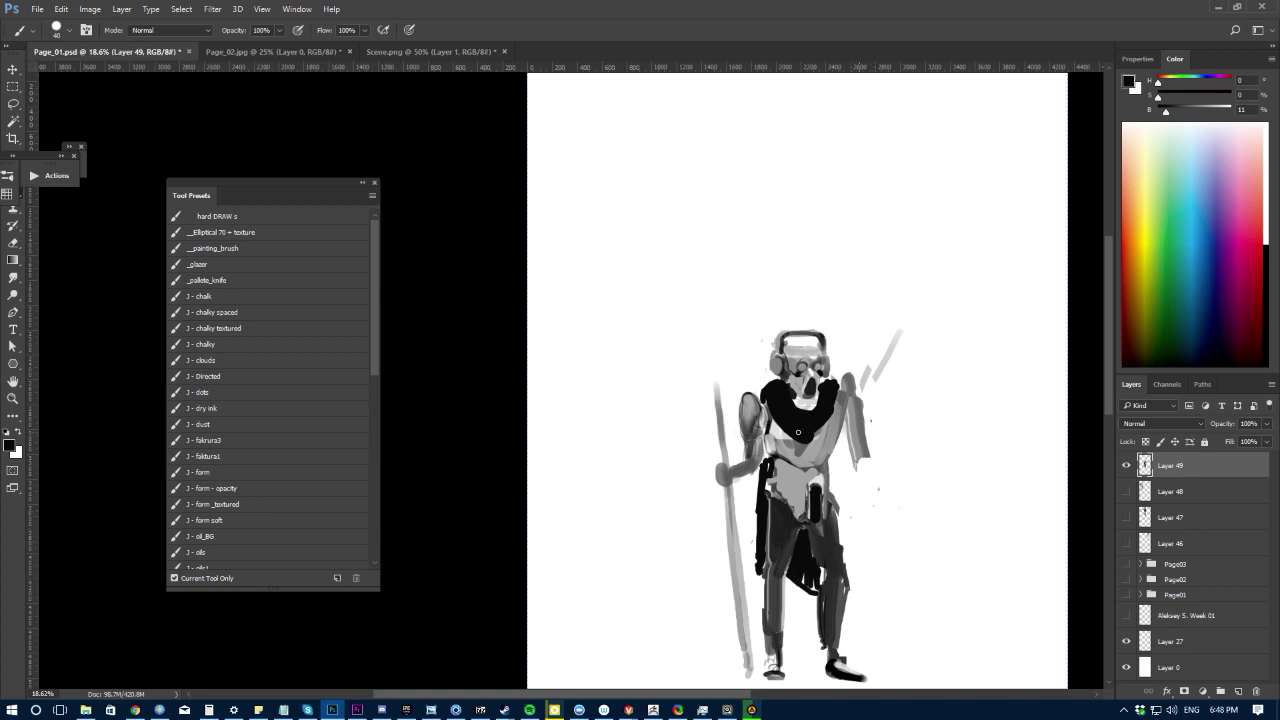
mouse_move(841, 461)
mouse_down()
mouse_move(843, 440)
mouse_move(841, 506)
mouse_move(841, 436)
mouse_up()
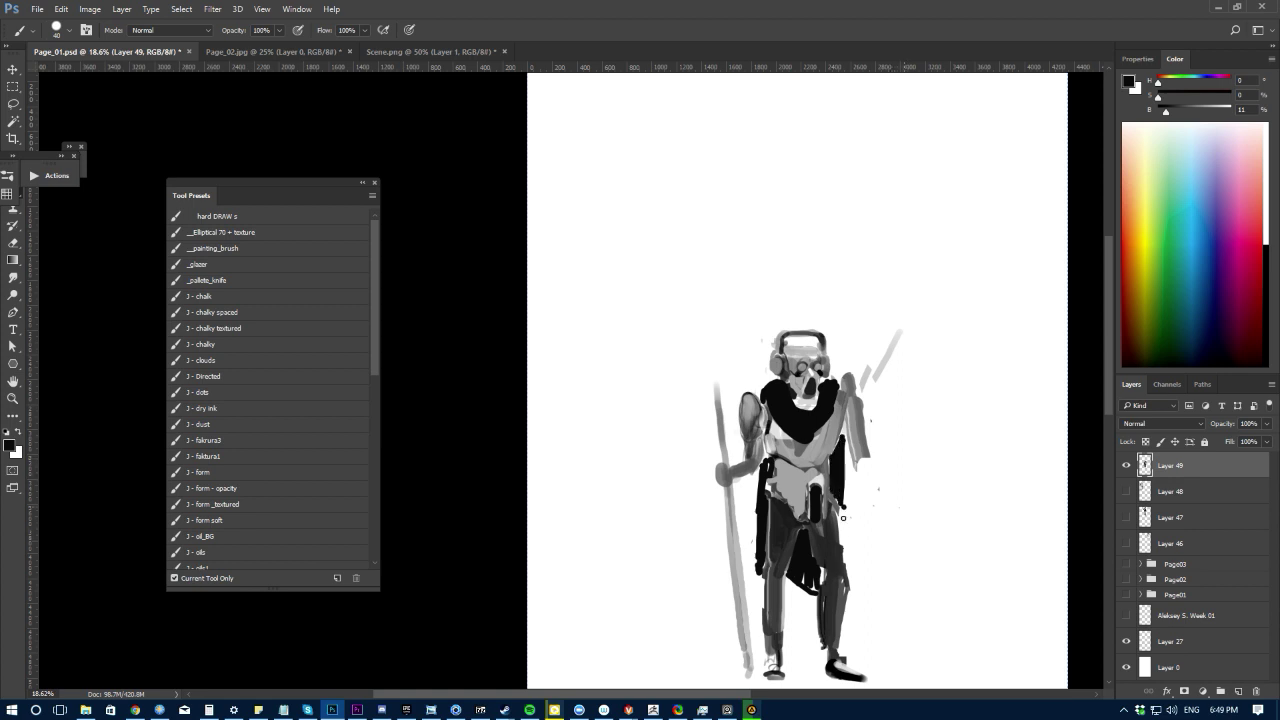
mouse_move(843, 517)
mouse_down()
mouse_move(842, 506)
mouse_move(840, 545)
mouse_up()
Step: Rework the trouser legs against the cape with dark grey sampled from the figure
drag(692, 543, 678, 452)
alt+click(817, 464)
key(])
mouse_move(809, 476)
mouse_down()
mouse_move(806, 526)
mouse_move(802, 508)
mouse_move(810, 547)
mouse_move(821, 504)
mouse_move(812, 559)
mouse_up()
key(e)
key(b)
alt+click(820, 512)
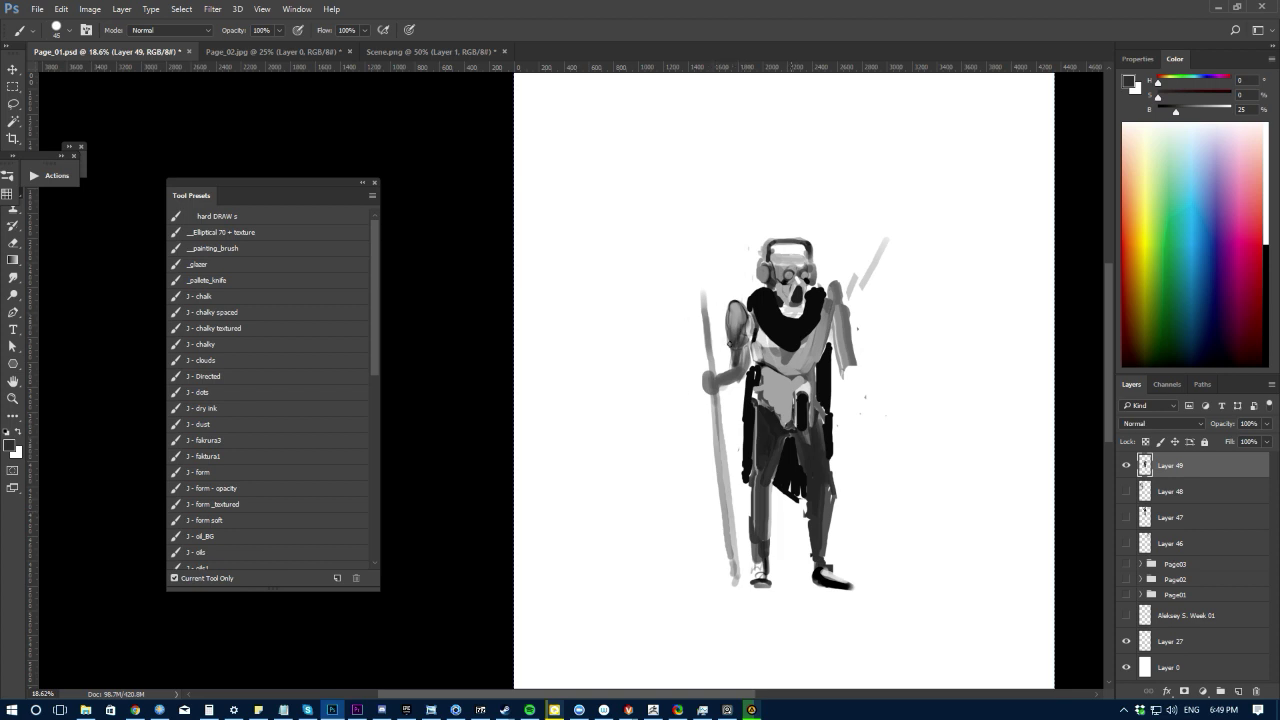
Step: Shade the staff-side forearm and paint a dark grey glove on the hand gripping the staff
alt+click(743, 356)
drag(740, 372, 737, 380)
alt+click(805, 426)
drag(702, 384, 718, 383)
alt+click(717, 380)
alt+click(714, 375)
Step: Turn on pen pressure for brush opacity and blend greys over the staff-side forearm, glove and waist
click(298, 30)
key(l)
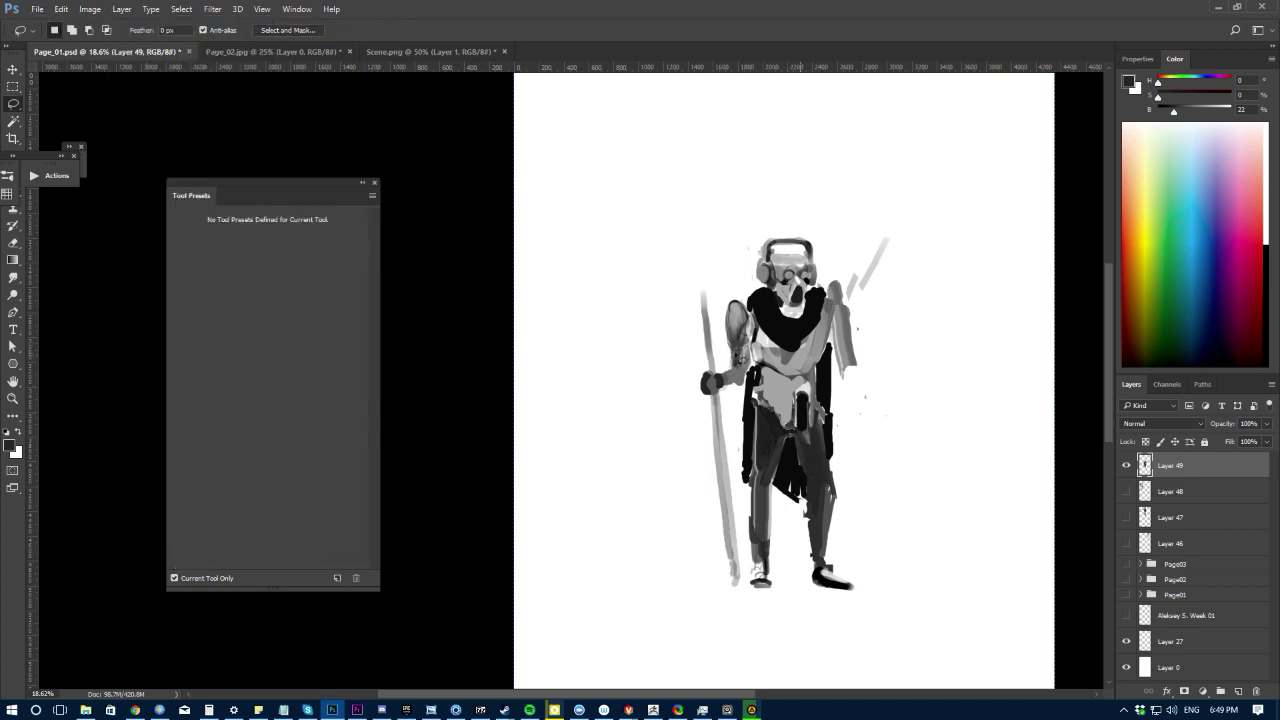
key(b)
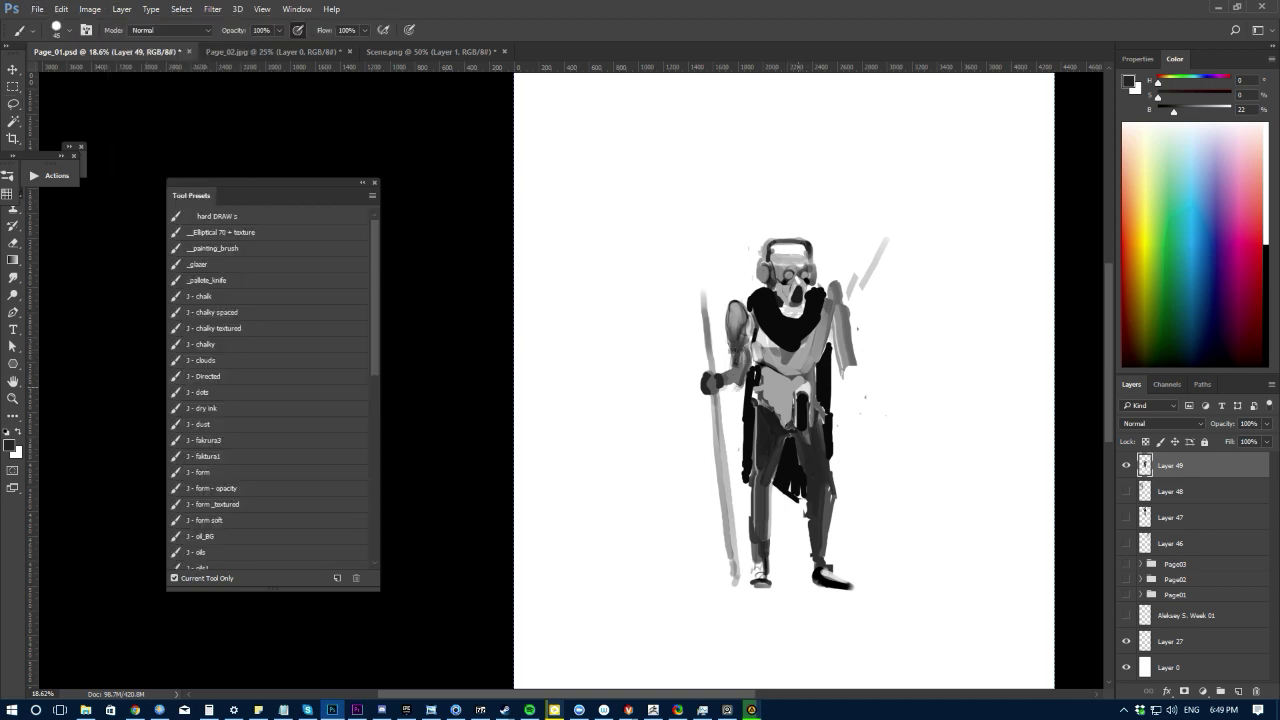
drag(739, 386, 719, 389)
alt+click(728, 372)
alt+click(767, 392)
alt+click(799, 348)
Step: Select the head with the Lasso, transform it to a slightly narrower and shorter shape, and deselect it
key(l)
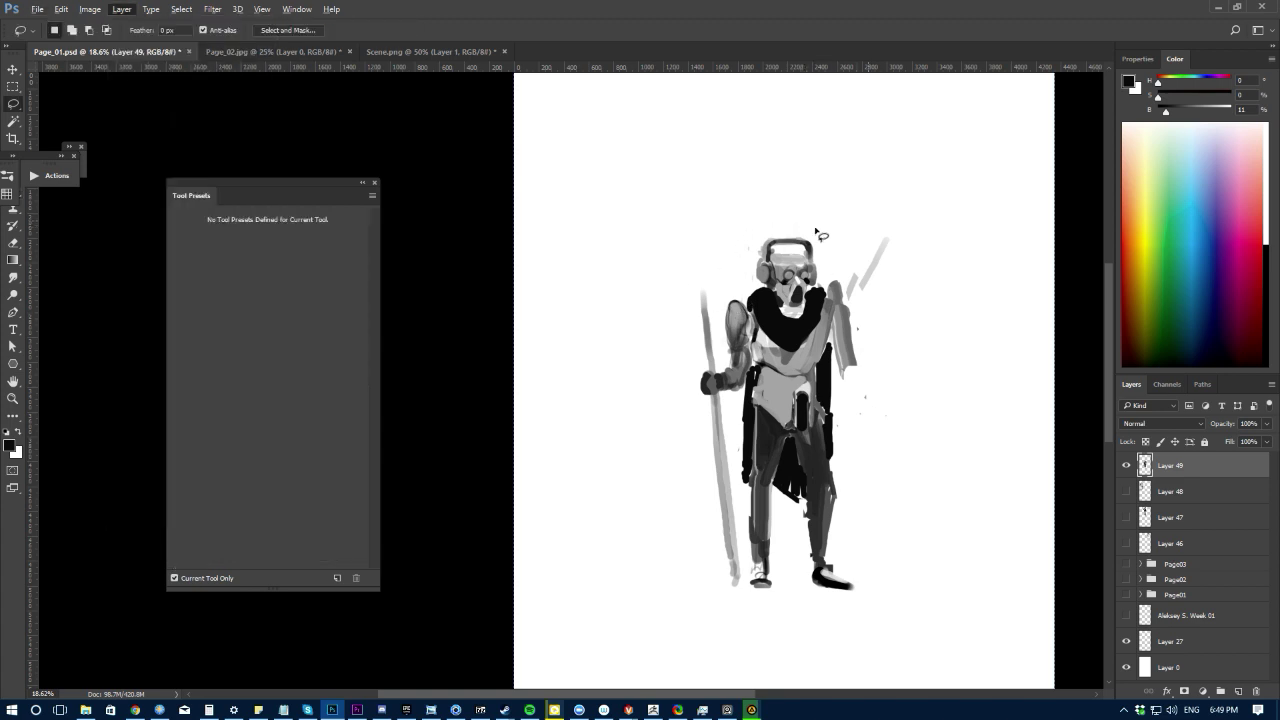
mouse_move(818, 224)
mouse_down()
mouse_move(755, 282)
mouse_move(769, 264)
mouse_move(755, 261)
mouse_up()
key(ctrl+t)
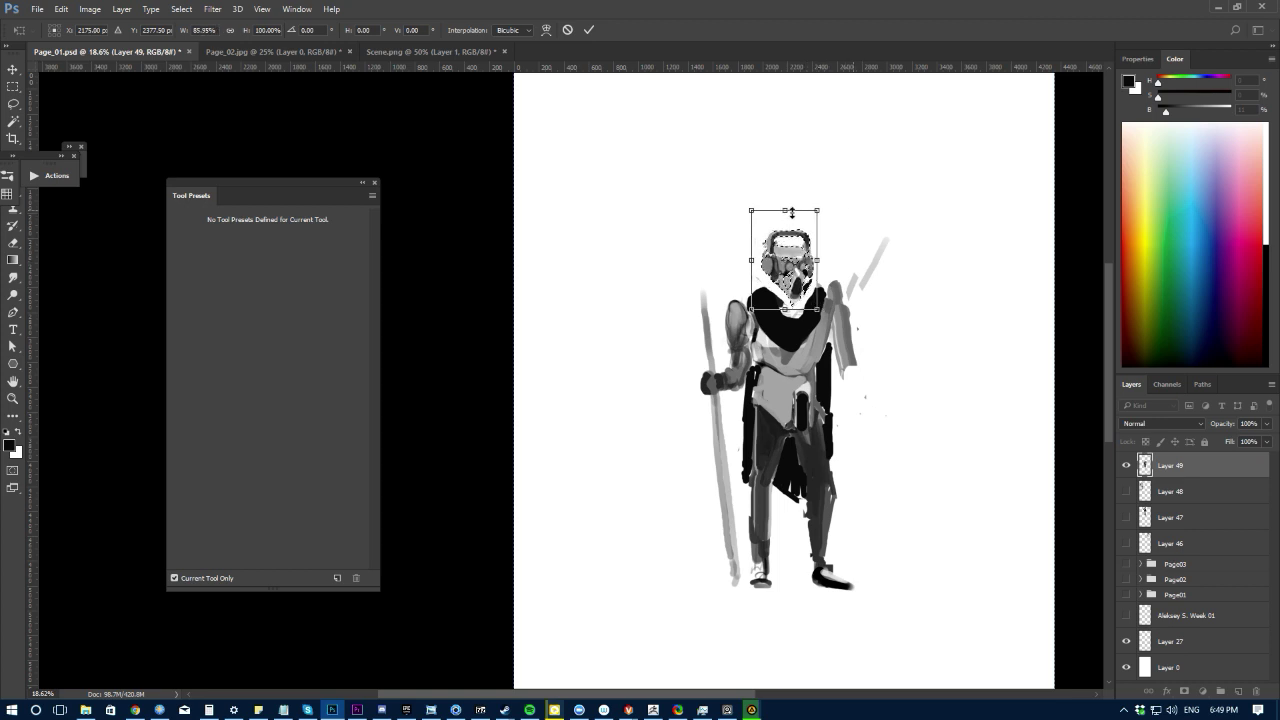
drag(791, 212, 785, 214)
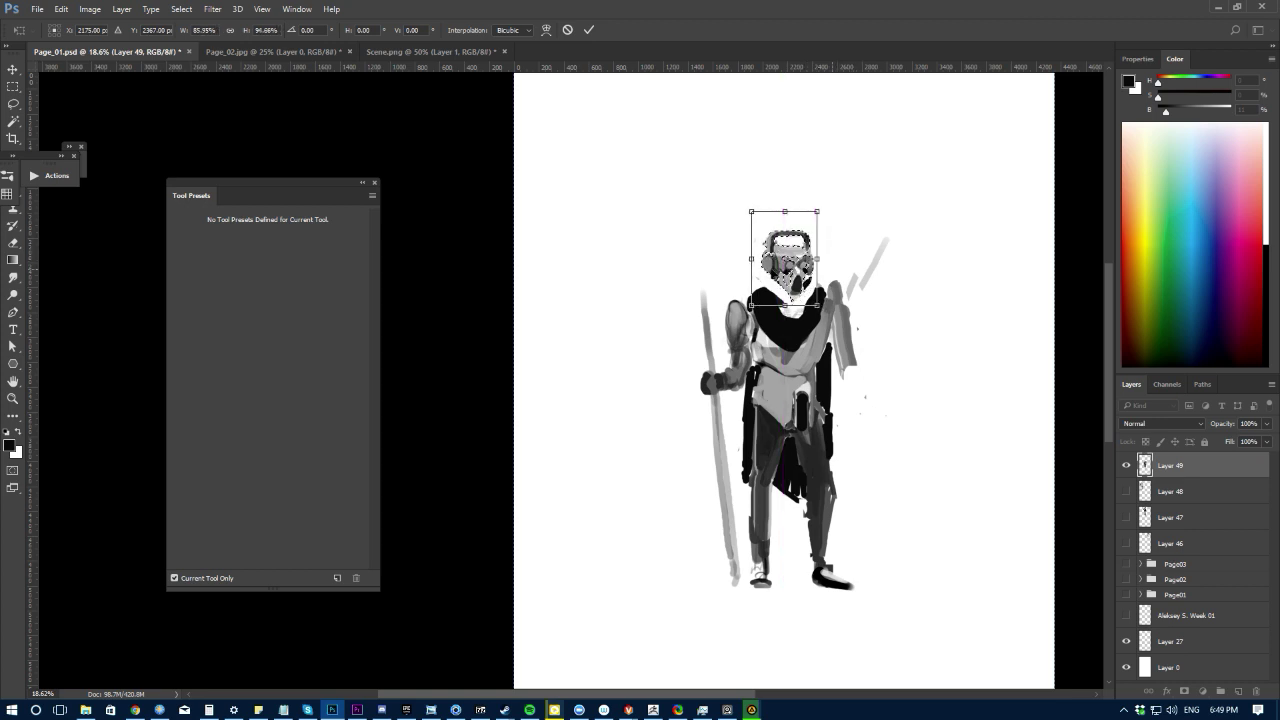
drag(784, 268, 784, 269)
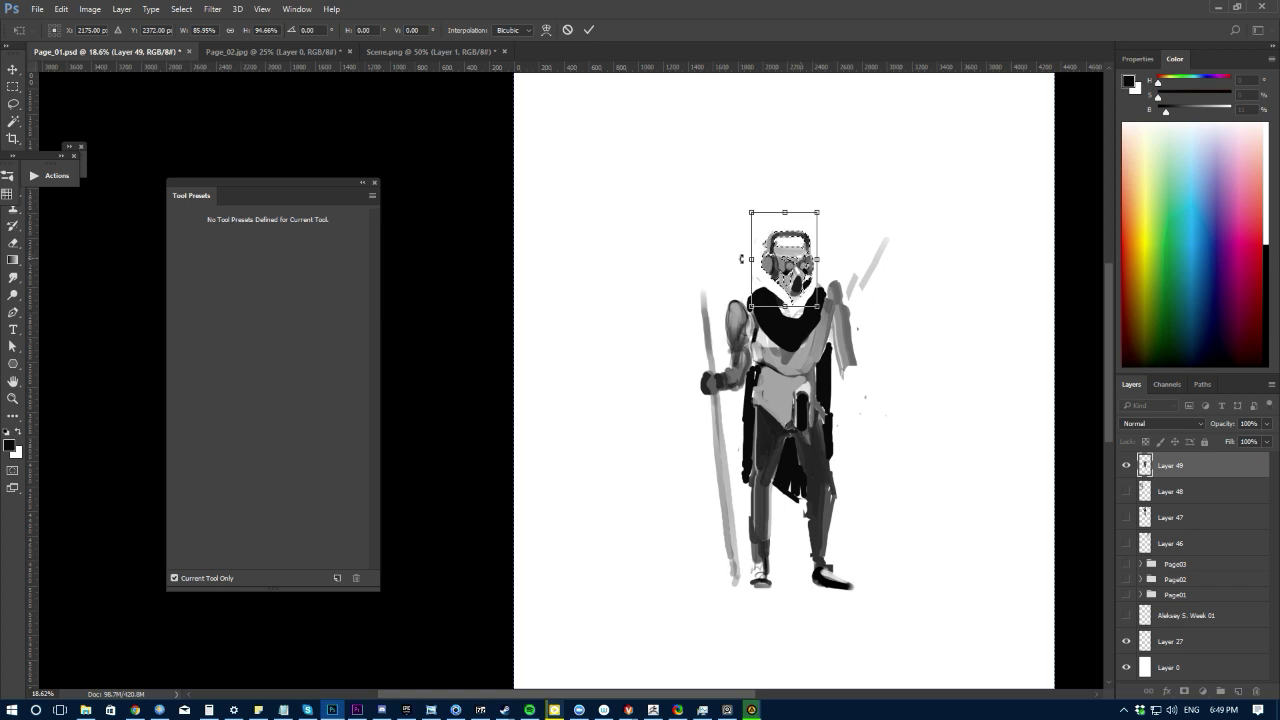
drag(758, 272, 760, 273)
key(Return)
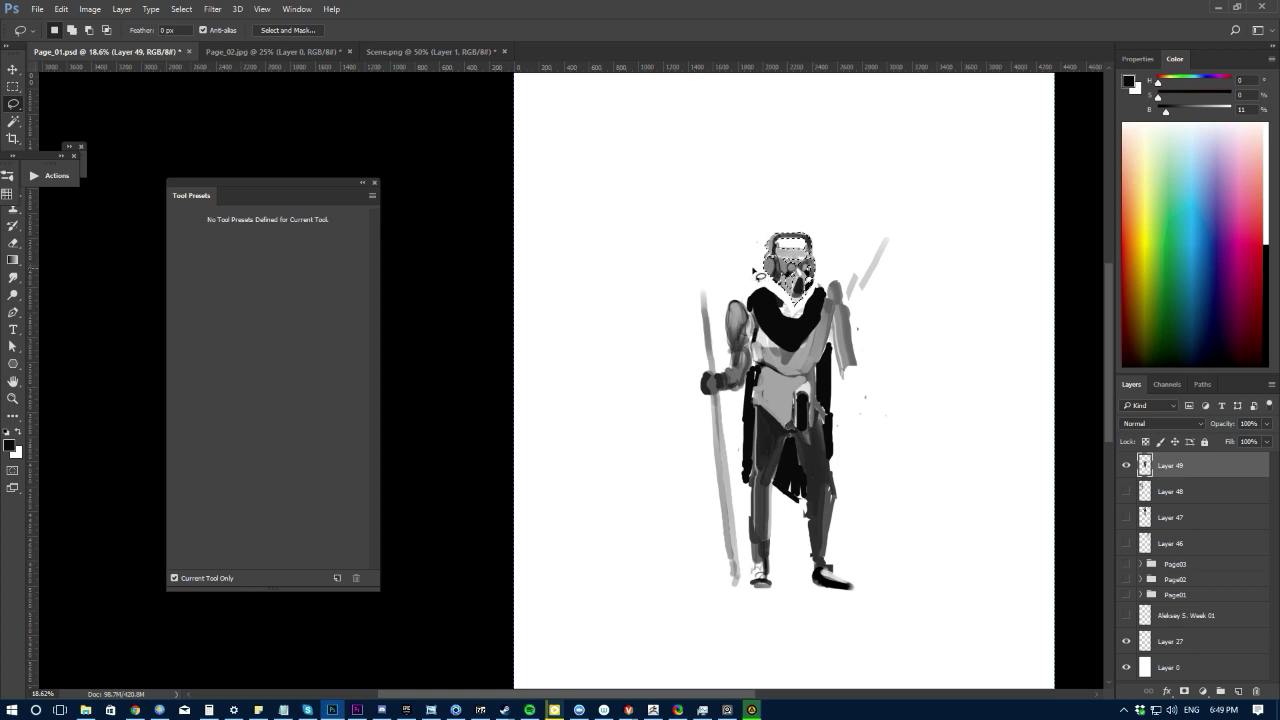
key(b)
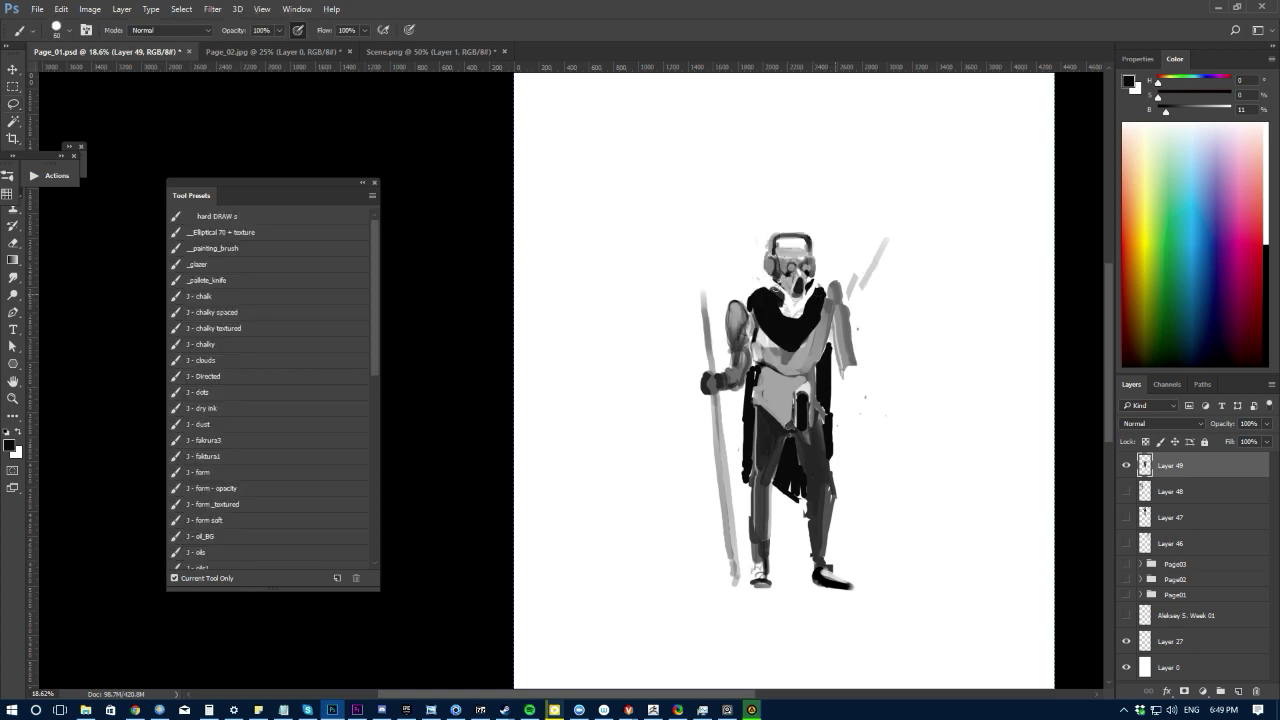
Step: Paint the neck and jaw shadow under the mask in sampled greys, and trim the scarf edge at the shoulder
alt+click(790, 301)
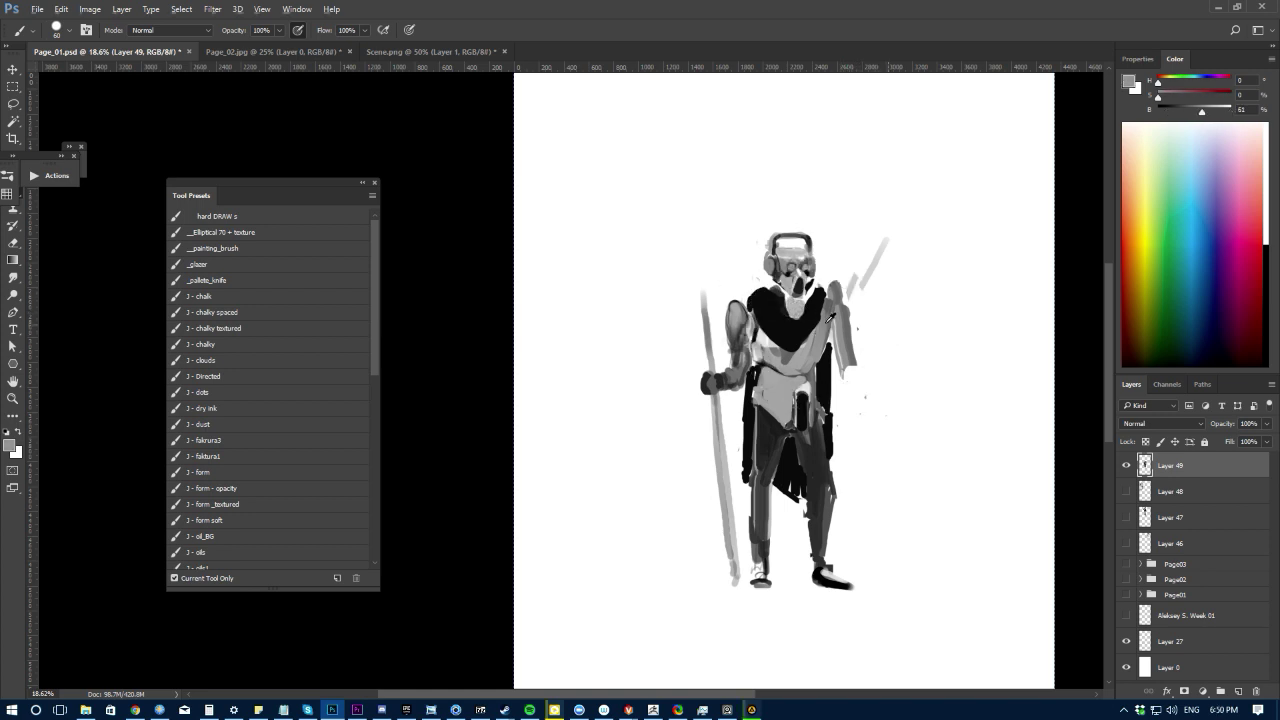
alt+click(756, 342)
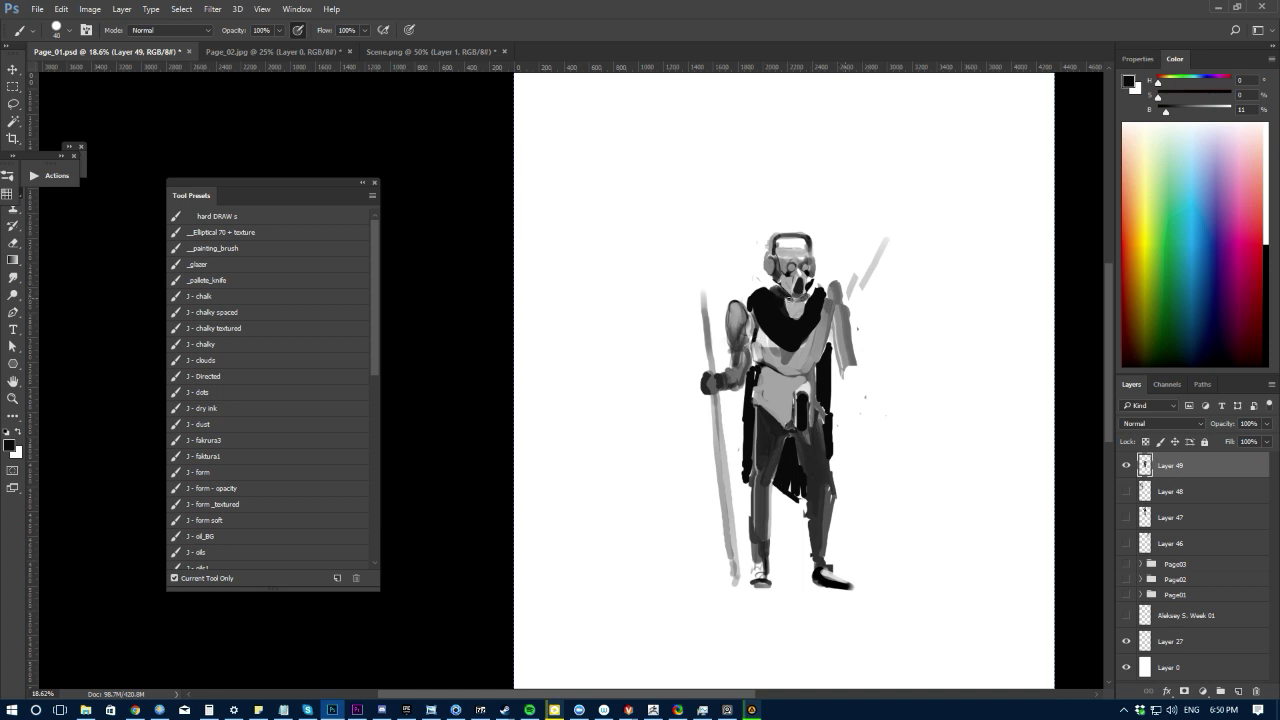
alt+click(785, 302)
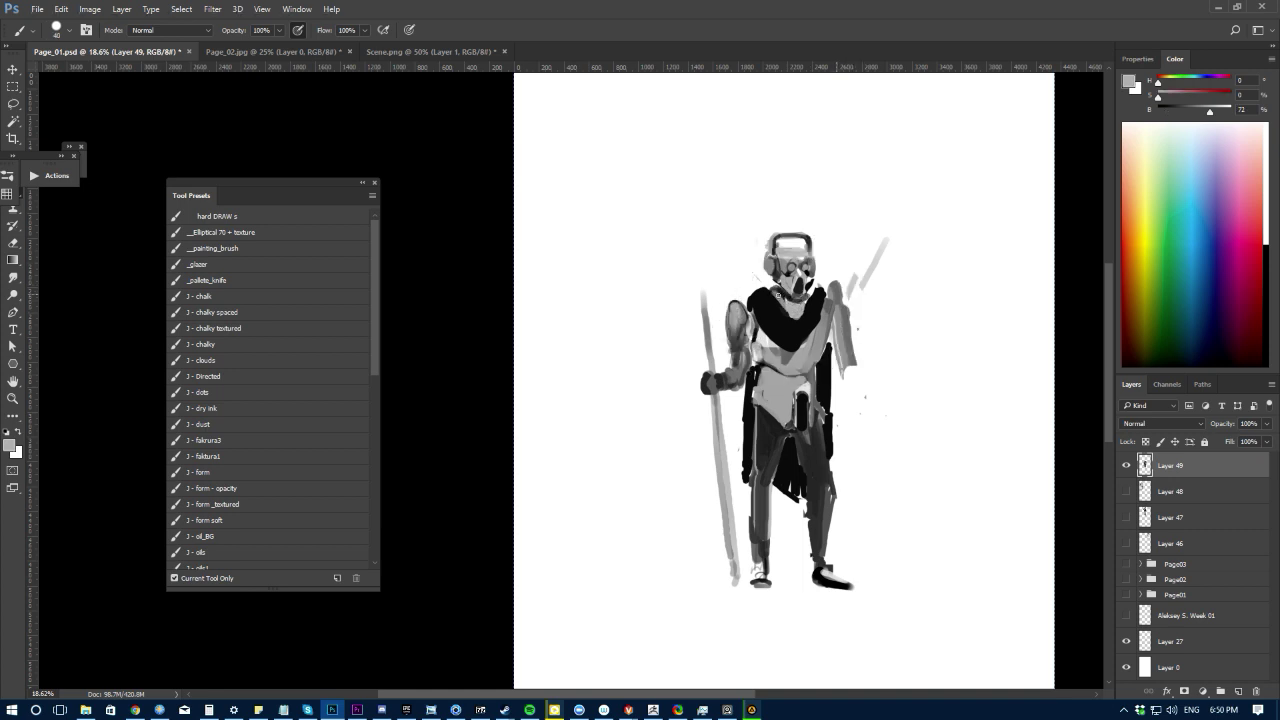
alt+click(770, 286)
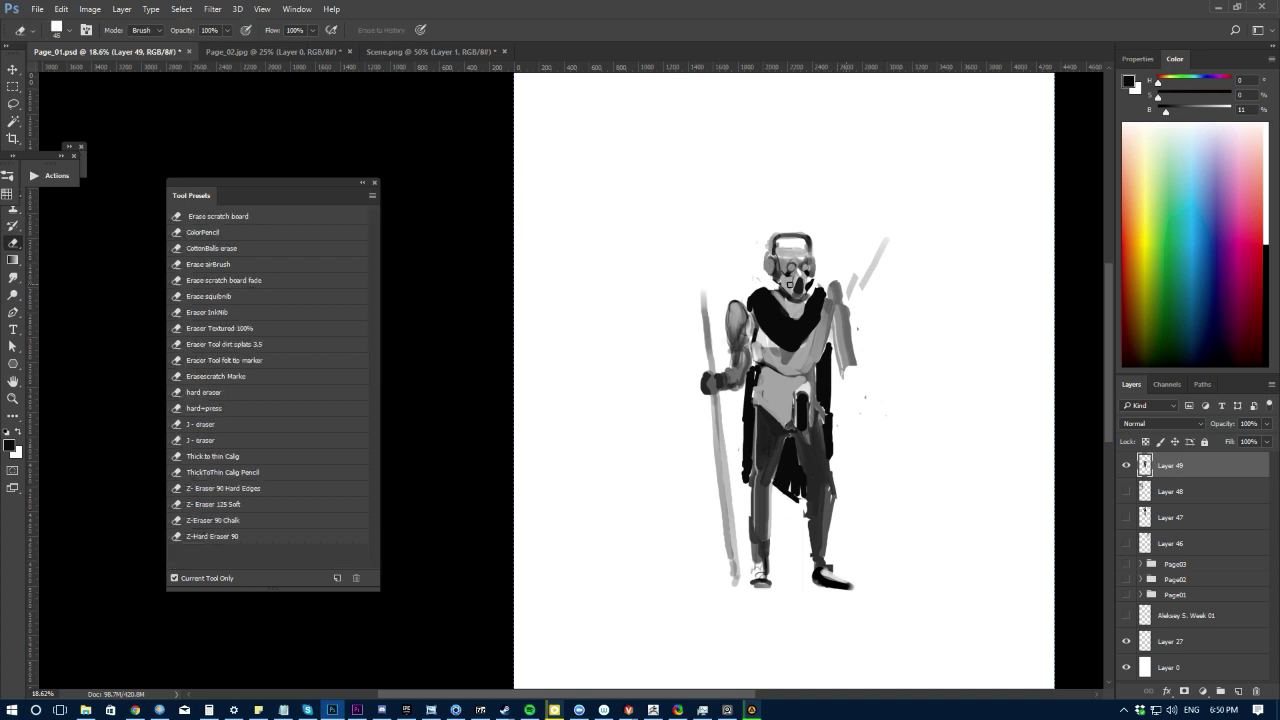
key(e)
drag(814, 288, 826, 294)
key(b)
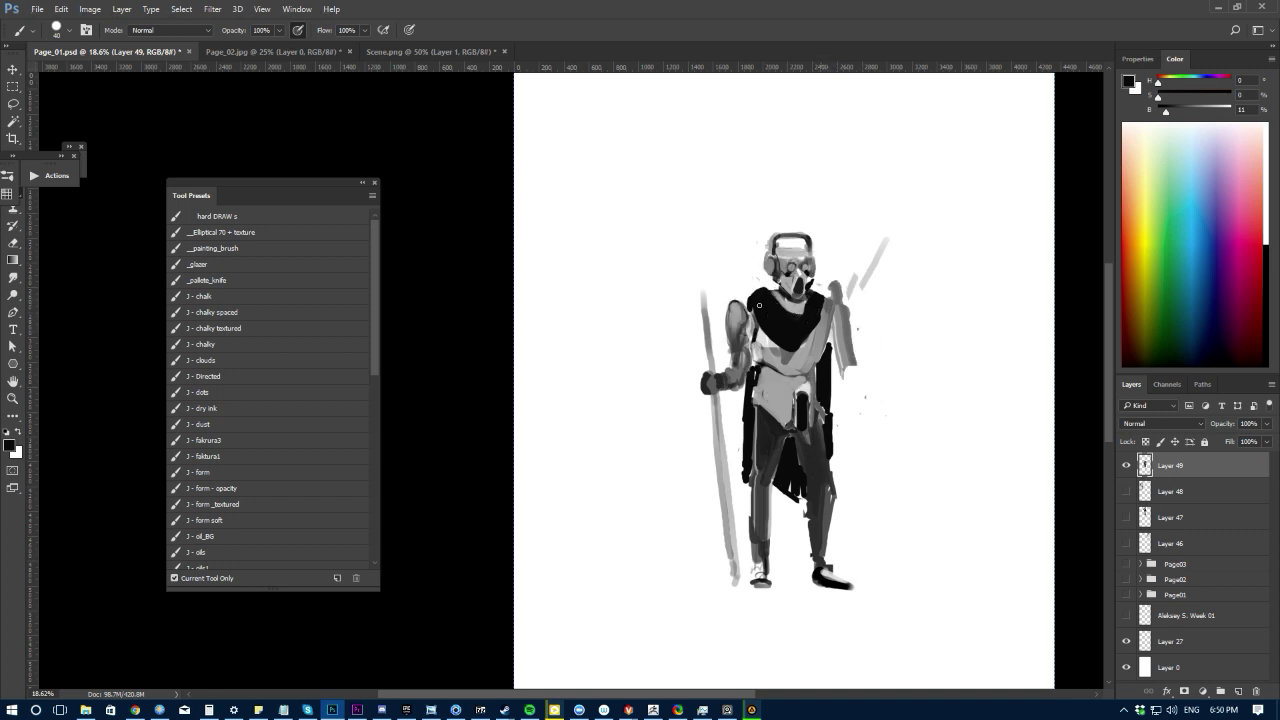
Step: Paint the chest below the scarf in light grey with a smaller brush, down to the waist
alt+click(762, 343)
key([)
drag(754, 312, 768, 341)
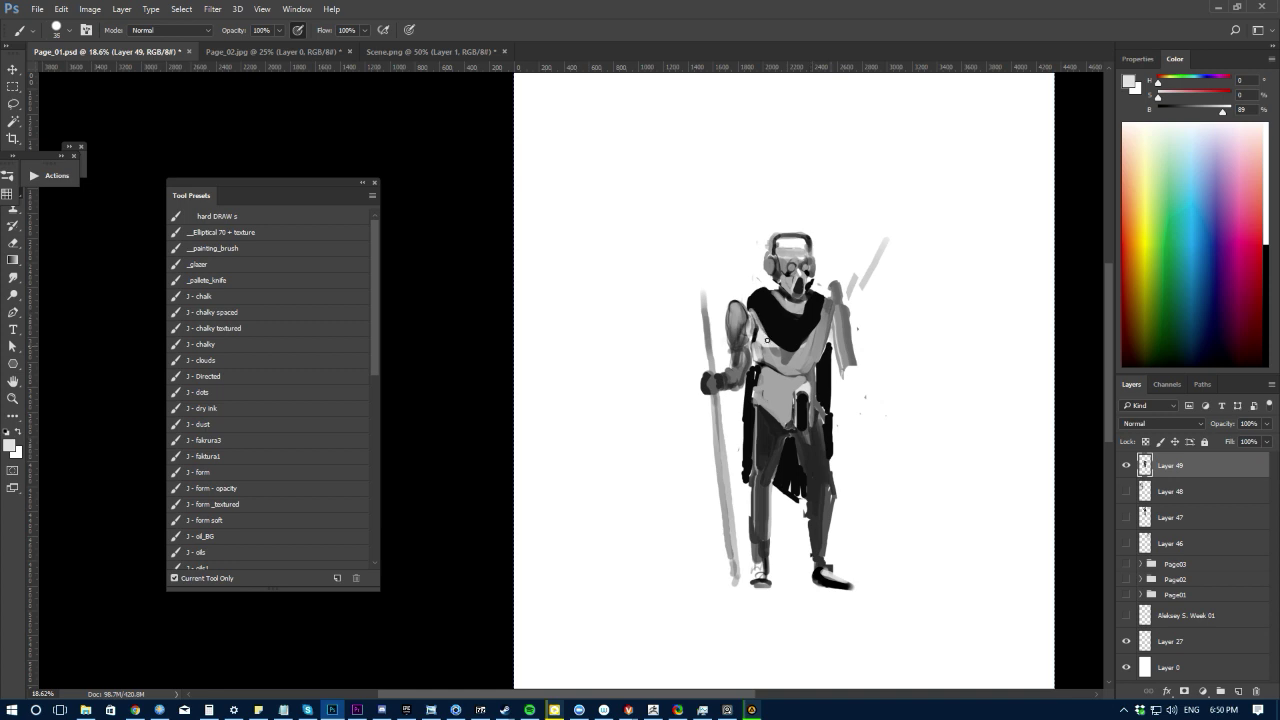
alt+click(782, 327)
alt+click(766, 330)
mouse_move(770, 351)
mouse_down()
mouse_move(784, 367)
mouse_move(752, 356)
mouse_move(752, 372)
mouse_up()
Step: Fill in the near-black cape between the staff-side arm and leg and extend its lower edge
alt+click(755, 374)
alt+click(747, 387)
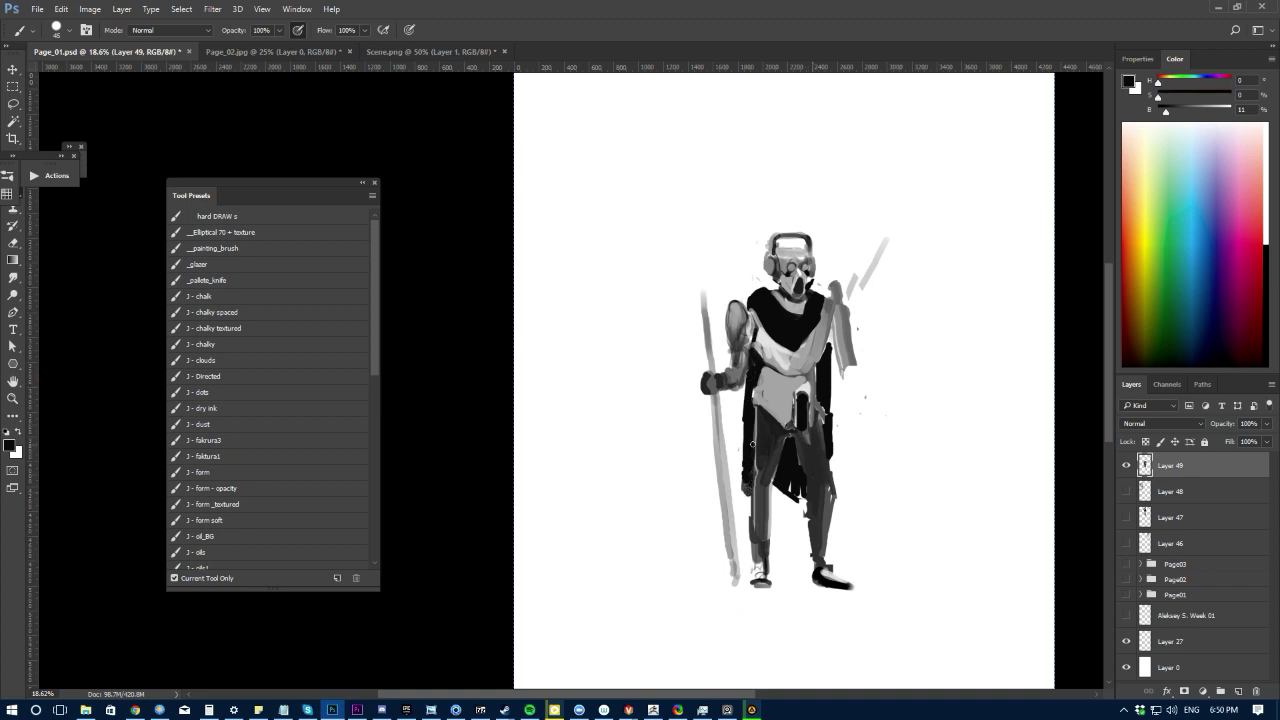
alt+click(761, 497)
Step: Repaint the arm opposite the staff in mid grey and add a near-black shadow along its inner side
alt+click(765, 297)
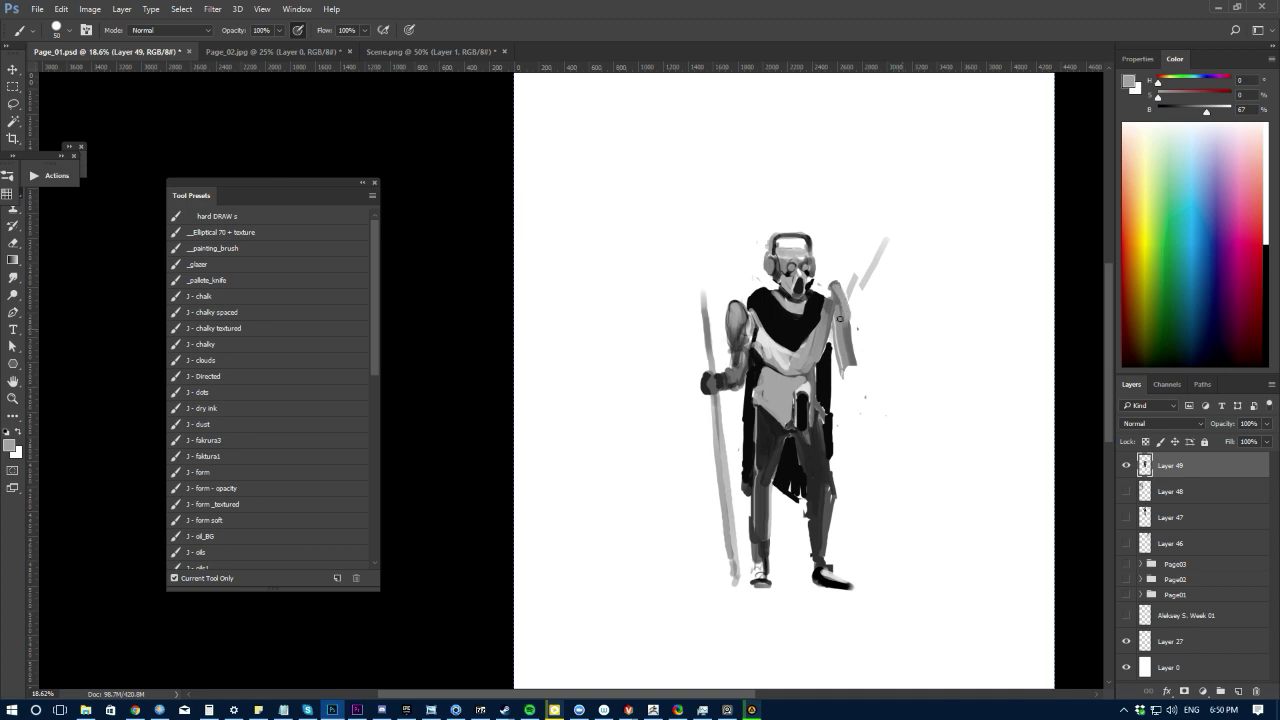
alt+click(756, 334)
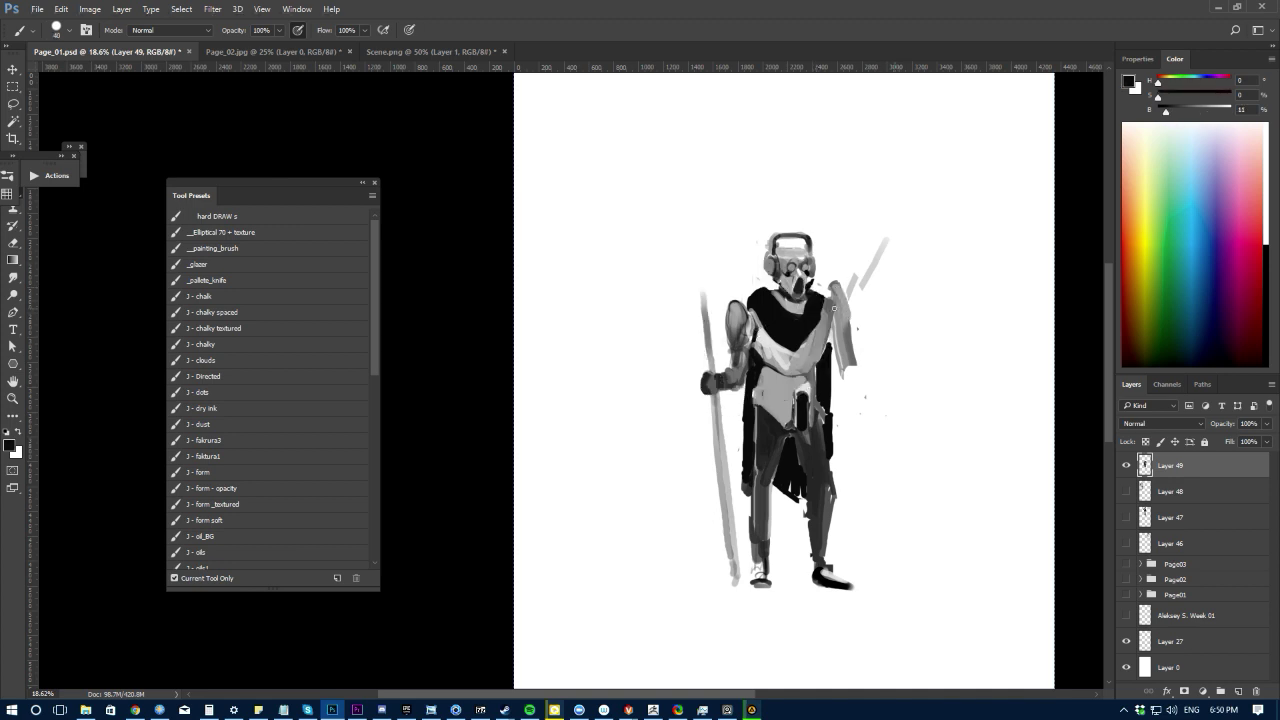
drag(834, 308, 833, 336)
Step: Choose the 25 px rough brush tip, enlarge it, and widen the cape edge opposite the staff down to the knee
right_click(829, 395)
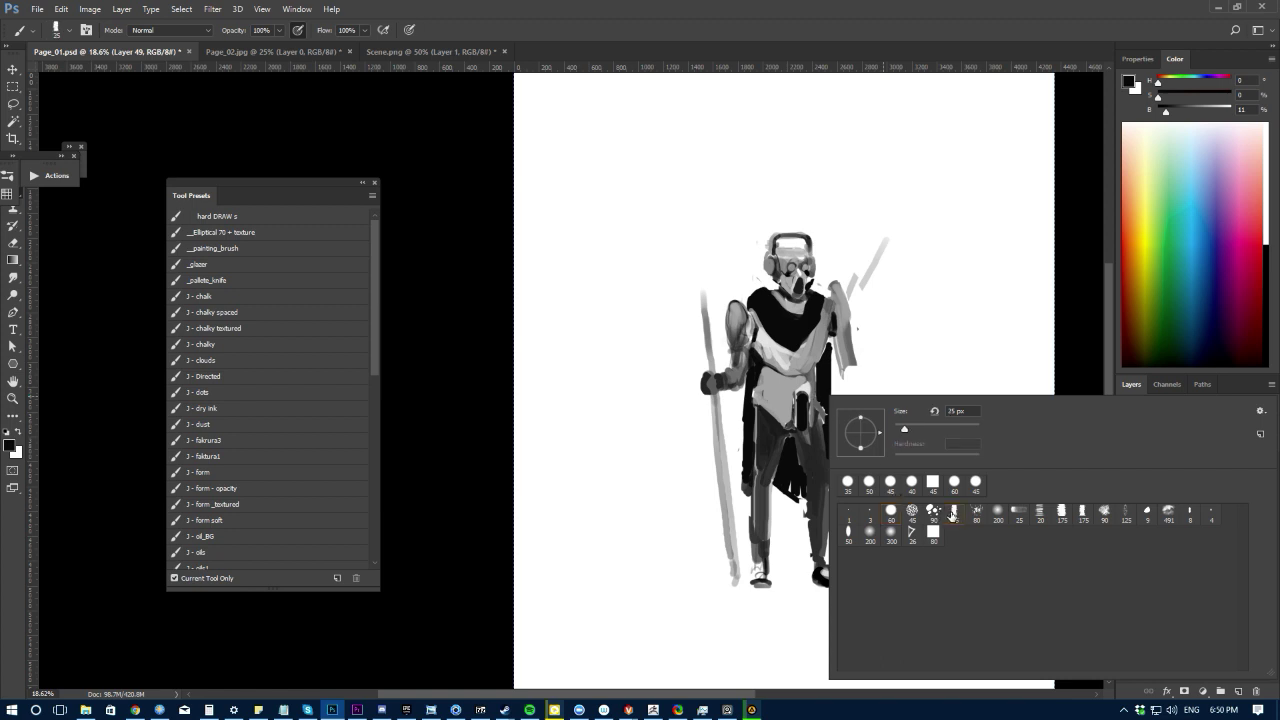
click(749, 40)
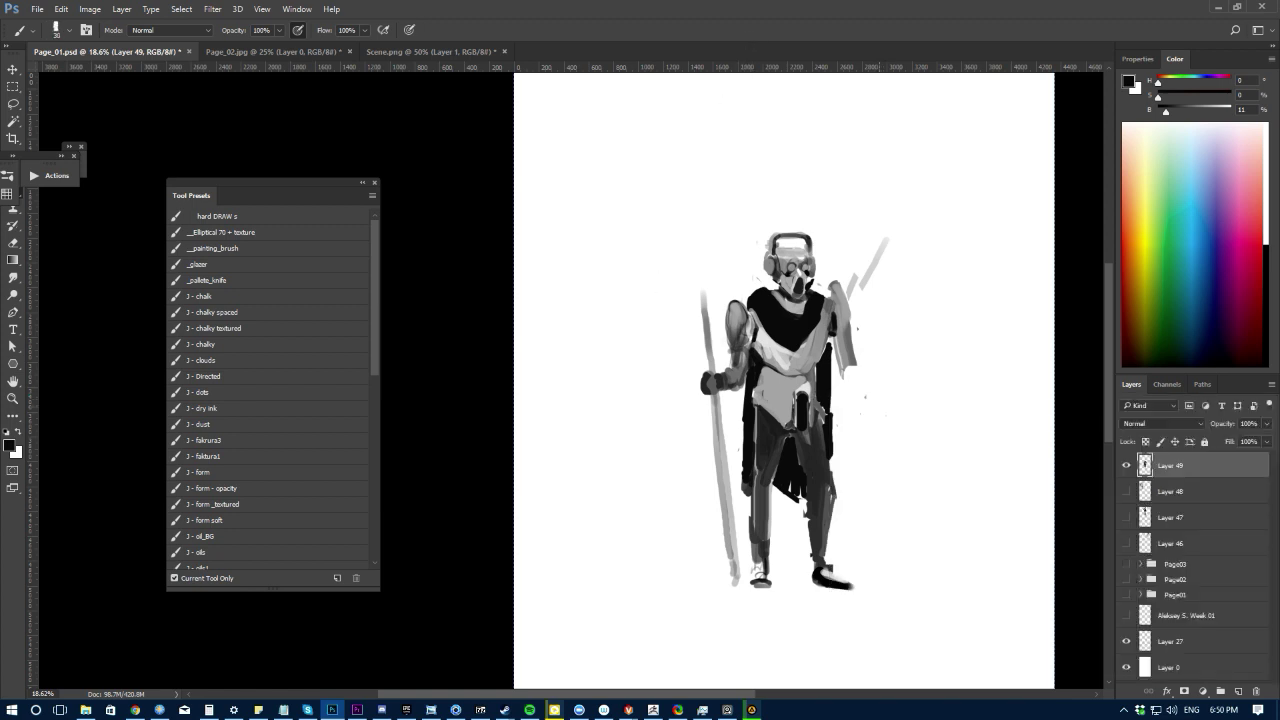
key(])
drag(833, 356, 831, 469)
Step: Paint light grey and near-black shapes on the boot of the leg opposite the staff
key(e)
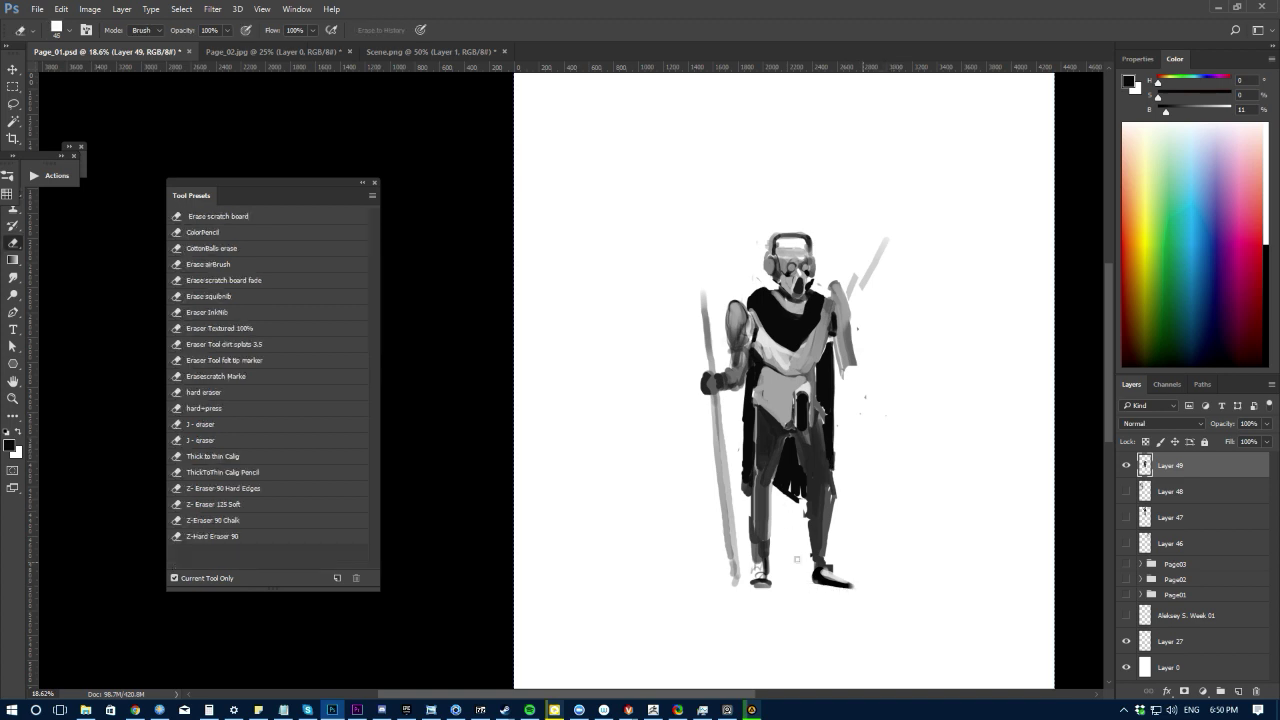
key(b)
alt+click(832, 574)
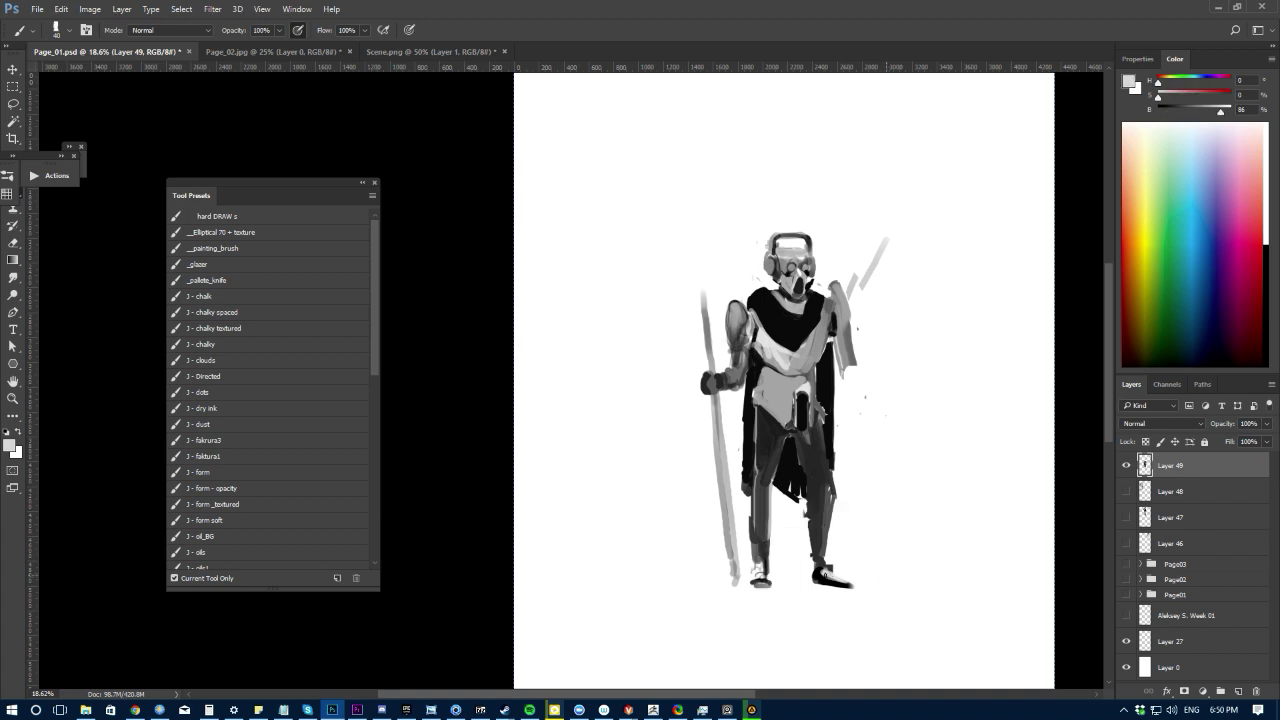
alt+click(839, 575)
alt+click(850, 579)
Step: Reshape both lower trouser legs into baggy dark grey cuffs and paint a near-black ankle above the boot
alt+click(816, 544)
alt+click(823, 576)
mouse_move(812, 566)
mouse_down()
mouse_move(826, 573)
mouse_move(816, 546)
mouse_move(818, 570)
mouse_move(830, 535)
mouse_move(807, 544)
mouse_move(830, 538)
mouse_up()
alt+click(818, 548)
mouse_move(751, 502)
mouse_down()
mouse_move(750, 548)
mouse_move(768, 547)
mouse_up()
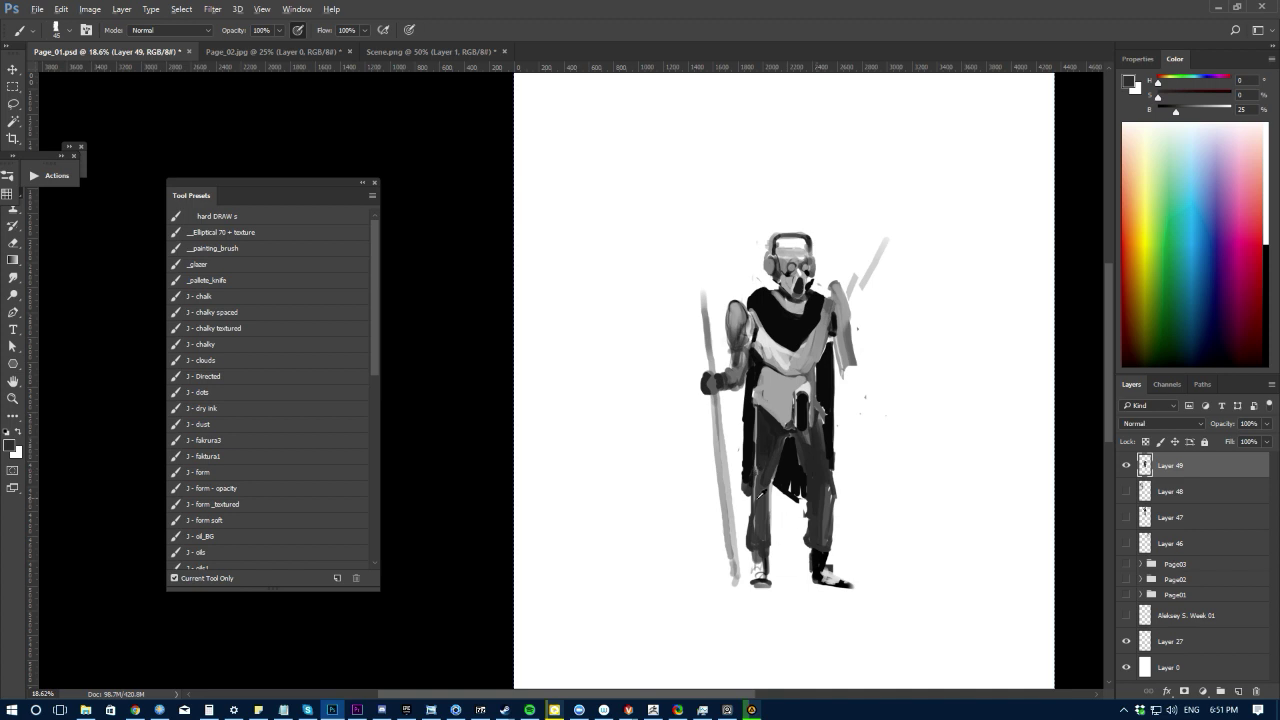
Step: Clean up the light grey hip armour around the black pouch and darken the thighs below it
alt+click(800, 395)
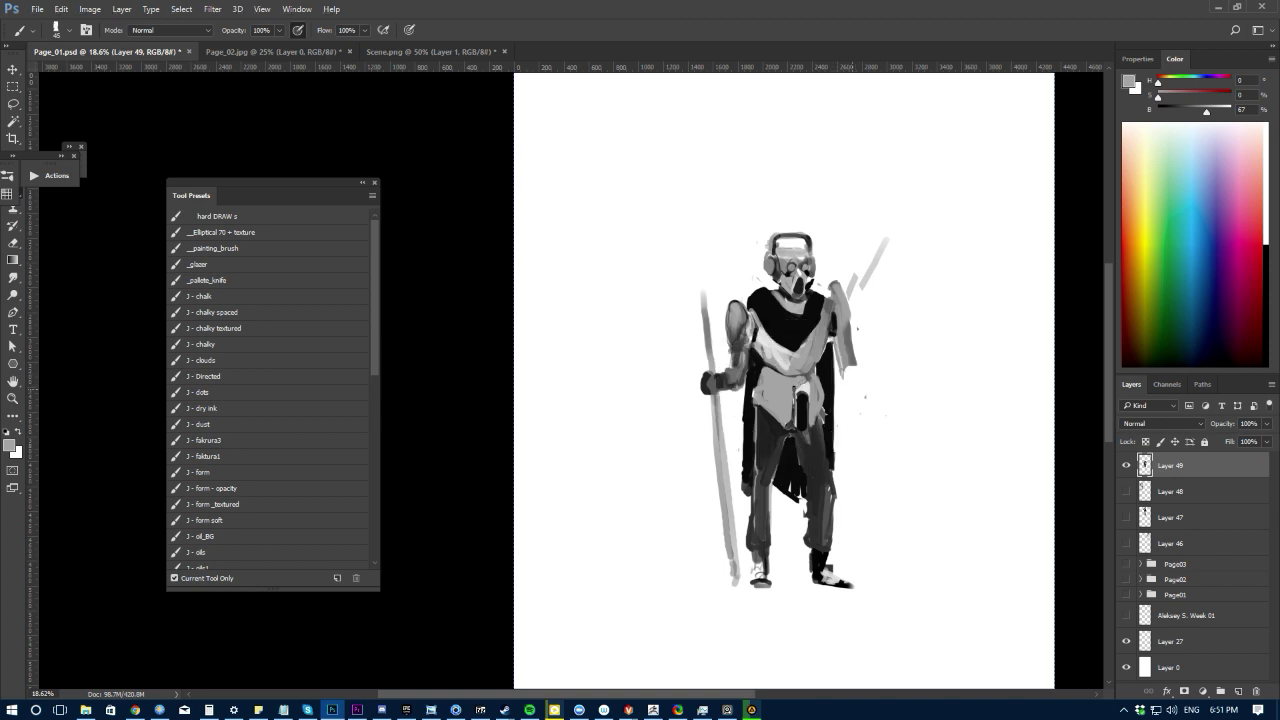
drag(798, 390, 806, 388)
alt+click(831, 398)
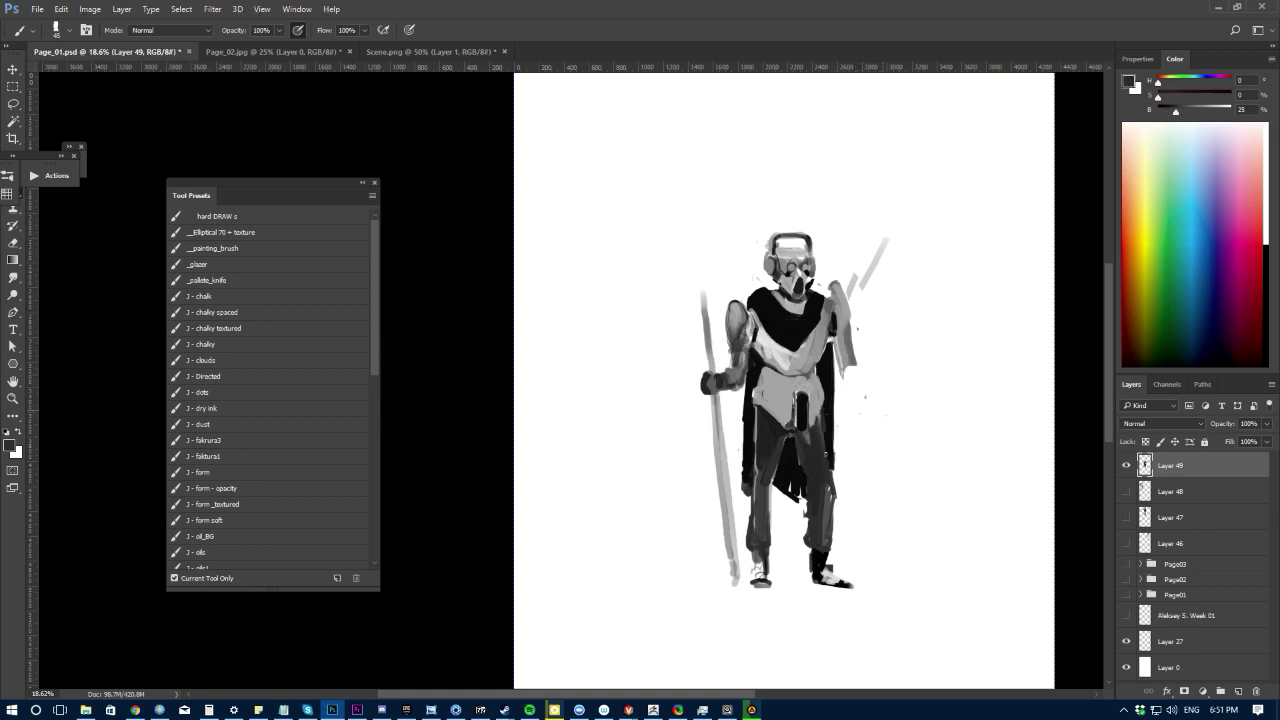
alt+click(805, 452)
alt+click(767, 440)
drag(756, 410, 756, 478)
Step: Erase the crossbar on top of the helmet and stretch the remaining uprights into taller horns
key(e)
mouse_move(778, 242)
mouse_down()
mouse_move(804, 227)
mouse_move(822, 235)
mouse_move(815, 254)
mouse_move(778, 207)
mouse_move(787, 143)
mouse_move(787, 160)
mouse_up()
key(l)
key(ctrl+t)
drag(776, 216, 776, 224)
key(Return)
key(ctrl+d)
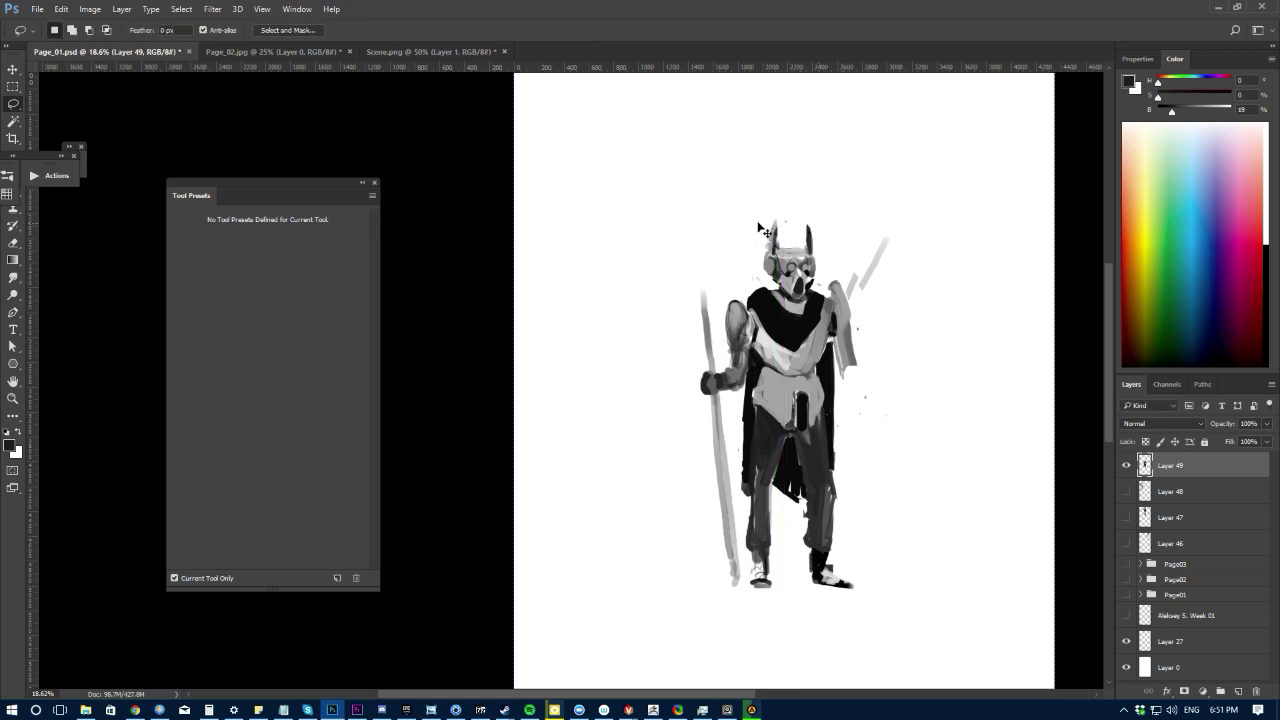
Step: Mirror the canvas horizontally and erase the outer edge of the free arm and the diagonal strokes behind its shoulder
key(e)
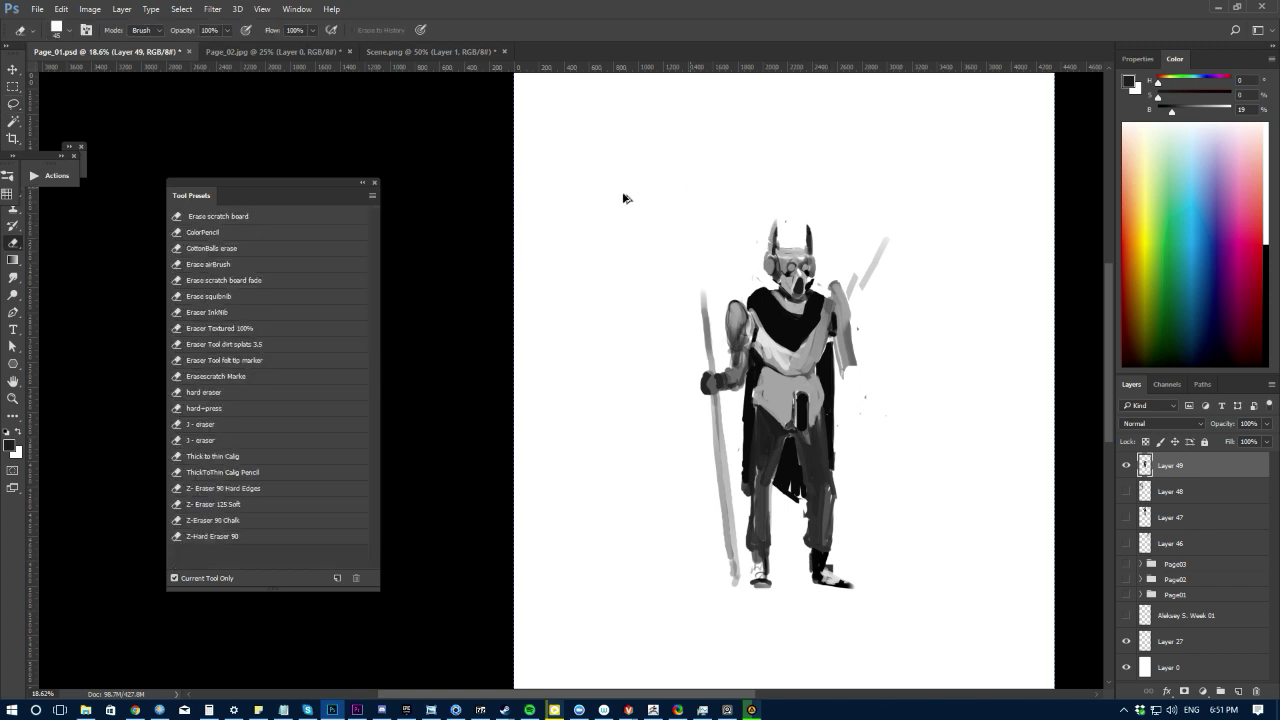
key(ctrl+minus)
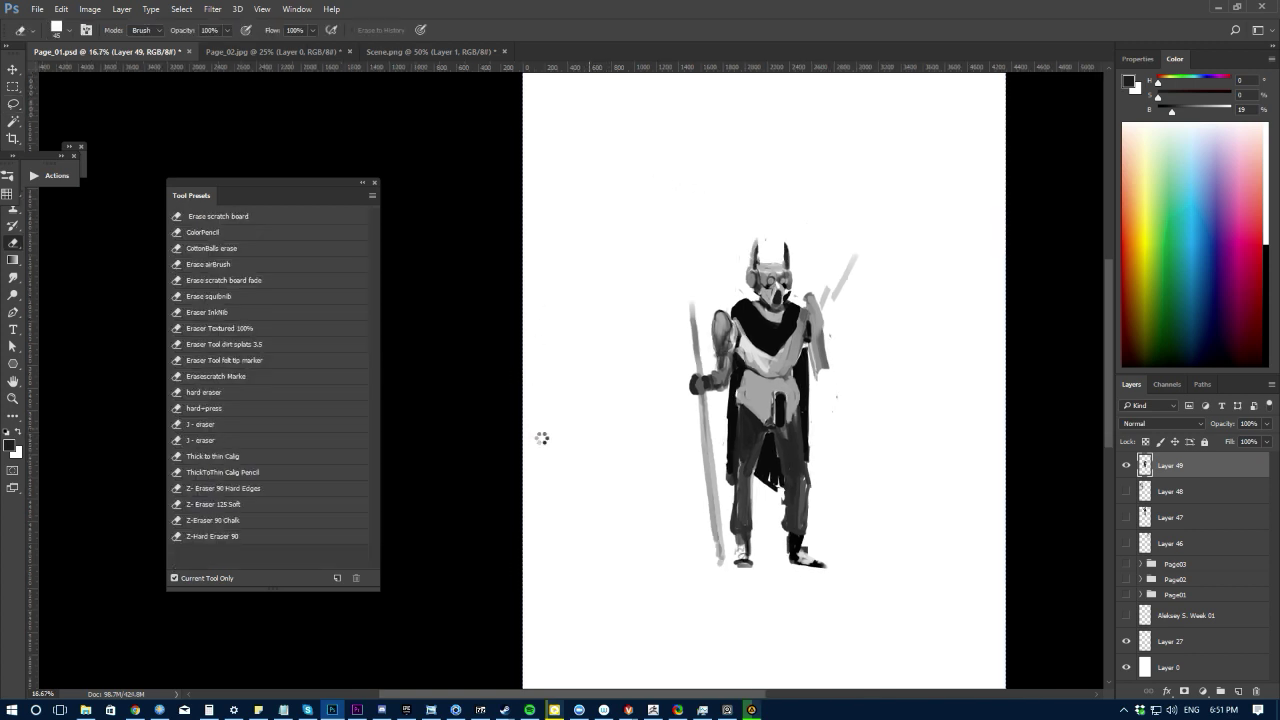
key(ctrl+plus)
drag(632, 454, 601, 429)
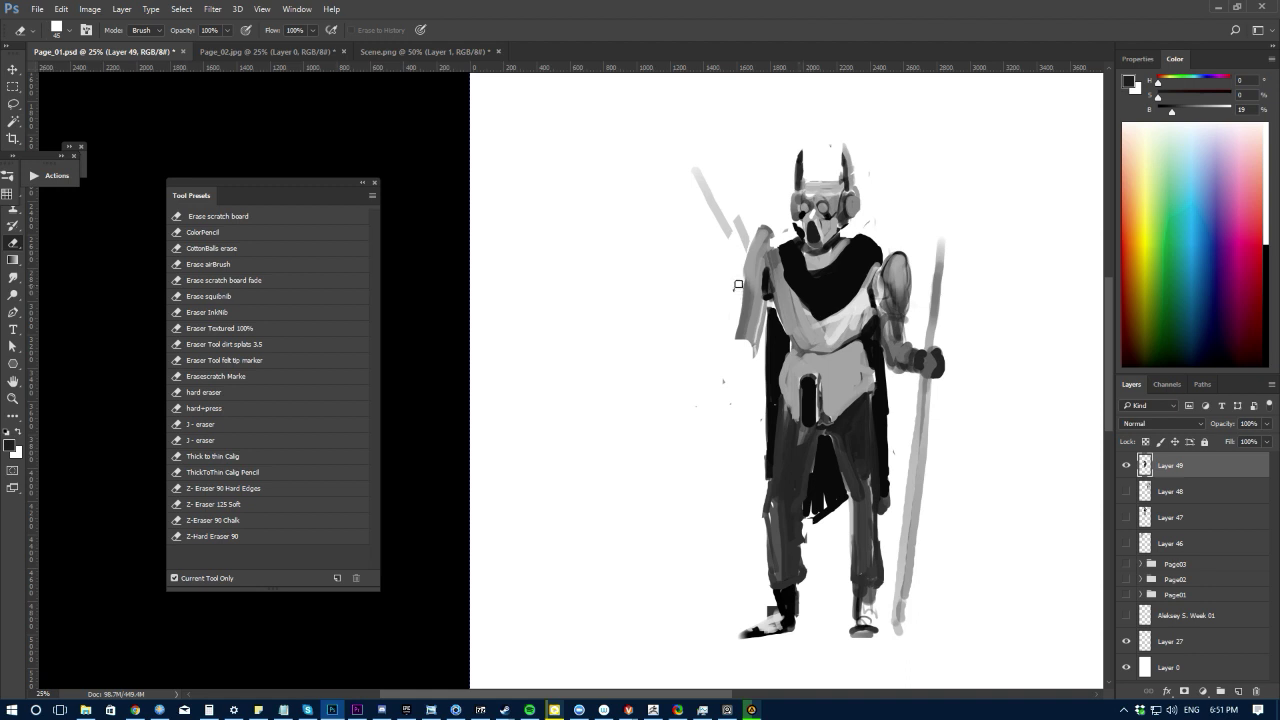
drag(742, 285, 738, 337)
mouse_move(748, 229)
mouse_down()
mouse_move(679, 144)
mouse_move(731, 188)
mouse_up()
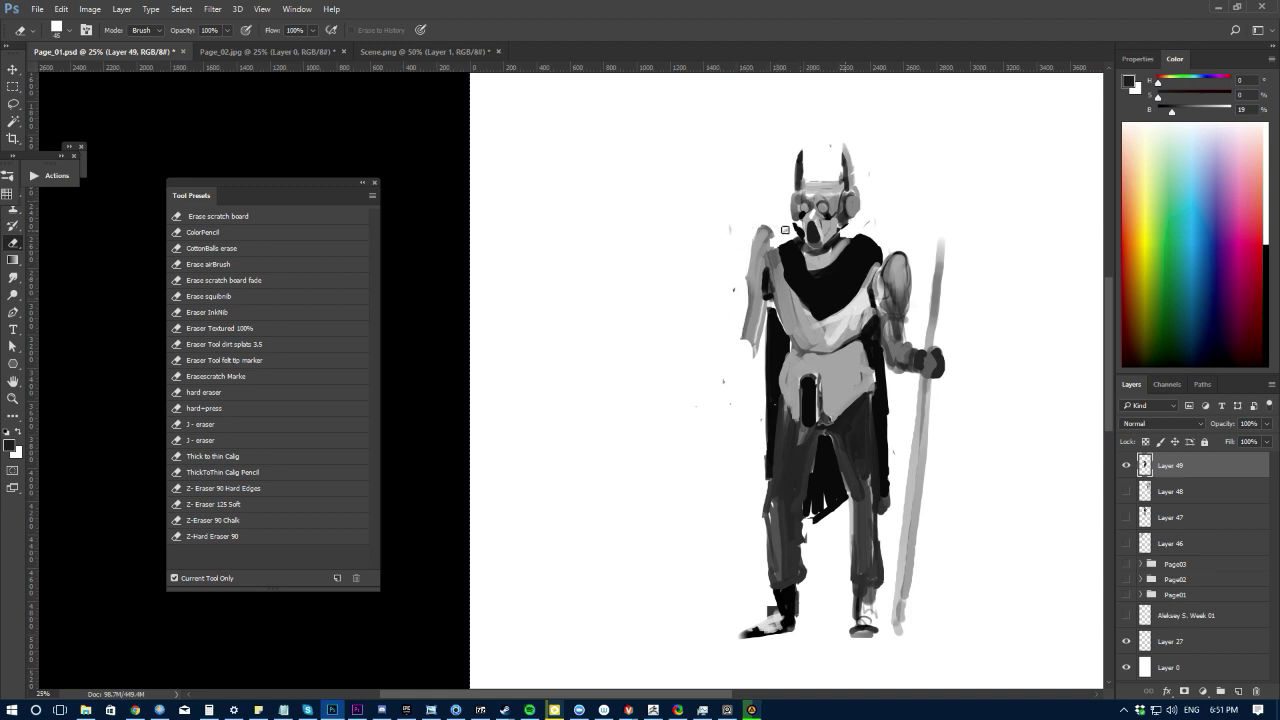
Step: Extend the black cowl over the staff-side shoulder with sampled near-black and clean up its outer edge with the eraser
key(b)
alt+click(856, 234)
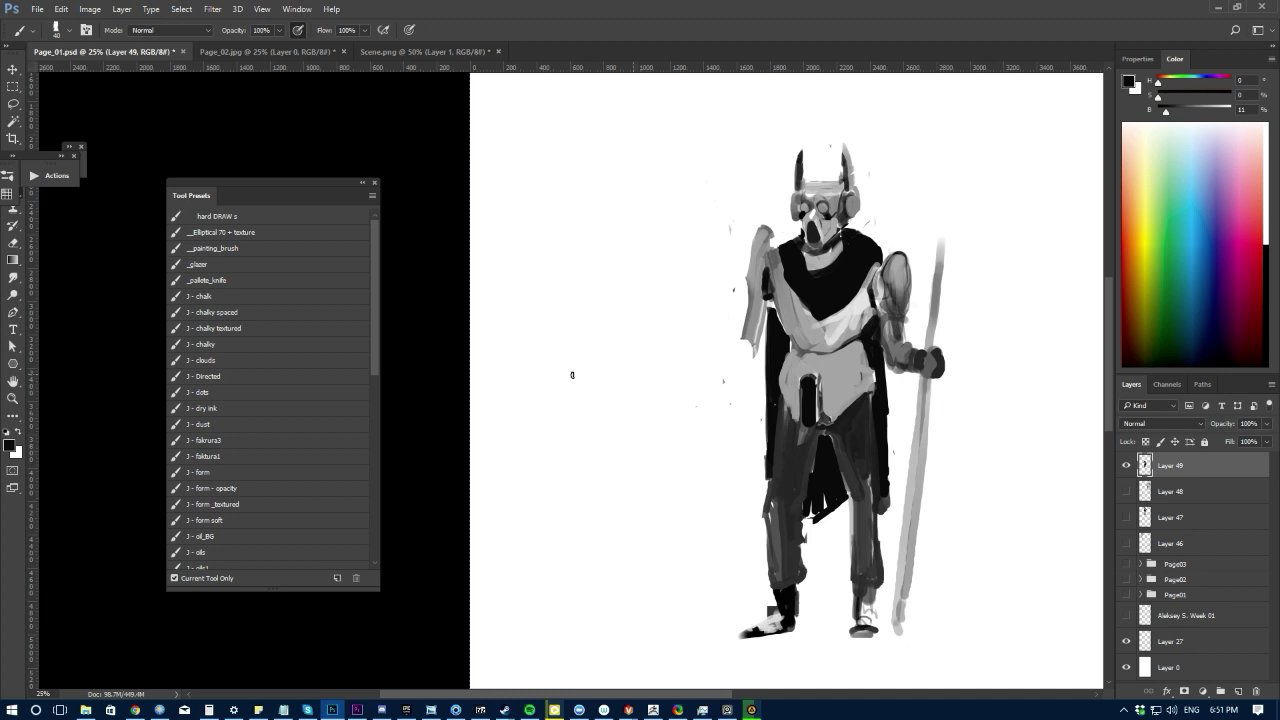
drag(587, 338, 575, 343)
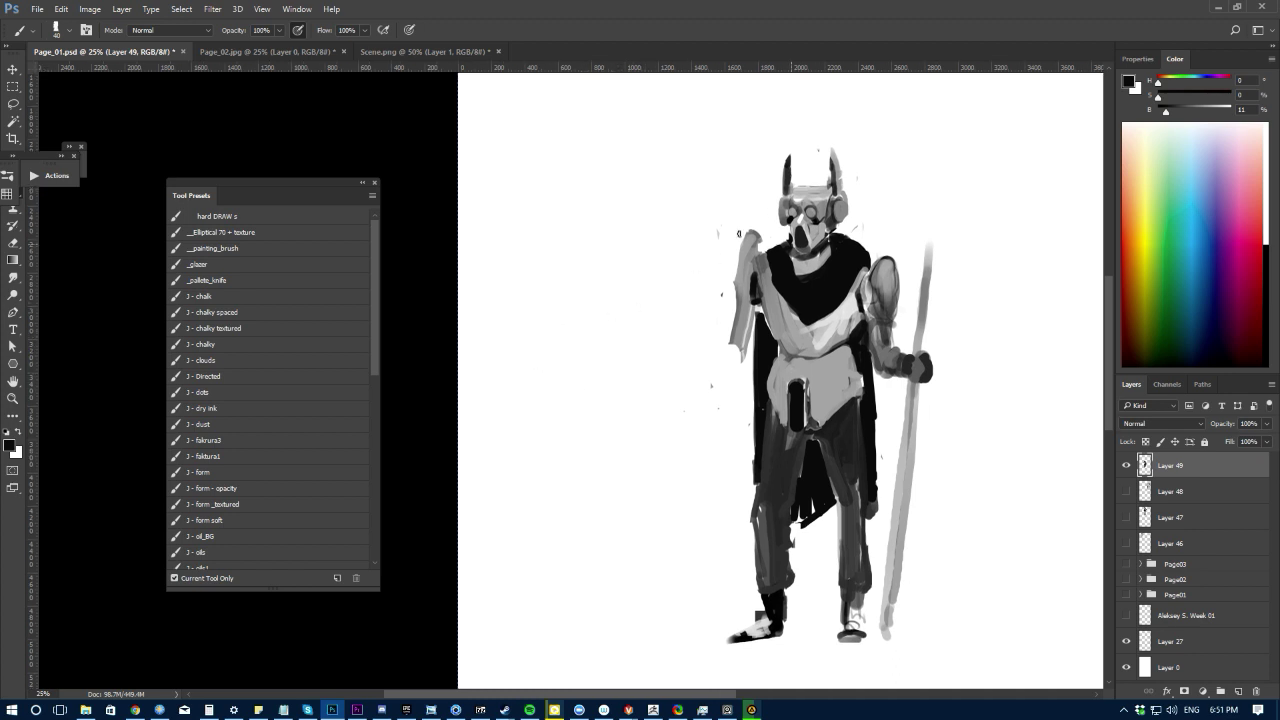
key(e)
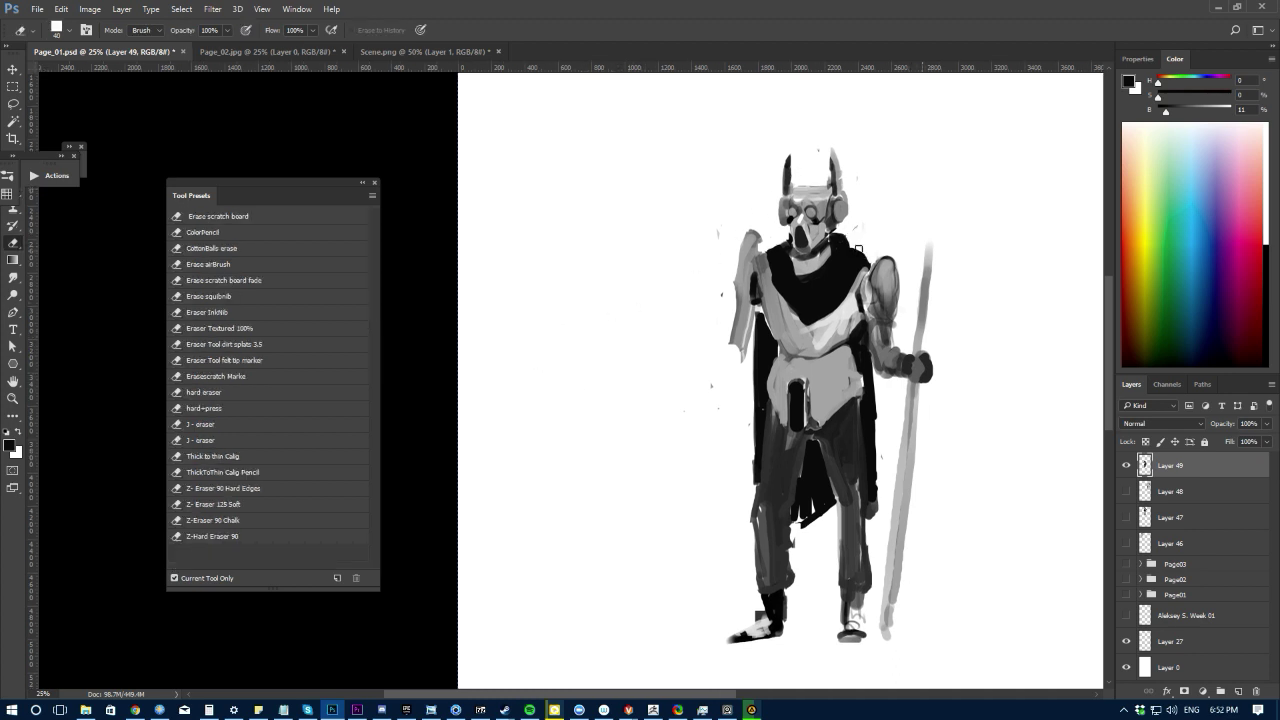
Step: Rework both shoulder guards and upper arms with sampled greys, adding a pale highlight to the staff-side guard
key(b)
alt+click(884, 266)
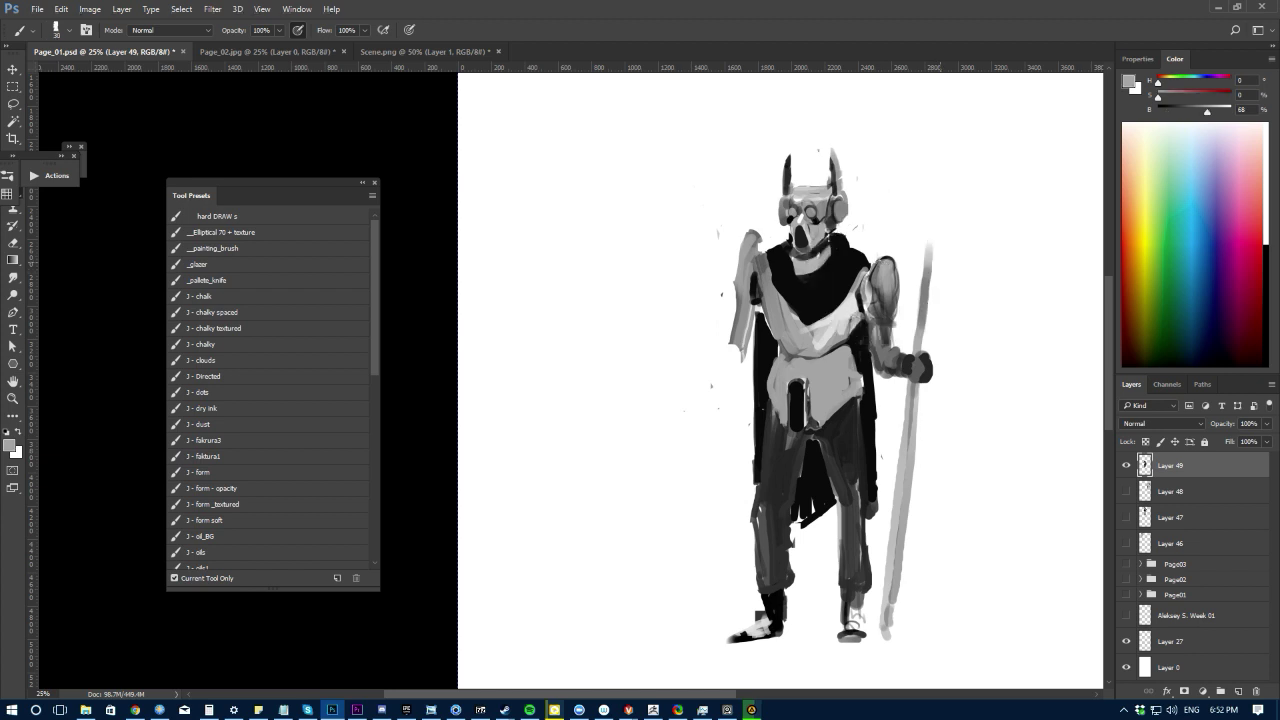
alt+click(869, 289)
alt+click(760, 286)
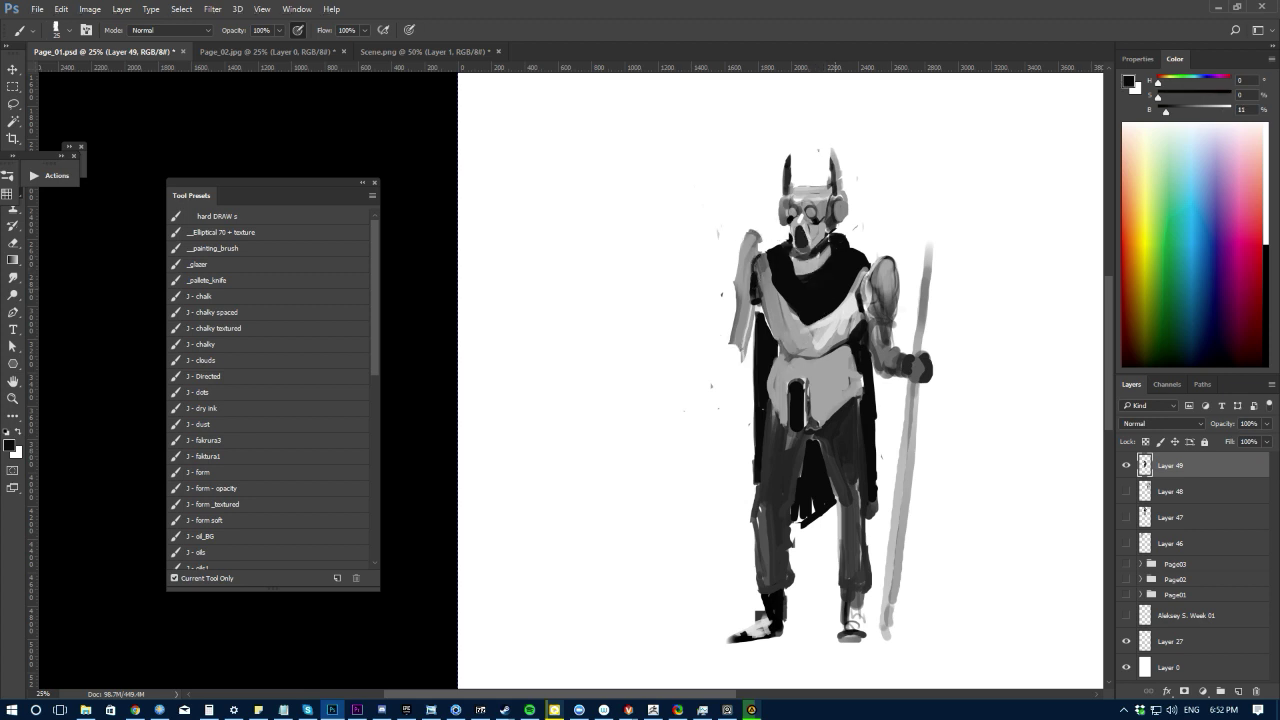
alt+click(869, 299)
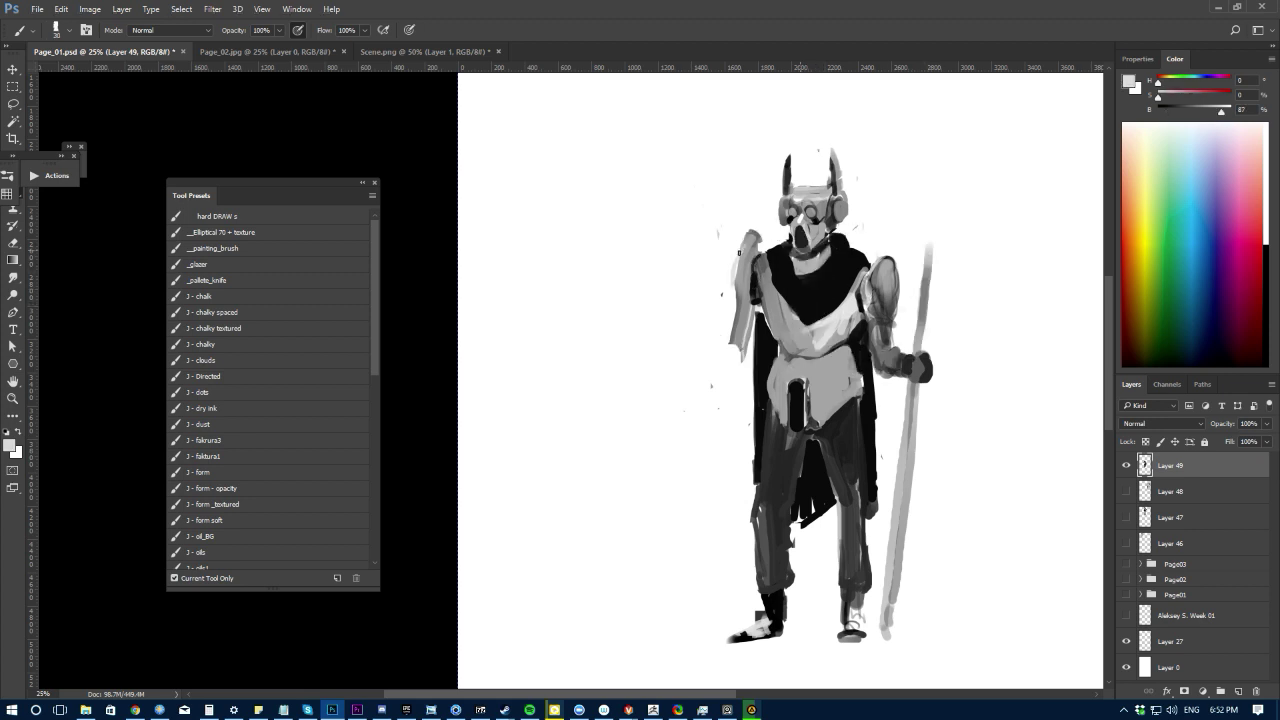
alt+click(737, 283)
alt+click(886, 298)
drag(890, 272, 890, 304)
key(r)
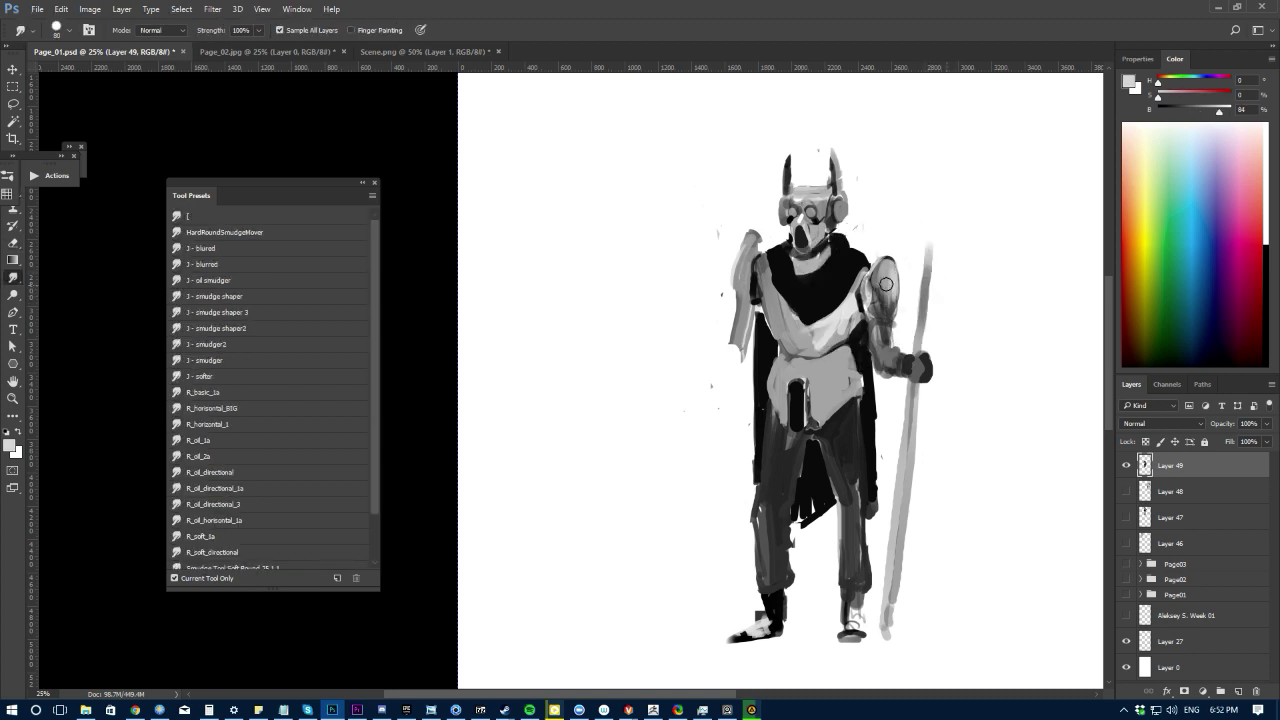
key(b)
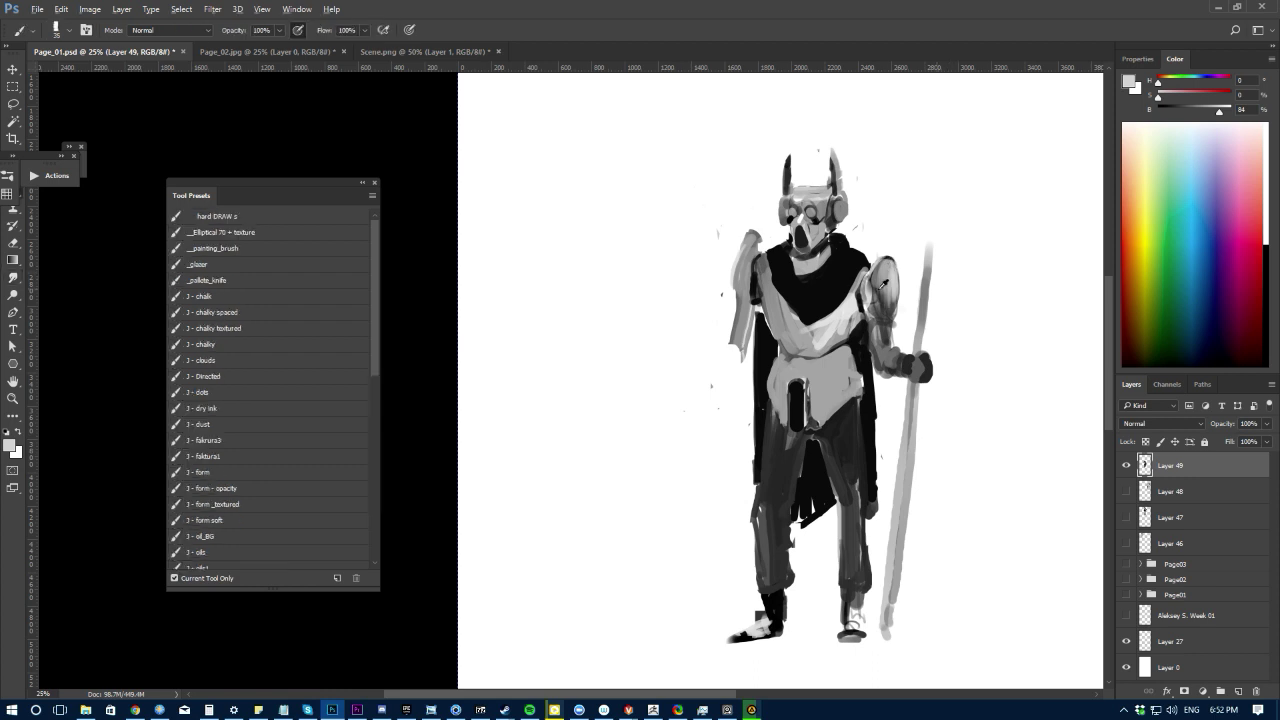
Step: Refine the waist and the upper edges of the hip armour with sampled near-black and mid grey
alt+click(866, 294)
alt+click(784, 366)
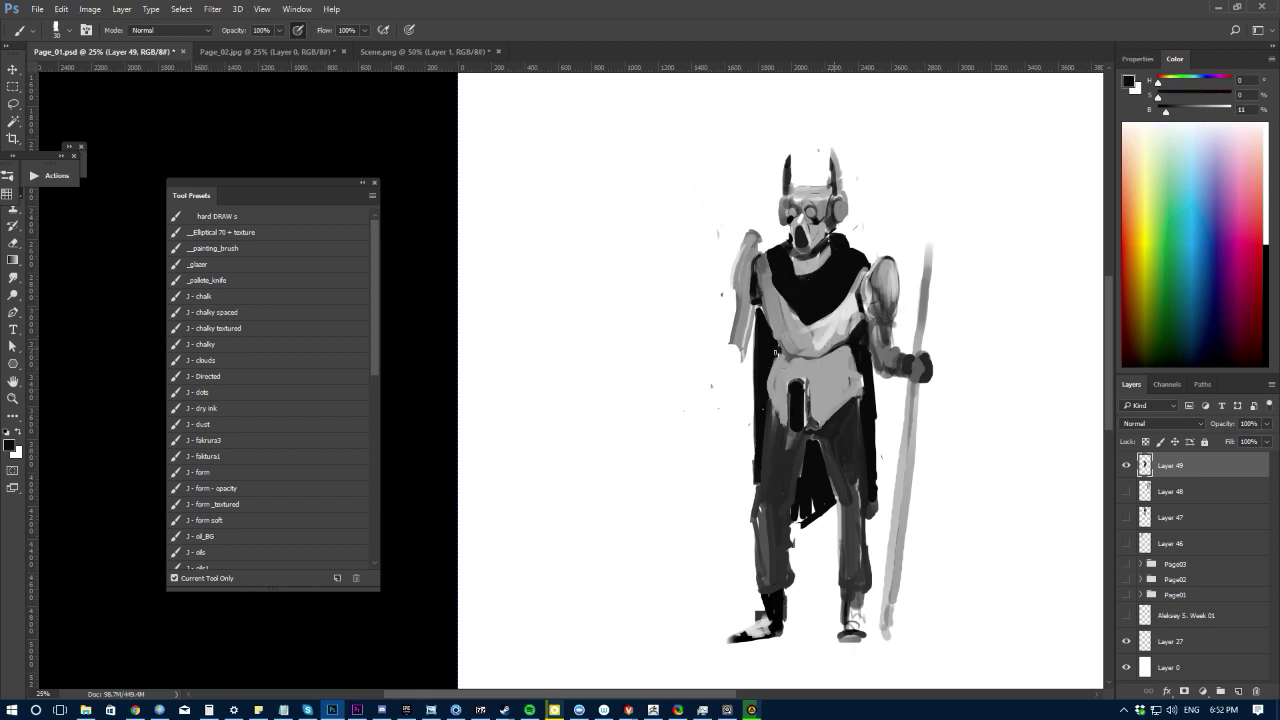
alt+click(846, 359)
alt+click(784, 360)
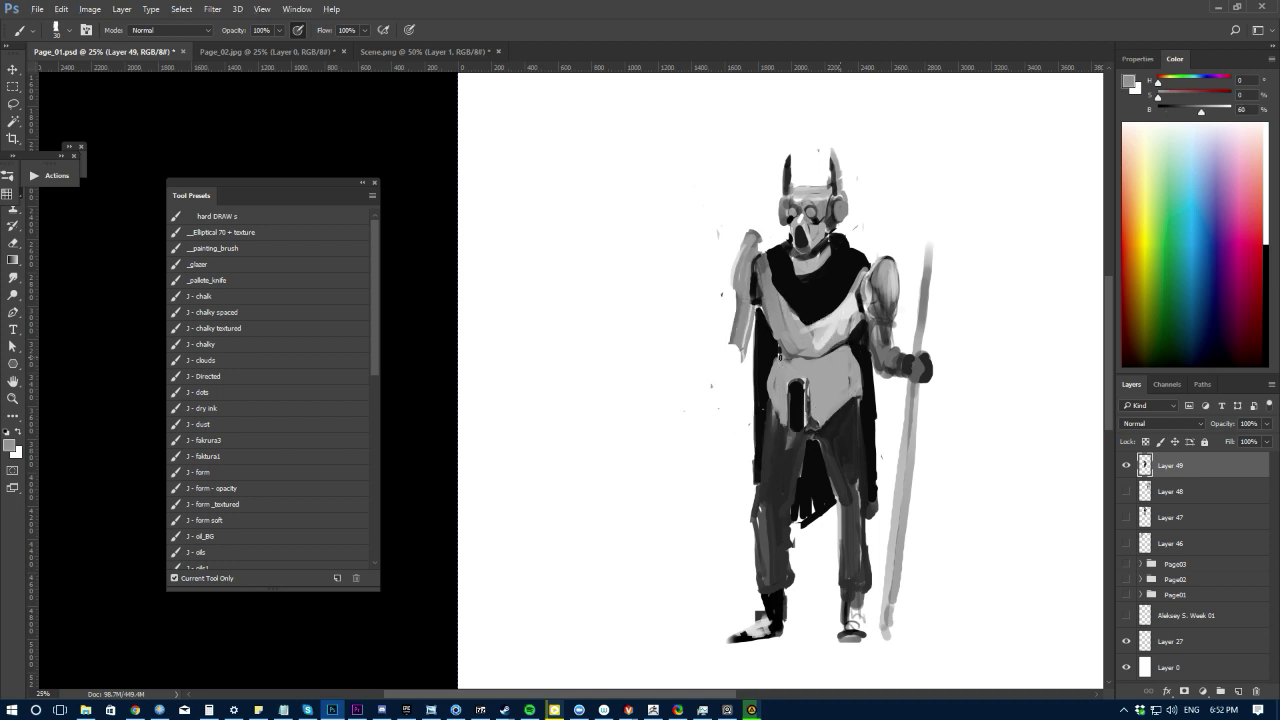
alt+click(772, 392)
alt+click(753, 284)
alt+click(842, 306)
Step: Paint the free arm's missing forearm in mid grey and add a dark grey gloved hand at its end
alt+click(888, 330)
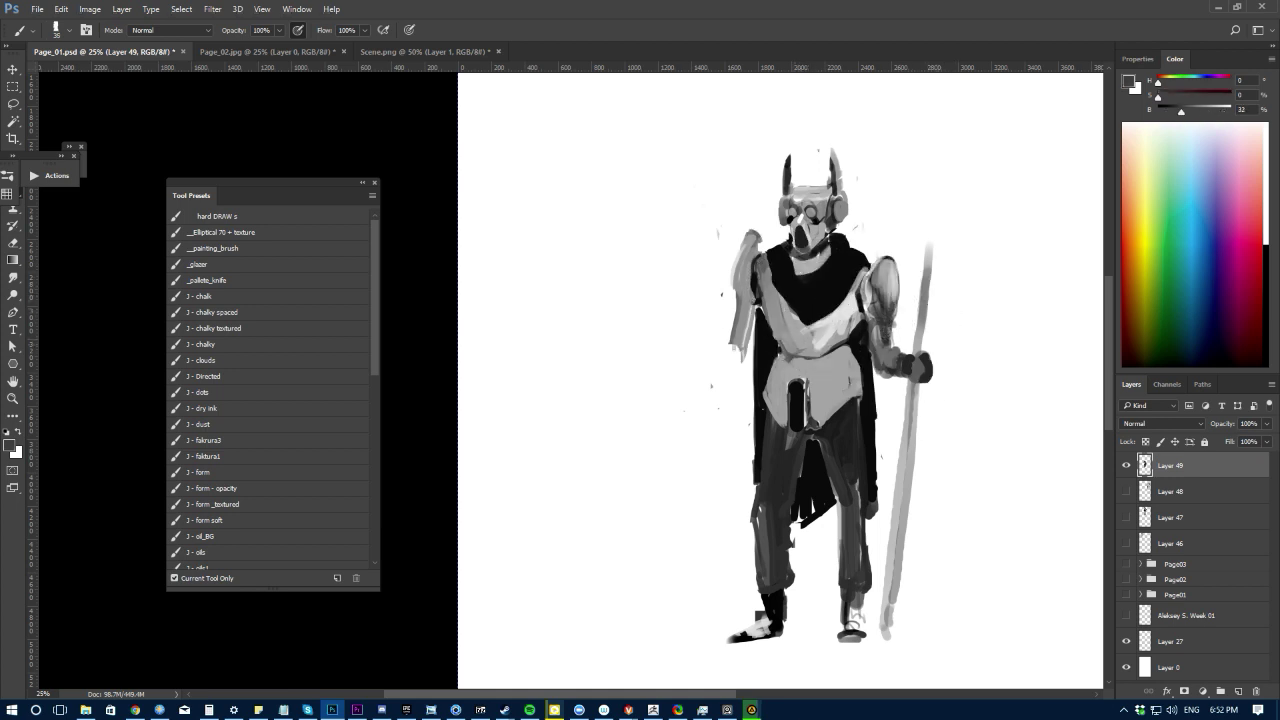
mouse_move(732, 346)
mouse_down()
mouse_move(710, 414)
mouse_move(728, 359)
mouse_move(711, 412)
mouse_up()
alt+click(735, 355)
alt+click(899, 358)
mouse_move(732, 370)
mouse_down()
mouse_move(712, 421)
mouse_move(699, 410)
mouse_move(690, 431)
mouse_up()
alt+click(910, 358)
key(e)
key(b)
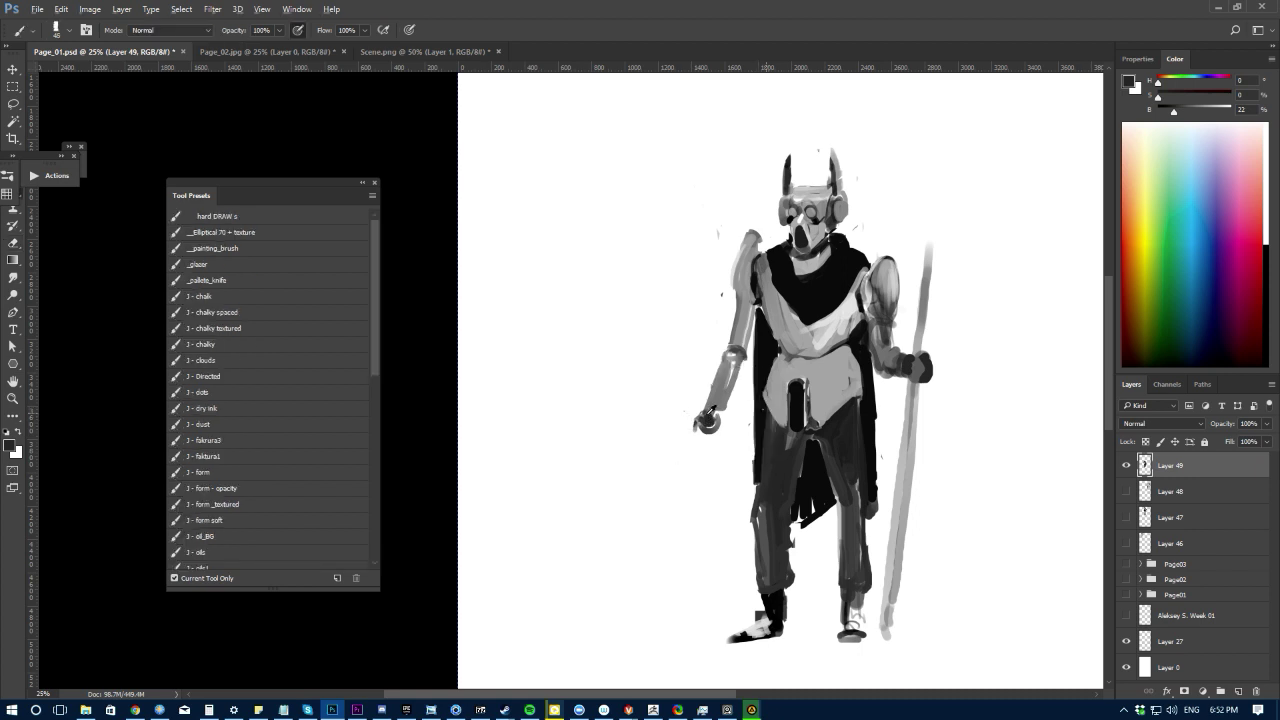
alt+click(716, 406)
Step: Fill in the free arm's shoulder guard and cover the light grey hip armour and pouch with dark trouser grey
key(ctrl+minus)
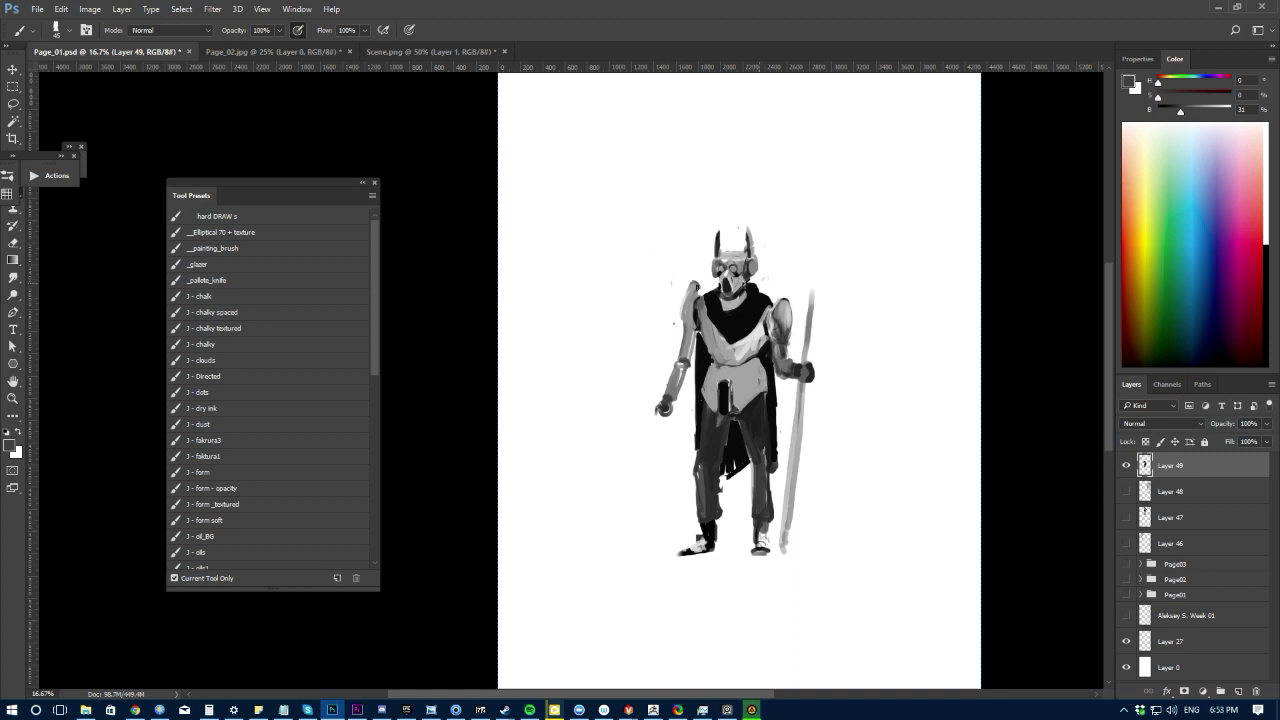
alt+click(694, 287)
alt+click(721, 396)
alt+click(739, 389)
alt+click(760, 408)
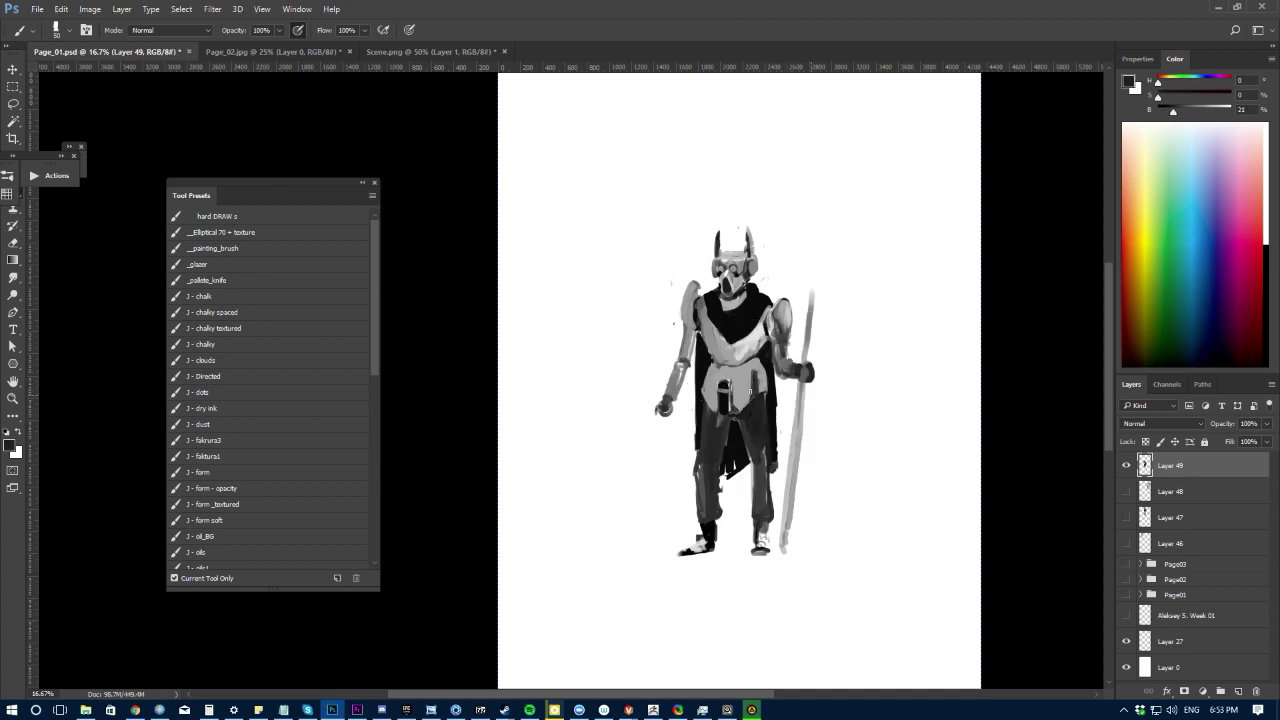
alt+click(760, 403)
key(bracketright)
mouse_move(727, 398)
mouse_down()
mouse_move(712, 379)
mouse_move(746, 381)
mouse_move(727, 395)
mouse_move(715, 381)
mouse_move(713, 399)
mouse_move(735, 399)
mouse_move(709, 443)
mouse_up()
alt+click(731, 389)
Step: Try painting mid grey strips from the waist down the outer side of both thighs
alt+click(712, 362)
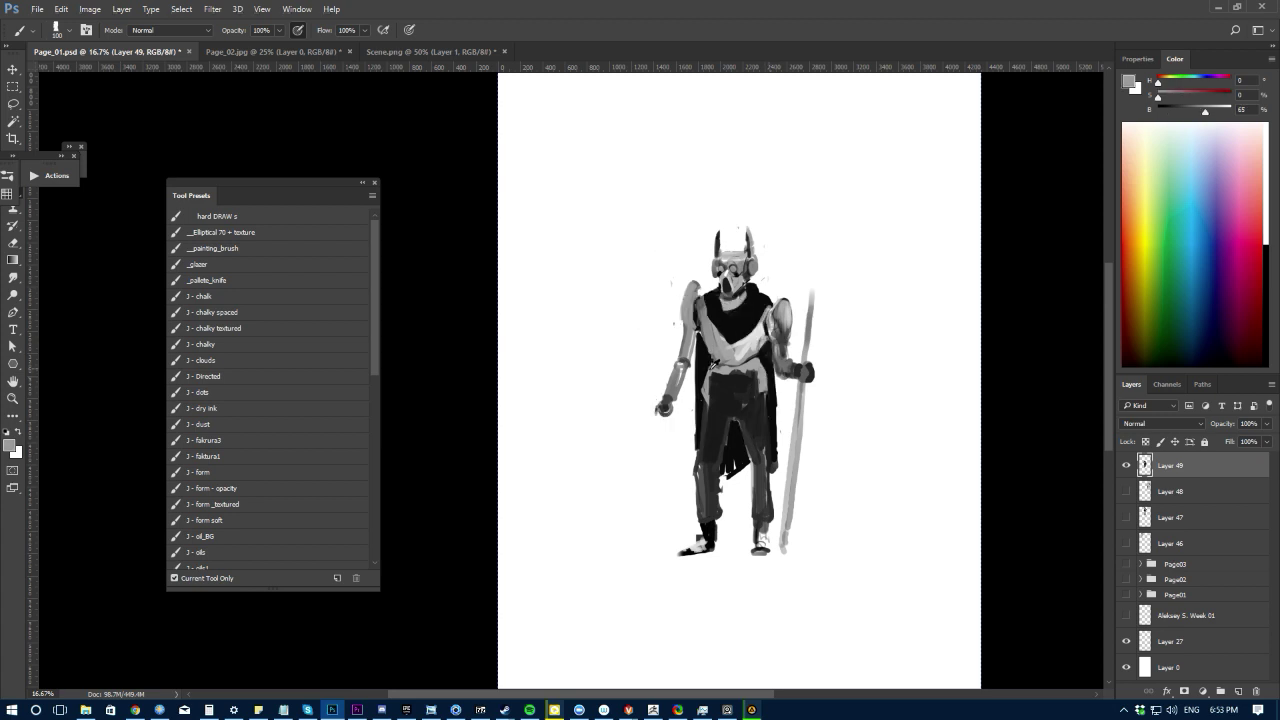
mouse_move(714, 364)
mouse_down()
mouse_move(747, 403)
mouse_move(760, 375)
mouse_move(761, 446)
mouse_up()
alt+click(756, 390)
alt+click(762, 372)
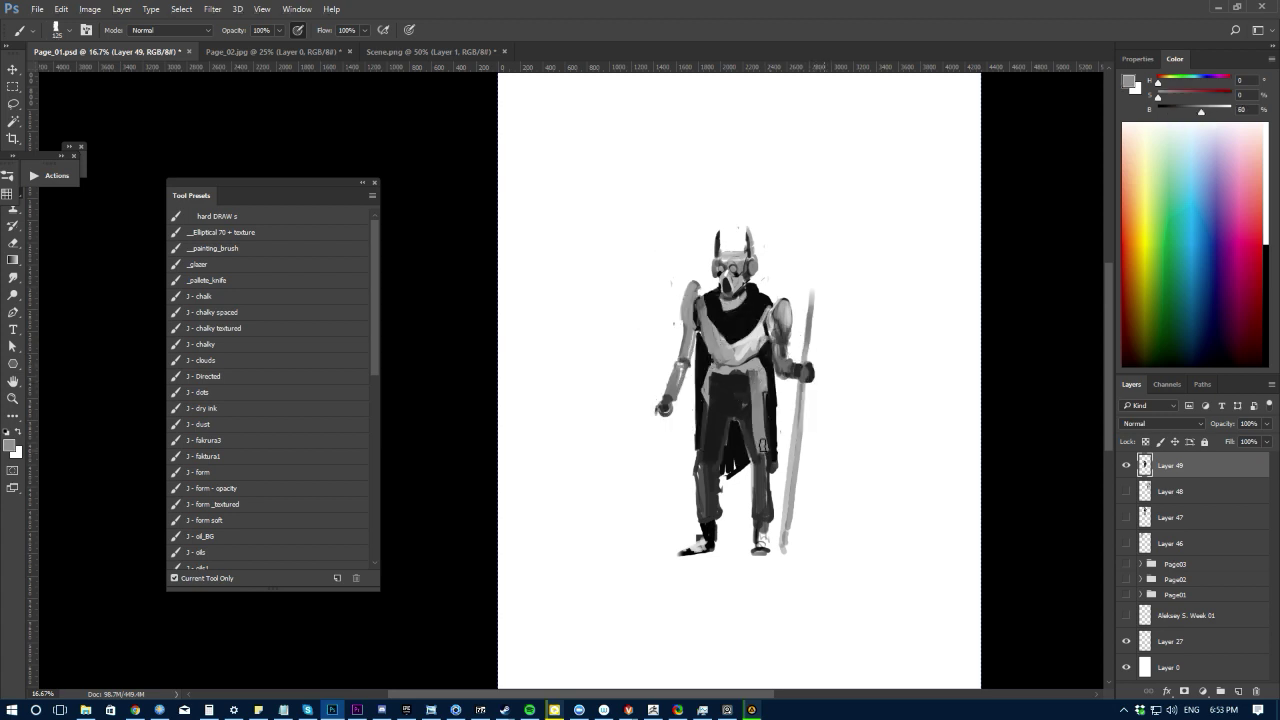
key(ctrl+z)
drag(755, 376, 761, 449)
drag(715, 375, 702, 458)
drag(715, 377, 704, 449)
key(ctrl+alt+z)
key(ctrl+alt+z)
key(ctrl+alt+z)
key(ctrl+alt+z)
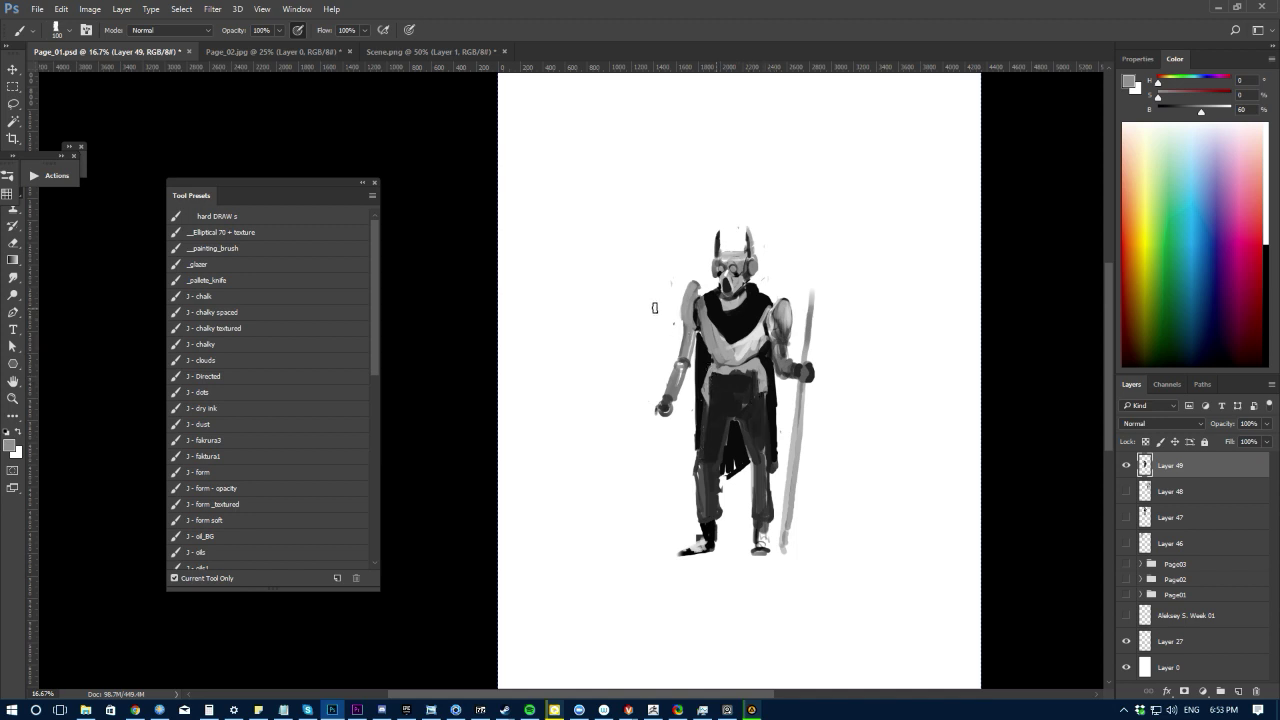
Step: Darken the remaining grey edge of the staff-side hip, then lasso the waist and hips and compress them vertically
alt+click(751, 369)
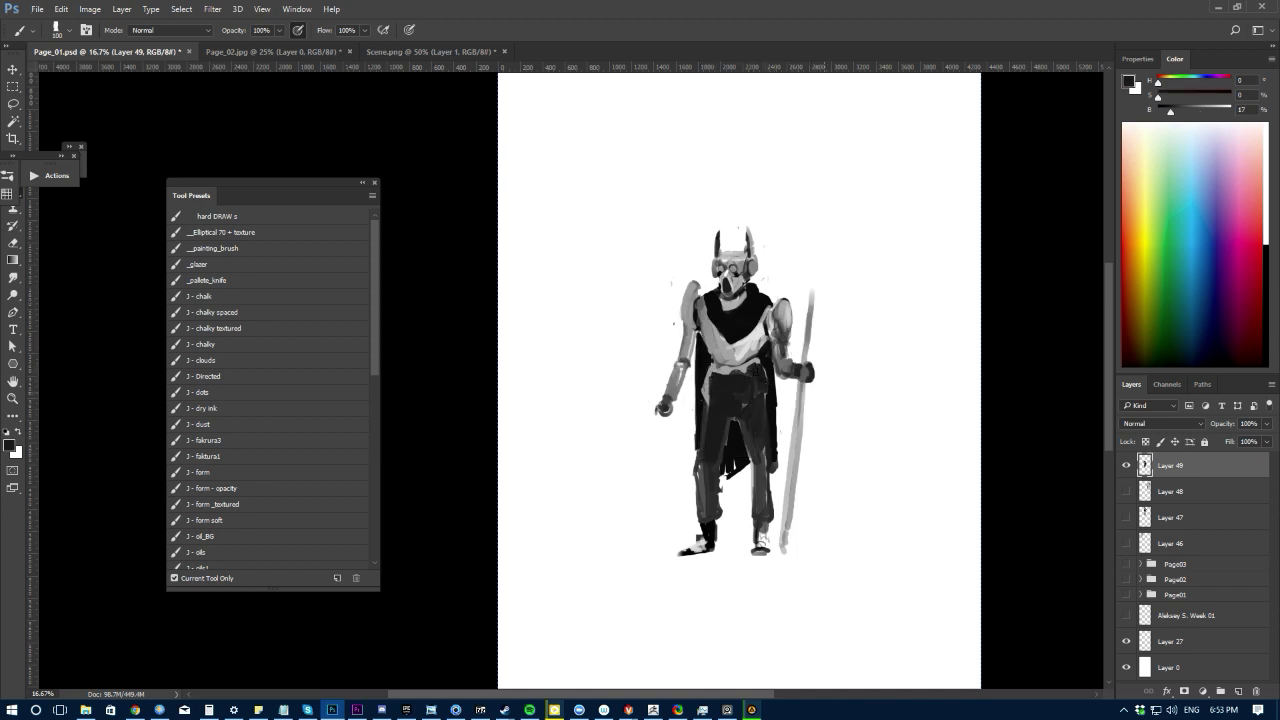
alt+click(766, 370)
key(l)
mouse_move(765, 356)
mouse_down()
mouse_move(699, 392)
mouse_move(758, 352)
mouse_up()
key(ctrl+t)
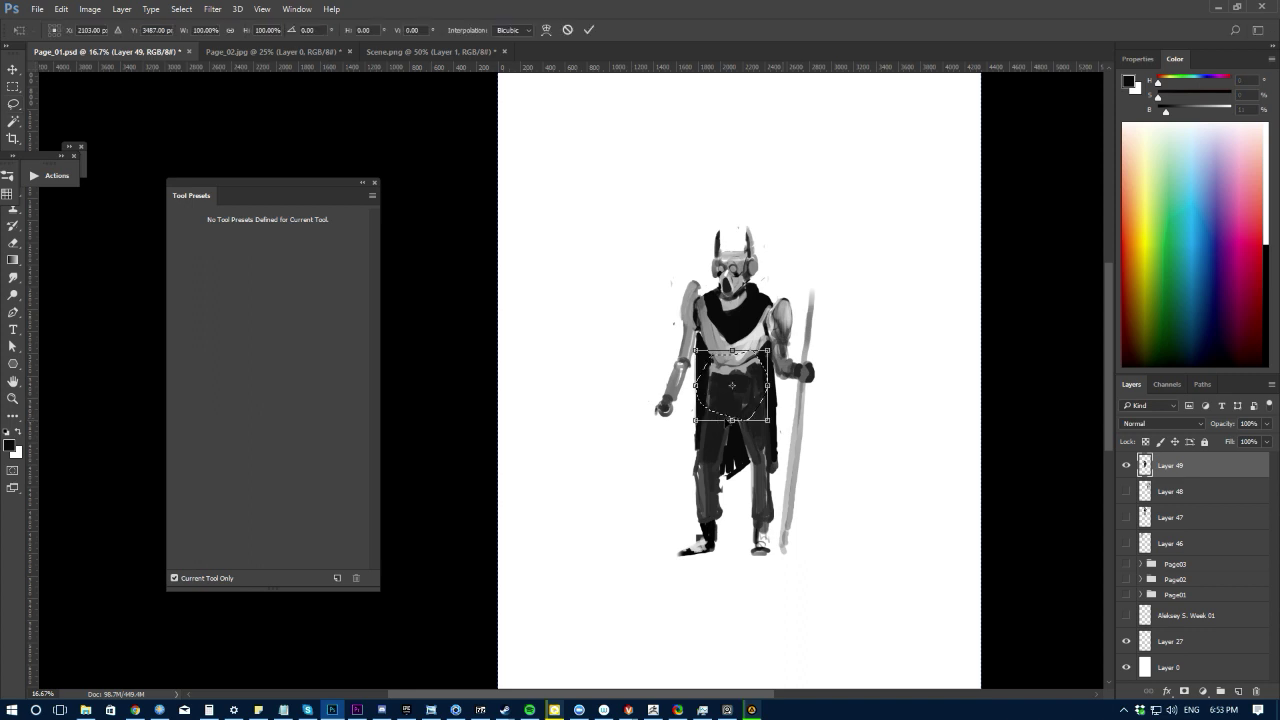
key(Return)
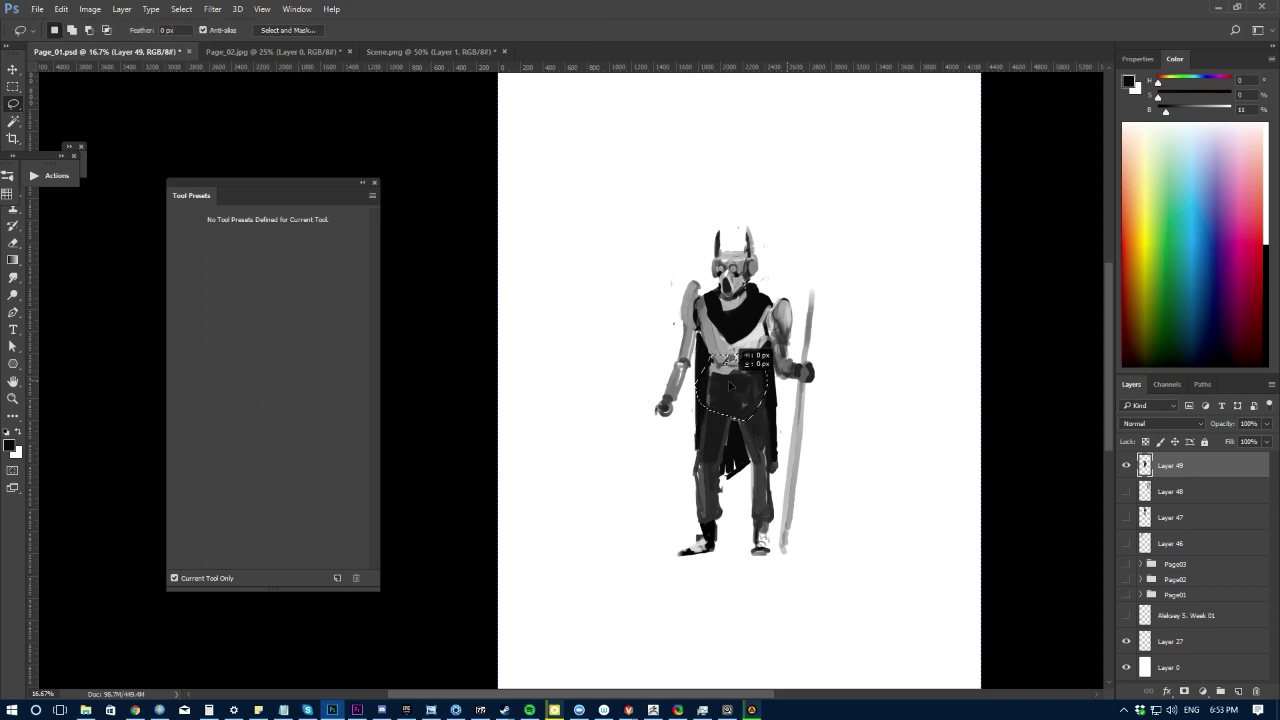
key(ctrl+t)
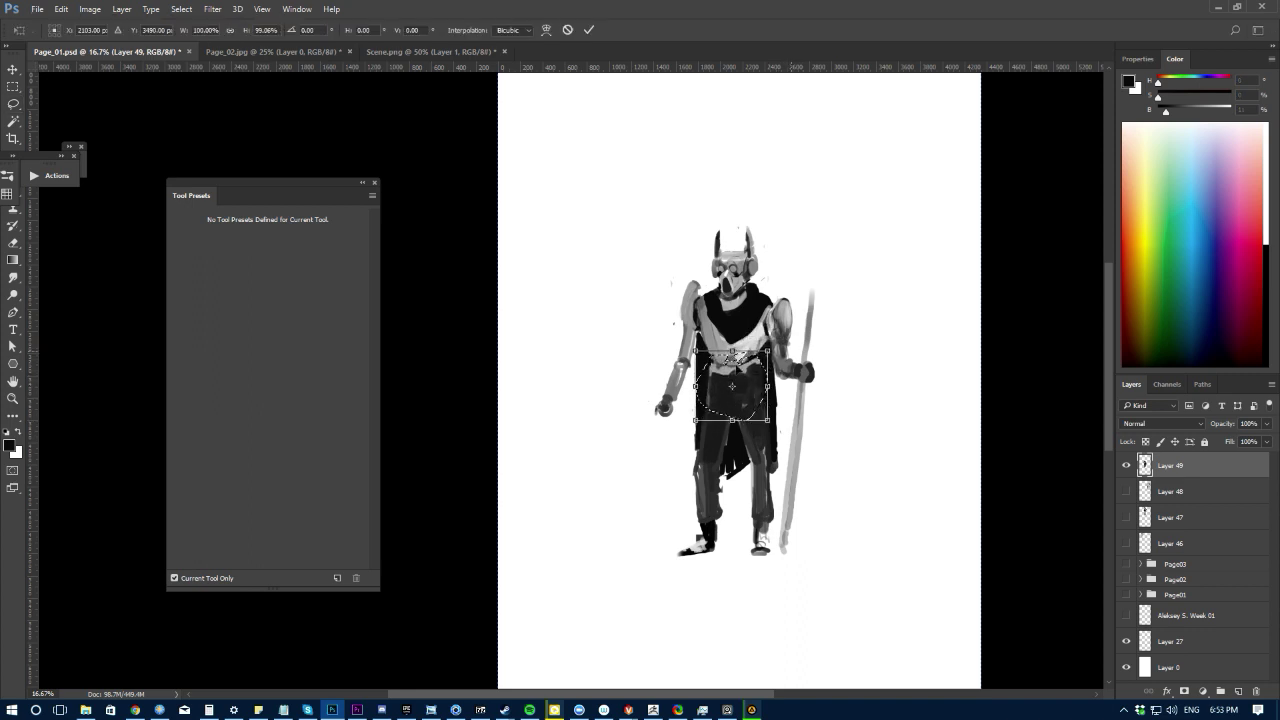
drag(732, 420, 732, 389)
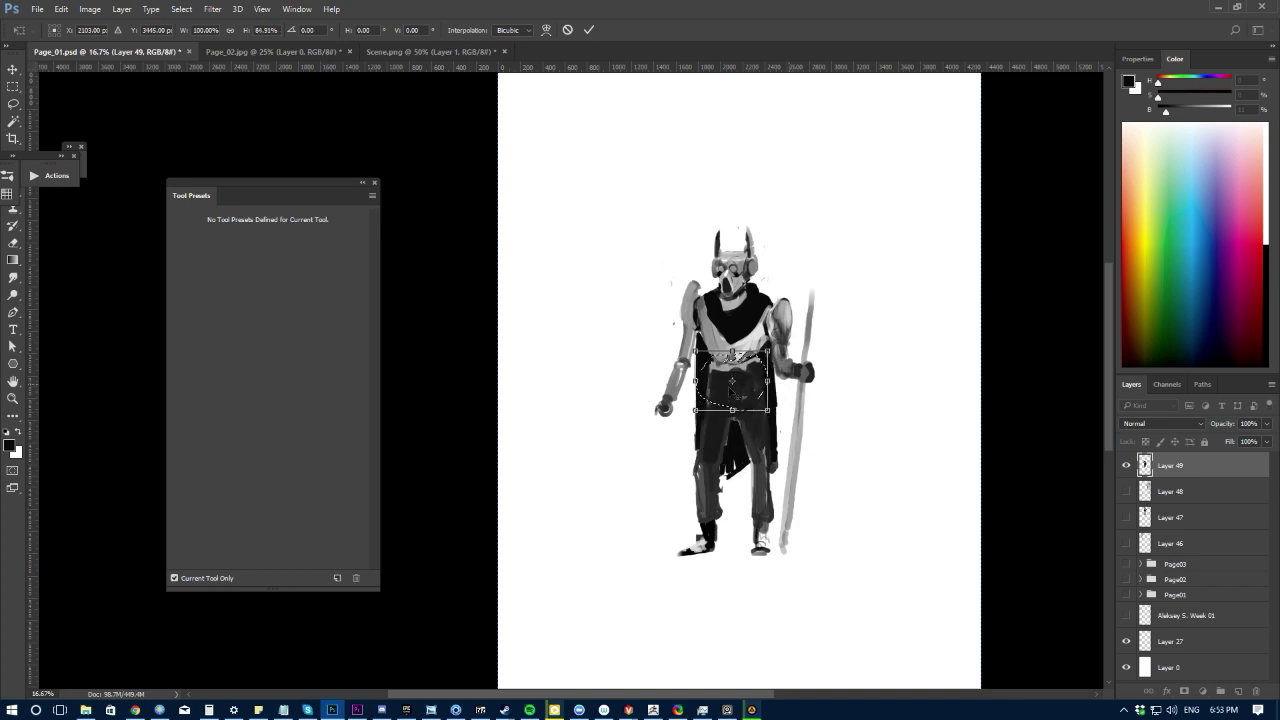
drag(693, 334, 600, 284)
key(Return)
Step: Lasso the waist, stretch it to about 123% width and 221% height, and skew it vertically by about 3.8°
key(l)
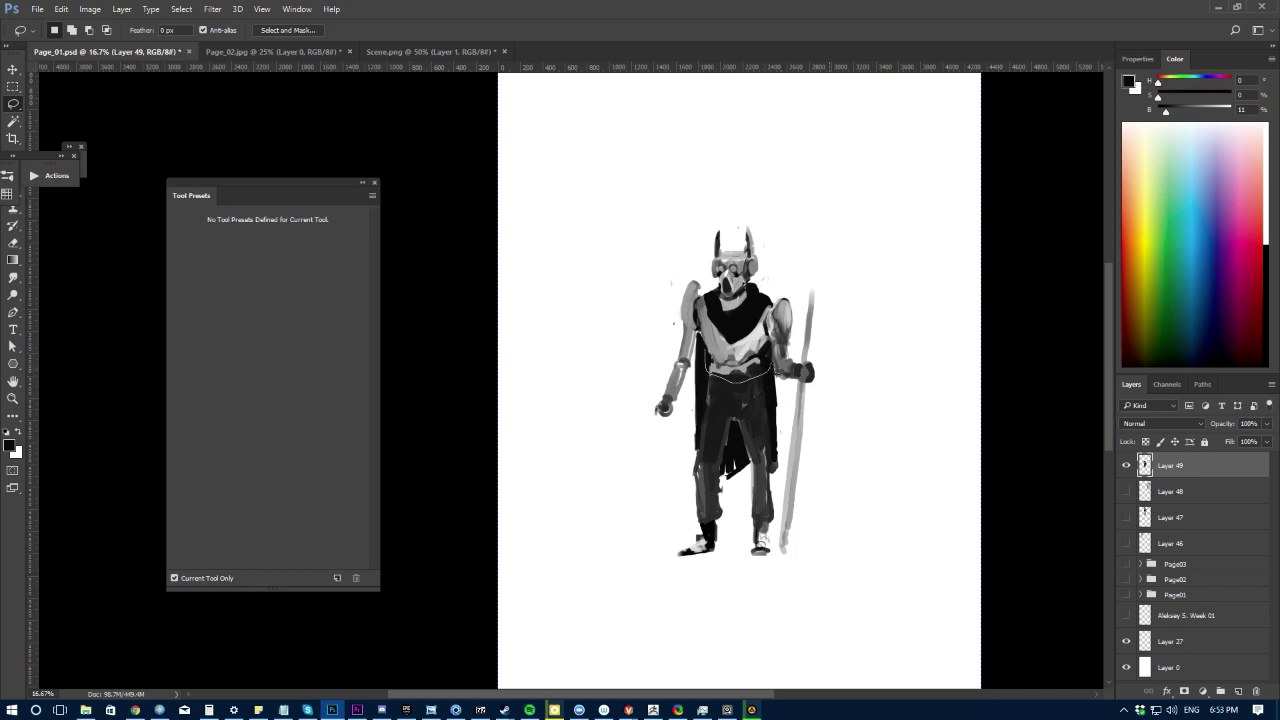
key(ctrl+t)
drag(737, 382, 739, 437)
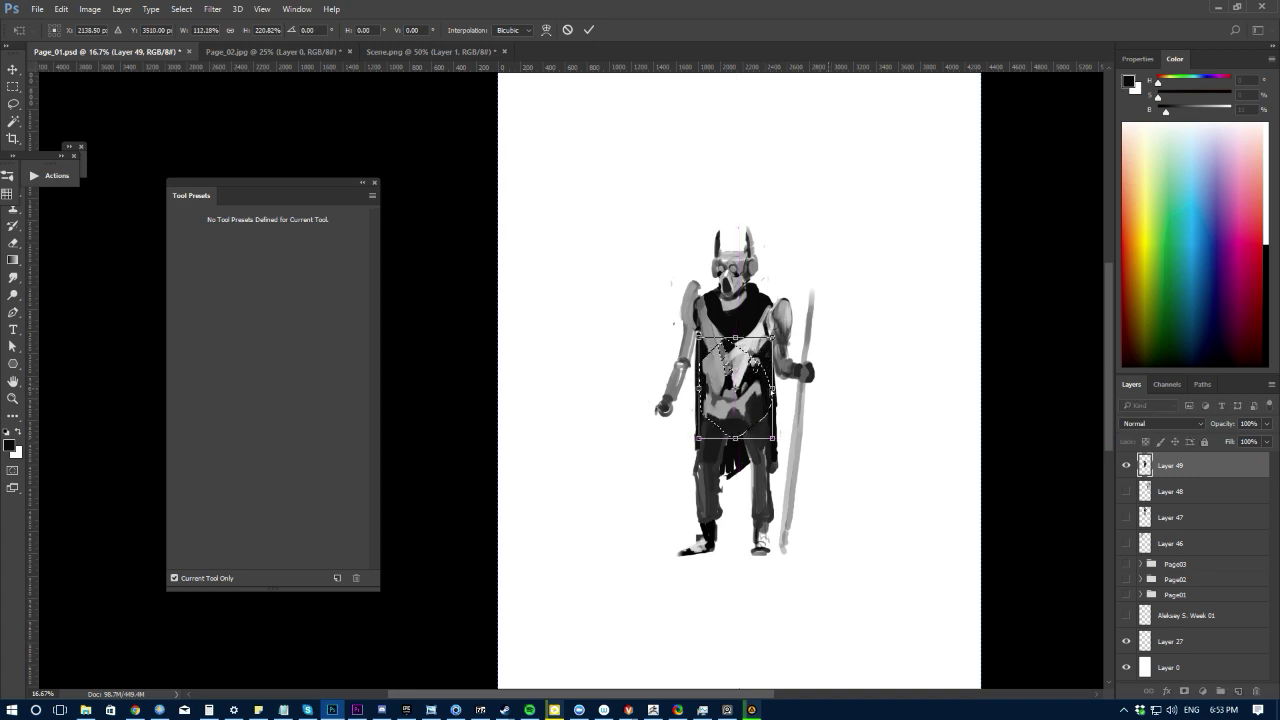
drag(773, 392, 781, 394)
drag(700, 398, 700, 394)
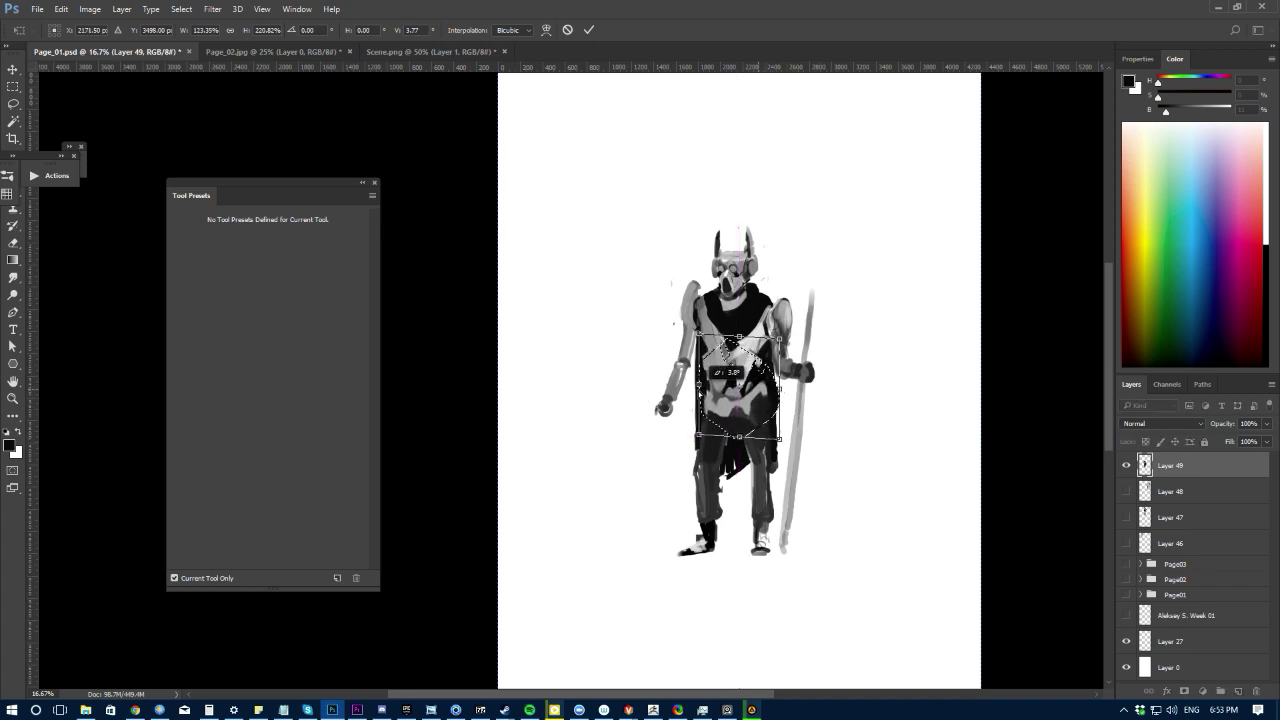
key(Return)
Step: Touch up the stretched chest panels with sampled near-black, mid grey and light grey
key(b)
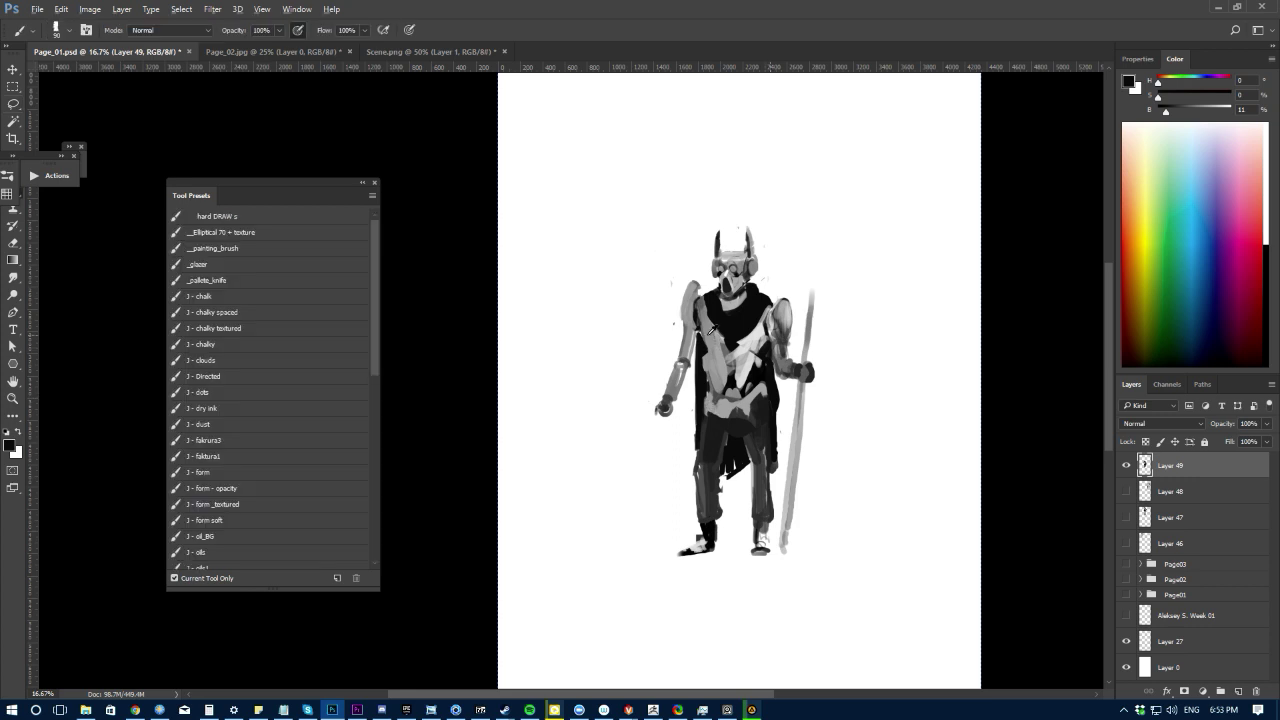
alt+click(711, 330)
alt+click(725, 349)
alt+click(721, 344)
alt+click(721, 338)
alt+click(749, 370)
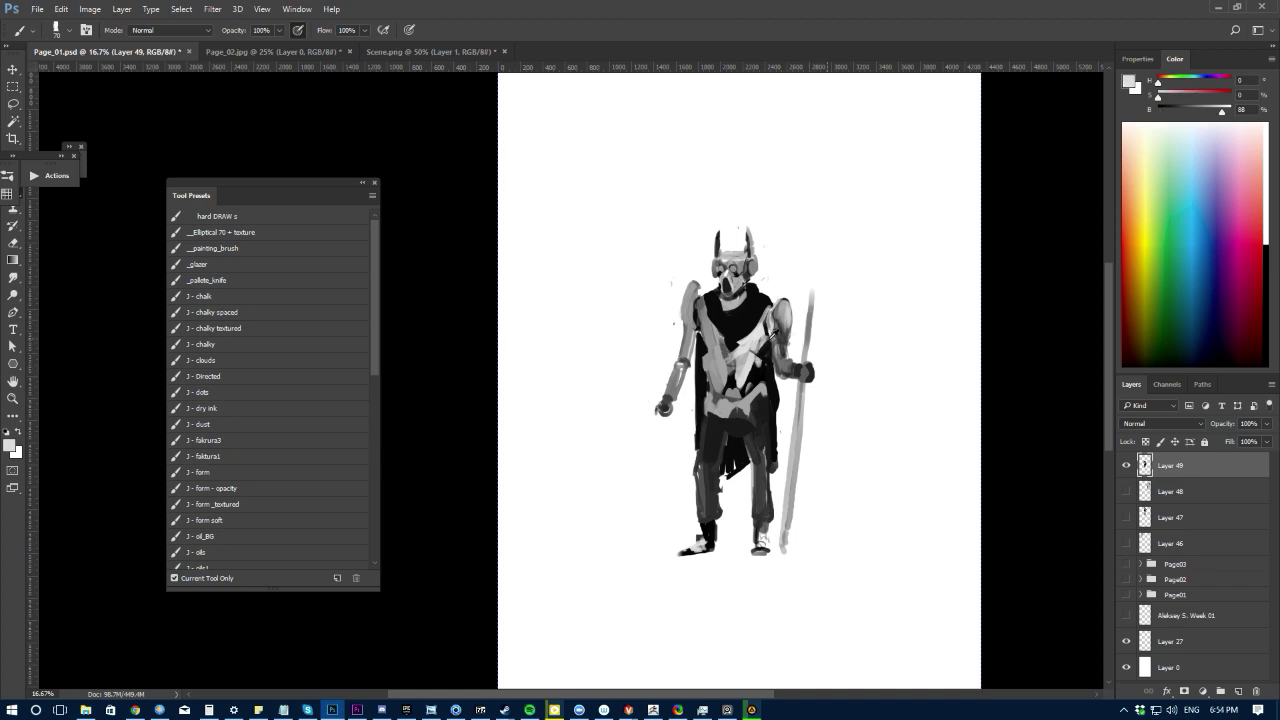
Step: Repaint the pale diagonal chest panel and the dark shapes between it and the grey hip belt
drag(608, 394, 664, 480)
drag(737, 346, 722, 399)
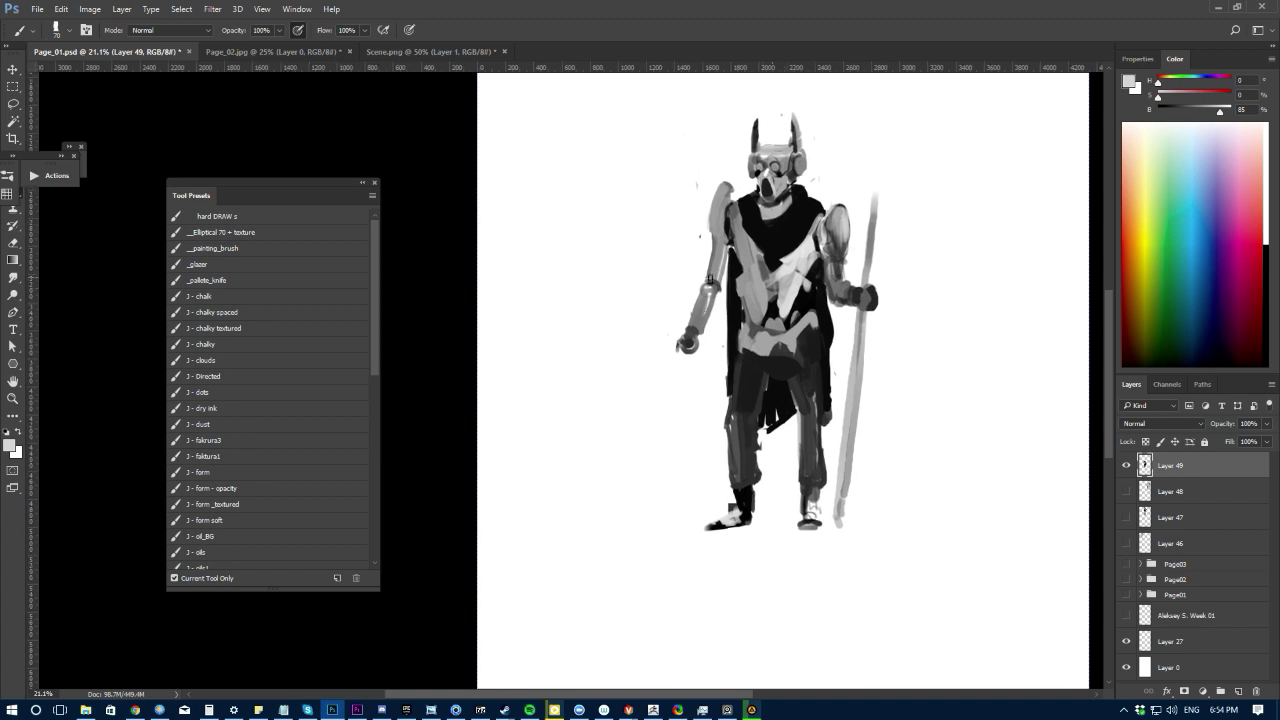
alt+click(801, 262)
drag(802, 268, 799, 279)
alt+click(773, 295)
alt+click(757, 327)
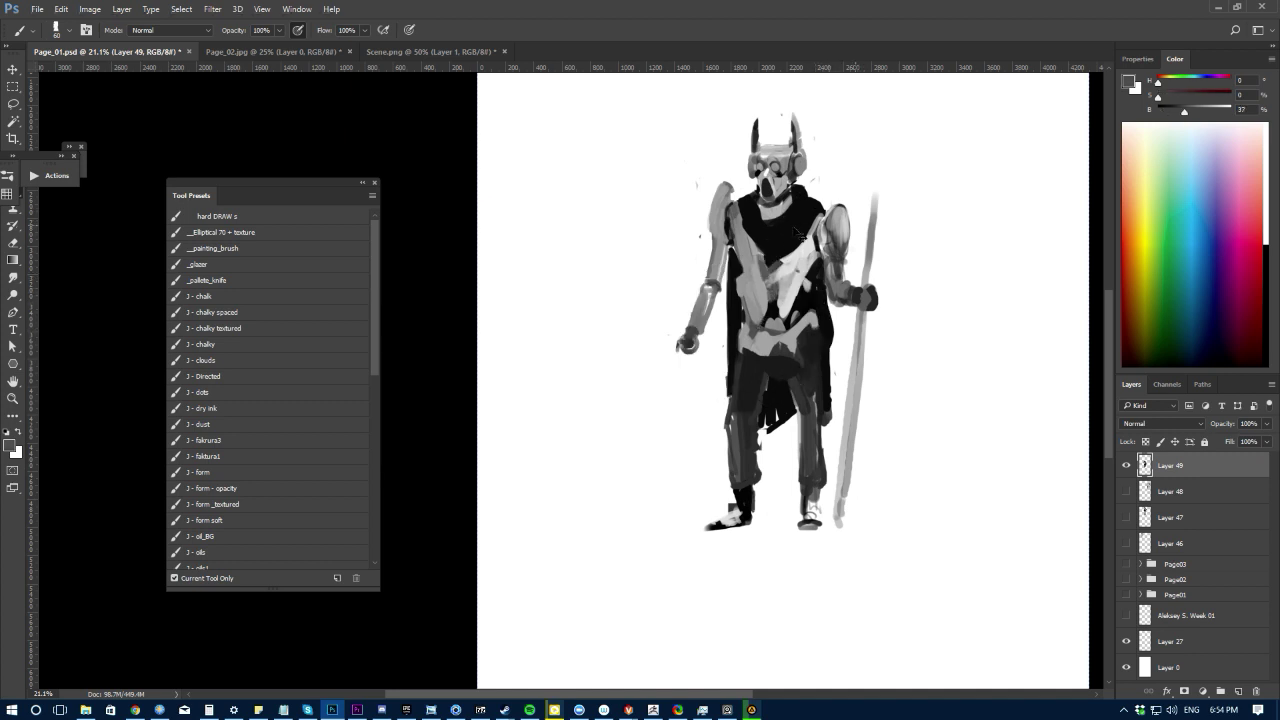
Step: Even out the mid grey torso strip below the cowl and deepen the waist gap above the belt with near-black
alt+click(840, 262)
alt+click(767, 256)
alt+click(743, 232)
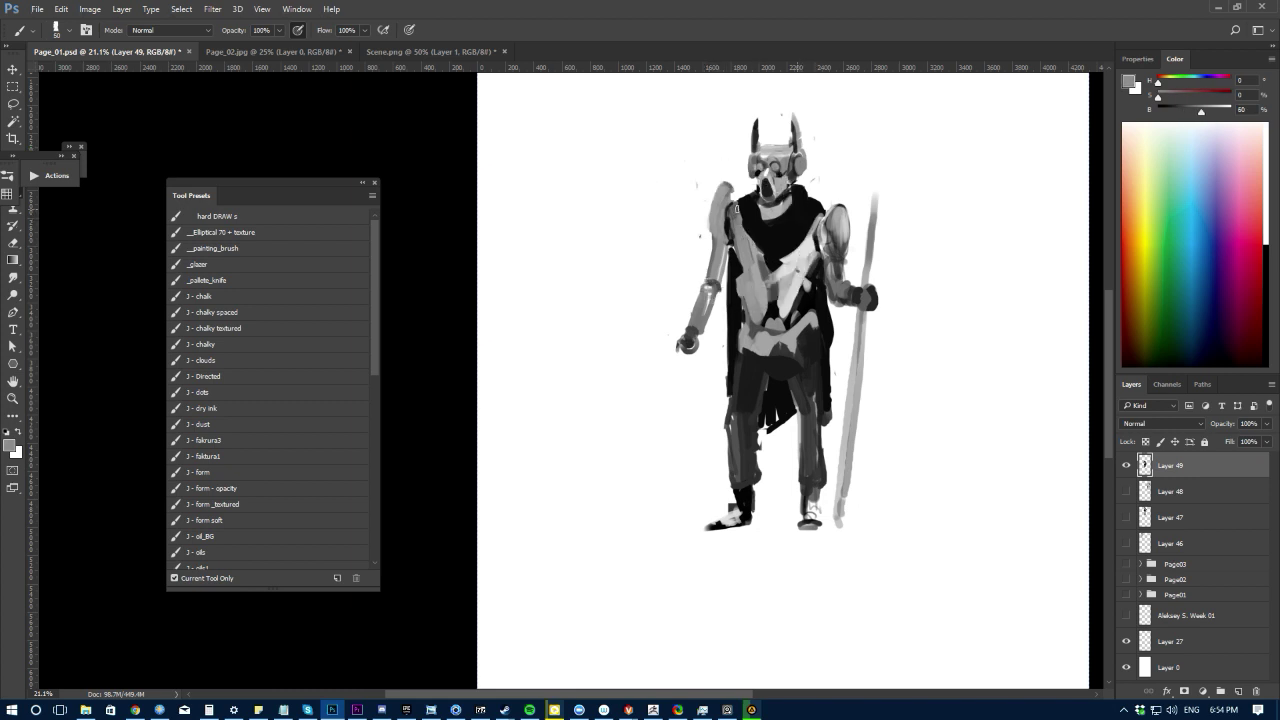
alt+click(762, 320)
key(l)
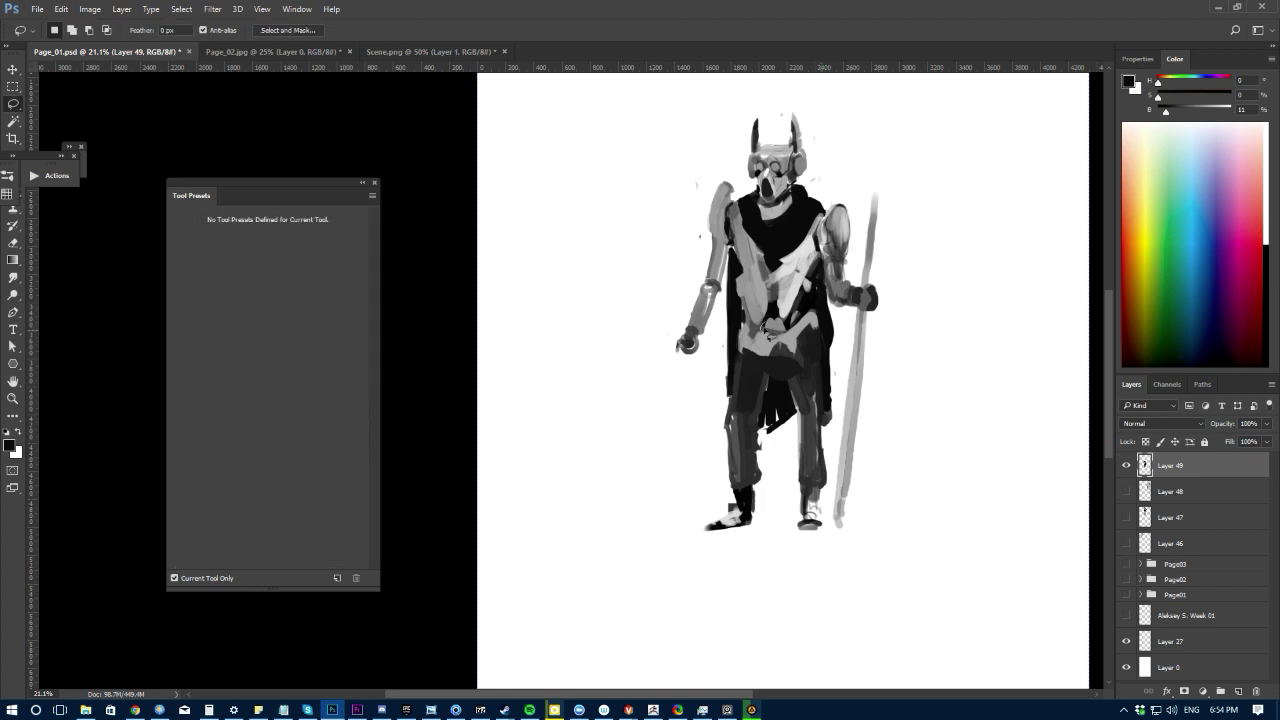
key(b)
alt+click(770, 311)
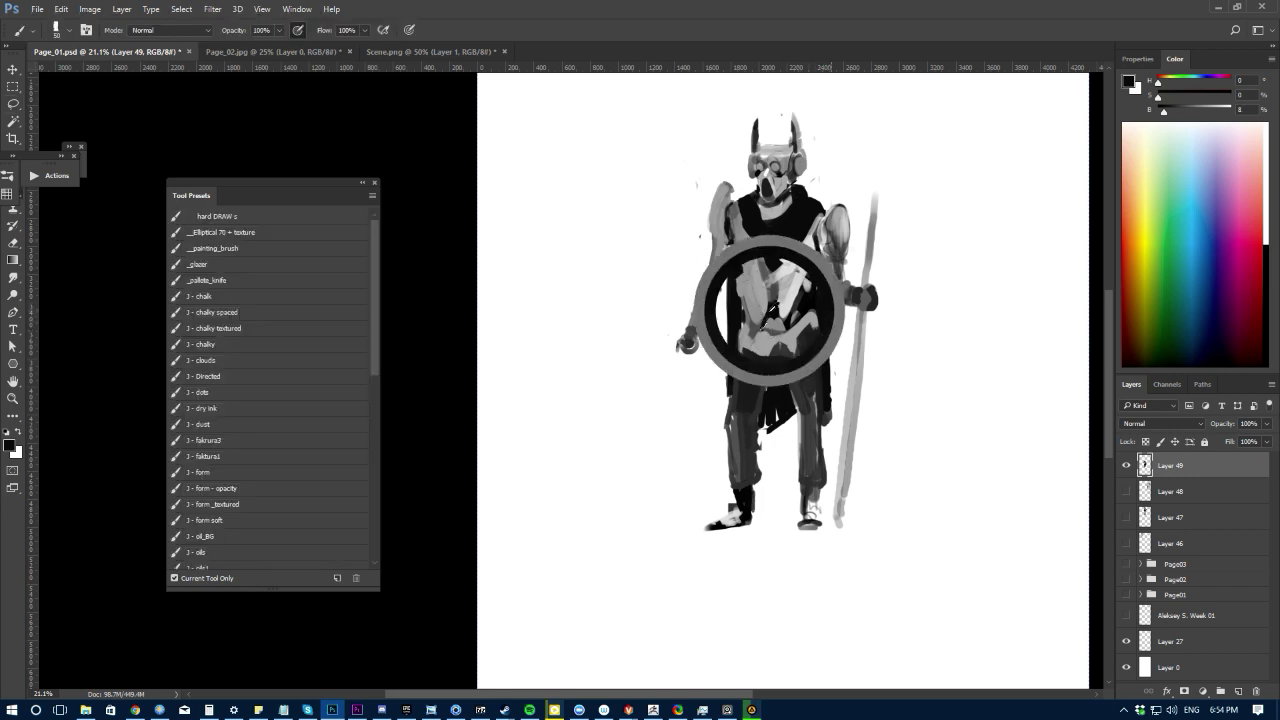
key(ctrl+minus)
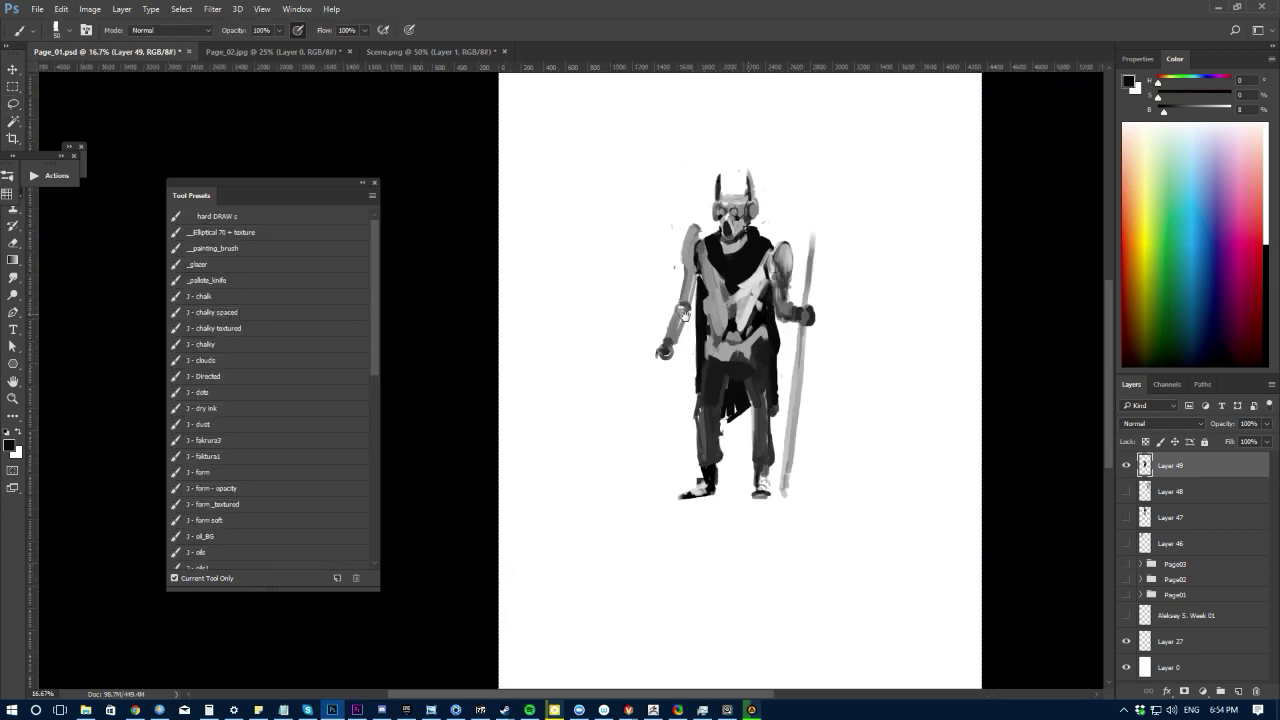
drag(685, 316, 659, 340)
scroll(665, 355, up, 1)
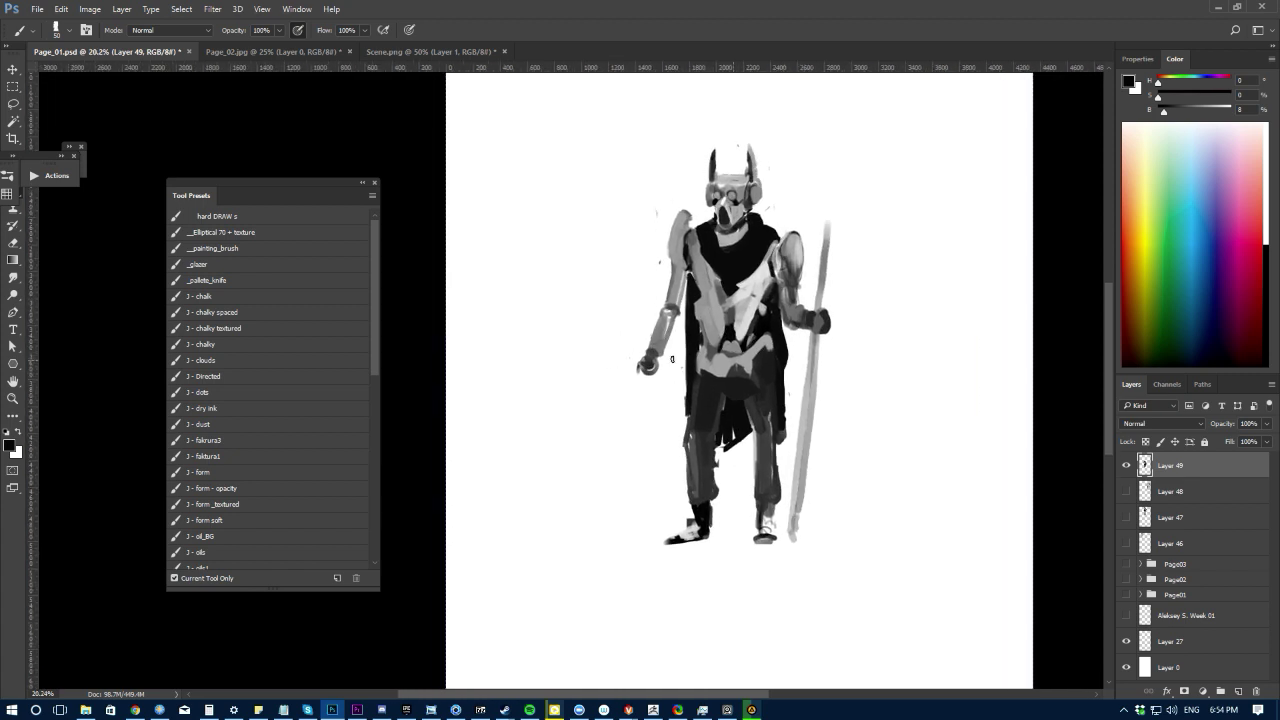
key(l)
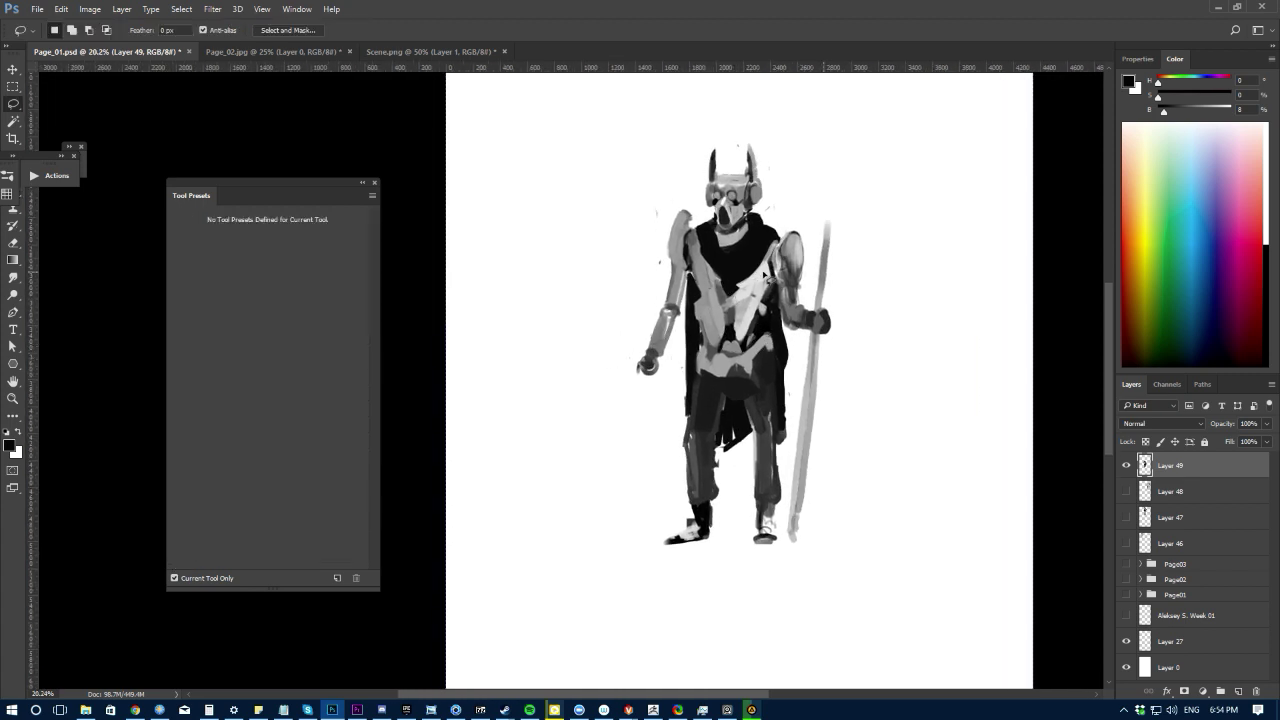
Step: Copy the pale chest panel, rotate it by about -47°, stretch and skew it, and place it over the hip on the staff side
mouse_move(772, 260)
mouse_down()
mouse_move(723, 300)
mouse_move(727, 348)
mouse_move(765, 355)
mouse_move(778, 284)
mouse_move(743, 286)
mouse_move(748, 505)
mouse_up()
key(ctrl+t)
drag(685, 452, 676, 517)
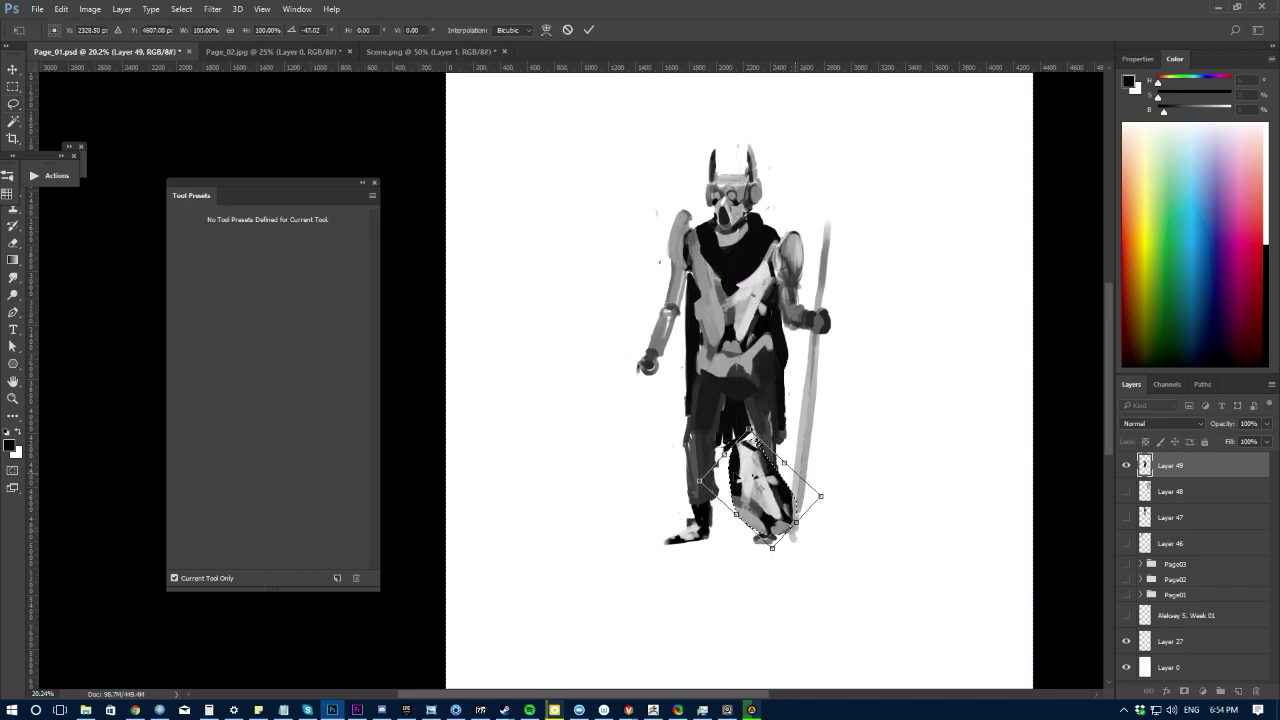
drag(749, 481, 763, 443)
drag(807, 500, 783, 549)
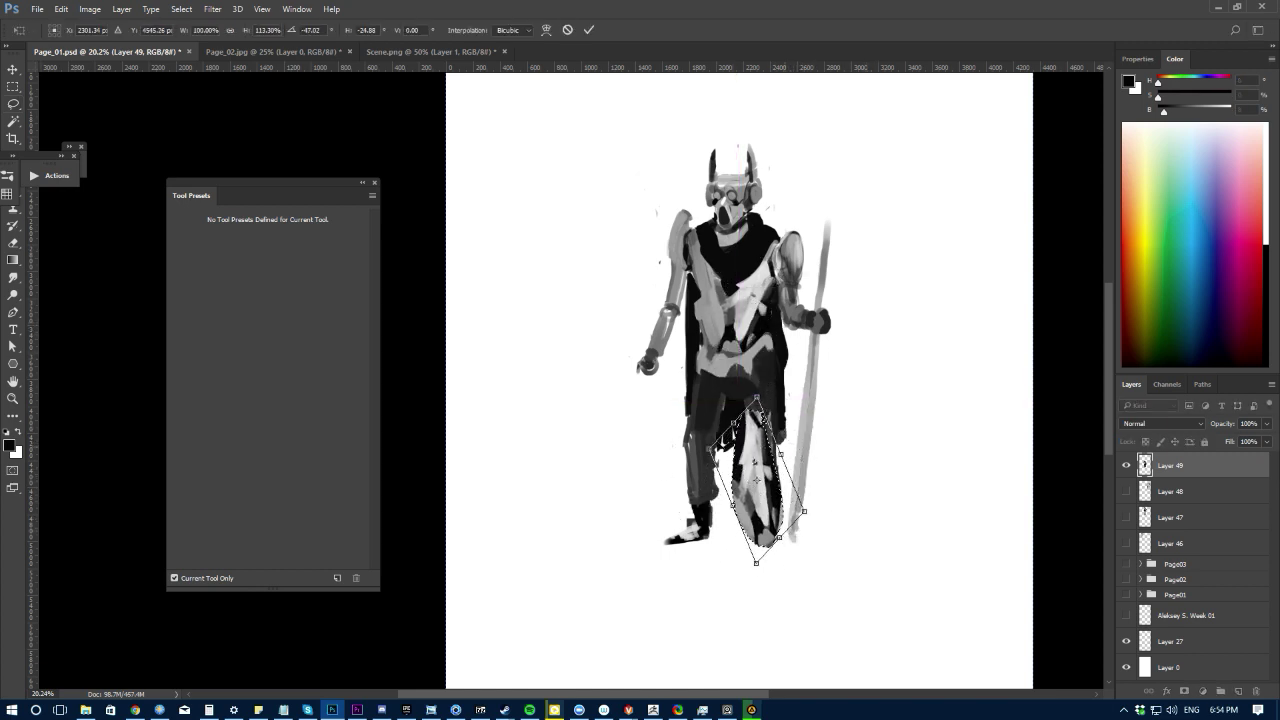
drag(747, 501, 804, 422)
mouse_move(768, 476)
mouse_down()
mouse_move(757, 445)
mouse_move(776, 423)
mouse_up()
key(Return)
key(ctrl+d)
key(b)
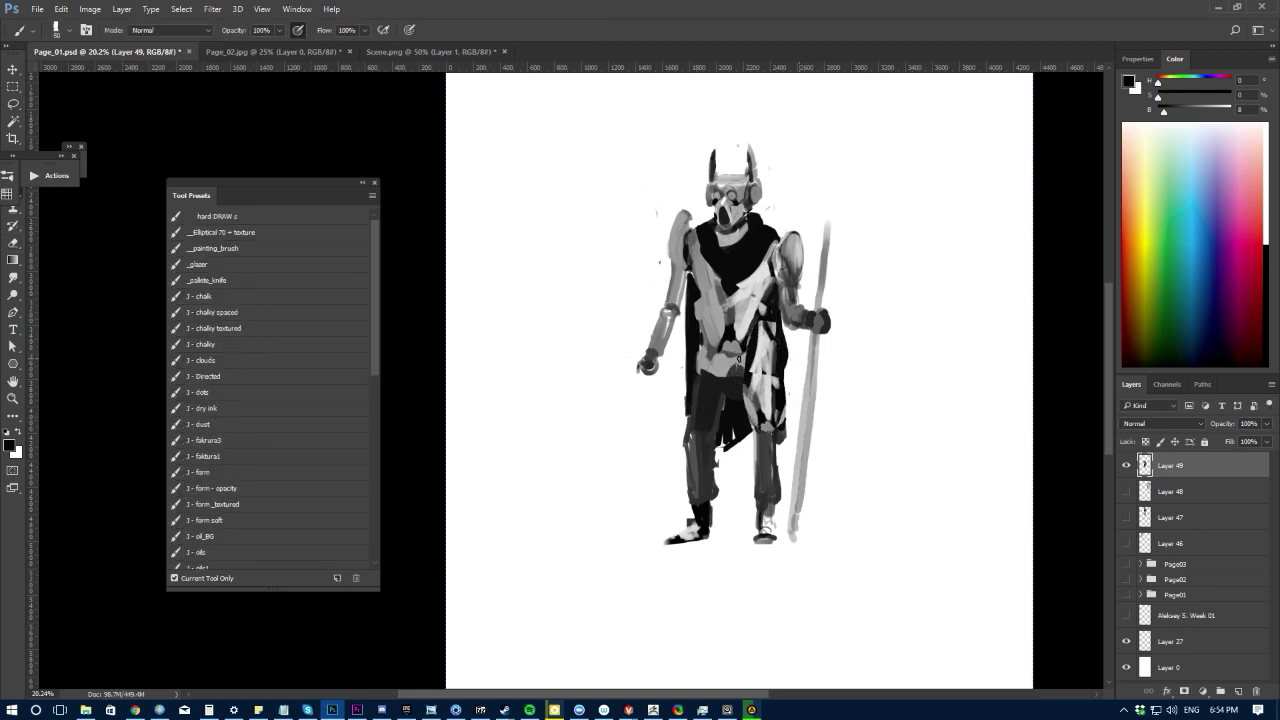
Step: Blend the copied panel into the waist and hip belt with sampled mid grey and light grey
alt+click(754, 337)
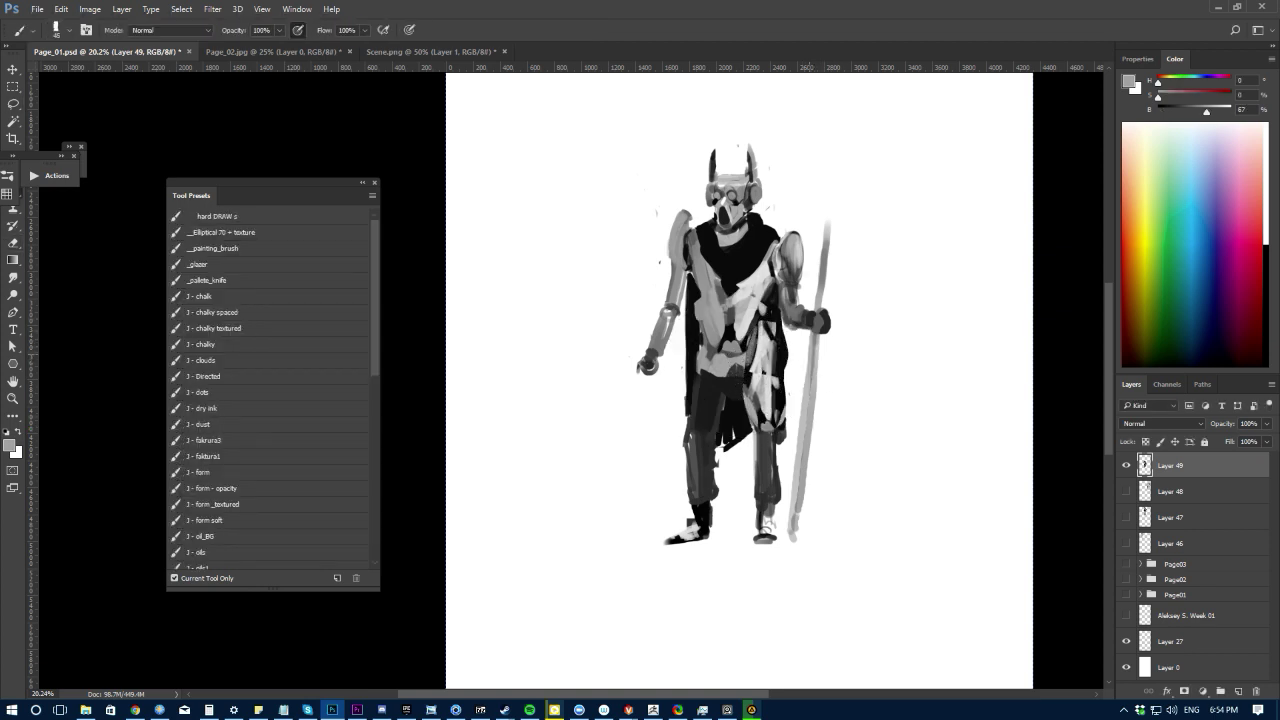
alt+click(752, 336)
alt+click(767, 312)
alt+click(764, 342)
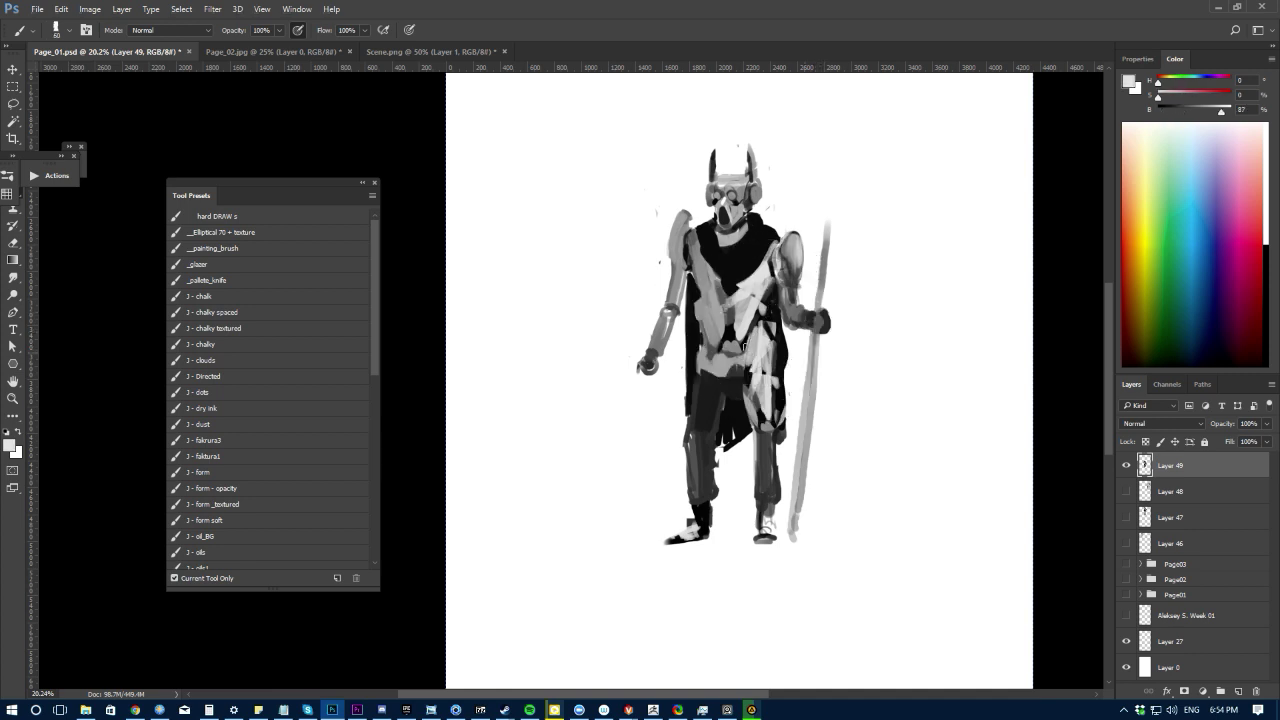
Step: Flip the canvas horizontally to check the whole figure mirrored
key(ctrl+minus)
key(ctrl+minus)
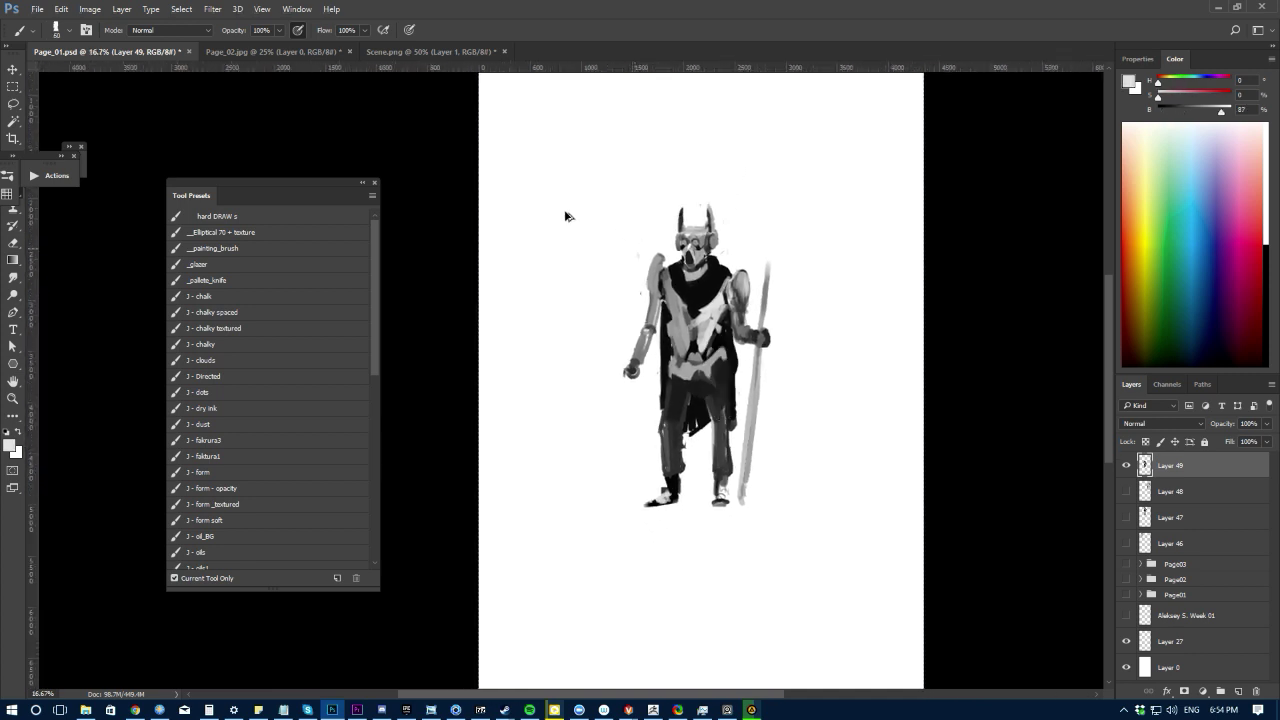
key(ctrl+plus)
key(ctrl+shift+h)
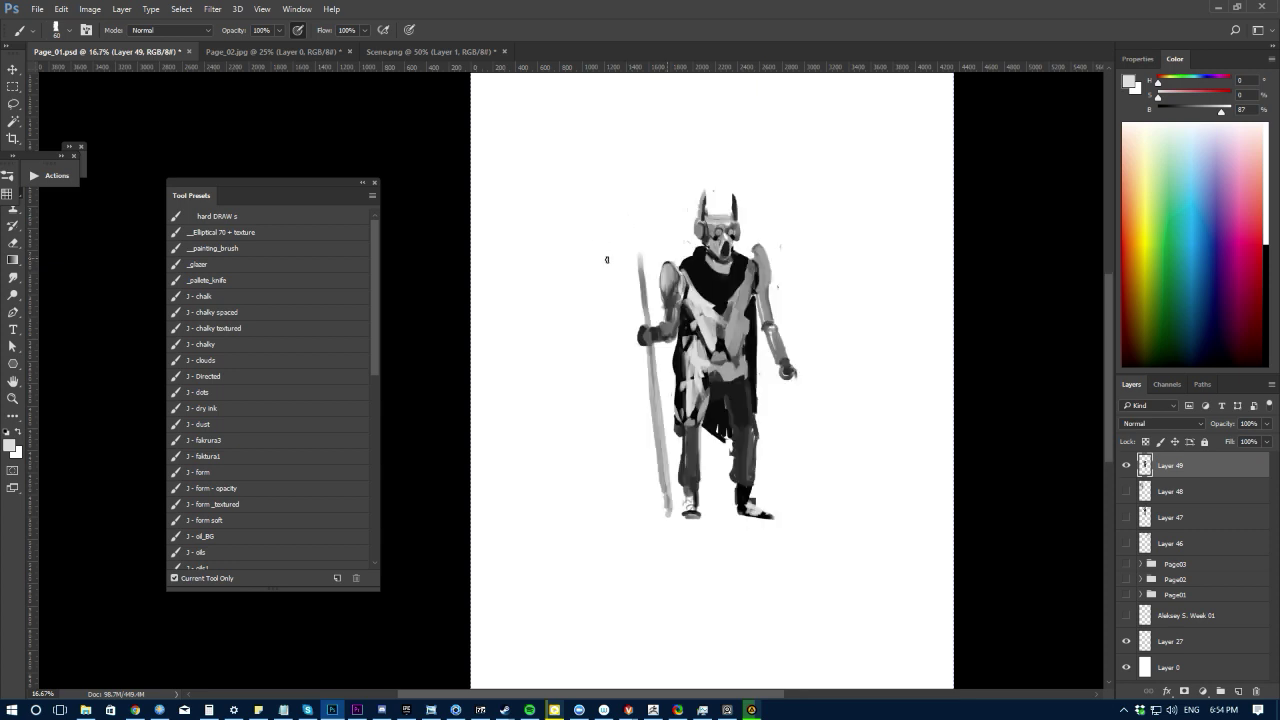
drag(620, 332, 660, 342)
Step: Paint over the pale patches on the staff-side hip and thigh with sampled near-black and dark grey, and touch up the light belt end
key(bracketright)
alt+click(769, 410)
alt+click(700, 352)
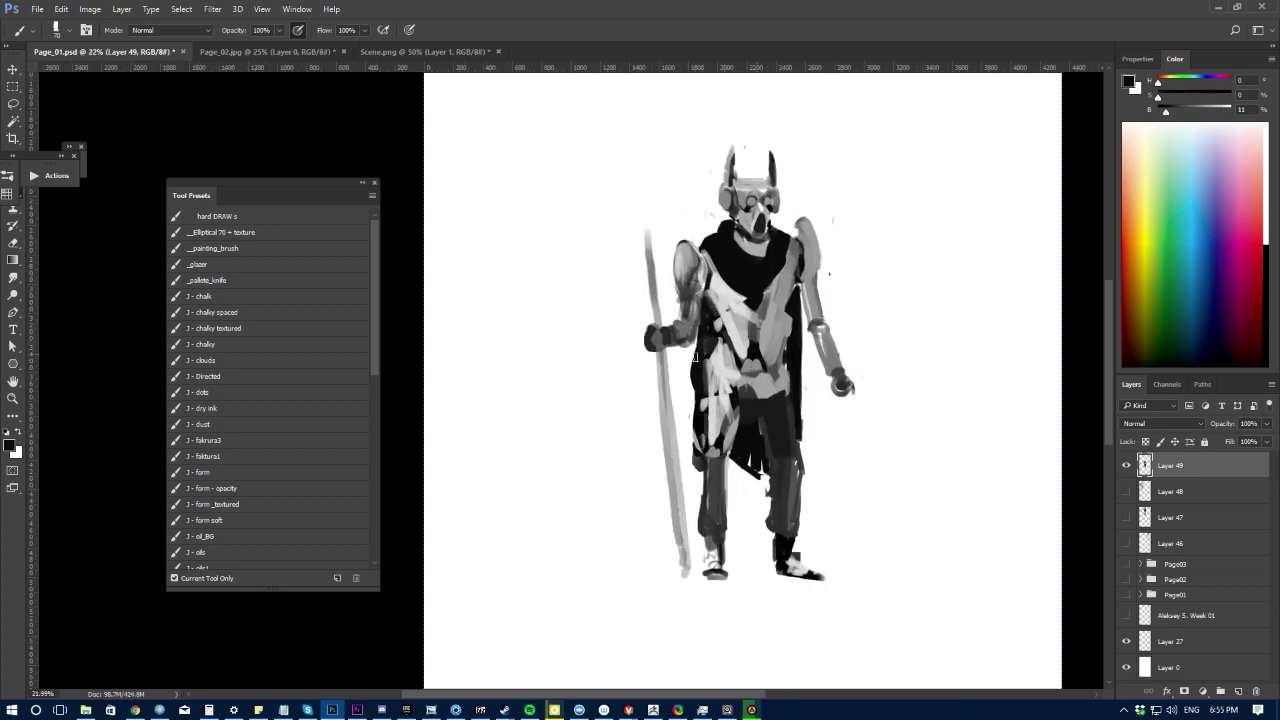
alt+click(704, 372)
alt+click(763, 406)
mouse_move(707, 364)
mouse_down()
mouse_move(708, 418)
mouse_move(729, 377)
mouse_move(770, 383)
mouse_move(723, 425)
mouse_move(747, 413)
mouse_move(720, 477)
mouse_move(714, 414)
mouse_up()
alt+click(727, 374)
alt+click(750, 415)
alt+click(713, 478)
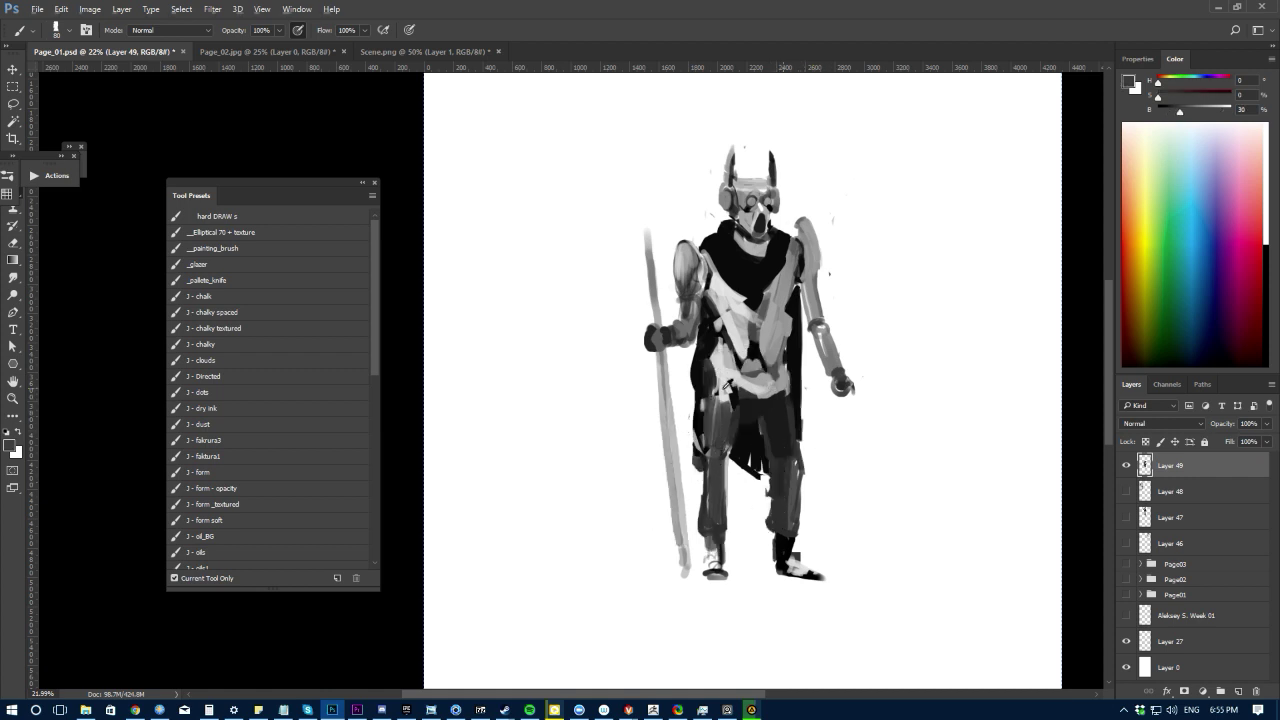
alt+click(728, 385)
key(ctrl+minus)
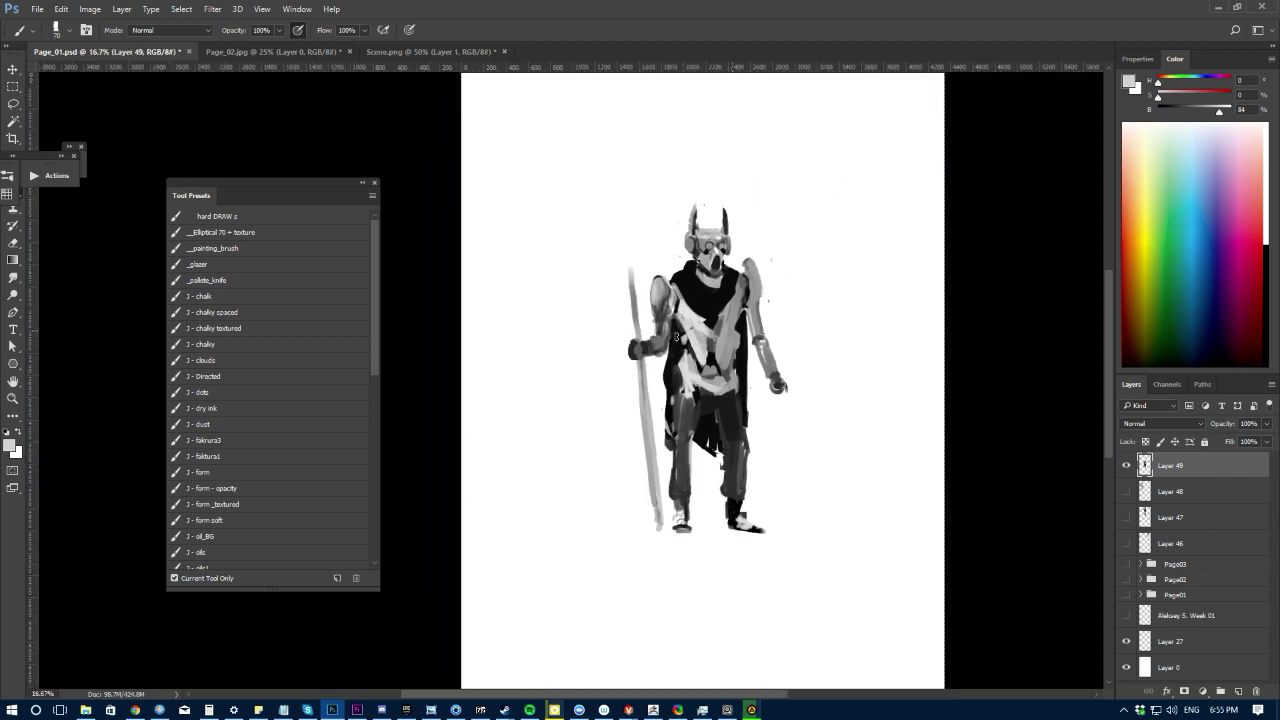
Step: Cover the grey hip belt and staff-side hip with near-black, using a large brush of about 500 px reduced to 300 px
alt+click(703, 393)
alt+click(690, 311)
key(])
key(])
key(])
key(])
key(])
key(])
key(])
key(])
mouse_move(732, 386)
mouse_down()
mouse_move(688, 385)
mouse_move(730, 386)
mouse_up()
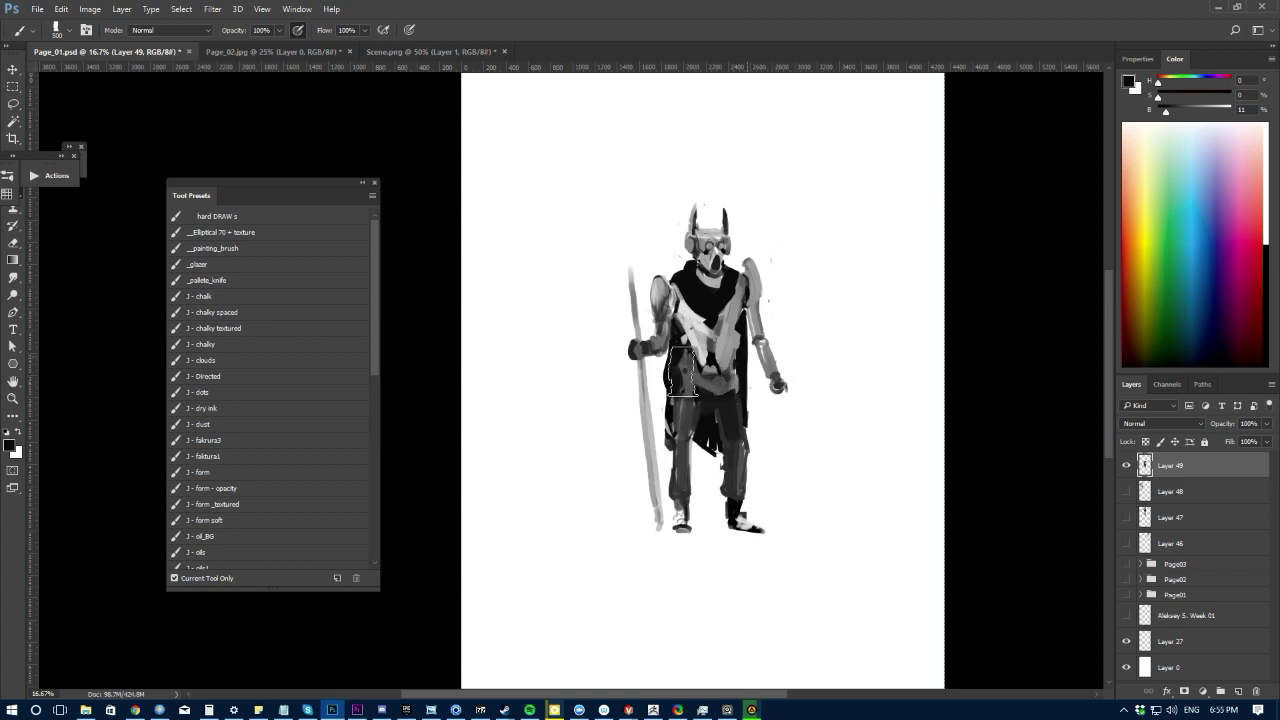
key(bracketleft)
key(bracketleft)
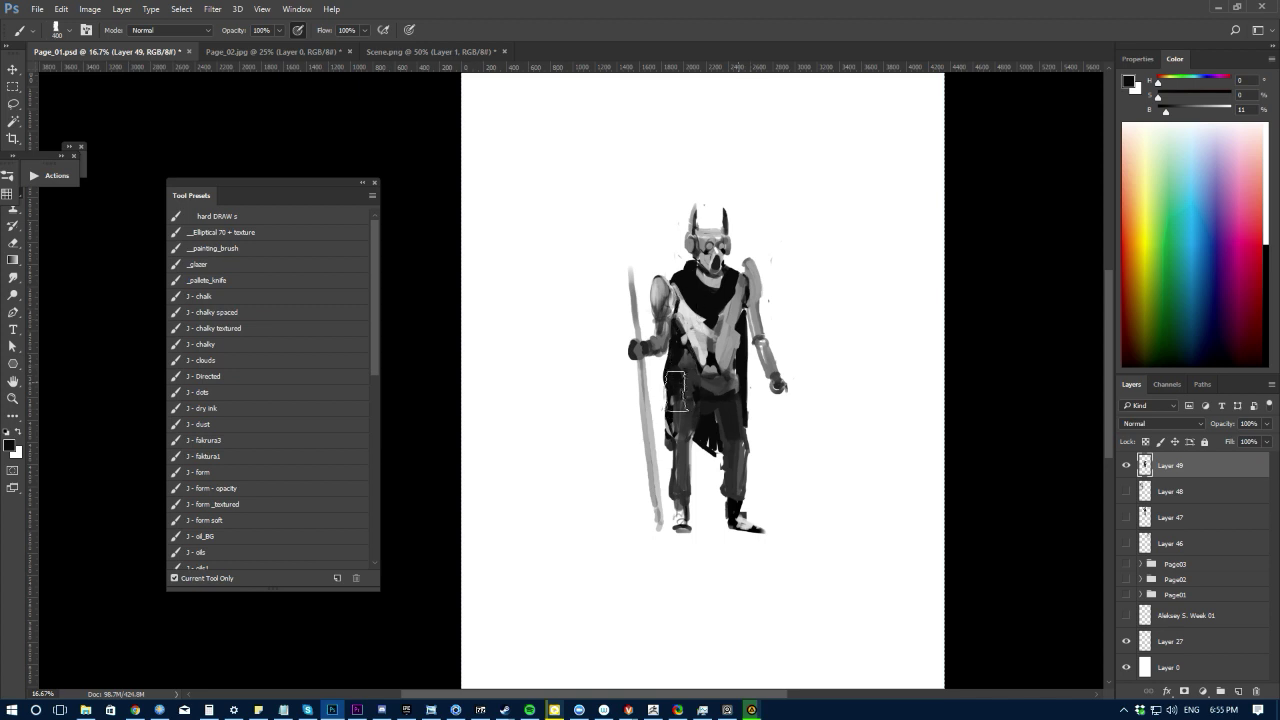
mouse_move(697, 381)
mouse_down()
mouse_move(728, 391)
mouse_move(611, 306)
mouse_move(645, 393)
mouse_move(660, 378)
mouse_up()
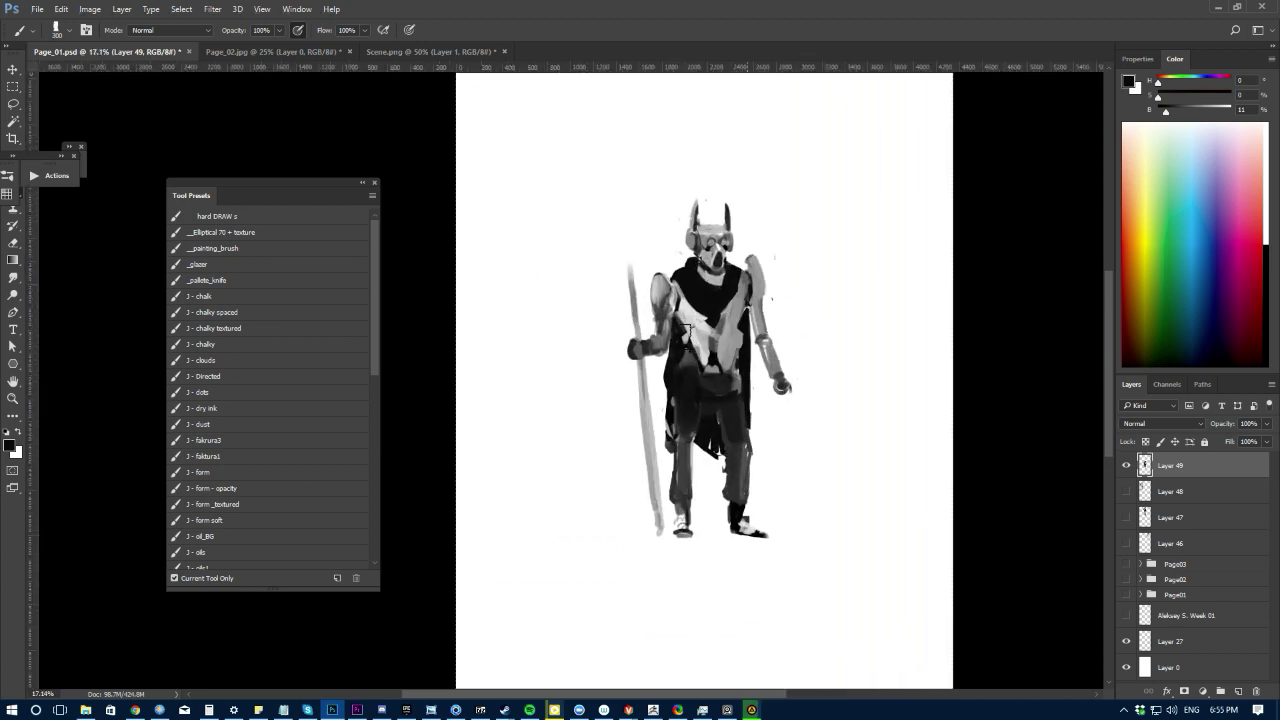
Step: Paint a new mid grey belt of 62% brightness across the waist with a brush of about 150 to 100 px
key(bracketleft)
key(bracketleft)
alt+click(708, 348)
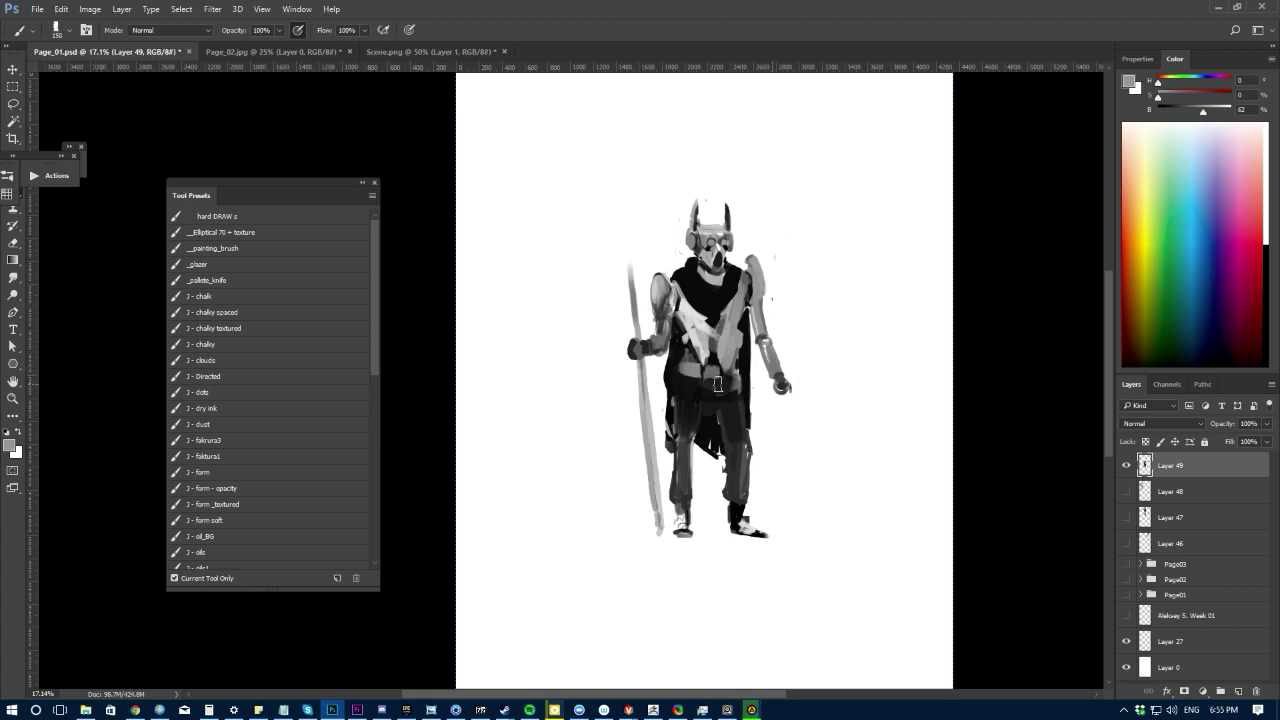
key(bracketleft)
mouse_move(728, 374)
mouse_down()
mouse_move(683, 369)
mouse_move(731, 372)
mouse_up()
key(ctrl+z)
alt+click(673, 368)
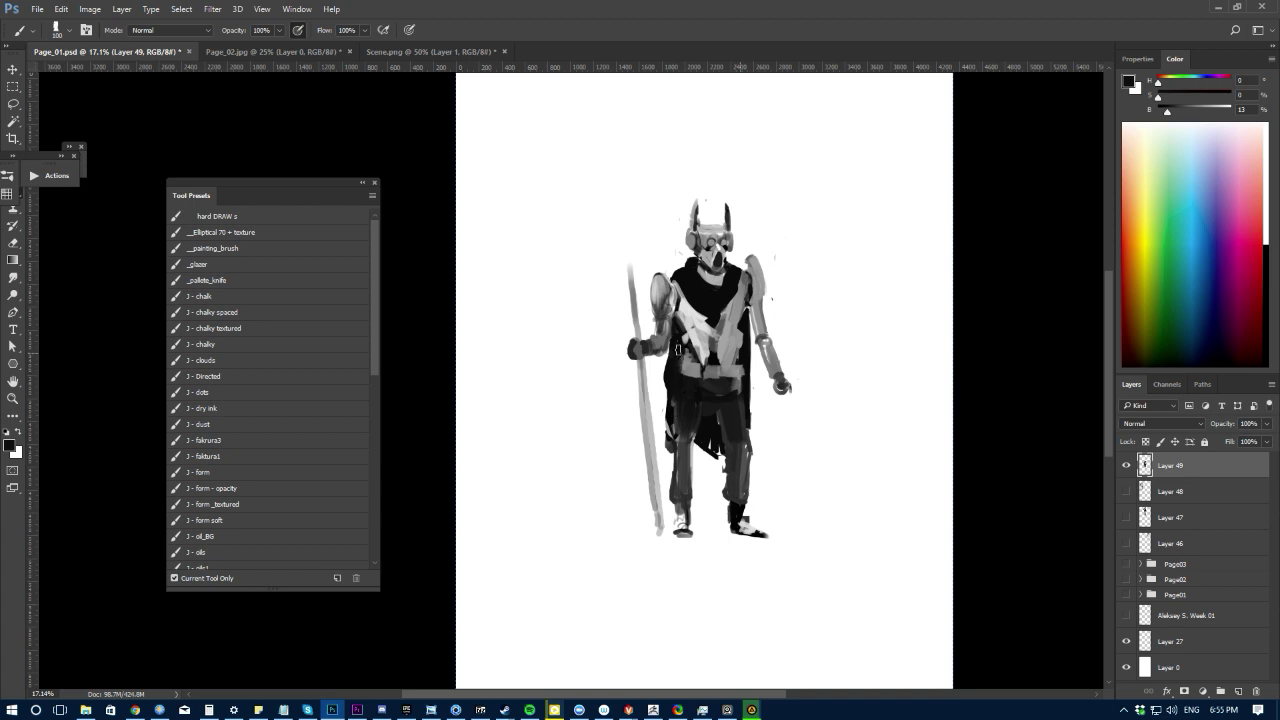
Step: Shade the lower trouser legs with sampled dark grey and near-black, using a brush of about 90 px
alt+click(686, 458)
drag(686, 458, 682, 497)
alt+click(735, 511)
key(bracketleft)
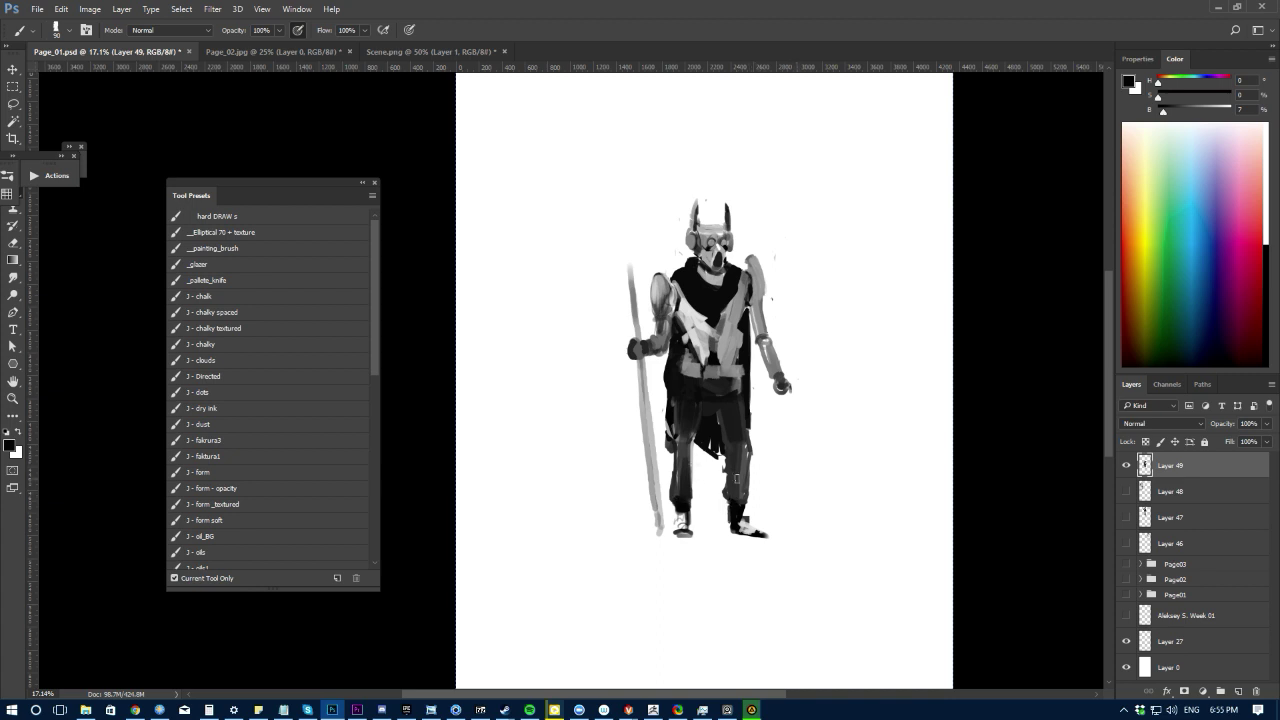
alt+click(745, 481)
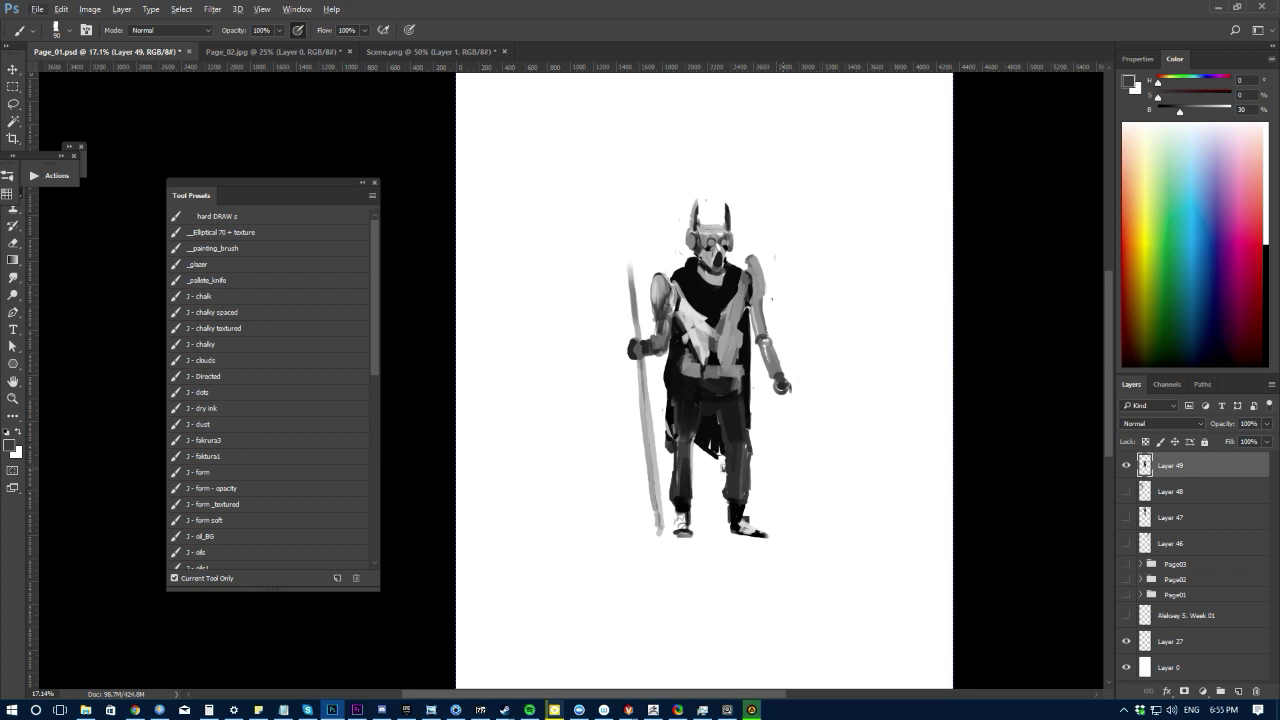
Step: Clean up the inner edge of the staff-side leg around the knee with sampled dark grey
key(e)
key(b)
alt+click(690, 466)
alt+click(693, 437)
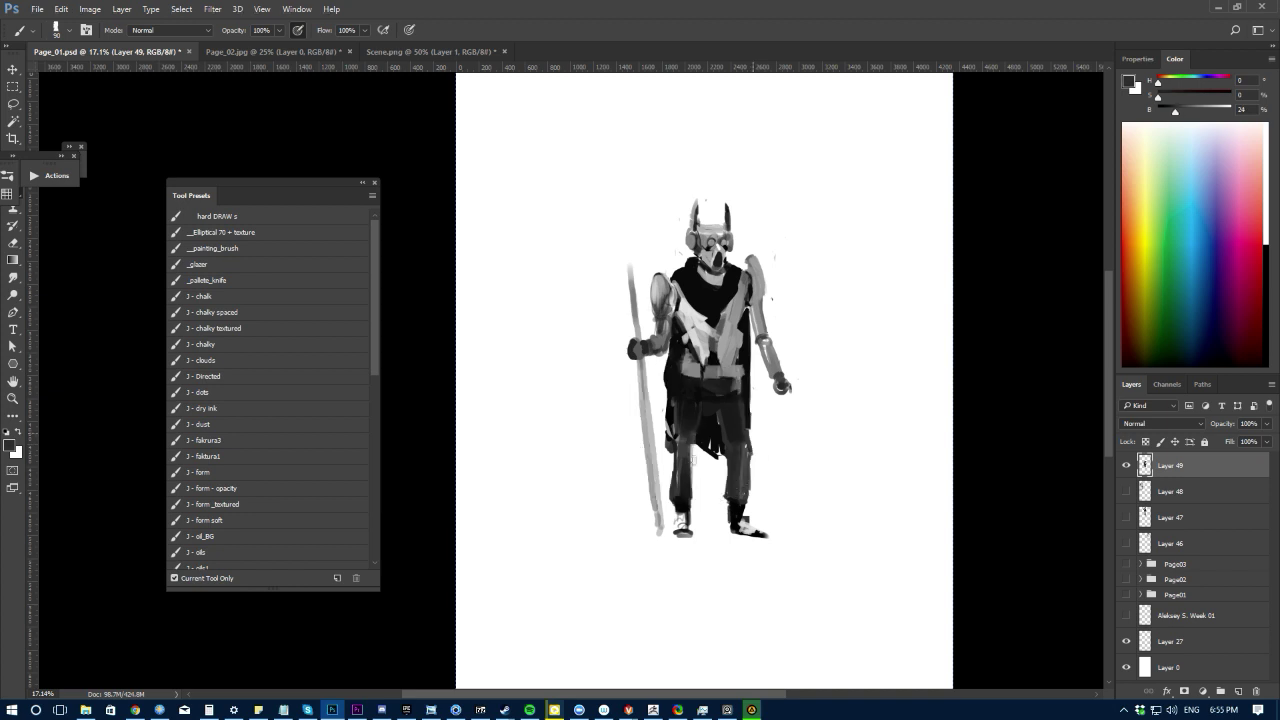
drag(694, 466, 694, 437)
Step: Darken the crotch and fill out the cloak behind the legs with near-black of 11% brightness
alt+click(709, 430)
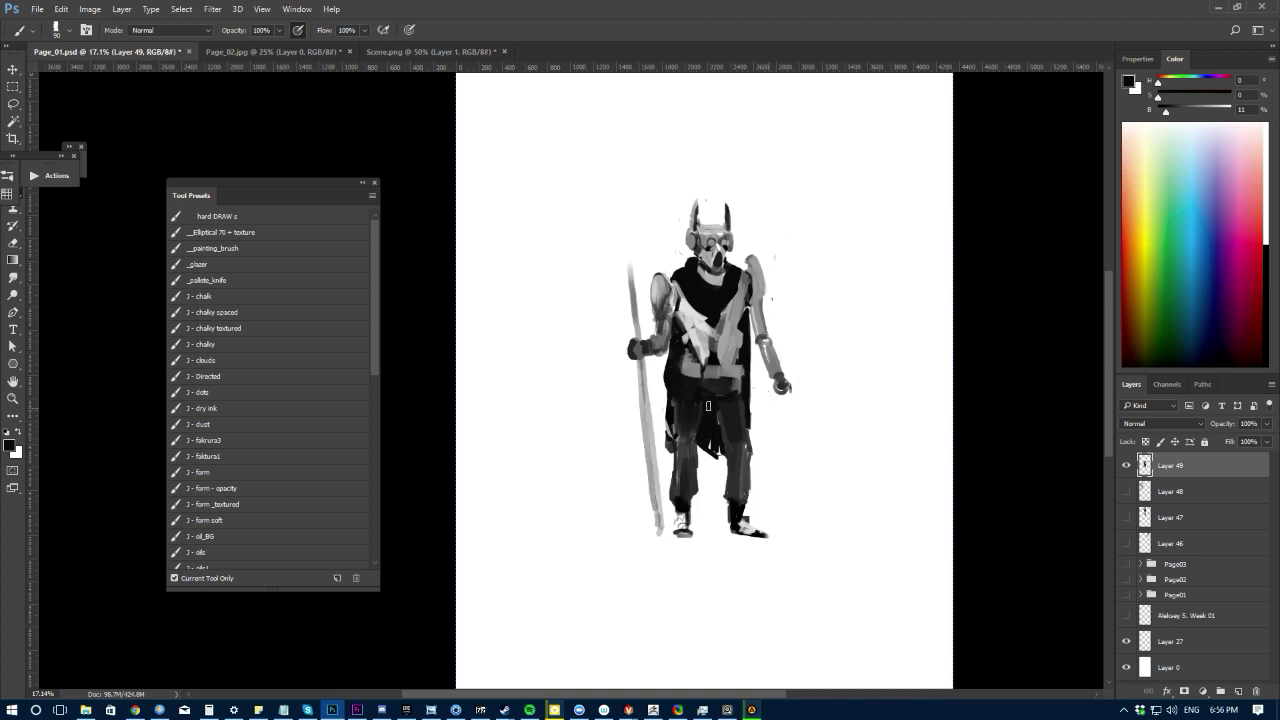
alt+click(728, 425)
mouse_move(738, 376)
mouse_down()
mouse_move(680, 378)
mouse_move(665, 442)
mouse_move(677, 455)
mouse_move(713, 448)
mouse_move(706, 440)
mouse_up()
alt+click(673, 351)
alt+click(704, 433)
Step: Review the whole figure and flip the canvas back horizontally
key(ctrl+minus)
key(ctrl+minus)
key(ctrl+minus)
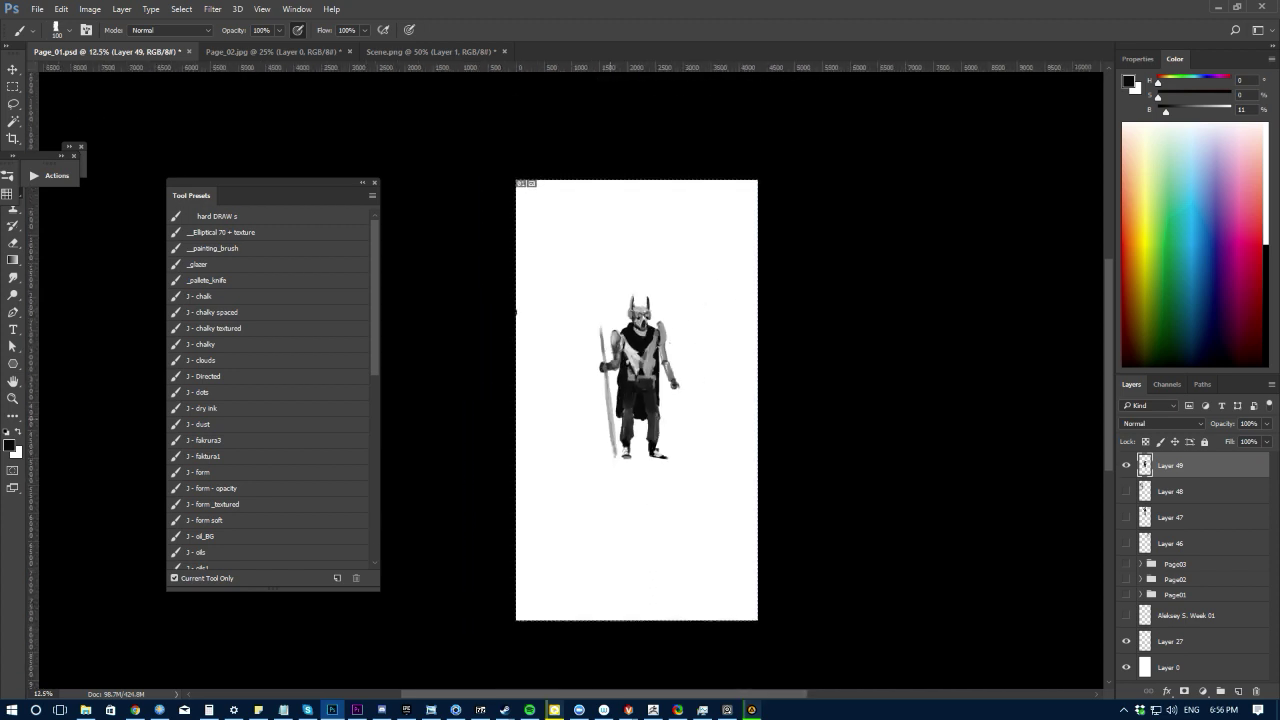
key(ctrl+plus)
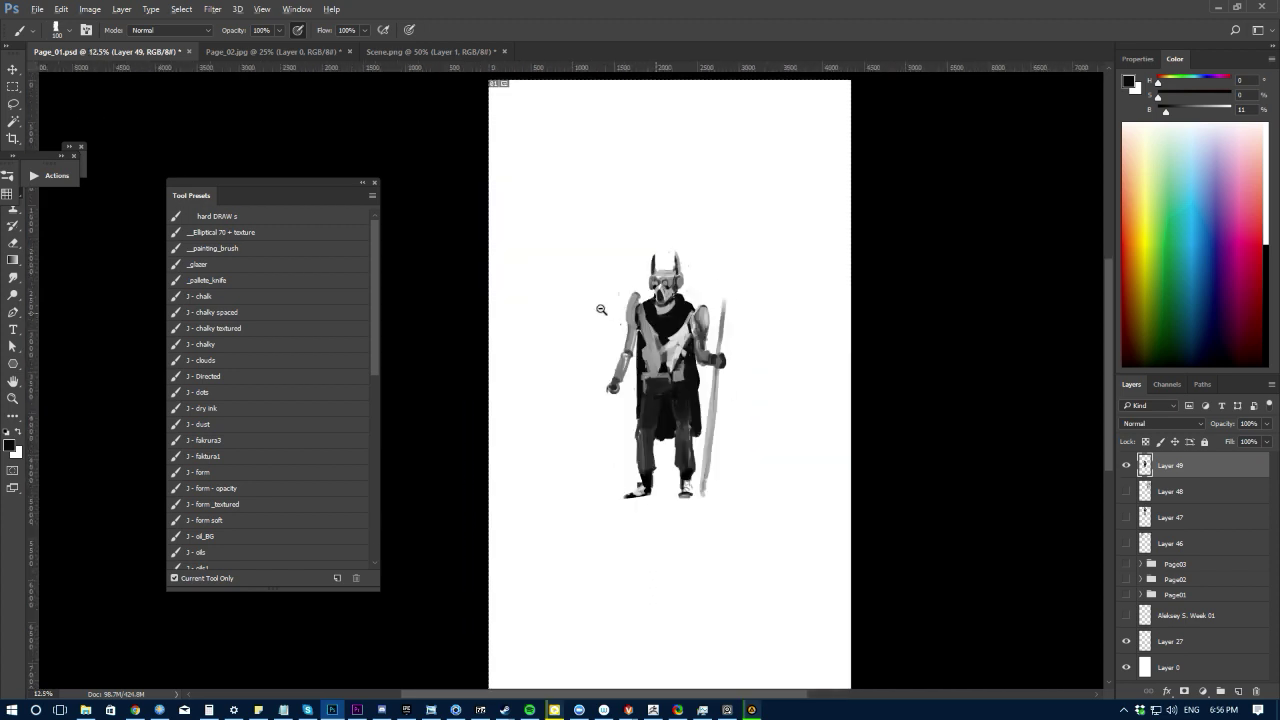
drag(598, 334, 624, 378)
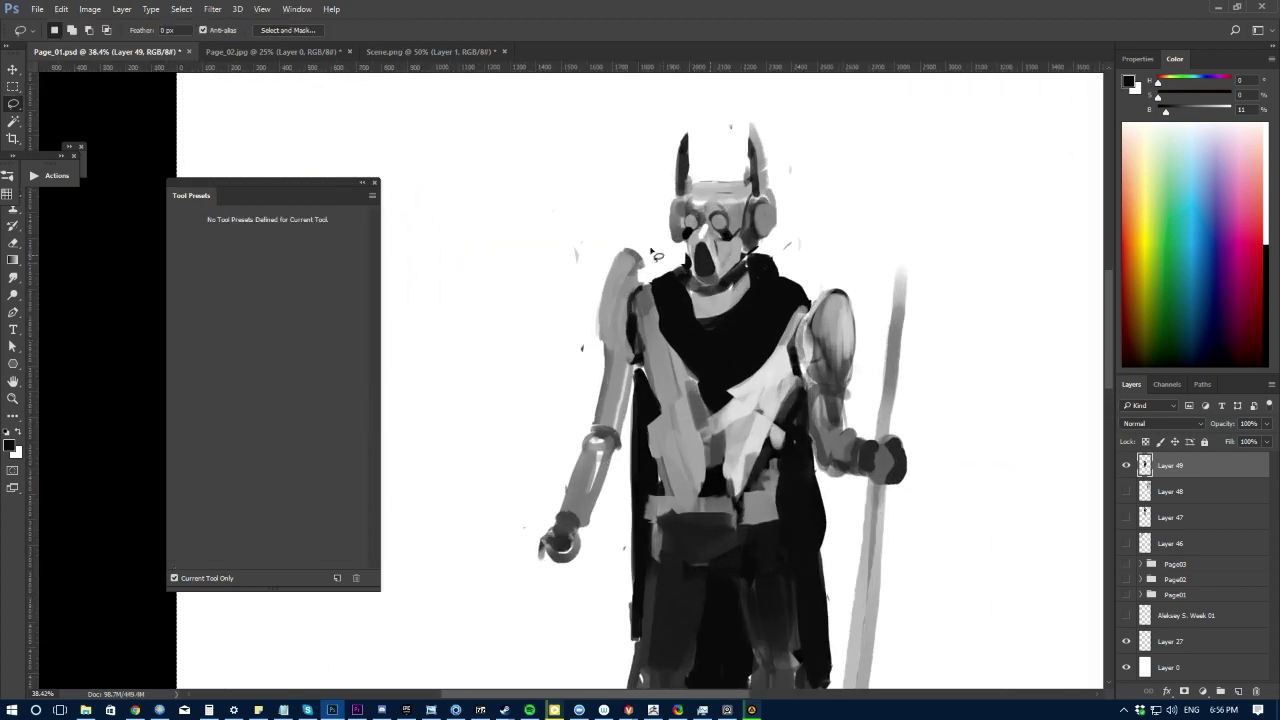
Step: Paint a near-black vertical strip down the middle of the light grey neck
alt+click(692, 292)
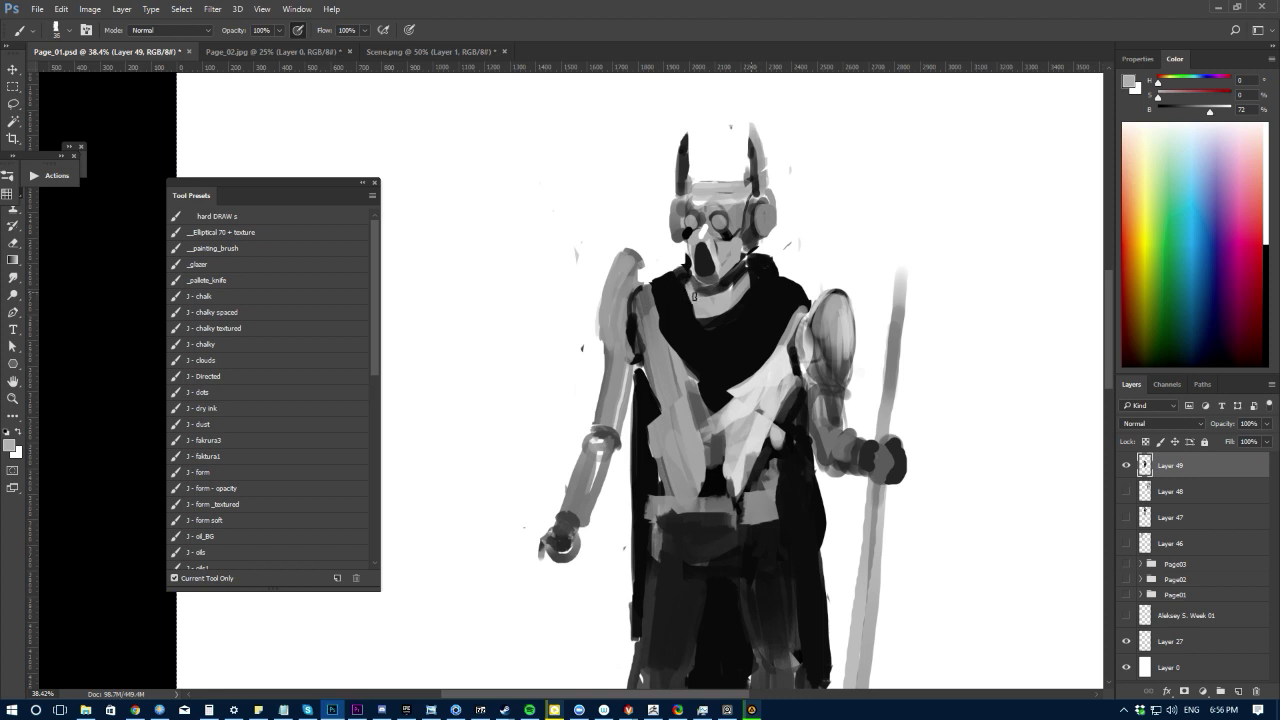
alt+click(728, 282)
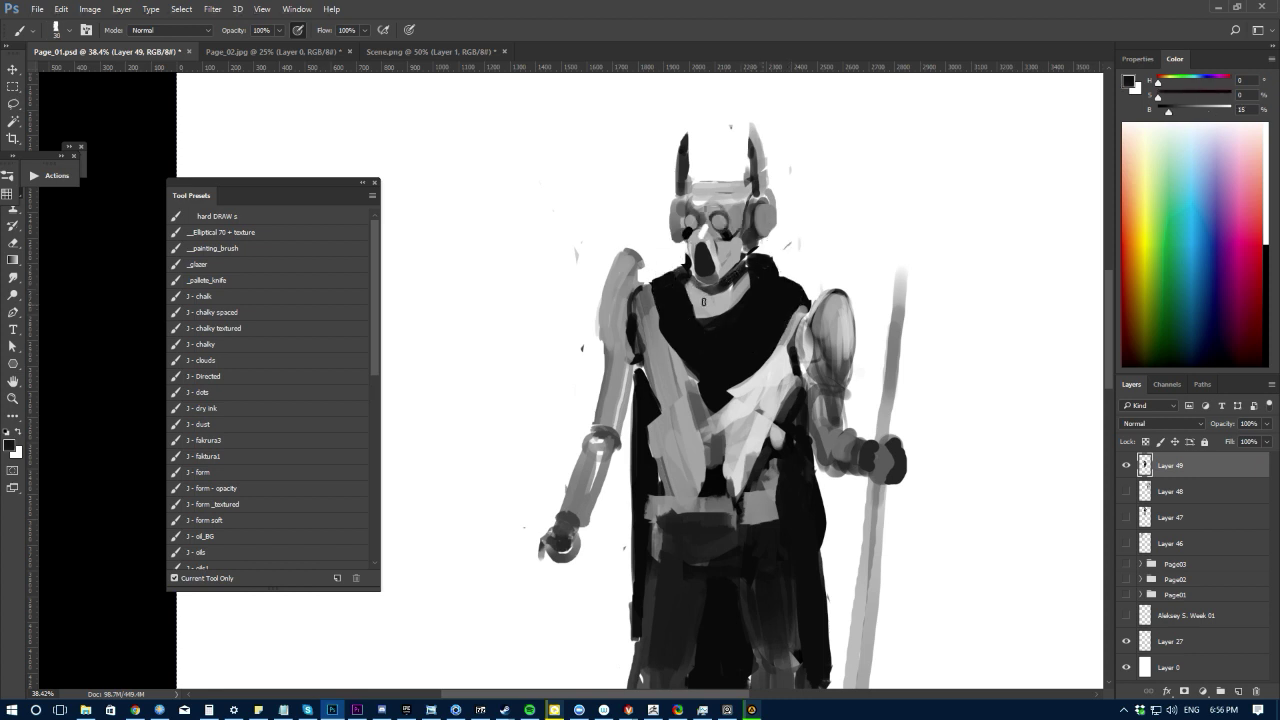
drag(706, 316, 702, 295)
alt+click(656, 202)
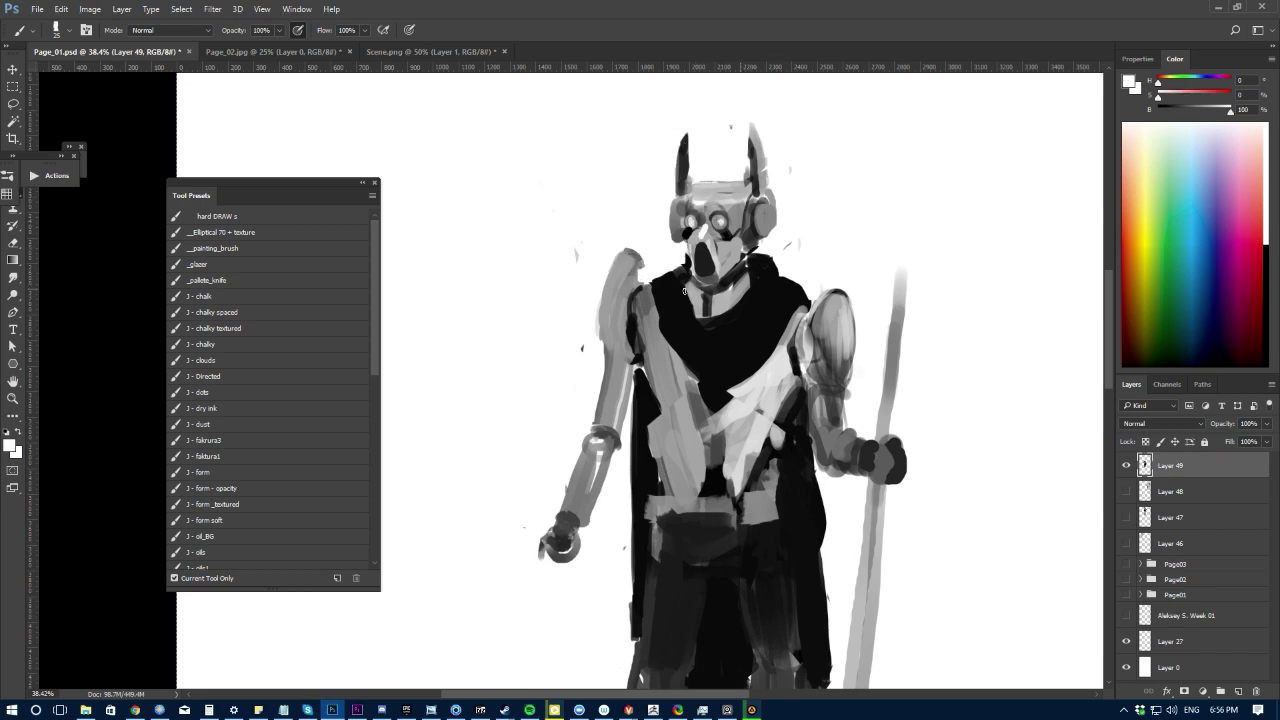
key(ctrl+alt+z)
key(ctrl+alt+z)
Step: Refine the mask around the eyes and mouth opening with sampled mid grey, near-black and light grey
alt+click(705, 229)
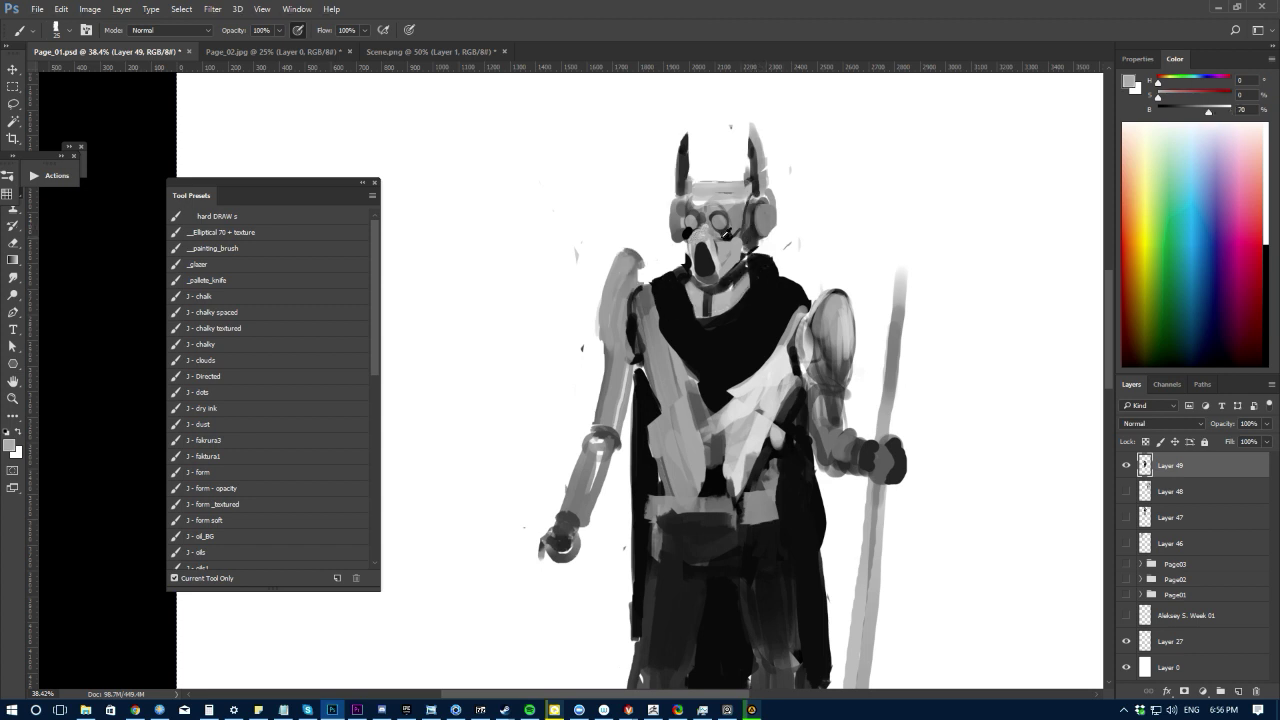
alt+click(728, 233)
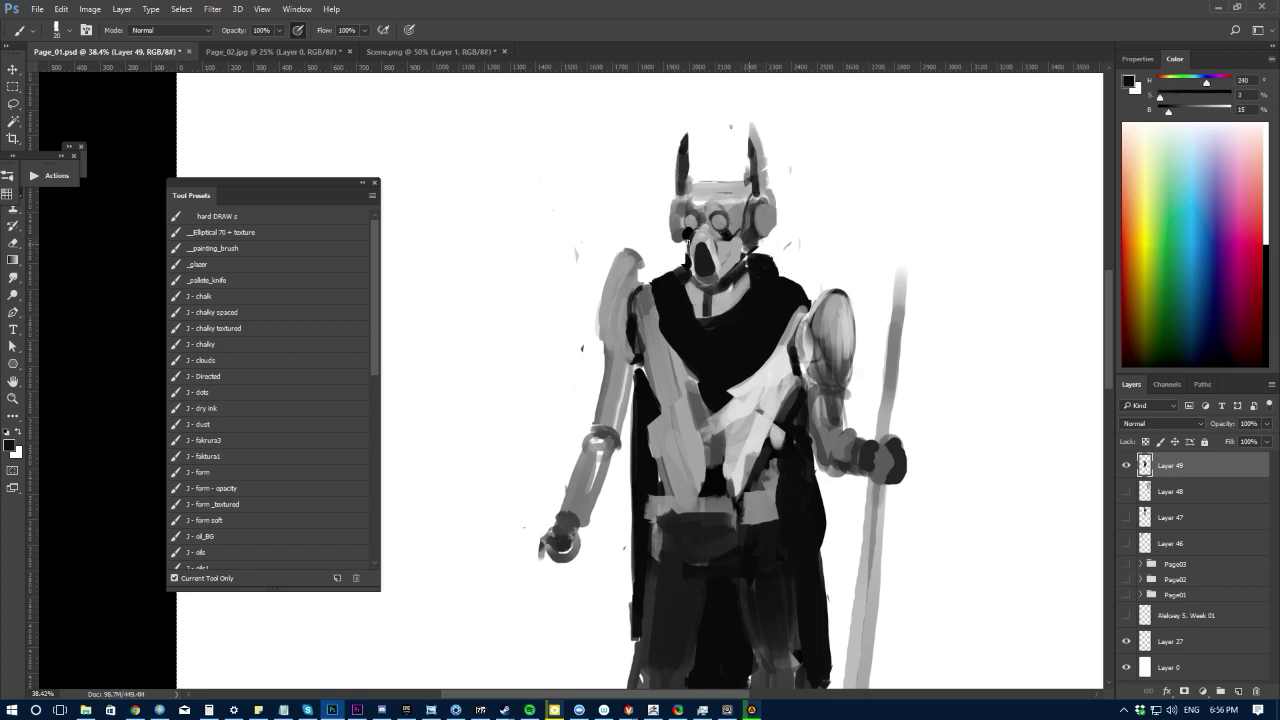
alt+click(693, 271)
alt+click(716, 250)
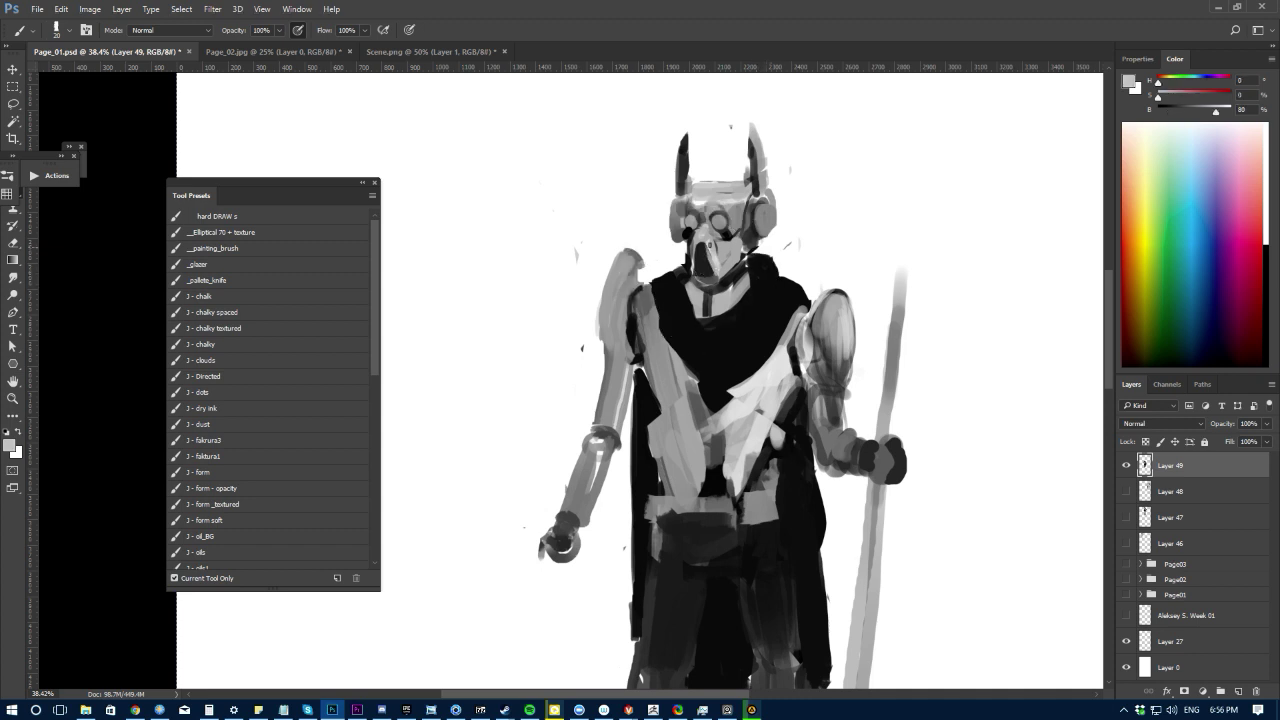
alt+click(718, 275)
Step: Repaint the chest panels along the cowl's lower edge with sampled mid grey and light grey strokes
drag(668, 316, 658, 306)
alt+click(675, 361)
key(bracketright)
mouse_move(688, 373)
mouse_down()
mouse_move(714, 386)
mouse_move(700, 378)
mouse_move(656, 402)
mouse_move(662, 412)
mouse_up()
alt+click(745, 361)
key(bracketleft)
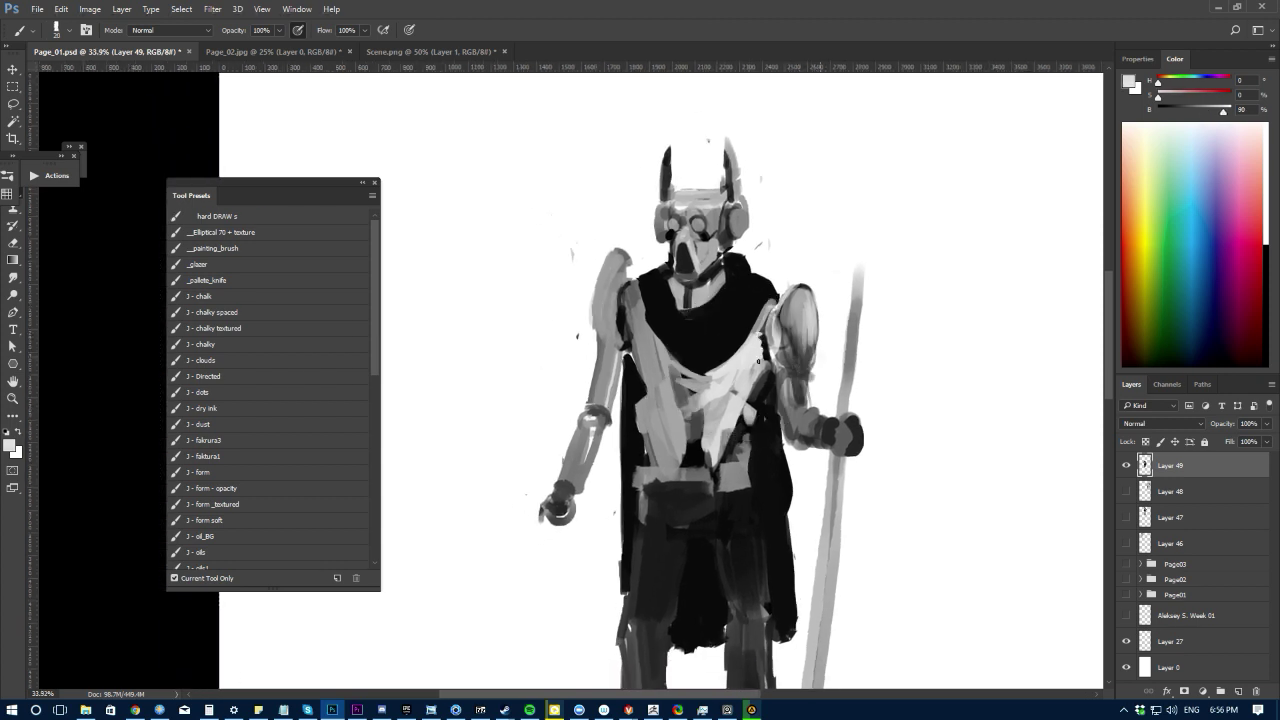
Step: Paint a mid grey vertical strip of 58% brightness down the dark waist gap above the belt
alt+click(709, 416)
alt+click(741, 479)
key(bracketright)
drag(692, 417, 692, 461)
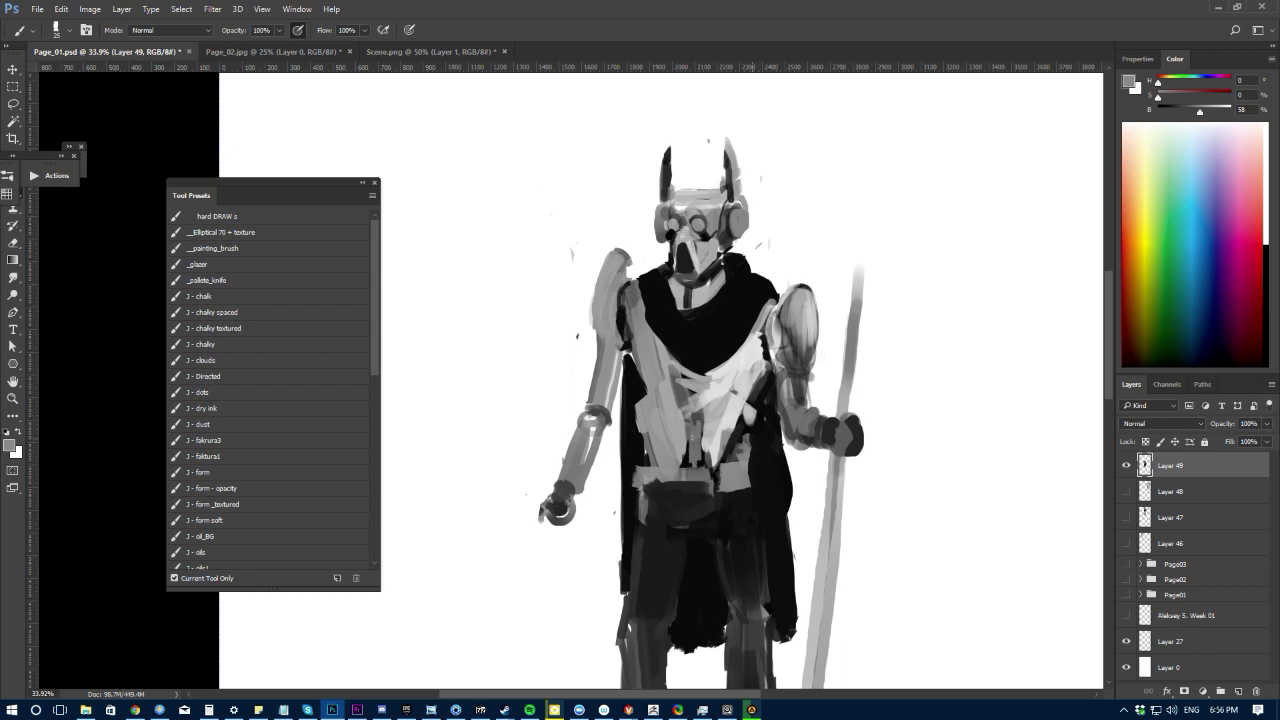
Step: Repaint the belt as a thin continuous grey band across the waist, trimming its lower edge with near-black
scroll(628, 434, down, 2)
alt+click(649, 430)
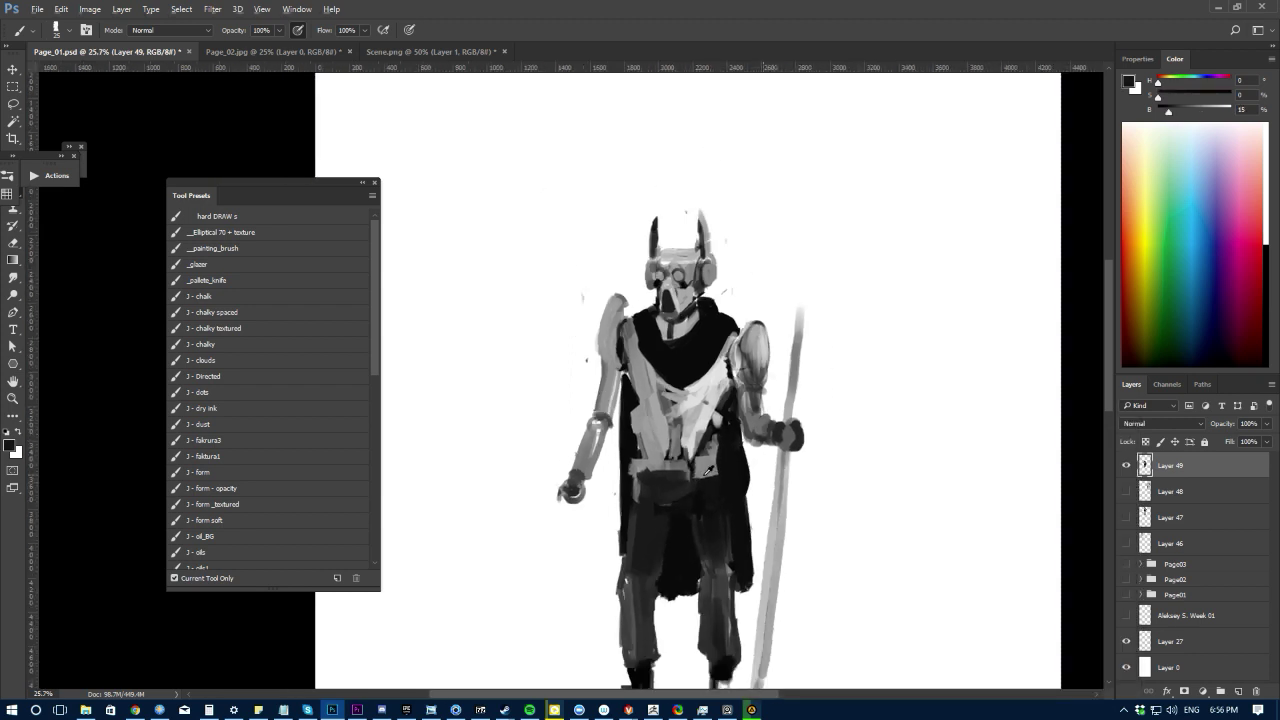
alt+click(710, 466)
alt+click(722, 464)
drag(717, 472, 645, 473)
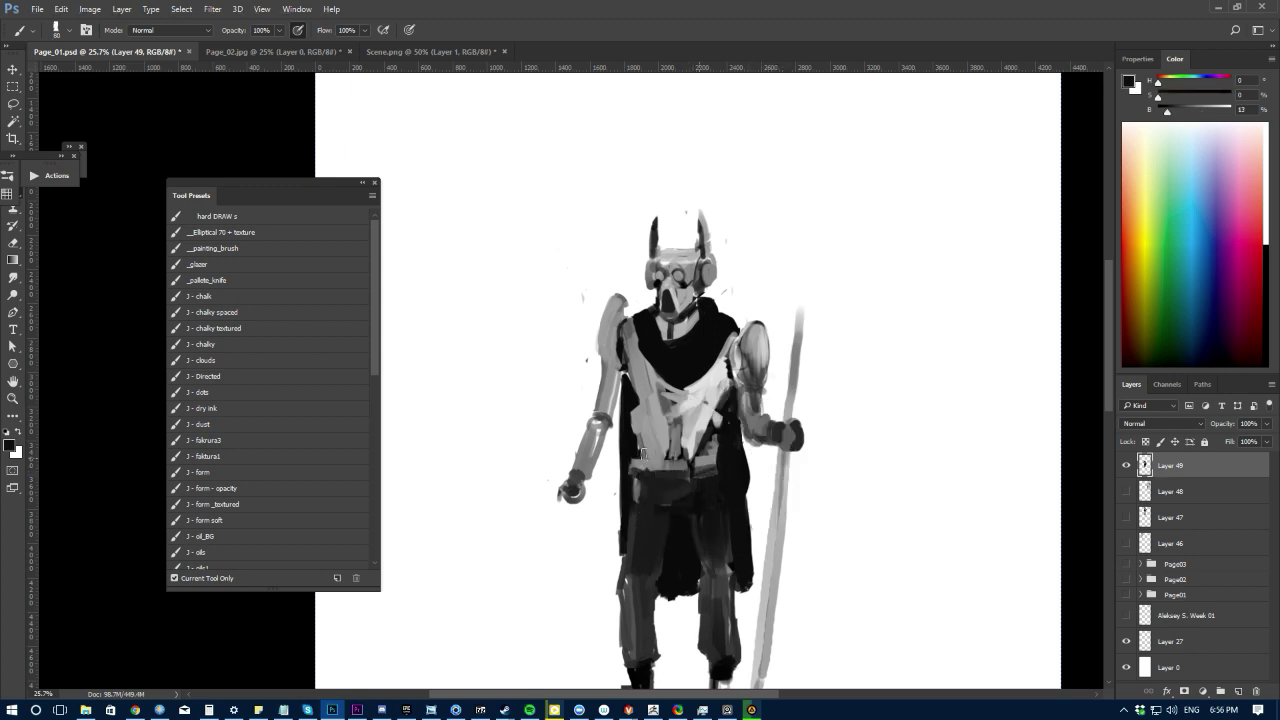
Step: Shade and blend the staff-side thigh from the belt down to the knee with sampled near-black and dark grey
alt+click(714, 476)
alt+click(730, 572)
drag(723, 465, 722, 557)
key(r)
mouse_move(721, 503)
mouse_down()
mouse_move(717, 548)
mouse_move(714, 509)
mouse_move(718, 564)
mouse_move(719, 476)
mouse_move(715, 575)
mouse_up()
key(b)
alt+click(727, 589)
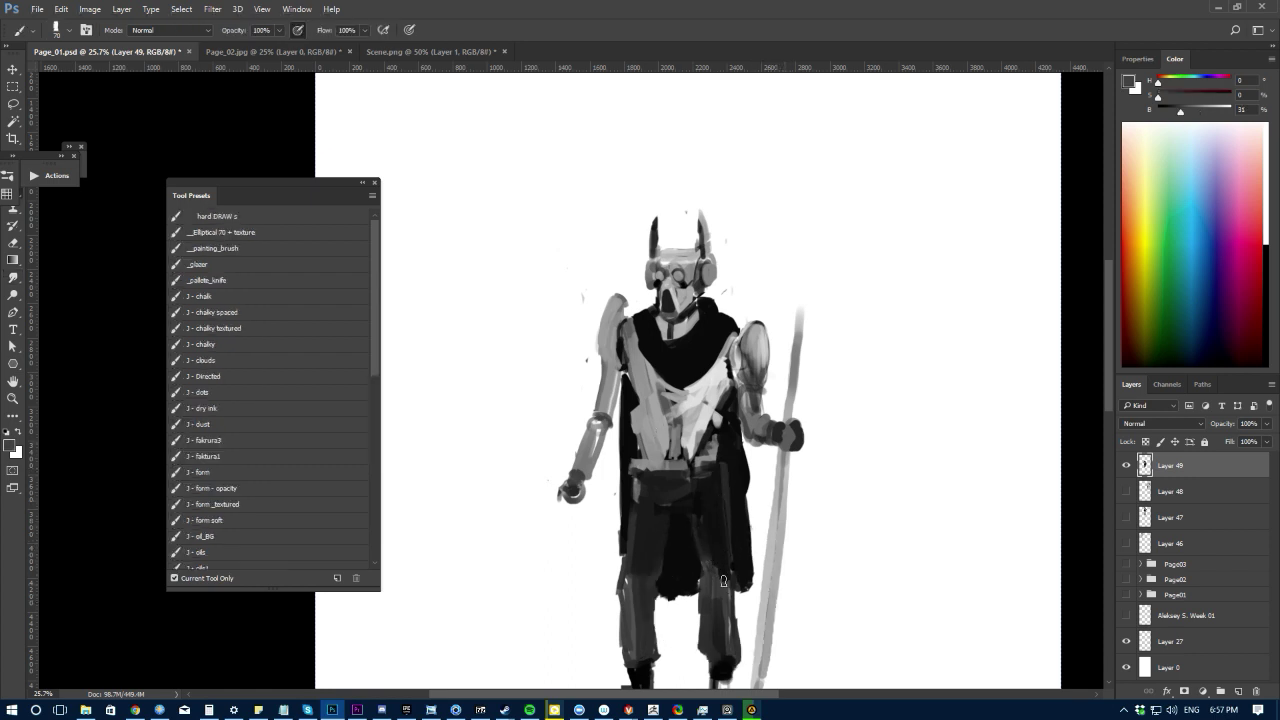
alt+click(724, 590)
Step: Flip the canvas horizontally and check the whole figure at a small scale
scroll(520, 470, down, 3)
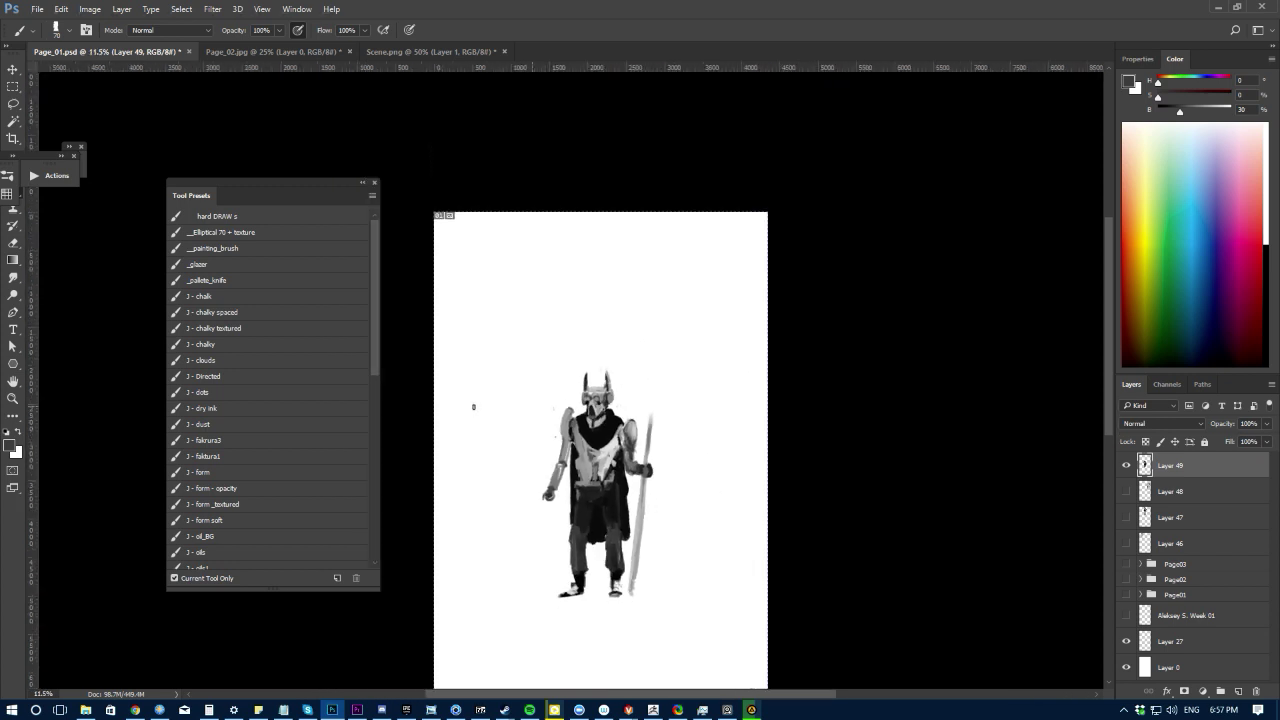
key(ctrl+shift+h)
key(ctrl+plus)
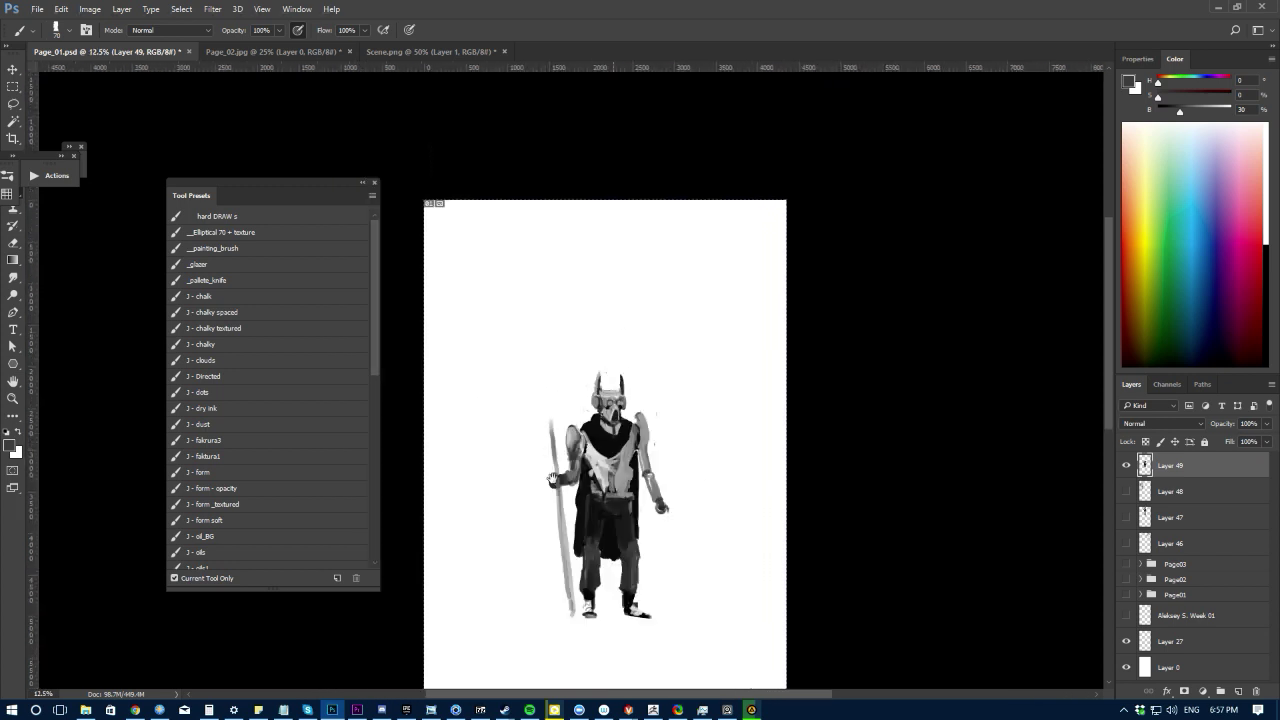
Step: Repaint the staff-side thigh from below the belt to the knee with sampled near-black and dark grey
scroll(553, 478, up, 5)
key(bracketright)
key(bracketright)
key(bracketright)
key(bracketright)
key(bracketright)
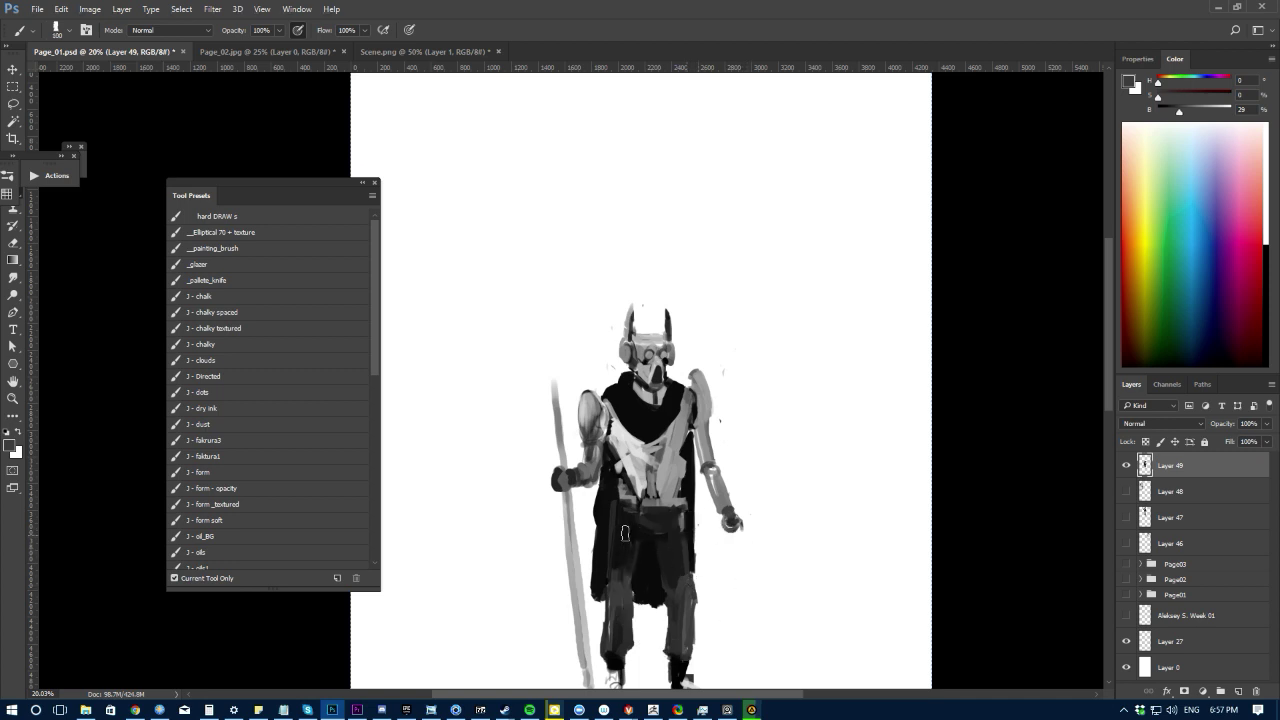
mouse_move(622, 528)
mouse_down()
mouse_move(620, 564)
mouse_move(616, 551)
mouse_up()
alt+click(632, 545)
key(bracketleft)
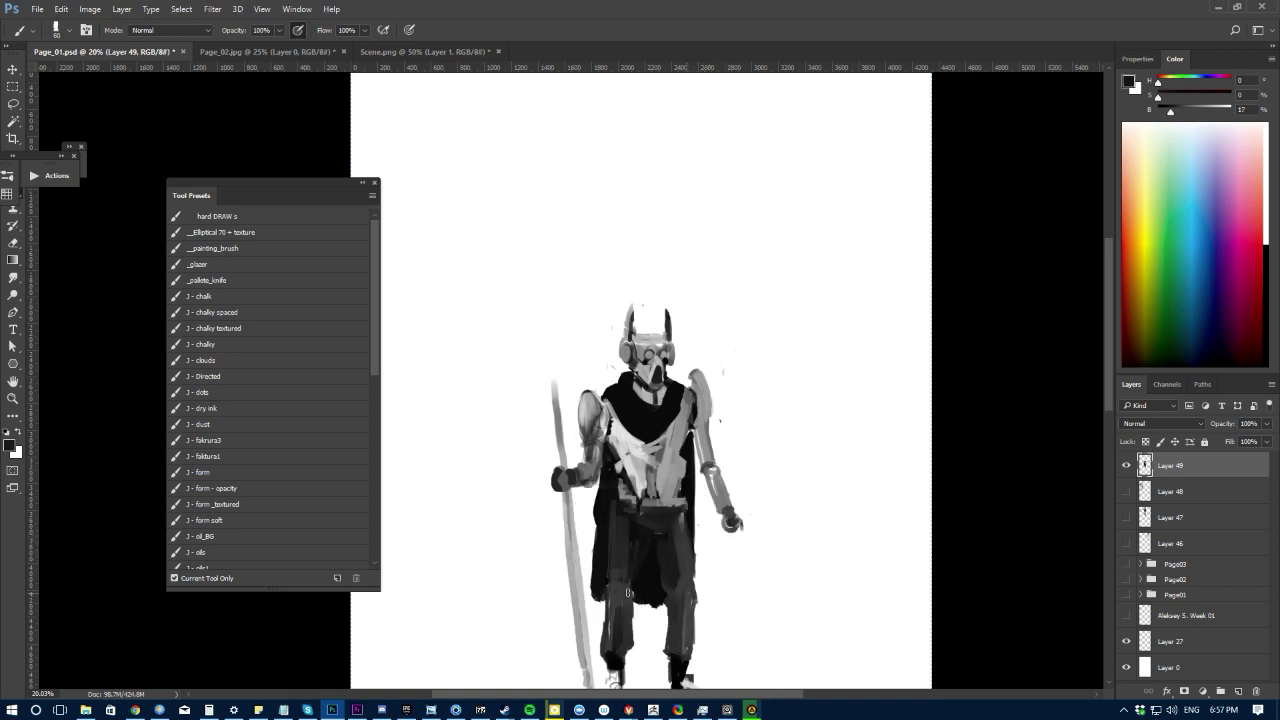
alt+click(619, 589)
alt+click(673, 579)
alt+click(609, 490)
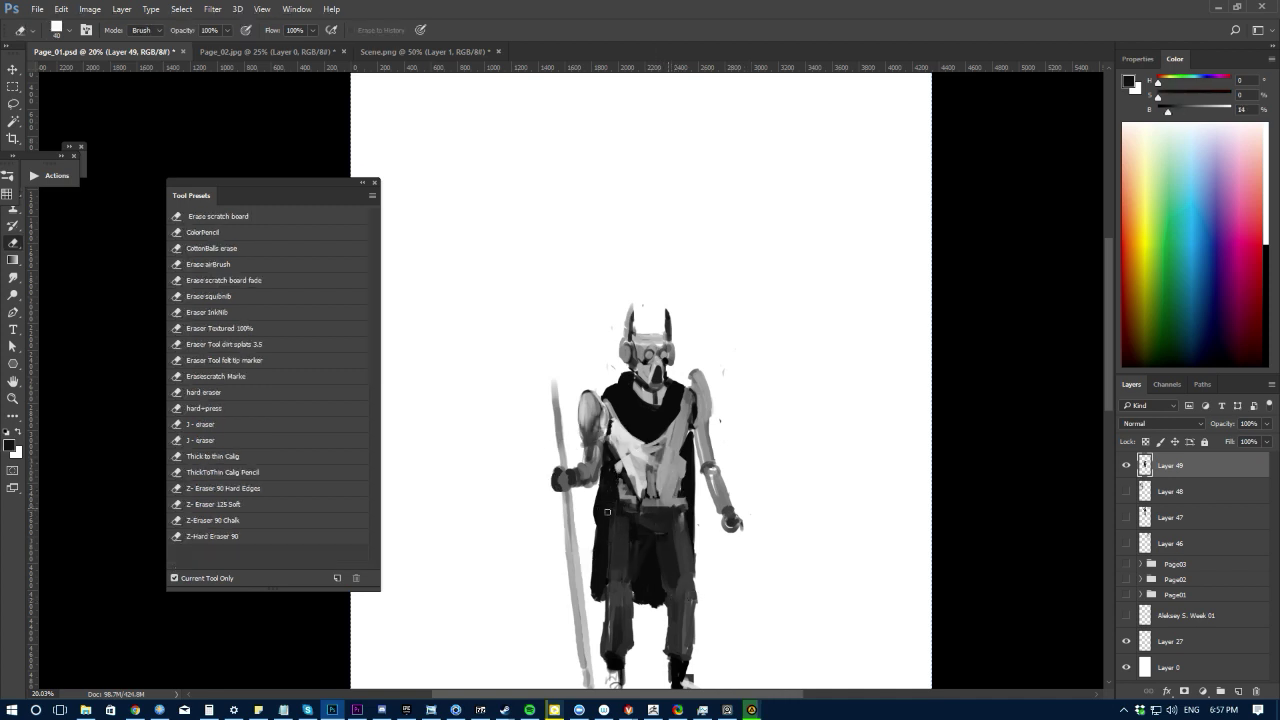
Step: Touch up the belt with sampled light grey and darken the outer edge of the staff-side cloak with sampled near-black
alt+click(641, 441)
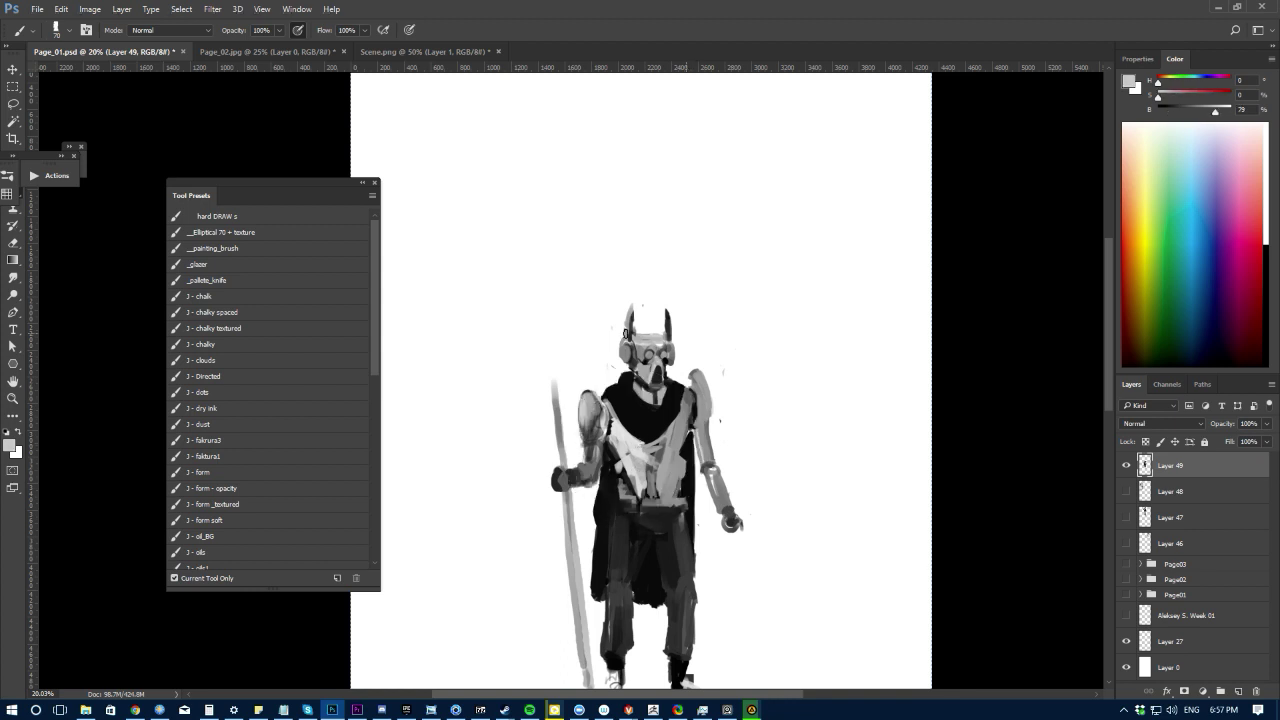
drag(648, 503, 672, 503)
alt+click(686, 534)
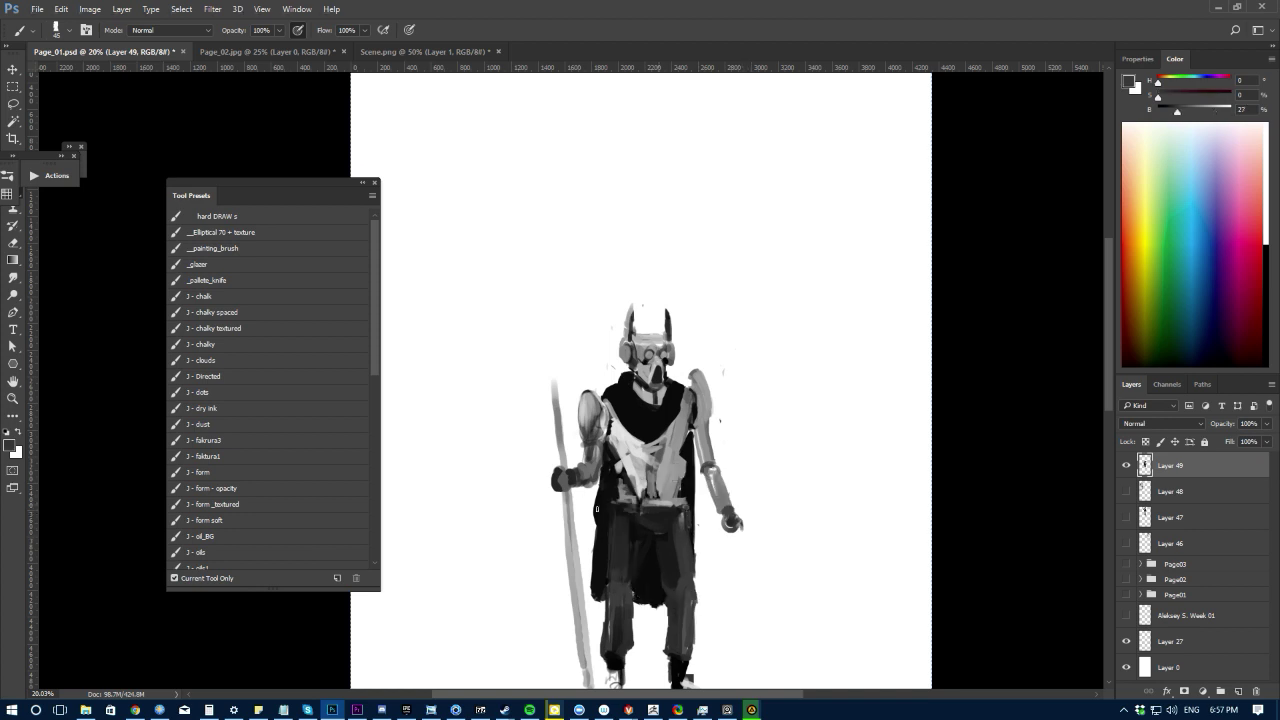
alt+click(602, 553)
drag(596, 525, 591, 601)
Step: Redefine the staff-side edge of the torso against the cloak from shoulder to waist using sampled darks and light grey
scroll(540, 510, down, 2)
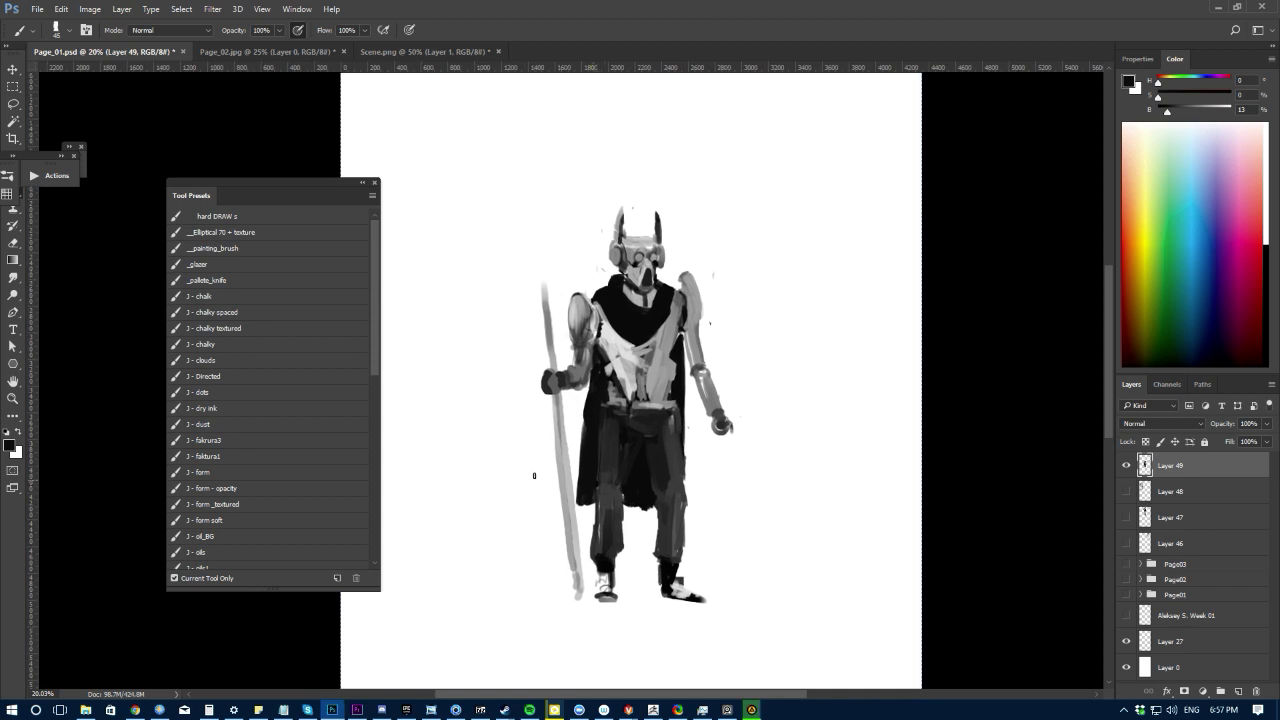
alt+click(668, 352)
alt+click(685, 352)
alt+click(597, 364)
drag(598, 305, 605, 402)
alt+click(621, 366)
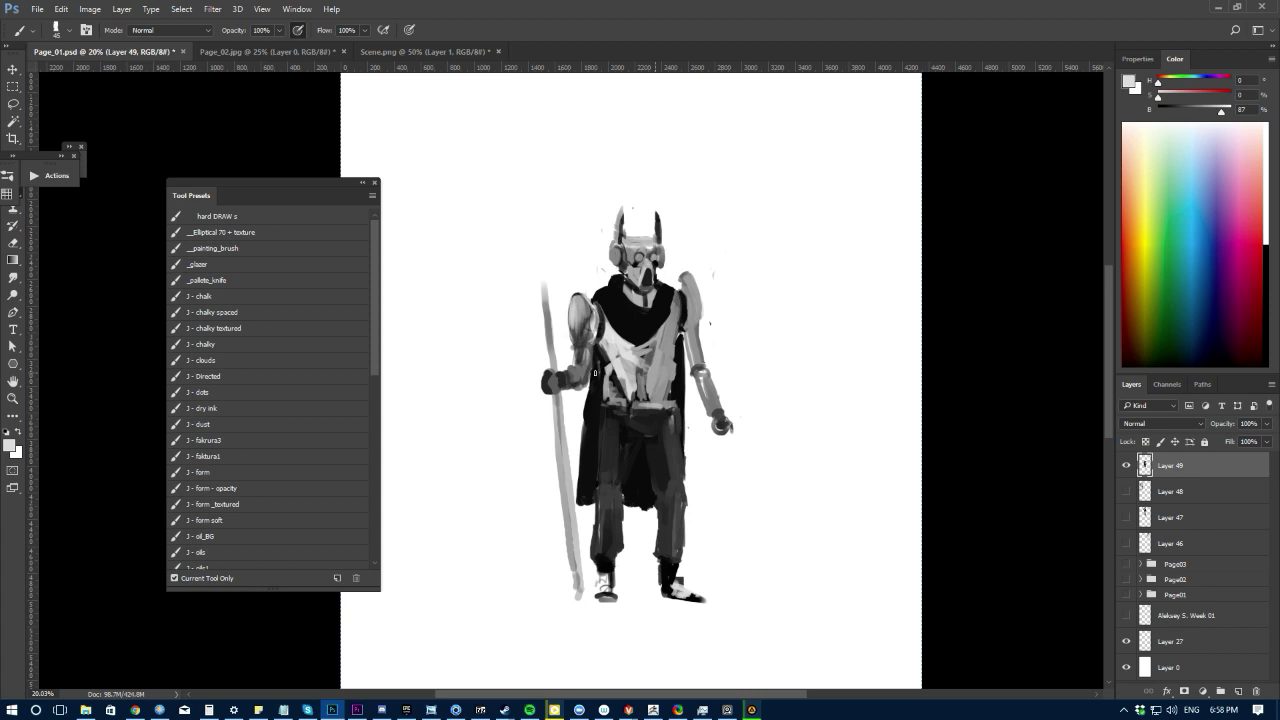
Step: Refine the staff-side elbow and forearm with sampled dark grey of 31% and mid grey of 48% brightness
alt+click(604, 354)
alt+click(560, 343)
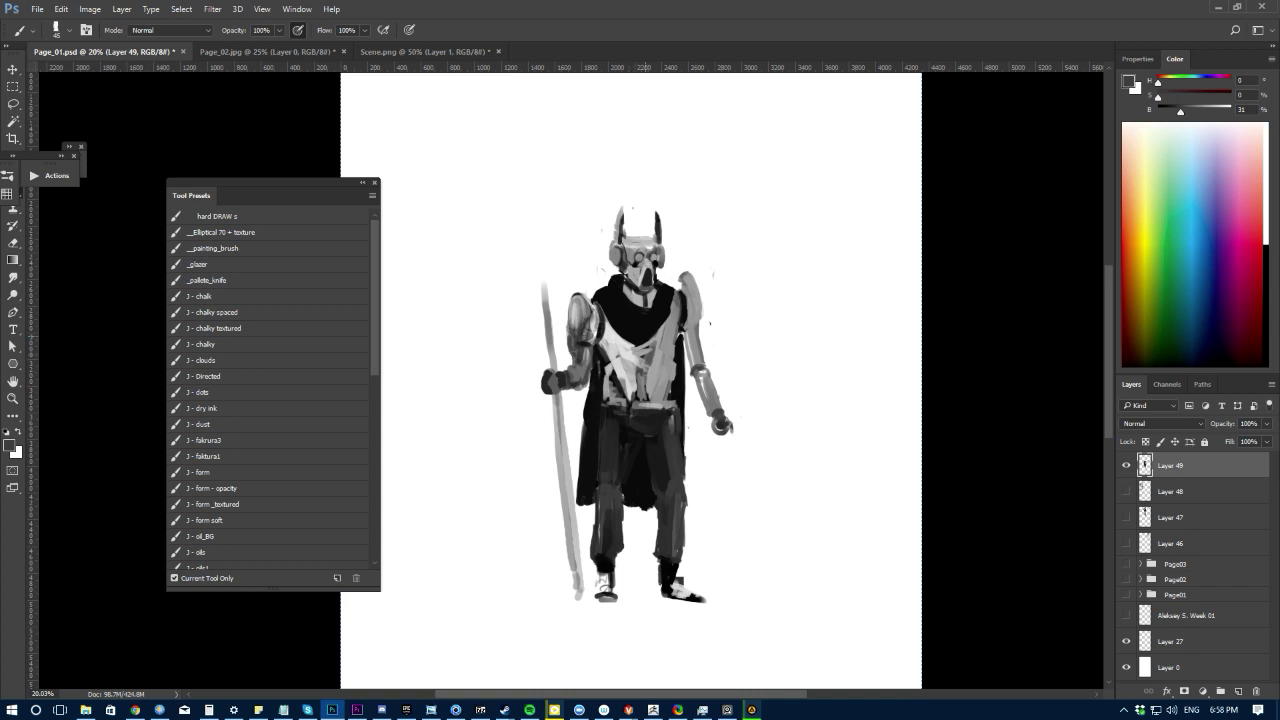
key(e)
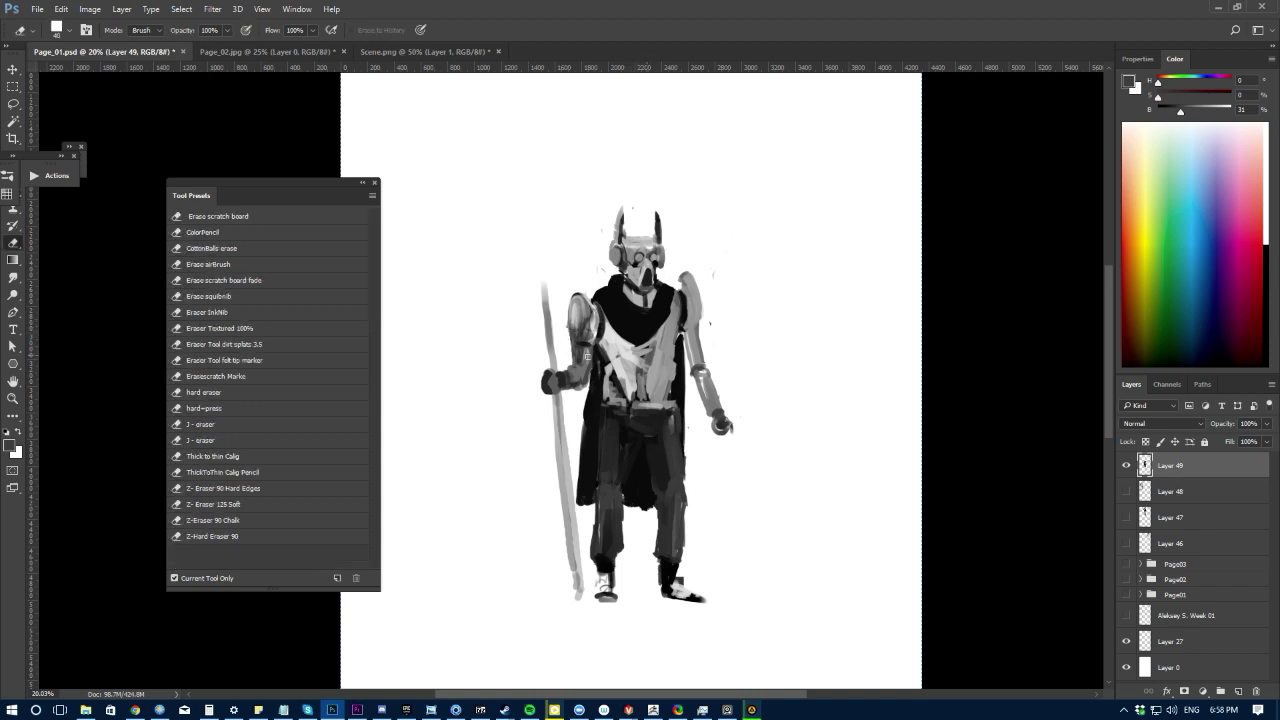
key(b)
alt+click(588, 346)
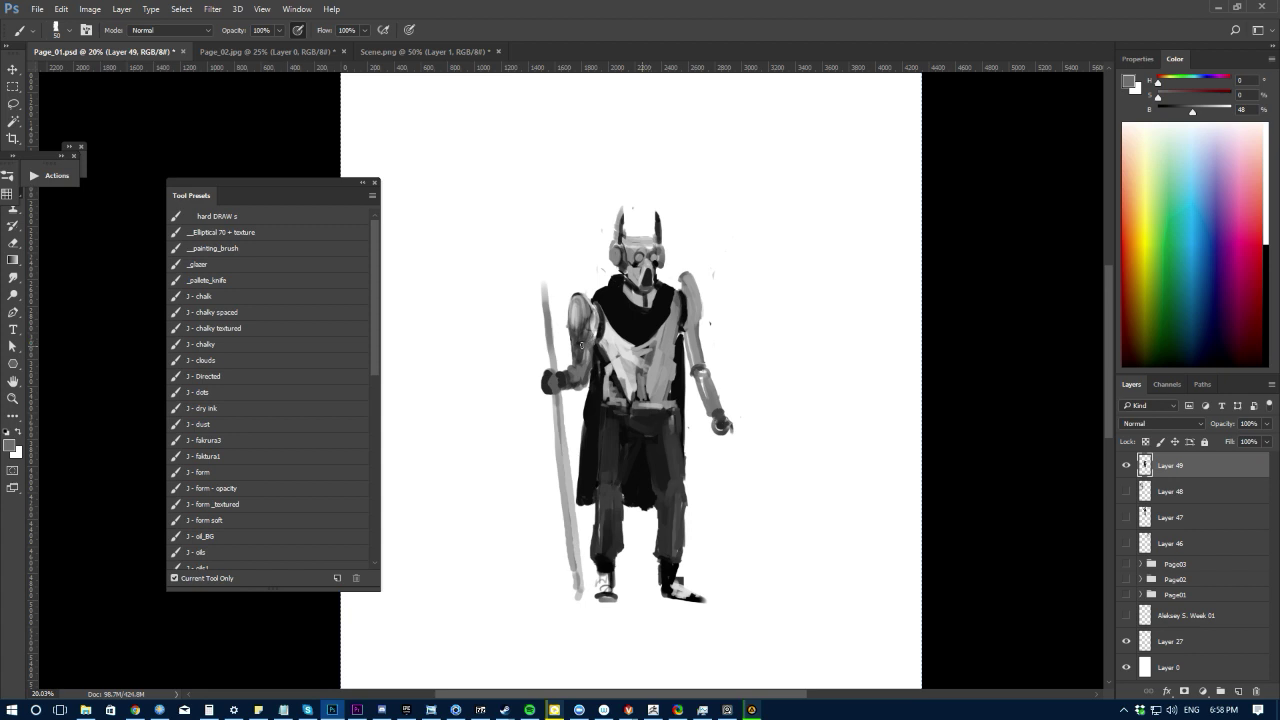
Step: Shade the free arm's shoulder pad and elbow with sampled dark grey and rework the forearm in 52% grey
alt+click(686, 300)
mouse_move(698, 308)
mouse_down()
mouse_move(690, 330)
mouse_move(693, 311)
mouse_up()
key(r)
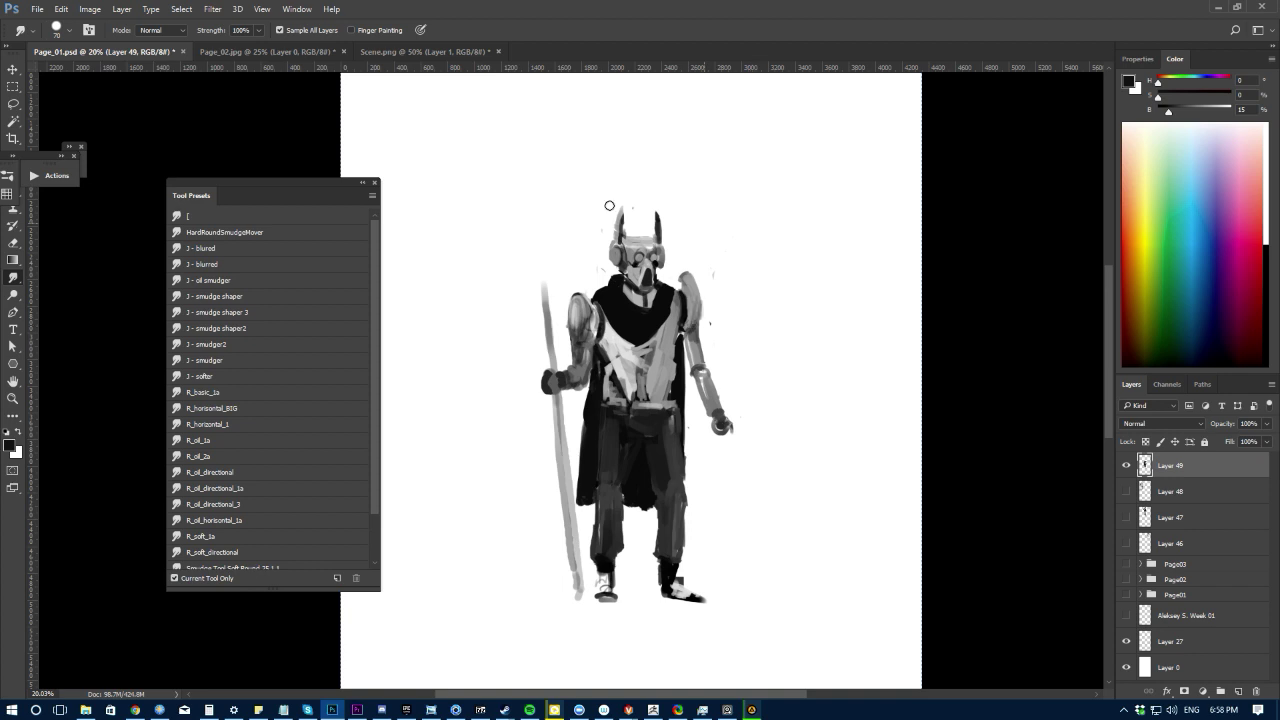
key(e)
key(x)
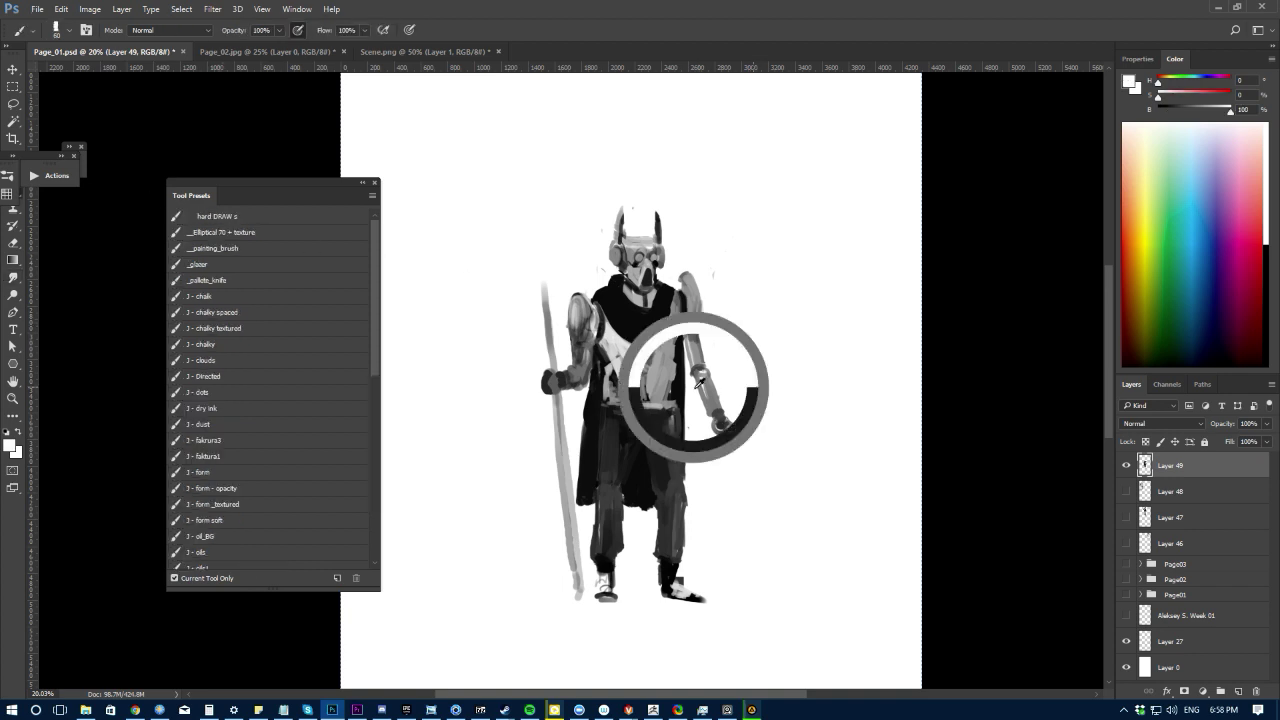
key(b)
alt+click(706, 405)
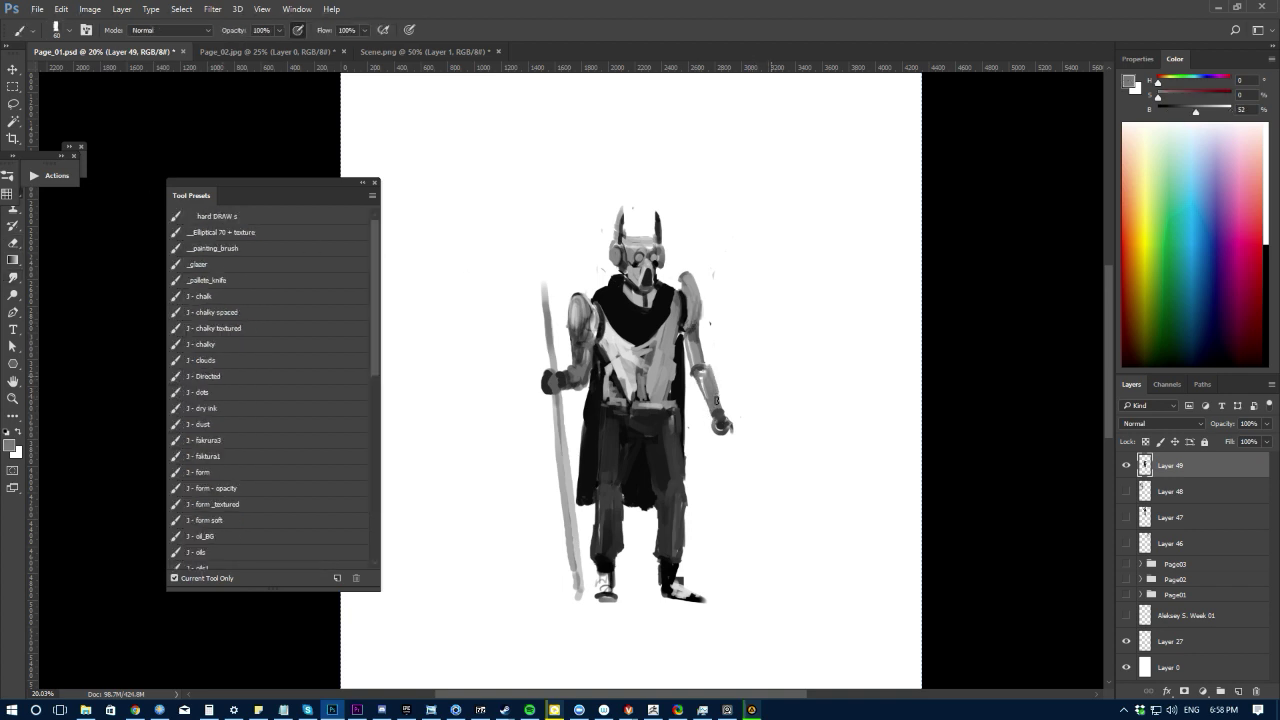
Step: Paint a rounded mid grey head around the top end of the staff
drag(538, 444, 512, 392)
alt+click(544, 340)
mouse_move(541, 339)
mouse_down()
mouse_move(535, 298)
mouse_move(537, 326)
mouse_up()
drag(546, 304, 546, 311)
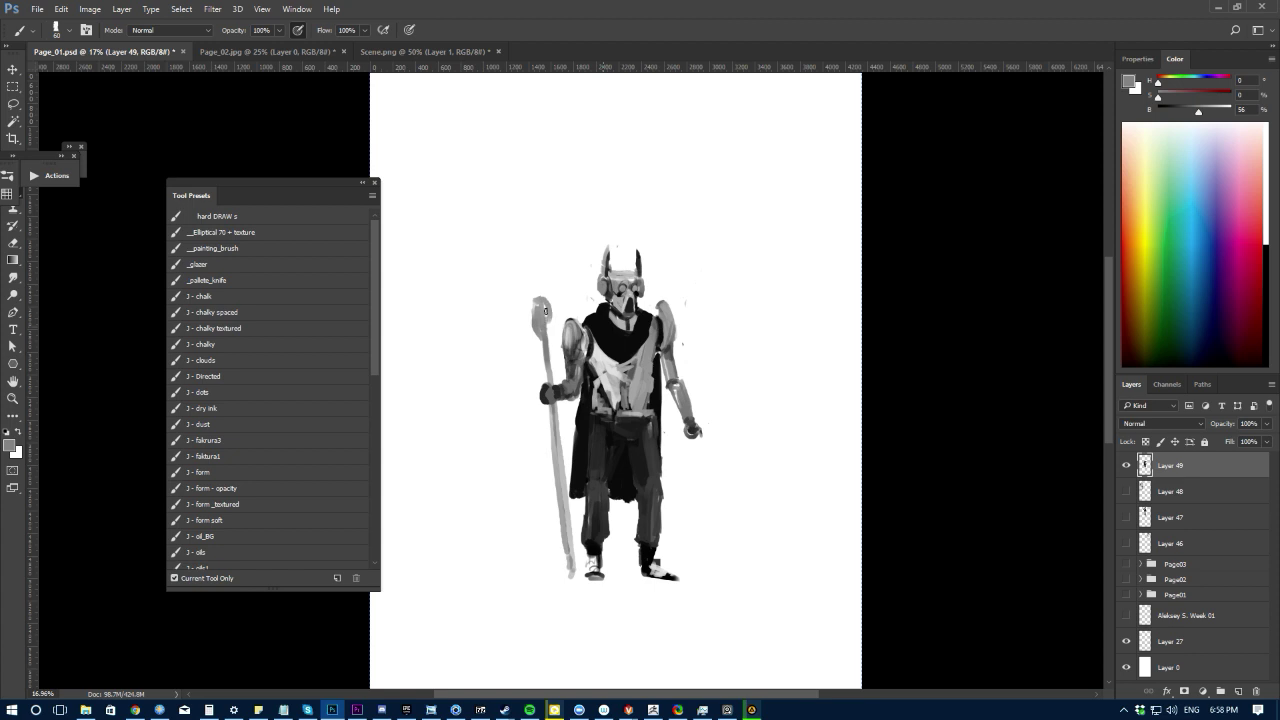
Step: Reshape the staff's top into a long pointed spear blade in sampled mid grey and shade it with 13% near-black
key(e)
key(b)
alt+click(553, 349)
alt+click(540, 290)
mouse_move(537, 300)
mouse_down()
mouse_move(537, 330)
mouse_move(530, 244)
mouse_up()
alt+click(543, 316)
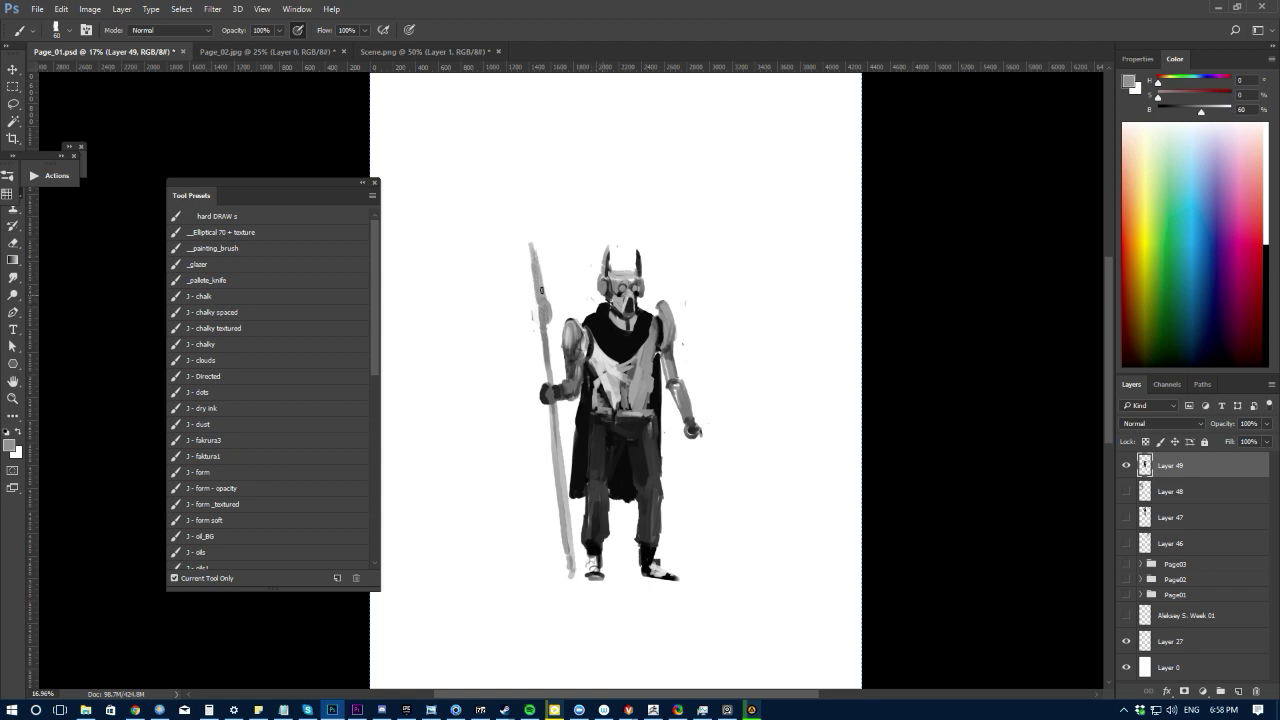
alt+click(583, 452)
drag(532, 248, 541, 294)
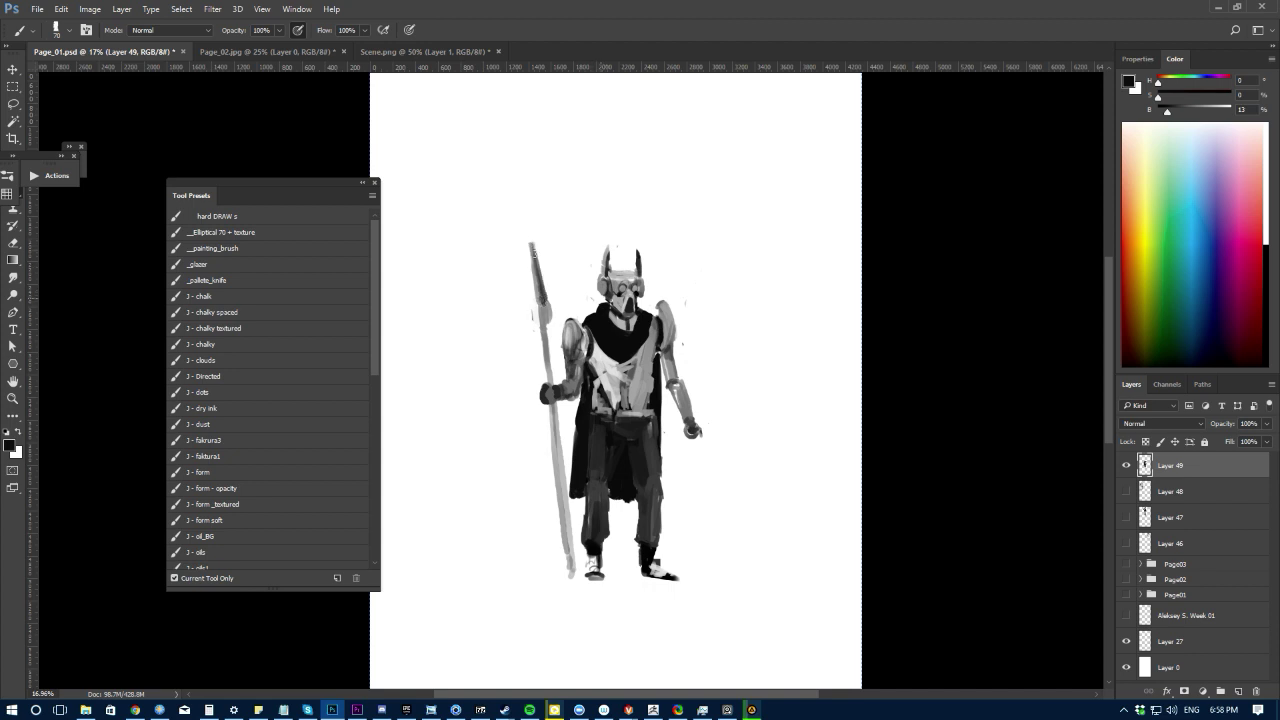
Step: Slim the spear shaft by lassoing and deleting a strip along it below the hand, and erase its edge above the hand
drag(534, 407, 514, 330)
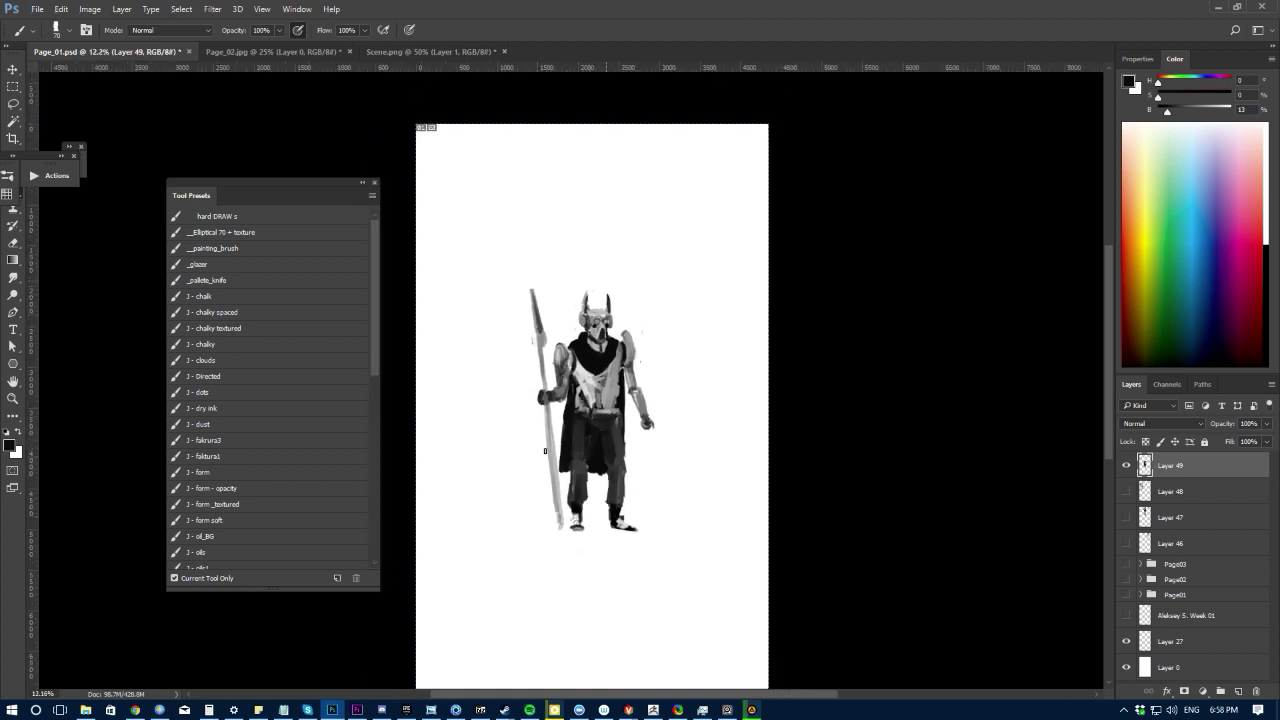
key(l)
mouse_move(548, 408)
mouse_down()
mouse_move(568, 532)
mouse_move(552, 396)
mouse_move(552, 513)
mouse_up()
key(Delete)
key(ctrl+d)
key(e)
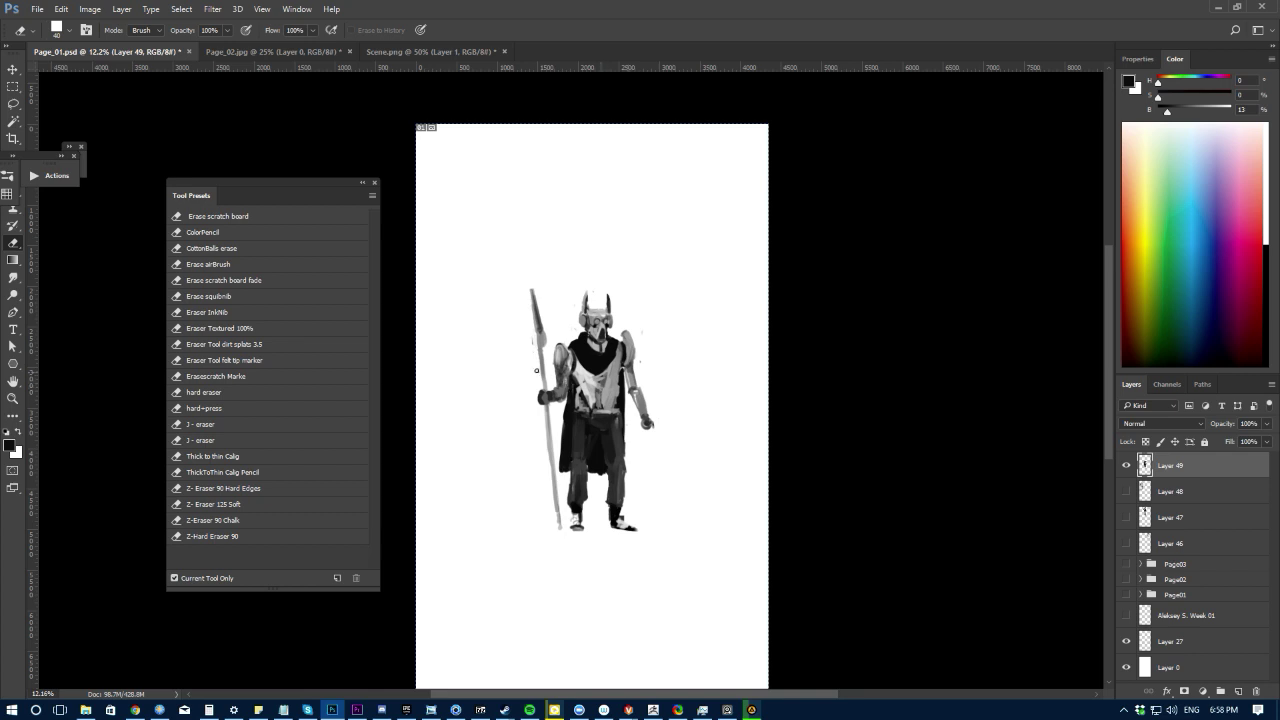
Step: Move the whole figure toward the right side of the canvas and flip the layer horizontally
drag(525, 433, 614, 416)
key(ctrl+t)
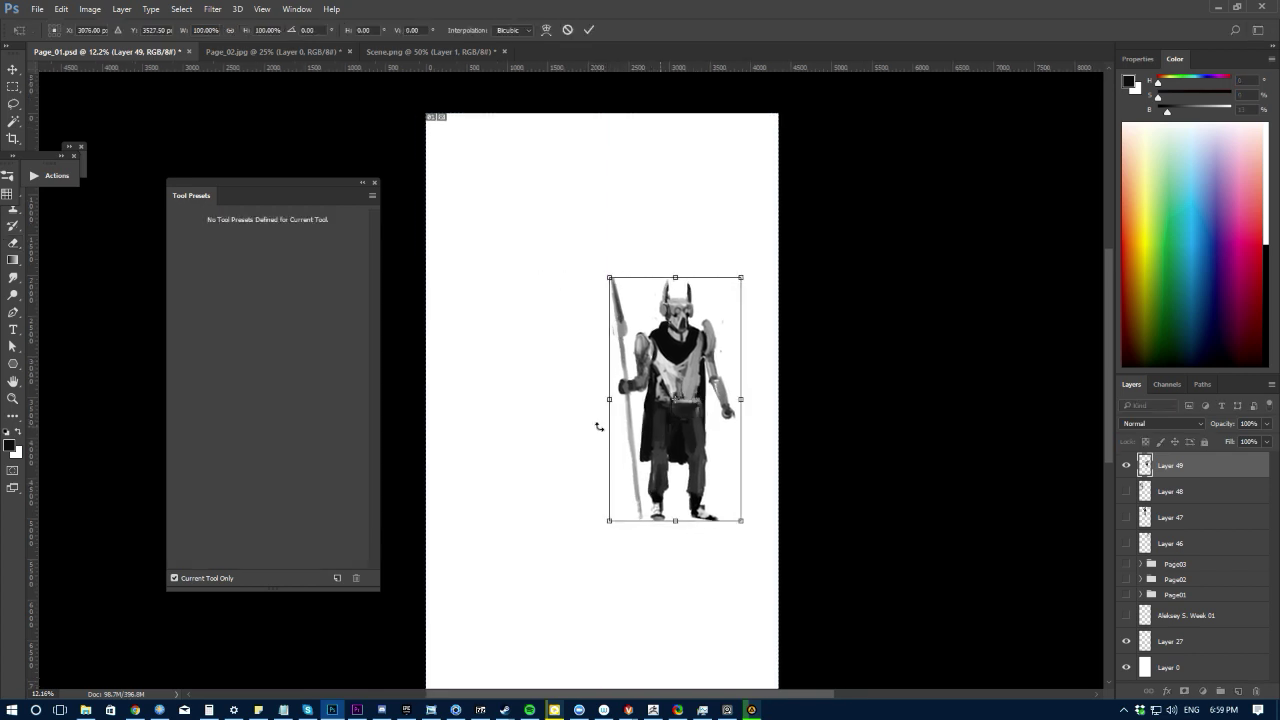
key(e)
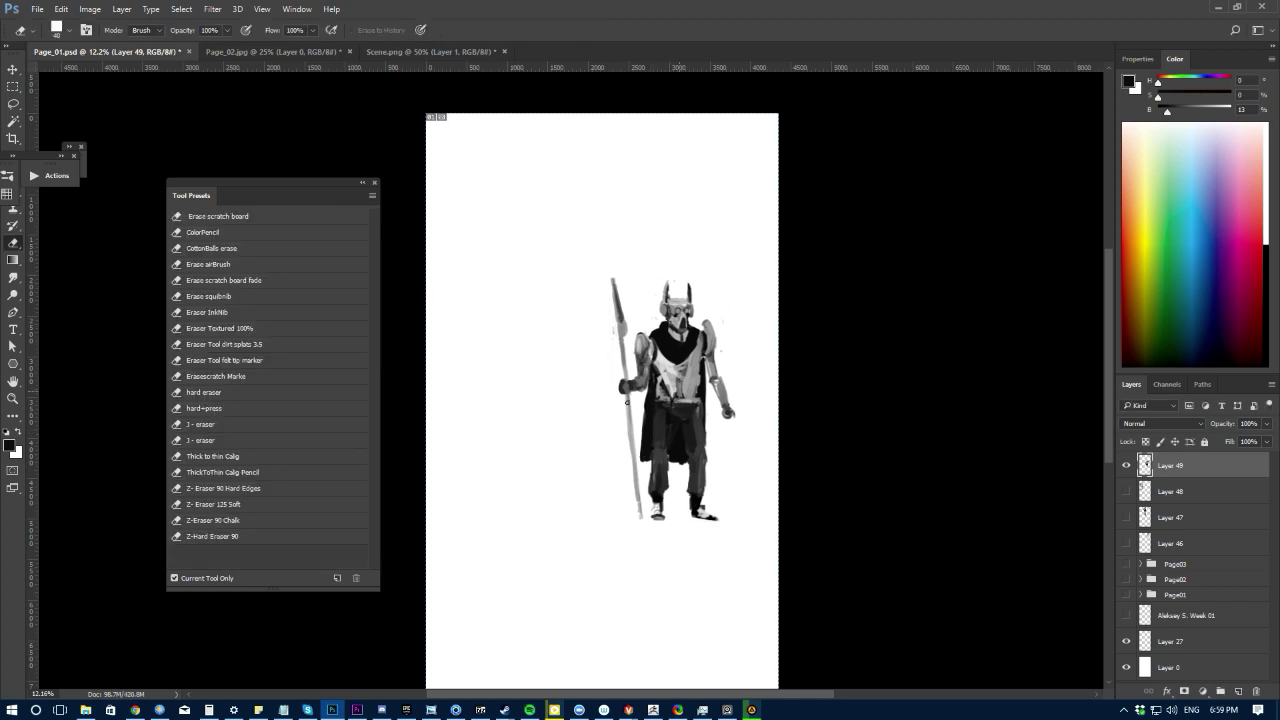
key(ctrl+t)
right_click(670, 457)
click(705, 651)
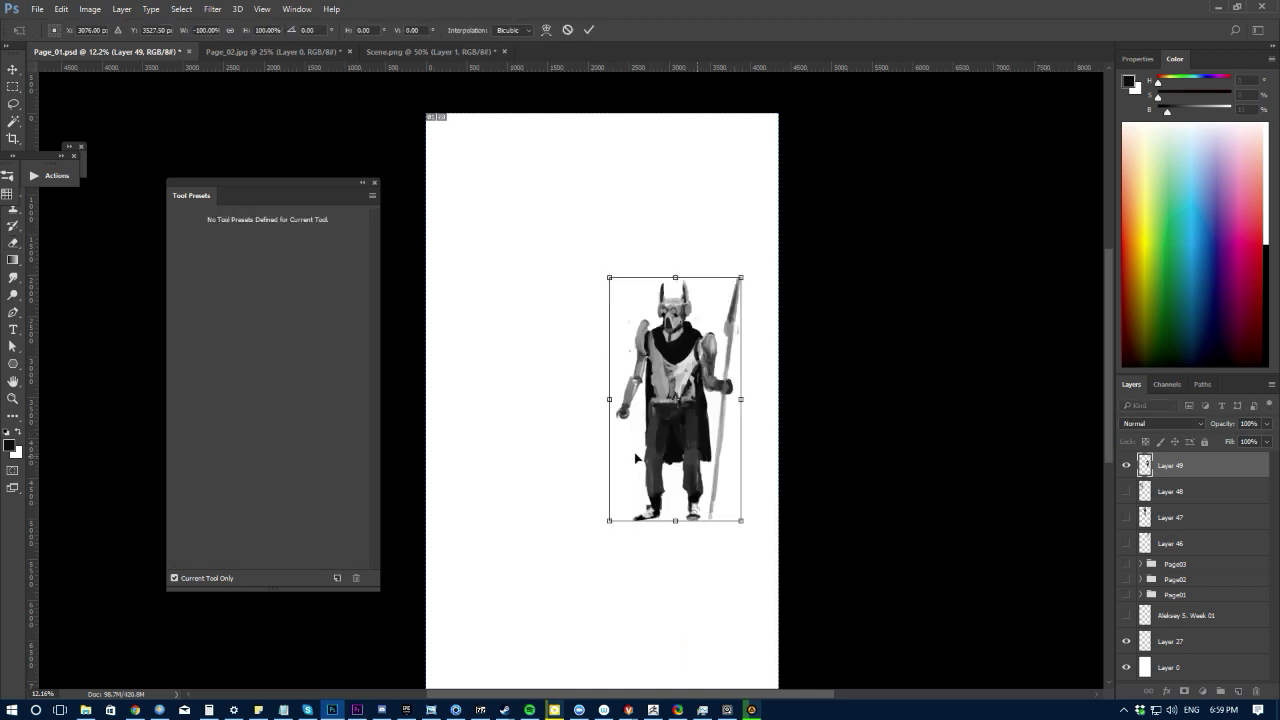
key(e)
Step: Lasso the free-arm-side lower leg, stretch it to about 114.6% height and rotate it about -9.1°
key(l)
mouse_move(641, 457)
mouse_down()
mouse_move(663, 468)
mouse_move(604, 510)
mouse_move(610, 480)
mouse_up()
key(ctrl+t)
drag(630, 561, 632, 565)
drag(640, 460, 643, 455)
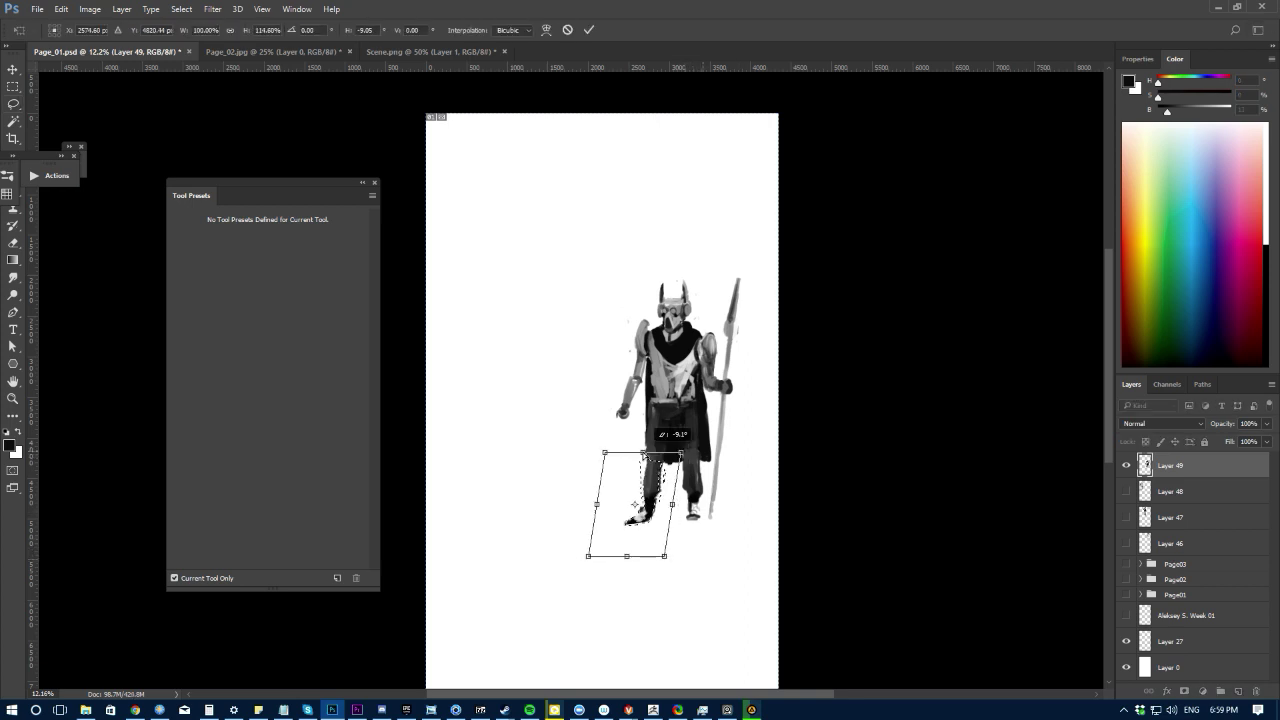
key(Return)
key(b)
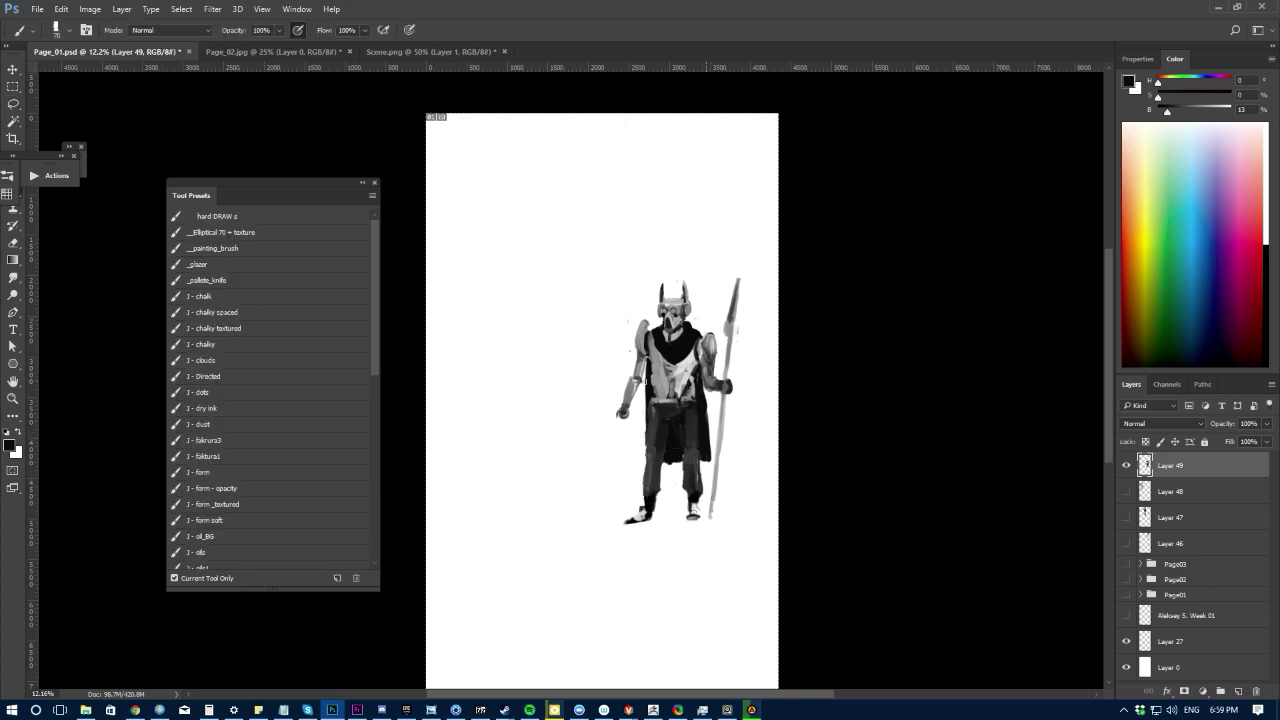
Step: Lasso the spear-side lower leg, stretch it slightly downward and clear the selection
key(l)
mouse_move(686, 464)
mouse_down()
mouse_move(706, 480)
mouse_move(692, 548)
mouse_move(668, 484)
mouse_up()
key(ctrl+t)
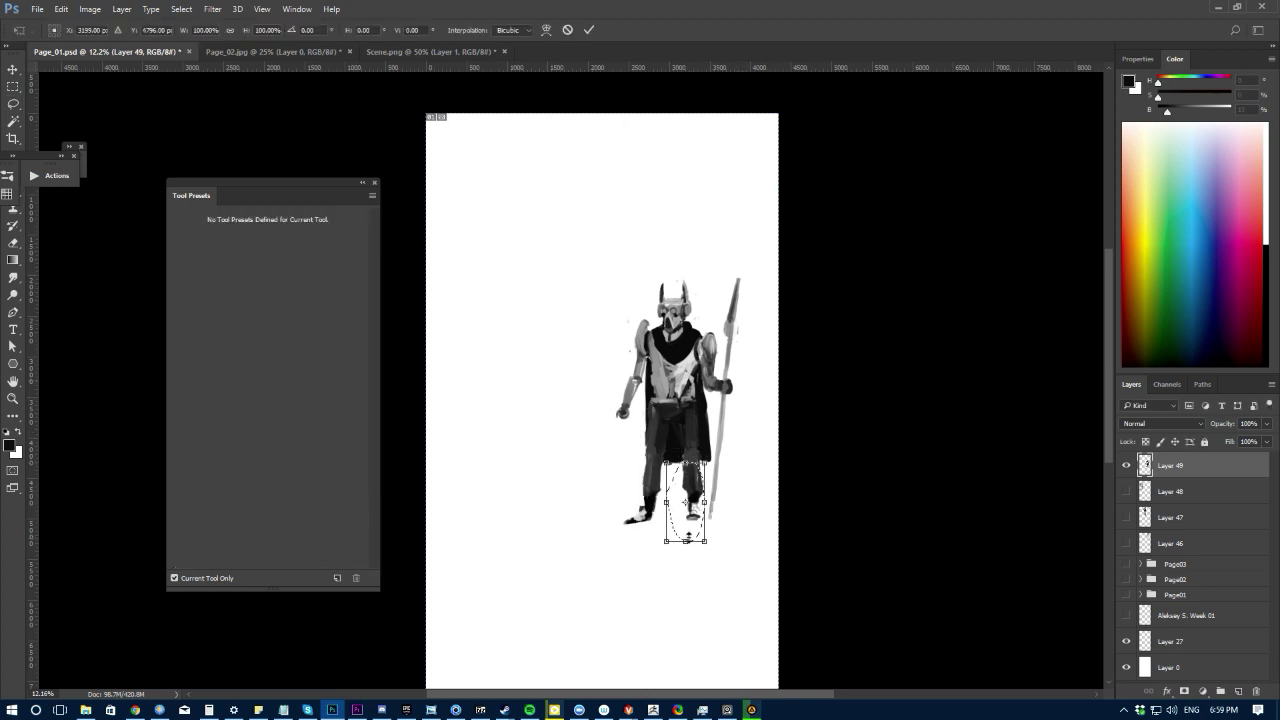
drag(697, 556, 692, 556)
key(Return)
key(ctrl+d)
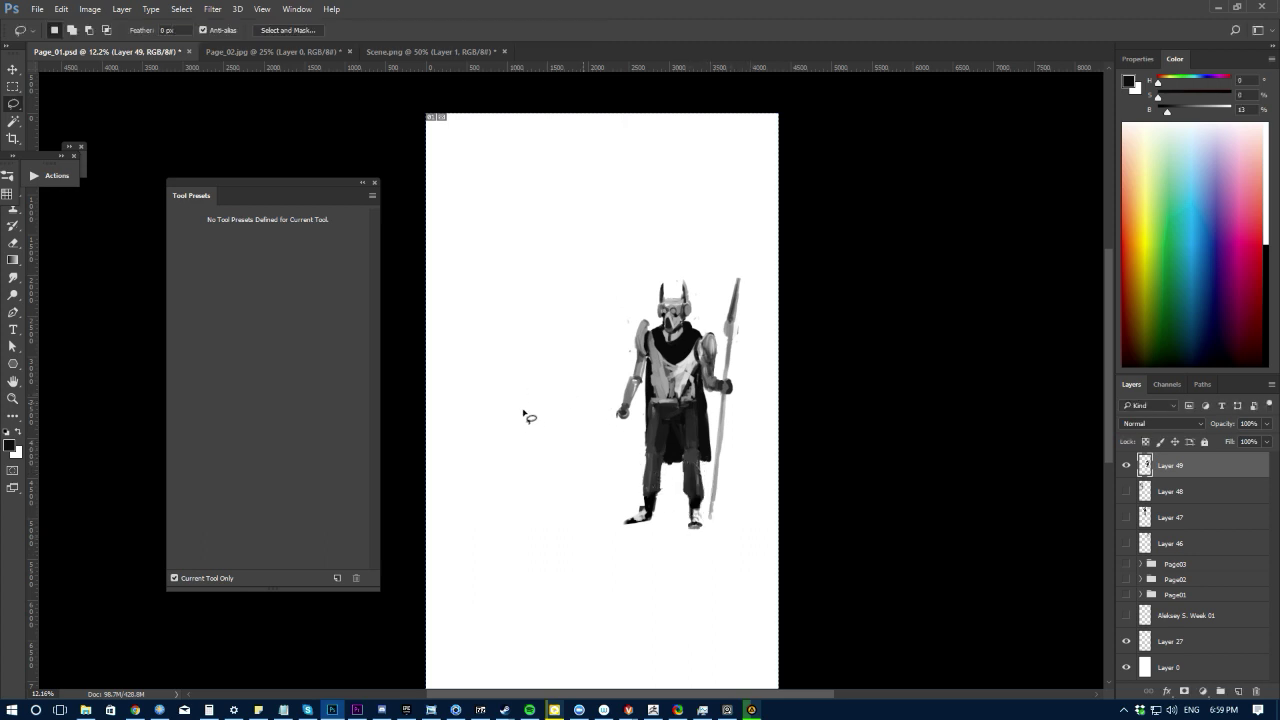
Step: Draw a thin curved leash from the free hand down and away from the figure, ending in an oval loop
key(b)
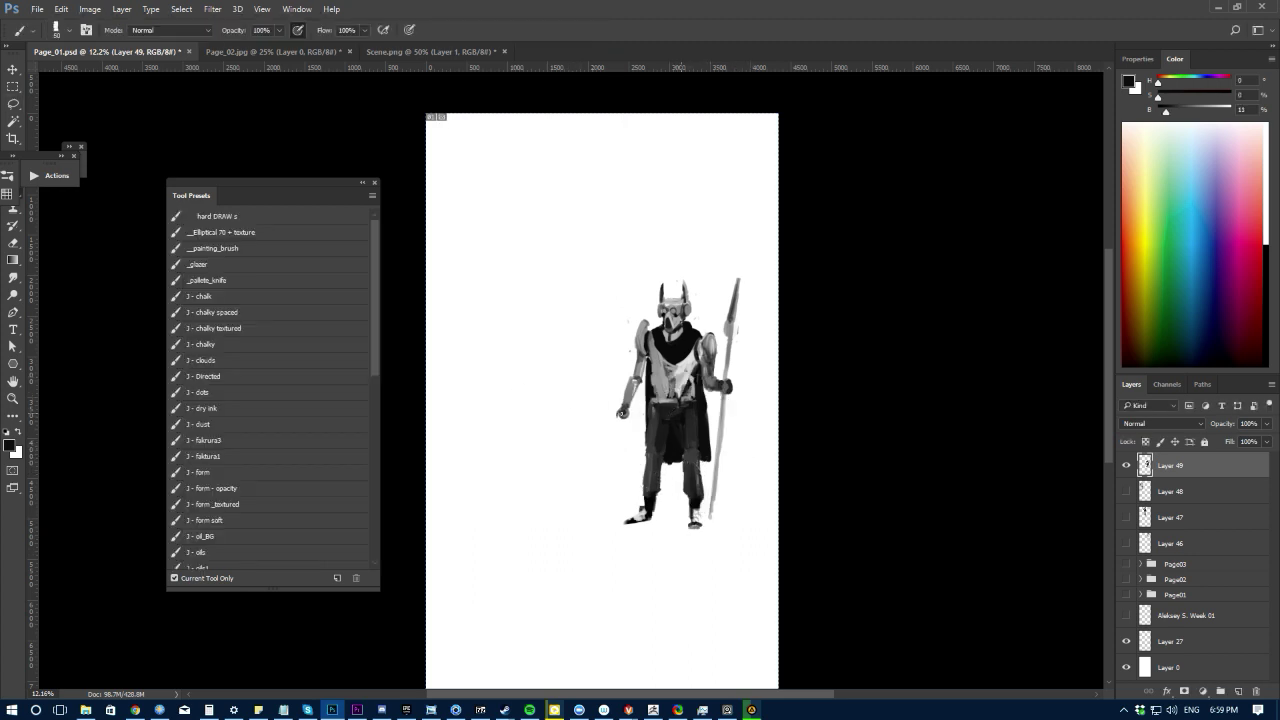
drag(601, 448, 575, 477)
key(e)
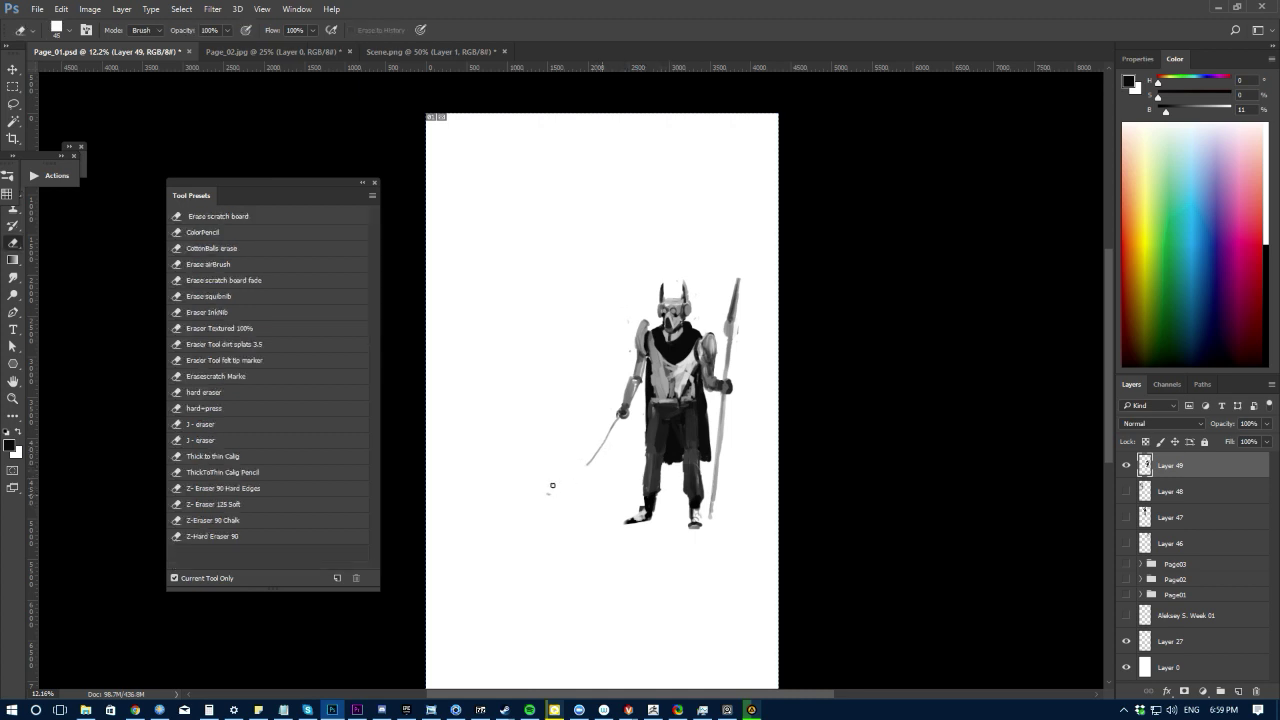
key(b)
mouse_move(601, 439)
mouse_down()
mouse_move(567, 468)
mouse_move(512, 486)
mouse_up()
key(ctrl+z)
key(e)
key(ctrl+z)
key(b)
drag(532, 473, 601, 454)
key(e)
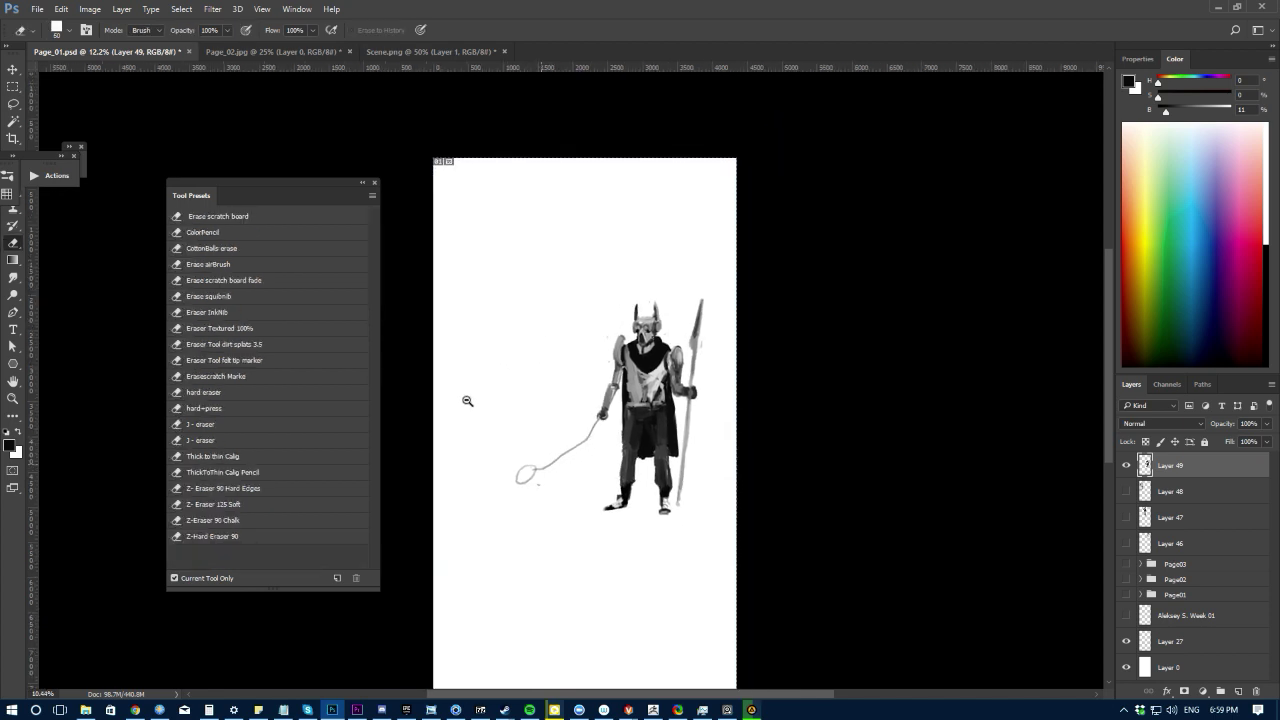
Step: Trim the lower legs and shade the boots and feet with near-black of 7% brightness
scroll(606, 489, up, 2)
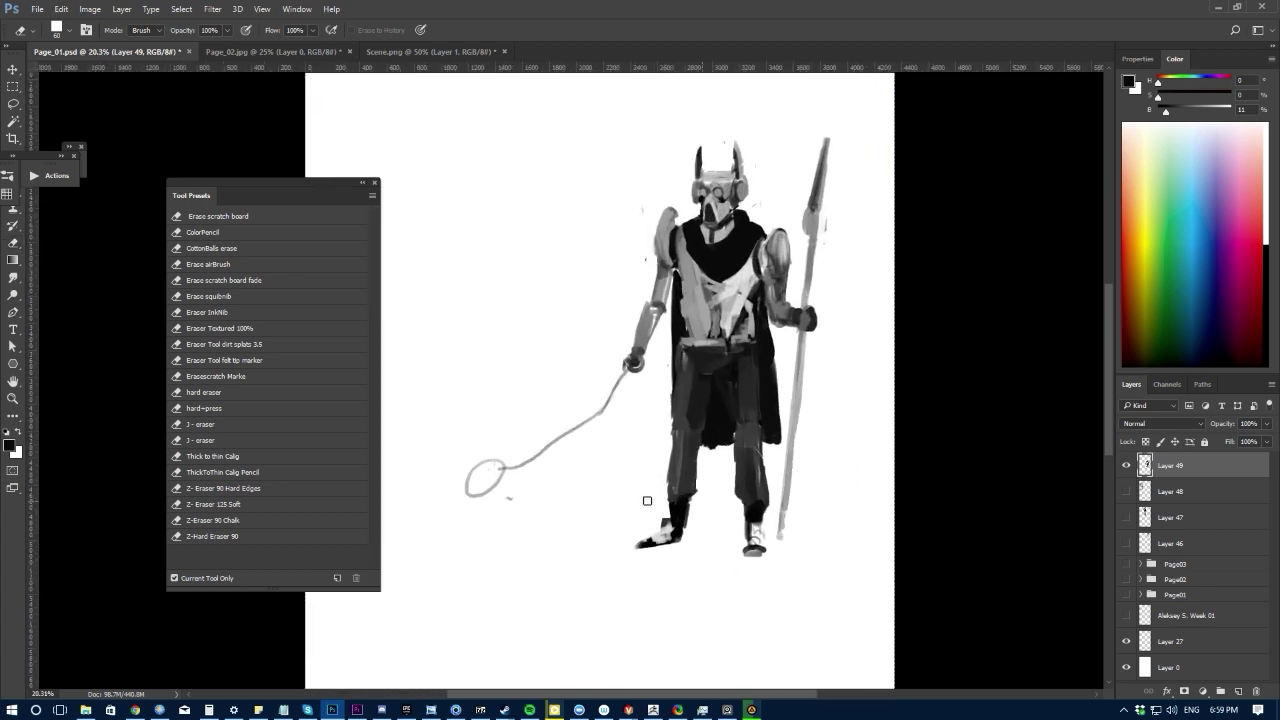
key(b)
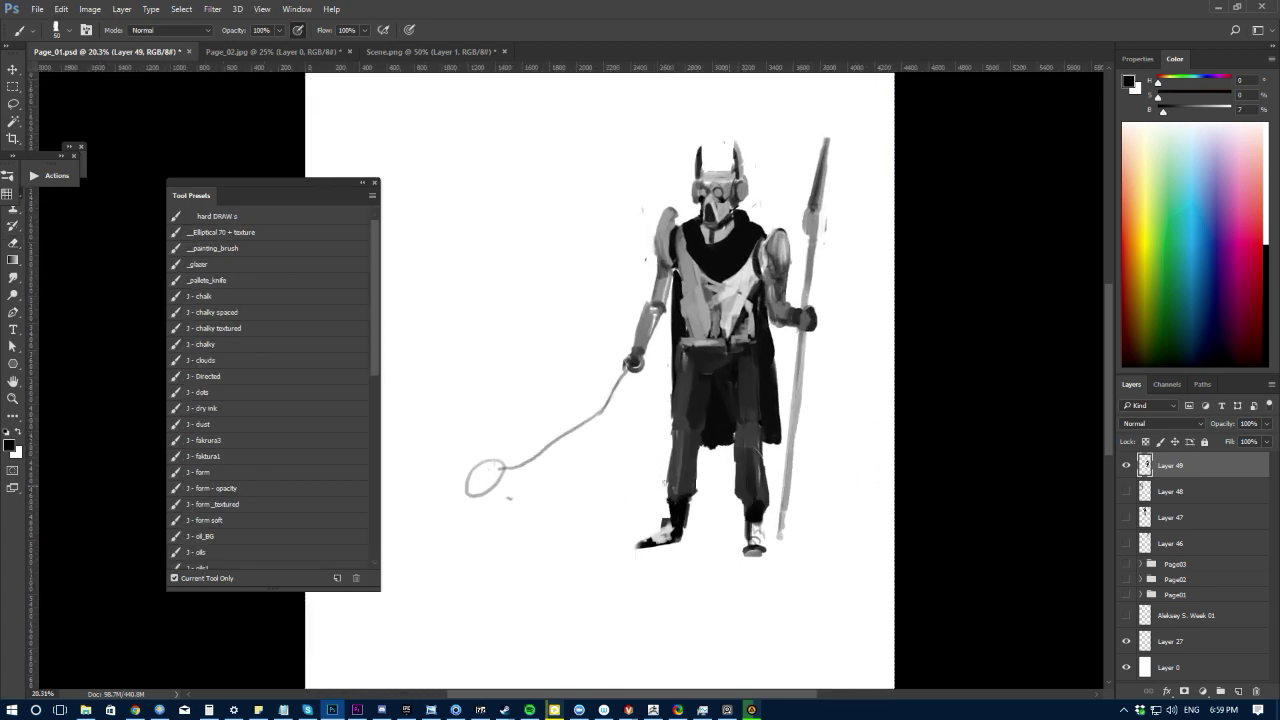
key(e)
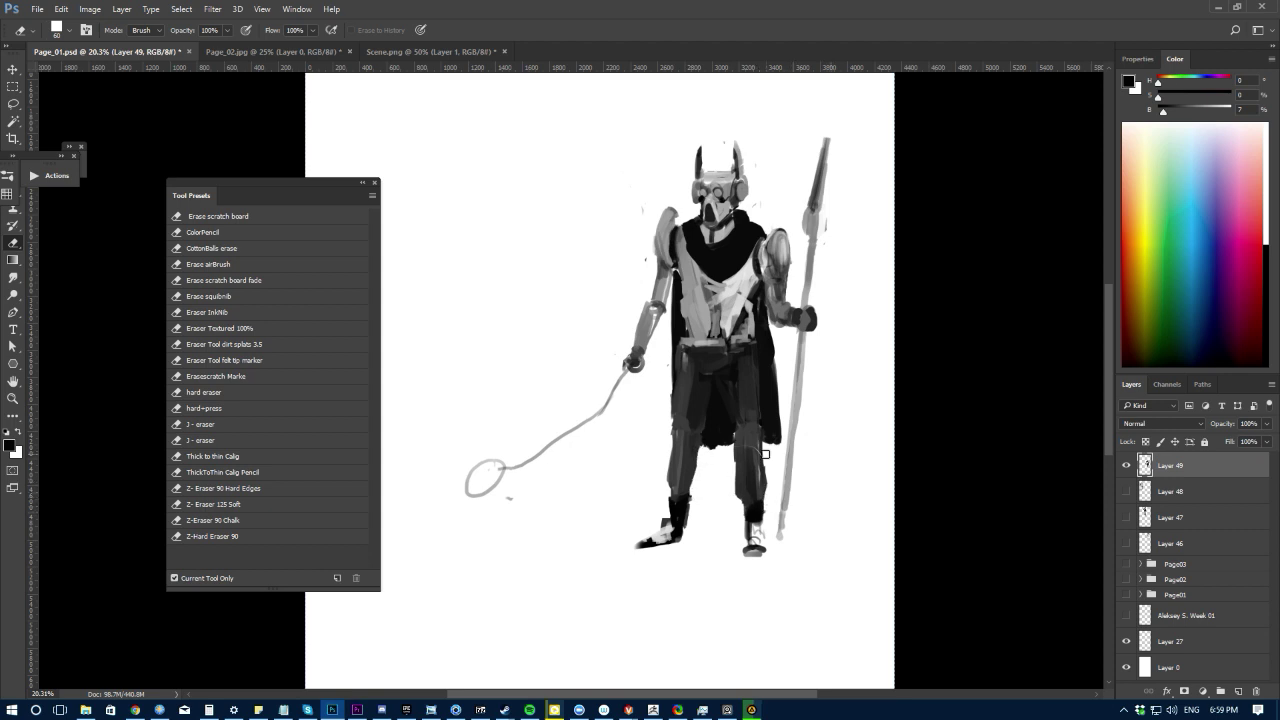
key(b)
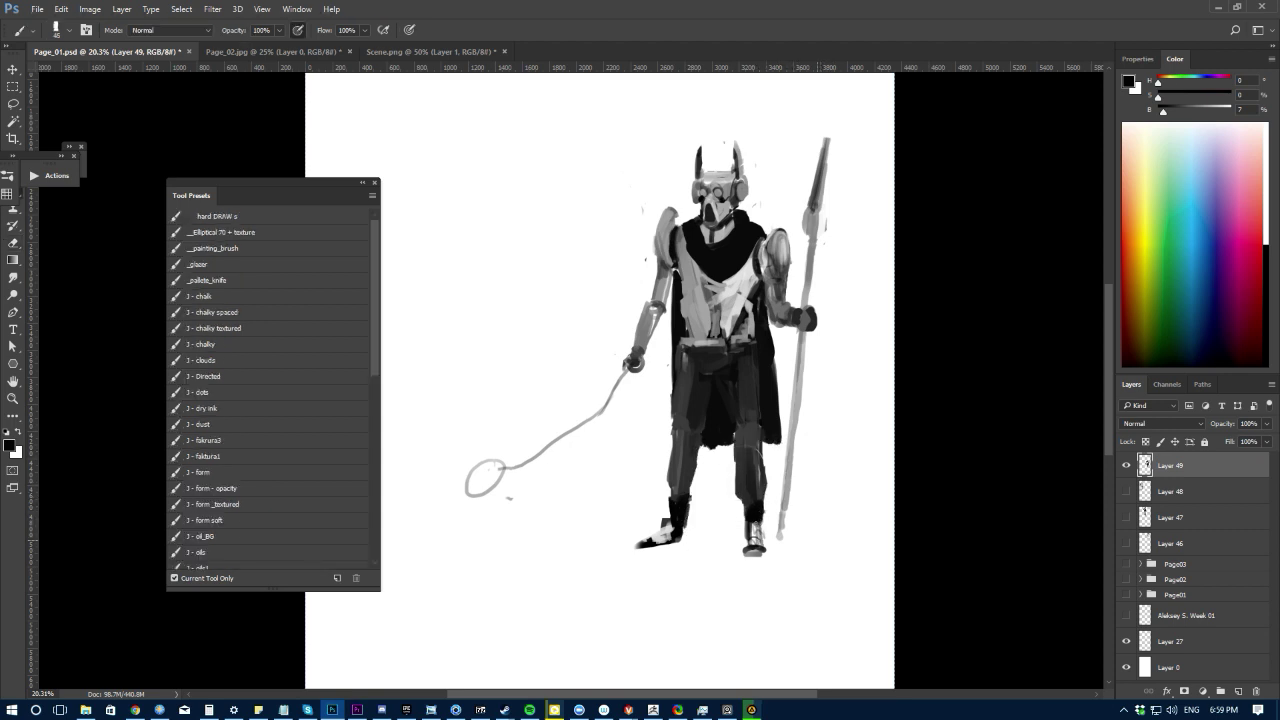
mouse_move(661, 532)
mouse_down()
mouse_move(656, 542)
mouse_move(668, 531)
mouse_up()
Step: Block in a crouching creature's head, curved back, foreleg and hind leg at the leash's end with 25% brightness grey
mouse_move(536, 370)
mouse_down()
mouse_move(486, 306)
mouse_move(545, 337)
mouse_up()
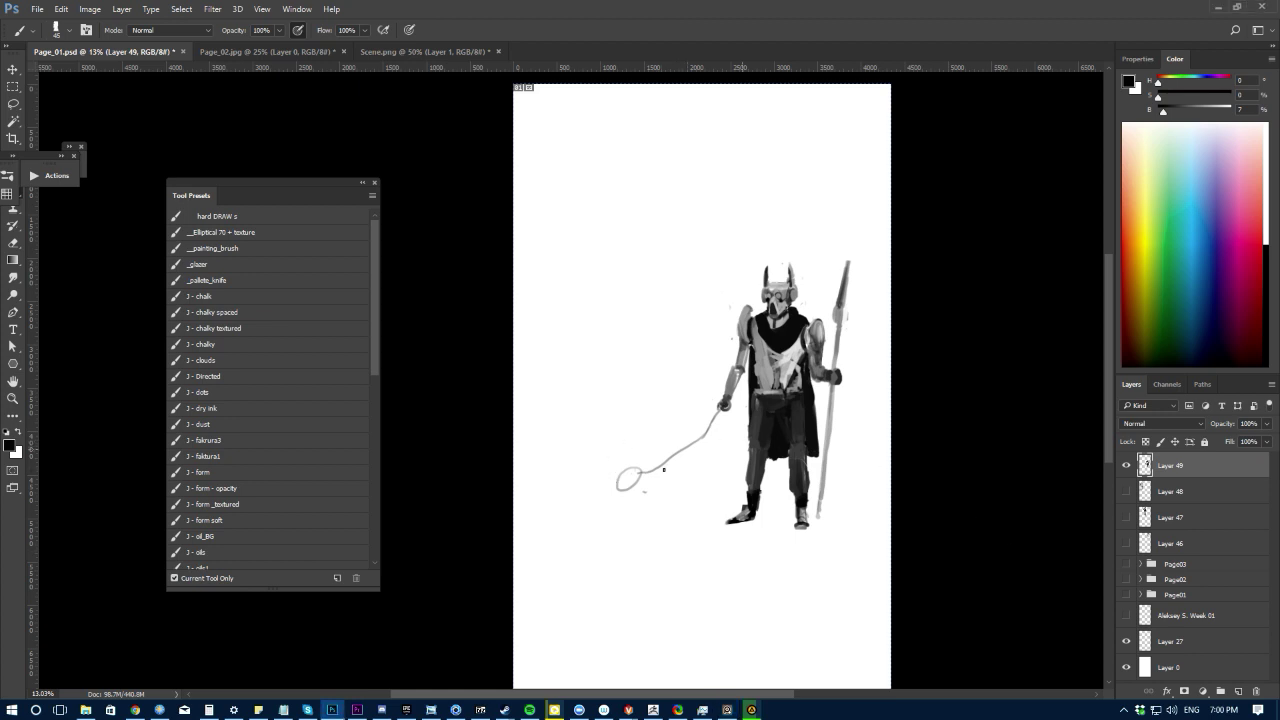
alt+click(756, 471)
mouse_move(588, 479)
mouse_down()
mouse_move(612, 483)
mouse_move(602, 475)
mouse_move(590, 490)
mouse_move(680, 498)
mouse_move(694, 516)
mouse_move(636, 514)
mouse_move(670, 510)
mouse_move(644, 519)
mouse_move(654, 528)
mouse_move(639, 535)
mouse_move(650, 532)
mouse_up()
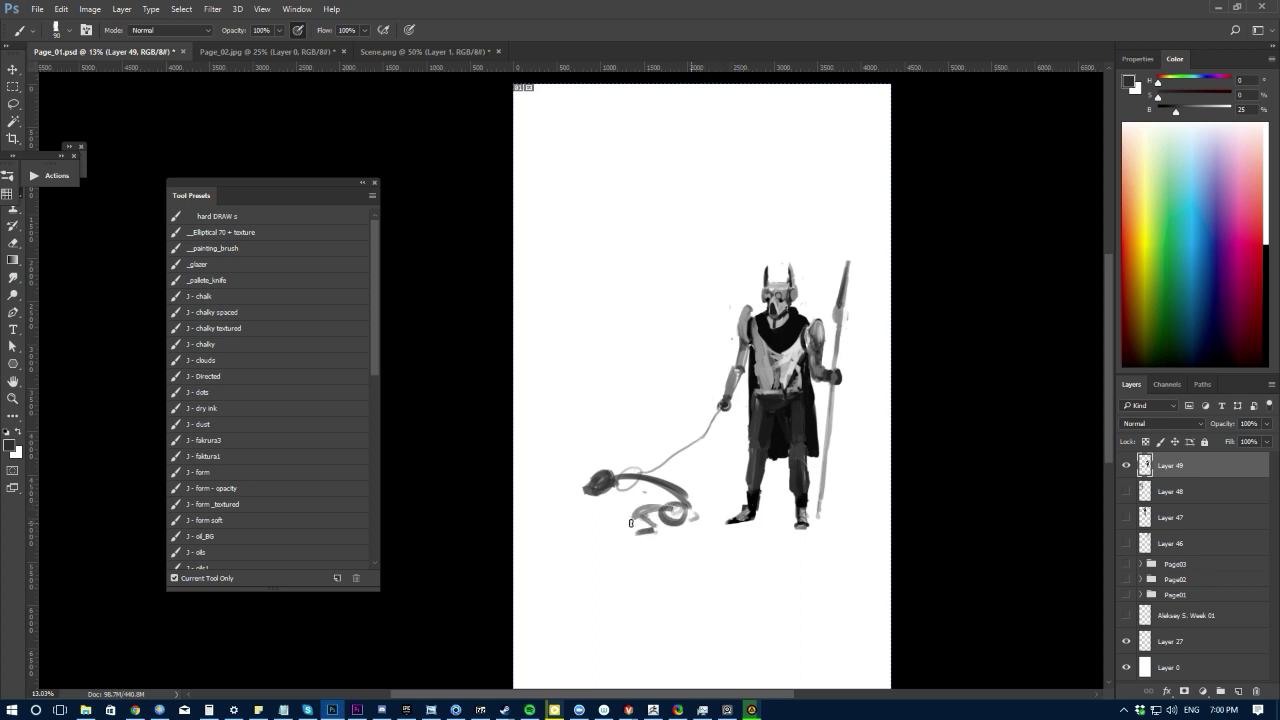
scroll(605, 511, up, 2)
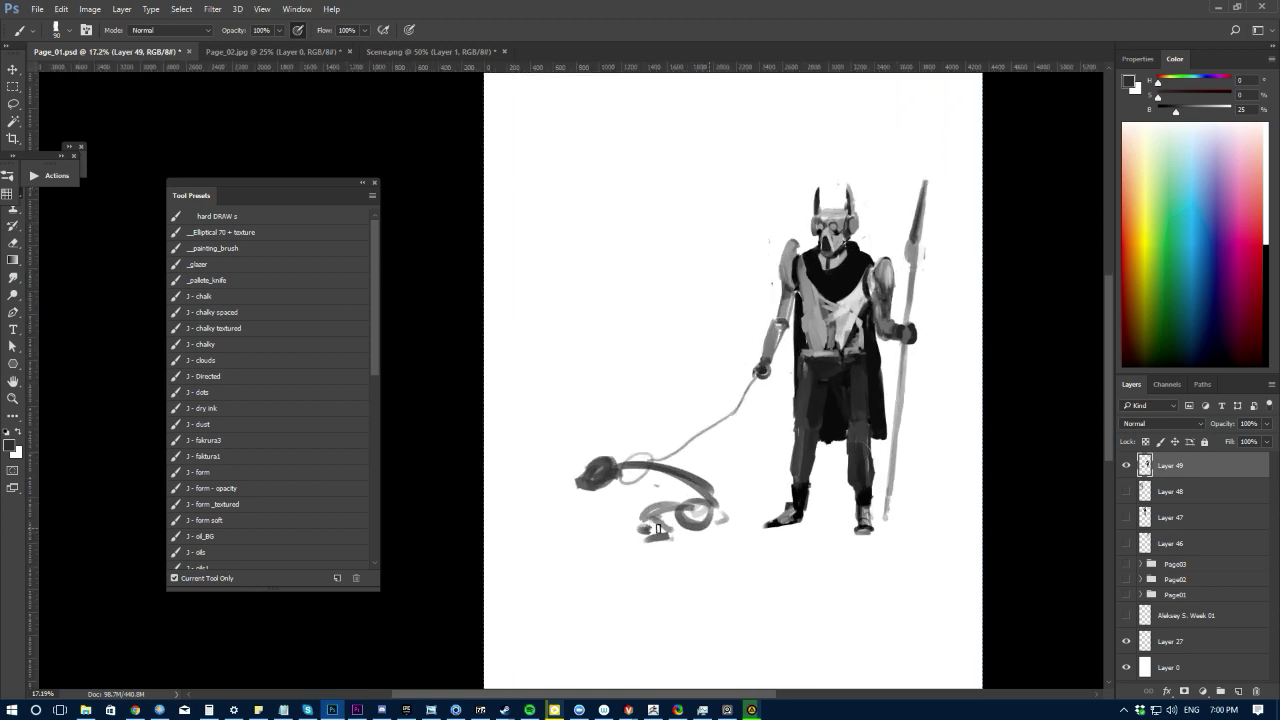
drag(657, 528, 642, 530)
mouse_move(620, 487)
mouse_down()
mouse_move(645, 470)
mouse_move(700, 490)
mouse_move(684, 512)
mouse_move(624, 504)
mouse_move(580, 516)
mouse_move(612, 518)
mouse_move(628, 500)
mouse_move(577, 514)
mouse_move(576, 502)
mouse_up()
key(bracketleft)
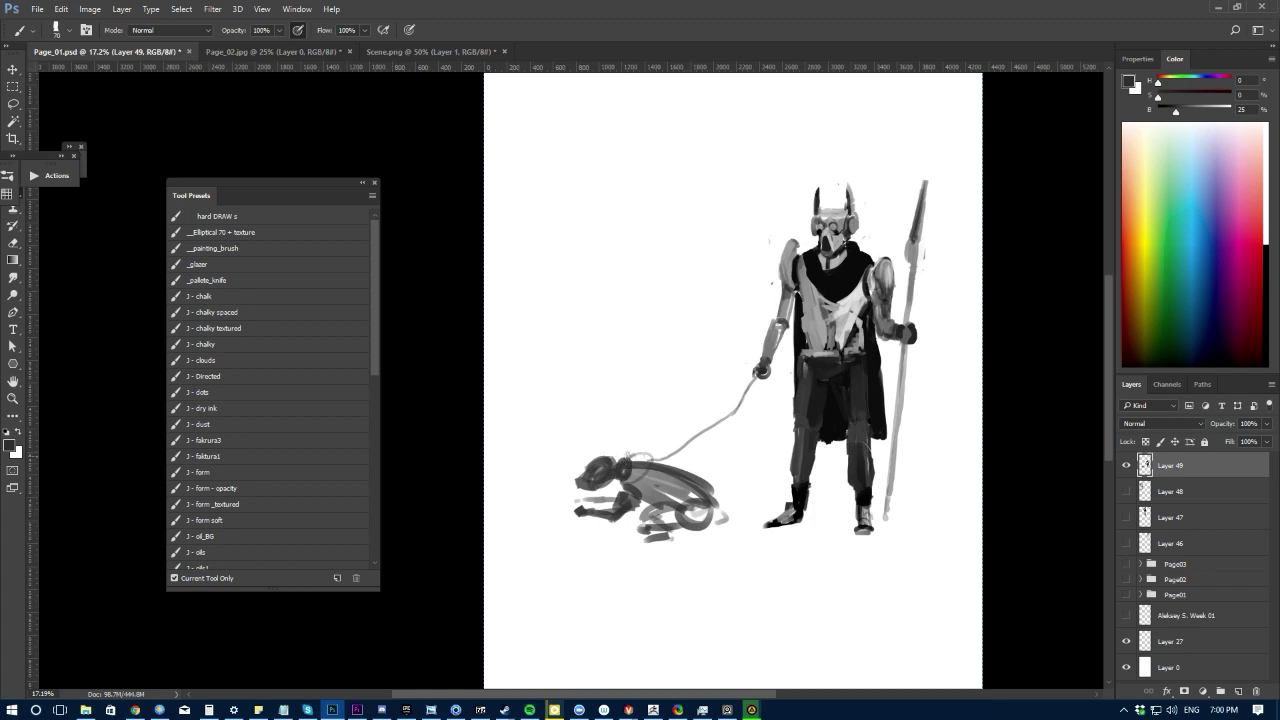
Step: Extend the creature's head and neck forward, add the far foreleg in 42% brightness grey, and erase stray marks under the jaw
key(e)
key(b)
alt+click(631, 501)
key(bracketright)
mouse_move(535, 480)
mouse_down()
mouse_move(575, 501)
mouse_move(619, 449)
mouse_move(653, 451)
mouse_move(610, 482)
mouse_up()
key(e)
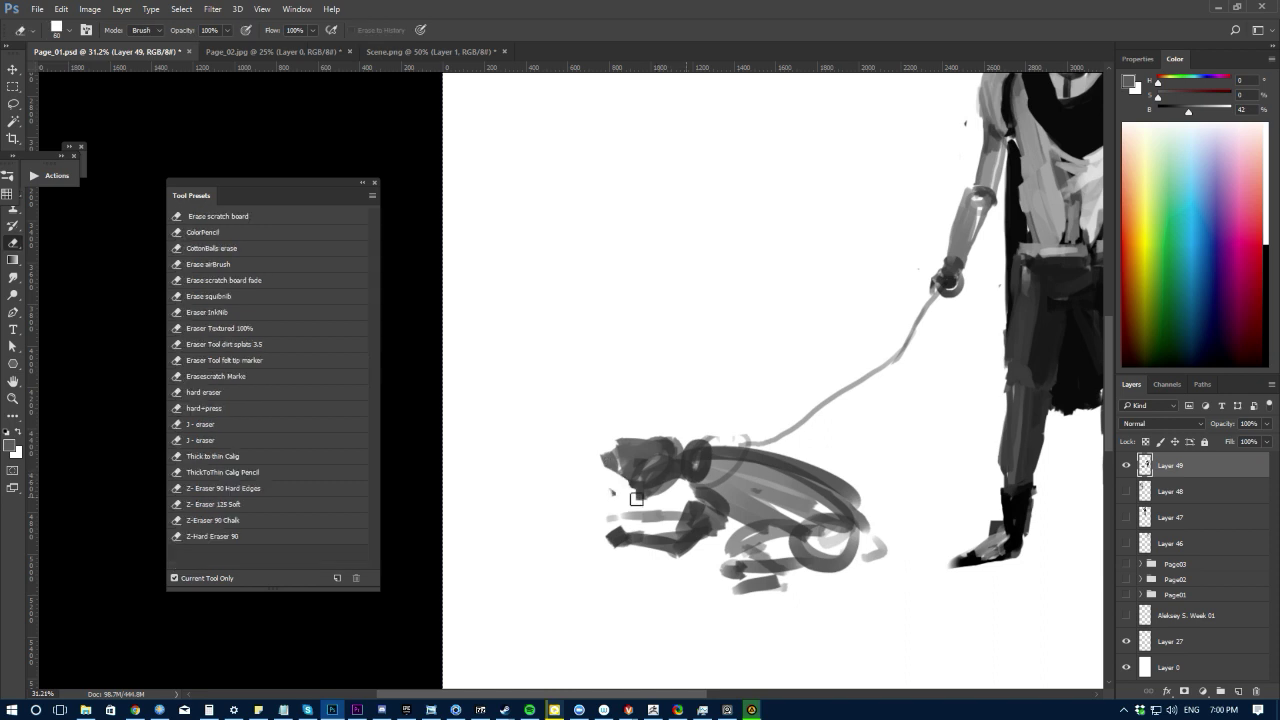
key(b)
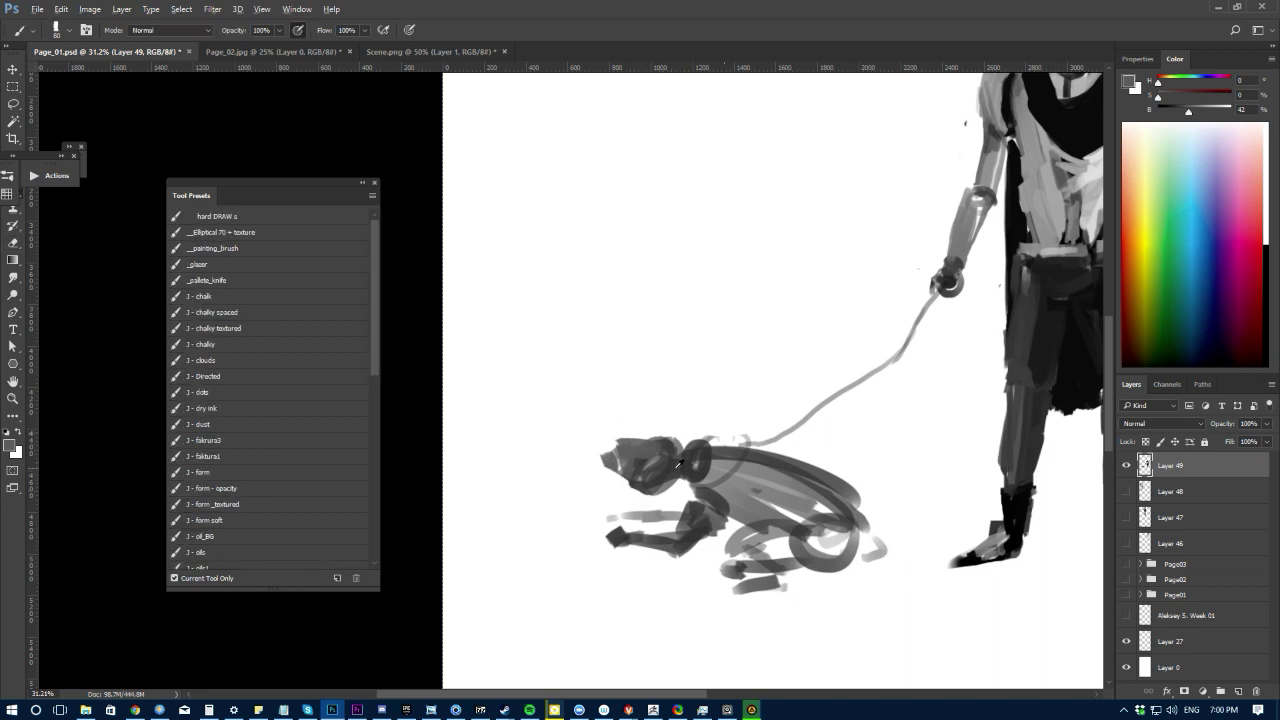
Step: Outline the creature's face and jaw in near-black of 7% brightness and add a white highlight inside the face
alt+click(1021, 517)
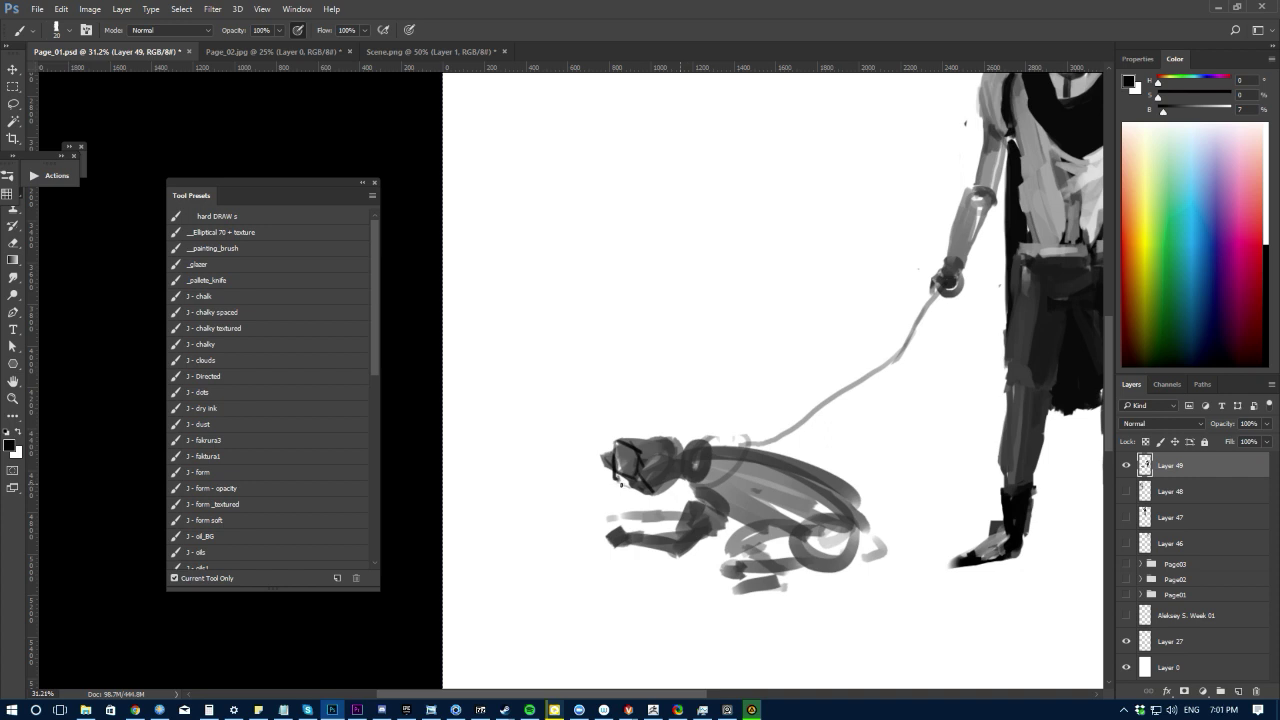
drag(625, 481, 646, 497)
drag(636, 441, 674, 442)
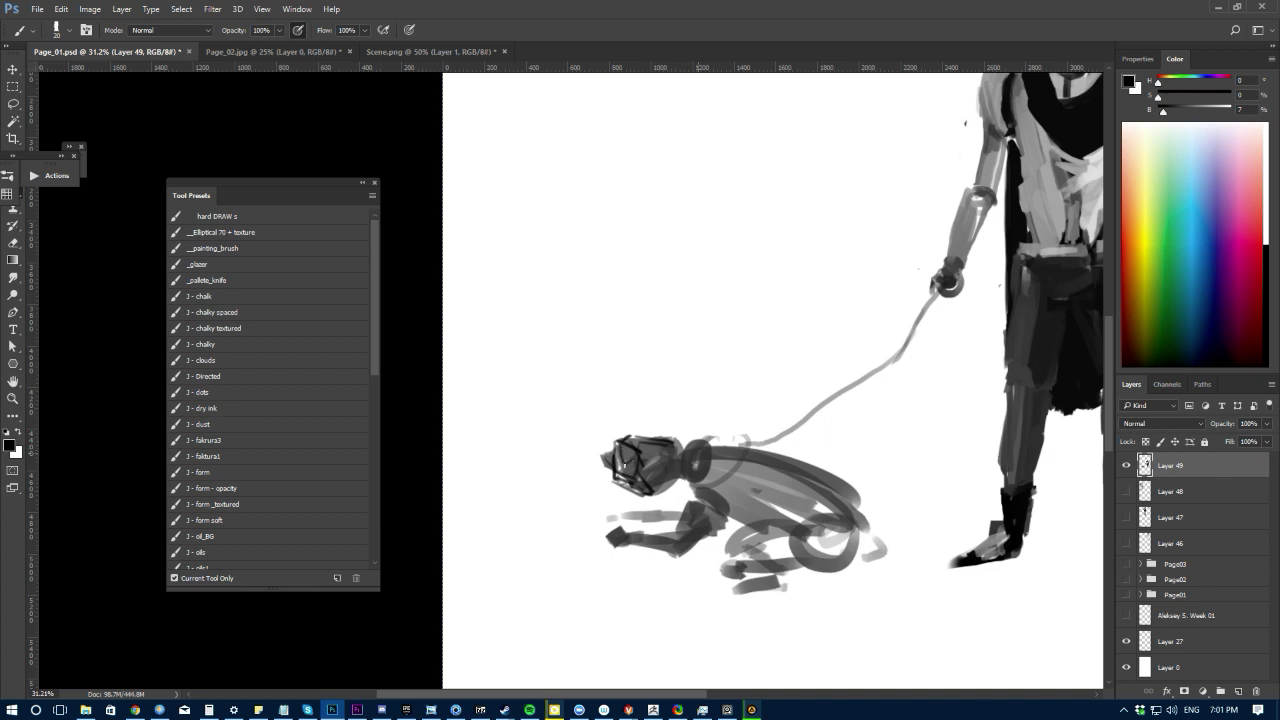
key(x)
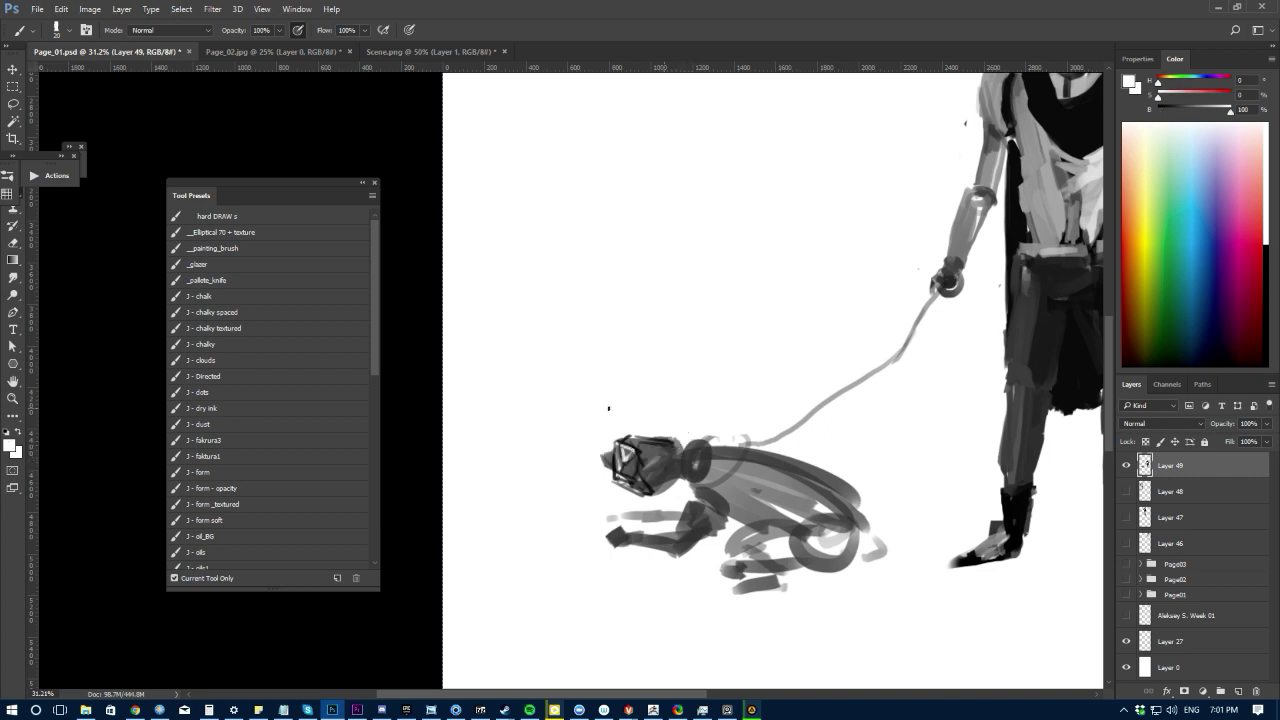
Step: Erase the protruding front of the creature's head and rework its crown with dark grey of 26% brightness
key(e)
mouse_move(611, 442)
mouse_down()
mouse_move(602, 460)
mouse_move(676, 438)
mouse_up()
key(b)
alt+click(662, 464)
alt+click(679, 441)
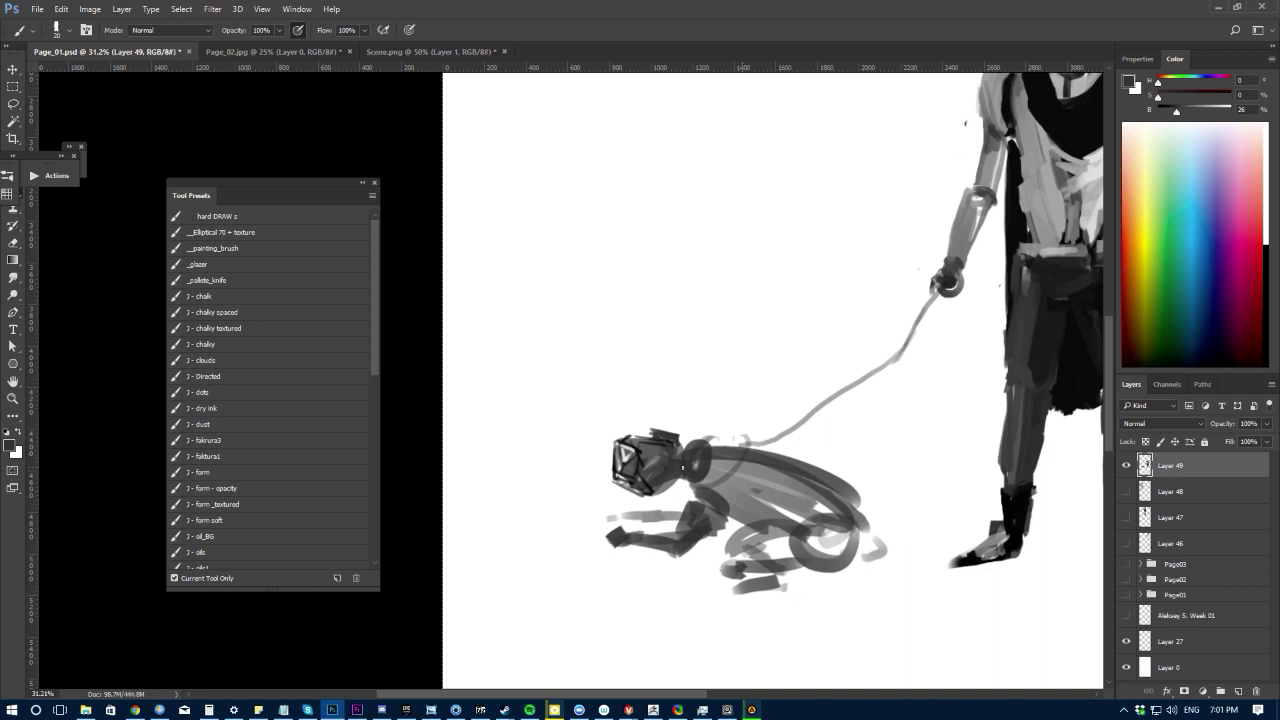
Step: Define the creature's neck and upper back contour with thin pure black lines
alt+click(1020, 520)
alt+click(409, 374)
scroll(620, 455, down, 3)
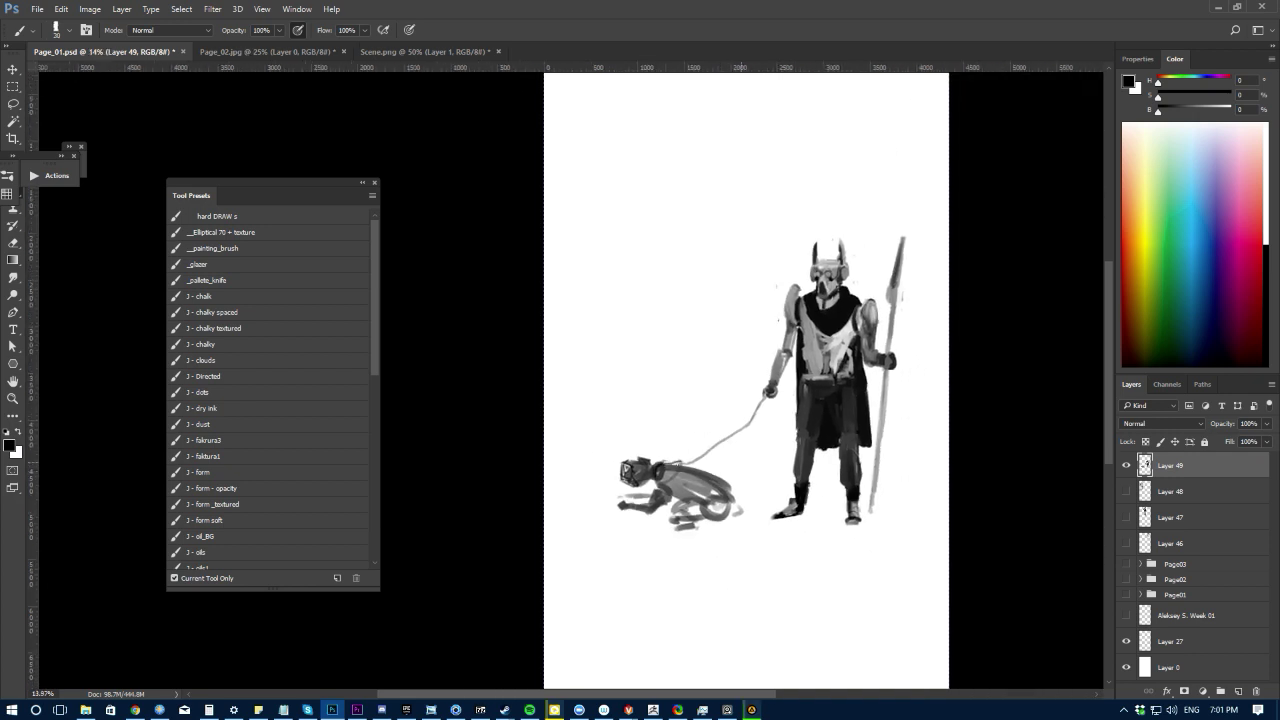
drag(673, 458, 706, 475)
scroll(640, 478, up, 3)
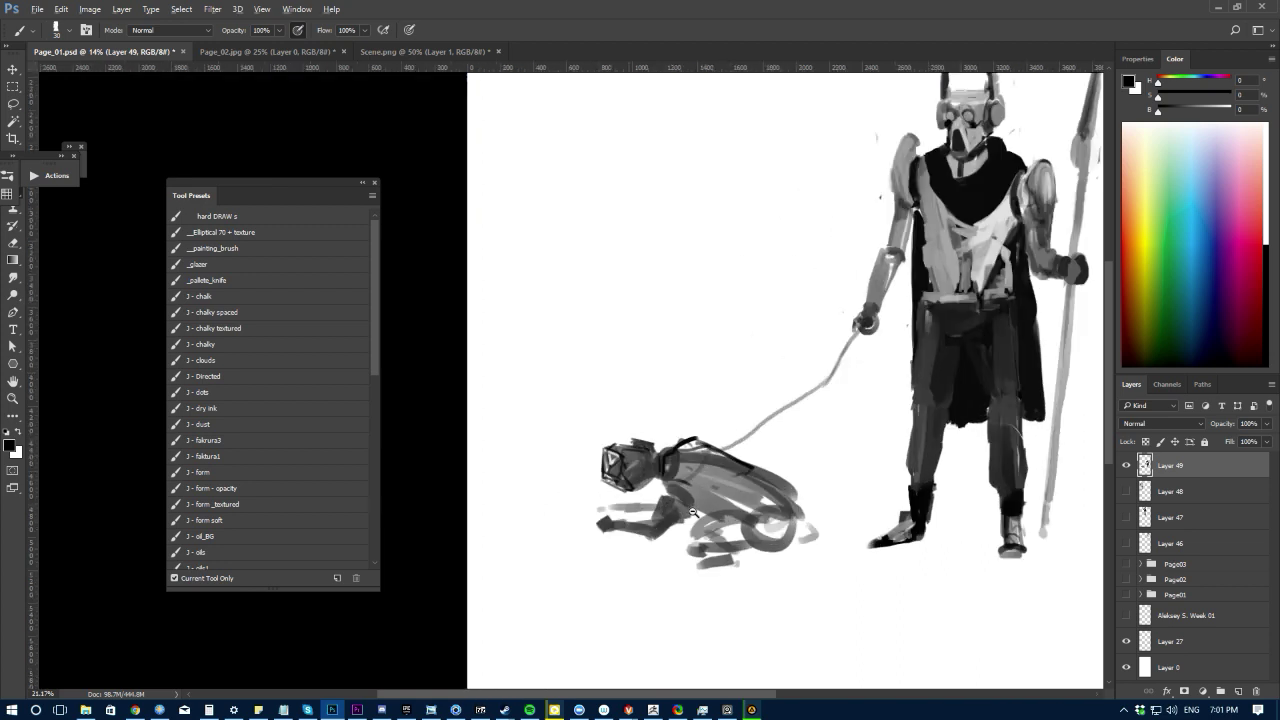
Step: Draw black contour lines around the creature's shoulder and upper foreleg, undoing the strokes that miss the form
drag(702, 474, 735, 514)
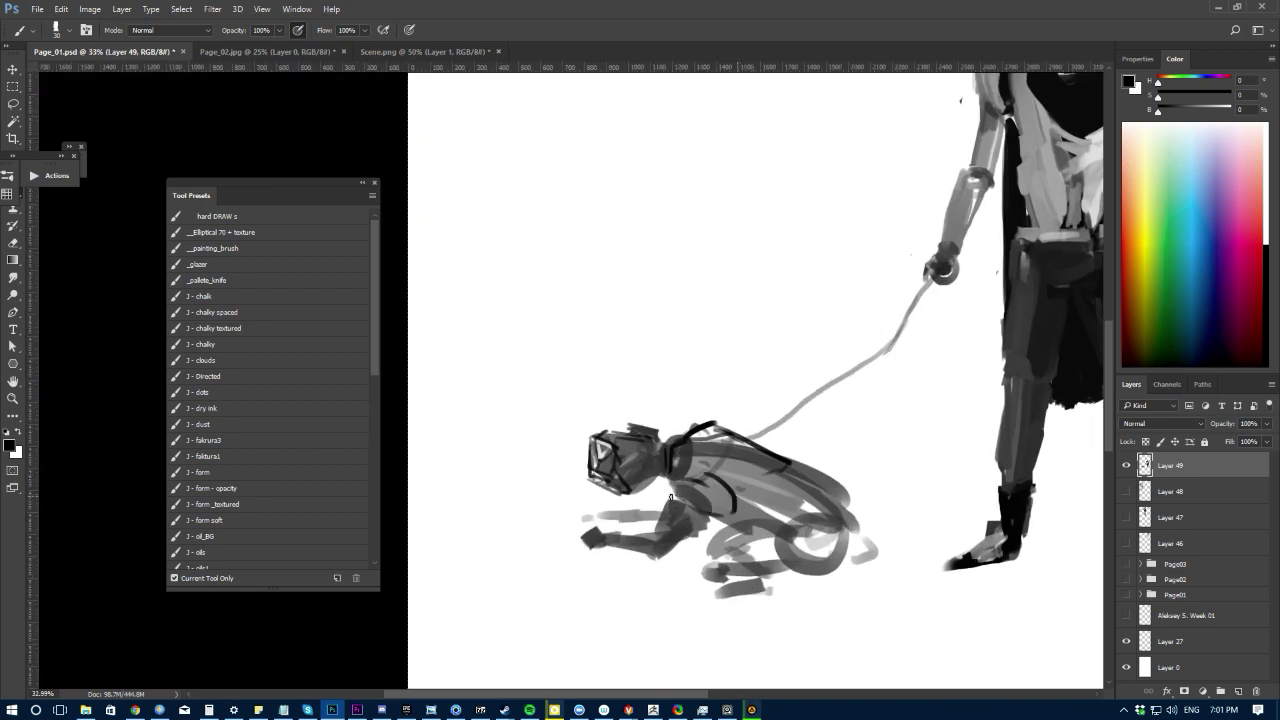
mouse_move(683, 480)
mouse_down()
mouse_move(670, 517)
mouse_move(709, 528)
mouse_move(690, 519)
mouse_move(691, 477)
mouse_move(716, 534)
mouse_up()
key(ctrl+alt+z)
key(ctrl+alt+z)
drag(718, 499, 720, 518)
drag(684, 472, 706, 482)
Step: Outline the creature's haunch, folded hind leg and foot in black
mouse_move(710, 478)
mouse_down()
mouse_move(738, 530)
mouse_move(808, 518)
mouse_move(832, 564)
mouse_move(802, 548)
mouse_move(822, 556)
mouse_up()
mouse_move(740, 526)
mouse_down()
mouse_move(809, 569)
mouse_move(725, 546)
mouse_move(761, 571)
mouse_move(760, 552)
mouse_move(781, 591)
mouse_move(710, 576)
mouse_up()
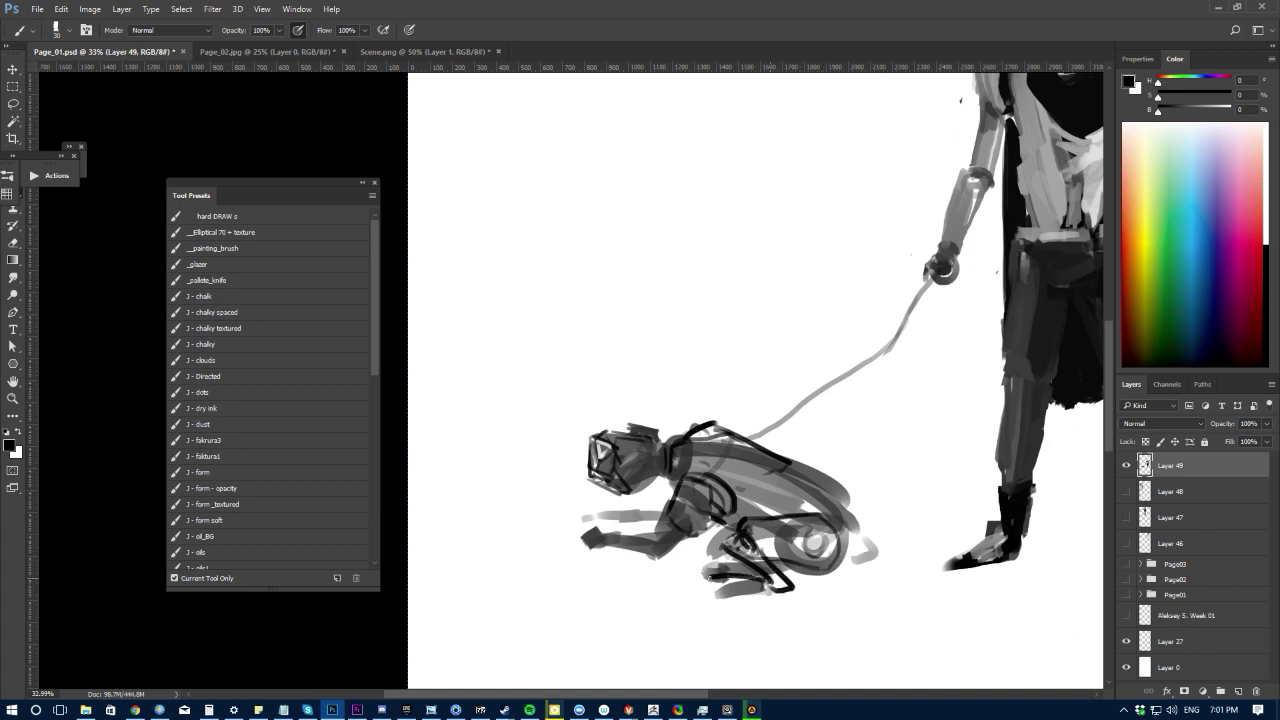
scroll(570, 520, down, 3)
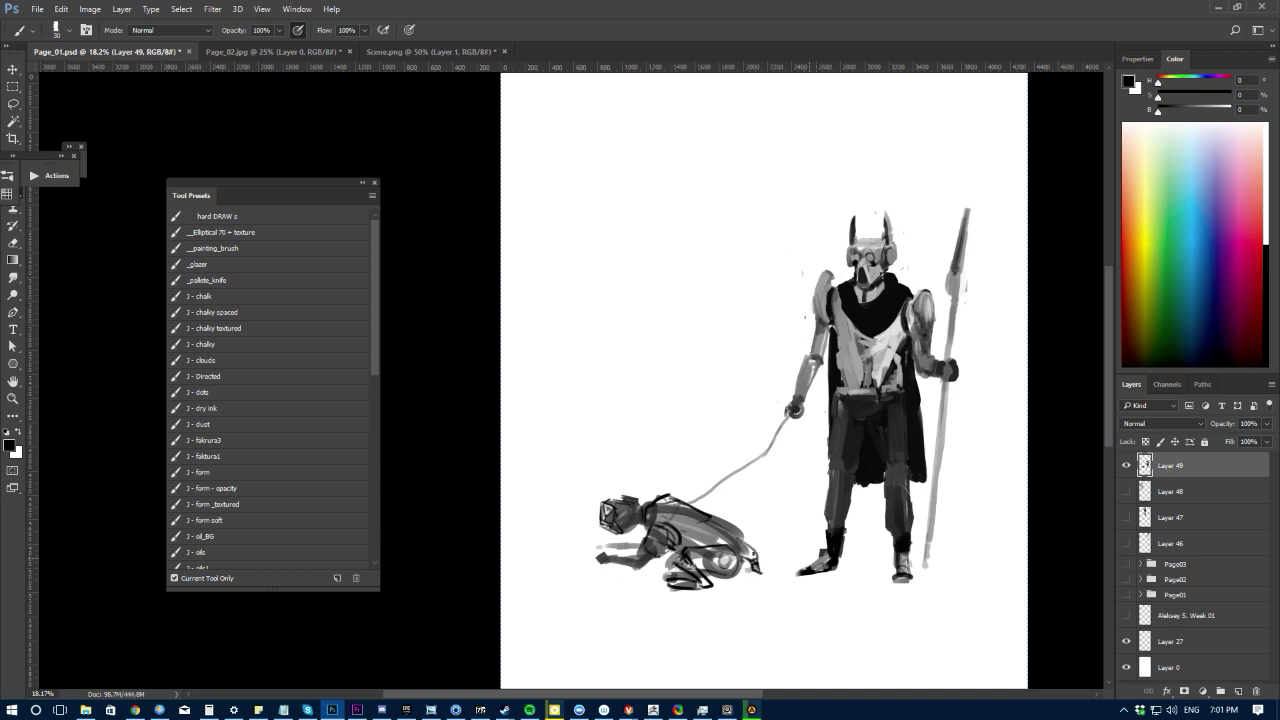
Step: Enlarge the brush and touch up the creature's upper back near the leash with sampled grey of 45% brightness
key(e)
key(b)
alt+click(674, 505)
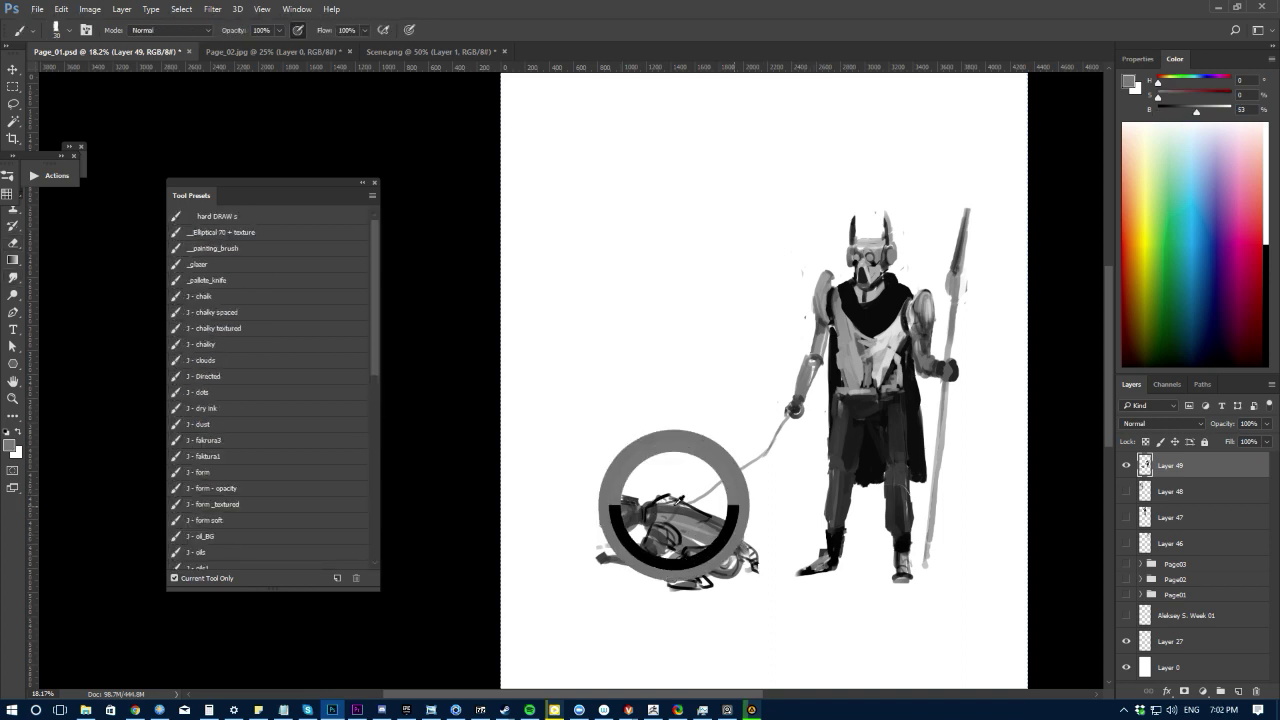
key(bracketright)
key(bracketright)
drag(678, 506, 727, 538)
alt+click(690, 504)
alt+click(703, 503)
key(ctrl+z)
key(bracketright)
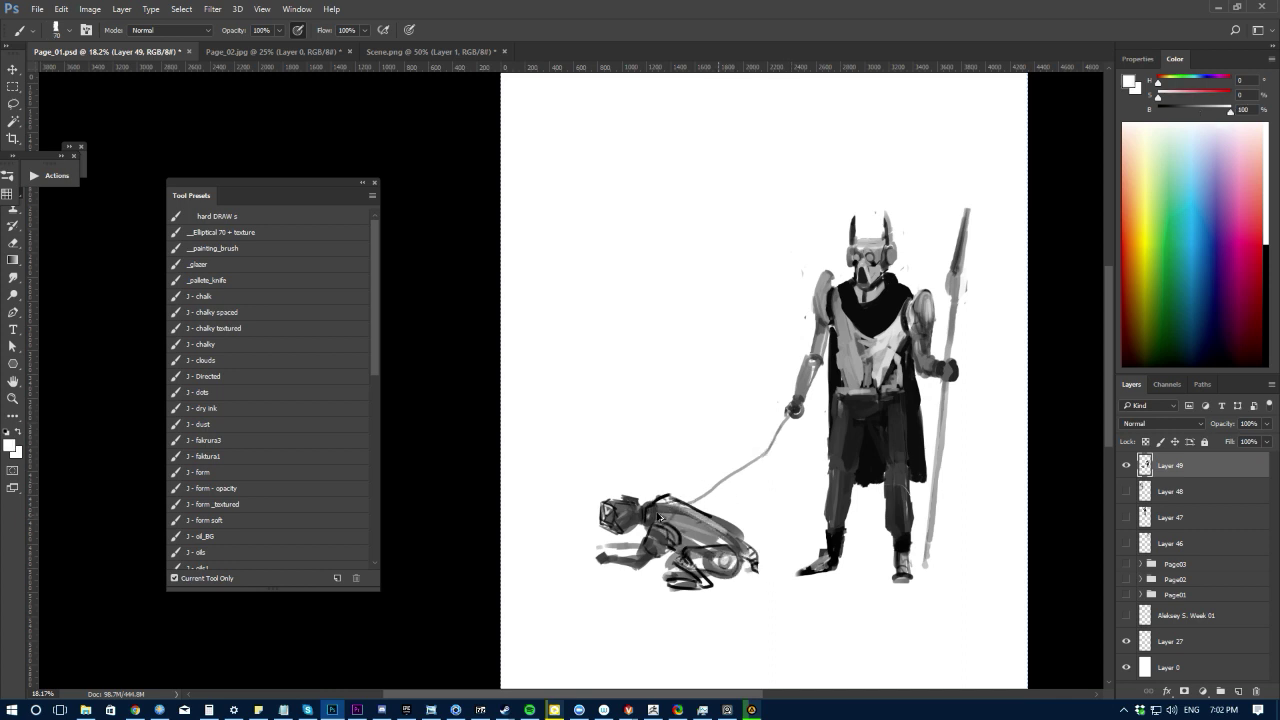
alt+click(688, 512)
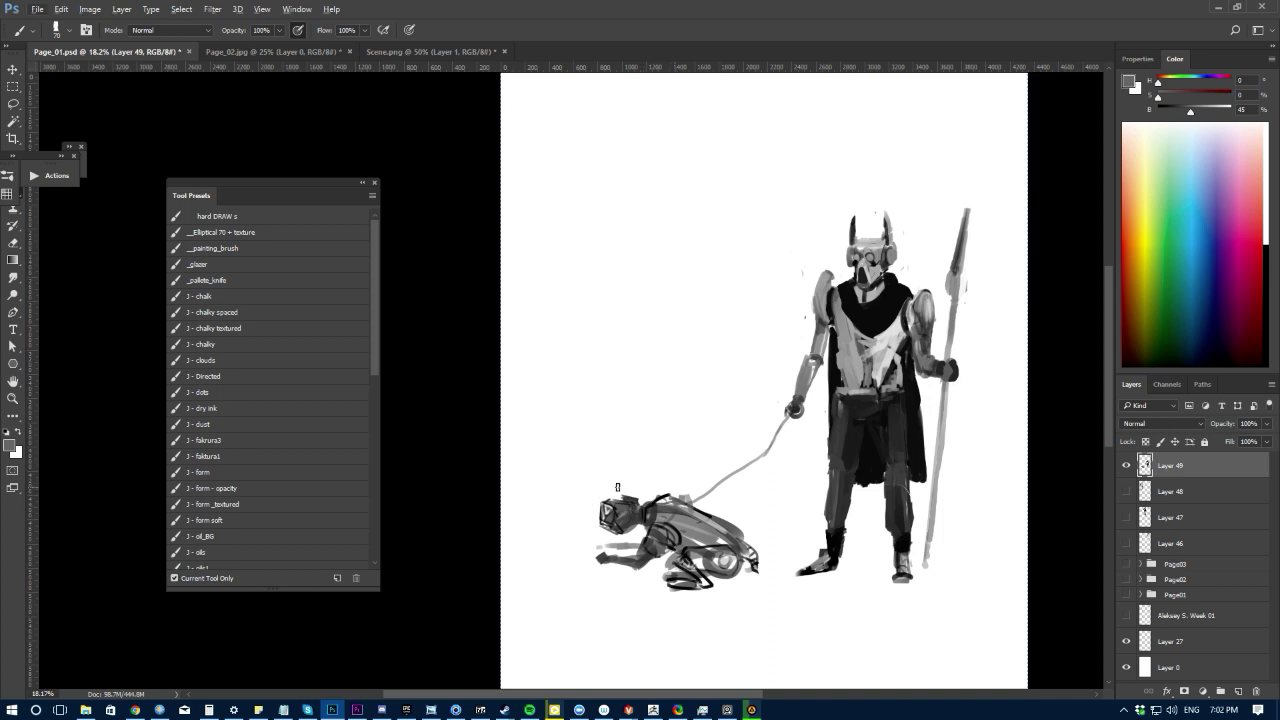
Step: Lasso the creature's head and transform it to 120.22% width and 76.90% height, with -7.19° rotation and -7.95° skew
key(l)
mouse_move(638, 482)
mouse_down()
mouse_move(645, 528)
mouse_move(600, 543)
mouse_move(562, 484)
mouse_move(538, 523)
mouse_move(594, 543)
mouse_move(582, 526)
mouse_up()
key(ctrl+t)
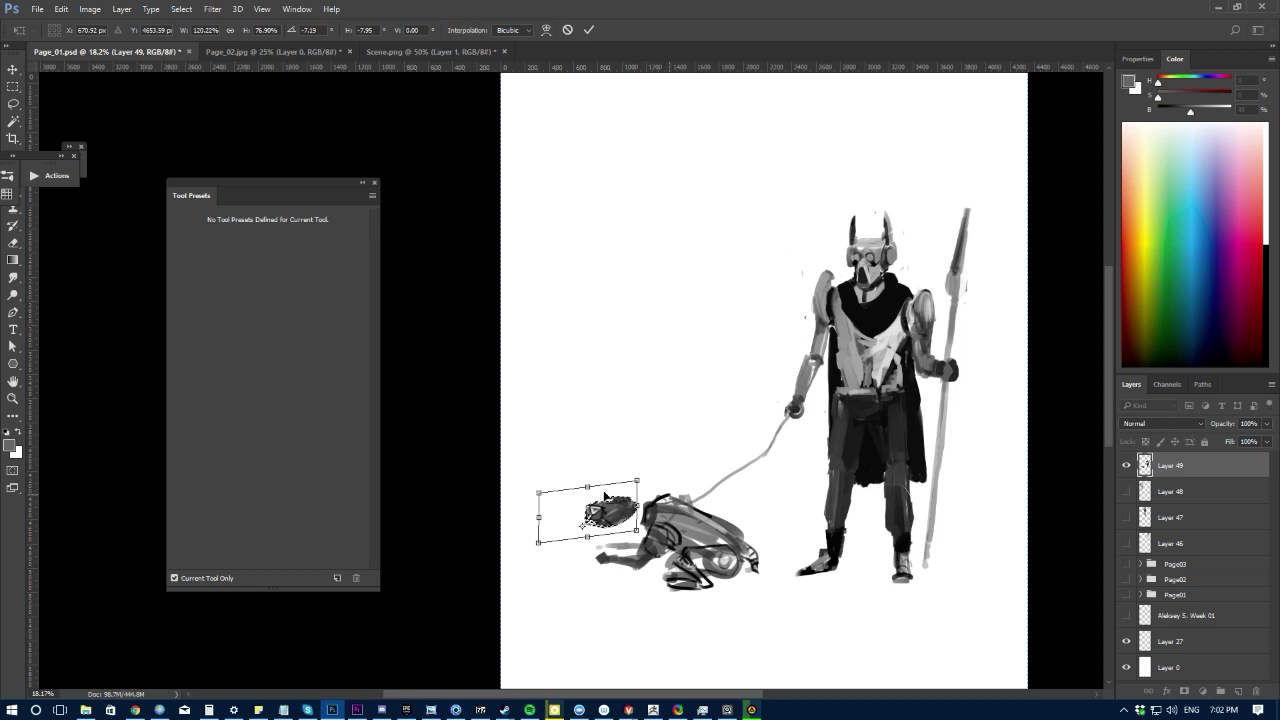
key(Return)
Step: Retouch the creature's face with light grey of 85% brightness, then smudge the face and pull the neck toward the head
key(e)
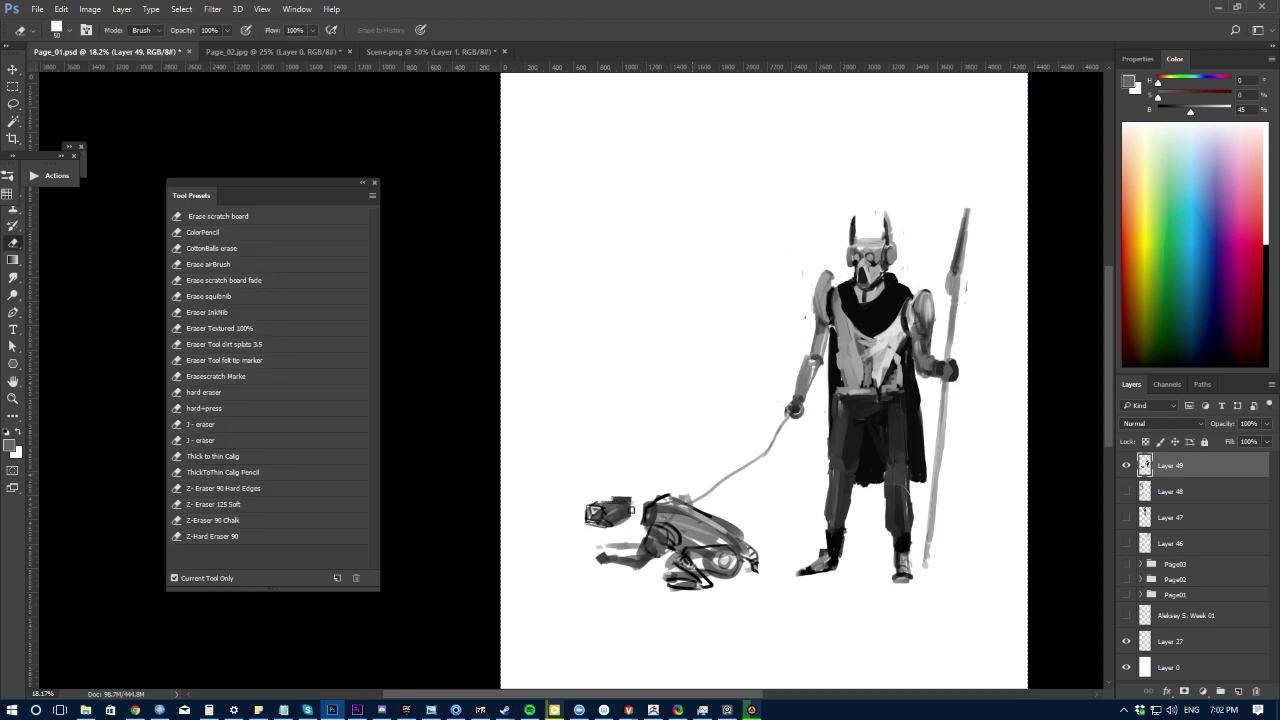
key(b)
alt+click(593, 511)
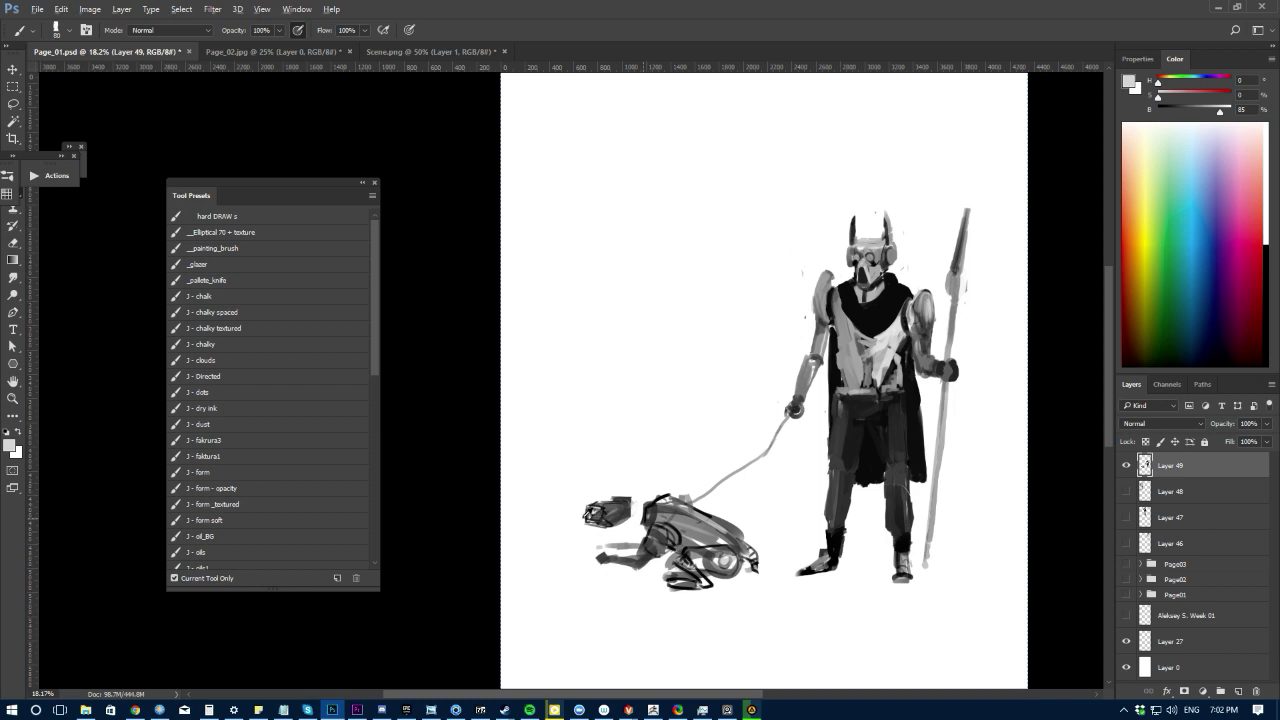
key(r)
drag(596, 514, 587, 512)
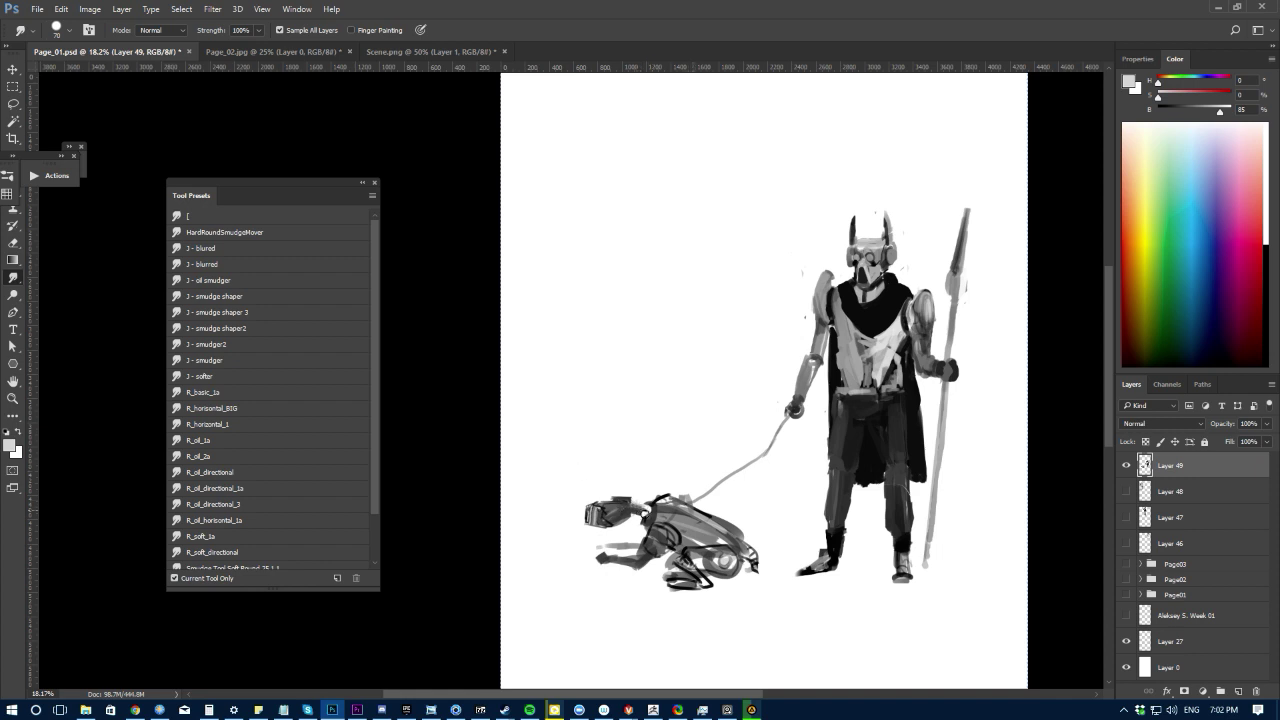
drag(652, 510, 634, 505)
Step: Lasso the creature's head, move it slightly closer to the body and clear the selection
key(l)
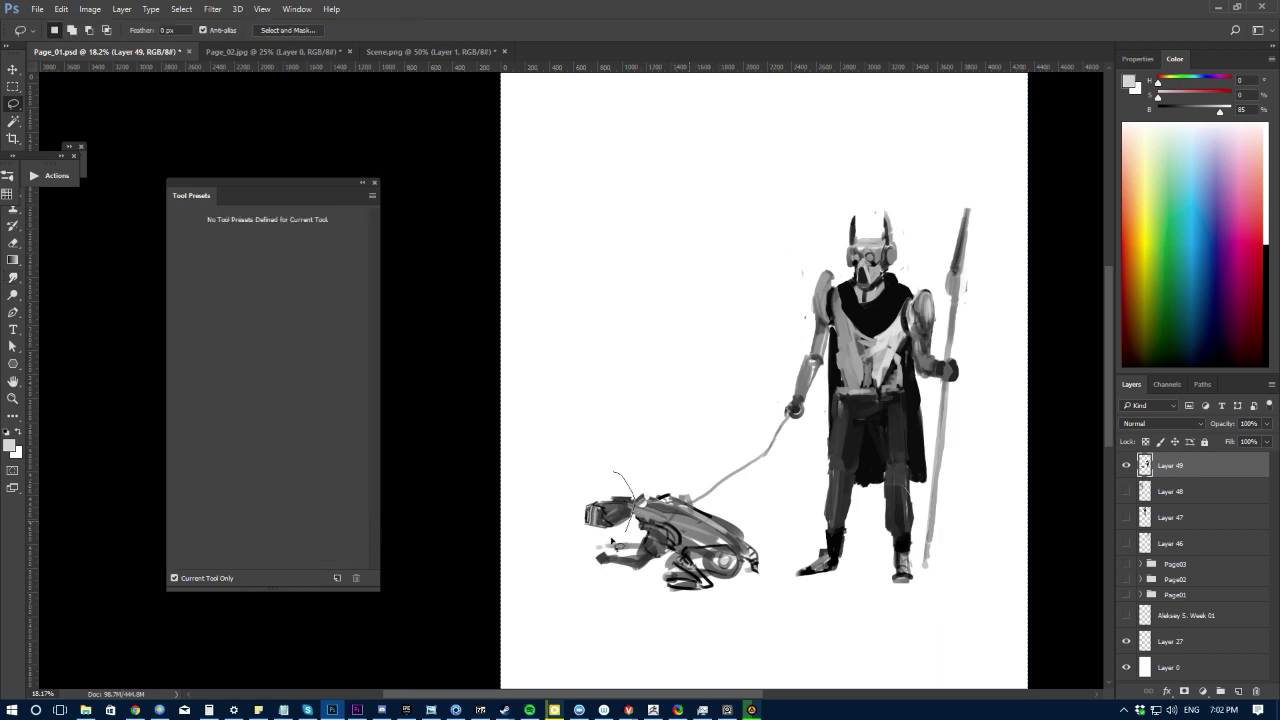
mouse_move(625, 488)
mouse_down()
mouse_move(611, 540)
mouse_move(549, 506)
mouse_move(580, 518)
mouse_up()
key(ctrl+d)
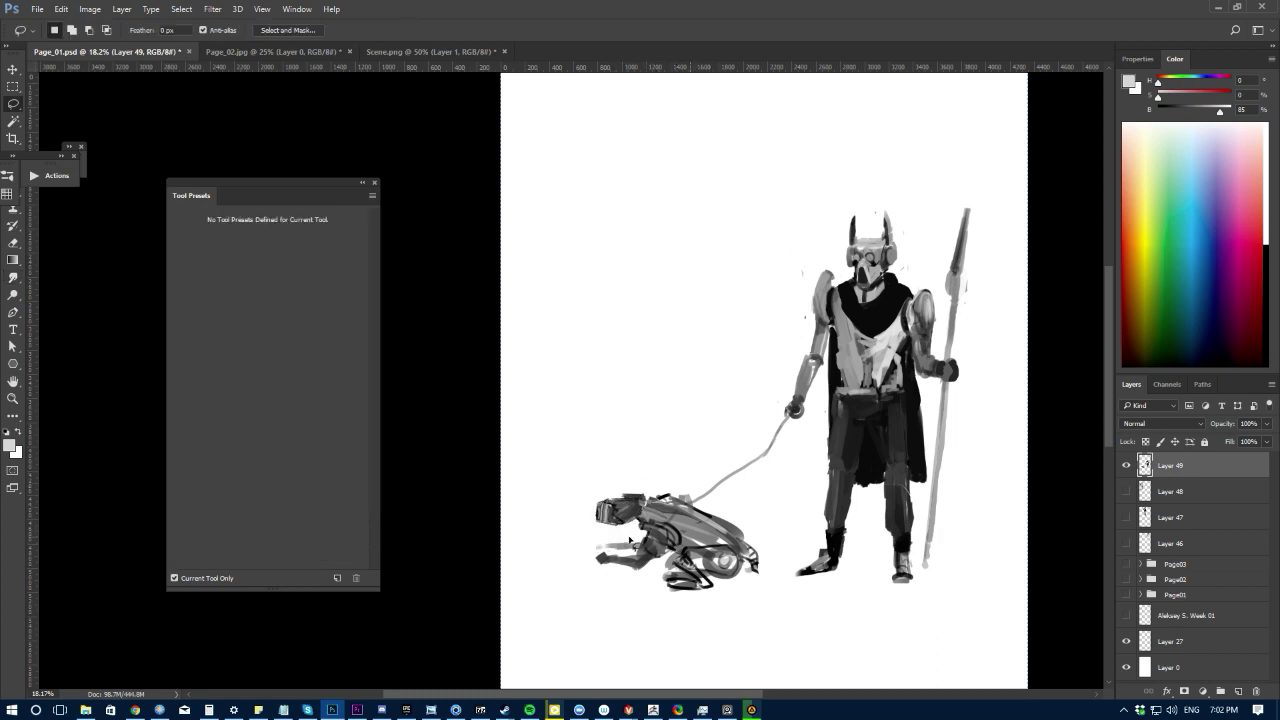
Step: Lasso the whole creature, move it lower on the page, rotate it about -9.55° and clear the selection
mouse_move(582, 468)
mouse_down()
mouse_move(737, 594)
mouse_move(549, 486)
mouse_up()
key(ctrl+t)
mouse_move(500, 526)
mouse_down()
mouse_move(550, 539)
mouse_move(562, 563)
mouse_move(551, 579)
mouse_up()
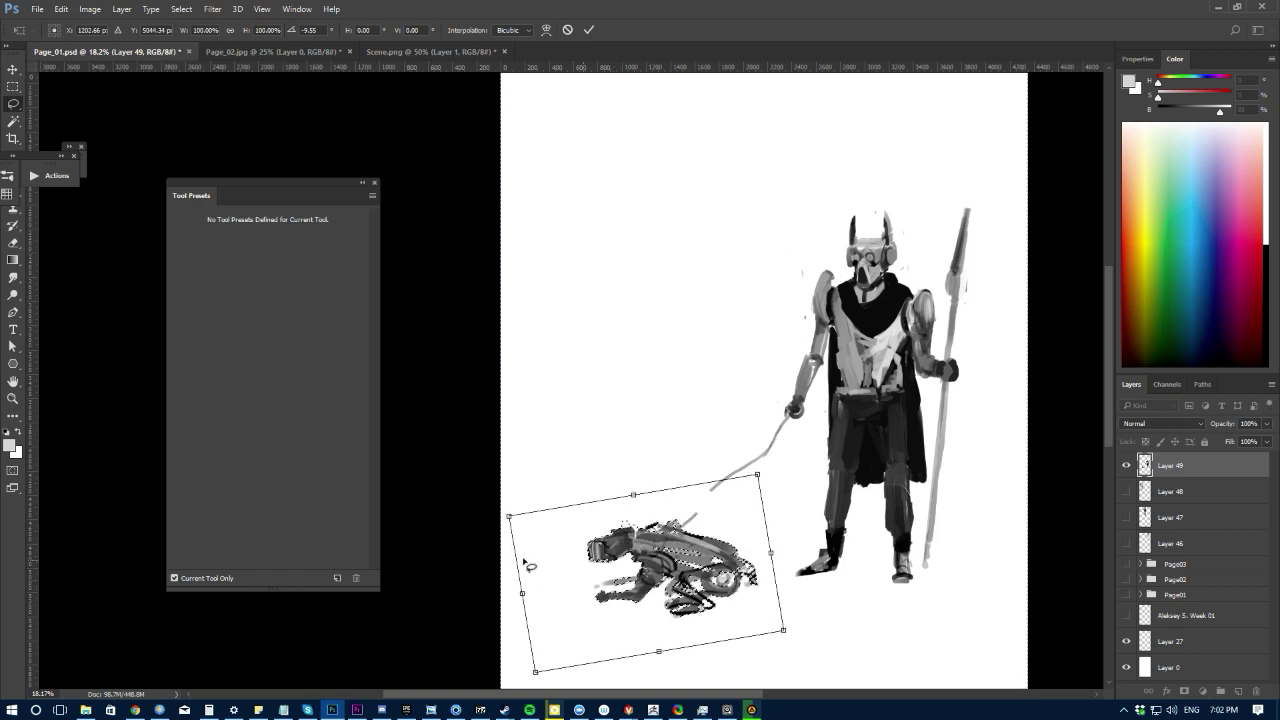
key(Return)
key(ctrl+d)
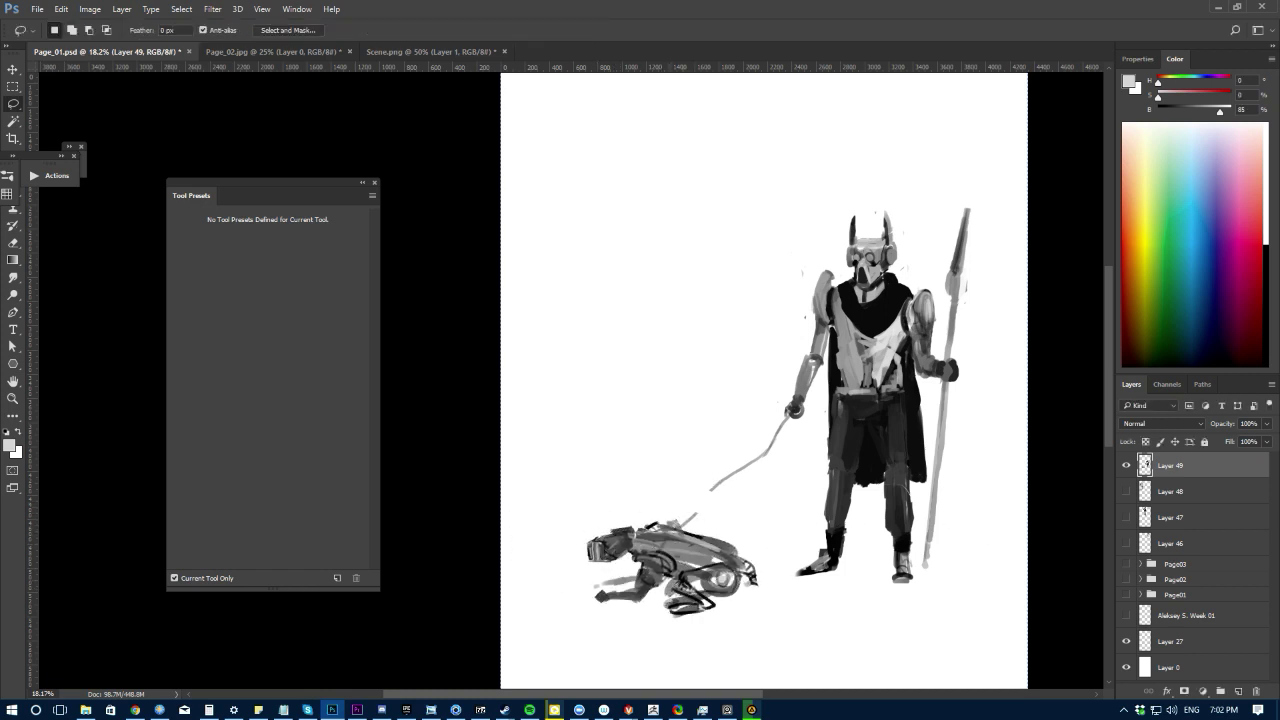
Step: Trim the edge of the creature's muzzle with the eraser and darken its face with the brush
key(alt+Tab)
key(alt+Tab)
key(e)
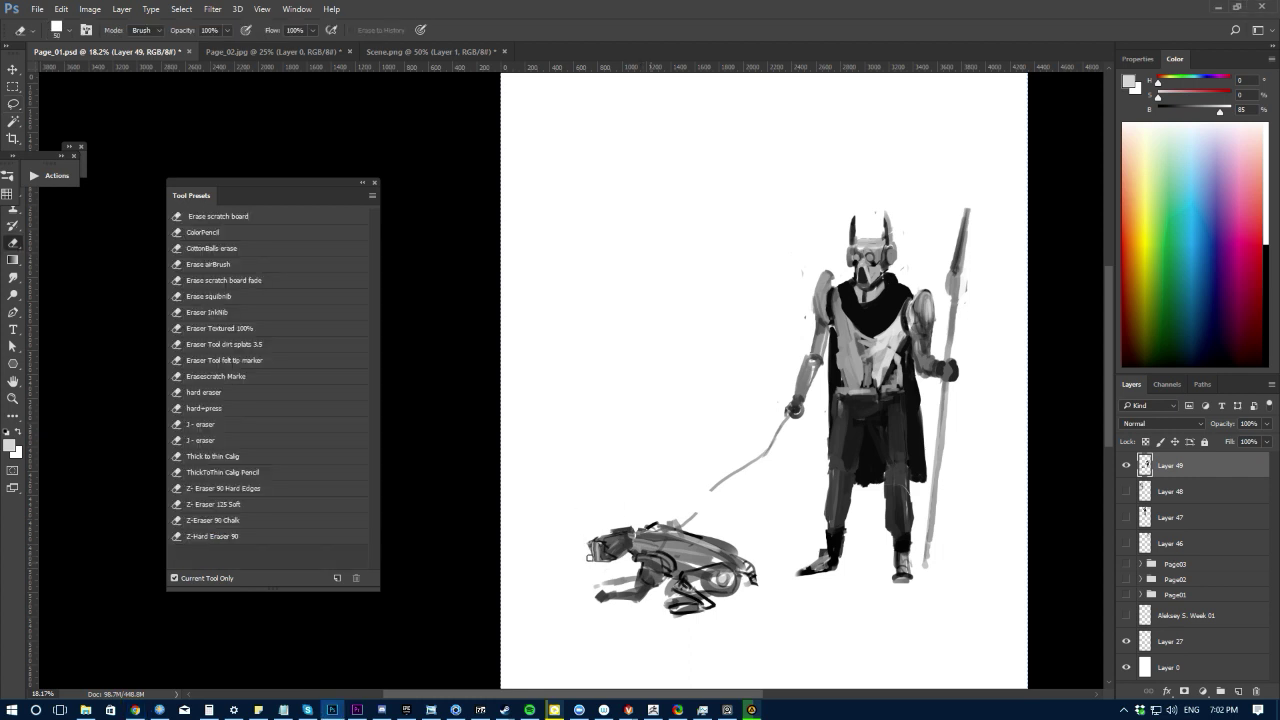
key(b)
alt+click(876, 453)
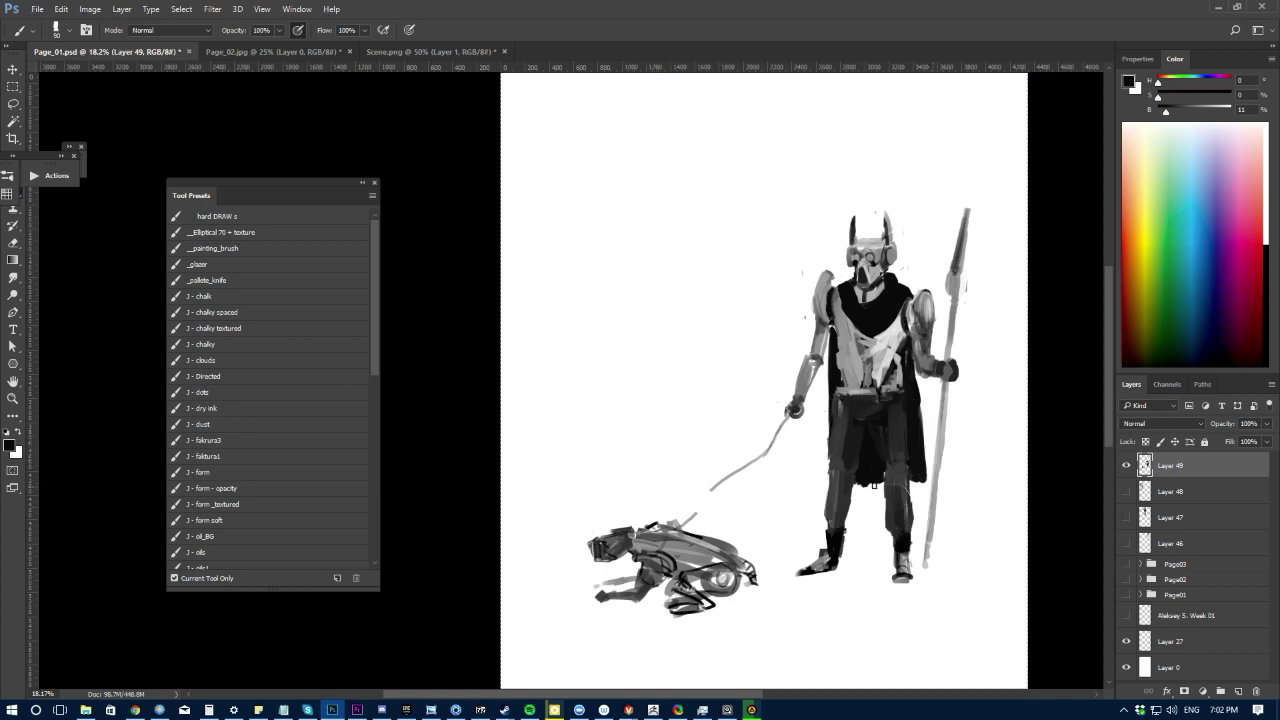
Step: Lasso the lower part of the figure's cloak, stretch it downward to 165.67% height and clear the selection
key(l)
mouse_move(872, 440)
mouse_down()
mouse_move(887, 499)
mouse_move(854, 514)
mouse_move(865, 462)
mouse_move(888, 444)
mouse_move(929, 465)
mouse_move(932, 438)
mouse_move(933, 490)
mouse_move(915, 493)
mouse_move(912, 438)
mouse_up()
key(ctrl+t)
drag(888, 517, 884, 568)
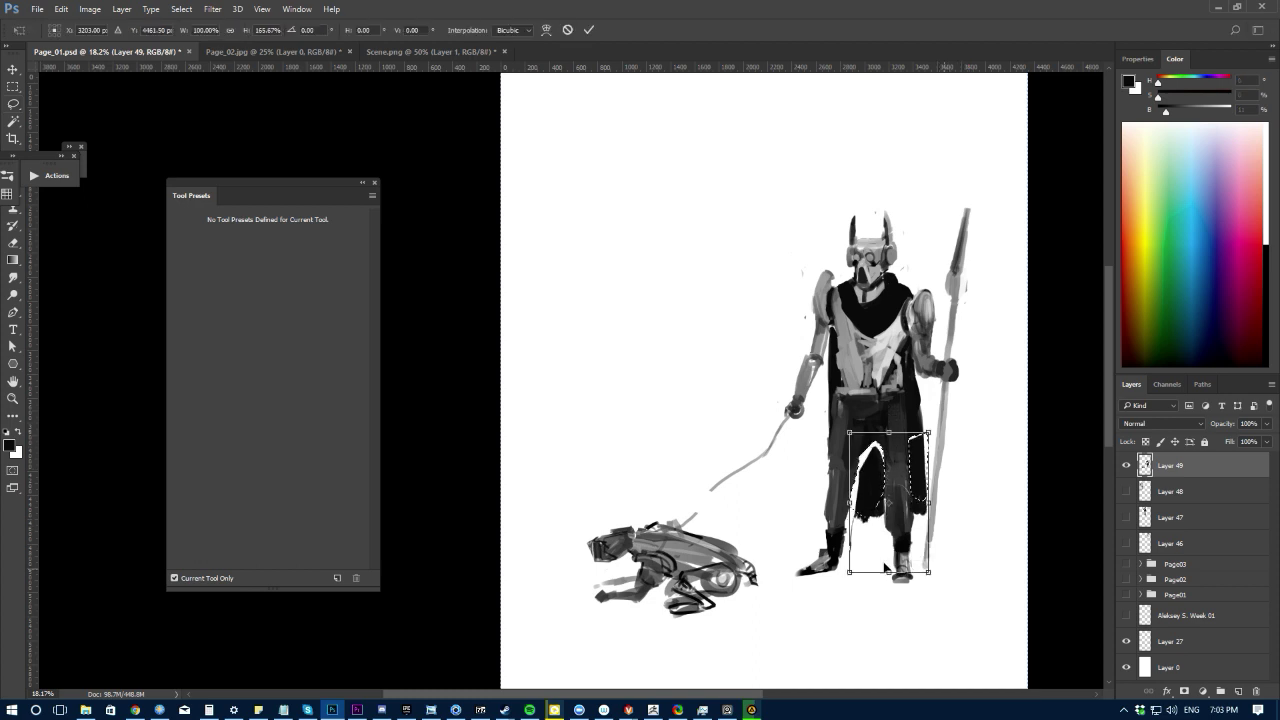
key(Return)
key(ctrl+d)
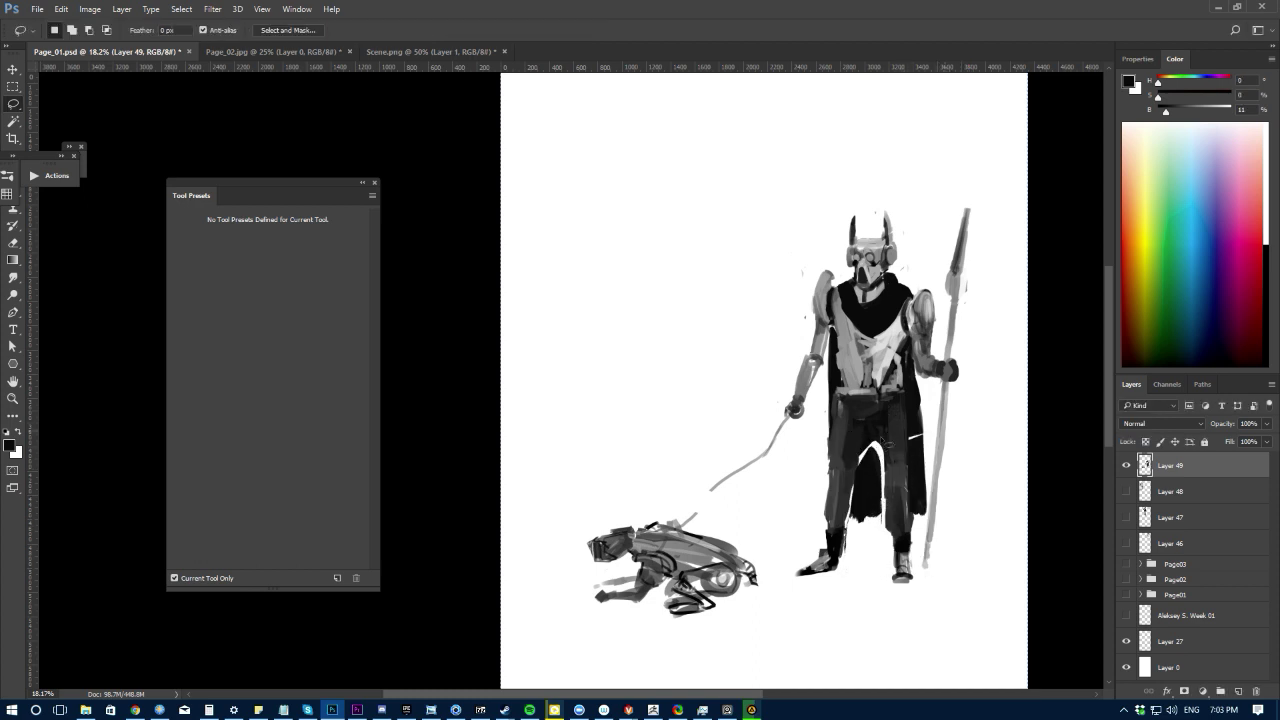
Step: Fill the gap in the stretched cloak between the figure's legs with near-black of 11% brightness
key(b)
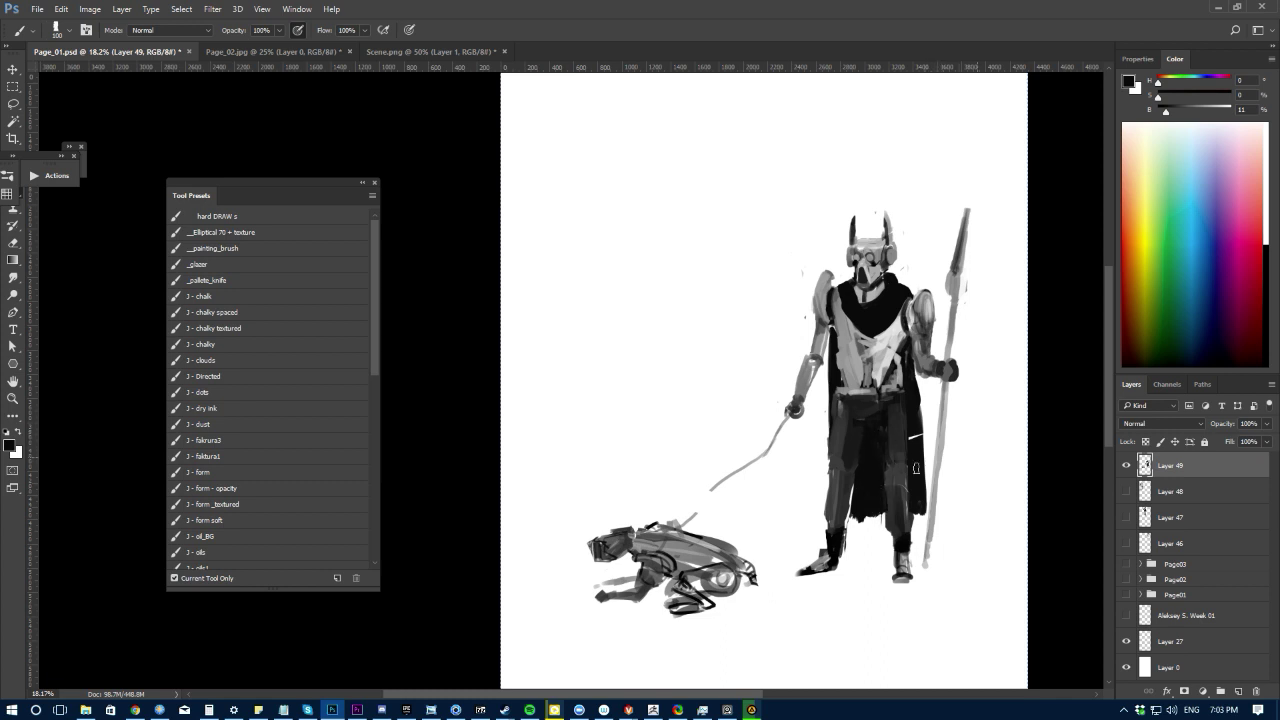
alt+click(891, 499)
alt+click(859, 482)
Step: Paint over the creature's back and haunch with dark, mid and light greys sampled from its body
drag(544, 541, 547, 523)
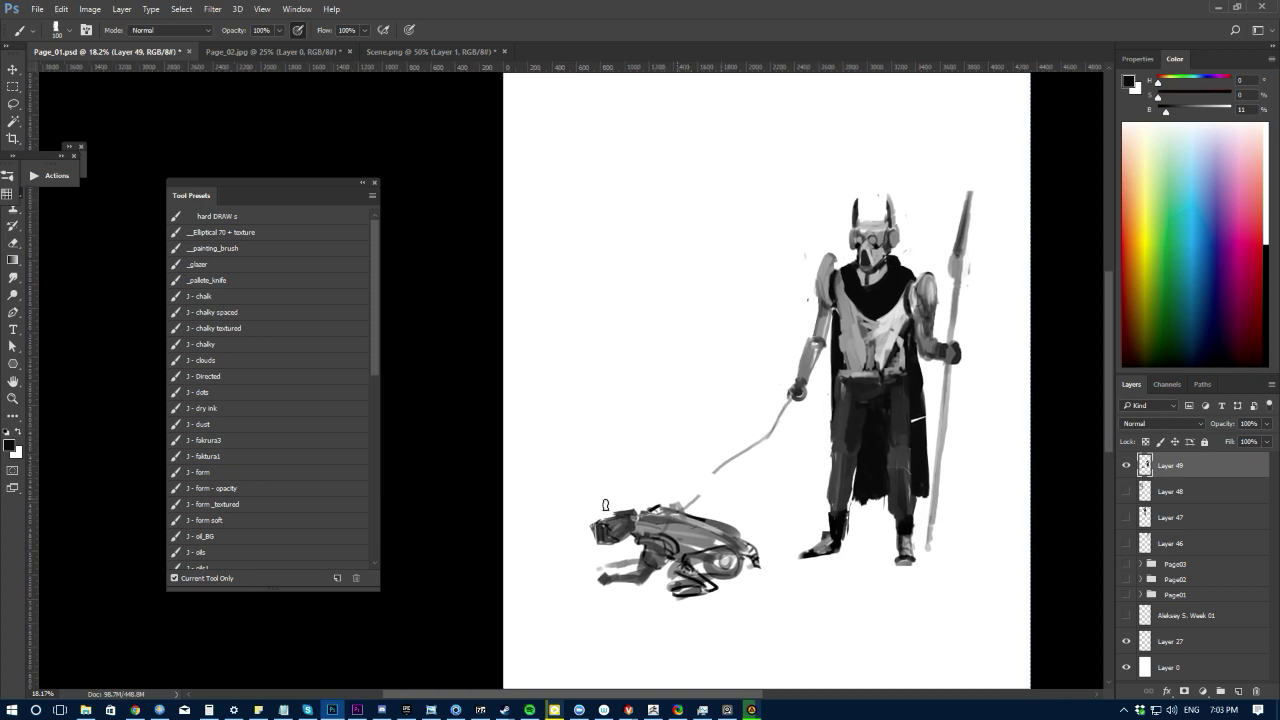
alt+click(687, 517)
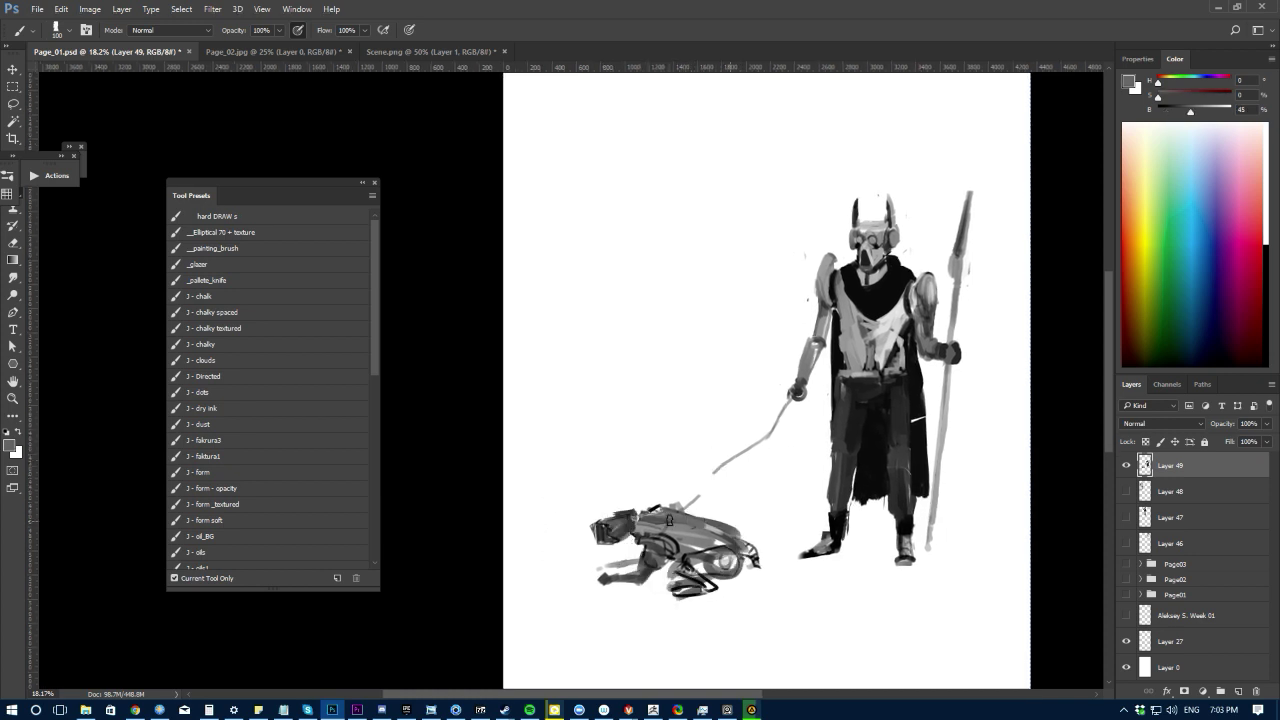
alt+click(708, 525)
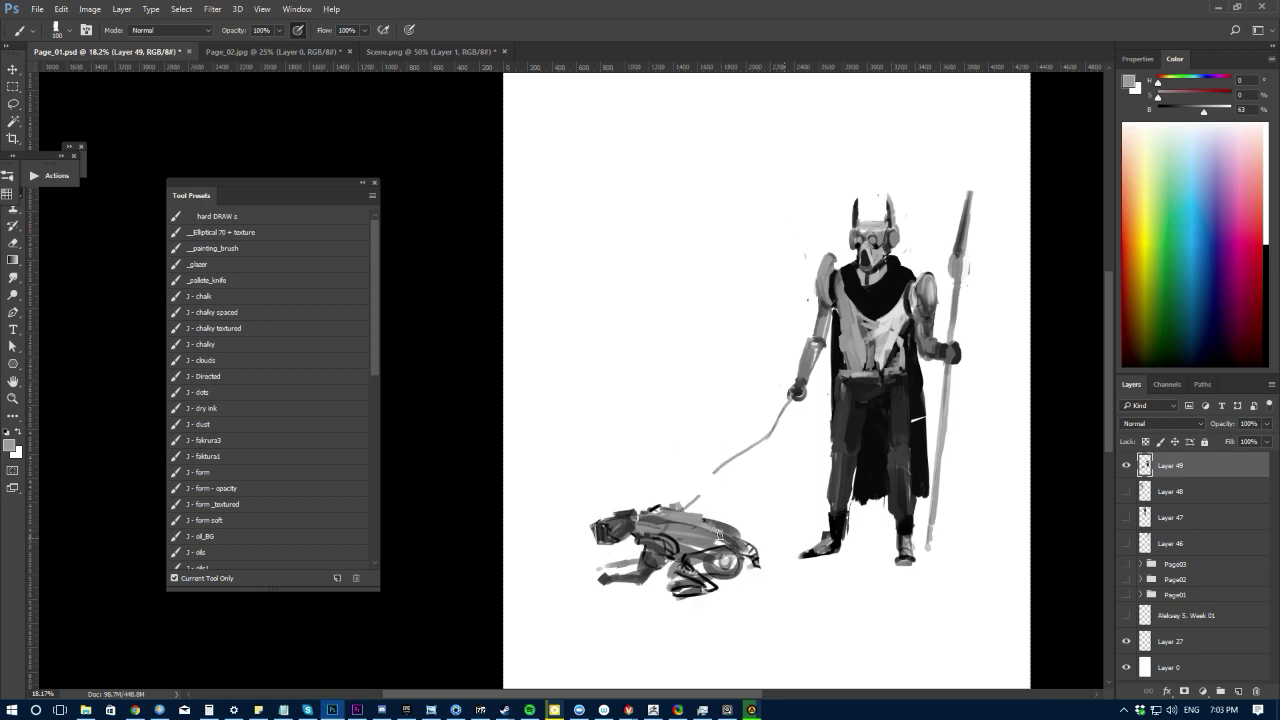
alt+click(693, 558)
Step: Smudge the creature's rump into a tapered point and clean up its outer edge with the eraser
key(r)
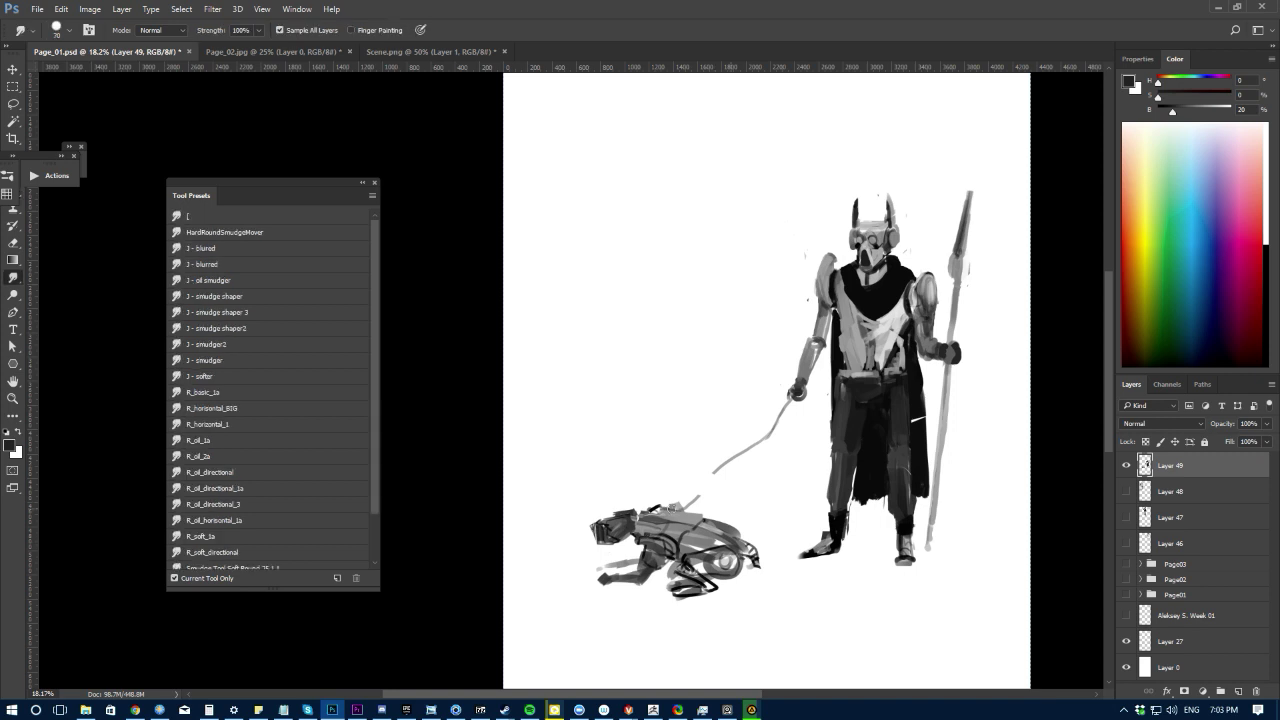
drag(711, 514, 755, 566)
key(e)
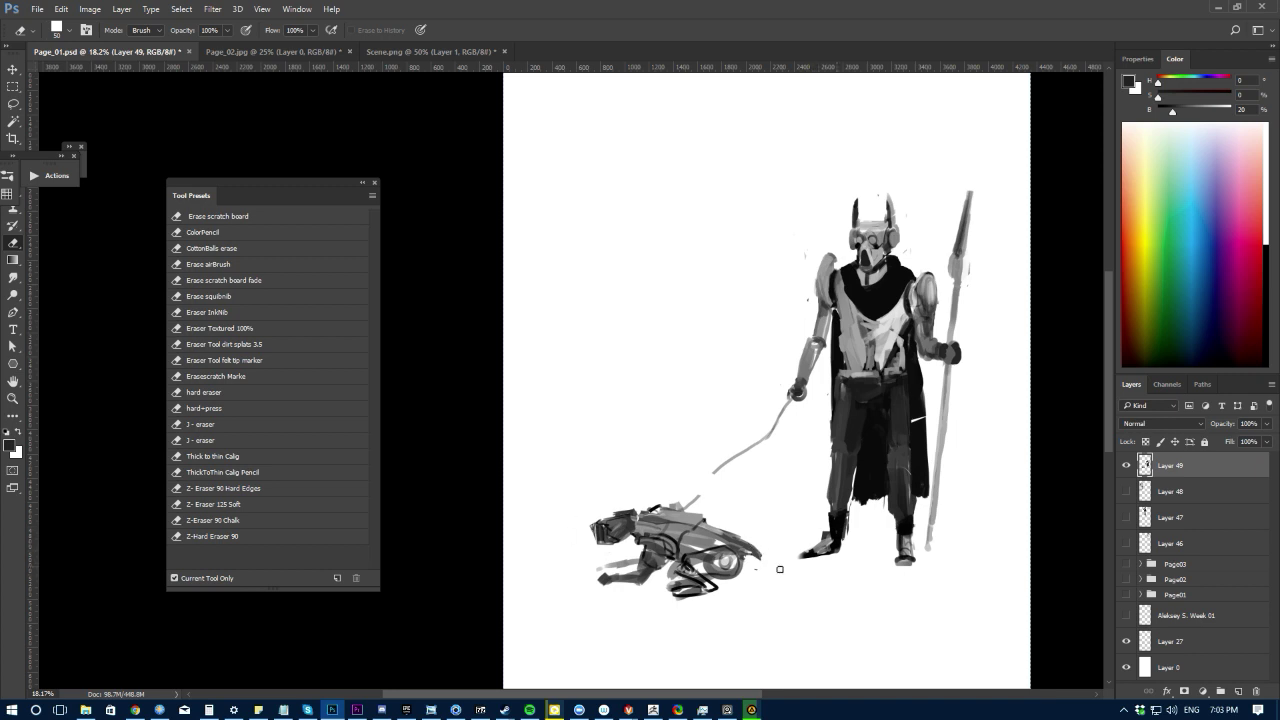
Step: Mirror the canvas horizontally and erase an open mouth into the creature's muzzle
key(ctrl+plus)
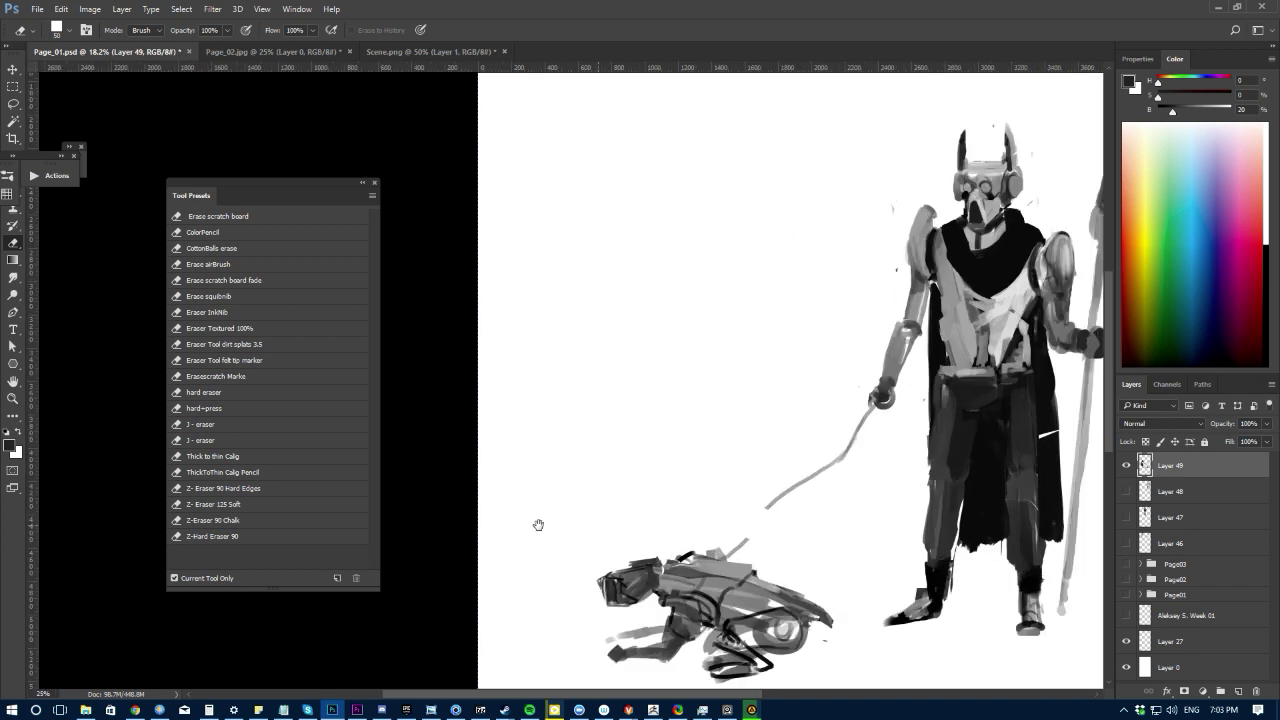
key(ctrl+shift+h)
drag(557, 551, 540, 552)
drag(755, 570, 629, 519)
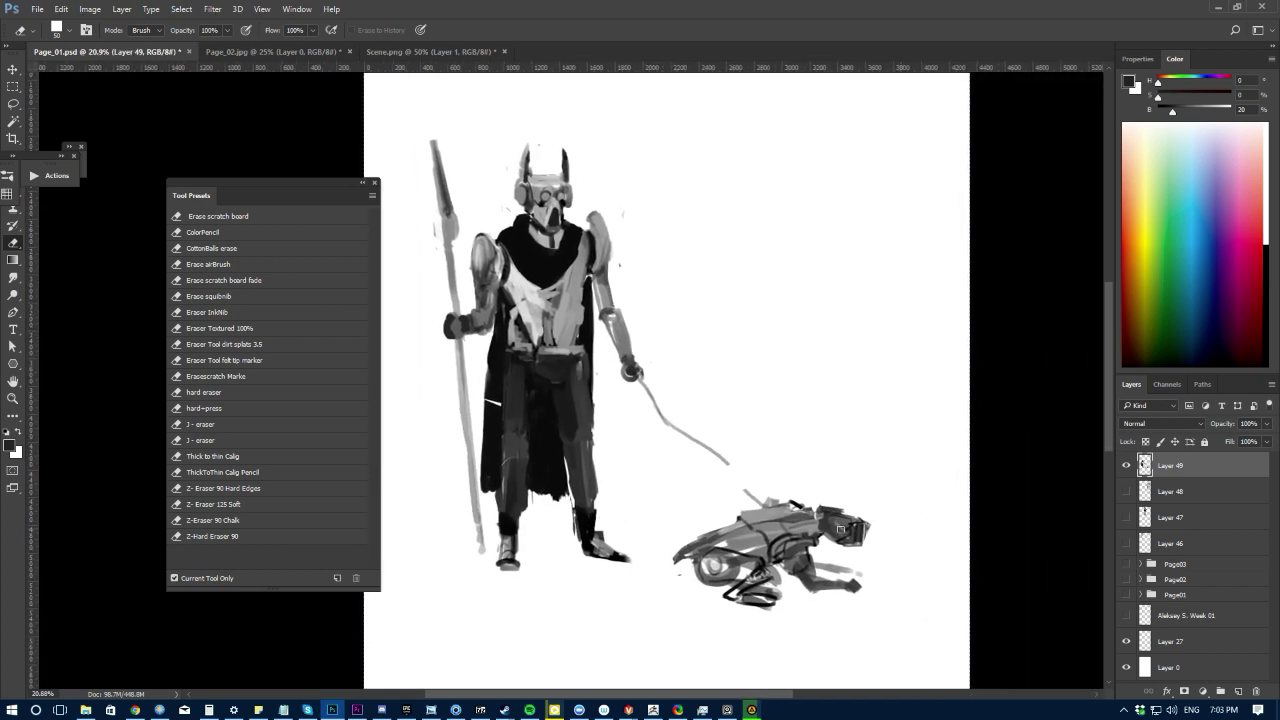
drag(840, 527, 857, 533)
Step: Refine the creature's jaws around the open mouth with sampled dark greys and white accents
key(b)
alt+click(855, 523)
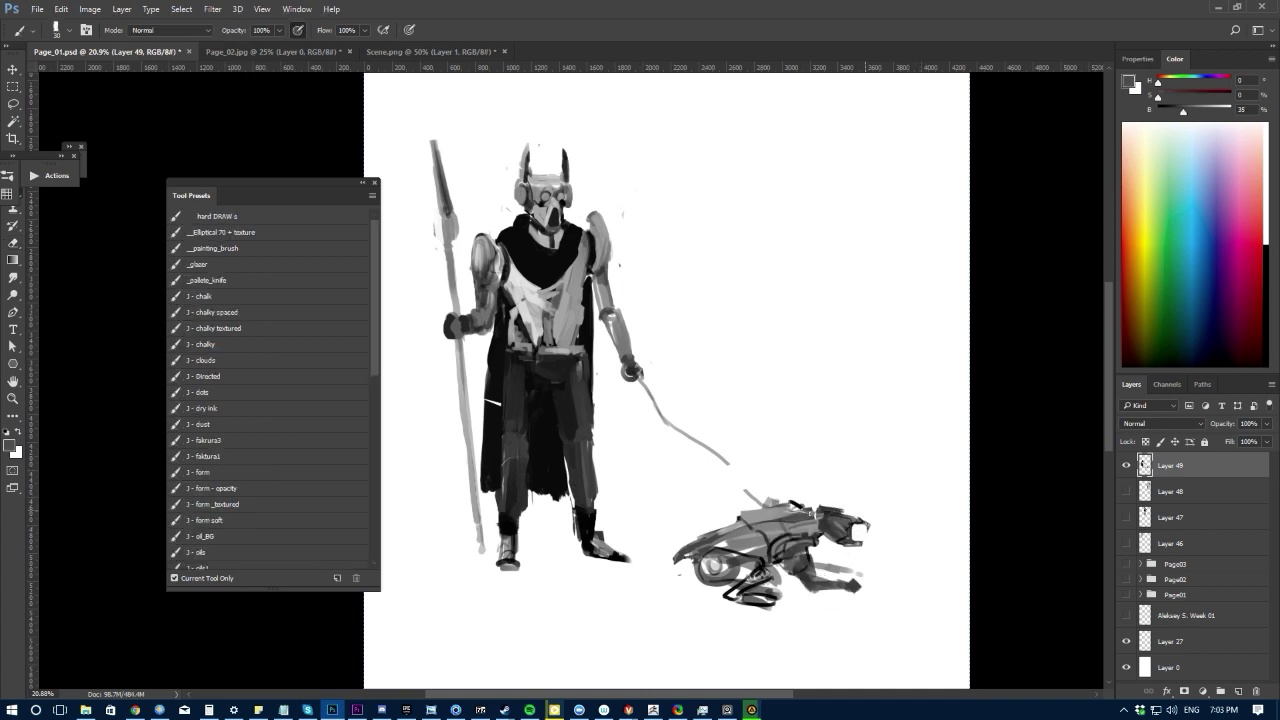
alt+click(864, 530)
drag(856, 526, 846, 523)
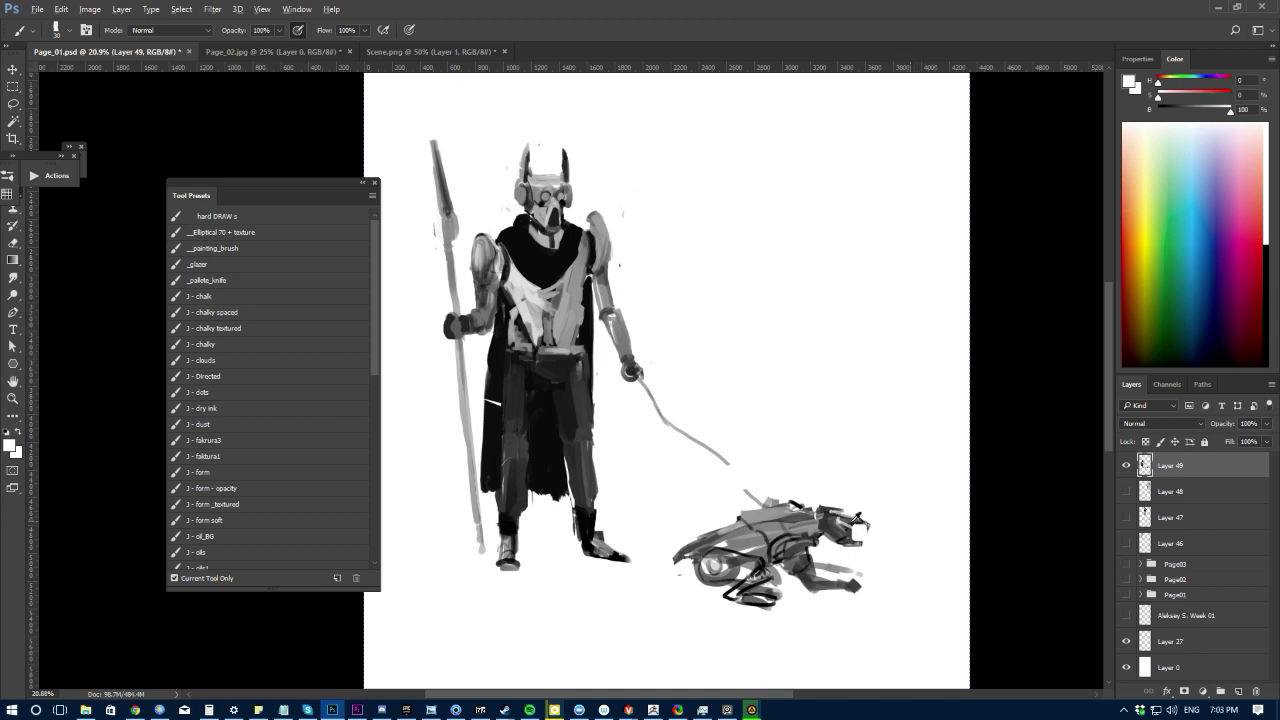
alt+click(856, 517)
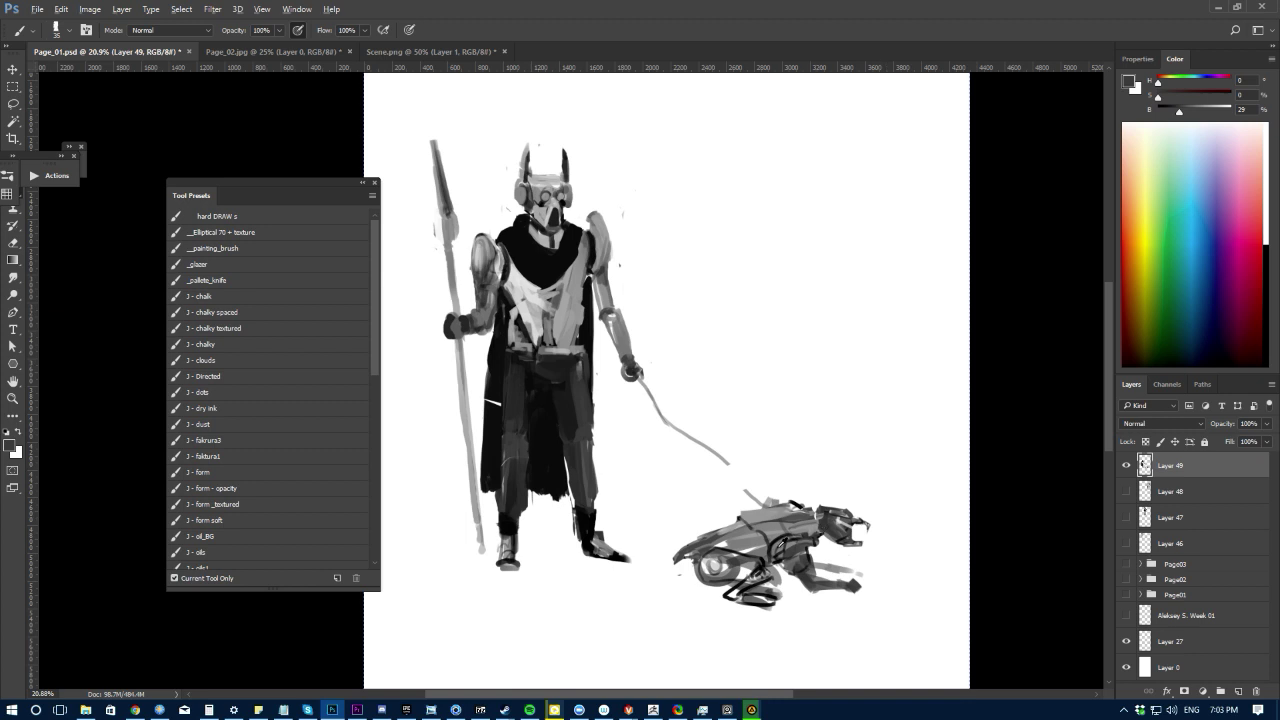
Step: Add a white highlight to the creature's upper back and cover the sketch lines on its shoulder with dark grey
alt+click(778, 548)
alt+click(781, 477)
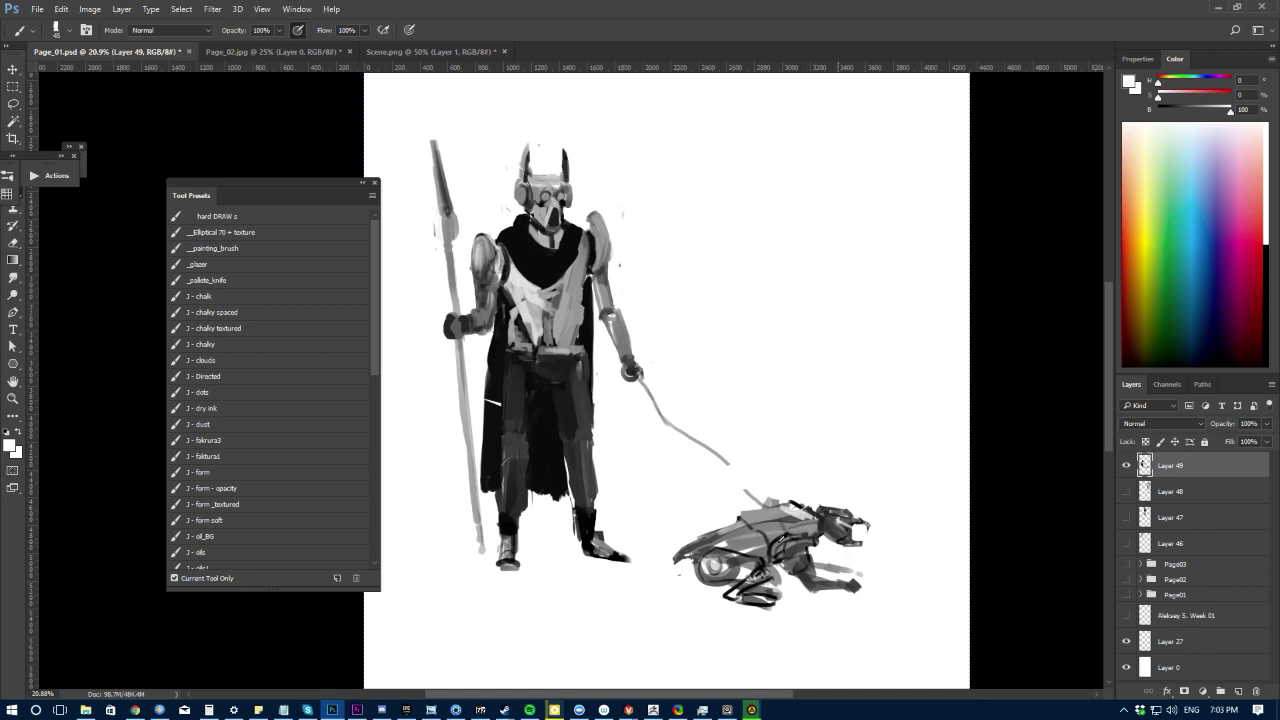
alt+click(782, 534)
key(])
key(])
key(])
key(])
mouse_move(783, 547)
mouse_down()
mouse_move(760, 558)
mouse_move(803, 547)
mouse_up()
alt+click(788, 526)
key([)
alt+click(787, 519)
key([)
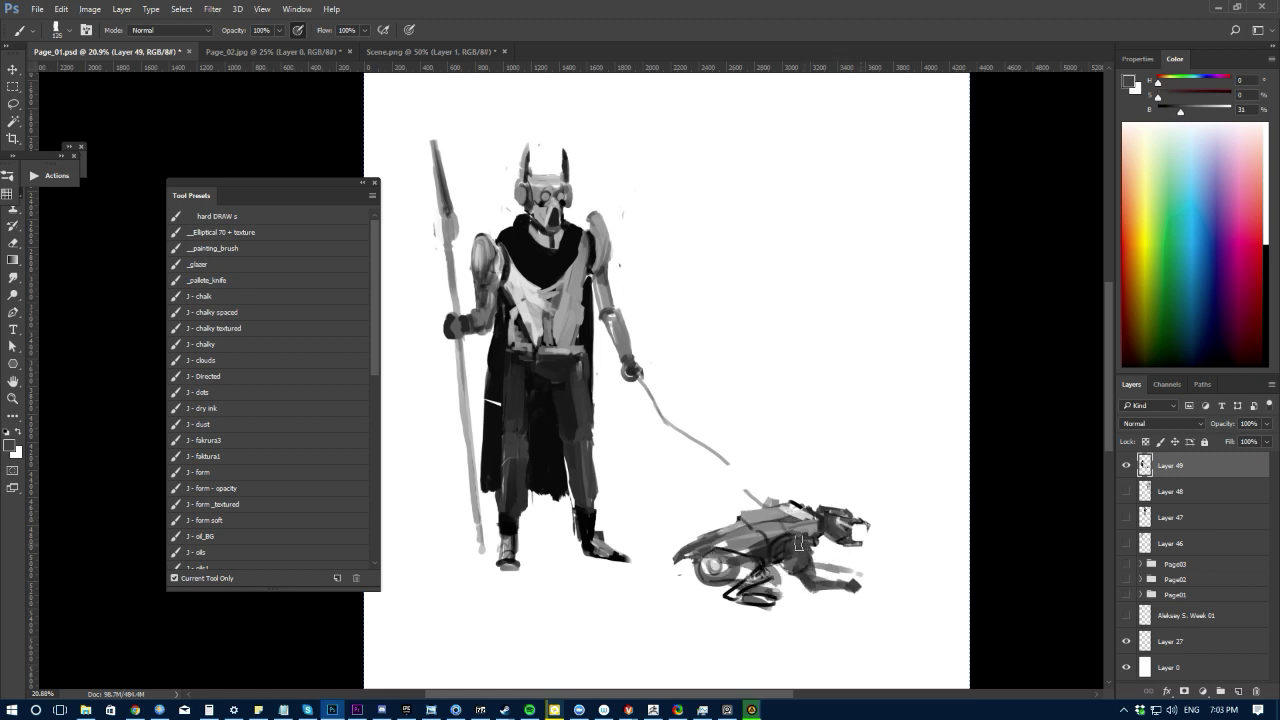
Step: Cover the white ring on the creature's haunch with sampled greys using a 150 px brush
key(x)
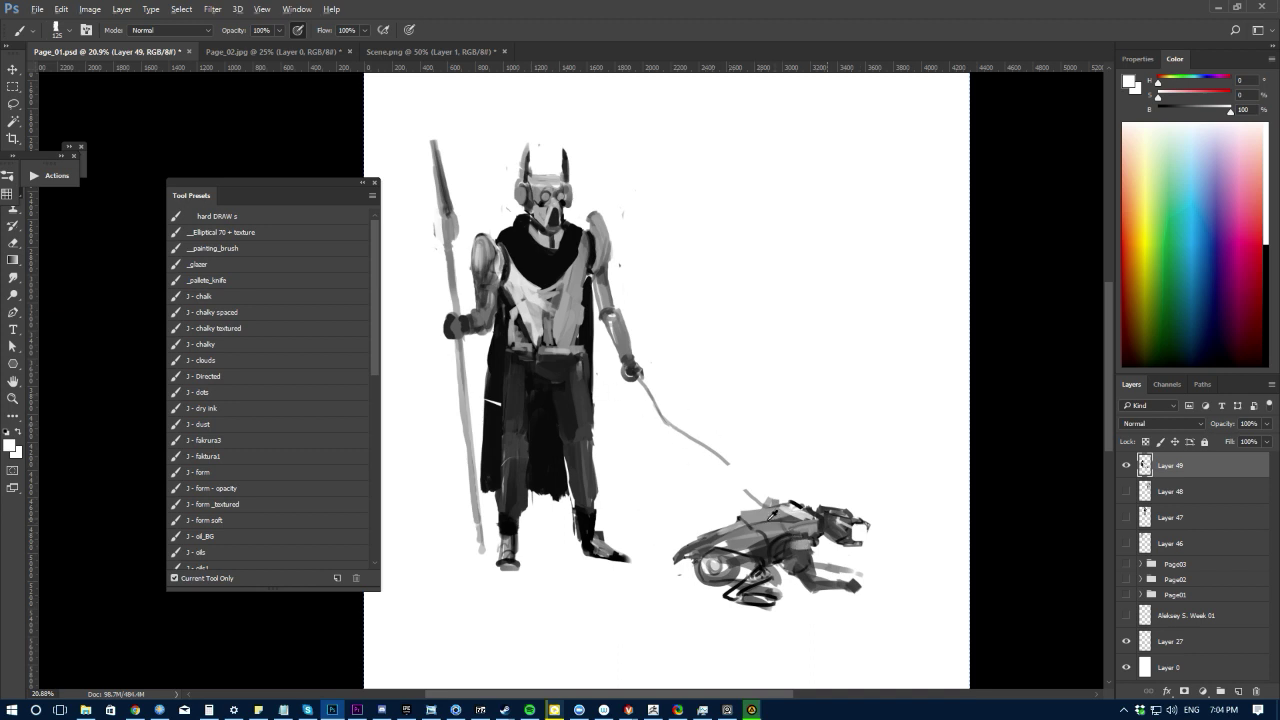
key(x)
alt+click(761, 563)
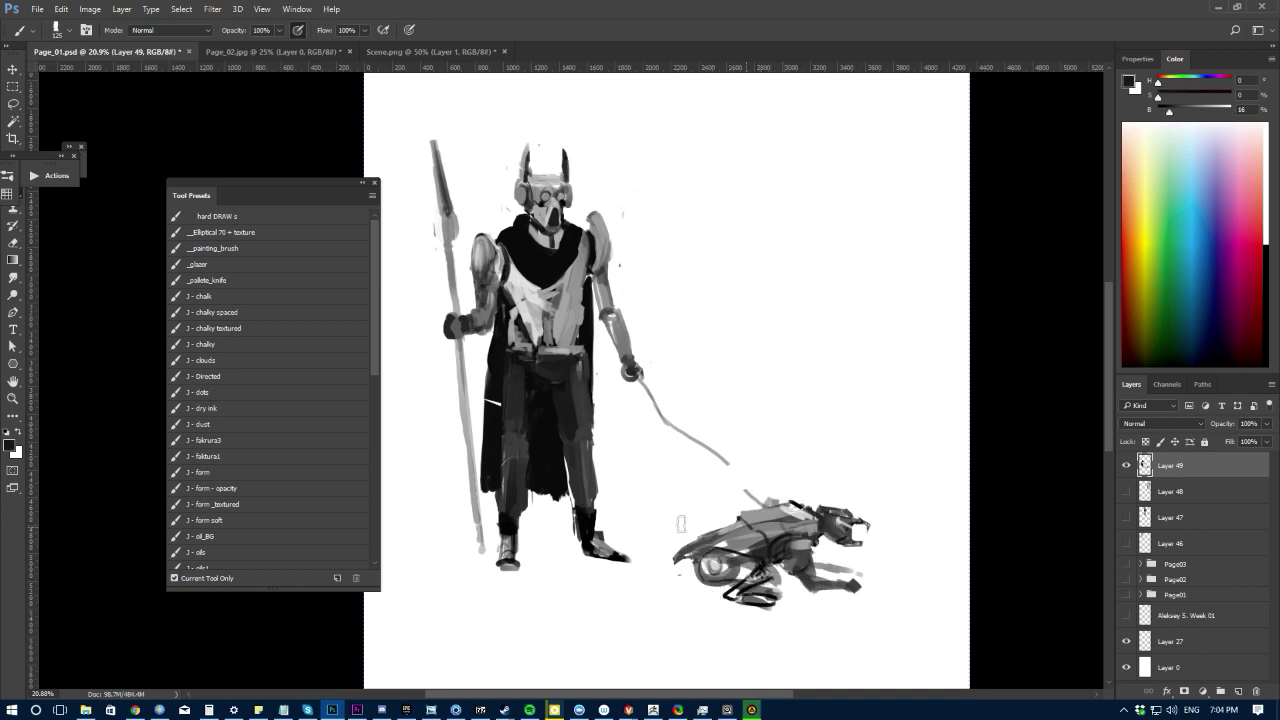
key(e)
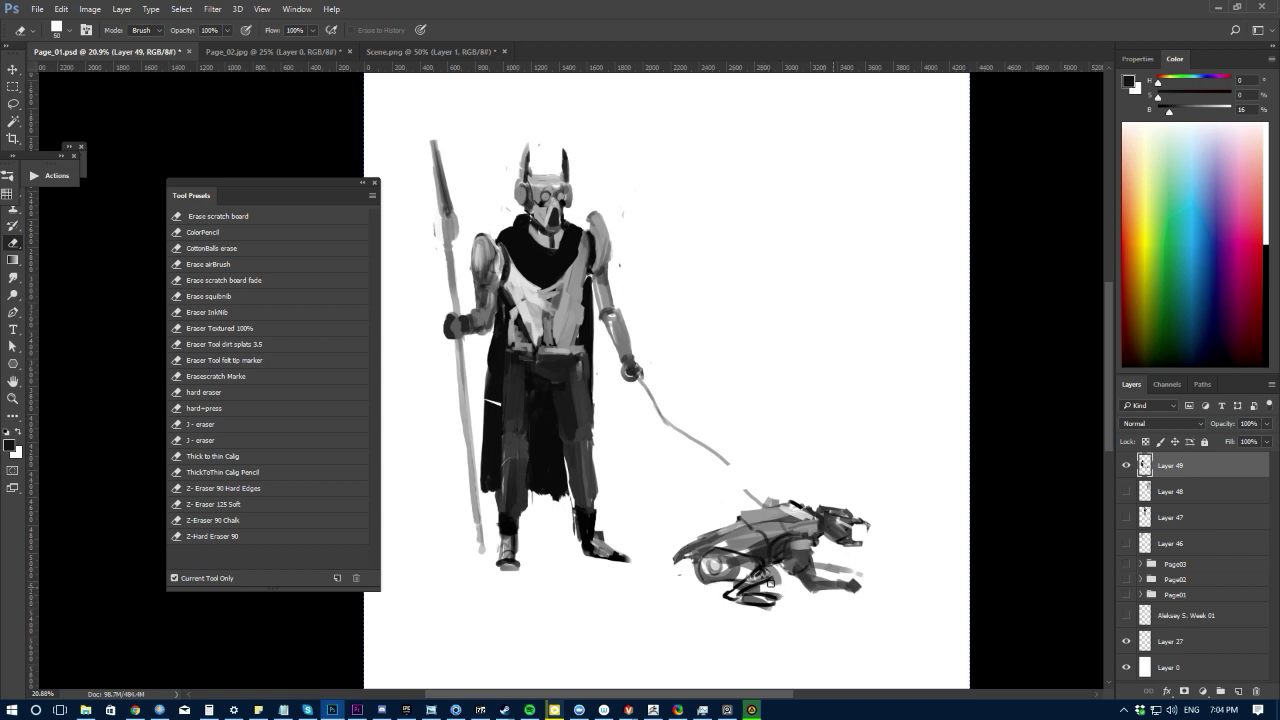
key(b)
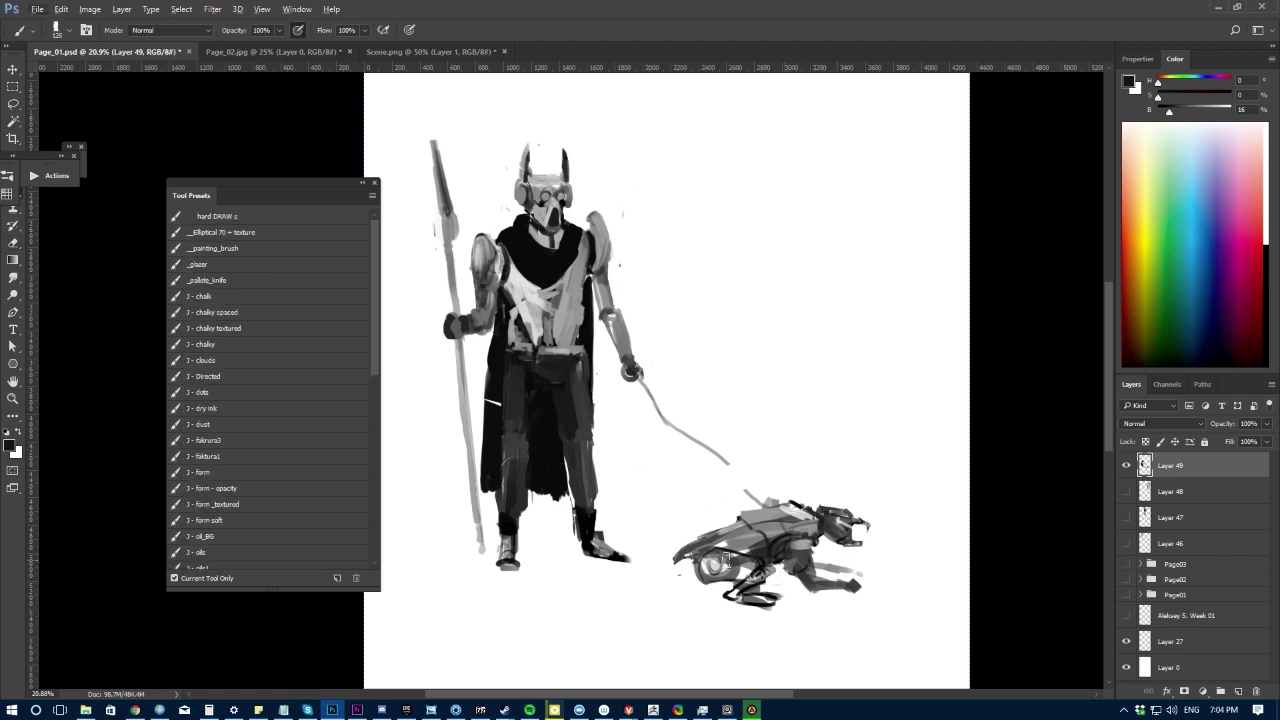
alt+click(749, 557)
key(bracketright)
drag(707, 568, 758, 569)
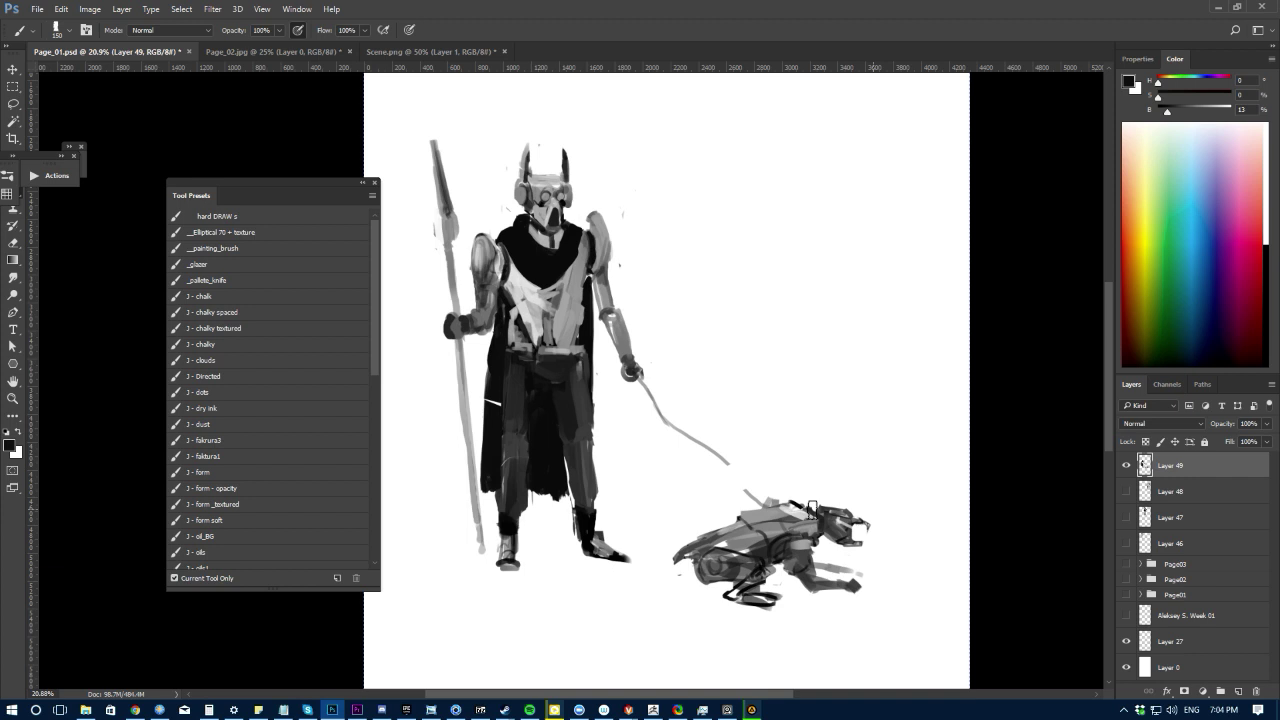
Step: Refine the creature's hind leg and foot with a smaller brush in 46% grey
key(bracketleft)
alt+click(732, 588)
key(bracketleft)
key(bracketleft)
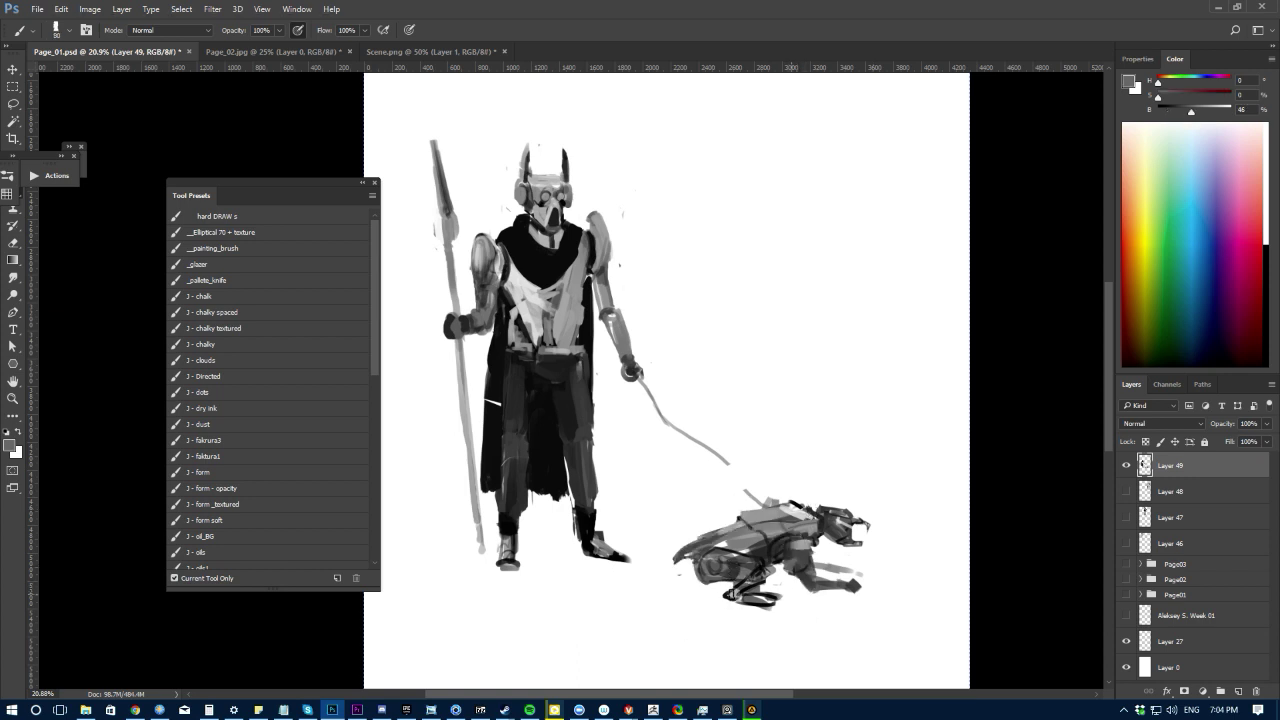
mouse_move(605, 502)
mouse_down()
mouse_move(550, 502)
mouse_move(612, 502)
mouse_up()
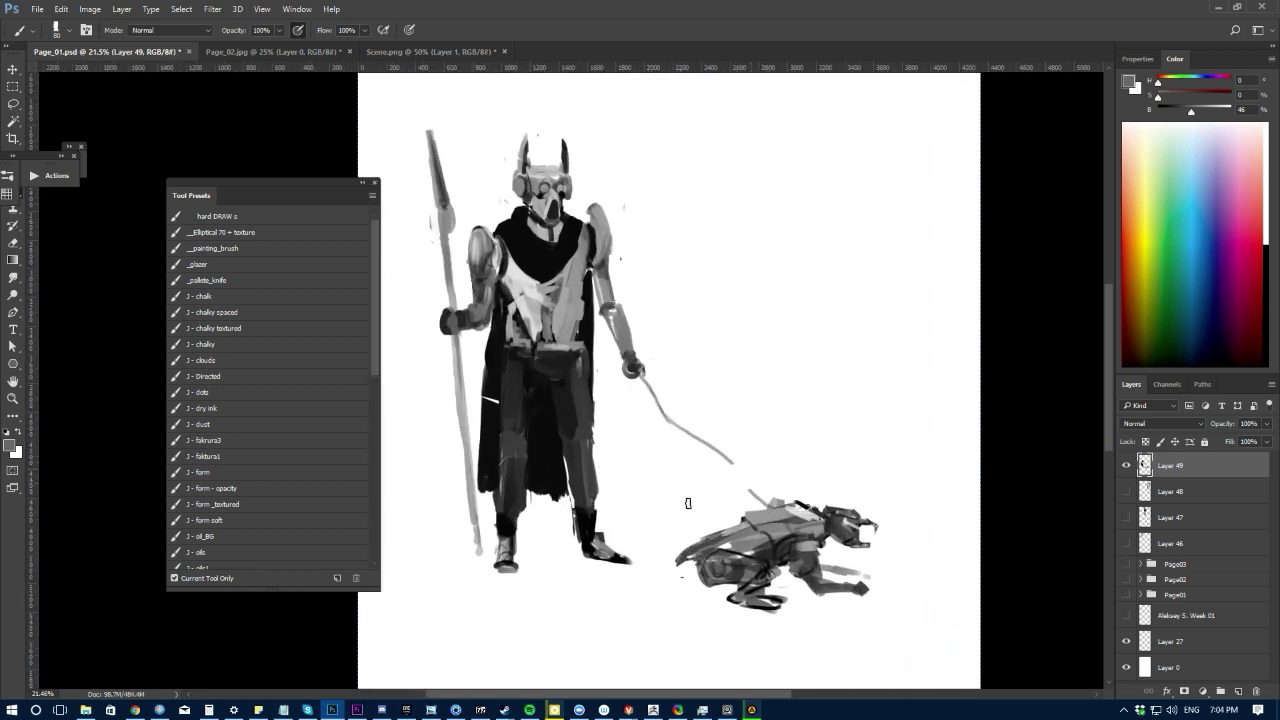
Step: Fill the white patch on the creature's upper back with 60% grey and clean up the edge behind its neck
alt+click(785, 513)
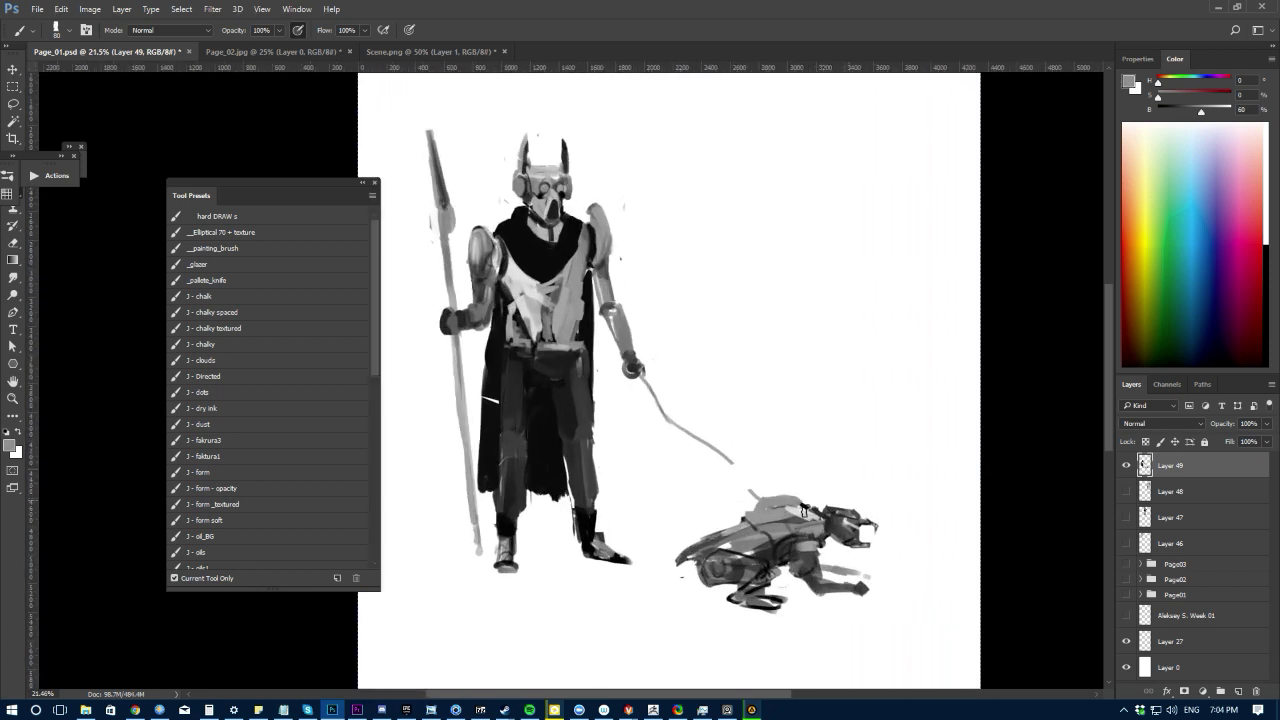
key(e)
key(b)
alt+click(810, 508)
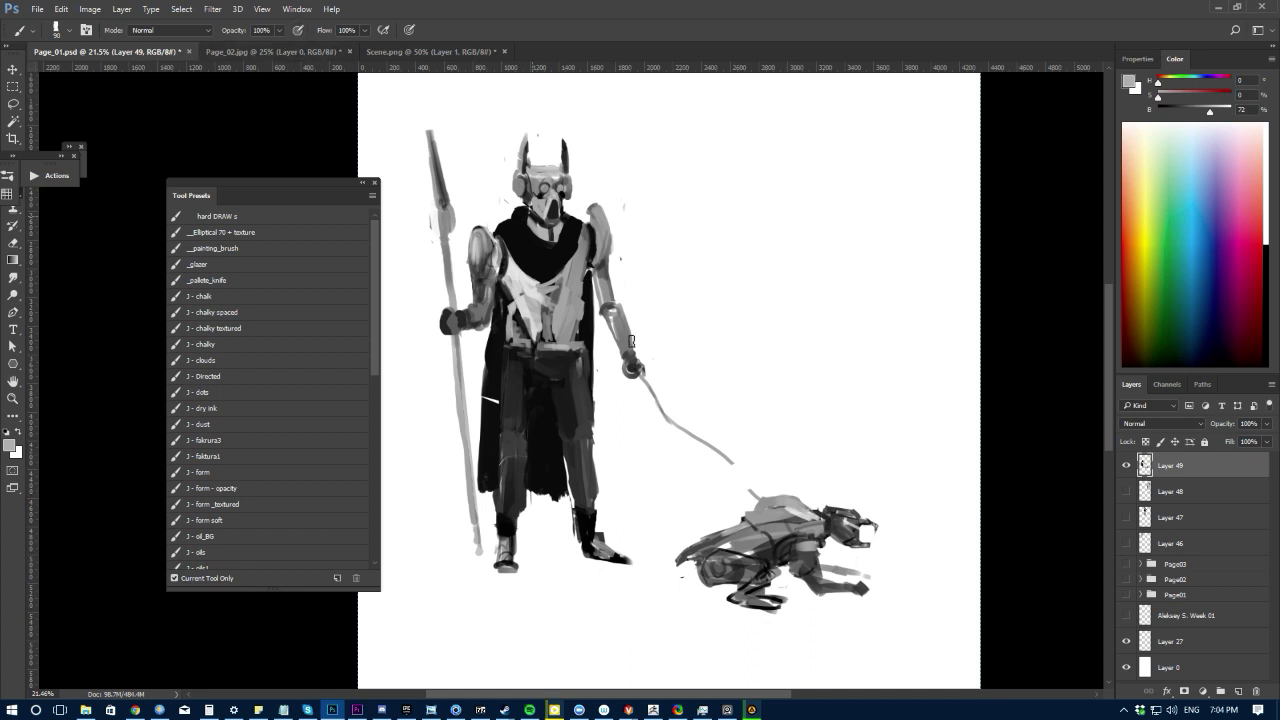
Step: Redraw the leash as a straight light-grey line from the figure's hand to the creature's neck and erase the old bent section
alt+click(650, 376)
key(ctrl+z)
mouse_move(642, 376)
mouse_down()
mouse_move(752, 474)
mouse_move(827, 509)
mouse_up()
key(ctrl+z)
drag(733, 464, 811, 499)
key(e)
drag(641, 401, 790, 494)
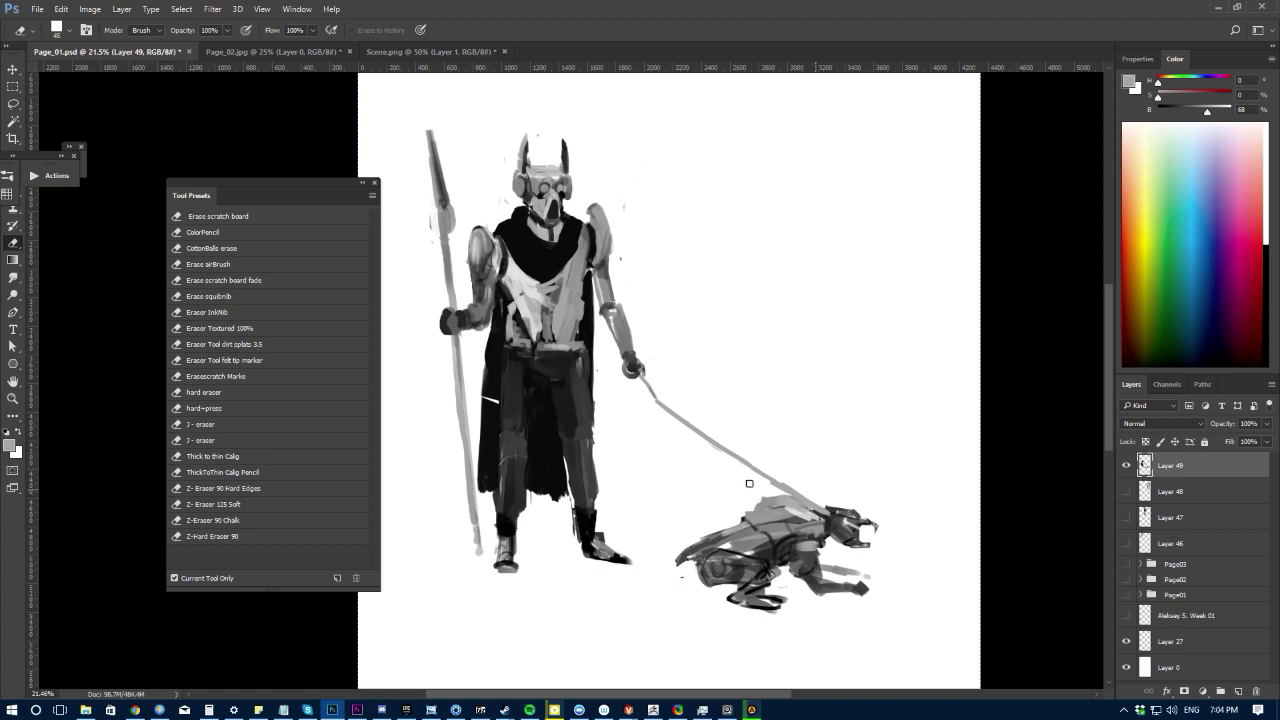
Step: Mirror the canvas back horizontally and touch up the creature's back and neck with sampled mid-greys
key(ctrl+minus)
key(ctrl+minus)
key(ctrl+plus)
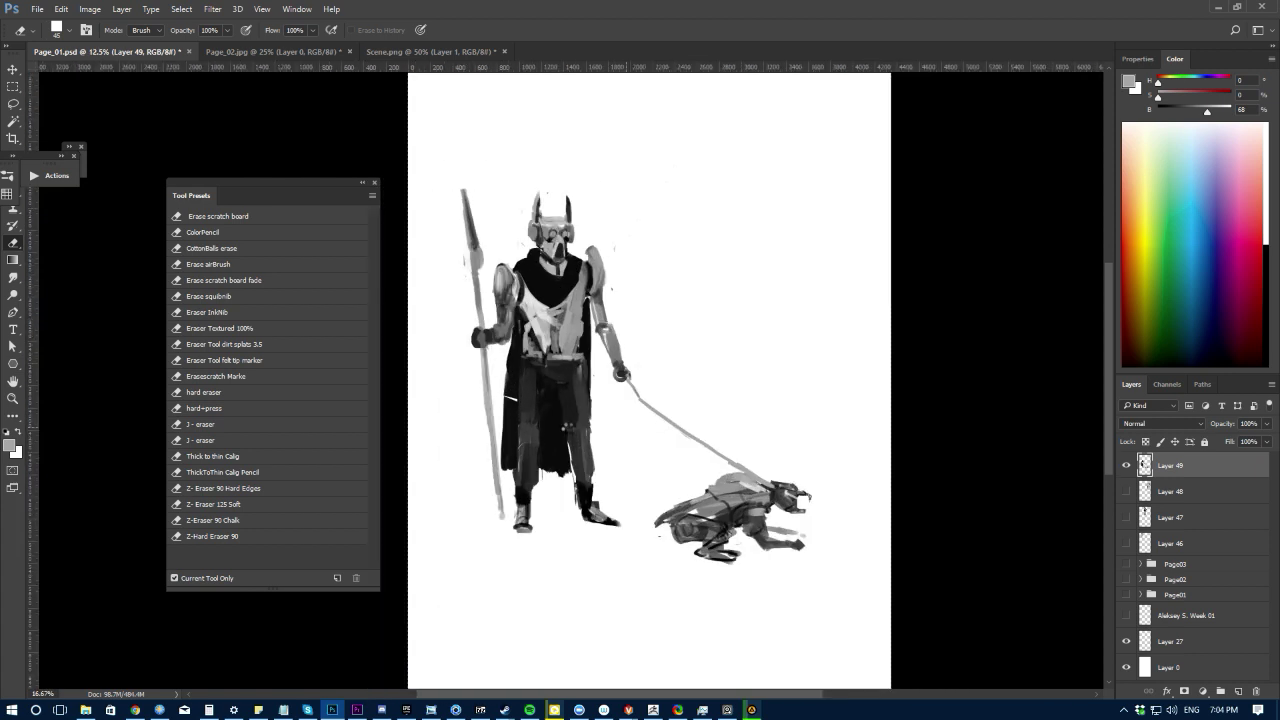
key(ctrl+shift+h)
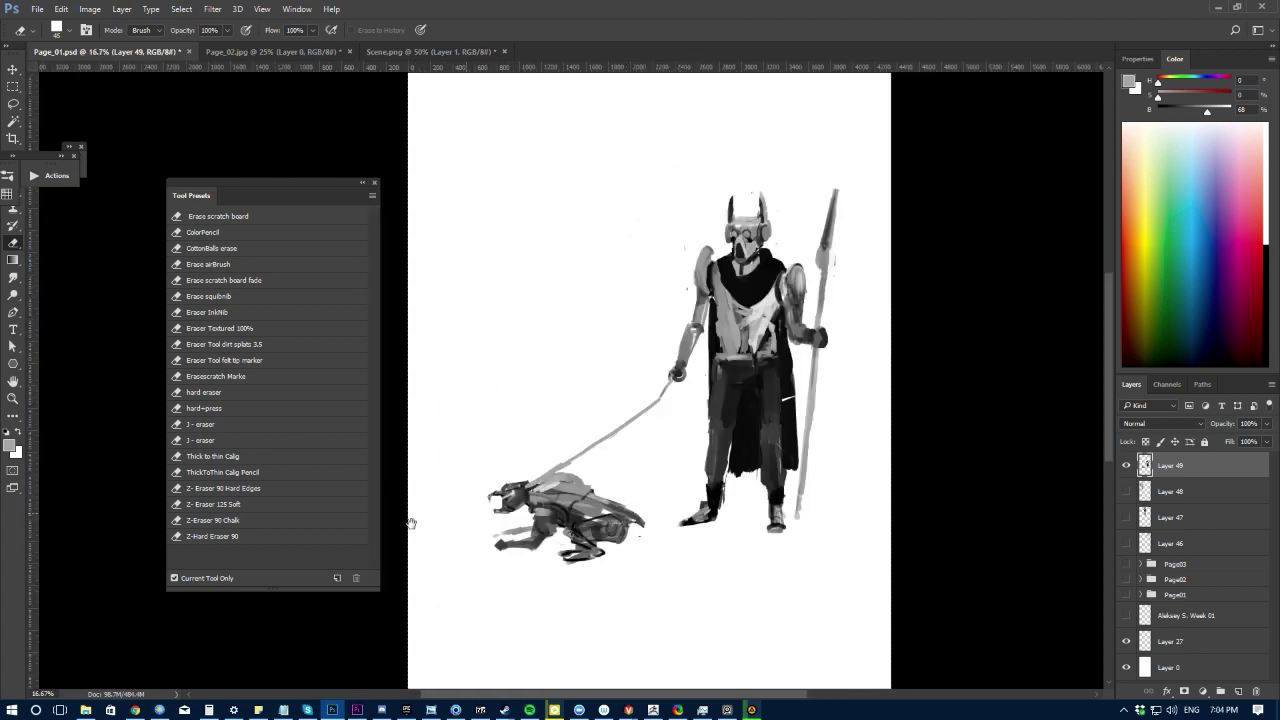
drag(444, 544, 482, 553)
key(b)
alt+click(552, 531)
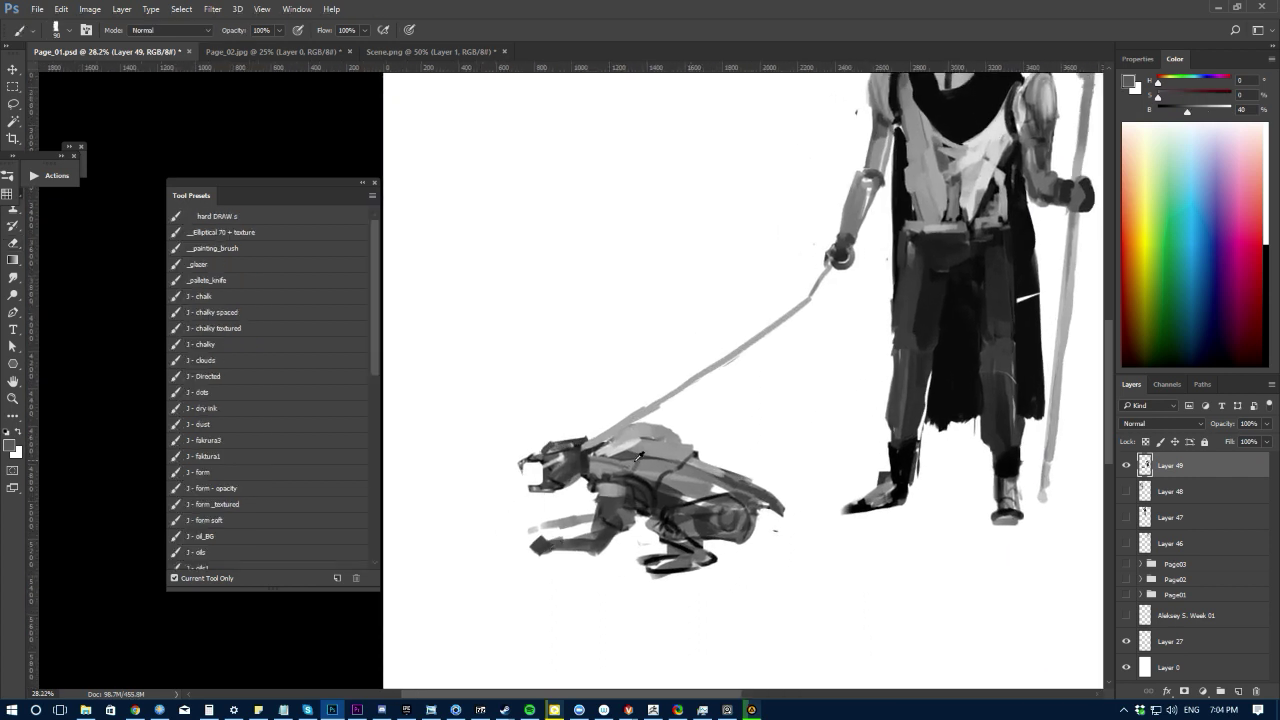
alt+click(600, 458)
Step: Outline the creature's shoulder with a 20 px hard round brush in 11% near-black and clean up the hind foot with the eraser
right_click(548, 496)
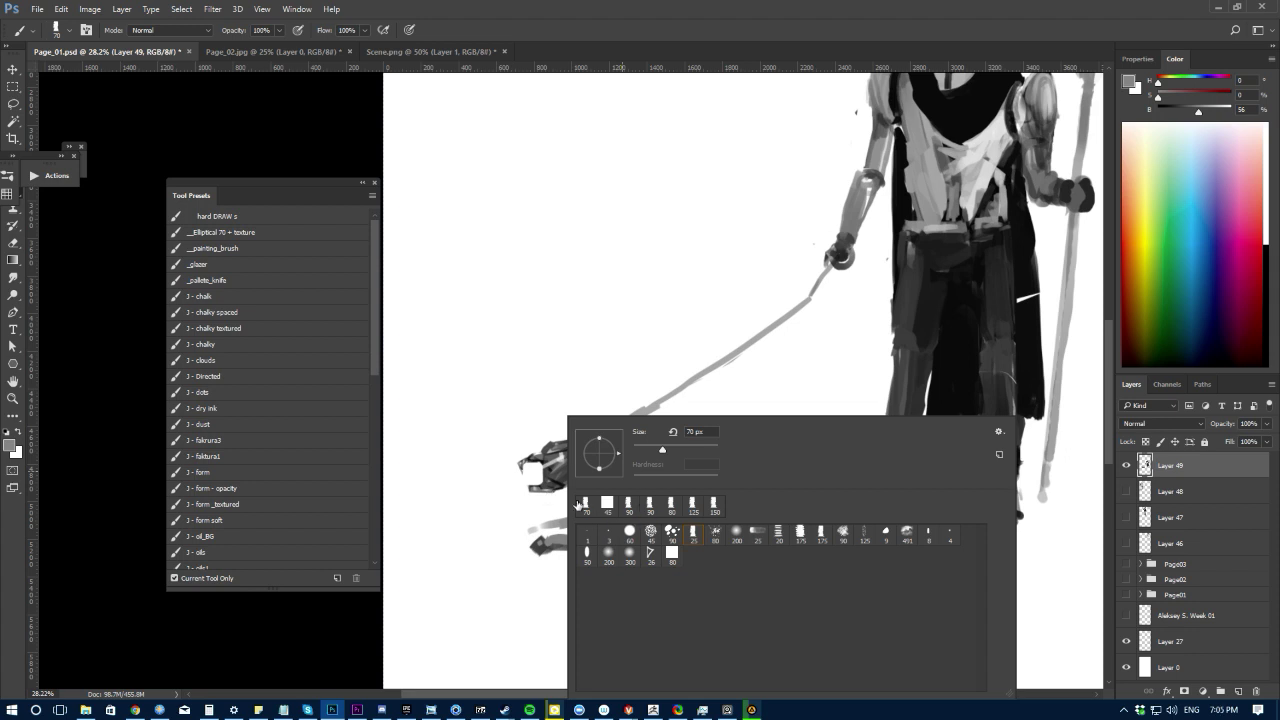
click(629, 531)
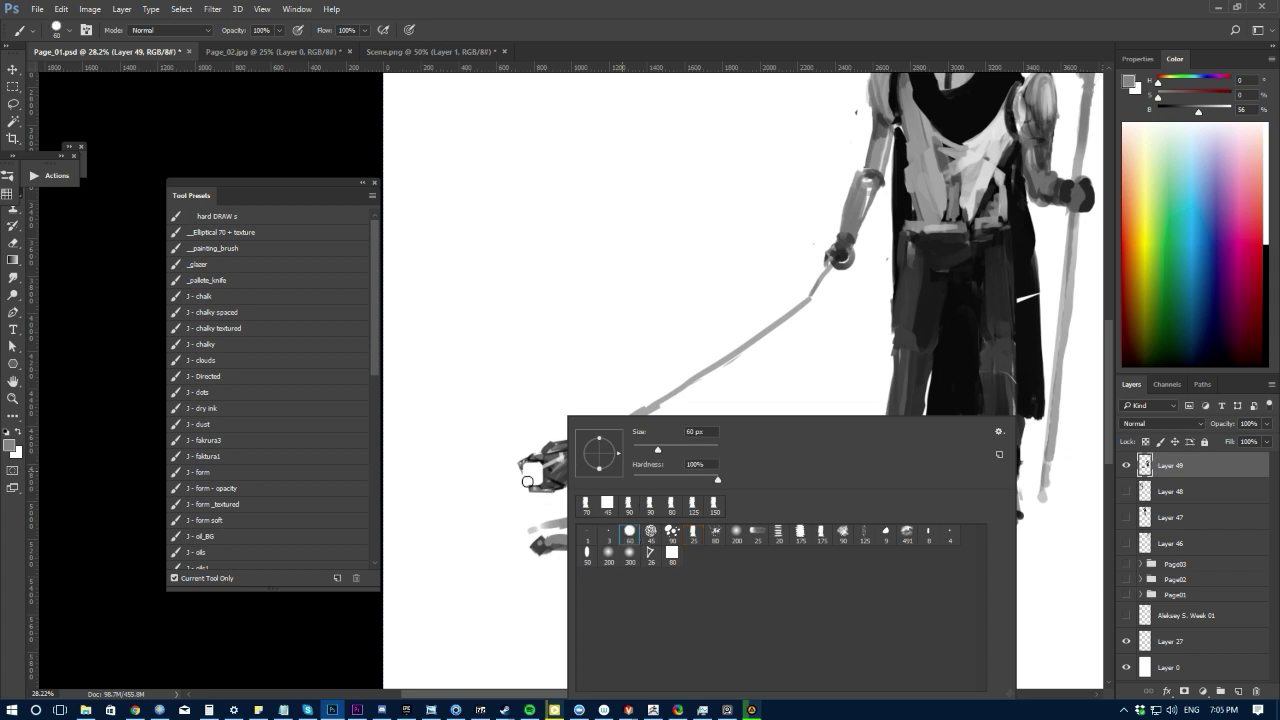
click(478, 392)
alt+click(538, 392)
alt+click(940, 370)
key(bracketleft)
key(bracketleft)
key(bracketleft)
key(bracketleft)
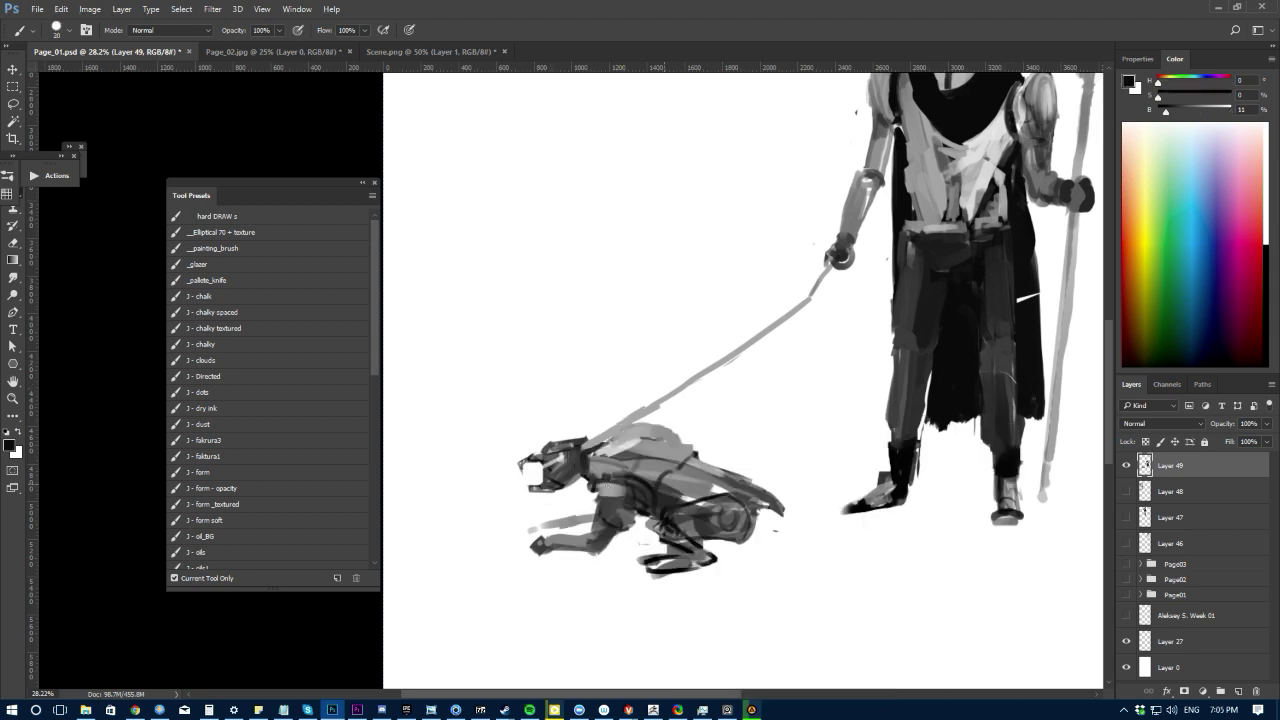
drag(621, 479, 631, 499)
key(e)
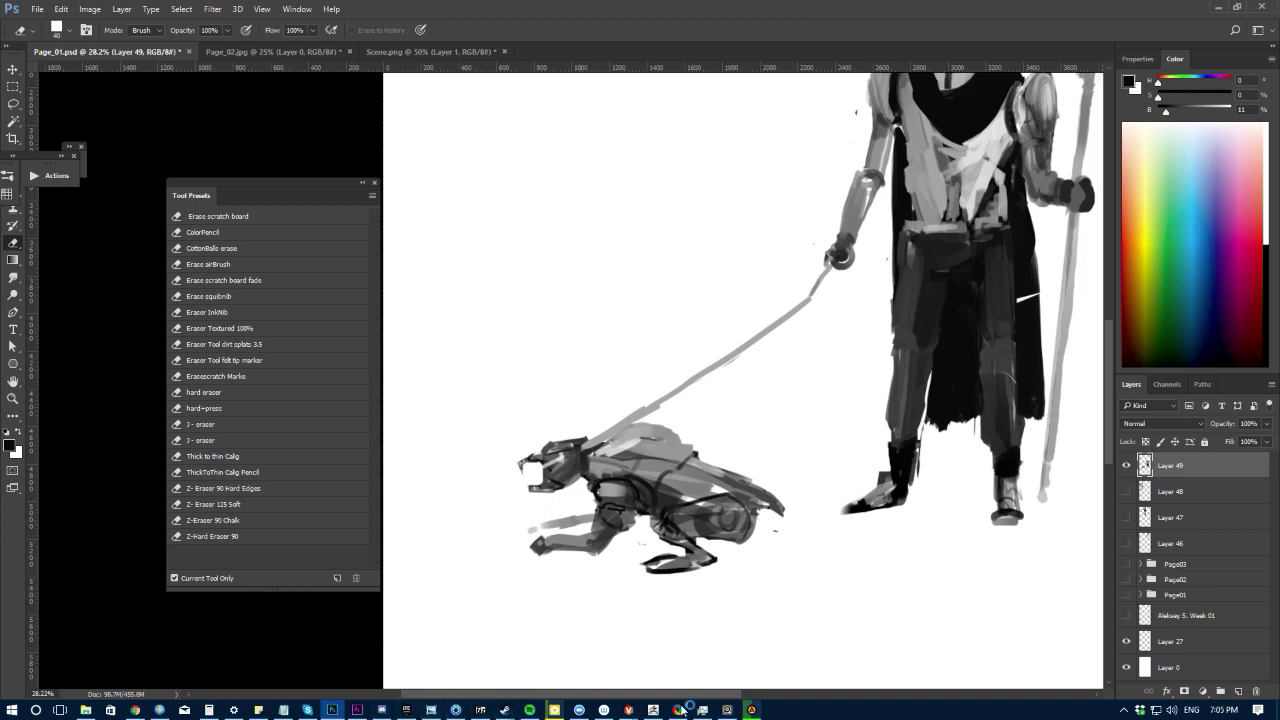
click(630, 454)
Step: Smudge the tones of the creature's back and shoulder together and pull the edges of its muzzle outward
key(r)
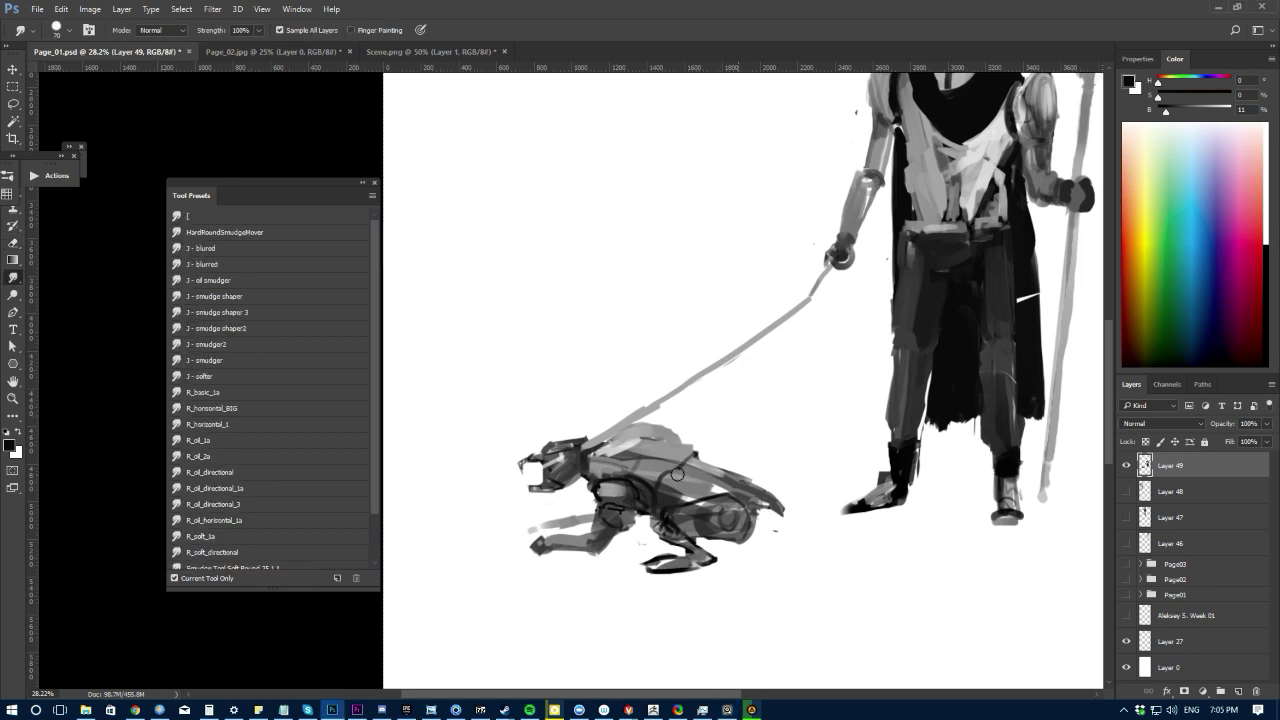
mouse_move(668, 476)
mouse_down()
mouse_move(695, 460)
mouse_move(759, 500)
mouse_move(708, 466)
mouse_move(678, 481)
mouse_move(717, 469)
mouse_move(748, 476)
mouse_move(703, 477)
mouse_move(750, 485)
mouse_up()
key(bracketleft)
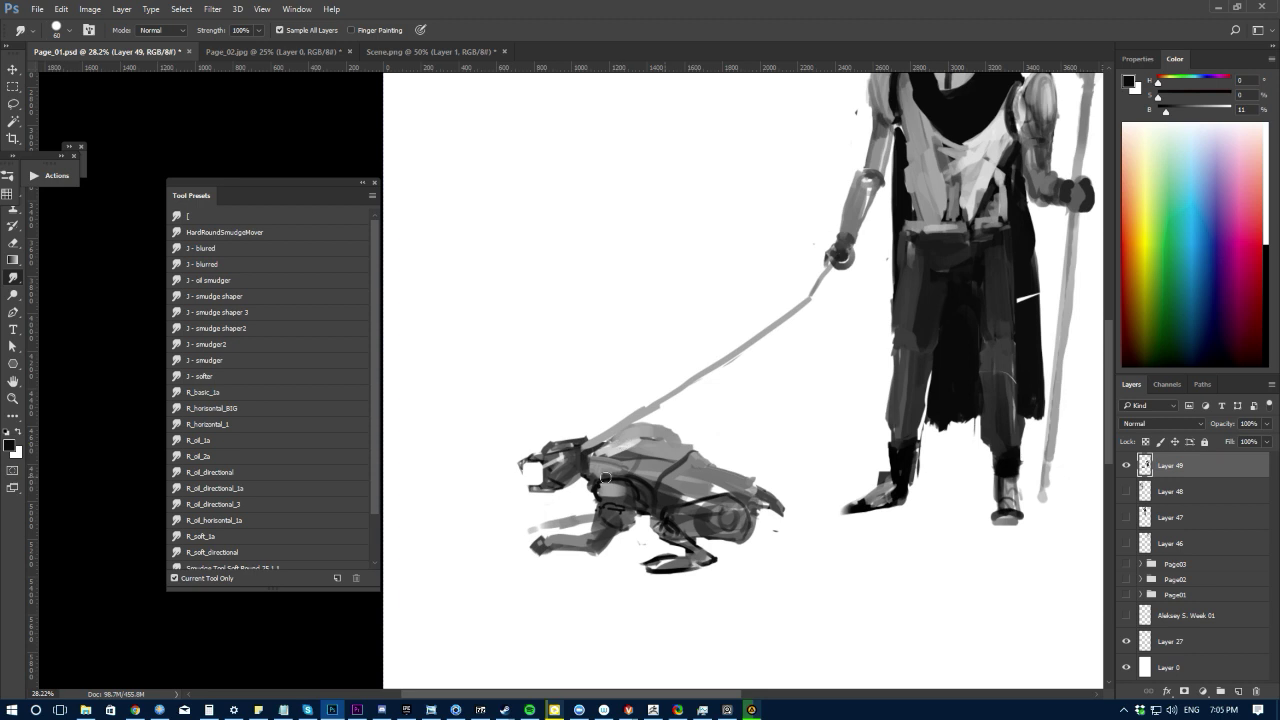
mouse_move(603, 481)
mouse_down()
mouse_move(636, 484)
mouse_move(620, 495)
mouse_up()
mouse_move(558, 488)
mouse_down()
mouse_move(542, 451)
mouse_move(511, 463)
mouse_move(522, 462)
mouse_move(523, 499)
mouse_move(510, 453)
mouse_up()
key(bracketleft)
key(bracketleft)
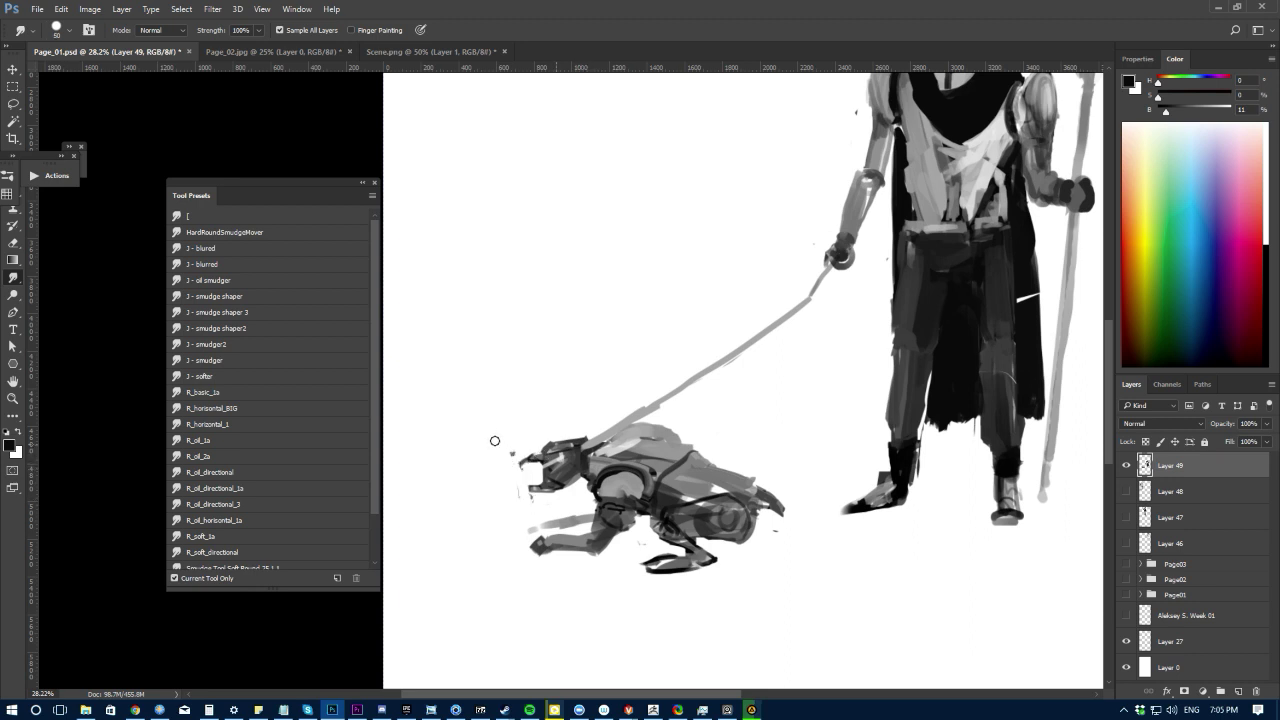
Step: Block in the creature's muzzle as a solid shape in sampled 36% grey and clean up its lower edge
key(b)
alt+click(537, 477)
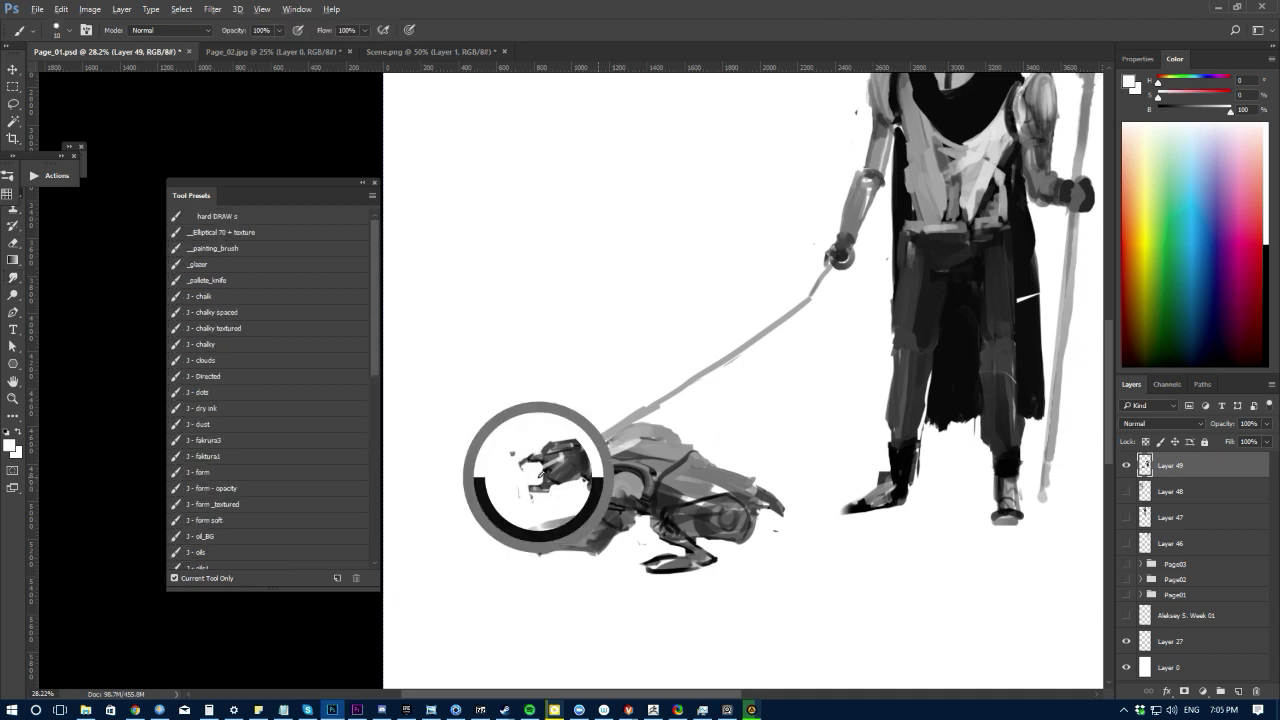
key(bracketright)
key(bracketright)
key(bracketright)
drag(538, 487, 531, 493)
key(bracketright)
key(bracketright)
alt+click(555, 473)
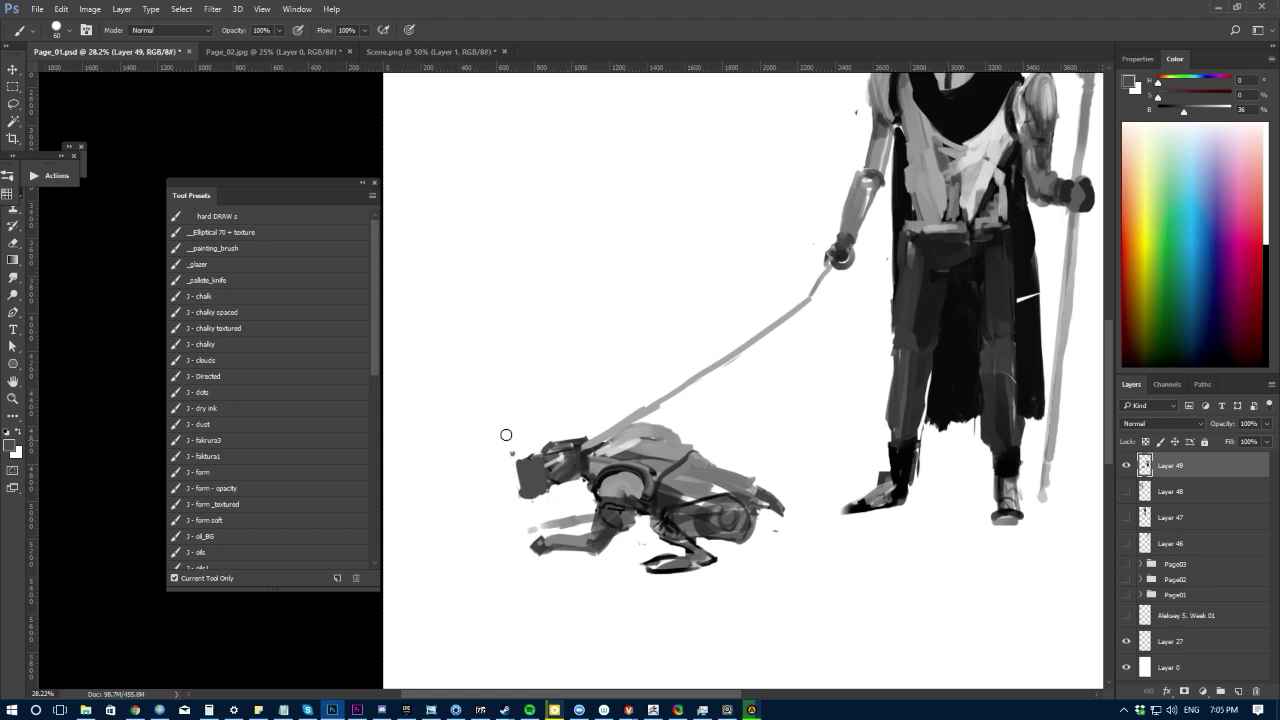
key(e)
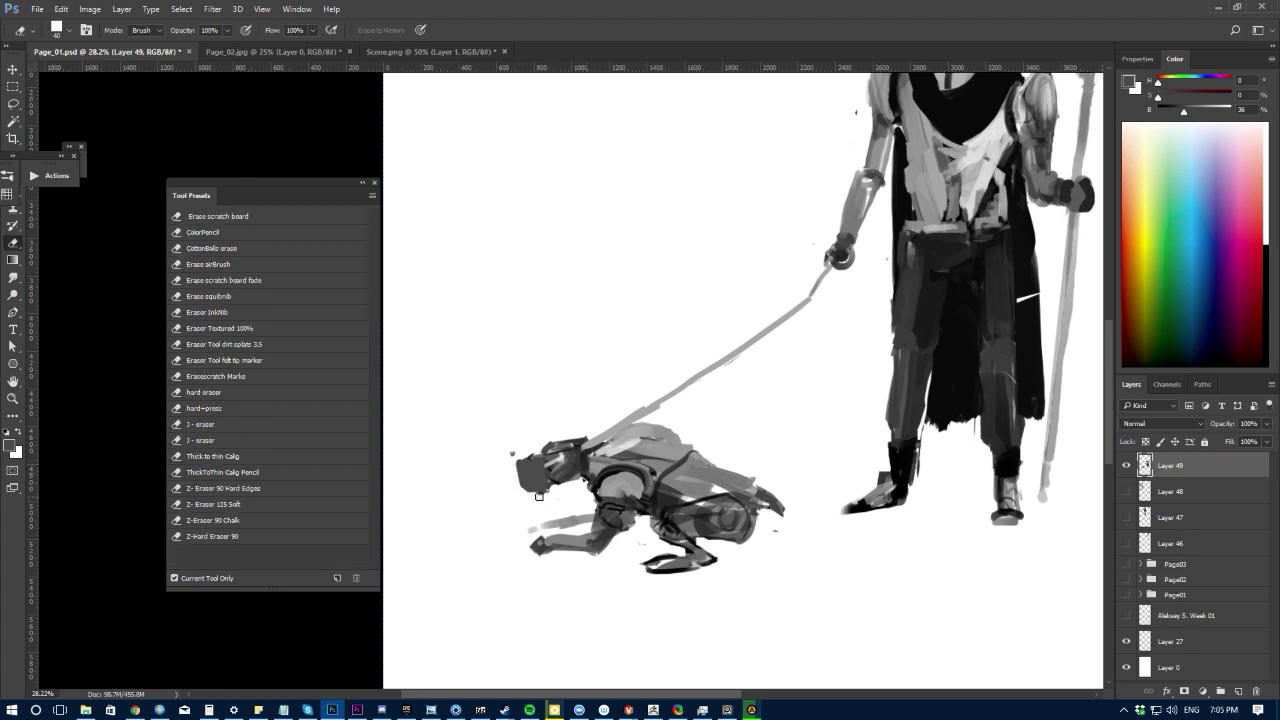
Step: Build up the top of the creature's head in sampled 31% dark grey and tidy the contour
key(b)
alt+click(558, 440)
drag(553, 442, 567, 439)
key(e)
key(b)
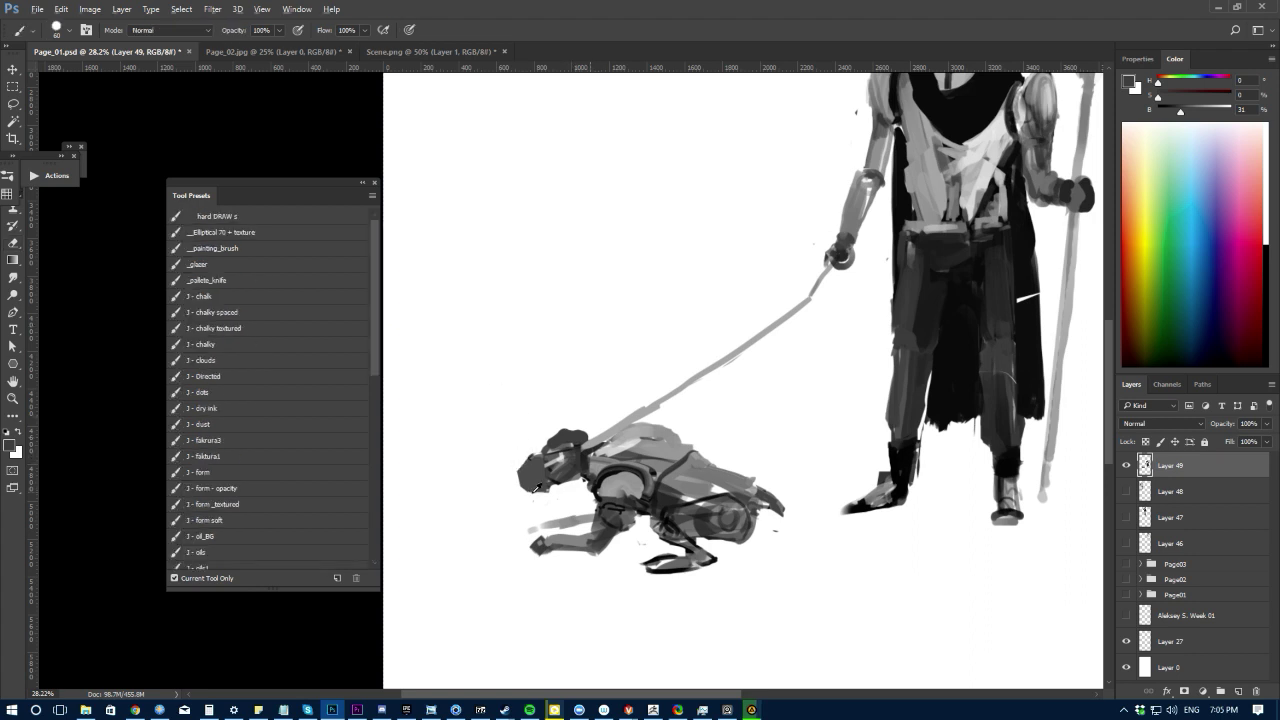
alt+click(570, 518)
Step: Lasso the creature's head and transform it to about 108% width and 111% height, rotated about -6° and skewed about 10°
key(l)
mouse_move(574, 417)
mouse_down()
mouse_move(570, 490)
mouse_move(495, 418)
mouse_up()
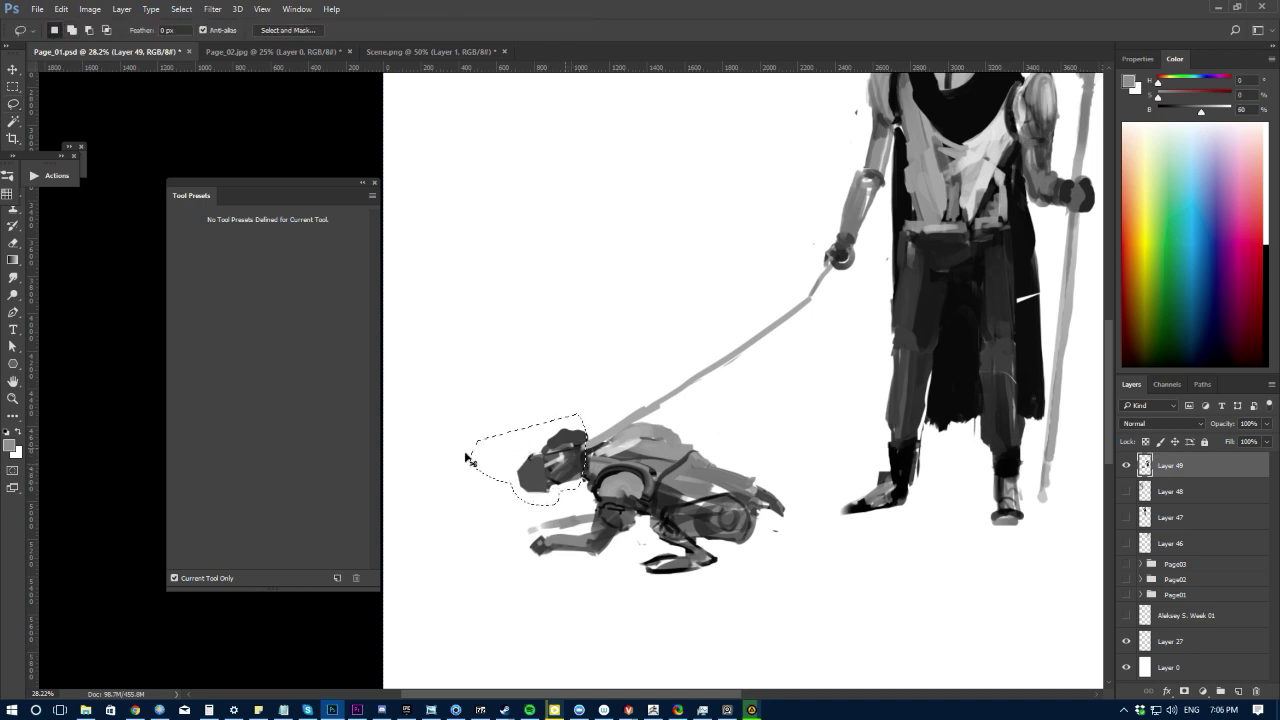
key(ctrl+t)
drag(461, 464, 520, 476)
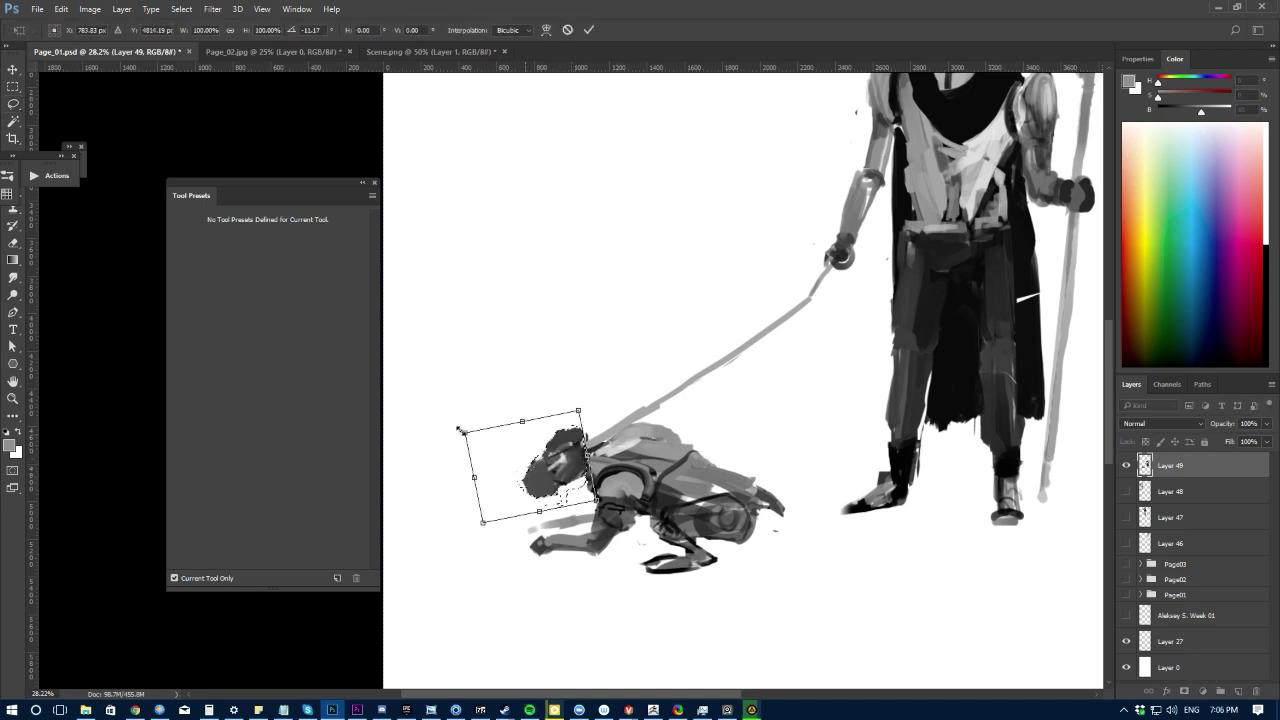
drag(466, 433, 455, 424)
drag(519, 464, 511, 459)
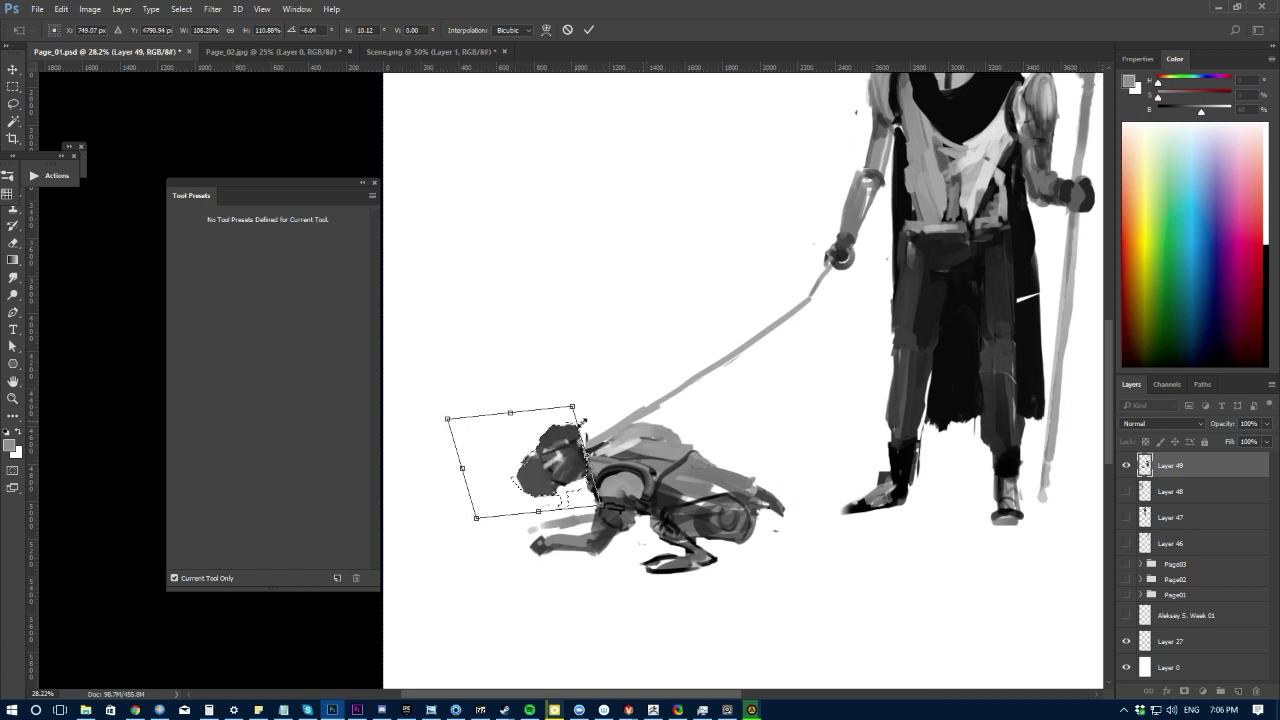
key(Return)
Step: Turn on pen pressure for brush opacity and paint the side plane of the creature's head in sampled 64% grey
key(b)
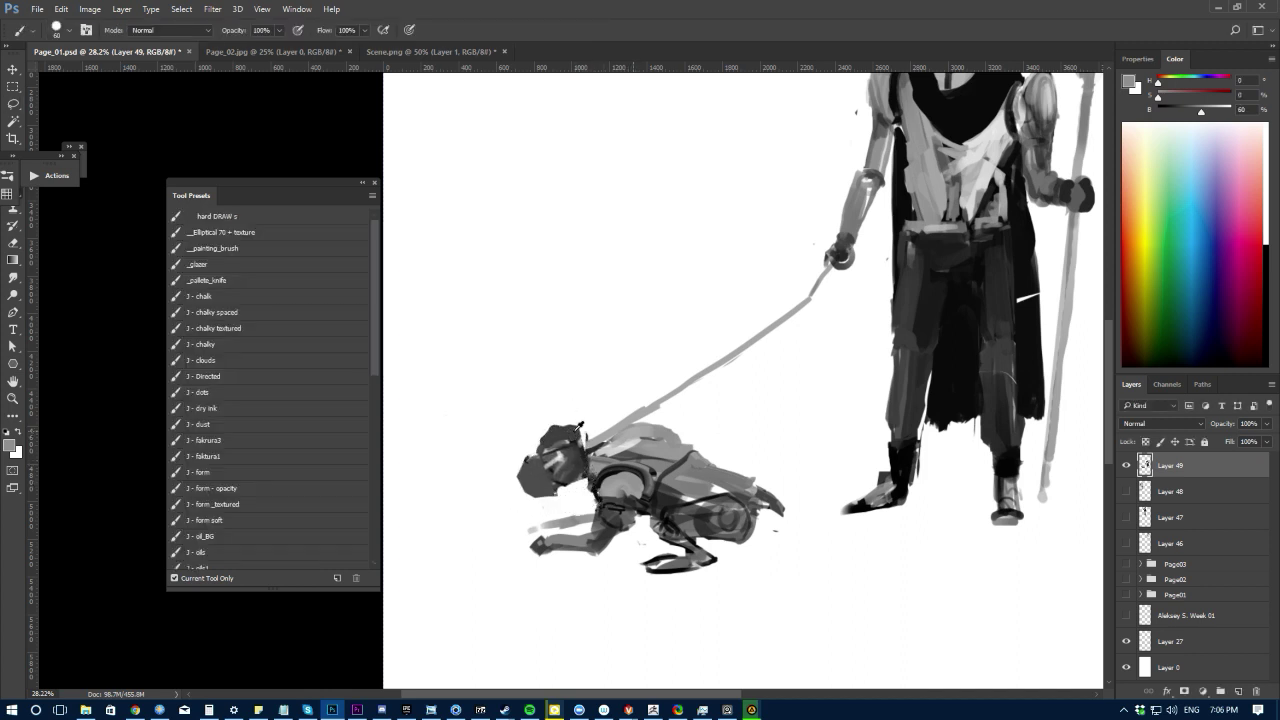
alt+click(577, 432)
alt+click(558, 448)
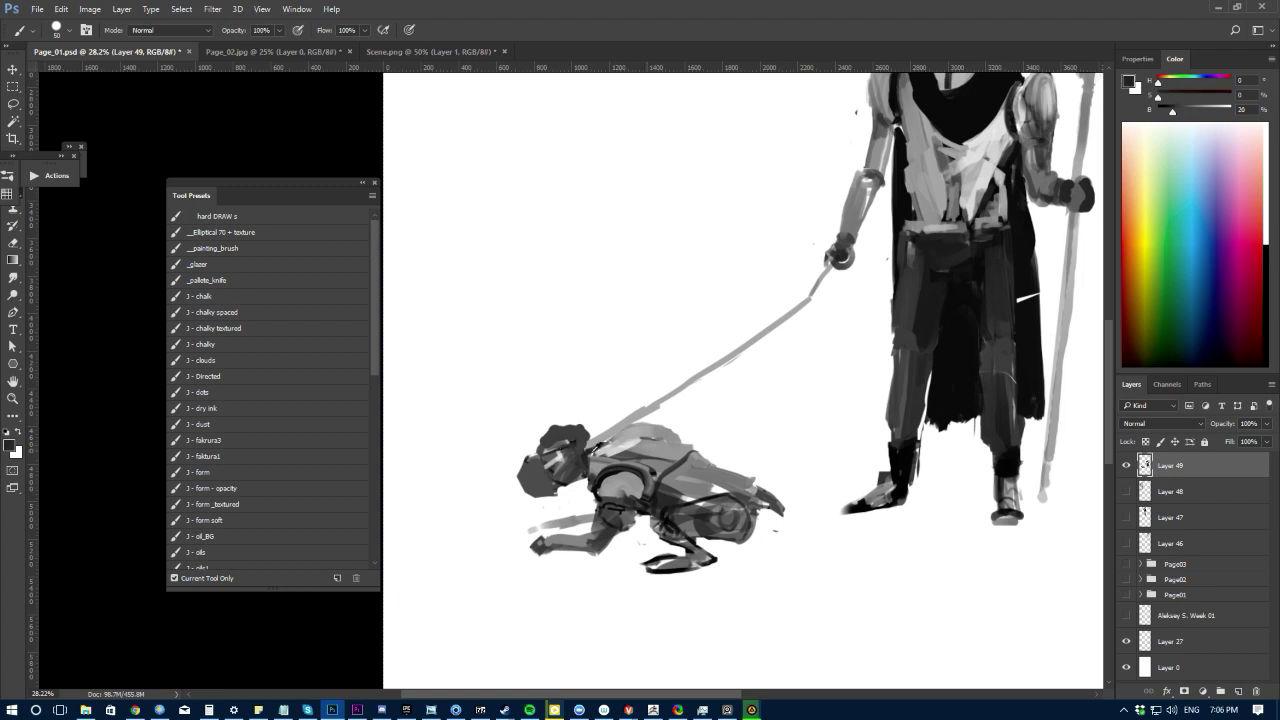
alt+click(592, 455)
click(298, 31)
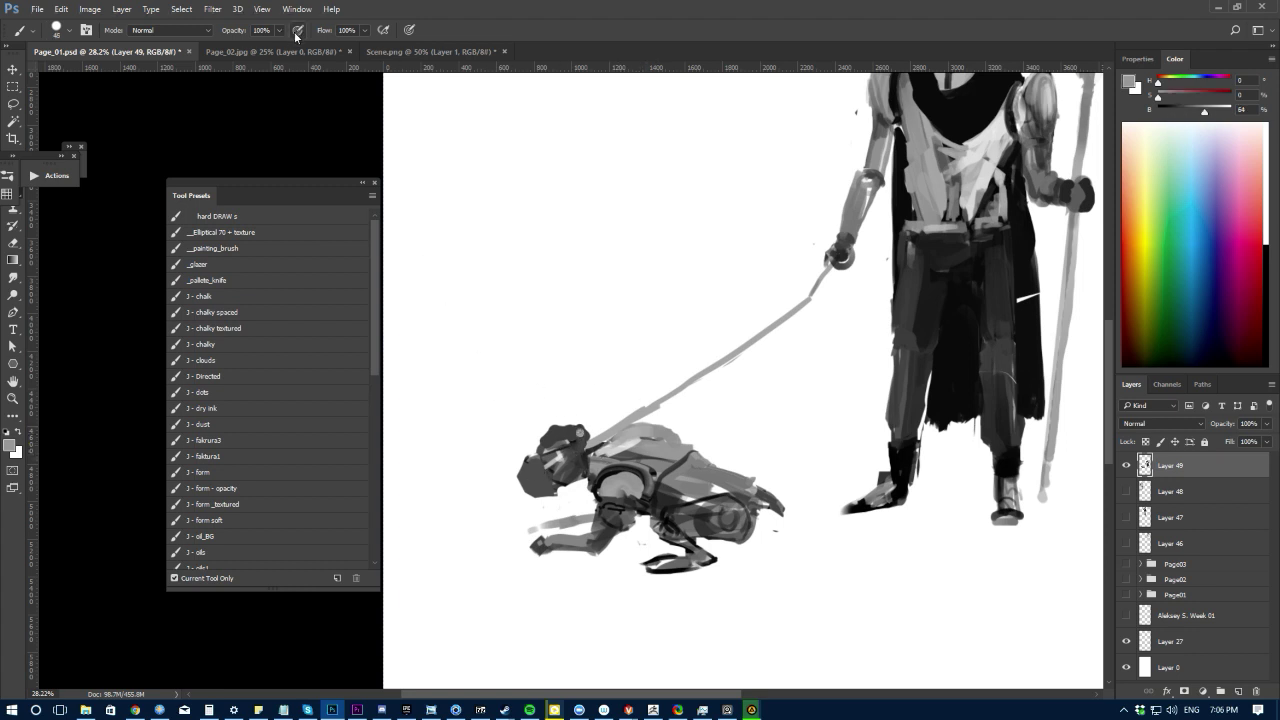
key(bracketright)
key(bracketright)
mouse_move(567, 438)
mouse_down()
mouse_move(573, 454)
mouse_move(540, 452)
mouse_move(576, 466)
mouse_up()
alt+click(562, 455)
alt+click(543, 449)
Step: Draw thin face and muzzle lines on the creature's head with a smaller brush in sampled 11% near-black
alt+click(600, 475)
alt+click(594, 479)
key(bracketleft)
key(bracketleft)
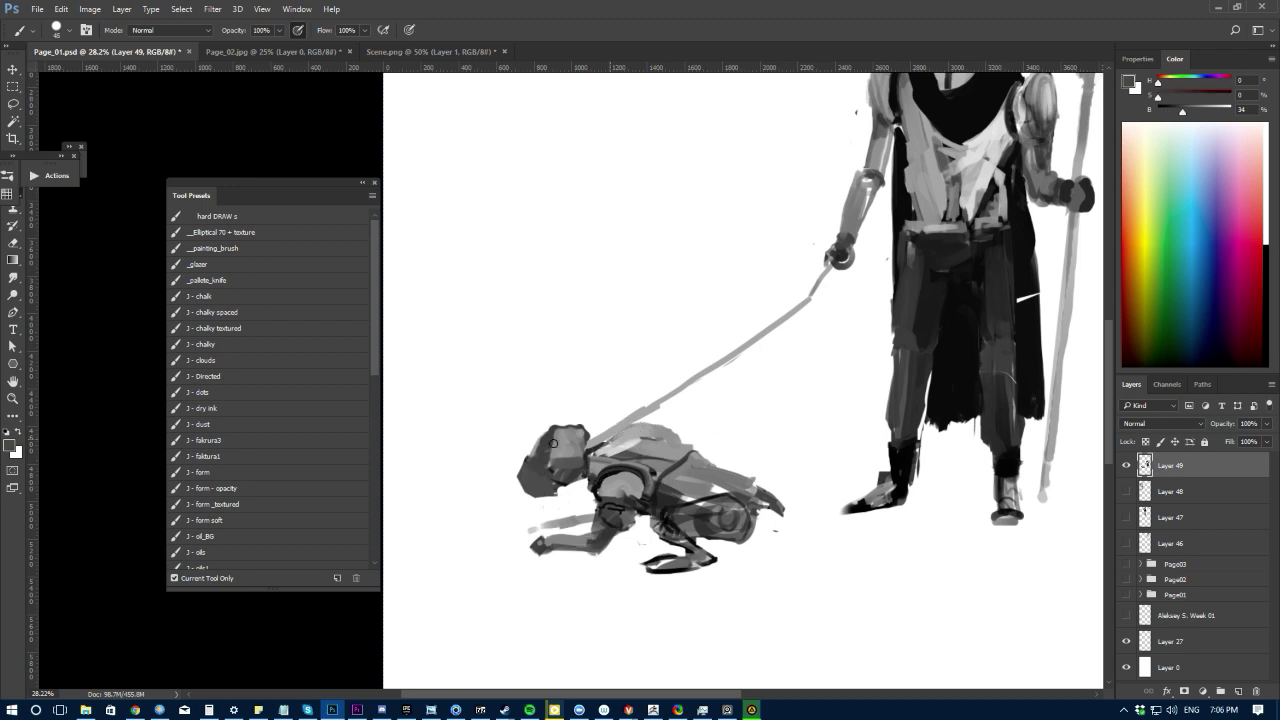
key(bracketleft)
alt+click(602, 482)
mouse_move(549, 438)
mouse_down()
mouse_move(542, 468)
mouse_move(529, 457)
mouse_up()
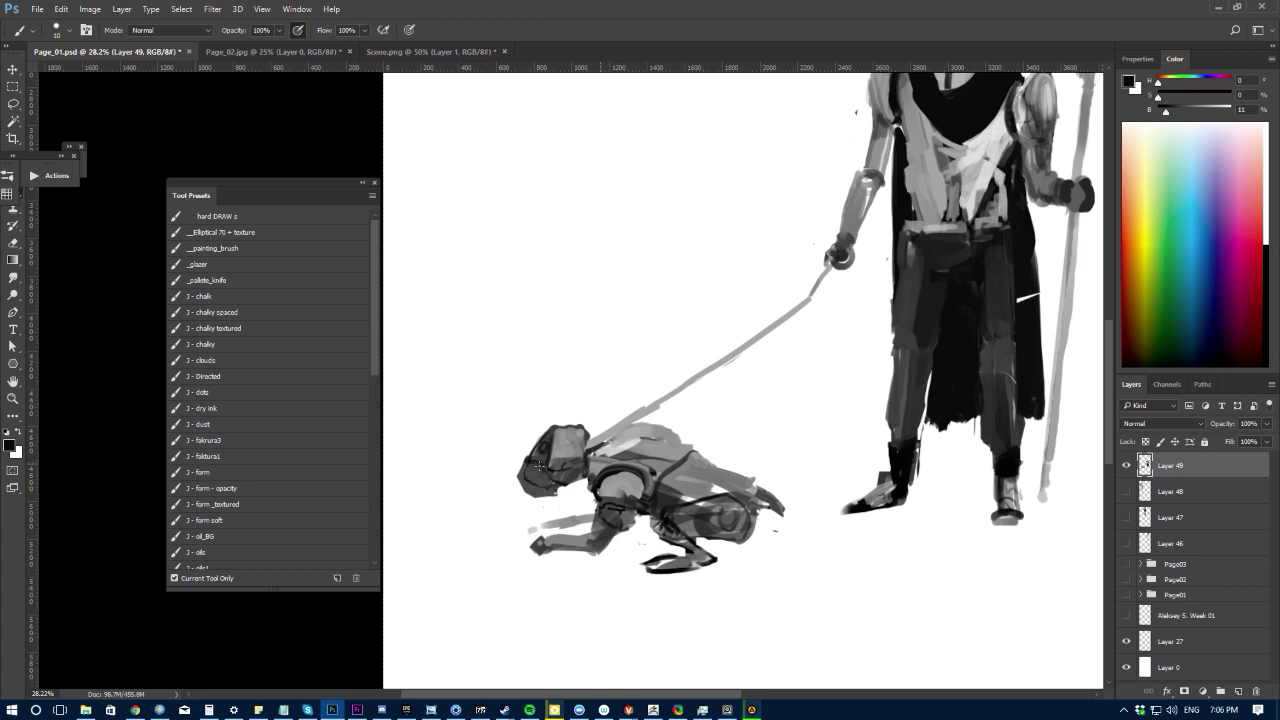
Step: Erase along the muzzle's underside and the top of the creature's head to sharpen the silhouette
key(e)
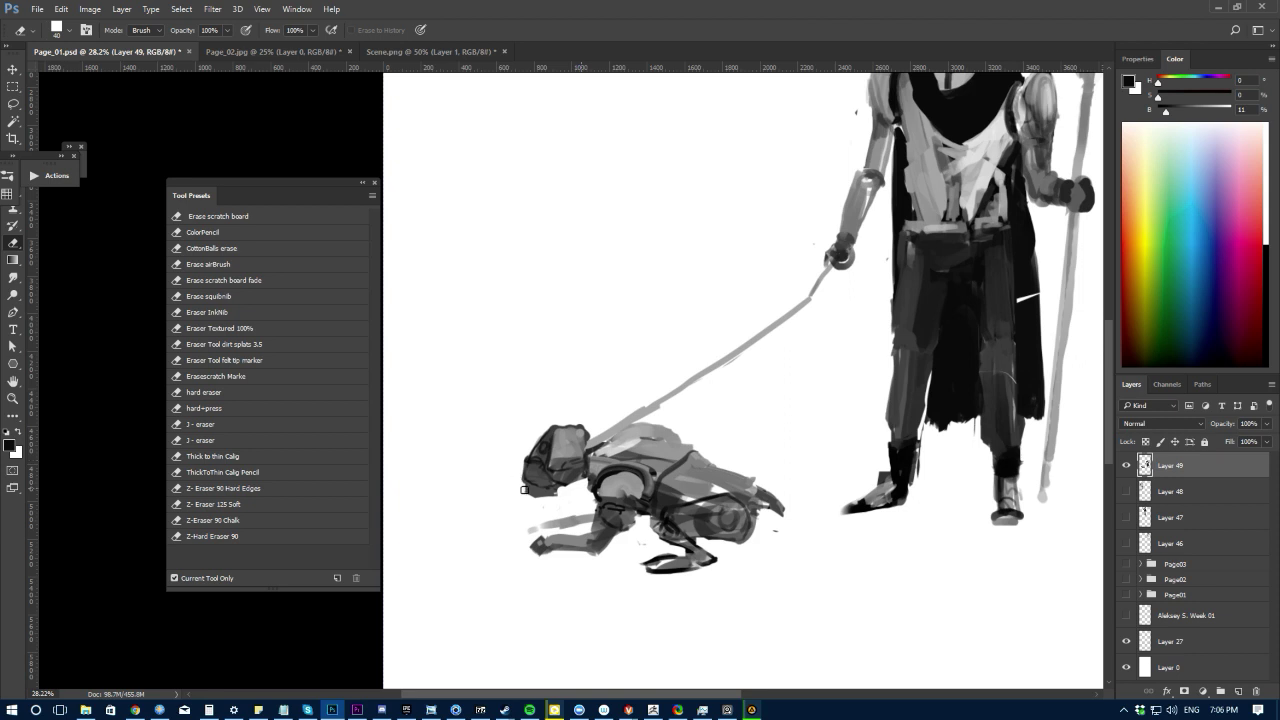
drag(524, 489, 556, 493)
key(b)
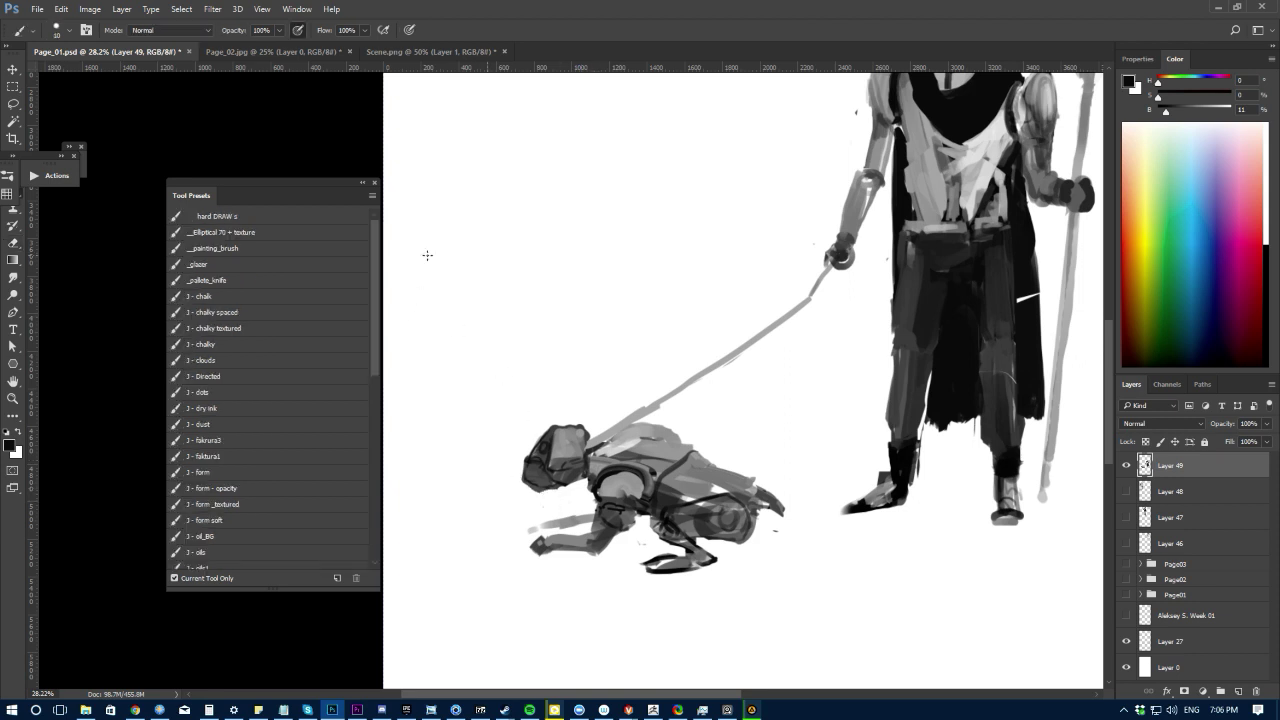
alt+click(565, 444)
key(e)
drag(557, 424, 585, 423)
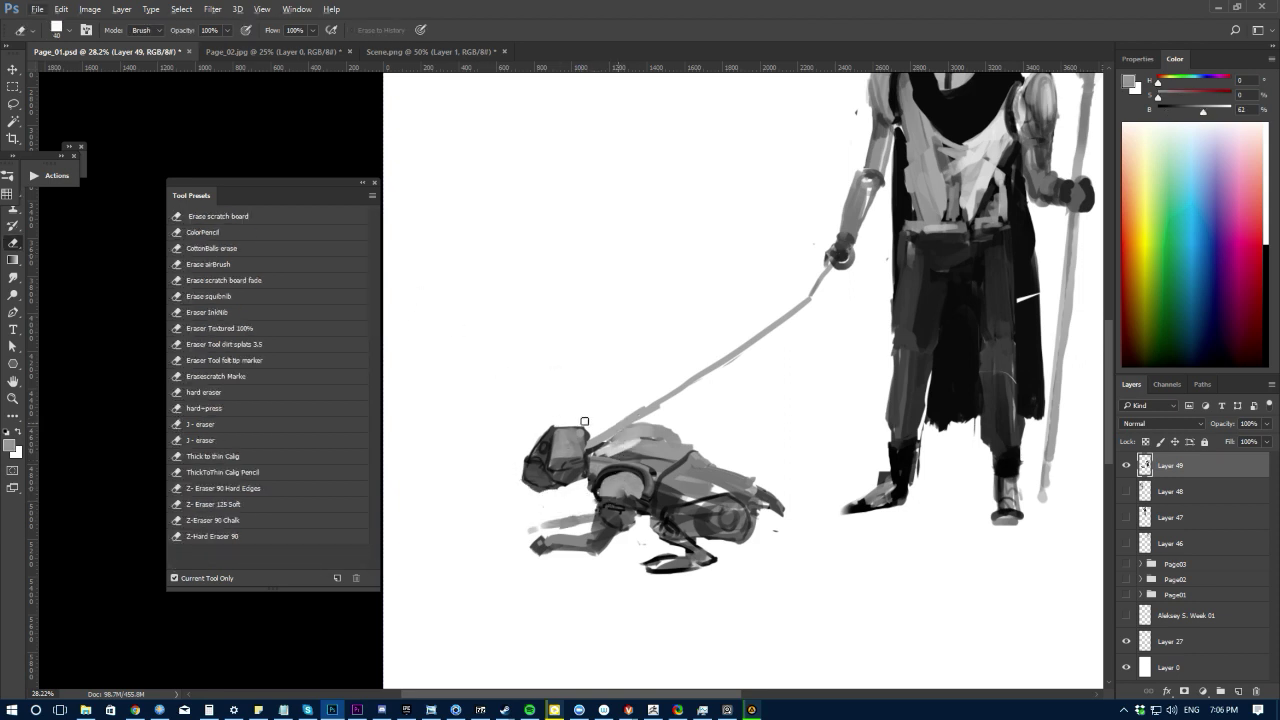
key(b)
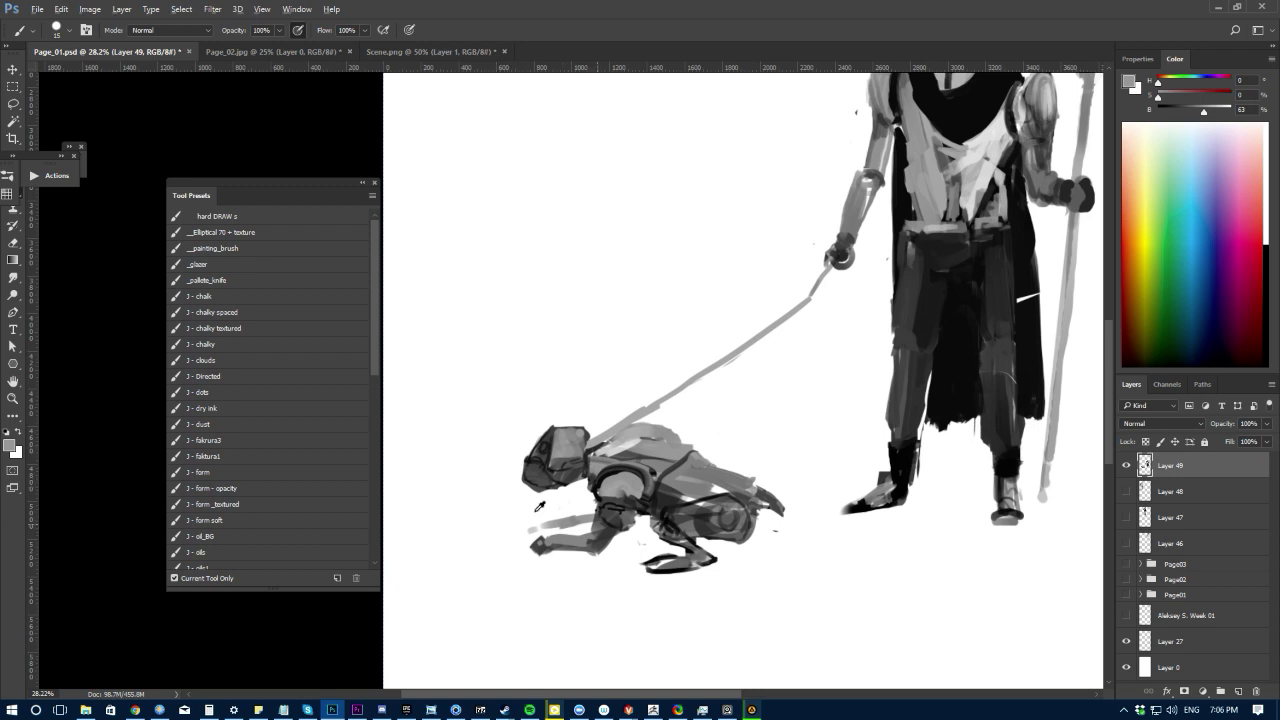
Step: Darken the front of the creature's muzzle with pure black
alt+click(535, 470)
key(d)
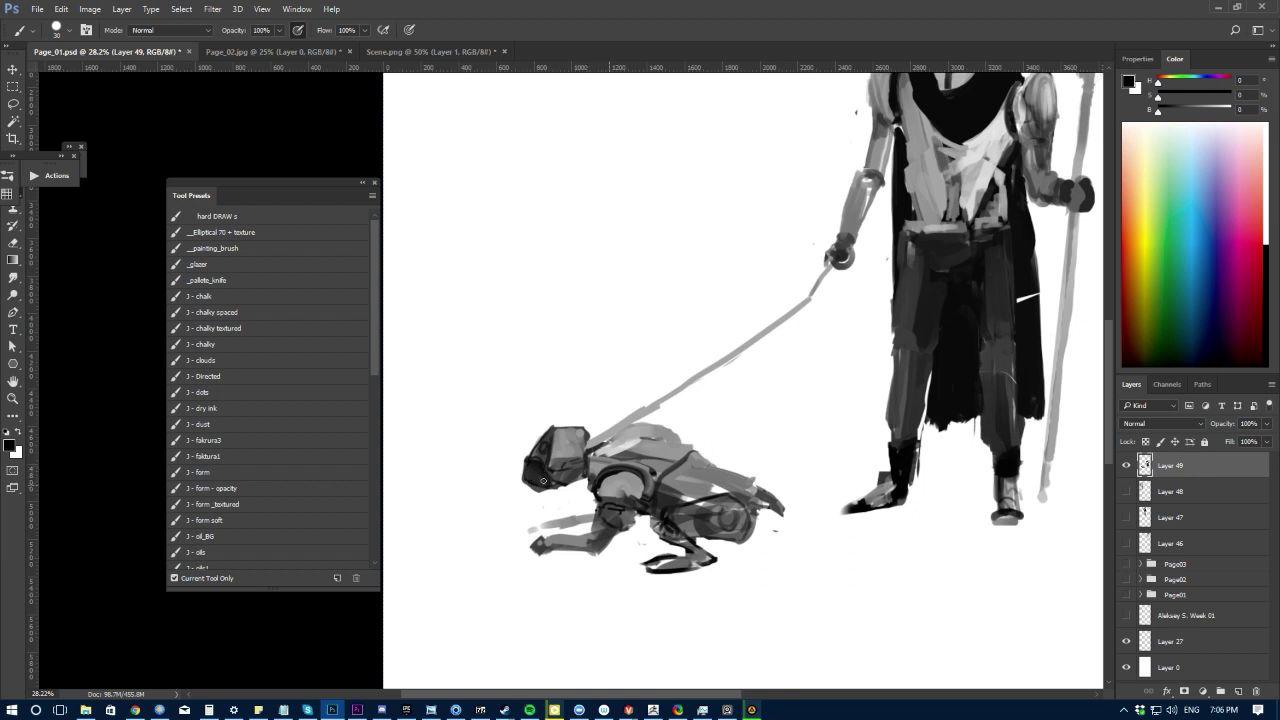
mouse_move(477, 539)
mouse_down()
mouse_move(421, 501)
mouse_move(482, 533)
mouse_up()
mouse_move(482, 533)
mouse_down()
mouse_move(481, 611)
mouse_move(470, 591)
mouse_up()
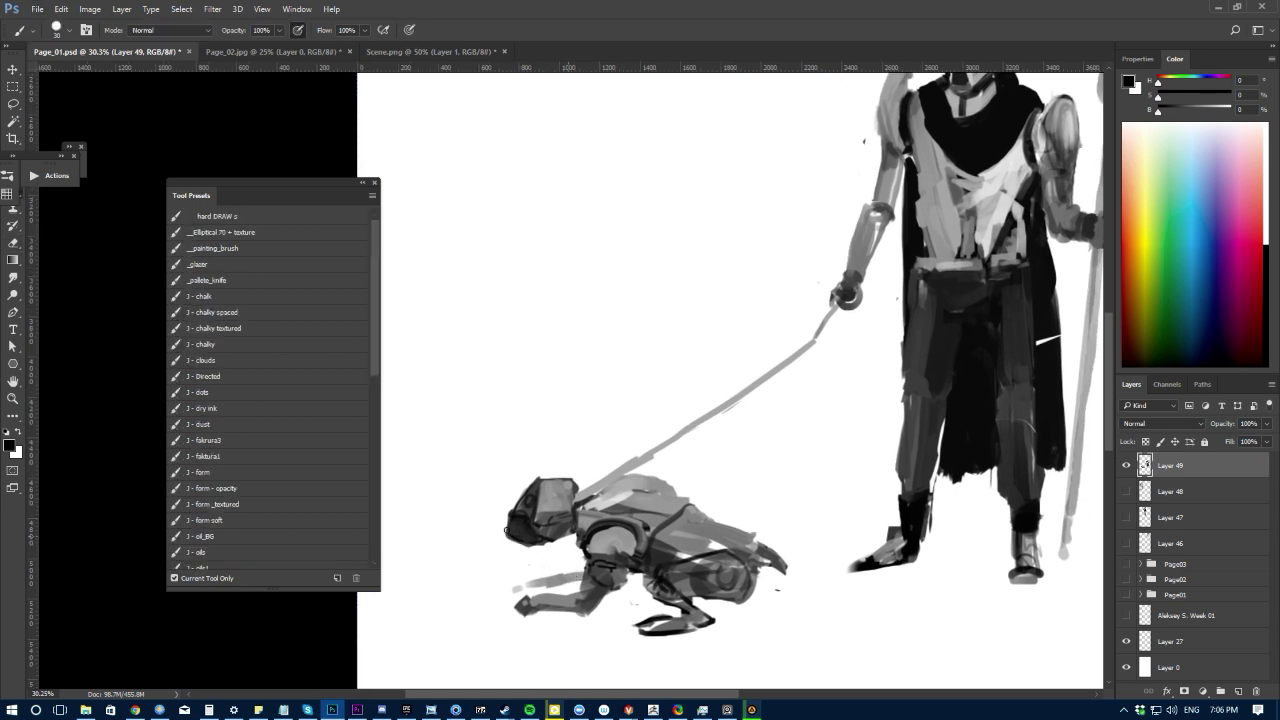
Step: Darken the creature's near upper foreleg with sampled 11% and 20% dark greys and clean up its edges
alt+click(614, 541)
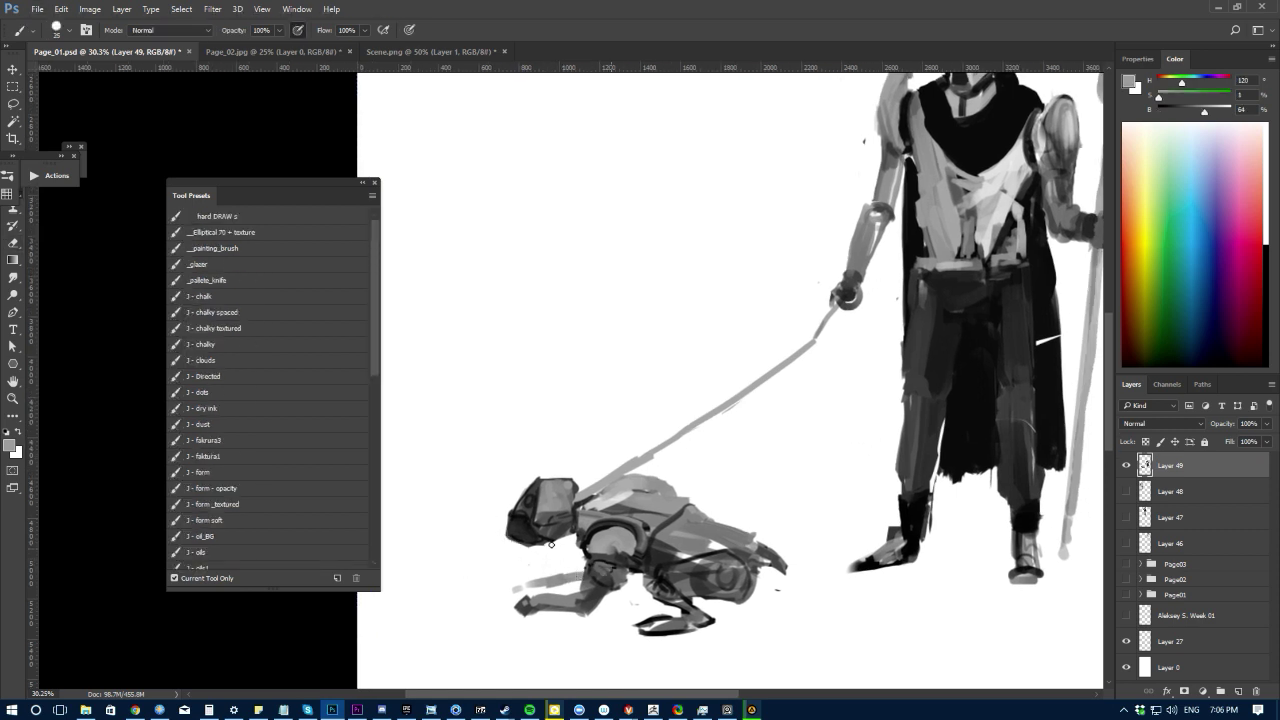
alt+click(597, 527)
key(bracketright)
key(bracketright)
mouse_move(597, 569)
mouse_down()
mouse_move(614, 574)
mouse_move(597, 579)
mouse_up()
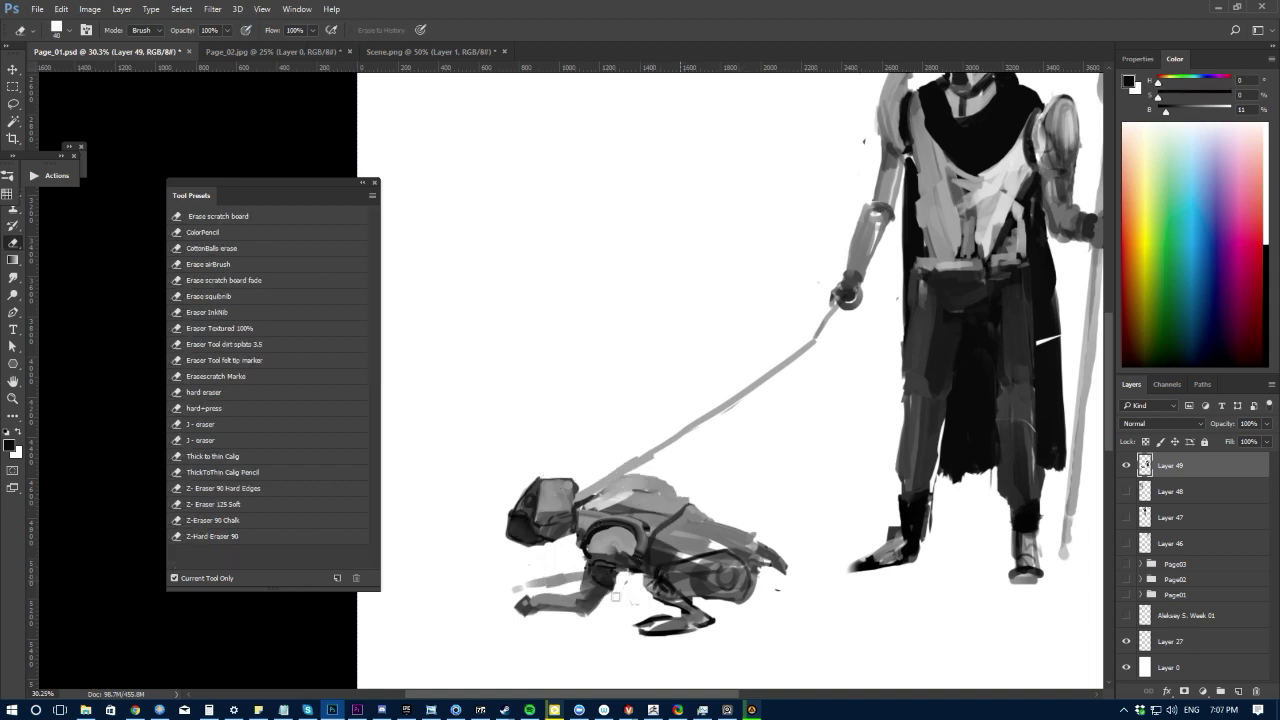
alt+click(606, 576)
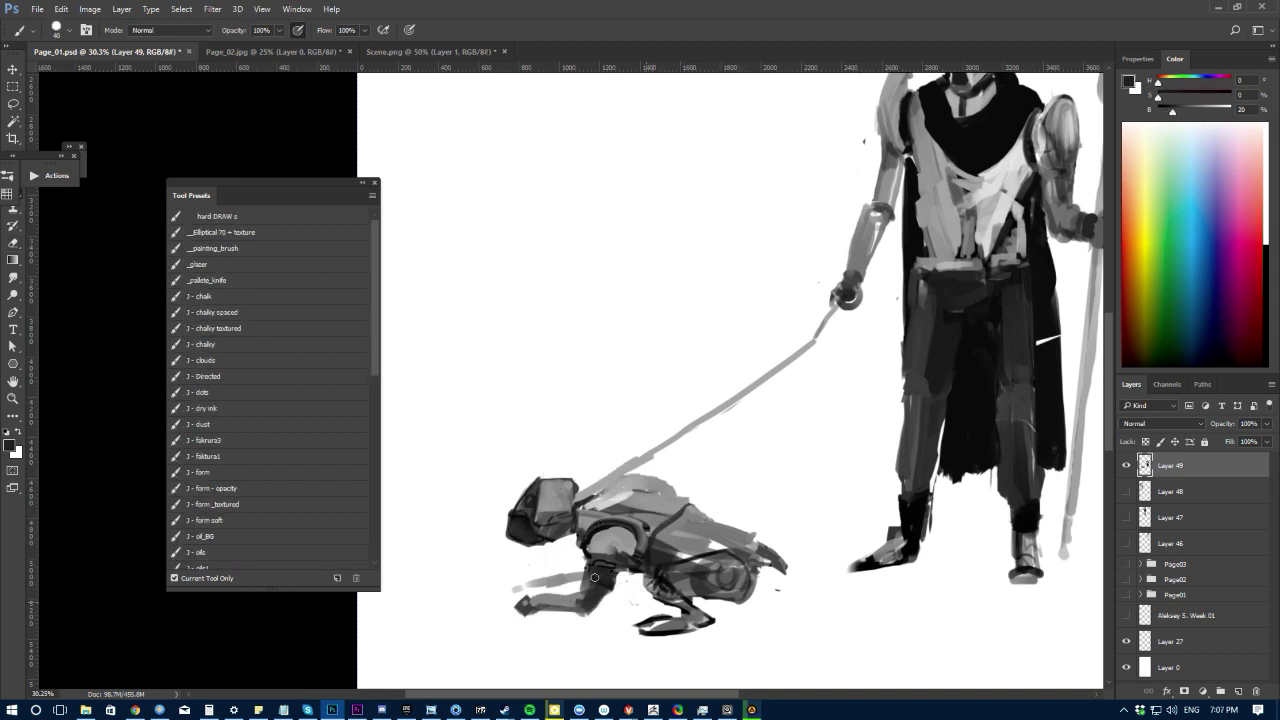
key(e)
key(b)
Step: Repaint the creature's forelegs in sampled mid-greys, extend the far paw, and trim the edges with the eraser
alt+click(576, 592)
alt+click(562, 580)
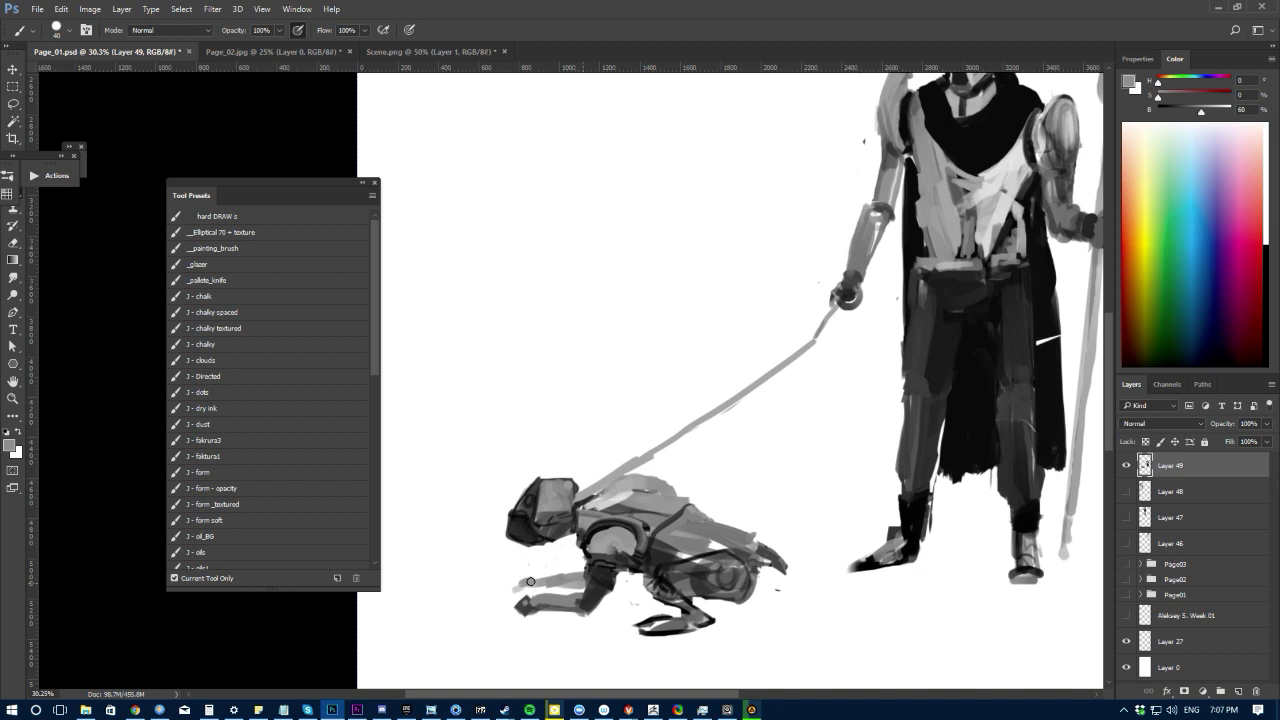
alt+click(545, 577)
mouse_move(534, 579)
mouse_down()
mouse_move(569, 575)
mouse_move(525, 575)
mouse_move(530, 590)
mouse_move(569, 559)
mouse_move(520, 577)
mouse_up()
alt+click(520, 518)
key(e)
key(b)
key(e)
key(b)
alt+click(531, 600)
alt+click(587, 603)
Step: Paint a dark round joint inside the creature's shoulder using sampled dark greys down to 11% near-black
alt+click(607, 537)
alt+click(610, 564)
key(bracketright)
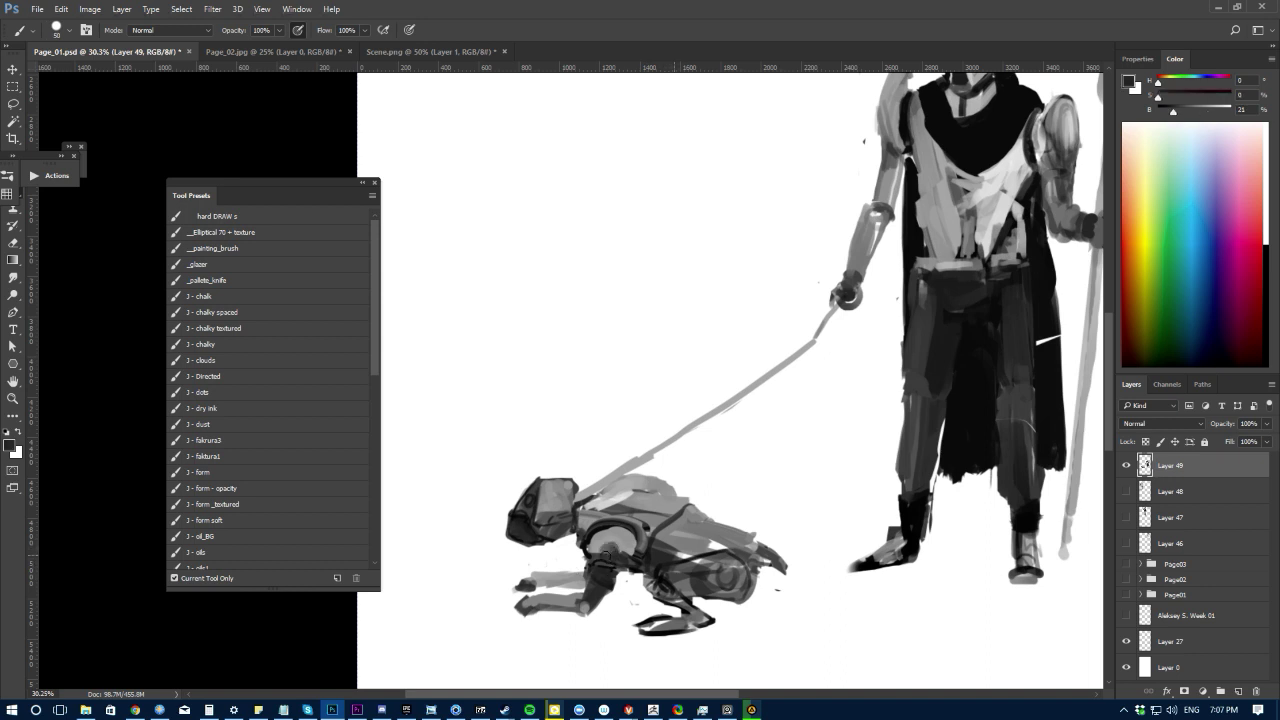
alt+click(604, 553)
alt+click(966, 455)
Step: Mirror the canvas horizontally, smooth the creature's back with sampled 62% grey, and mirror the canvas back
drag(477, 555, 430, 535)
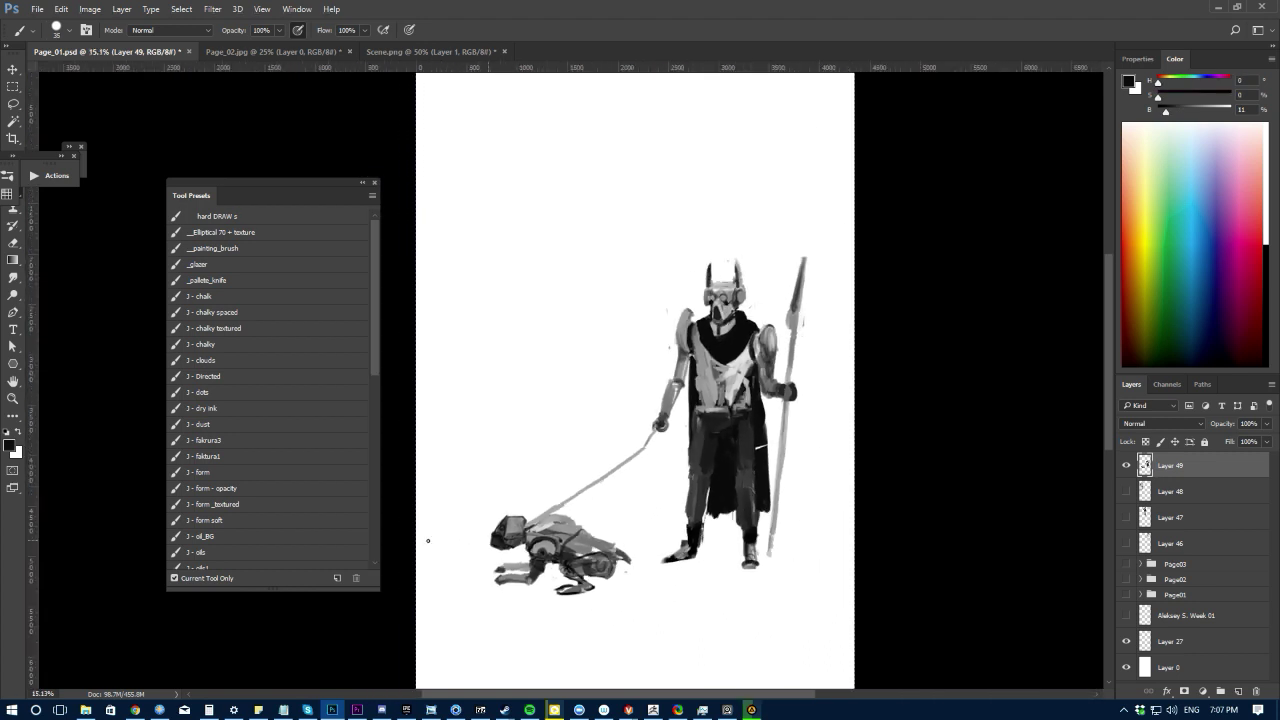
key(ctrl+plus)
key(ctrl+shift+h)
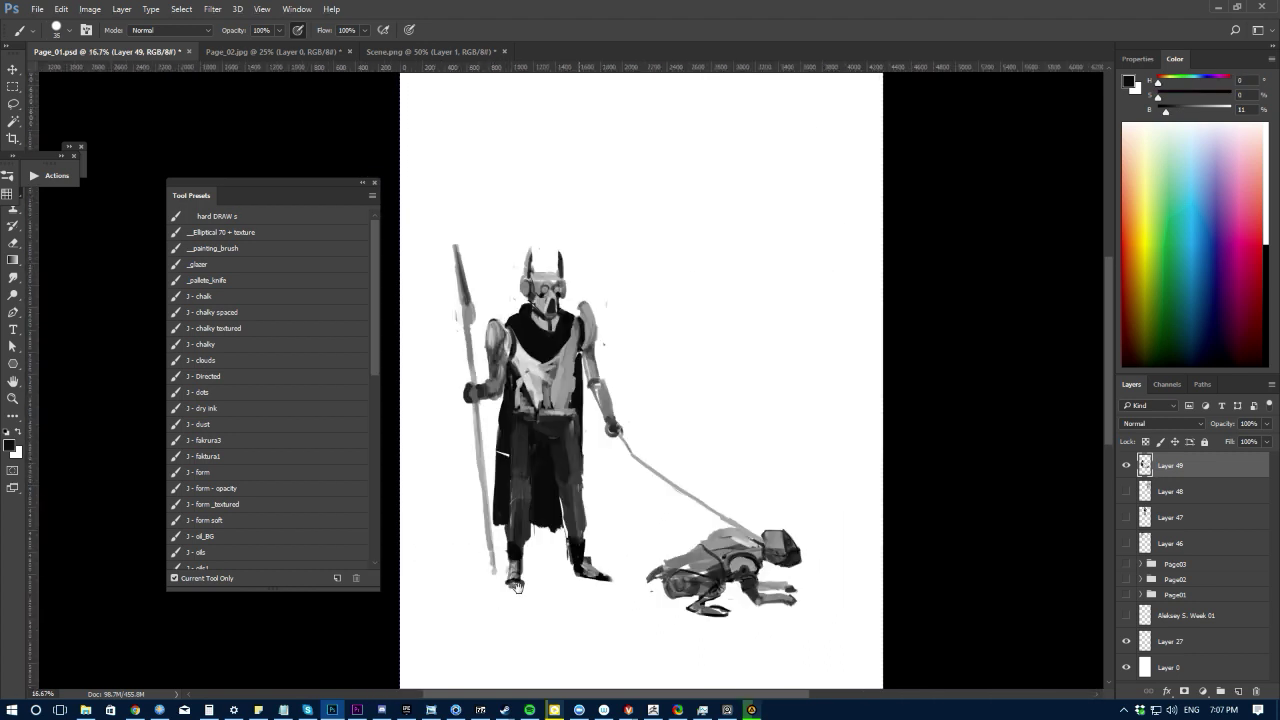
scroll(622, 580, up, 3)
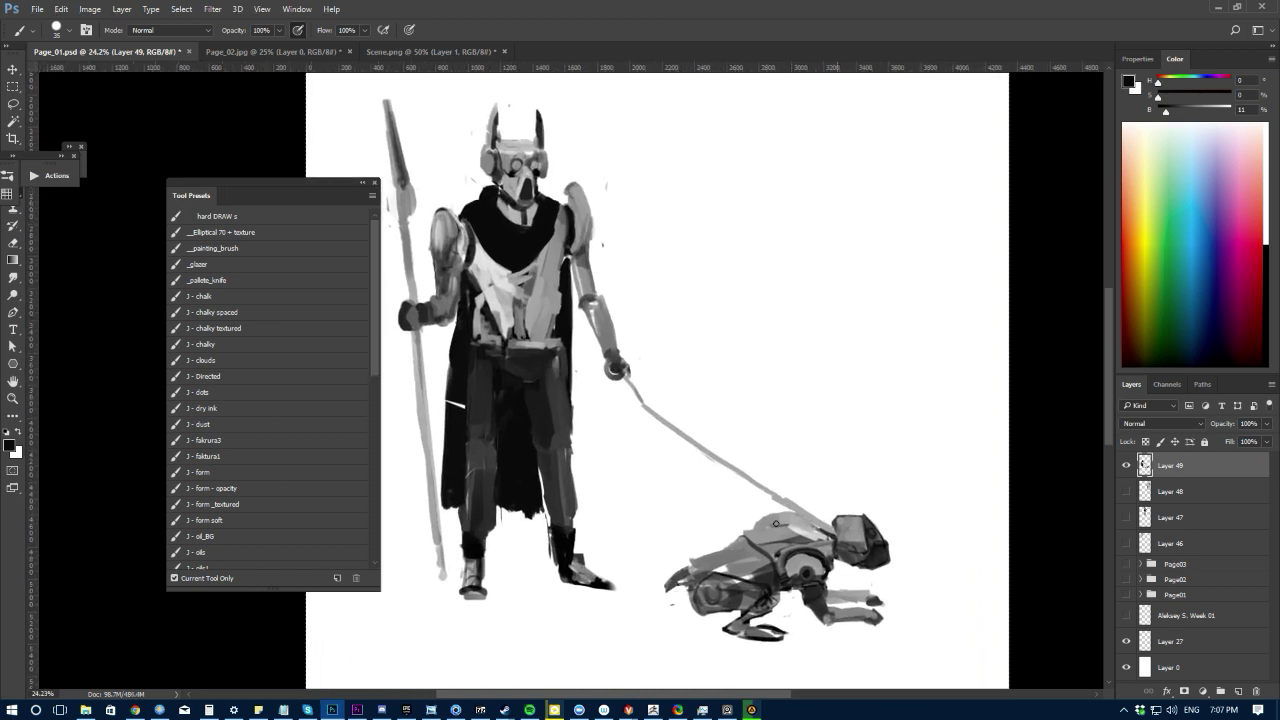
alt+click(774, 527)
drag(673, 609, 656, 554)
scroll(655, 572, up, 1)
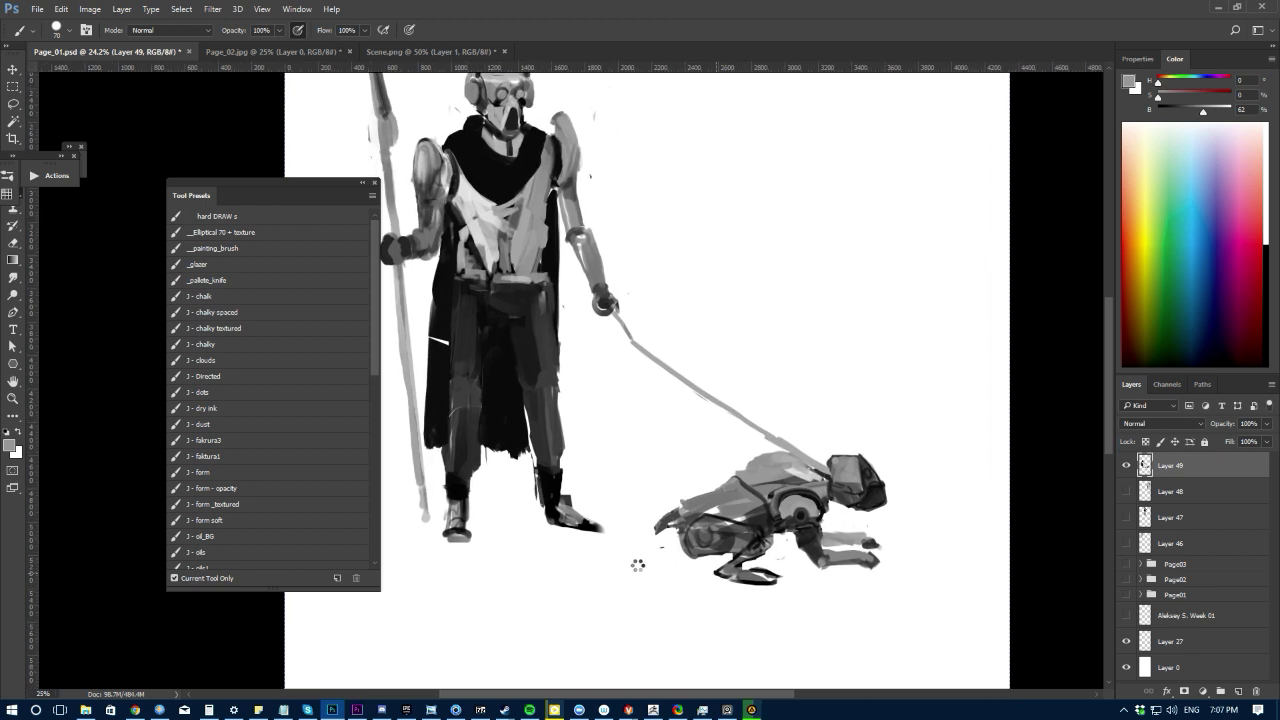
key(ctrl+shift+h)
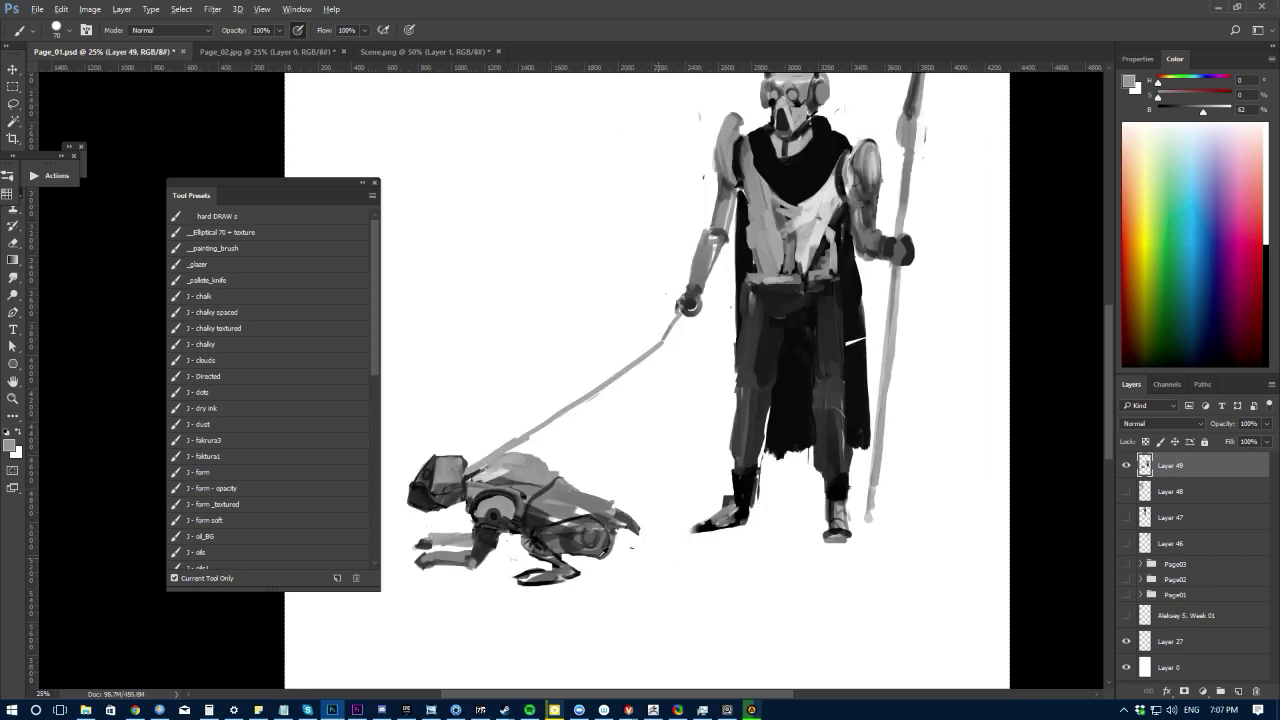
Step: Repaint the creature's hind thigh in flat sampled mid-greys, covering the old dark outlines
alt+click(602, 552)
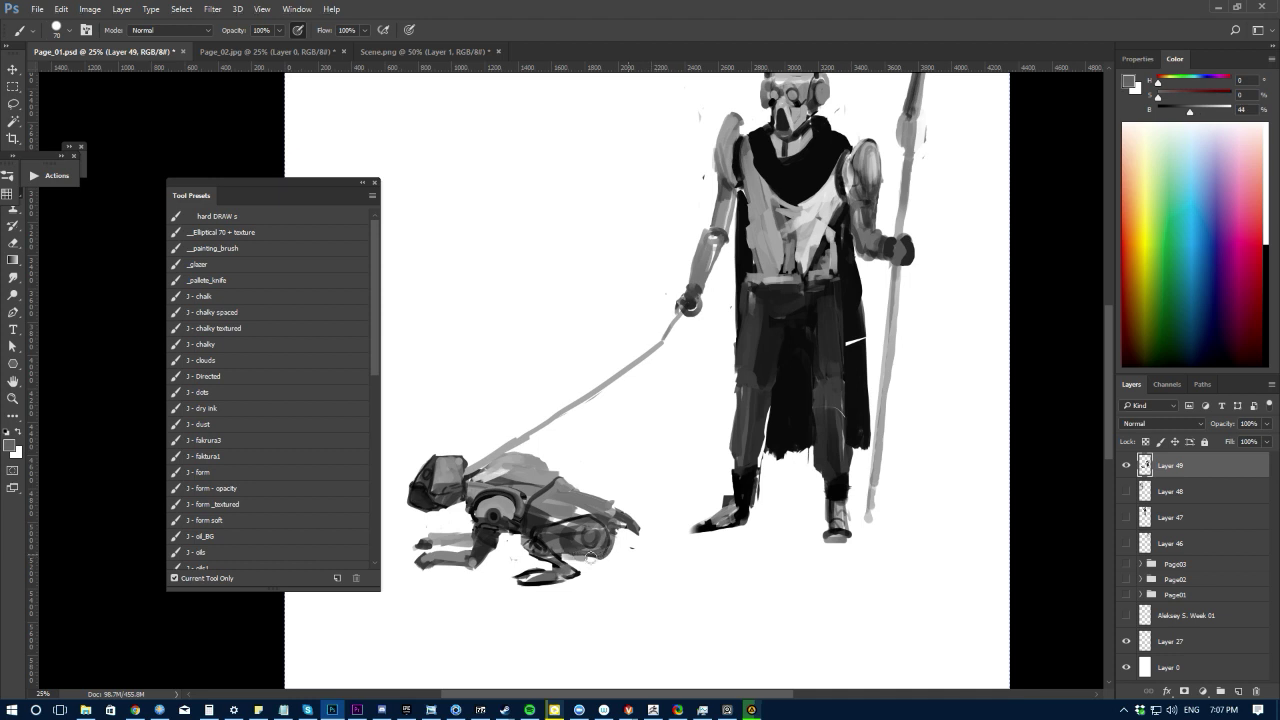
alt+click(566, 506)
alt+click(595, 536)
key([)
drag(540, 531, 585, 522)
Step: Paint the creature's lower hind leg and foot as a solid sampled mid-grey shape
alt+click(579, 545)
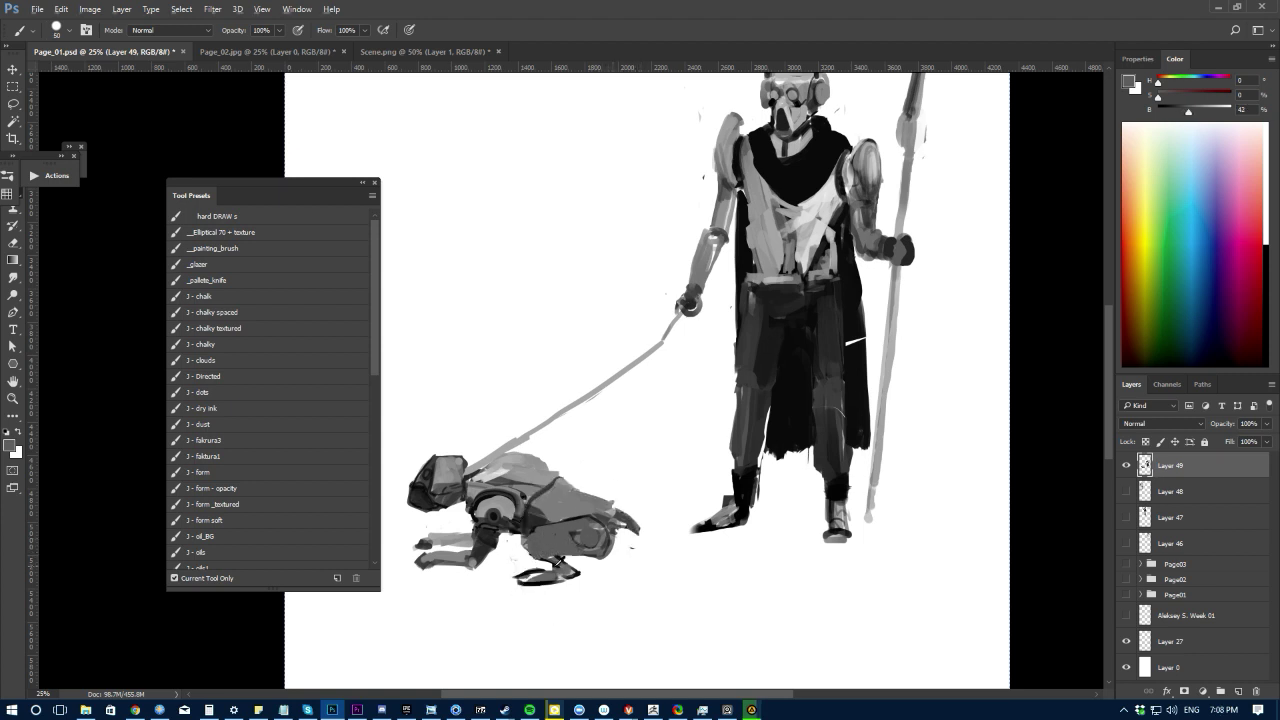
alt+click(570, 562)
alt+click(548, 560)
drag(528, 578, 521, 578)
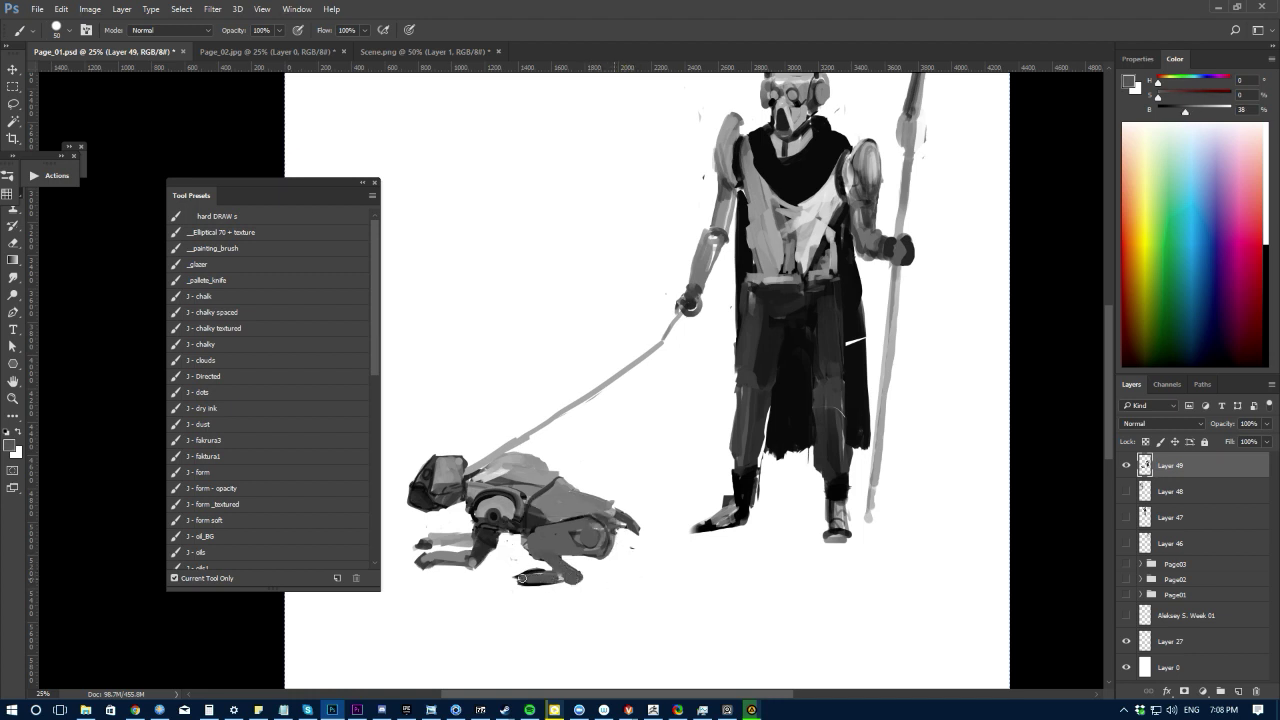
Step: Outline the creature's hind leg and foot with a very thin brush in sampled 24% dark grey
alt+click(493, 532)
key(bracketleft)
key(bracketleft)
key(bracketleft)
key(bracketleft)
key(bracketleft)
key(bracketleft)
key(bracketleft)
key(bracketleft)
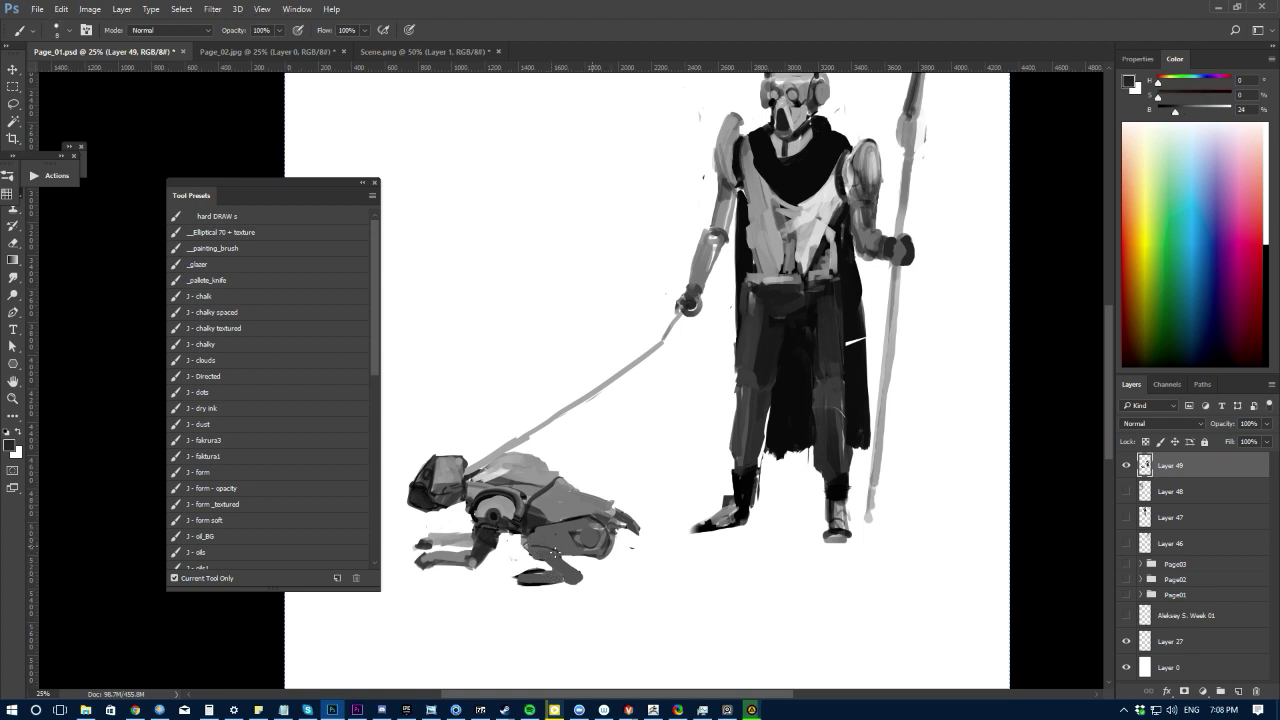
drag(550, 553, 574, 570)
Step: Shorten and reshape the toe of the creature's hind foot with an enlarged Smudge tool and the eraser
key(e)
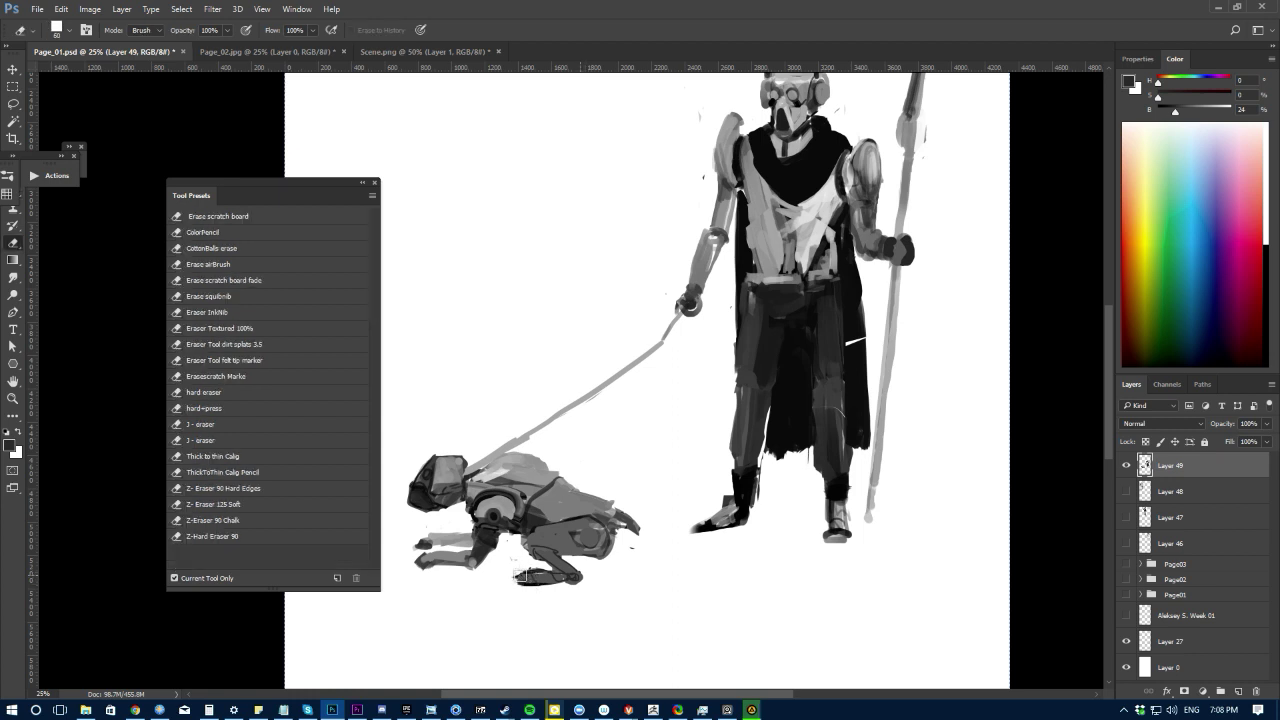
key(r)
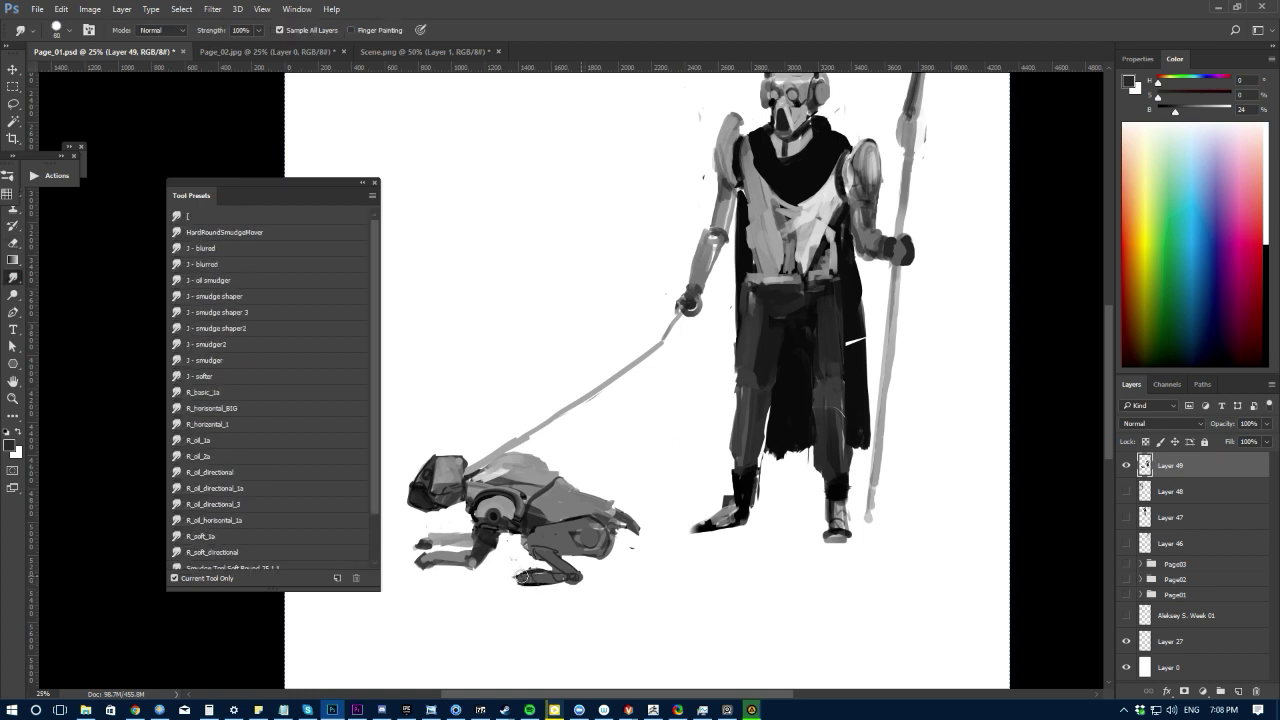
key(])
key(])
drag(521, 578, 522, 581)
key(e)
ctrl+click(536, 564)
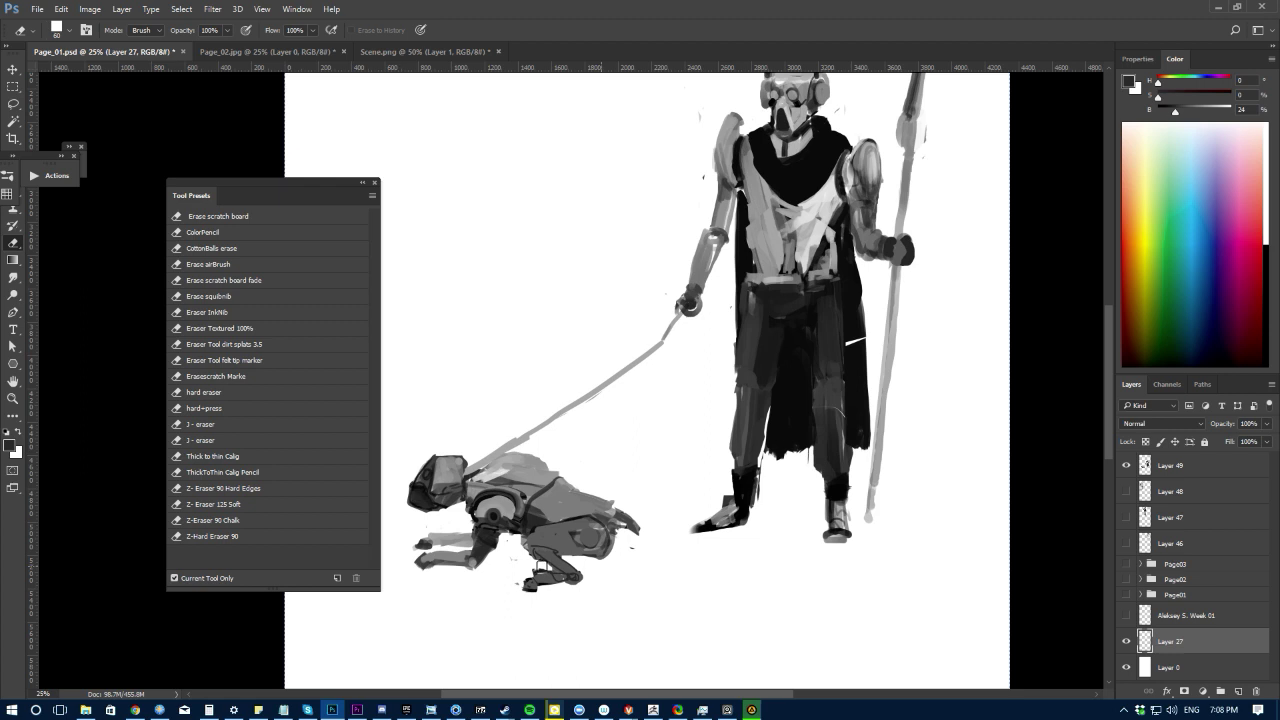
Step: On Layer 49, paint the creature's far hind leg in sampled 42% grey and darken it with sampled 21% grey
click(1150, 470)
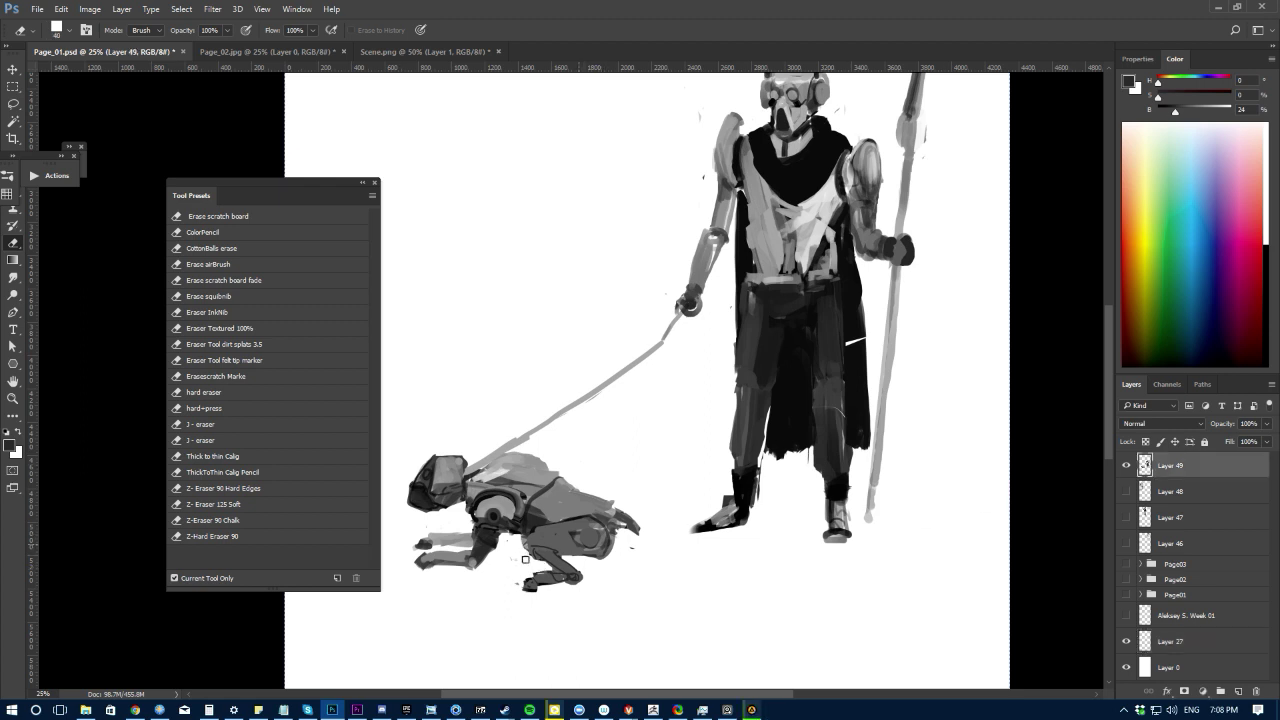
key(b)
alt+click(541, 540)
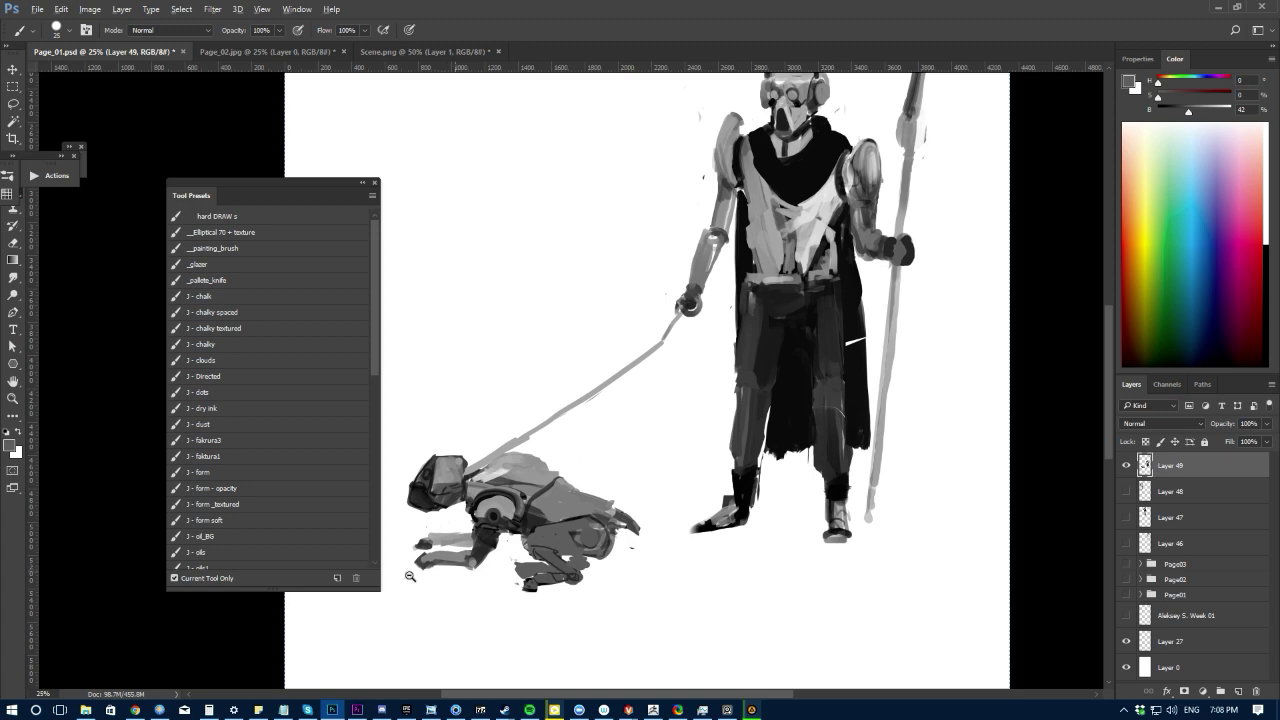
drag(412, 592, 515, 605)
alt+click(612, 530)
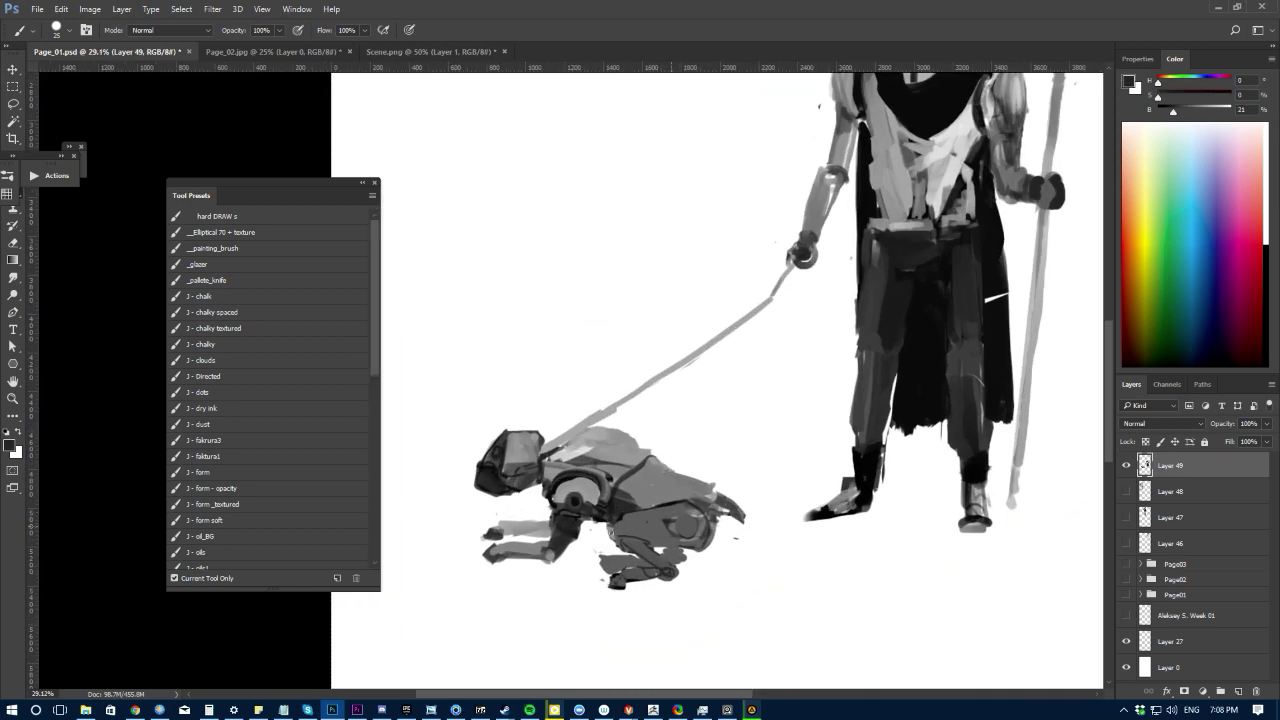
drag(666, 551, 680, 557)
mouse_move(609, 559)
mouse_down()
mouse_move(640, 565)
mouse_move(603, 562)
mouse_up()
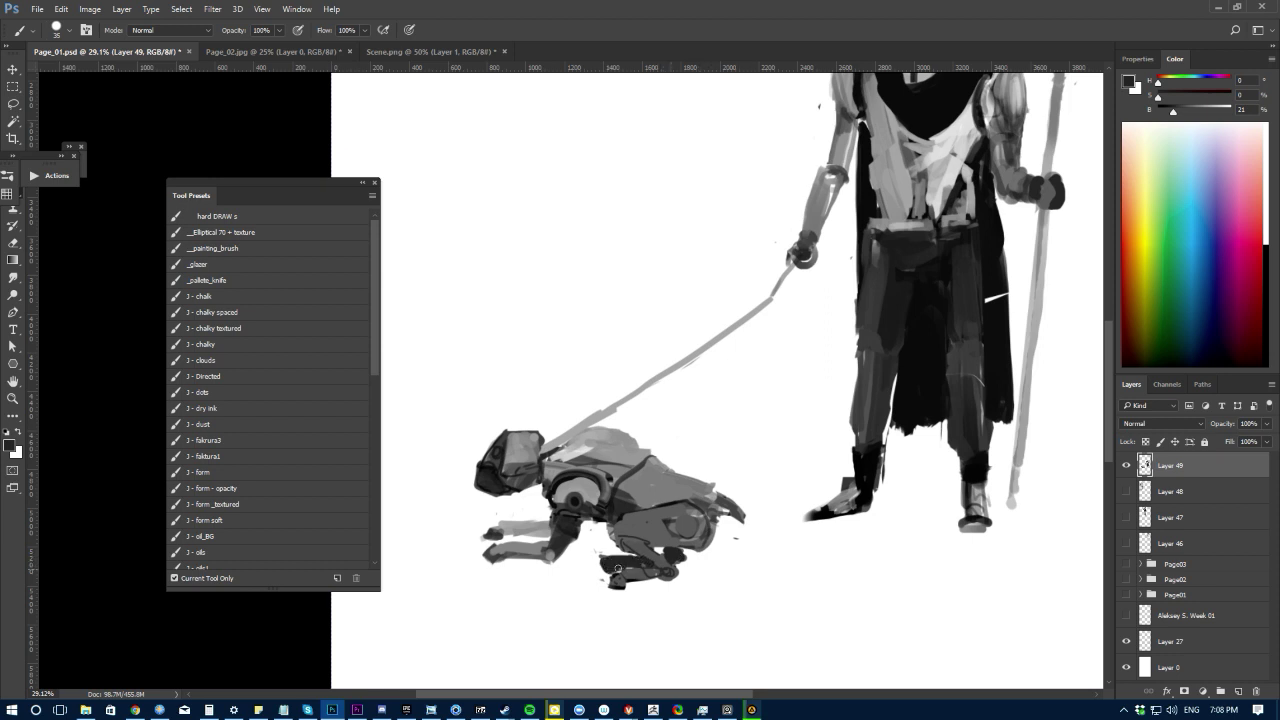
Step: Repaint the creature's near hind leg in sampled lighter greys and touch up its front leg with a smaller brush
alt+click(650, 557)
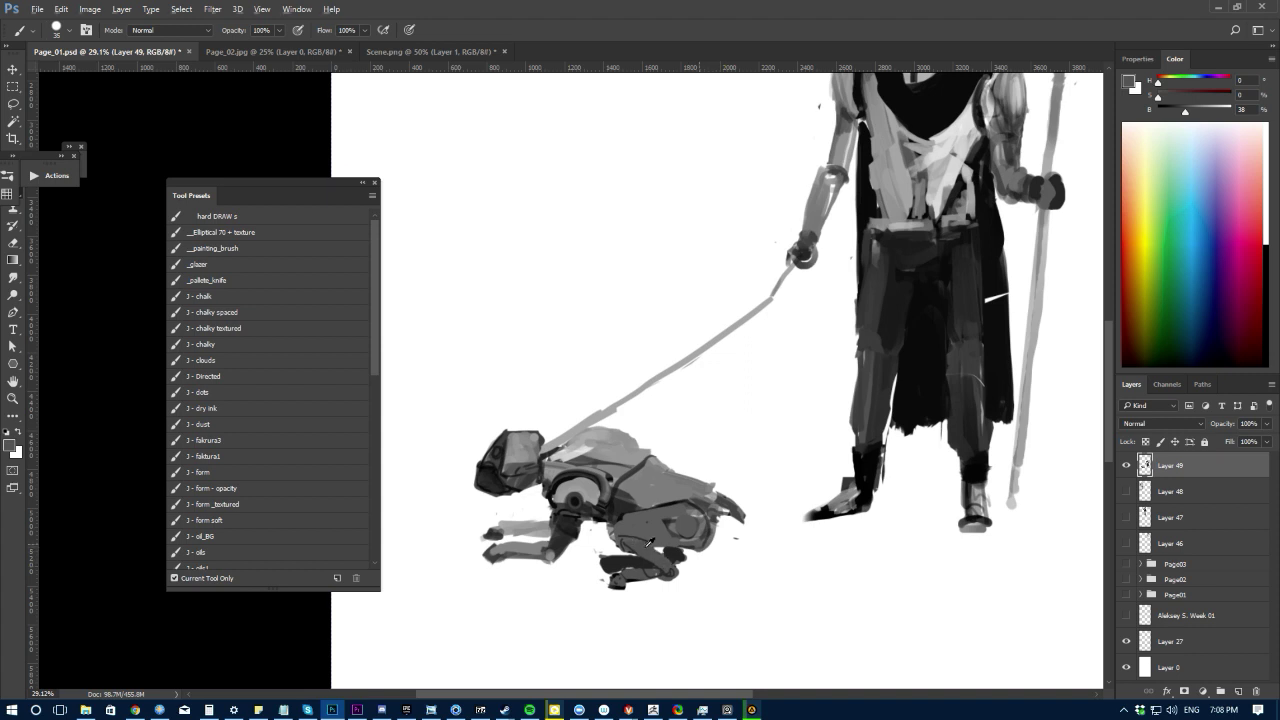
alt+click(643, 543)
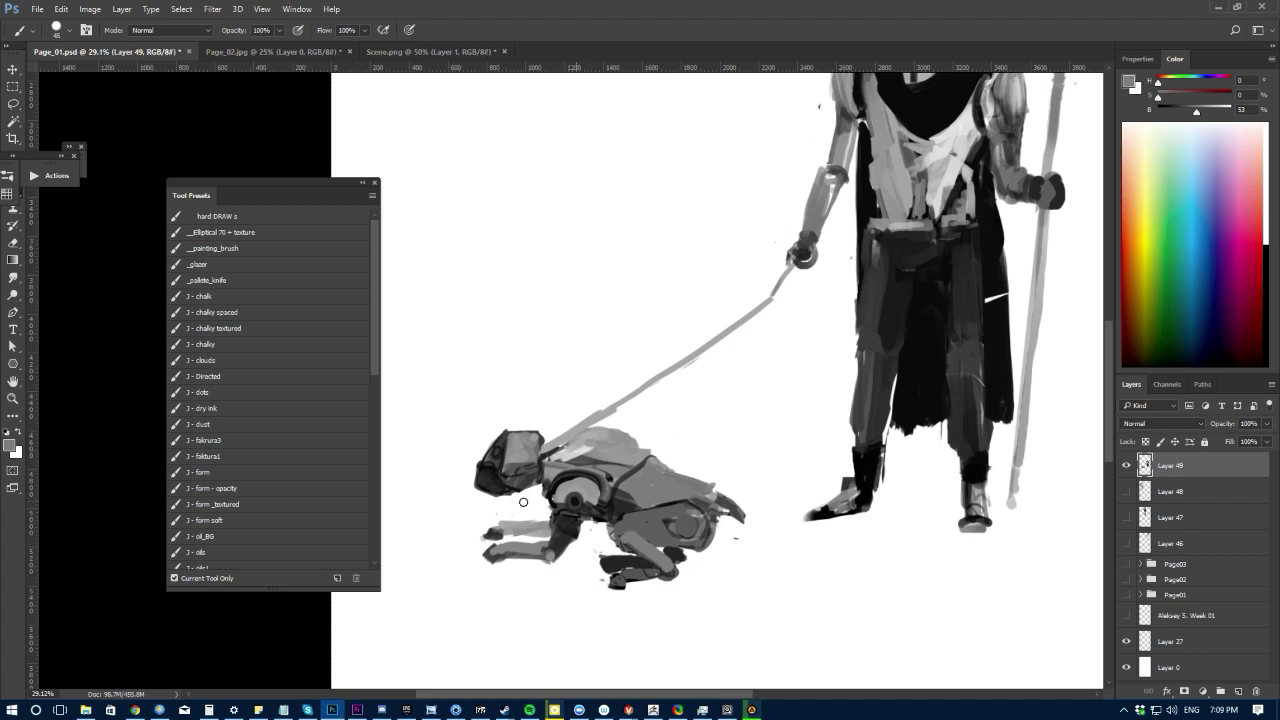
key(bracketleft)
alt+click(528, 540)
drag(544, 527, 512, 530)
Step: Refine the creature's flank and belly with the brush and eraser, using greys sampled from its body
alt+click(607, 519)
key(e)
key(b)
alt+click(624, 530)
scroll(637, 532, down, 3)
key(])
alt+click(630, 479)
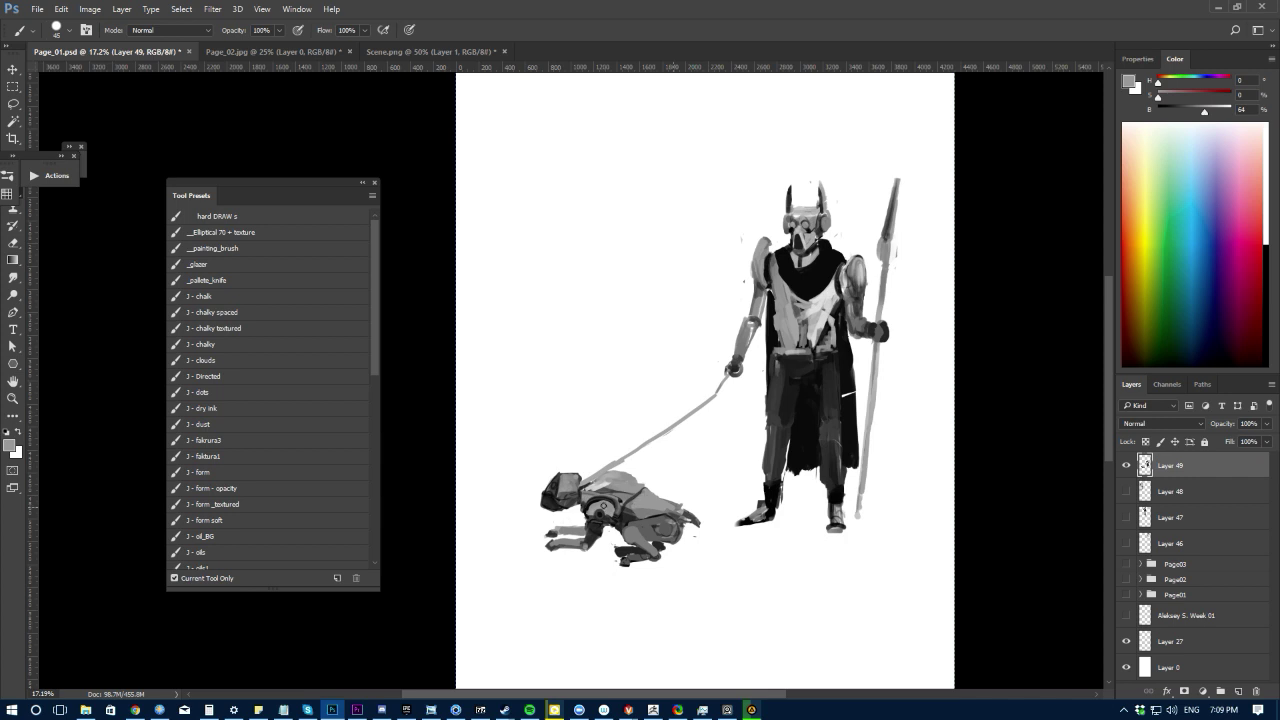
Step: Flip the canvas horizontally to work on the mirrored composition
scroll(440, 531, down, 3)
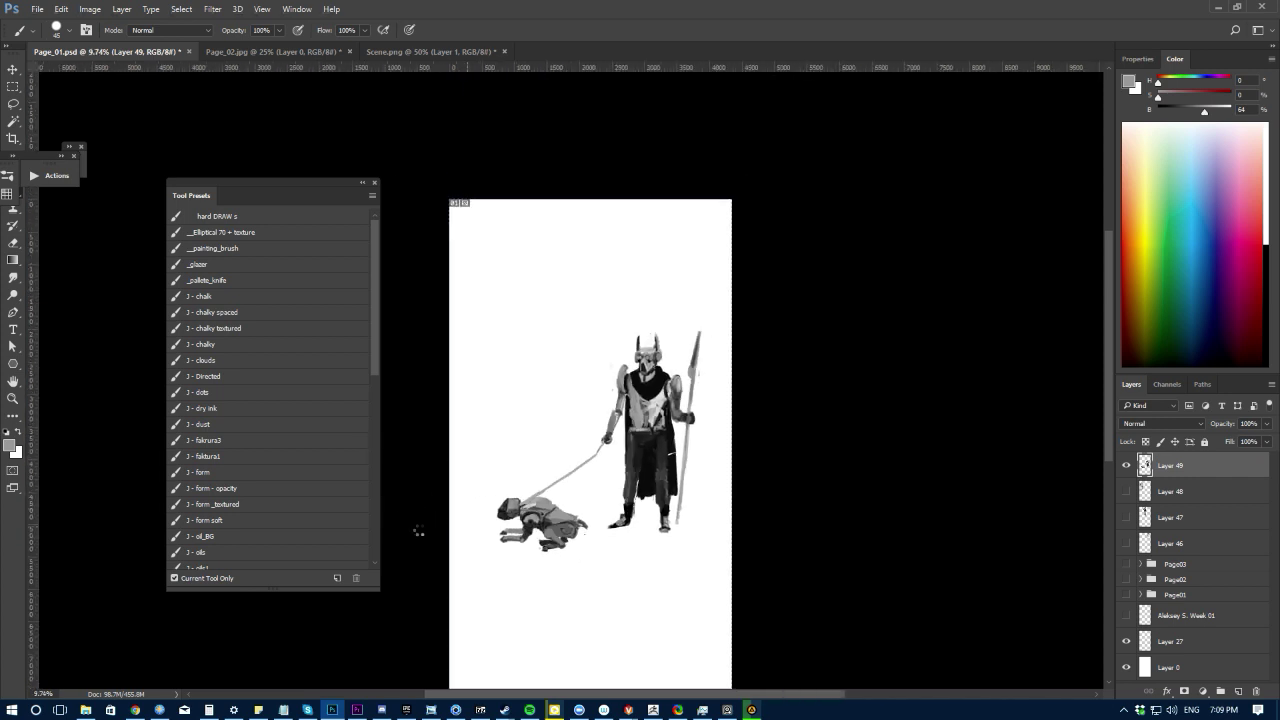
key(ctrl+shift+h)
drag(495, 567, 525, 568)
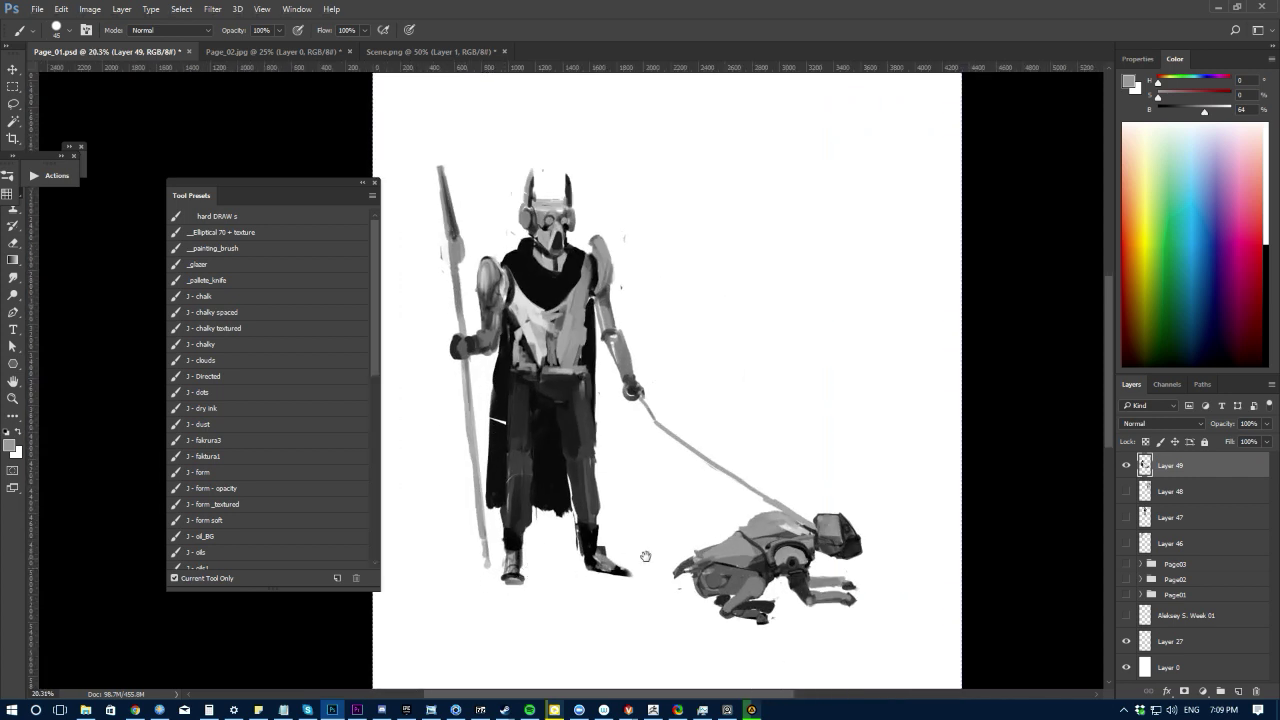
drag(646, 556, 598, 504)
Step: Lasso the creature's hindquarters and distort them backwards with Free Transform to lengthen the body
key(l)
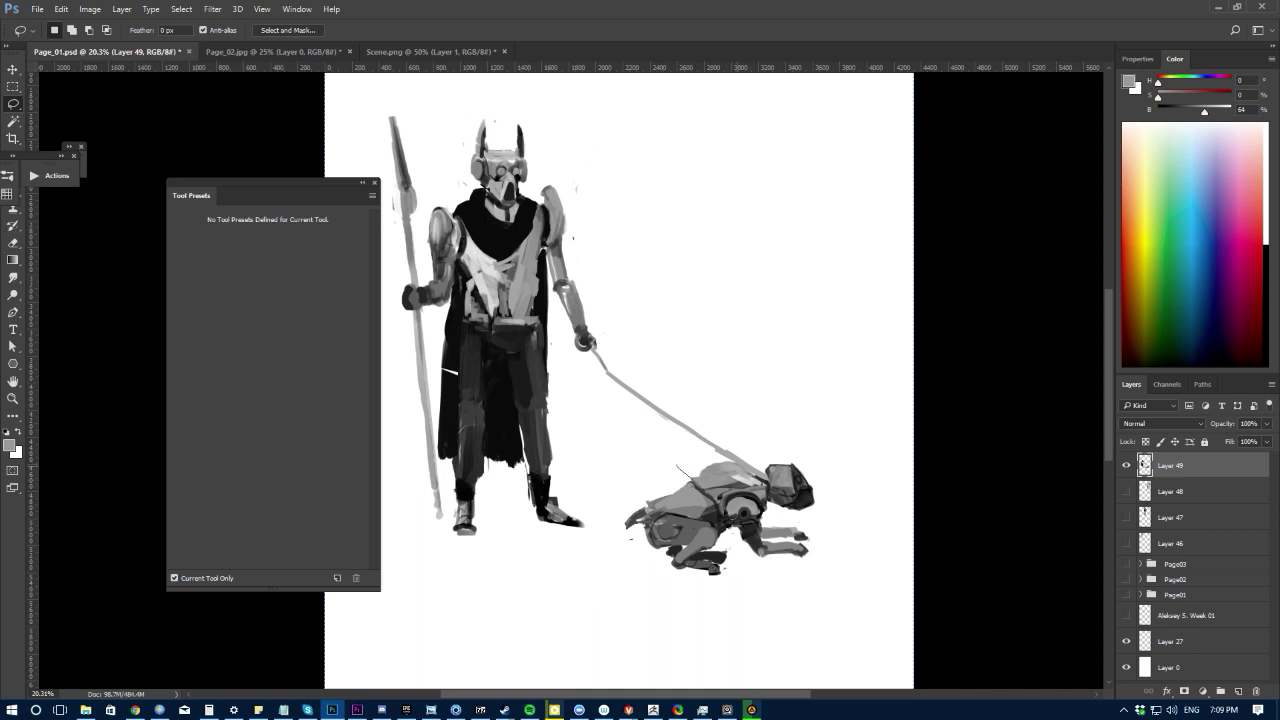
mouse_move(725, 523)
mouse_down()
mouse_move(638, 579)
mouse_move(605, 520)
mouse_move(588, 532)
mouse_move(601, 535)
mouse_up()
key(ctrl+t)
drag(752, 608, 741, 608)
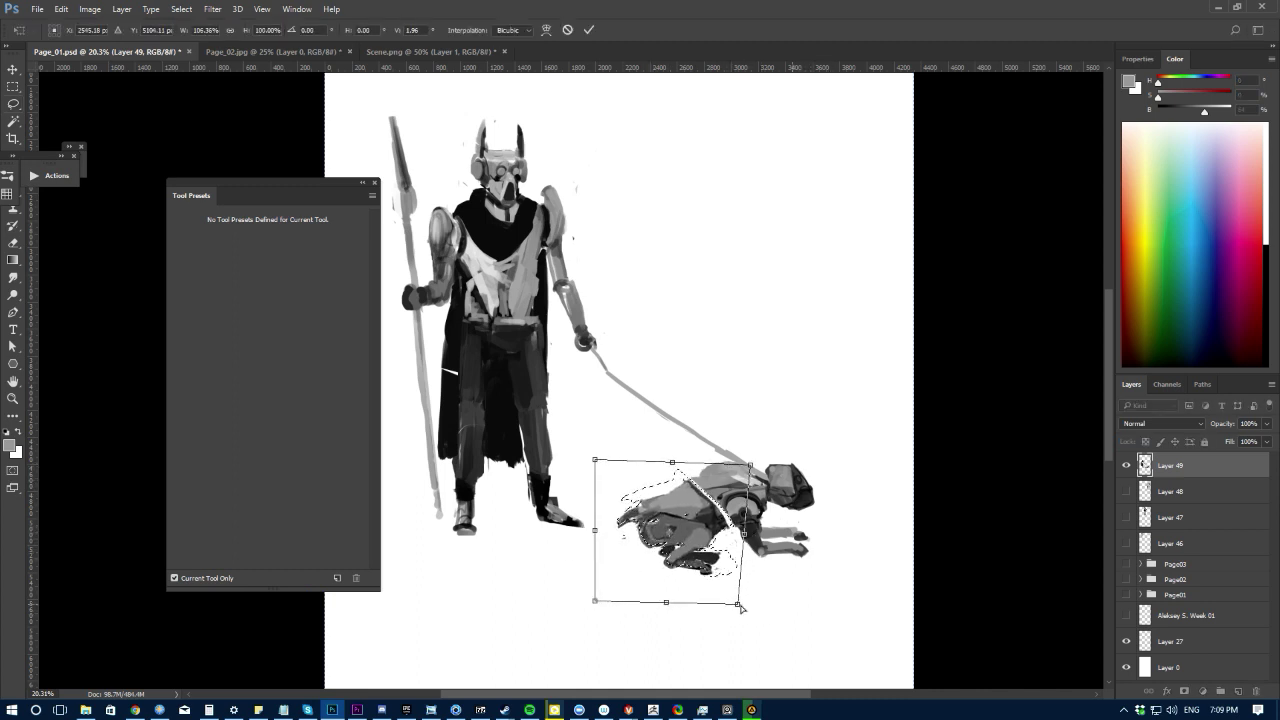
drag(586, 535, 586, 523)
drag(636, 565, 633, 562)
key(Return)
key(ctrl+d)
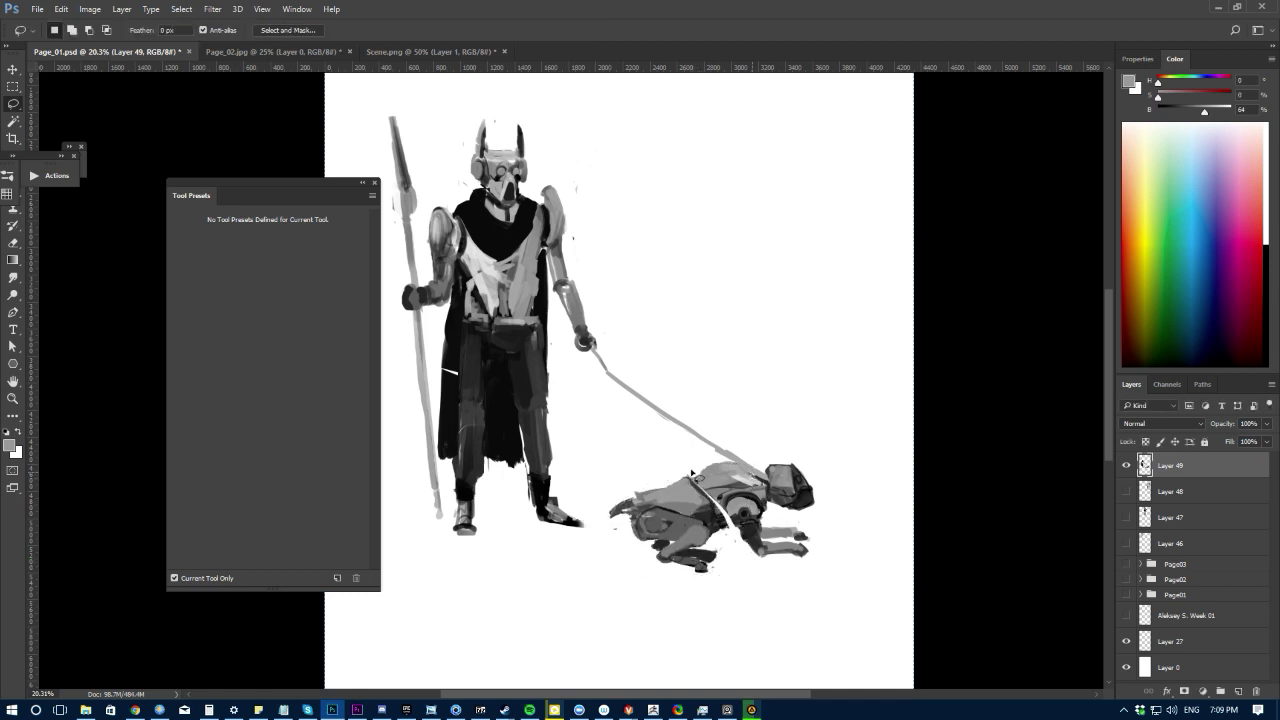
Step: Lasso the white gap across the creature's waist and fill it with sampled 24% and 55% greys
mouse_move(722, 505)
mouse_down()
mouse_move(705, 524)
mouse_move(691, 476)
mouse_up()
key(b)
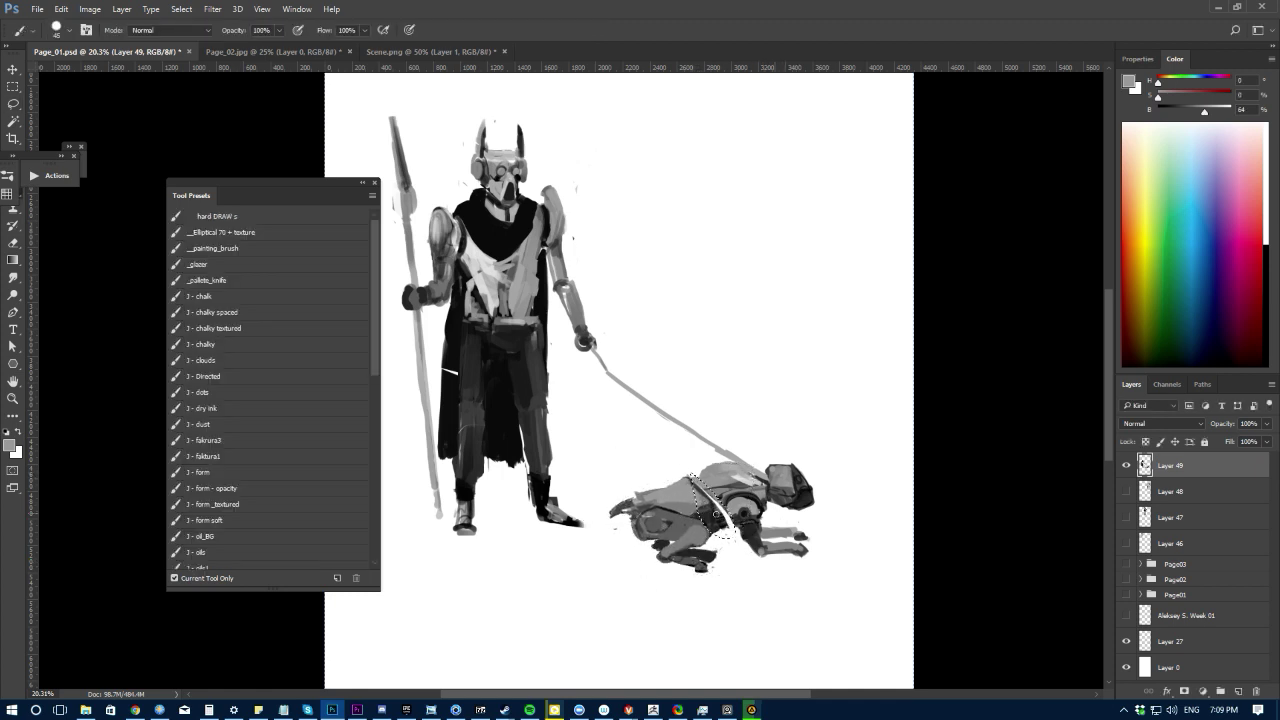
alt+click(697, 522)
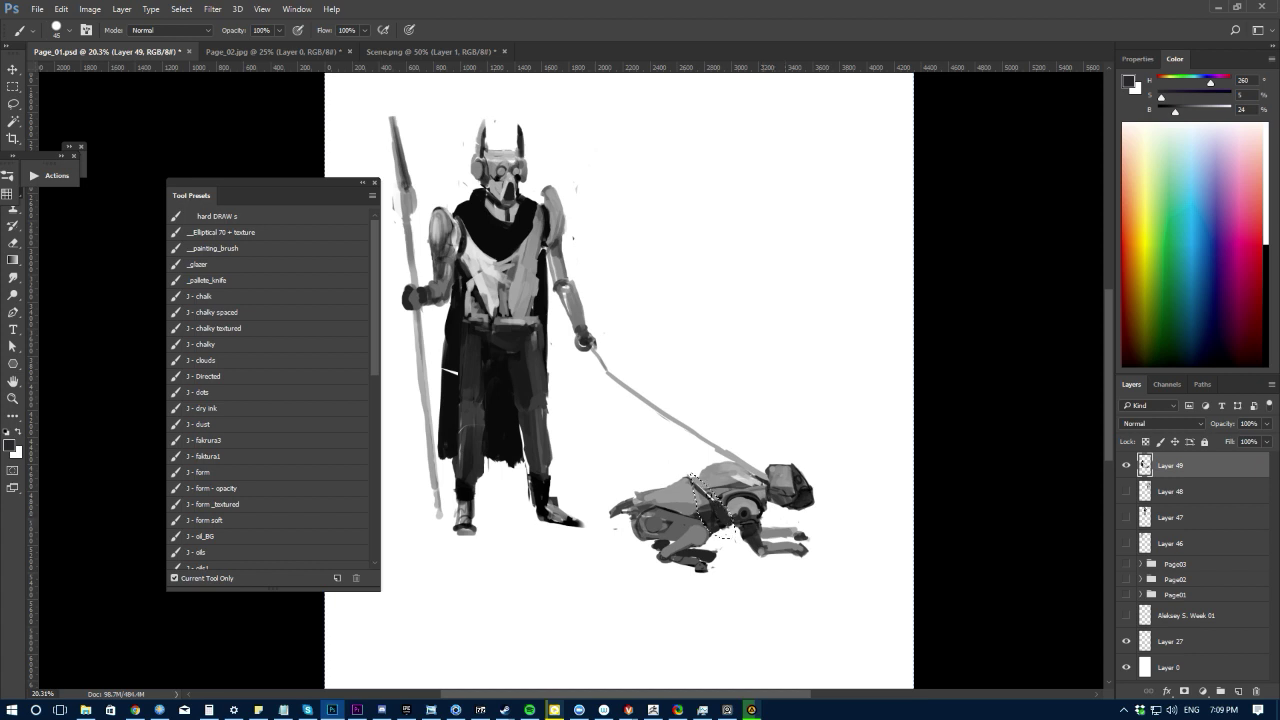
alt+click(707, 491)
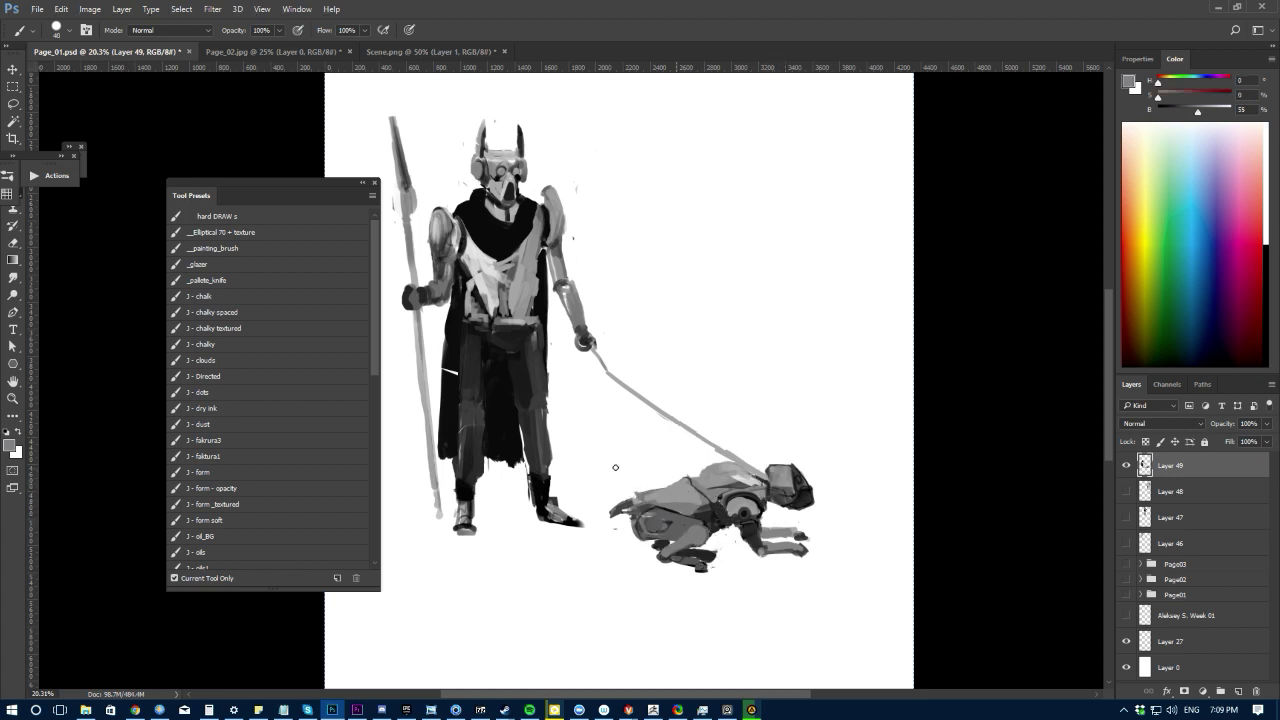
Step: Lasso the whole creature, move it lower on the canvas and adjust its hindquarters with Free Transform
key(l)
mouse_move(663, 457)
mouse_down()
mouse_move(686, 606)
mouse_move(600, 525)
mouse_move(673, 619)
mouse_up()
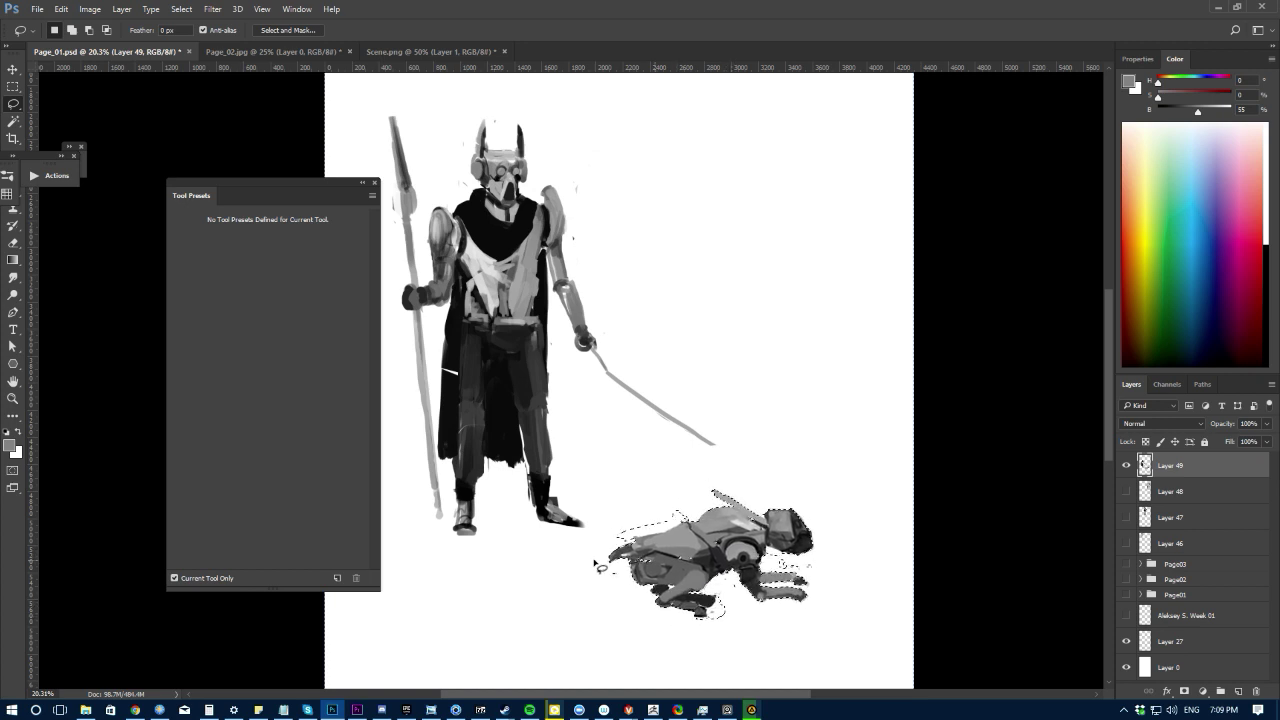
key(ctrl+t)
mouse_move(601, 572)
mouse_down()
mouse_move(612, 588)
mouse_move(615, 569)
mouse_up()
key(Return)
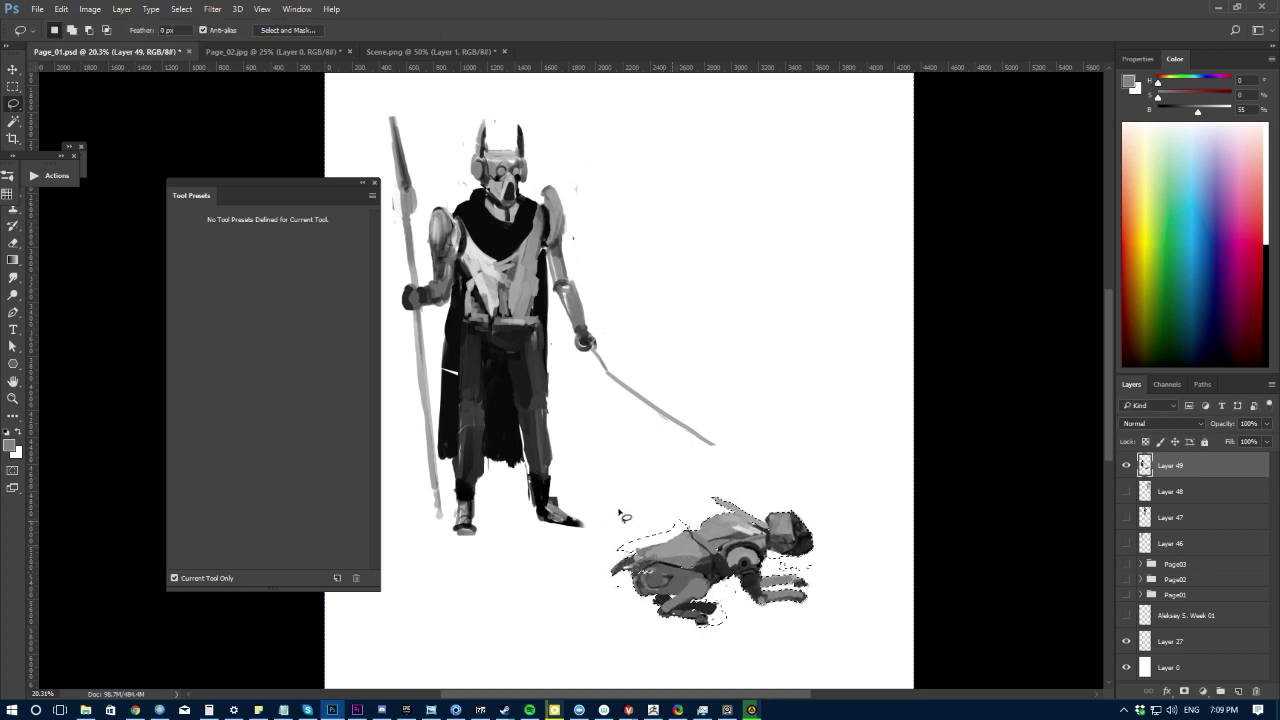
Step: Replace the old grey leash with a thin straight 11% near-black line from the creature's neck to the figure's hand
key(e)
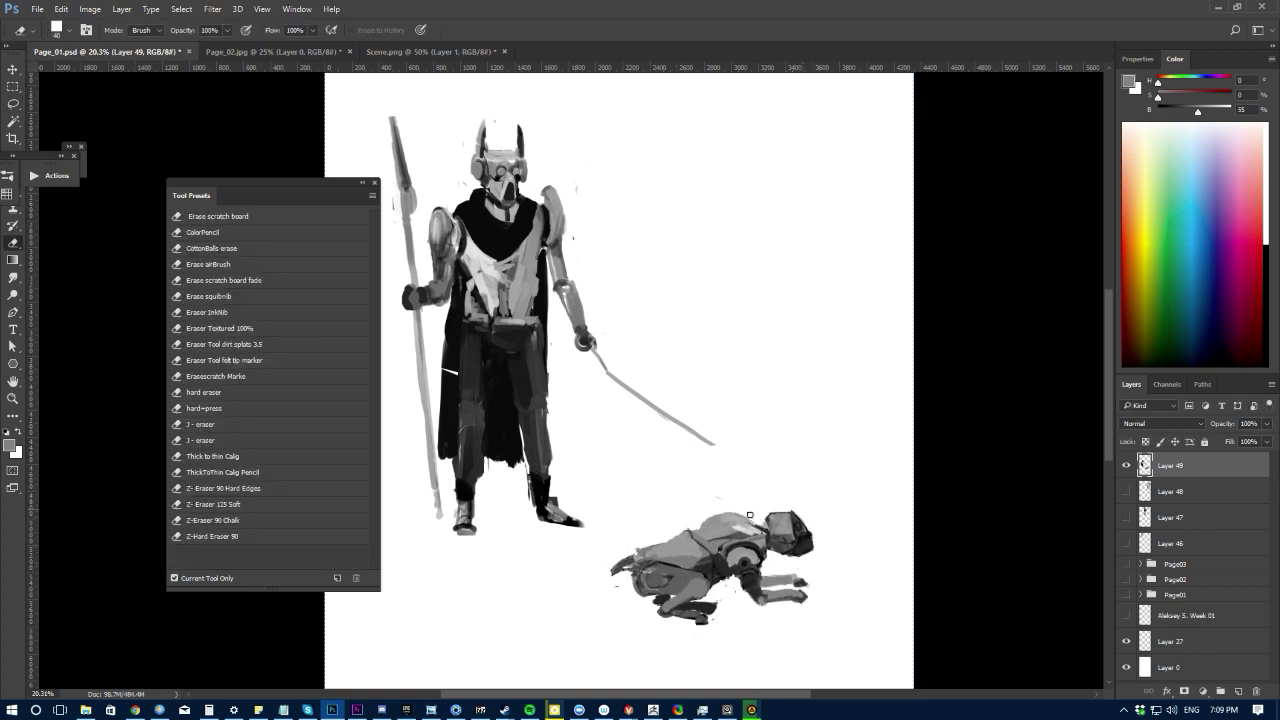
key(b)
alt+click(760, 524)
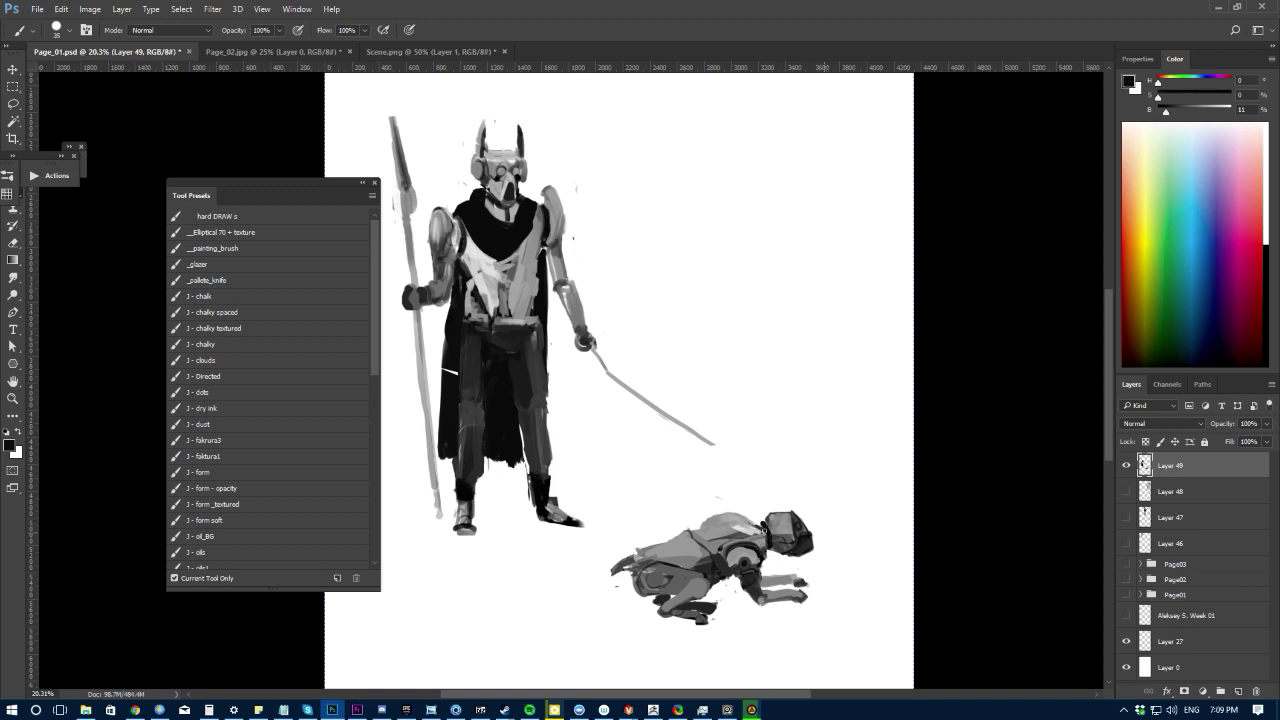
shift+click(649, 408)
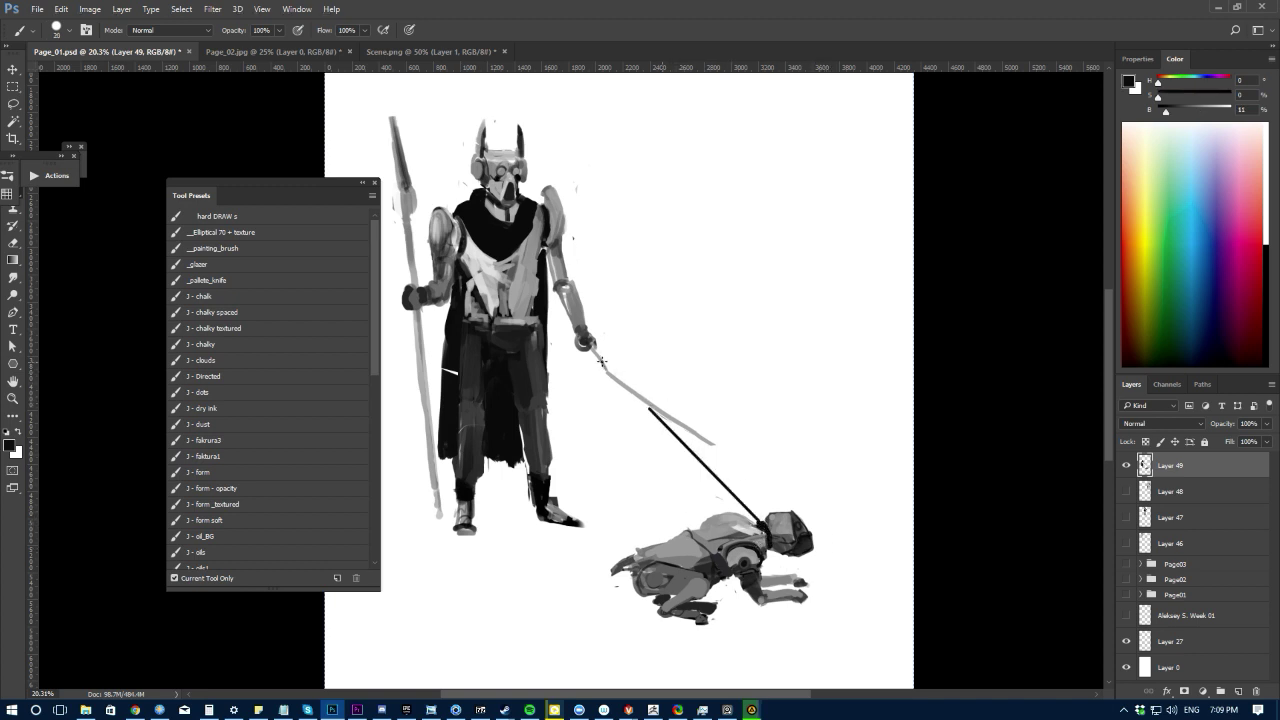
shift+click(589, 341)
key(e)
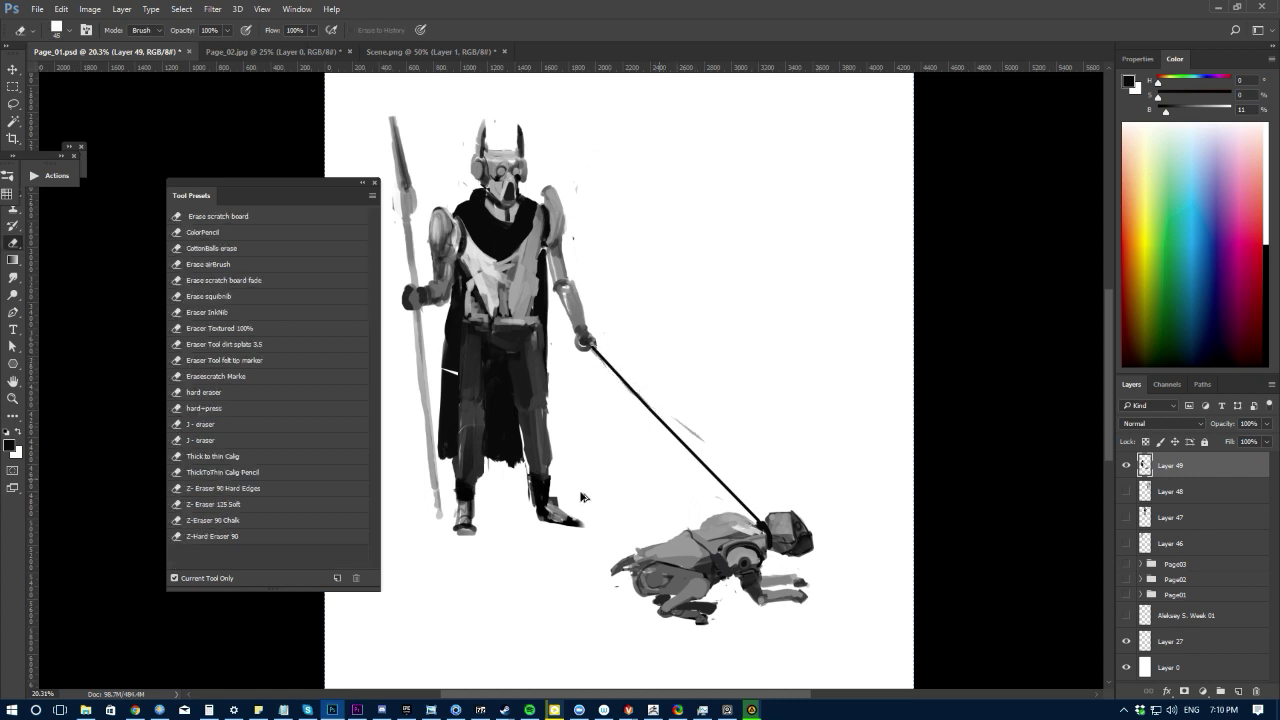
Step: Flip the canvas horizontally back to its original orientation after viewing the whole composition
key(ctrl+minus)
key(ctrl+minus)
drag(642, 407, 651, 419)
key(ctrl+plus)
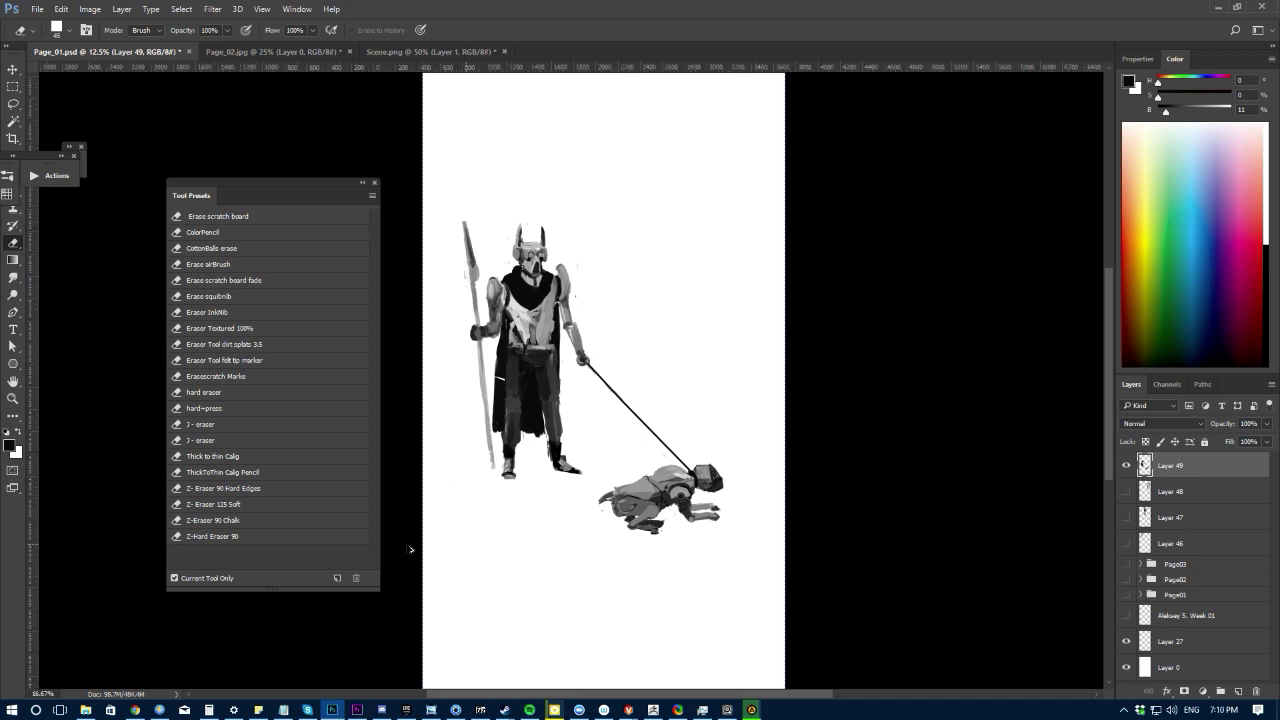
key(ctrl+shift+h)
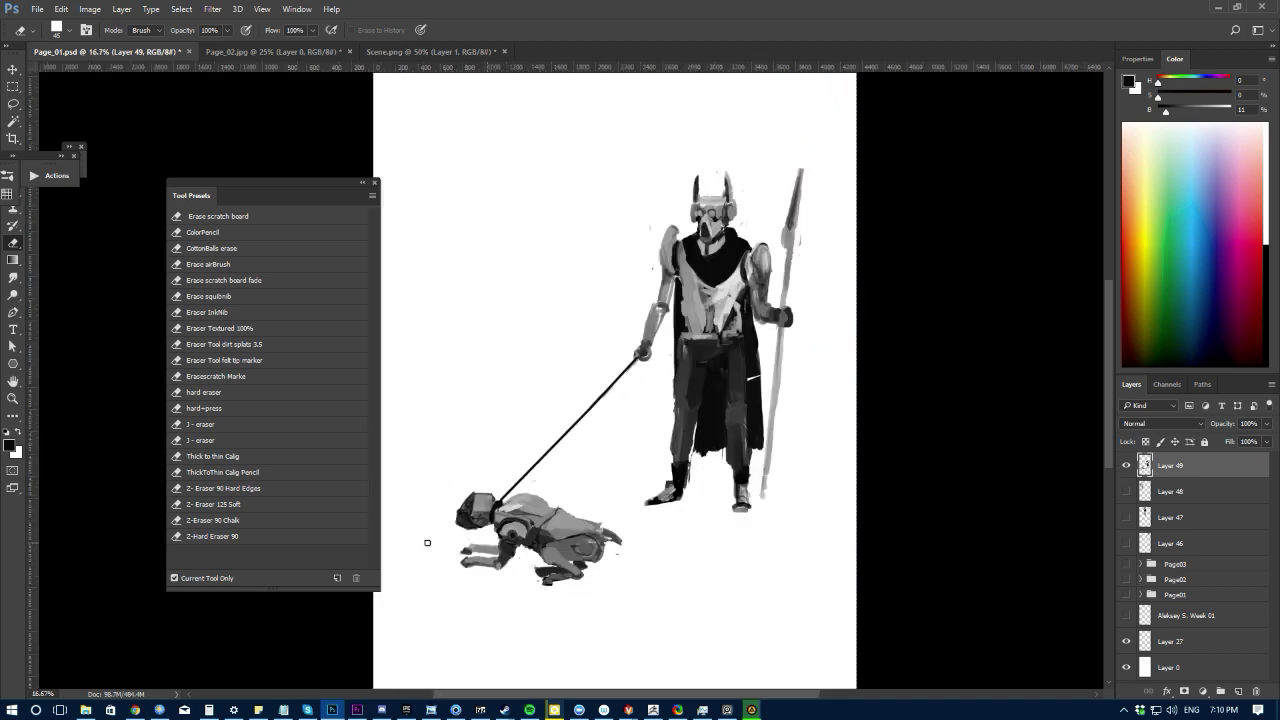
scroll(522, 573, up, 1)
Step: Erase stray marks around the creature and refine its hip and tail base with small brushes in sampled greys
key(l)
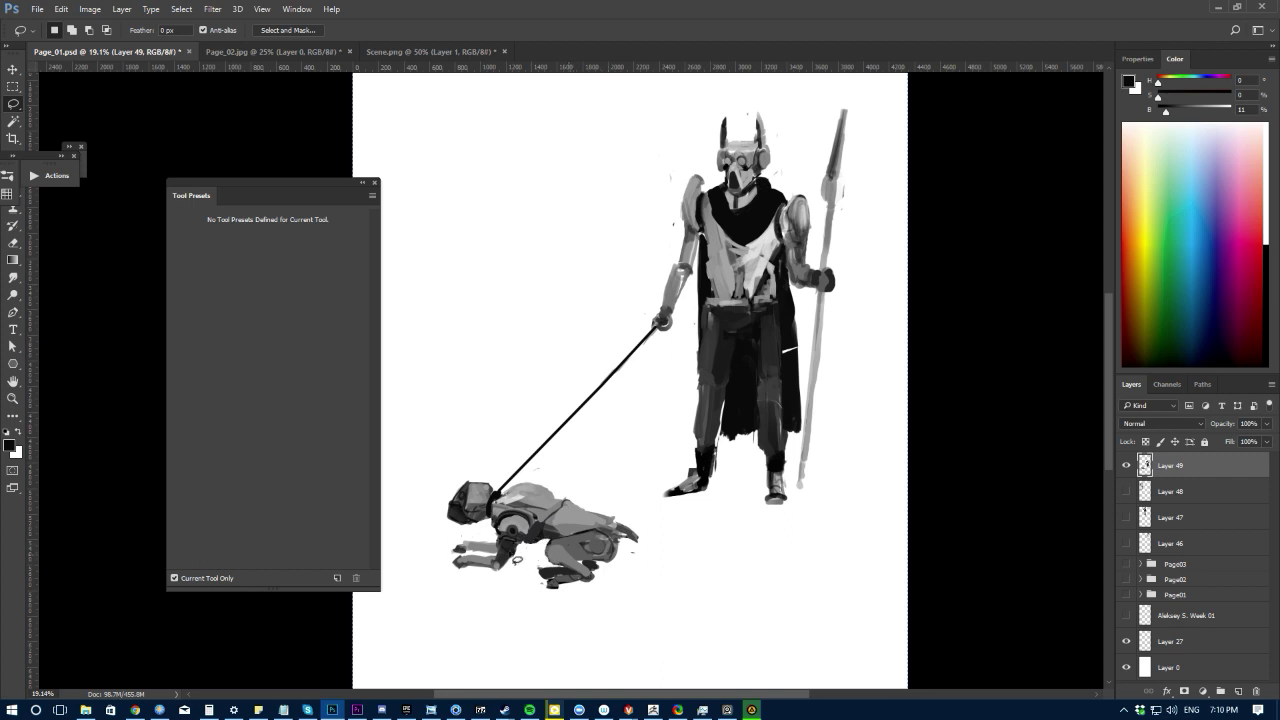
key(e)
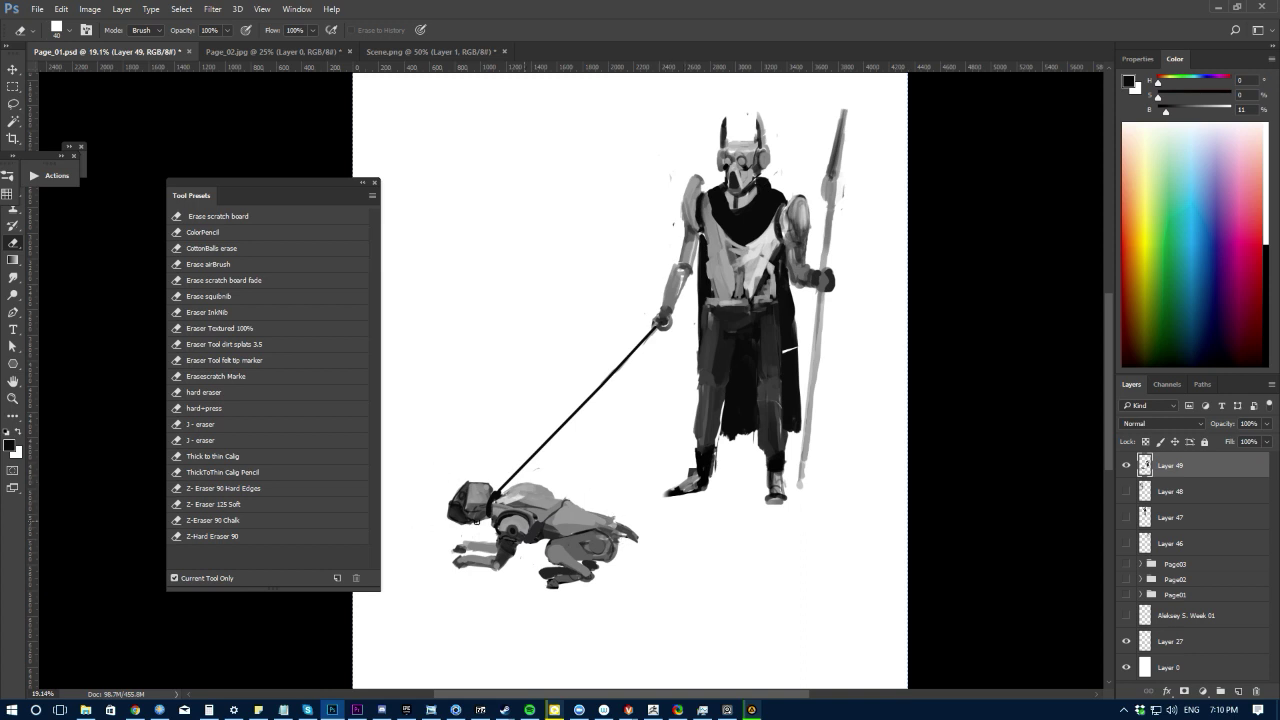
key(b)
alt+click(560, 533)
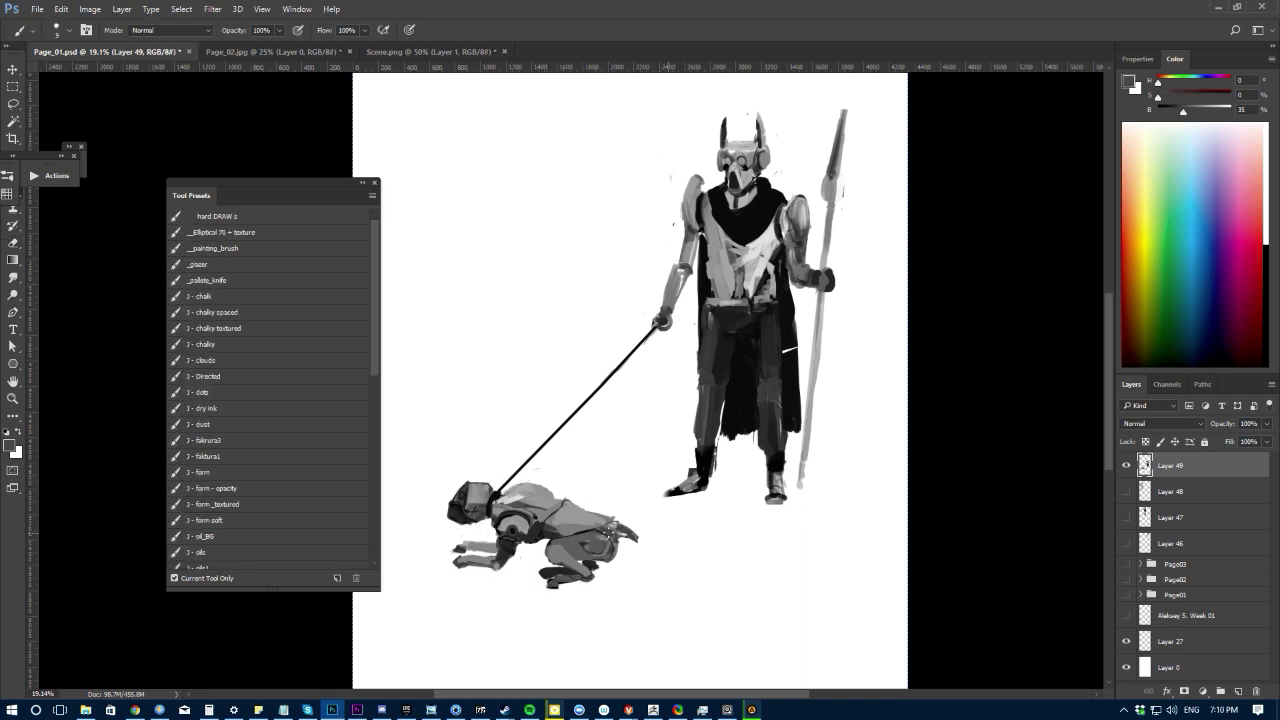
alt+click(605, 526)
key(bracketright)
key(bracketright)
key(e)
key(b)
alt+click(598, 519)
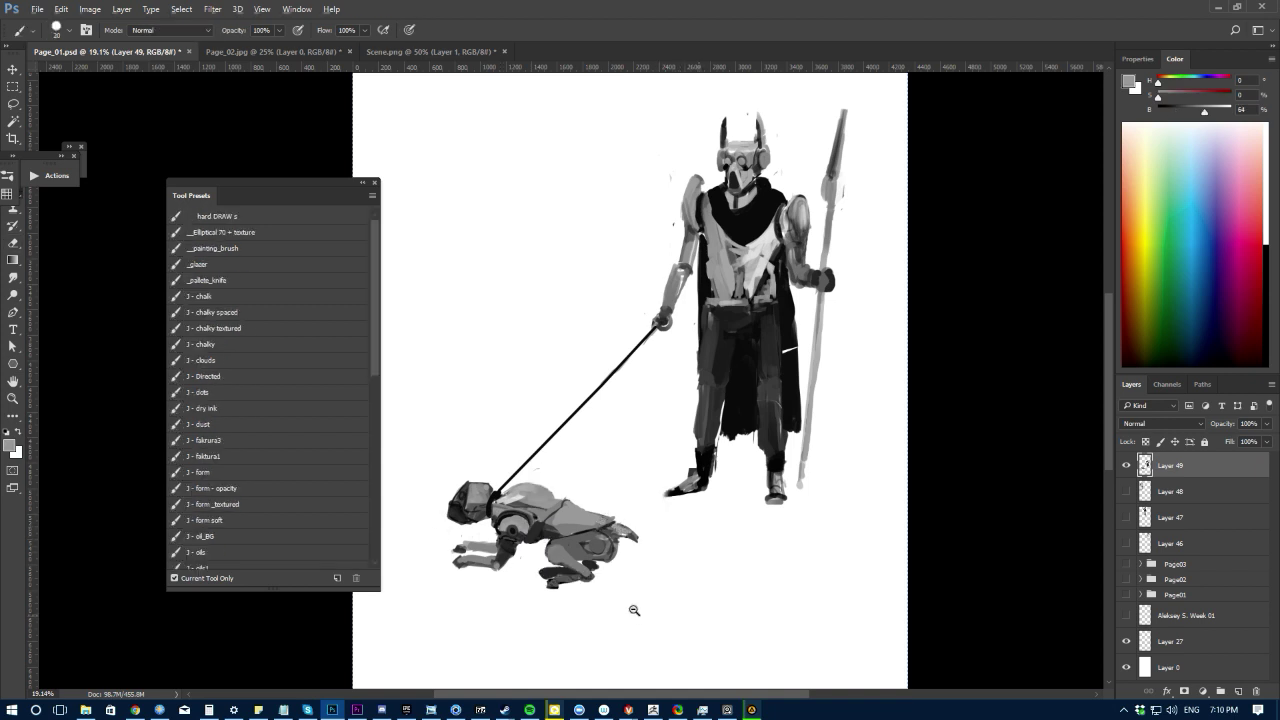
Step: Show Layer 48 and Layer 47 together with Layer 49 to compare all three character sketches on the page
scroll(631, 606, down, 2)
click(1126, 466)
click(1126, 466)
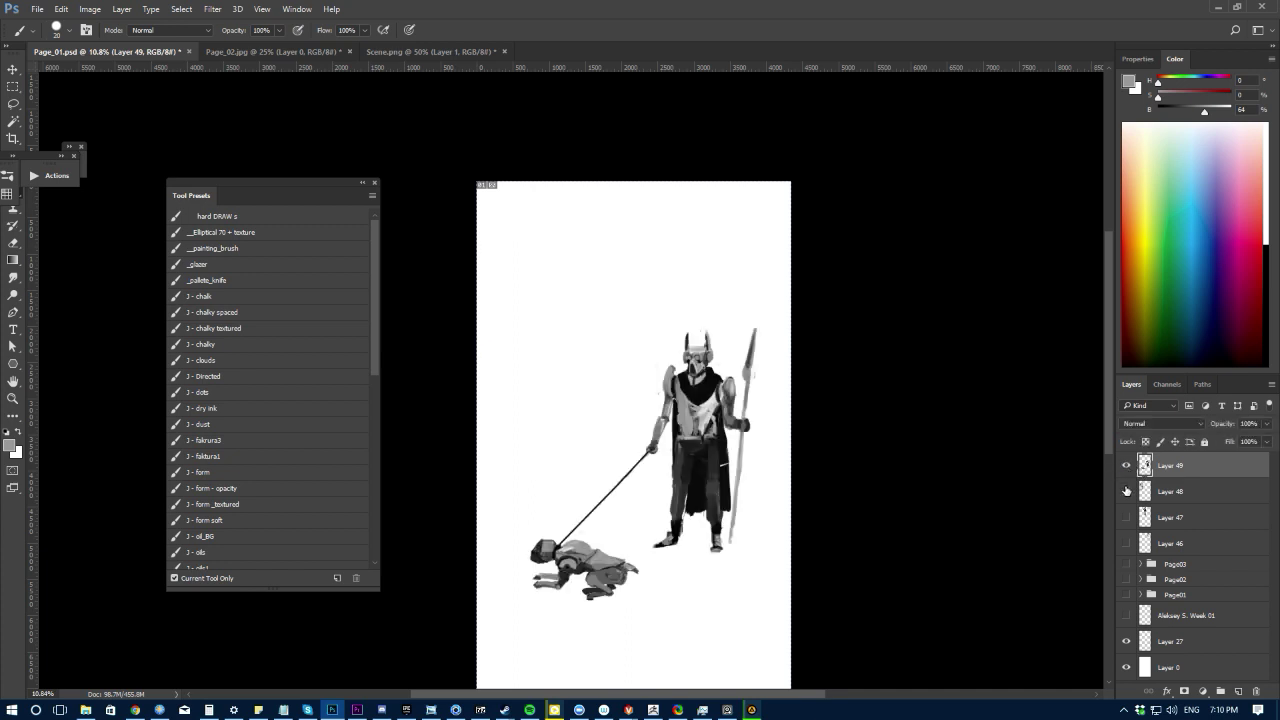
click(1127, 491)
click(1126, 466)
click(1126, 466)
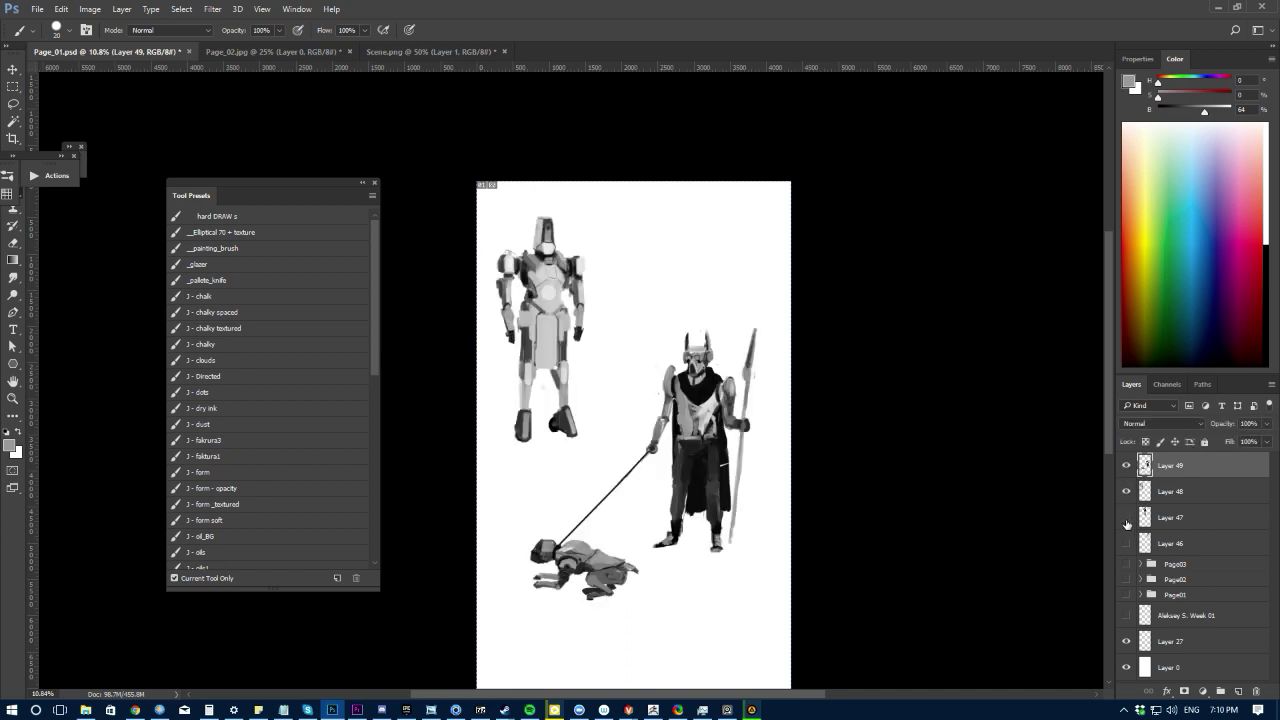
click(1127, 519)
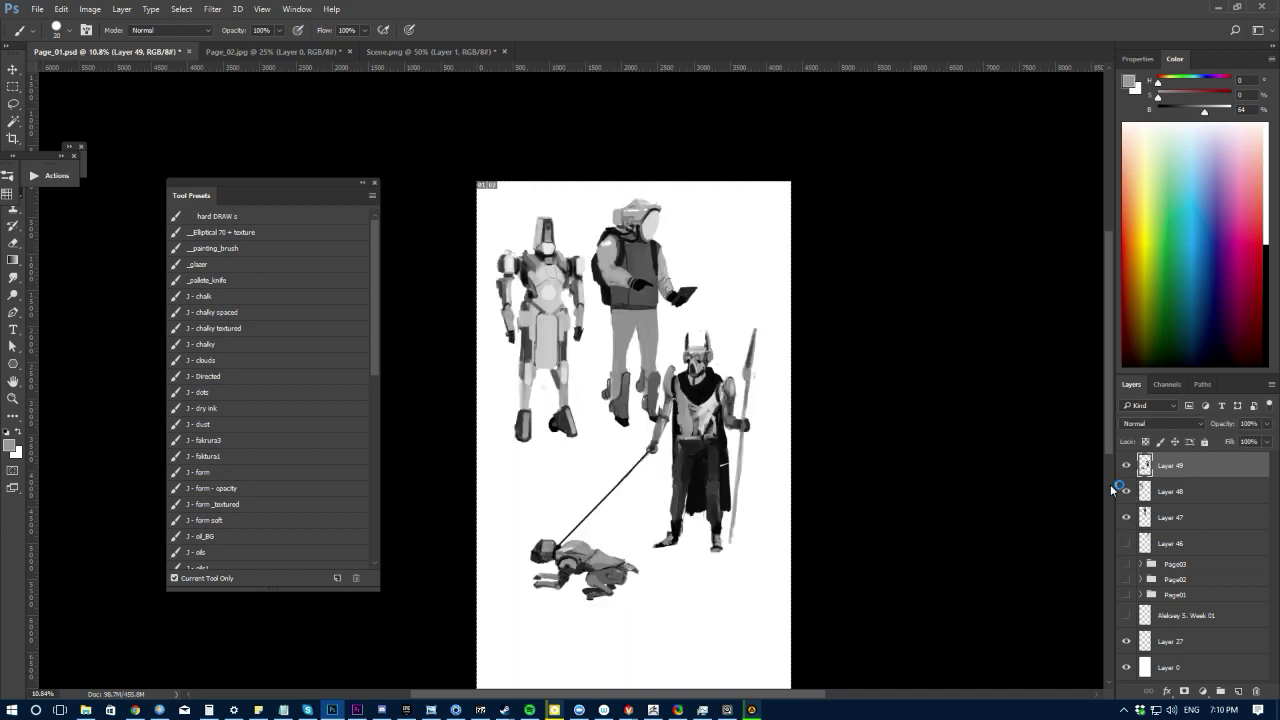
Step: Hide Layers 47, 48 and 49 to view the blank page, and show all three again
click(1126, 517)
click(1127, 515)
click(1126, 491)
click(1126, 466)
click(1127, 517)
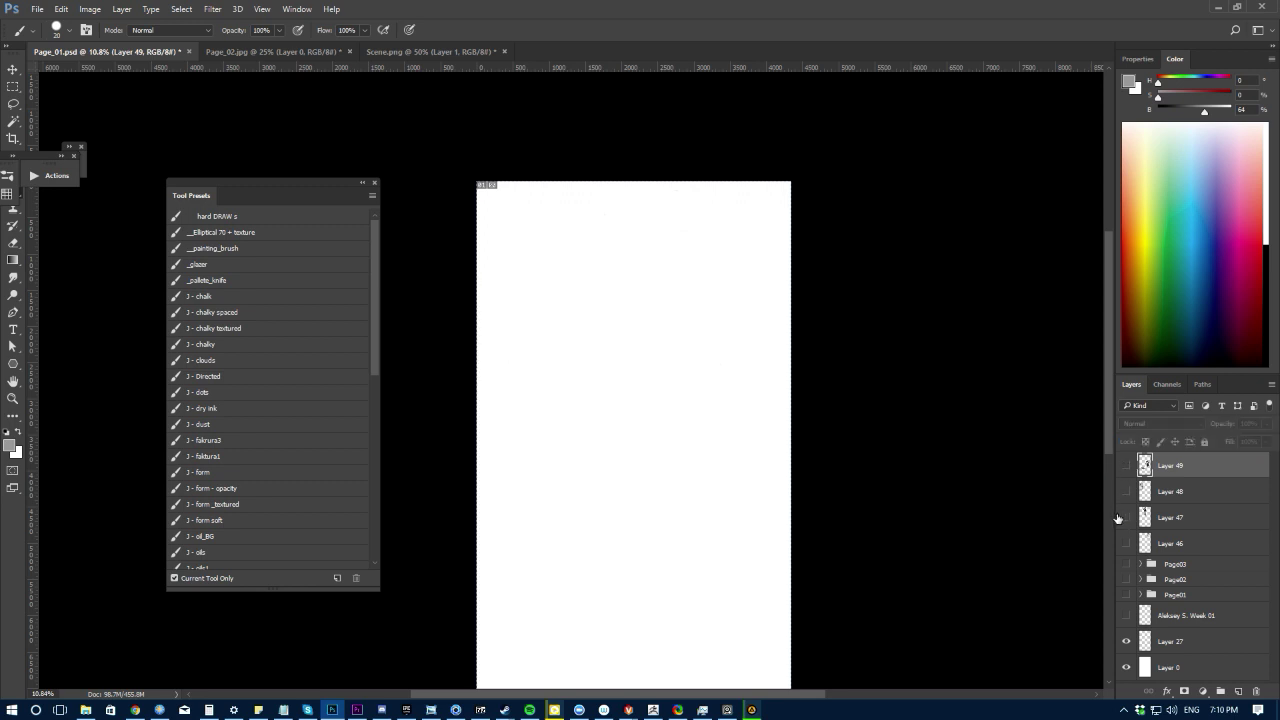
drag(509, 554, 605, 526)
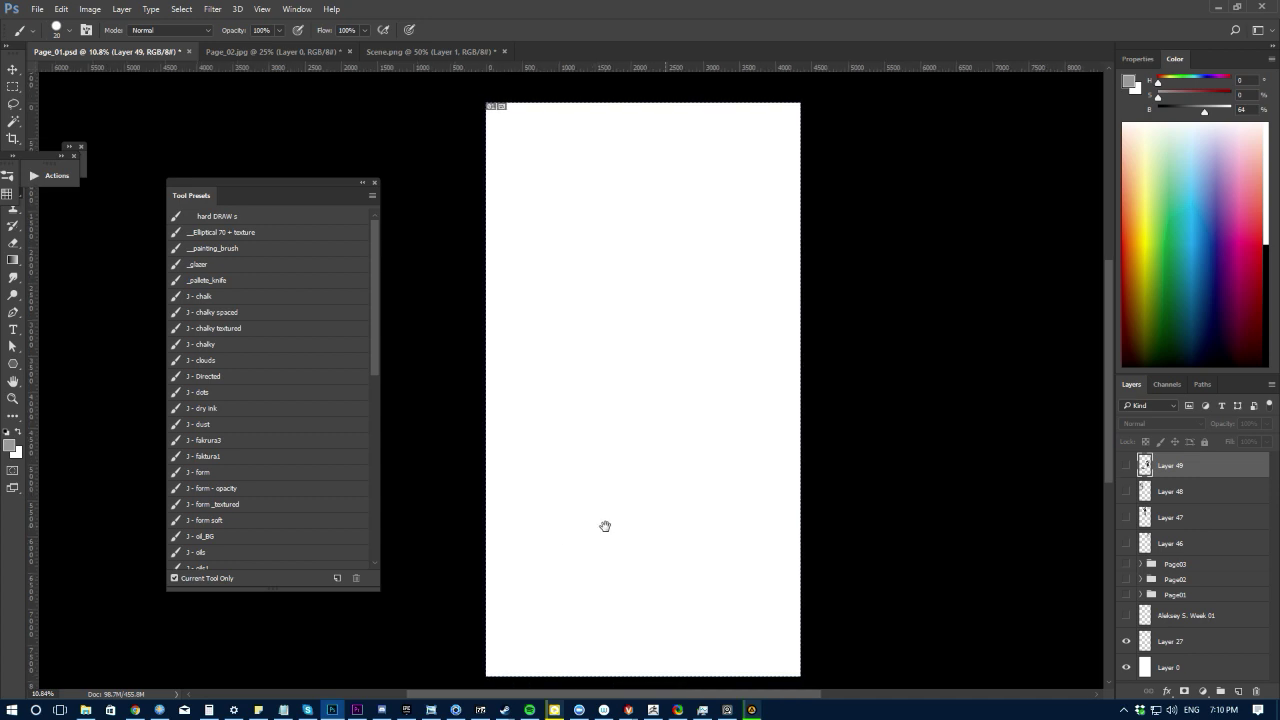
click(1126, 466)
click(1126, 491)
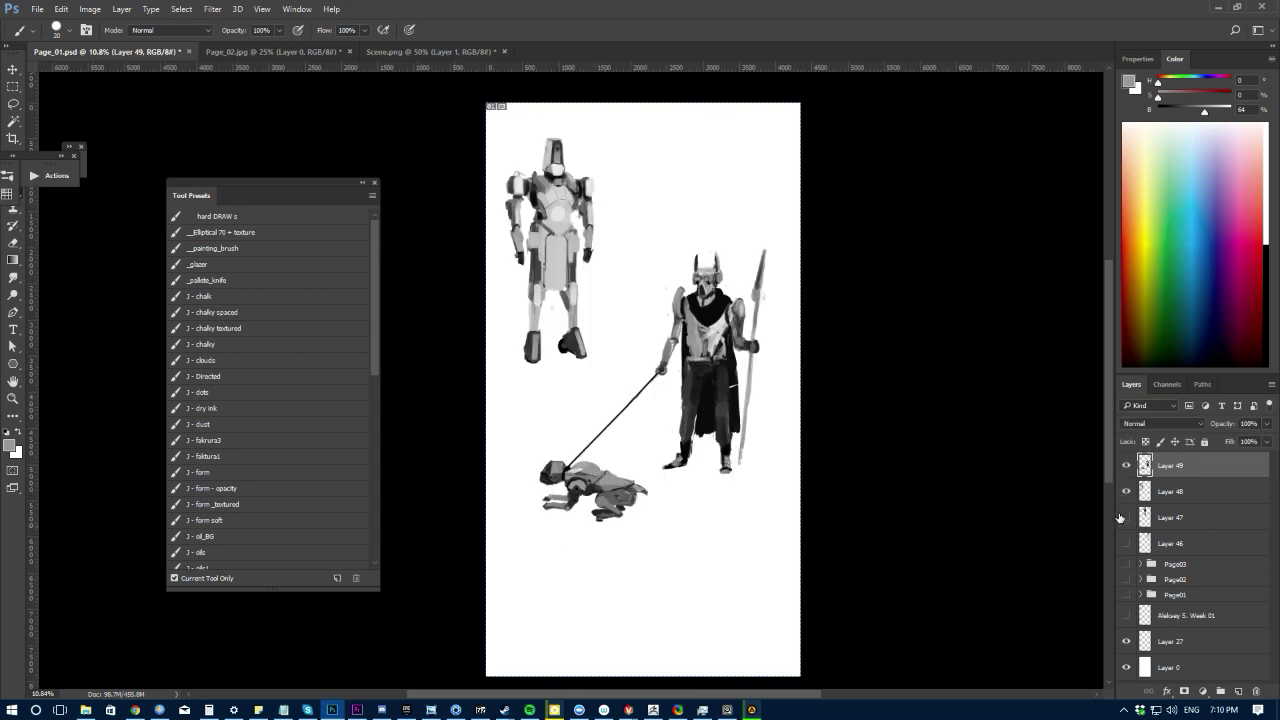
click(1126, 518)
Step: Move Layer 49's spear figure and leashed creature down and to the right, clear of the other two characters
key(v)
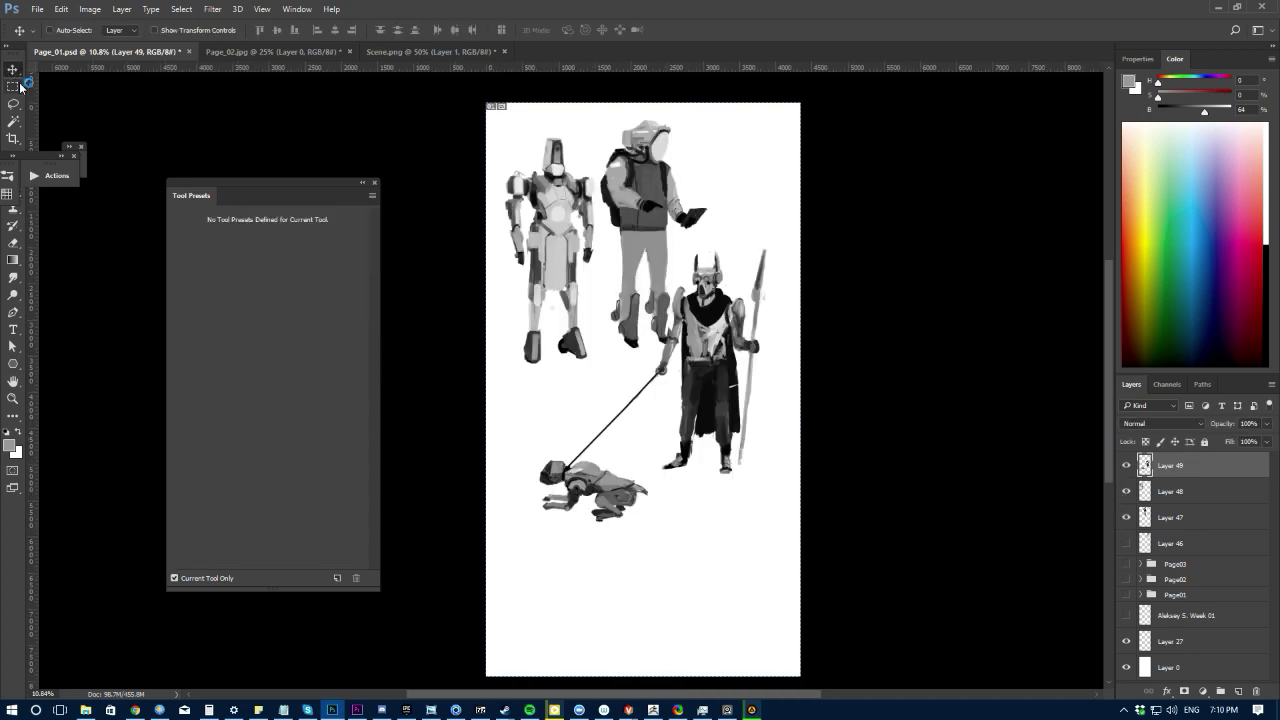
drag(718, 370, 745, 428)
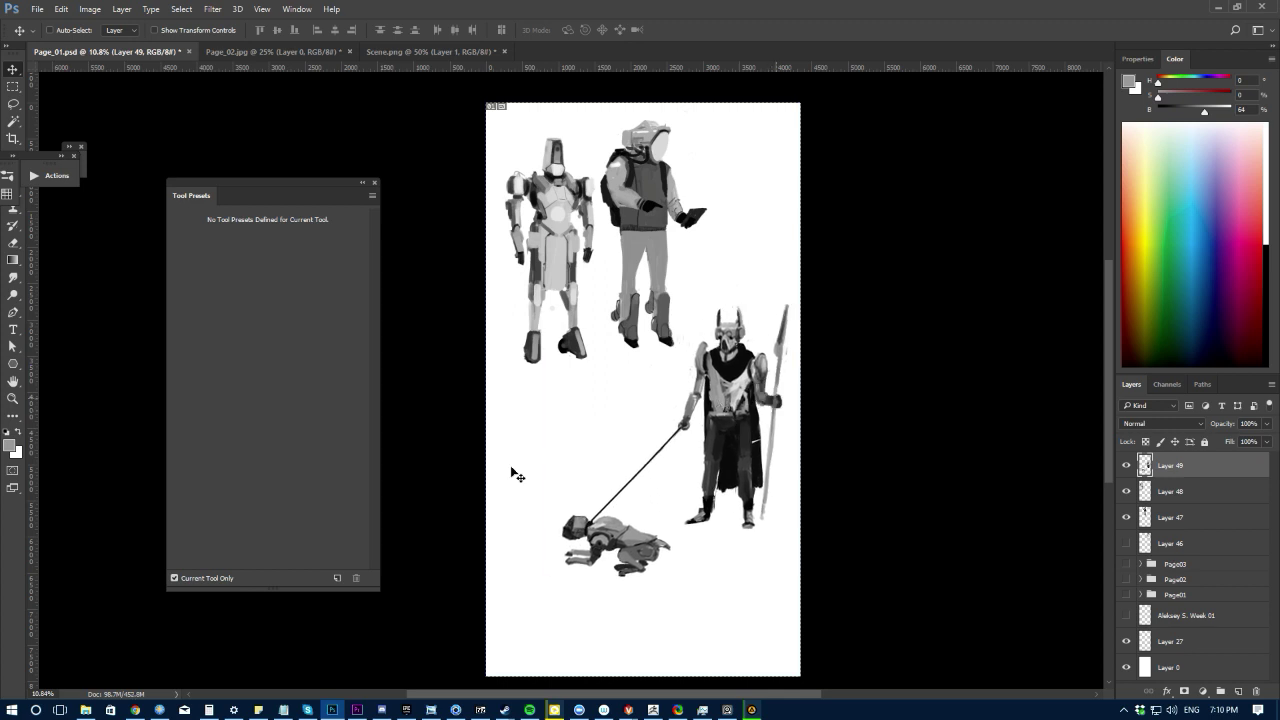
Step: Move Layer 47's backpack figure slightly down and to the right, away from the robot beside it
drag(514, 471, 543, 497)
ctrl+drag(655, 252, 664, 260)
mouse_move(531, 557)
ctrl+space+mouse_down()
mouse_move(586, 517)
mouse_move(551, 489)
mouse_move(529, 554)
ctrl+space+mouse_up()
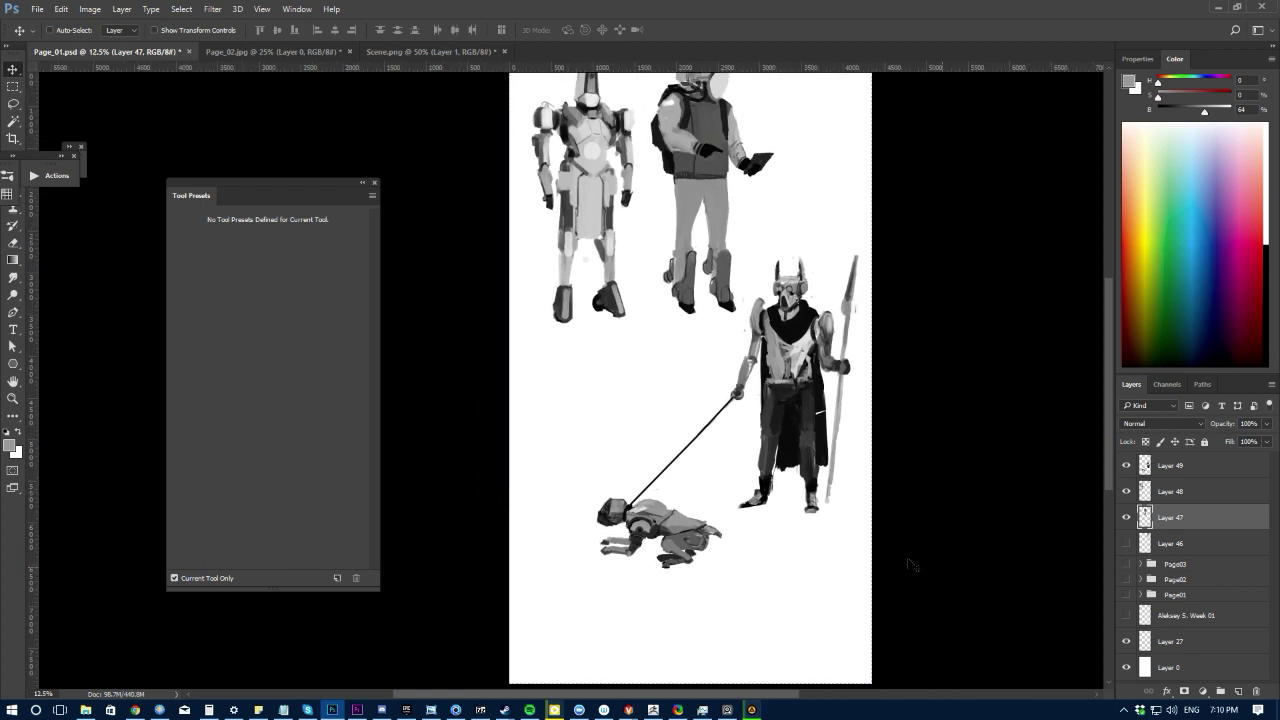
key(alt+Tab)
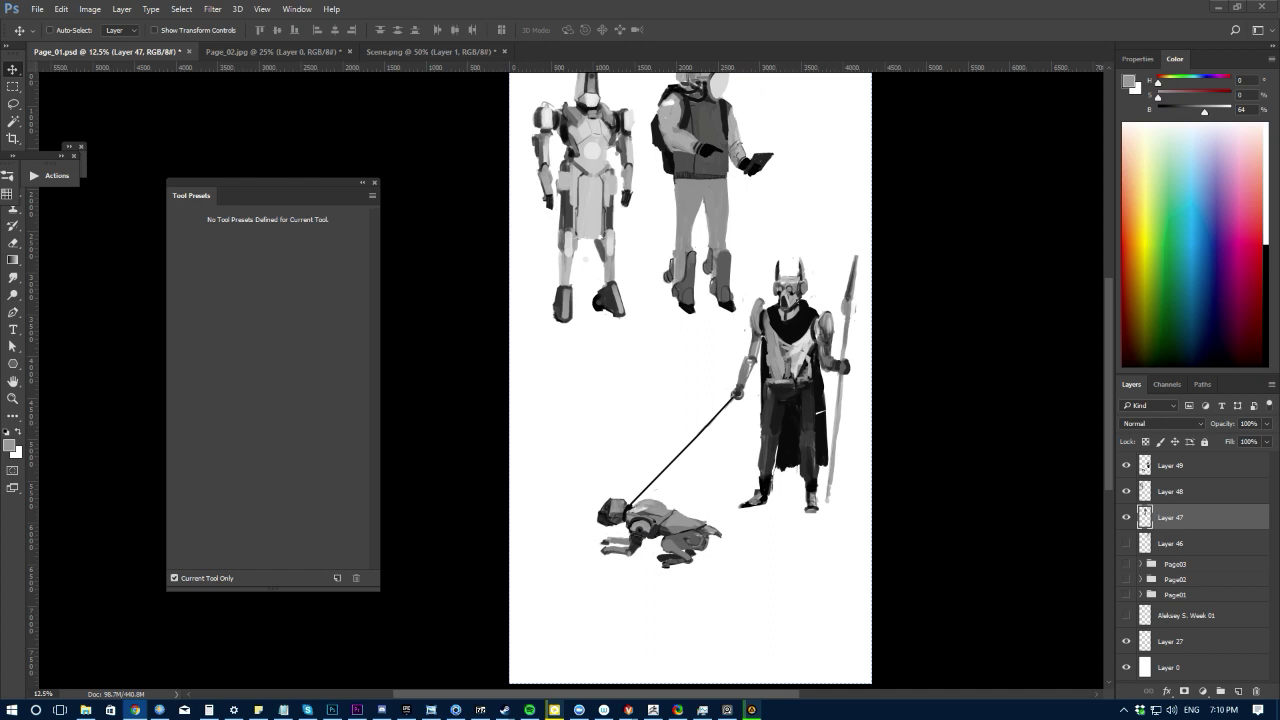
key(alt+Tab)
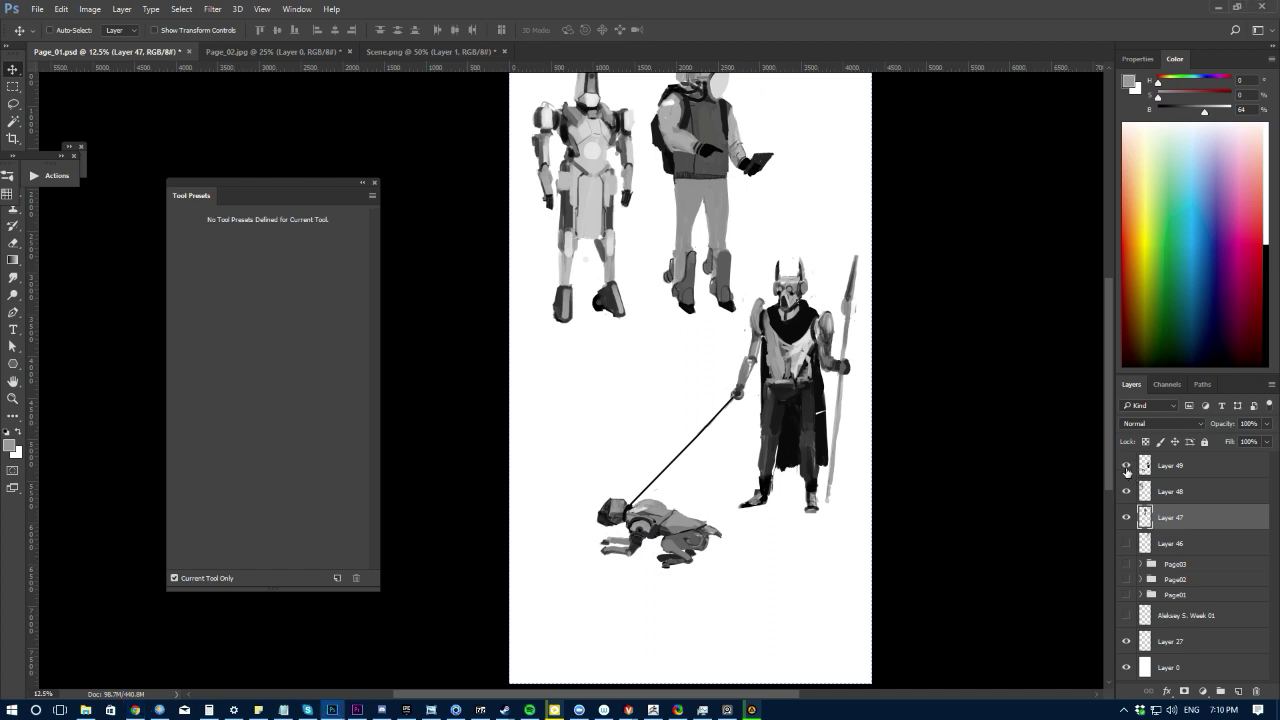
Step: Identify Layer 49 by toggling its visibility, make it active, and sample a light grey from the spear figure's shoulder for the Brush
click(1127, 466)
click(1127, 466)
click(1153, 466)
key(b)
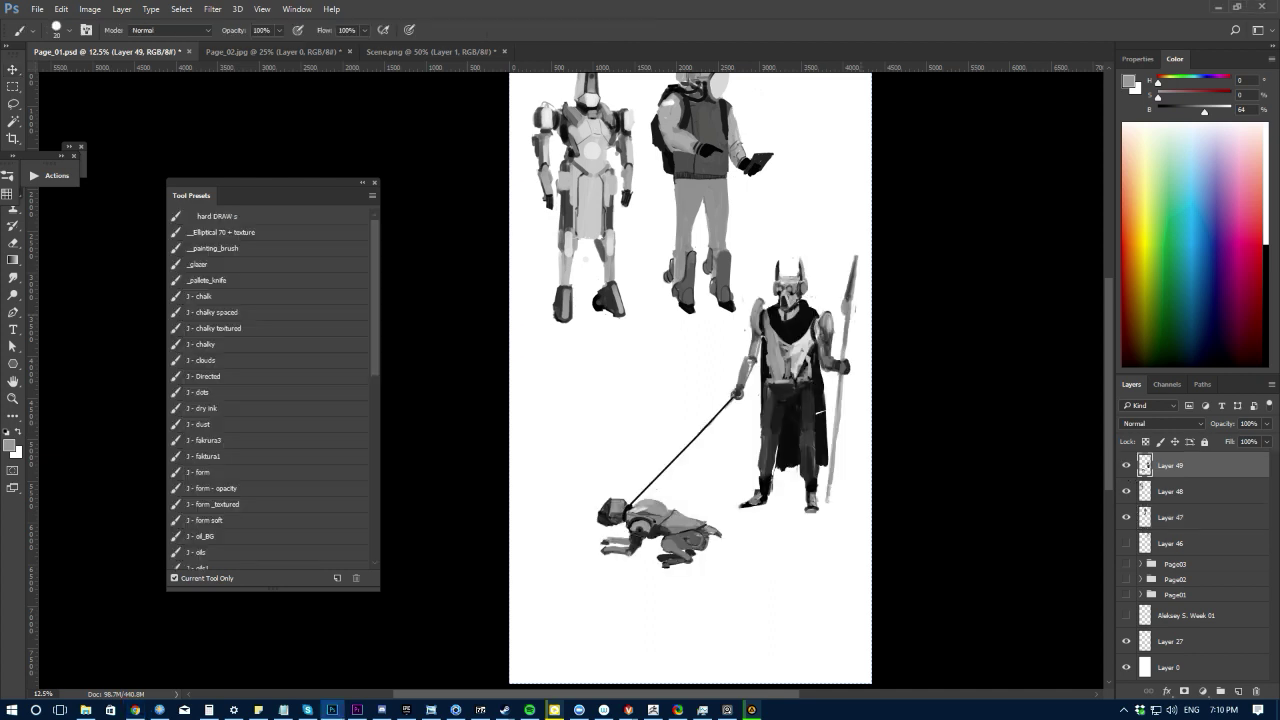
alt+click(826, 321)
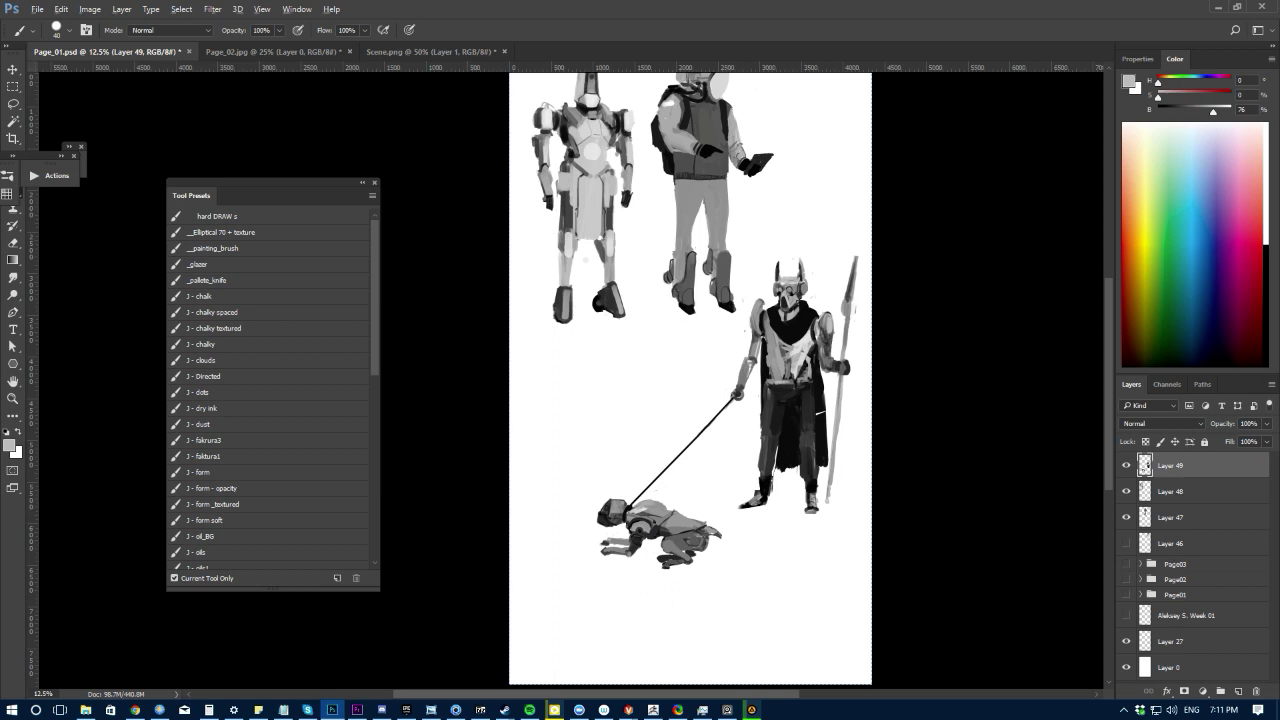
key(alt+z)
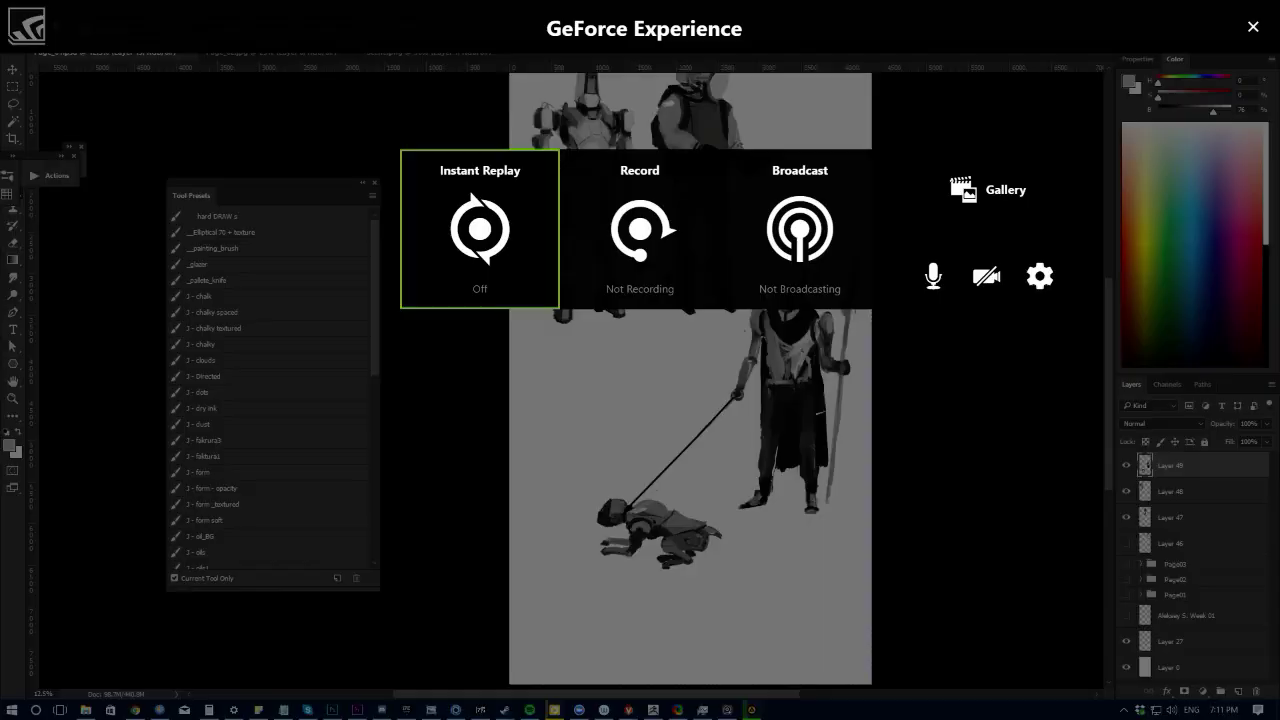